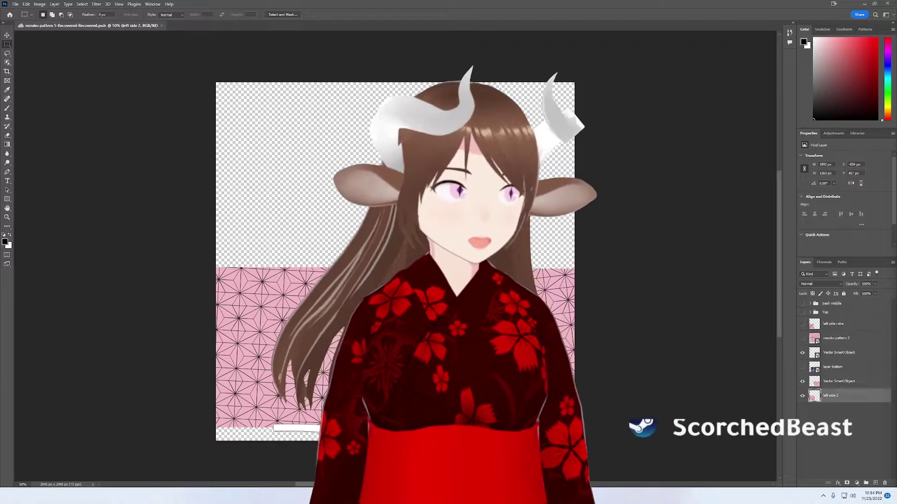
Make the Top group's robe pattern visible and select its Shading layer
scroll(369, 419, "up", 1)
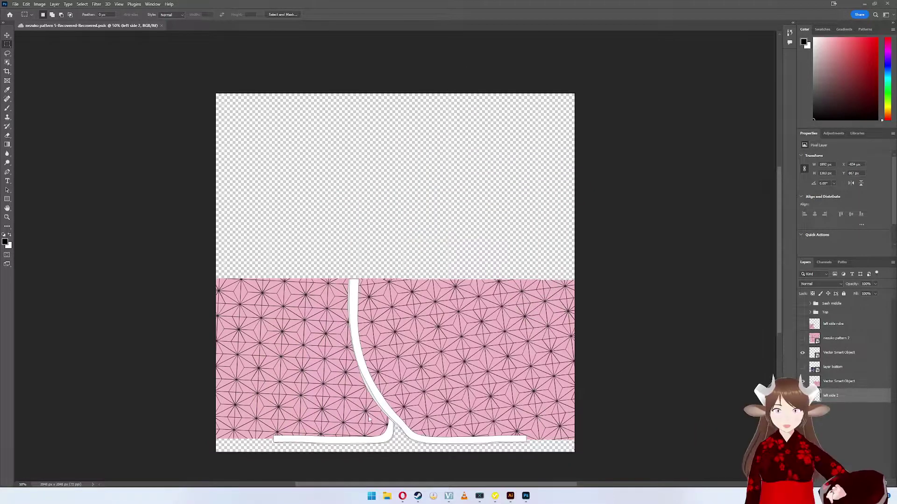
scroll(368, 419, "down", 1)
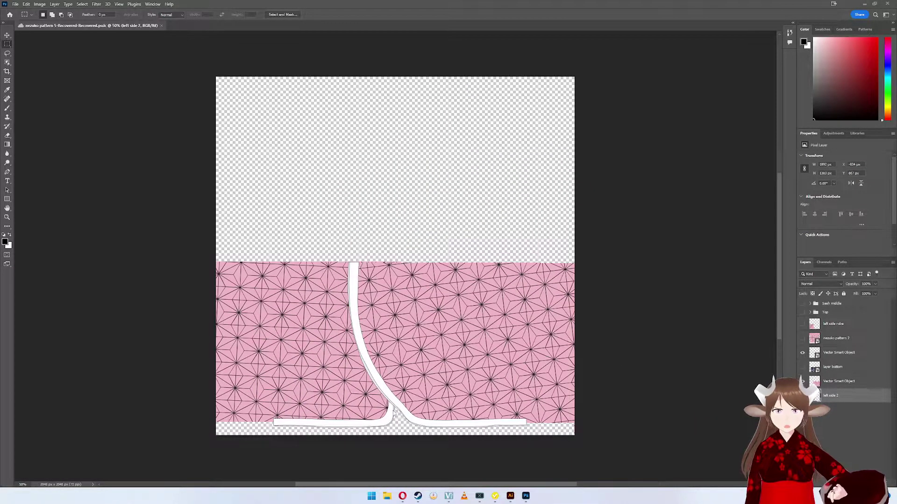
scroll(395, 414, "up", 4)
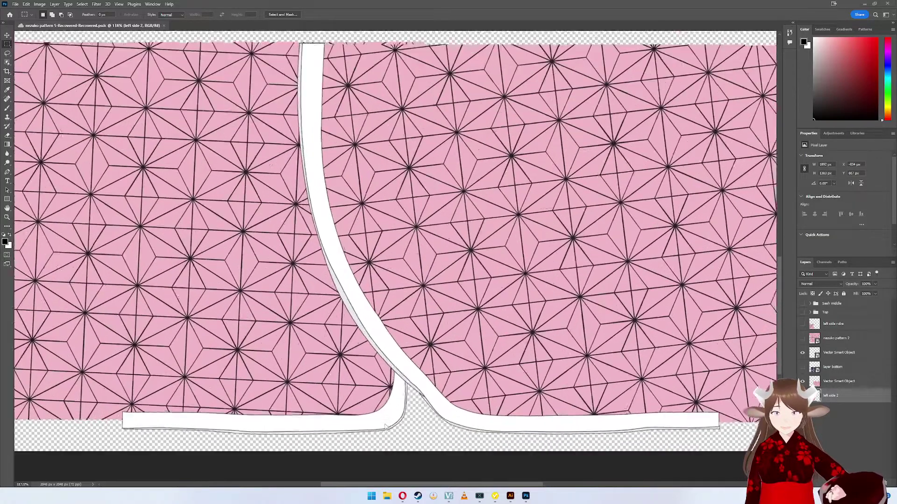
scroll(388, 421, "up", 2)
scroll(388, 420, "down", 4)
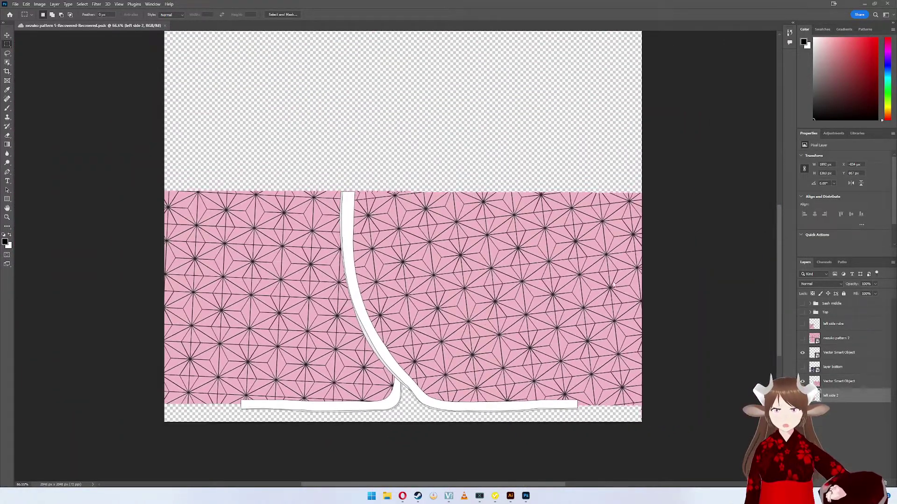
left_click(802, 313)
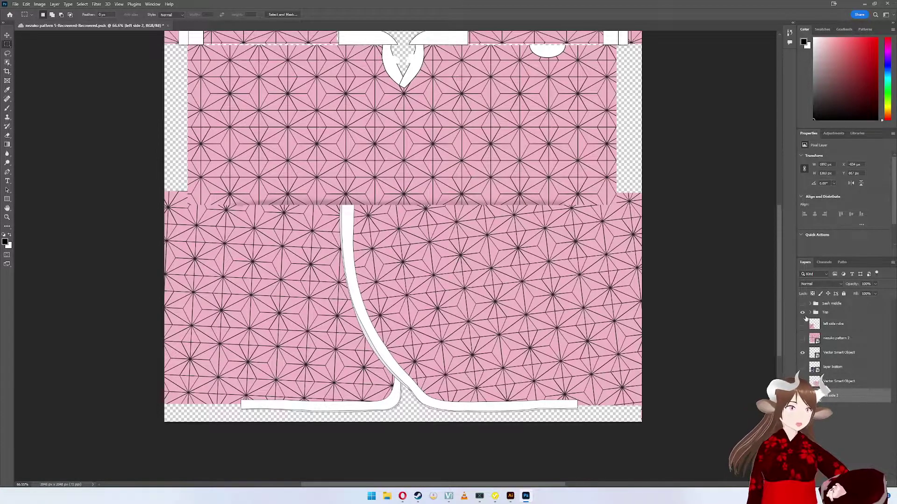
left_click(810, 313)
left_click(838, 327)
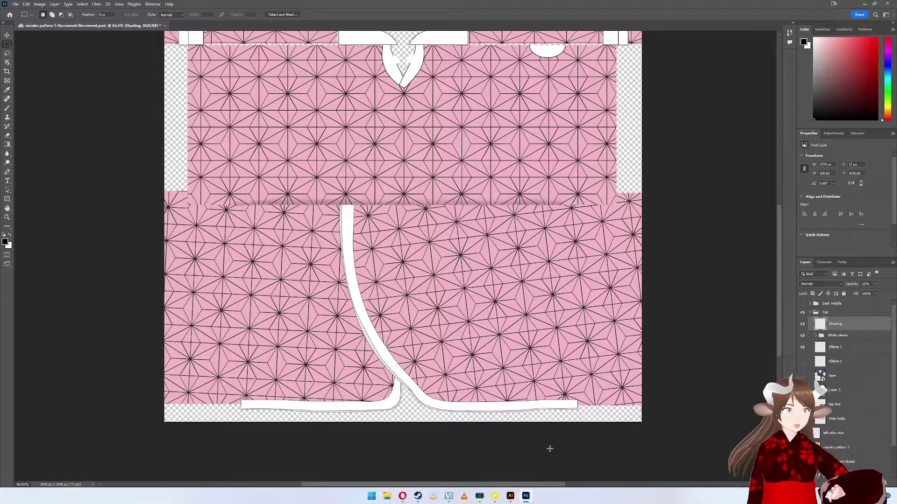
Paste the shading copy above the lower Vector Smart Object as Shading2
left_click(812, 315)
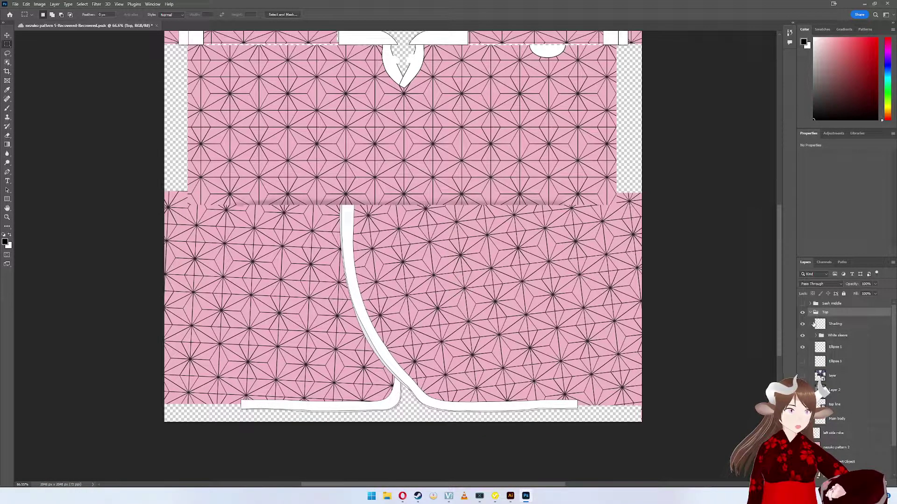
left_click(810, 313)
left_click(840, 382)
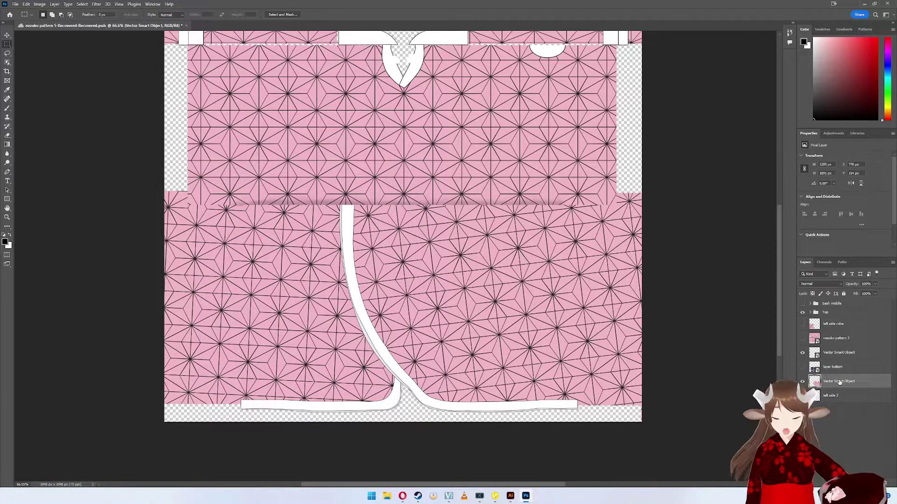
key("ctrl+z")
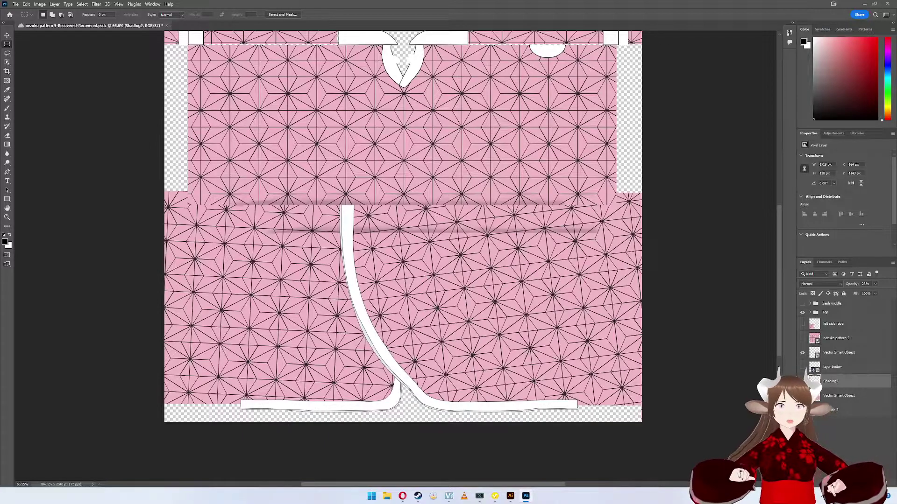
Move the shading strip up toward the seam and stretch it wider across the texture
left_click(7, 35)
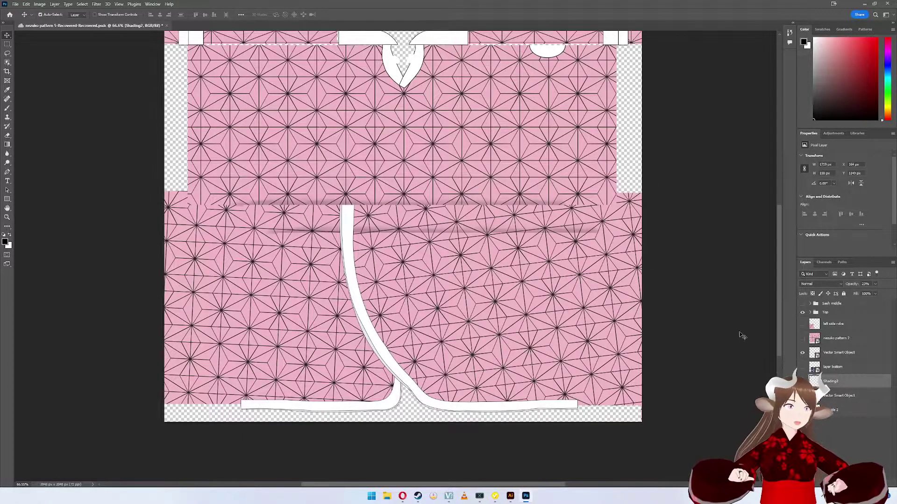
mouse_move(555, 235)
left_mouse_down()
mouse_move(512, 225)
mouse_move(520, 214)
mouse_move(511, 217)
left_mouse_up()
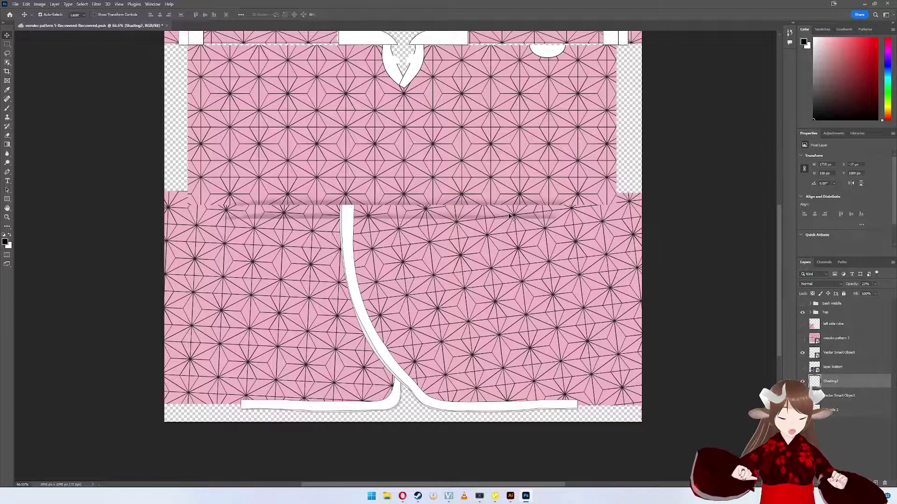
key("ctrl+t")
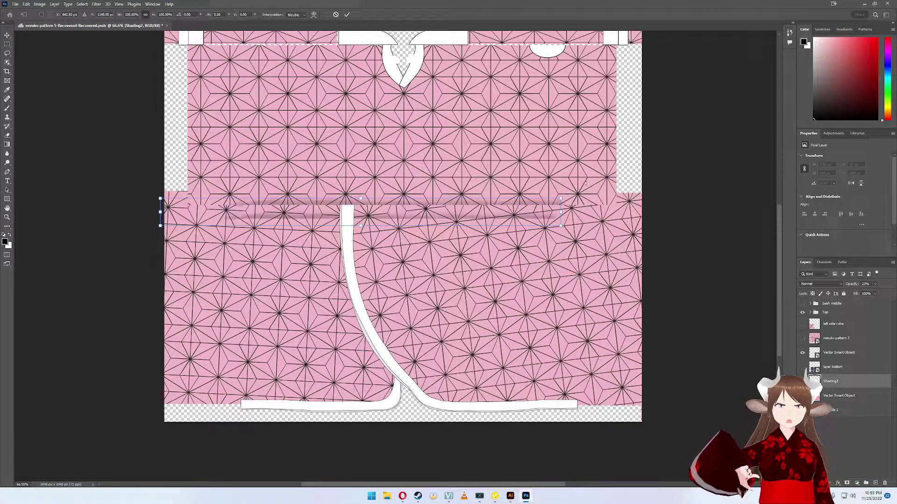
left_click_drag(564, 197, 577, 215)
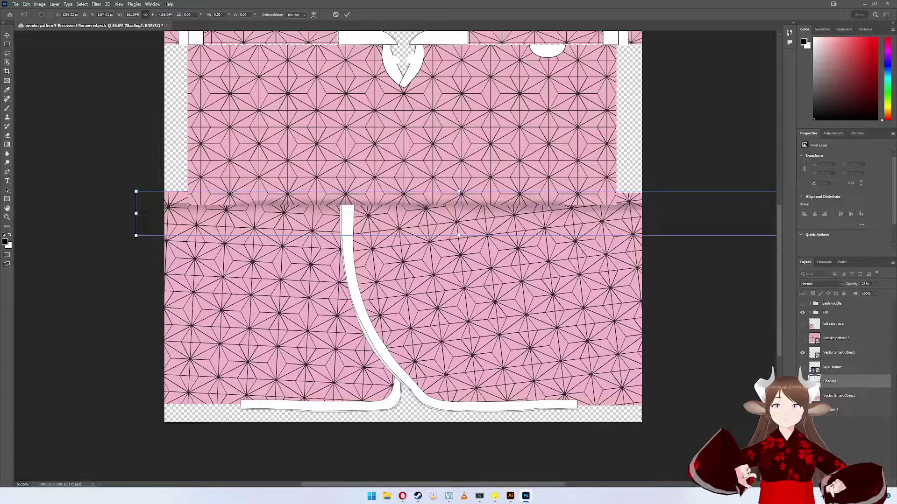
key("Return")
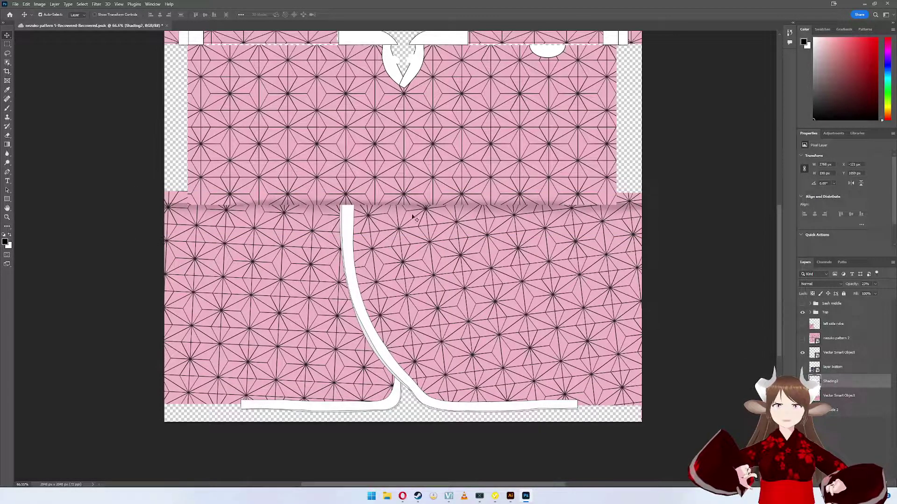
Nudge the shading strip into line with the waist seam and deselect to preview
left_click_drag(627, 211, 629, 211)
left_click_drag(220, 206, 252, 211)
scroll(260, 214, "down", 3)
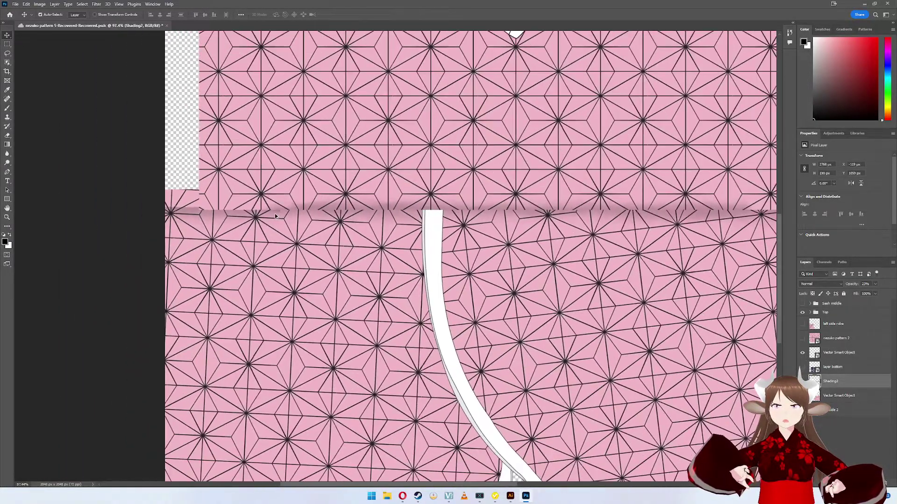
key("Left")
key("Left")
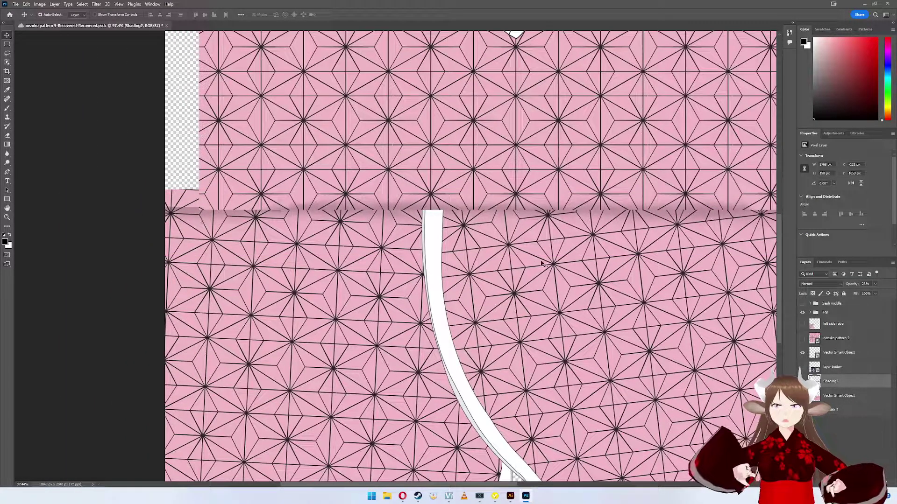
scroll(364, 219, "down", 2)
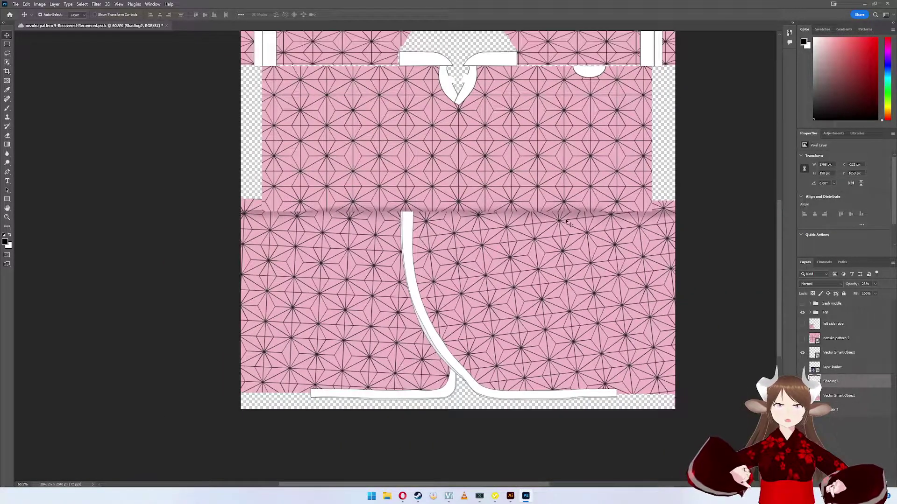
left_click_drag(255, 215, 255, 217)
key("ctrl+r")
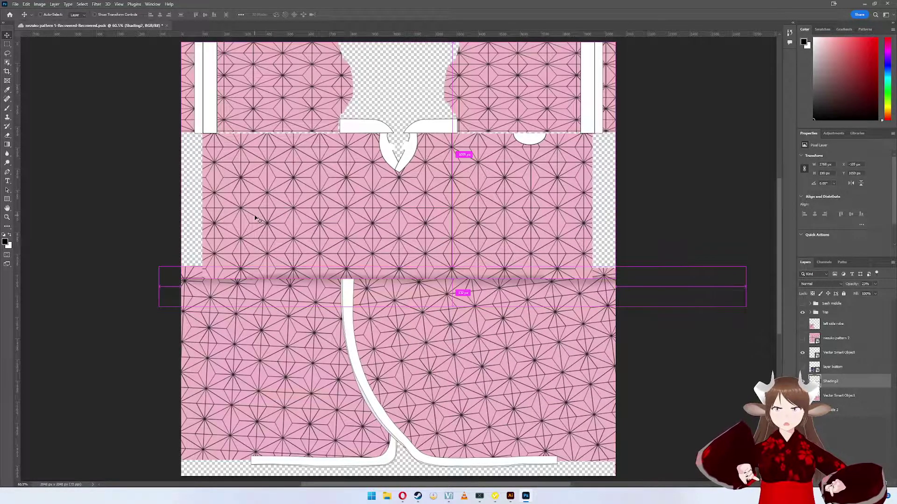
left_click(669, 246)
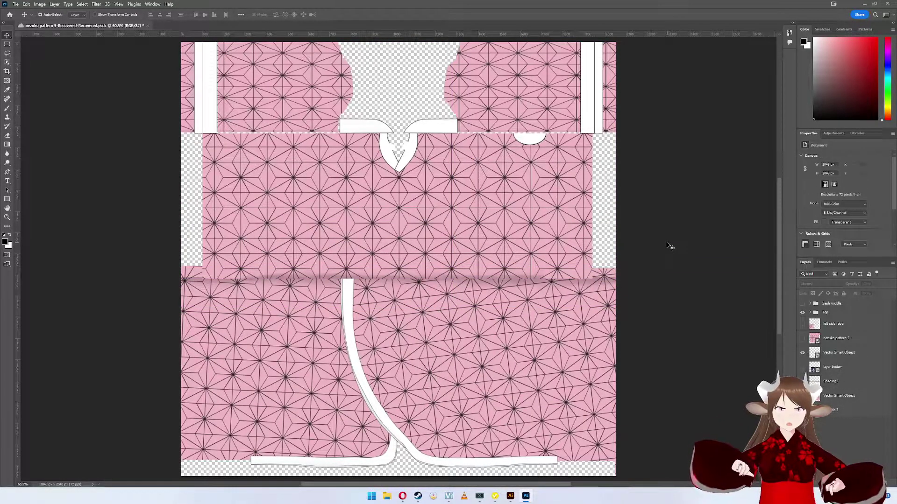
Enlarge Shading2 into a taller soft band positioned across the seam
left_click(619, 283)
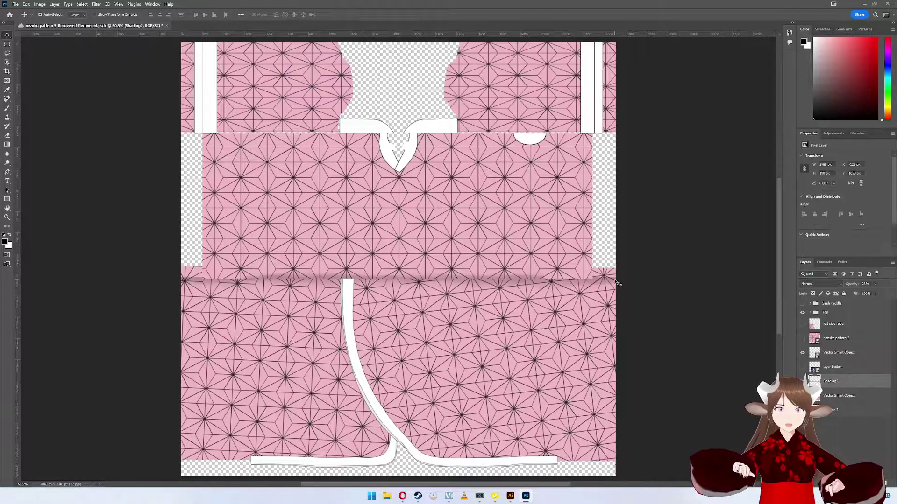
key("ctrl+t")
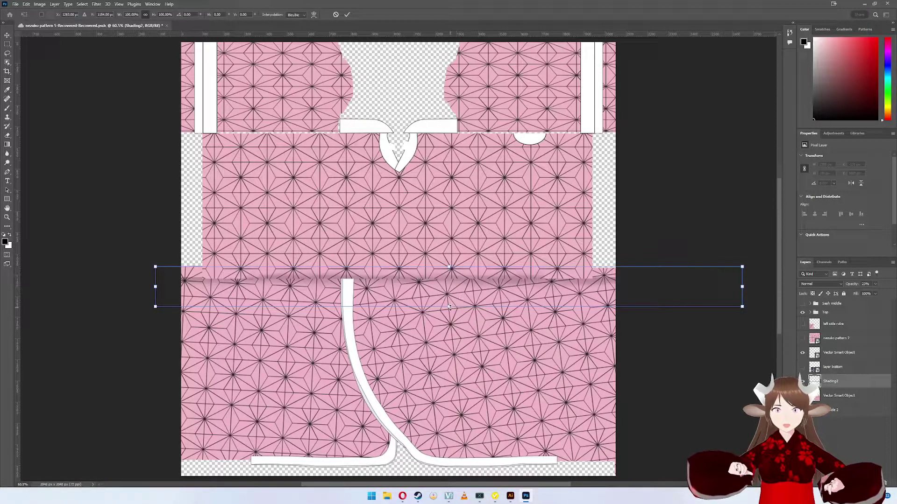
left_click_drag(449, 307, 447, 339)
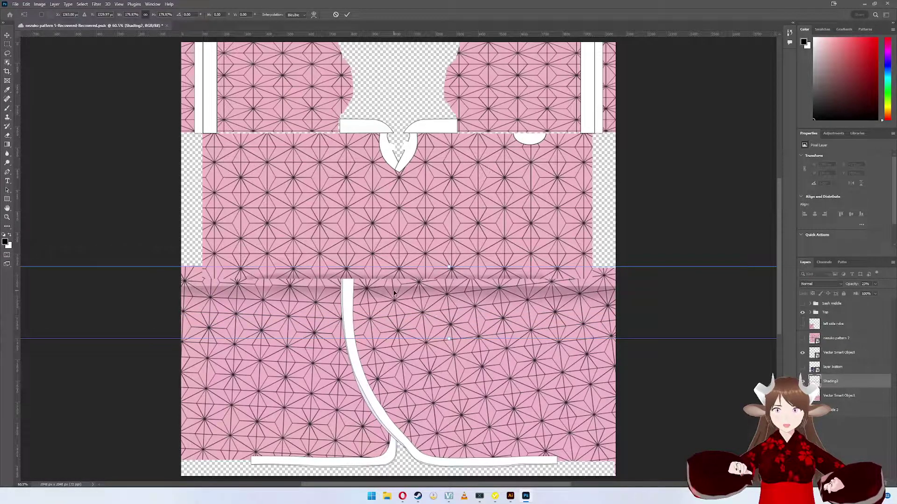
left_click_drag(394, 292, 497, 276)
left_click_drag(550, 321, 550, 400)
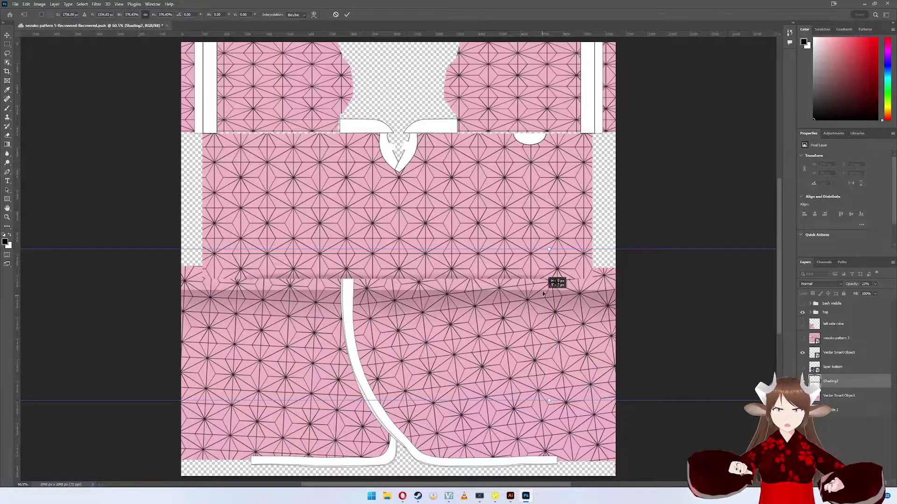
left_click_drag(543, 293, 545, 276)
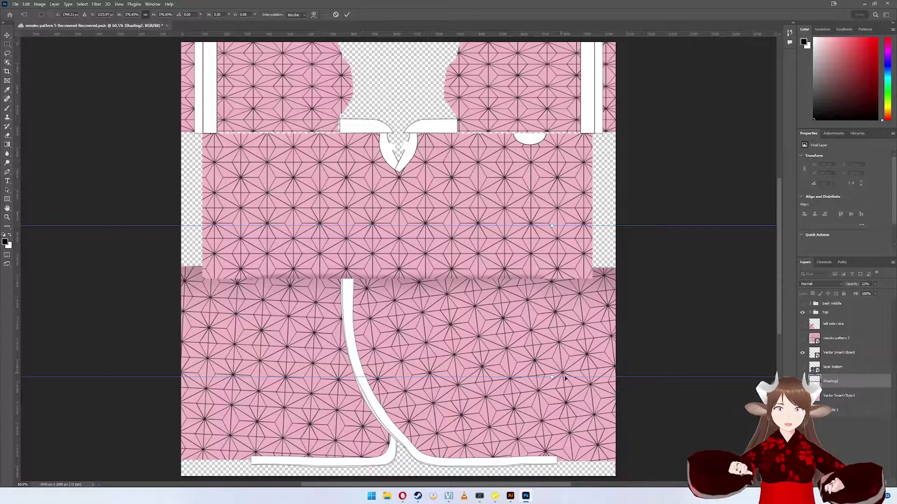
mouse_move(552, 377)
left_mouse_down()
mouse_move(554, 388)
mouse_move(553, 380)
left_mouse_up()
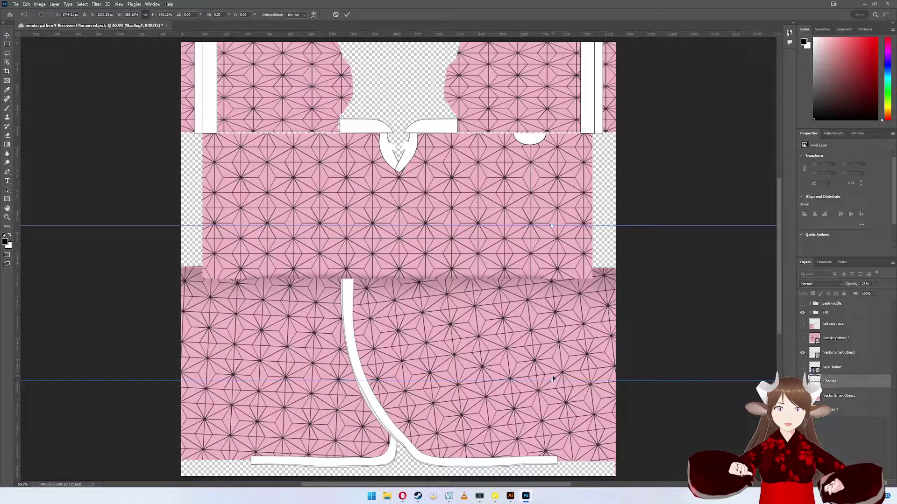
Commit the Shading2 transform and bring VRoid Studio to the front
left_click(17, 5)
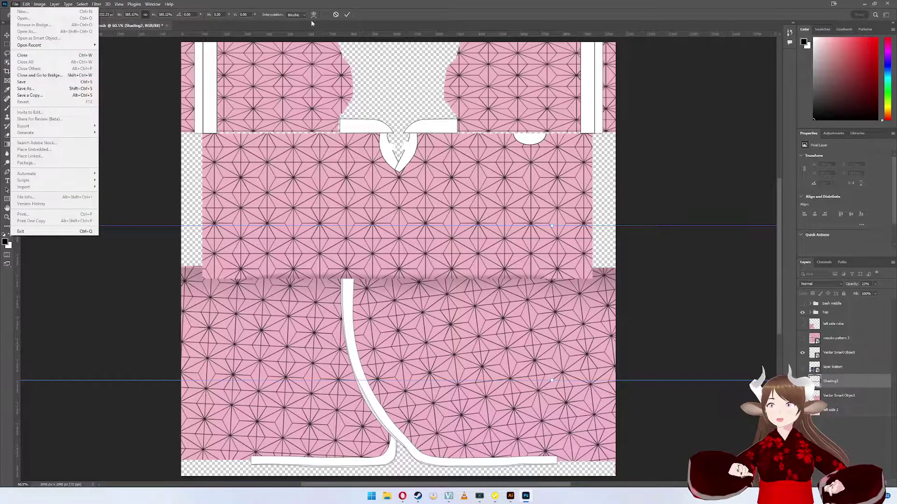
left_click(348, 15)
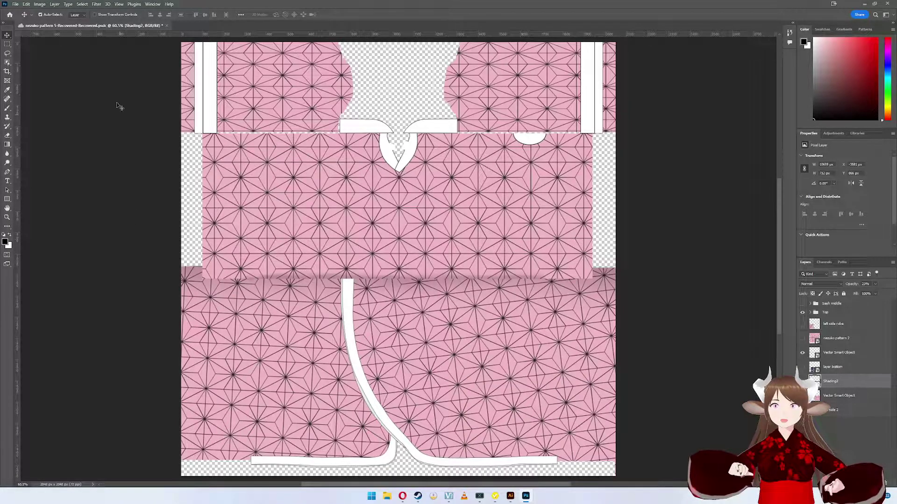
left_click(16, 6)
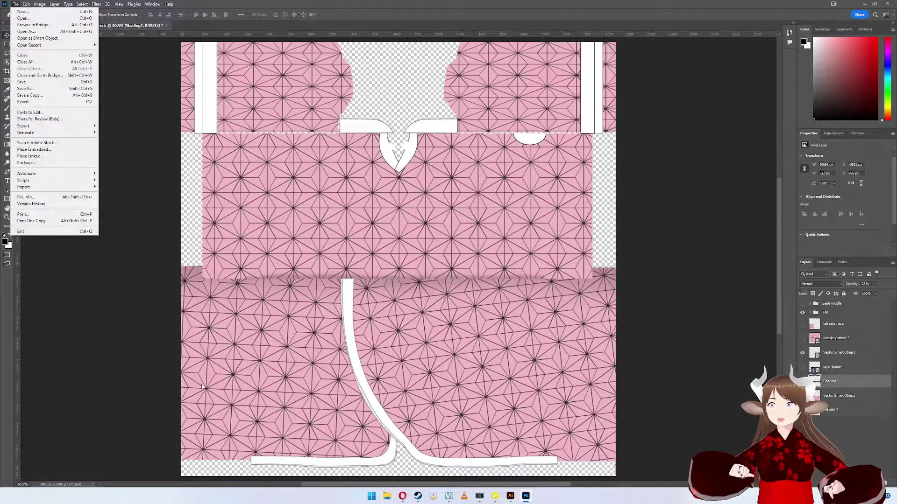
left_click(495, 496)
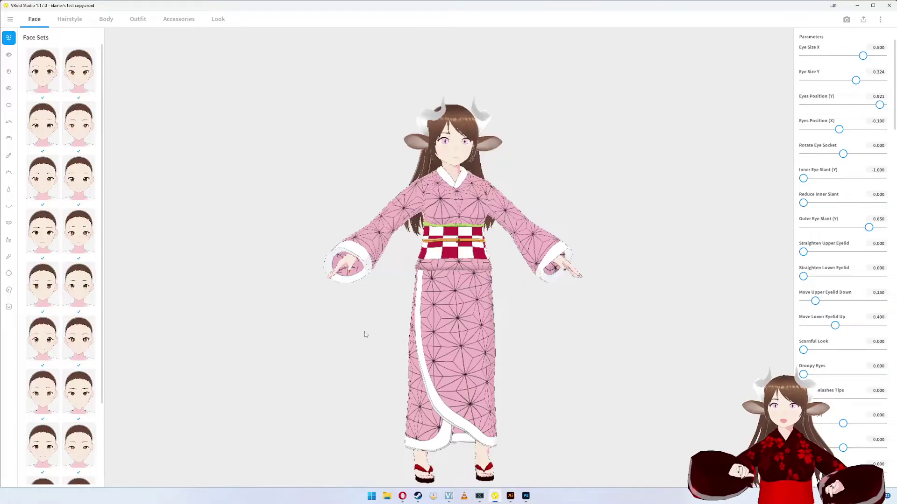
Select the second Long Coat's texture layer under Outfit > Dresses, then return to Photoshop
scroll(584, 366, "up", 5)
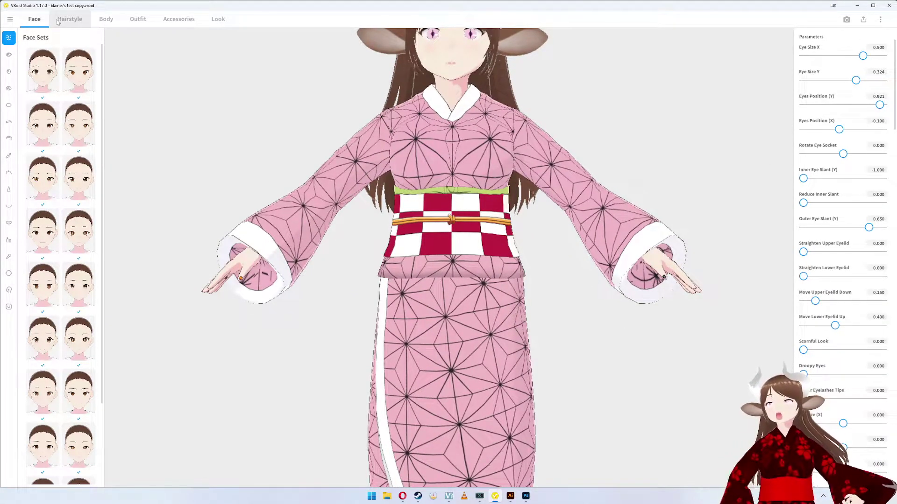
left_click(128, 21)
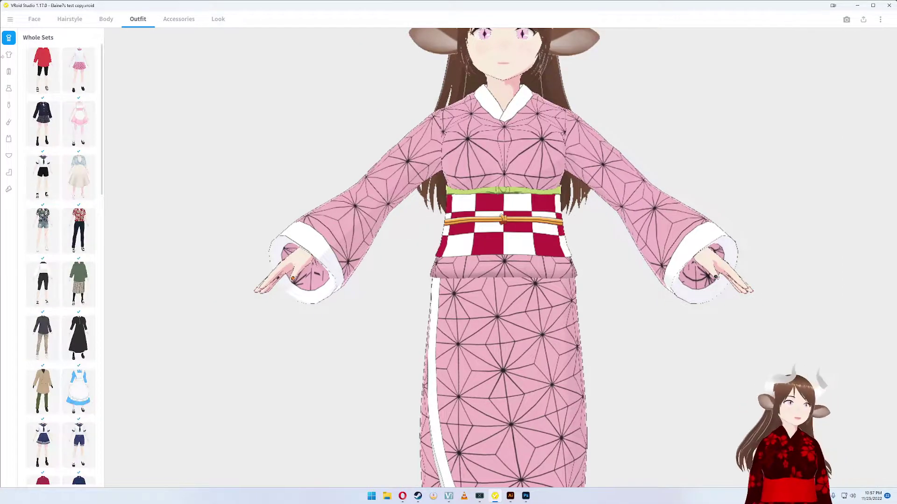
left_click(9, 88)
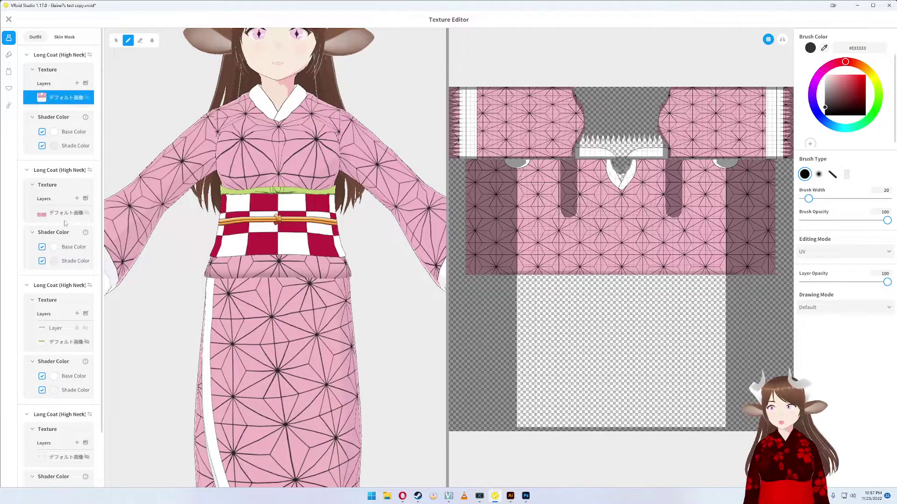
left_click(65, 214)
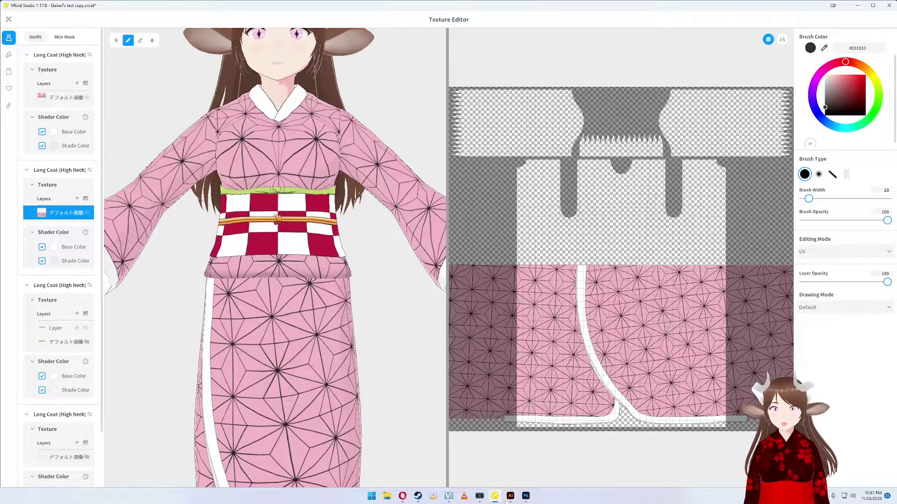
left_click(527, 498)
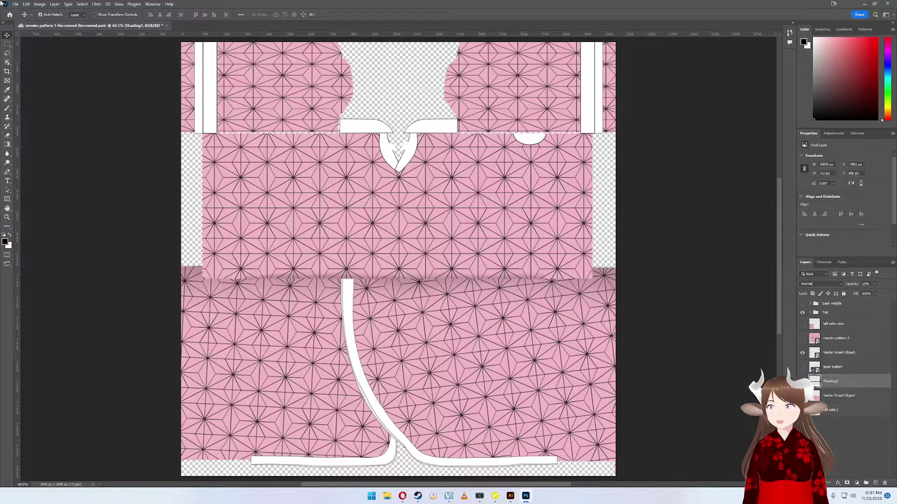
Export the kimono texture as PNG 'nezuko pattern 12' in the Nezuko's Kimono folder
left_click(14, 5)
mouse_move(44, 121)
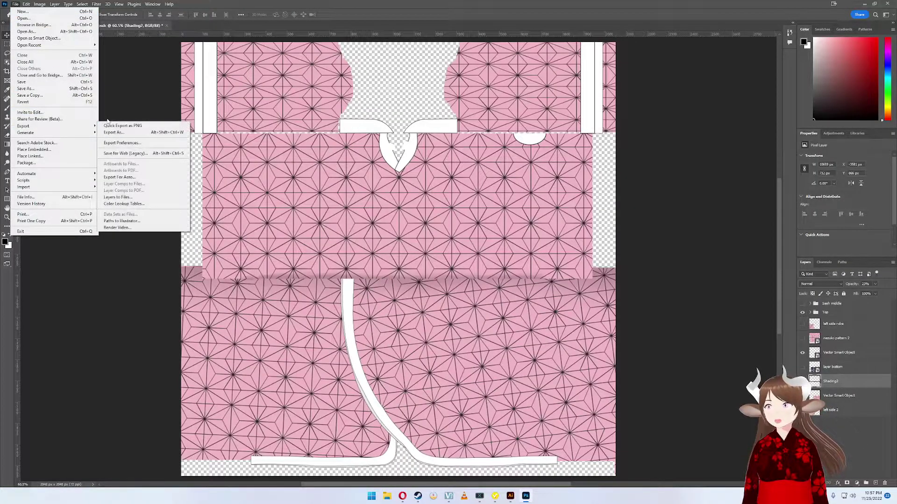
left_click(124, 127)
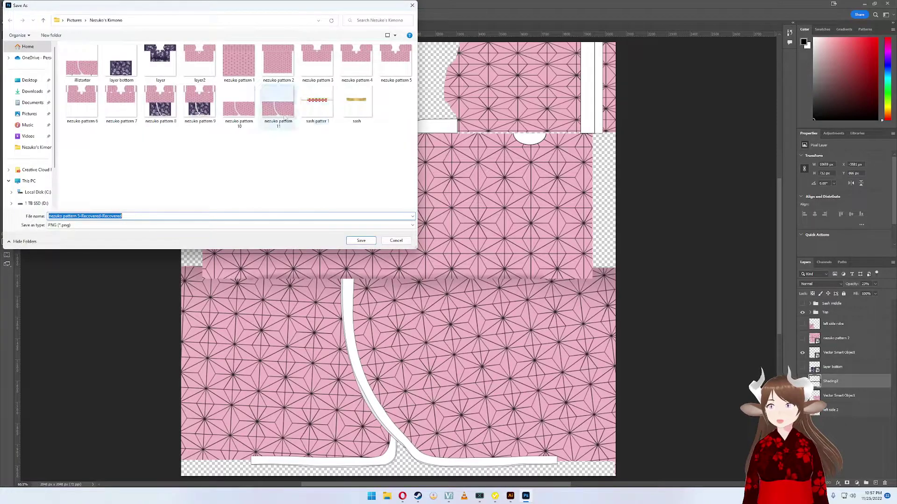
left_click(285, 117)
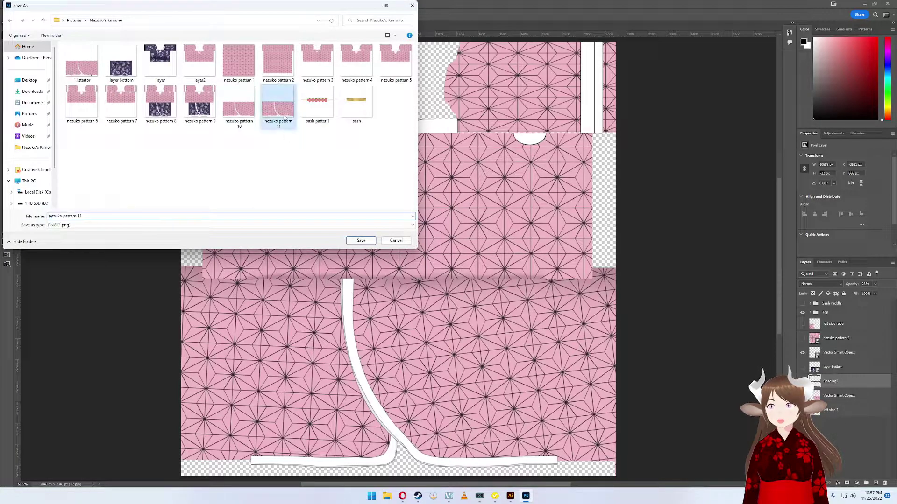
left_click(126, 215)
key("BackSpace")
type("2")
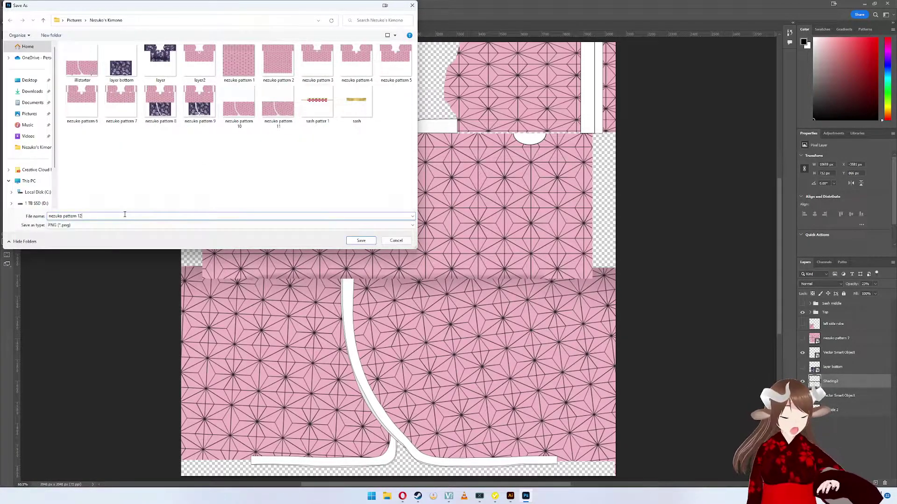
key("Return")
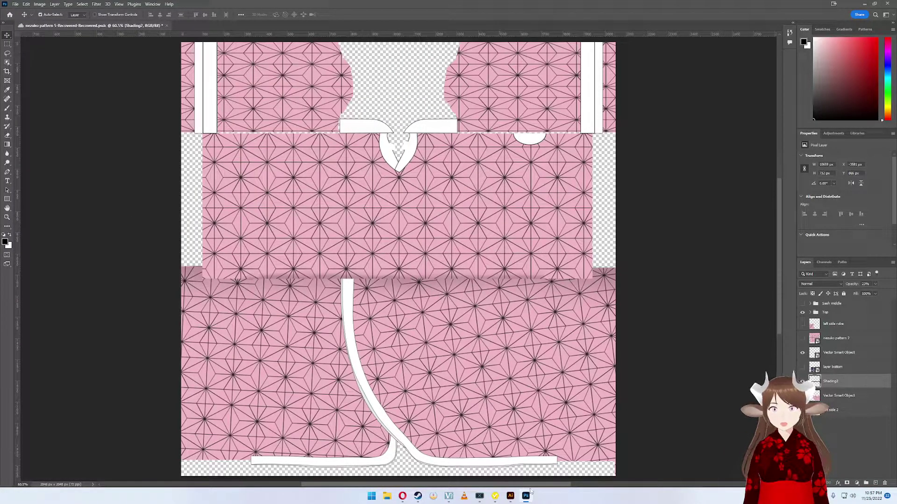
Import nezuko pattern 12 onto the lower long-coat layer and rotate the model to check it
left_click(473, 467)
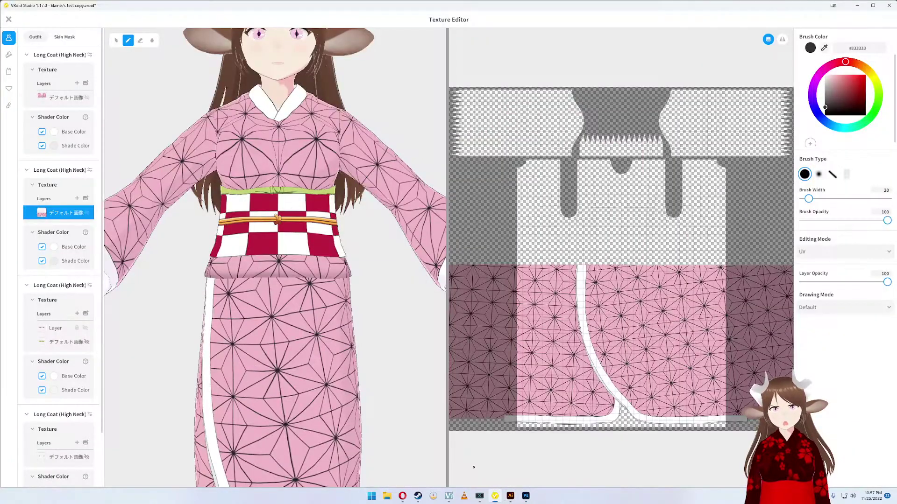
right_click(56, 216)
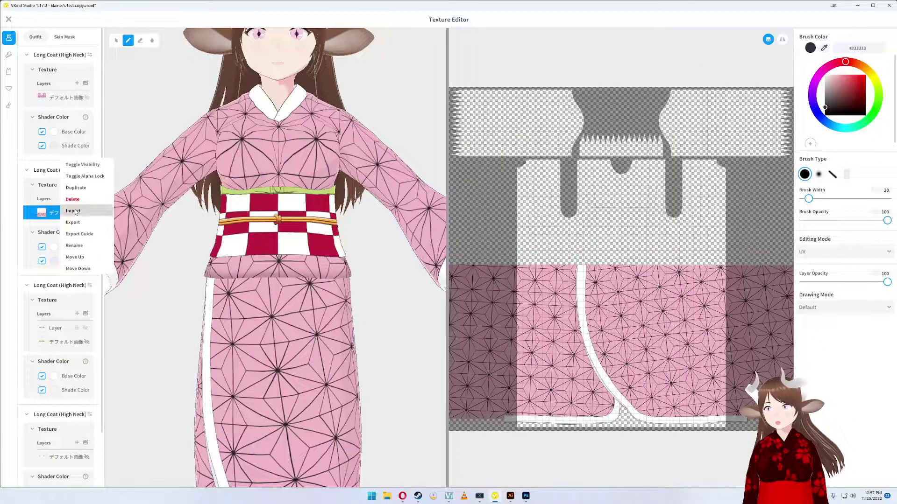
left_click(73, 211)
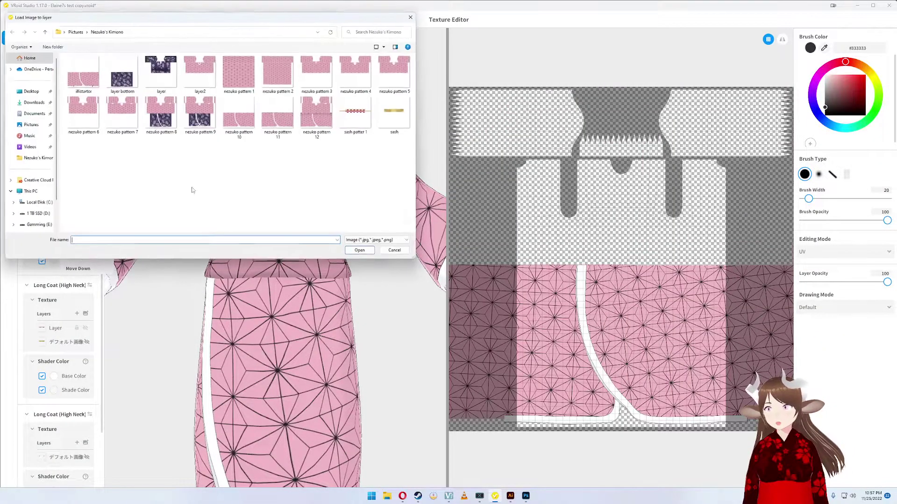
double_click(319, 122)
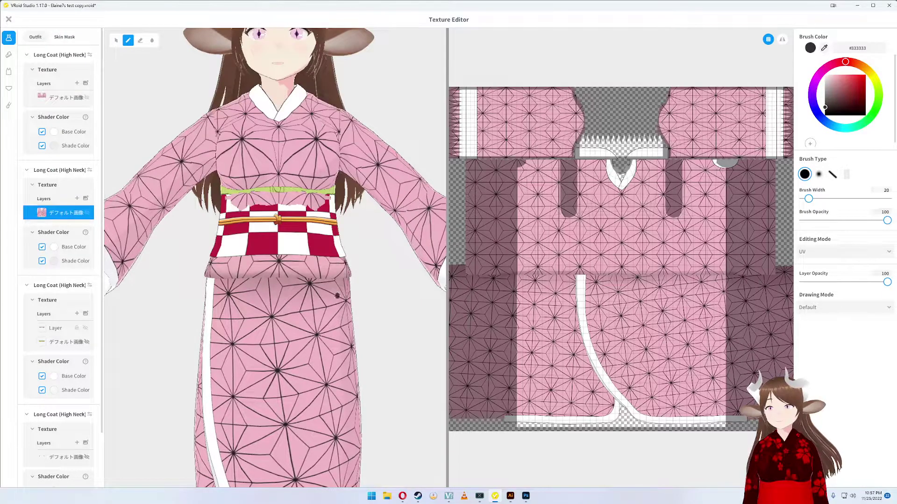
mouse_move(348, 321)
left_mouse_down()
mouse_move(247, 337)
mouse_move(447, 335)
mouse_move(450, 321)
mouse_move(439, 347)
mouse_move(452, 341)
mouse_move(419, 324)
mouse_move(441, 333)
mouse_move(297, 311)
mouse_move(366, 346)
mouse_move(312, 318)
mouse_move(293, 321)
mouse_move(322, 310)
mouse_move(322, 319)
left_mouse_up()
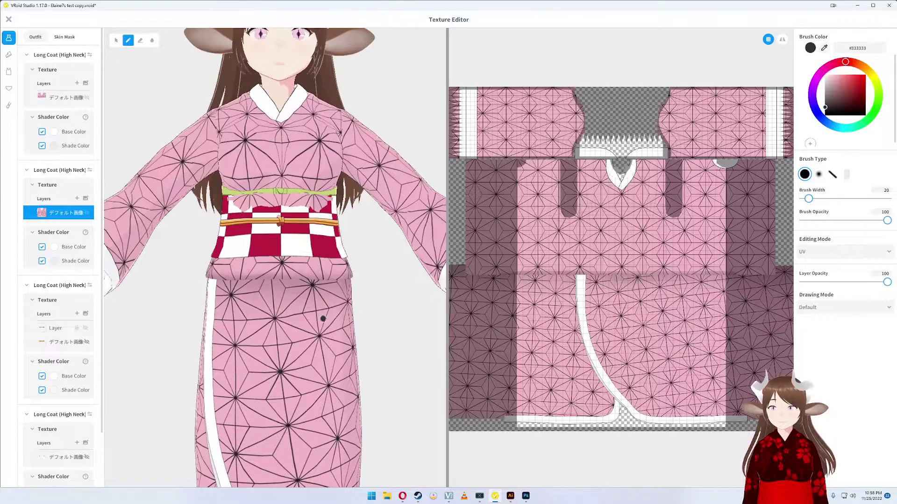
scroll(312, 346, "down", 5)
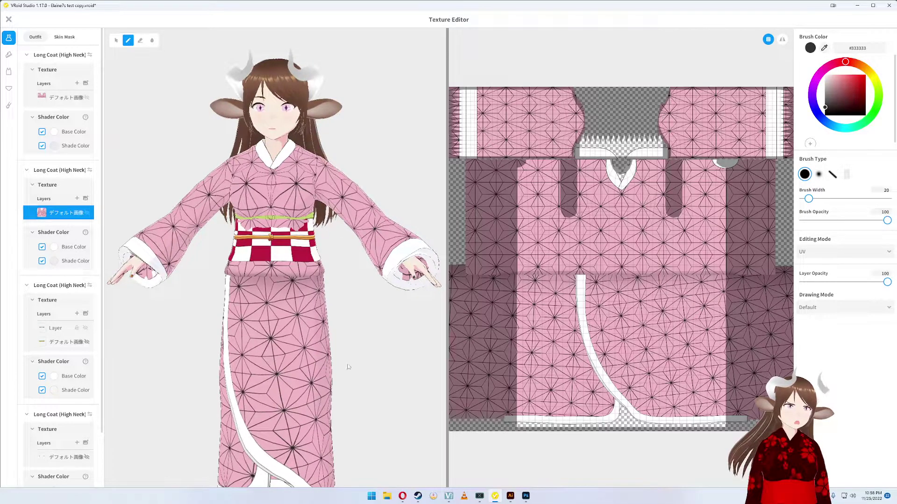
mouse_move(528, 498)
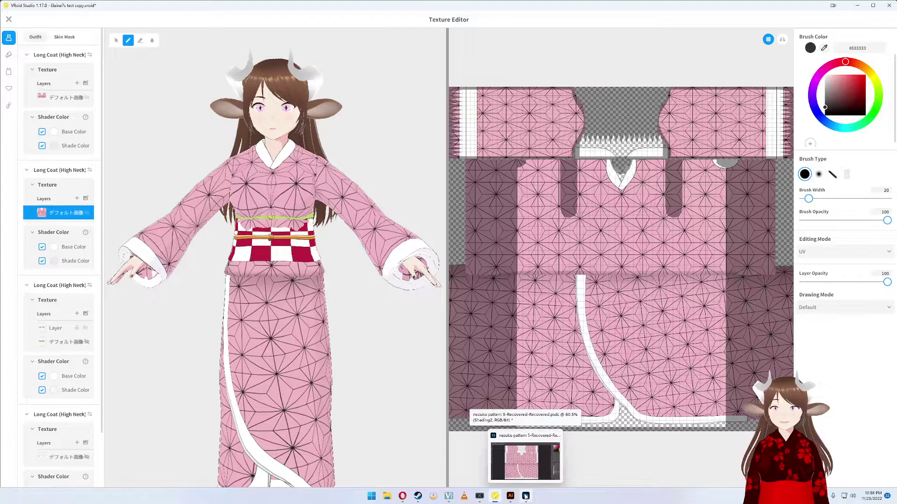
Move the lower pattern layer down to Y 866–940 px and save the document
left_click(527, 496)
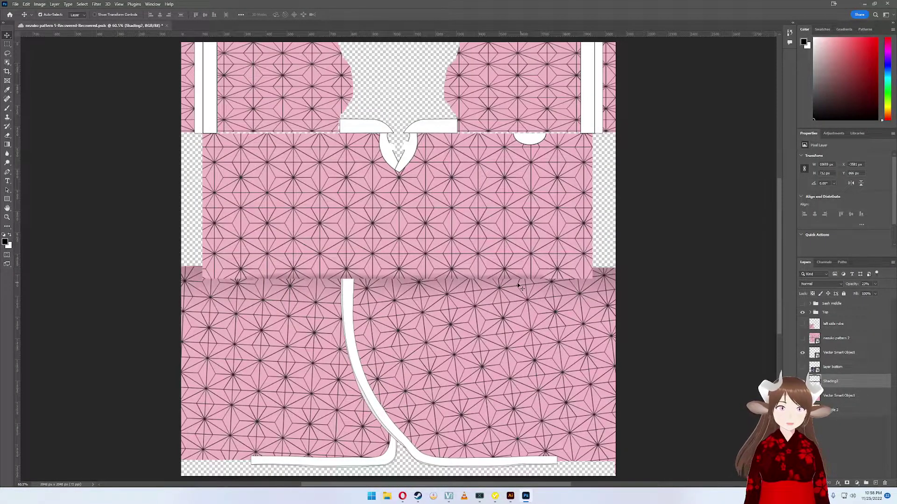
left_click_drag(447, 287, 444, 298)
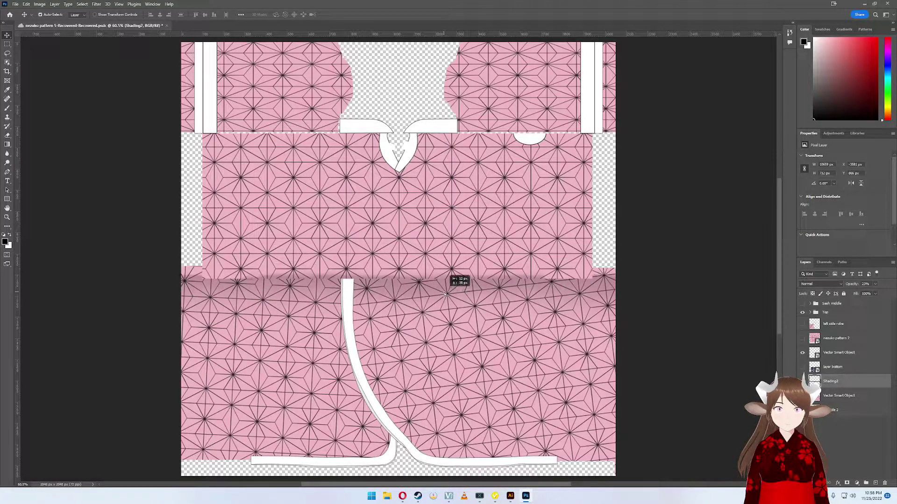
left_click_drag(447, 291, 453, 313)
key("ctrl+s")
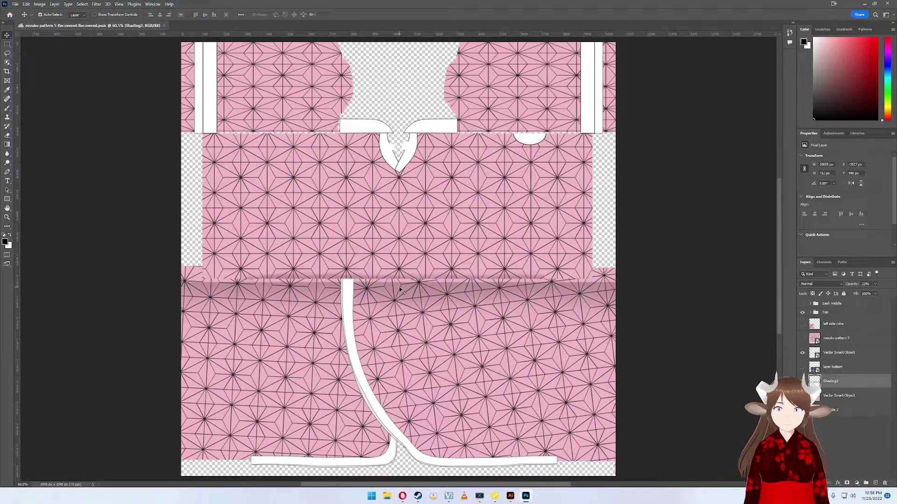
Stretch Shading2 taller, narrow it from the left and move it over the kimono texture
key("ctrl+t")
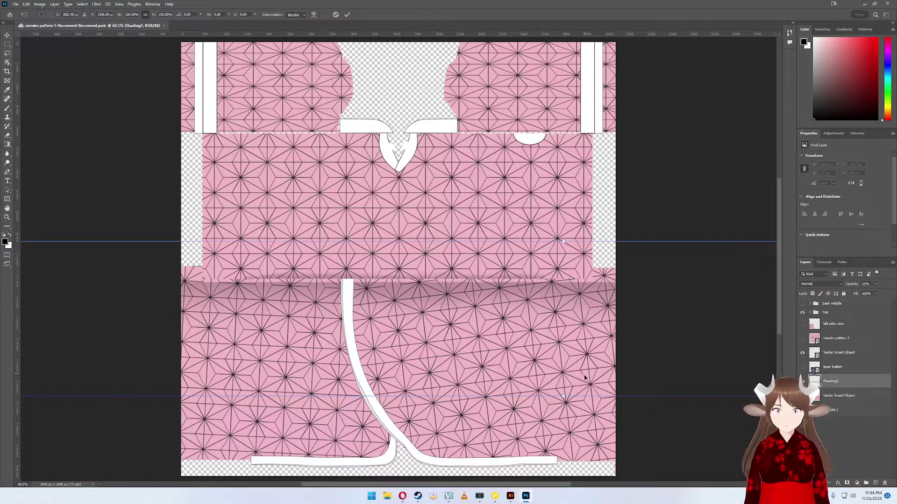
left_click_drag(565, 397, 521, 464)
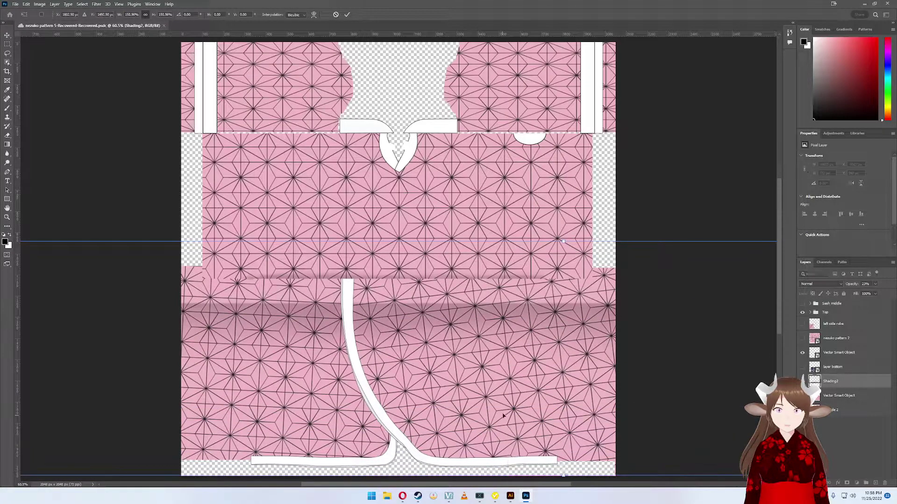
scroll(512, 358, "down", 5)
scroll(512, 358, "down", 4)
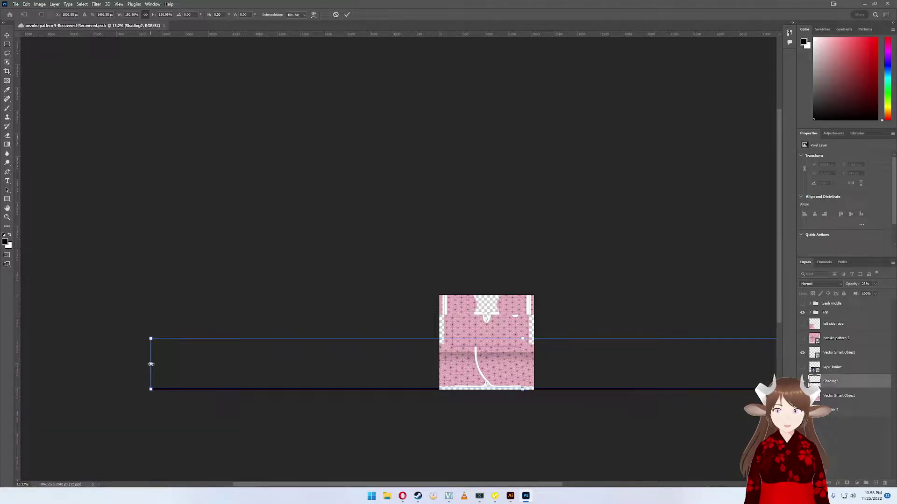
left_click_drag(151, 364, 566, 364)
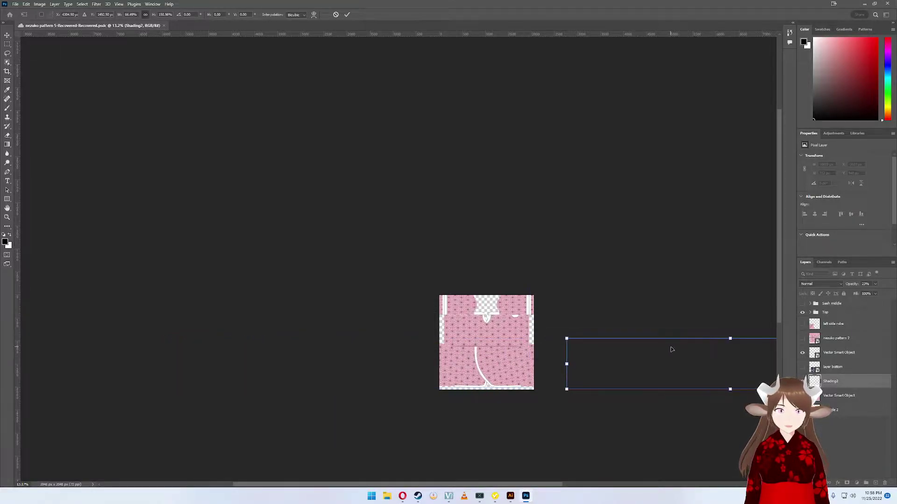
left_click_drag(678, 343, 478, 341)
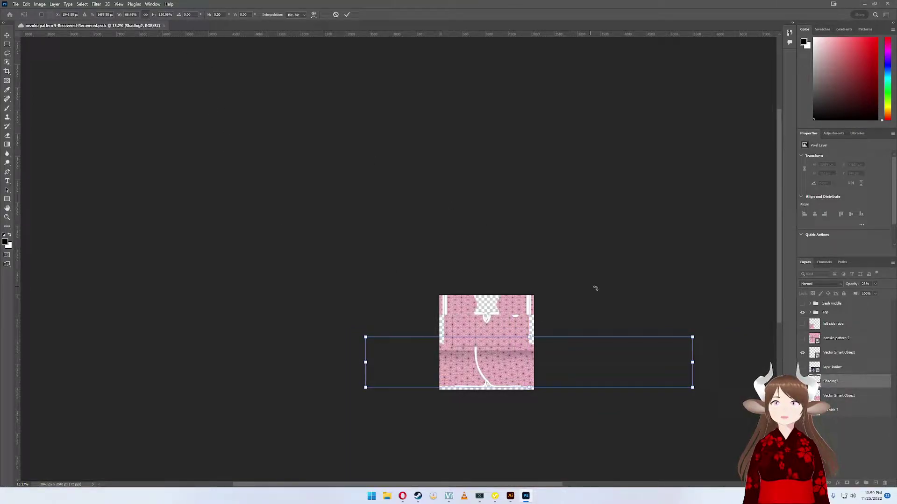
Narrow the band from both sides and position it along the lower panel's top seam
left_click_drag(695, 363, 608, 365)
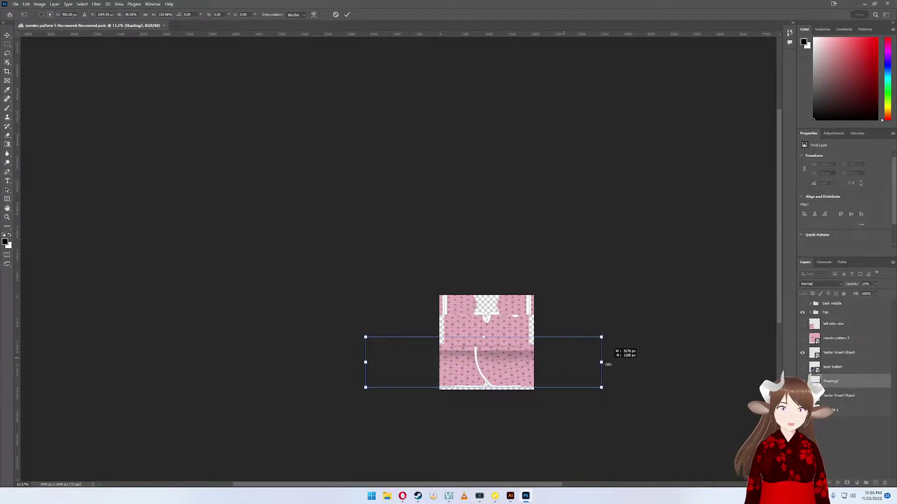
scroll(520, 362, "up", 6)
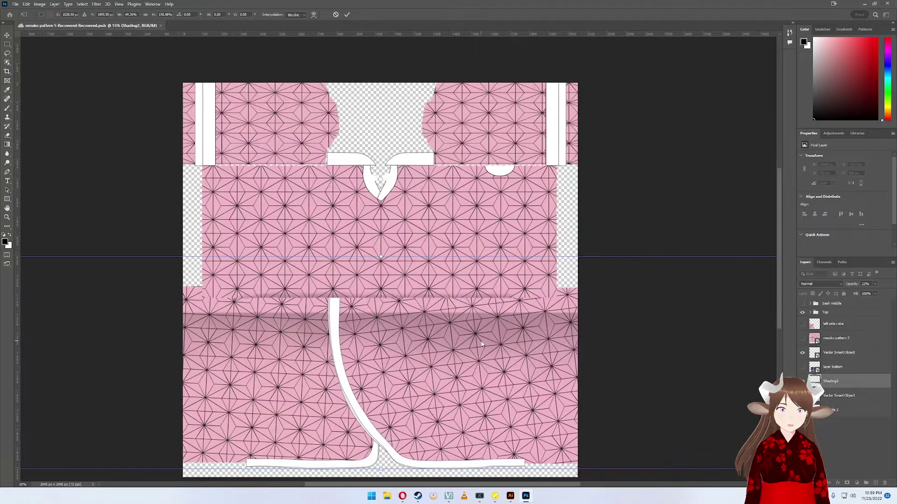
left_click_drag(479, 350, 496, 316)
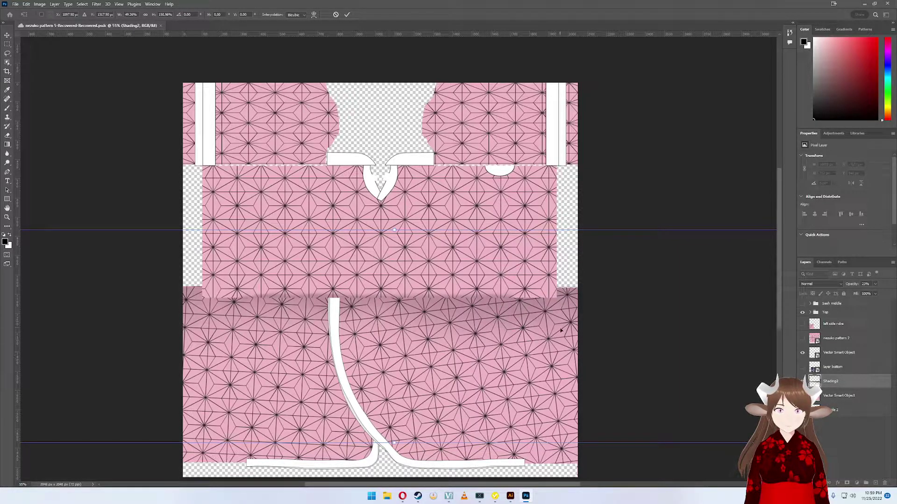
scroll(561, 331, "down", 3)
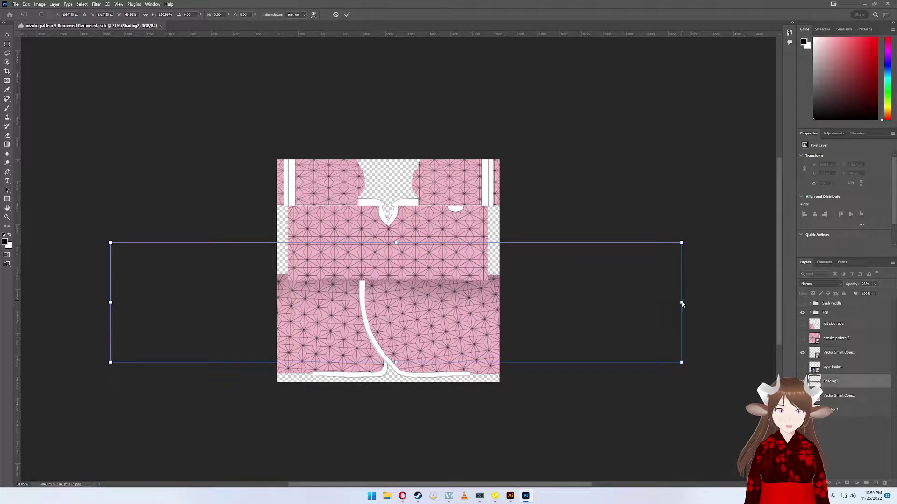
left_click_drag(681, 301, 701, 318)
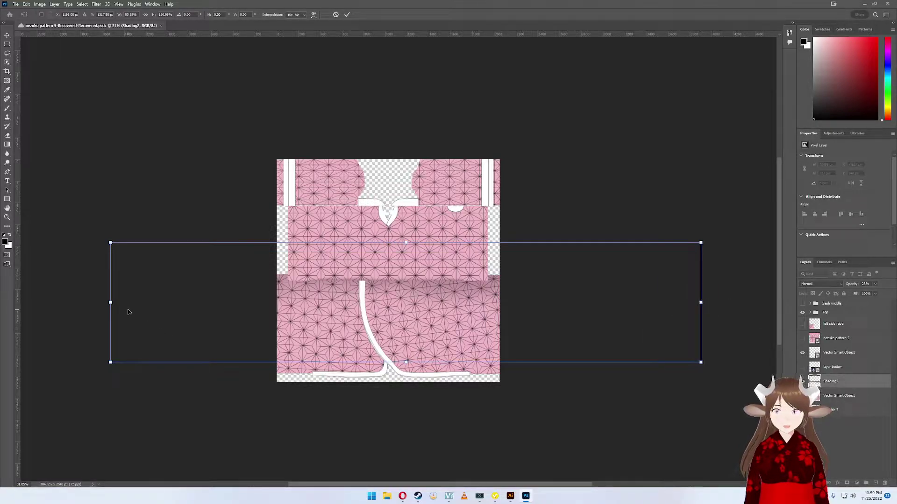
left_click_drag(110, 303, 269, 315)
scroll(399, 324, "up", 2)
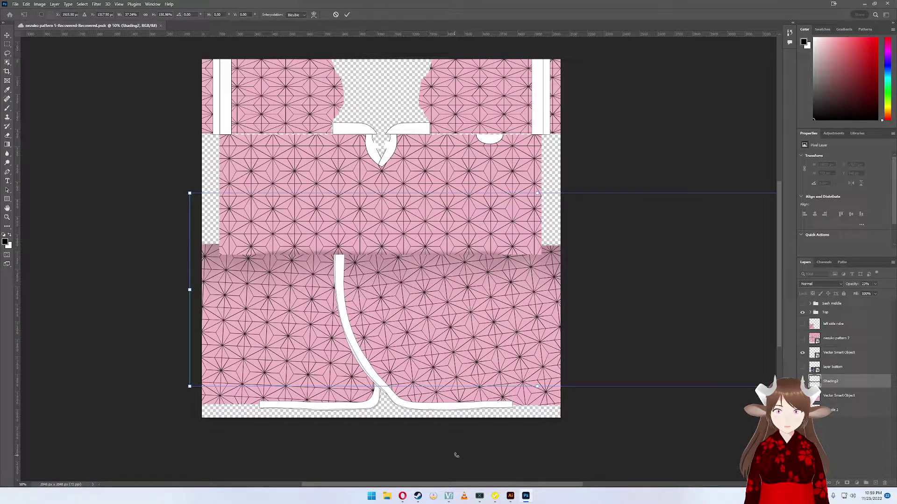
left_click(16, 4)
Commit the Shading2 transform
left_click(17, 4)
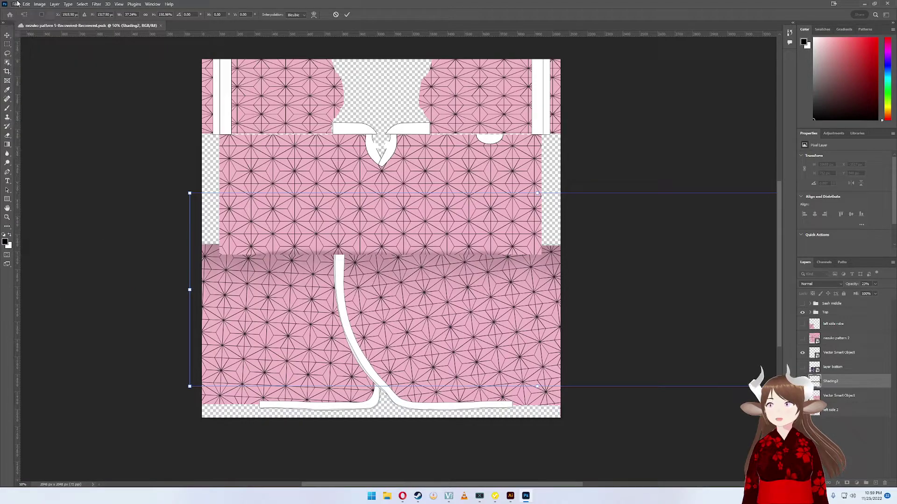
left_click(17, 3)
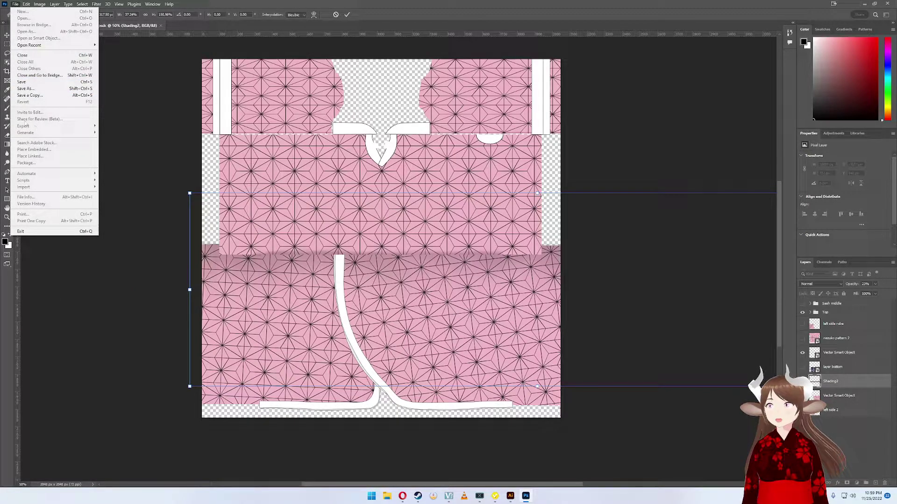
left_click(152, 156)
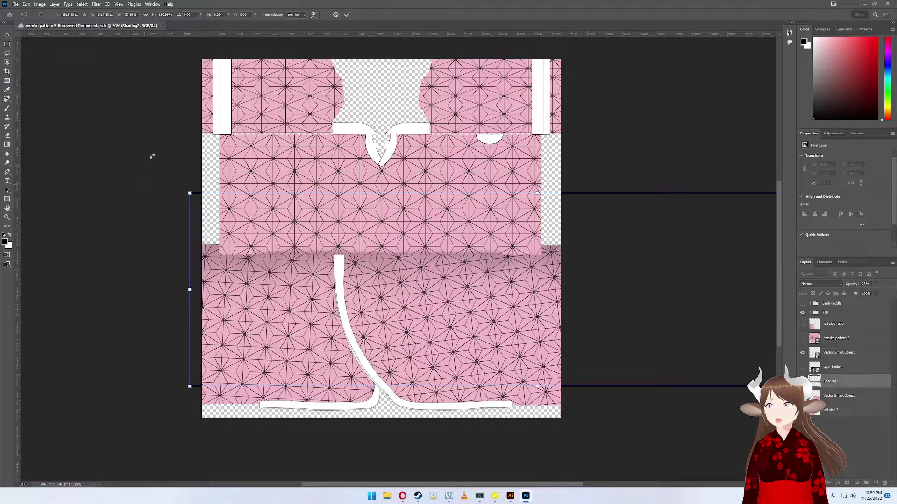
left_click(346, 15)
Quick Export the texture as PNG, overwriting nezuko pattern 12.png
left_click(16, 4)
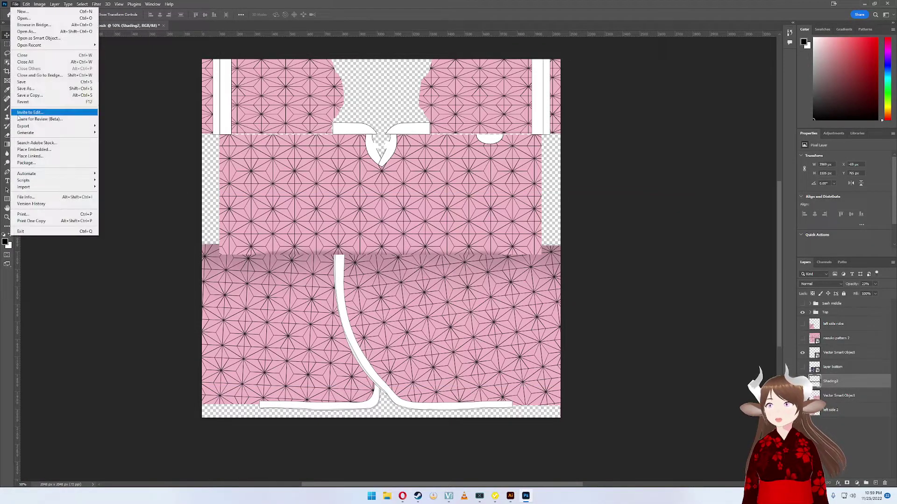
mouse_move(42, 126)
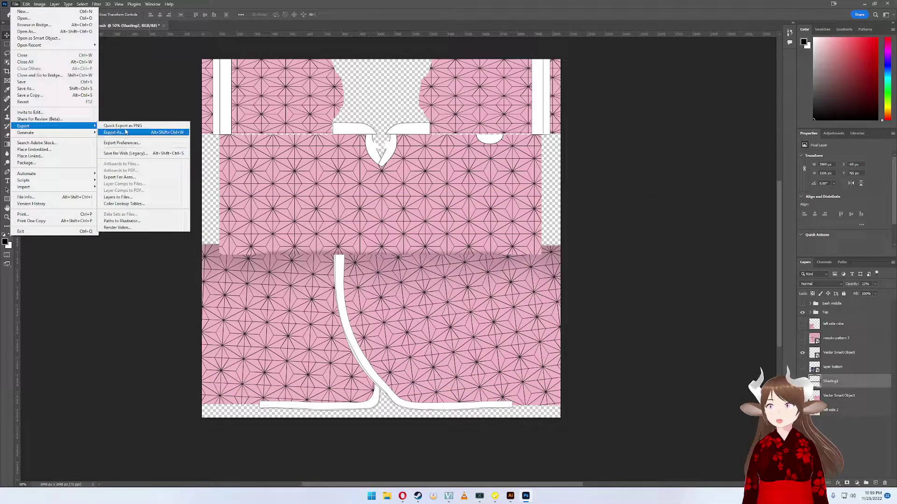
left_click(148, 126)
left_click(327, 111)
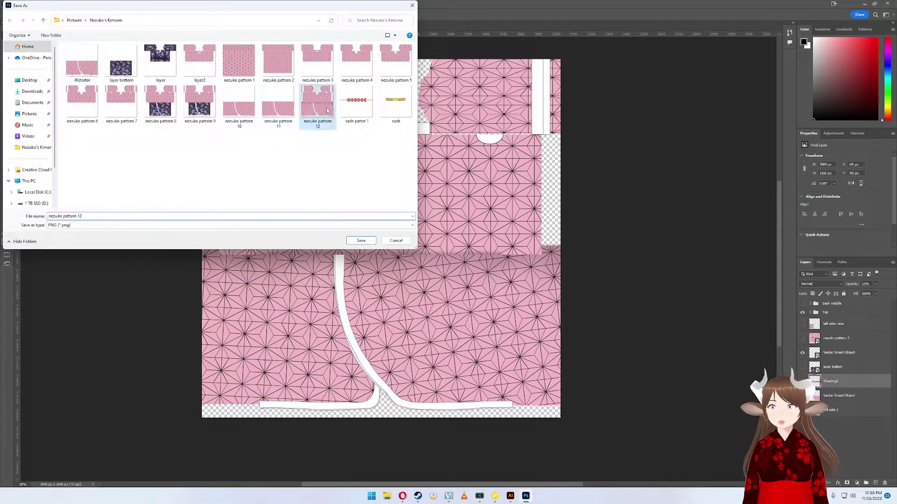
left_click(361, 241)
left_click(467, 247)
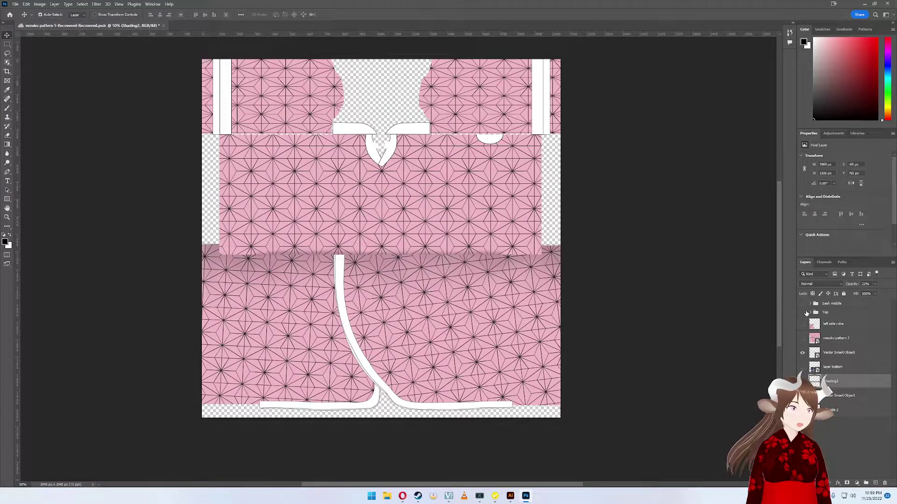
Hide the Top group and turn the system sounds volume almost off
left_click(805, 312)
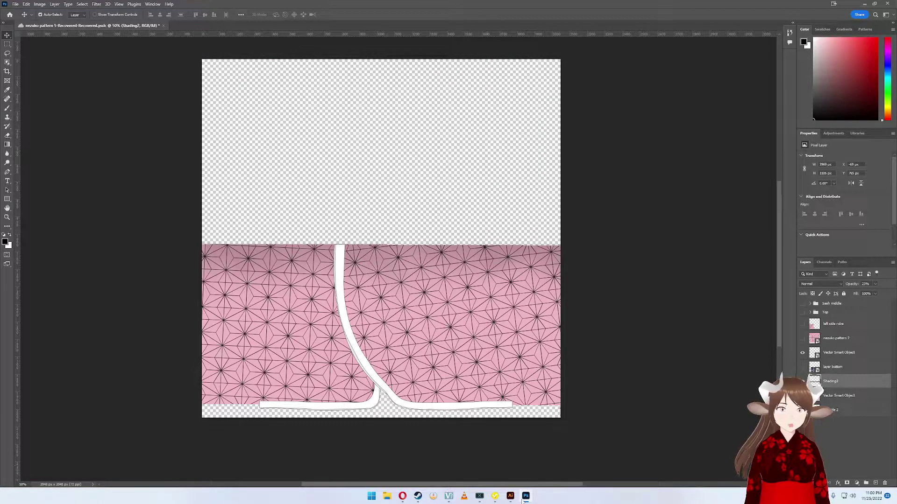
left_click(16, 3)
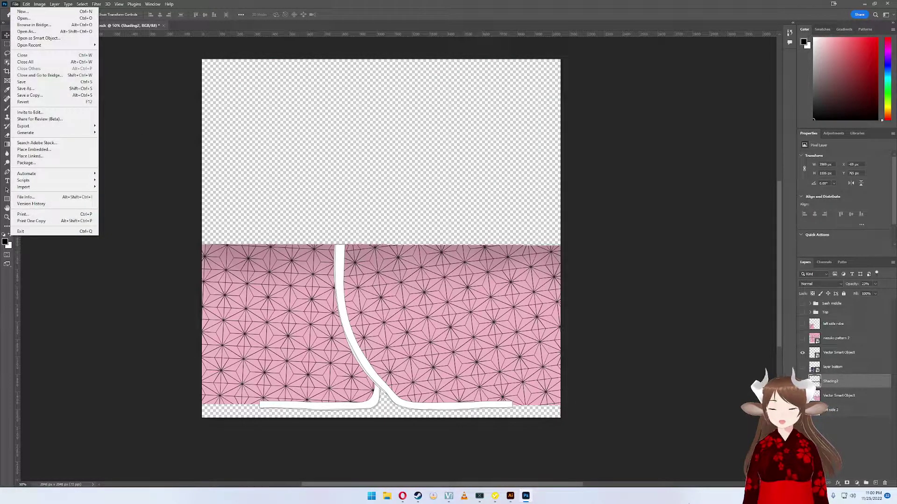
key("Escape")
key("super+i")
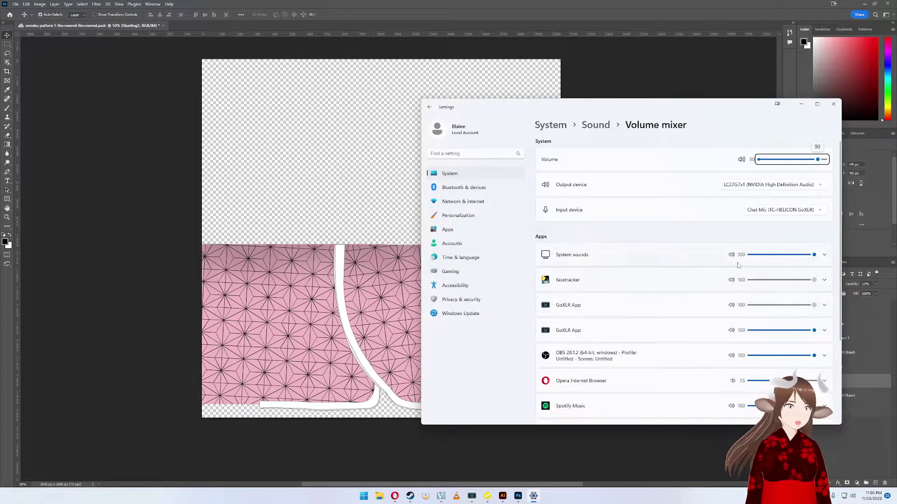
left_click(755, 256)
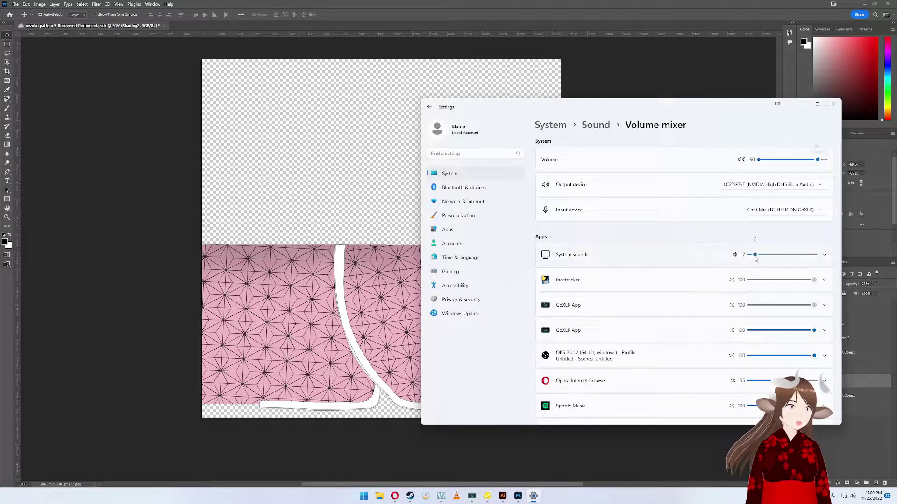
left_click(651, 448)
Re-export the bottom-half texture over nezuko pattern 12.png and switch to VRoid Studio
left_click(15, 4)
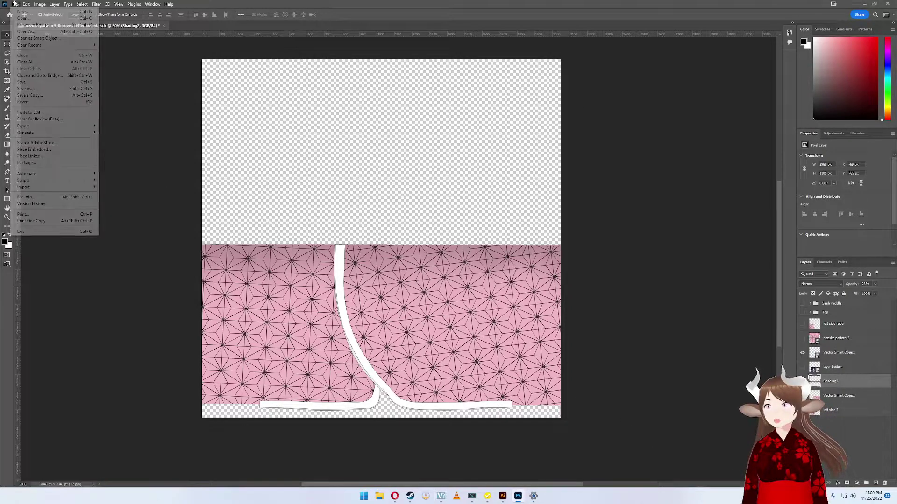
mouse_move(47, 126)
left_click(131, 126)
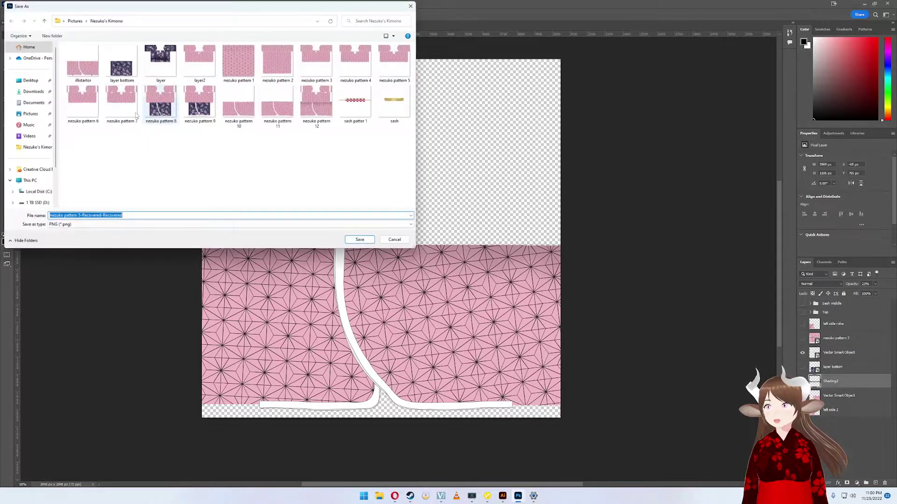
left_click(317, 105)
left_click(360, 240)
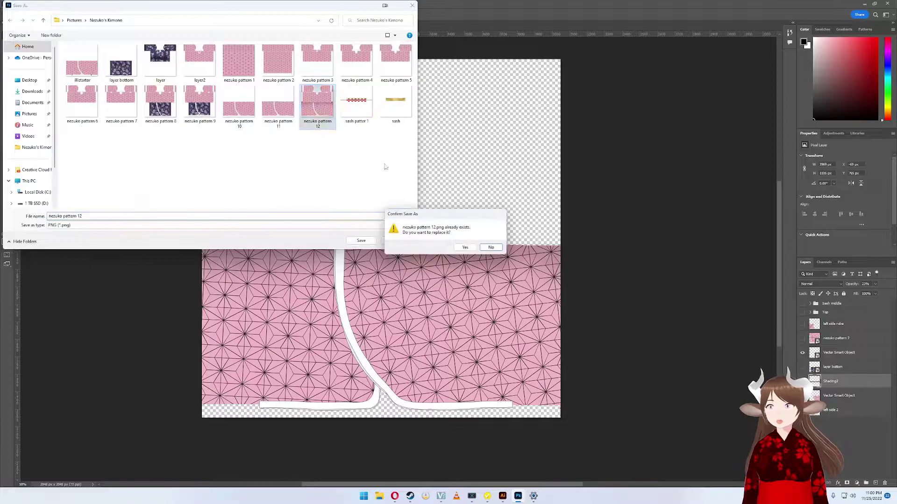
left_click(463, 248)
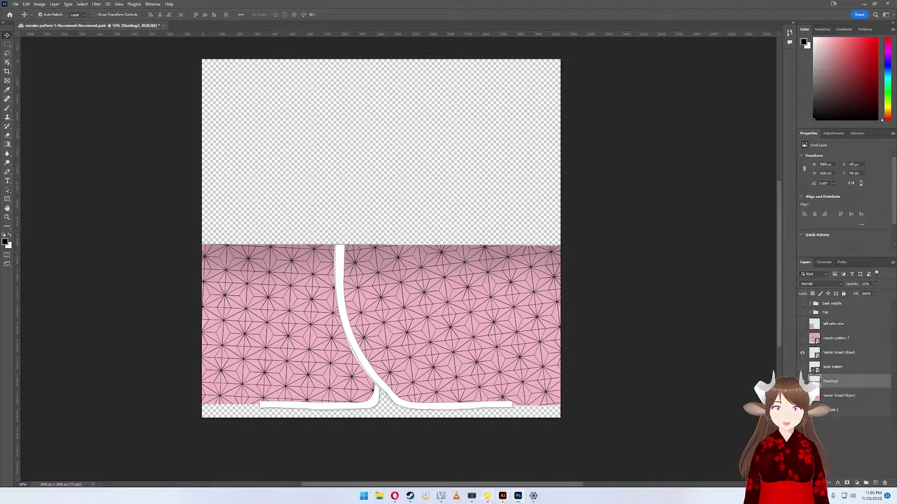
left_click(488, 496)
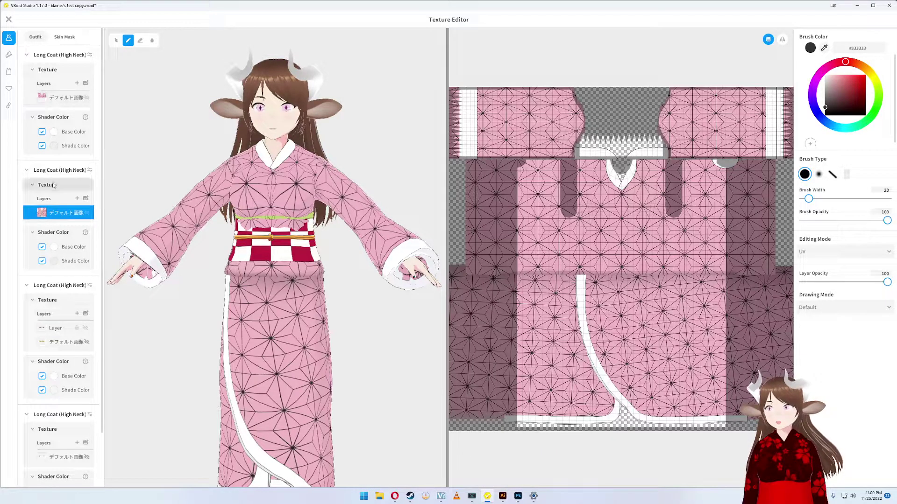
Reload nezuko pattern 12 onto the coat layer, check the model, and return to Photoshop
right_click(59, 213)
left_click(89, 209)
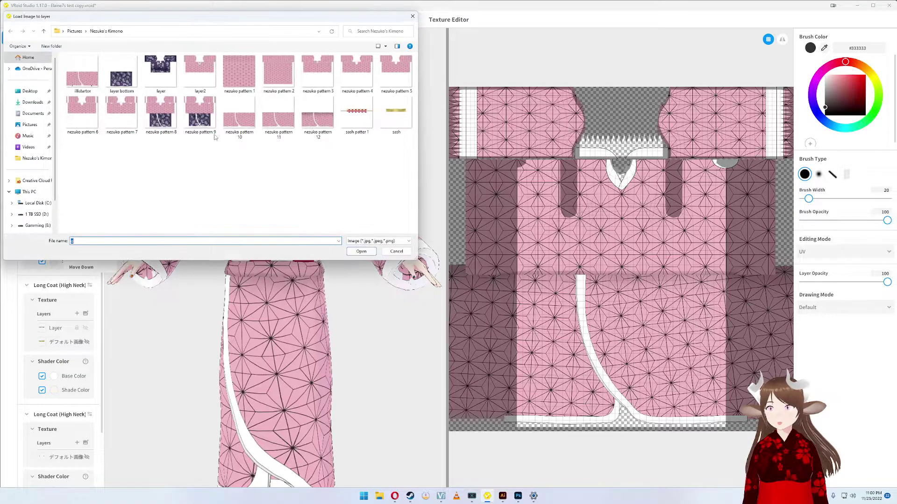
double_click(321, 122)
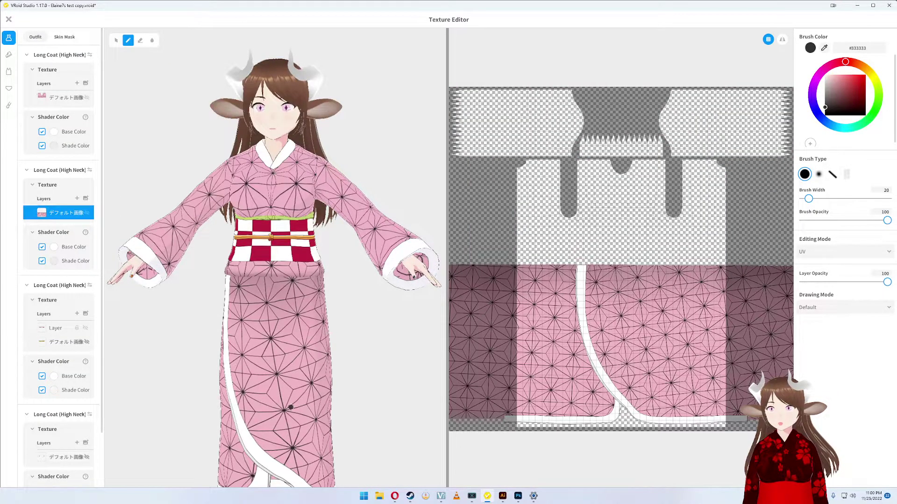
left_click_drag(291, 408, 309, 397)
left_click(518, 497)
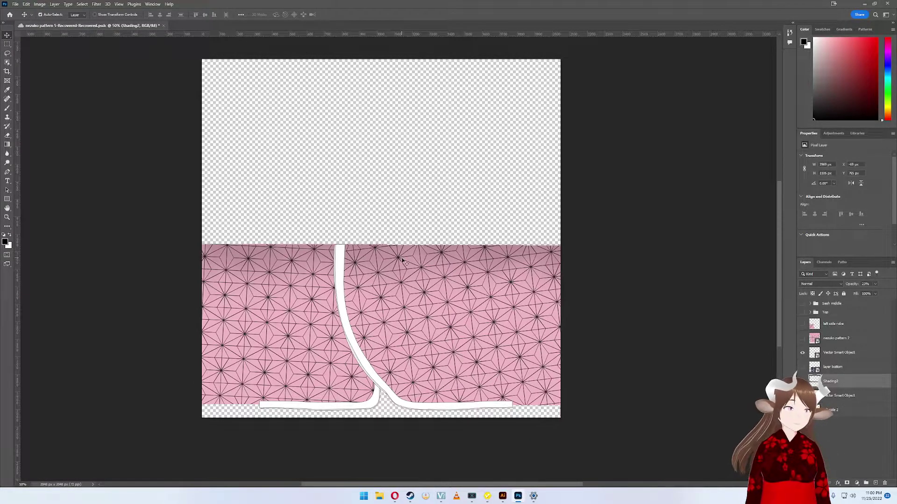
Free-transform Shading2 to shorten its height and nudge it down and left over the bottom panel
key("ctrl+t")
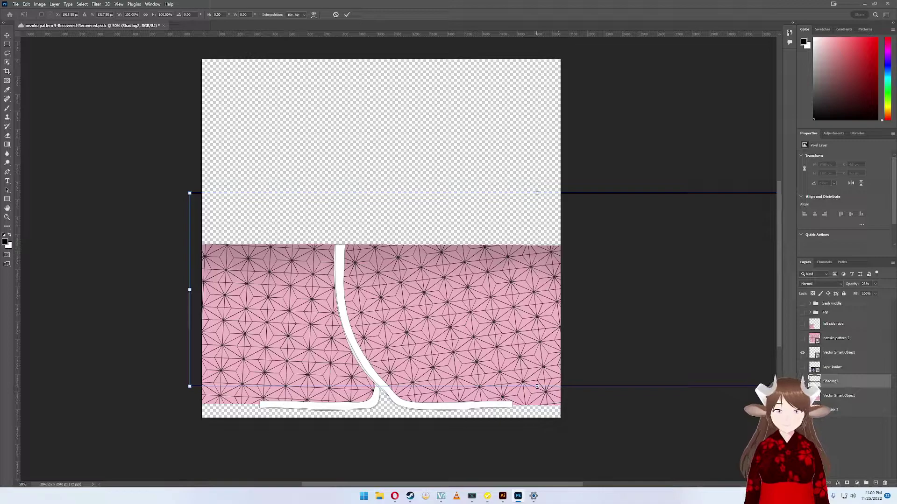
left_click_drag(537, 387, 538, 335)
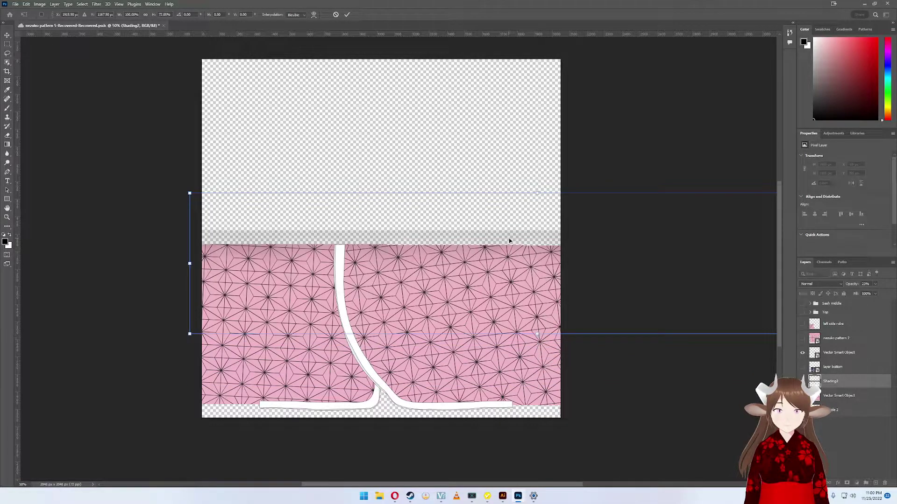
left_click_drag(509, 241, 510, 255)
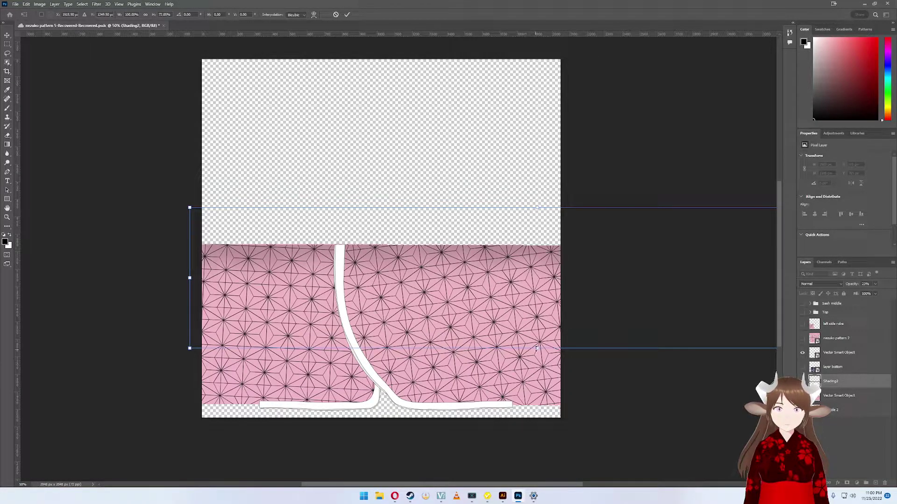
left_click_drag(538, 348, 536, 359)
left_click_drag(537, 377, 532, 351)
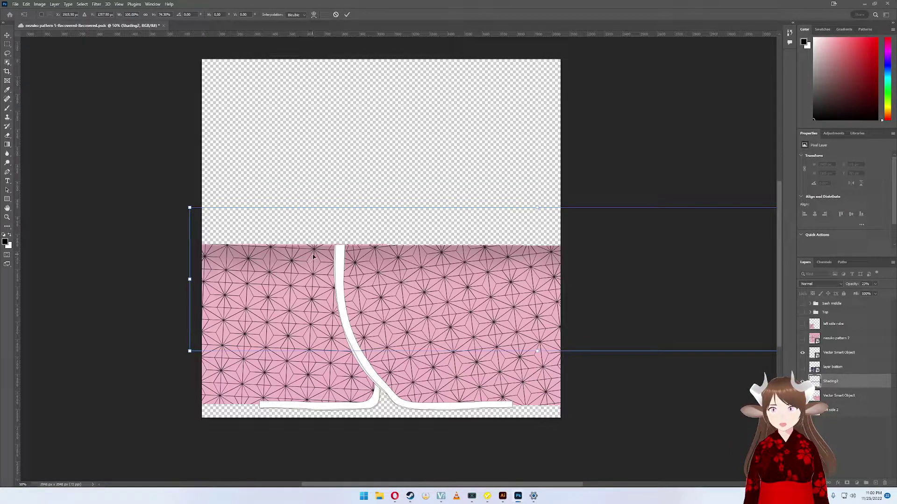
left_click_drag(321, 259, 307, 258)
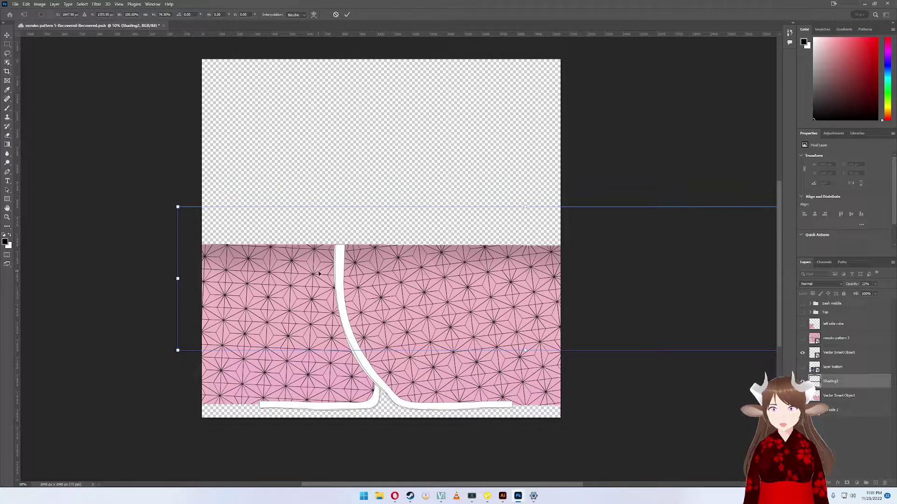
Commit the Shading2 transform and choose Quick Export as PNG
left_click(16, 5)
left_click(348, 15)
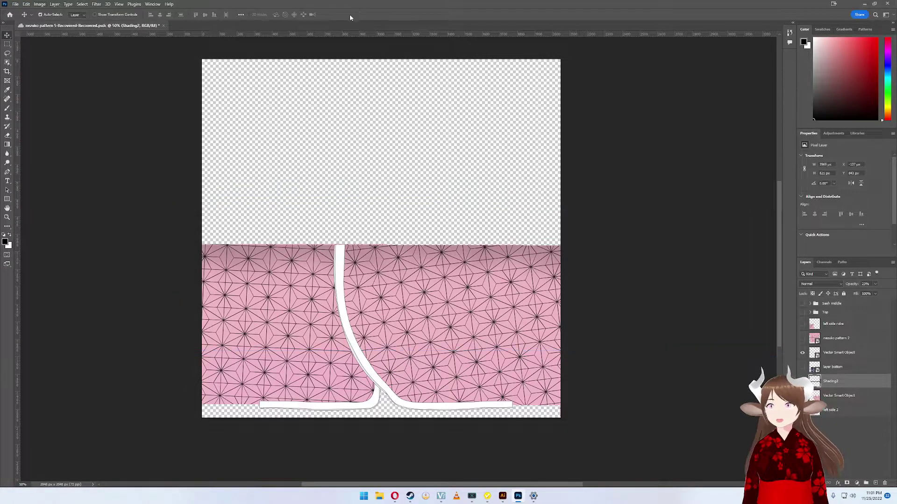
left_click(16, 3)
mouse_move(56, 120)
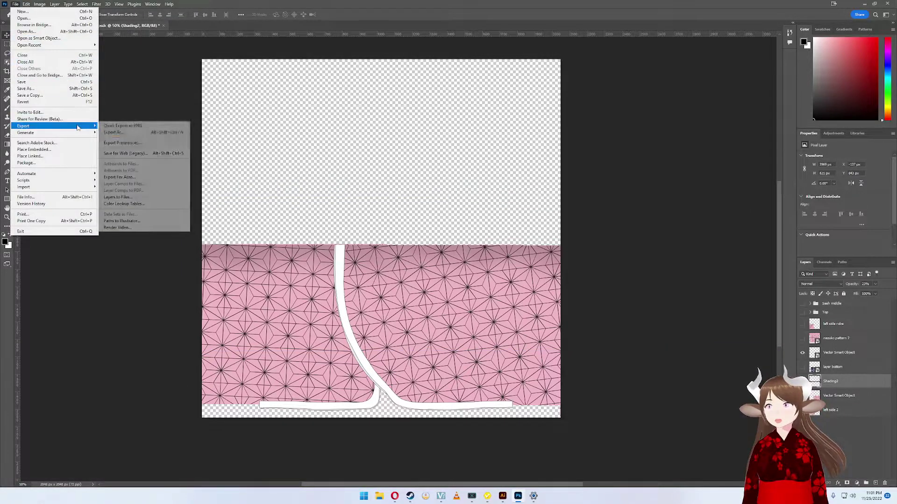
left_click(140, 129)
Save the export over nezuko pattern 12.png, confirming the file replacement
double_click(317, 108)
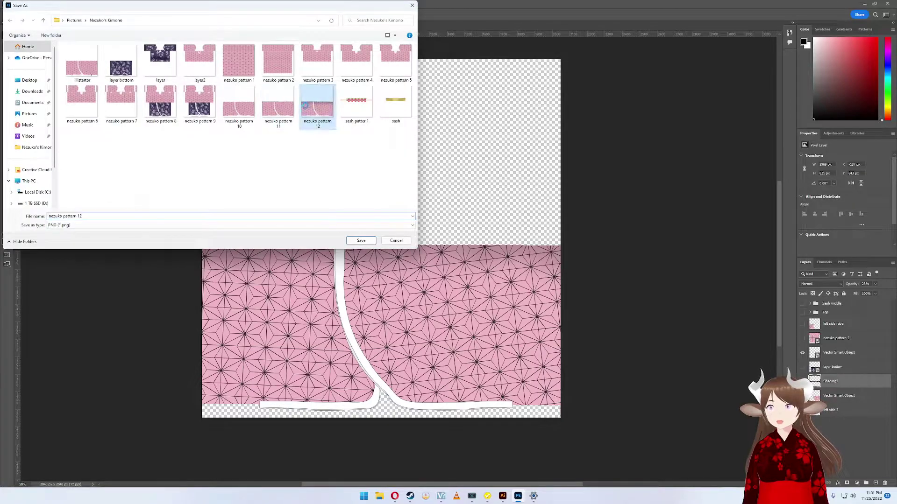
left_click(466, 248)
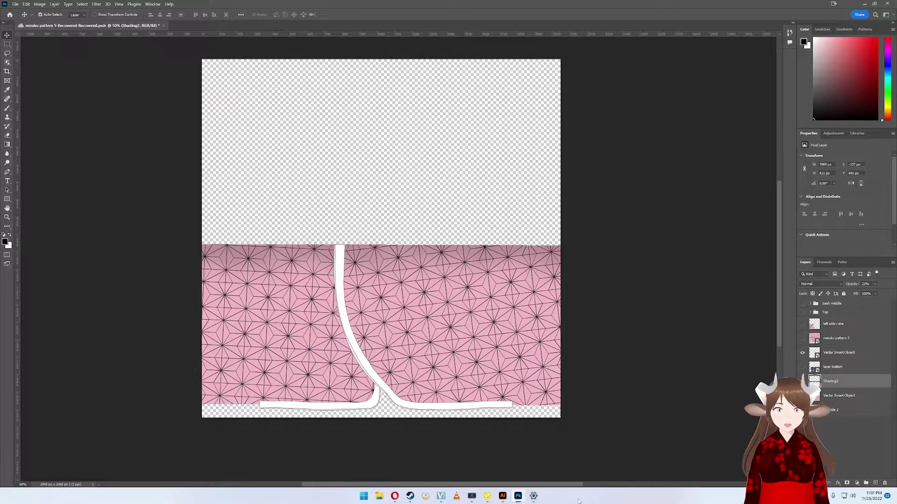
left_click(508, 498)
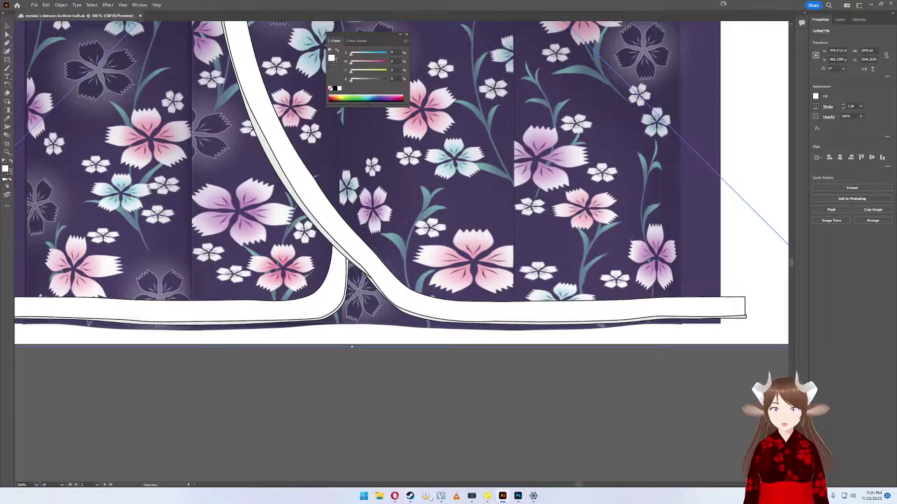
left_click(503, 496)
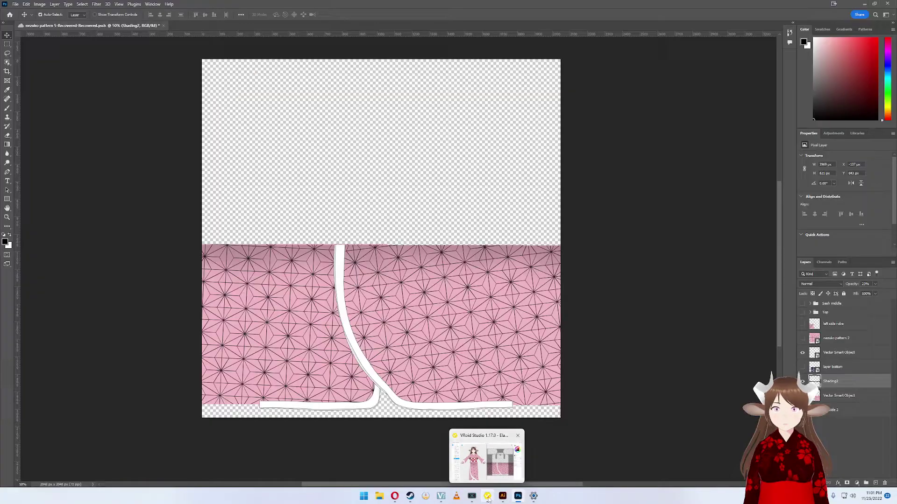
Import the exported pink pattern PNG into VRoid's coat texture layer
left_click(488, 496)
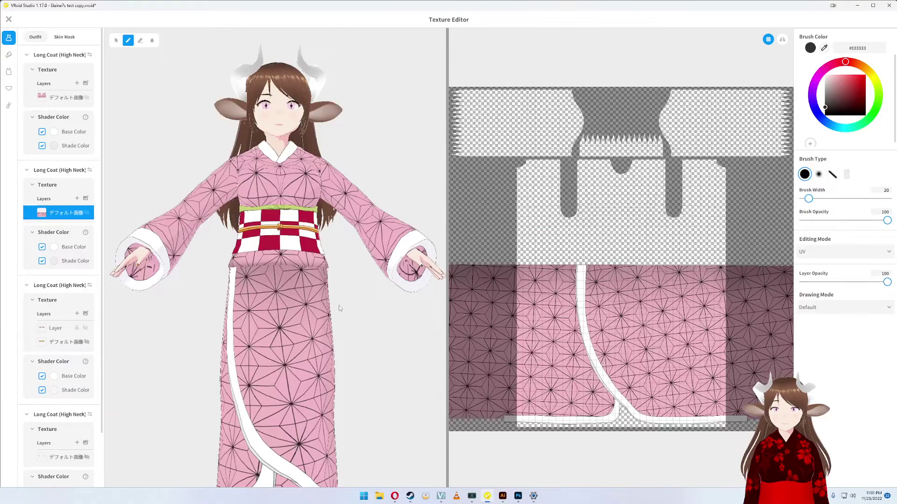
right_click(64, 214)
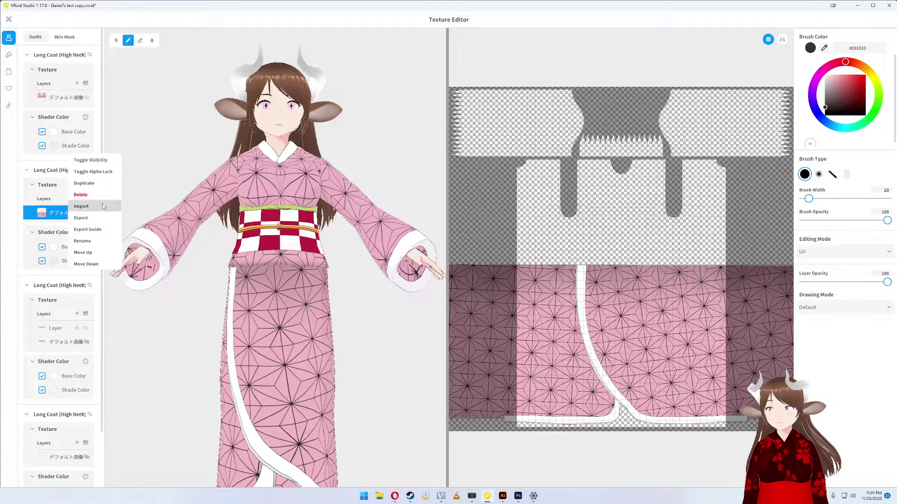
left_click(104, 207)
double_click(305, 124)
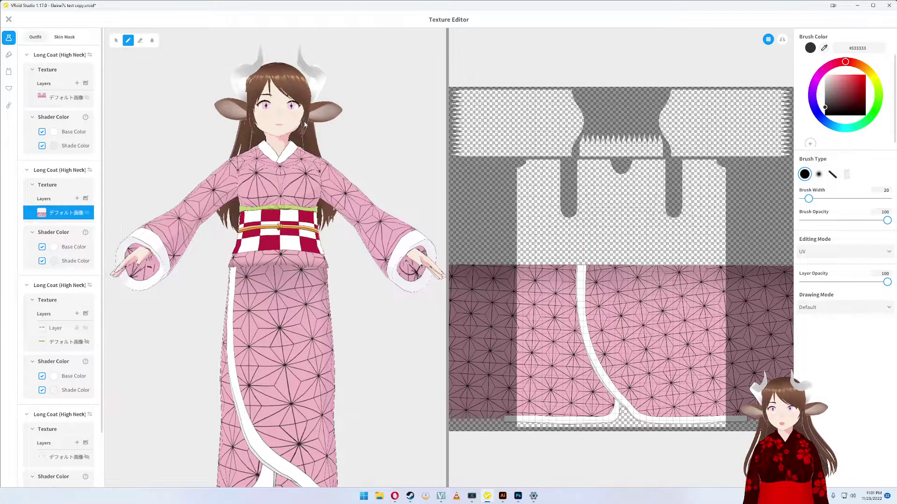
Orbit the avatar to inspect the coat's front, right sleeve, skirt and back
left_click_drag(289, 337, 160, 318)
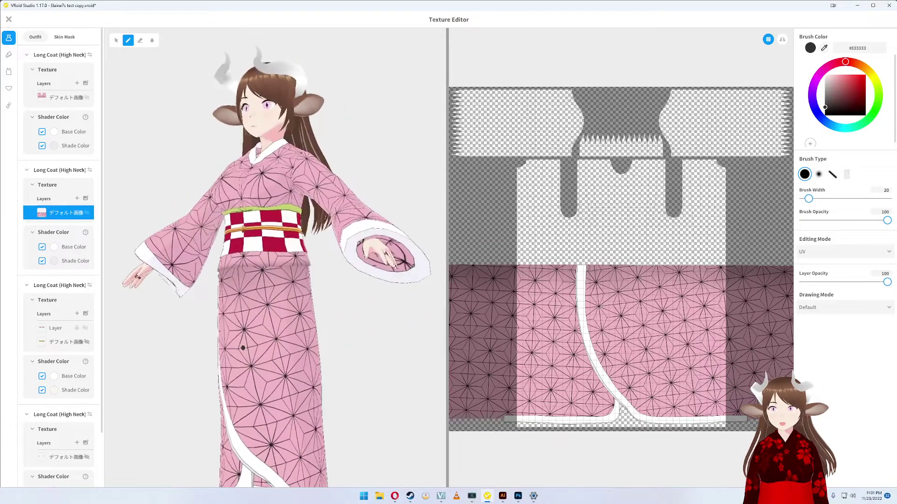
left_click_drag(257, 313, 311, 341)
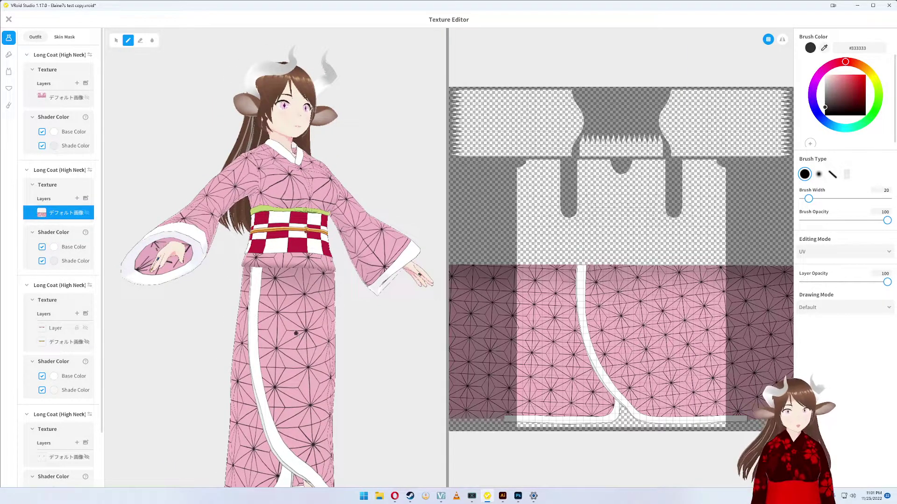
left_click_drag(255, 309, 272, 312)
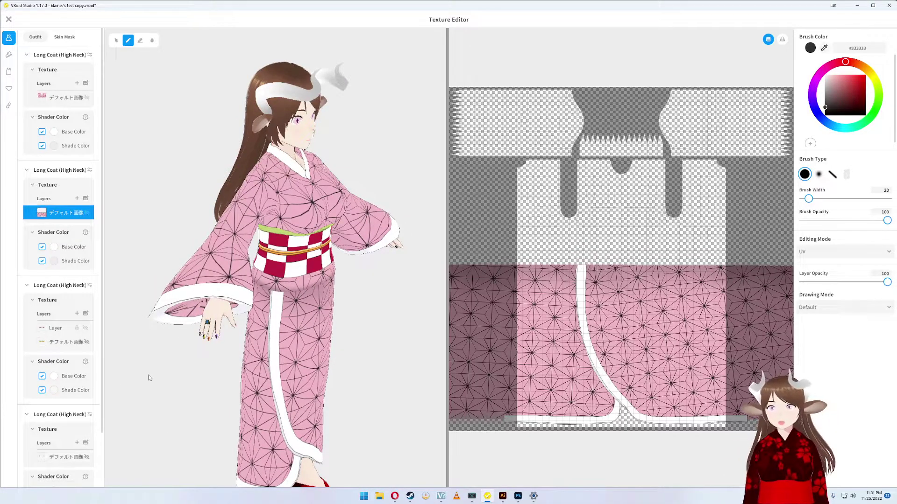
left_click_drag(274, 351, 302, 328)
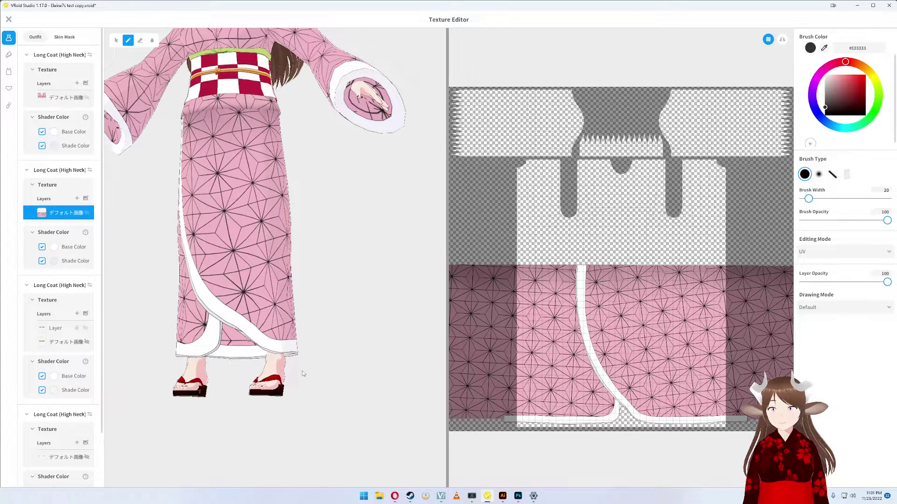
left_click_drag(304, 373, 195, 377)
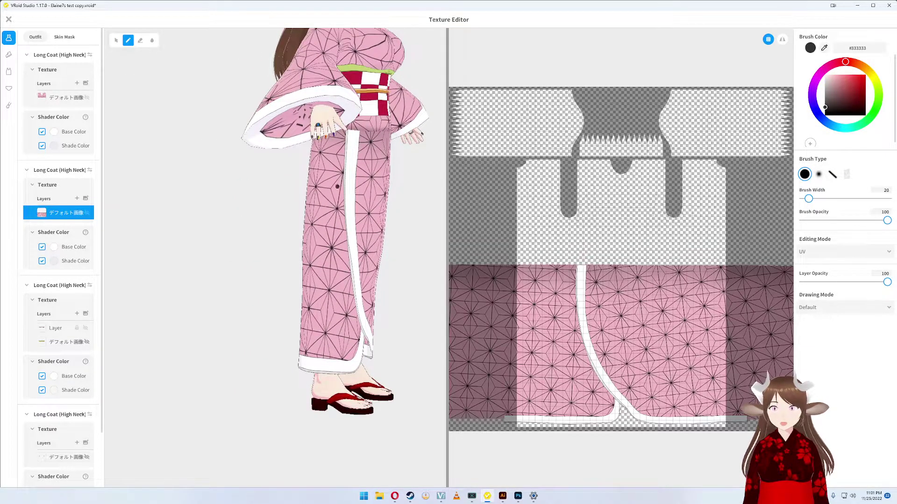
left_click_drag(368, 332, 350, 340)
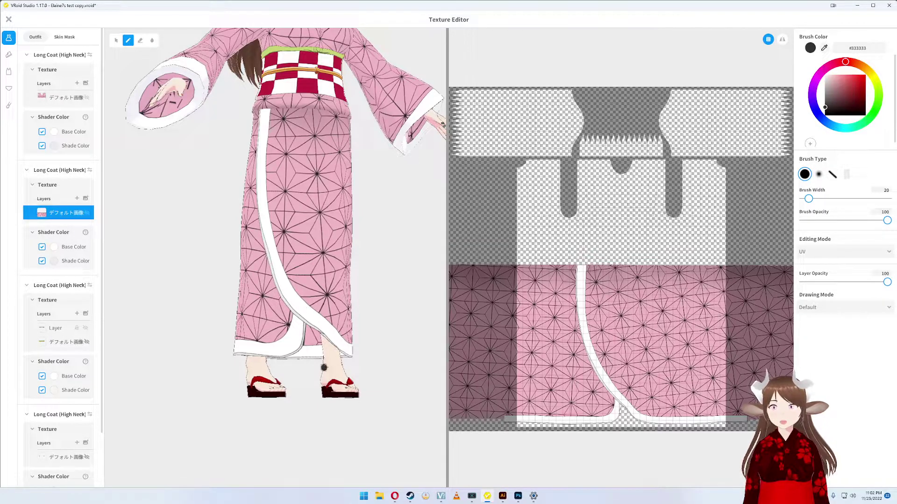
scroll(323, 368, "up", 6)
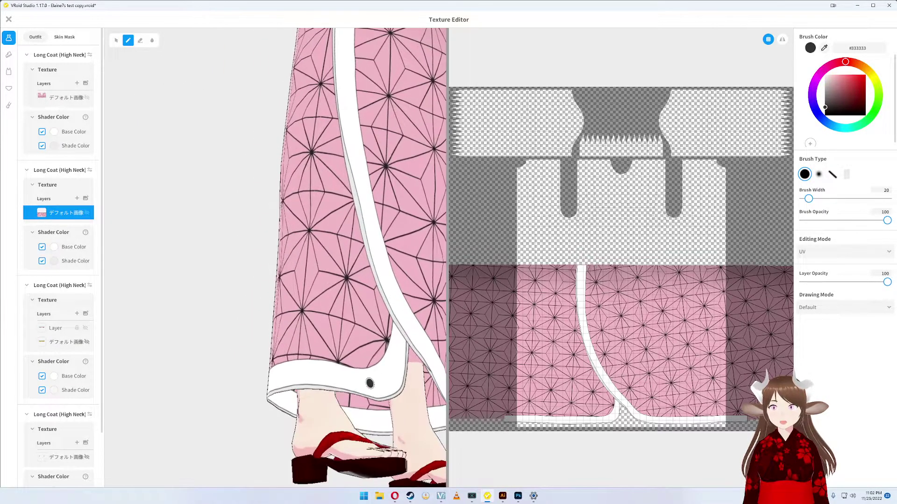
scroll(335, 402, "up", 2)
scroll(310, 419, "up", 2)
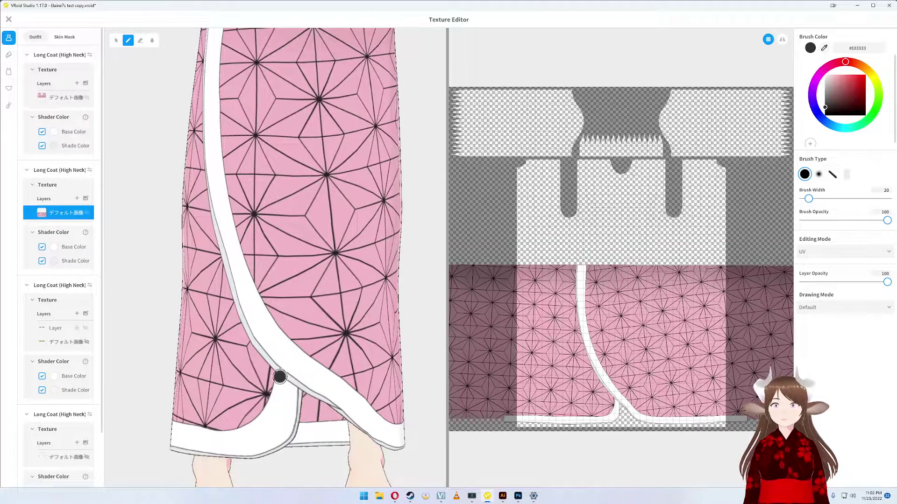
scroll(438, 254, "down", 2)
scroll(301, 360, "up", 2)
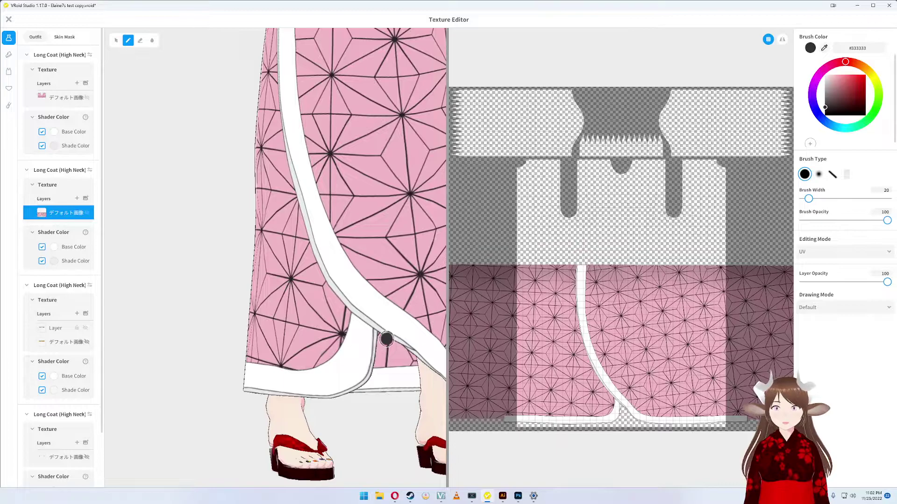
scroll(369, 337, "down", 3)
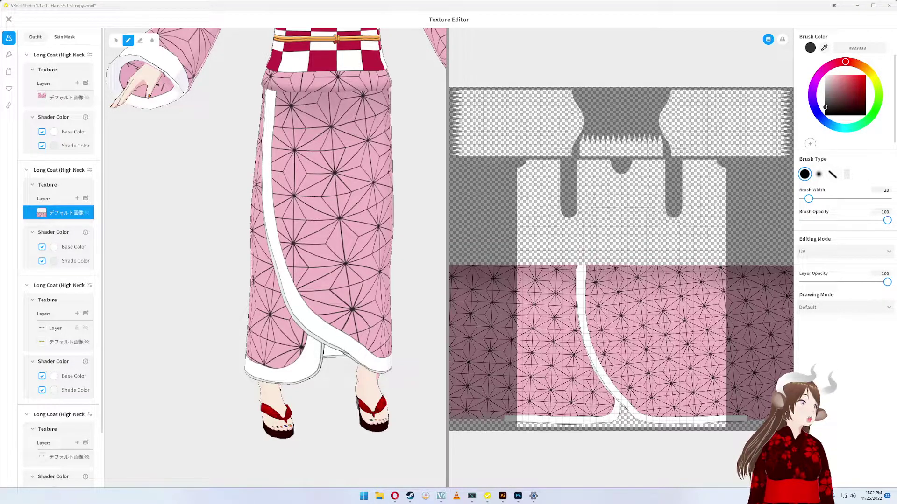
mouse_move(343, 340)
left_mouse_down()
mouse_move(345, 283)
mouse_move(293, 341)
mouse_move(307, 298)
left_mouse_up()
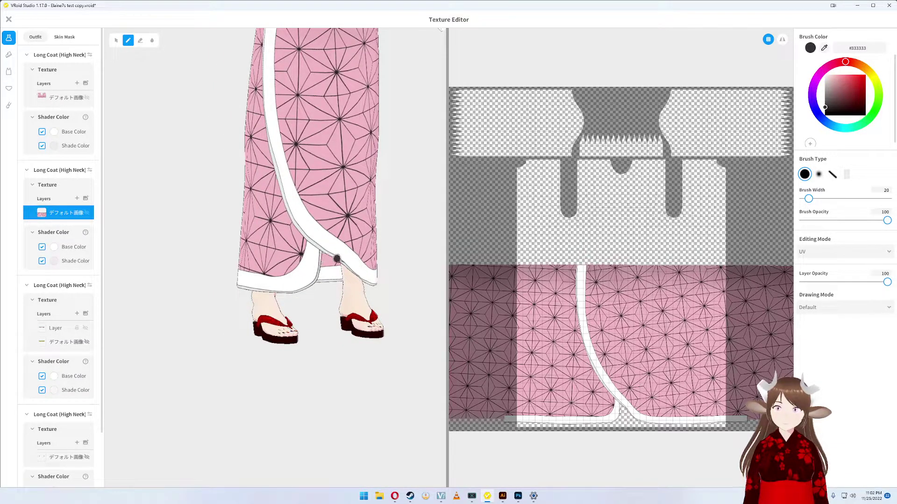
mouse_move(367, 271)
left_mouse_down()
mouse_move(330, 320)
mouse_move(355, 276)
left_mouse_up()
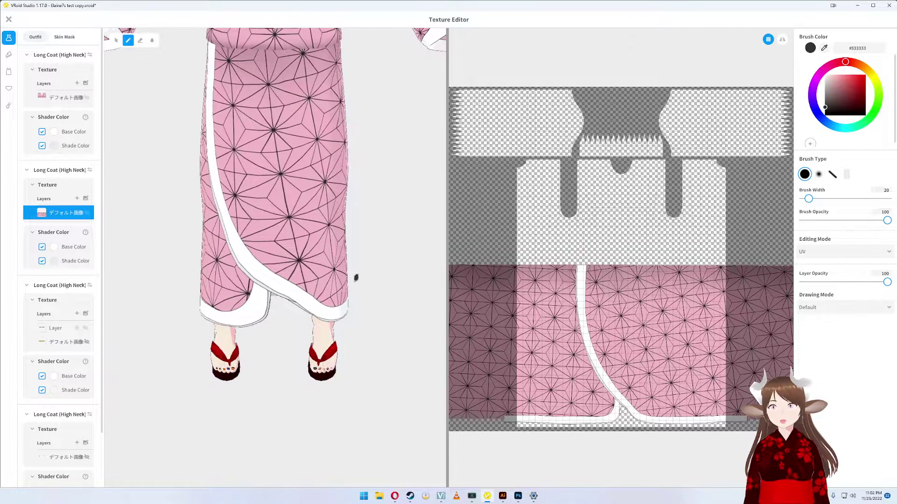
Return to the pink pattern document and add a new empty Layer 3
left_click(503, 496)
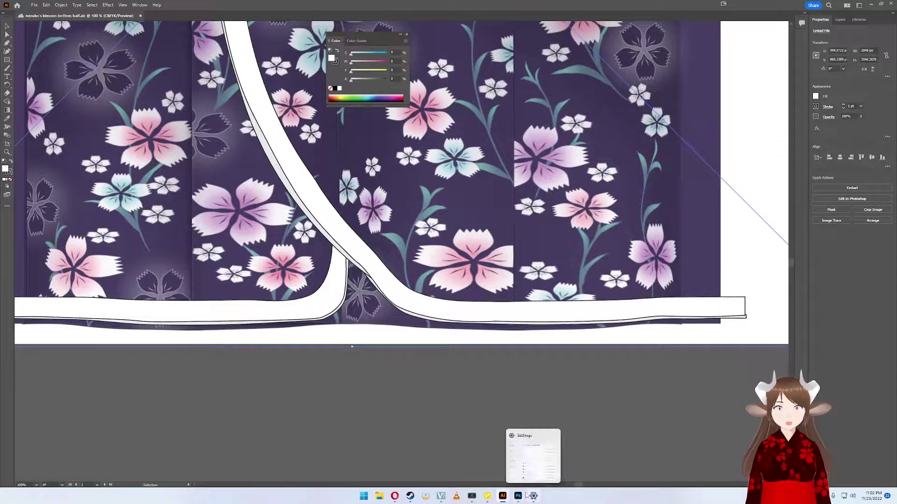
left_click(517, 496)
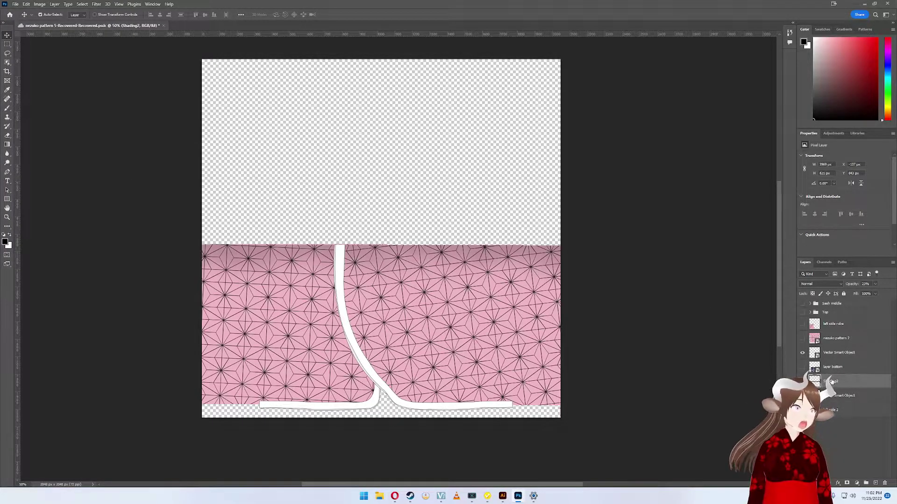
left_click(875, 482)
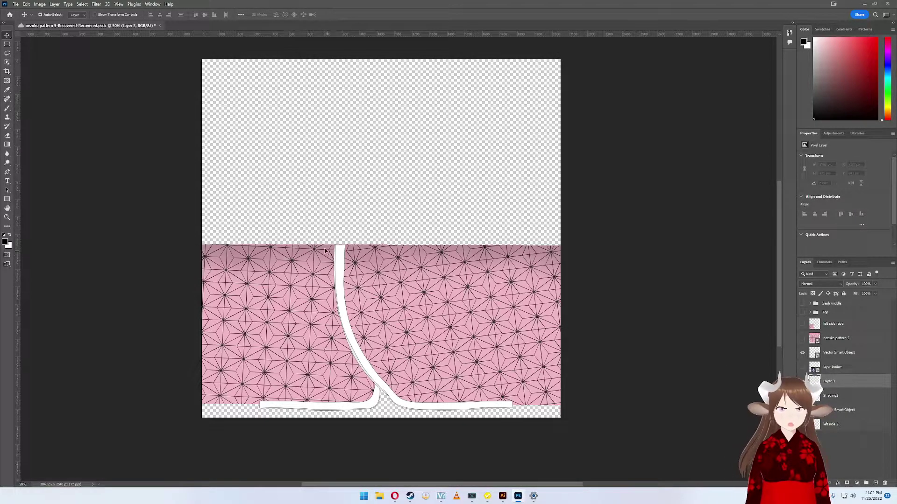
Select the Brush Tool and open its size and hardness picker
left_click(5, 152)
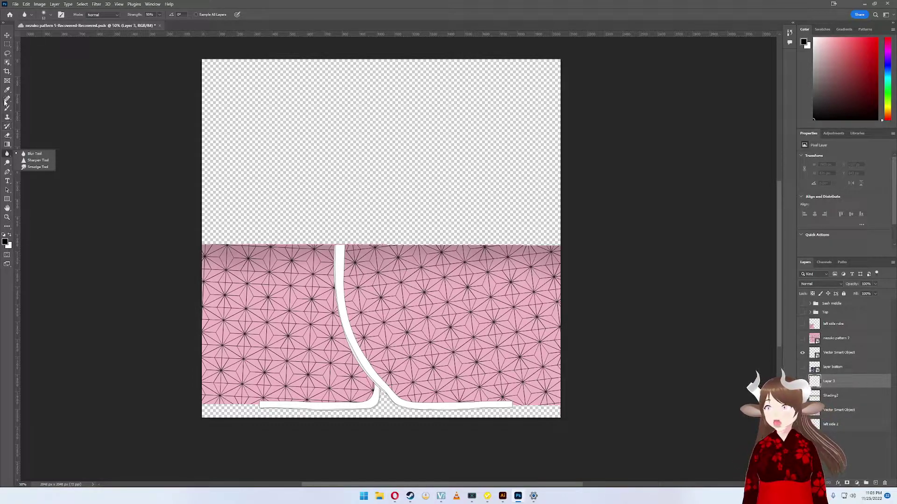
left_click(7, 136)
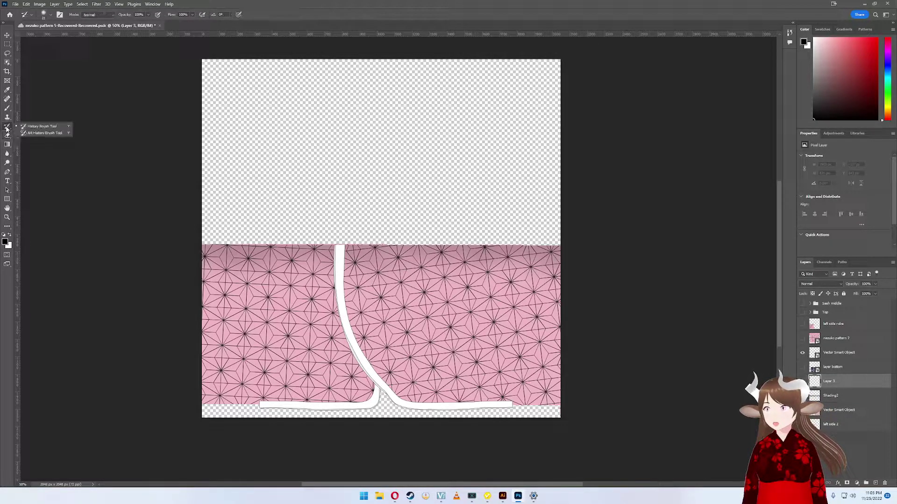
left_click(7, 123)
left_click(7, 110)
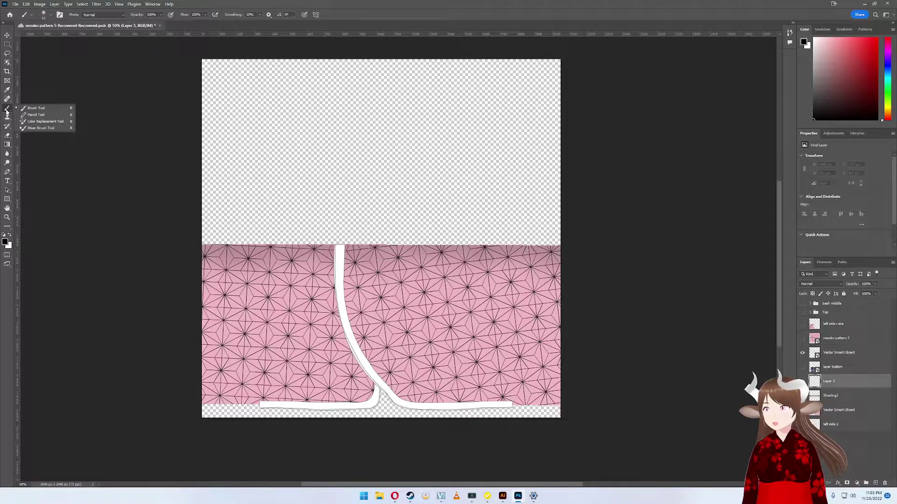
left_click(52, 79)
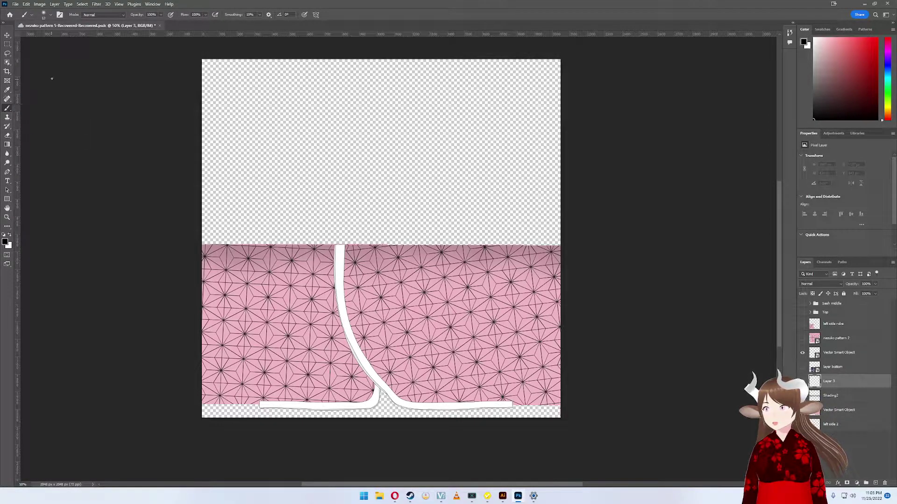
left_click(49, 16)
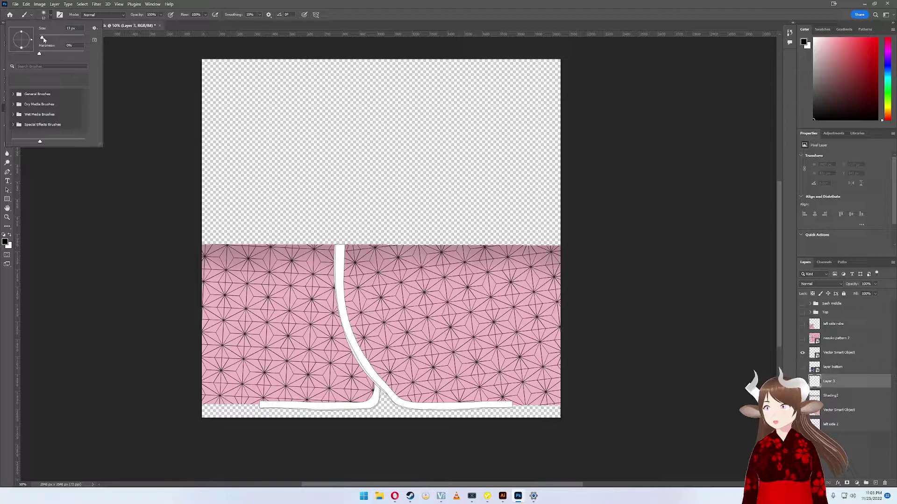
Set the brush to 193 px with 41% hardness and undo a black test stroke
left_click_drag(45, 53, 58, 54)
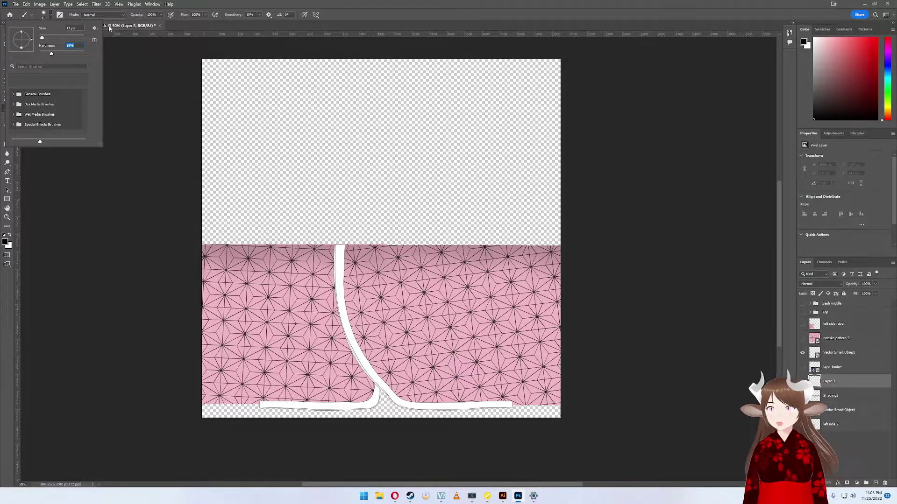
left_click_drag(72, 36, 72, 37)
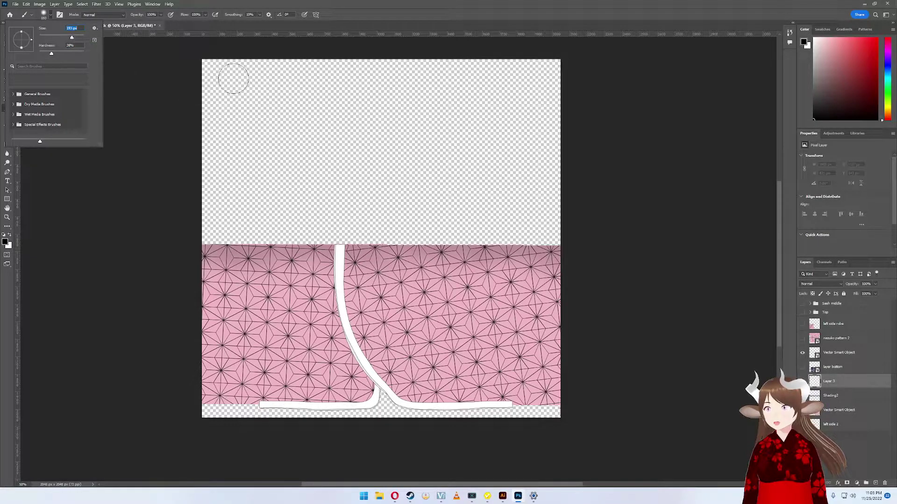
mouse_move(388, 337)
left_mouse_down()
mouse_move(318, 364)
mouse_move(360, 352)
left_mouse_up()
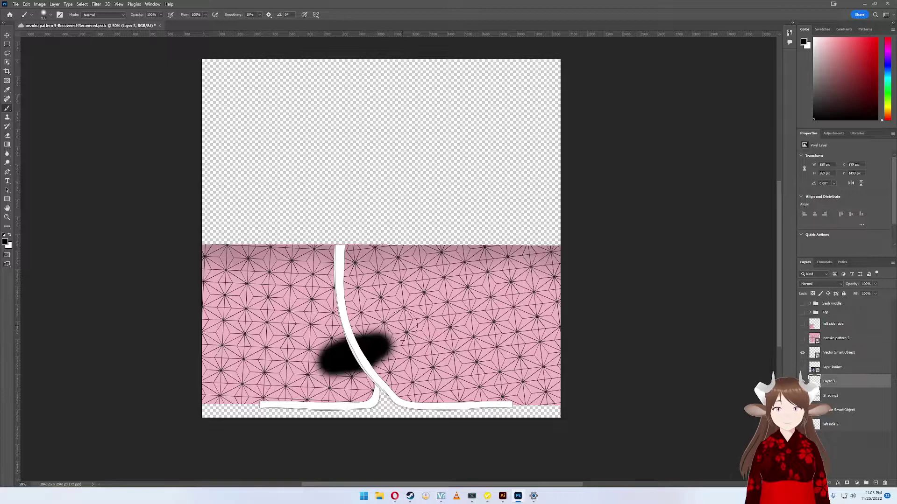
scroll(346, 383, "up", 5)
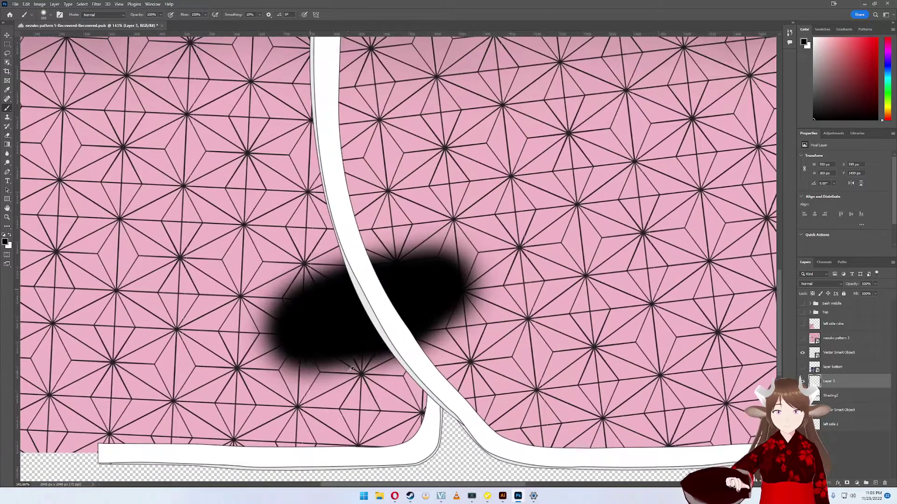
key("ctrl+z")
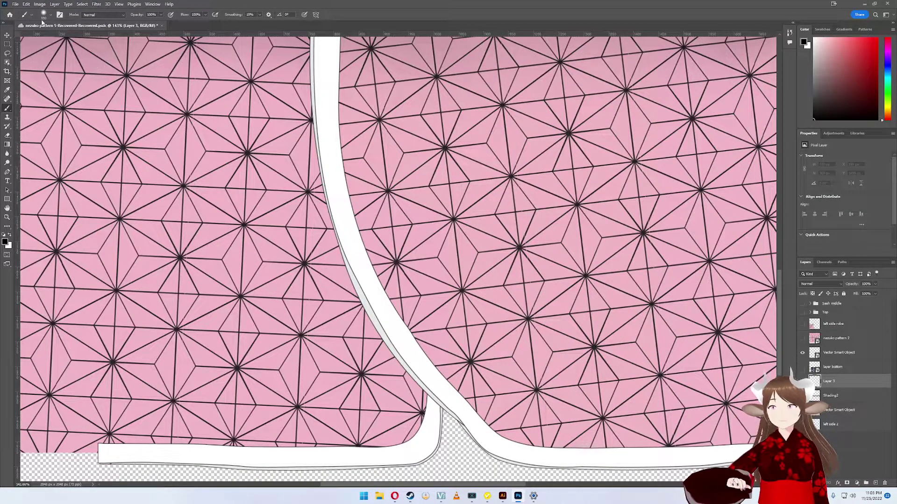
Paint a black shadow stroke down the white band's left edge
left_click(41, 16)
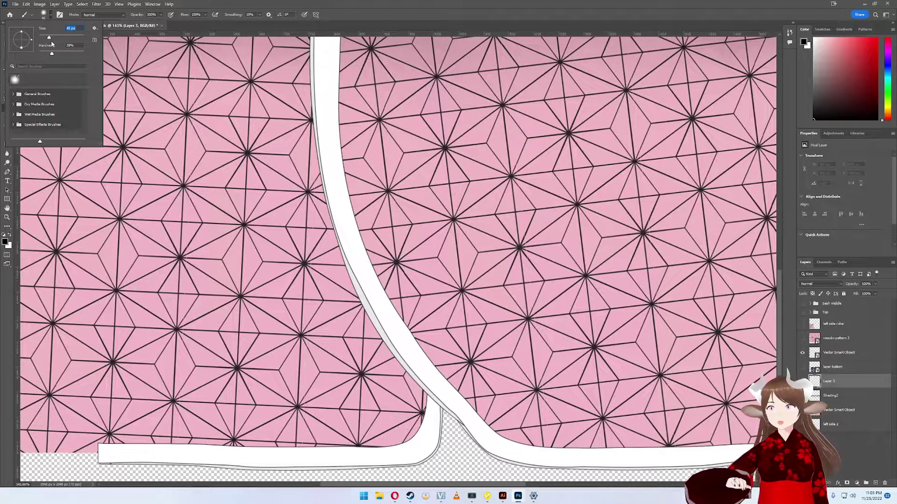
key("Return")
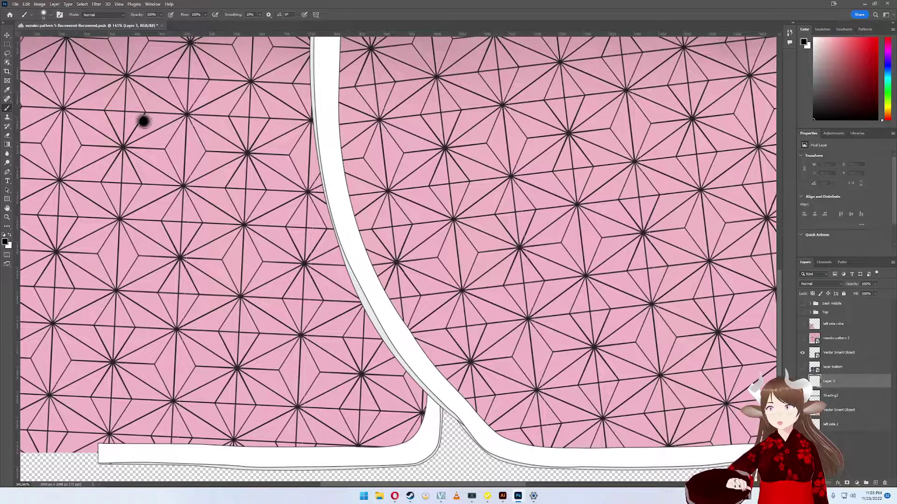
scroll(296, 135, "up", 2)
scroll(296, 135, "up", 1)
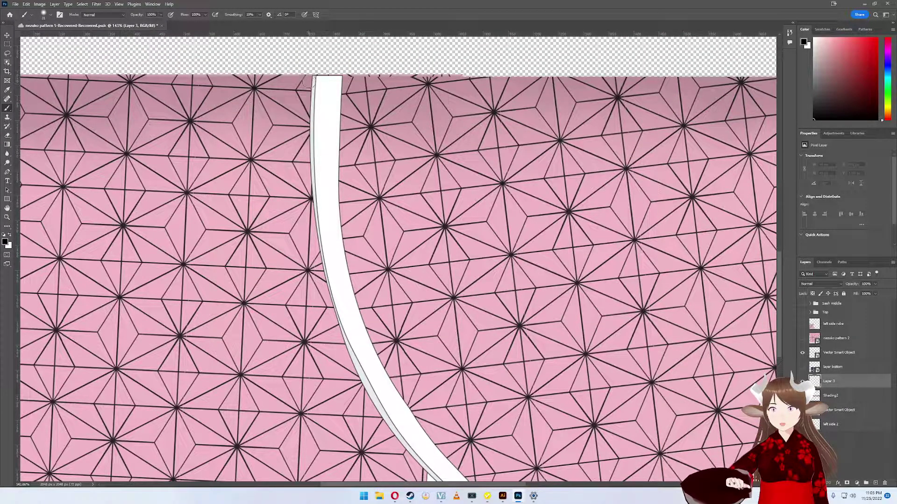
mouse_move(309, 82)
left_mouse_down()
mouse_move(327, 316)
mouse_move(356, 375)
mouse_move(333, 327)
left_mouse_up()
key("ctrl+z")
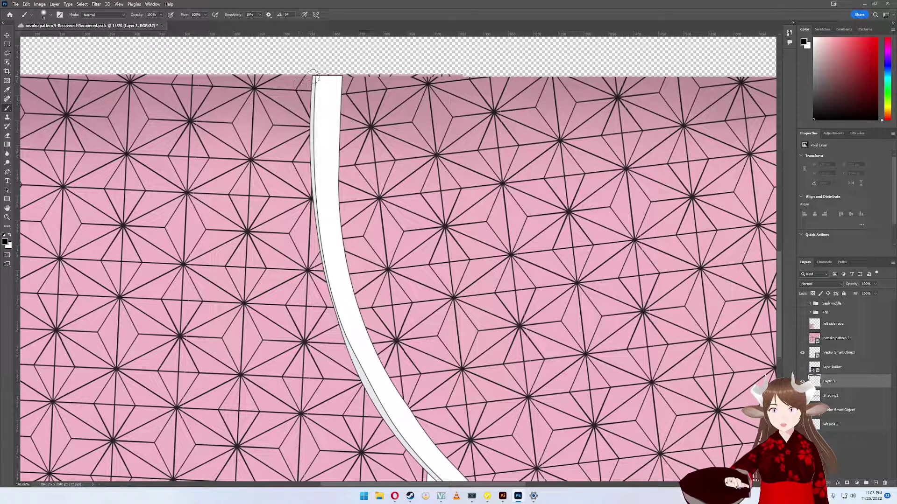
mouse_move(313, 76)
left_mouse_down()
mouse_move(313, 224)
mouse_move(336, 339)
left_mouse_up()
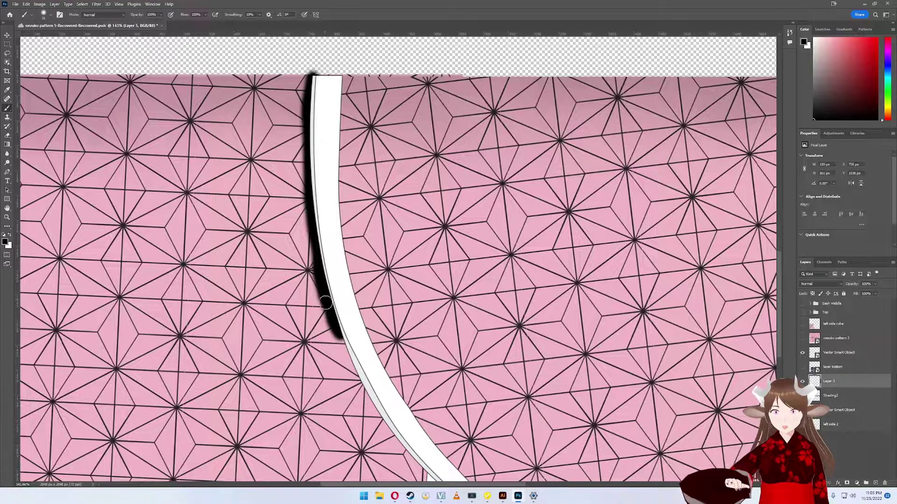
scroll(326, 302, "down", 5)
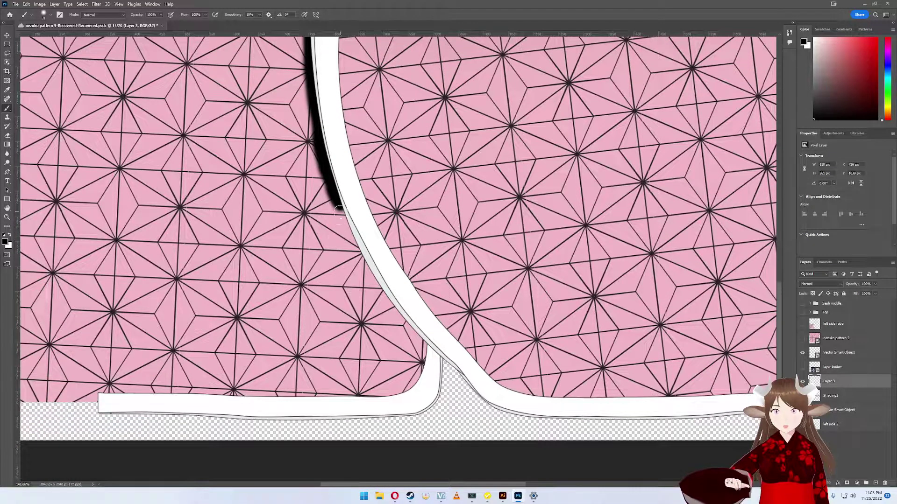
mouse_move(340, 209)
left_mouse_down()
mouse_move(407, 329)
mouse_move(432, 350)
left_mouse_up()
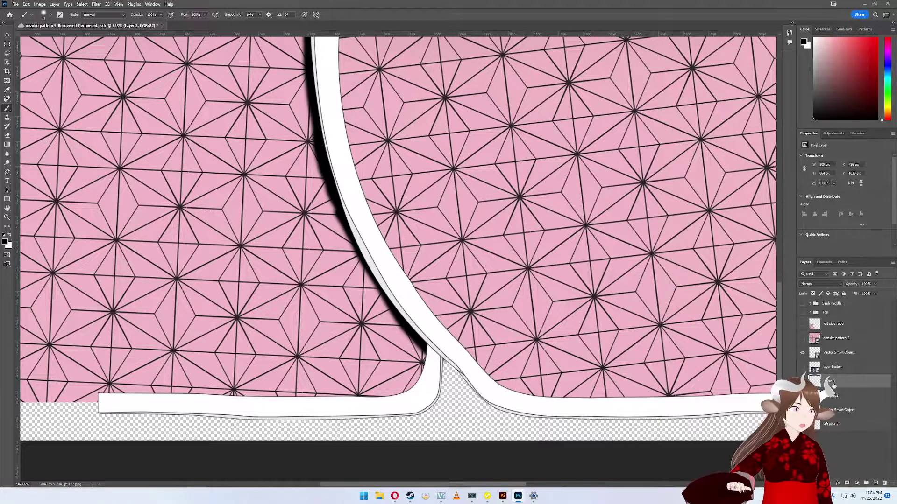
Move Layer 3 above Vector Smart Object and lower its opacity to about 20%
left_click_drag(834, 384, 850, 351)
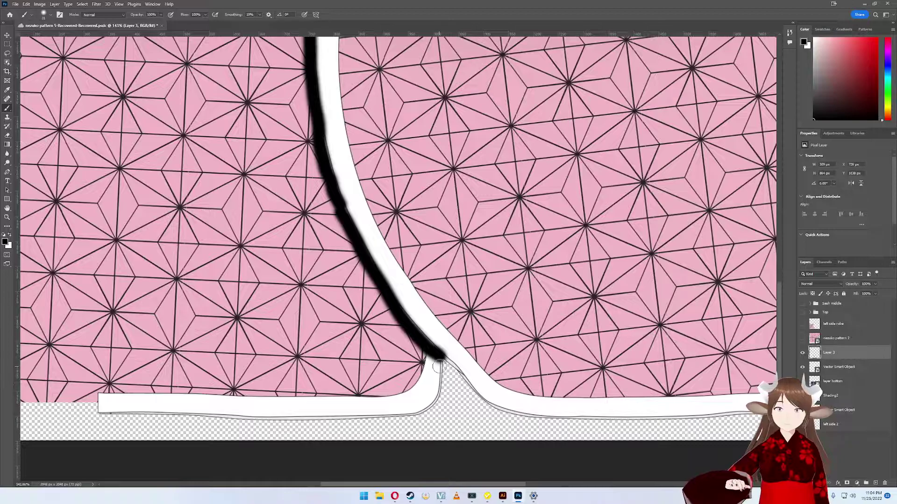
scroll(723, 386, "up", 5)
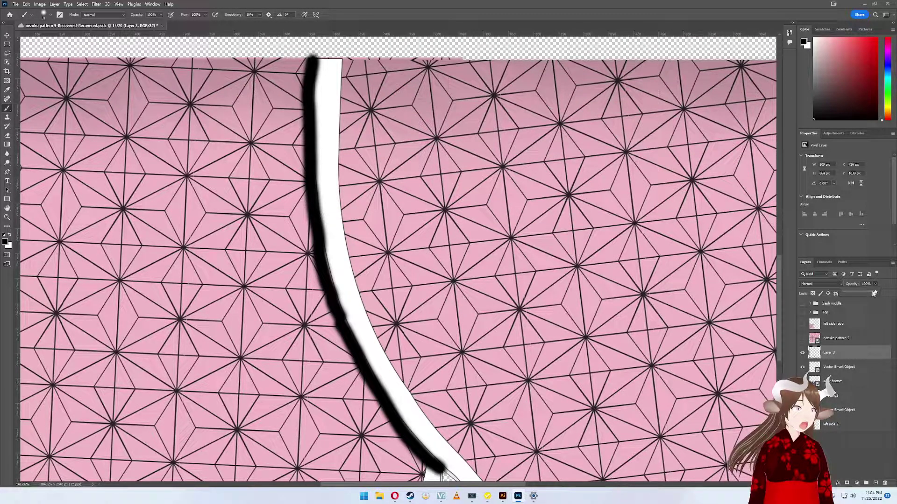
left_click_drag(873, 293, 852, 293)
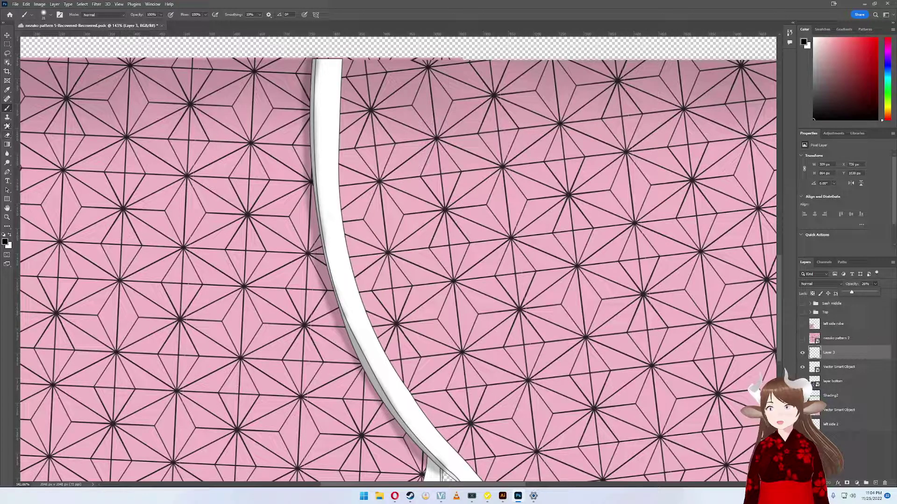
Select the Blur tool with a 139 px, 0% hardness brush
right_click(6, 109)
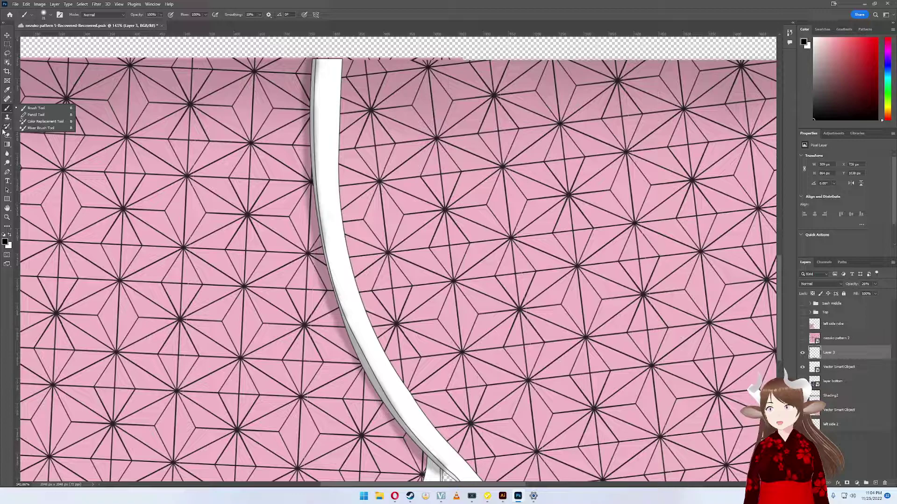
left_click(7, 163)
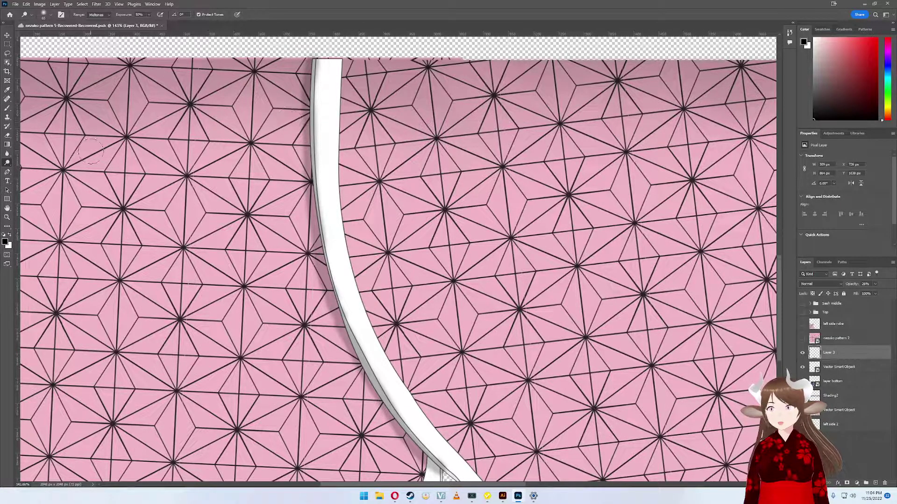
left_click(7, 154)
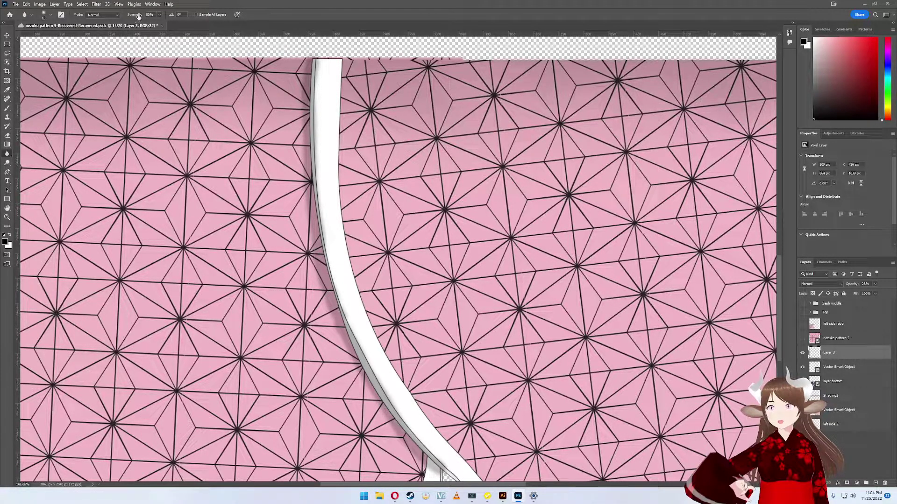
left_click(49, 15)
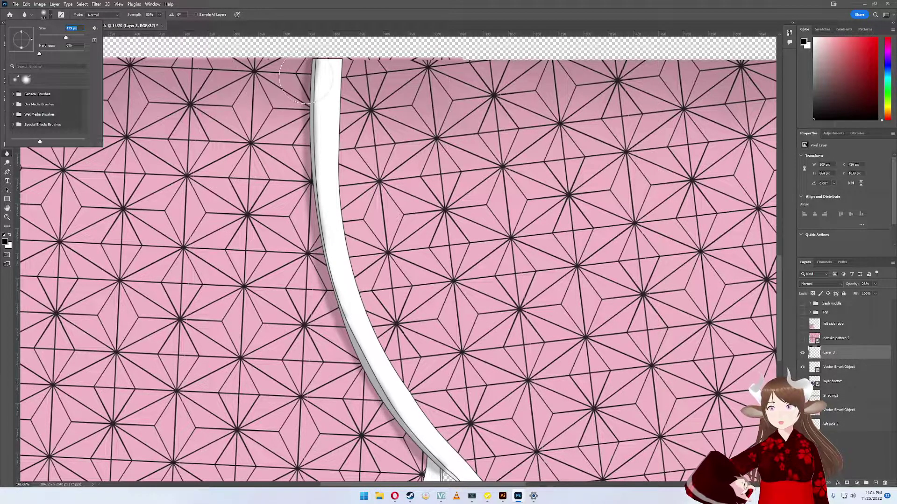
key("Return")
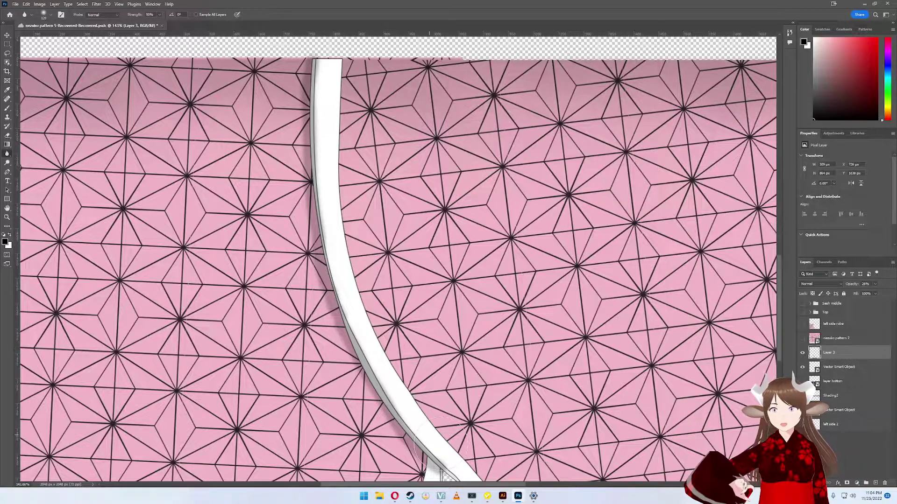
Blur the faint shadow along the band's lower edge and lower-right bend
scroll(440, 445, "down", 4)
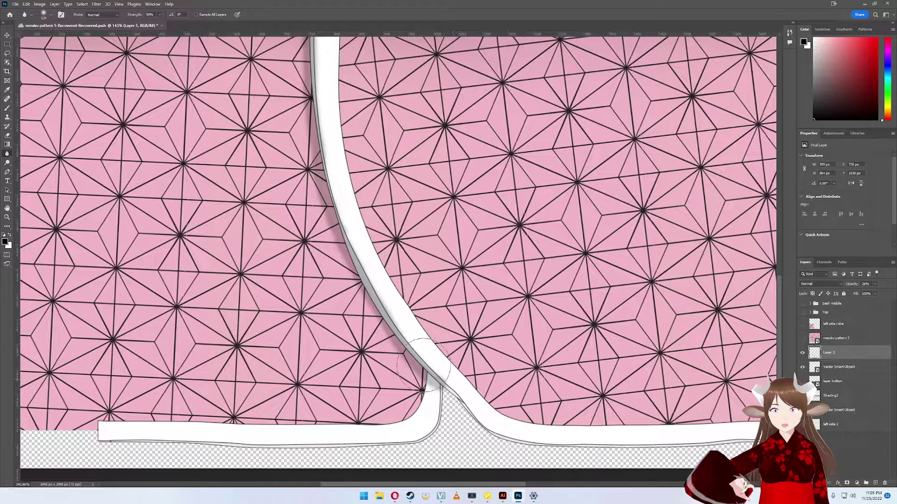
mouse_move(423, 364)
left_mouse_down()
mouse_move(471, 382)
mouse_move(425, 390)
mouse_move(506, 345)
mouse_move(413, 389)
mouse_move(464, 361)
mouse_move(437, 361)
mouse_move(461, 388)
mouse_move(382, 288)
mouse_move(293, 112)
mouse_move(293, 59)
left_mouse_up()
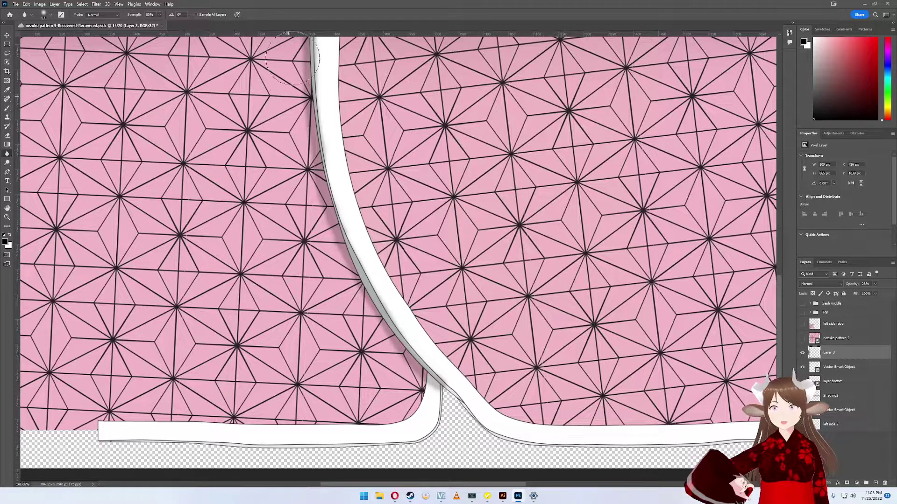
scroll(293, 59, "up", 5)
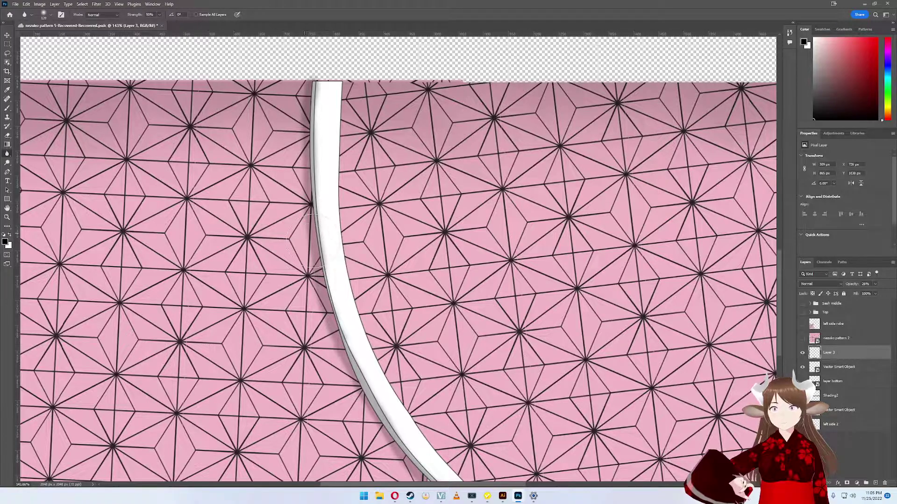
scroll(352, 388, "down", 3)
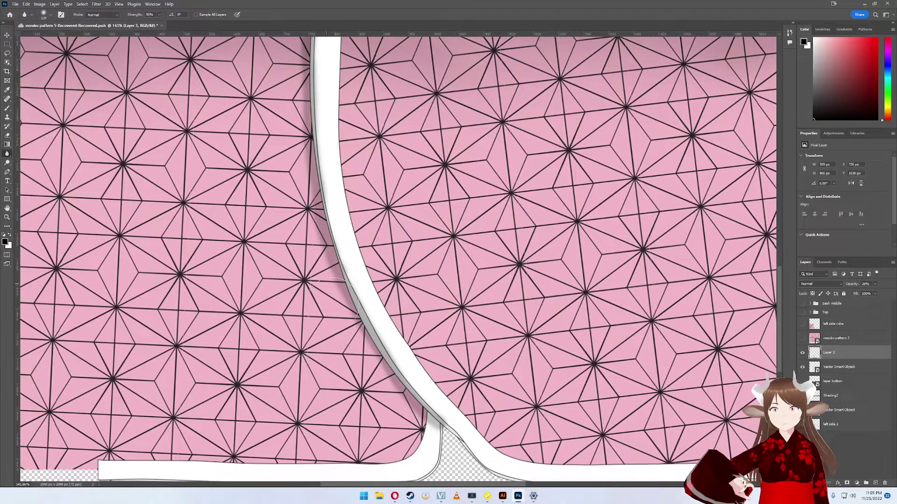
mouse_move(441, 426)
left_mouse_down()
mouse_move(462, 425)
mouse_move(460, 435)
mouse_move(474, 423)
mouse_move(390, 320)
mouse_move(346, 233)
mouse_move(395, 329)
mouse_move(469, 387)
left_mouse_up()
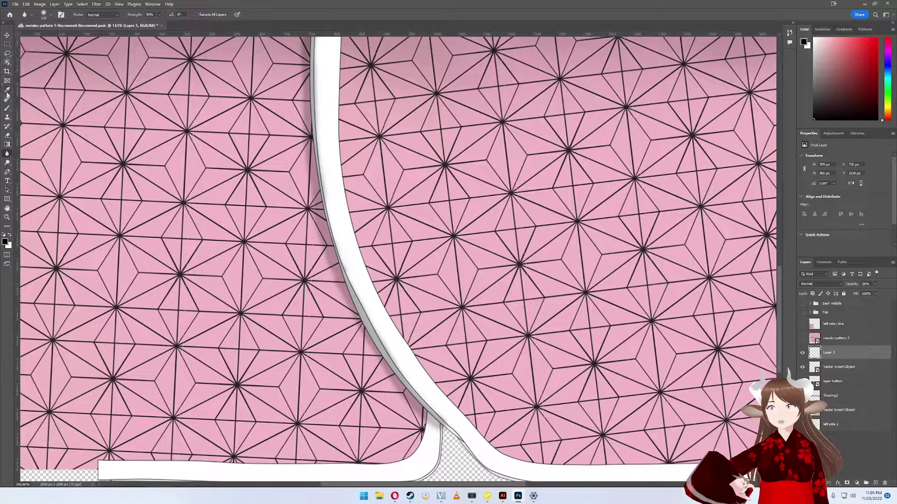
left_click(7, 136)
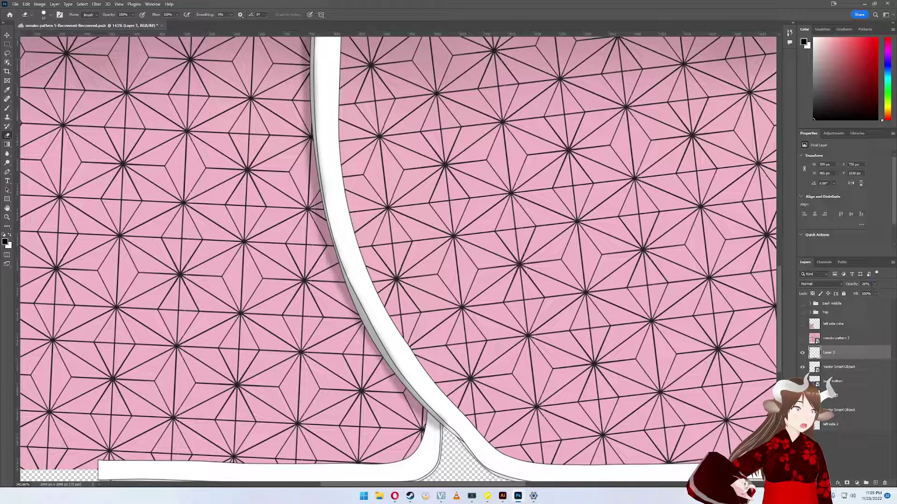
Restore Layer 3 to 100% opacity and zoom in to 370%
key("ctrl+z")
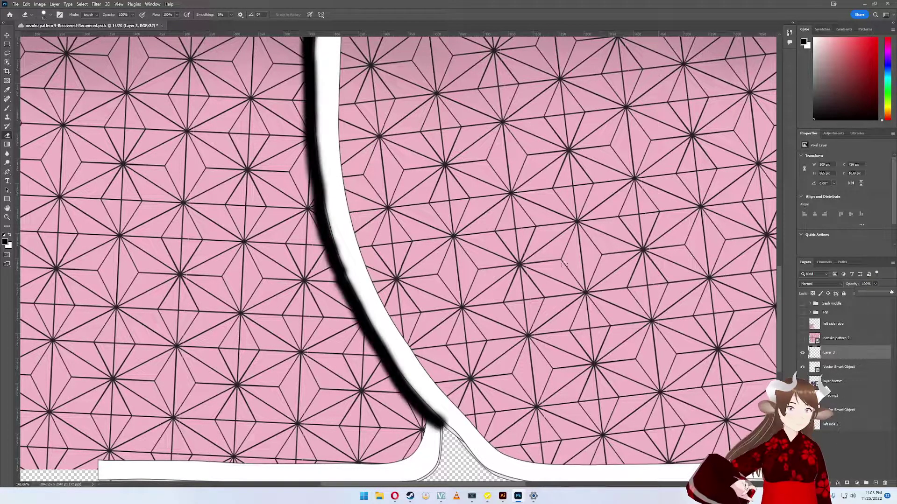
scroll(466, 169, "up", 5)
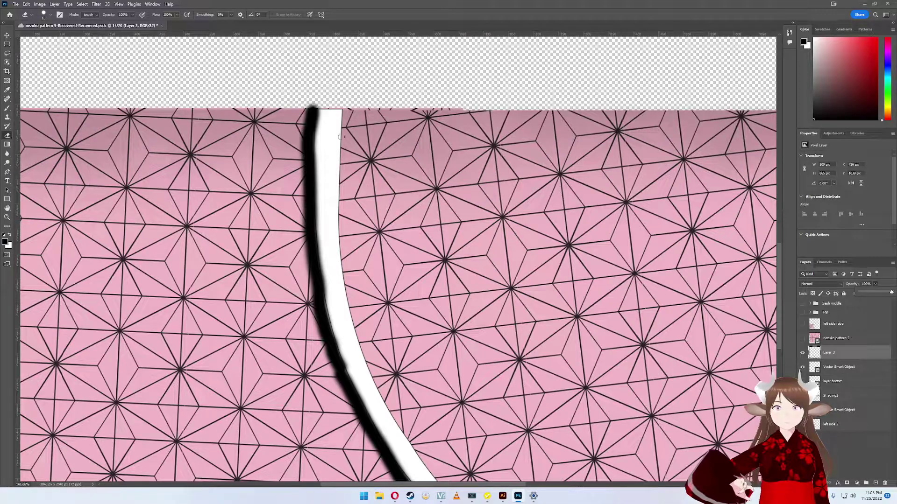
key("Return")
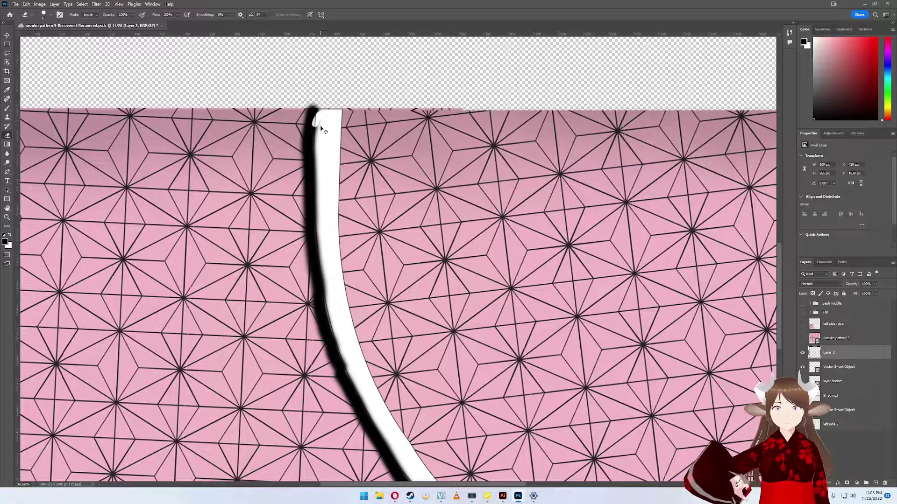
scroll(319, 124, "up", 5)
Erase the black shadow spill along the upper part of the band's left edge
mouse_move(312, 96)
left_mouse_down()
mouse_move(319, 140)
mouse_move(317, 87)
mouse_move(308, 115)
mouse_move(315, 97)
mouse_move(316, 274)
mouse_move(314, 188)
mouse_move(334, 339)
left_mouse_up()
scroll(357, 314, "down", 3)
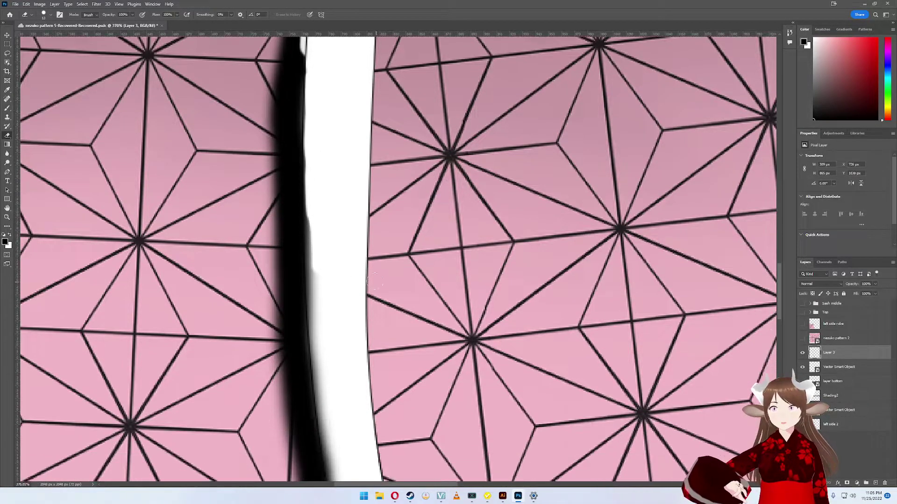
mouse_move(318, 242)
left_mouse_down()
mouse_move(325, 324)
mouse_move(318, 235)
mouse_move(323, 408)
mouse_move(313, 202)
mouse_move(314, 233)
left_mouse_up()
key("ctrl+z")
key("ctrl+z")
key("ctrl+z")
left_click_drag(312, 196, 328, 315)
mouse_move(317, 237)
left_mouse_down()
mouse_move(317, 340)
mouse_move(332, 441)
left_mouse_up()
scroll(332, 371, "down", 3)
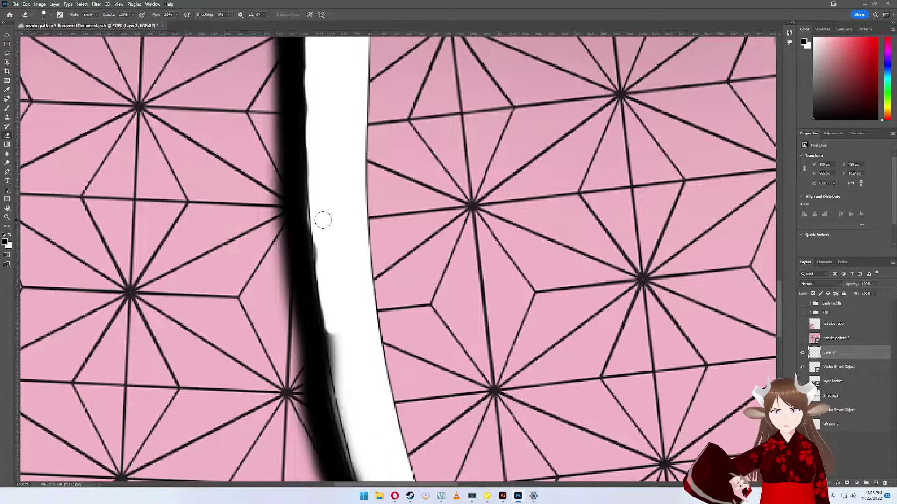
scroll(340, 318, "down", 1)
scroll(340, 317, "down", 1)
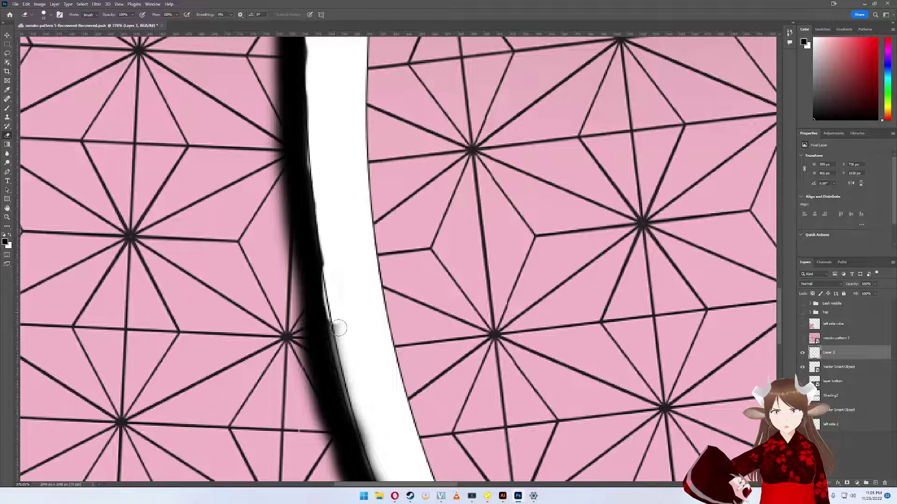
mouse_move(344, 307)
left_mouse_down()
mouse_move(345, 344)
mouse_move(326, 245)
mouse_move(341, 336)
left_mouse_up()
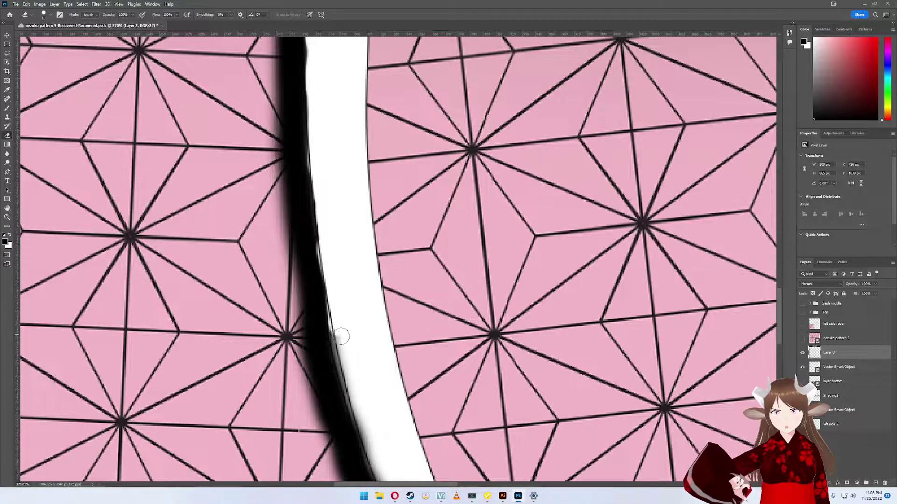
scroll(366, 327, "down", 2)
Erase the remaining black fringe lower down, toward the band's bend and lower edge
mouse_move(354, 285)
left_mouse_down()
mouse_move(344, 263)
mouse_move(366, 350)
mouse_move(397, 416)
left_mouse_up()
left_click_drag(373, 378, 416, 462)
scroll(411, 420, "down", 3)
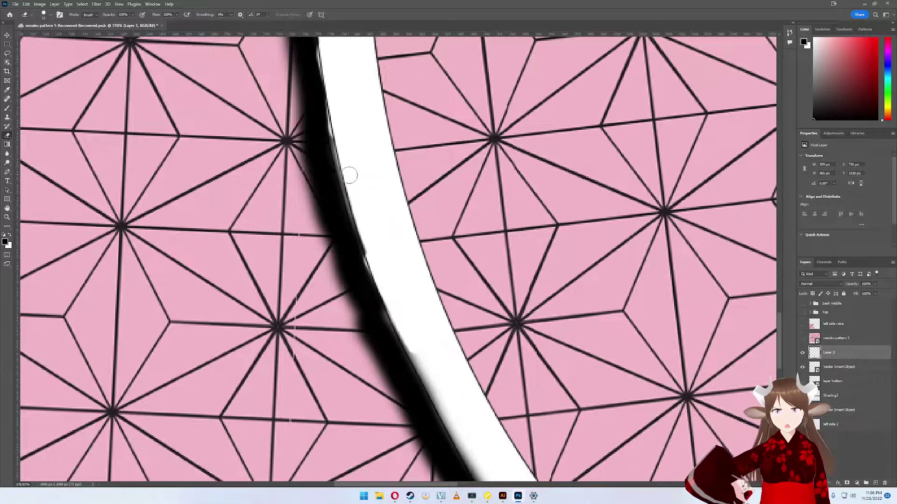
left_click_drag(350, 175, 398, 310)
mouse_move(419, 350)
left_mouse_down()
mouse_move(437, 399)
mouse_move(425, 355)
mouse_move(416, 357)
mouse_move(397, 320)
mouse_move(378, 269)
mouse_move(440, 317)
mouse_move(500, 420)
mouse_move(516, 289)
left_mouse_up()
scroll(431, 320, "down", 3)
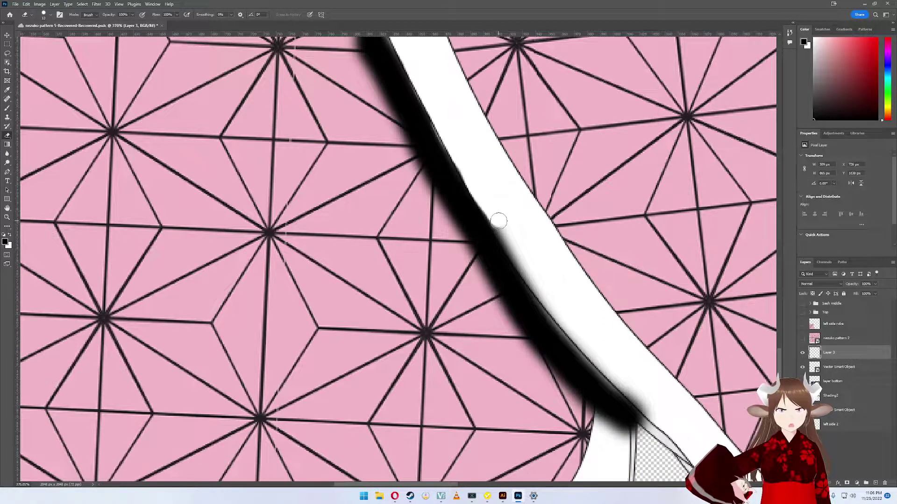
mouse_move(498, 221)
left_mouse_down()
mouse_move(595, 360)
mouse_move(655, 417)
left_mouse_up()
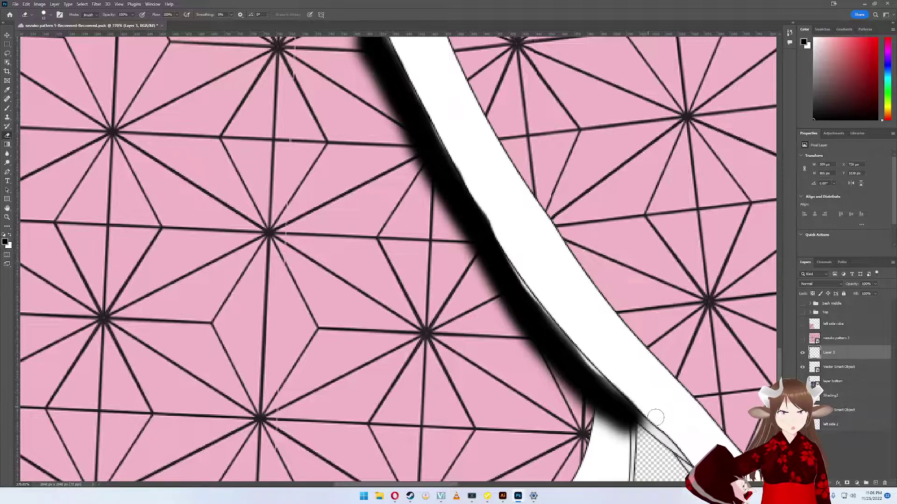
mouse_move(598, 360)
left_mouse_down()
mouse_move(618, 391)
mouse_move(649, 414)
left_mouse_up()
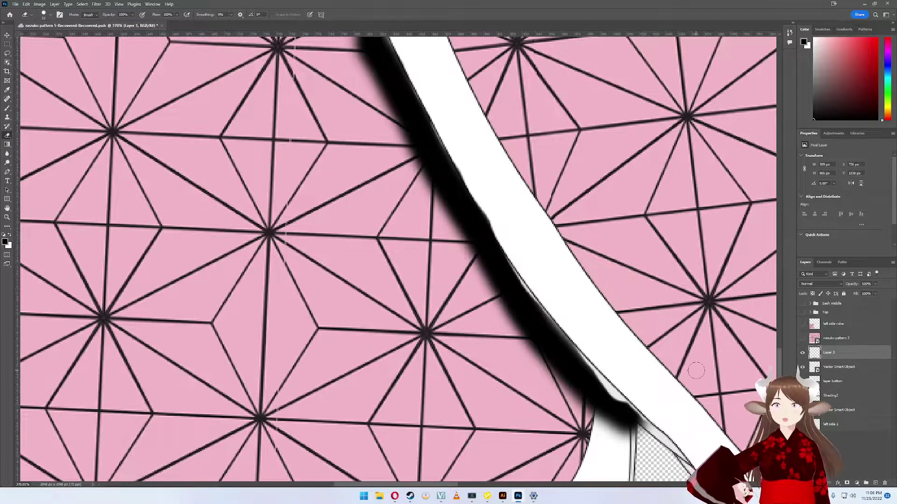
key("ctrl+z")
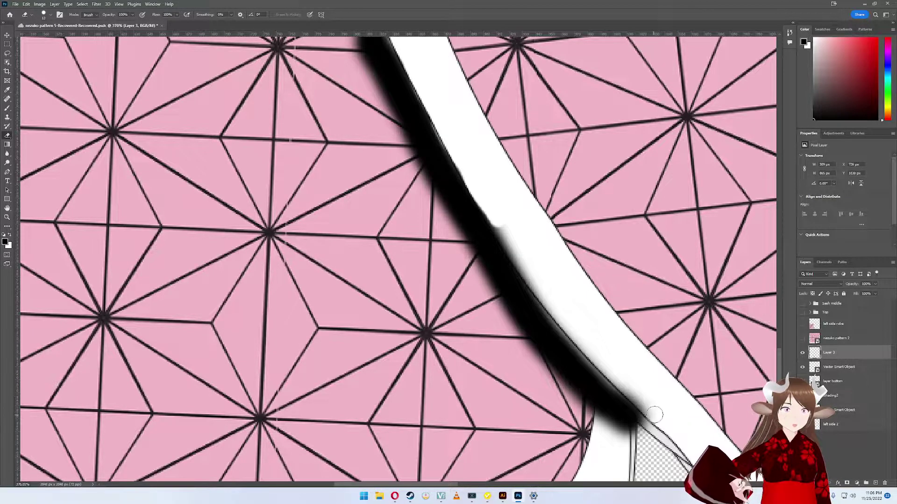
mouse_move(654, 414)
left_mouse_down()
mouse_move(558, 306)
mouse_move(500, 212)
mouse_move(541, 297)
mouse_move(656, 419)
left_mouse_up()
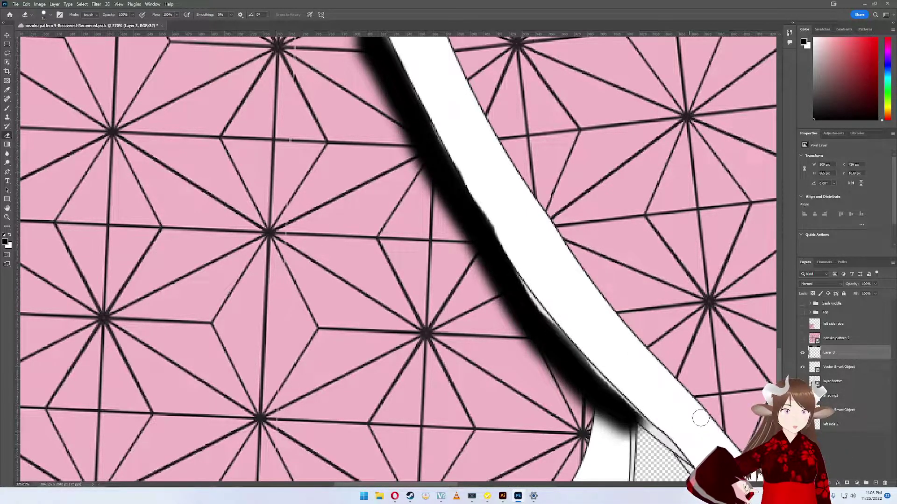
mouse_move(701, 418)
left_mouse_down()
mouse_move(601, 427)
mouse_move(640, 437)
mouse_move(600, 437)
mouse_move(673, 406)
mouse_move(593, 428)
left_mouse_up()
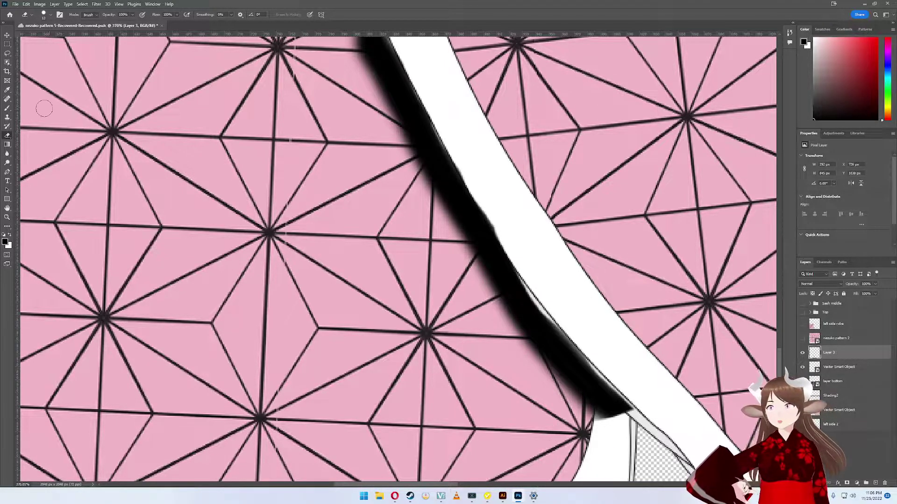
Switch to the Blur tool and blur the black shadow's outer edge
left_click(11, 118)
left_click(7, 109)
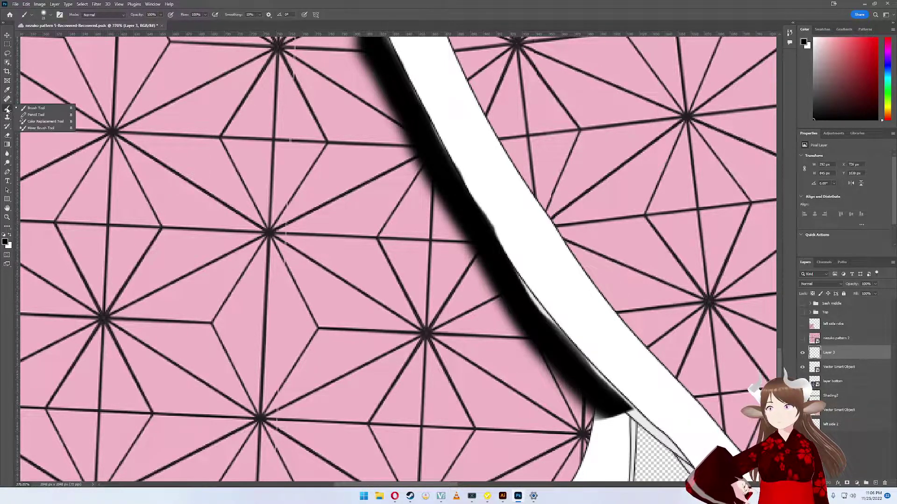
left_click(7, 102)
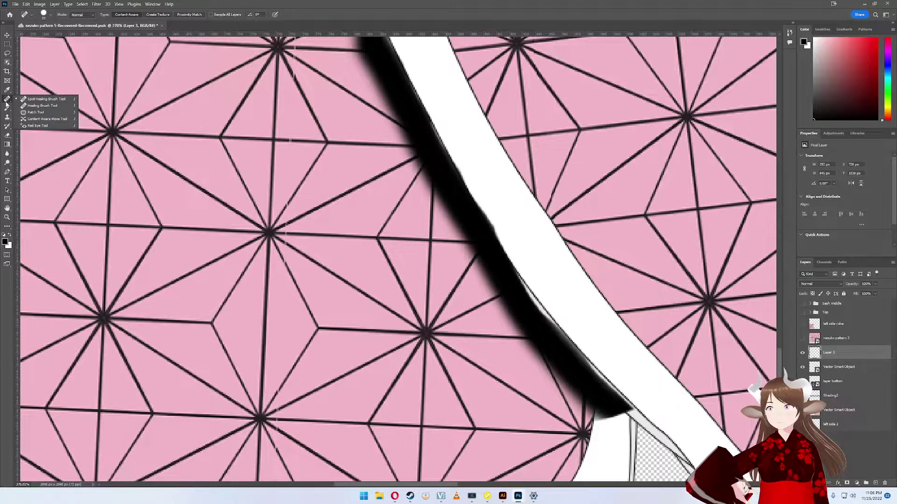
left_click(9, 137)
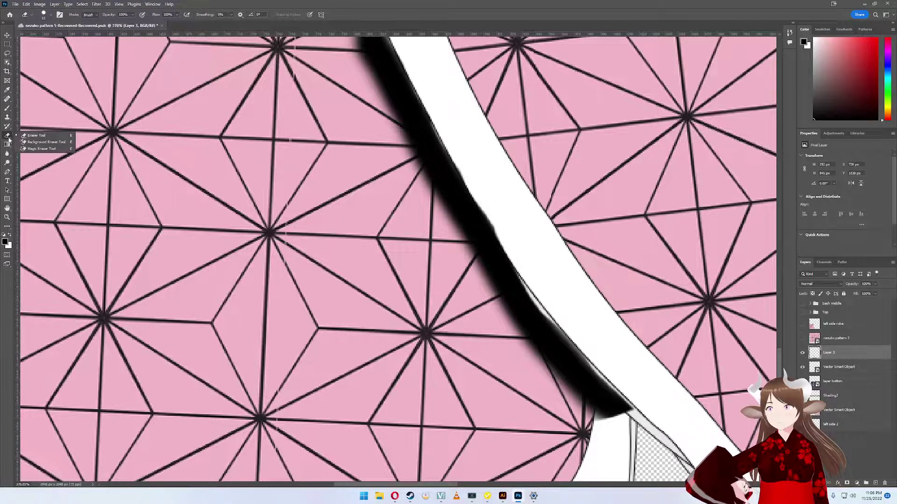
left_click(8, 154)
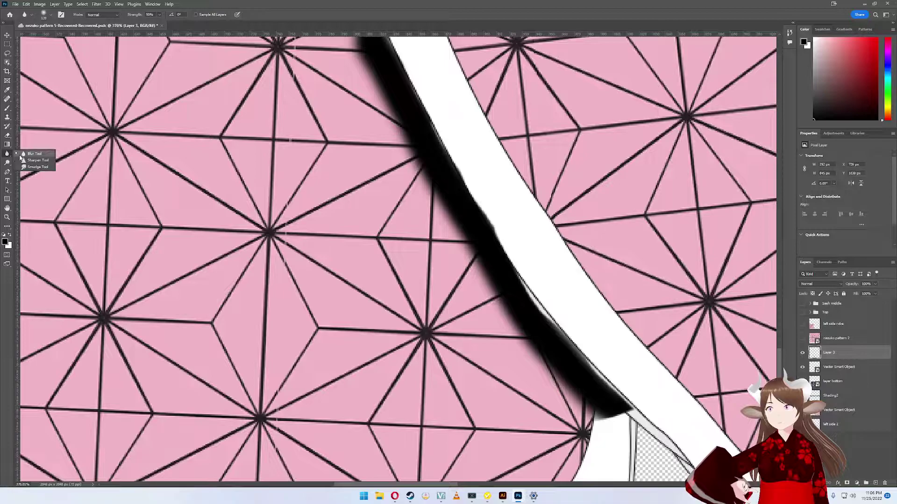
mouse_move(633, 317)
left_mouse_down()
mouse_move(557, 294)
mouse_move(568, 326)
mouse_move(498, 165)
mouse_move(478, 258)
mouse_move(467, 224)
mouse_move(489, 312)
mouse_move(515, 343)
mouse_move(499, 260)
mouse_move(513, 354)
mouse_move(485, 263)
mouse_move(510, 336)
mouse_move(520, 300)
mouse_move(552, 361)
mouse_move(544, 328)
mouse_move(570, 393)
mouse_move(568, 326)
mouse_move(598, 389)
mouse_move(578, 335)
mouse_move(577, 373)
mouse_move(414, 185)
mouse_move(450, 281)
mouse_move(448, 230)
mouse_move(422, 184)
mouse_move(408, 191)
mouse_move(397, 180)
mouse_move(378, 204)
mouse_move(393, 185)
mouse_move(369, 133)
mouse_move(391, 175)
mouse_move(392, 112)
mouse_move(397, 168)
mouse_move(414, 204)
mouse_move(399, 119)
mouse_move(429, 129)
mouse_move(429, 120)
mouse_move(411, 184)
mouse_move(371, 110)
left_mouse_up()
Blur the shadow's edge further up along the collar band
scroll(411, 180, "up", 5)
scroll(350, 150, "up", 7)
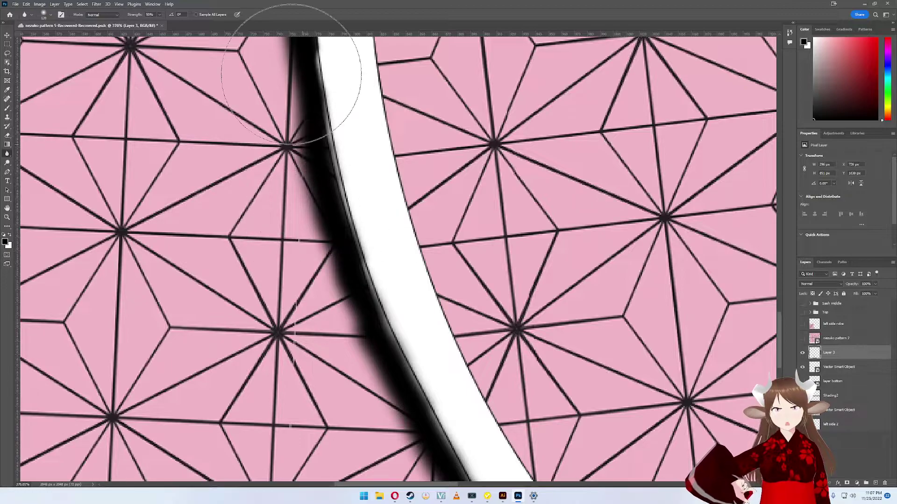
scroll(308, 140, "up", 5)
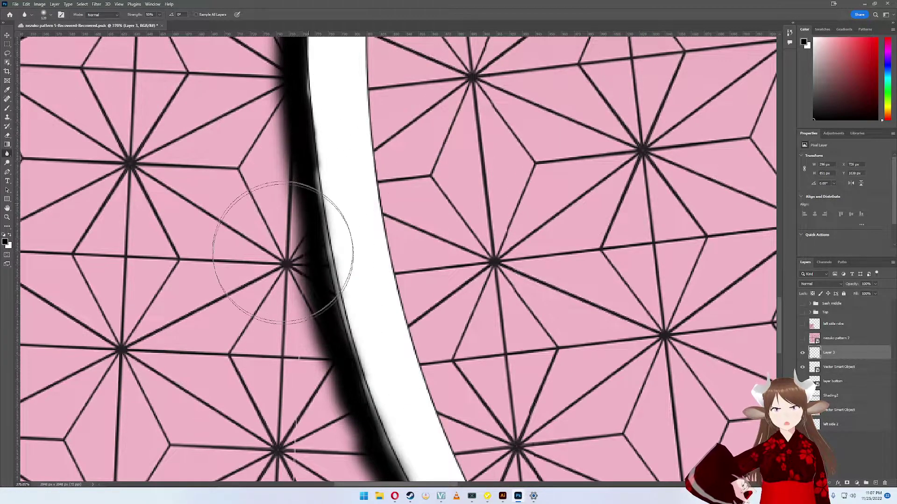
mouse_move(287, 227)
left_mouse_down()
mouse_move(251, 206)
mouse_move(251, 196)
mouse_move(294, 253)
mouse_move(294, 273)
mouse_move(270, 215)
mouse_move(272, 152)
mouse_move(285, 183)
mouse_move(280, 155)
mouse_move(262, 209)
mouse_move(263, 225)
mouse_move(276, 111)
mouse_move(283, 152)
mouse_move(272, 233)
mouse_move(282, 234)
mouse_move(293, 125)
left_mouse_up()
scroll(273, 152, "up", 5)
scroll(294, 125, "up", 5)
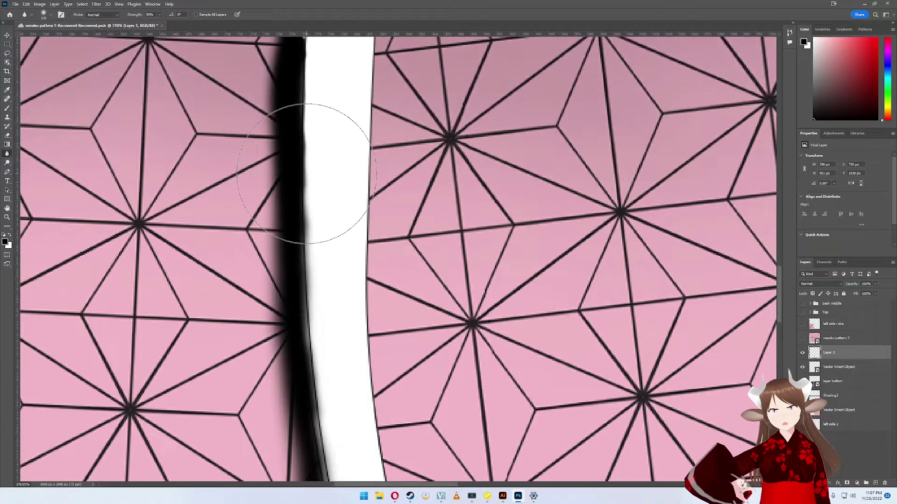
mouse_move(291, 77)
left_mouse_down()
mouse_move(265, 290)
mouse_move(304, 220)
mouse_move(301, 194)
mouse_move(270, 366)
mouse_move(303, 107)
mouse_move(311, 205)
mouse_move(257, 91)
mouse_move(299, 77)
mouse_move(310, 190)
mouse_move(300, 170)
mouse_move(270, 172)
mouse_move(304, 159)
mouse_move(262, 201)
mouse_move(284, 244)
mouse_move(280, 225)
mouse_move(314, 136)
mouse_move(323, 284)
mouse_move(234, 450)
mouse_move(224, 380)
mouse_move(200, 440)
left_mouse_up()
scroll(302, 107, "up", 3)
scroll(280, 386, "down", 2)
scroll(279, 386, "down", 5)
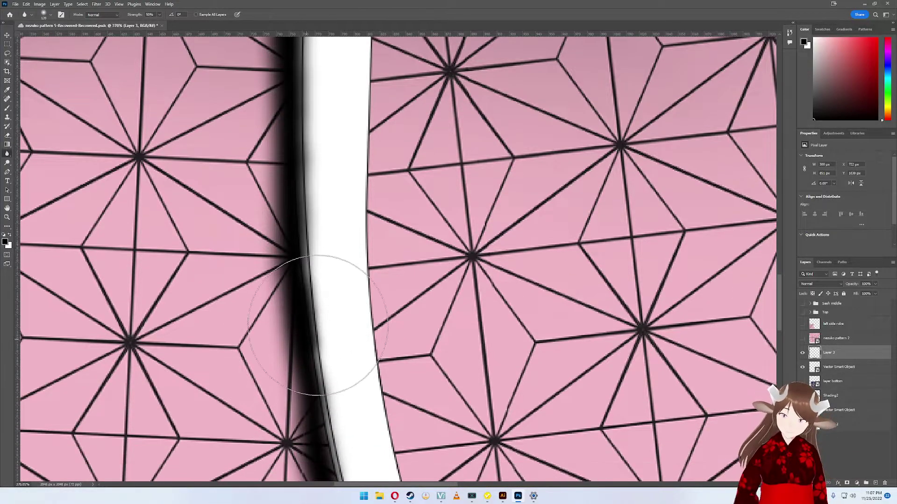
mouse_move(320, 330)
left_mouse_down()
mouse_move(253, 431)
mouse_move(285, 336)
mouse_move(276, 453)
mouse_move(295, 466)
mouse_move(242, 427)
mouse_move(244, 447)
mouse_move(296, 310)
mouse_move(305, 389)
mouse_move(414, 329)
mouse_move(375, 420)
mouse_move(346, 344)
mouse_move(332, 374)
mouse_move(322, 346)
mouse_move(342, 363)
mouse_move(340, 290)
left_mouse_up()
Soften more of the shadow edge beside the white collar band
scroll(298, 373, "down", 8)
scroll(382, 339, "down", 2)
scroll(382, 339, "down", 4)
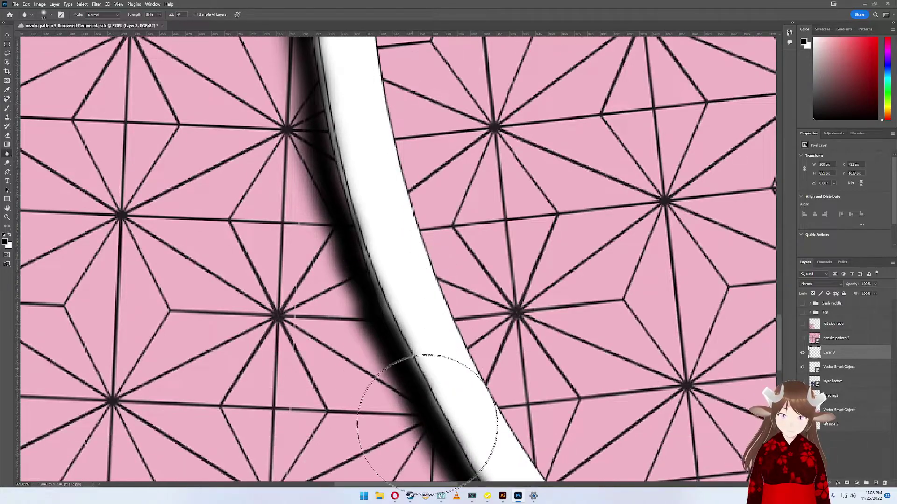
scroll(415, 394, "down", 7)
scroll(459, 347, "down", 4)
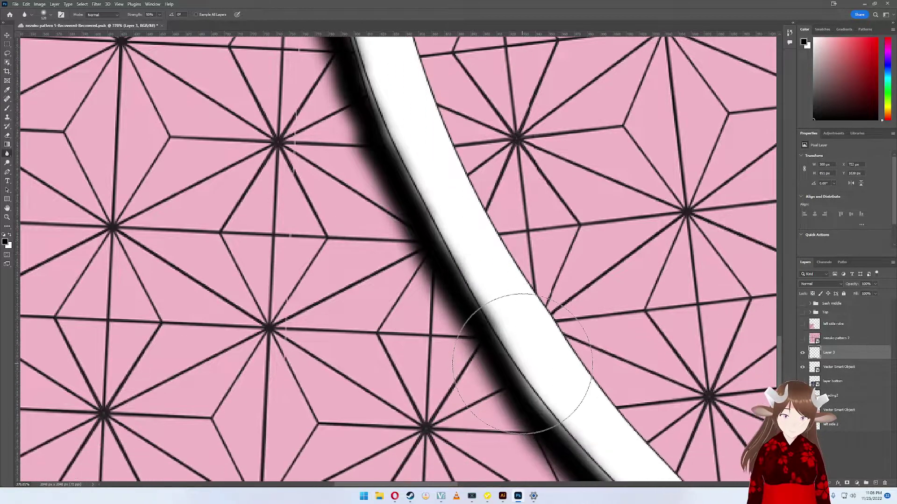
scroll(500, 320, "up", 7)
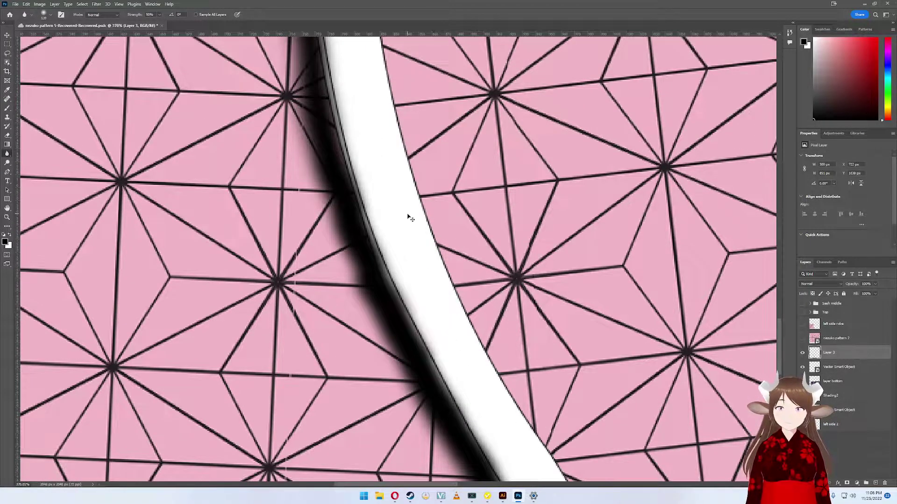
left_click_drag(358, 154, 370, 150)
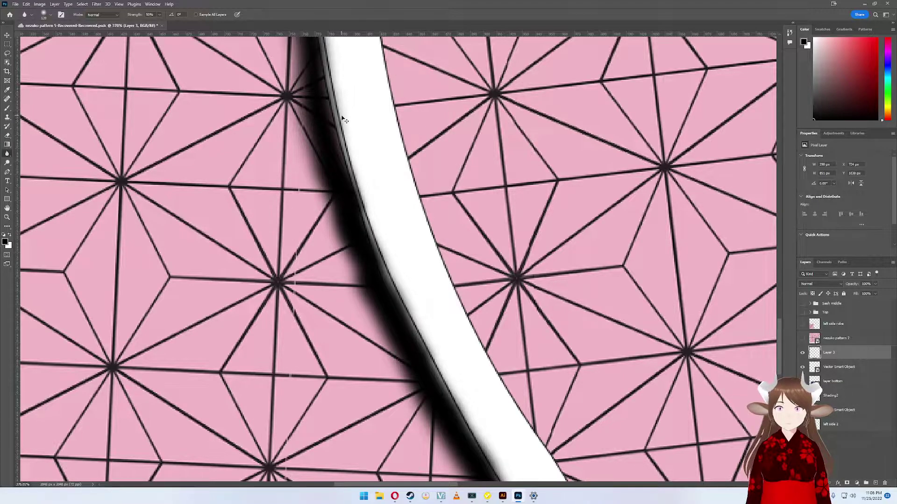
mouse_move(343, 119)
left_mouse_down()
mouse_move(370, 260)
mouse_move(340, 120)
mouse_move(355, 200)
mouse_move(339, 159)
mouse_move(371, 257)
left_mouse_up()
scroll(430, 300, "down", 3)
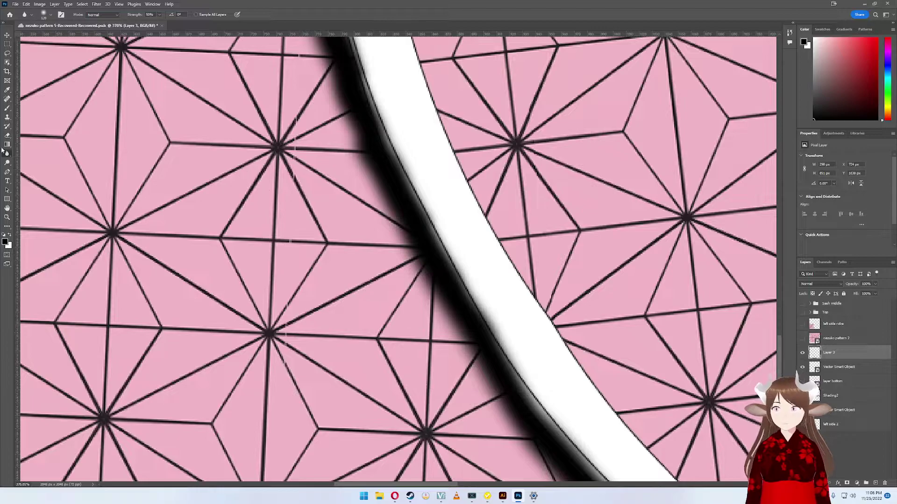
scroll(461, 260, "down", 3)
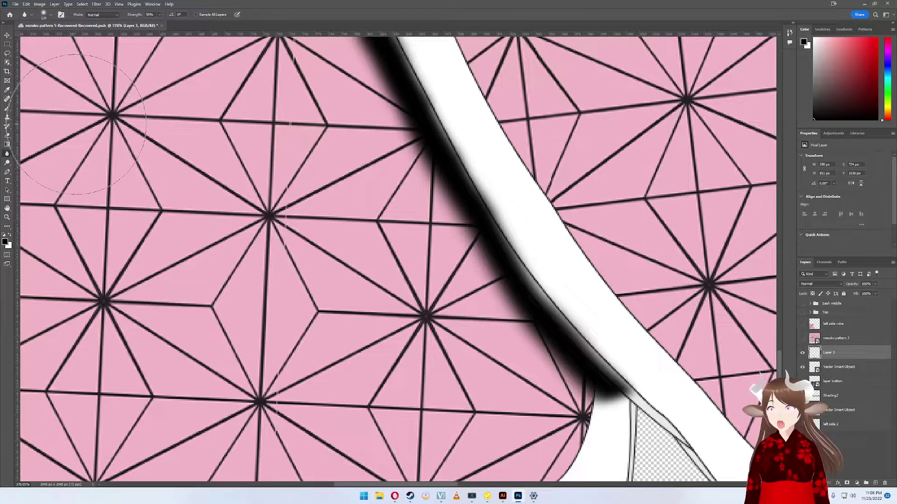
Dodge the lower end of the shadow once to lighten it
left_click(7, 162)
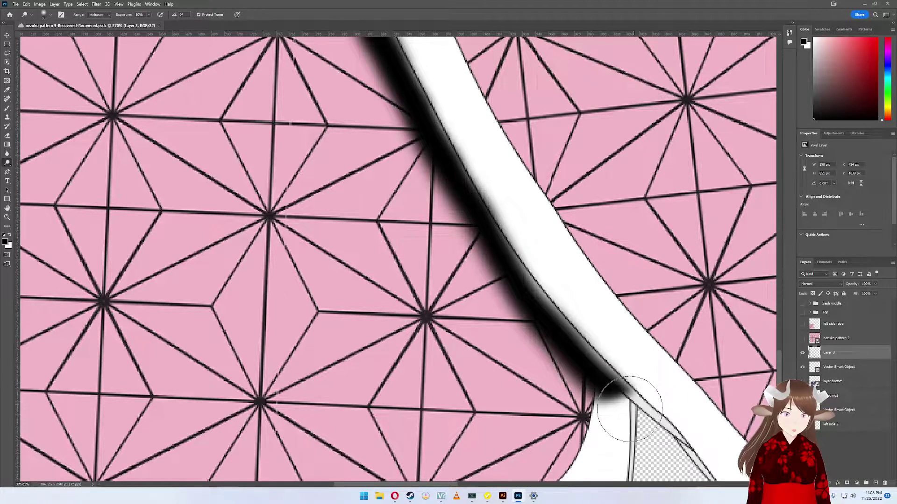
mouse_move(661, 434)
left_mouse_down()
mouse_move(631, 397)
mouse_move(580, 367)
mouse_move(649, 411)
left_mouse_up()
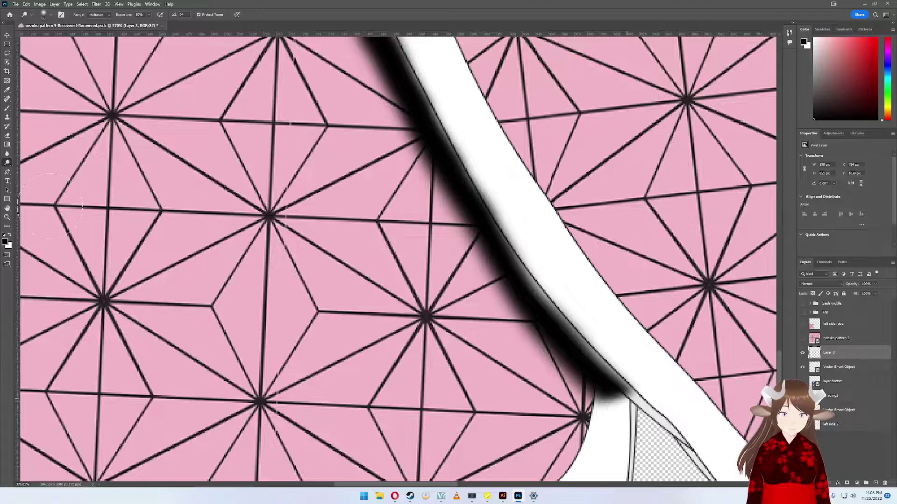
right_click(7, 162)
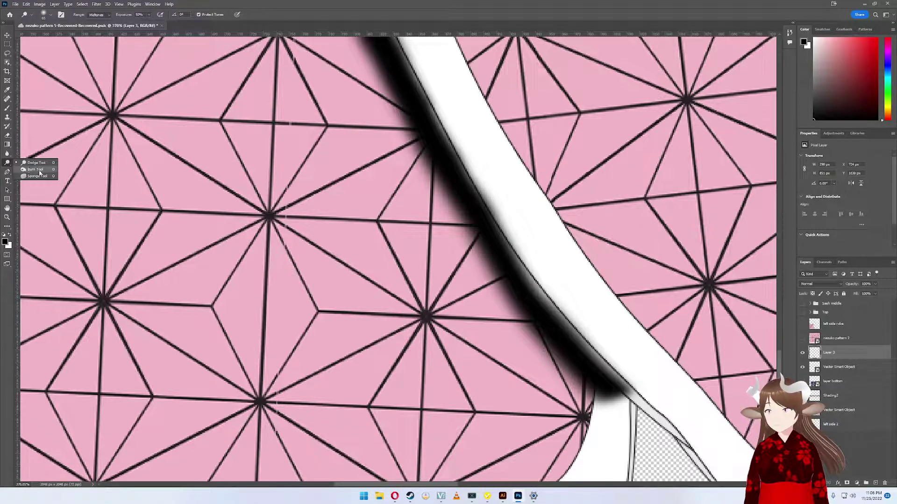
left_click(7, 154)
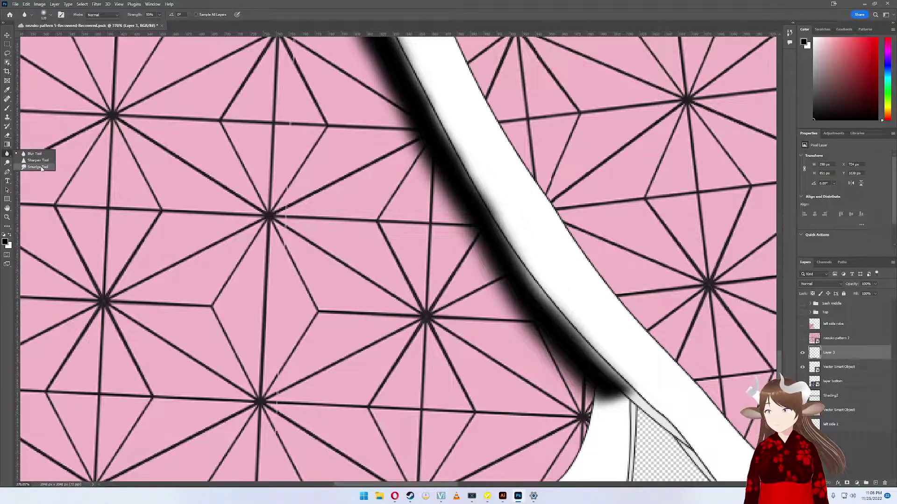
With the Smudge tool, smear the lower stretch of the black shadow toward the white band
left_click(37, 167)
mouse_move(608, 385)
left_mouse_down()
mouse_move(633, 398)
mouse_move(597, 383)
mouse_move(619, 403)
mouse_move(595, 378)
mouse_move(636, 406)
mouse_move(627, 393)
mouse_move(638, 399)
mouse_move(618, 384)
left_mouse_up()
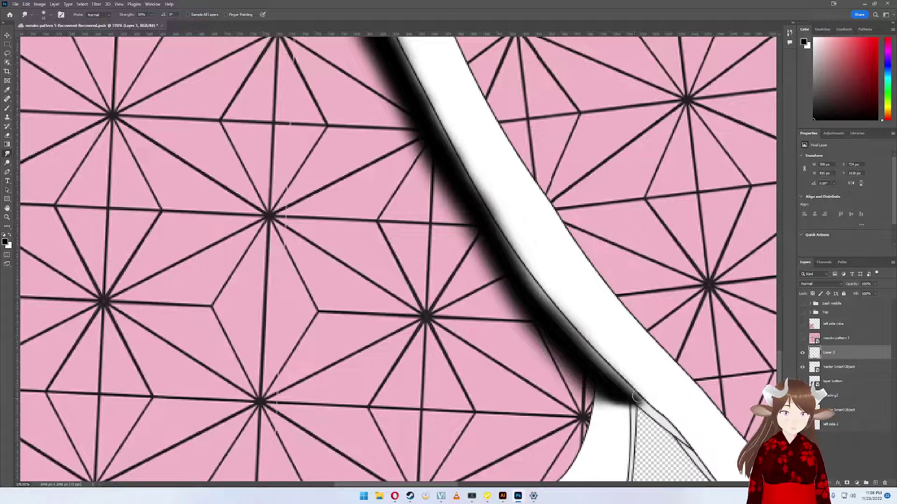
left_click_drag(610, 377, 640, 400)
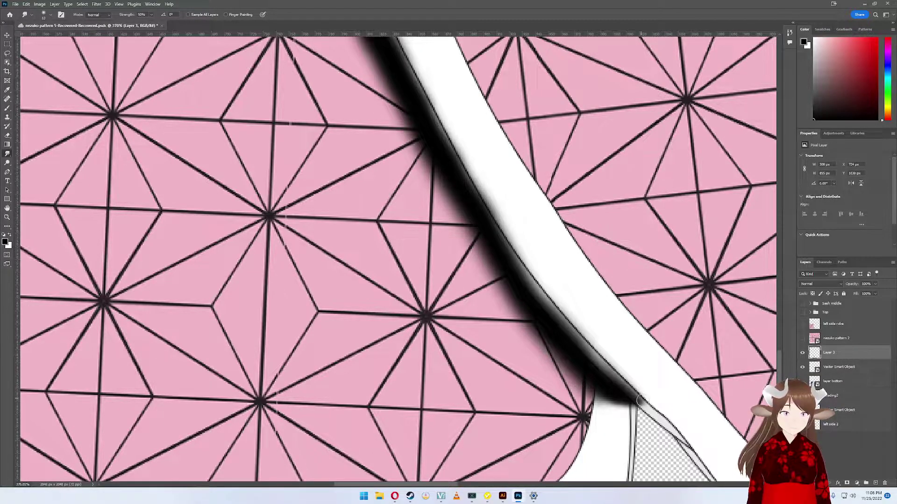
mouse_move(561, 318)
left_mouse_down()
mouse_move(496, 246)
mouse_move(573, 326)
left_mouse_up()
mouse_move(541, 292)
left_mouse_down()
mouse_move(581, 341)
mouse_move(558, 323)
mouse_move(577, 324)
mouse_move(541, 312)
mouse_move(553, 318)
mouse_move(529, 290)
mouse_move(559, 314)
left_mouse_up()
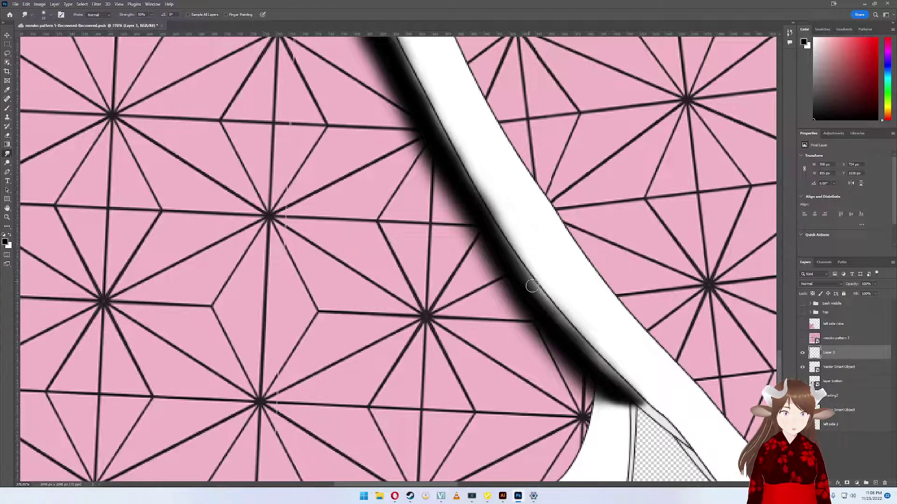
mouse_move(532, 286)
left_mouse_down()
mouse_move(552, 301)
mouse_move(543, 323)
mouse_move(564, 328)
mouse_move(618, 376)
left_mouse_up()
scroll(518, 264, "up", 5)
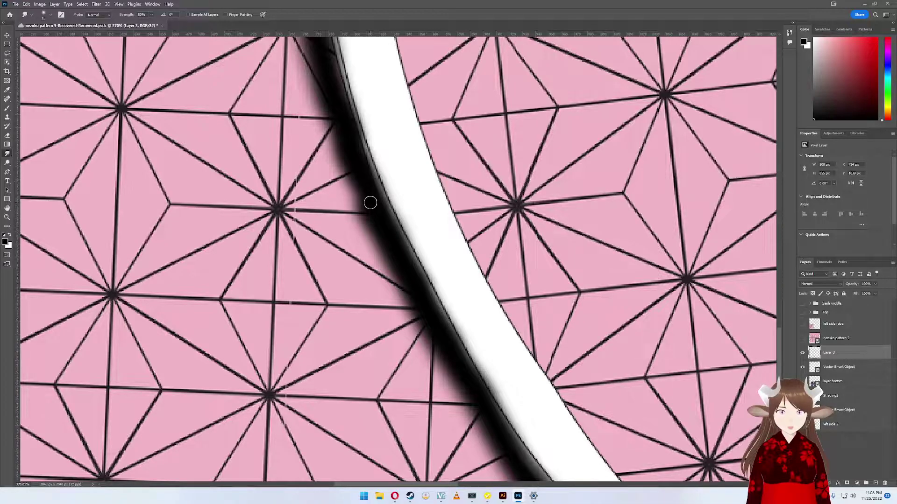
scroll(352, 143, "up", 4)
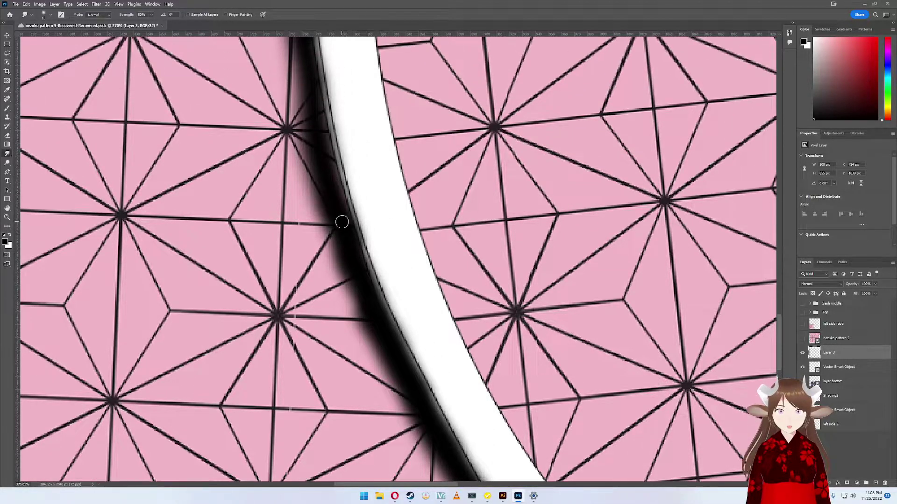
Blend the shadow up and down along the band's left edge
left_click_drag(339, 192, 332, 138)
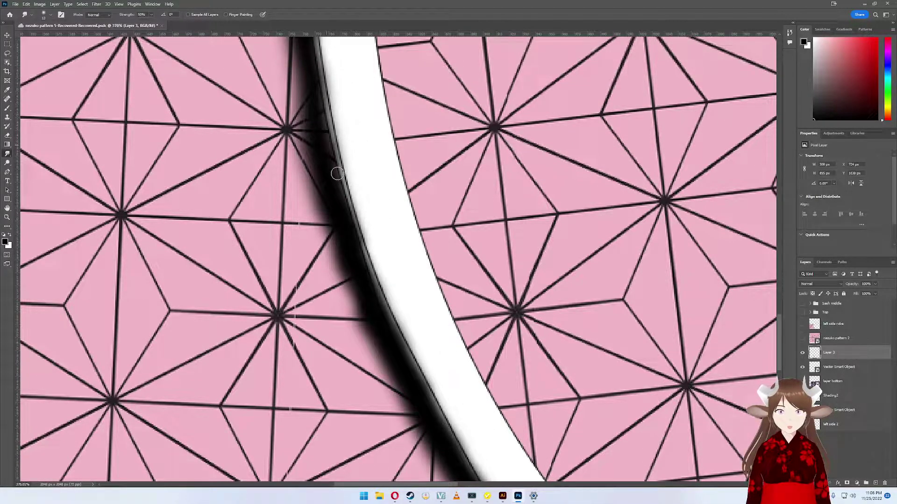
left_click_drag(337, 173, 349, 219)
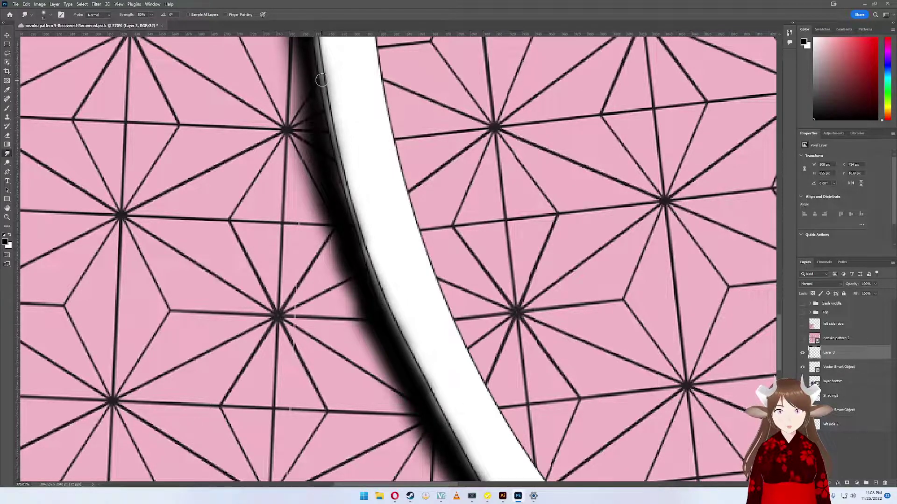
left_click_drag(326, 164, 321, 76)
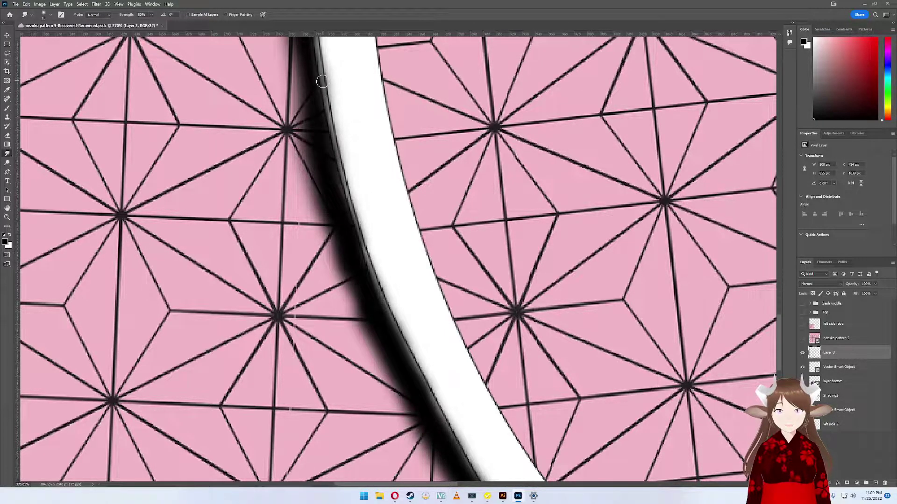
scroll(322, 81, "up", 5)
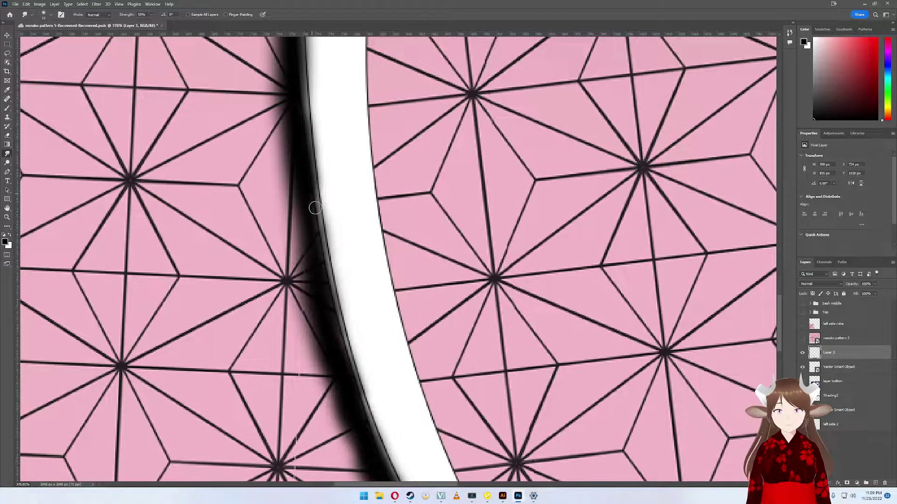
mouse_move(308, 142)
left_mouse_down()
mouse_move(324, 270)
mouse_move(299, 168)
left_mouse_up()
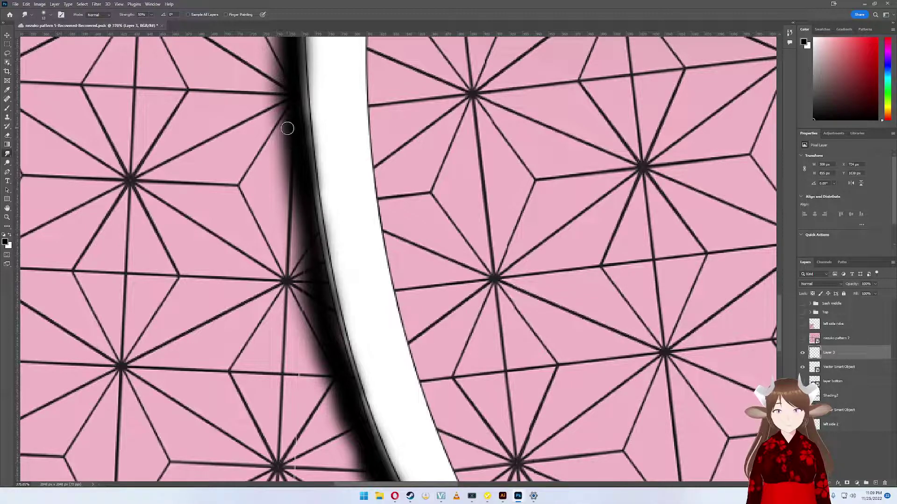
mouse_move(297, 186)
left_mouse_down()
mouse_move(294, 269)
mouse_move(303, 304)
left_mouse_up()
left_click_drag(309, 258, 324, 260)
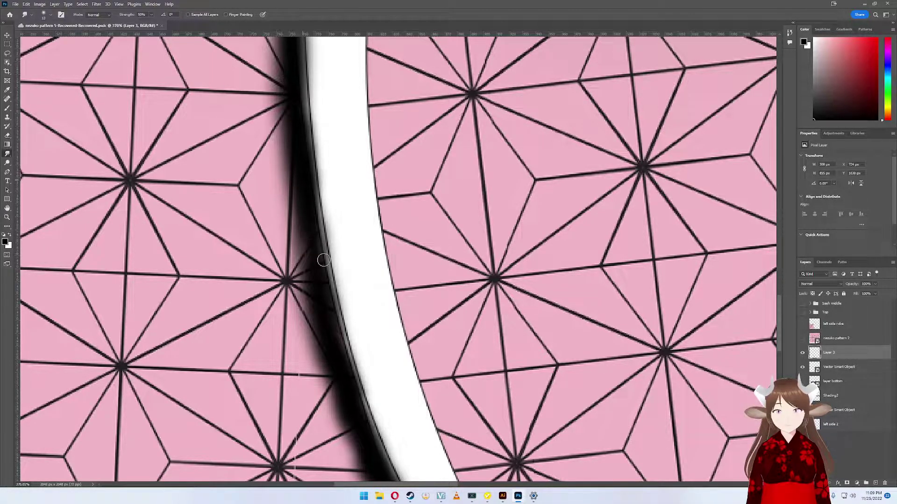
left_click_drag(306, 154, 321, 227)
scroll(308, 210, "up", 4)
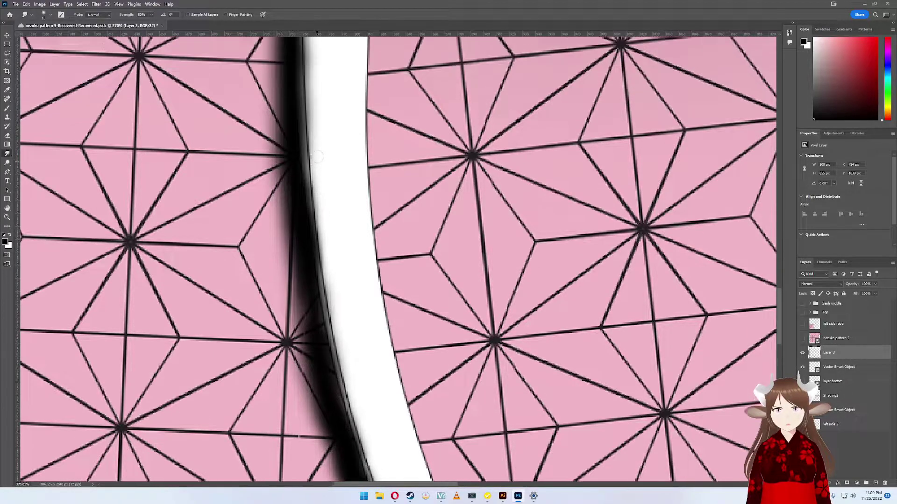
left_click_drag(299, 155, 304, 220)
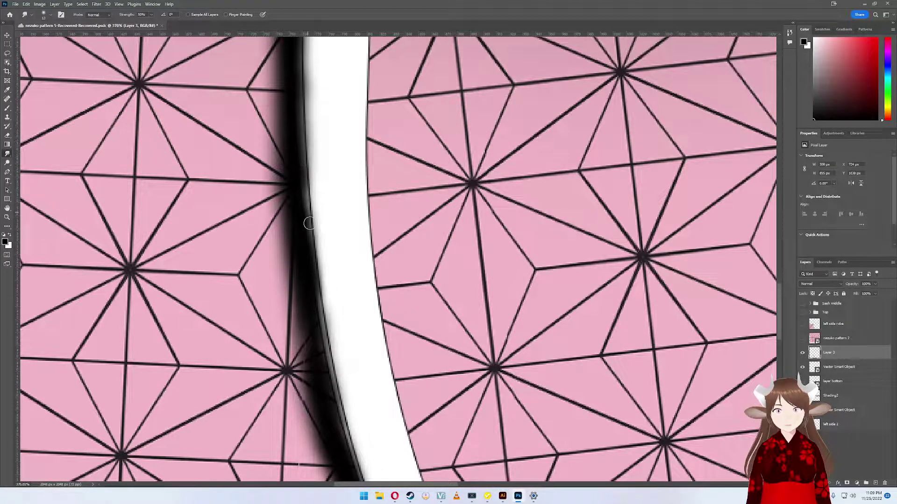
Push the shadow tip up to the texture's top edge and widen it down the band's side
scroll(295, 160, "up", 7)
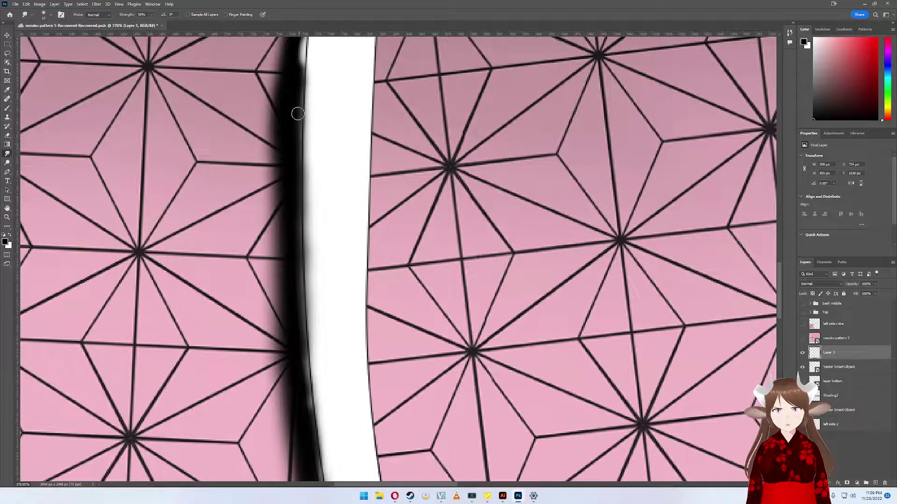
left_click_drag(298, 114, 303, 42)
scroll(301, 70, "up", 3)
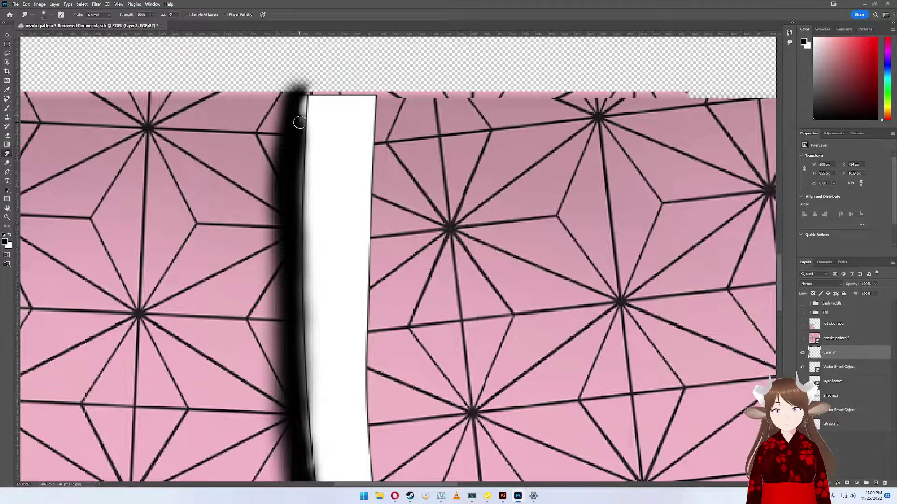
left_click_drag(300, 122, 304, 90)
left_click_drag(296, 129, 305, 89)
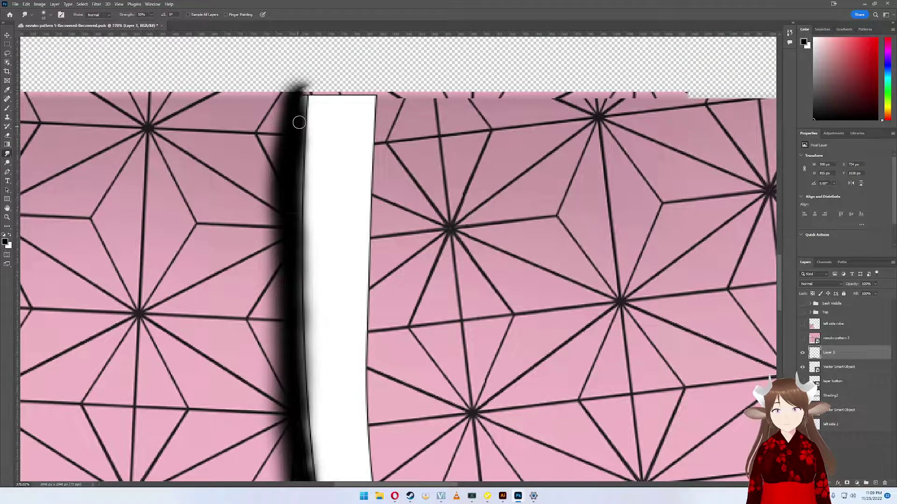
left_click_drag(299, 123, 305, 80)
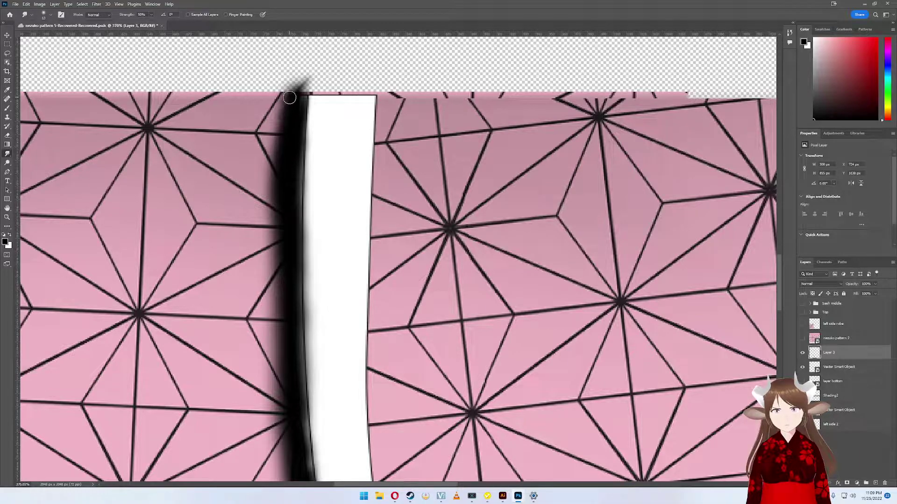
left_click_drag(287, 109, 277, 203)
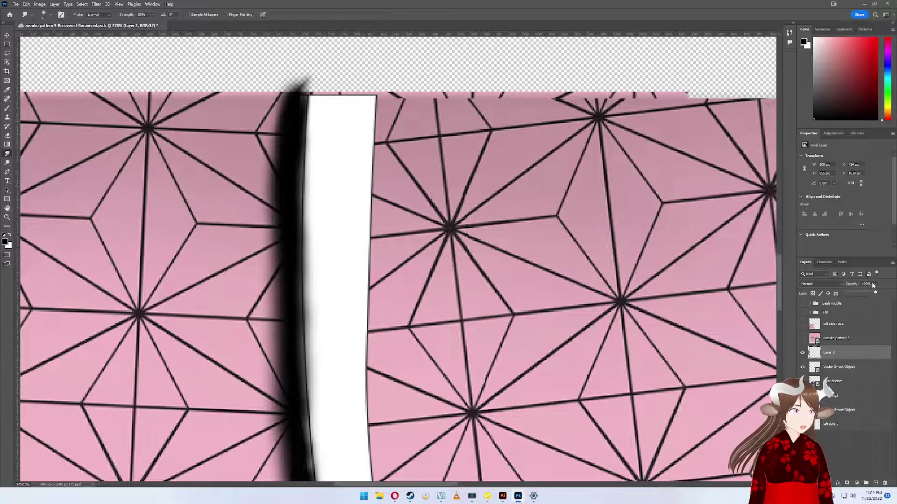
Lower Layer 3's opacity to 32% so the band shadow turns soft grey
mouse_move(836, 296)
left_mouse_down()
mouse_move(857, 295)
mouse_move(846, 296)
left_mouse_up()
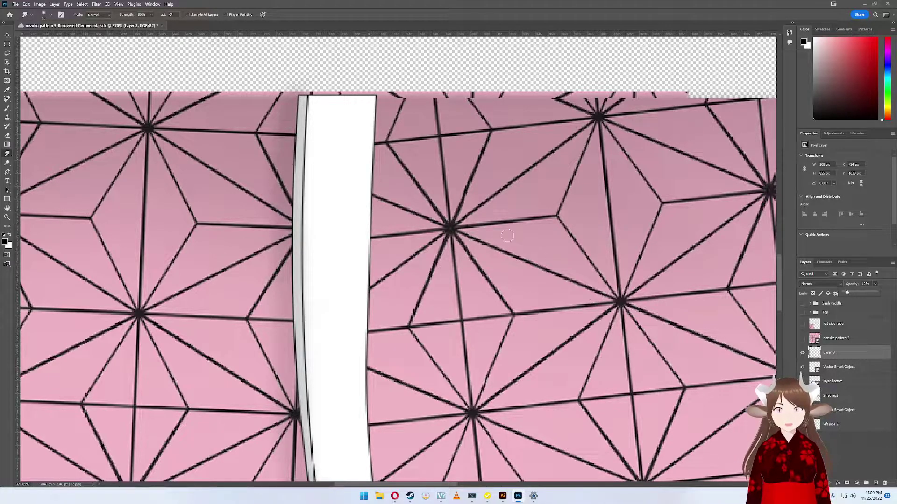
scroll(447, 247, "down", 10)
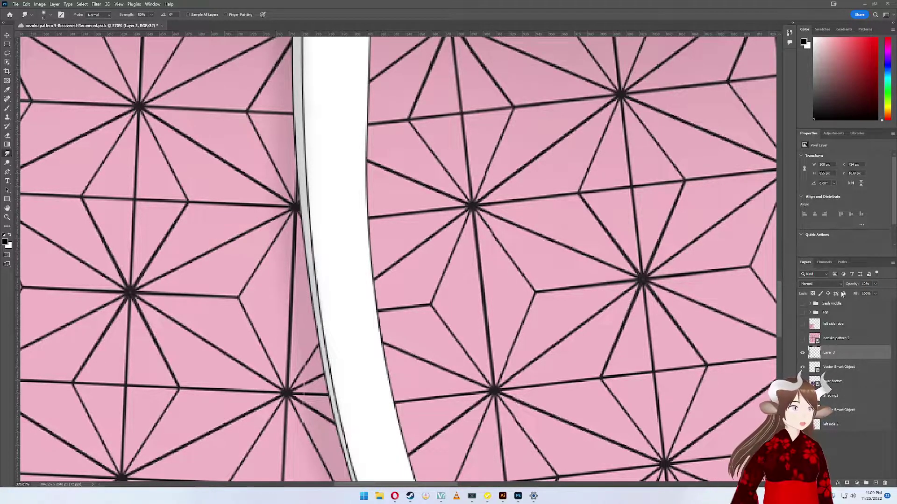
left_click(875, 284)
left_click_drag(862, 293, 865, 295)
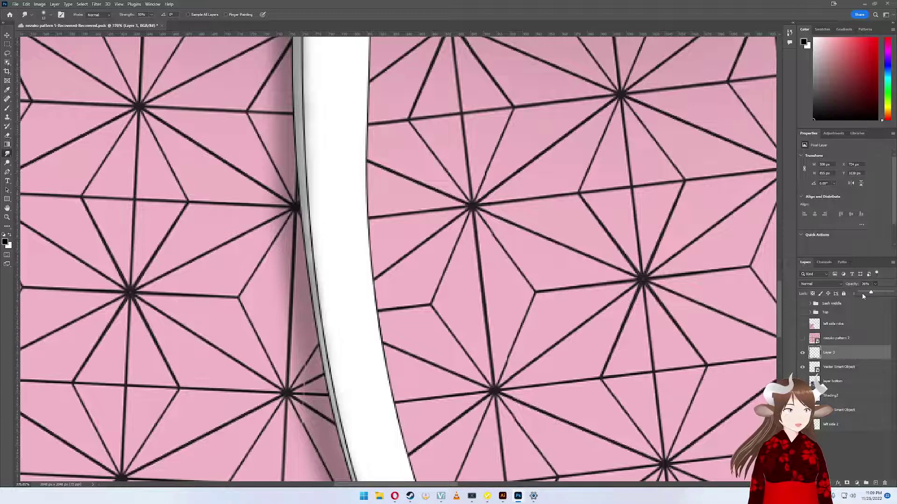
left_click_drag(862, 296, 862, 296)
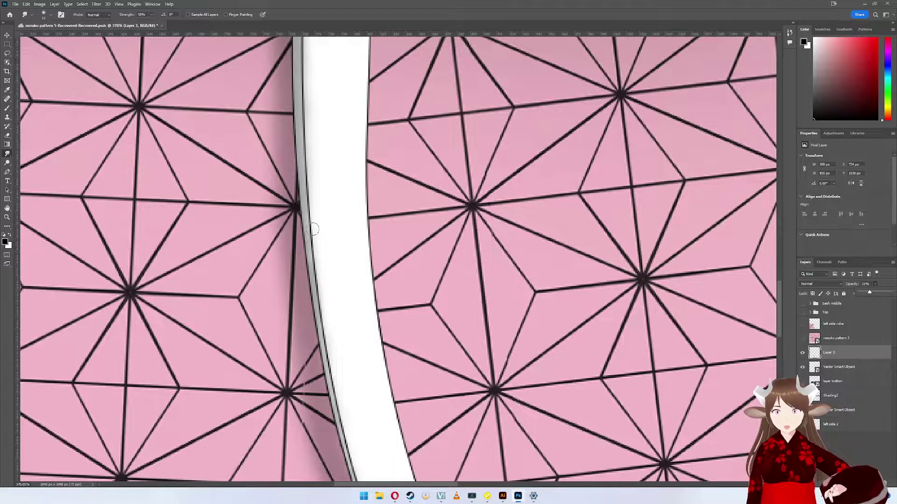
scroll(312, 229, "down", 5)
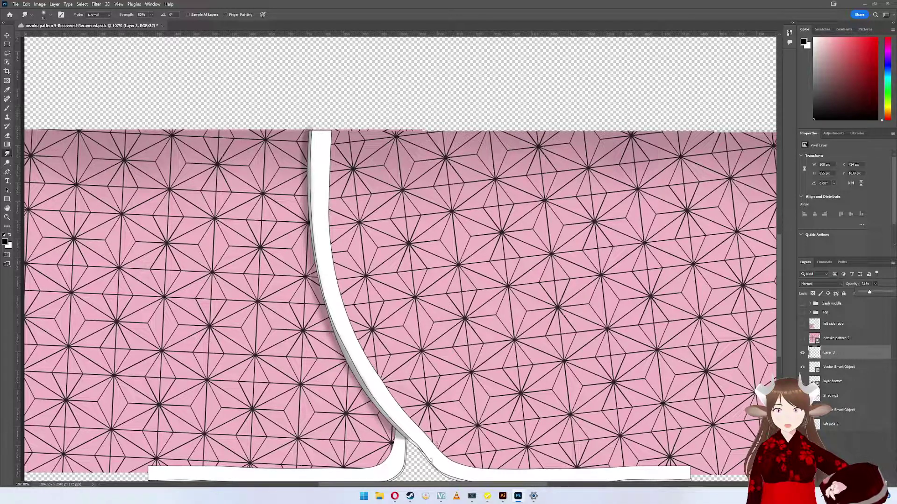
Smudge the shadow's lower edge smoother along the collar band's curve
scroll(412, 450, "up", 8)
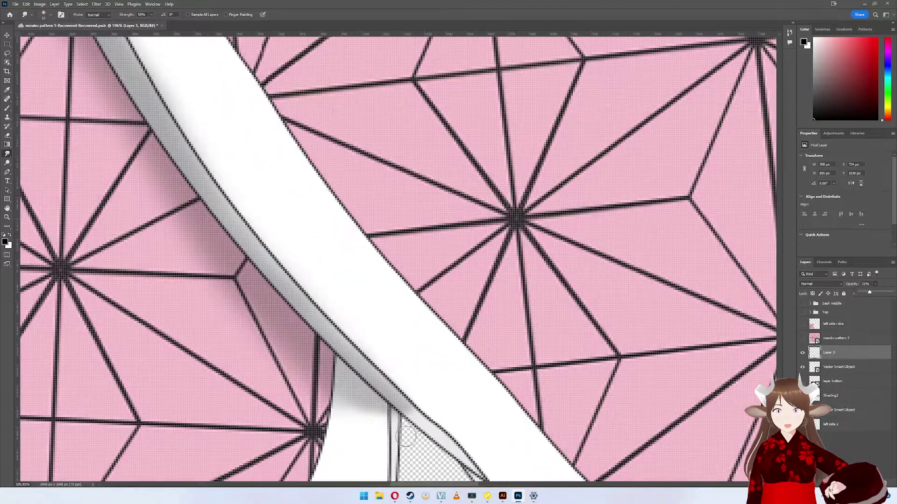
mouse_move(386, 392)
left_mouse_down()
mouse_move(417, 434)
mouse_move(465, 454)
left_mouse_up()
mouse_move(399, 397)
left_mouse_down()
mouse_move(484, 461)
mouse_move(434, 414)
mouse_move(413, 408)
mouse_move(498, 470)
mouse_move(481, 456)
left_mouse_up()
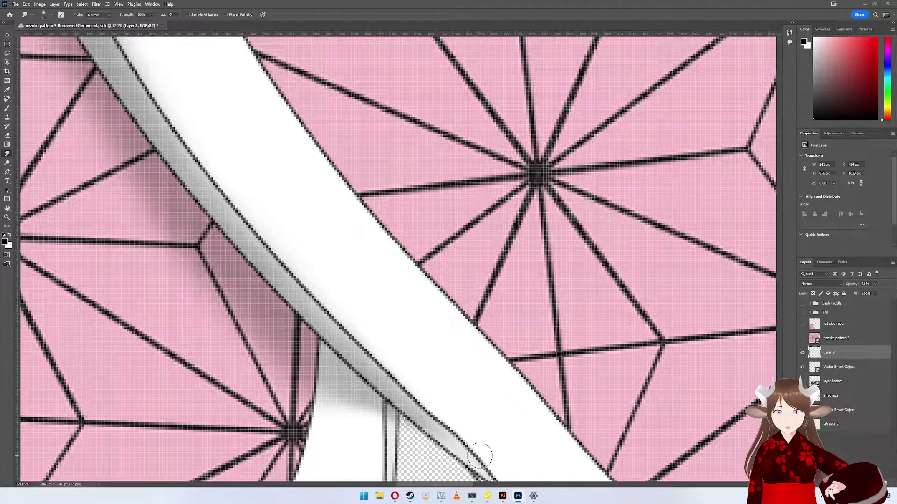
scroll(472, 444, "down", 1)
scroll(468, 432, "down", 1)
mouse_move(425, 355)
left_mouse_down()
mouse_move(513, 420)
mouse_move(419, 426)
mouse_move(496, 405)
left_mouse_up()
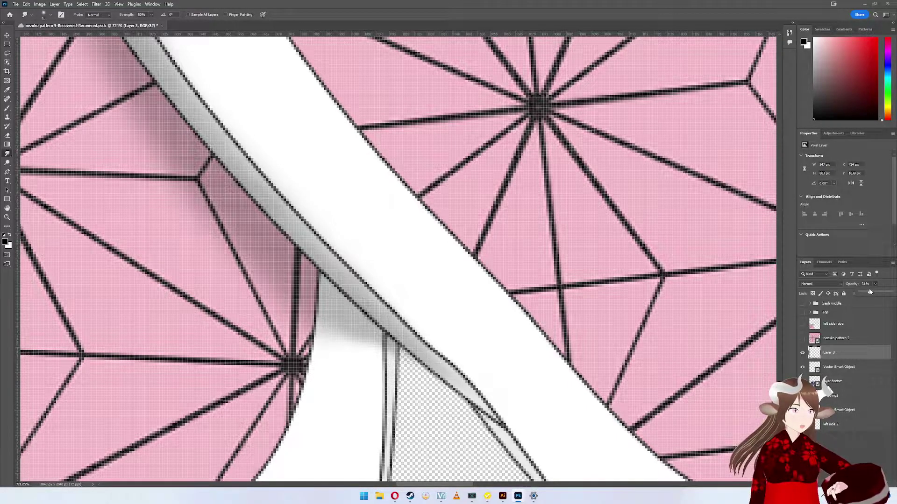
Preview the shadow at 100% opacity, then undo back to 31%
left_click_drag(870, 295, 891, 292)
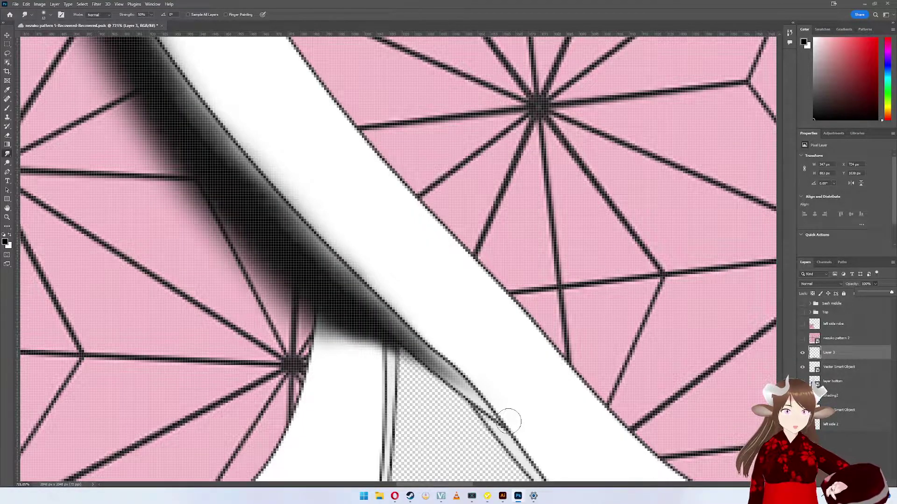
key("ctrl+z")
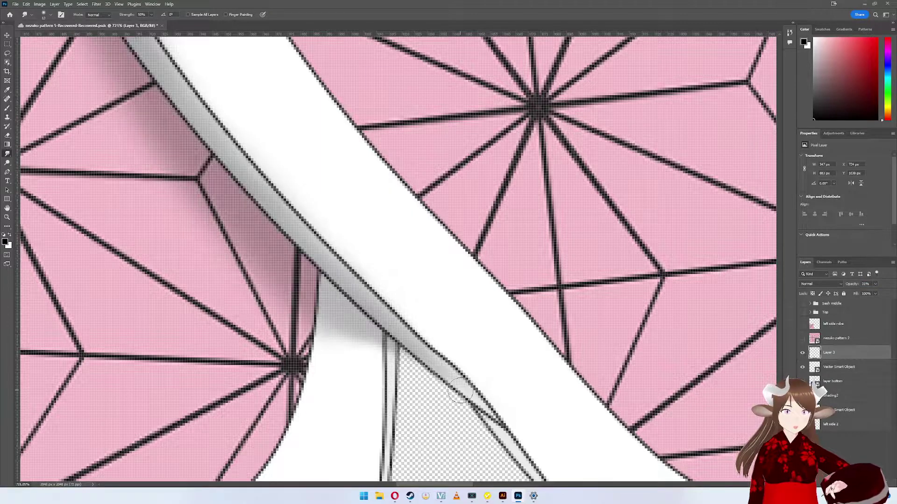
scroll(410, 349, "up", 3)
scroll(410, 350, "down", 3)
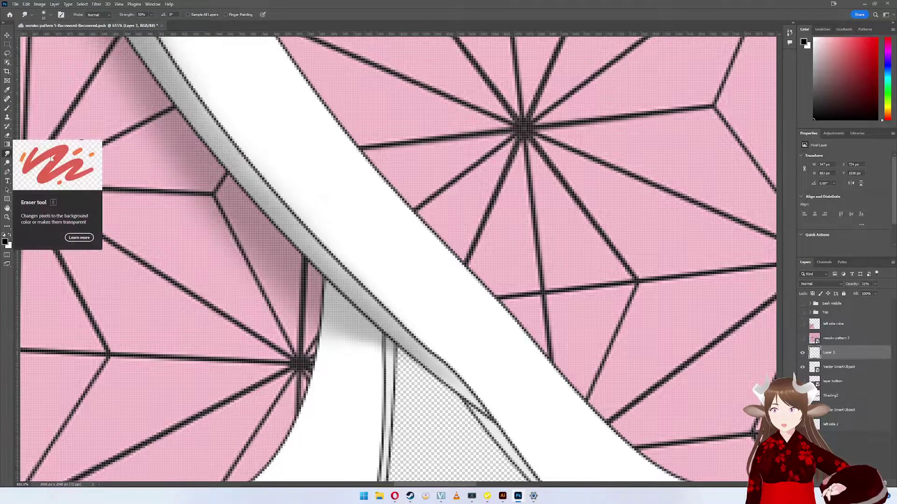
Restore Layer 3 to 100% opacity and erase the stray smear at the shadow's lower-left edge
key("ctrl+shift+z")
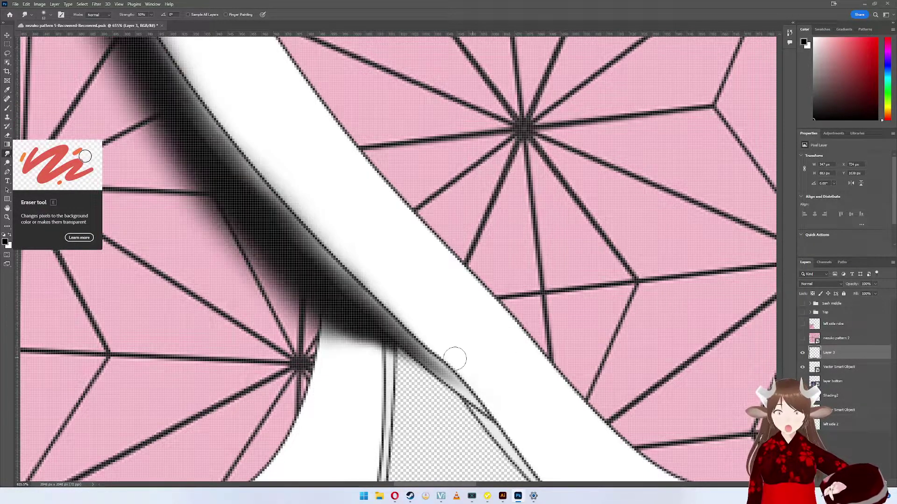
left_click(7, 136)
mouse_move(342, 338)
left_mouse_down()
mouse_move(240, 260)
mouse_move(165, 170)
mouse_move(213, 225)
mouse_move(290, 280)
left_mouse_up()
key("ctrl+z")
left_click_drag(173, 182, 335, 332)
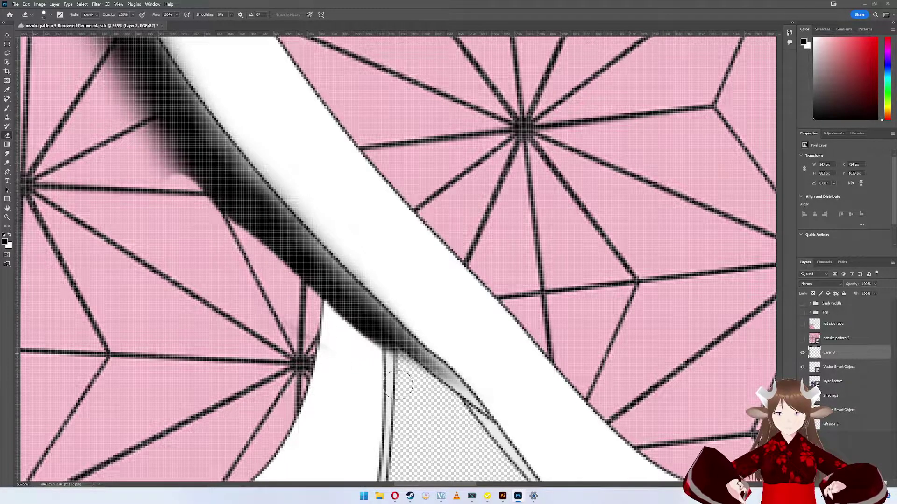
Erase the shadow's blurred left fringe back to the pink texture
scroll(194, 299, "up", 3)
mouse_move(195, 300)
left_mouse_down()
mouse_move(178, 245)
mouse_move(95, 127)
left_mouse_up()
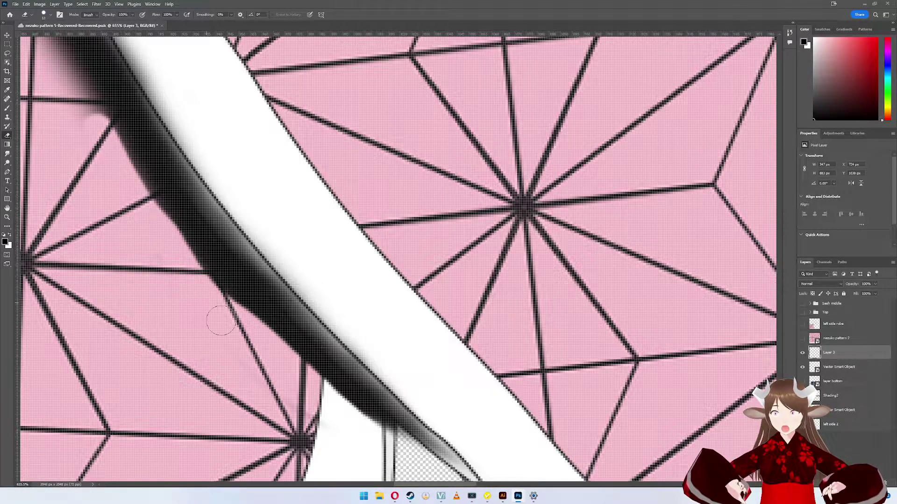
mouse_move(221, 321)
left_mouse_down()
mouse_move(189, 250)
mouse_move(156, 217)
mouse_move(145, 227)
left_mouse_up()
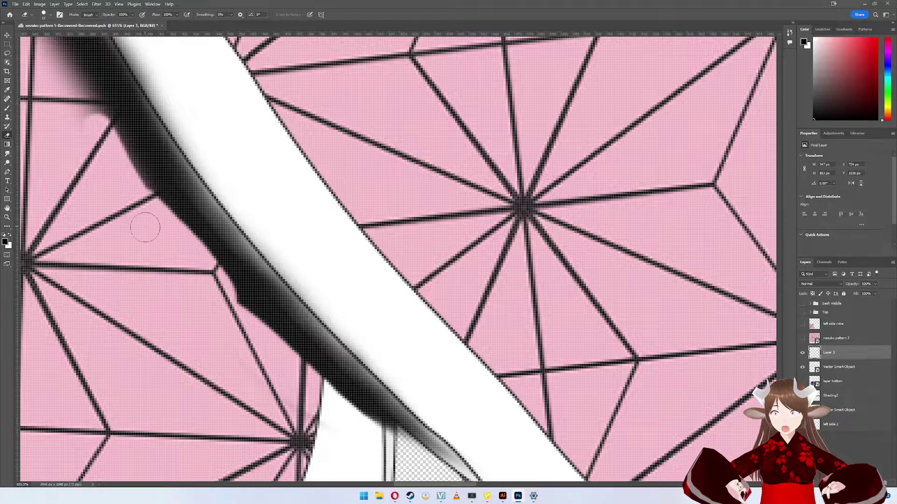
key("ctrl+z")
left_click_drag(129, 195, 213, 283)
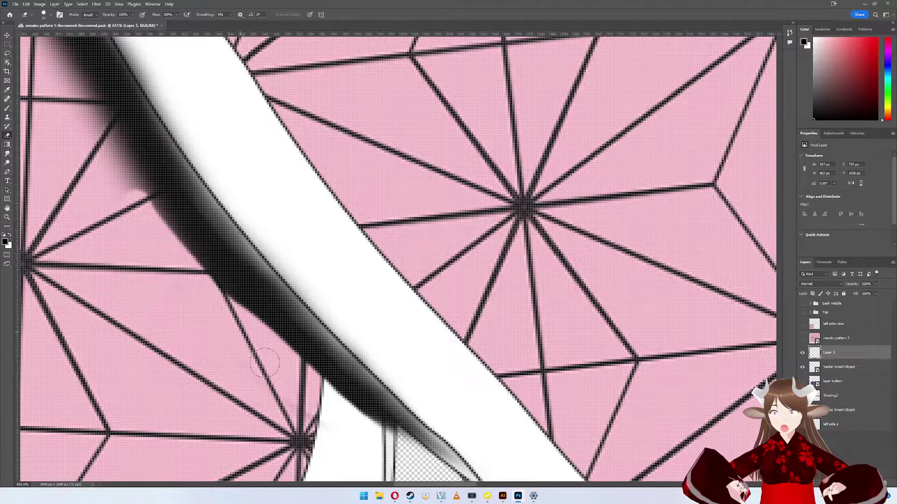
mouse_move(95, 158)
left_mouse_down()
mouse_move(156, 206)
mouse_move(231, 306)
left_mouse_up()
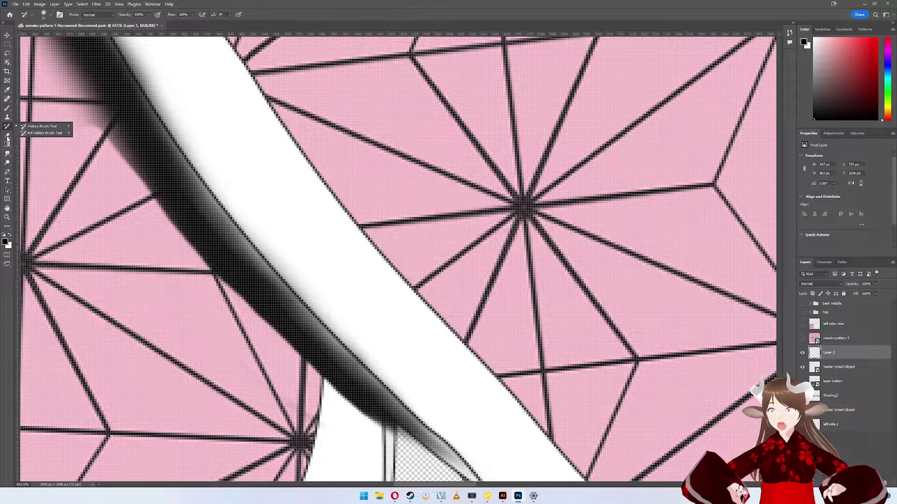
left_click_drag(7, 153, 23, 155)
left_click(23, 154)
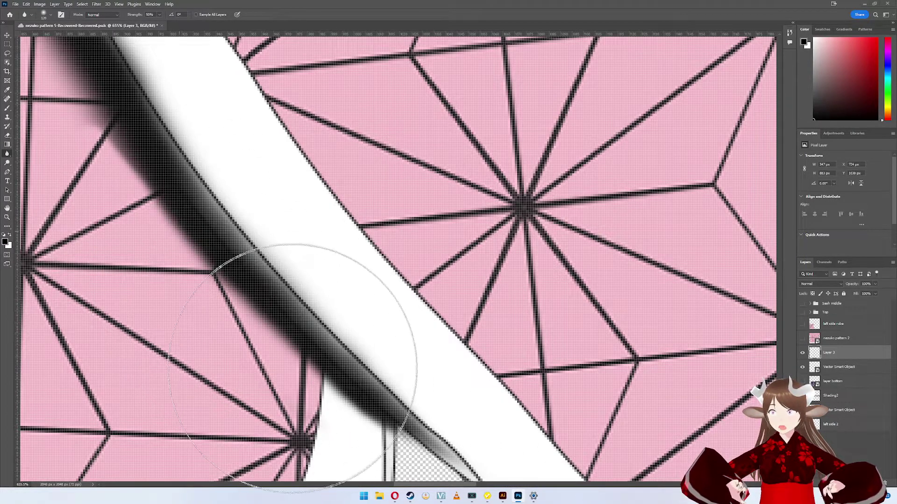
Shrink the brush to about 25 px
left_click(43, 14)
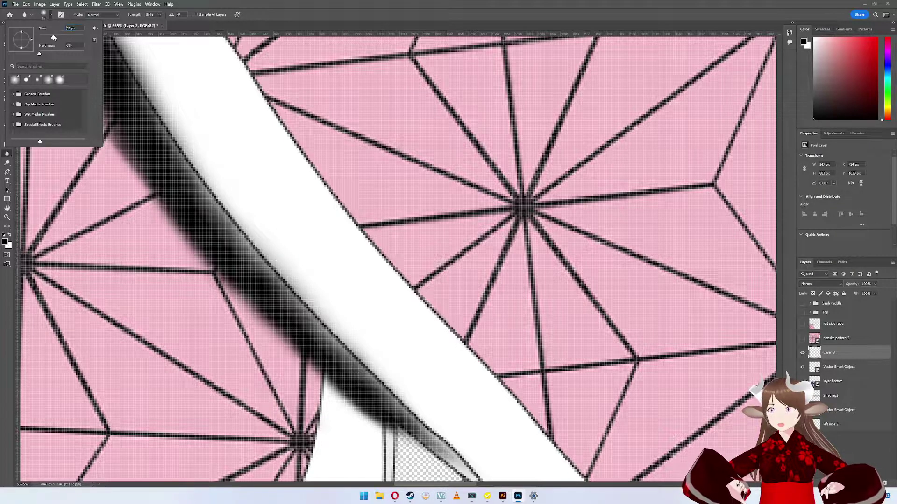
key("Return")
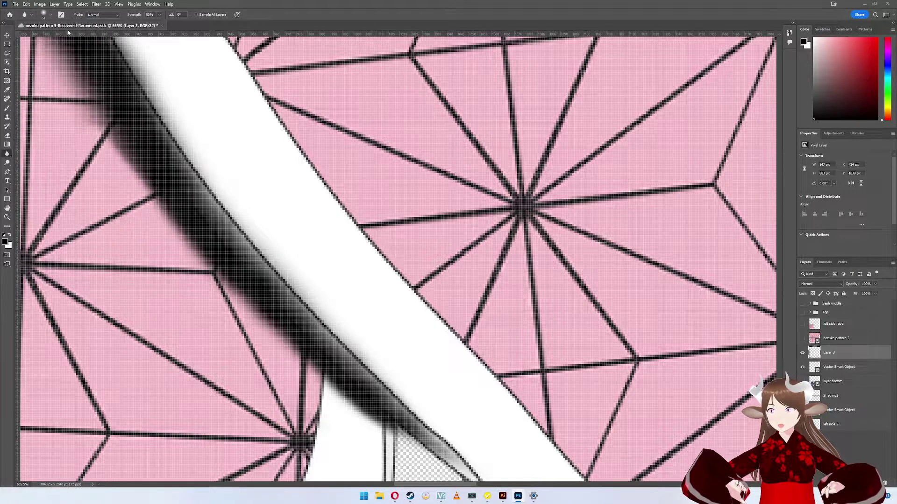
left_click(51, 16)
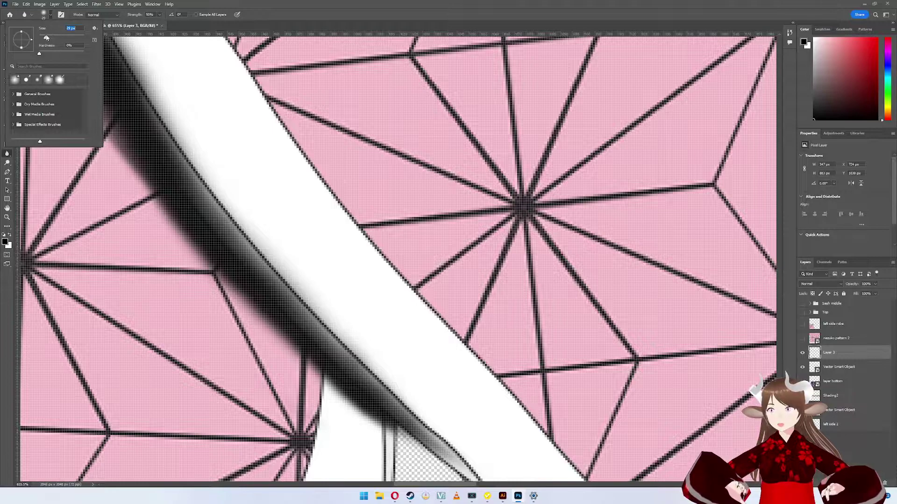
left_click_drag(46, 37, 44, 37)
key("Return")
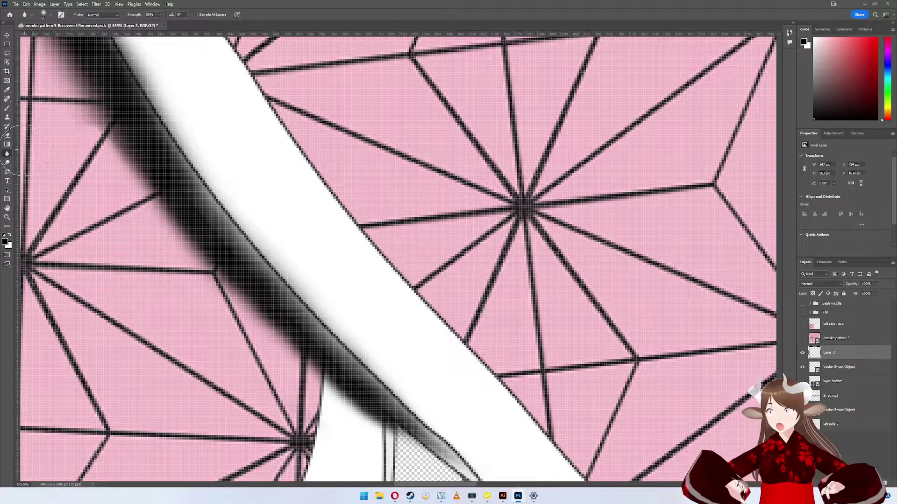
With the Smudge tool, push and smooth the dark shadow's lower-left edge into a taper
right_click(7, 154)
left_click(46, 169)
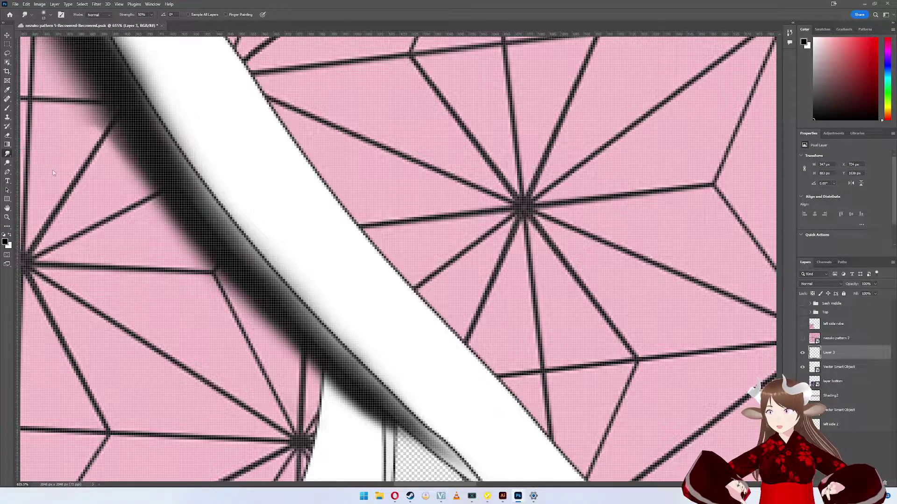
mouse_move(113, 136)
left_mouse_down()
mouse_move(169, 227)
mouse_move(220, 258)
mouse_move(268, 316)
mouse_move(228, 267)
mouse_move(402, 439)
left_mouse_up()
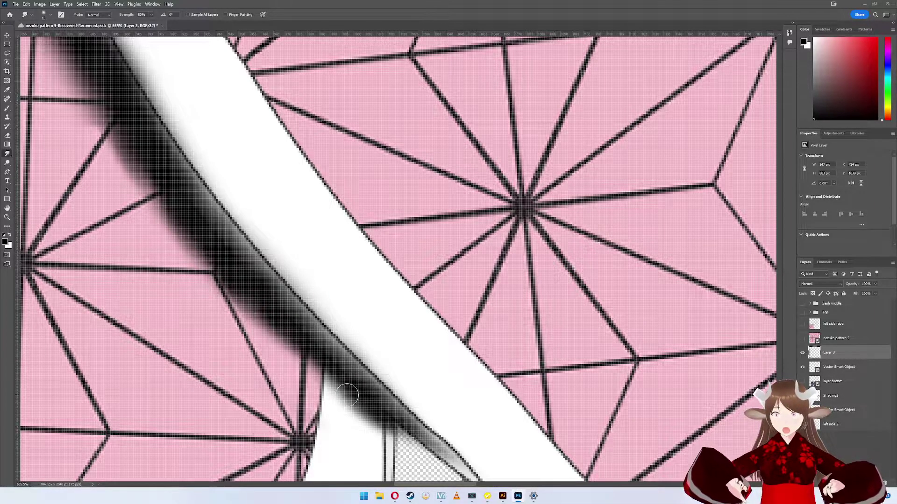
left_click_drag(335, 383, 227, 304)
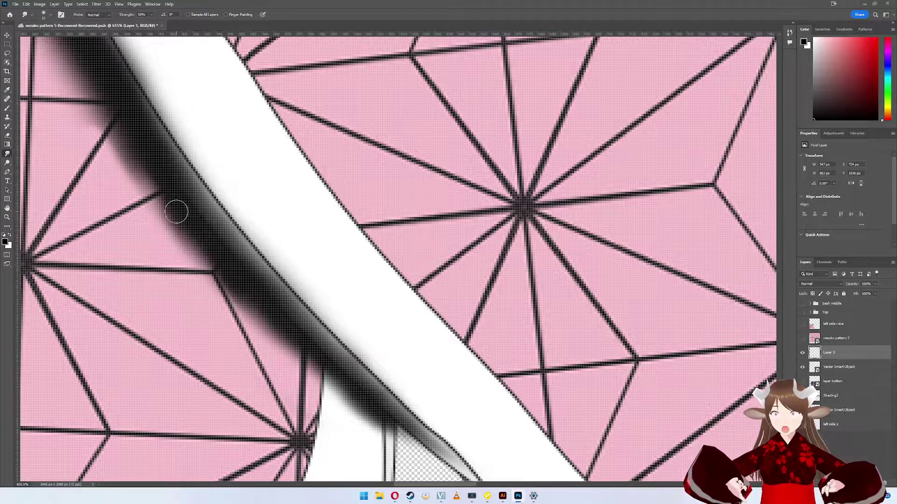
mouse_move(177, 213)
left_mouse_down()
mouse_move(150, 170)
mouse_move(170, 210)
mouse_move(240, 290)
mouse_move(336, 378)
left_mouse_up()
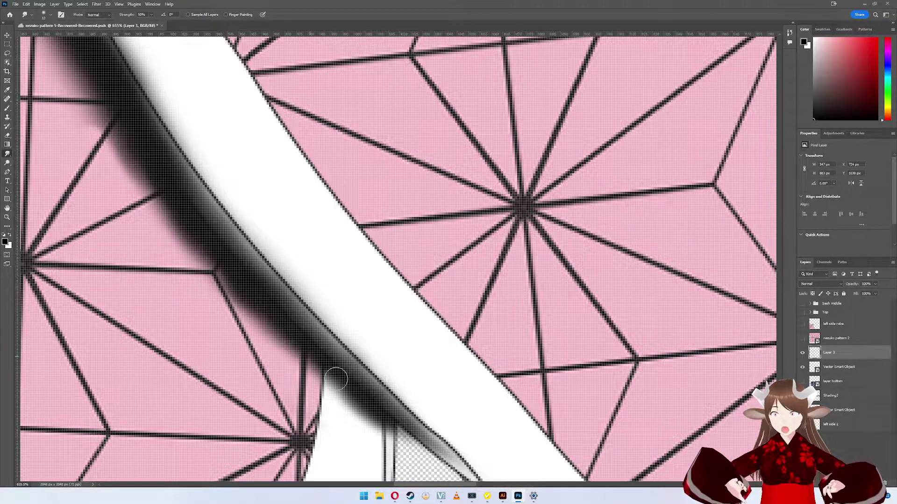
mouse_move(148, 186)
left_mouse_down()
mouse_move(229, 292)
mouse_move(257, 295)
left_mouse_up()
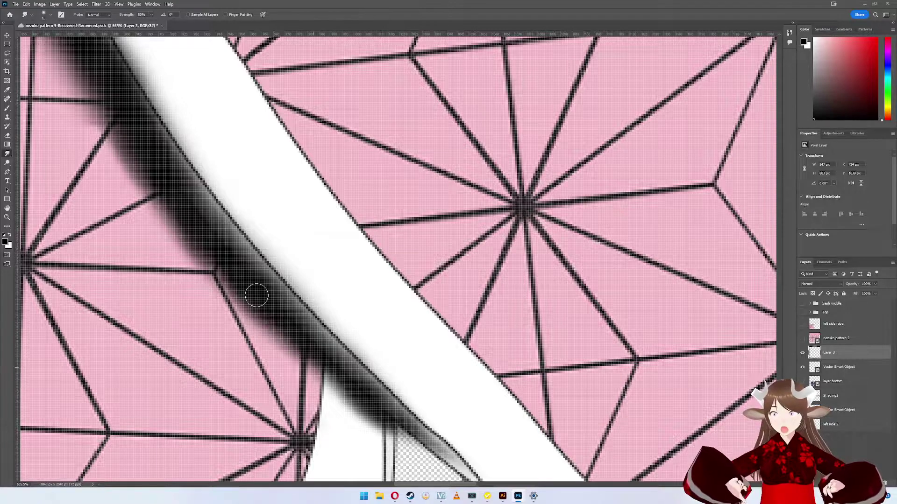
left_click_drag(176, 221, 407, 435)
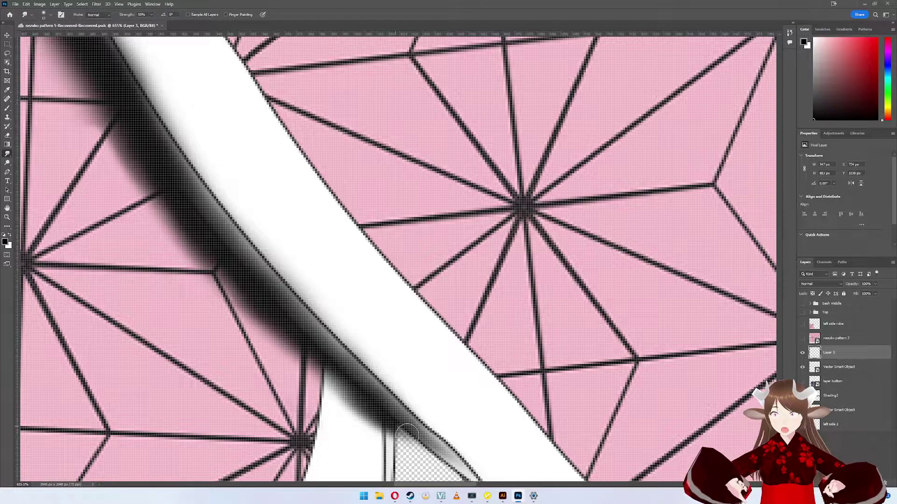
left_click_drag(323, 377, 434, 440)
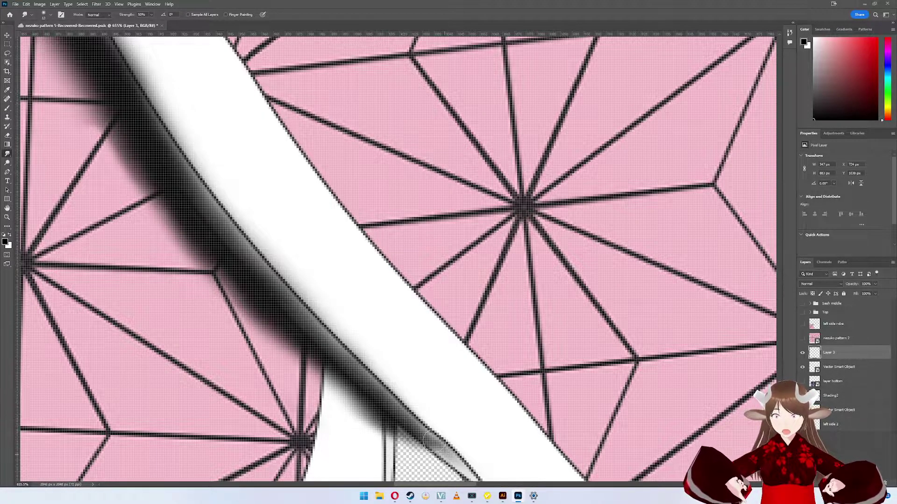
left_click_drag(359, 416, 437, 446)
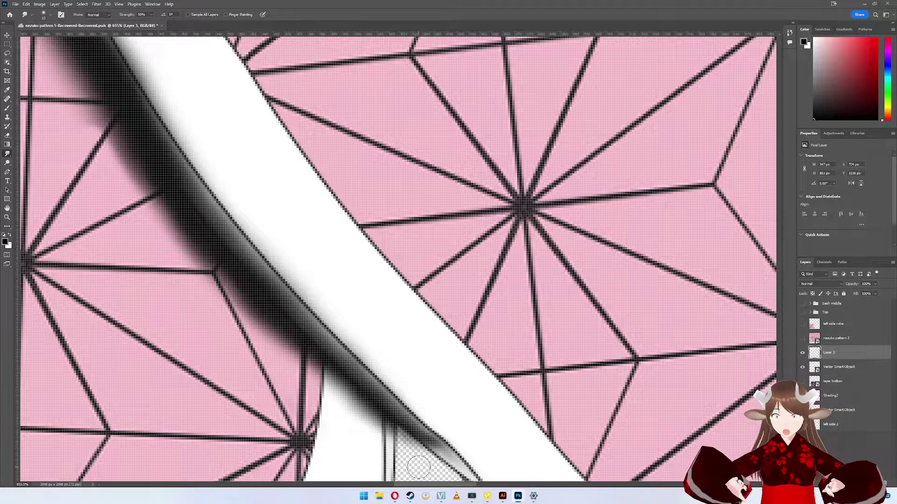
scroll(229, 355, "down", 2)
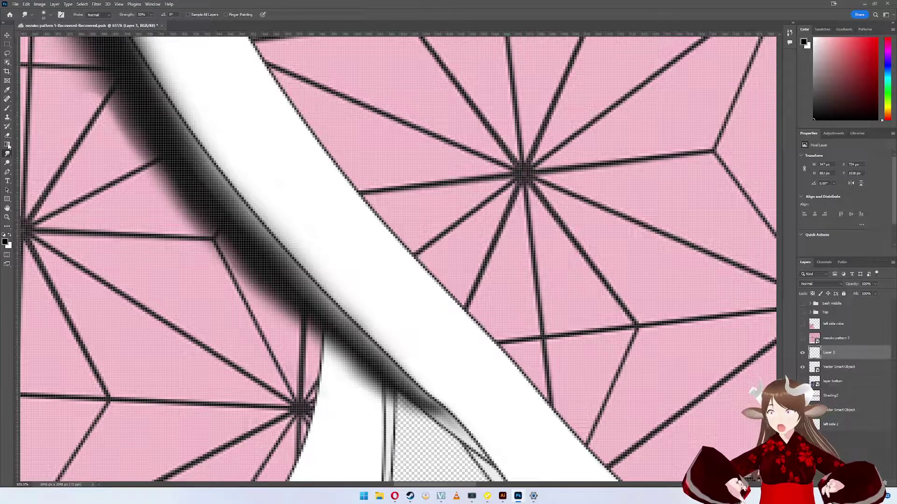
left_click(7, 135)
Erase a small strip at the shadow's lower end and zoom in to check the pixels
mouse_move(391, 381)
left_mouse_down()
mouse_move(403, 421)
mouse_move(400, 408)
mouse_move(416, 429)
mouse_move(398, 408)
left_mouse_up()
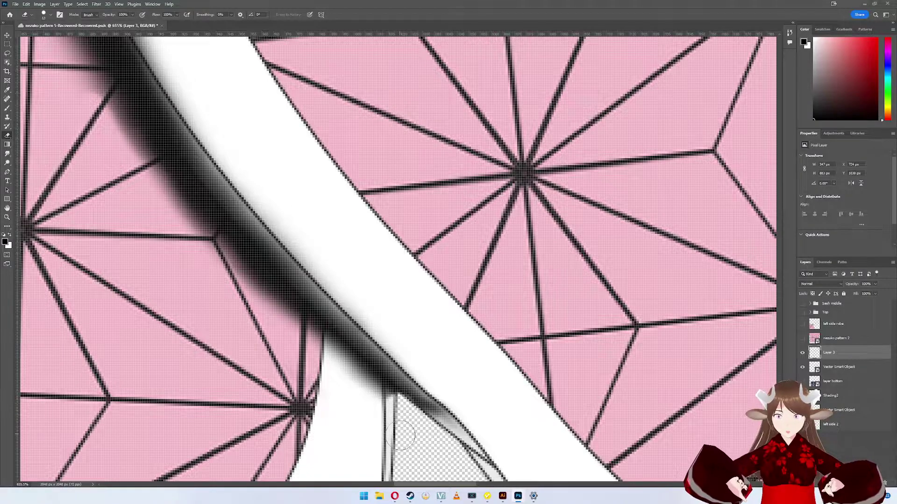
scroll(410, 435, "up", 8)
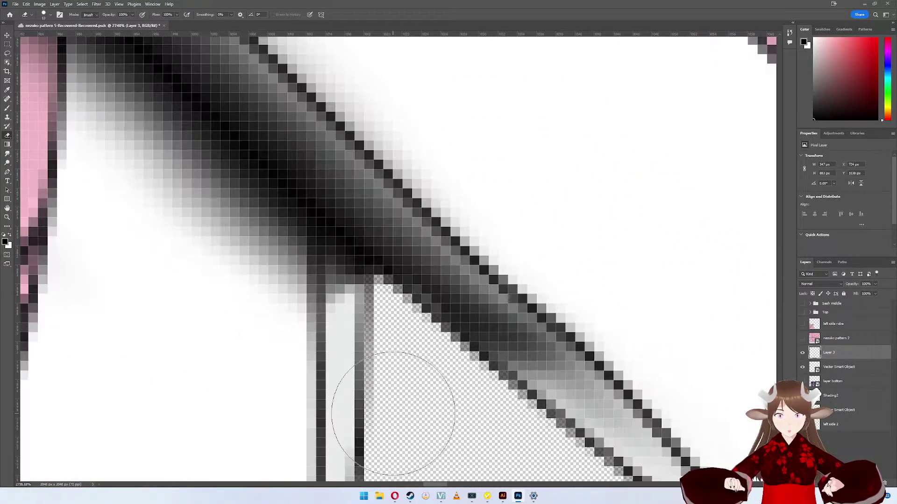
scroll(371, 334, "down", 6)
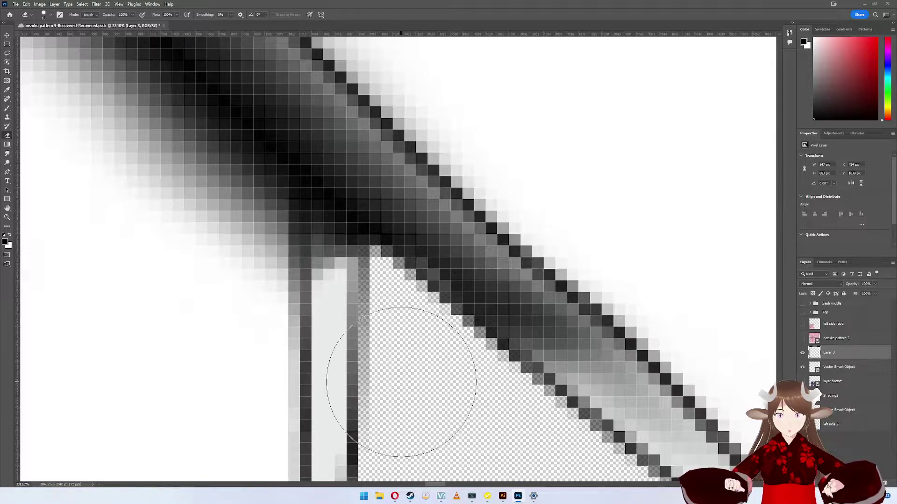
scroll(406, 379, "down", 1)
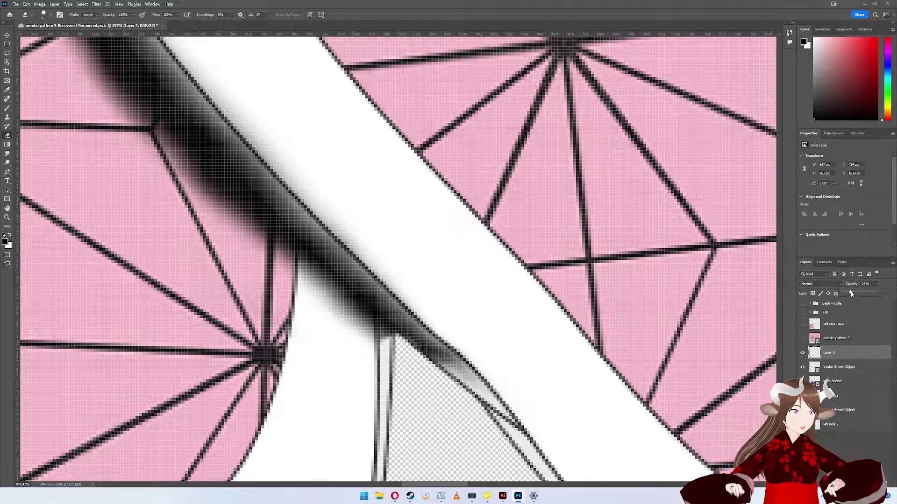
Drop Layer 3's opacity so the band shadow reads soft light grey, then zoom to inspect
left_click_drag(851, 293, 853, 294)
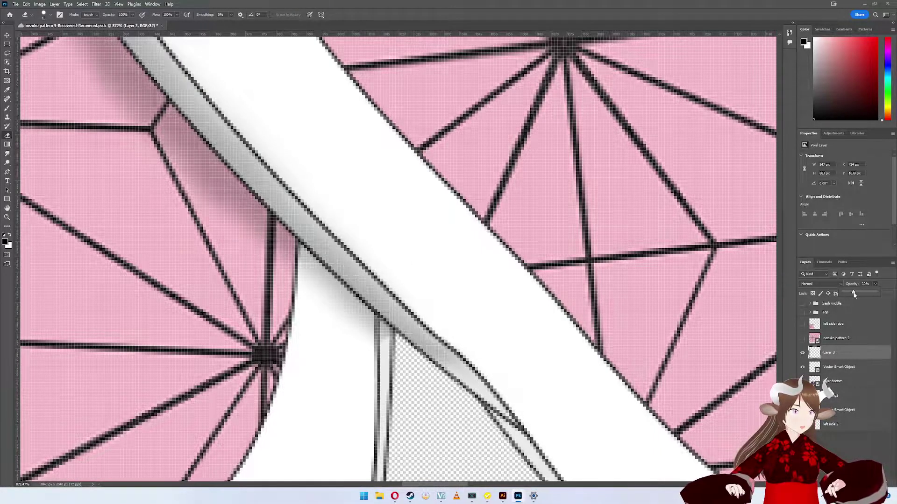
scroll(270, 207, "down", 5)
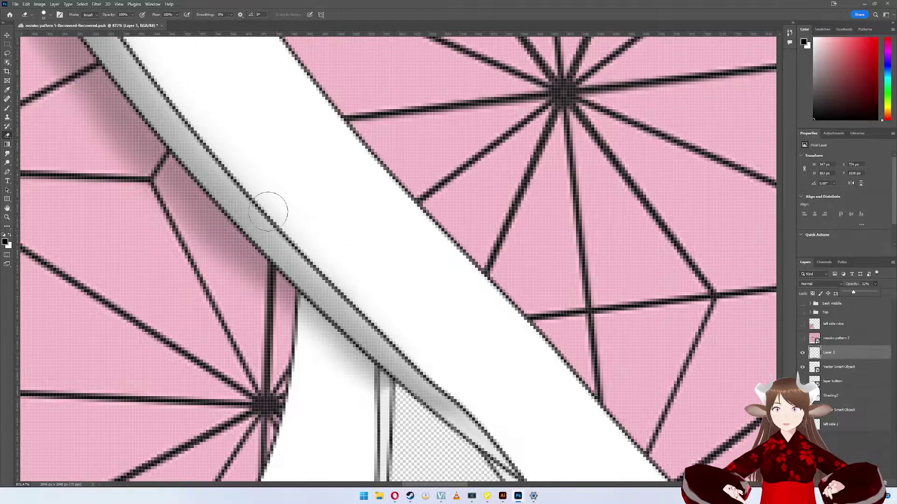
scroll(265, 210, "down", 4)
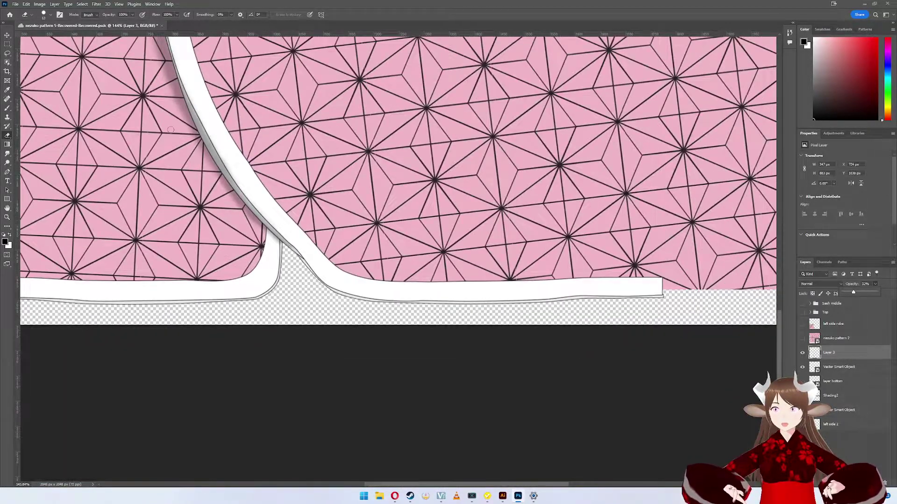
scroll(171, 130, "up", 3)
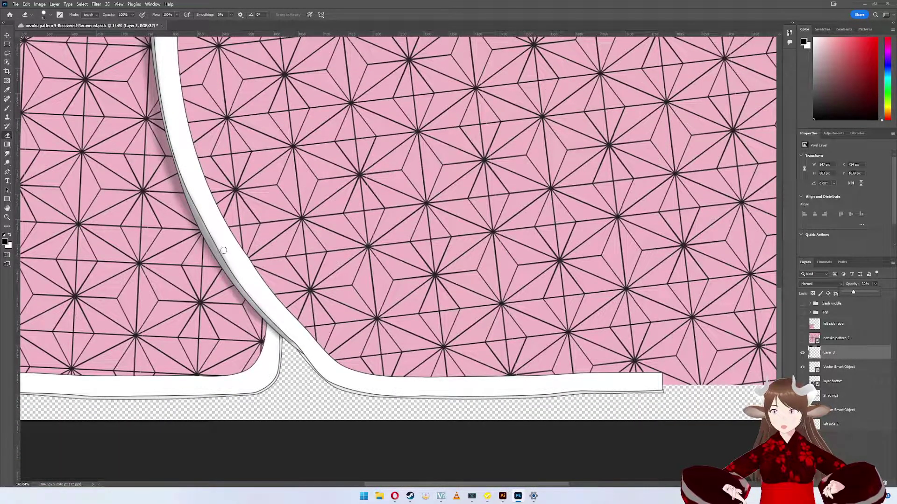
scroll(223, 251, "up", 6)
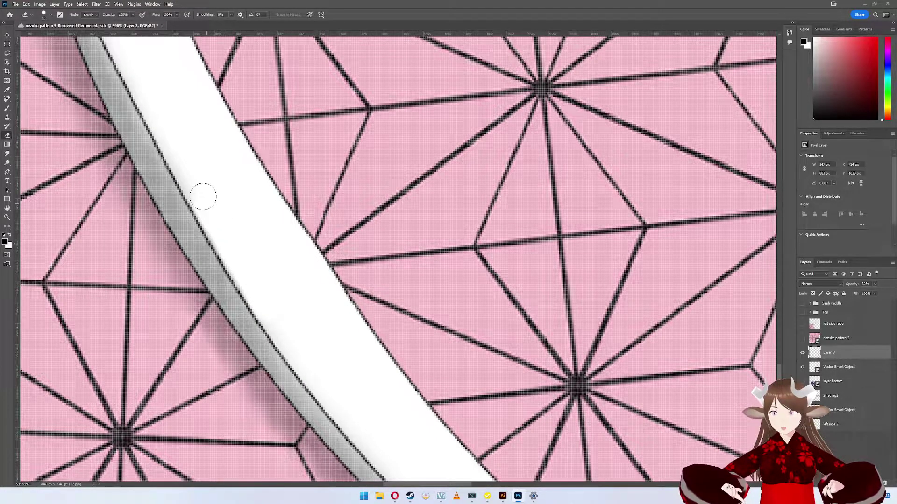
scroll(184, 165, "up", 1)
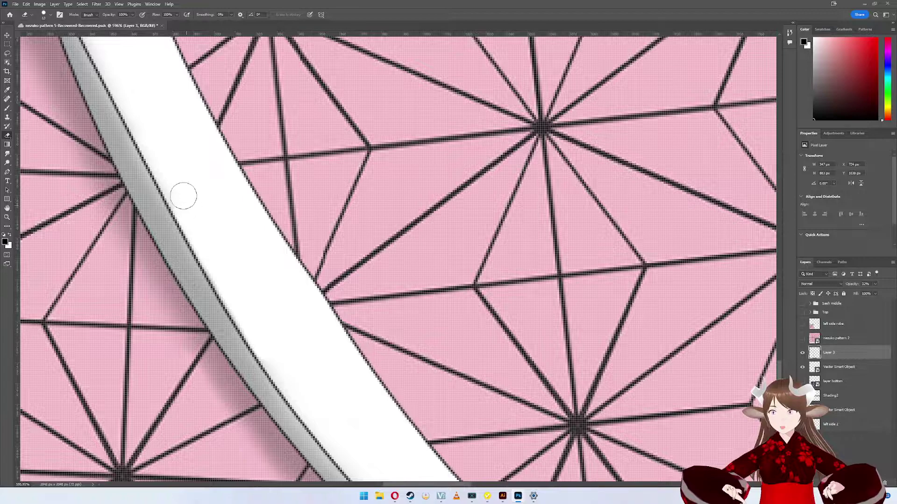
scroll(136, 133, "up", 5)
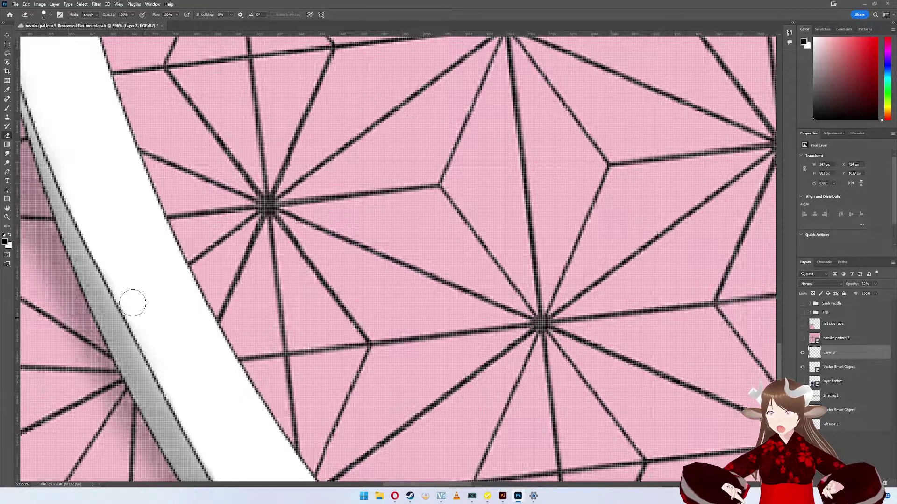
Erase grey shading down the white collar band's left edge
scroll(94, 214, "up", 4)
scroll(71, 206, "up", 2)
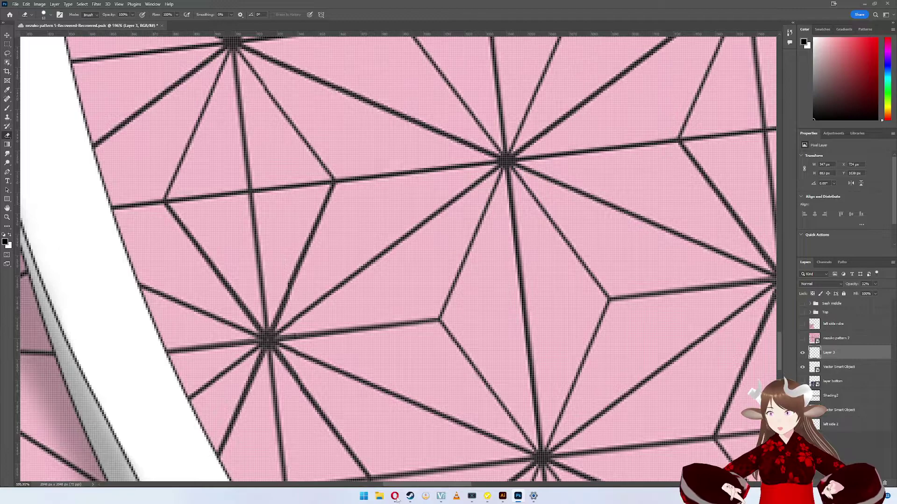
left_click_drag(447, 487, 399, 487)
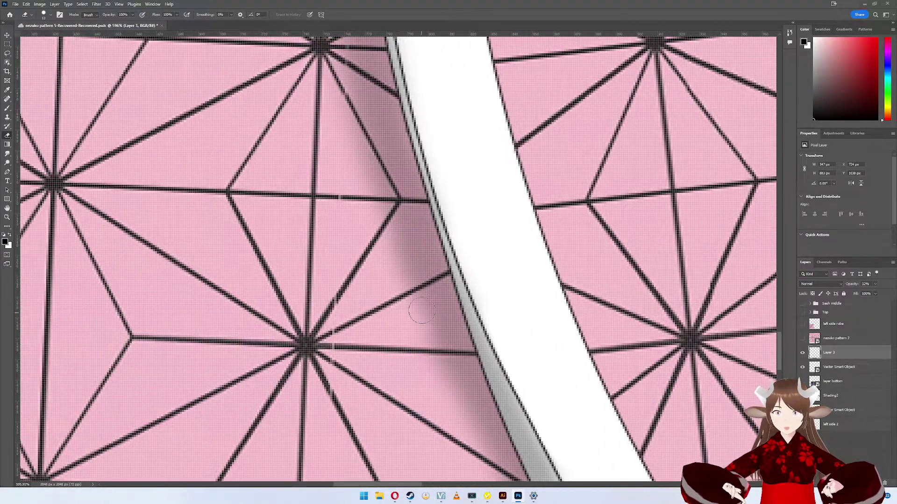
scroll(485, 282, "up", 2)
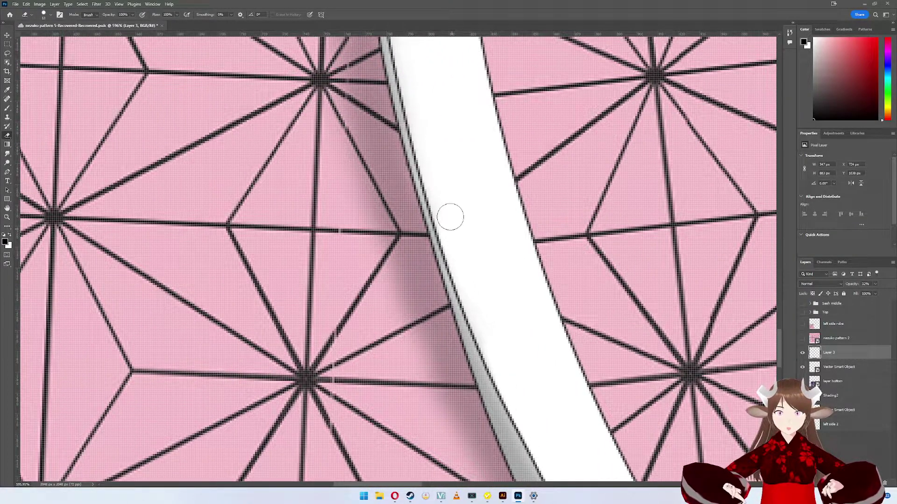
scroll(430, 139, "up", 1)
scroll(429, 139, "up", 4)
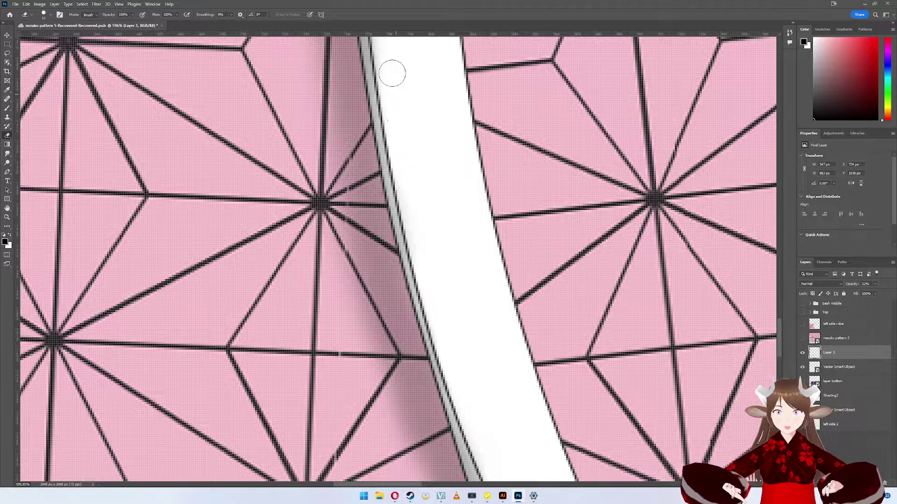
scroll(396, 90, "up", 1)
scroll(396, 89, "up", 4)
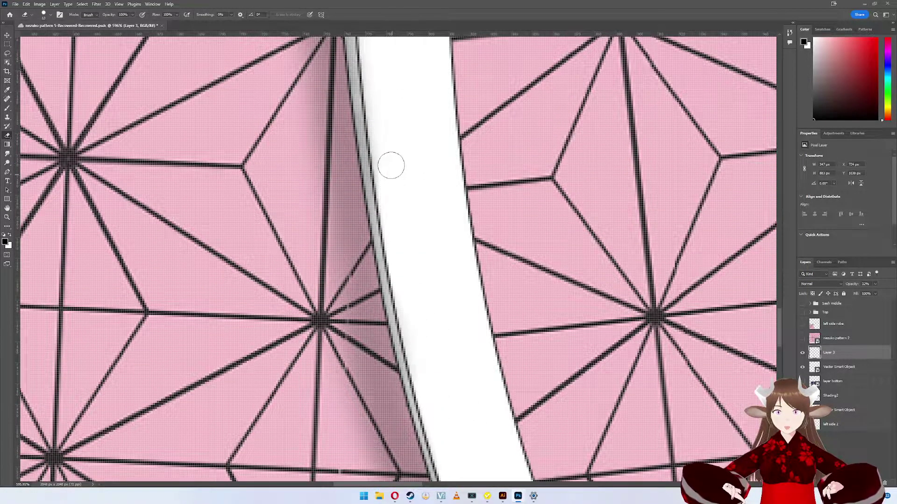
mouse_move(380, 72)
left_mouse_down()
mouse_move(380, 147)
mouse_move(422, 320)
left_mouse_up()
Undo a bad erase stroke and erase the grey edge shading upward again
scroll(419, 232, "up", 8)
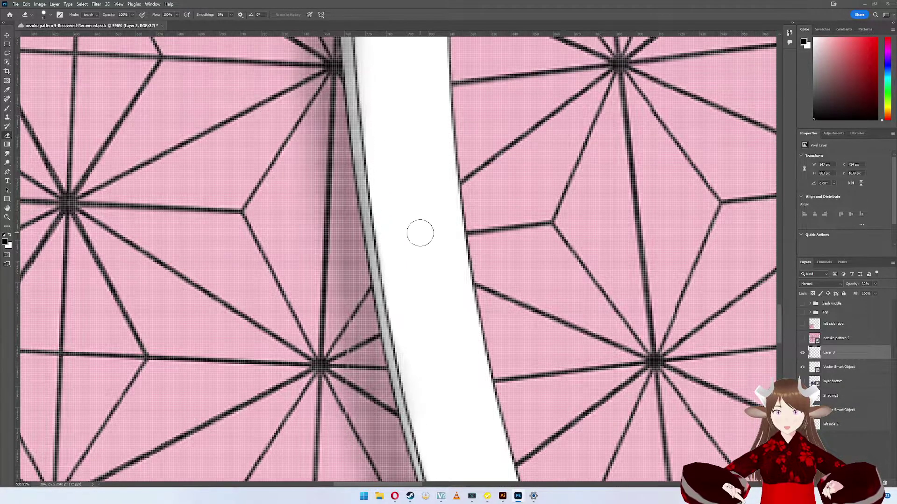
scroll(398, 257, "up", 2)
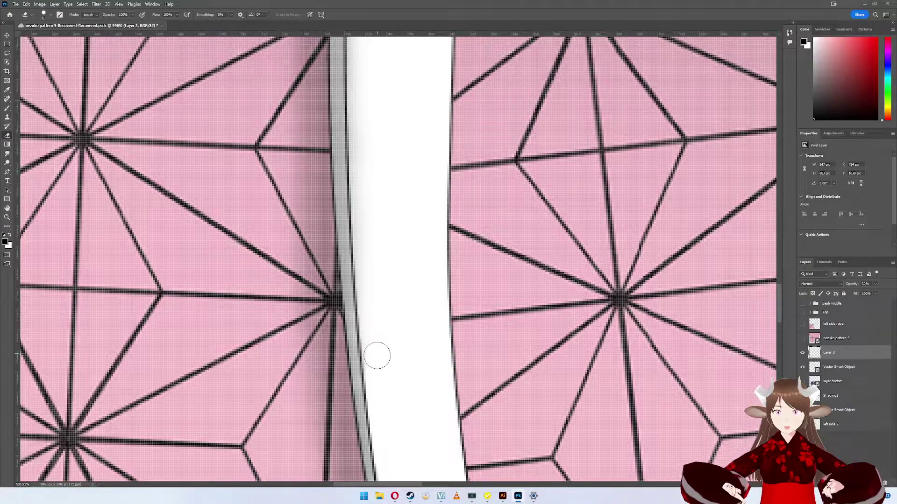
mouse_move(382, 304)
left_mouse_down()
mouse_move(366, 101)
mouse_move(379, 367)
mouse_move(368, 311)
left_mouse_up()
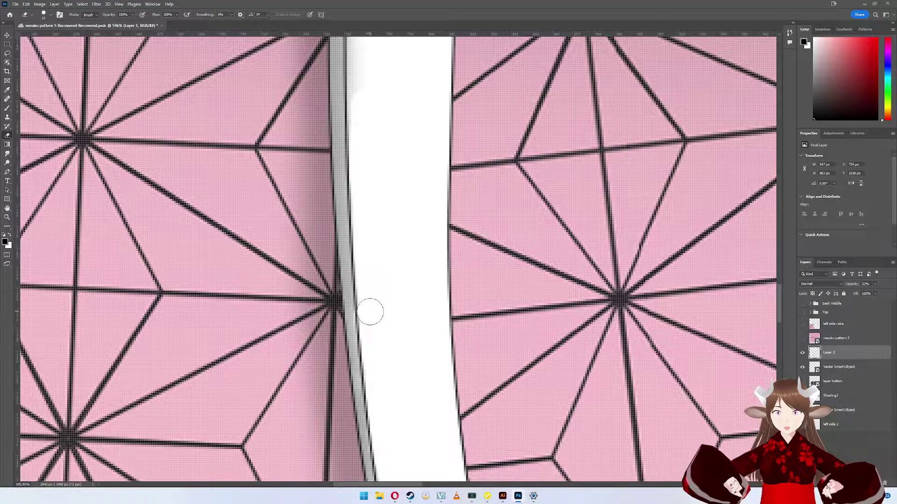
key("ctrl+z")
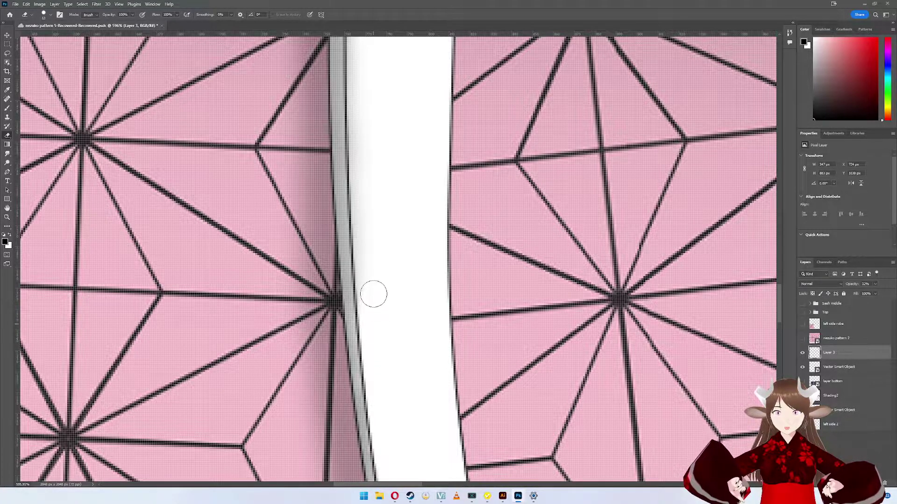
left_click_drag(374, 294, 370, 52)
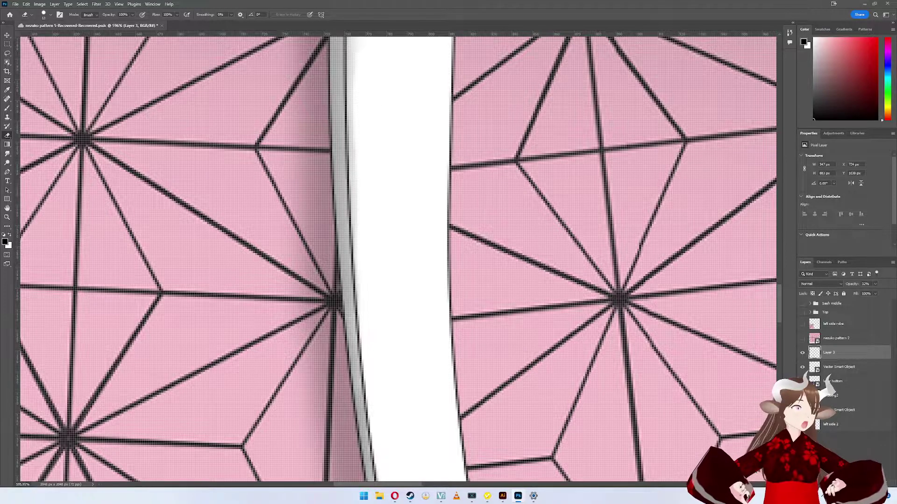
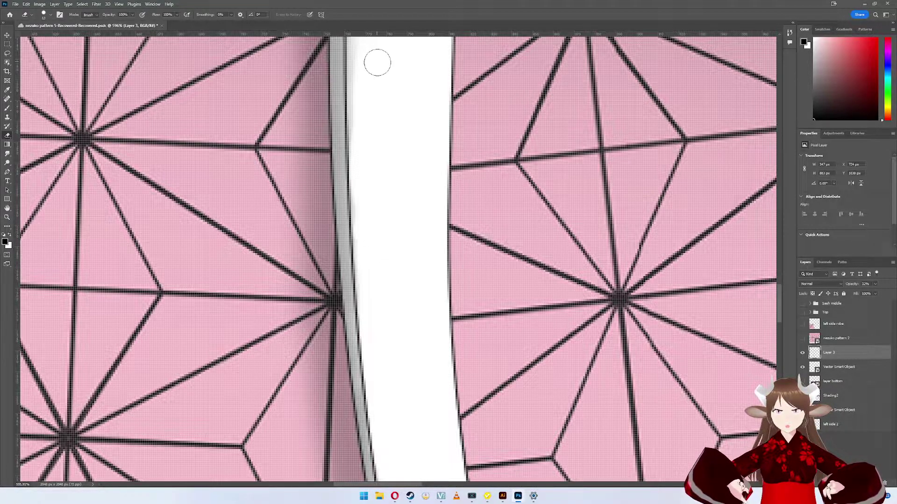
Erase the faint grey shading along the upper left edge of the white stripe
scroll(374, 103, "up", 5)
left_click_drag(368, 155, 364, 73)
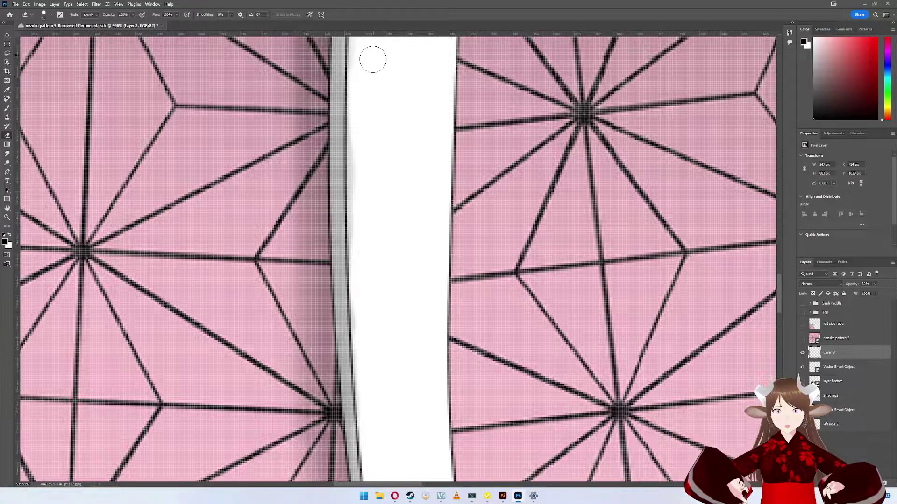
scroll(372, 59, "up", 6)
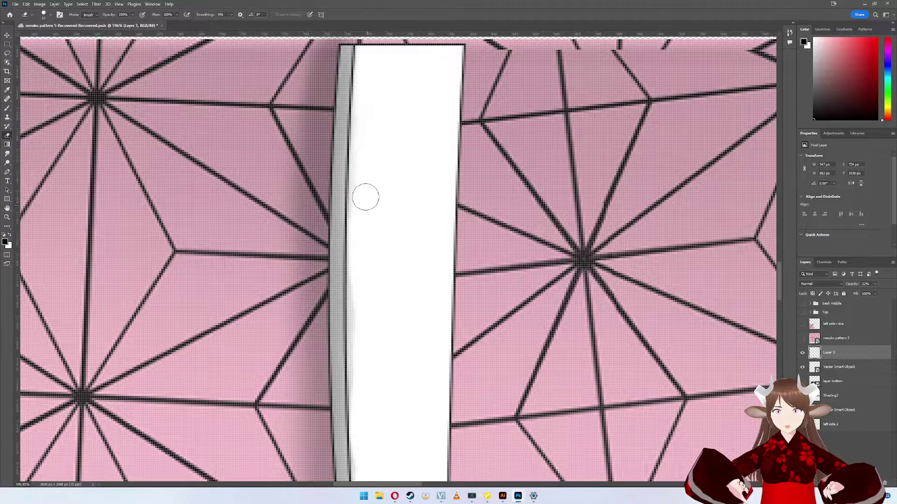
mouse_move(365, 197)
left_mouse_down()
mouse_move(370, 46)
mouse_move(360, 448)
left_mouse_up()
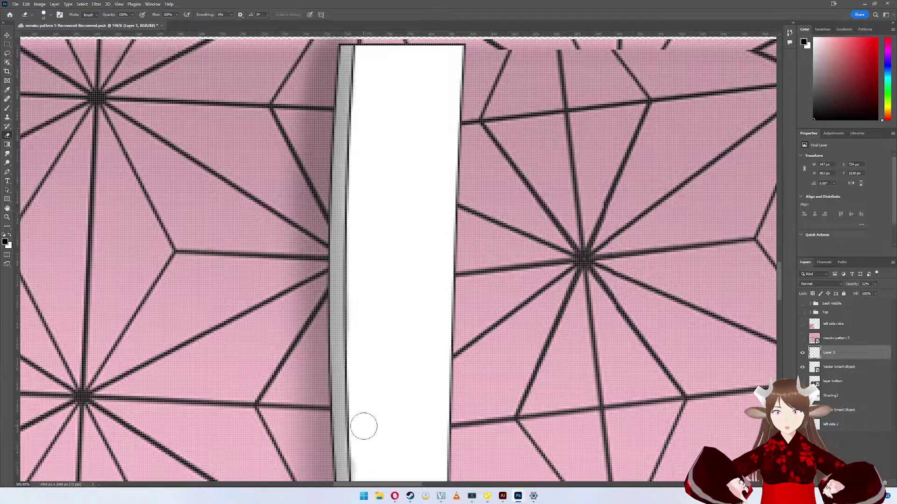
Erase more grey shading lower down the stripe's left edge and review the result
scroll(365, 423, "down", 3)
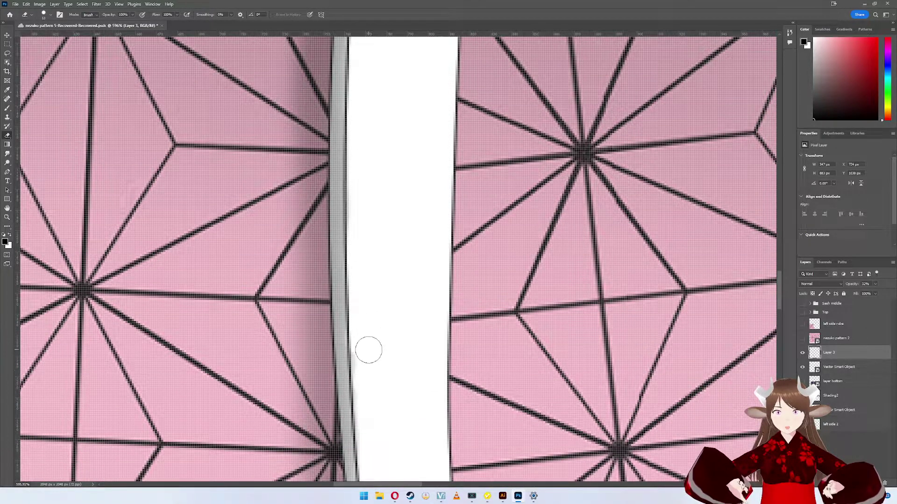
left_click_drag(368, 350, 369, 456)
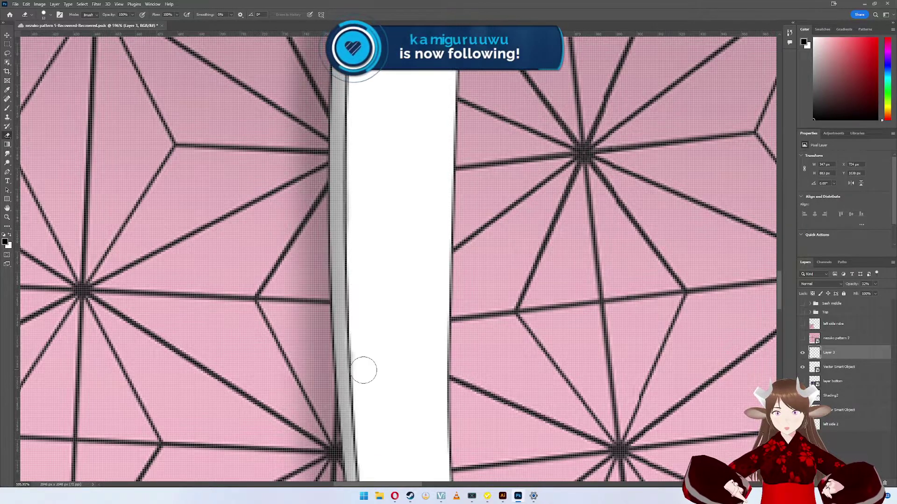
scroll(362, 370, "up", 5)
mouse_move(366, 338)
left_mouse_down()
mouse_move(363, 423)
mouse_move(374, 411)
left_mouse_up()
scroll(374, 411, "down", 6)
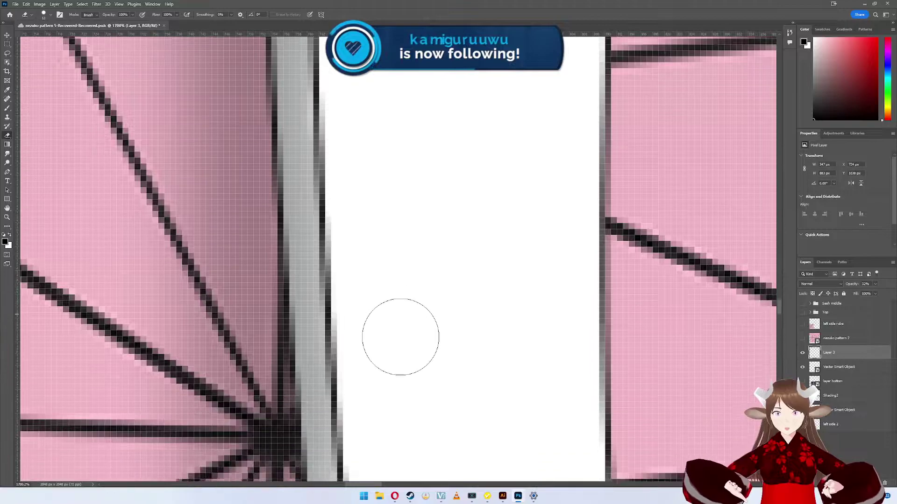
scroll(431, 322, "down", 5)
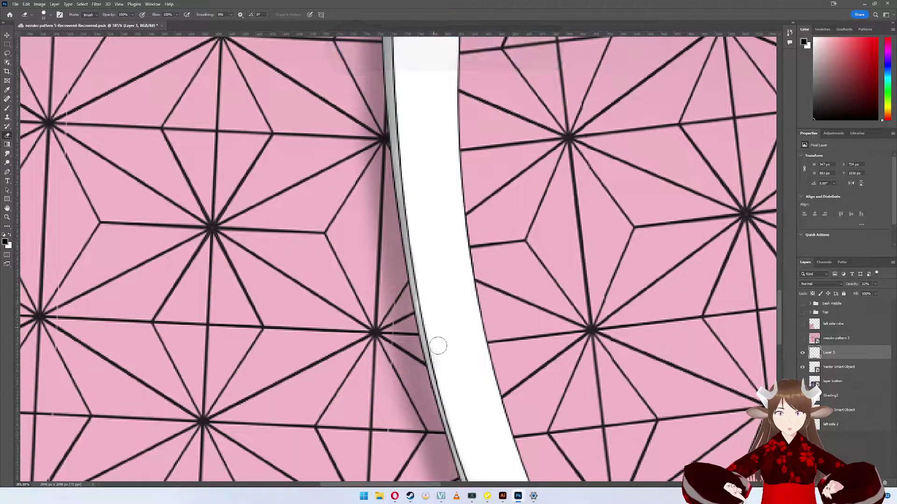
scroll(453, 393, "down", 5)
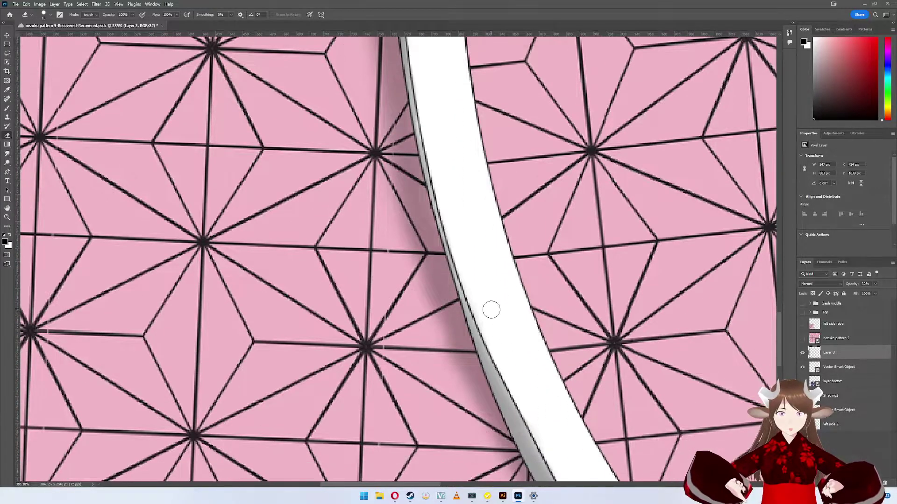
scroll(490, 332, "down", 3)
scroll(610, 394, "down", 5)
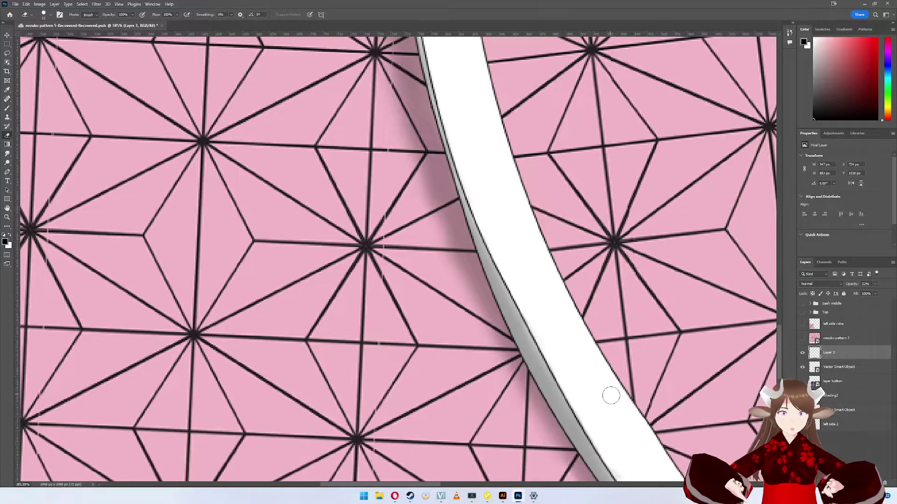
scroll(653, 385, "down", 2)
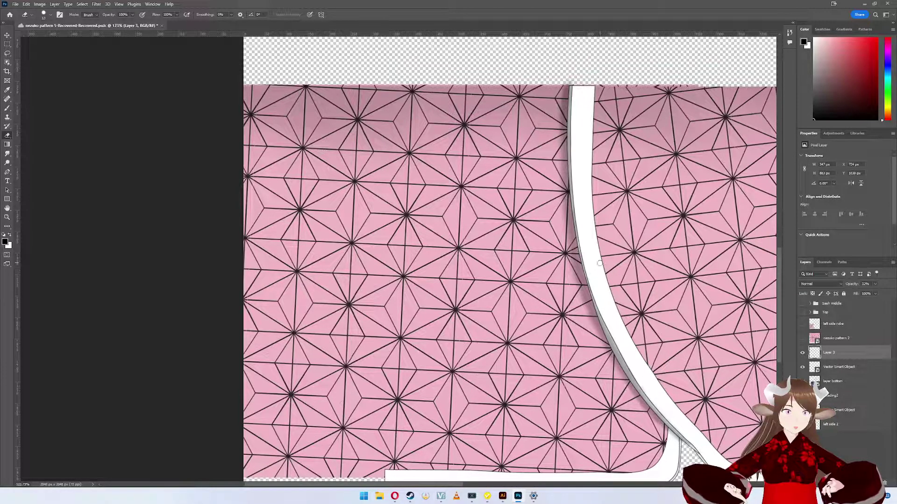
scroll(600, 264, "up", 3)
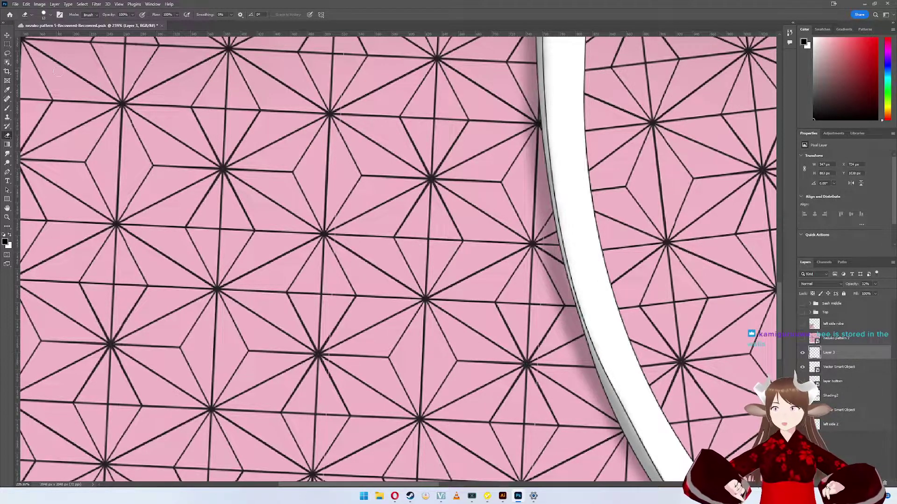
Undo the last eraser stroke and restore Layer 3's earlier opacity
left_click(26, 4)
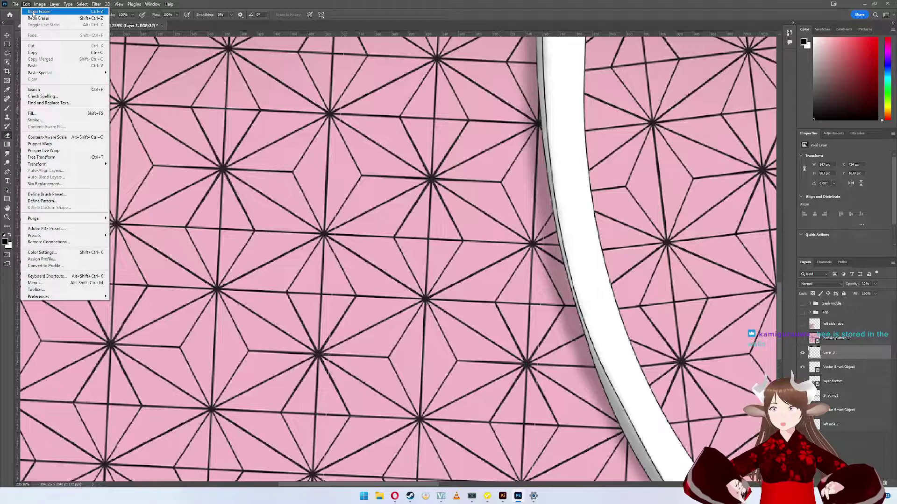
left_click(33, 12)
left_click(30, 5)
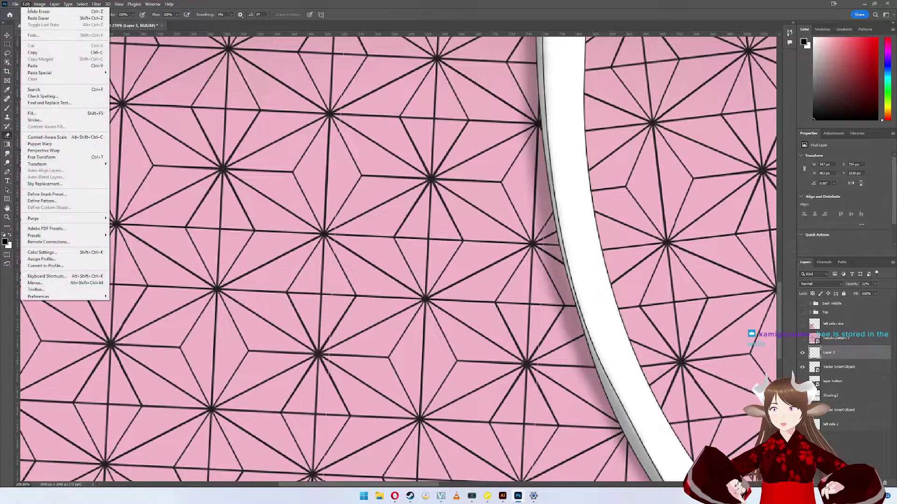
left_click(580, 331)
key("ctrl+z")
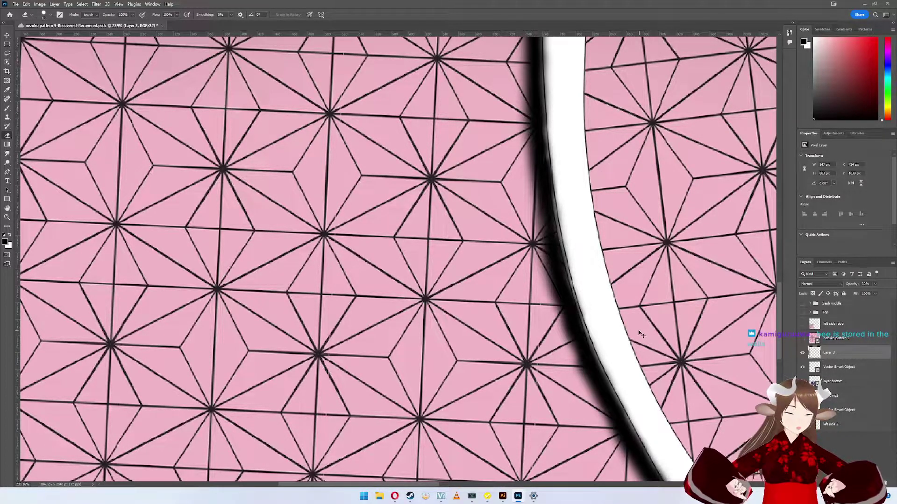
key("ctrl+z")
Erase more of the grey shadow along the stripe's edge to white
scroll(671, 394, "down", 3)
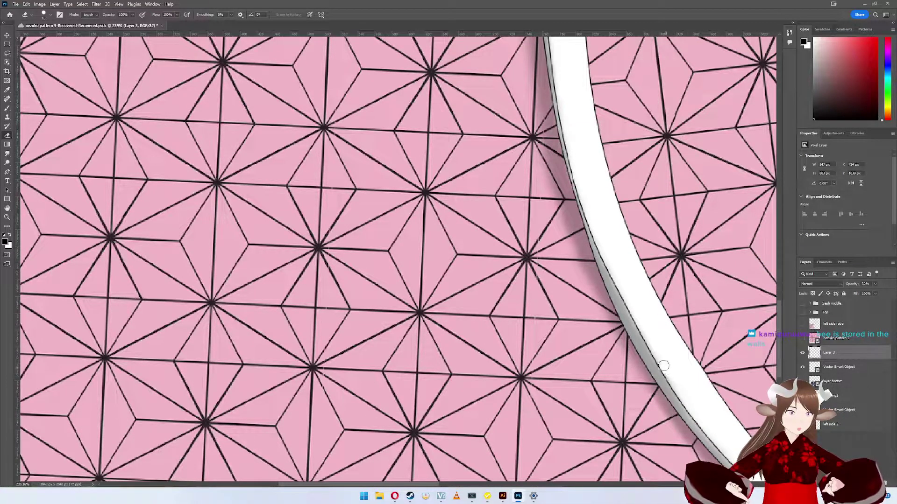
scroll(683, 389, "up", 4)
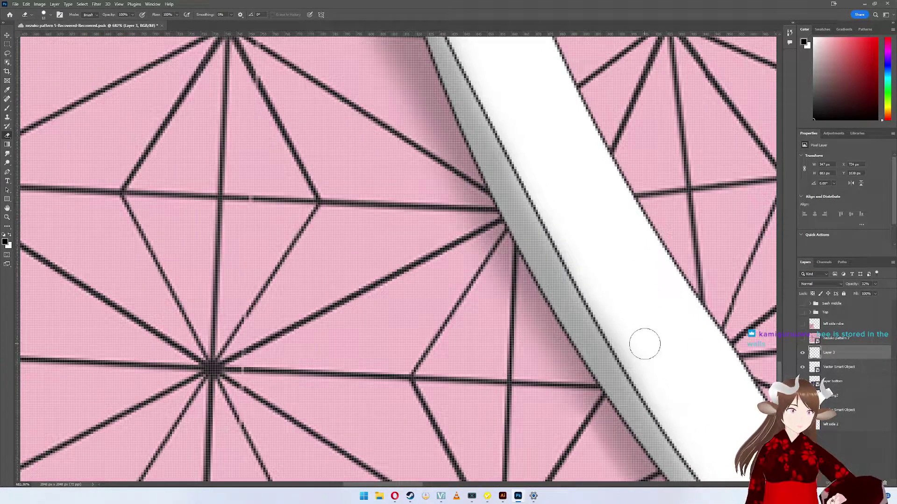
mouse_move(645, 344)
left_mouse_down()
mouse_move(646, 374)
mouse_move(685, 423)
left_mouse_up()
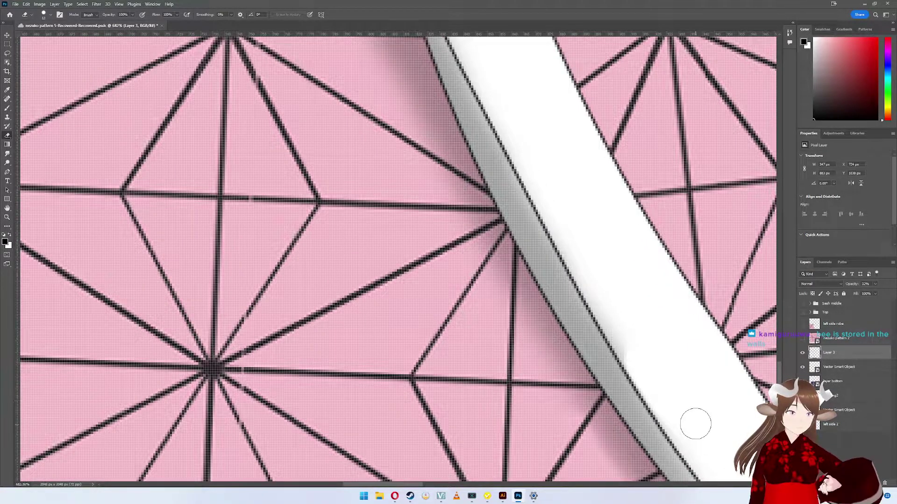
scroll(690, 417, "down", 5)
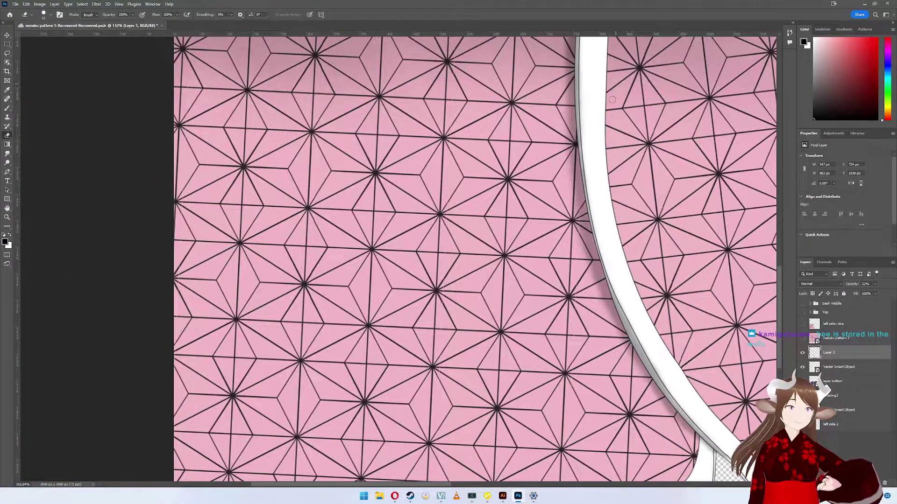
scroll(611, 100, "up", 3)
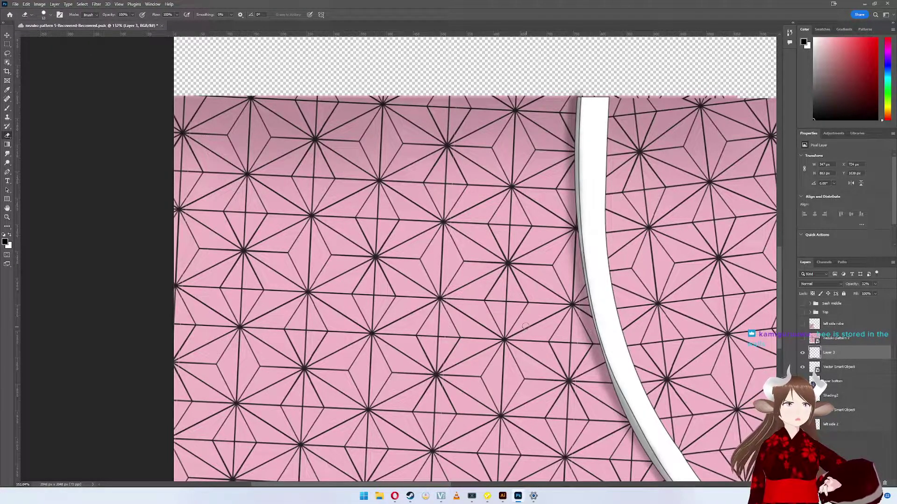
scroll(587, 218, "up", 6)
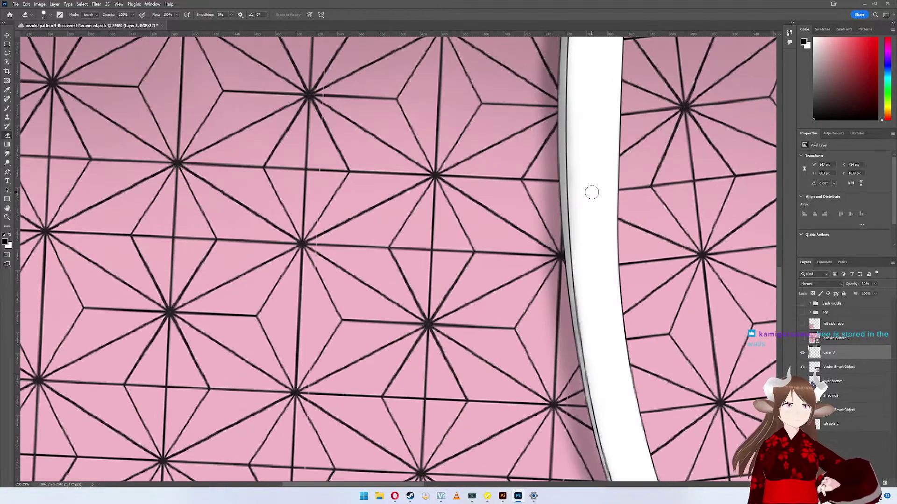
Switch to the Smudge tool and undo a trial smudge on the stripe edge
left_click(8, 154)
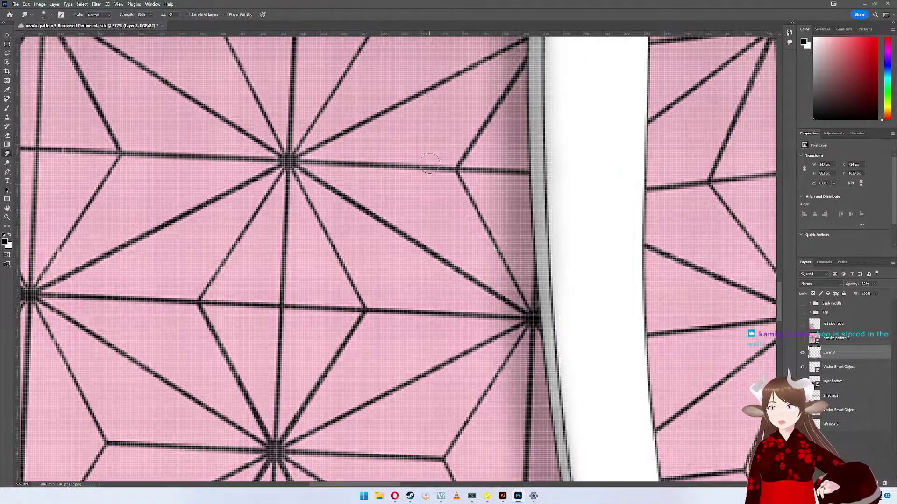
left_click_drag(549, 151, 529, 153)
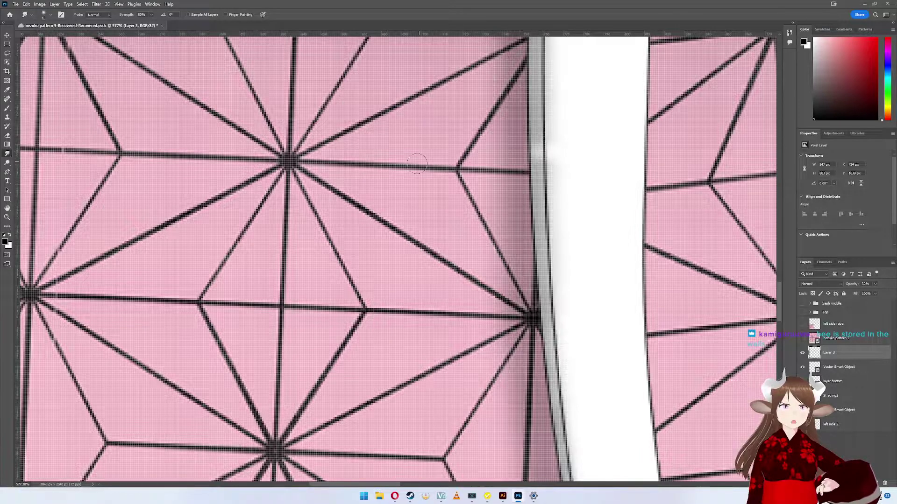
key("ctrl+z")
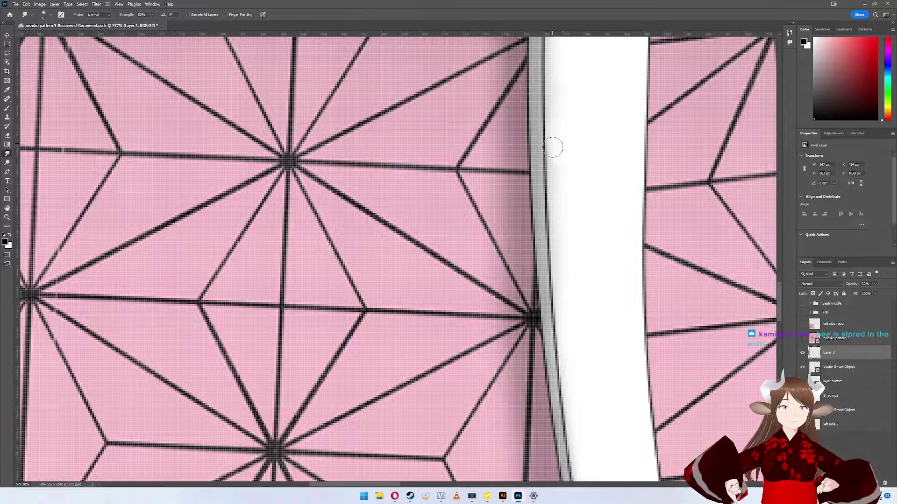
scroll(565, 130, "up", 2)
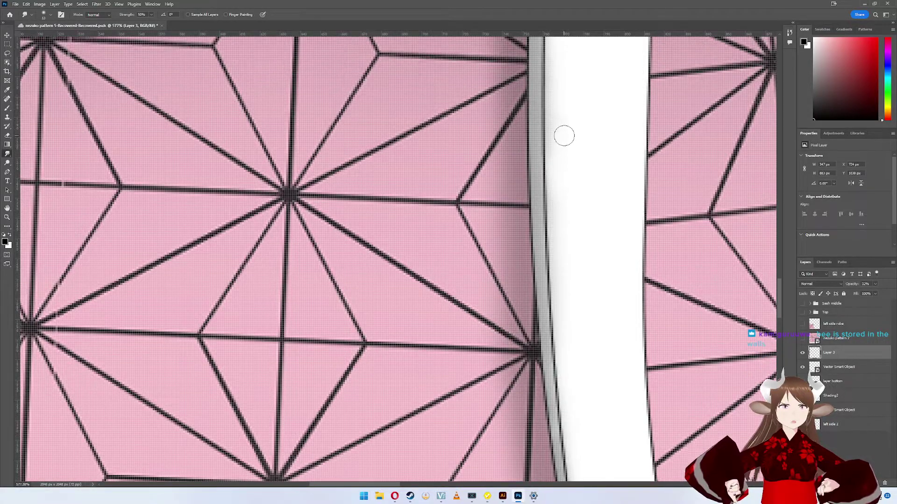
scroll(607, 131, "up", 6)
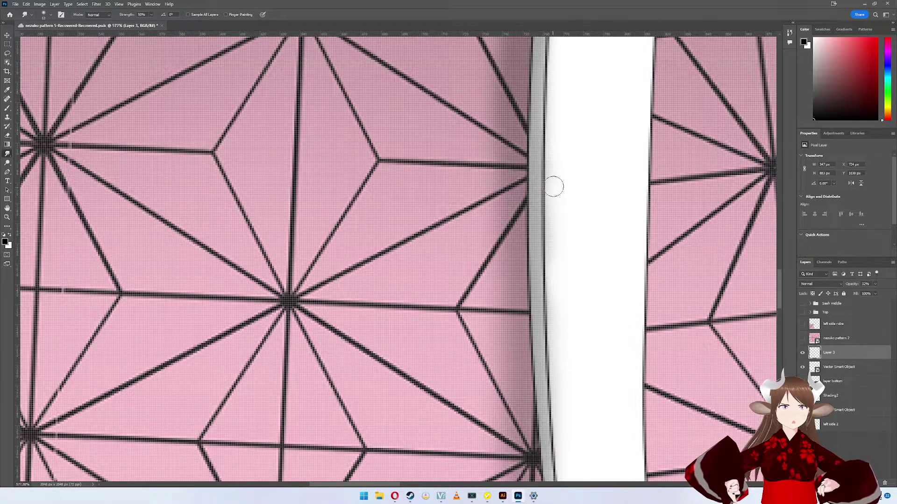
scroll(581, 122, "up", 6)
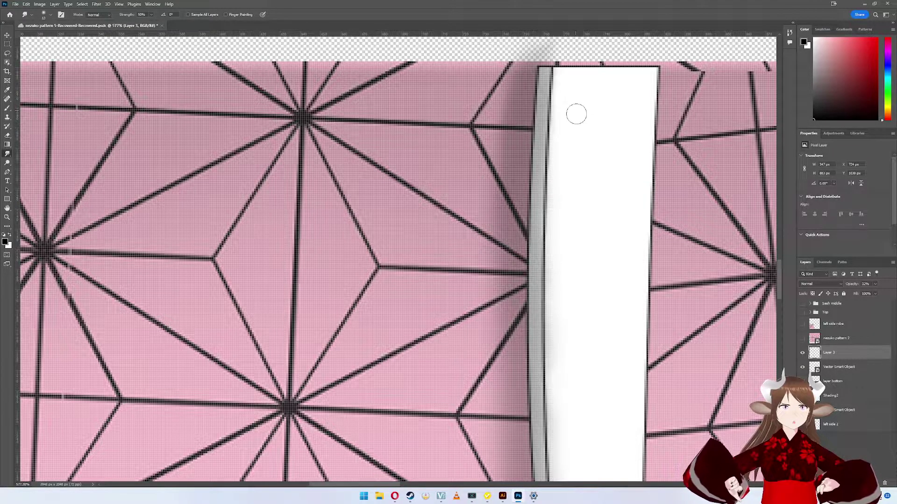
Zoom into the lower stripe and smudge its grey shadow edge softer
scroll(593, 256, "down", 6)
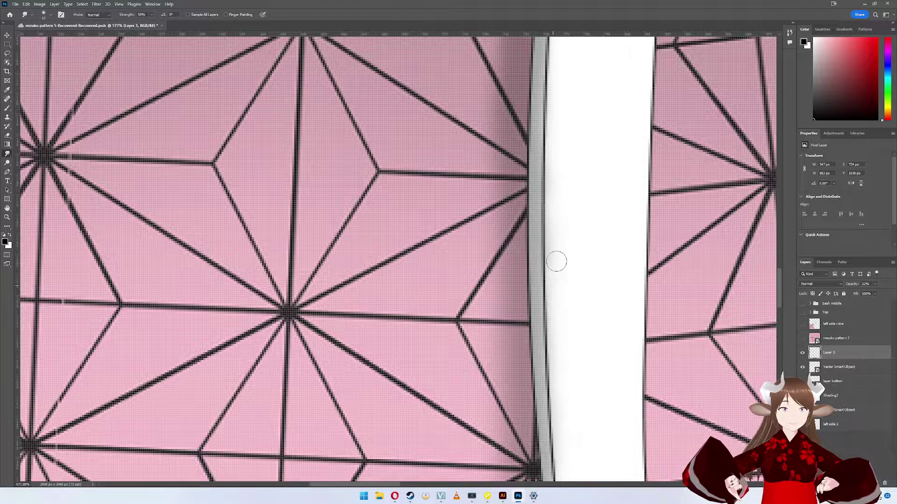
scroll(582, 383, "down", 8)
scroll(589, 369, "down", 8)
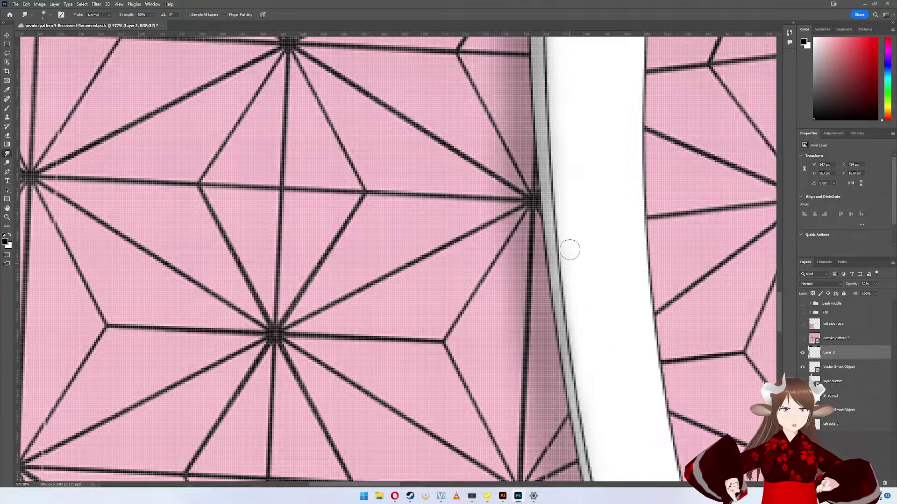
scroll(621, 366, "down", 7)
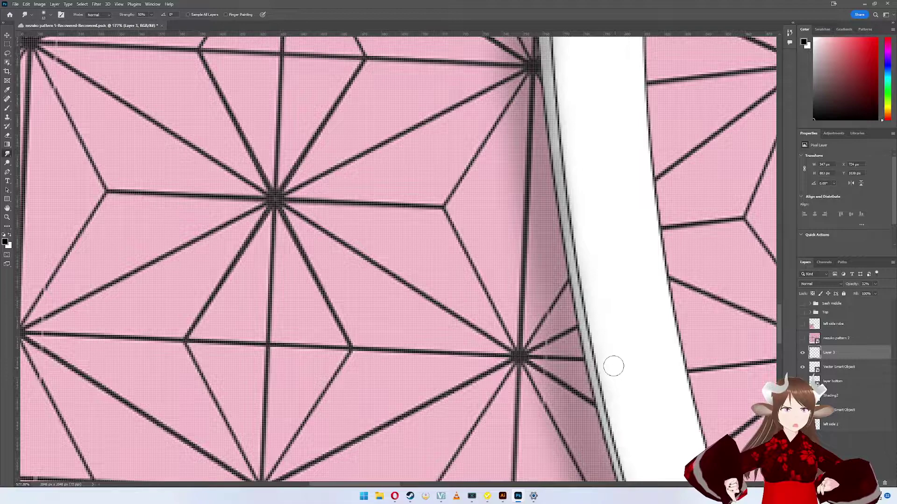
scroll(612, 355, "down", 8)
scroll(647, 385, "down", 7)
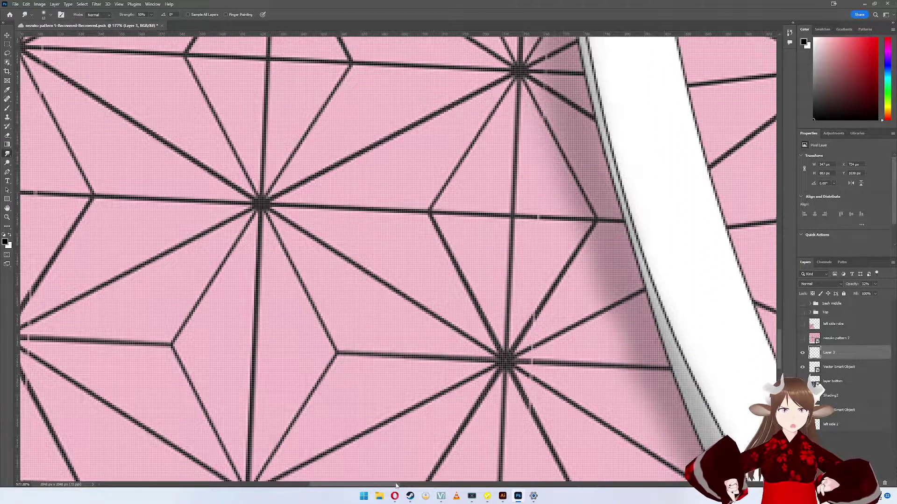
scroll(396, 486, "right", 5)
scroll(535, 391, "down", 5)
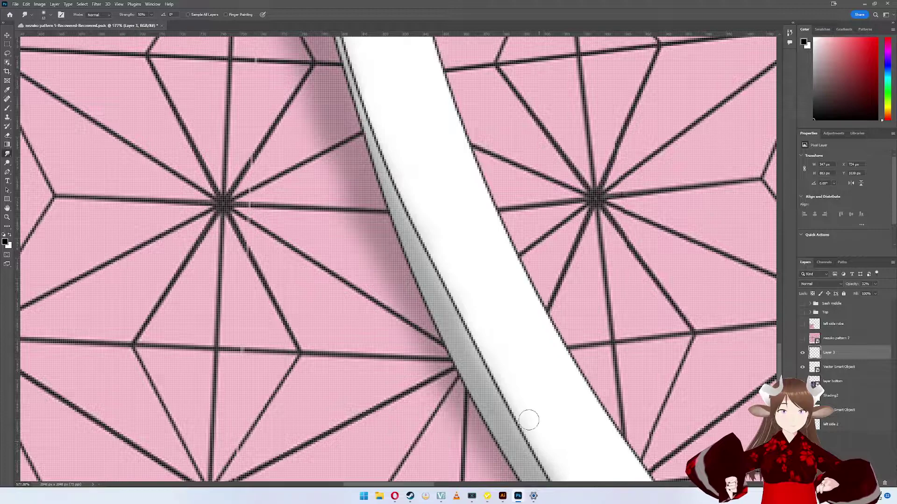
scroll(553, 390, "down", 4)
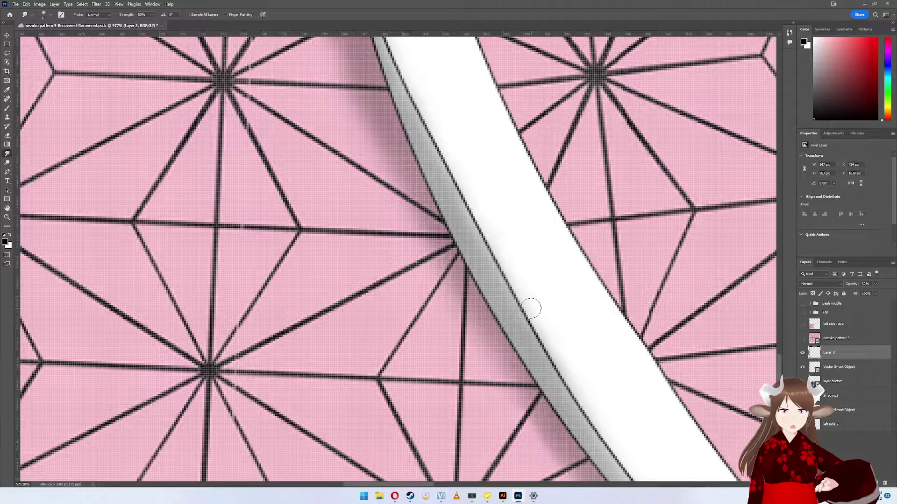
scroll(583, 363, "down", 4)
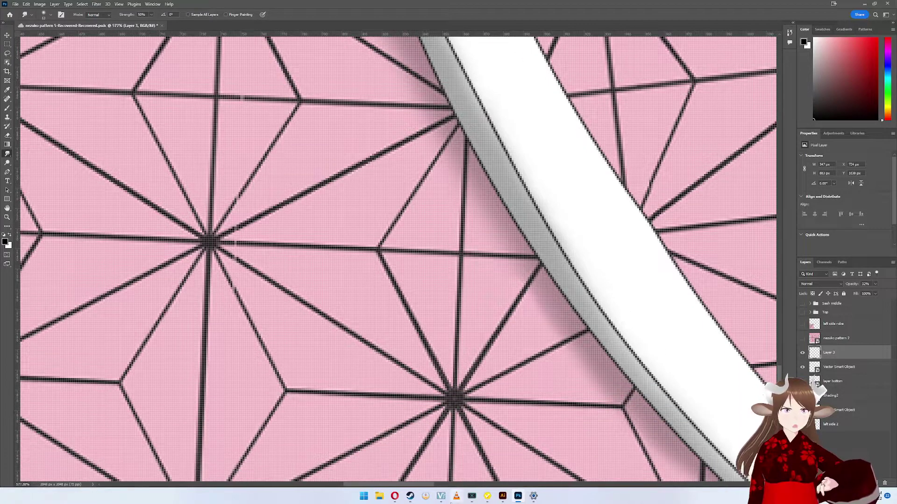
scroll(424, 484, "right", 3)
scroll(530, 408, "down", 4)
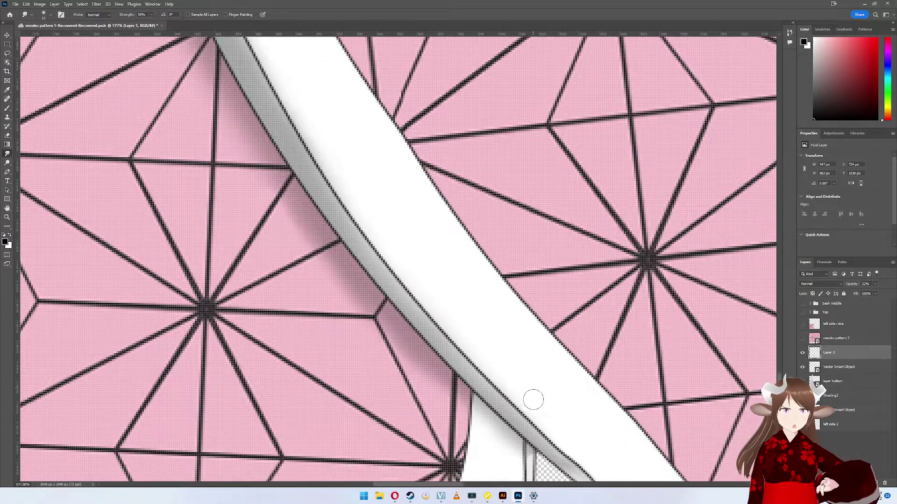
scroll(571, 443, "down", 3)
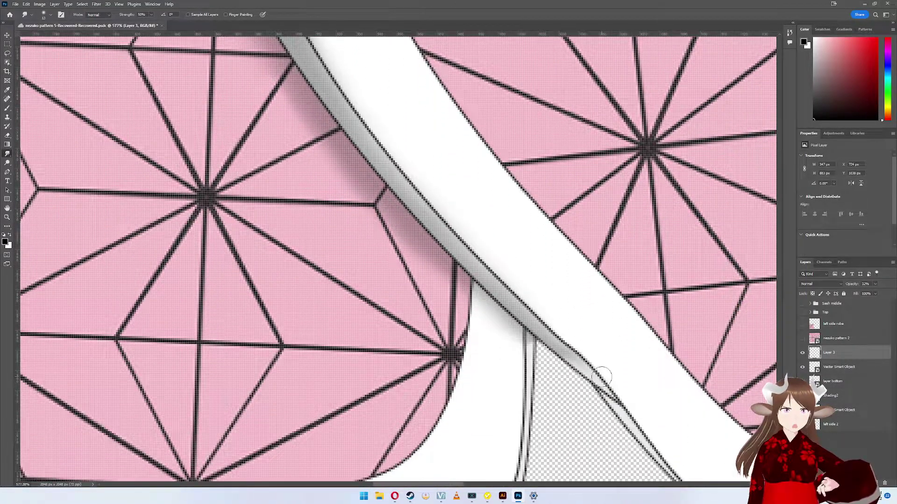
scroll(514, 352, "up", 3)
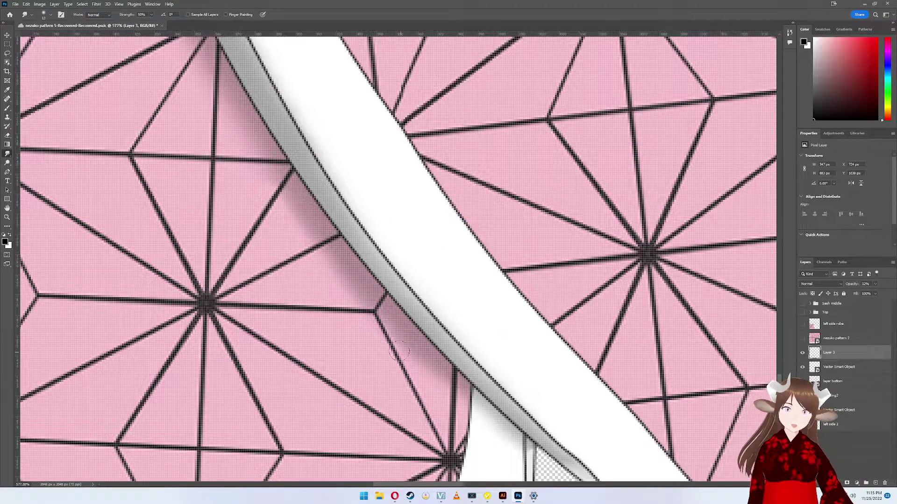
scroll(316, 326, "up", 3)
scroll(317, 327, "down", 6)
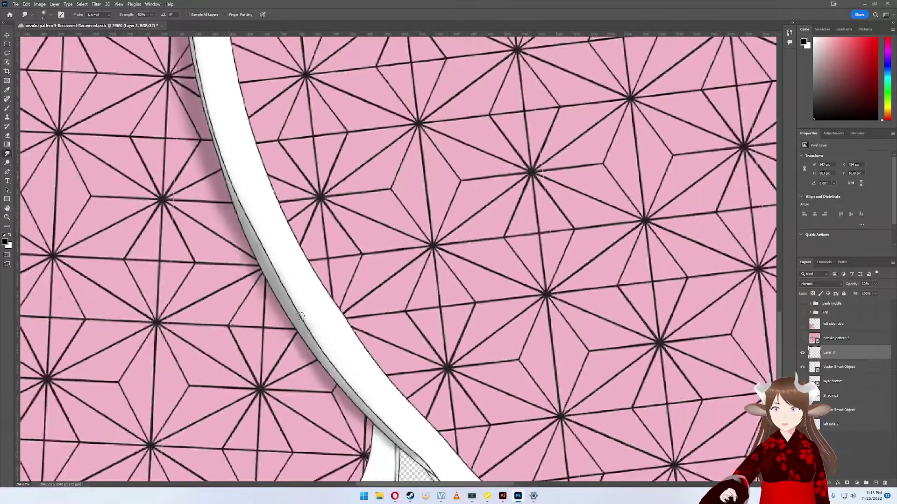
scroll(267, 287, "up", 5)
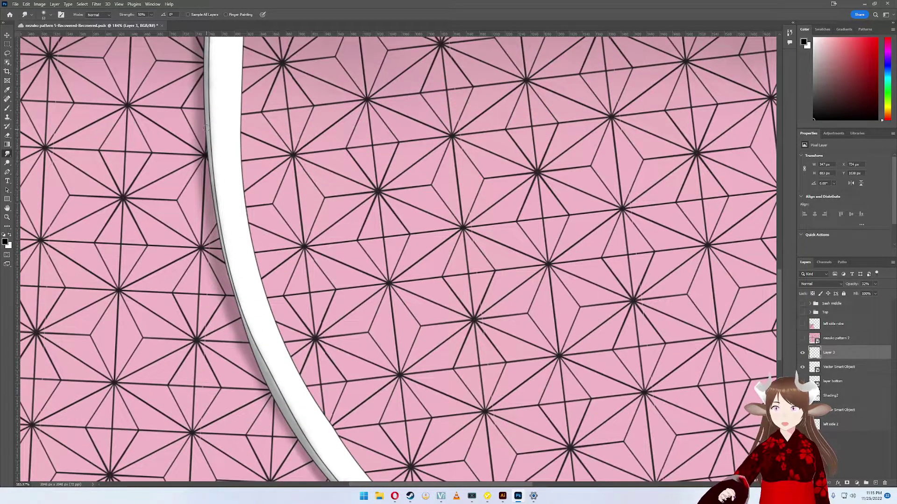
scroll(215, 85, "up", 6)
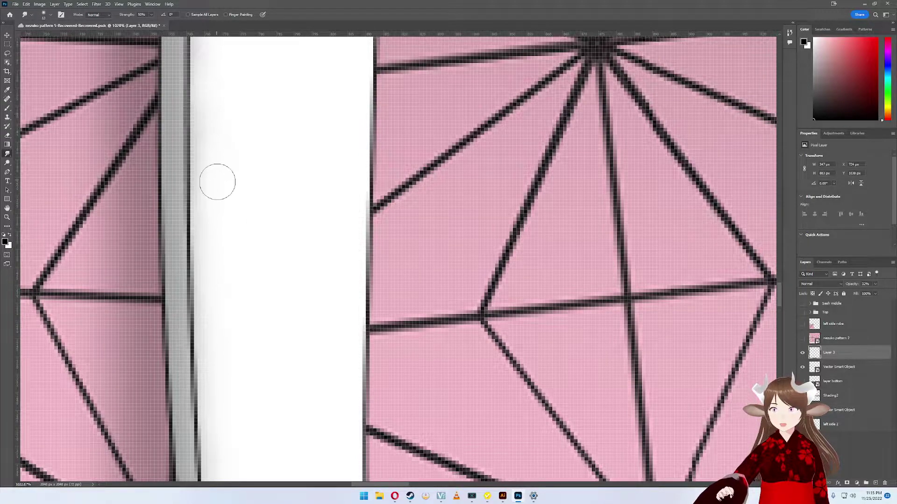
scroll(240, 134, "down", 4)
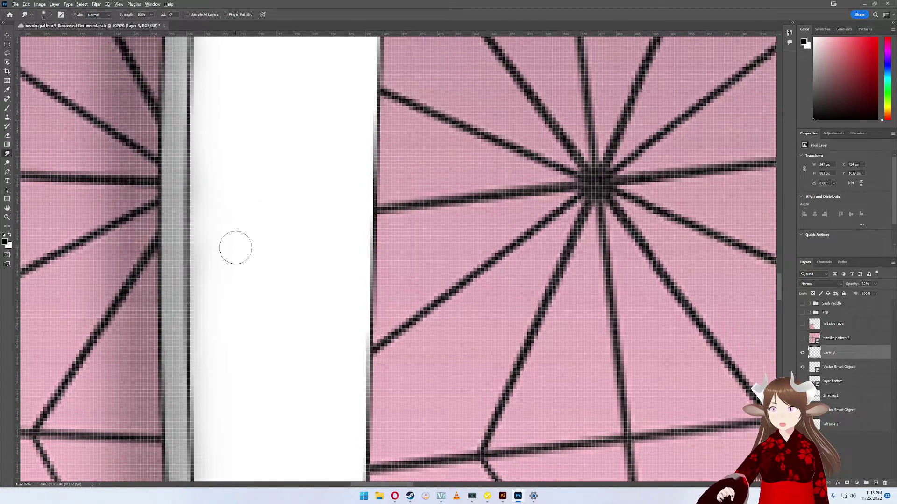
scroll(230, 136, "up", 5)
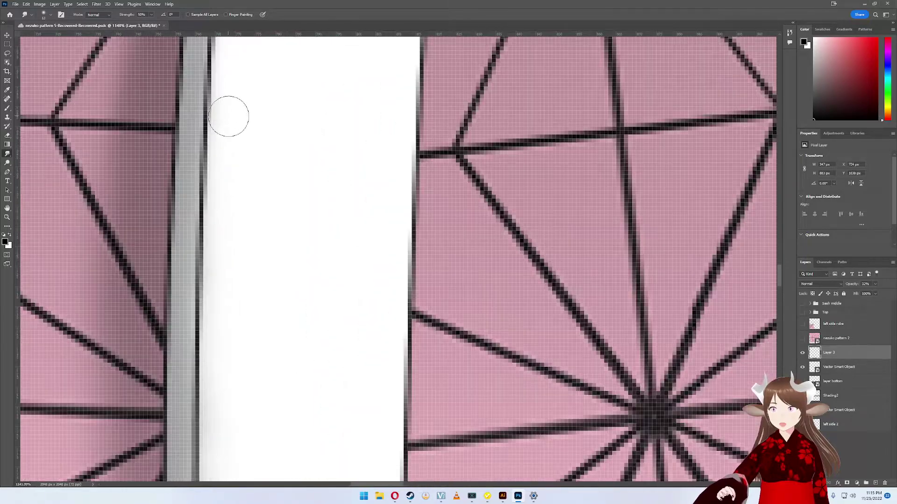
scroll(244, 100, "down", 5)
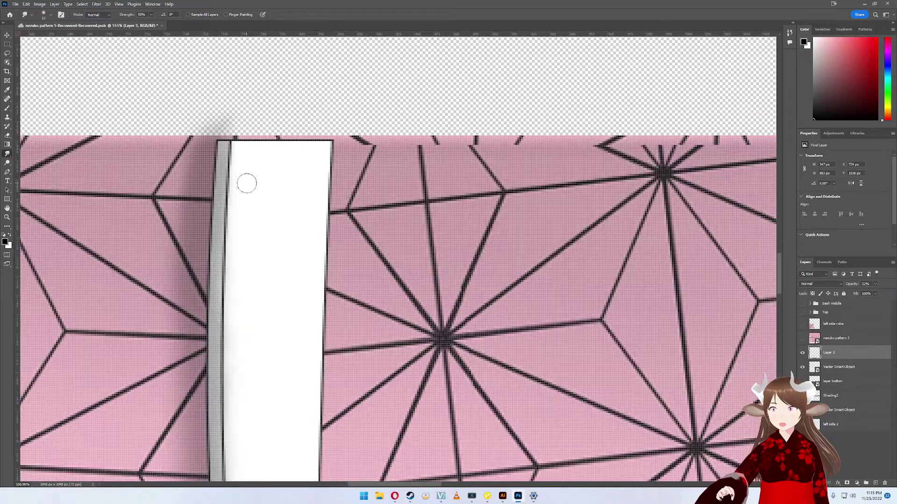
scroll(254, 167, "up", 5)
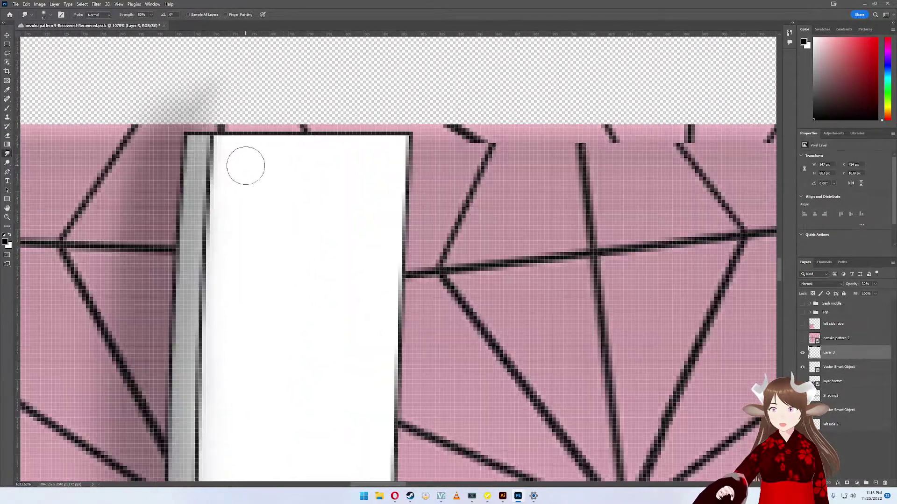
scroll(275, 300, "down", 6)
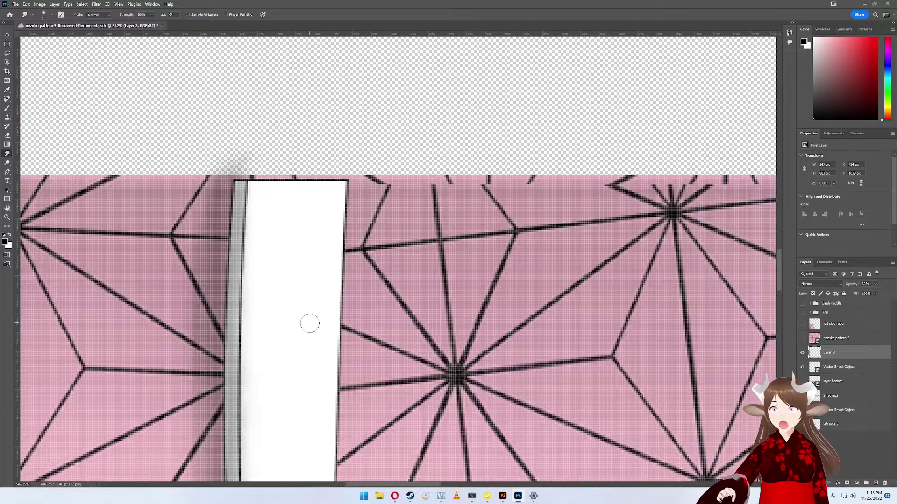
scroll(333, 370, "down", 3)
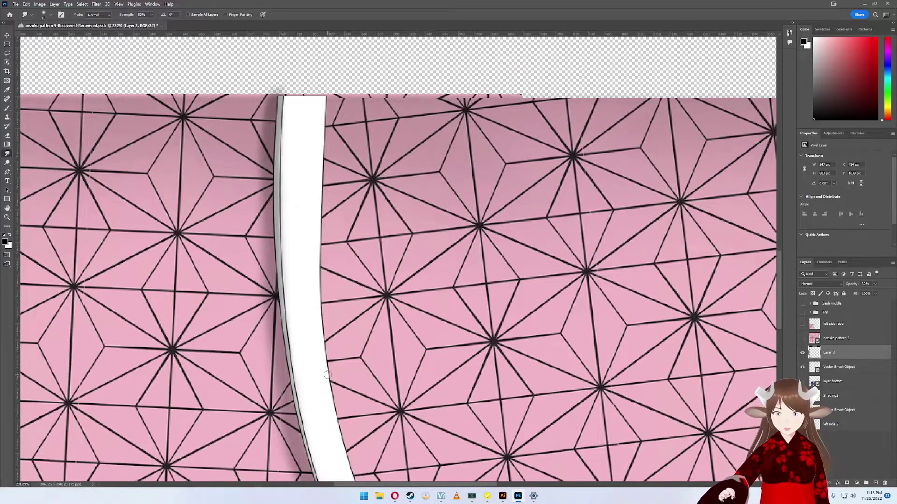
scroll(299, 349, "up", 4)
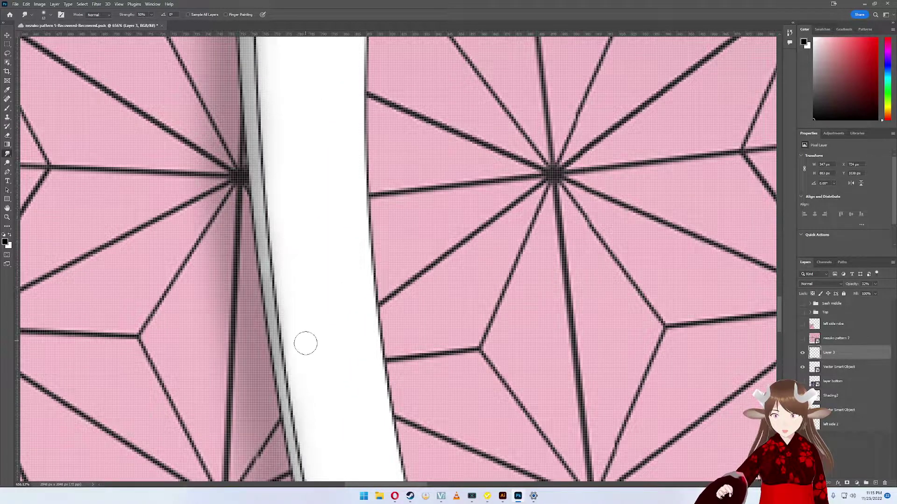
scroll(333, 320, "down", 5)
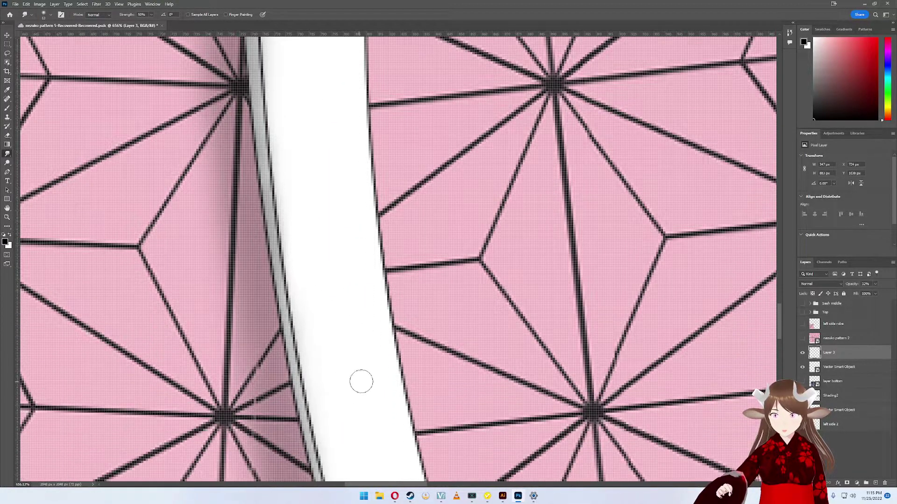
scroll(381, 386, "down", 5)
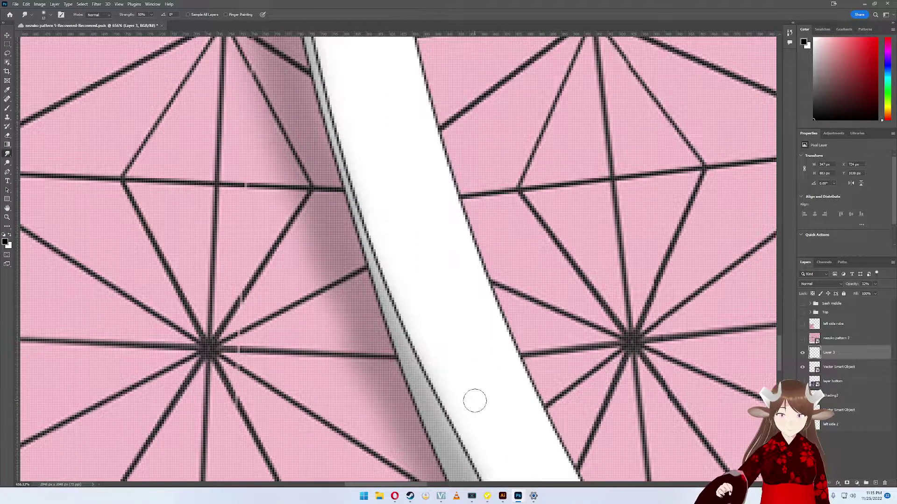
scroll(540, 430, "down", 3)
scroll(545, 421, "down", 2)
scroll(544, 420, "down", 5)
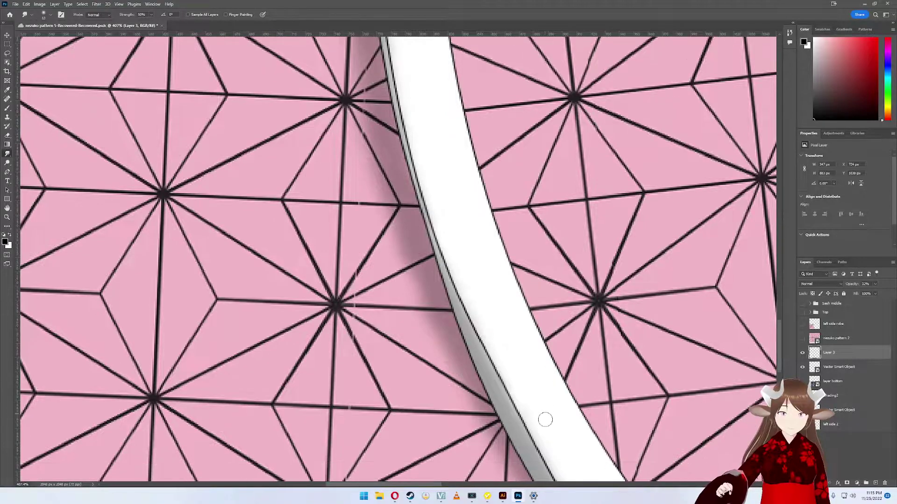
scroll(545, 419, "down", 2)
scroll(552, 418, "down", 3)
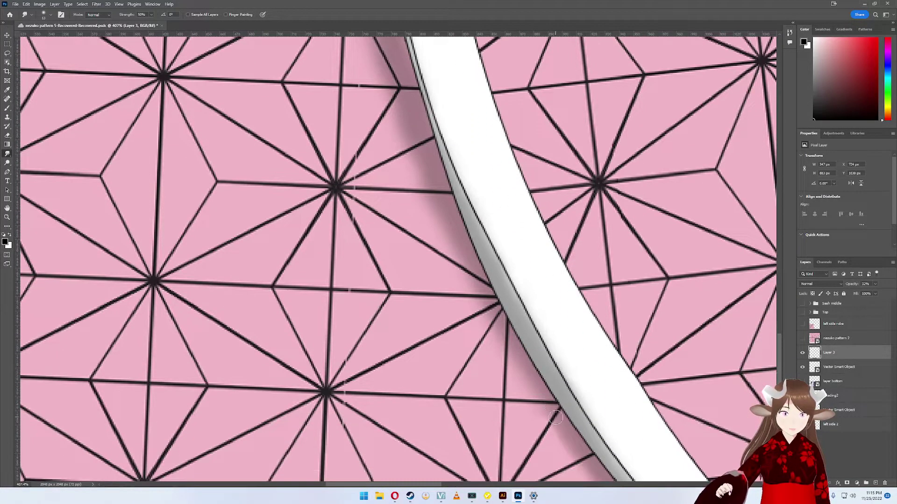
scroll(555, 417, "down", 2)
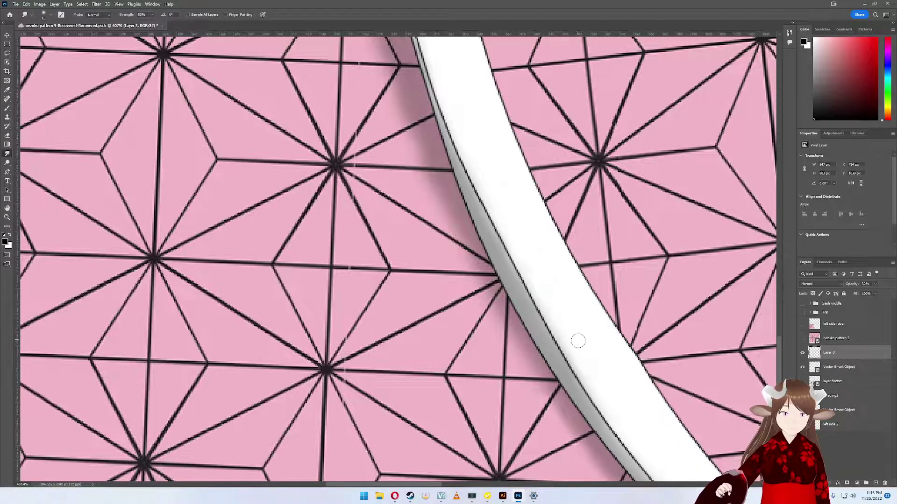
scroll(649, 387, "down", 3)
scroll(692, 402, "down", 5)
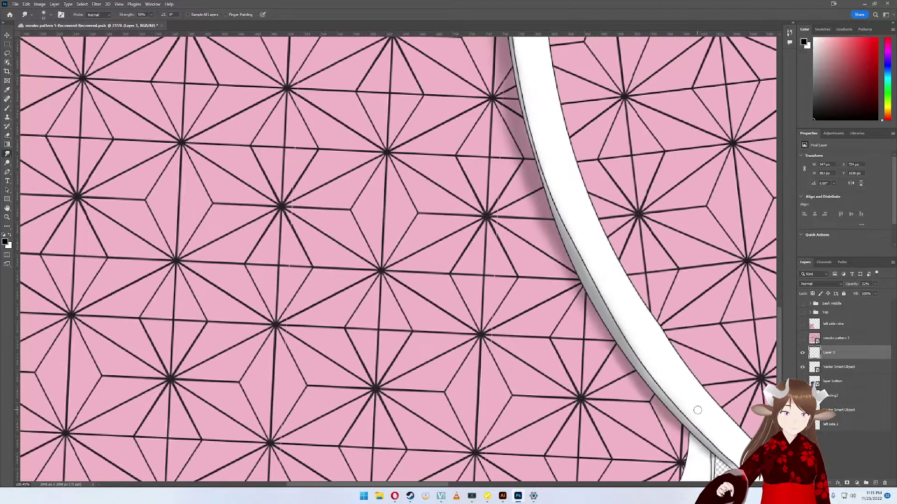
scroll(738, 438, "down", 1)
scroll(746, 436, "up", 8)
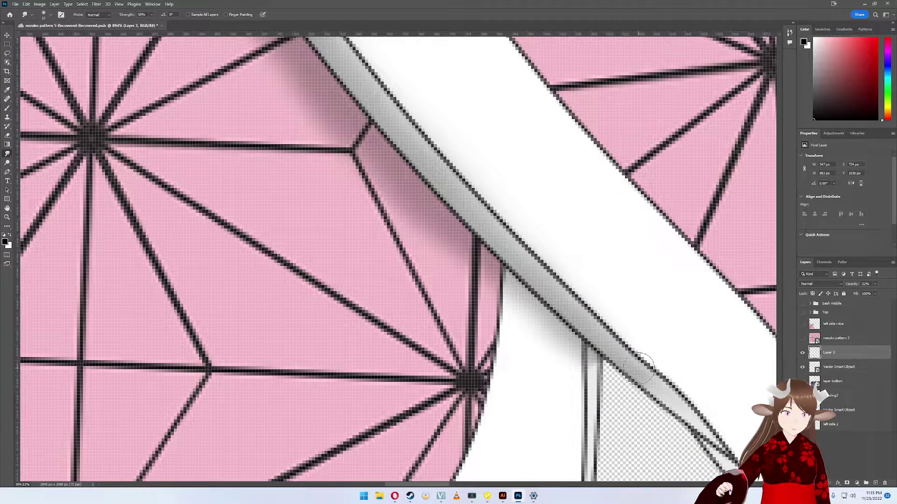
left_click_drag(619, 355, 709, 435)
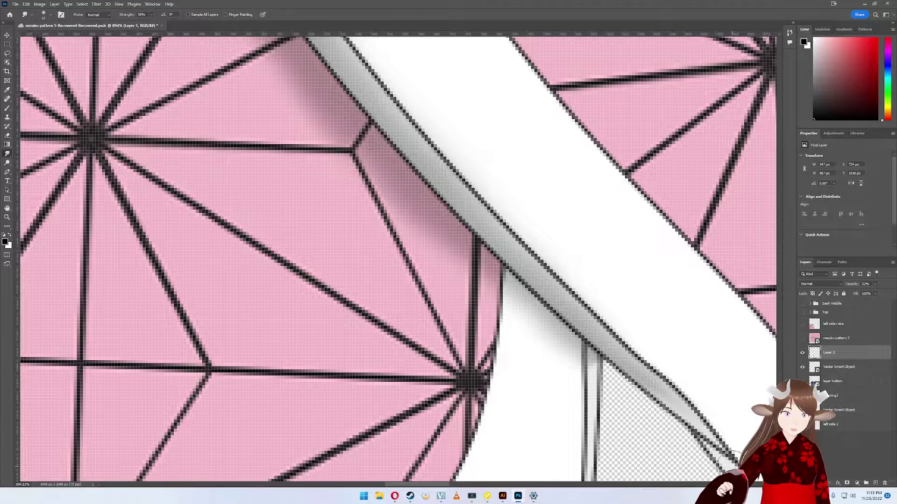
scroll(710, 404, "down", 3)
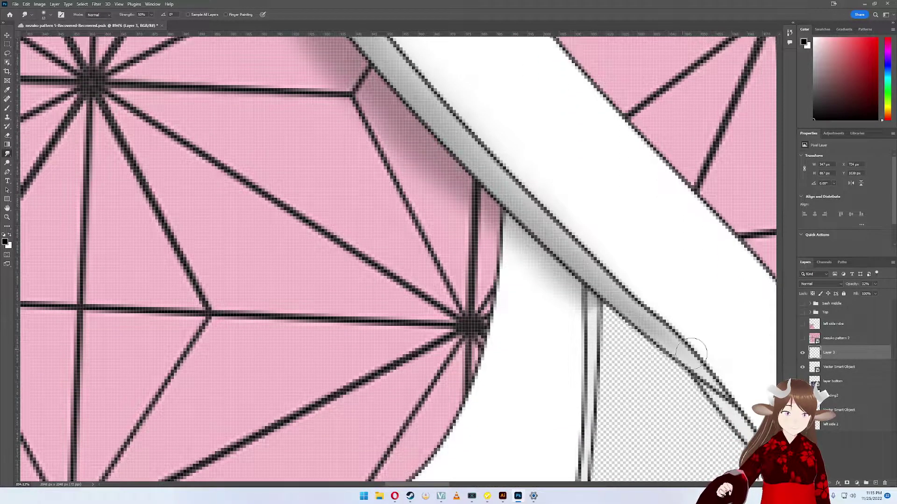
Smooth more of the grey edge and lighten the shadow where the two trims meet
left_click_drag(691, 353, 736, 396)
scroll(748, 421, "down", 2)
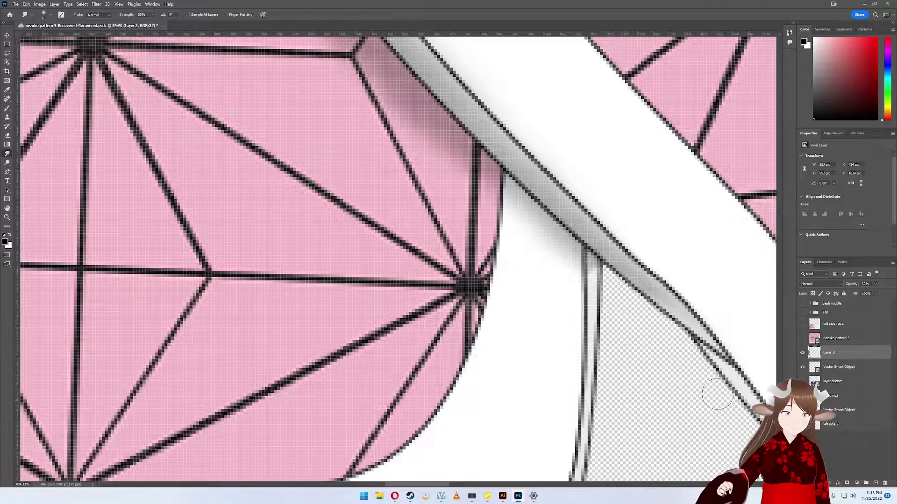
mouse_move(581, 286)
left_mouse_down()
mouse_move(604, 317)
mouse_move(543, 235)
mouse_move(485, 216)
left_mouse_up()
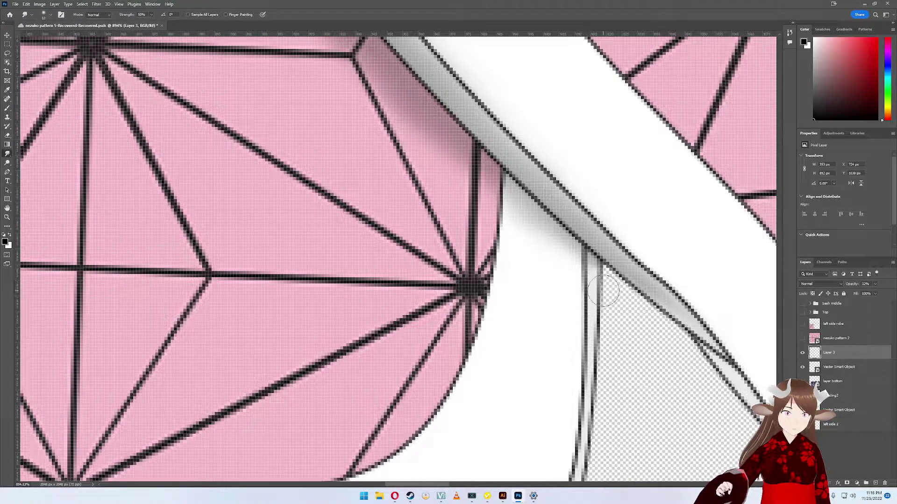
scroll(602, 290, "down", 10)
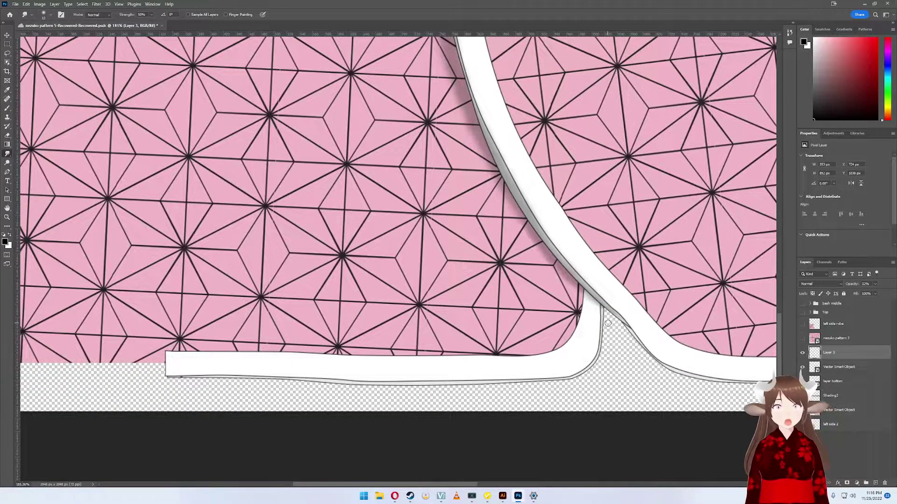
scroll(608, 324, "down", 5)
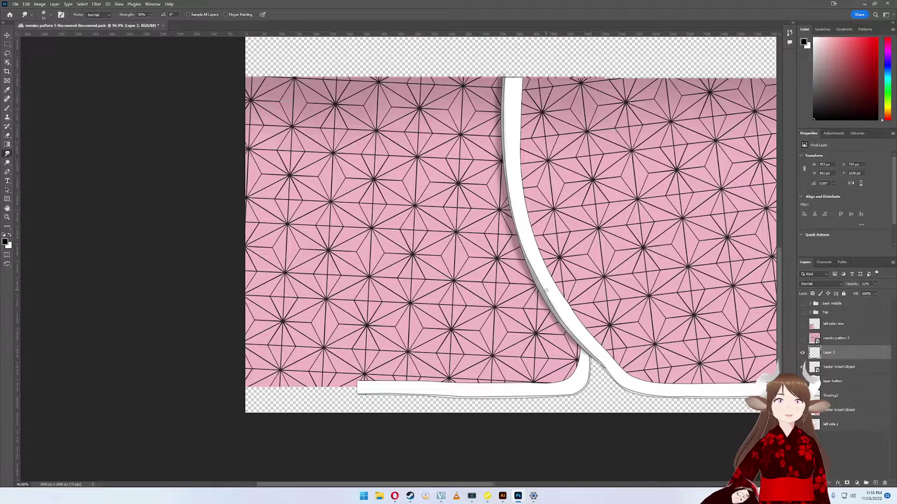
scroll(527, 267, "up", 5)
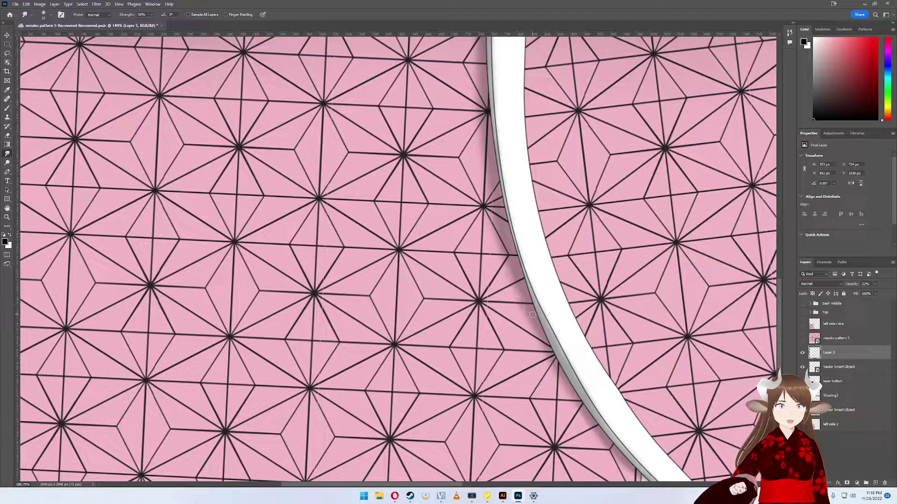
left_click(49, 19)
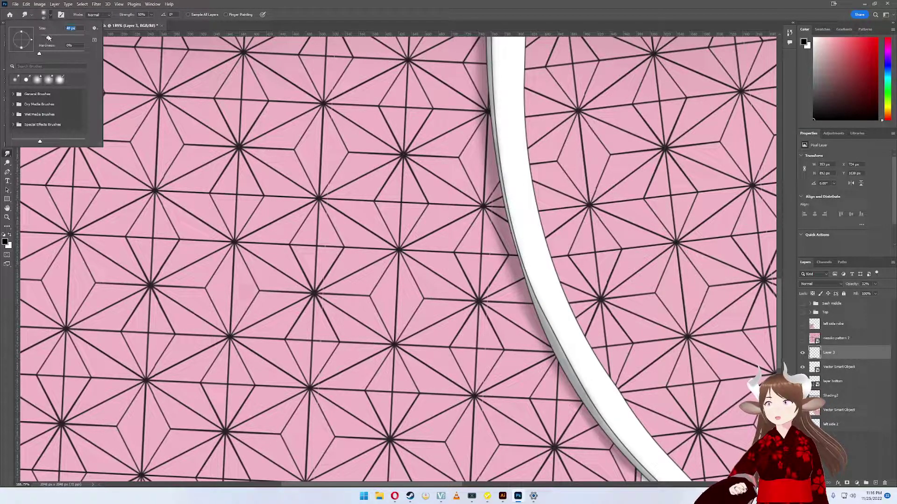
left_click(375, 172)
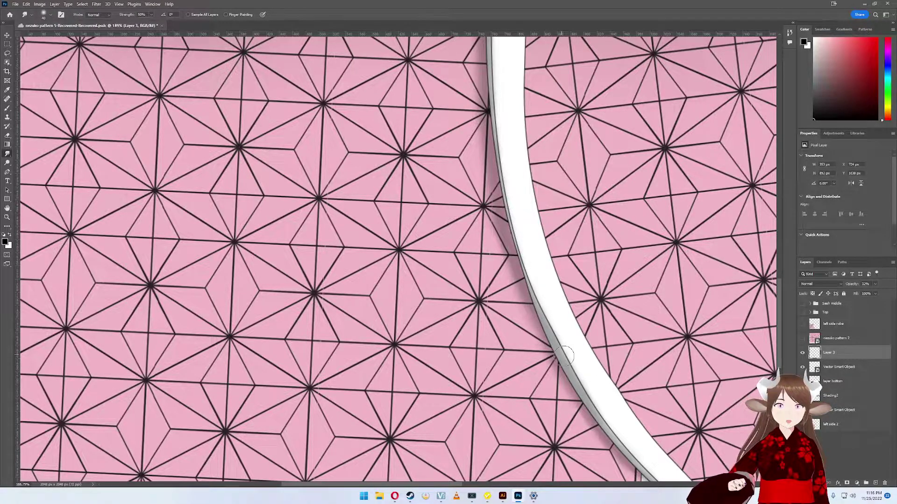
scroll(589, 387, "down", 3)
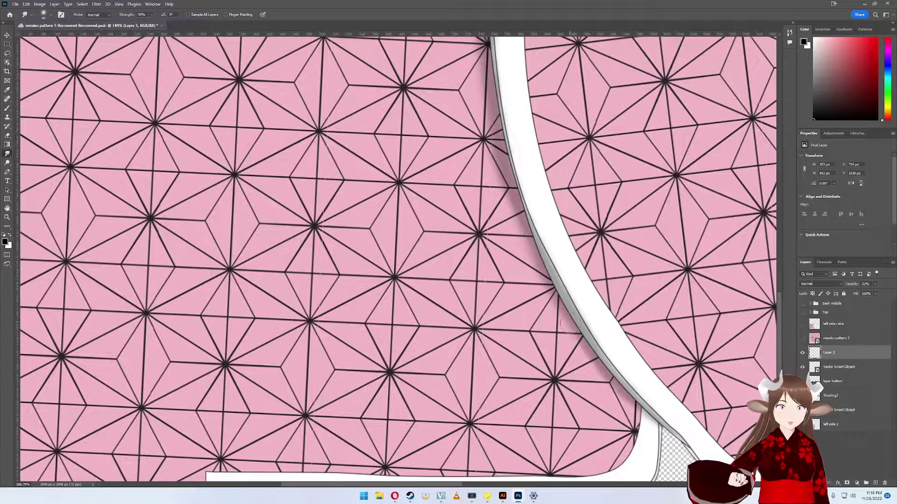
scroll(490, 198, "up", 3)
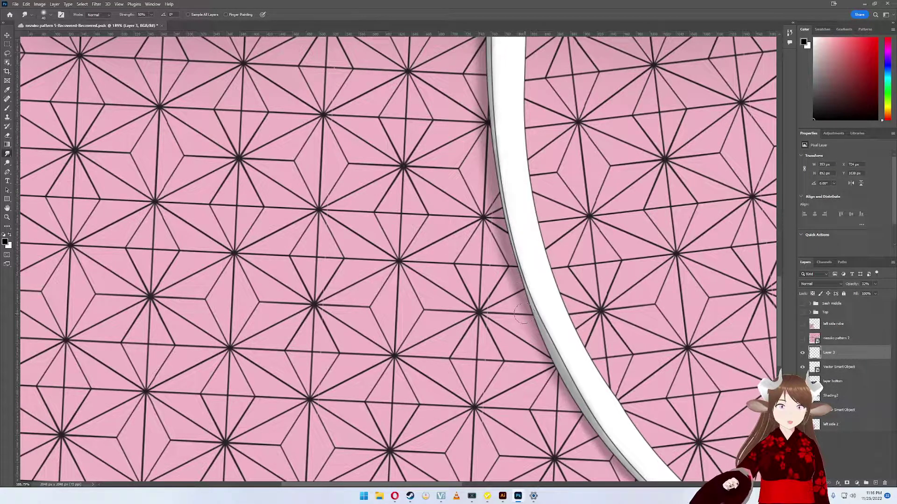
scroll(523, 316, "down", 5)
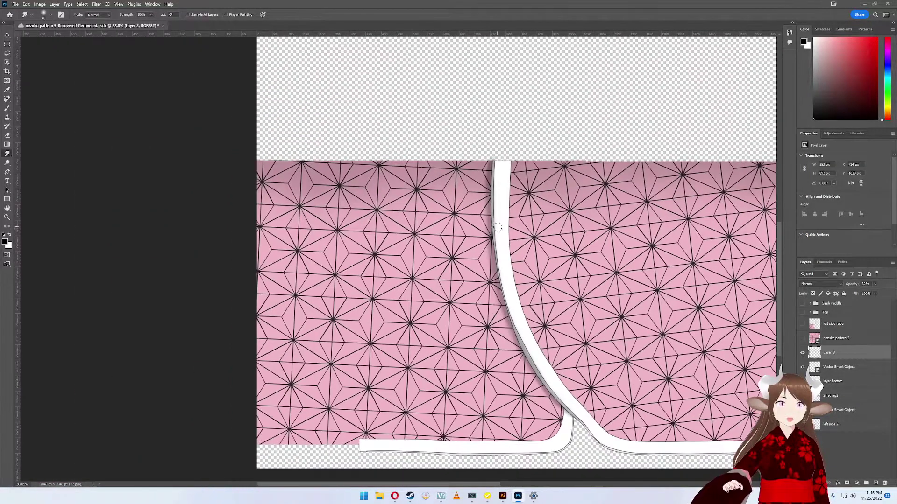
scroll(497, 227, "down", 2)
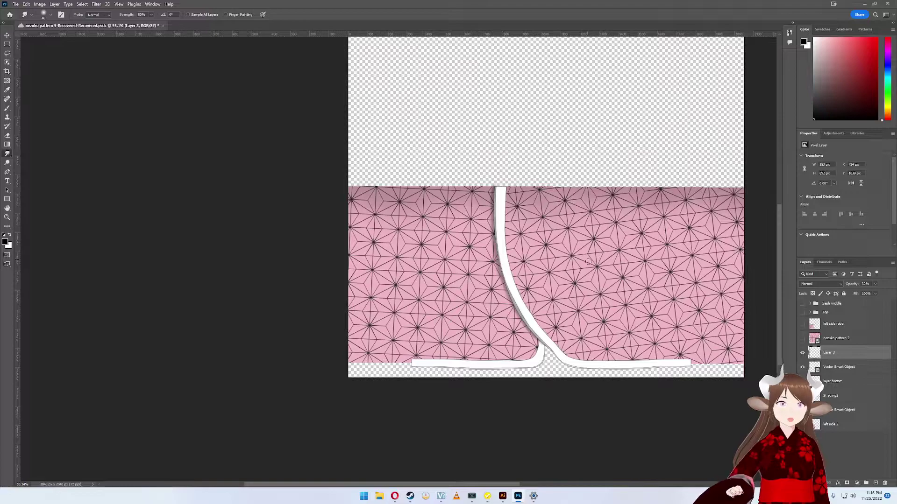
Quick-export the texture as a PNG, overwriting nezuko pattern 12
left_click(14, 3)
mouse_move(70, 126)
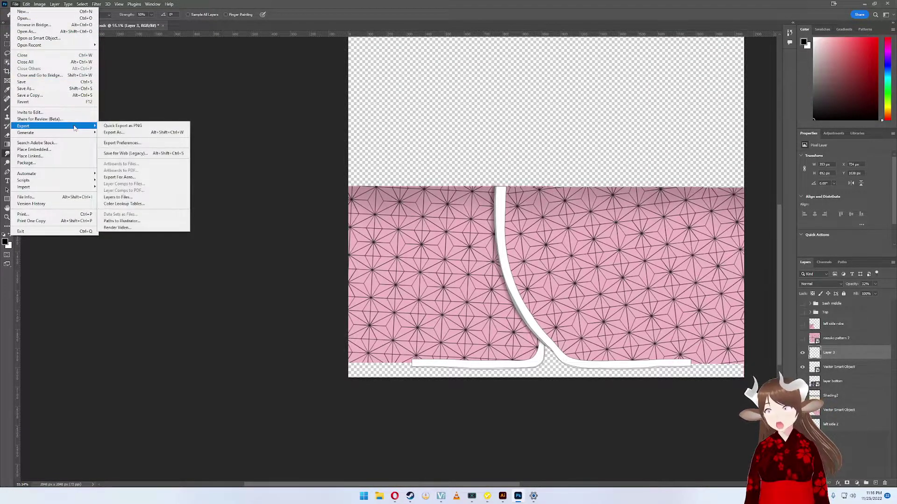
left_click(124, 127)
double_click(331, 107)
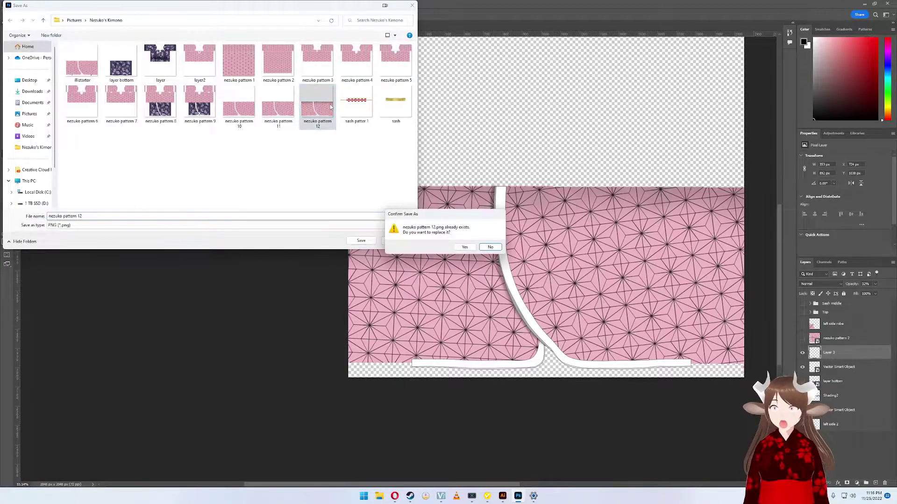
left_click(466, 247)
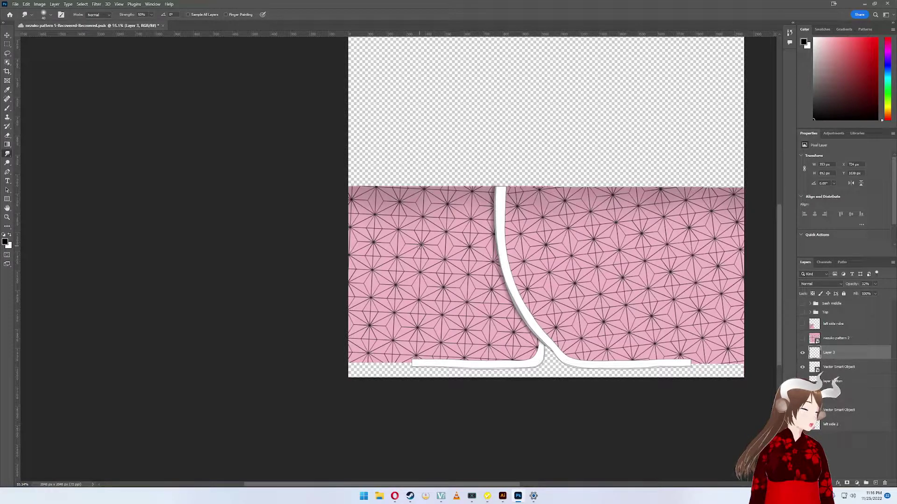
Import nezuko pattern 12 into the VRoid coat's texture layer, inspect it, and return to Photoshop
left_click(488, 497)
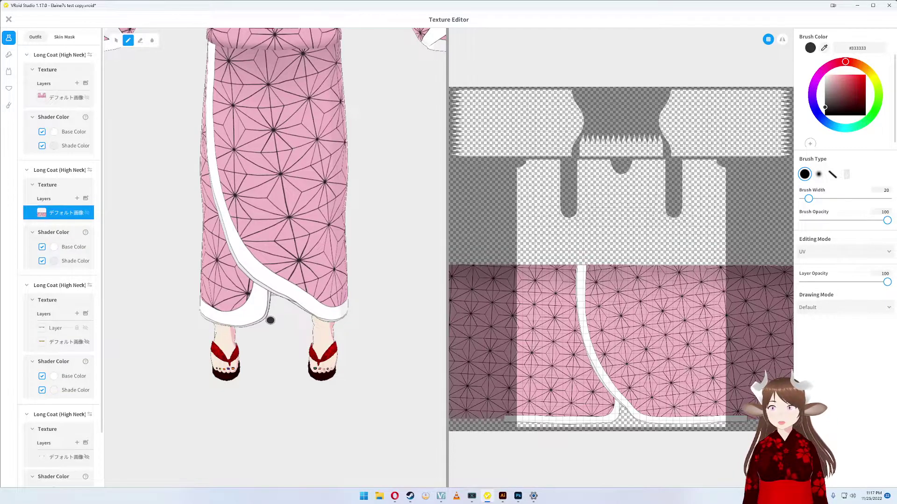
left_click_drag(271, 320, 134, 233)
right_click(59, 218)
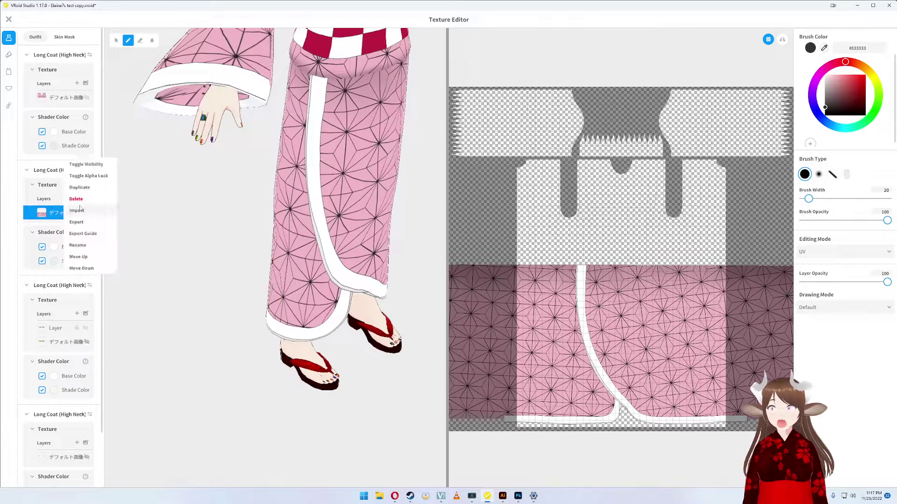
left_click(112, 208)
left_click(309, 108)
double_click(309, 108)
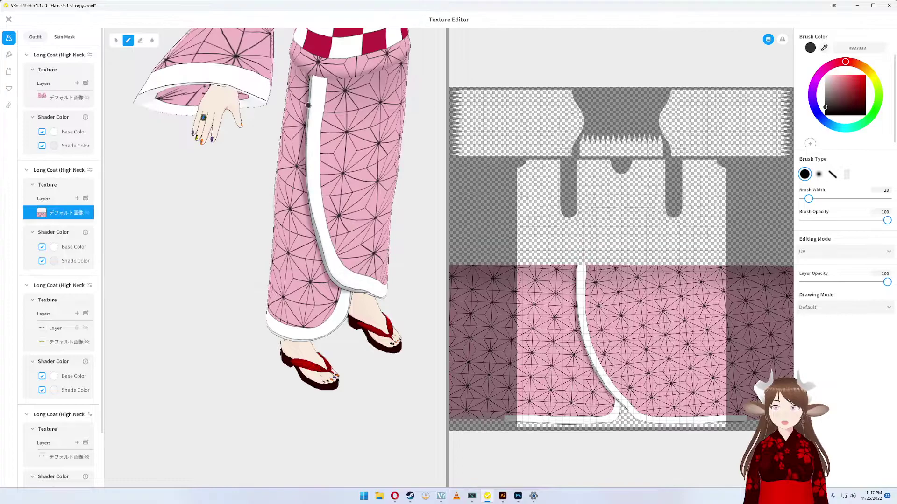
left_click_drag(136, 34, 439, 28)
scroll(359, 294, "down", 5)
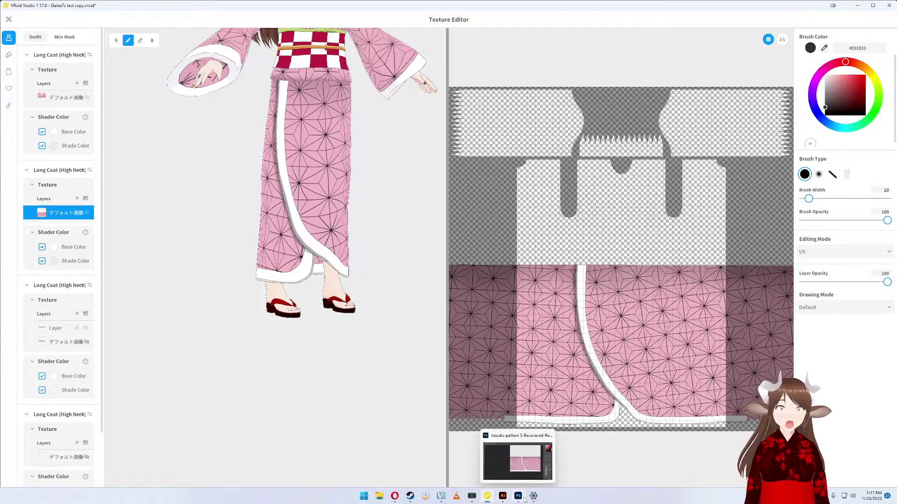
left_click(503, 498)
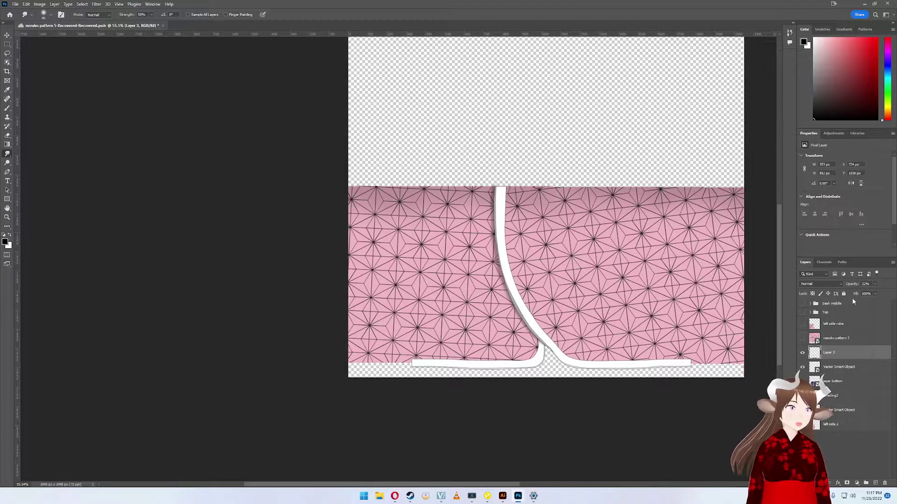
Drag Layer 3's opacity slider from 32% down to about 20%
left_click(873, 286)
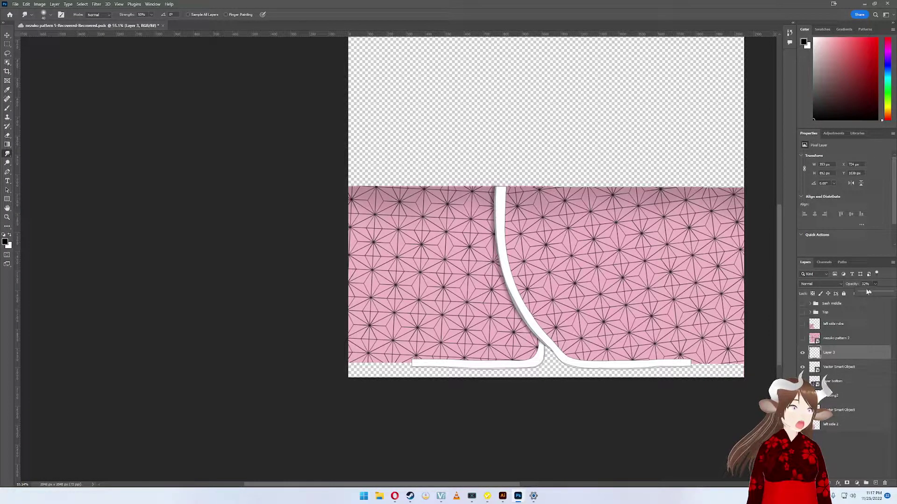
left_click_drag(868, 292, 865, 294)
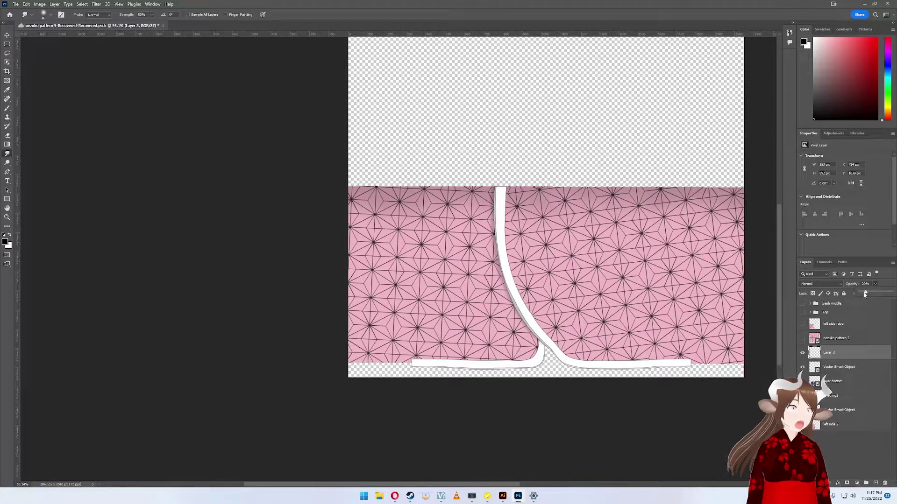
left_click_drag(863, 297, 863, 293)
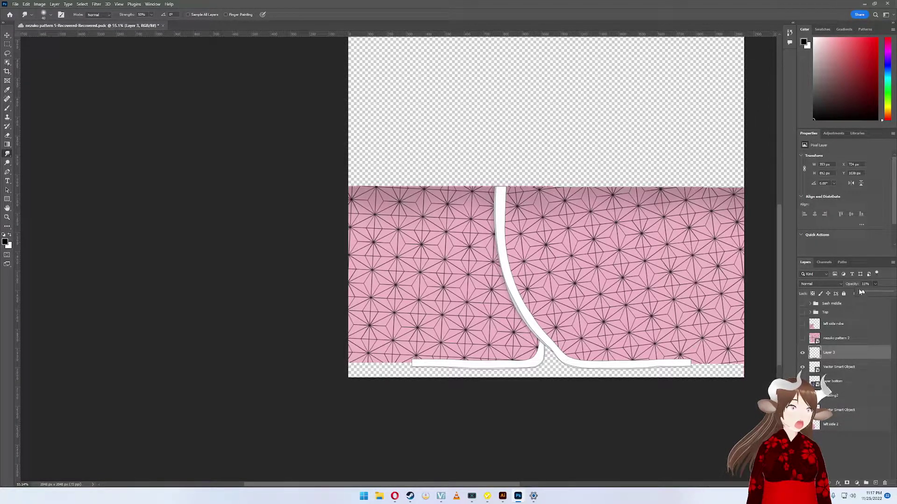
left_click(831, 397)
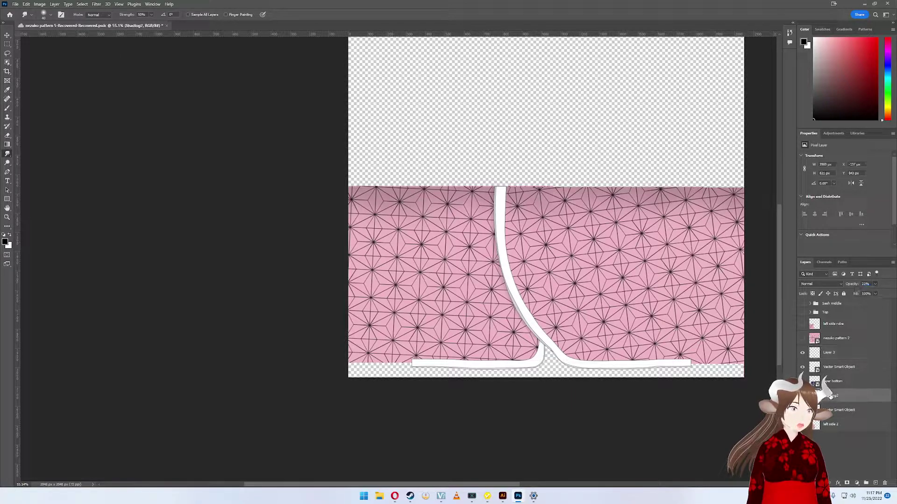
left_click(830, 354)
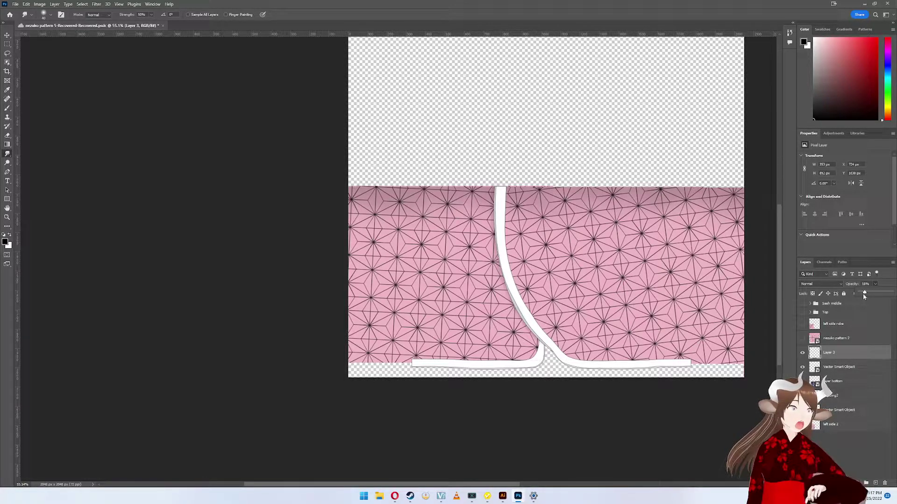
left_click_drag(863, 295, 864, 296)
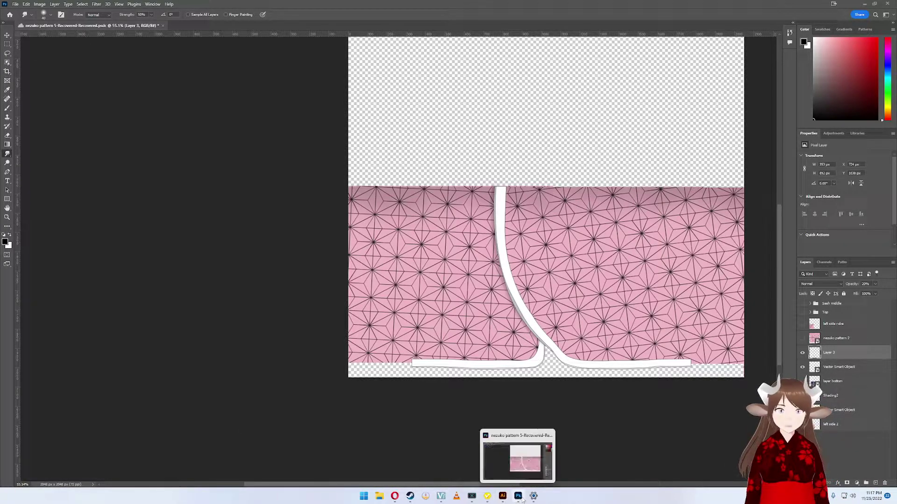
Save the Photoshop document and close the Share for Review panel
left_click(15, 3)
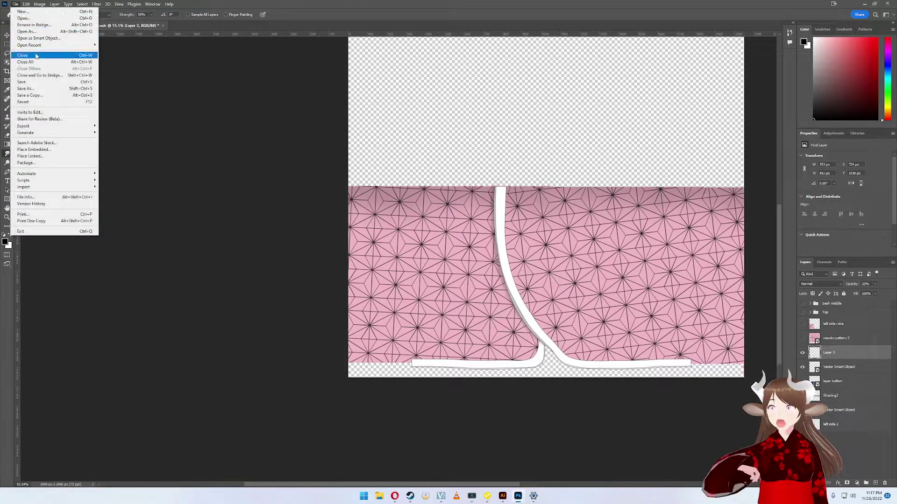
left_click(33, 82)
left_click(15, 4)
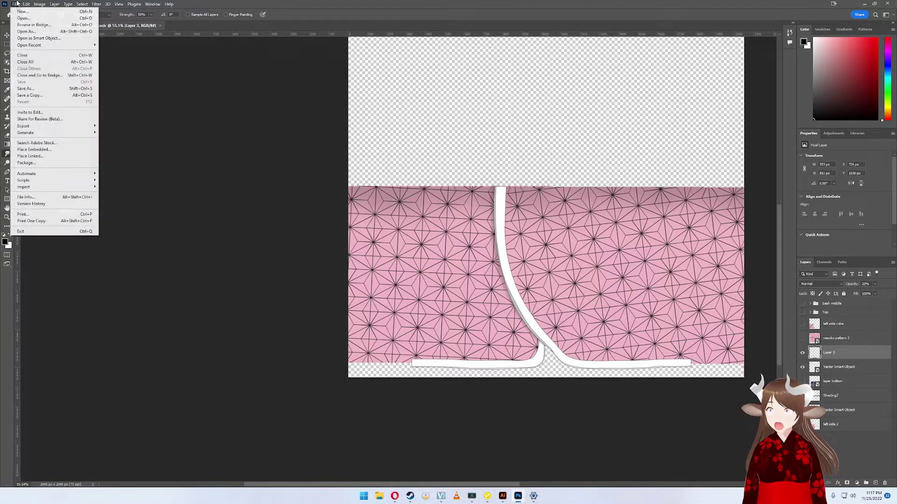
left_click(33, 119)
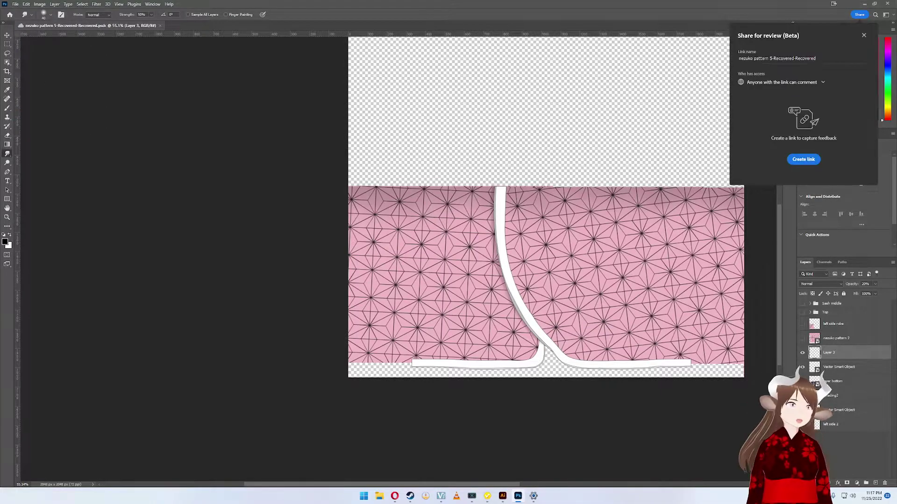
left_click(864, 36)
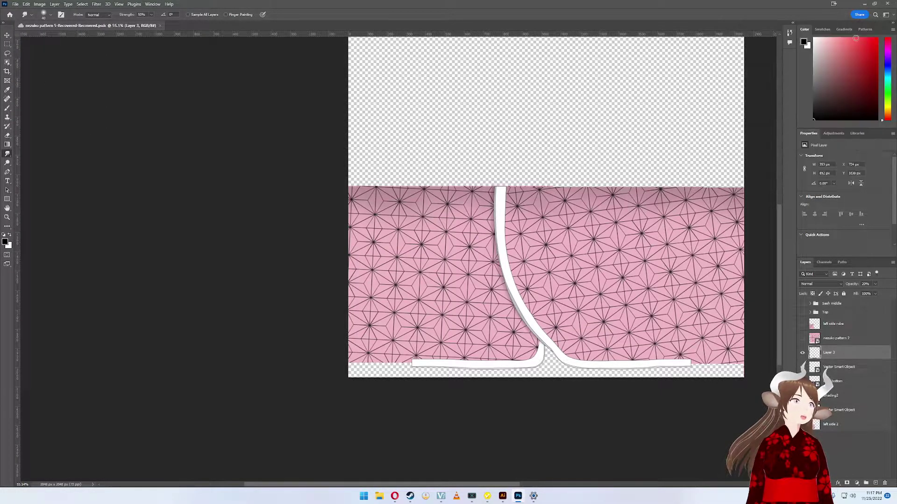
Quick-export the texture as a PNG, replacing nezuko pattern 12
left_click(16, 4)
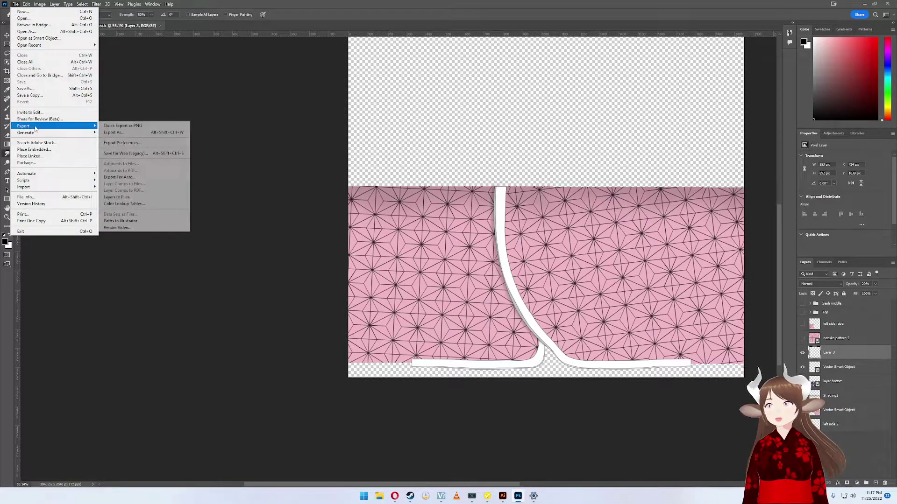
mouse_move(91, 126)
left_click(173, 124)
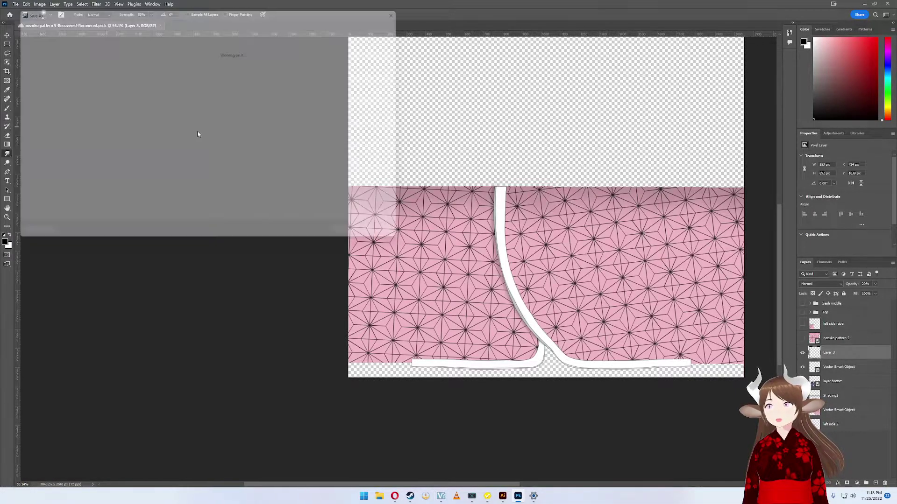
double_click(317, 108)
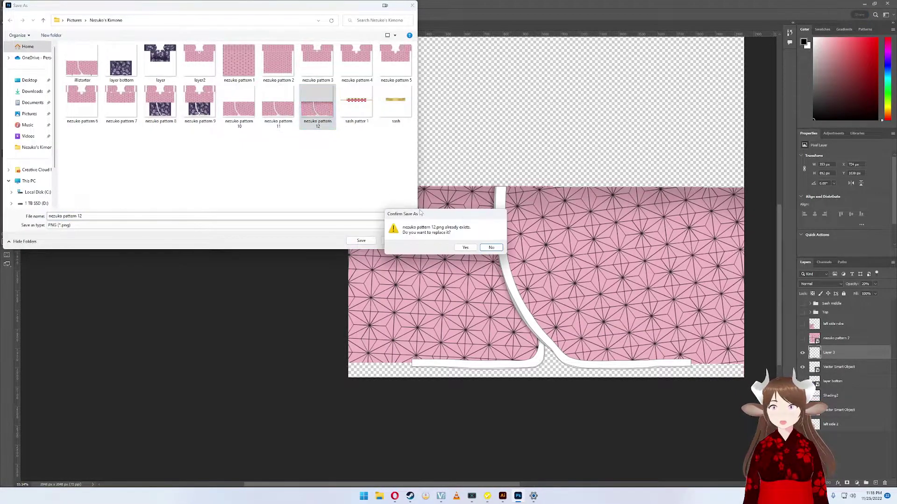
left_click(464, 247)
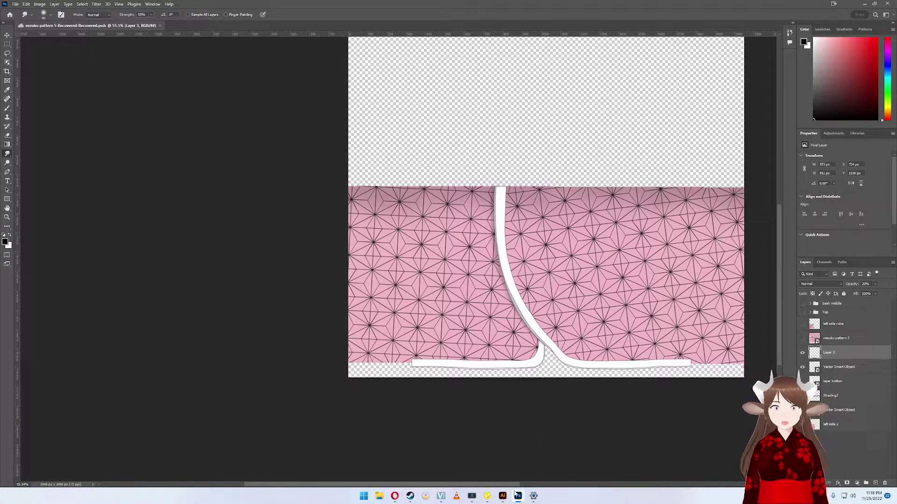
Reimport the exported kimono PNG into the coat's texture layer, inspect the hem, then return to Photoshop
left_click(487, 496)
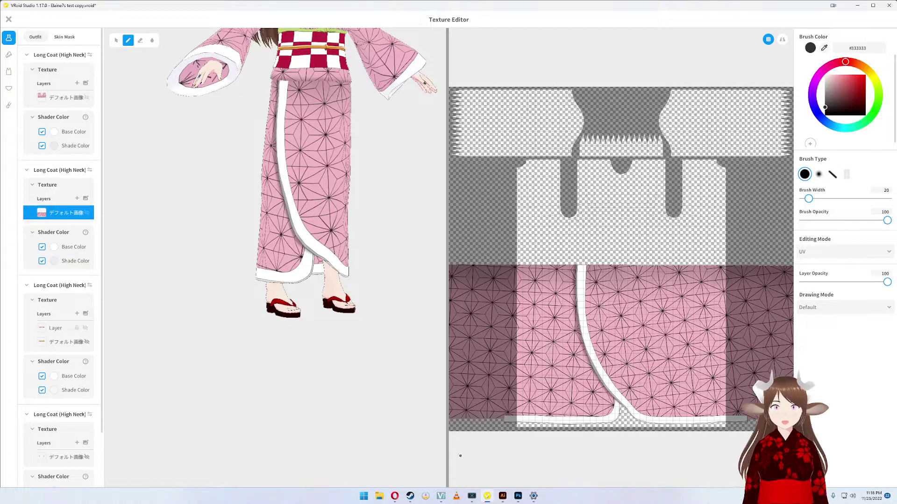
right_click(58, 220)
left_click(75, 212)
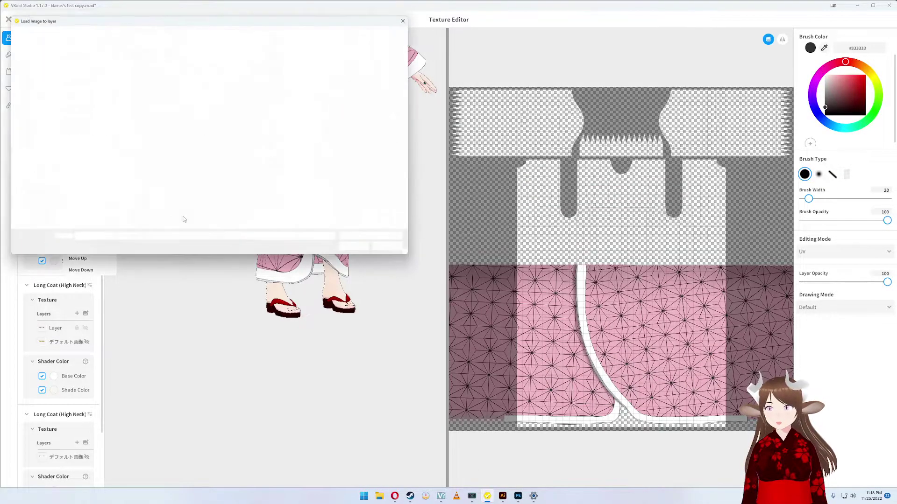
double_click(321, 137)
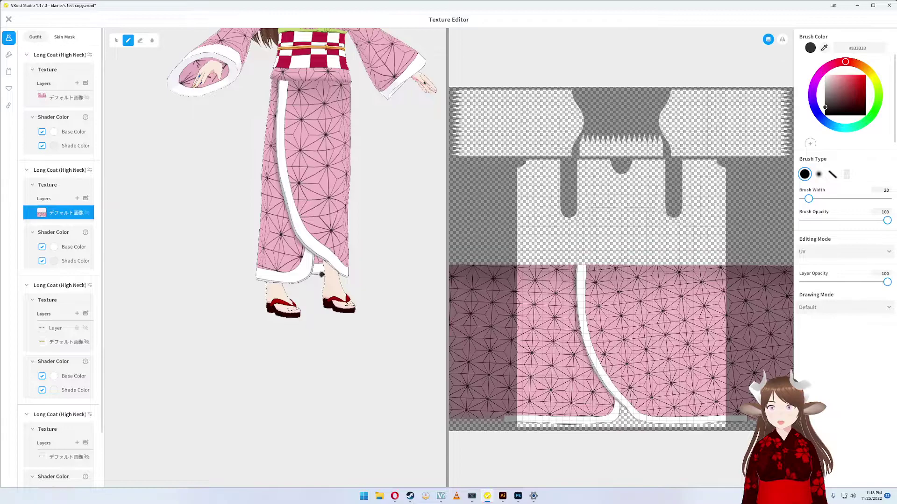
mouse_move(322, 275)
left_mouse_down()
mouse_move(351, 269)
mouse_move(331, 283)
mouse_move(317, 264)
left_mouse_up()
scroll(312, 257, "up", 2)
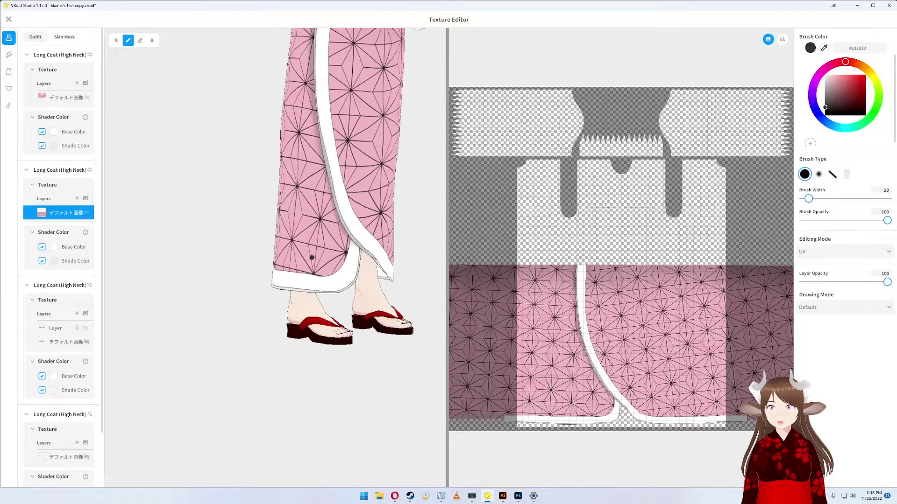
scroll(321, 235, "down", 1)
scroll(338, 211, "down", 1)
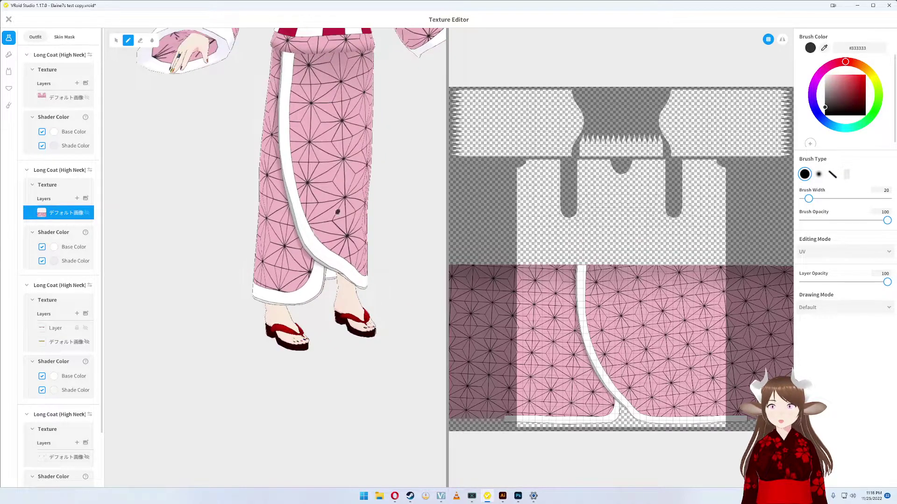
left_click(517, 498)
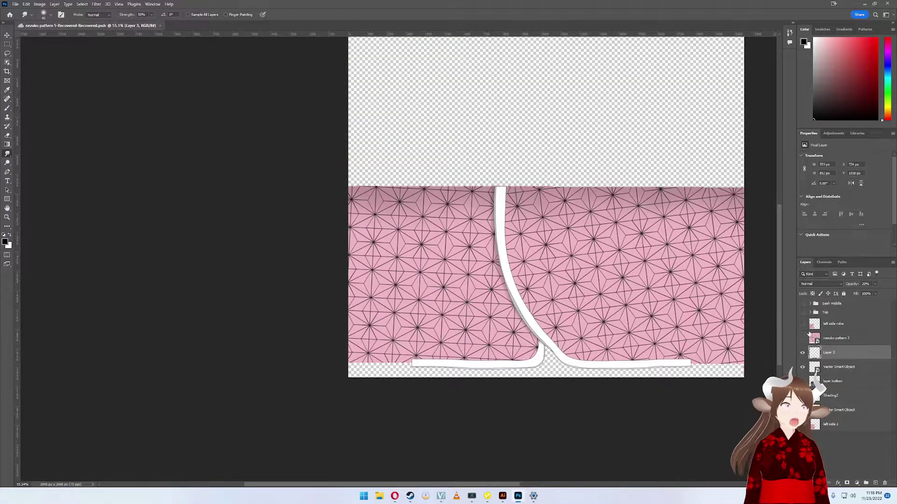
Select the Shading2 layer and bring up its opacity control
left_click(831, 394)
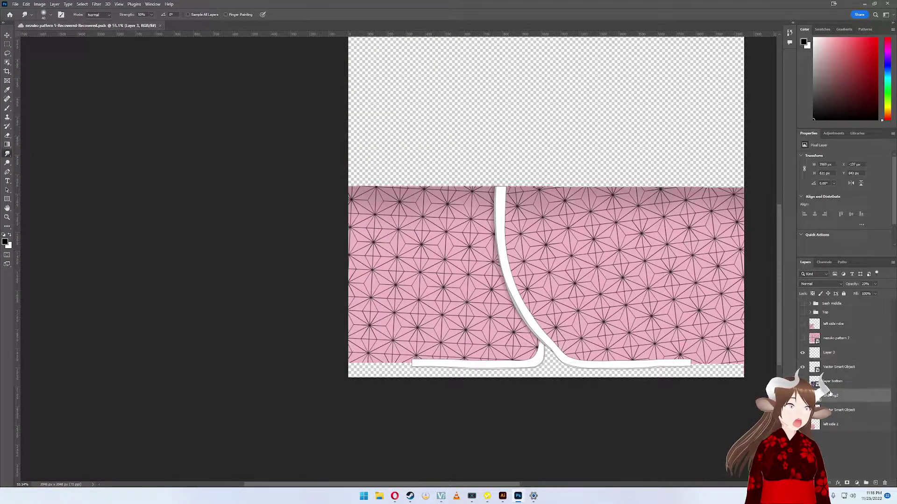
left_click(874, 284)
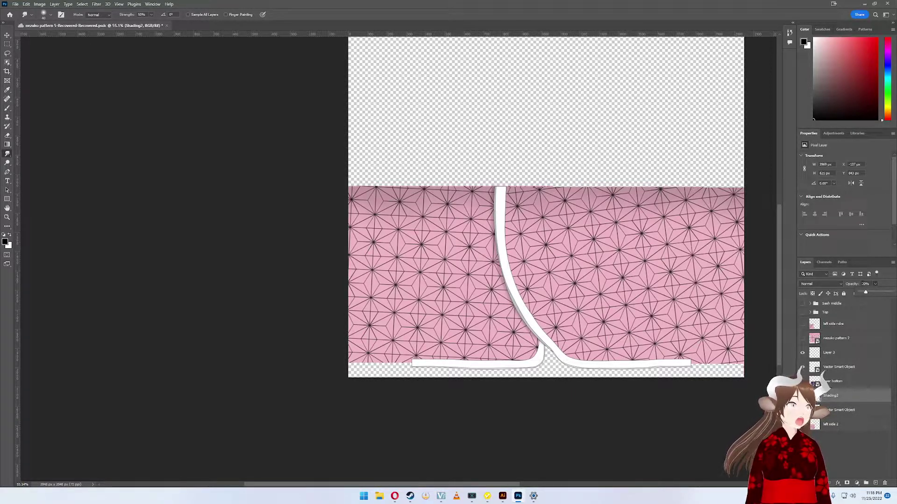
left_click(15, 3)
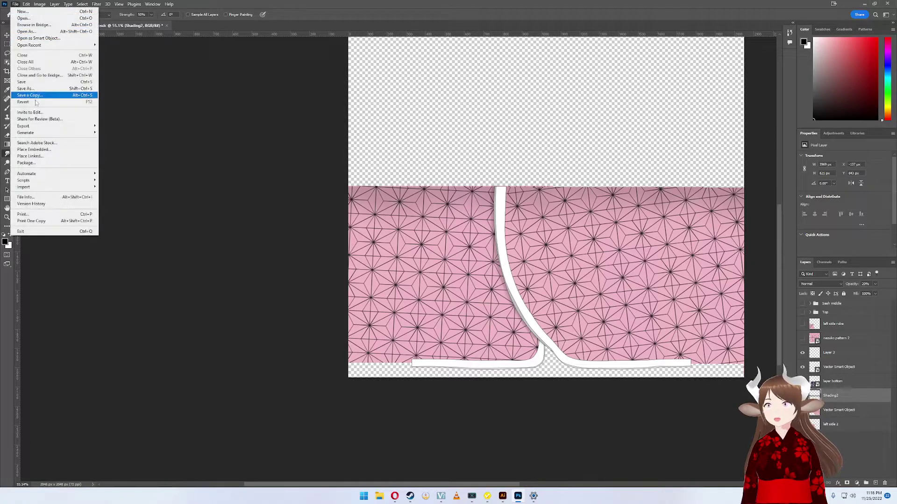
left_click(330, 136)
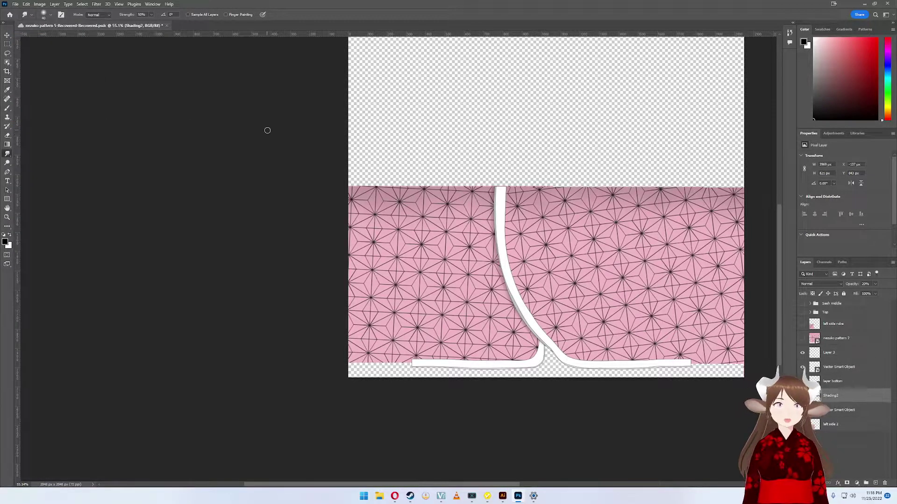
Quick-export the PNG over nezuko pattern 12 and switch to VRoid Studio
left_click(17, 3)
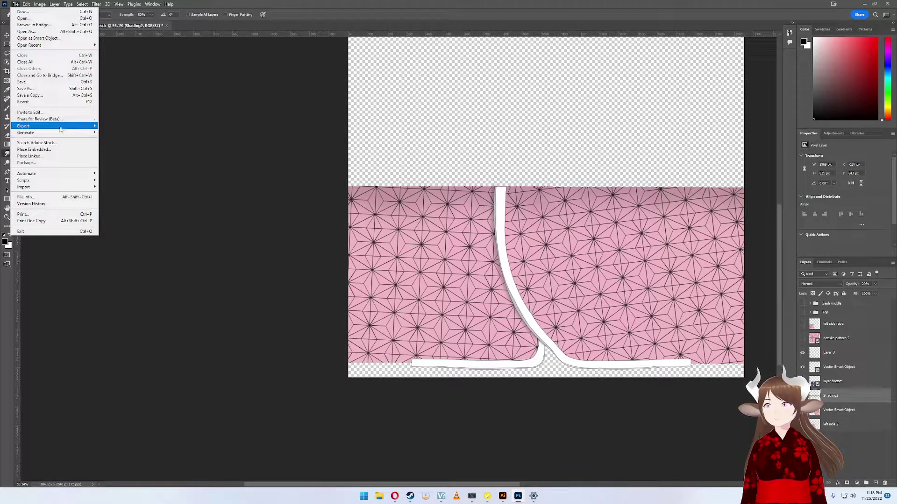
mouse_move(70, 126)
left_click(114, 126)
double_click(317, 105)
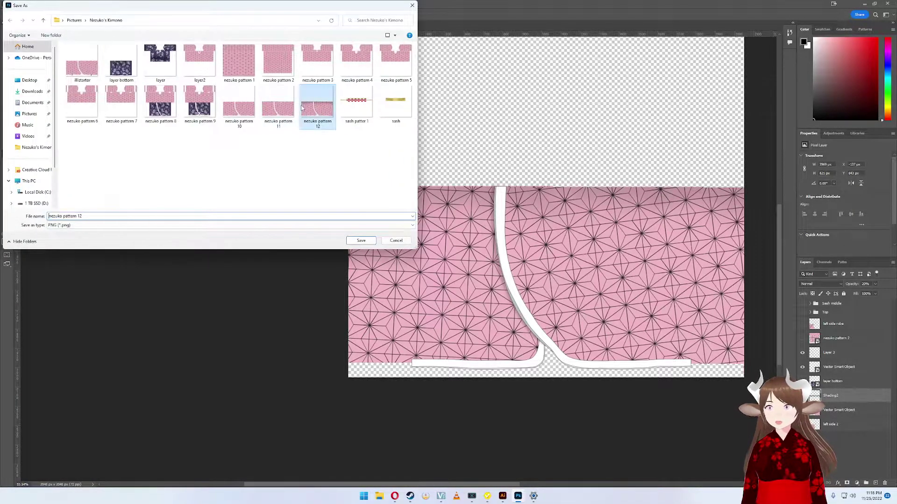
left_click(465, 248)
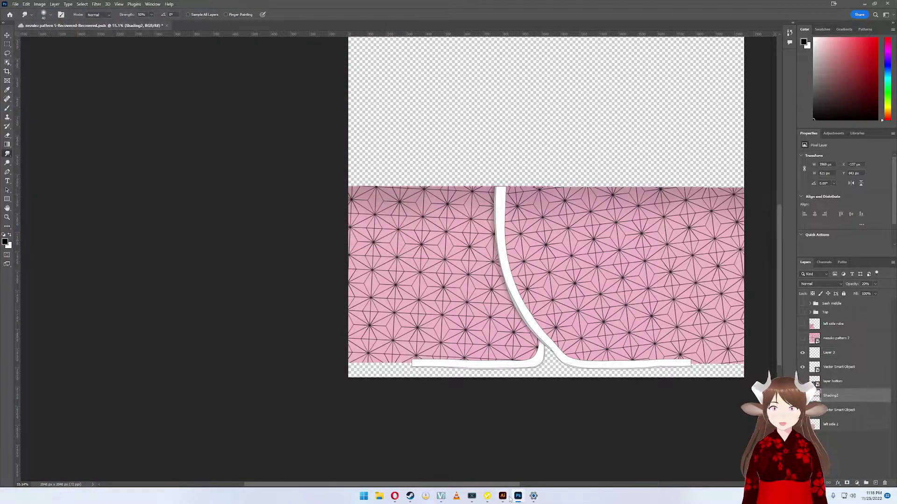
left_click(490, 498)
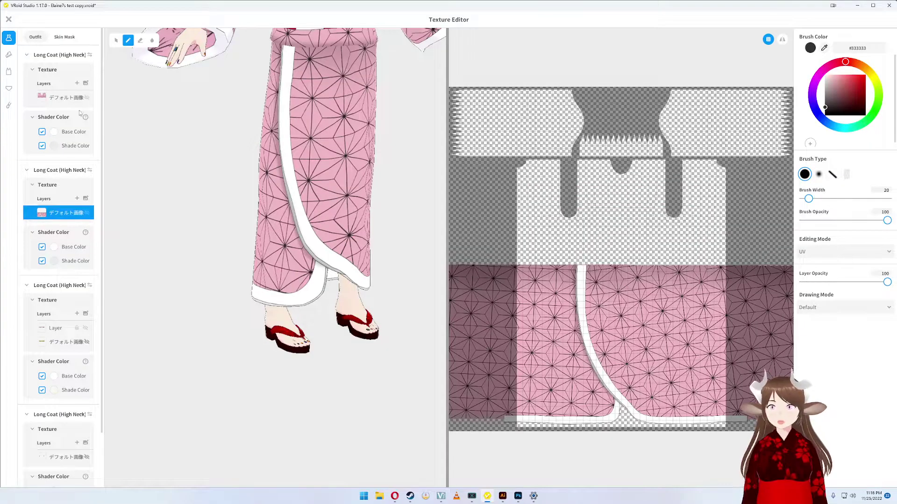
Import the re-exported PNG into the coat layer, view the kimono from the side, then return to Photoshop
right_click(70, 214)
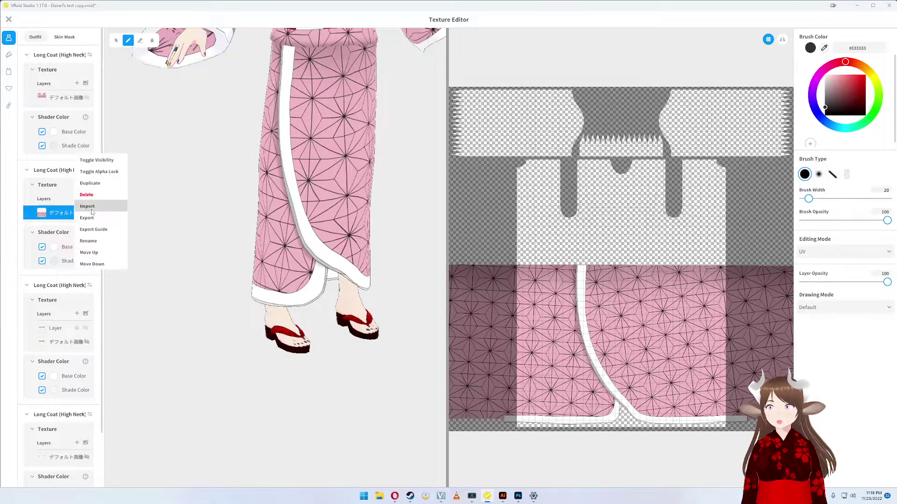
left_click(87, 206)
double_click(318, 116)
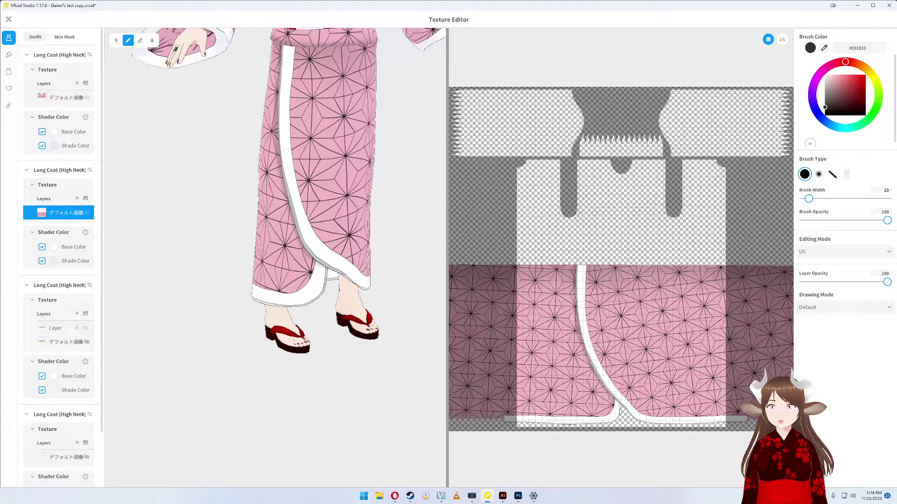
scroll(392, 218, "down", 5)
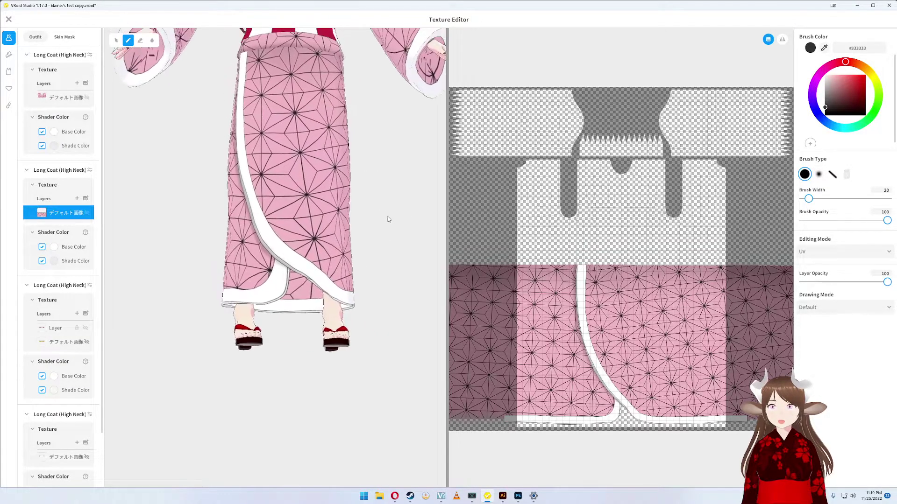
left_click_drag(385, 277, 392, 292)
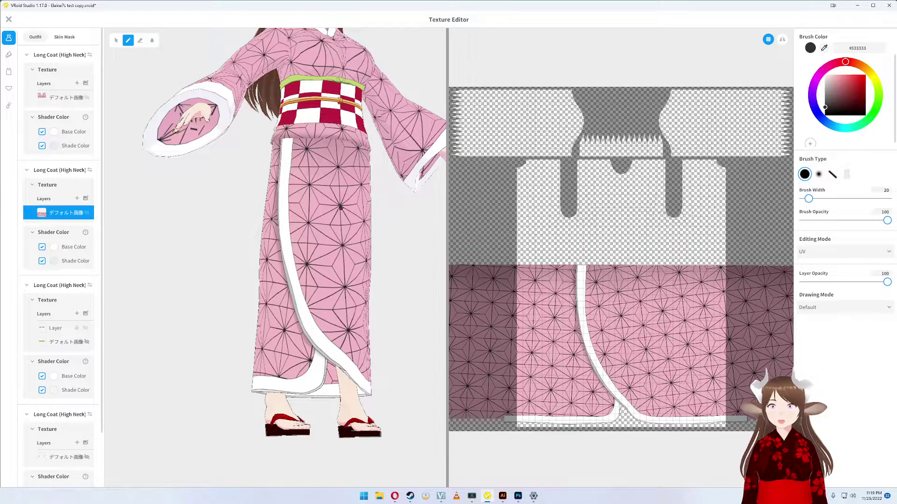
scroll(354, 172, "up", 2)
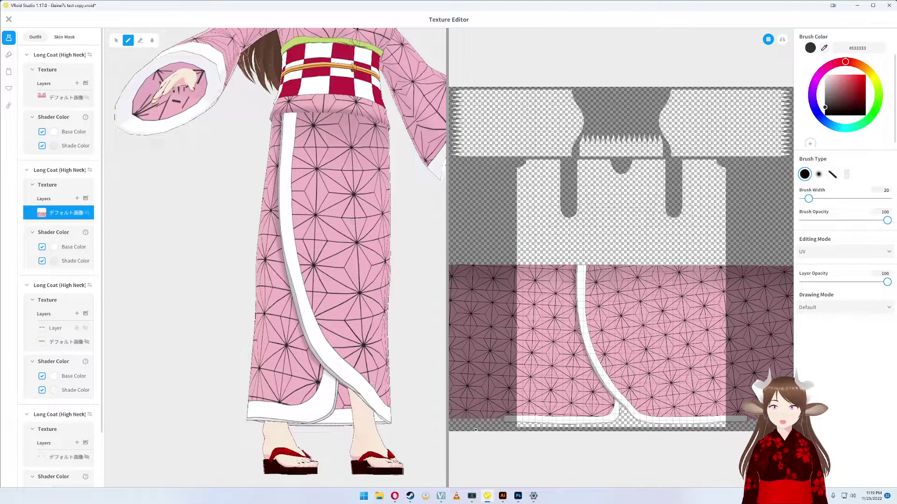
left_click(517, 496)
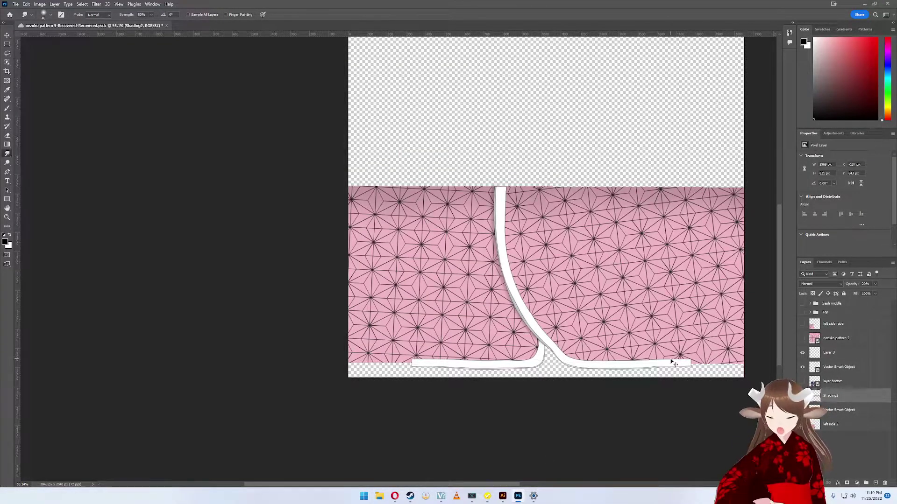
Shorten Shading2 to about 89% height, nudge it down, and briefly check the Top group's robe pattern
key("ctrl+t")
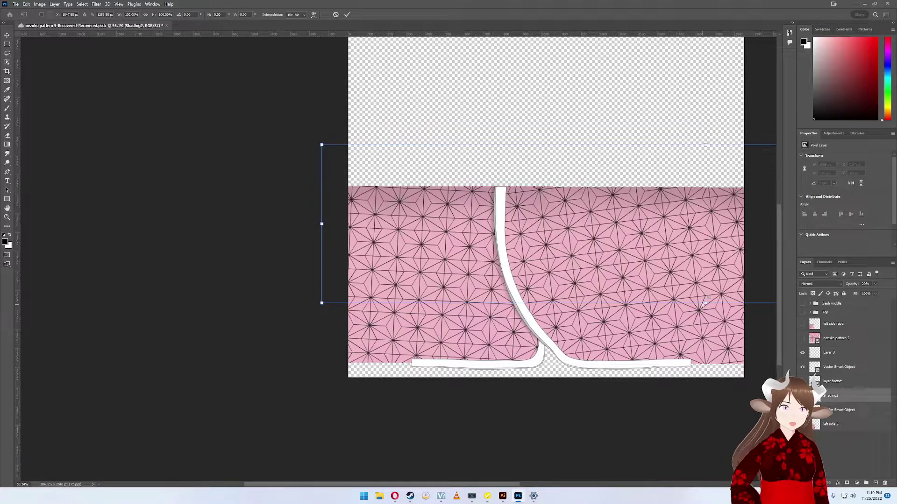
left_click_drag(704, 304, 704, 285)
left_click_drag(676, 189, 677, 192)
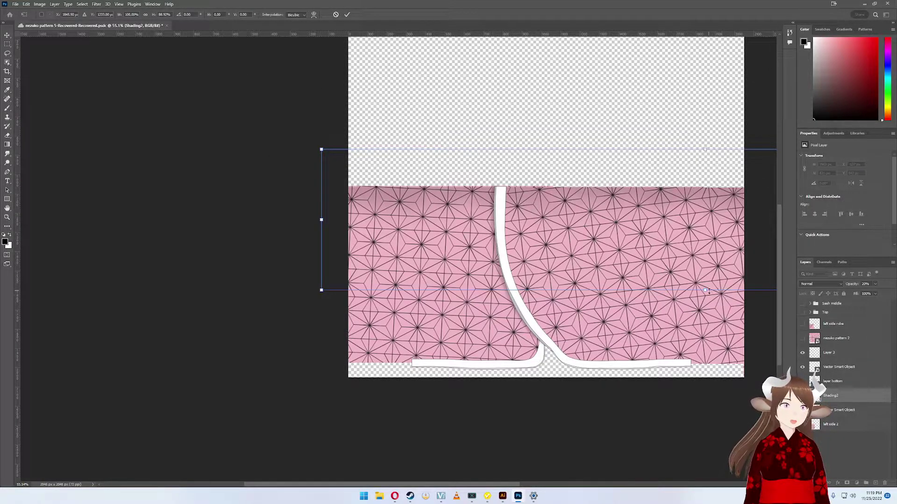
key("Return")
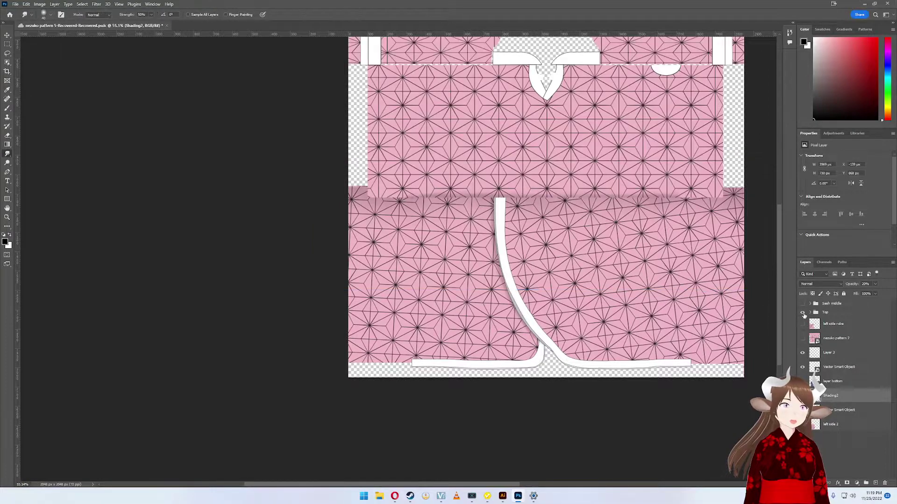
left_click(802, 312)
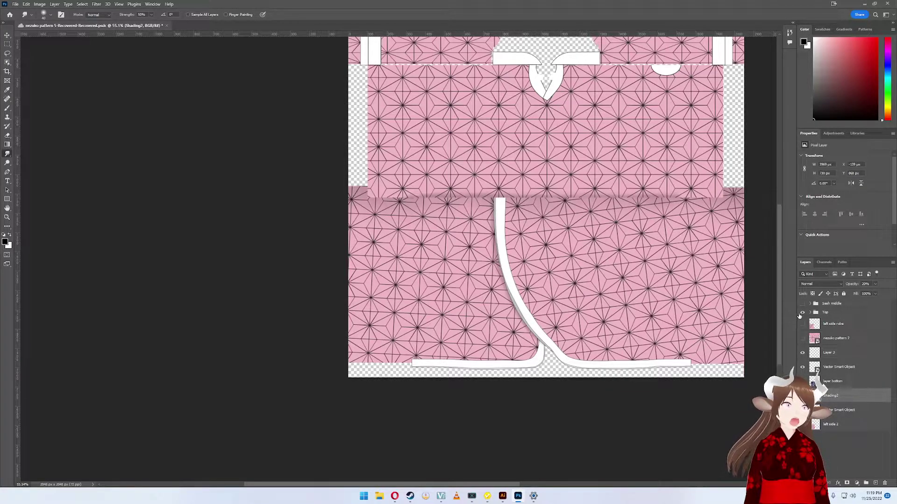
left_click(803, 312)
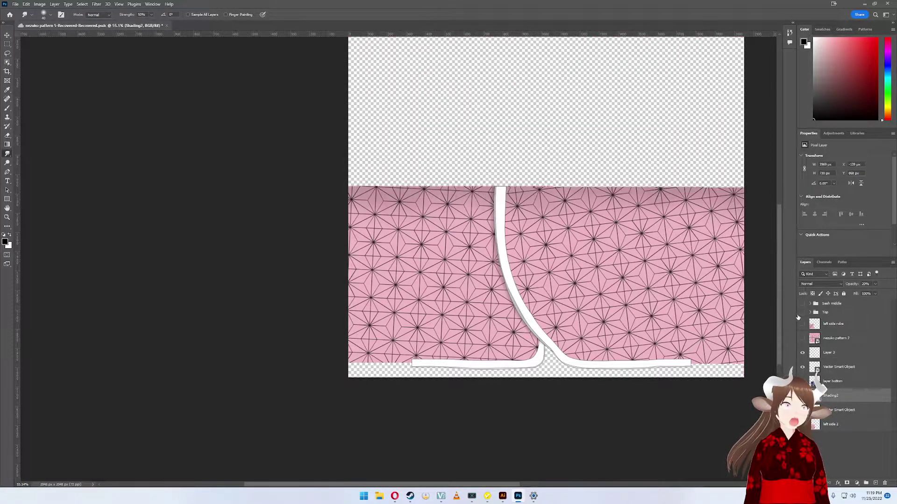
Quick-export the texture as PNG, replacing nezuko pattern 12
left_click(16, 4)
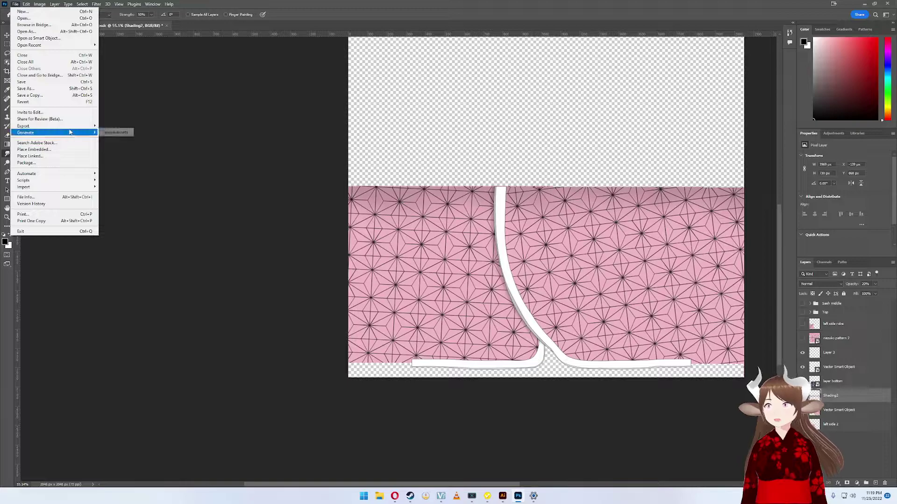
mouse_move(84, 126)
left_click(126, 127)
double_click(333, 125)
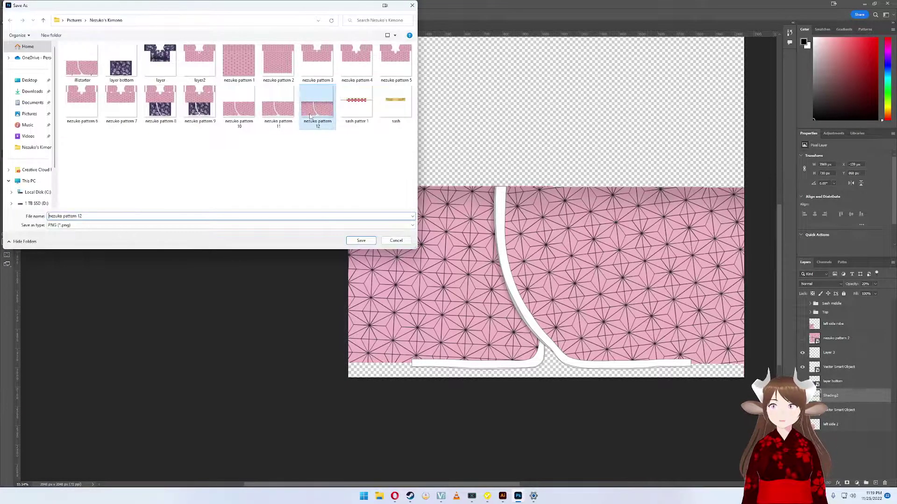
left_click(467, 247)
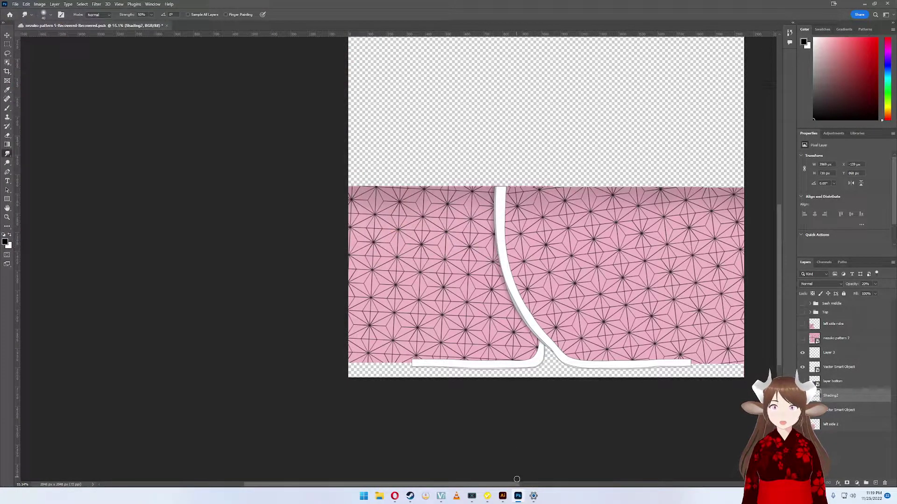
Import nezuko pattern 12 into the coat's デフォルト画像 texture layer in VRoid Studio
left_click(487, 496)
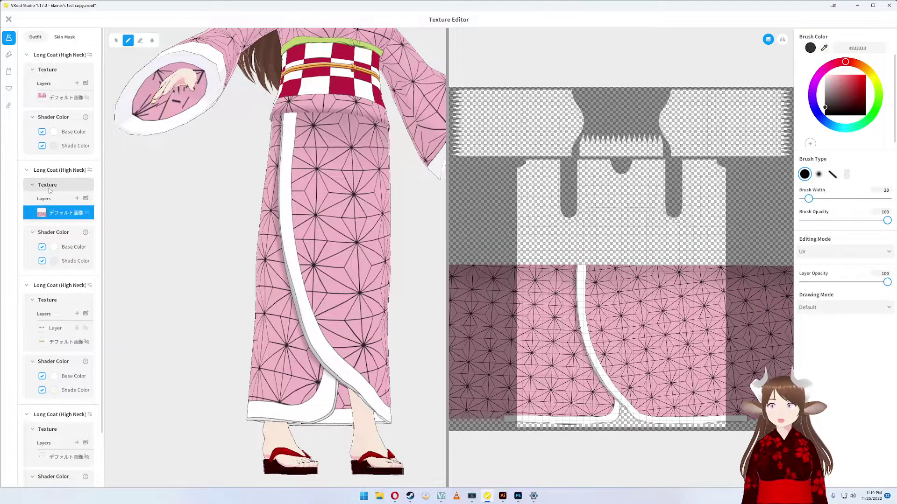
right_click(67, 214)
left_click(83, 213)
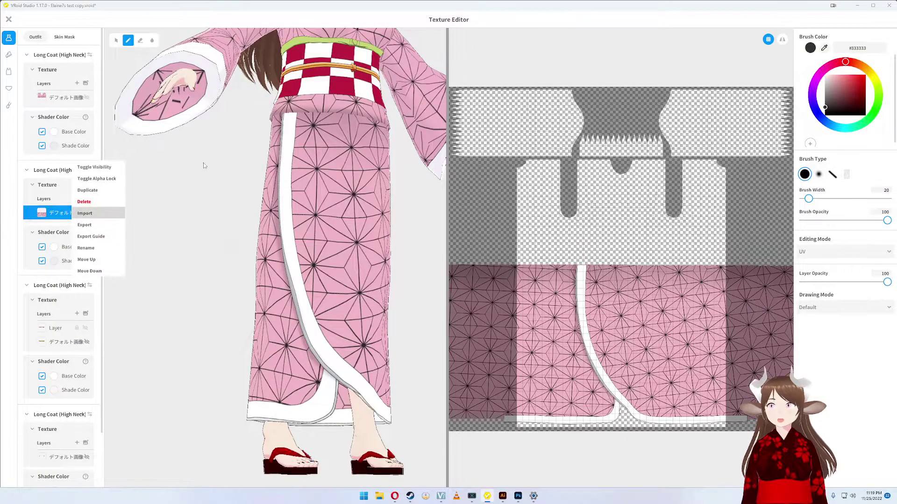
double_click(307, 115)
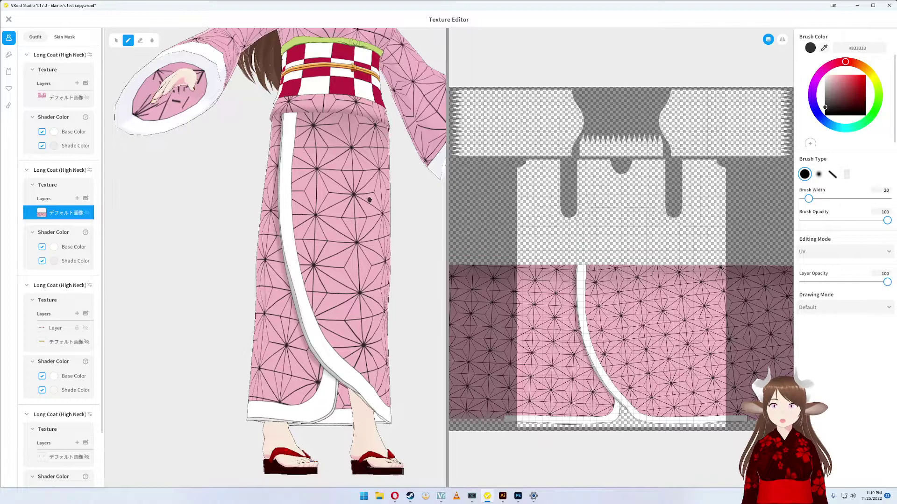
Orbit the model to inspect the new coat texture, ending on a front view
left_click_drag(368, 198, 379, 227)
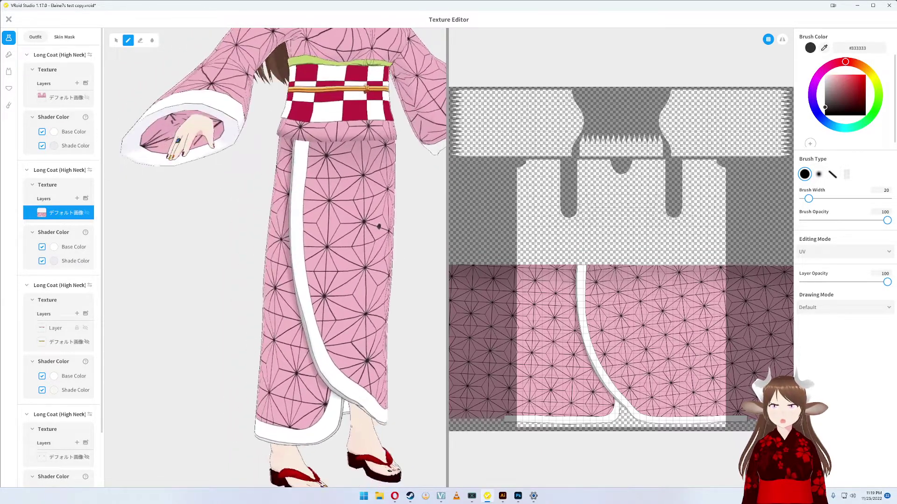
mouse_move(340, 203)
left_mouse_down()
mouse_move(304, 174)
mouse_move(157, 195)
mouse_move(358, 193)
mouse_move(344, 205)
mouse_move(370, 207)
mouse_move(369, 215)
mouse_move(356, 219)
mouse_move(356, 202)
left_mouse_up()
left_click_drag(398, 224, 375, 222)
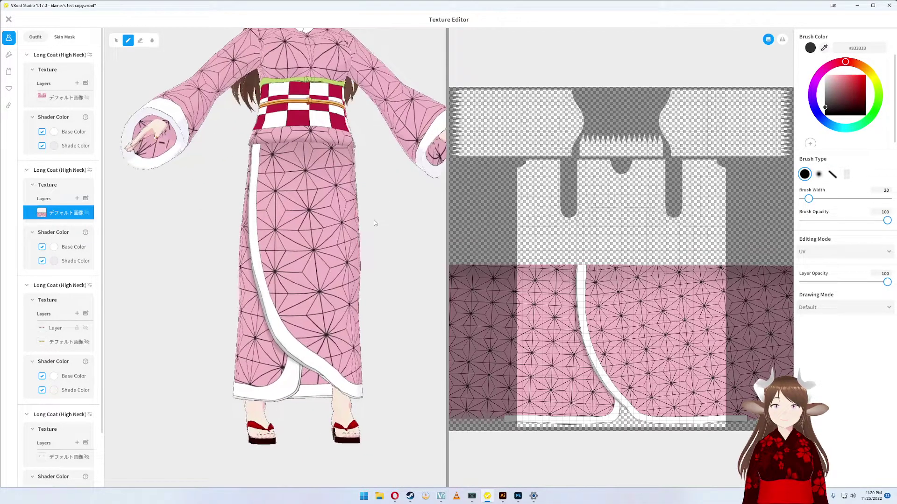
Set the Shading2 layer opacity to 25% in Photoshop
left_click(519, 496)
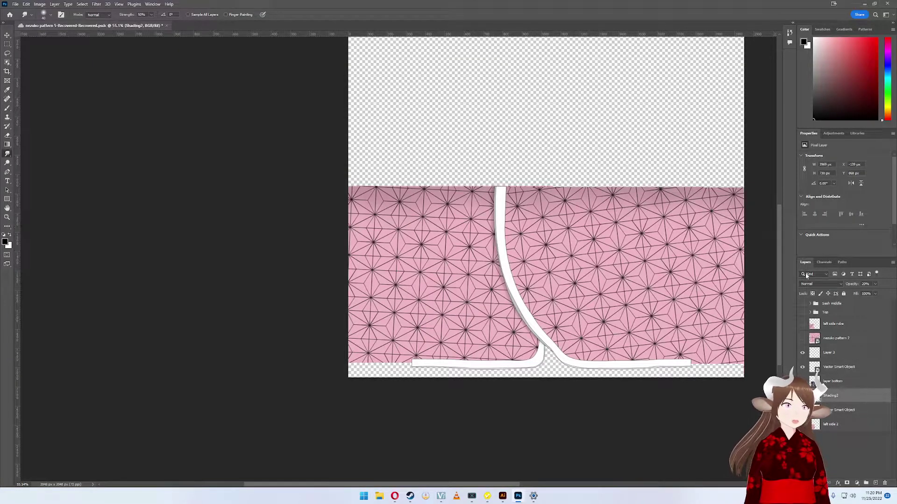
left_click(875, 287)
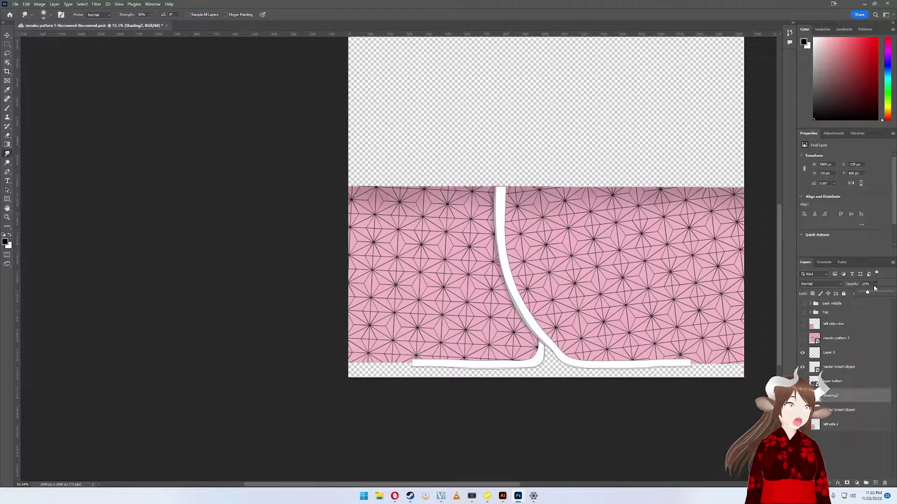
left_click(874, 288)
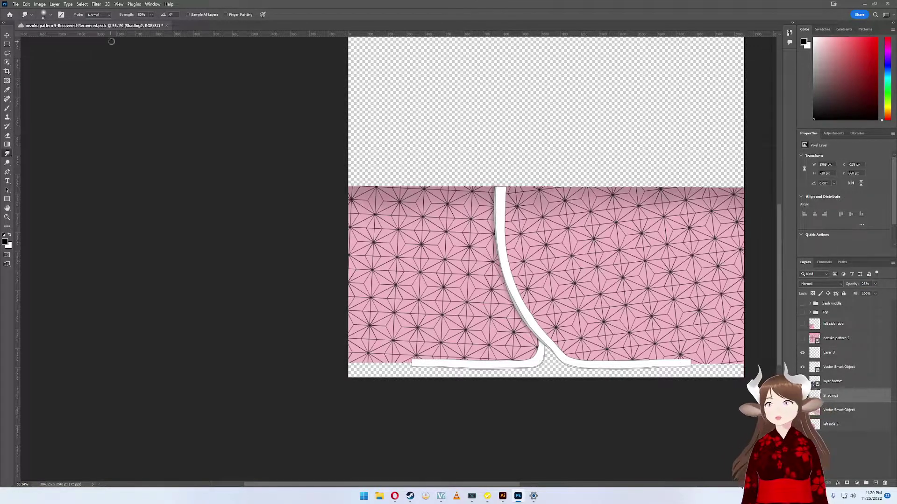
Quick-export the PNG over nezuko pattern 12 and go back to VRoid Studio
left_click(18, 4)
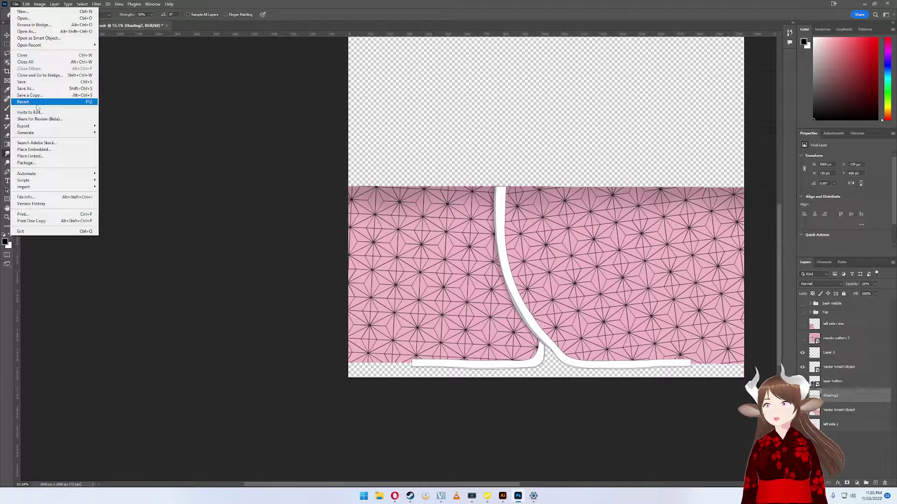
mouse_move(58, 127)
left_click(125, 126)
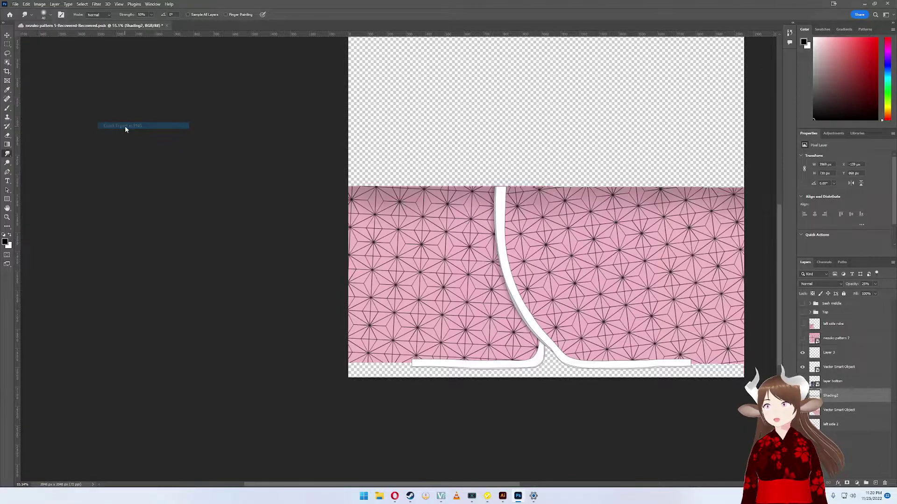
double_click(317, 106)
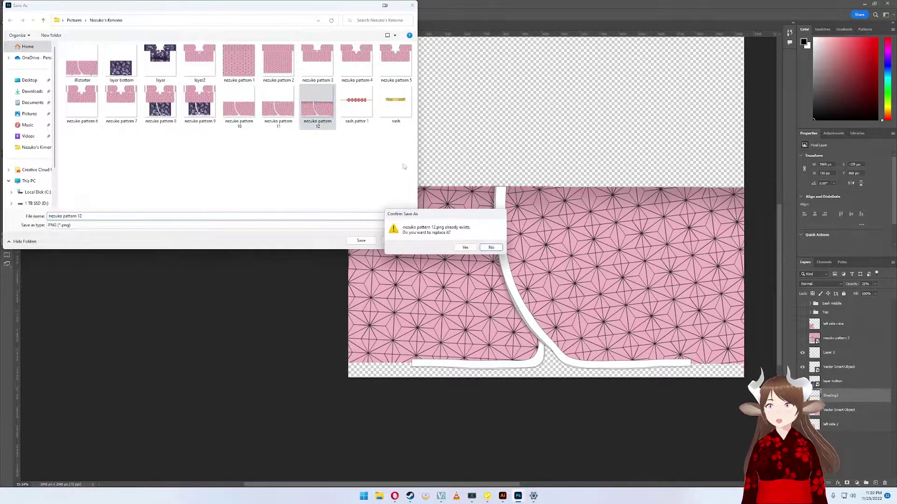
left_click(465, 247)
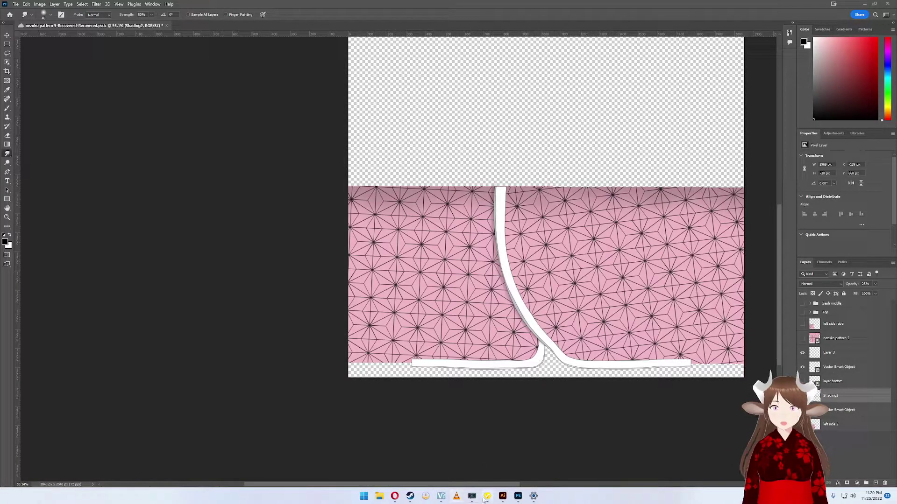
left_click(484, 500)
Start an image import on the coat texture layer, then cancel it
right_click(70, 213)
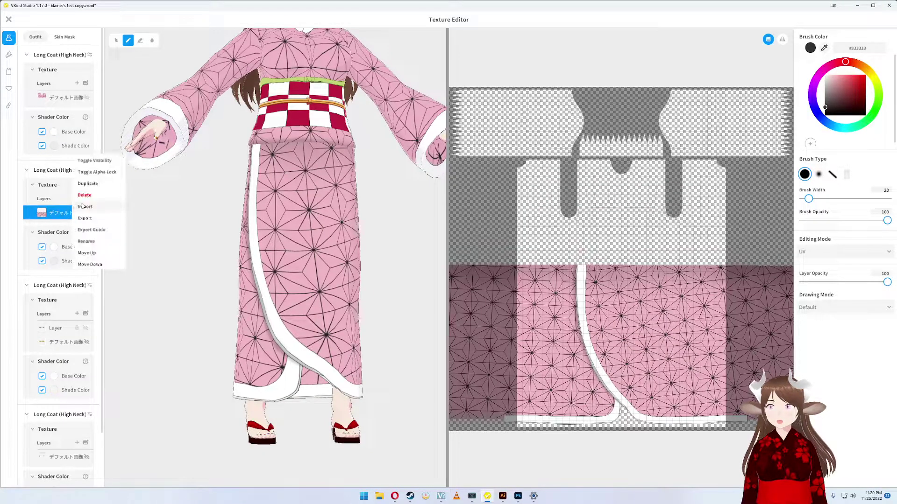
left_click(81, 206)
left_click(396, 252)
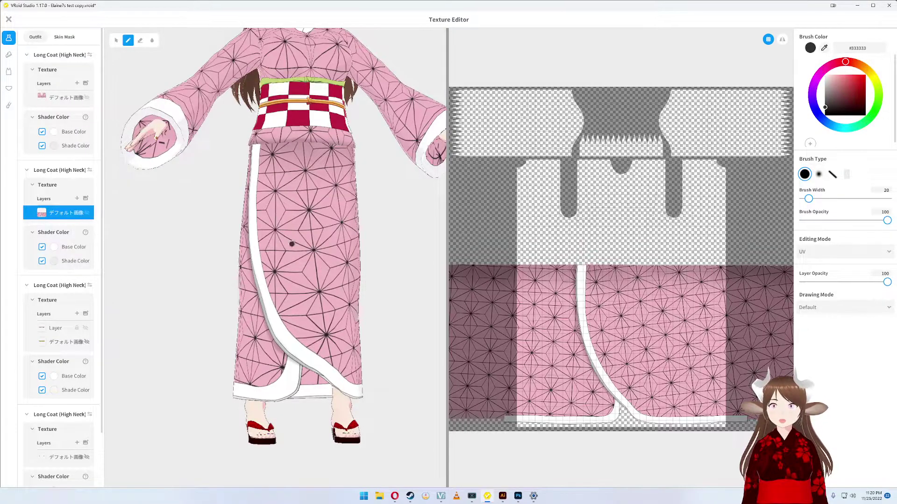
Orbit the model around back and front, zoom, and return to Photoshop
left_click_drag(292, 244, 258, 257)
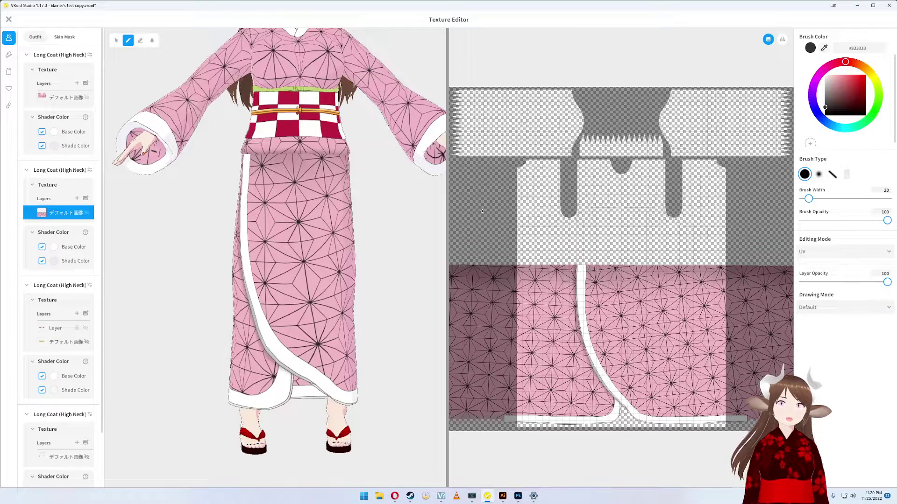
left_click_drag(276, 200, 312, 185)
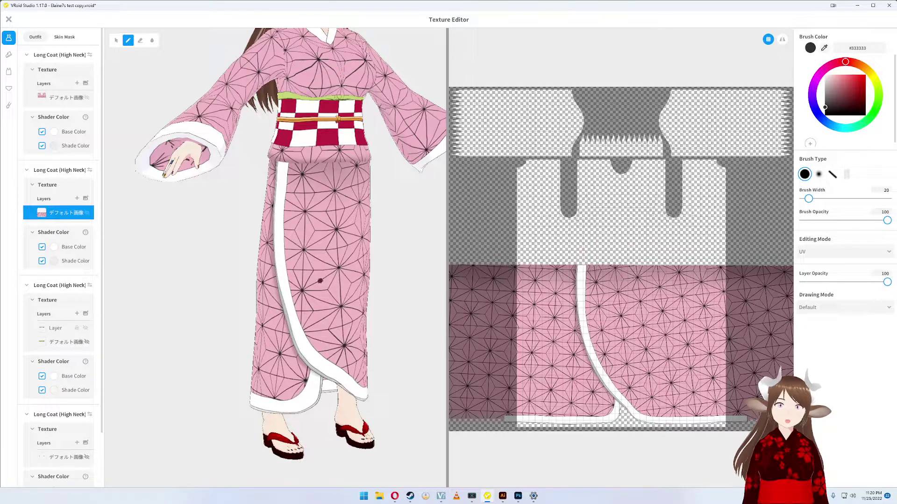
left_click_drag(320, 281, 310, 253)
left_click_drag(363, 254, 433, 253)
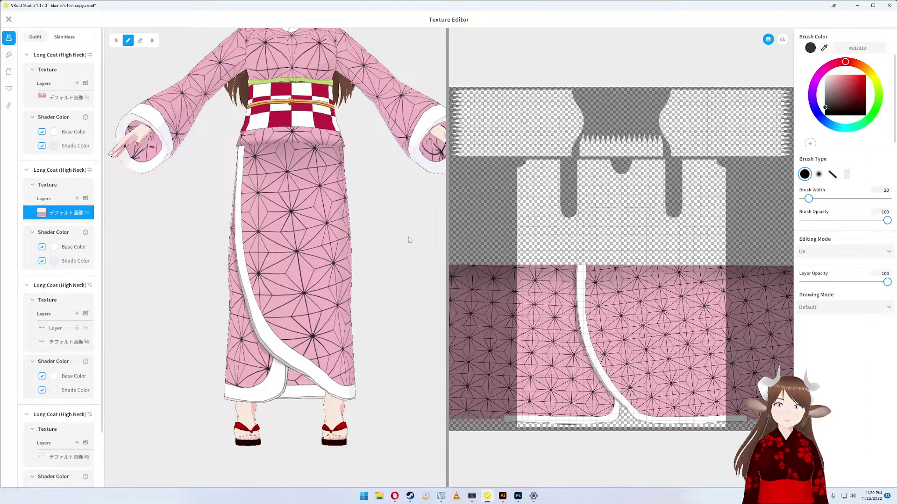
scroll(408, 239, "down", 8)
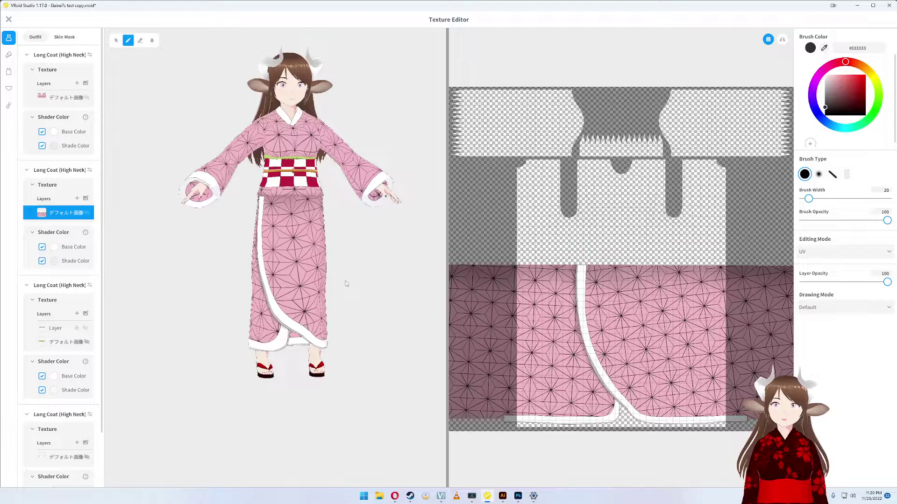
left_click(518, 496)
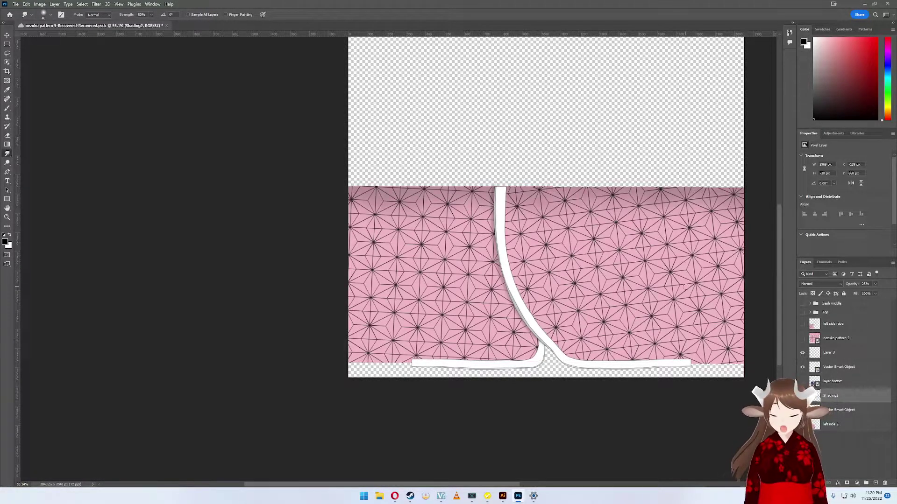
Squash Shading2 to about 81% height and shift it slightly down
key("ctrl+t")
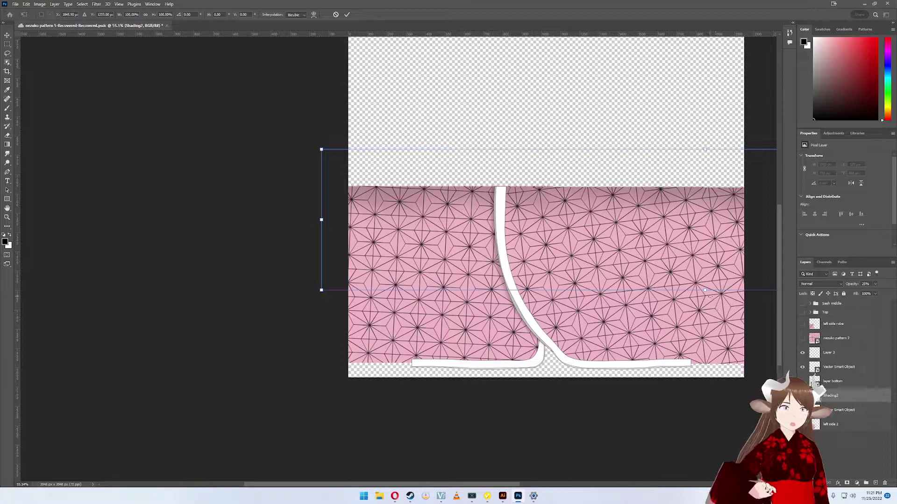
left_click_drag(705, 290, 706, 268)
left_click_drag(679, 185, 681, 192)
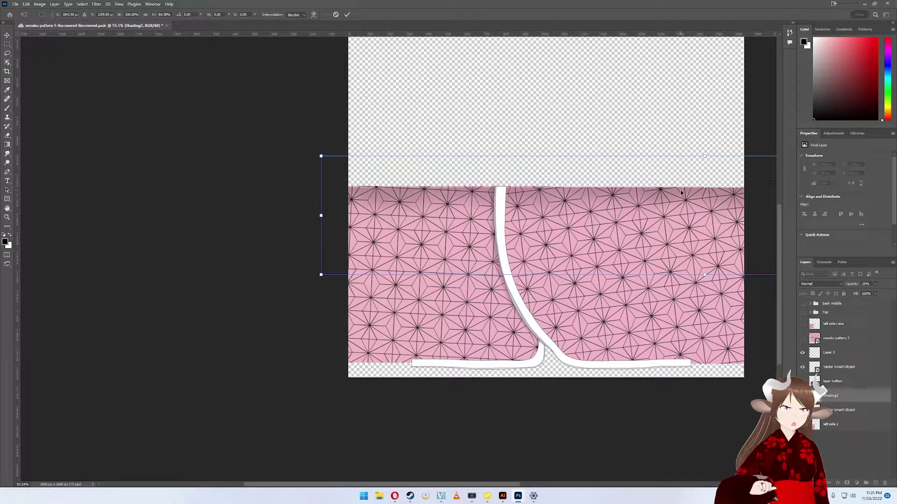
left_click(16, 4)
Commit the Shading2 transform and quick-export the PNG over nezuko pattern 12
left_click(114, 80)
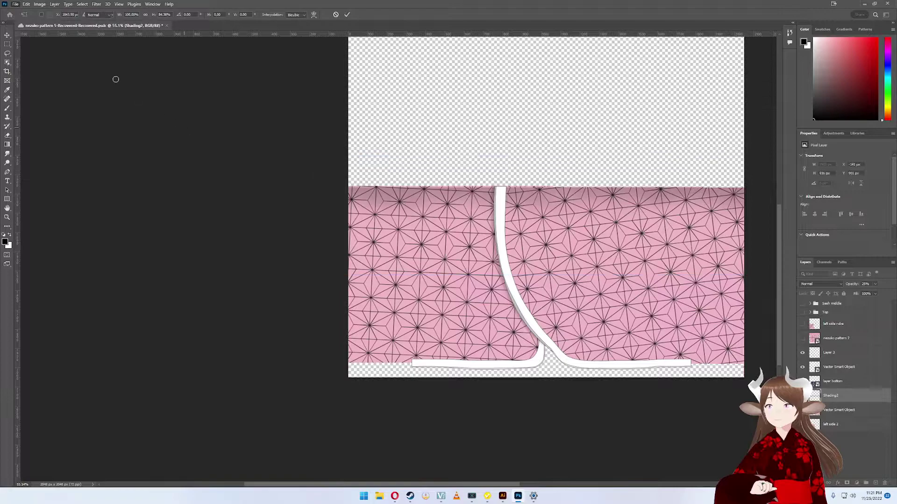
left_click(18, 4)
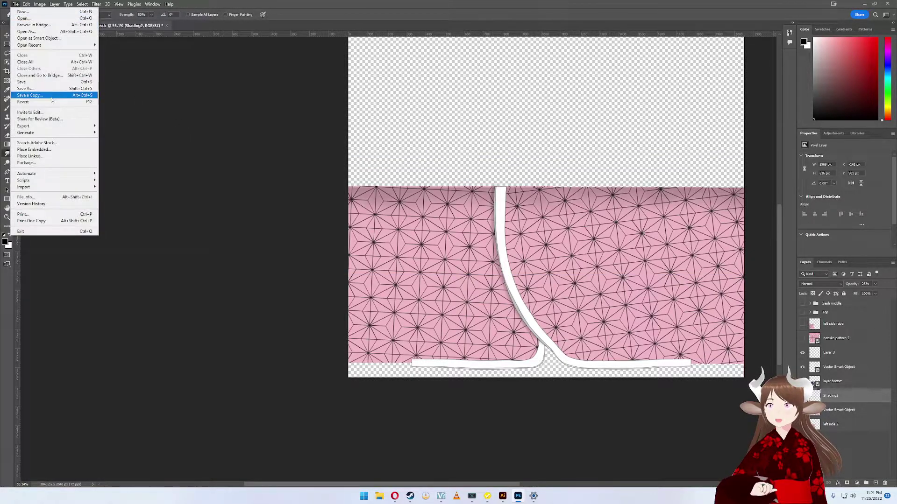
mouse_move(58, 127)
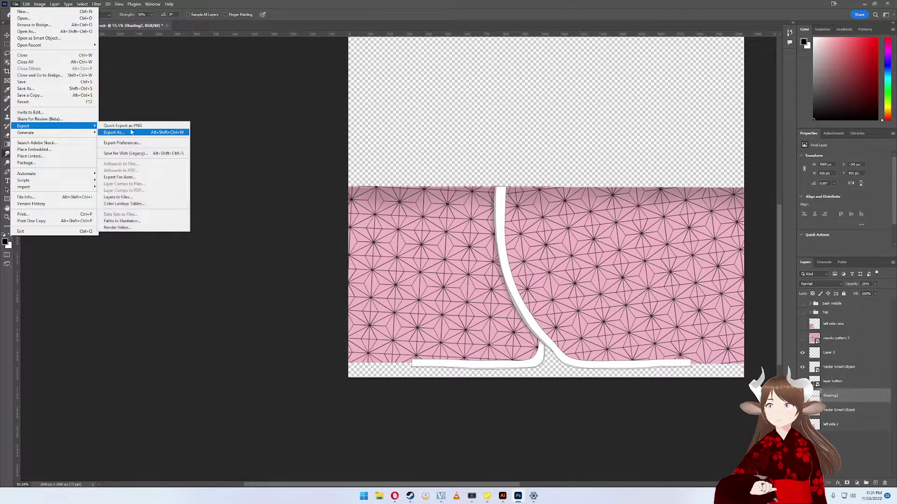
left_click(134, 126)
double_click(328, 98)
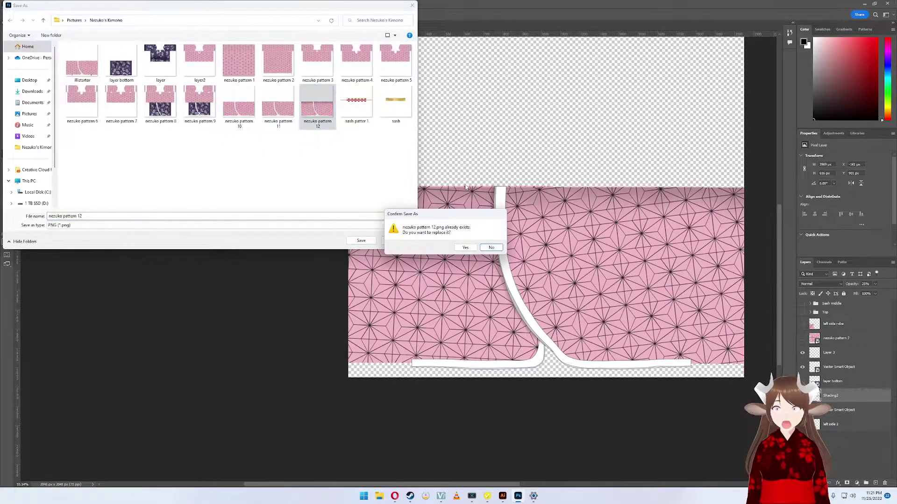
left_click(465, 248)
Reload nezuko pattern 12 on the VRoid coat layer and paint a dark test stroke below the sash
left_click(503, 499)
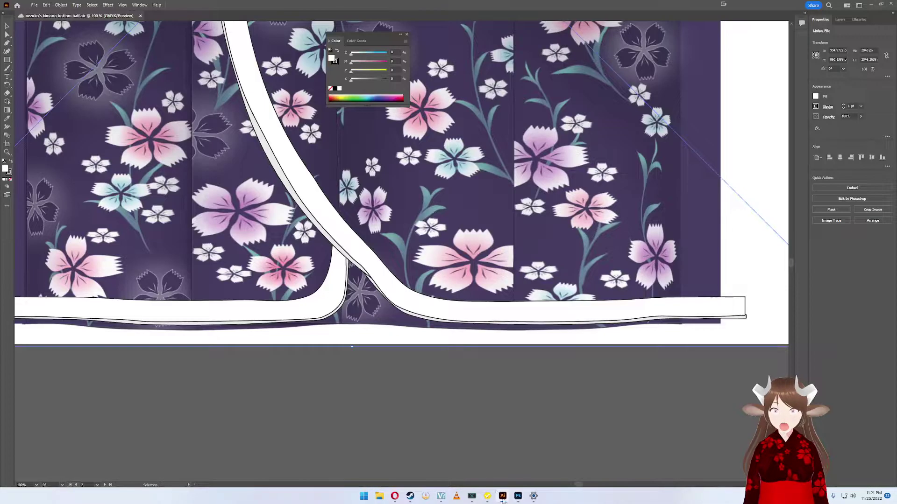
left_click(488, 496)
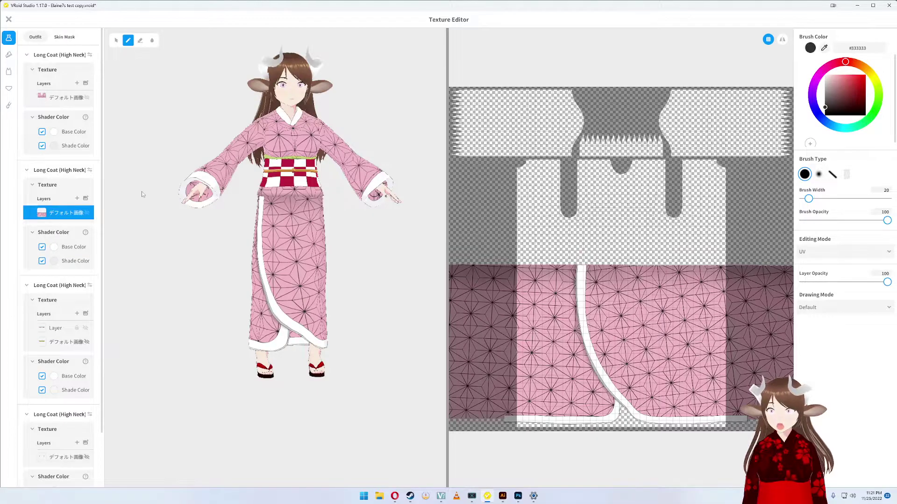
right_click(61, 210)
left_click(86, 204)
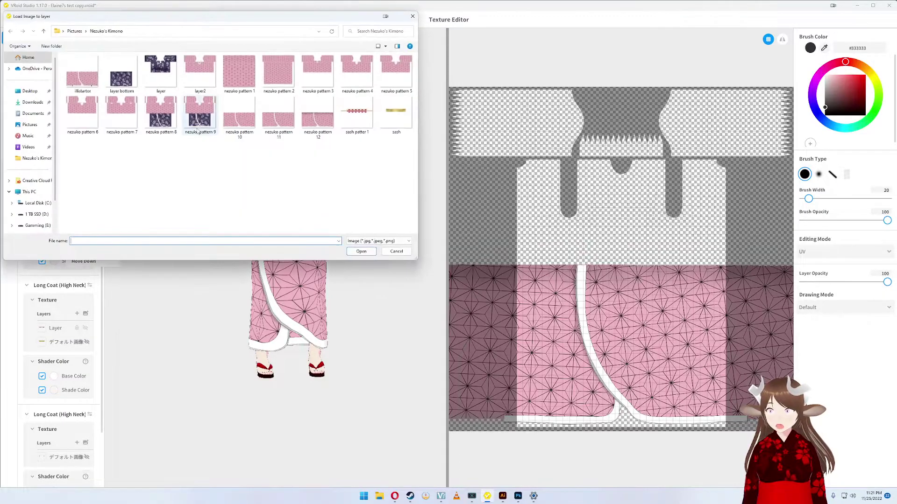
double_click(318, 114)
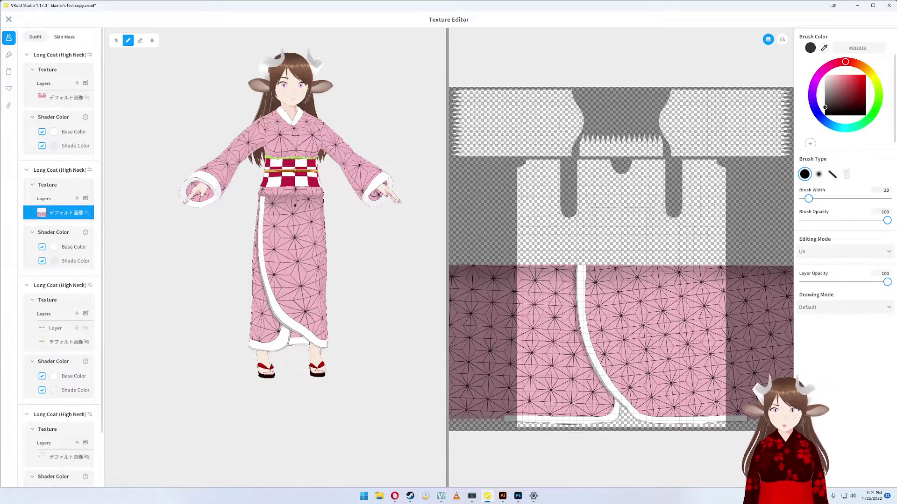
mouse_move(612, 284)
left_mouse_down()
mouse_move(593, 284)
mouse_move(630, 285)
mouse_move(619, 287)
left_mouse_up()
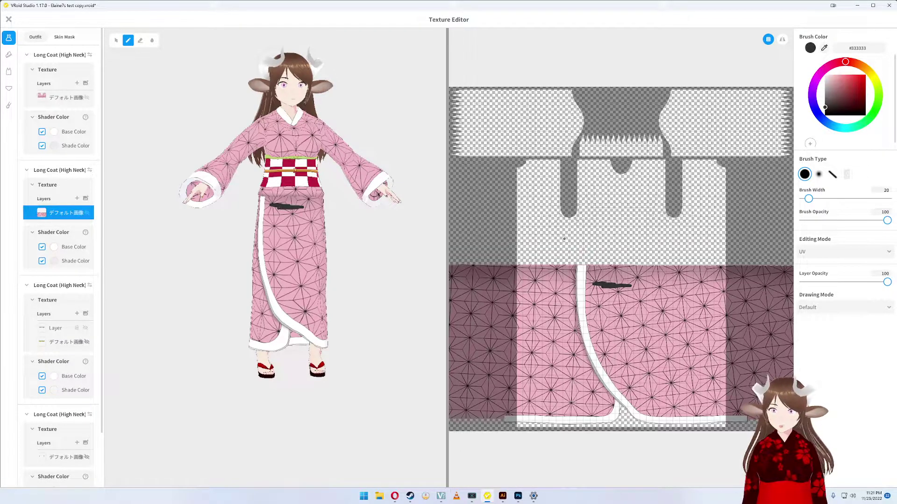
left_click(518, 496)
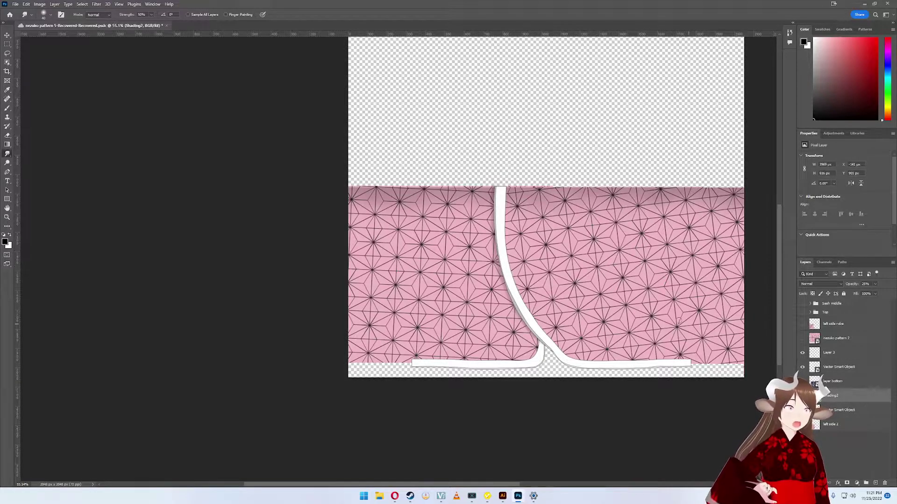
Shorten Shading2 to about 84% height, reposition it, and commit the transform
key("ctrl+t")
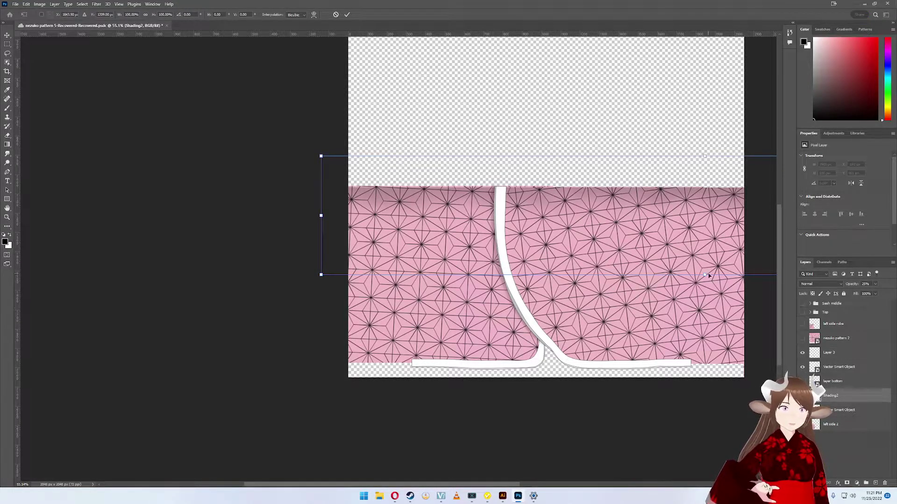
left_click_drag(704, 276, 705, 251)
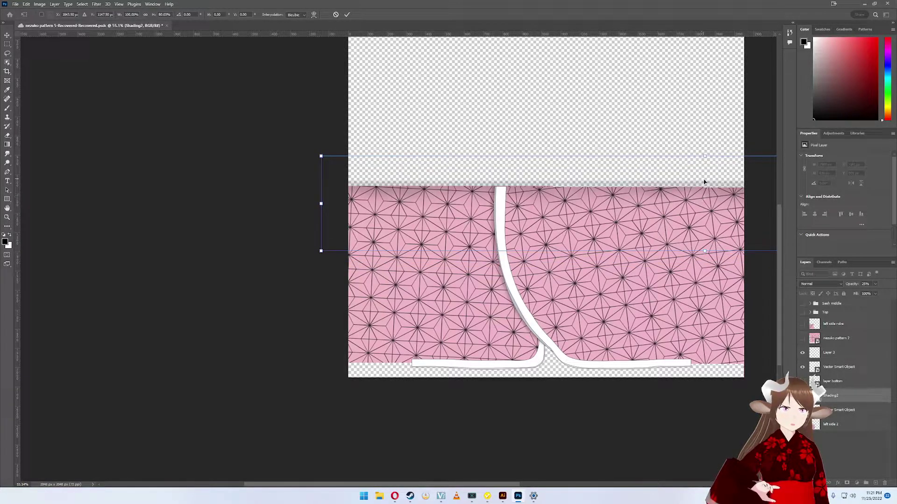
mouse_move(704, 184)
left_mouse_down()
mouse_move(700, 159)
mouse_move(700, 191)
left_mouse_up()
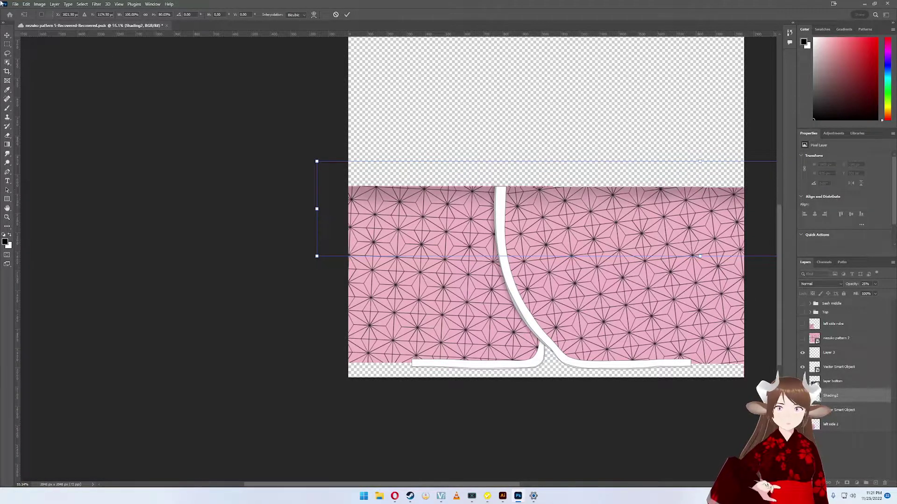
left_click(16, 4)
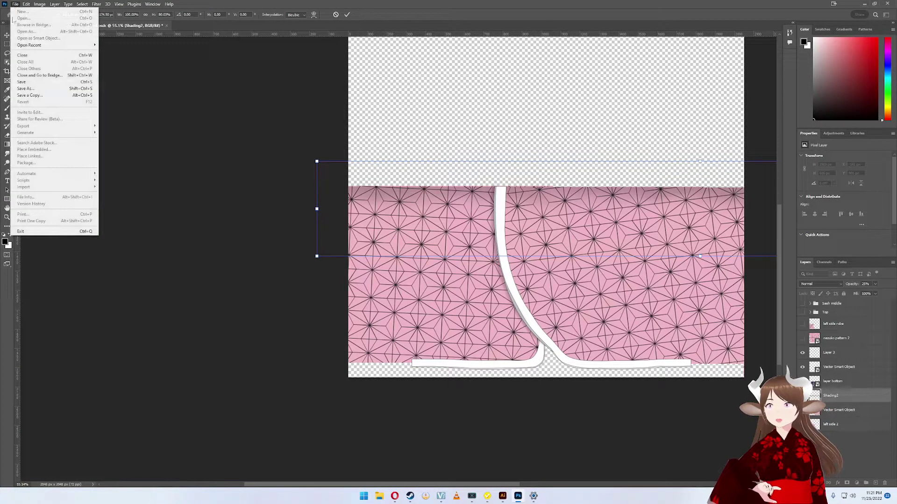
left_click(153, 118)
Quick-export the texture as PNG over nezuko pattern 12 and return to VRoid Studio
left_click(15, 4)
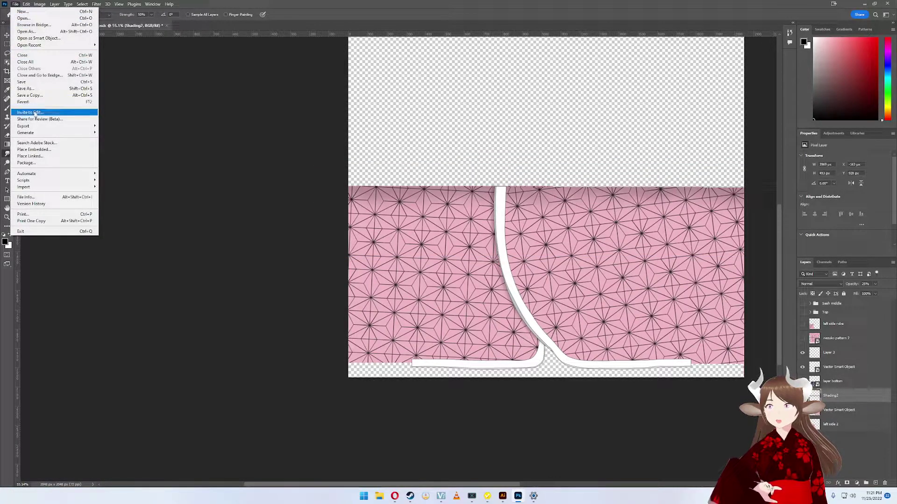
mouse_move(37, 126)
left_click(118, 124)
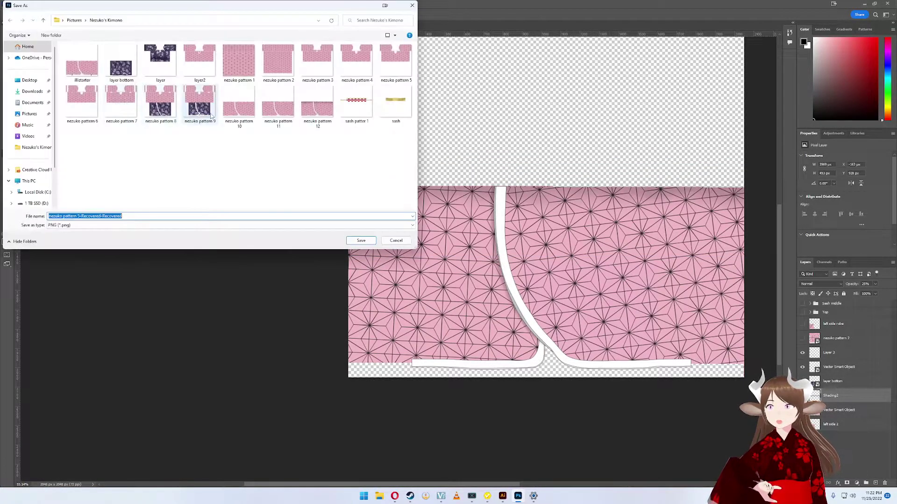
double_click(318, 108)
left_click(465, 250)
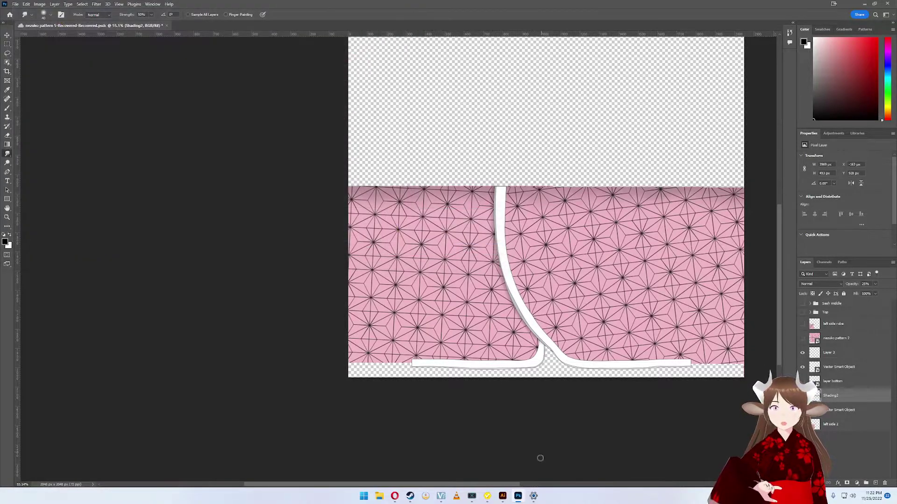
left_click(487, 496)
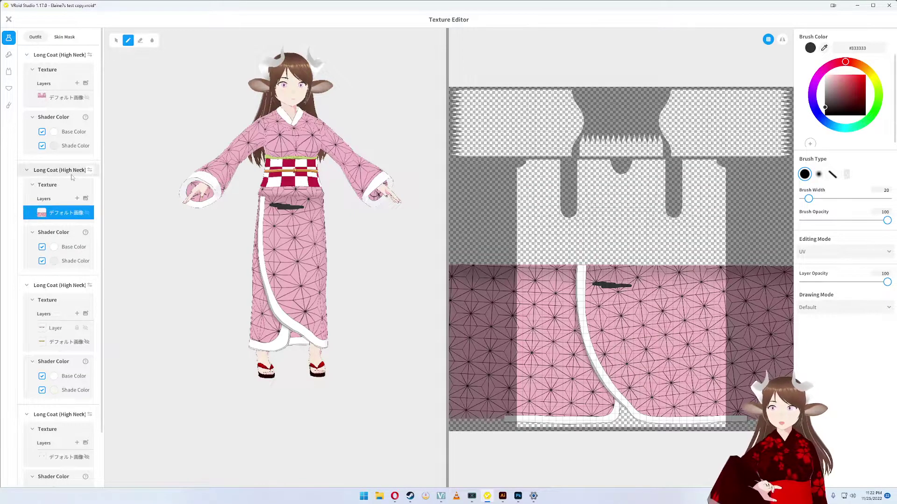
Import nezuko pattern 12 into the coat texture layer
right_click(65, 213)
left_click(89, 207)
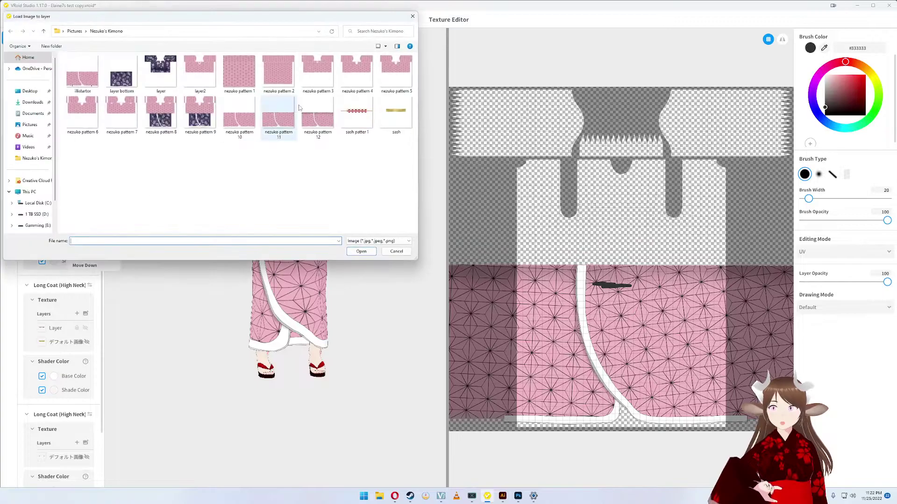
double_click(317, 111)
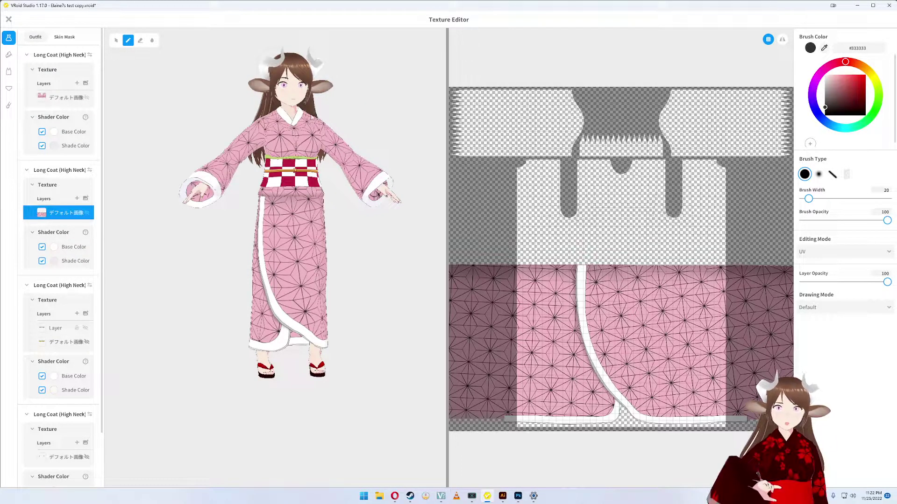
Paint and undo two test strokes near the skirt top, then go back to Photoshop
scroll(315, 254, "up", 5)
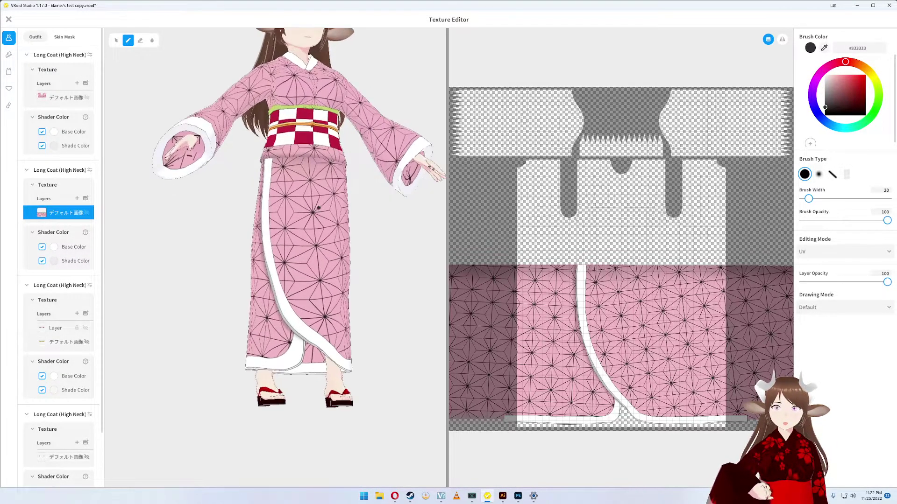
left_click_drag(280, 157, 331, 160)
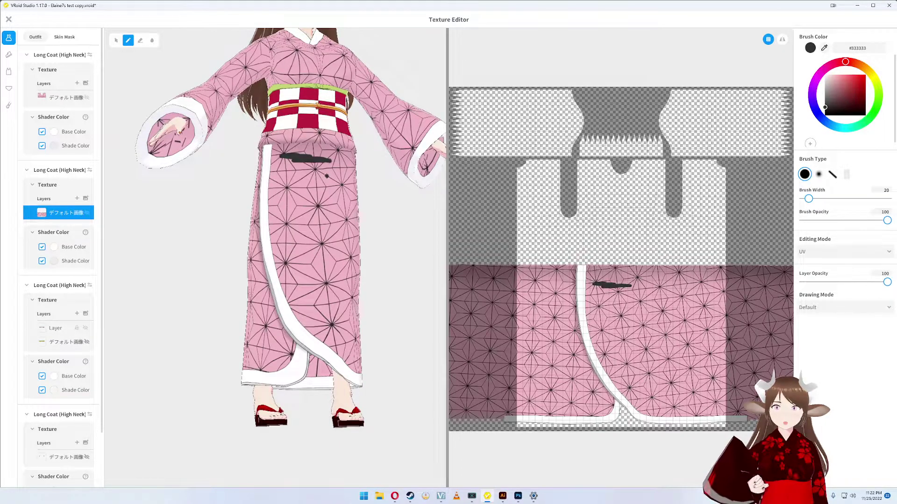
key("ctrl+z")
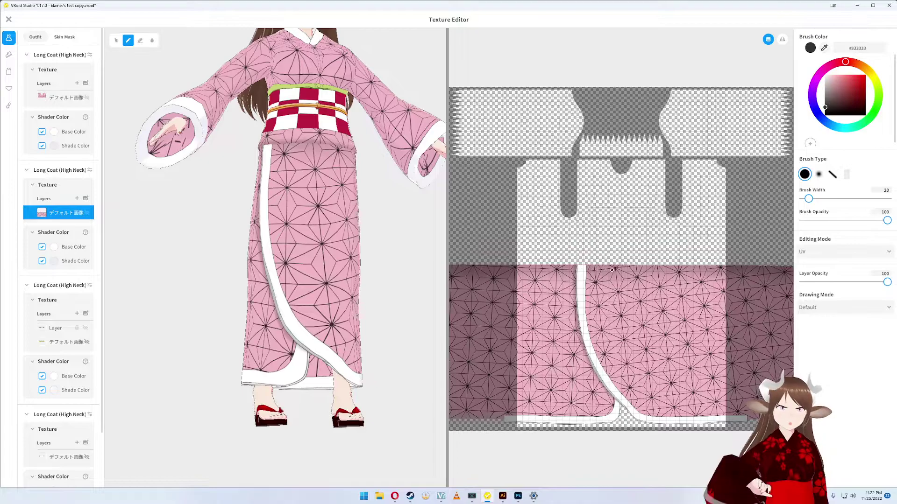
left_click_drag(621, 276, 593, 273)
key("ctrl+z")
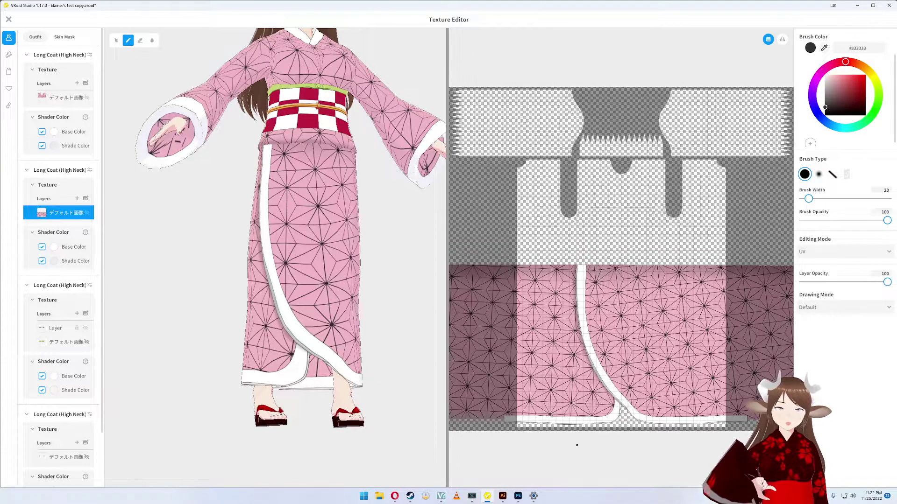
left_click(518, 495)
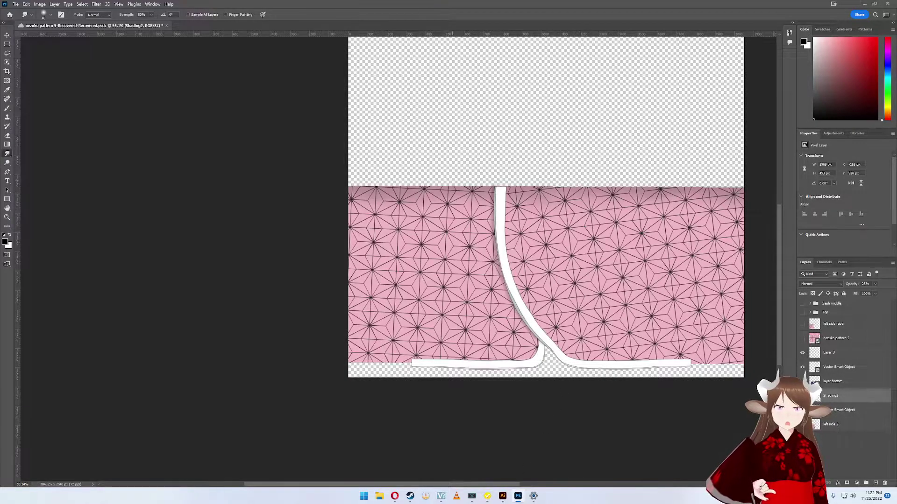
Stretch Shading2 taller to about 111% height, nudge it, and commit the transform
key("ctrl+t")
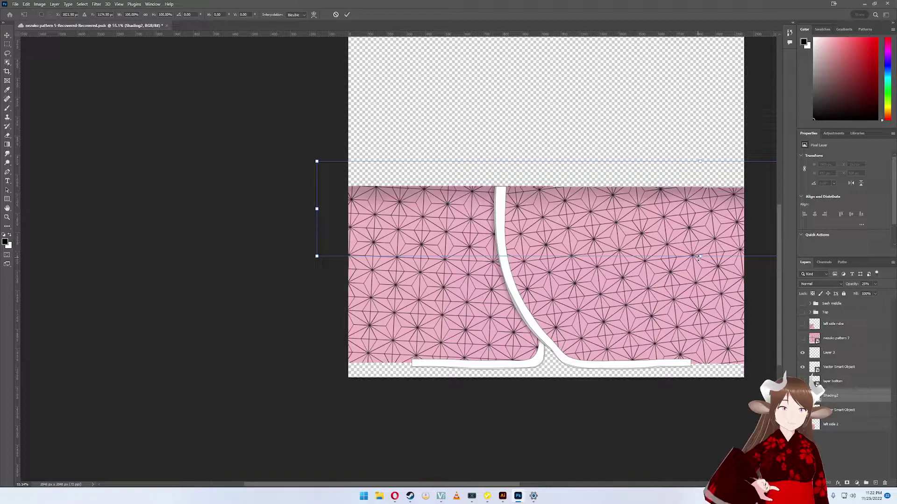
left_click_drag(699, 257, 695, 266)
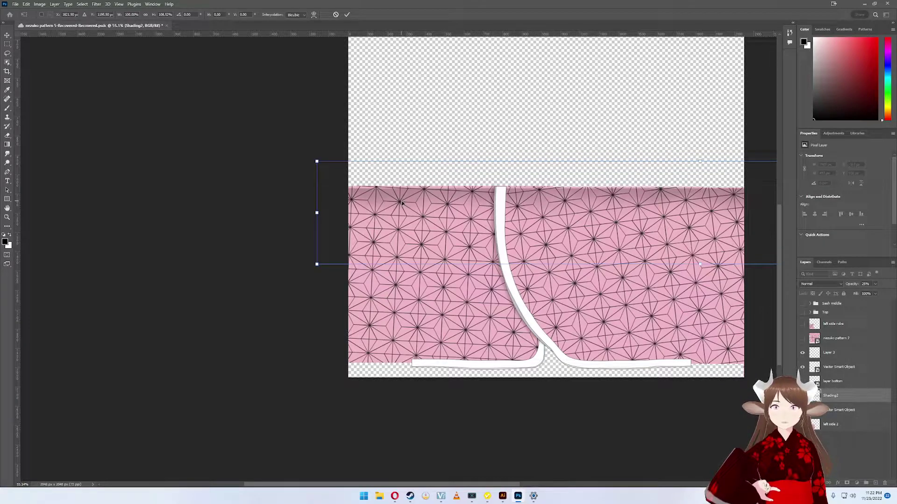
left_click_drag(402, 202, 400, 201)
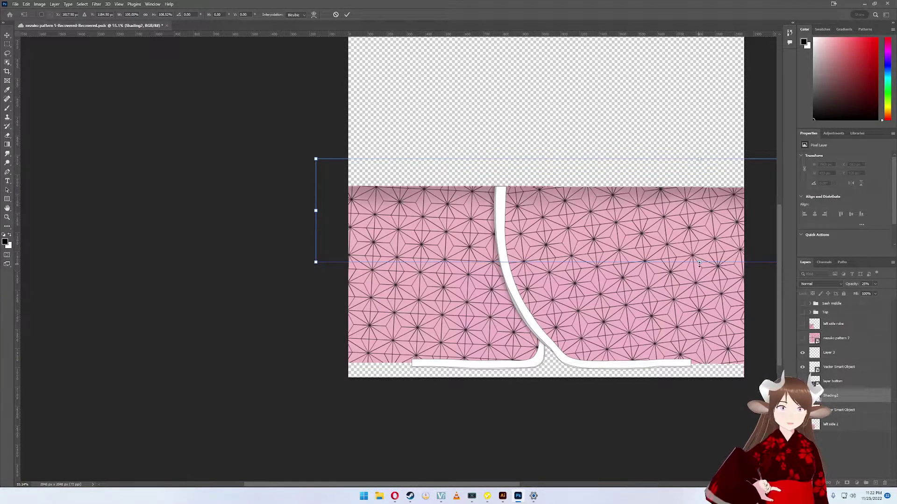
left_click_drag(700, 264, 699, 264)
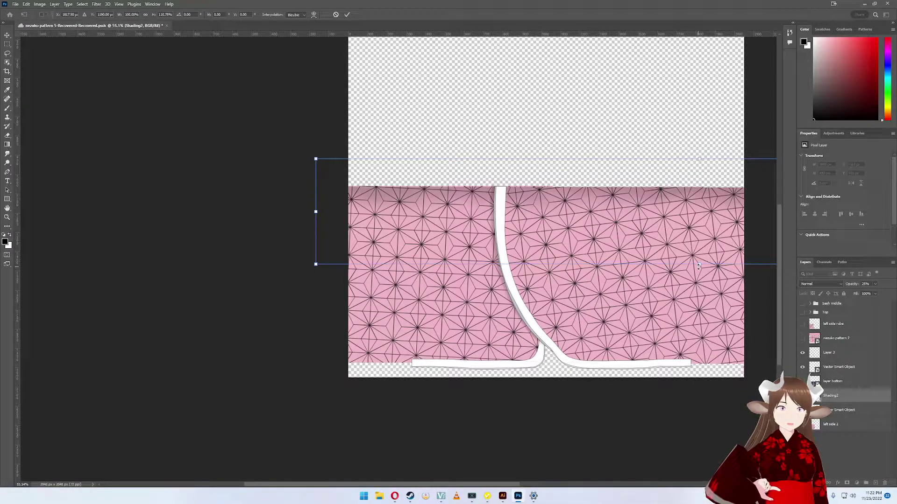
left_click(16, 4)
left_click(157, 77)
left_click(157, 77)
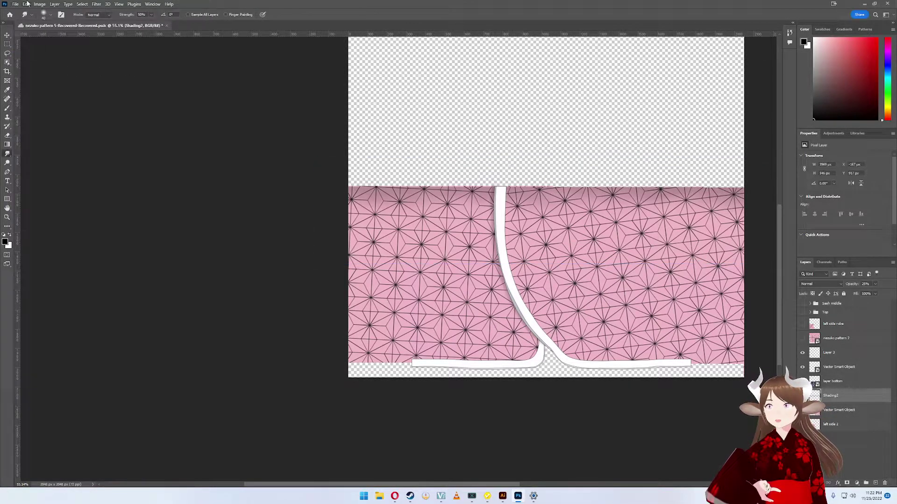
Quick-export the PNG over nezuko pattern 12 and switch to VRoid Studio
left_click(15, 3)
mouse_move(72, 127)
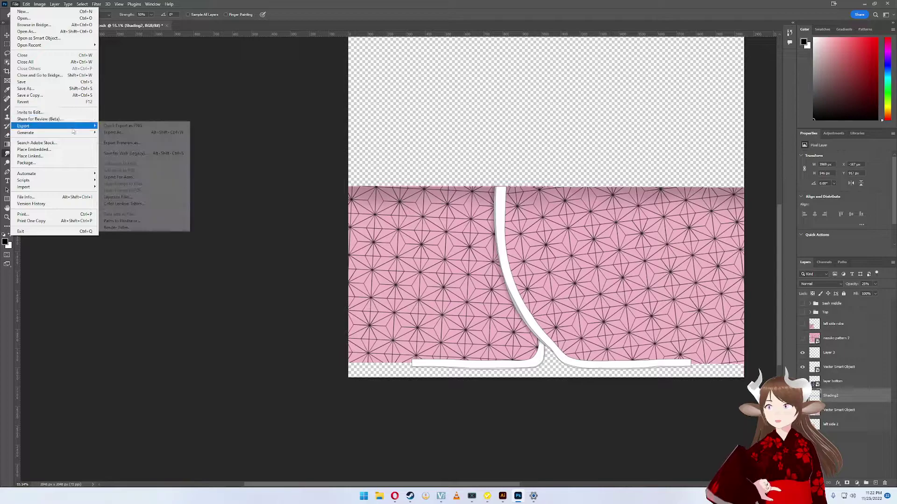
left_click(123, 126)
left_click(317, 107)
left_click(361, 241)
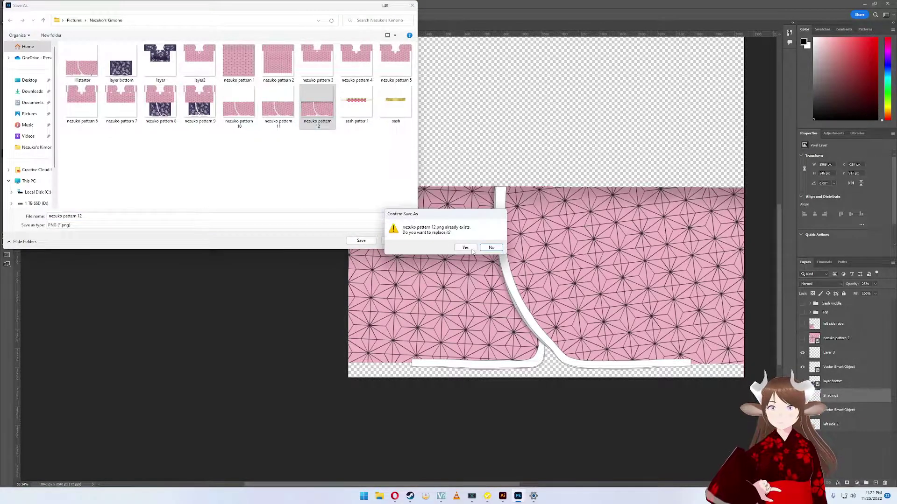
left_click(471, 248)
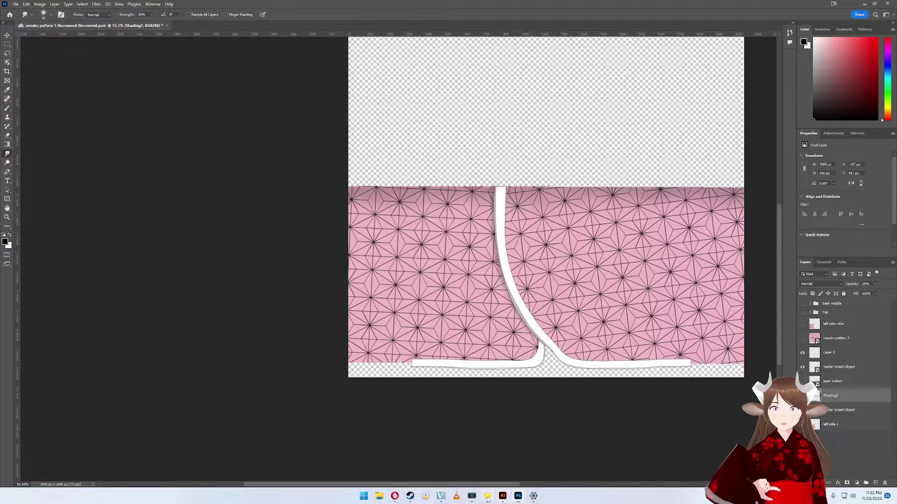
left_click(488, 497)
right_click(45, 213)
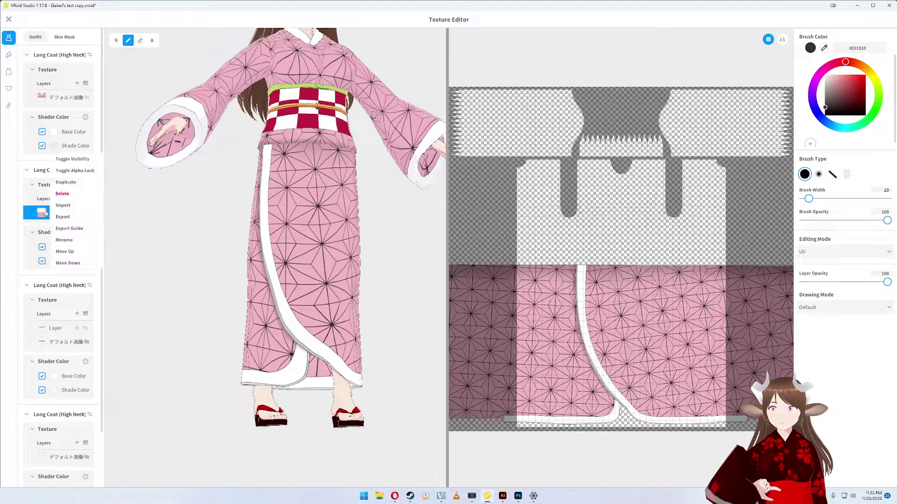
left_click(63, 205)
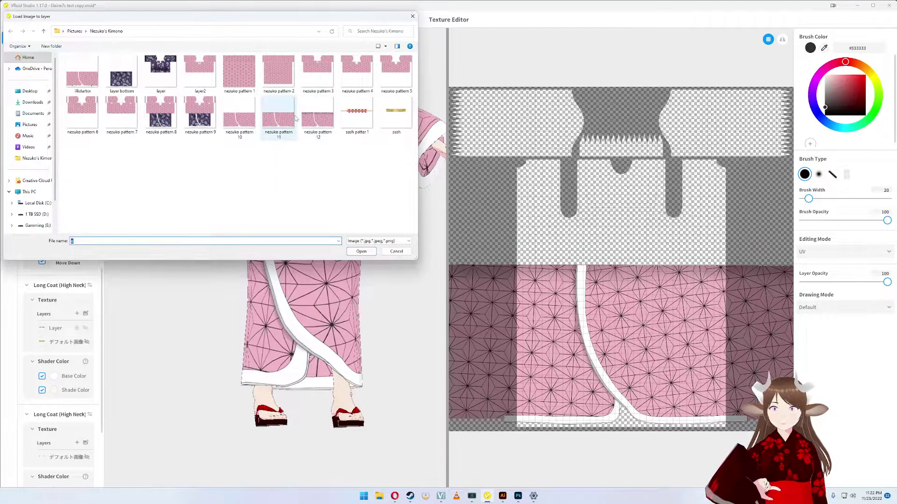
double_click(323, 117)
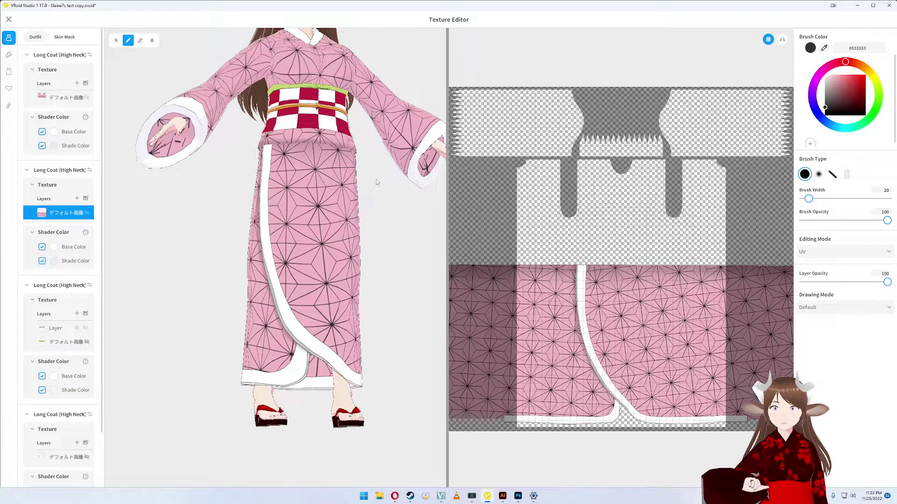
left_click_drag(382, 207, 378, 211)
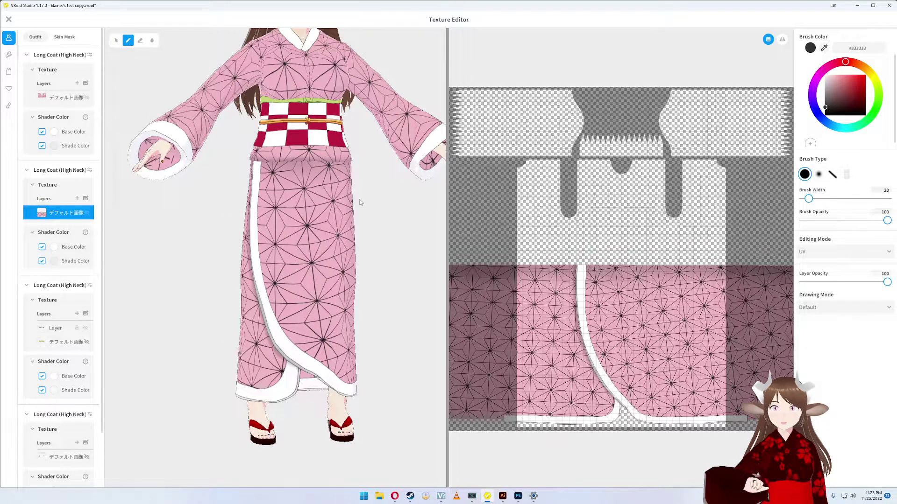
left_click_drag(363, 194, 388, 202)
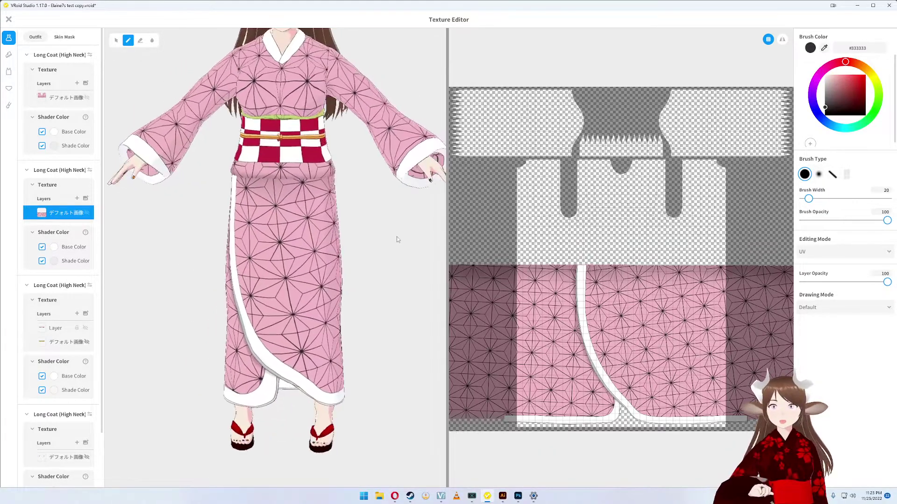
left_click_drag(397, 240, 401, 258)
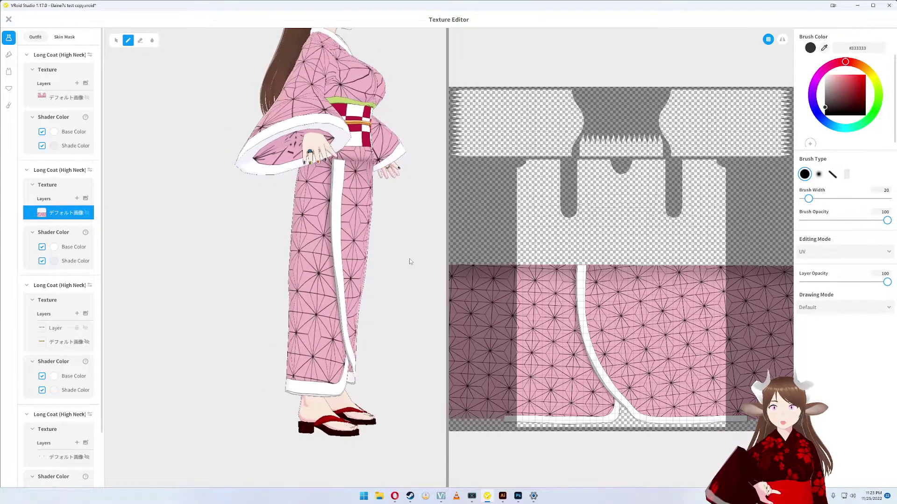
scroll(409, 261, "up", 5)
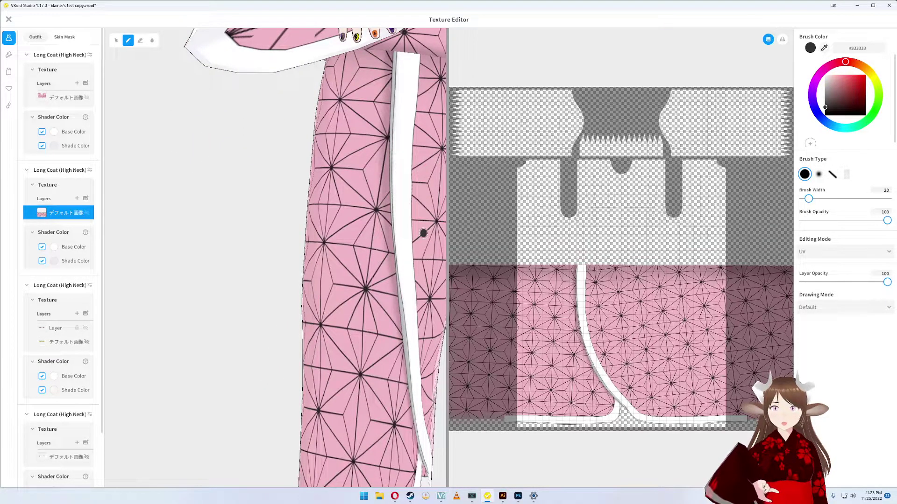
scroll(424, 233, "down", 6)
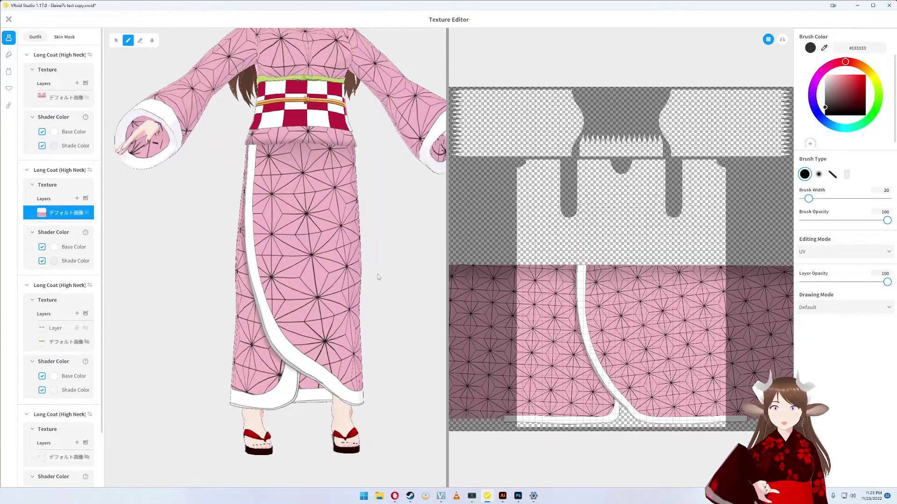
scroll(377, 277, "down", 5)
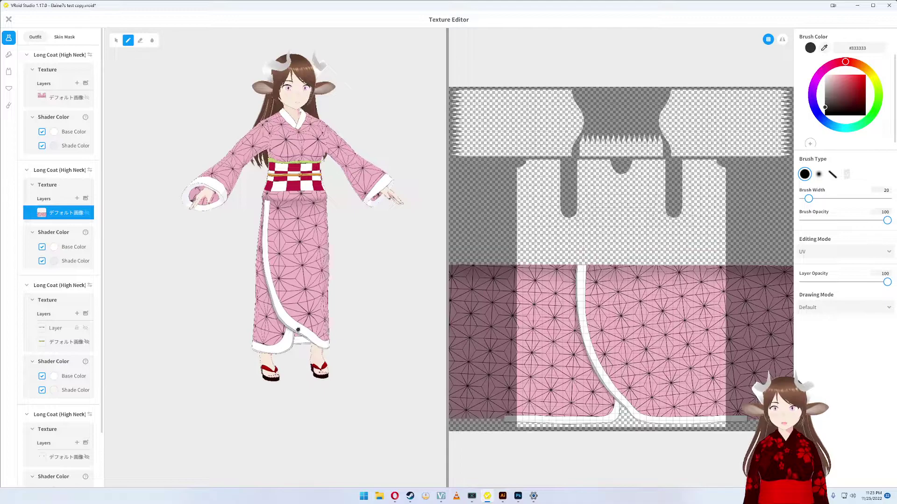
mouse_move(293, 334)
left_mouse_down()
mouse_move(280, 359)
mouse_move(272, 354)
mouse_move(301, 333)
left_mouse_up()
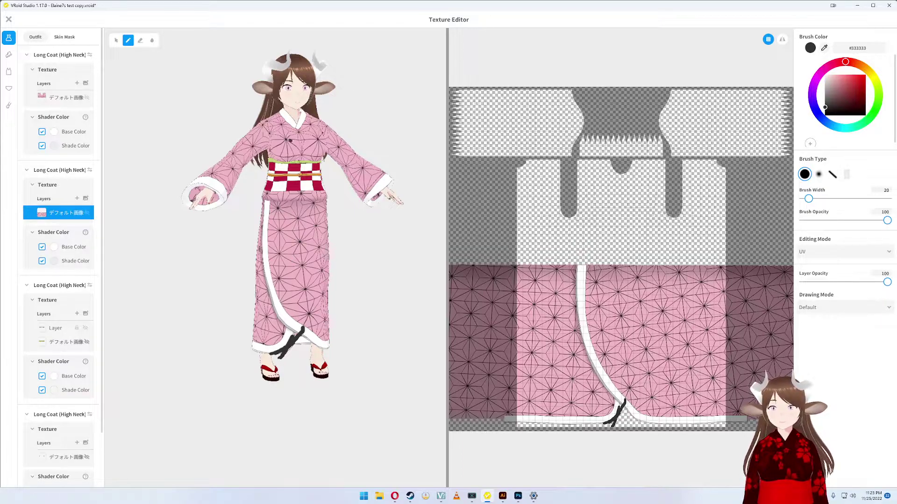
mouse_move(620, 190)
left_mouse_down()
mouse_move(646, 248)
mouse_move(652, 312)
mouse_move(646, 359)
mouse_move(625, 401)
left_mouse_up()
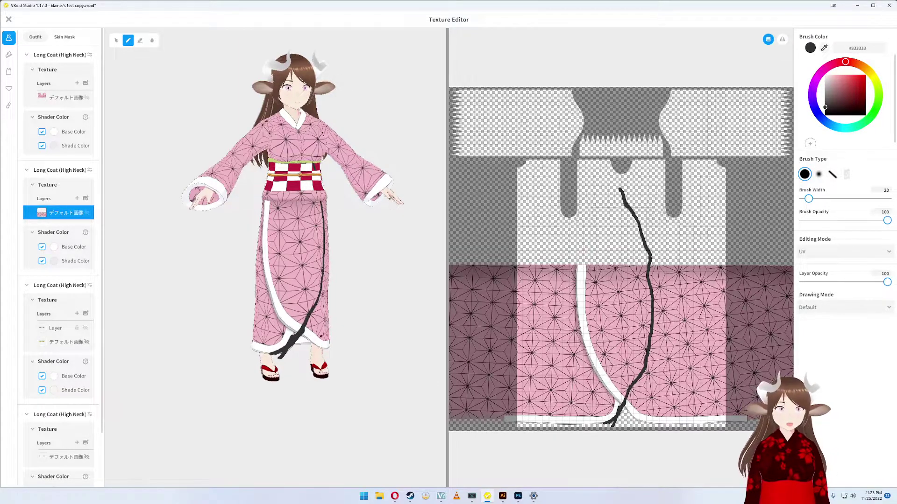
scroll(361, 263, "up", 6)
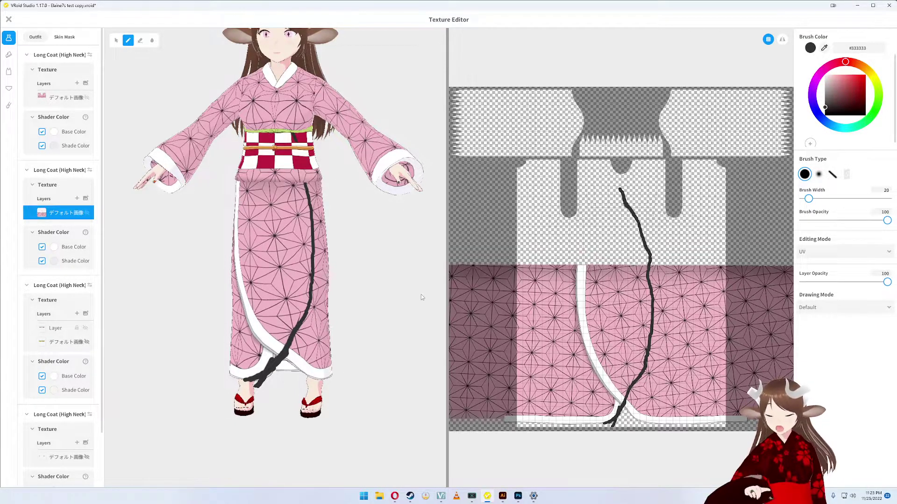
key("ctrl+z")
key("ctrl+z")
key("ctrl+z")
key("ctrl+z")
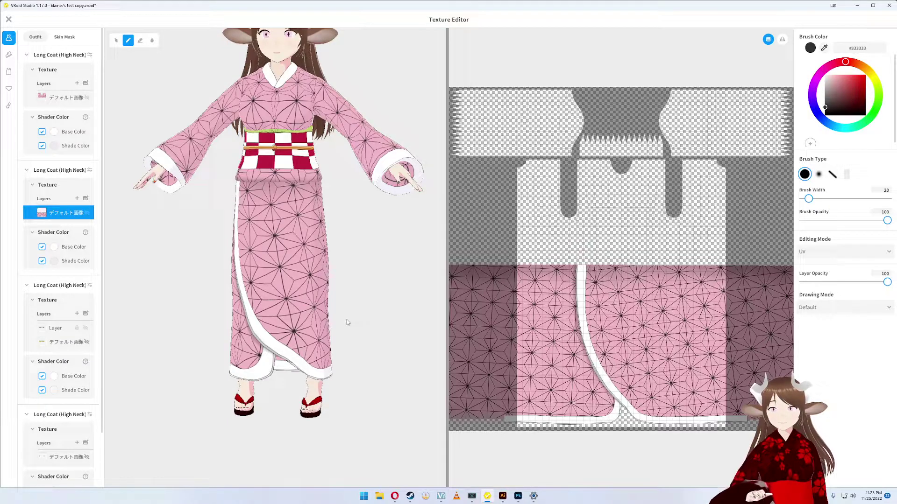
scroll(369, 306, "up", 3)
mouse_move(379, 347)
left_mouse_down()
mouse_move(343, 365)
mouse_move(368, 346)
mouse_move(377, 352)
mouse_move(343, 375)
mouse_move(329, 409)
mouse_move(379, 372)
left_mouse_up()
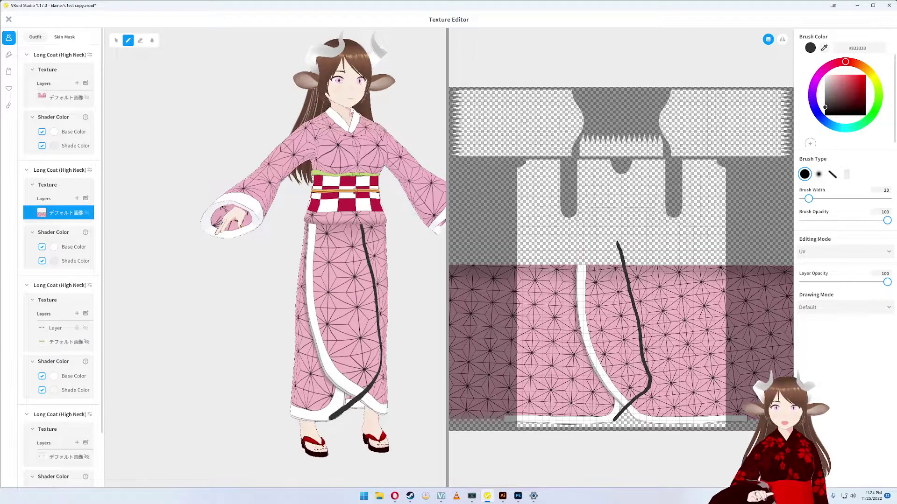
key("ctrl+z")
mouse_move(634, 220)
left_mouse_down()
mouse_move(641, 288)
mouse_move(616, 382)
left_mouse_up()
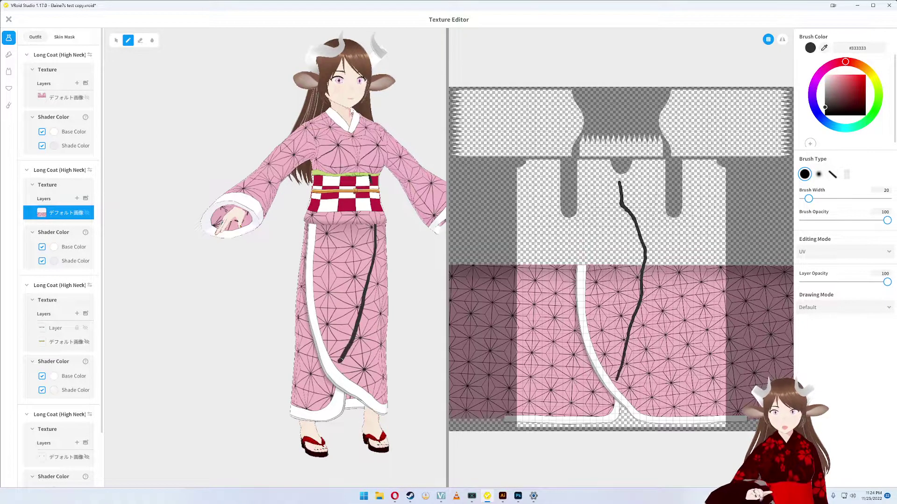
key("ctrl+z")
mouse_move(617, 191)
left_mouse_down()
mouse_move(658, 241)
mouse_move(626, 396)
mouse_move(610, 420)
mouse_move(592, 425)
left_mouse_up()
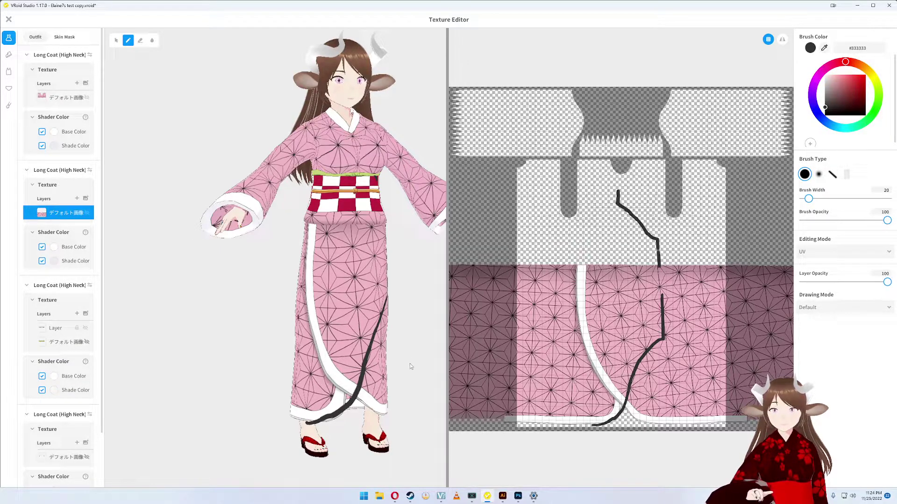
left_click_drag(411, 344, 407, 323)
key("ctrl+z")
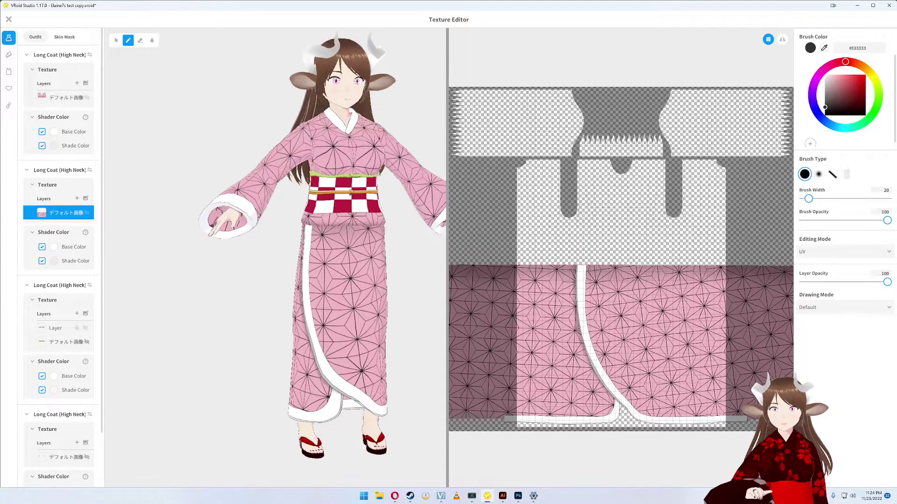
Group the layers from left side robe to left side 2 into a folder named Bottom 1
left_click(518, 496)
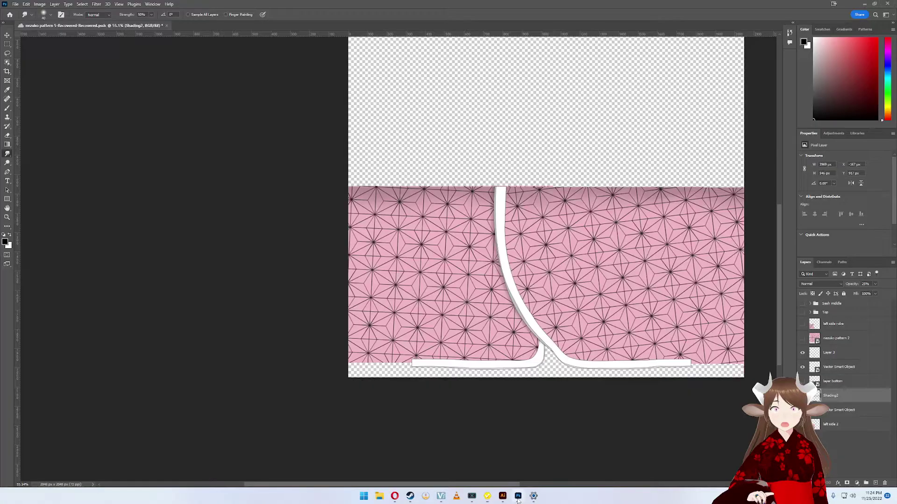
right_click(823, 453)
key("Escape")
left_click(831, 424)
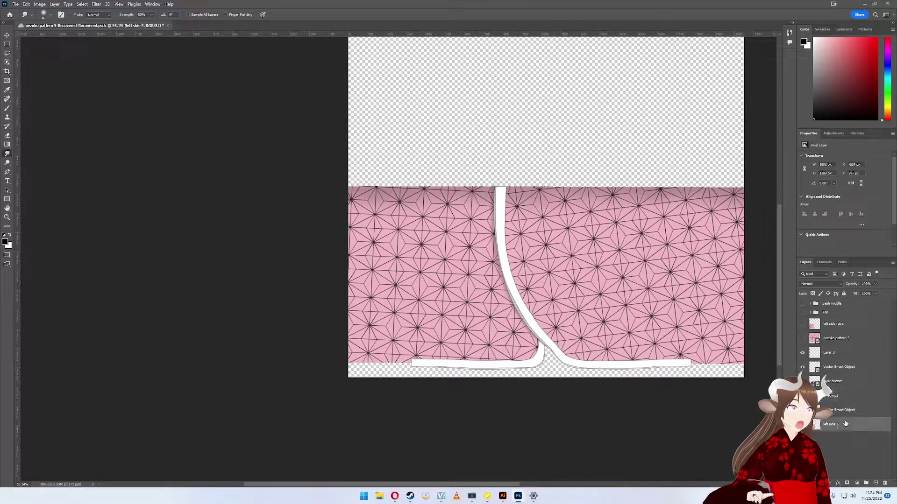
left_click(841, 323, "shift")
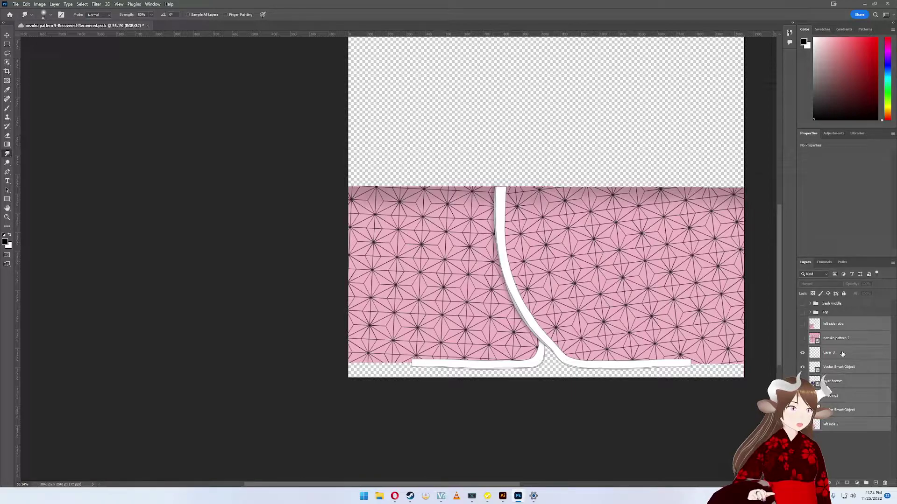
left_click(865, 483)
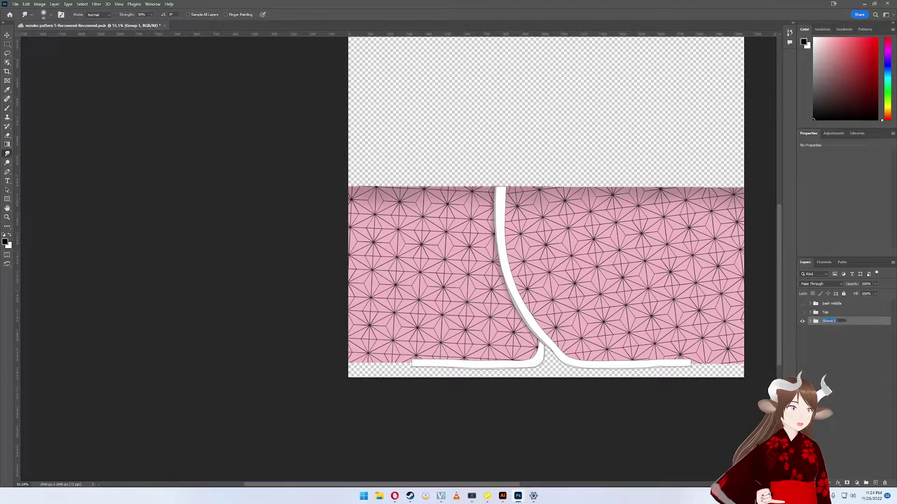
type("Bott")
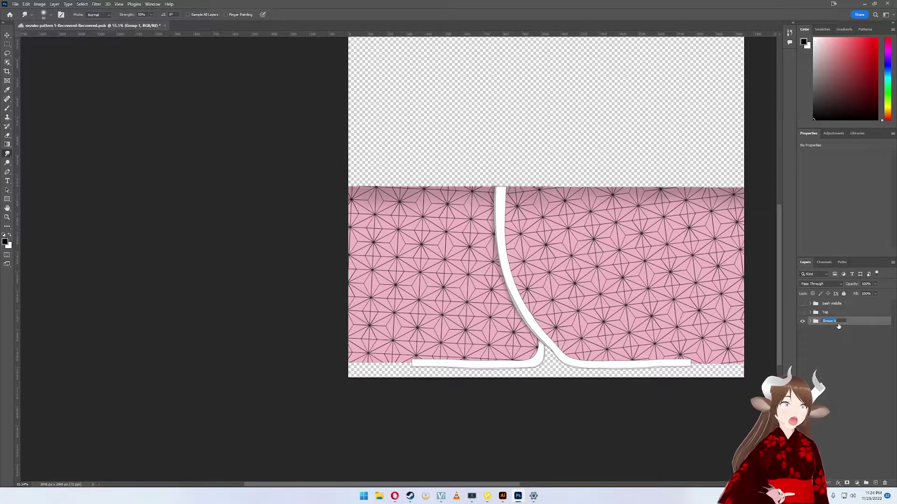
type("om 1")
key("Return")
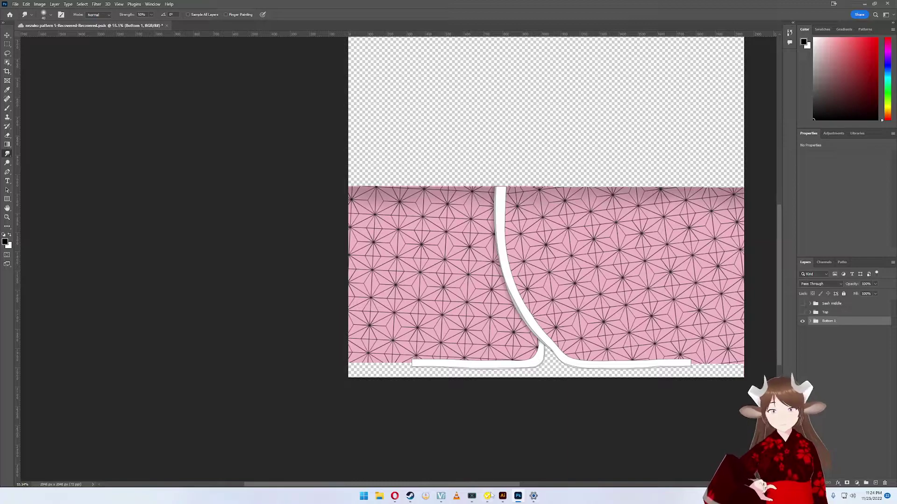
mouse_move(501, 489)
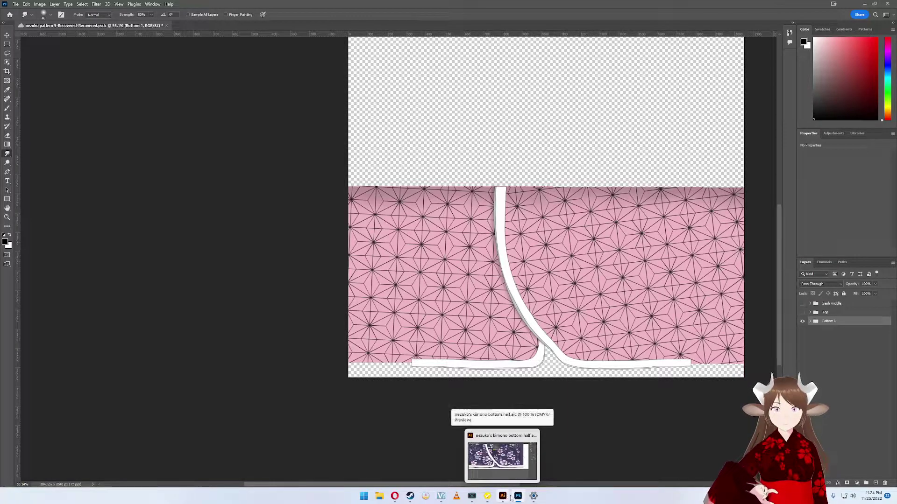
key("alt+Tab")
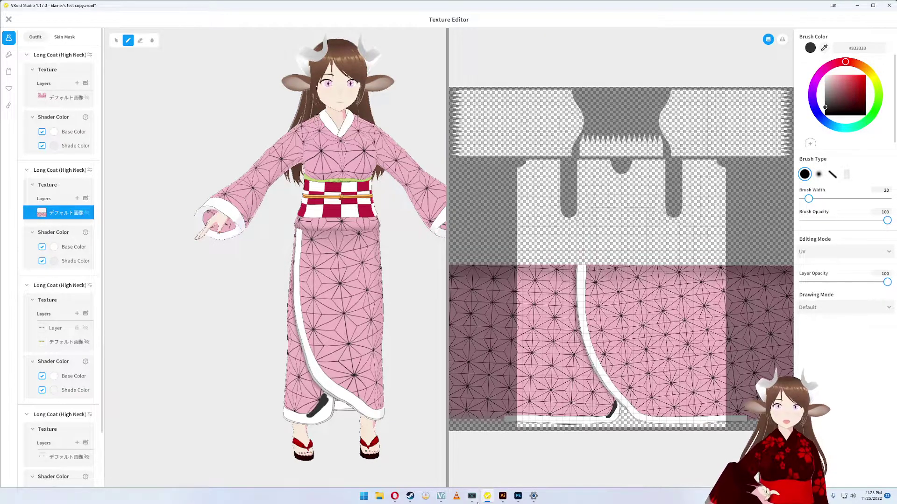
Reshape the left white trim curve in Illustrator by moving its corner anchor point
left_click(504, 496)
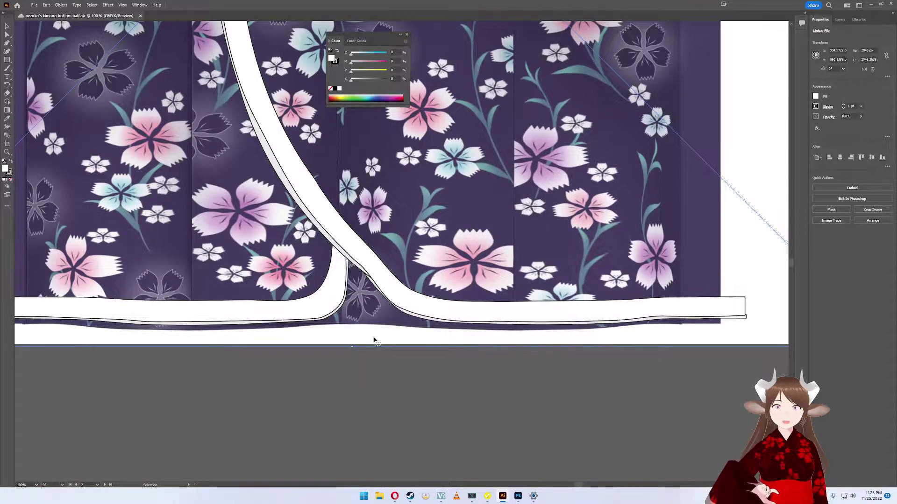
left_click_drag(374, 340, 461, 371)
left_click(421, 335)
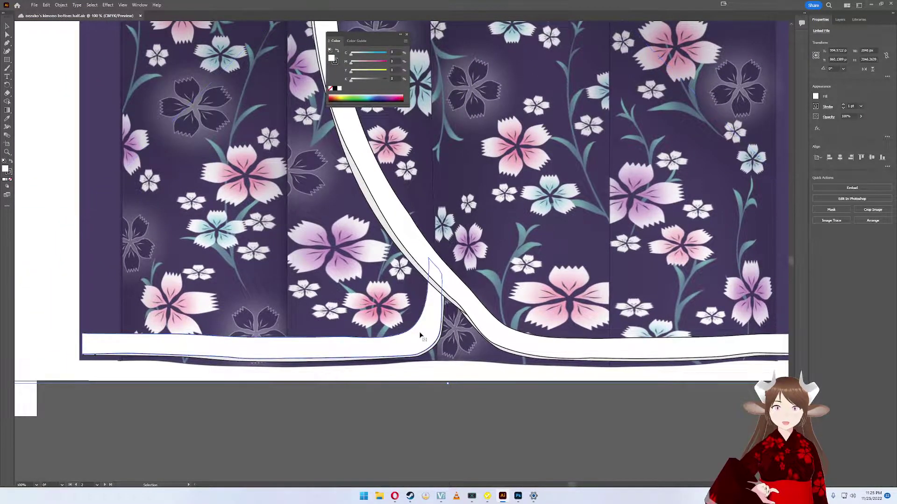
key("a")
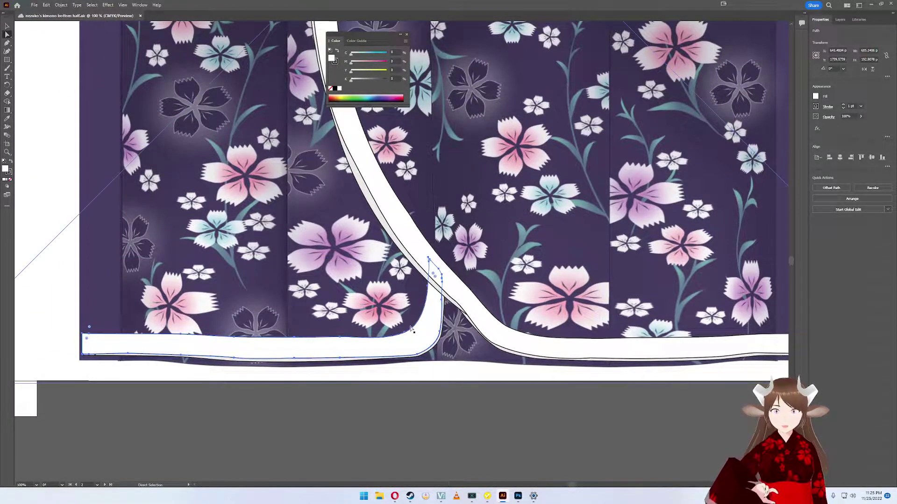
left_click(405, 334)
left_click_drag(405, 334, 418, 341)
left_click(464, 392)
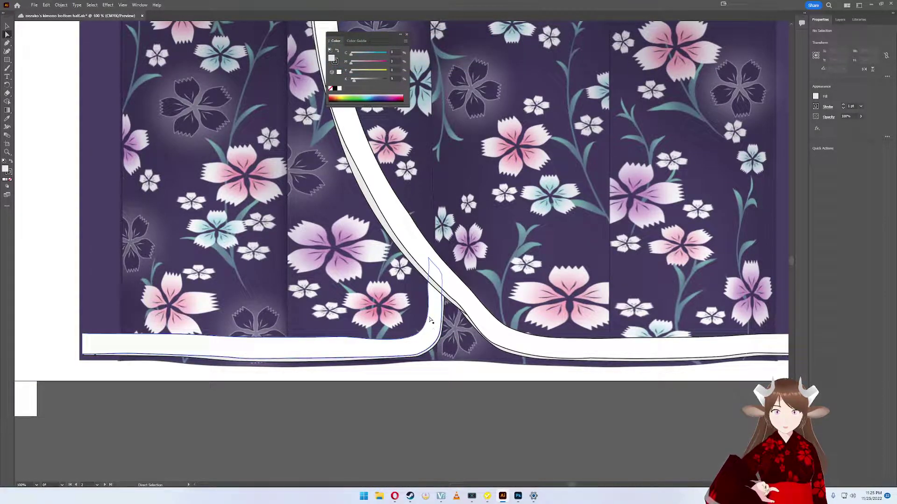
Select the white trim stripe path and copy it
scroll(430, 320, "up", 5, "alt")
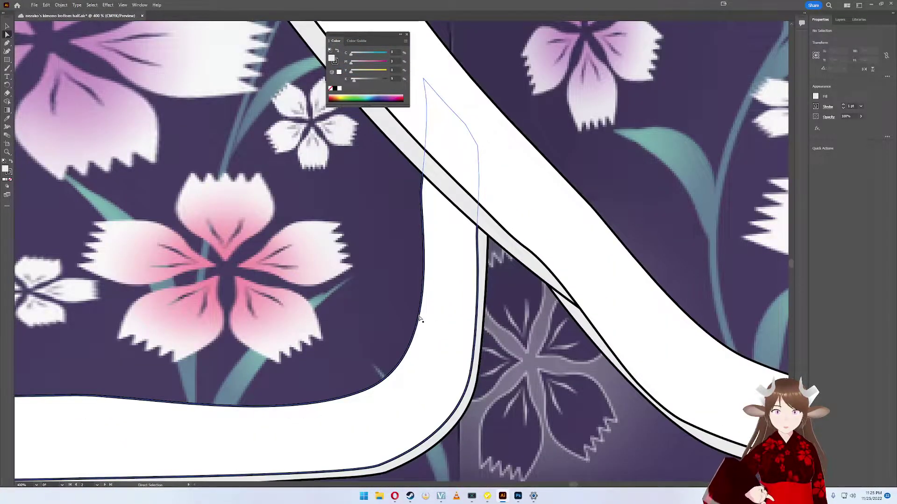
scroll(404, 344, "down", 7, "alt")
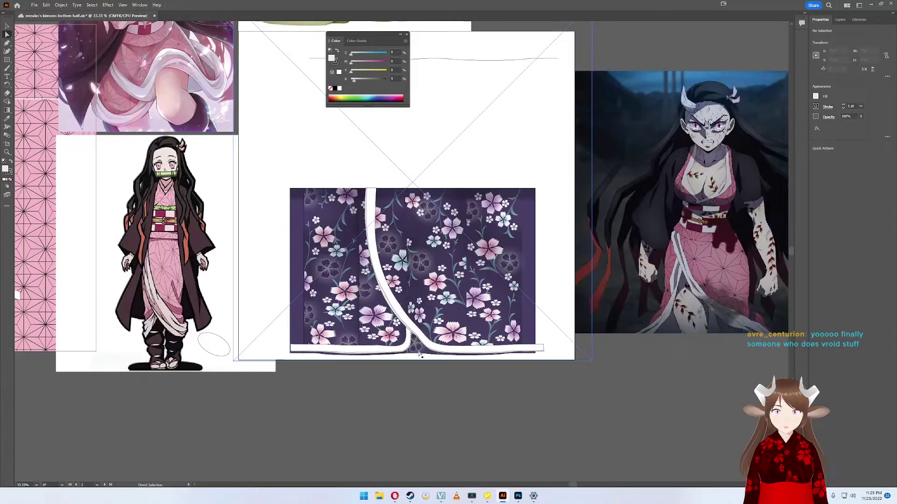
left_click_drag(368, 213, 410, 327)
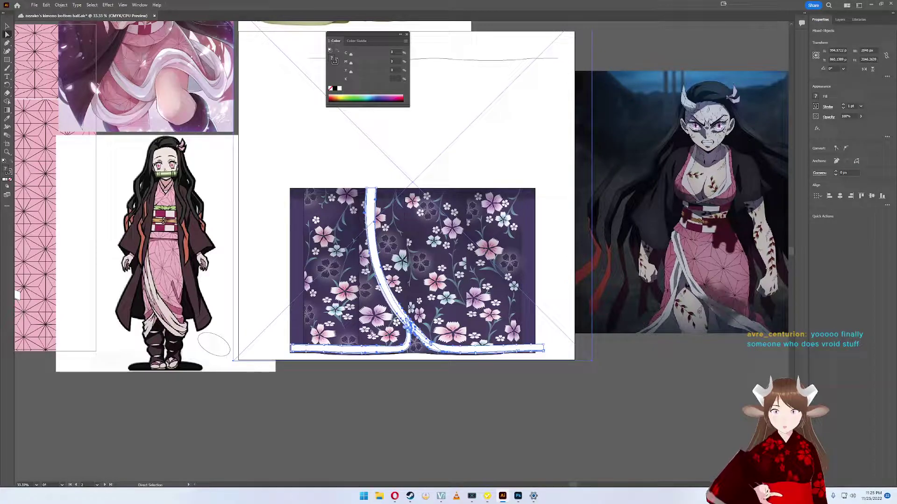
key("v")
key("ctrl+shift+a")
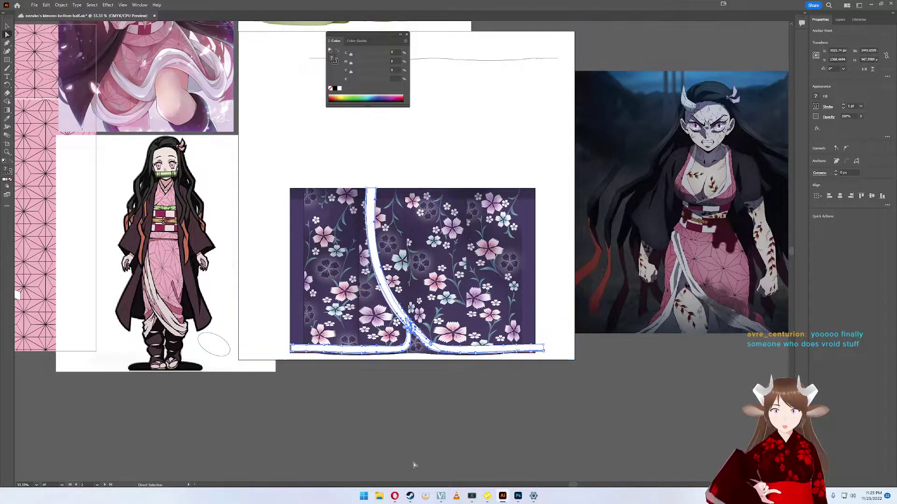
key("a")
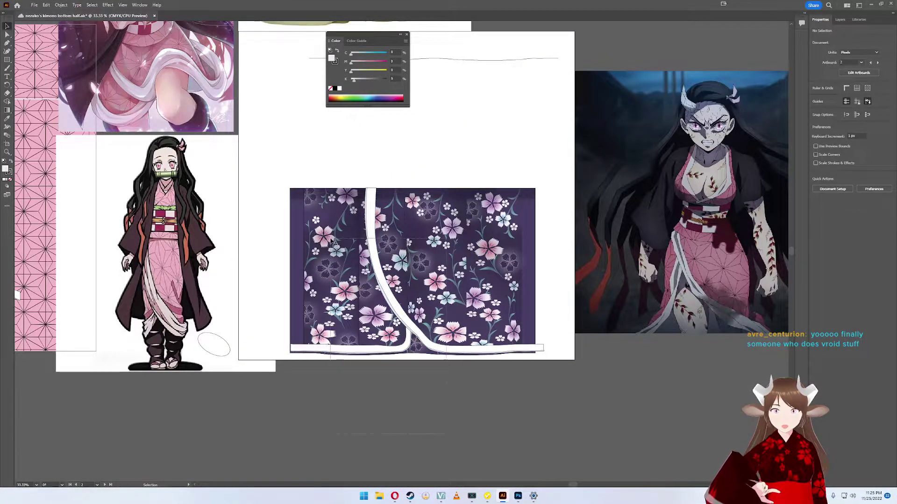
key("ctrl+z")
left_click(495, 396)
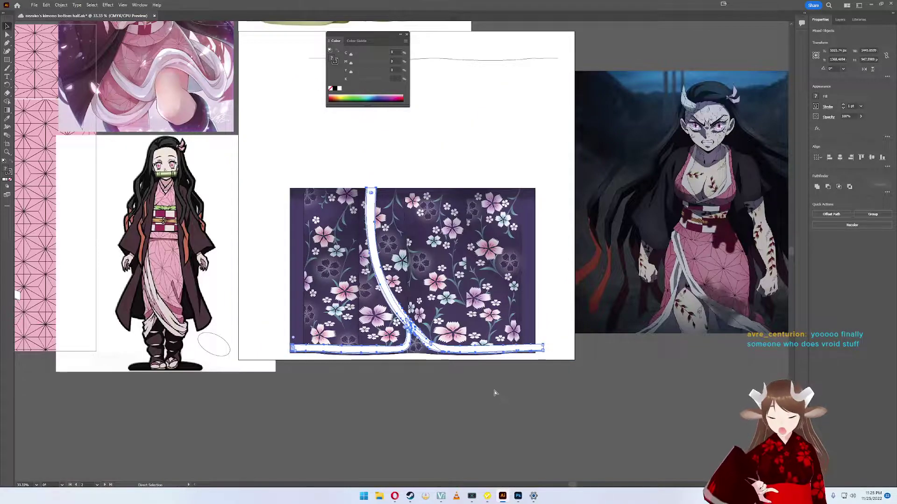
key("alt+Tab")
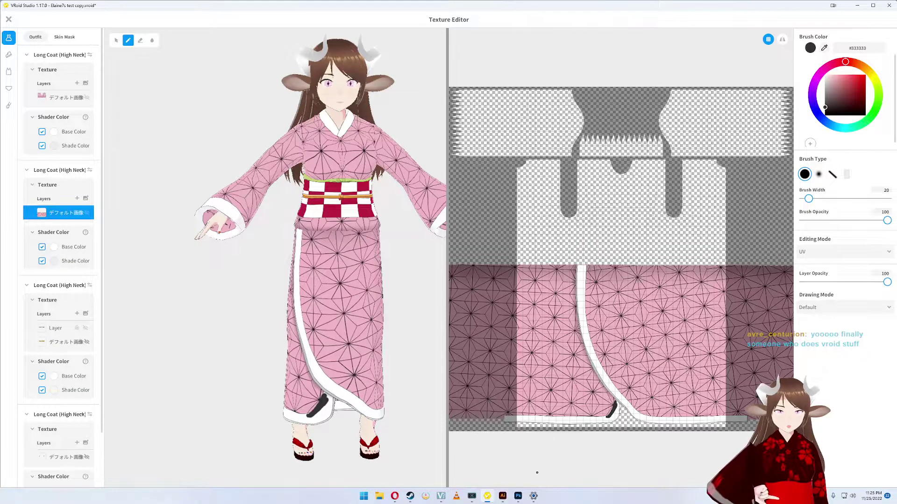
Paste the trim above Layer 3 in Bottom 1 as a Smart Object, positioned on the white stripe
left_click(518, 496)
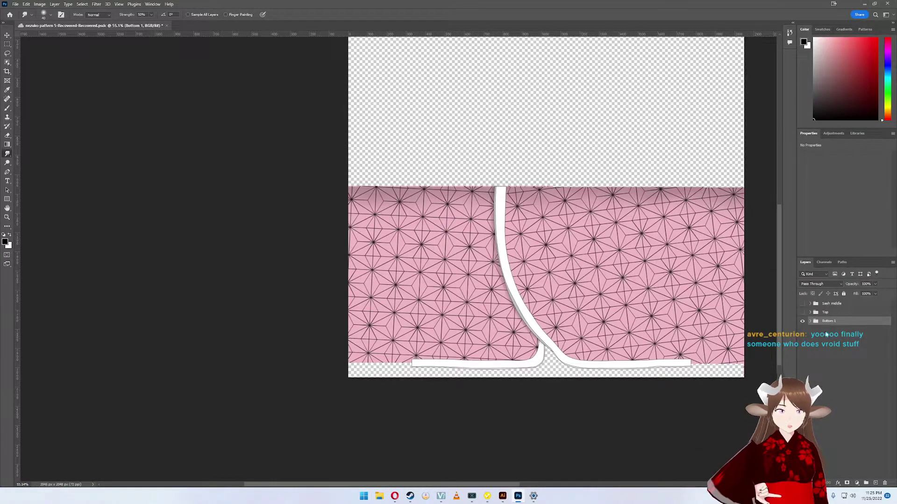
left_click(811, 322)
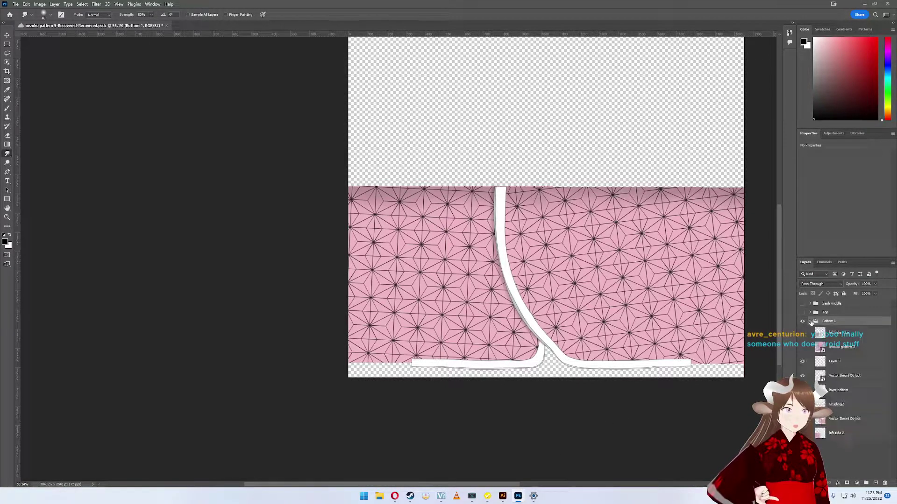
left_click(831, 457)
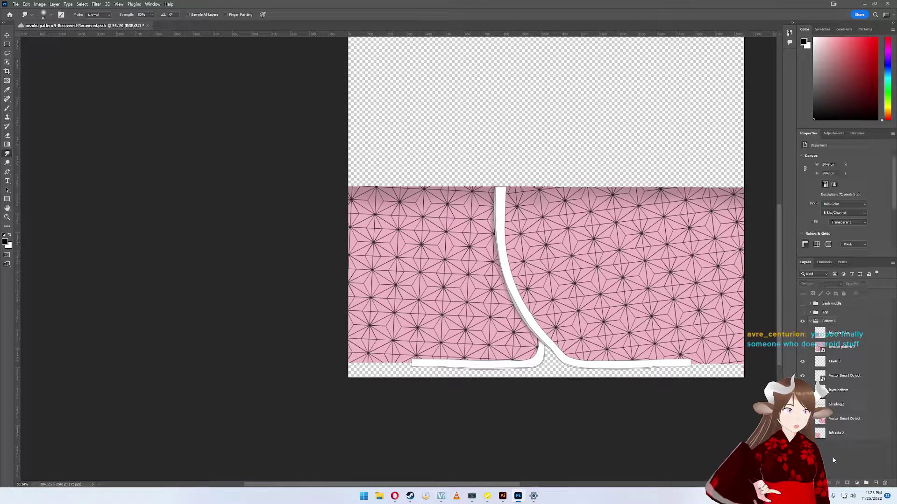
left_click(837, 365)
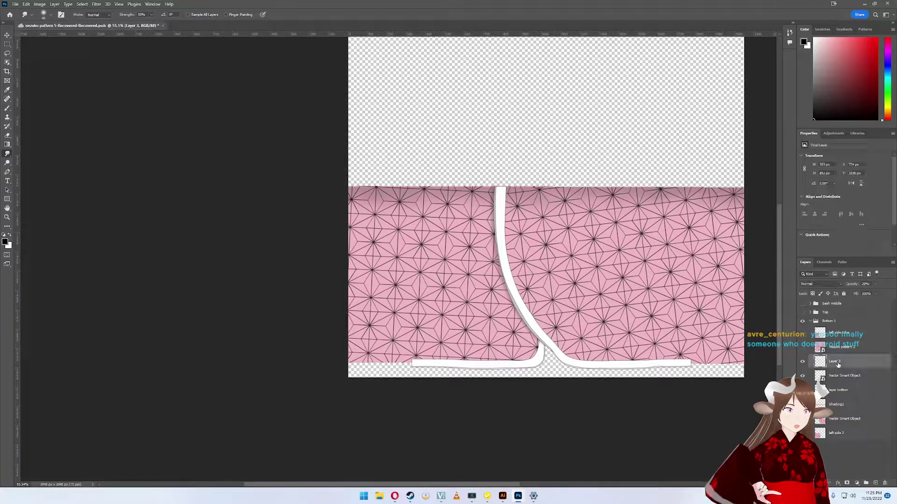
key("ctrl+v")
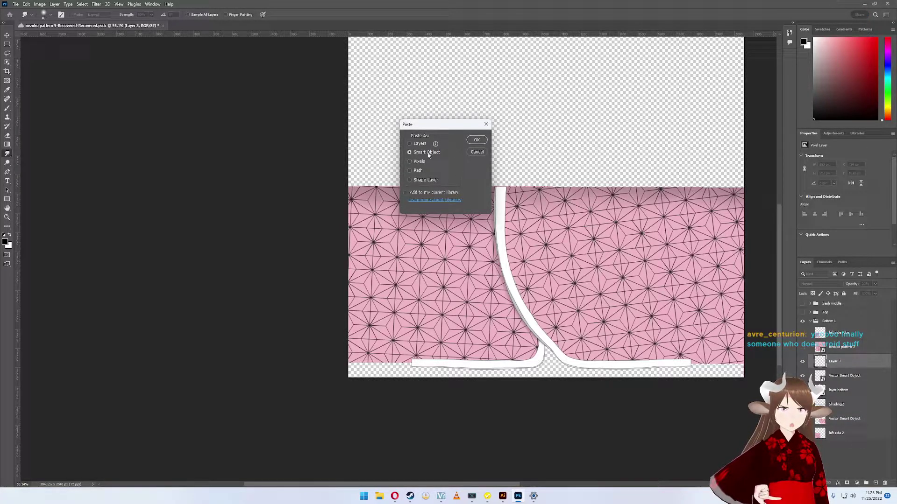
left_click(477, 140)
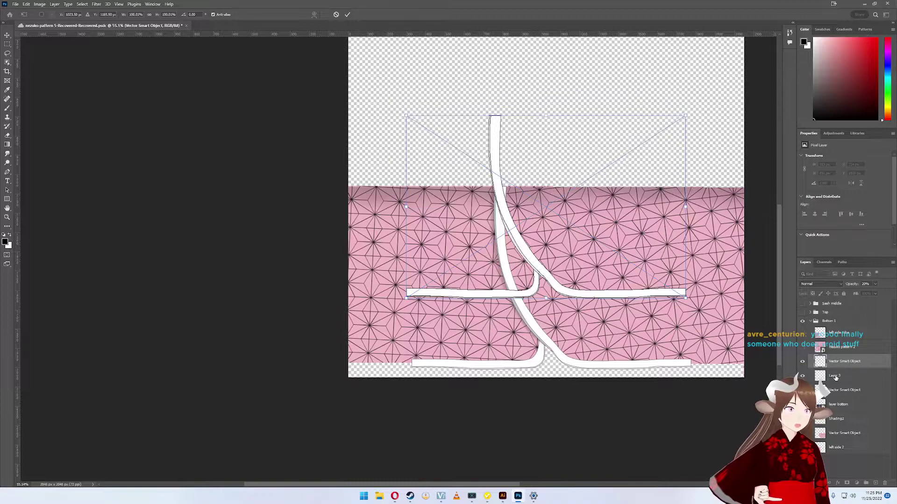
left_click_drag(538, 268, 542, 342)
key("Return")
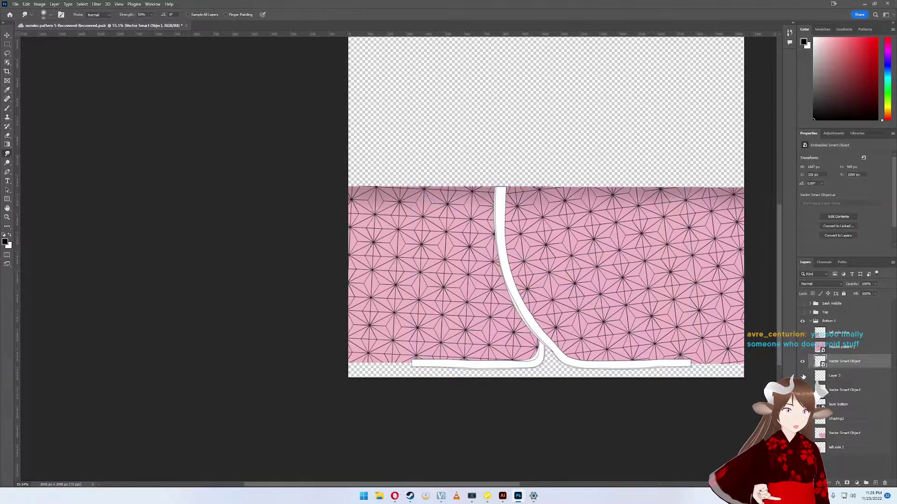
Move the trim layer below Layer 3, rename it Trim, and start smudging its edge
left_click(803, 376)
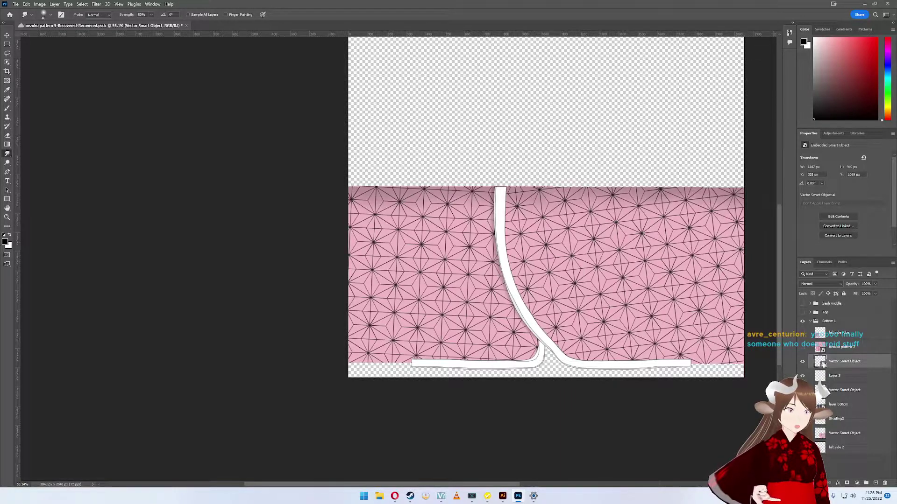
left_click_drag(823, 364, 826, 385)
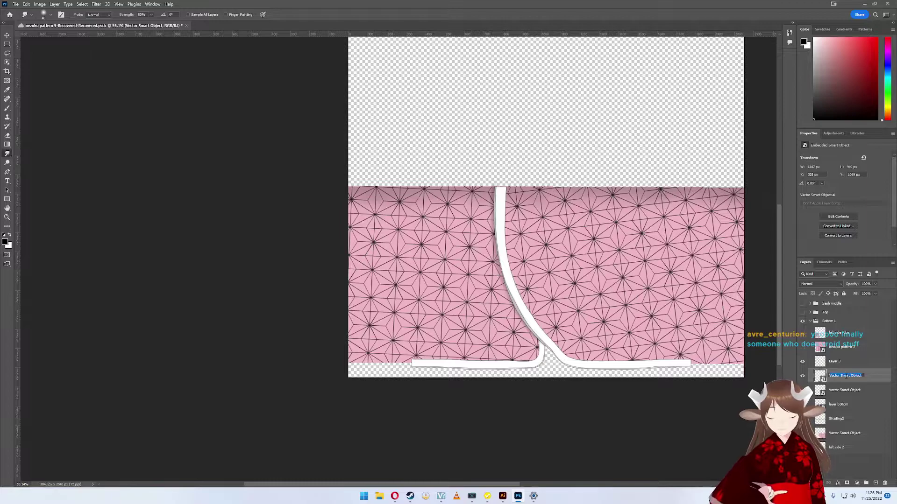
type("Trim")
key("Return")
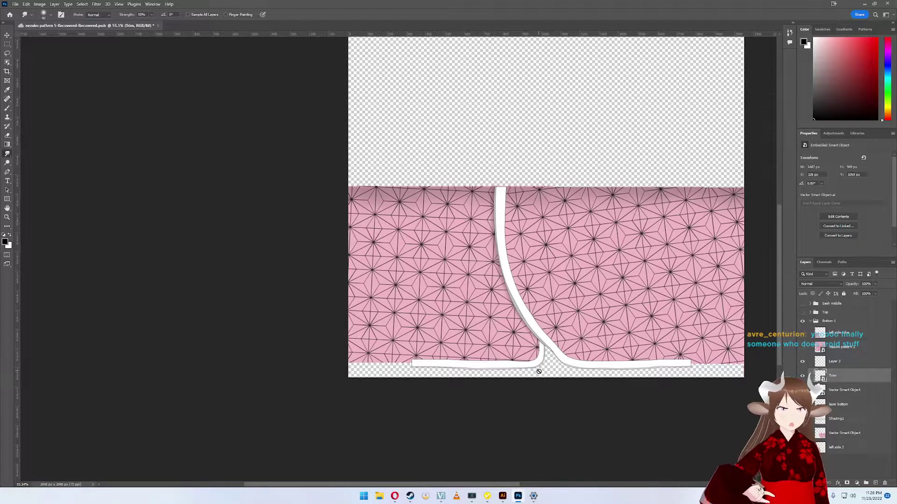
scroll(546, 355, "up", 2)
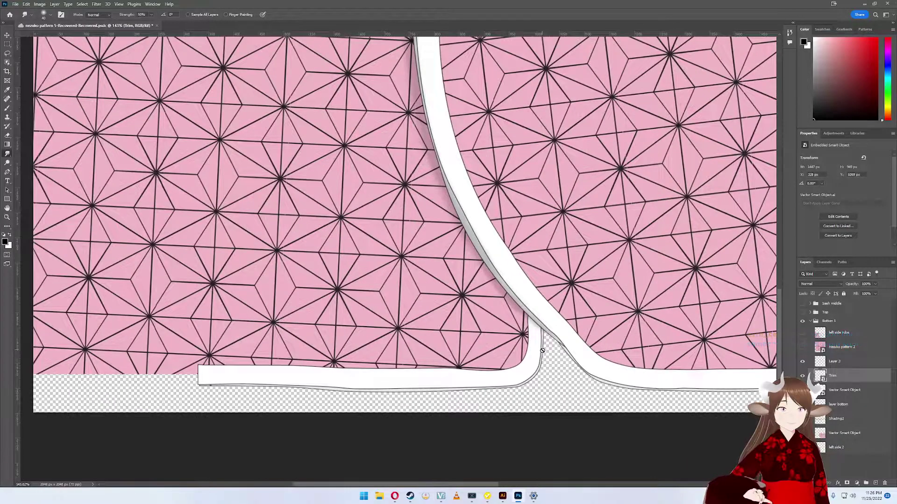
scroll(542, 350, "down", 1)
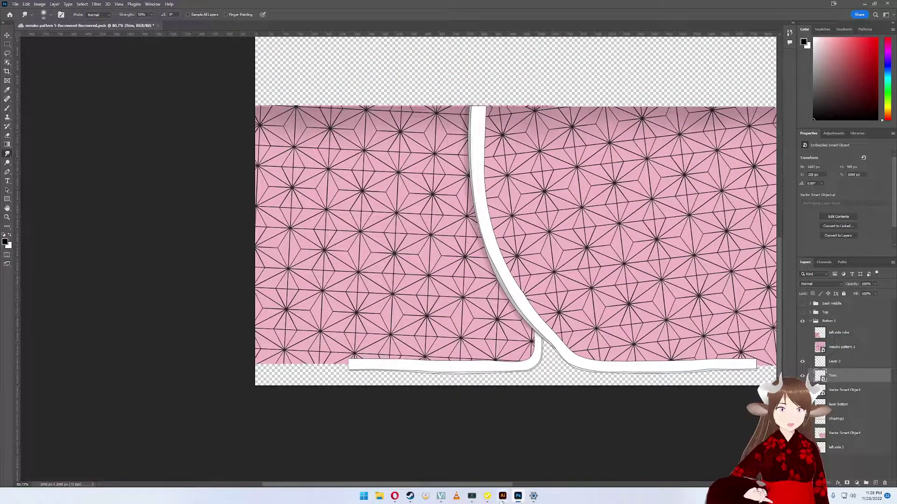
left_click(479, 226)
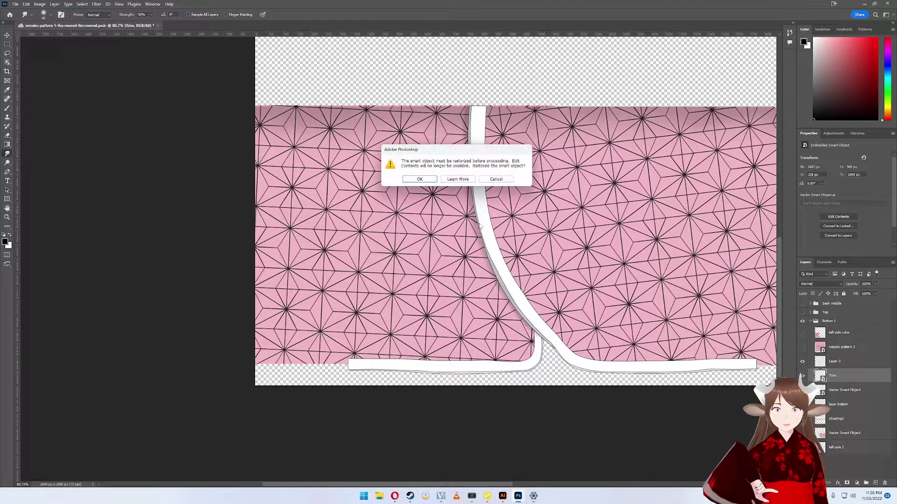
Decline rasterizing, then Quick Export the texture as PNG, replacing nezuko pattern 12
left_click(495, 179)
left_click(15, 3)
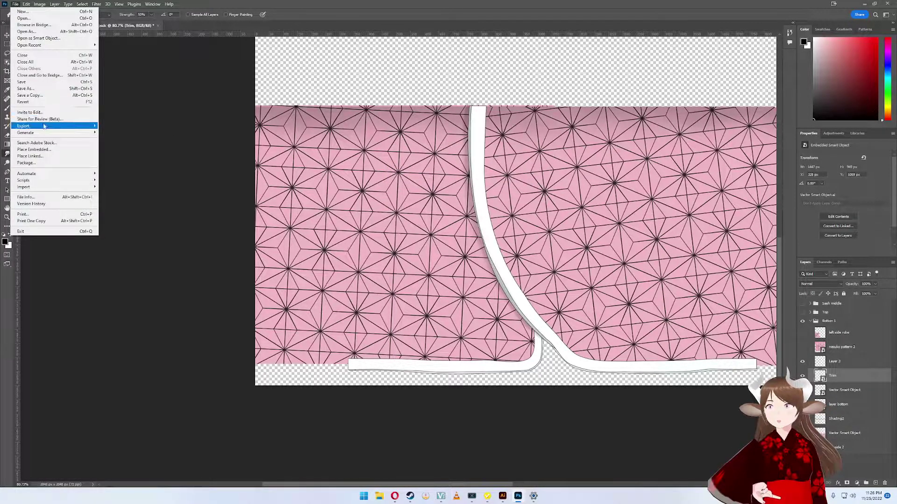
mouse_move(43, 126)
left_click(124, 126)
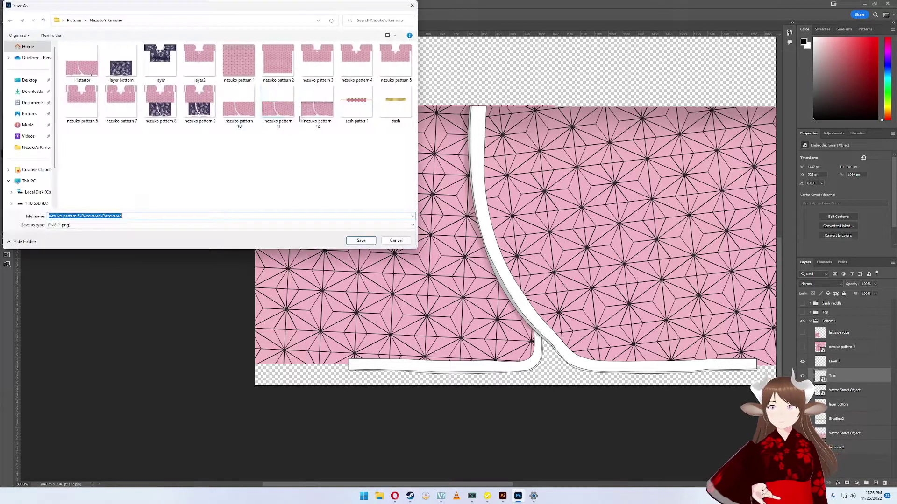
double_click(311, 108)
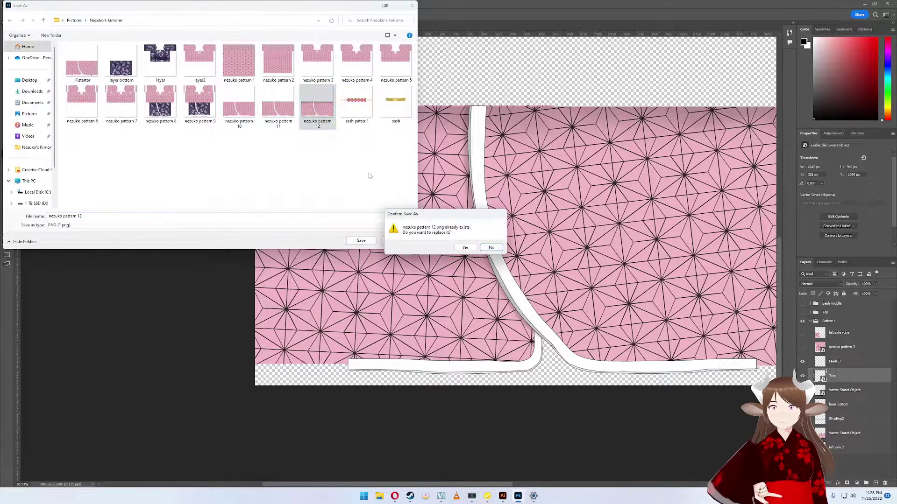
left_click(463, 249)
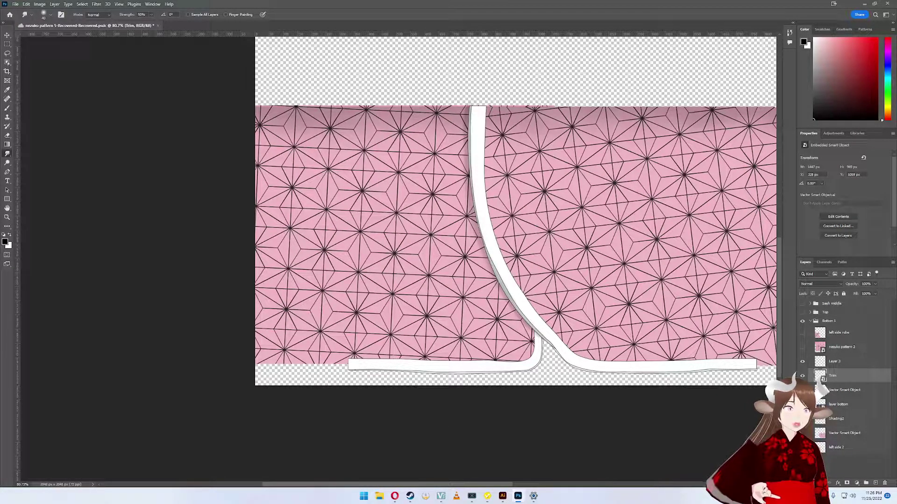
left_click(503, 496)
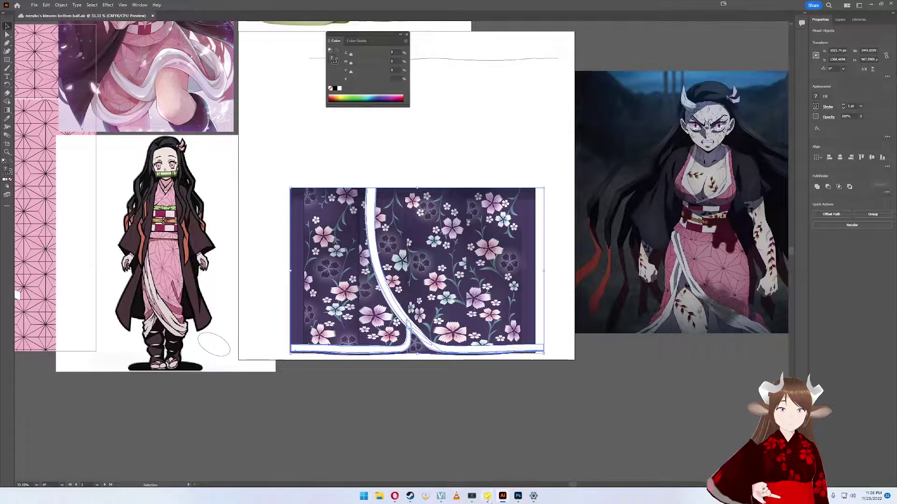
Import nezuko pattern 12 into the coat's texture layer
left_click(487, 496)
right_click(70, 213)
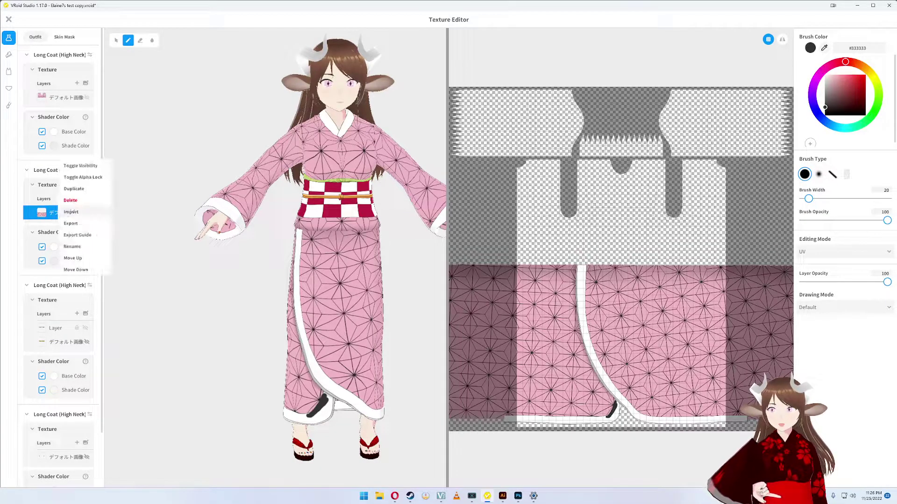
left_click(72, 212)
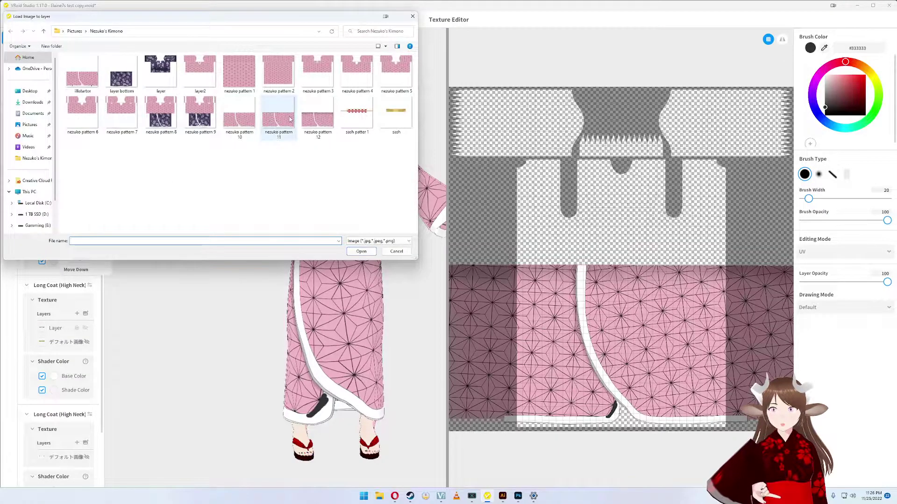
double_click(312, 125)
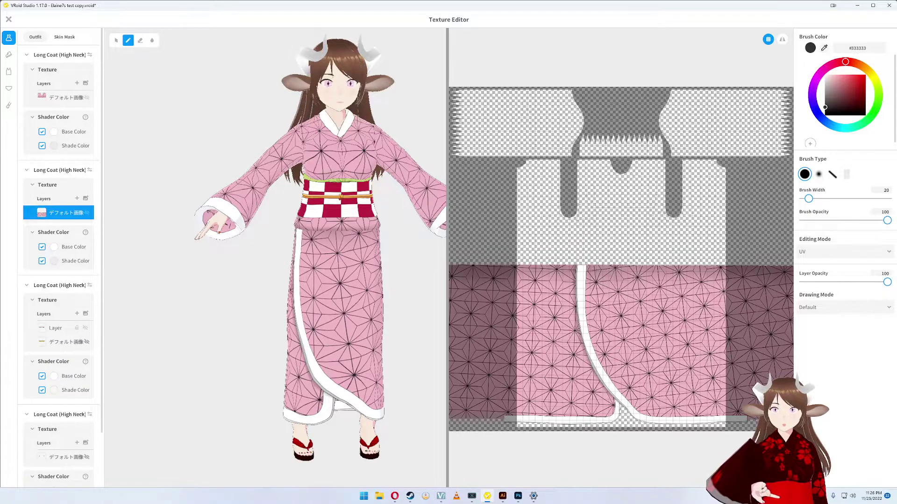
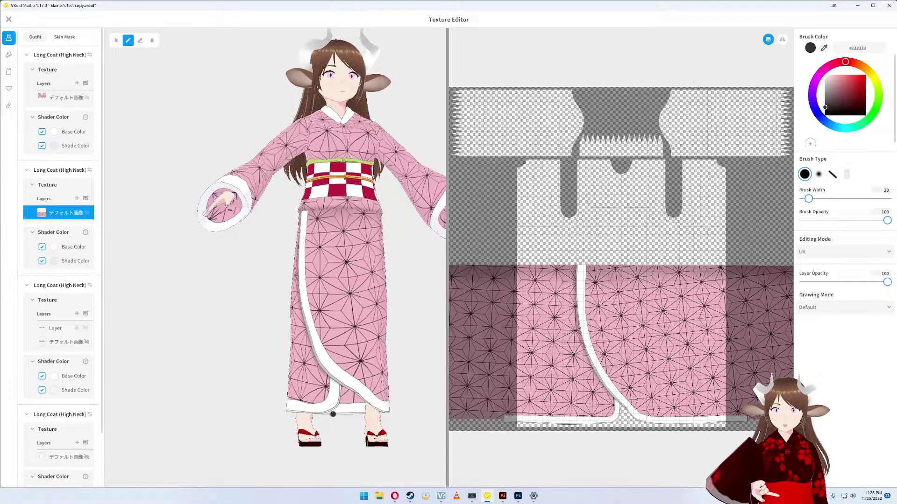
Bring up the kimono bottom-half artwork with its white trim band in Illustrator
left_click(503, 497)
scroll(414, 366, "up", 1)
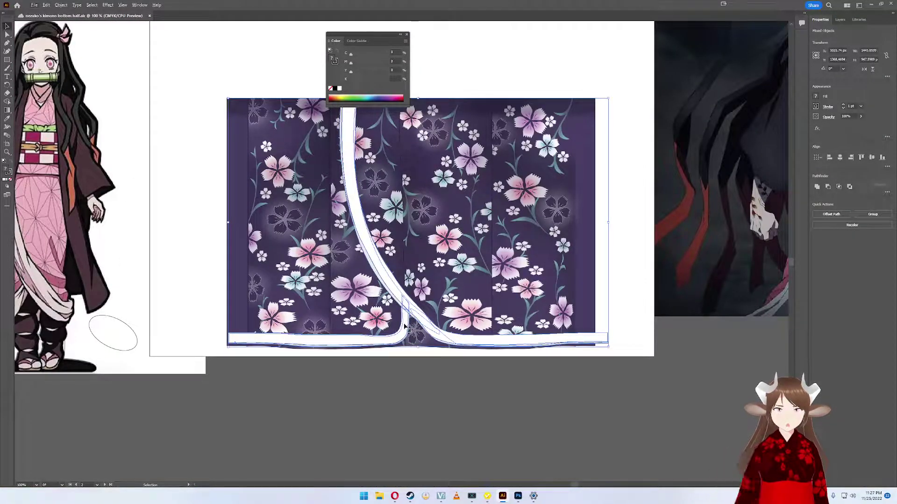
Zoom into the trim band and drag its inner-edge anchors to reshape the curved corner
scroll(404, 327, "up", 10)
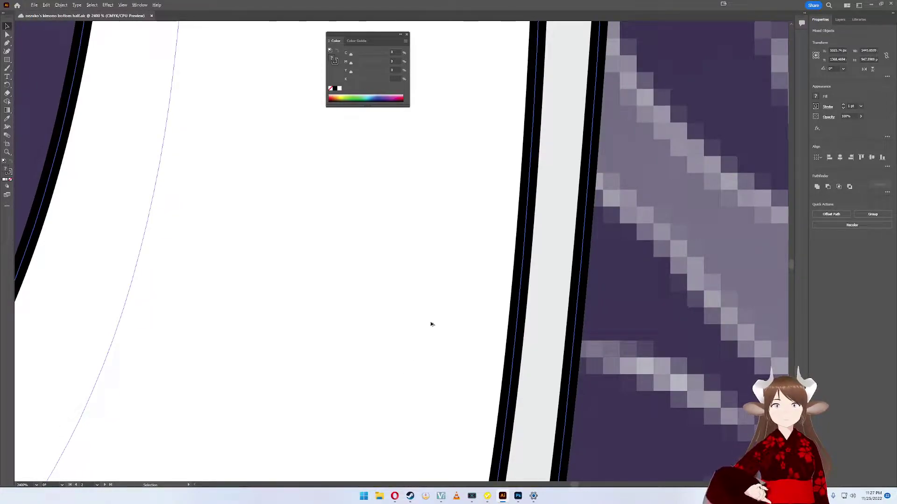
scroll(419, 307, "down", 2)
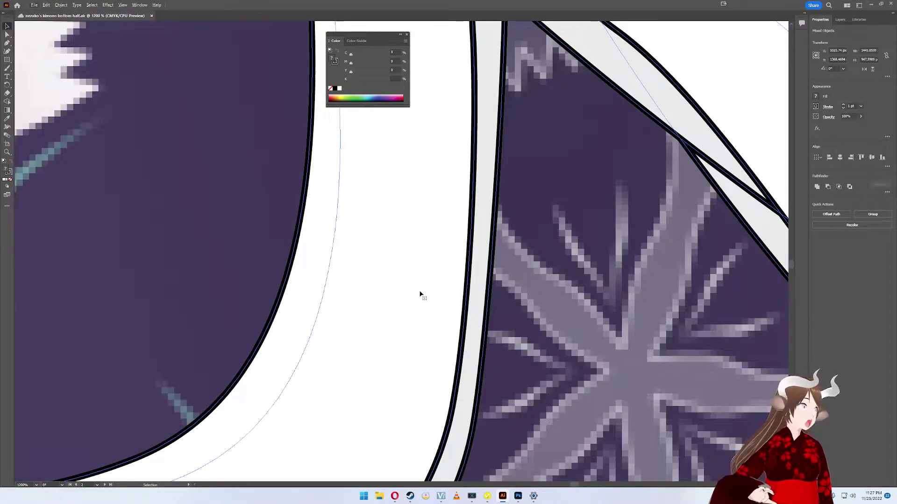
scroll(464, 270, "down", 1)
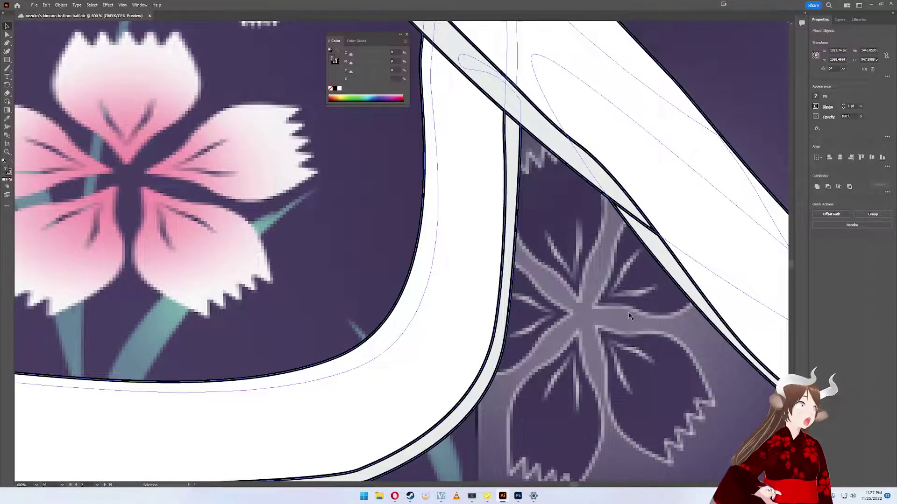
left_click_drag(443, 261, 483, 280)
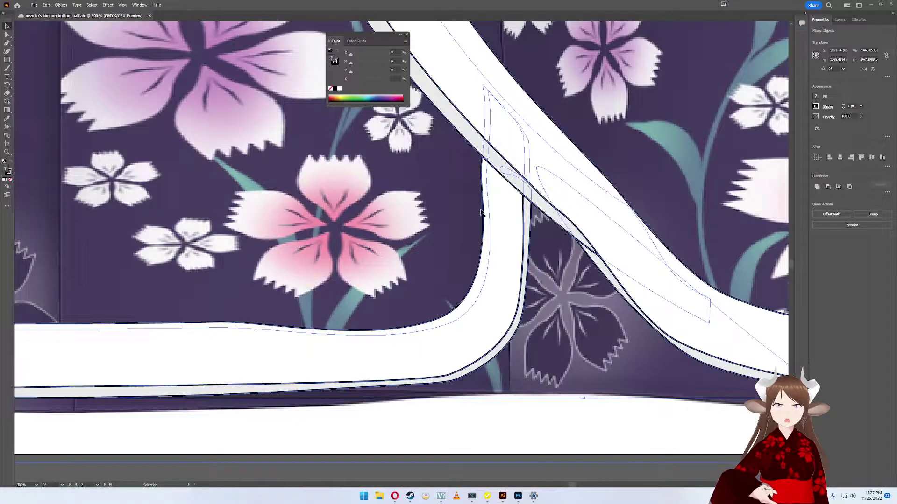
left_click(498, 190)
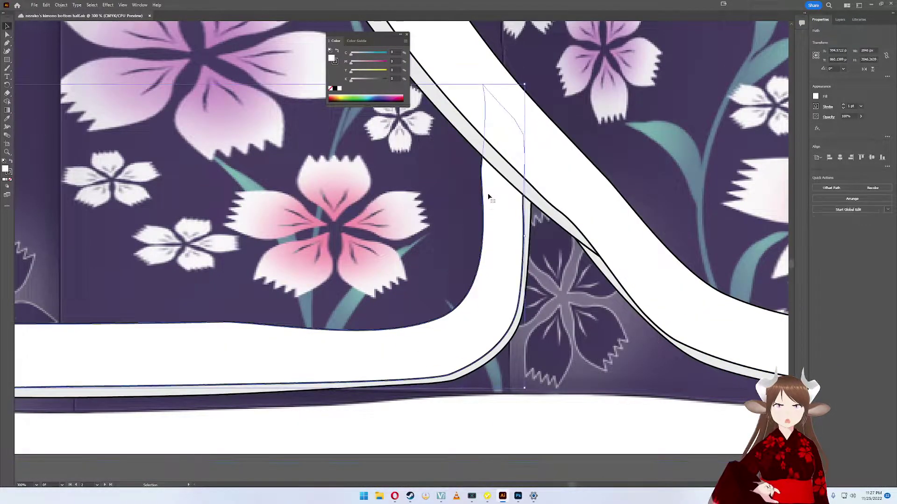
left_click(8, 36)
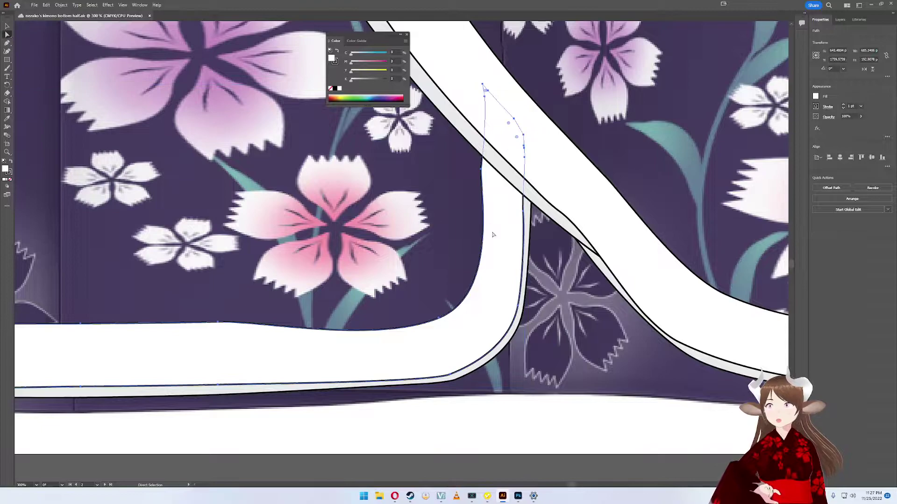
left_click_drag(480, 173, 496, 174)
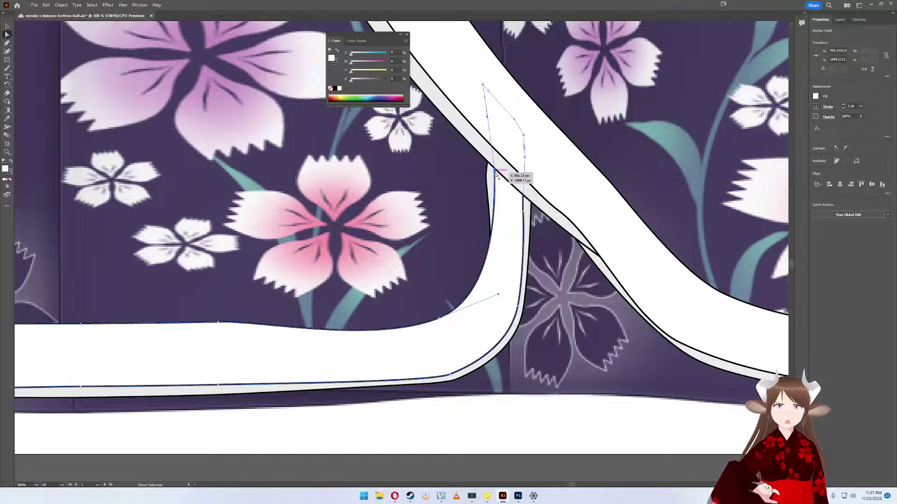
left_click(486, 181)
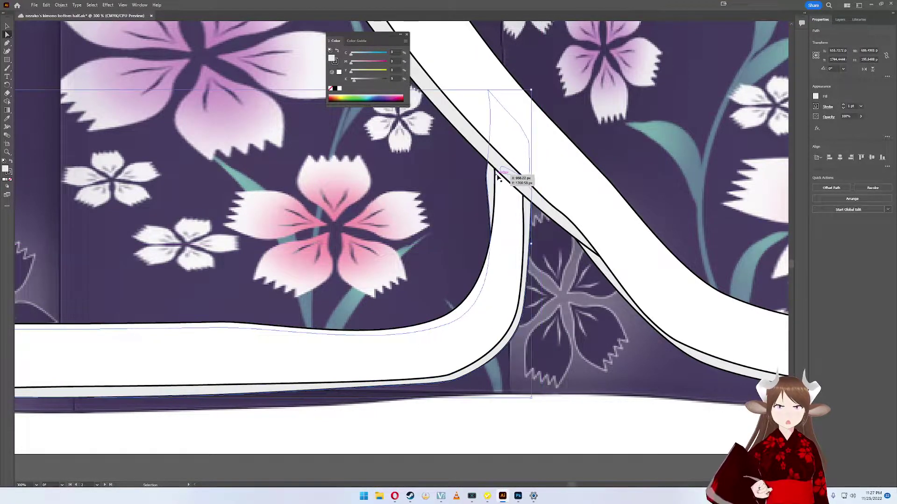
left_click_drag(500, 170, 504, 173)
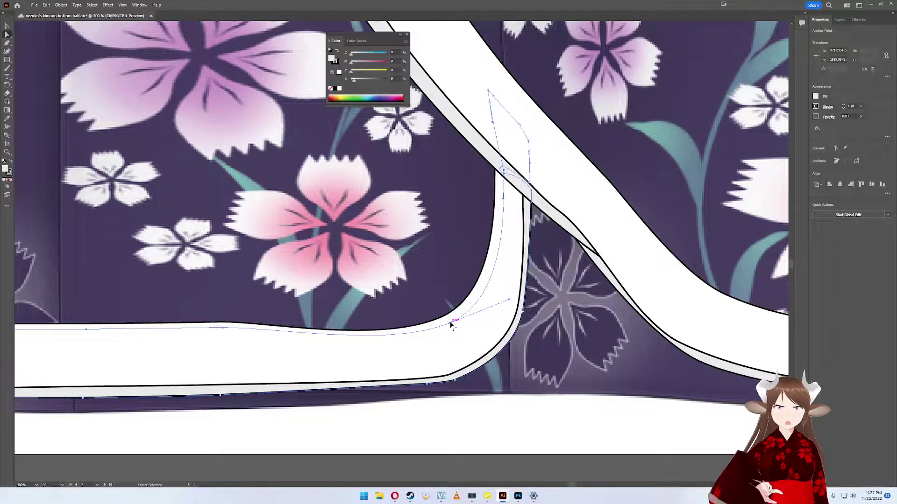
left_click_drag(451, 325, 447, 321)
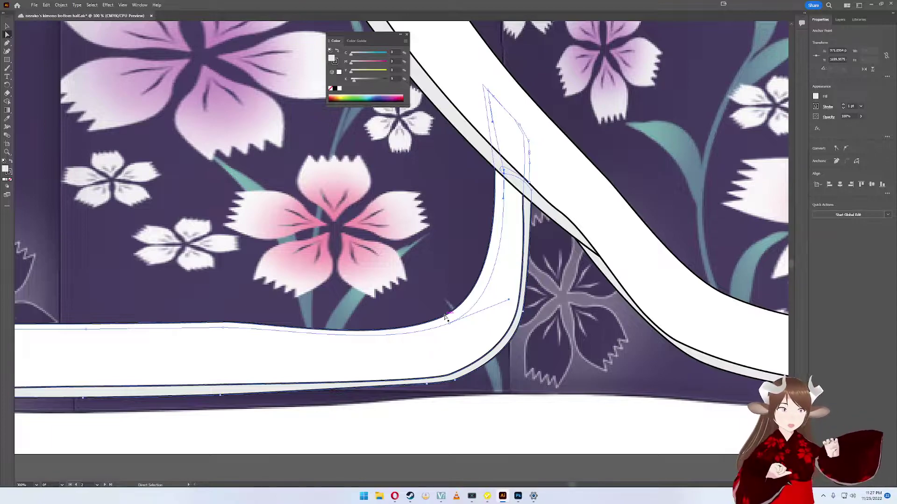
Bend the bottom strip's top-edge curve and lower an anchor on the band's top edge
left_click(224, 330)
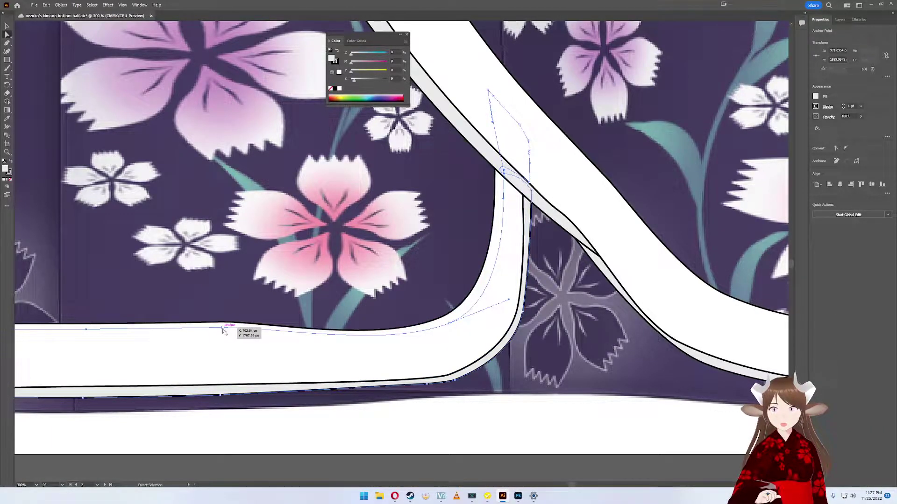
left_click(270, 327)
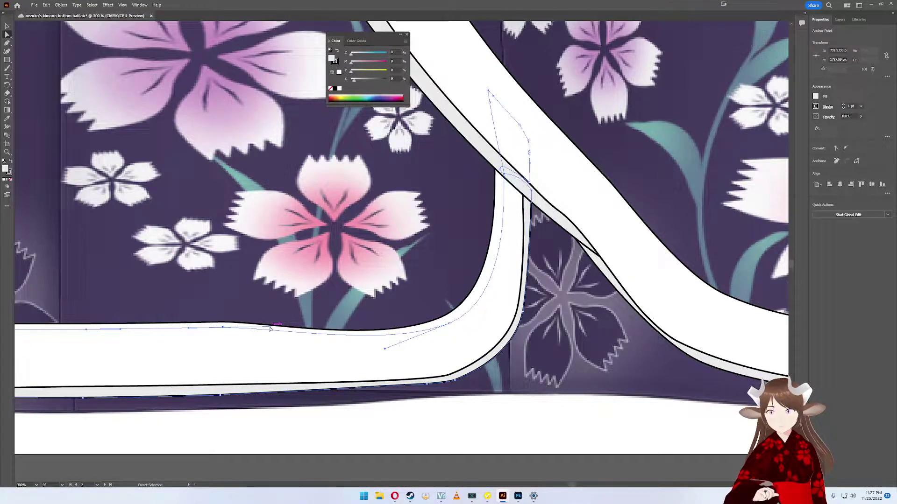
left_click_drag(271, 329, 278, 331)
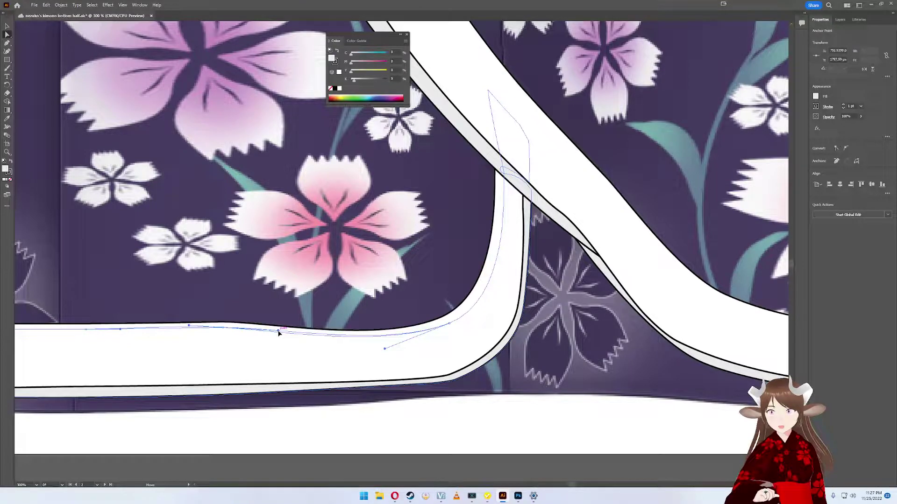
left_click(223, 328)
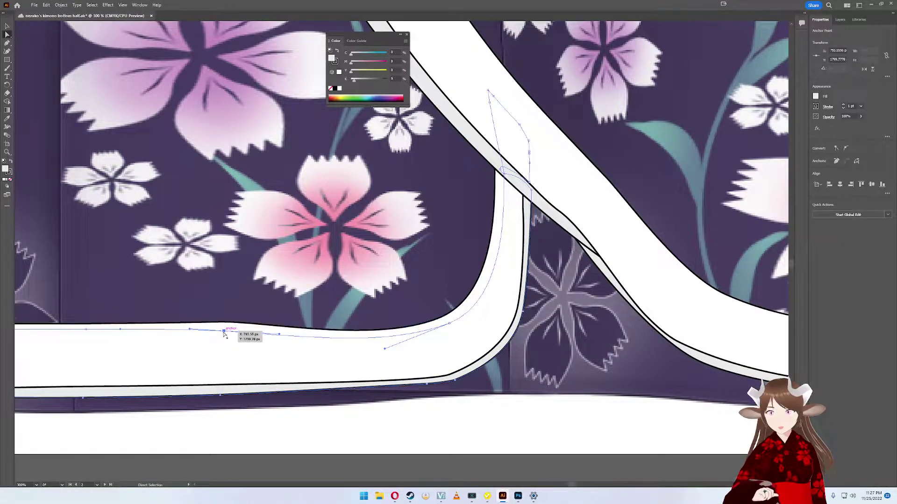
left_click(224, 331)
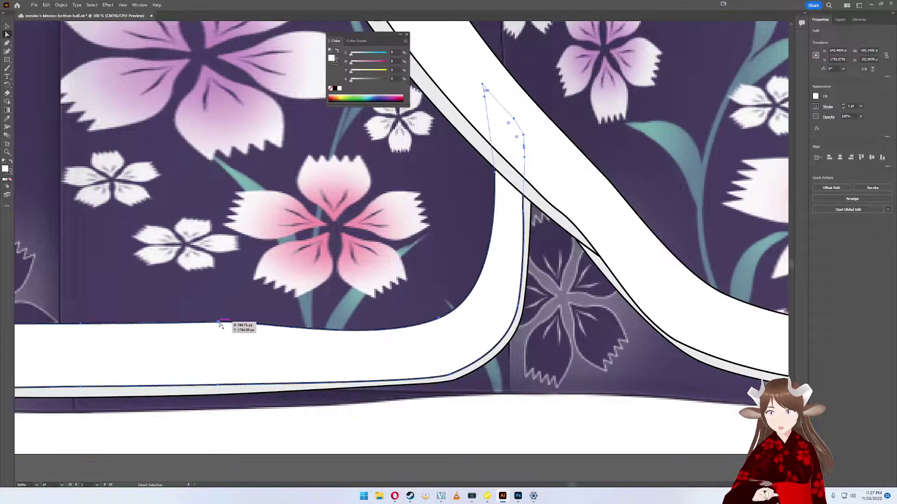
mouse_move(219, 325)
left_mouse_down()
mouse_move(222, 332)
mouse_move(224, 325)
left_mouse_up()
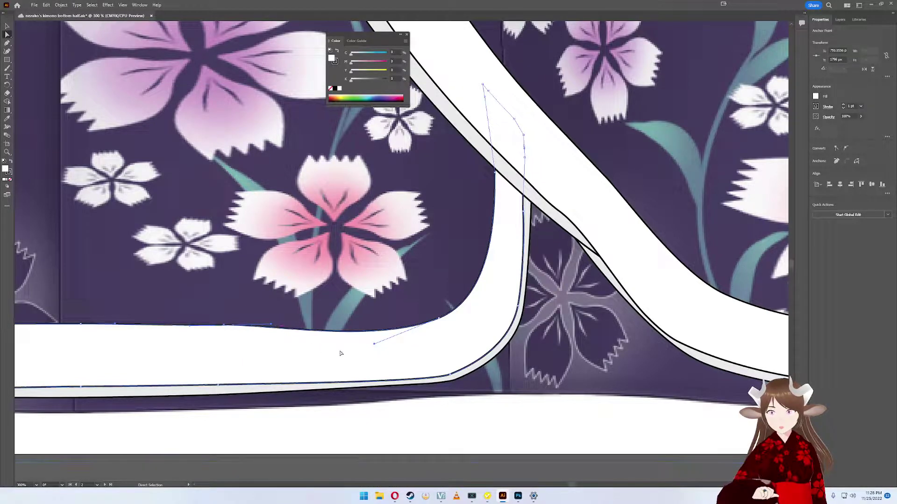
left_click(527, 278)
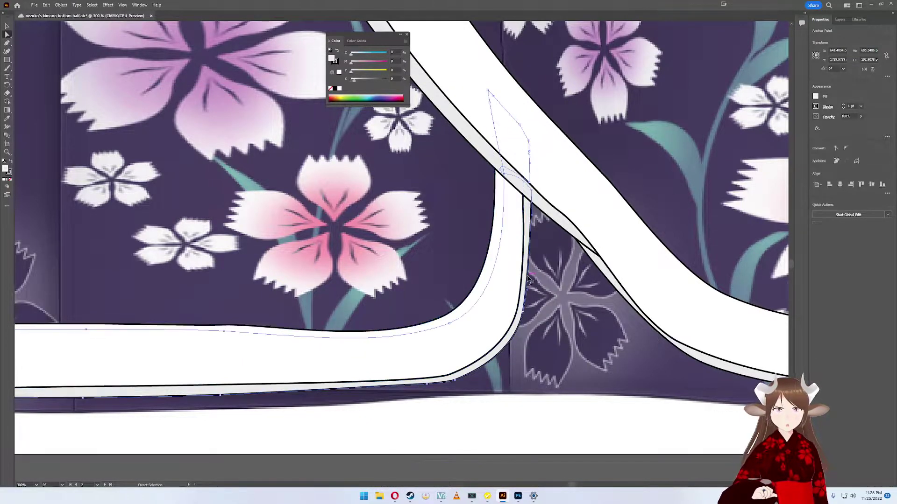
Zoom out to the whole kimono layout and select all the trim bands and floral artwork
left_click(568, 367)
key("ctrl+minus")
key("ctrl+minus")
key("ctrl+minus")
key("ctrl+minus")
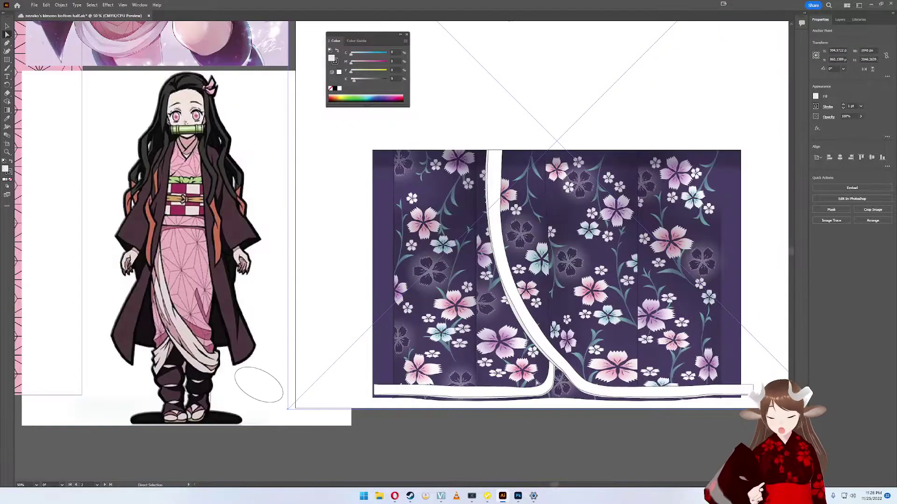
key("ctrl+minus")
key("ctrl+a")
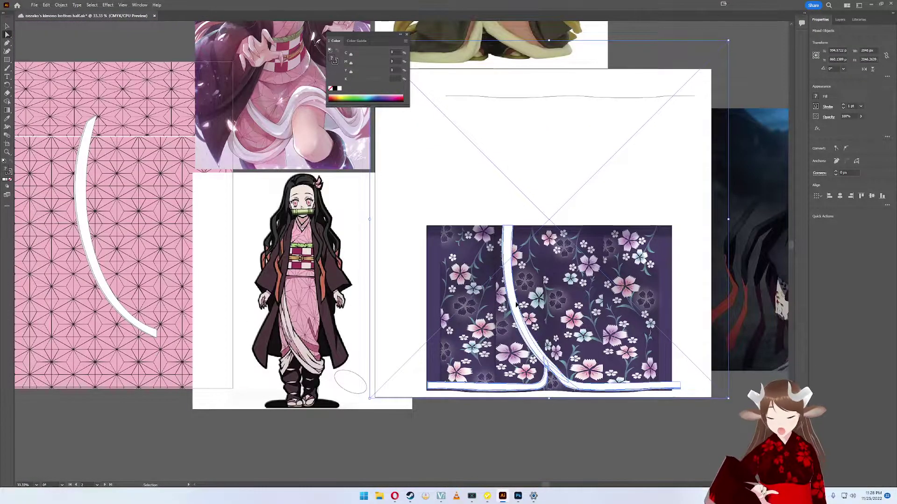
key("v")
left_click(559, 457)
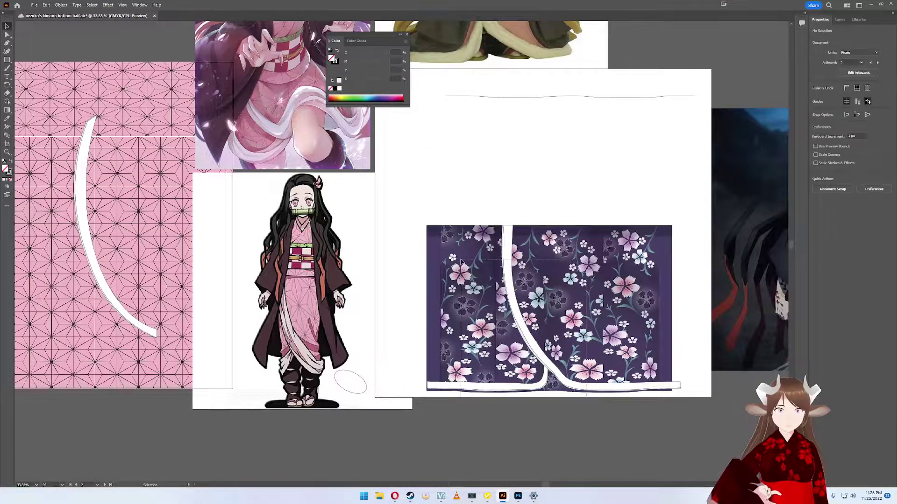
key("ctrl+a")
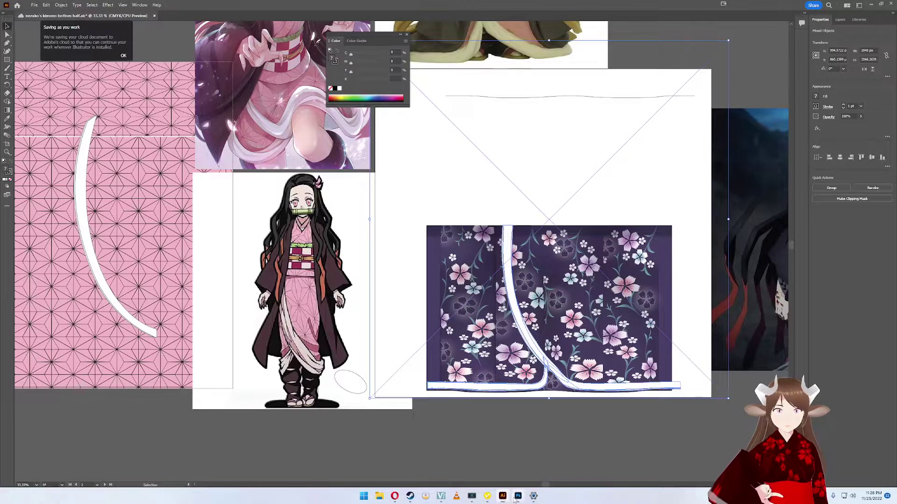
left_click(518, 496)
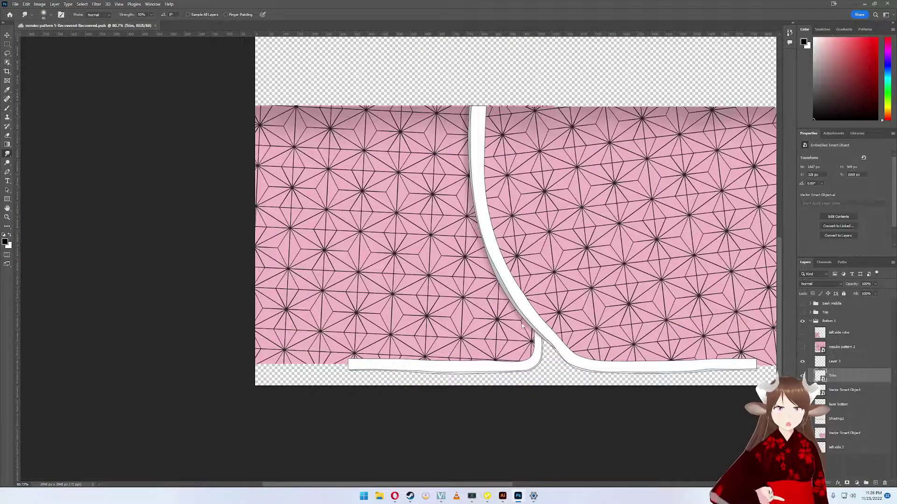
Paste the trim artwork as a smart object and align it over the pink asanoha pattern
key("ctrl+v")
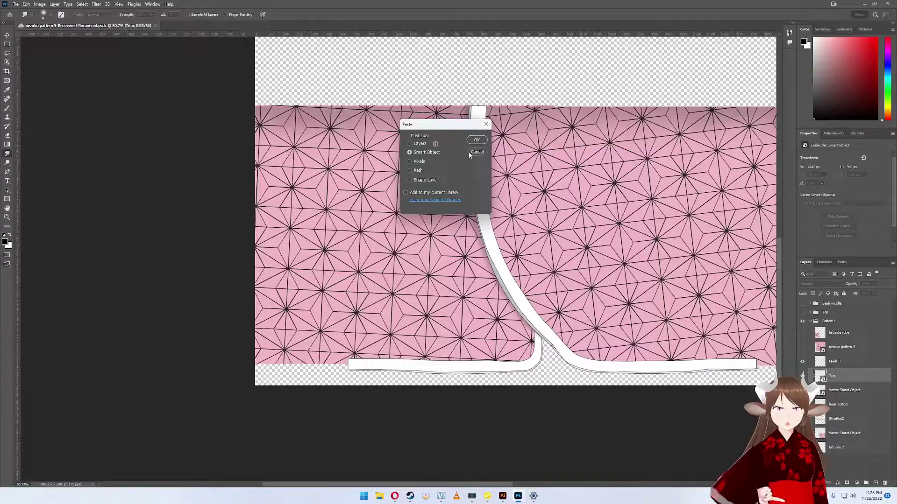
key("Return")
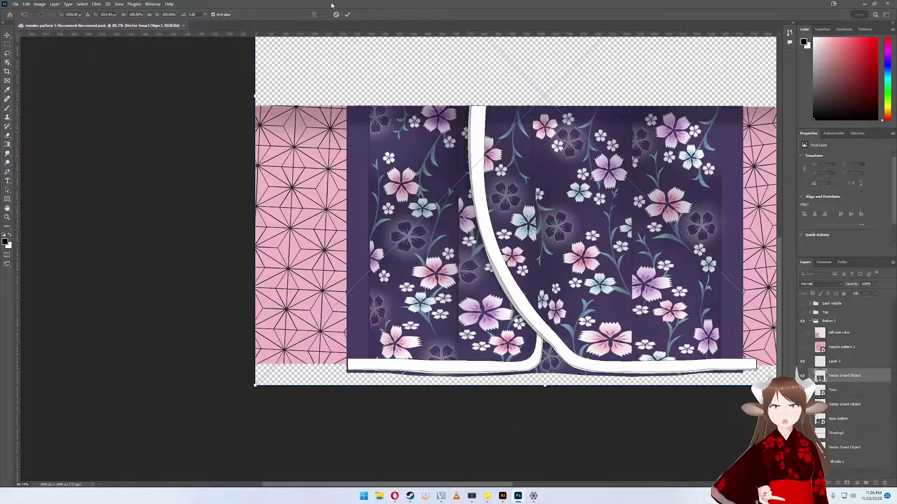
key("Escape")
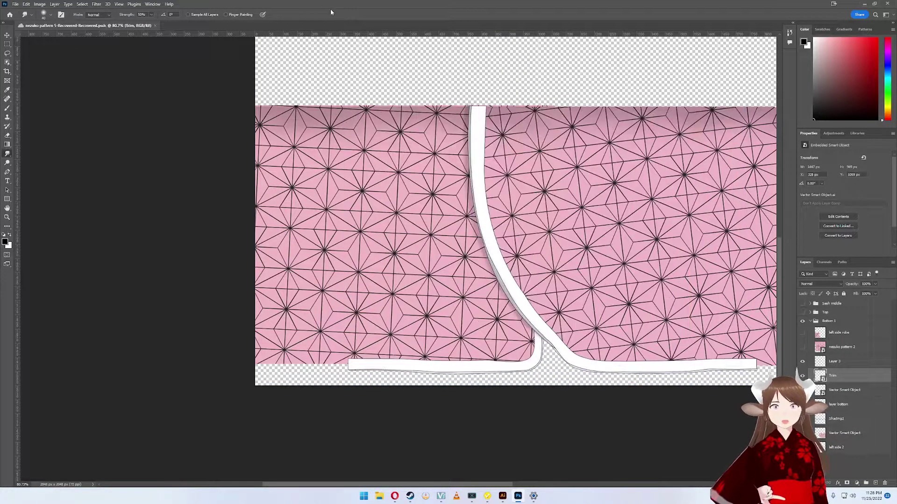
left_click(502, 496)
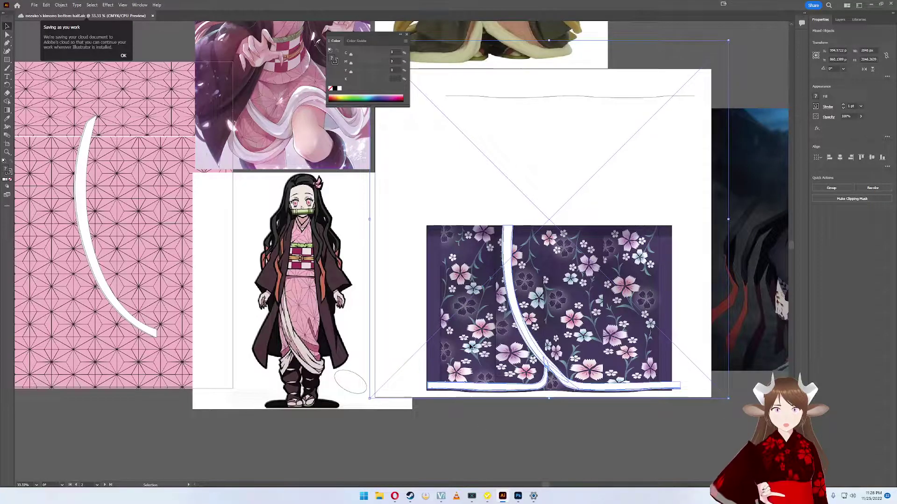
left_click(472, 350)
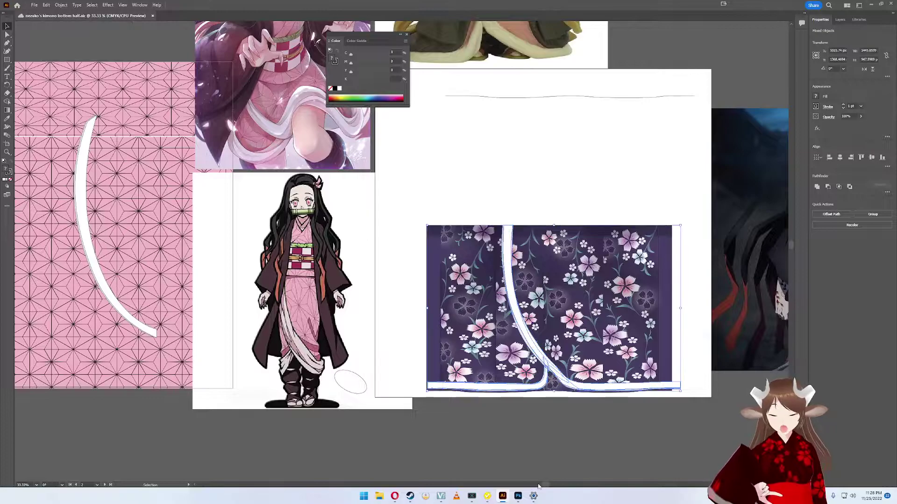
left_click(520, 499)
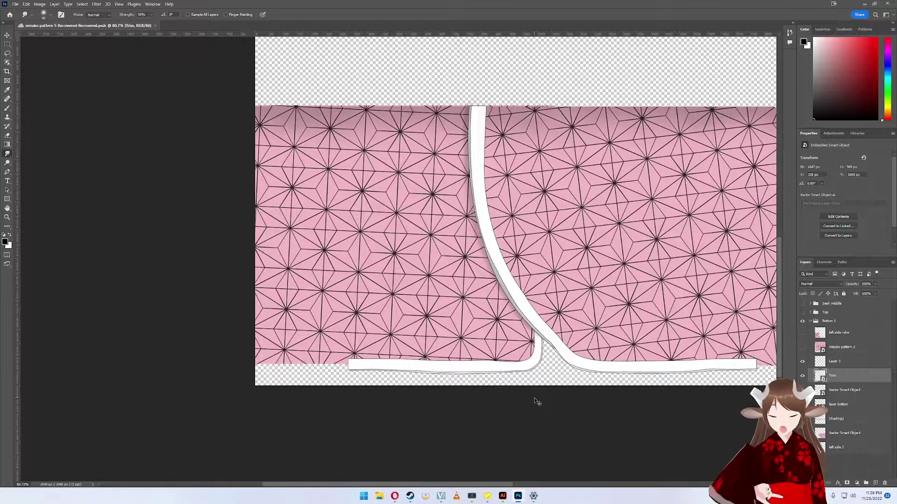
key("ctrl+v")
left_click(477, 140)
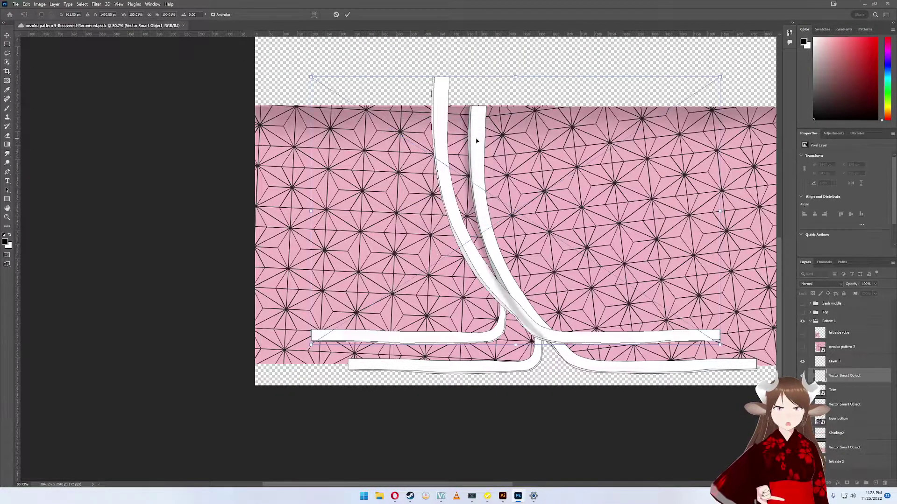
left_click_drag(462, 254, 503, 286)
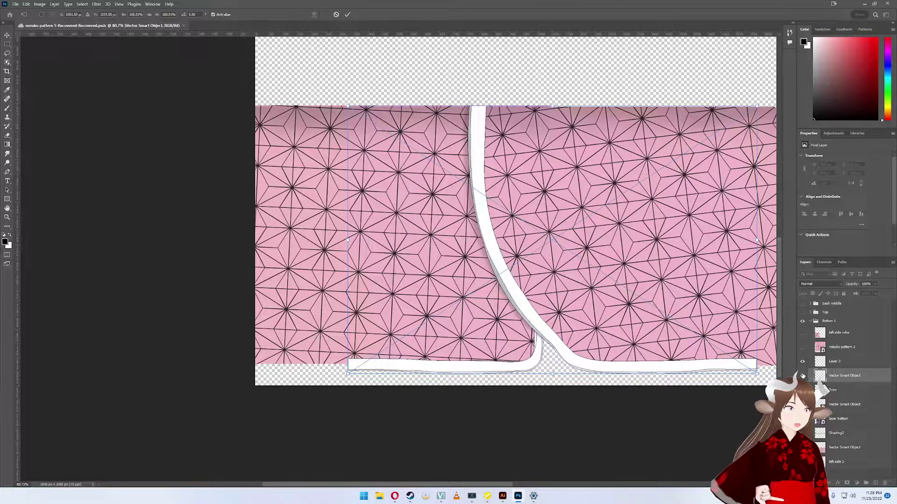
key("Return")
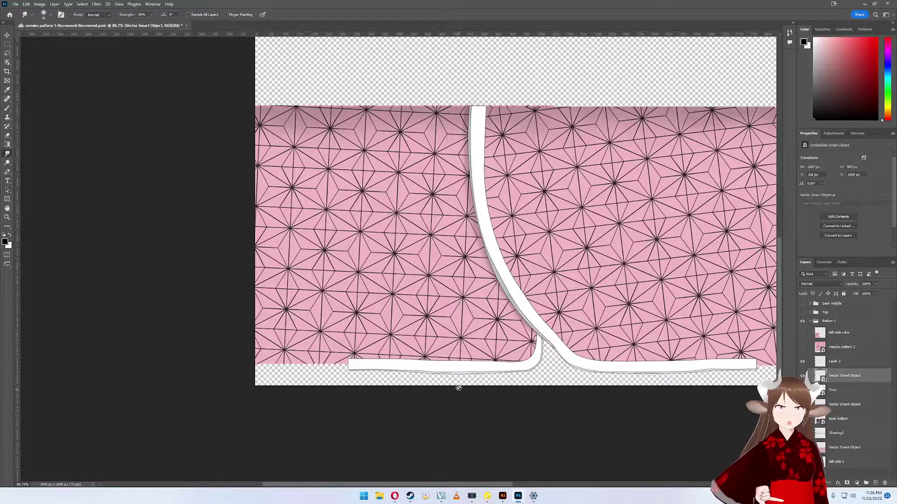
Quick-export the texture as PNG, replacing nezuko pattern 12
left_click(14, 4)
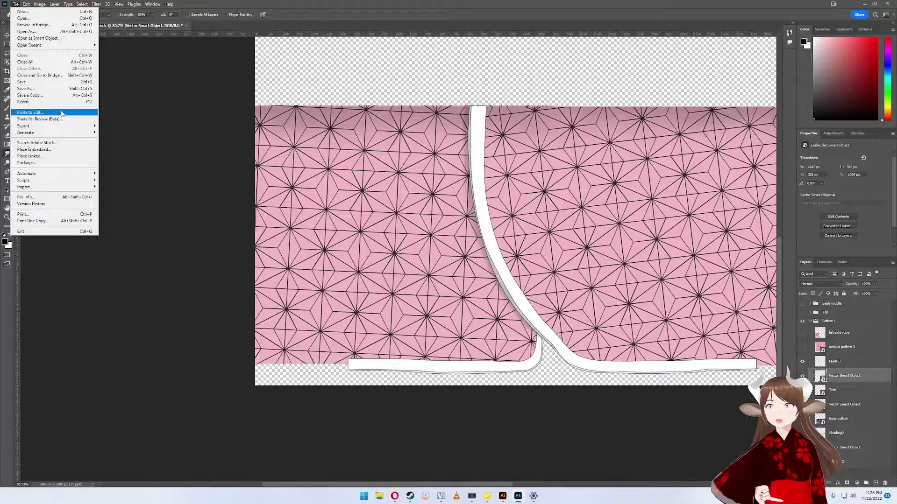
mouse_move(66, 128)
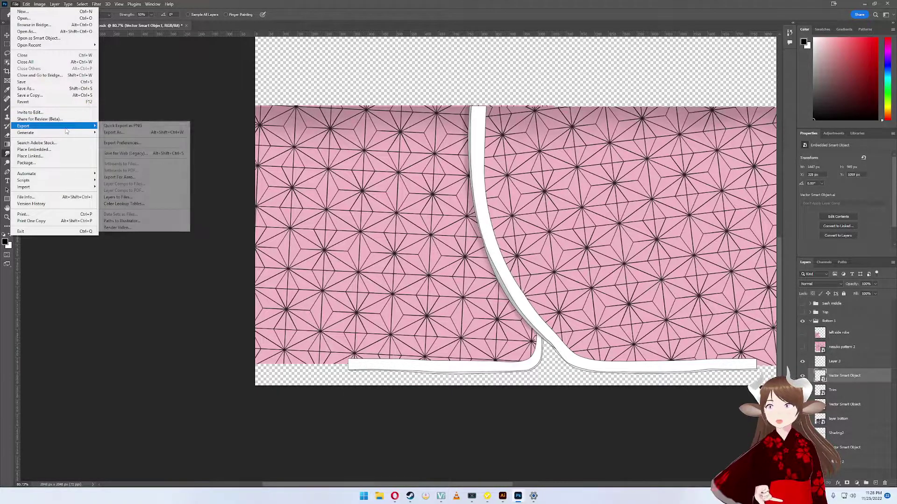
left_click(122, 126)
left_click(317, 108)
left_click(361, 241)
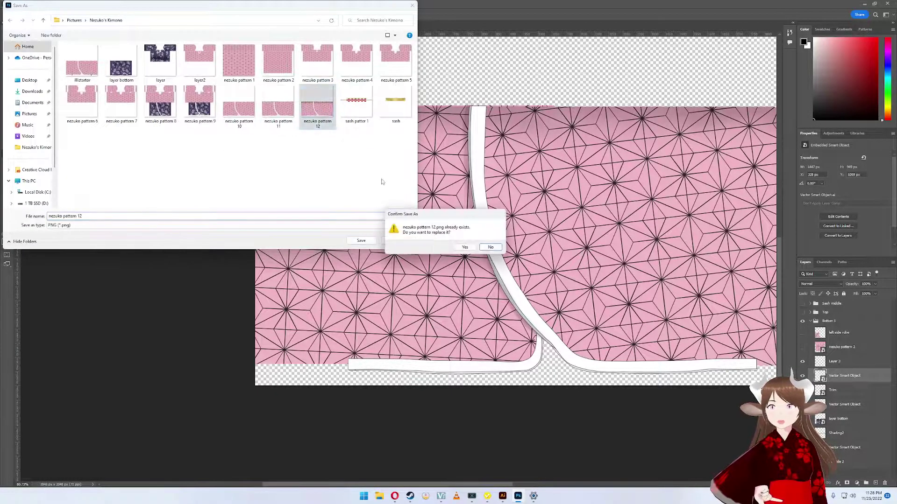
left_click(464, 248)
Import nezuko pattern 12 onto the Long Coat texture layer and orbit to inspect the hem trim
left_click(489, 496)
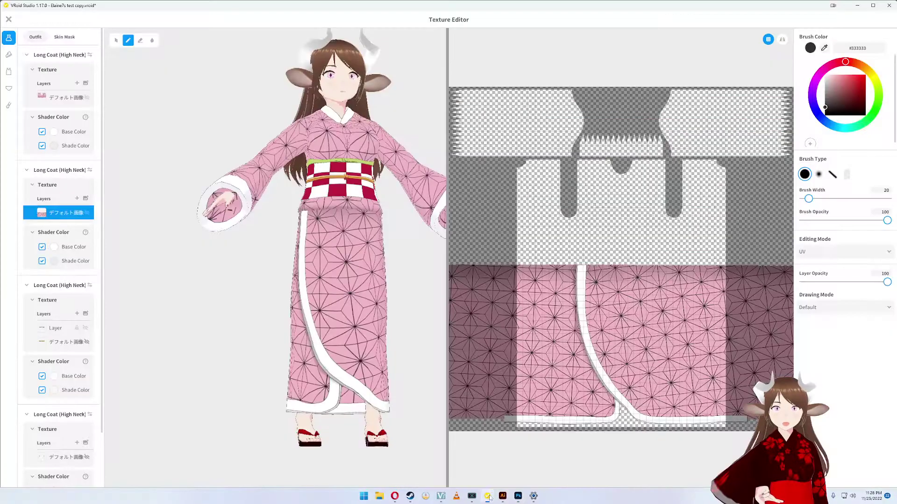
scroll(355, 376, "up", 5)
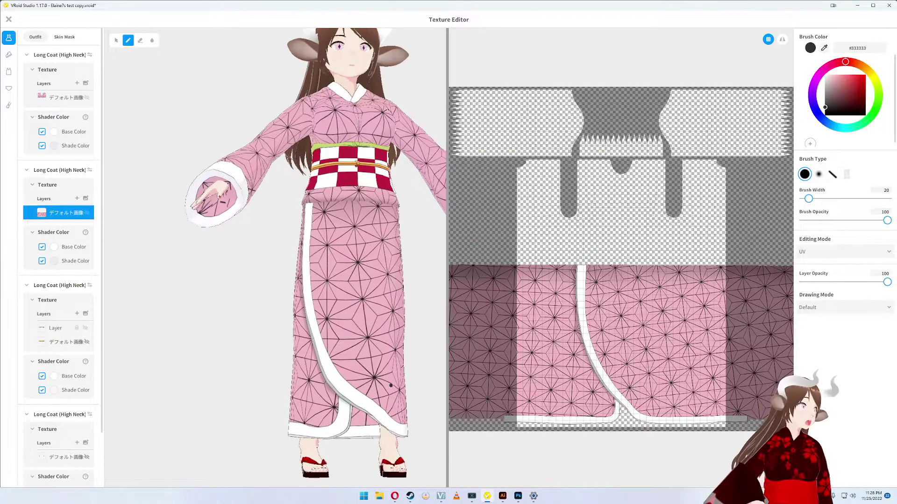
right_click(70, 212)
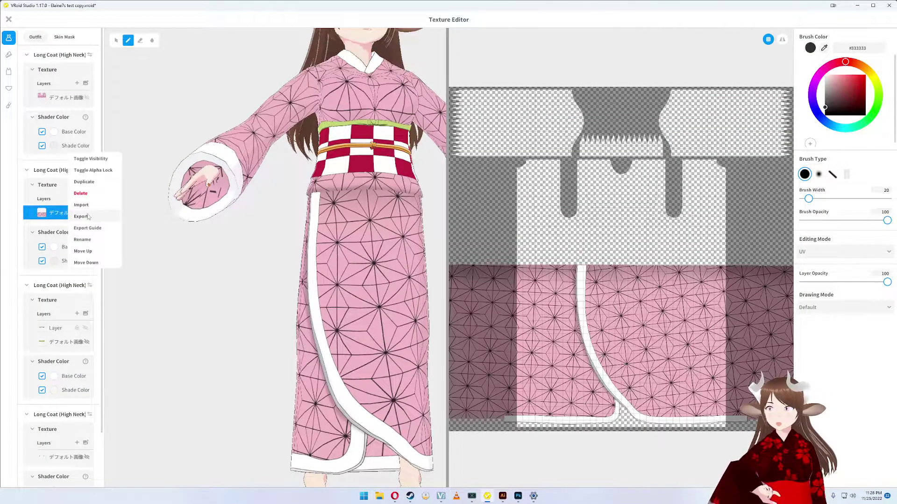
left_click(93, 205)
double_click(317, 115)
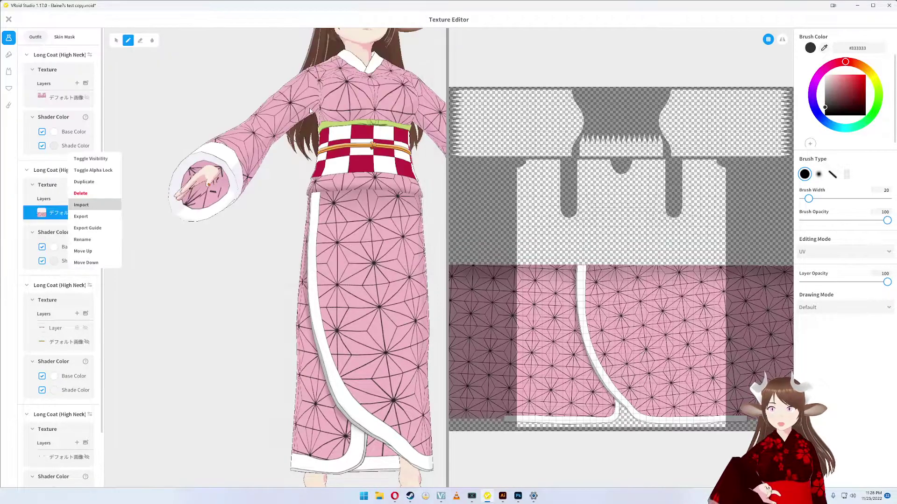
left_click_drag(344, 422, 343, 456)
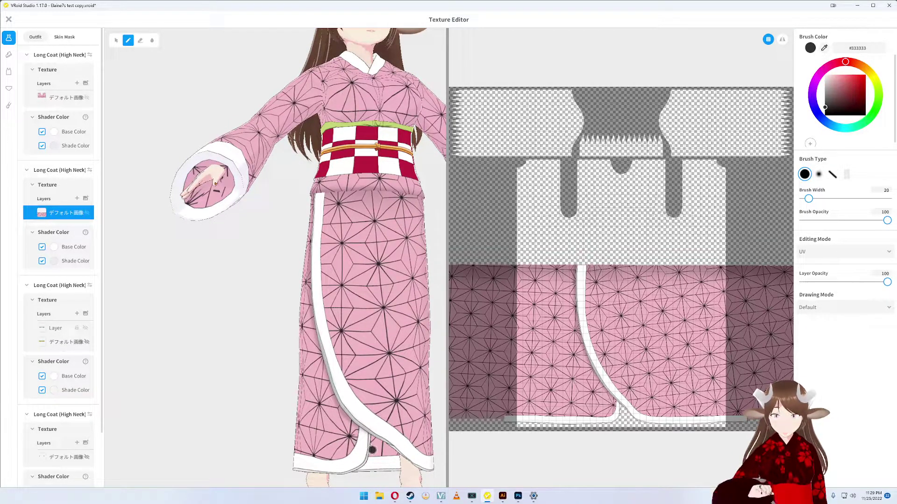
left_click_drag(373, 451, 352, 451)
scroll(378, 454, "down", 3)
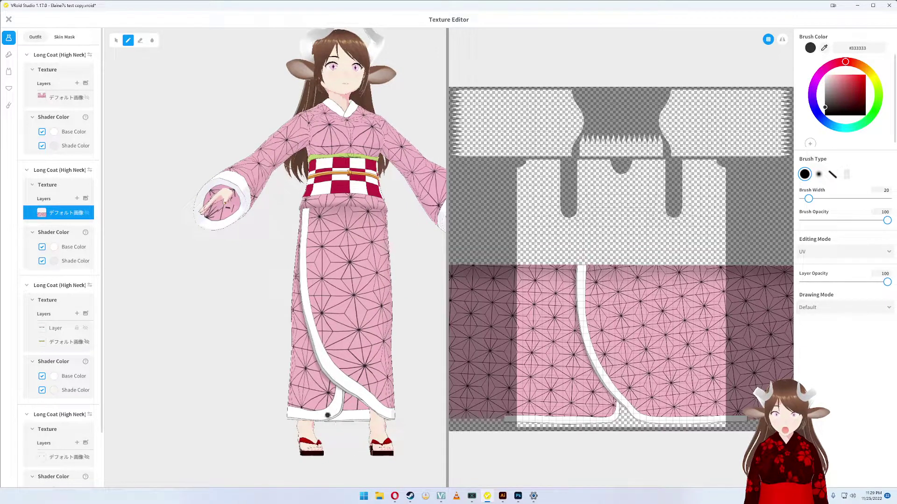
Drag the inner hem trim's anchors and handles to smooth its inner corner curve
left_click(503, 498)
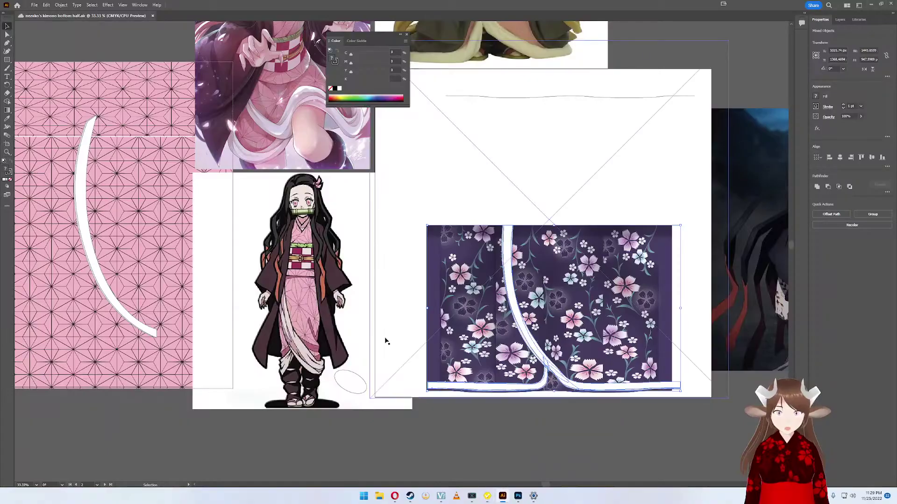
left_click(562, 428)
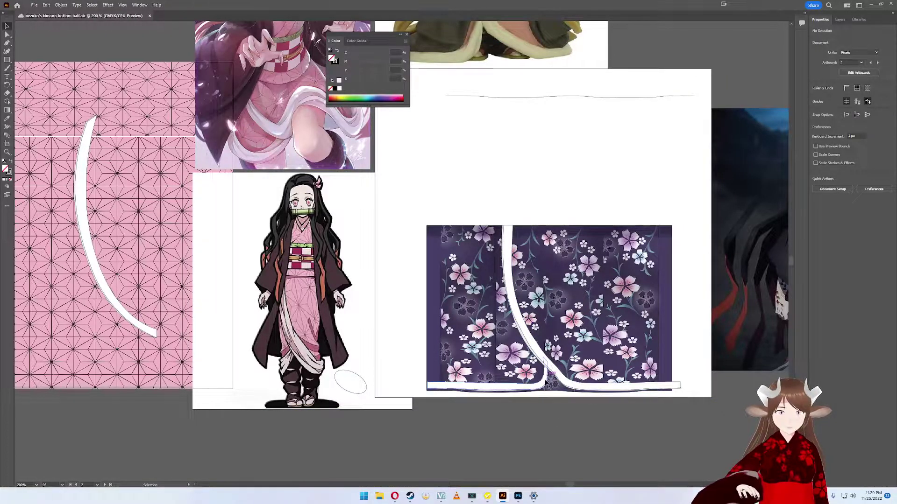
scroll(546, 373, "up", 3)
scroll(538, 390, "down", 1)
left_click(530, 383)
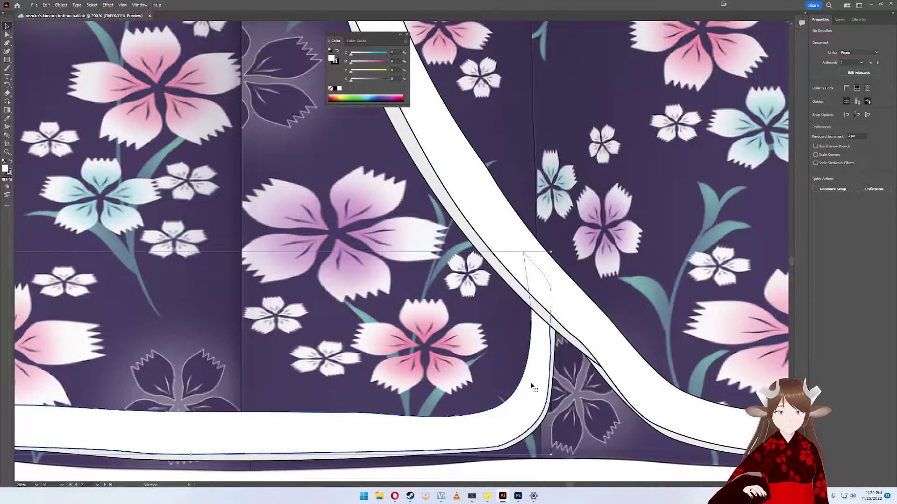
key("a")
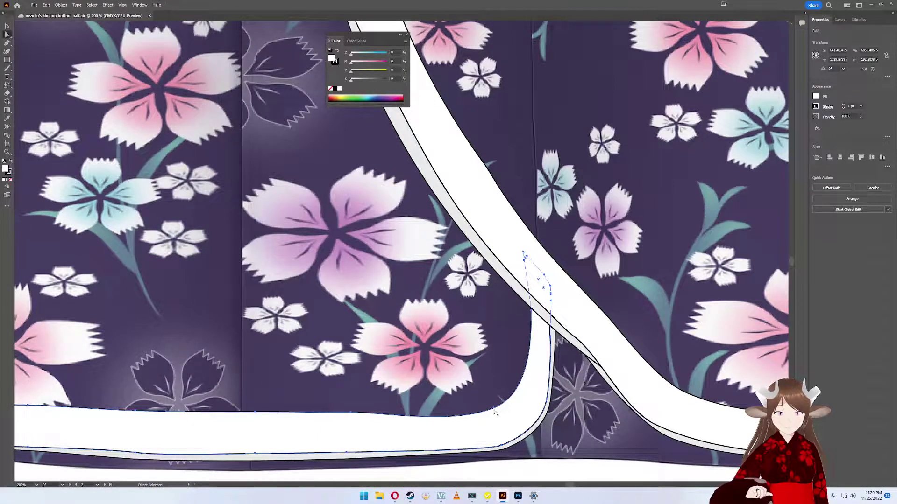
left_click(494, 410)
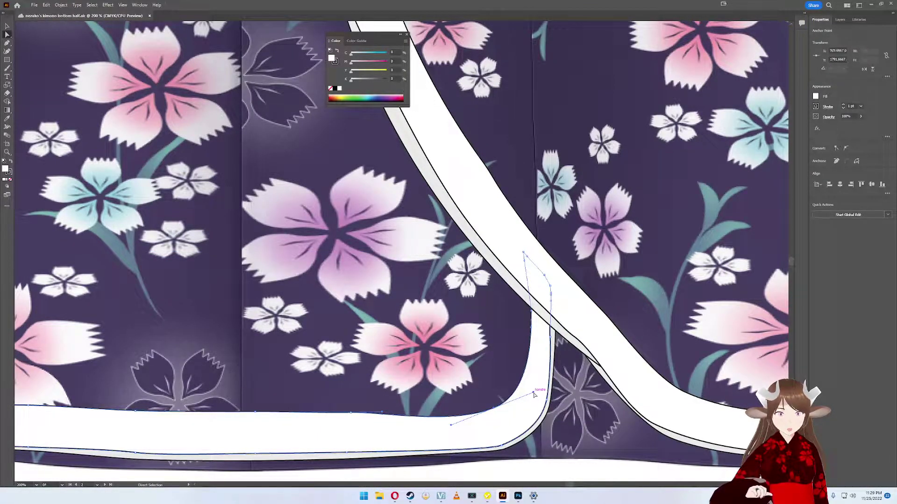
left_click_drag(534, 395, 560, 384)
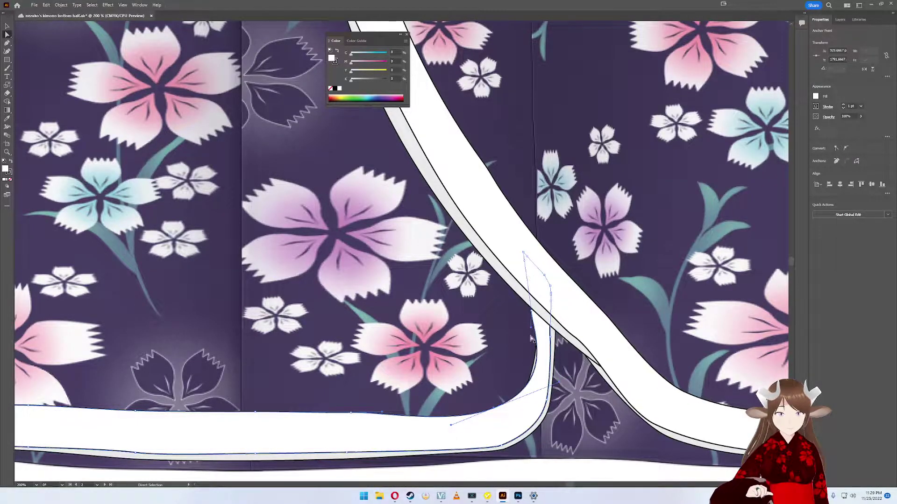
left_click_drag(530, 331, 523, 377)
left_click(533, 375)
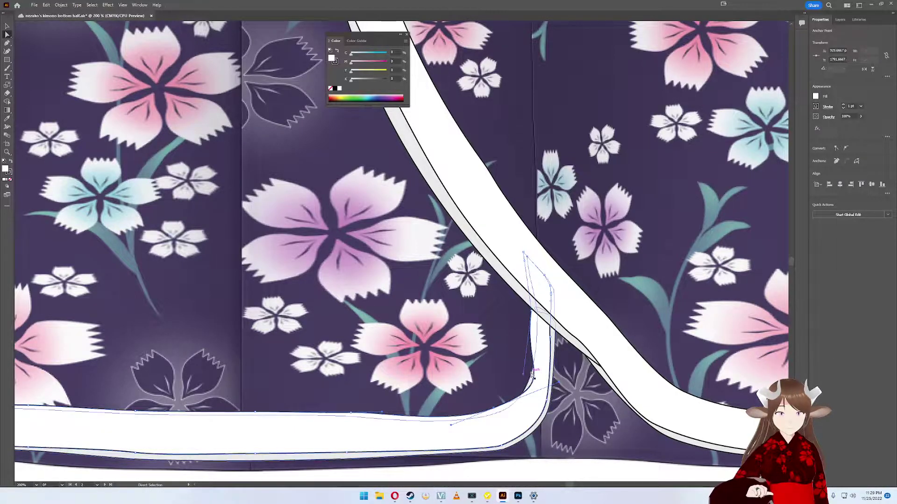
left_click(533, 375)
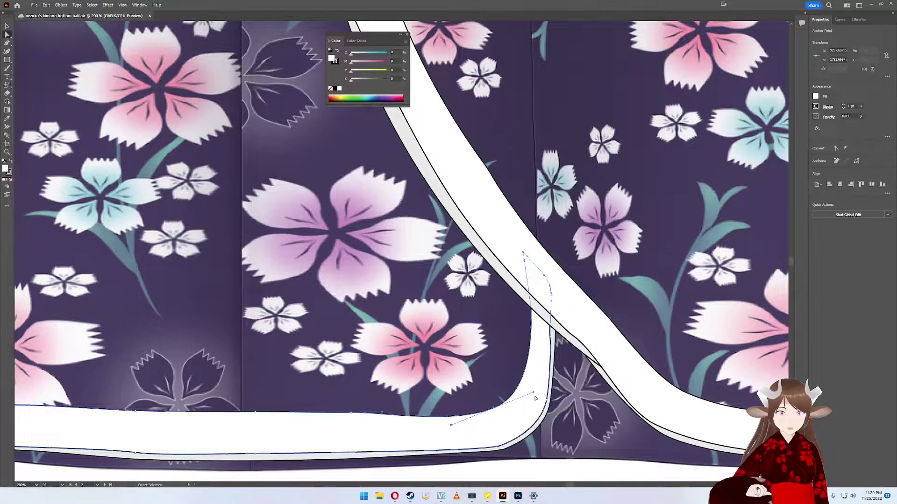
mouse_move(534, 395)
left_mouse_down()
mouse_move(541, 410)
mouse_move(545, 401)
mouse_move(533, 393)
left_mouse_up()
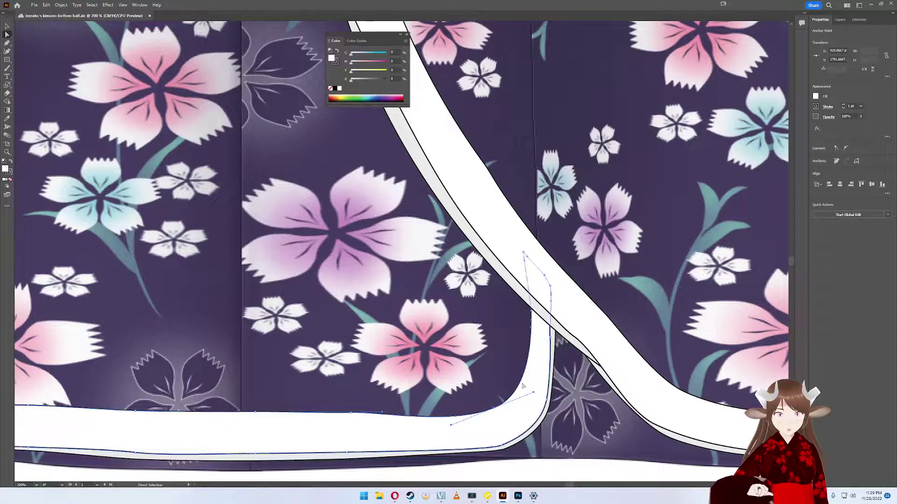
Add an extra anchor point along the curved trim edge
key("plus")
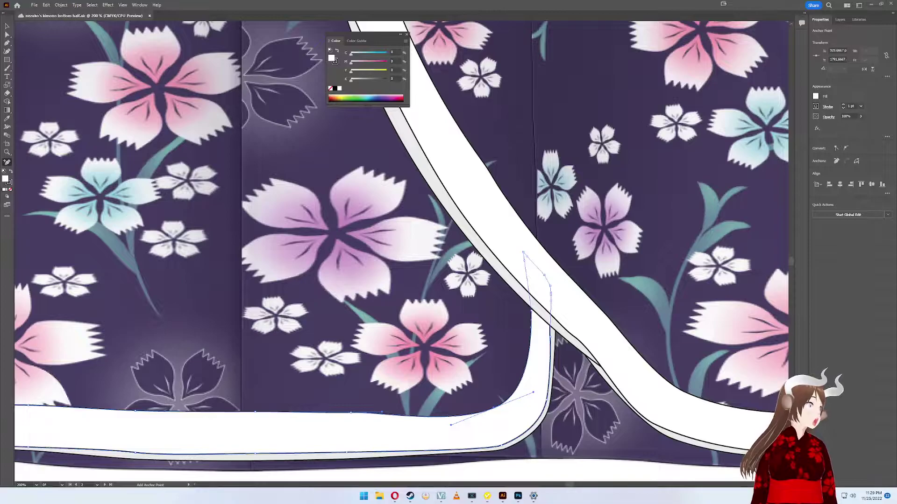
left_click(522, 381)
key("minus")
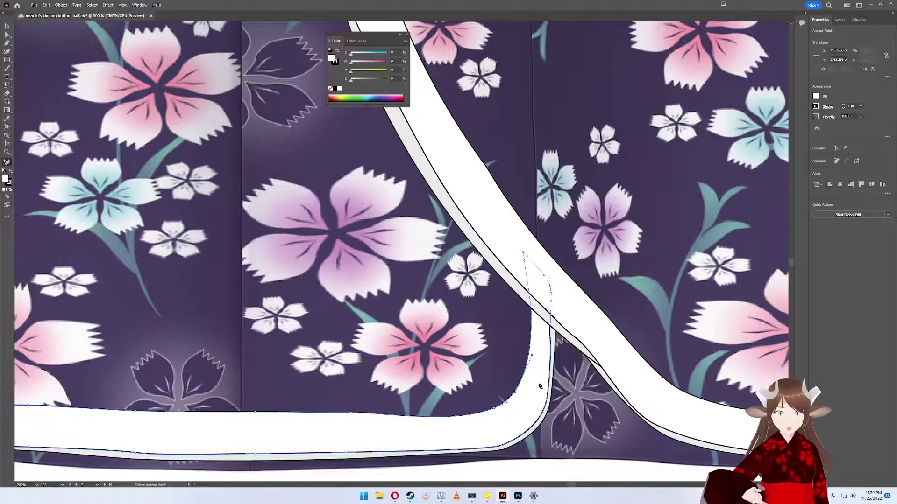
scroll(540, 386, "up", 4)
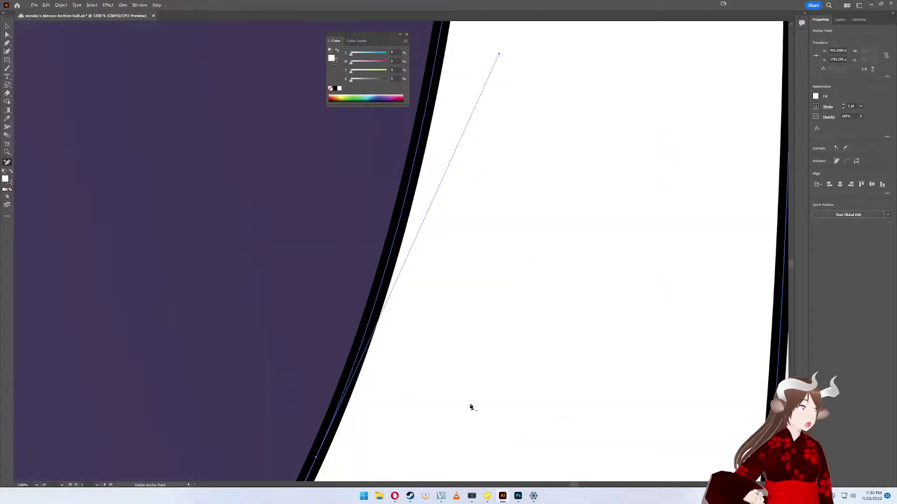
scroll(471, 408, "up", 5)
key("plus")
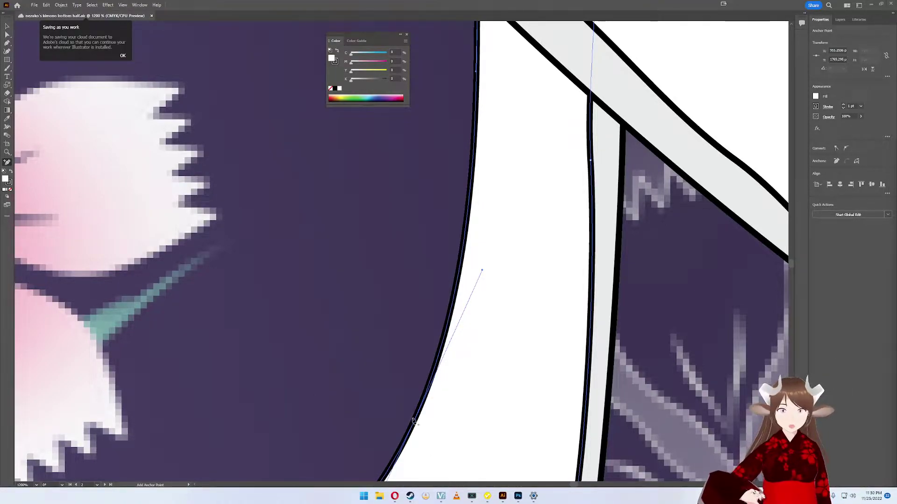
left_click_drag(414, 421, 497, 324)
key("a")
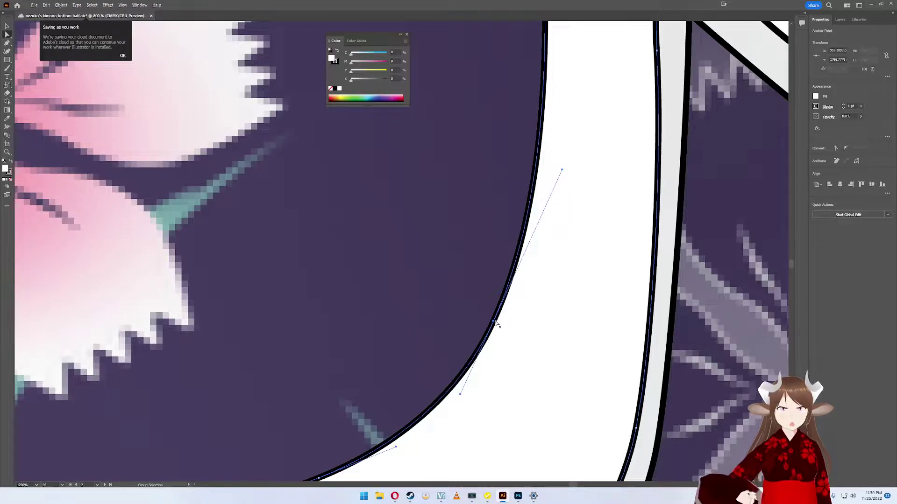
scroll(493, 306, "down", 2)
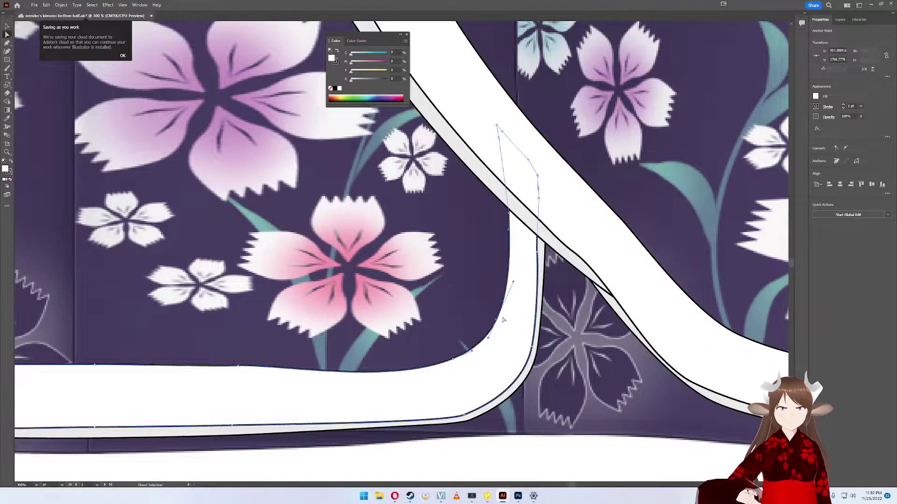
Round the trim strip's bottom inner corner by adjusting the corner anchor and its handles
left_click_drag(498, 322, 490, 352)
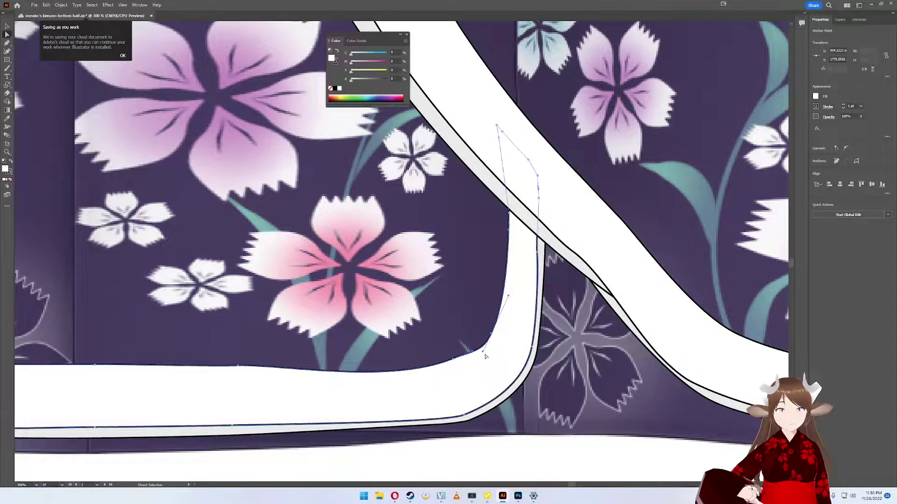
key("ctrl+z")
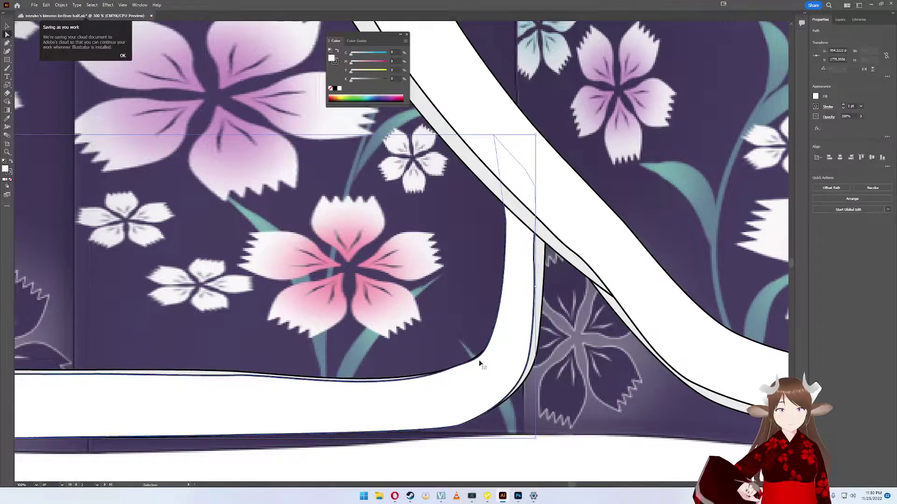
left_click(493, 335)
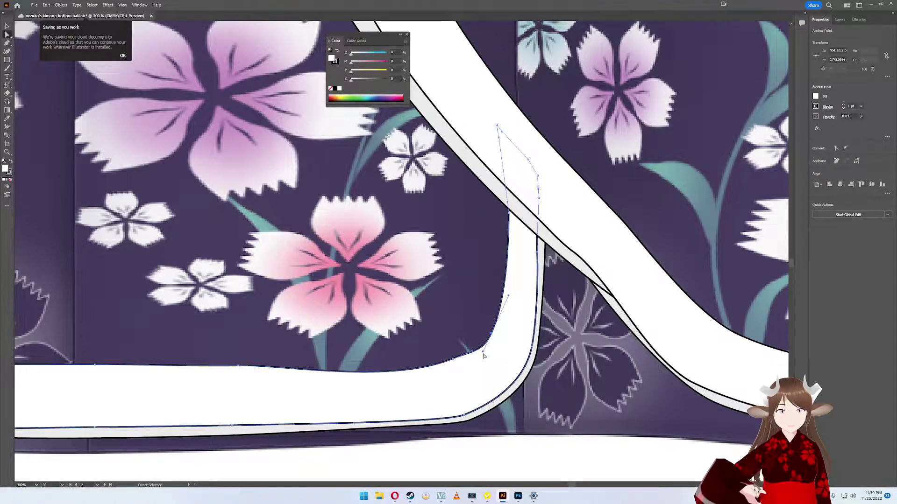
left_click_drag(483, 353, 438, 360)
left_click_drag(437, 360, 430, 361)
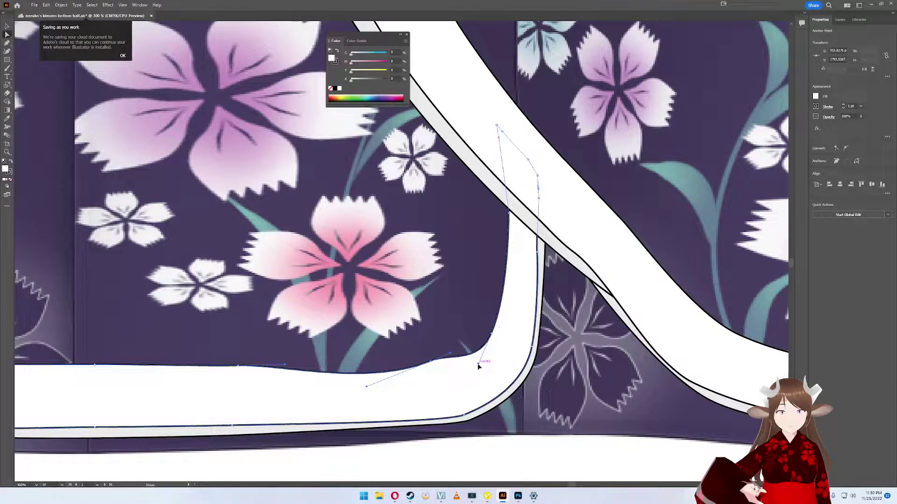
left_click_drag(478, 364, 462, 377)
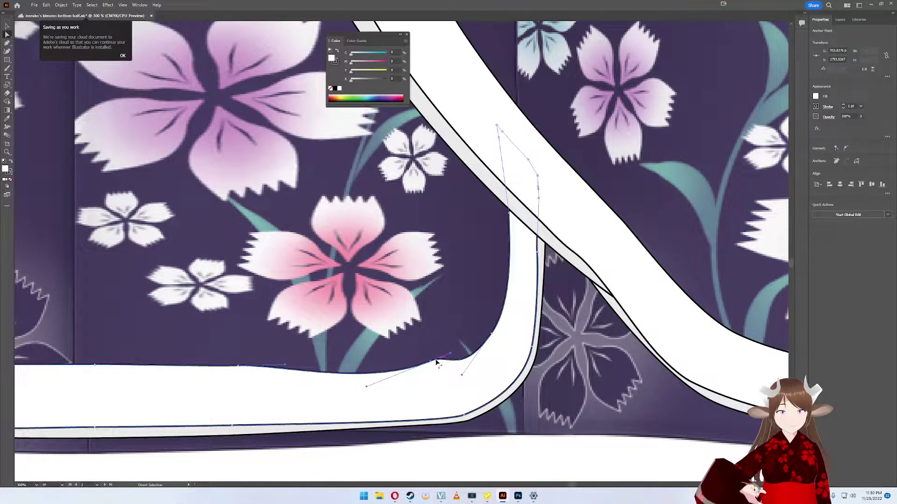
left_click_drag(434, 362, 431, 362)
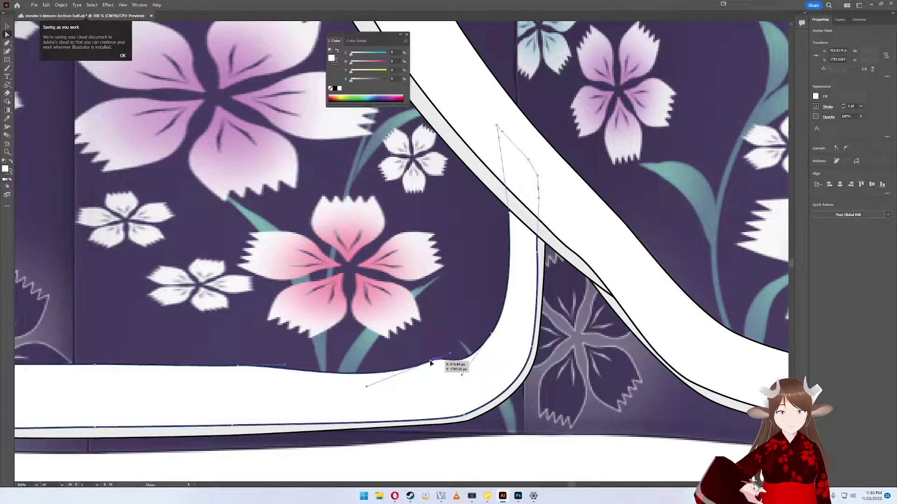
left_click(836, 149)
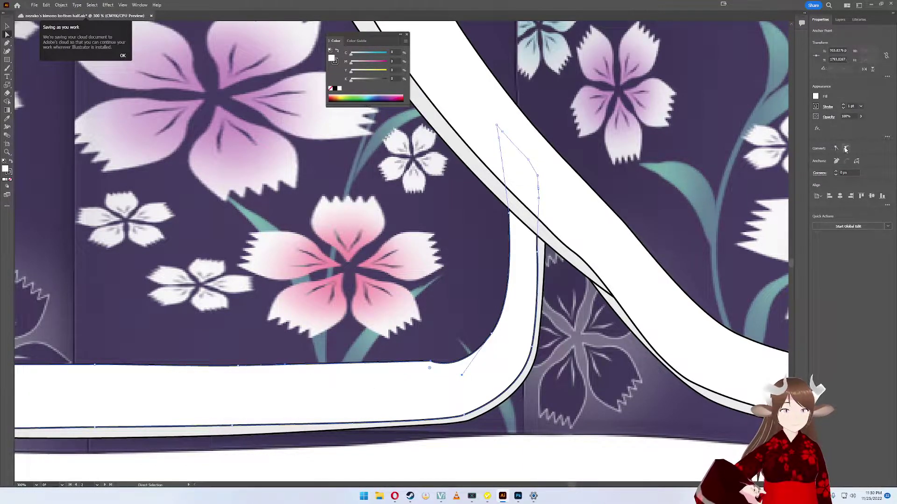
left_click(846, 148)
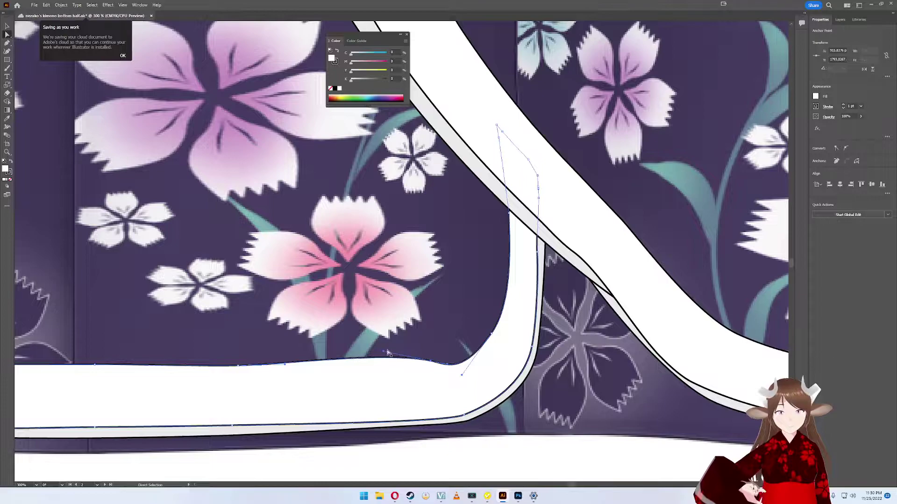
Dip the trim's top edge downward near the corner
left_click_drag(384, 353, 379, 364)
key("ctrl+z")
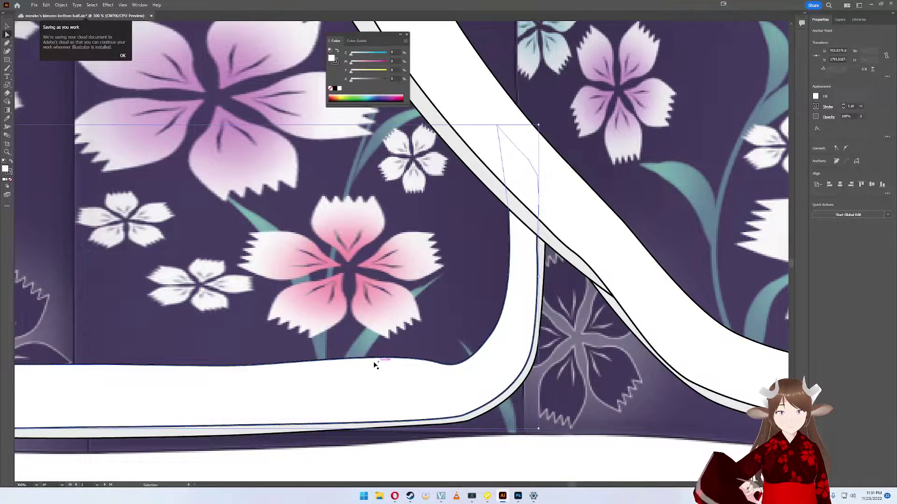
left_click_drag(286, 366, 287, 372)
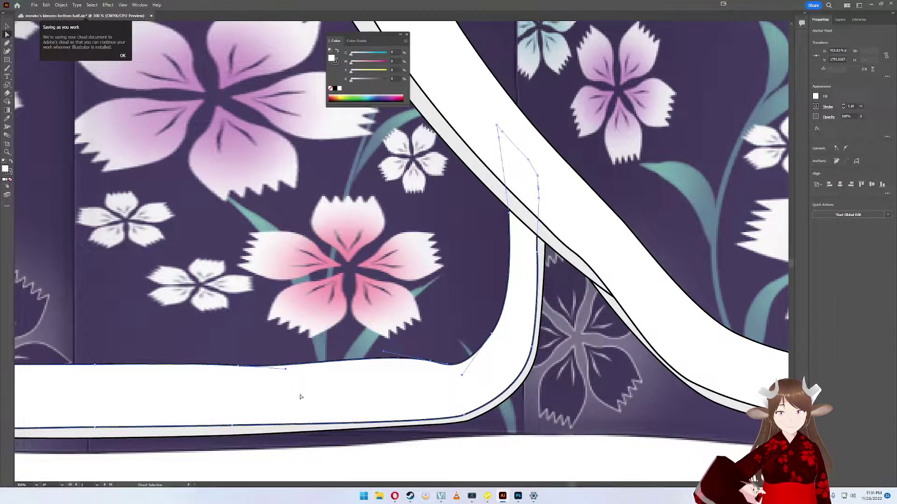
left_click(415, 386)
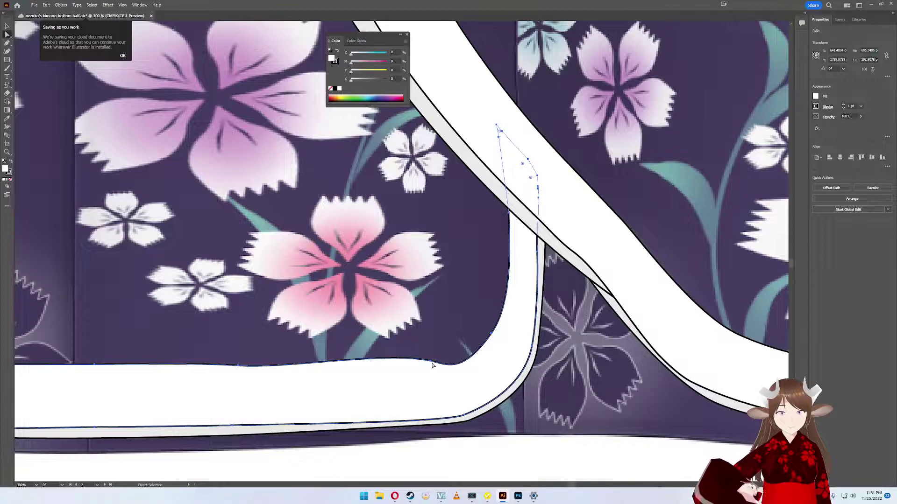
left_click_drag(452, 366, 426, 368)
left_click(469, 377)
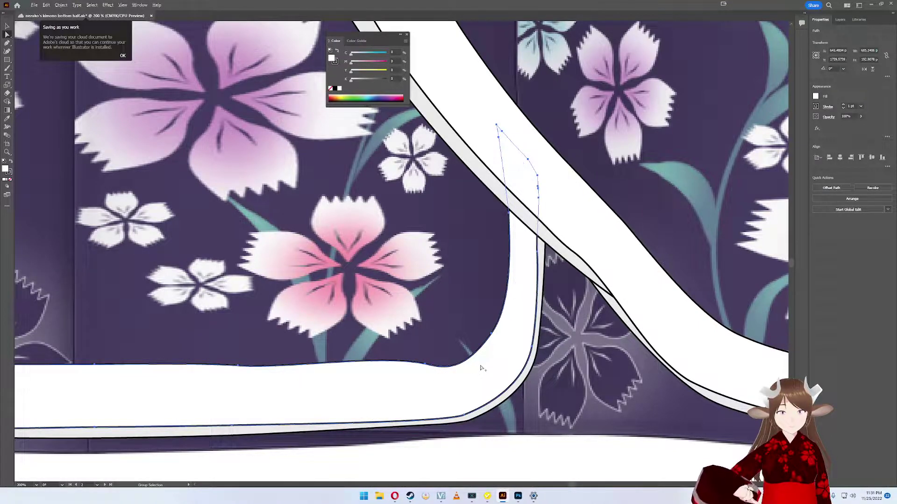
Zoom out to the whole kimono artboard and select the entire white trim strip
key("ctrl+minus")
key("ctrl+minus")
key("ctrl+minus")
left_click(506, 412)
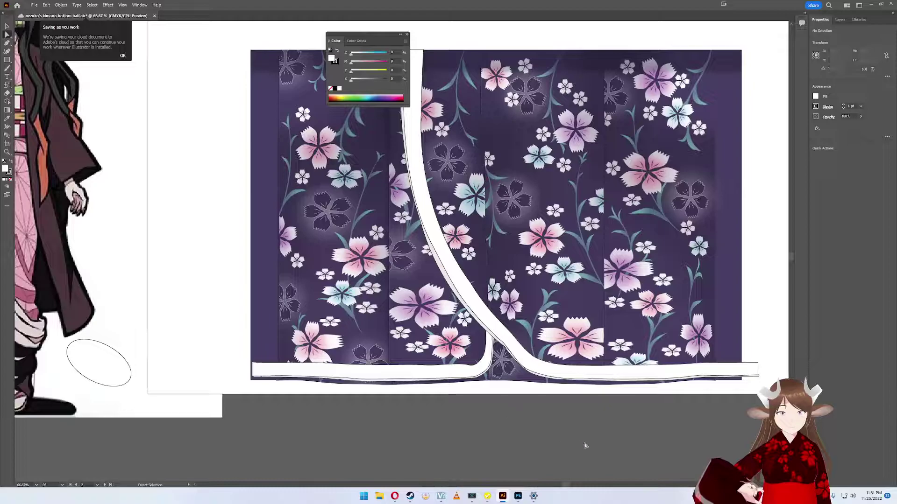
left_click(297, 195)
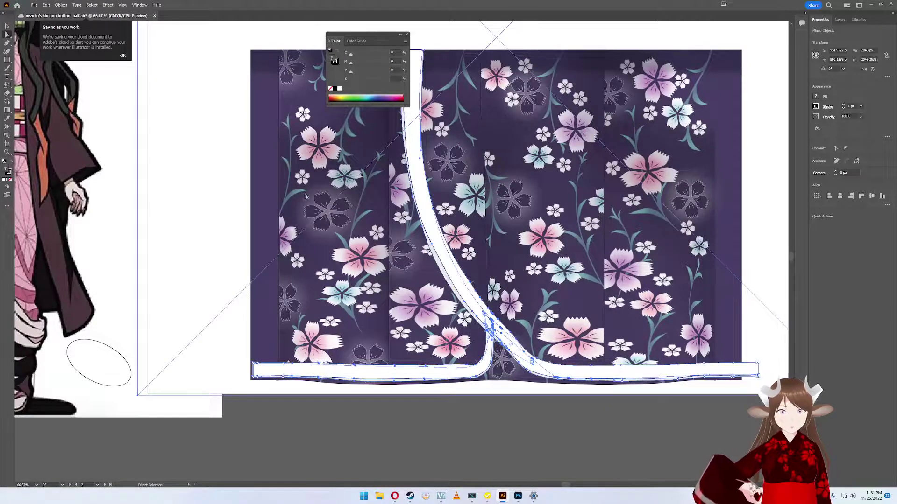
key("v")
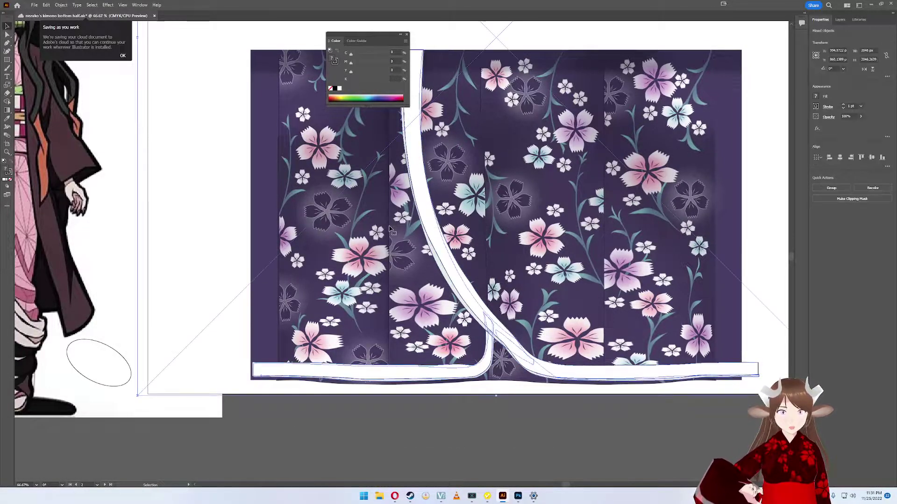
left_click(400, 300)
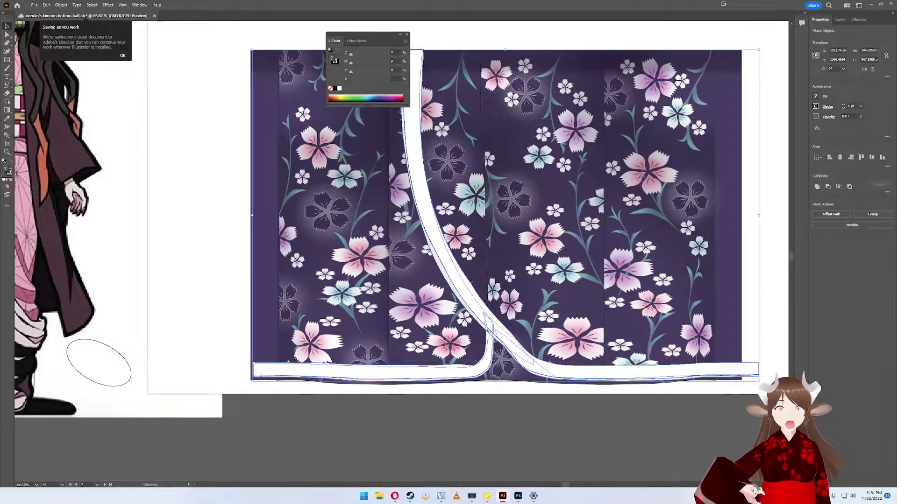
left_click(518, 496)
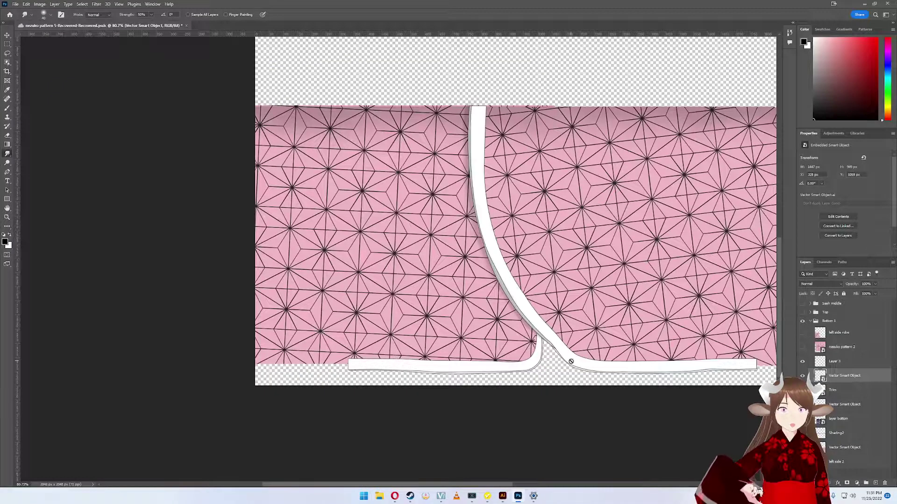
Paste the reshaped trim as a smart object and align it over the existing sash
key("ctrl+v")
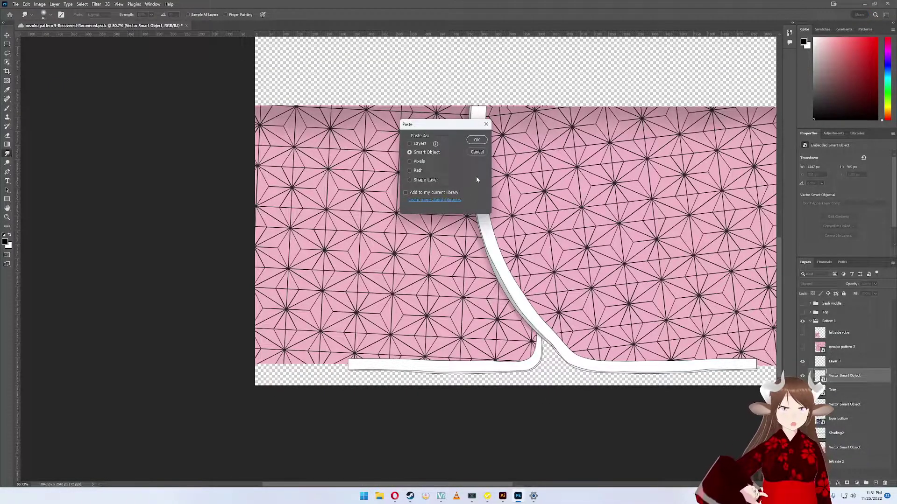
key("Return")
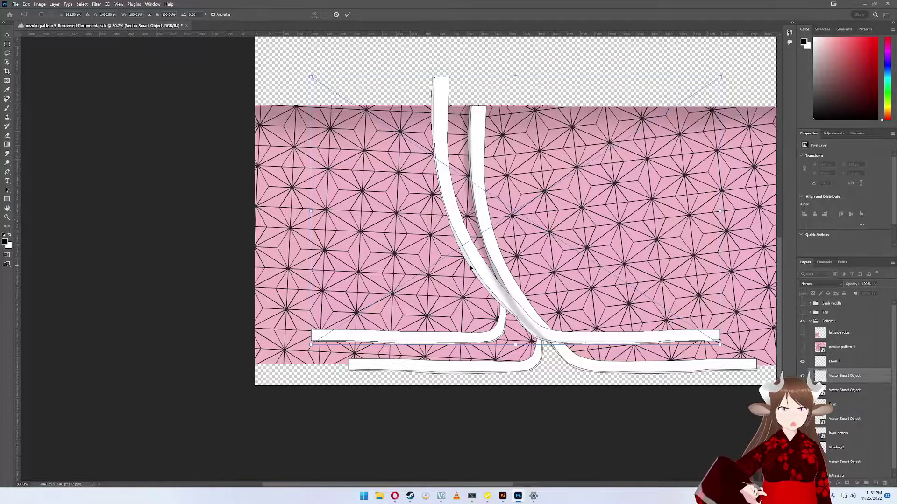
left_click_drag(471, 267, 509, 293)
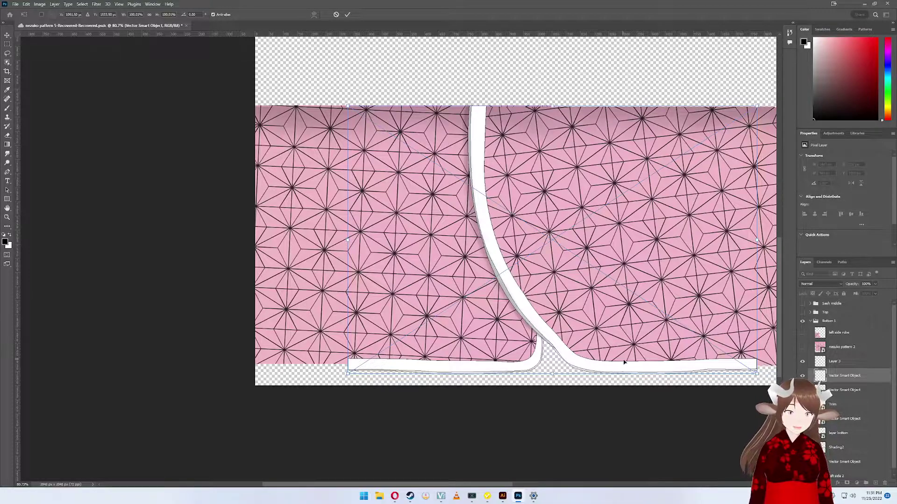
key("Return")
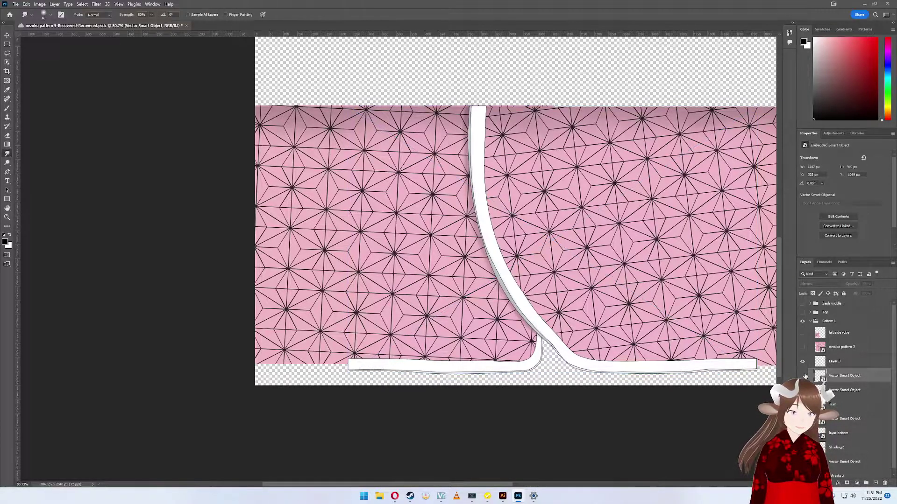
Toggle the trim layers' visibility to compare them, then delete the hidden duplicate trim layer
left_click(803, 376)
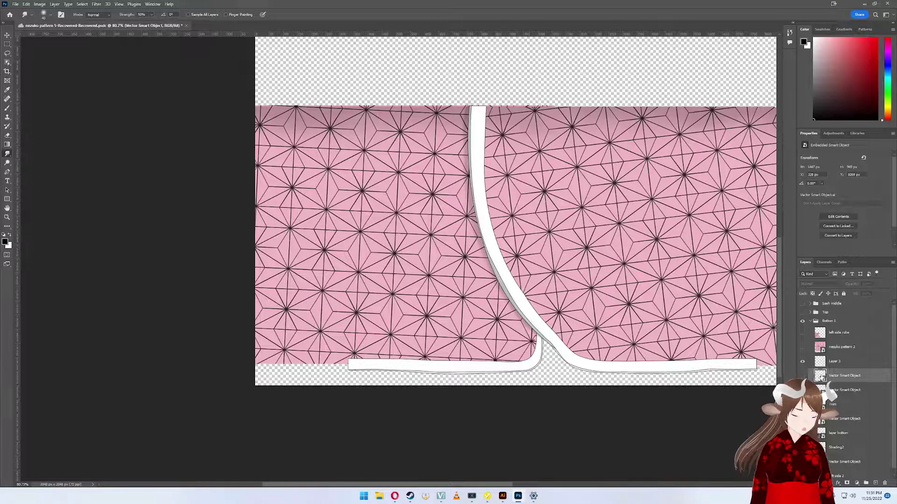
left_click(802, 390)
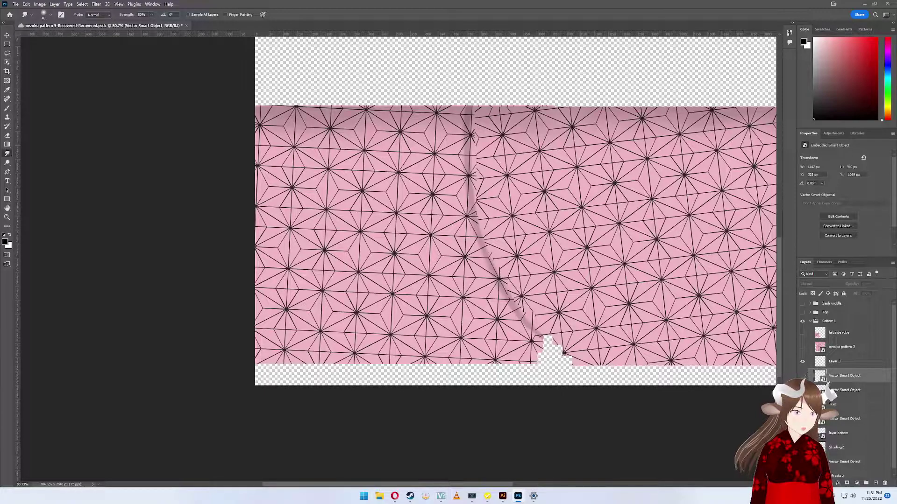
left_click(803, 376)
left_click(803, 376)
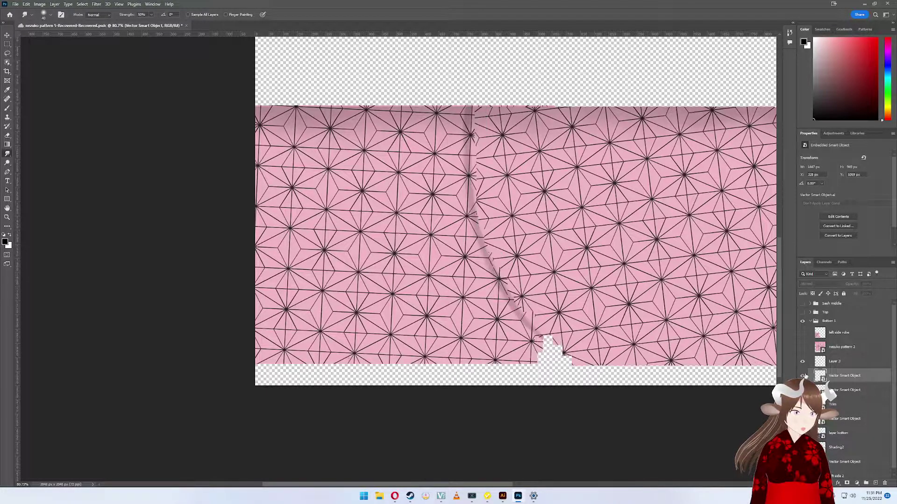
left_click(803, 376)
left_click(803, 376)
left_click(803, 376)
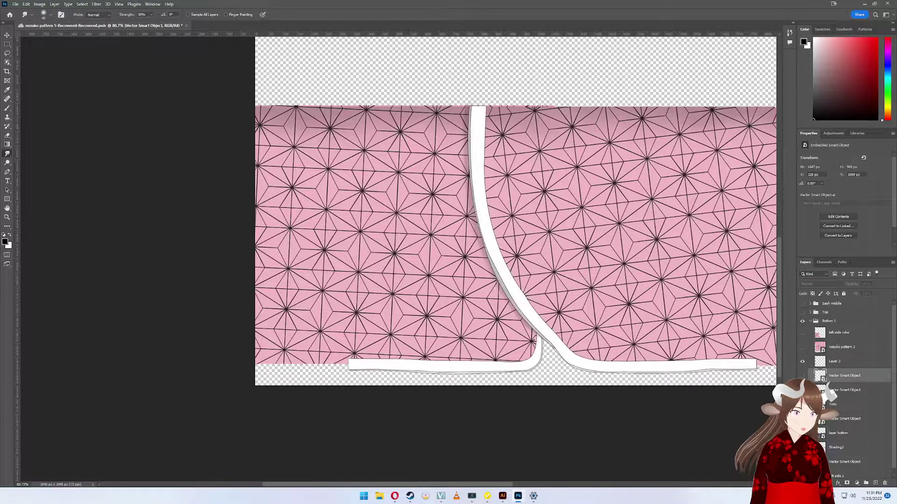
left_click(803, 376)
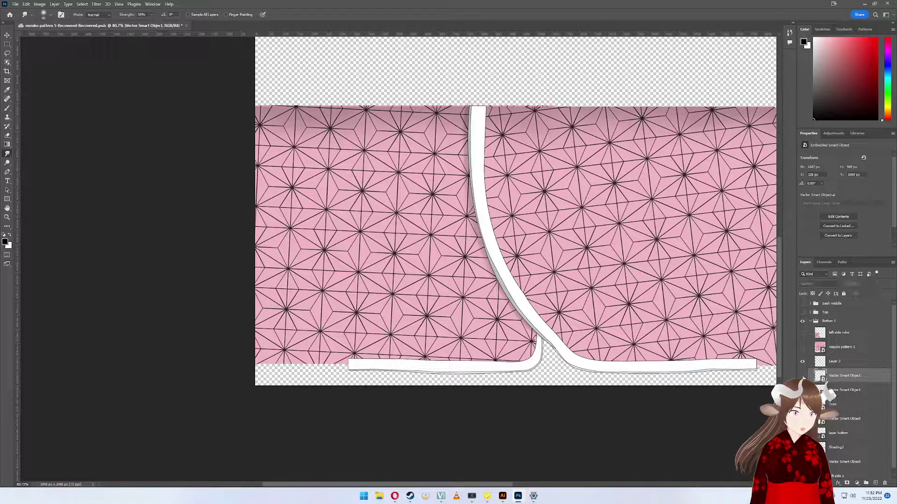
left_click(803, 376)
left_click(803, 376)
left_click(803, 376)
left_click(803, 376)
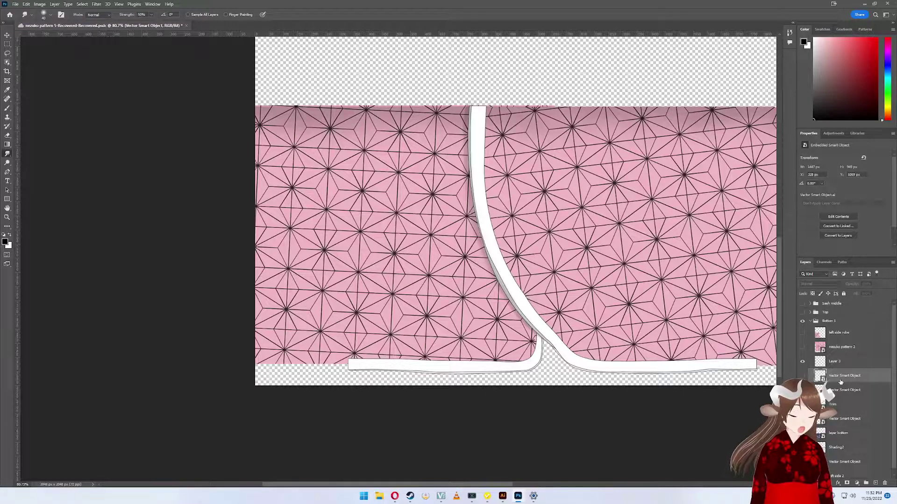
key("Delete")
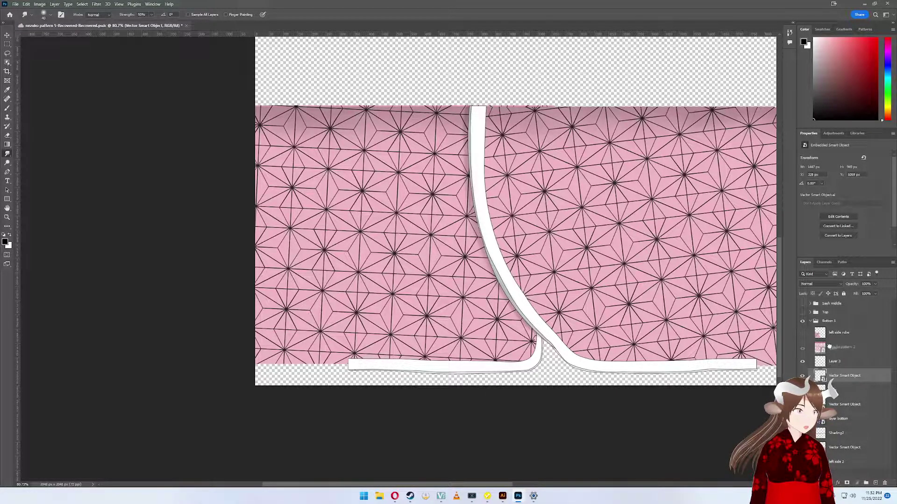
Move Layer 3 to the top of the Bottom 1 group, rename it 'shading', and delete the trim smart object layer
mouse_move(829, 346)
left_mouse_down()
mouse_move(834, 328)
mouse_move(836, 337)
left_mouse_up()
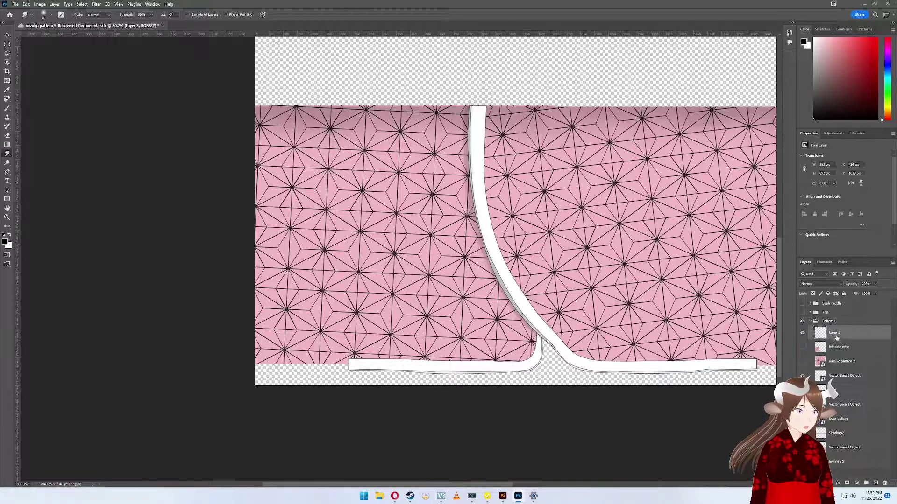
left_click(841, 376)
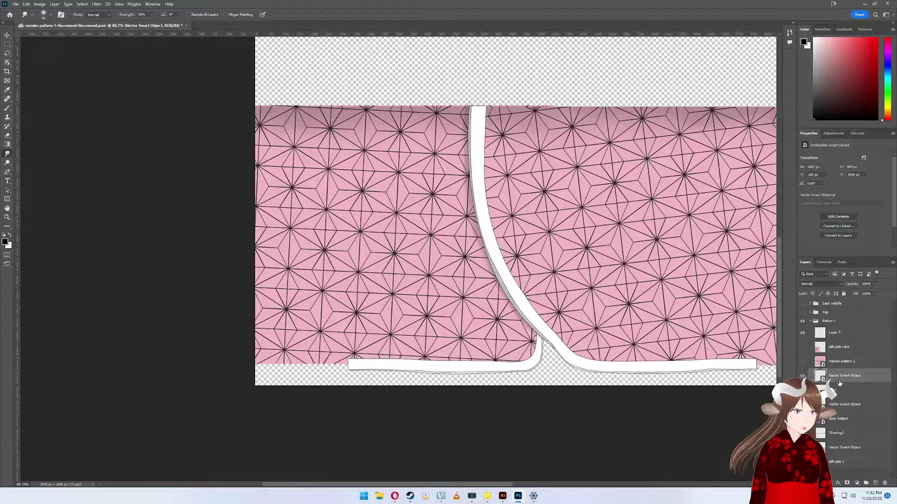
left_click(836, 336)
double_click(835, 333)
type("shading")
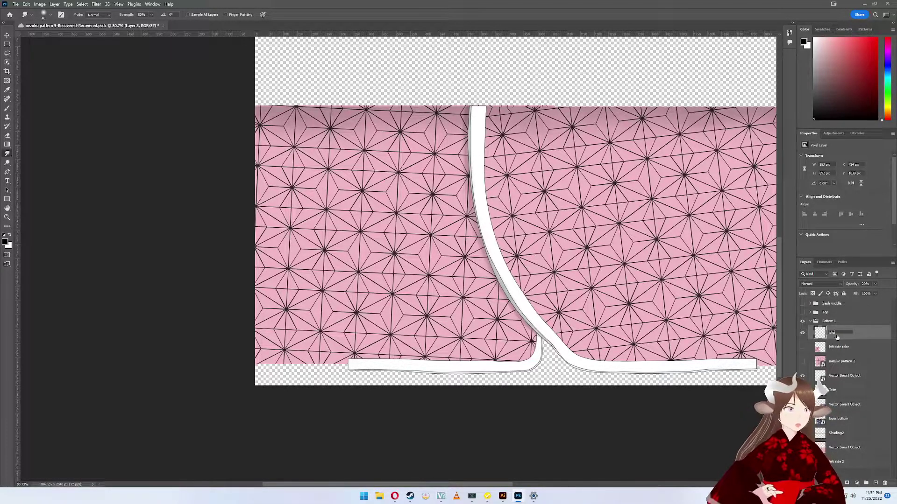
key("Return")
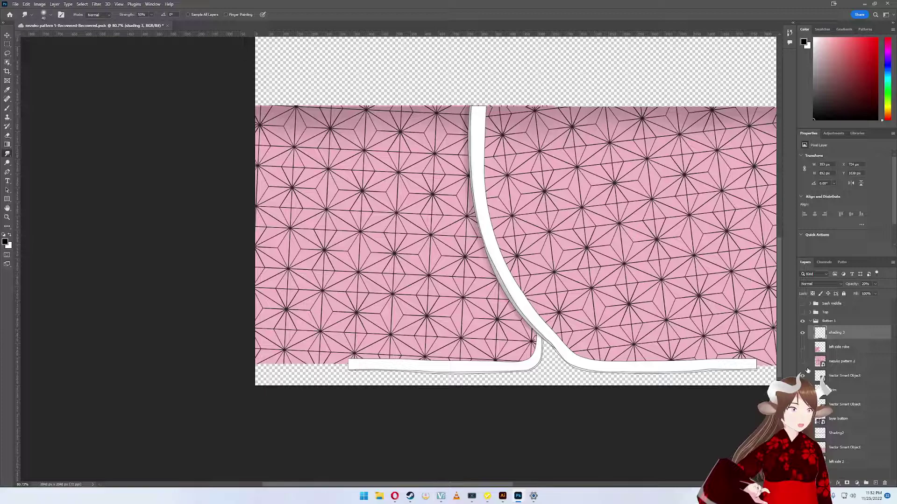
left_click(830, 376)
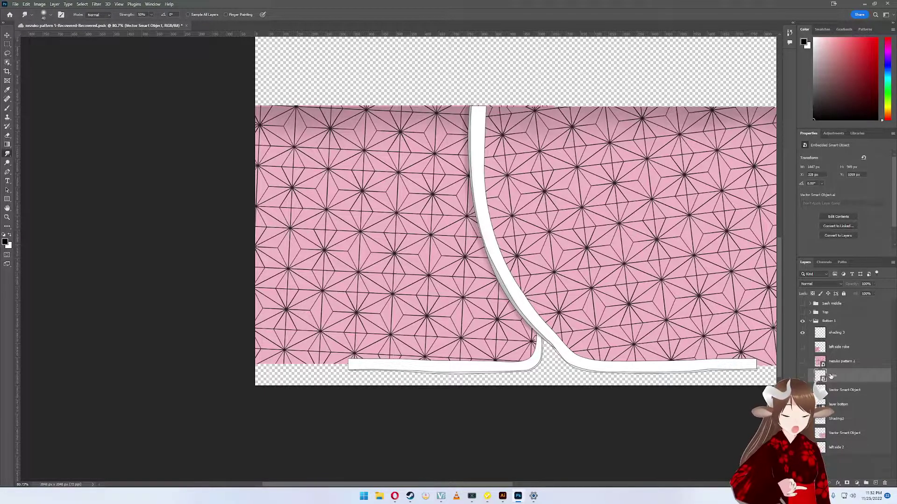
key("Delete")
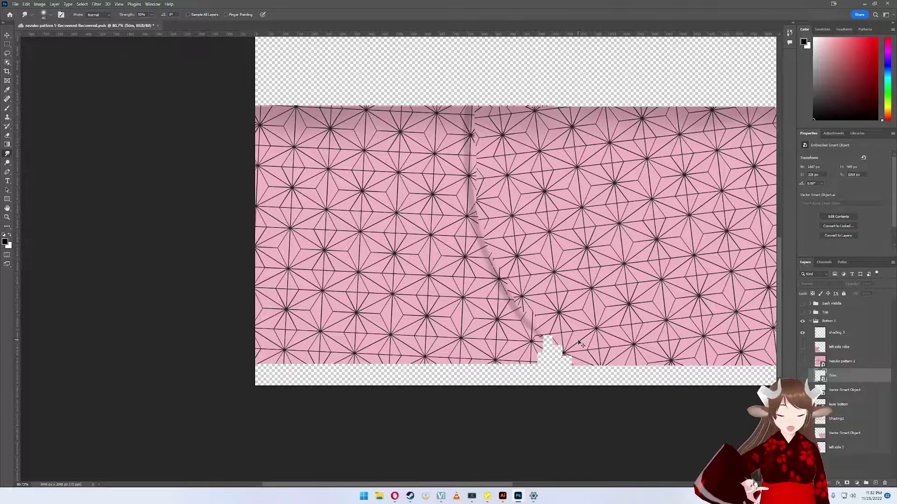
Paste the copied trim again as a smart object and commit its placement
key("ctrl+v")
left_click(474, 141)
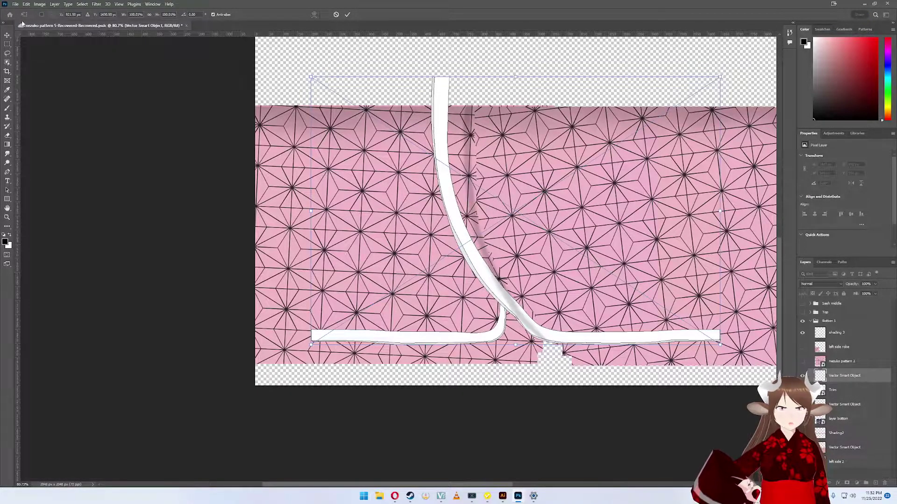
left_click(16, 4)
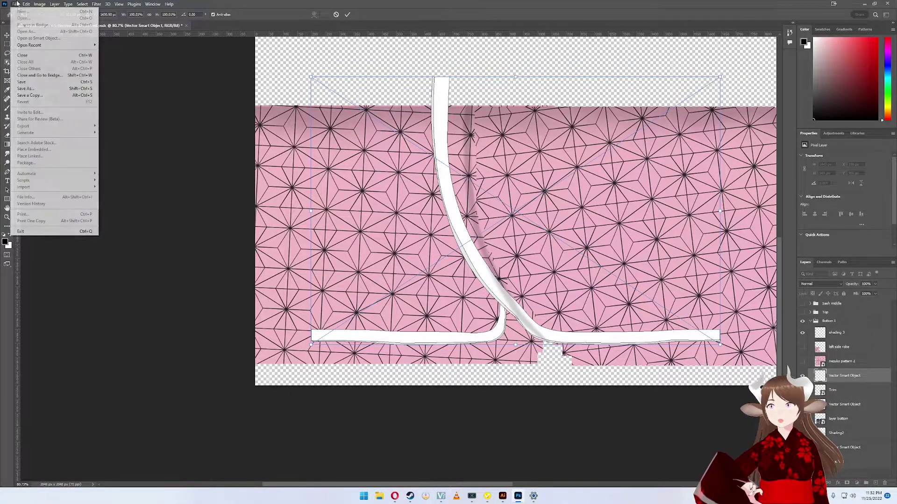
left_click(83, 188)
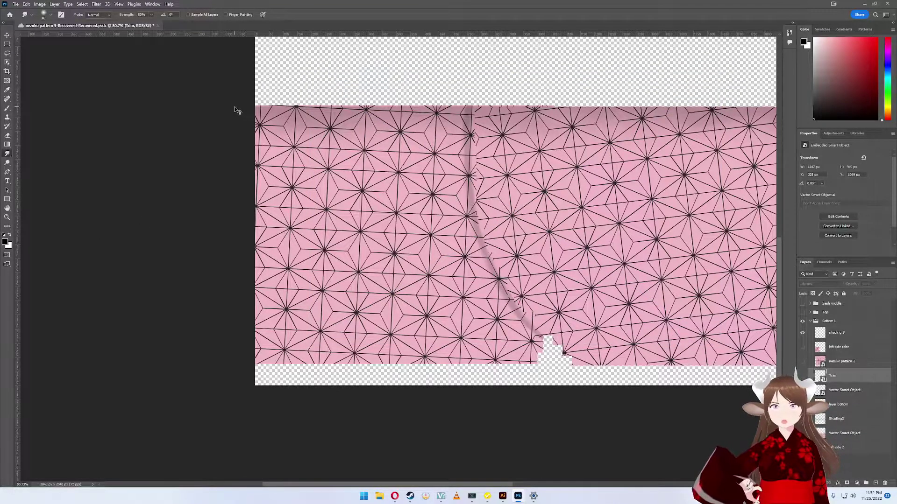
left_click(15, 4)
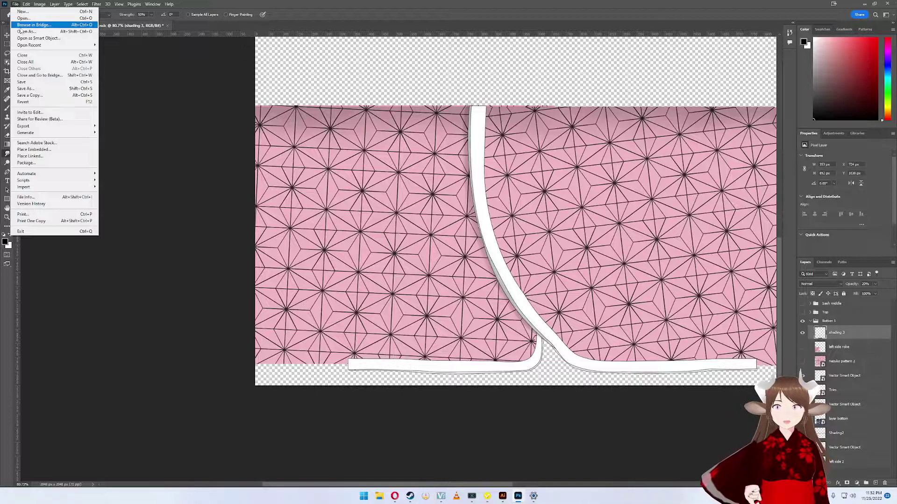
Re-export the texture as PNG, replacing nezuko pattern 12
mouse_move(49, 126)
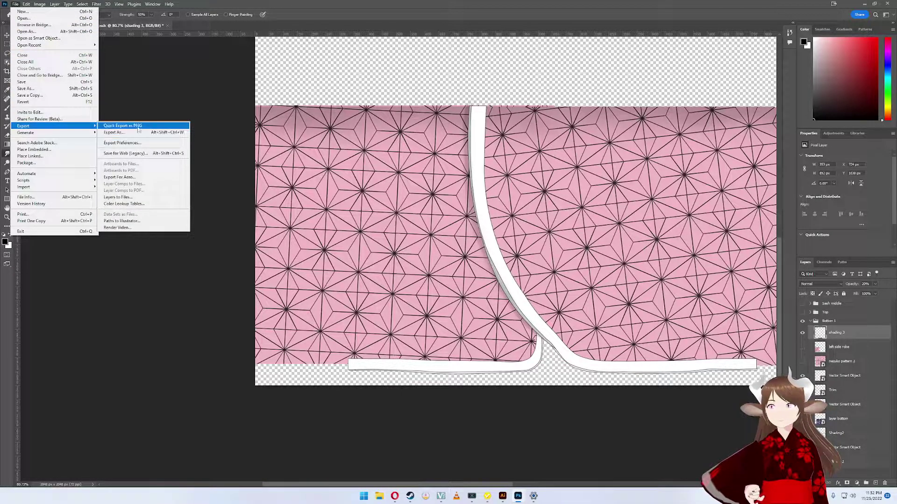
left_click(123, 125)
left_click(305, 111)
double_click(305, 111)
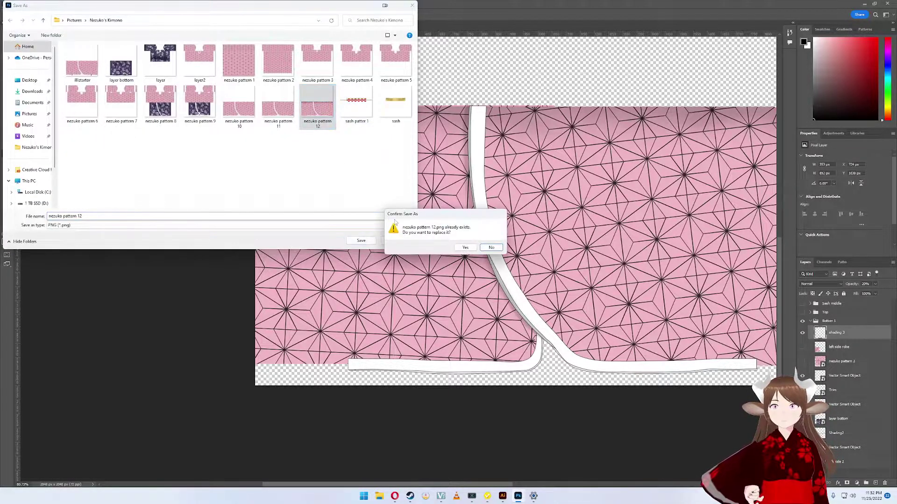
left_click(463, 246)
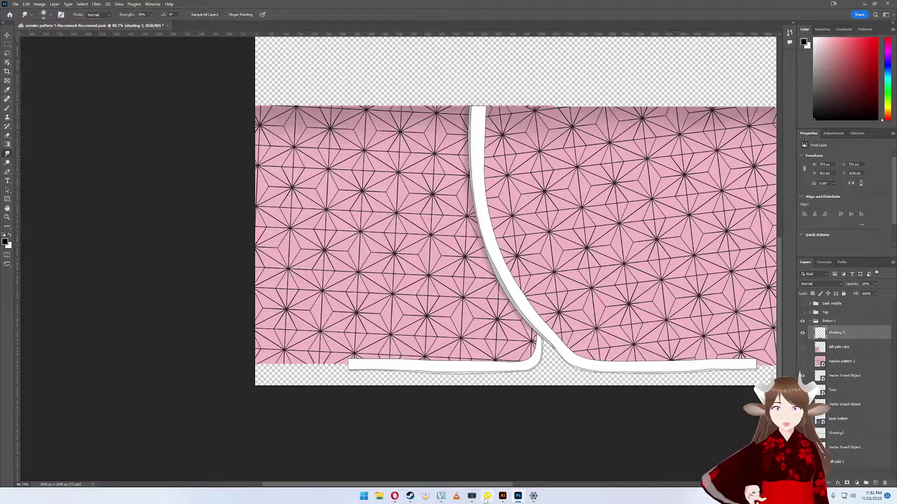
left_click(488, 496)
Import the exported kimono PNG onto the coat's texture layer
right_click(70, 216)
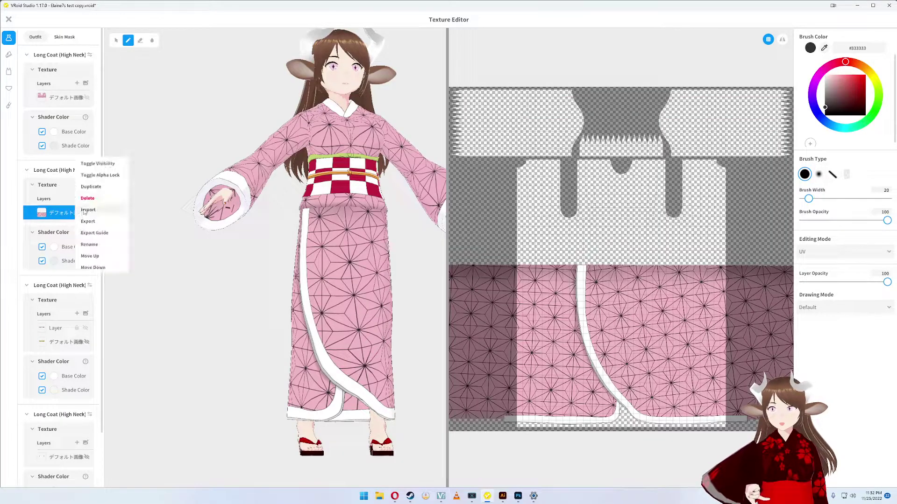
left_click(89, 210)
double_click(309, 127)
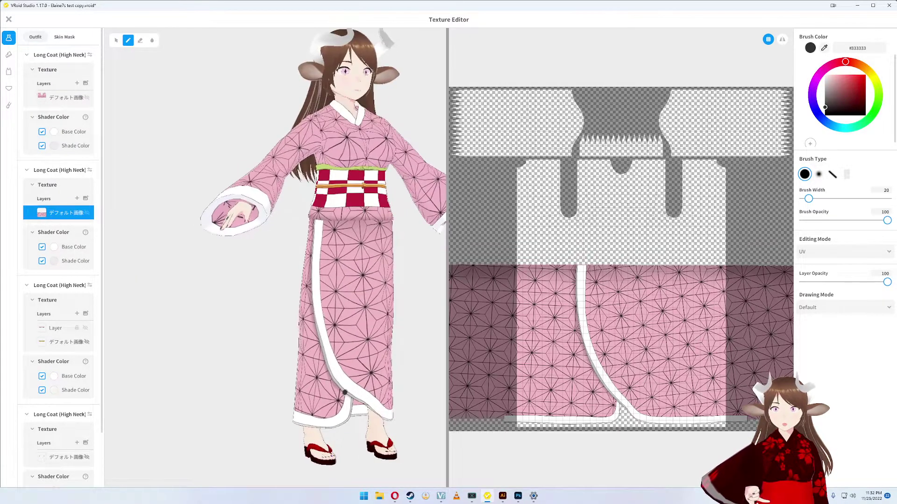
scroll(341, 382, "up", 5)
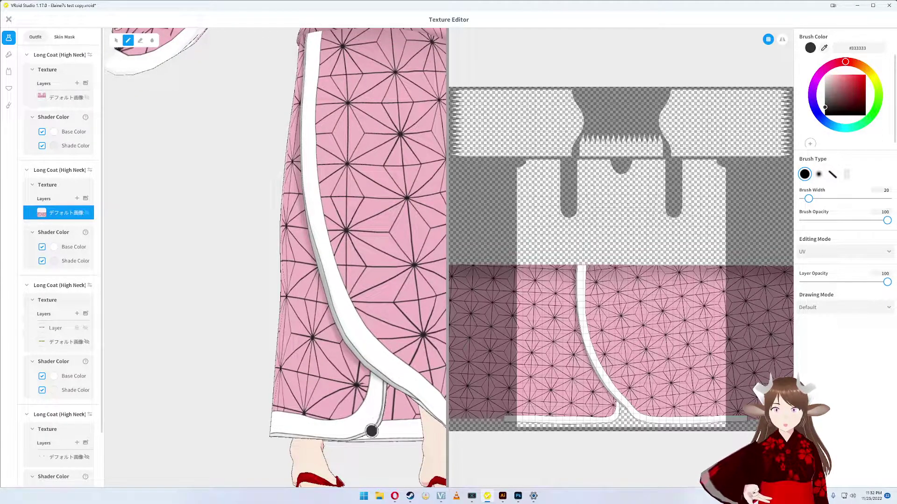
scroll(369, 434, "down", 5)
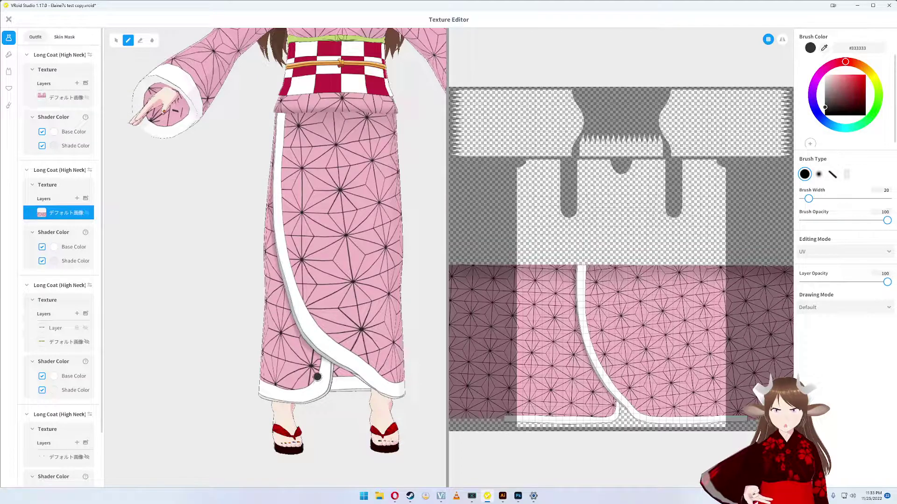
Paint a dark test stroke near the coat's hem, then view the Illustrator artwork at 100%
left_click_drag(318, 376, 299, 389)
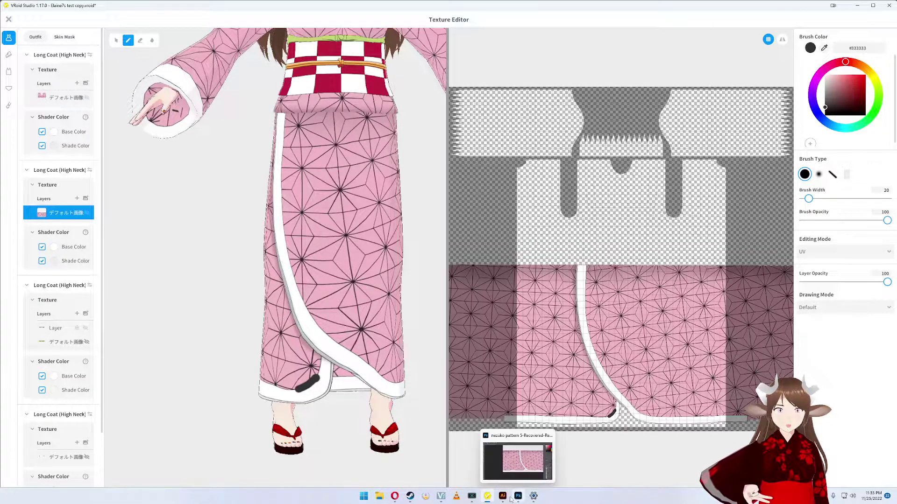
mouse_move(505, 500)
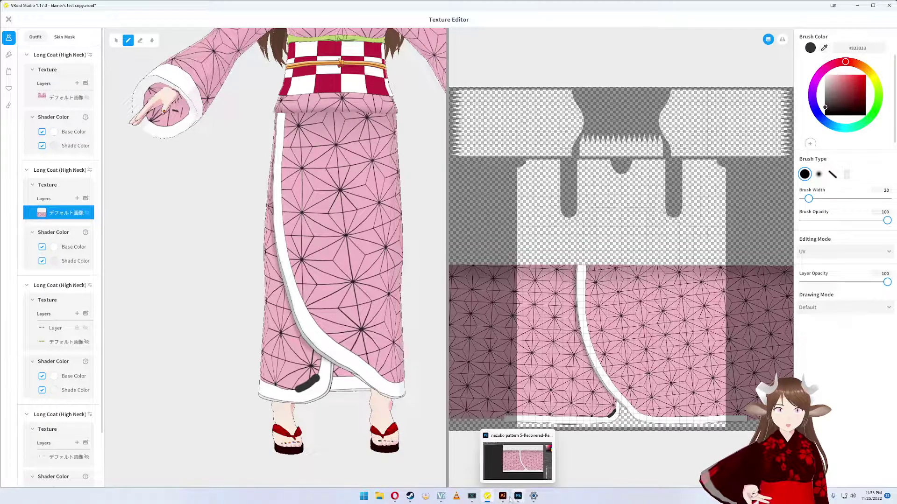
left_click(503, 497)
key("ctrl+1")
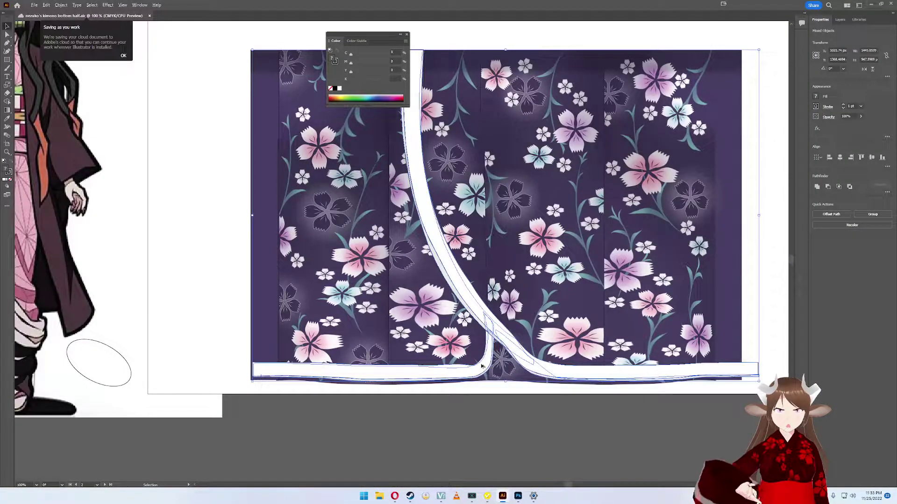
Smooth the trim's inner corner curve at the hem by moving its anchors and handles
scroll(456, 376, "up", 4)
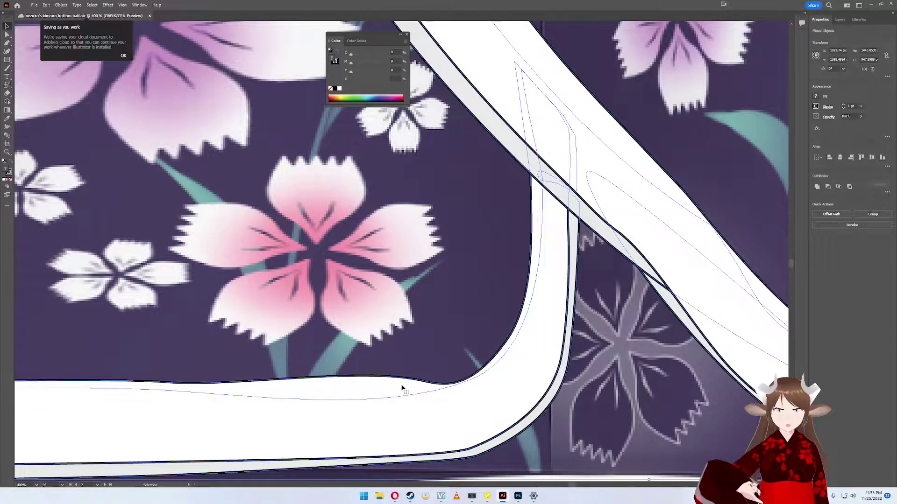
key("a")
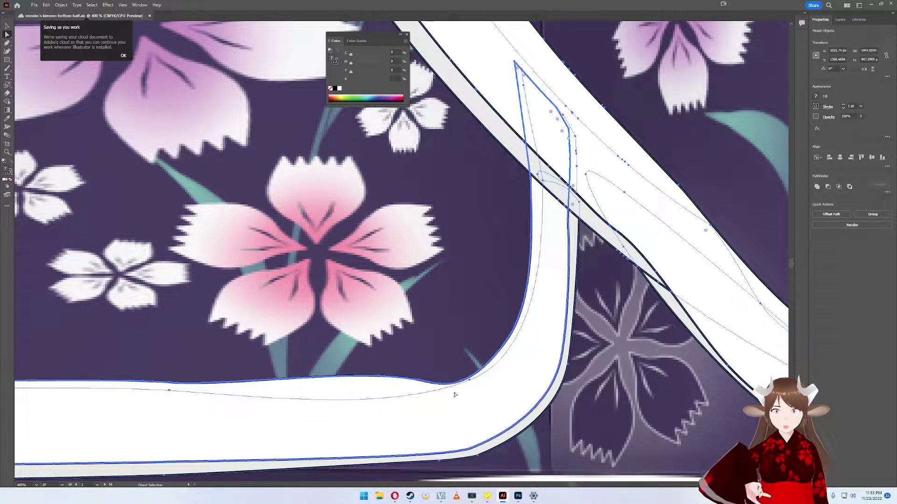
left_click(421, 381)
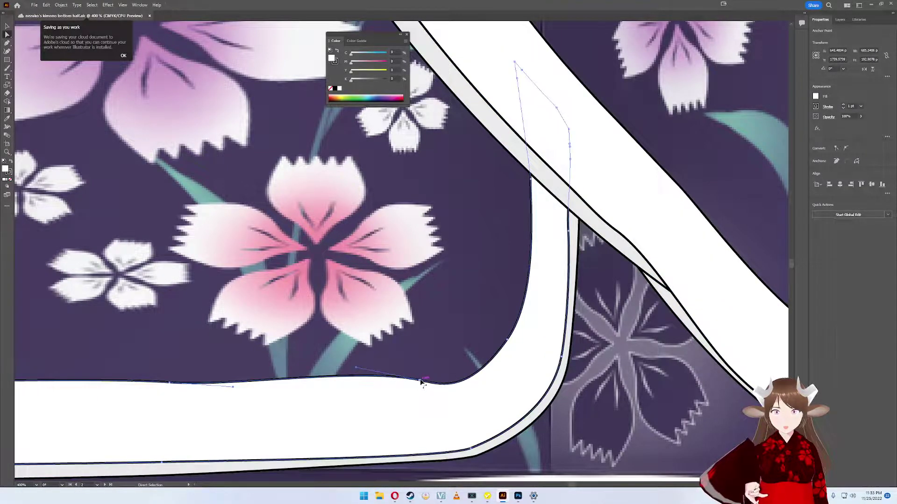
left_click_drag(419, 381, 413, 392)
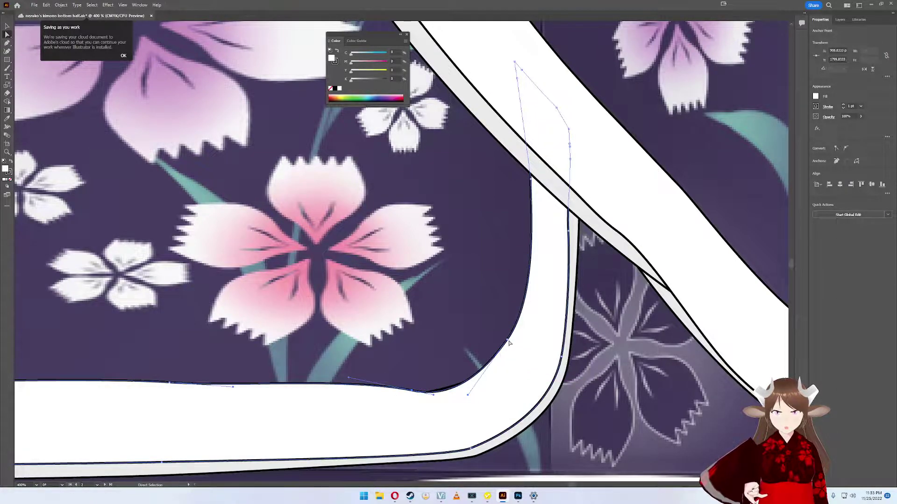
mouse_move(469, 398)
left_mouse_down()
mouse_move(457, 414)
mouse_move(493, 399)
mouse_move(477, 392)
left_mouse_up()
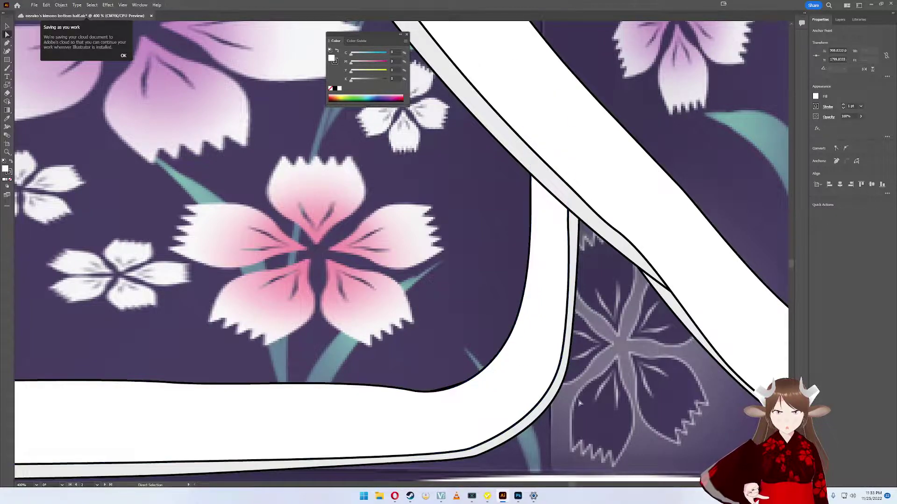
left_click(502, 396)
left_click(424, 394)
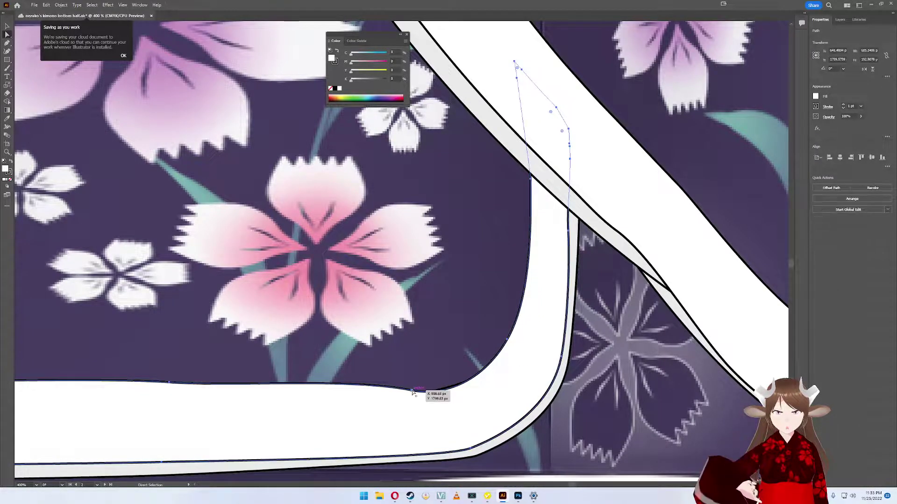
left_click_drag(413, 394, 400, 394)
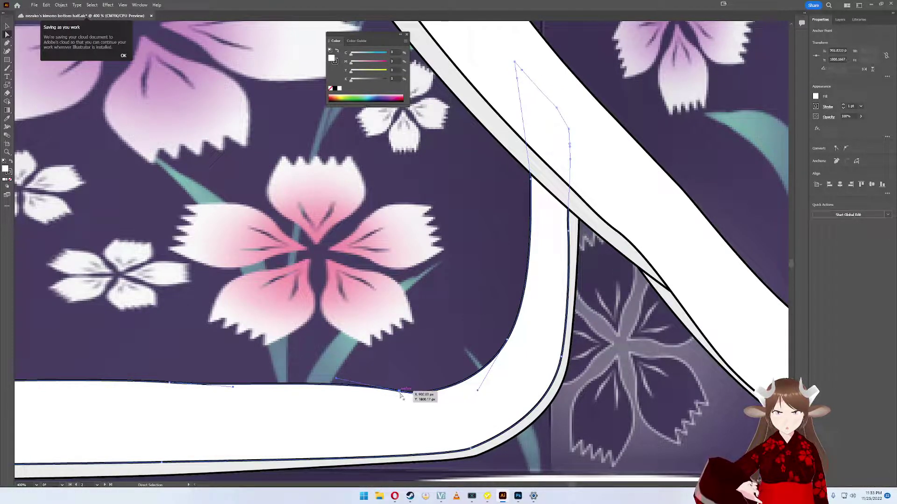
left_click(421, 395)
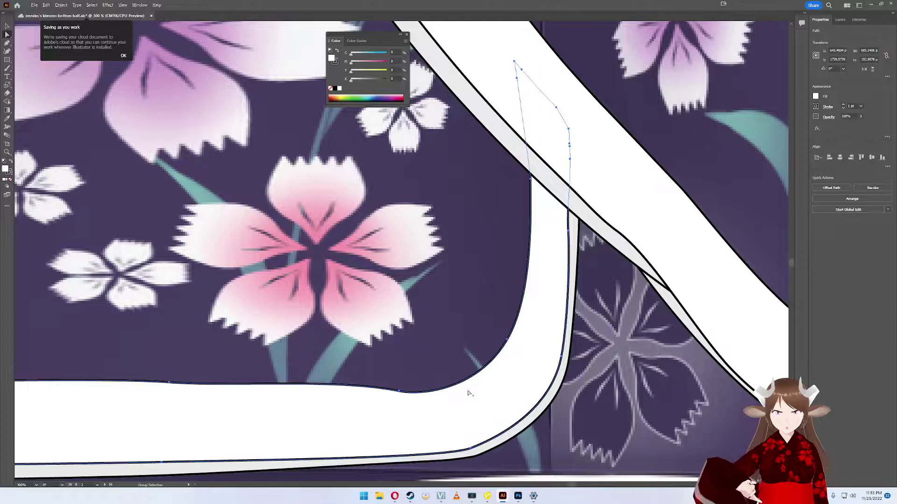
Select only the trim shapes, without the floral pattern, and paste them into the Photoshop texture
scroll(465, 397, "down", 4)
left_click(496, 434)
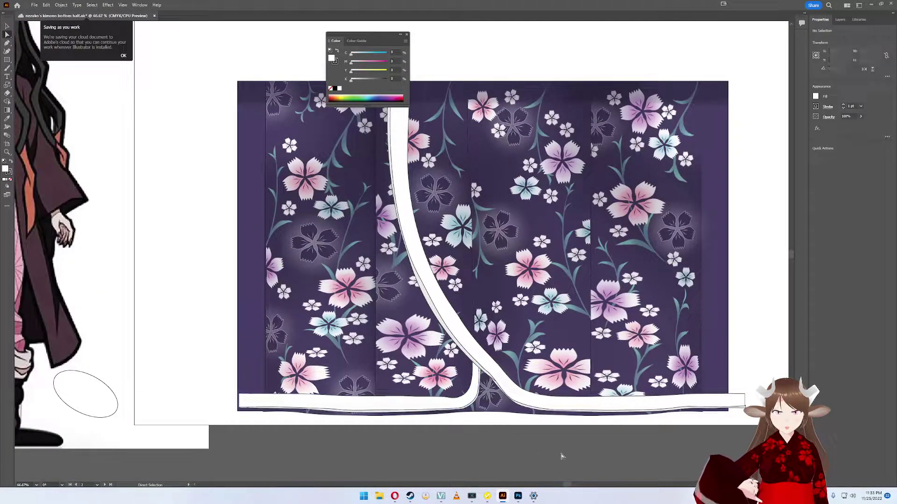
left_click_drag(589, 466, 439, 343)
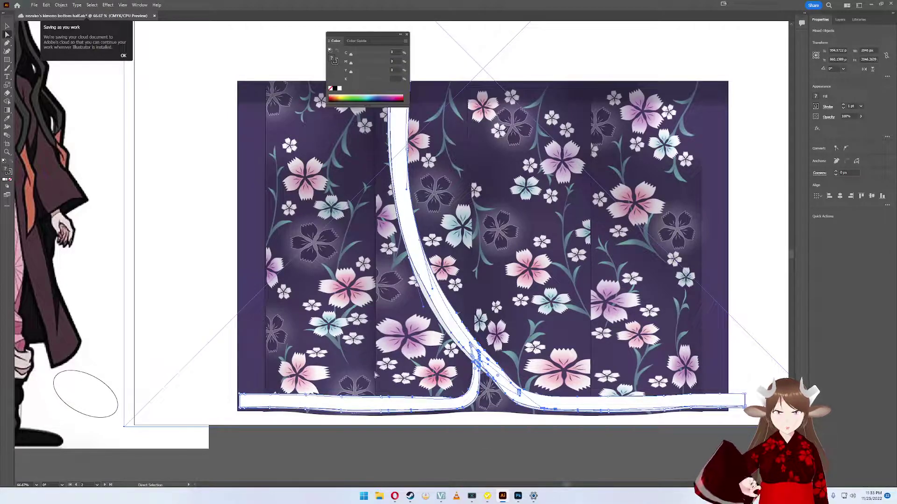
left_click(428, 363, "shift")
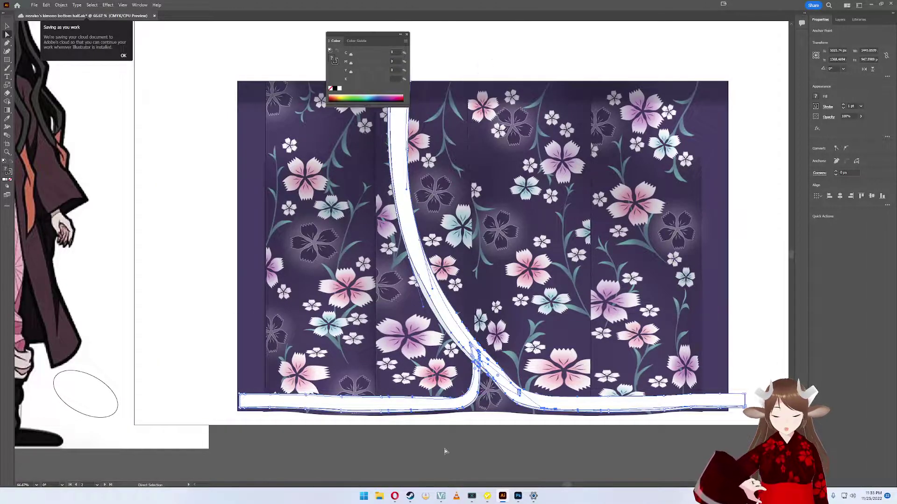
key("v")
left_click(346, 314, "shift")
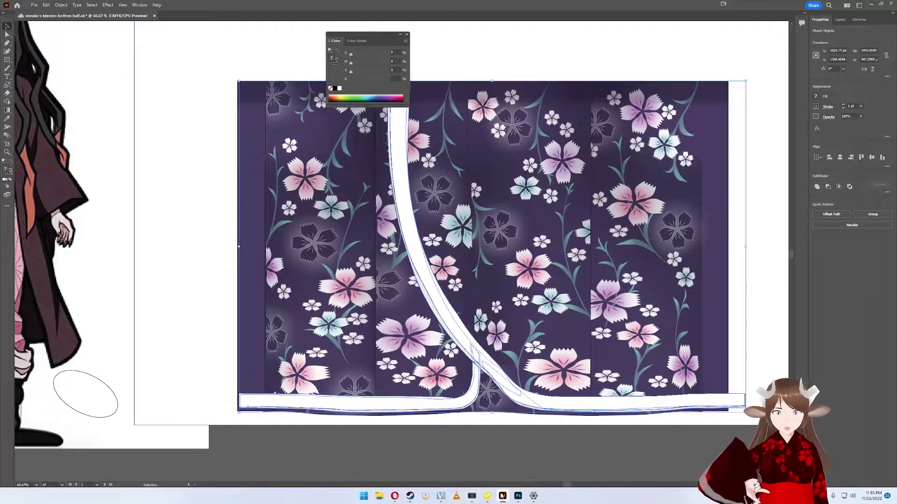
left_click(518, 496)
key("ctrl+v")
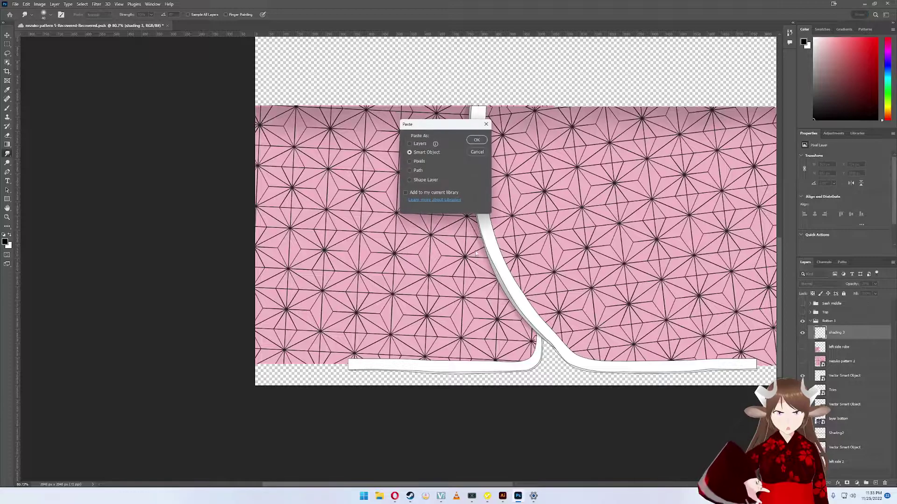
Place the pasted trim as a smart object over the white trim and move its layer below nezuko pattern 2
left_click(477, 140)
left_click_drag(495, 308, 539, 335)
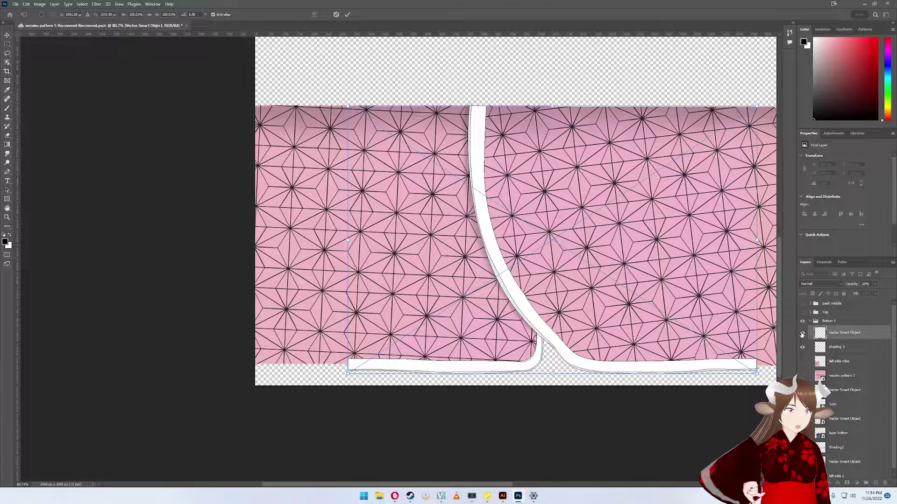
key("Return")
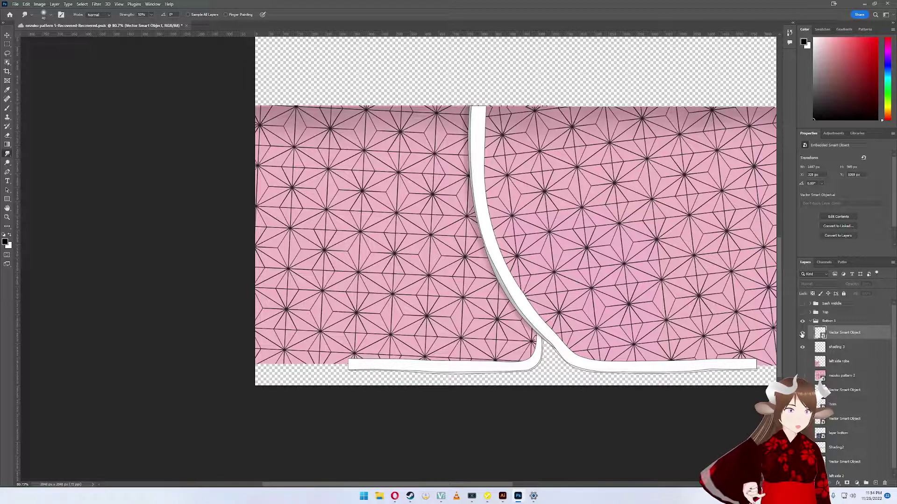
left_click(802, 334)
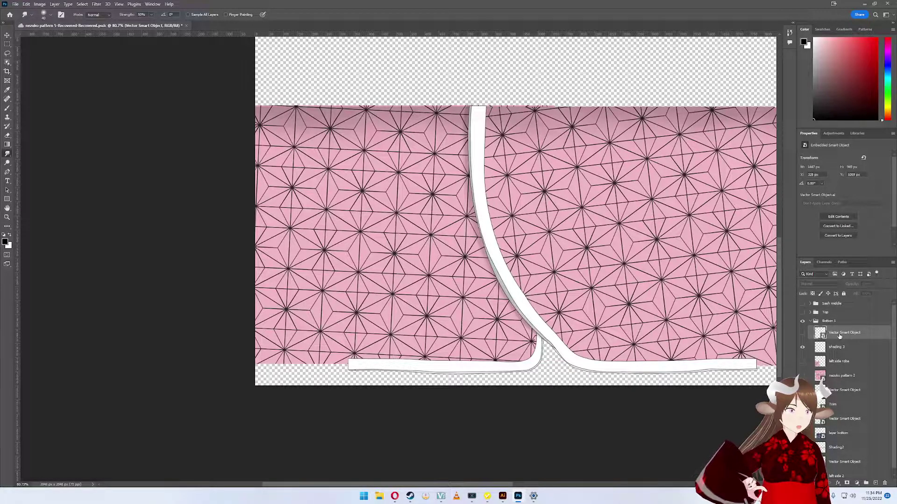
left_click(803, 333)
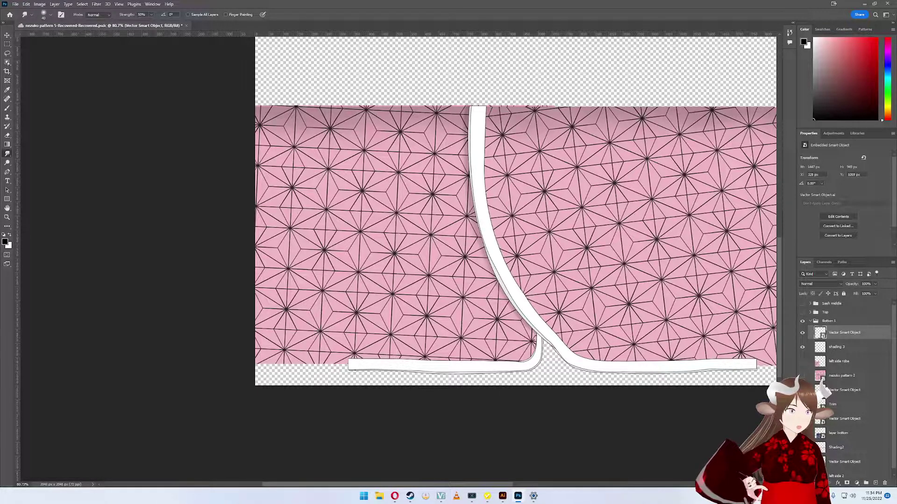
left_click_drag(836, 332, 839, 383)
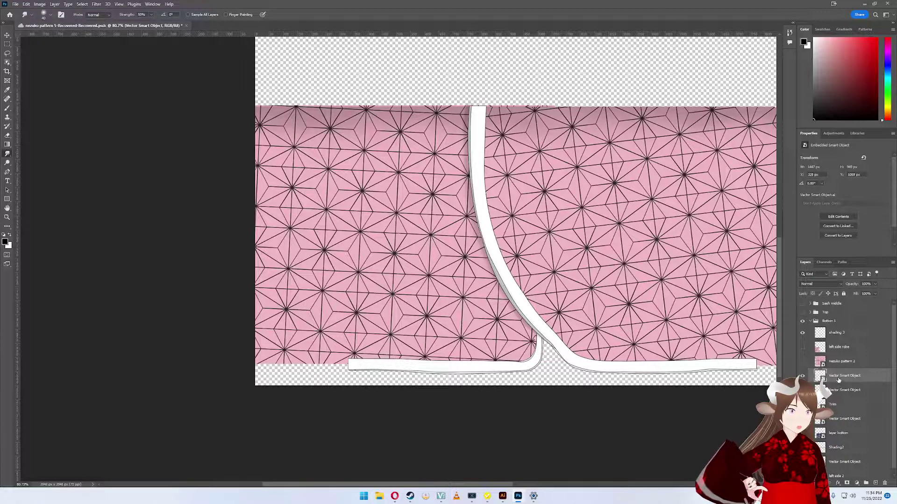
scroll(528, 330, "up", 1)
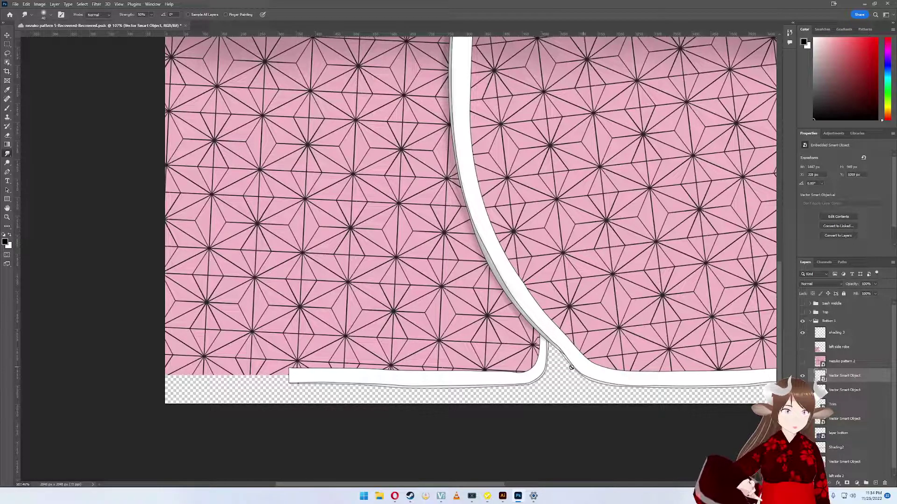
scroll(570, 368, "down", 1)
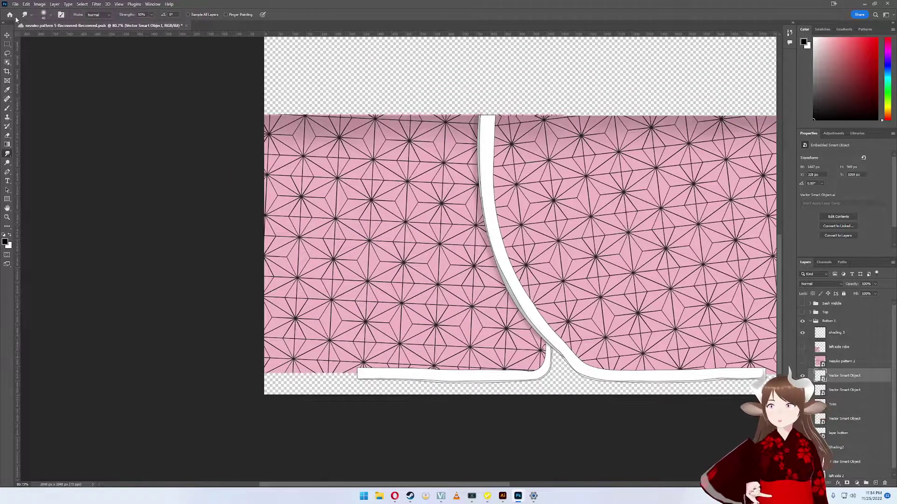
Quick Export the texture as PNG, replacing nezuko pattern 12
left_click(15, 4)
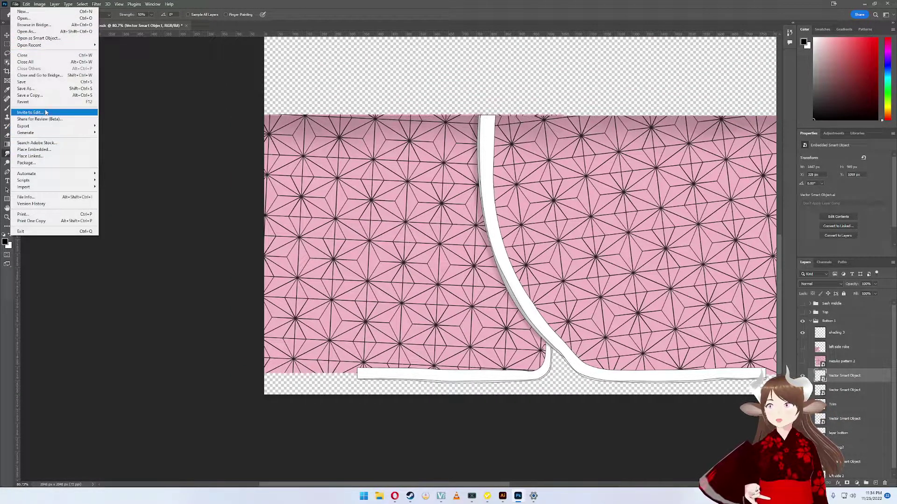
key("Escape")
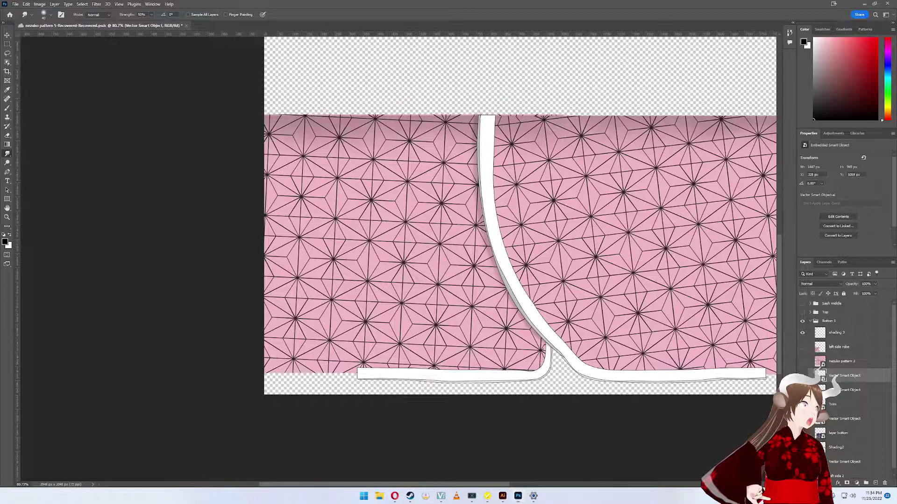
left_click(15, 4)
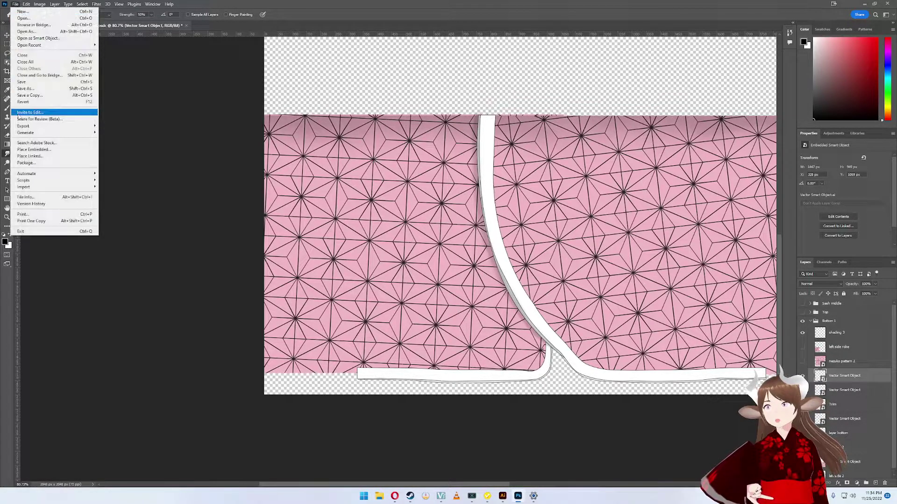
mouse_move(21, 126)
left_click(114, 126)
left_click(317, 106)
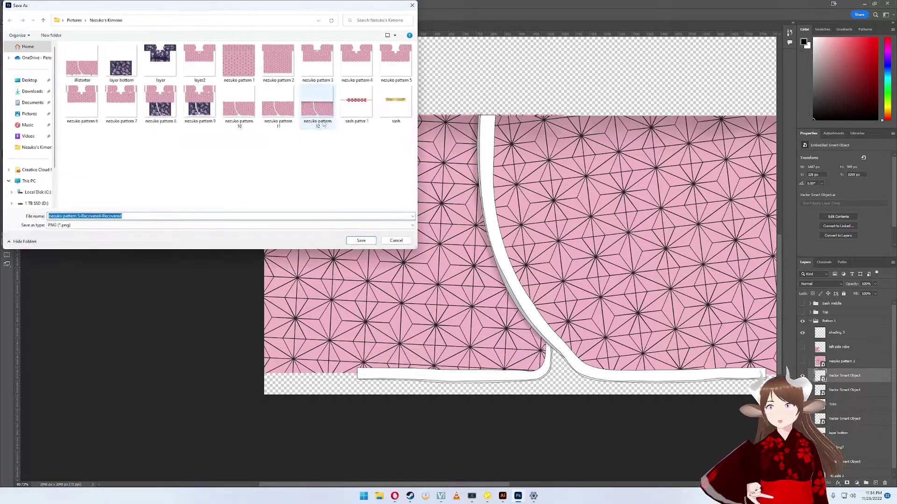
key("Return")
left_click(465, 248)
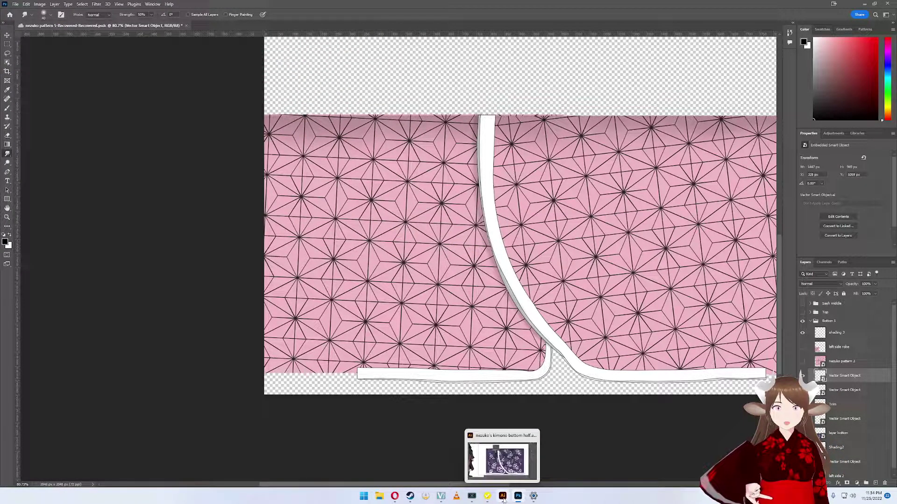
left_click(487, 497)
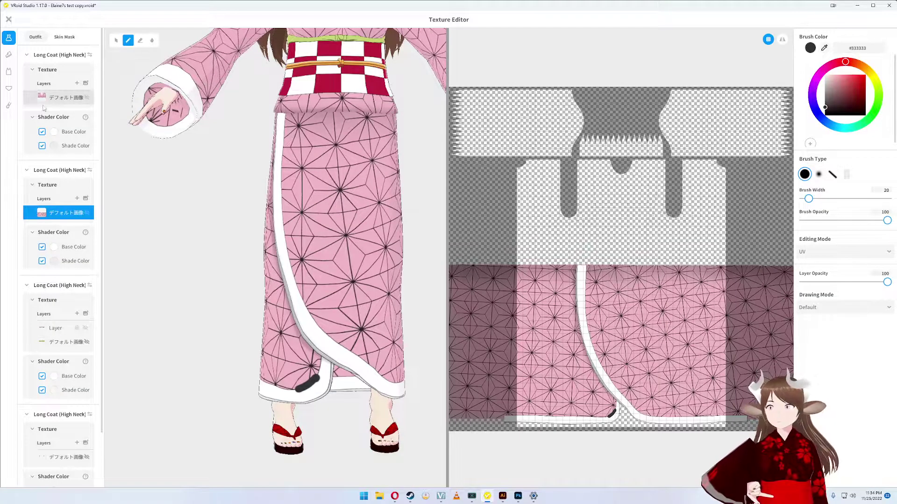
Import nezuko pattern 12 onto the Long Coat texture layer and orbit the model to inspect the hem
right_click(60, 212)
left_click(73, 210)
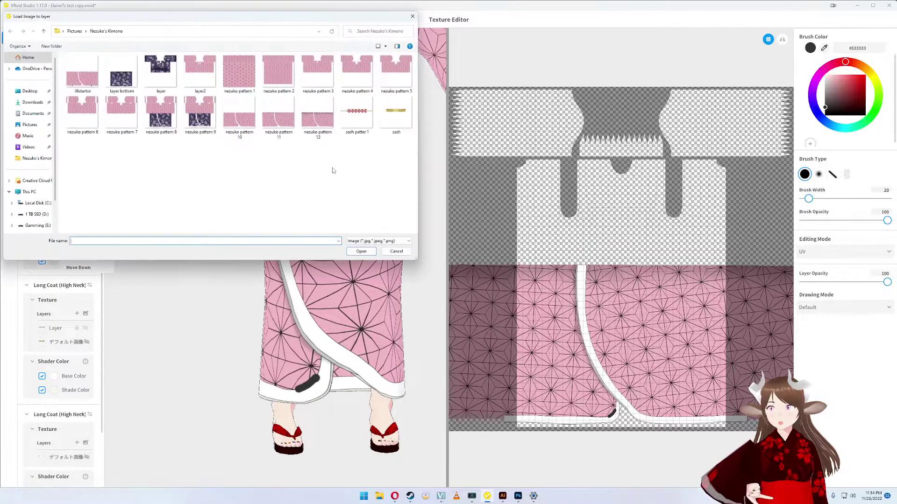
left_click(317, 131)
double_click(318, 131)
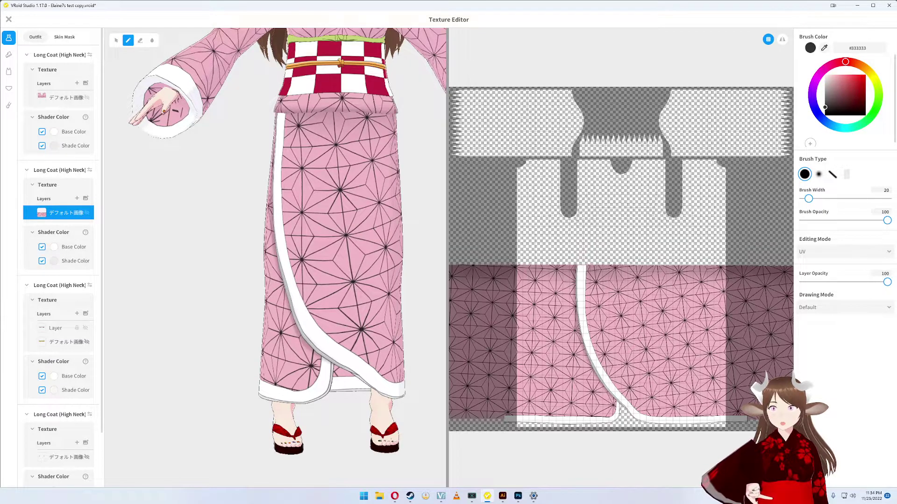
mouse_move(342, 372)
left_mouse_down()
mouse_move(359, 367)
mouse_move(329, 408)
left_mouse_up()
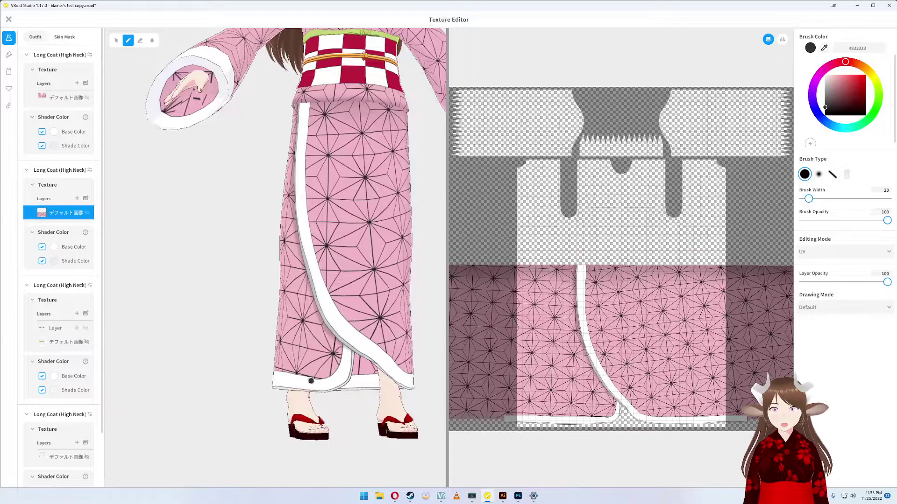
left_click(503, 496)
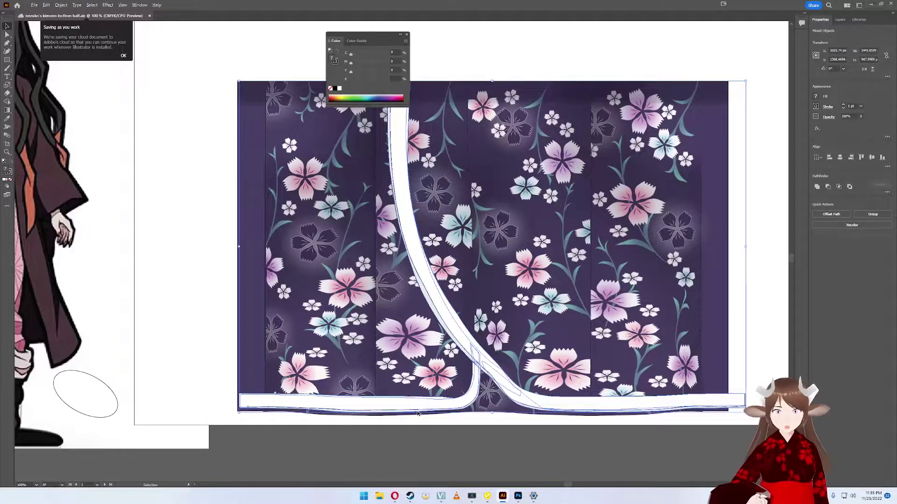
Nudge the hem anchors near the rounded corner to start smoothing the trim curve
scroll(438, 446, "up", 6)
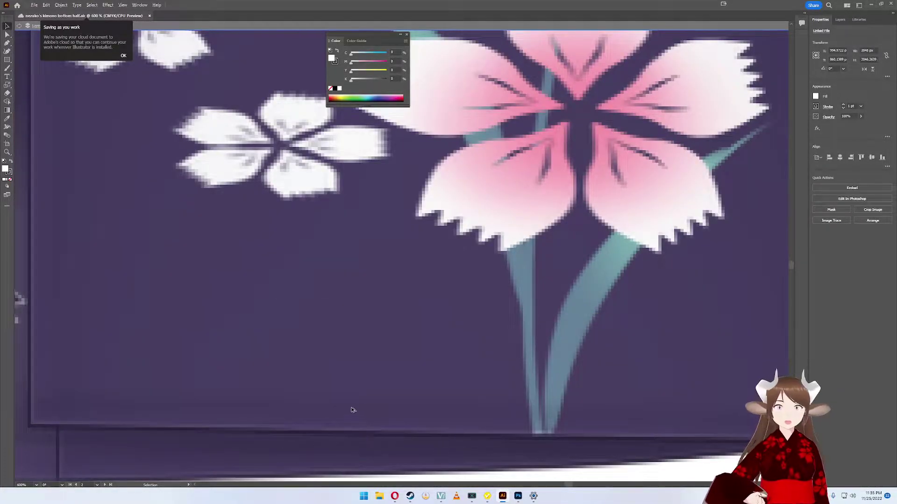
scroll(313, 388, "down", 2)
scroll(238, 357, "down", 3)
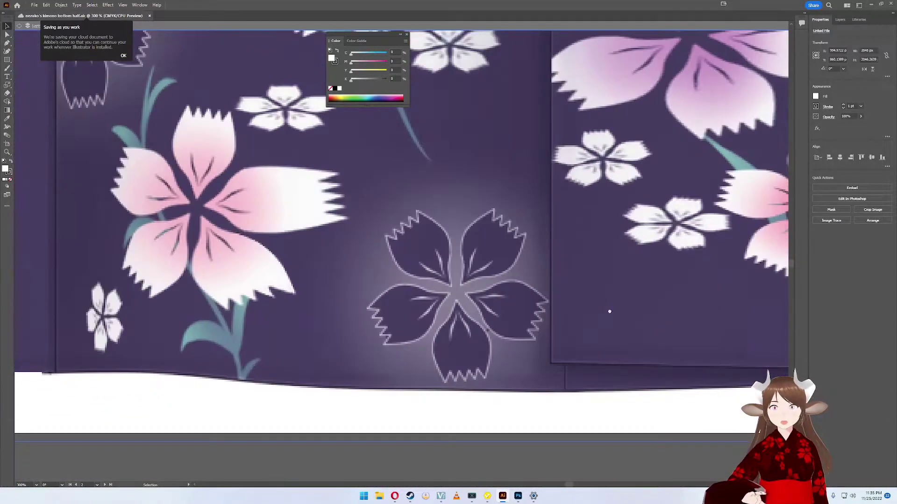
scroll(463, 294, "down", 3)
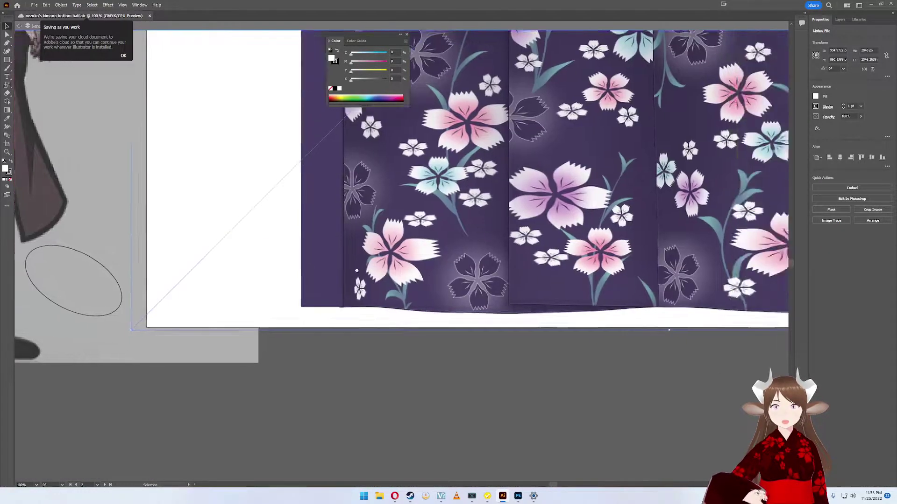
scroll(462, 294, "up", 2)
scroll(464, 245, "right", 3)
scroll(686, 236, "up", 1)
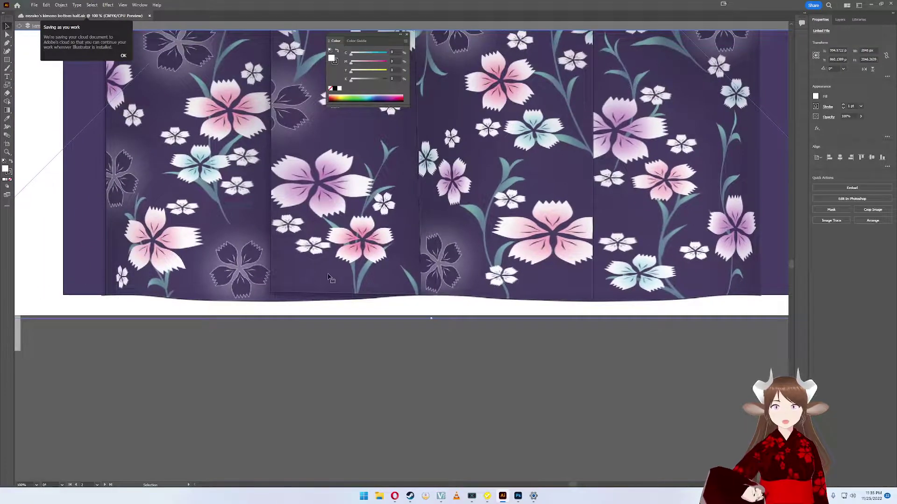
key("a")
double_click(305, 380)
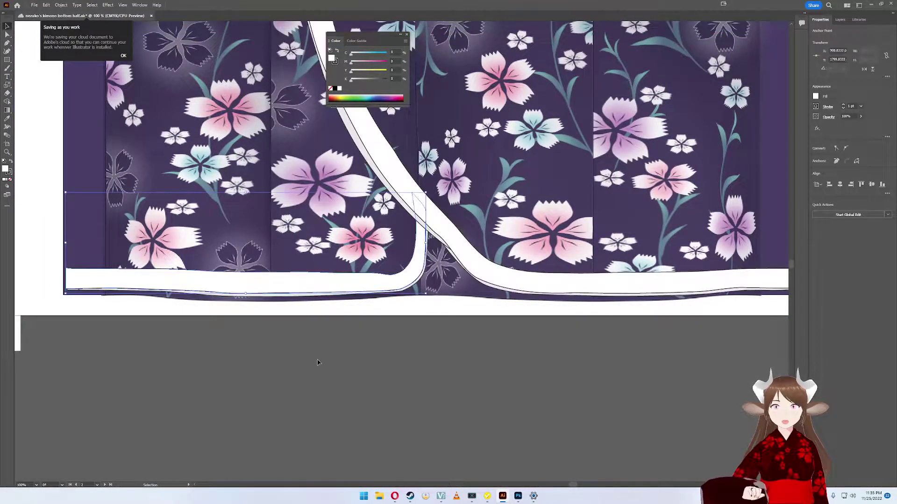
key("v")
scroll(377, 296, "up", 1)
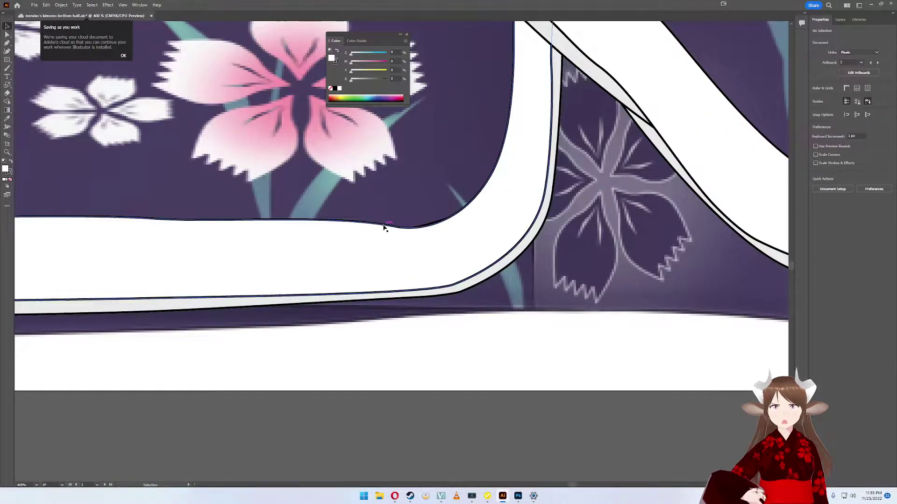
key("a")
left_click(380, 226)
left_click_drag(394, 228, 409, 245)
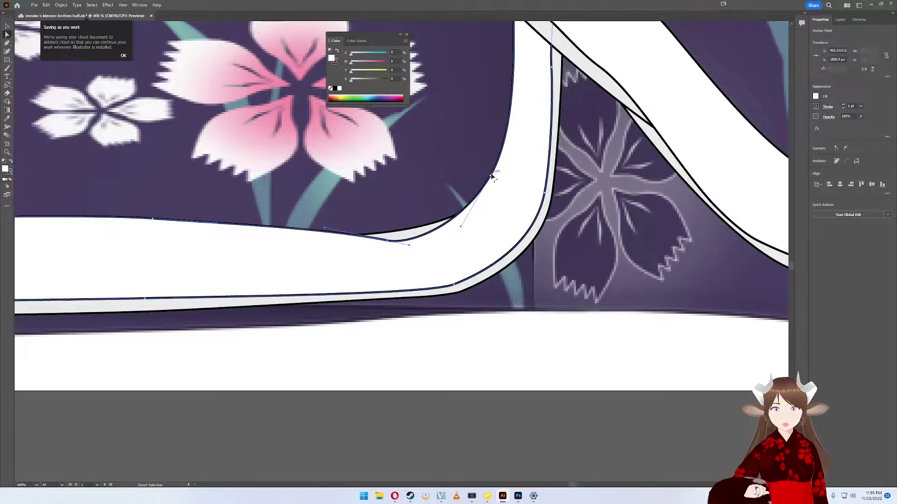
left_click_drag(491, 180, 496, 180)
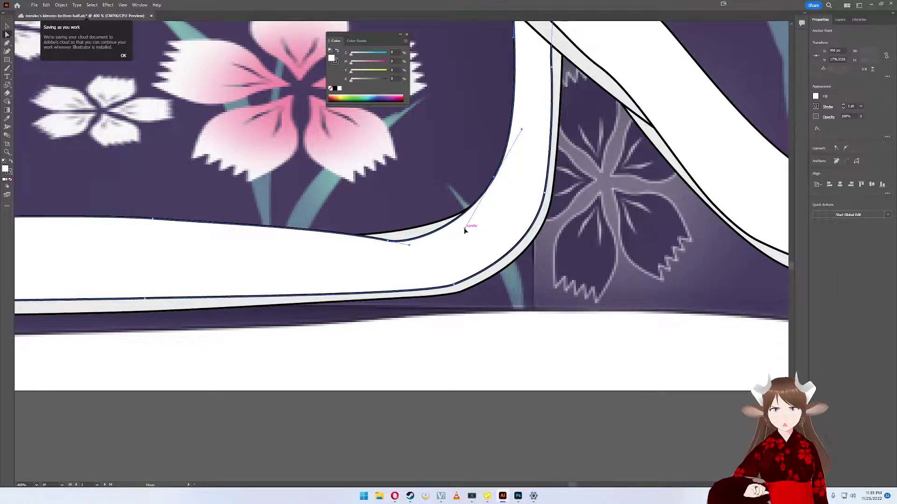
mouse_move(465, 230)
left_mouse_down()
mouse_move(477, 230)
mouse_move(472, 225)
left_mouse_up()
Reshape the trim's inner corner and left-edge anchors, undoing an accidental grey band edit
left_click(493, 499)
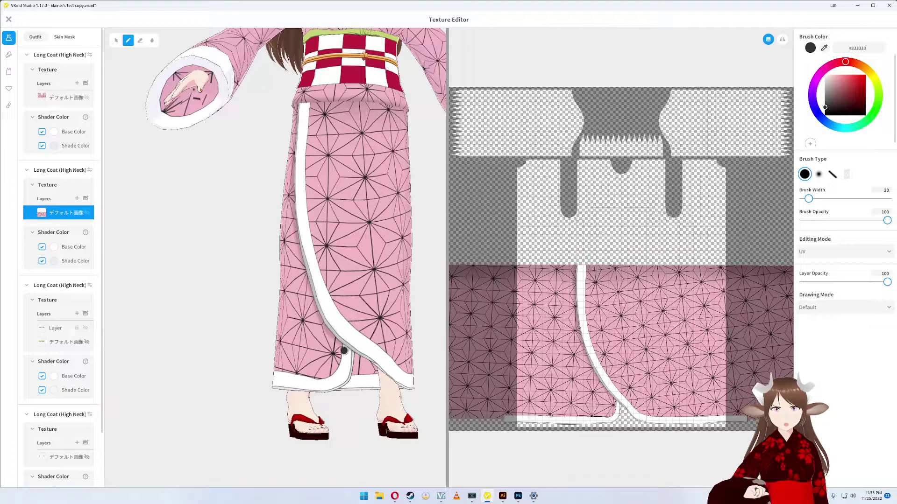
left_click(518, 497)
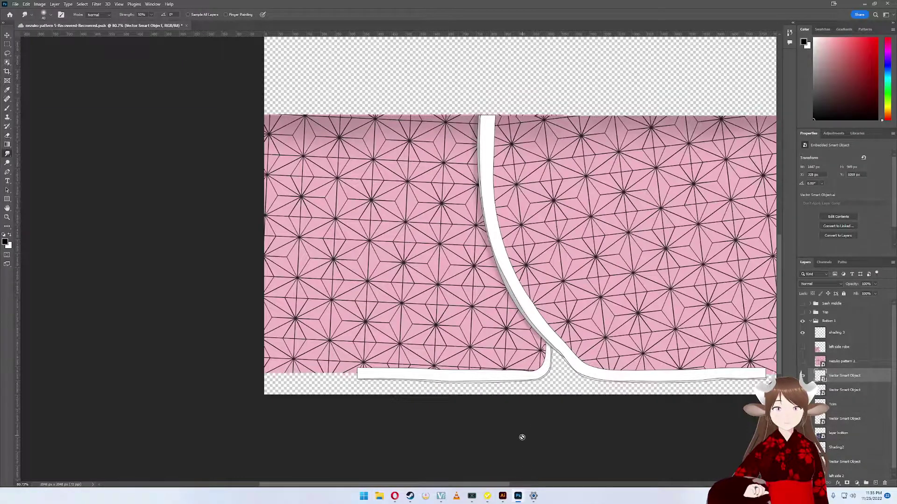
left_click(503, 496)
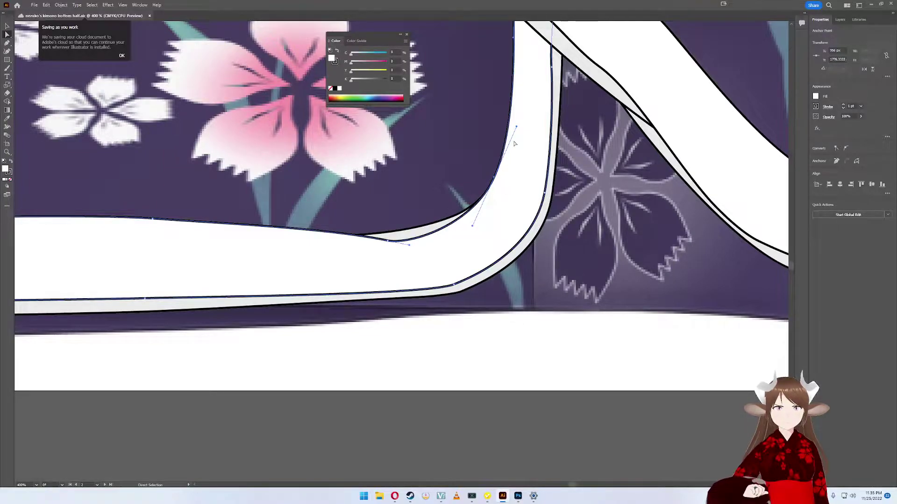
key("v")
left_click(514, 133)
key("a")
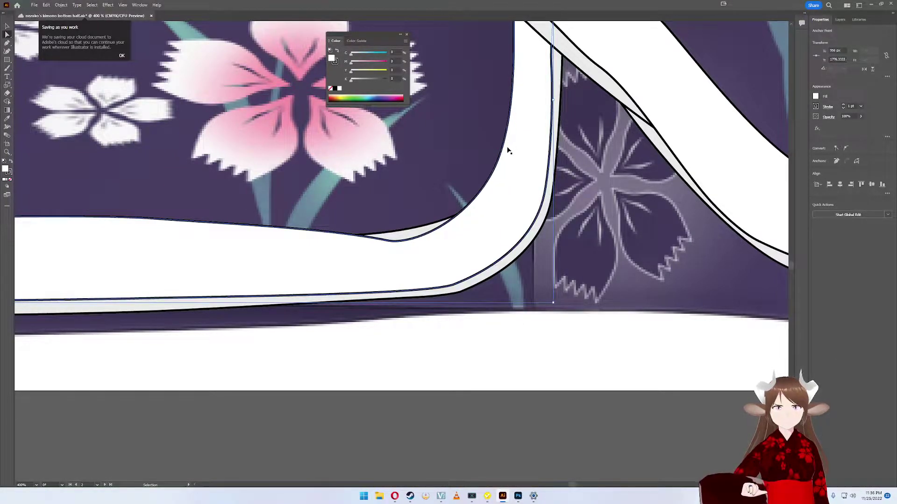
left_click(507, 150)
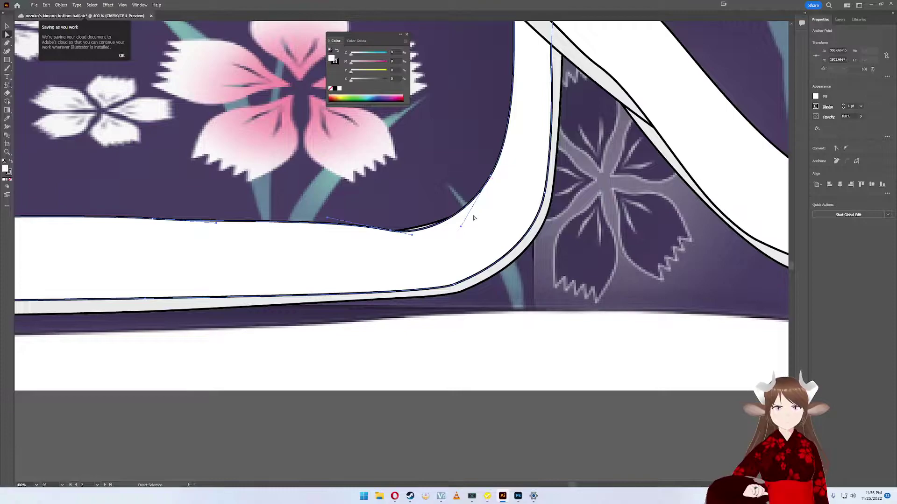
left_click_drag(462, 228, 485, 230)
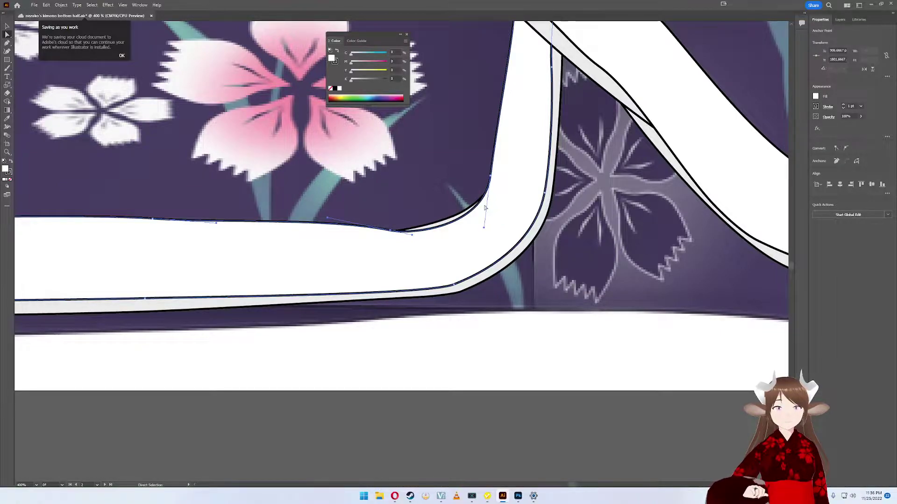
left_click_drag(494, 174, 498, 174)
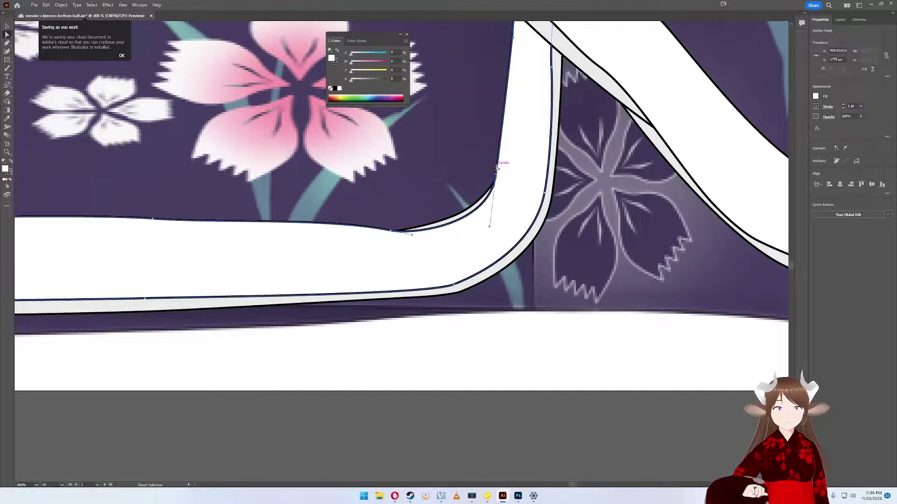
scroll(511, 121, "up", 3)
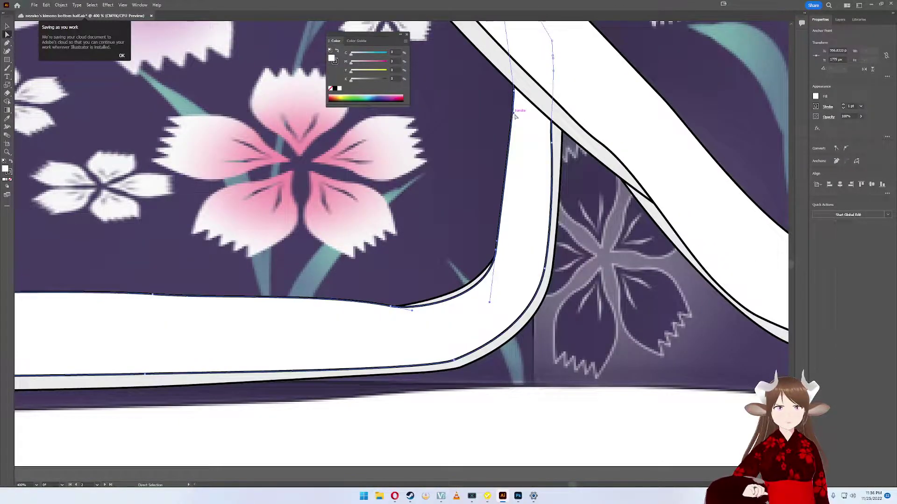
left_click(514, 116)
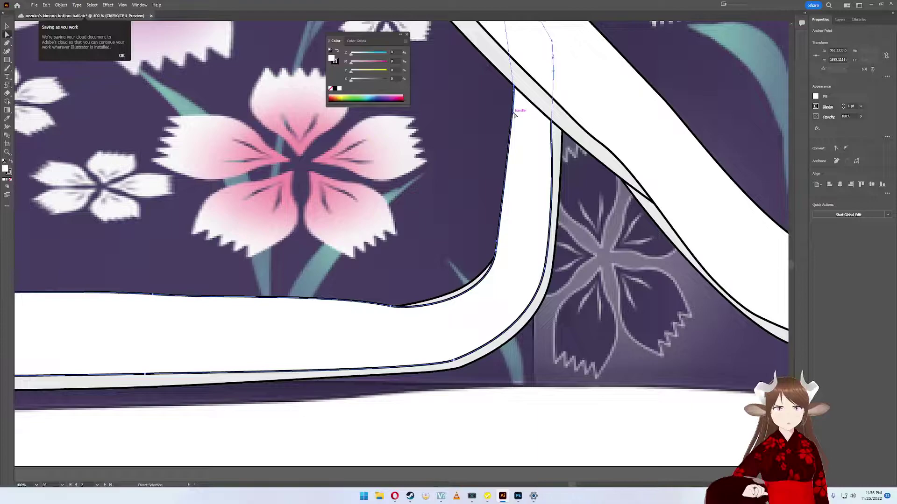
mouse_move(514, 115)
left_mouse_down()
mouse_move(505, 117)
mouse_move(514, 117)
left_mouse_up()
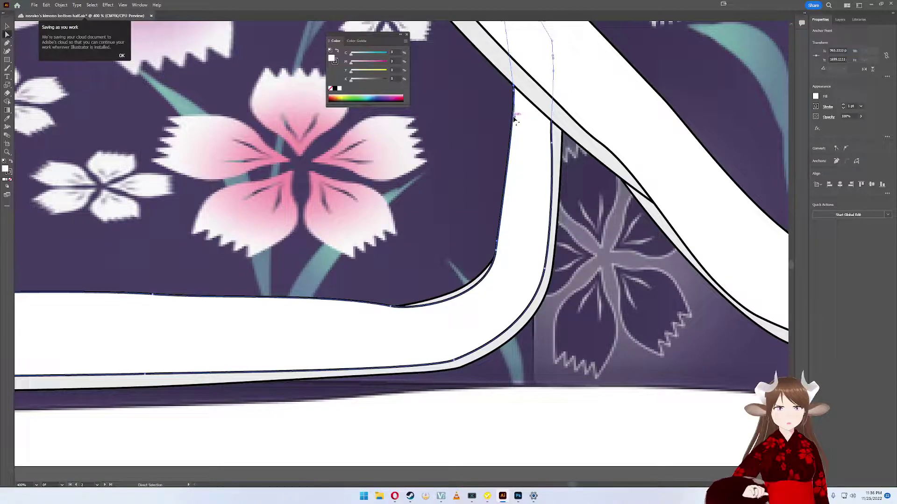
left_click(464, 290)
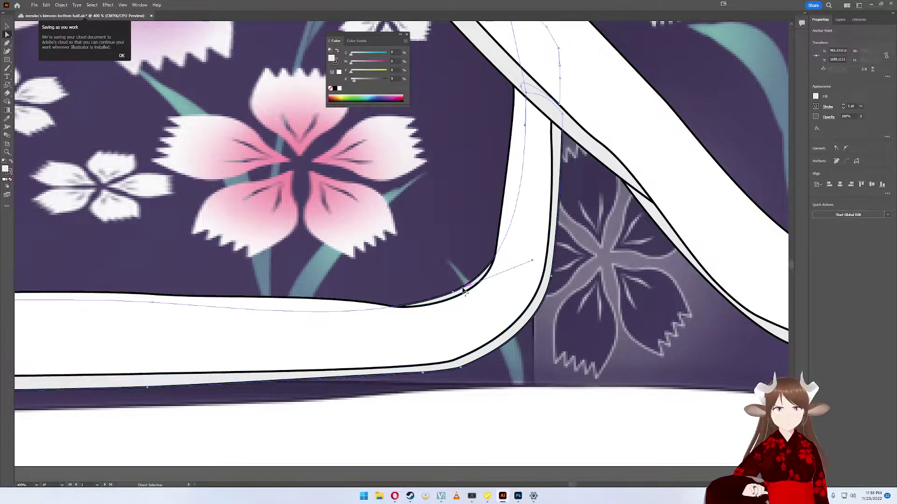
left_click_drag(464, 290, 458, 306)
key("ctrl+z")
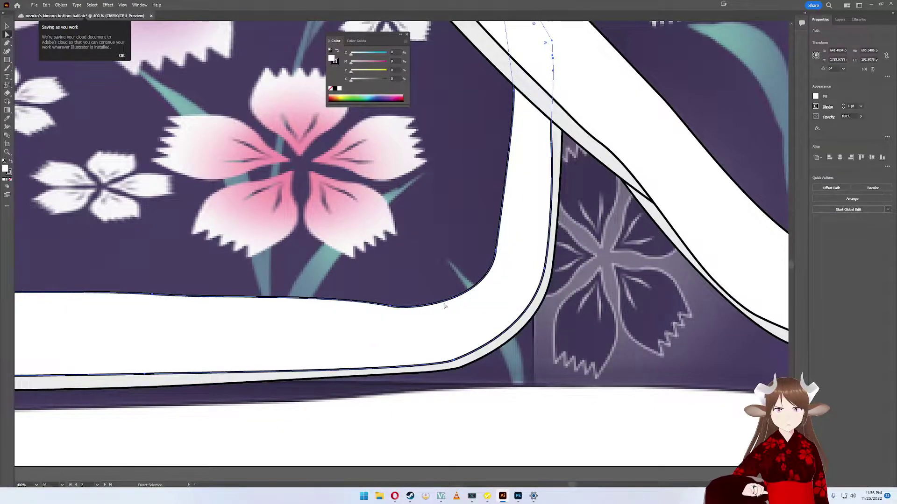
Delete the extra anchor on the curved corner and fine-tune the inner curve's handle
left_click(391, 307)
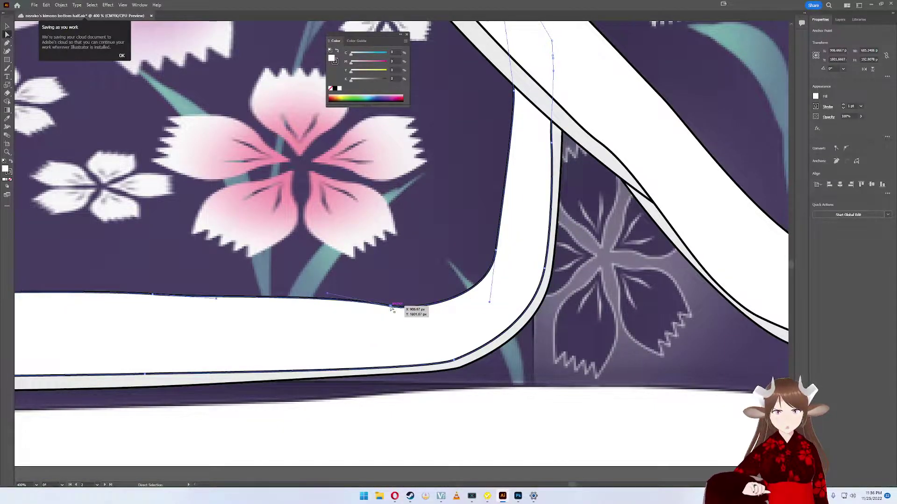
key("minus")
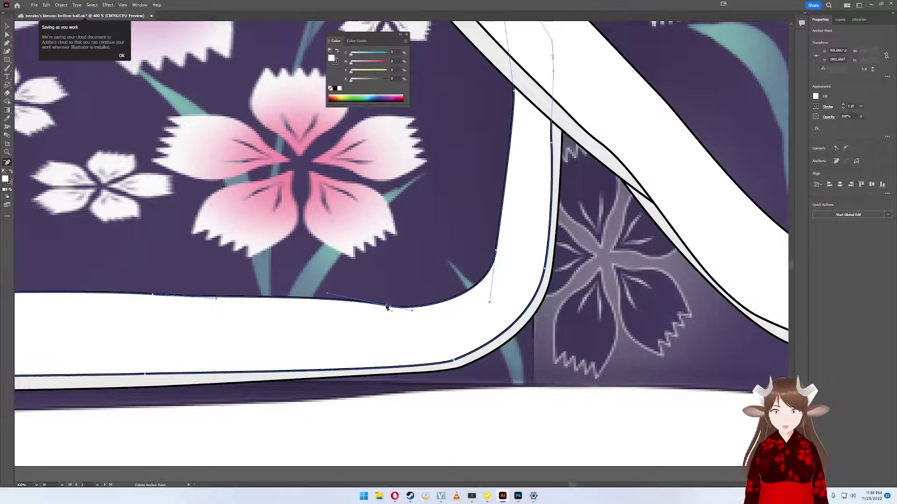
left_click(391, 309)
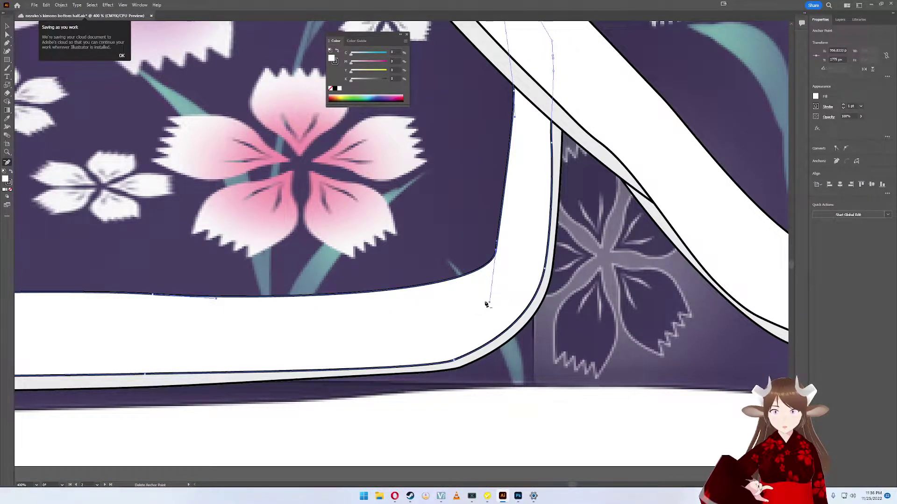
key("a")
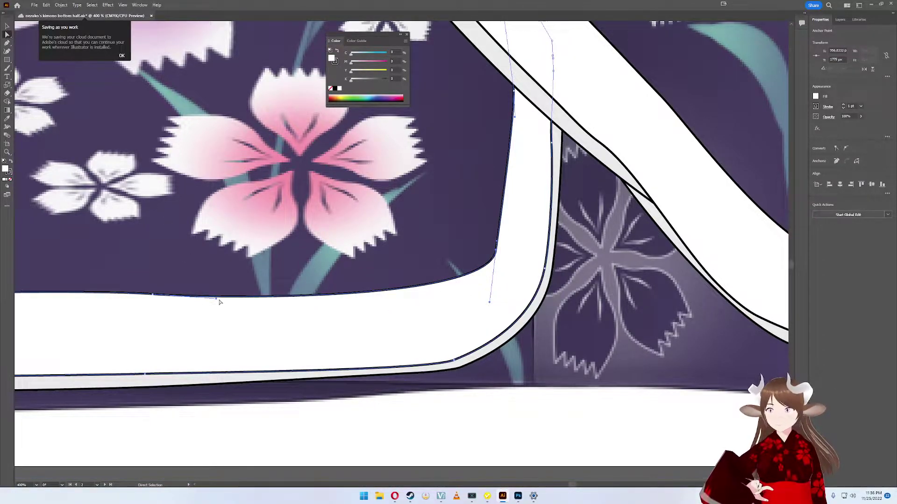
left_click_drag(218, 300, 432, 329)
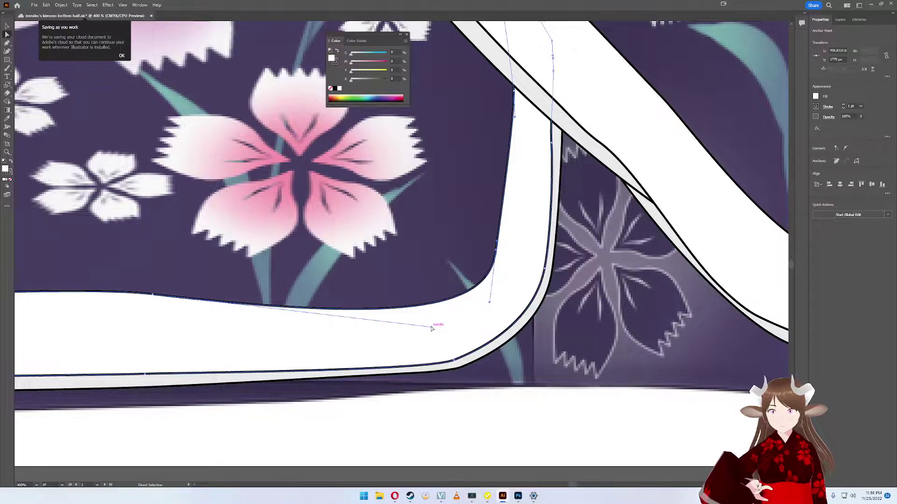
left_click_drag(431, 327, 434, 325)
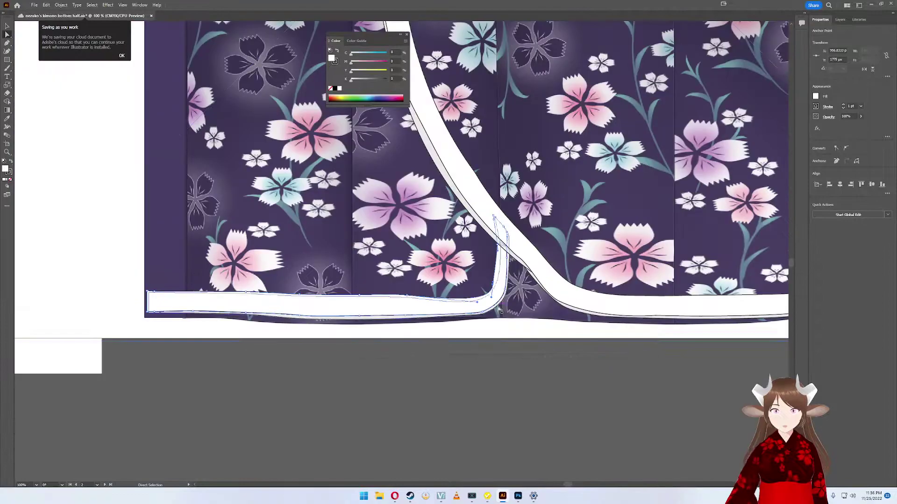
key("ctrl+1")
left_click(529, 333)
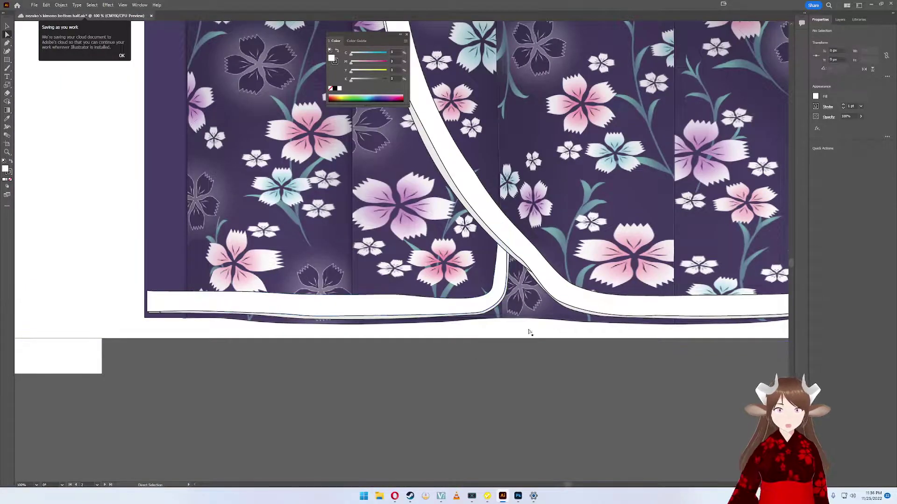
Nudge the trim's upper-corner anchor slightly left along the front edge
left_click(498, 257, "alt")
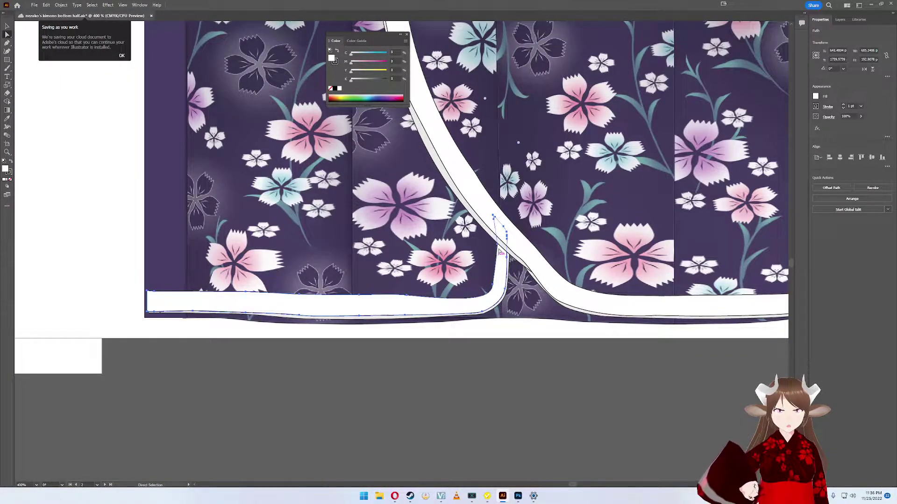
scroll(499, 257, "up", 3)
left_click(499, 211)
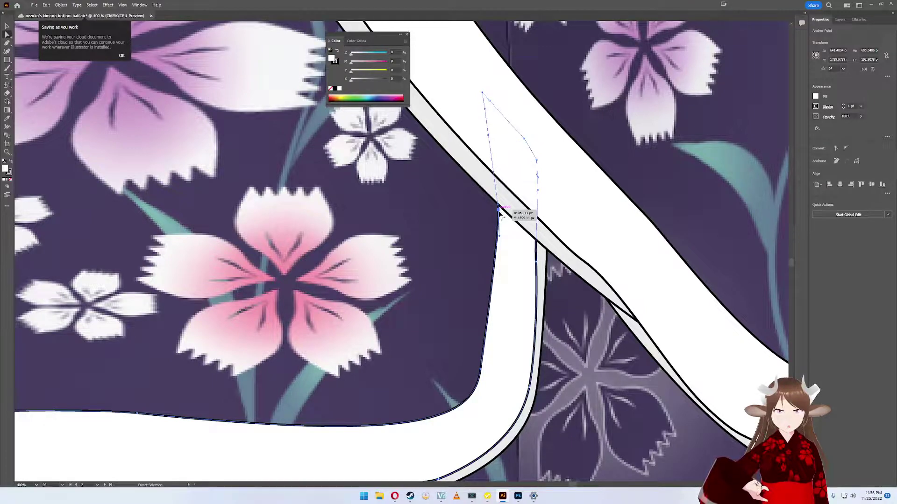
left_click_drag(499, 238, 495, 238)
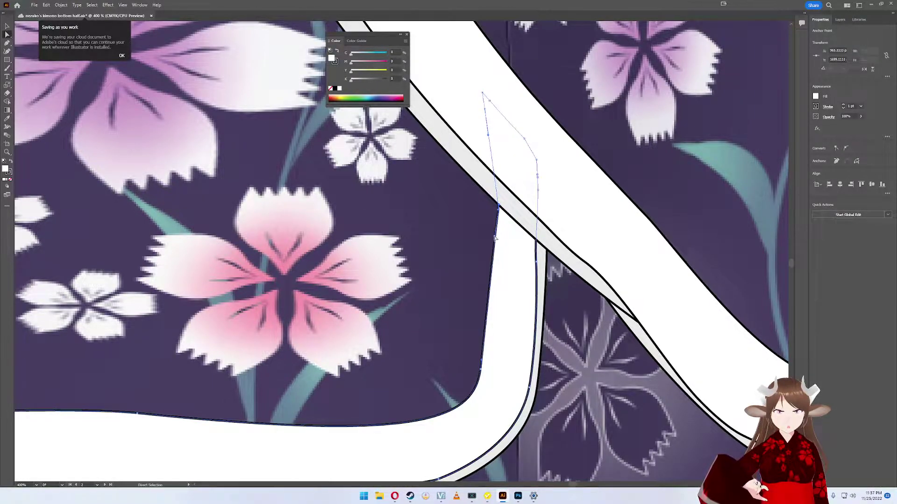
left_click(516, 369)
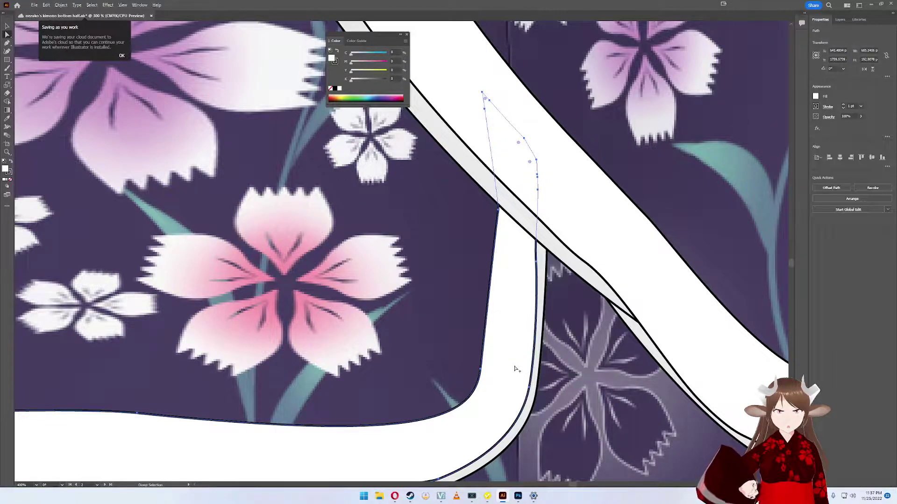
scroll(517, 369, "down", 4)
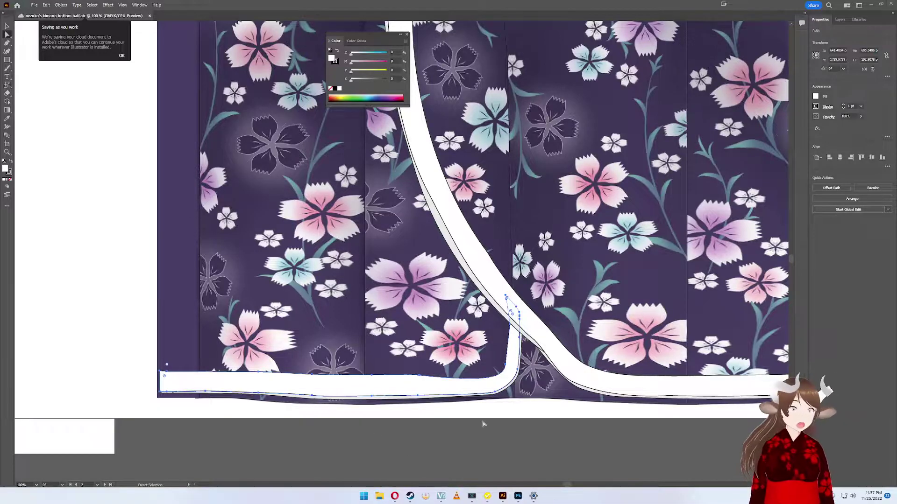
left_click(538, 450)
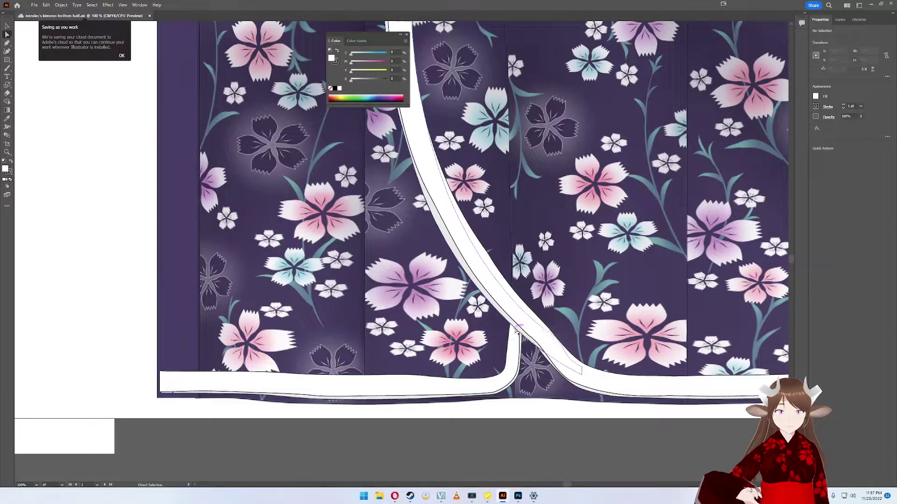
Move the lower front-edge anchor slightly up, adjust the corner anchor, and zoom out
scroll(516, 330, "up", 3)
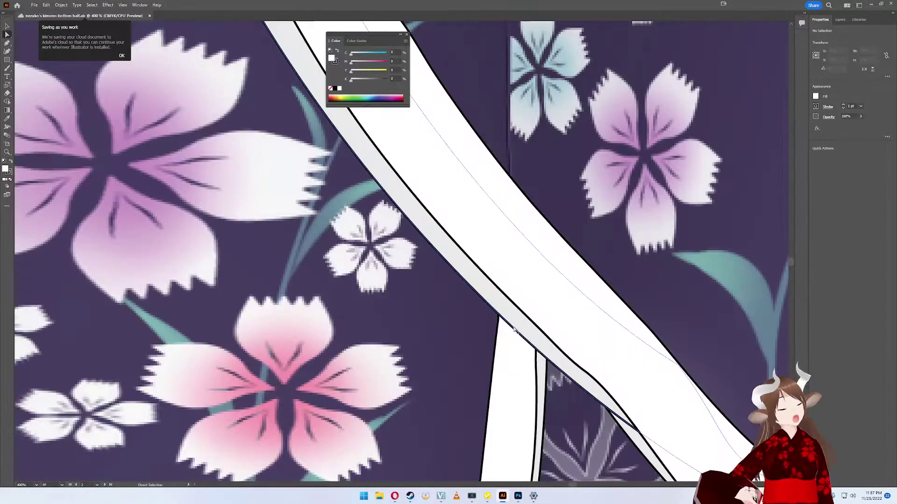
left_click(498, 320)
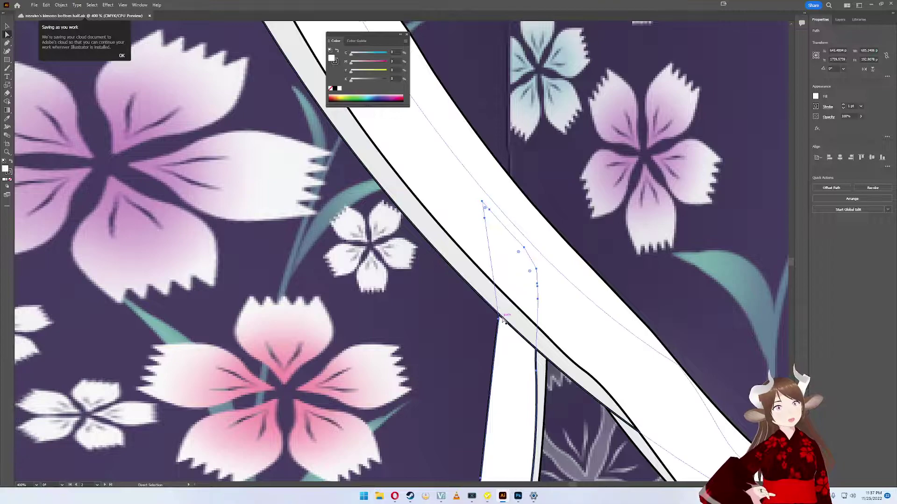
left_click(499, 319)
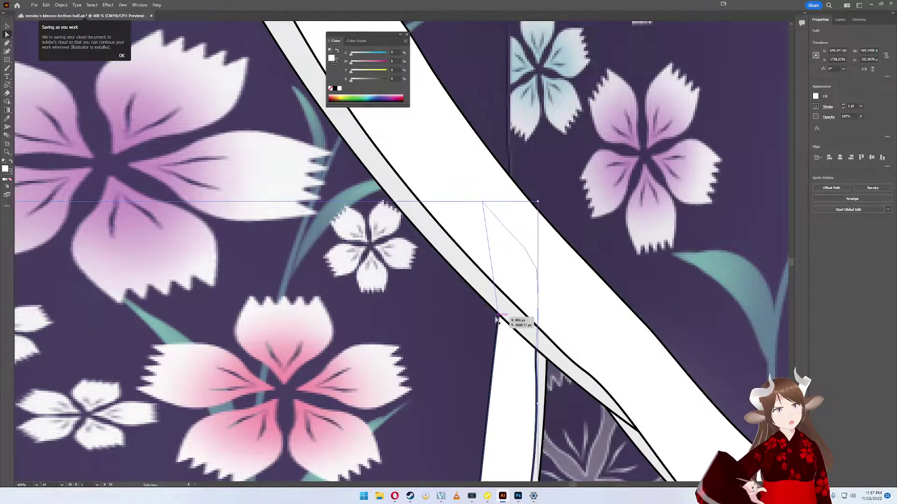
left_click(499, 320)
left_click_drag(499, 319, 498, 316)
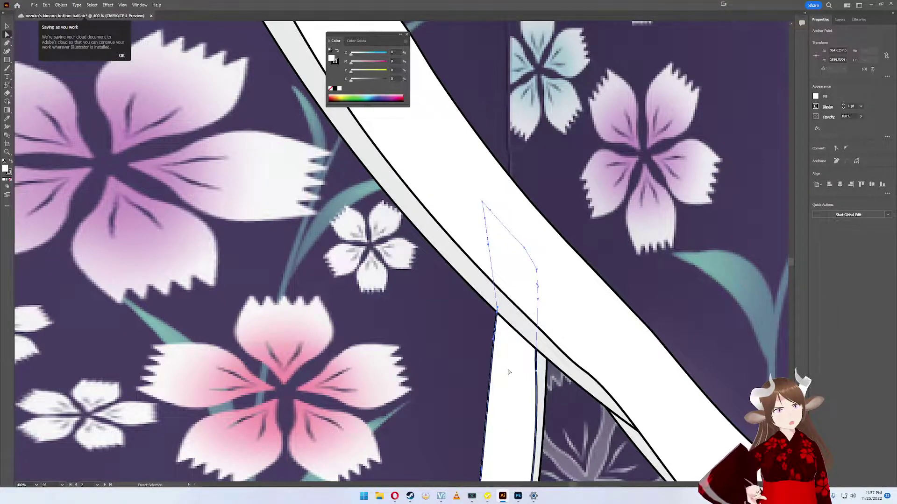
scroll(531, 399, "down", 3)
scroll(532, 400, "down", 2)
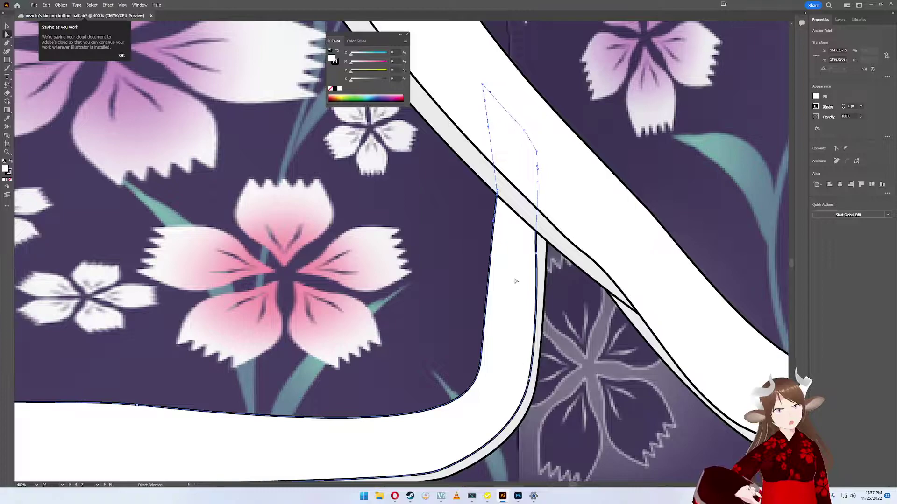
left_click_drag(497, 192, 496, 185)
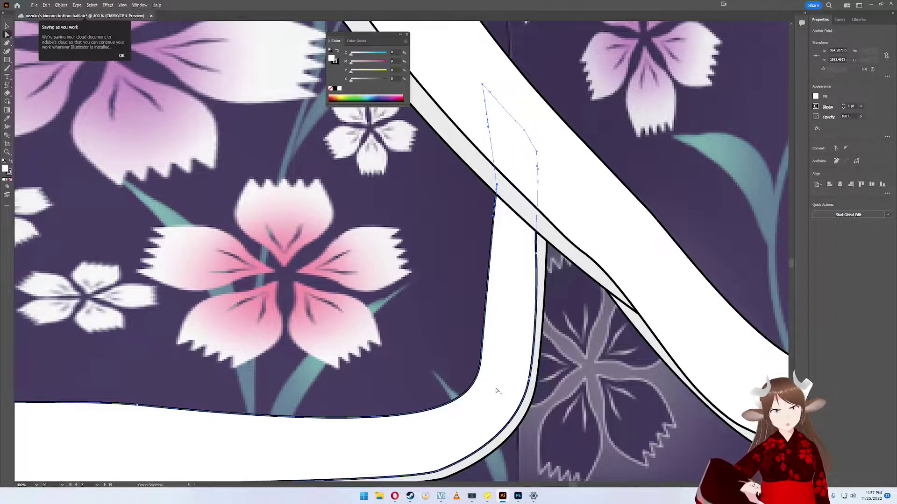
key("ctrl+0")
left_click(491, 410)
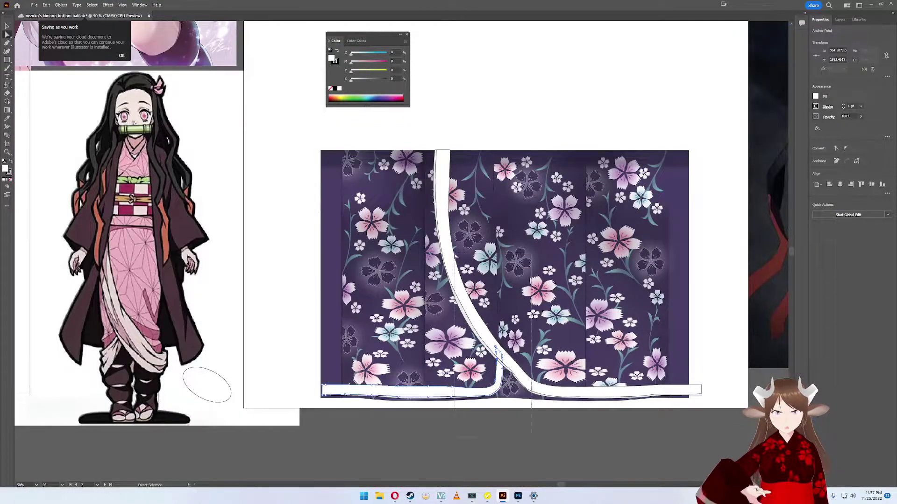
Select all the artwork, then deselect the pattern image so only the white trim outlines remain for copying
scroll(533, 421, "down", 1)
key("v")
key("ctrl+a")
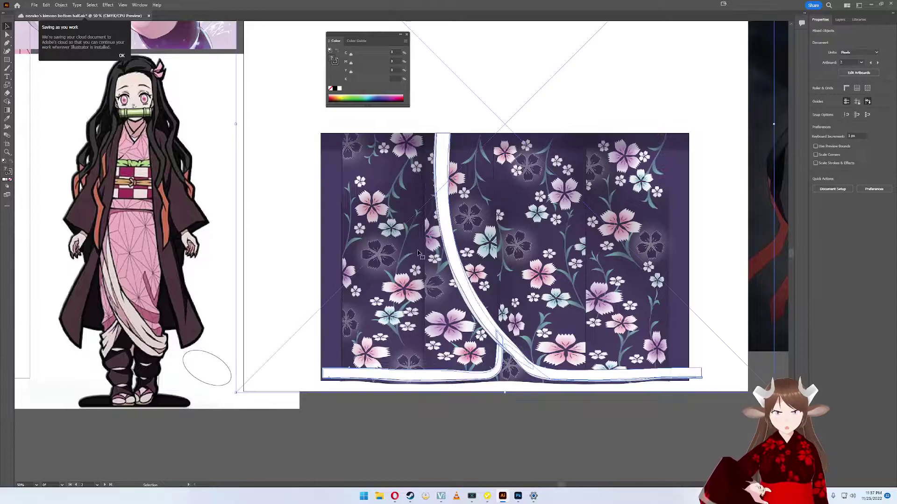
left_click(412, 248, "shift")
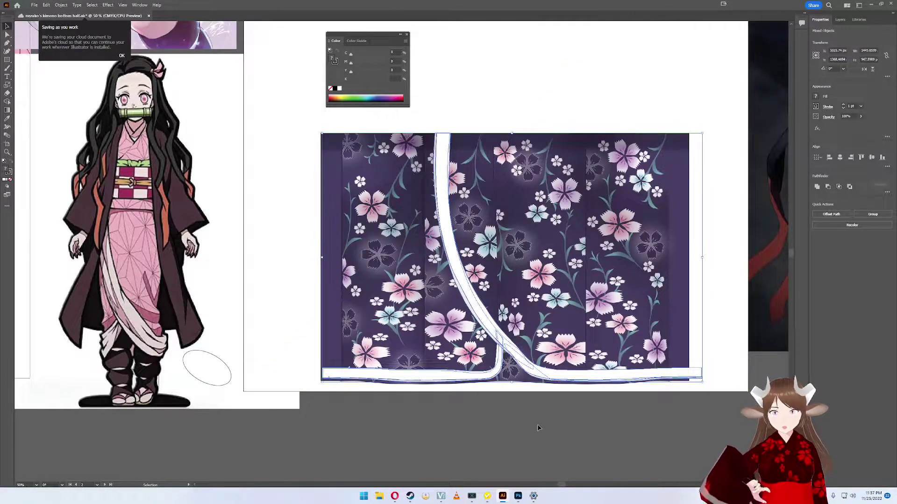
mouse_move(517, 496)
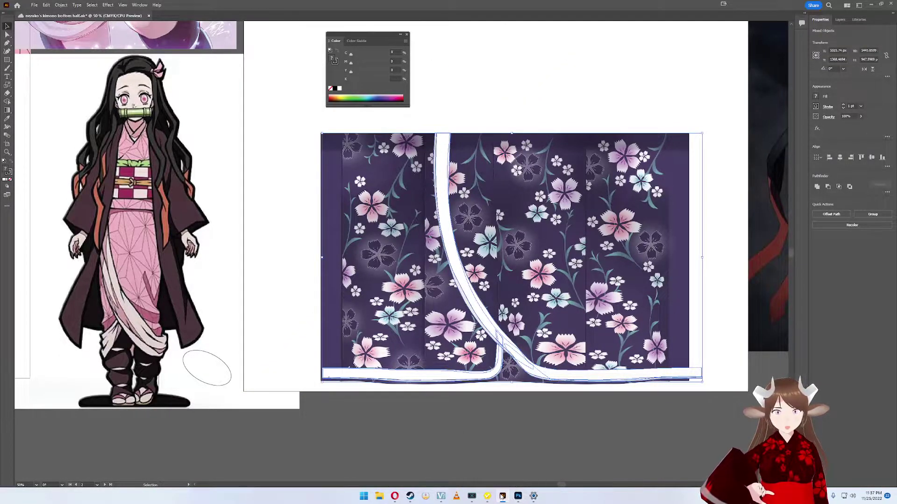
left_click(509, 451)
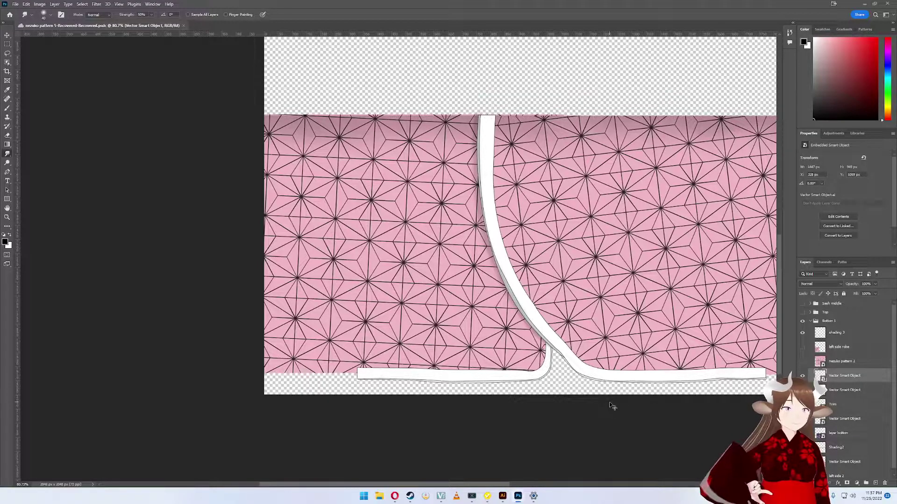
Paste the trim as a vector smart object, position it, and delete the duplicate smart object layer
key("ctrl+v")
left_click(476, 140)
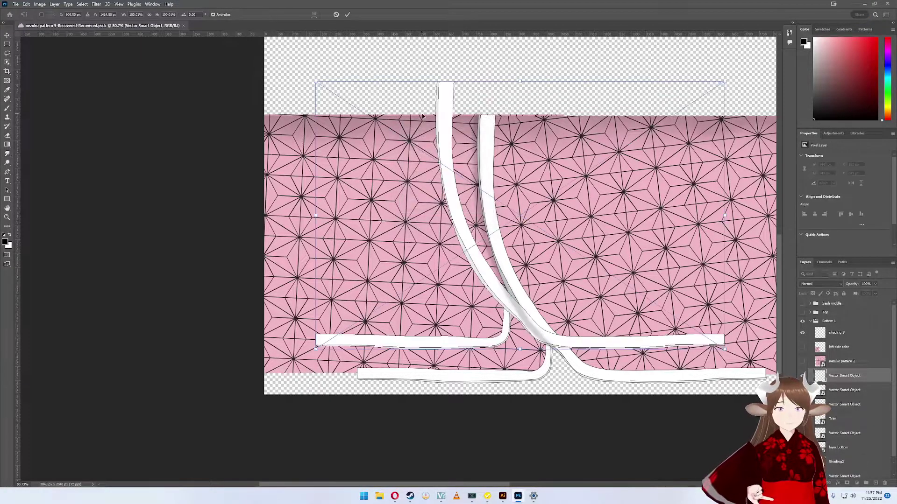
left_click_drag(464, 237, 503, 269)
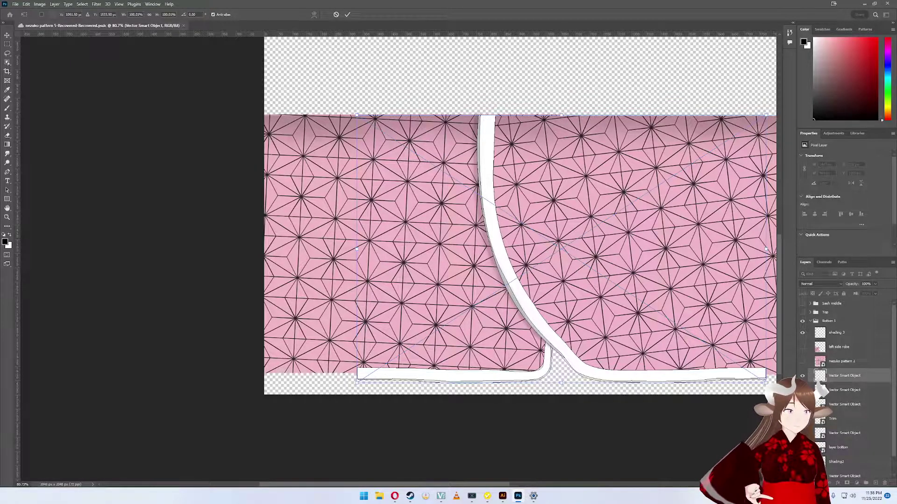
key("Return")
left_click(832, 391)
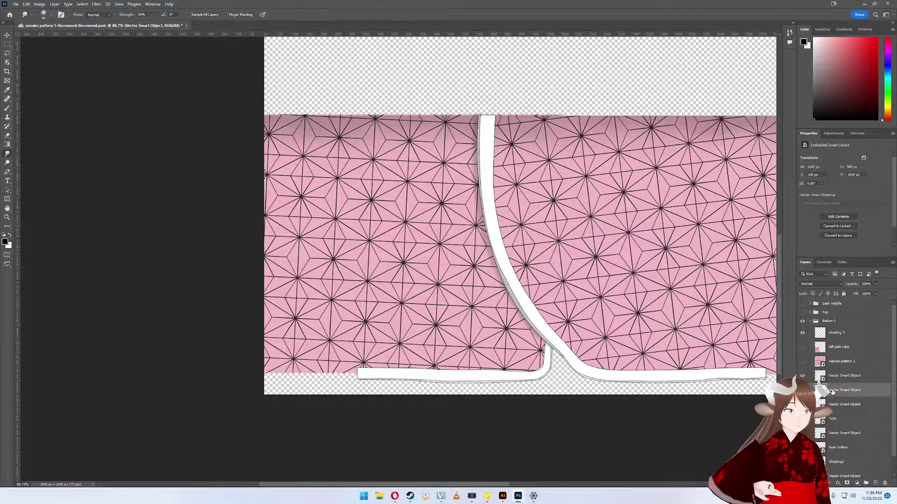
key("Delete")
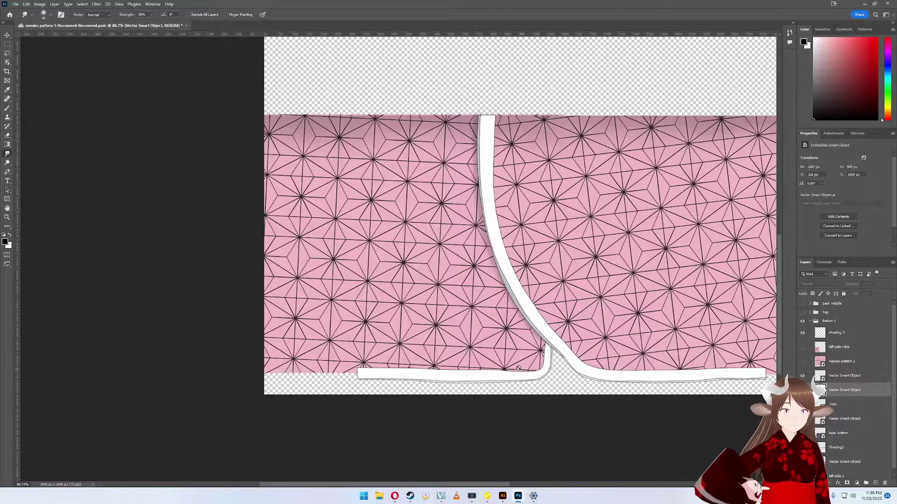
Quick Export the texture as PNG, overwriting nezuko pattern 12
left_click(15, 4)
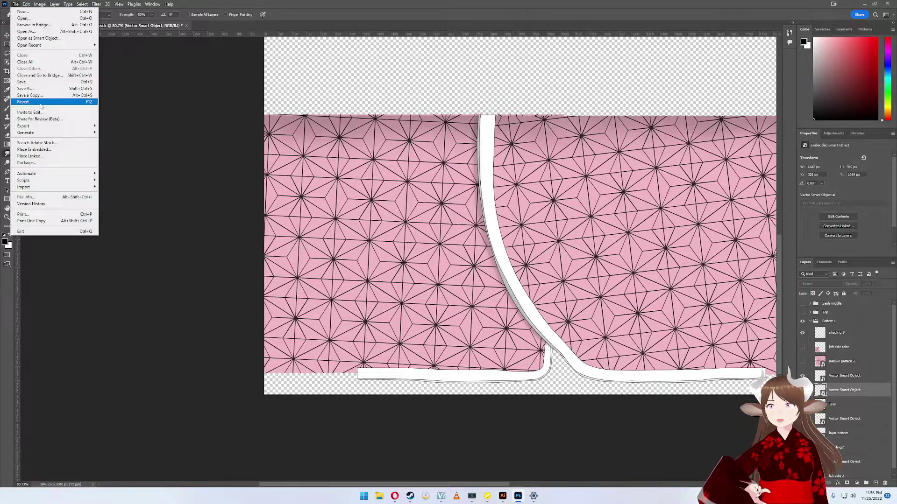
mouse_move(39, 127)
left_click(122, 125)
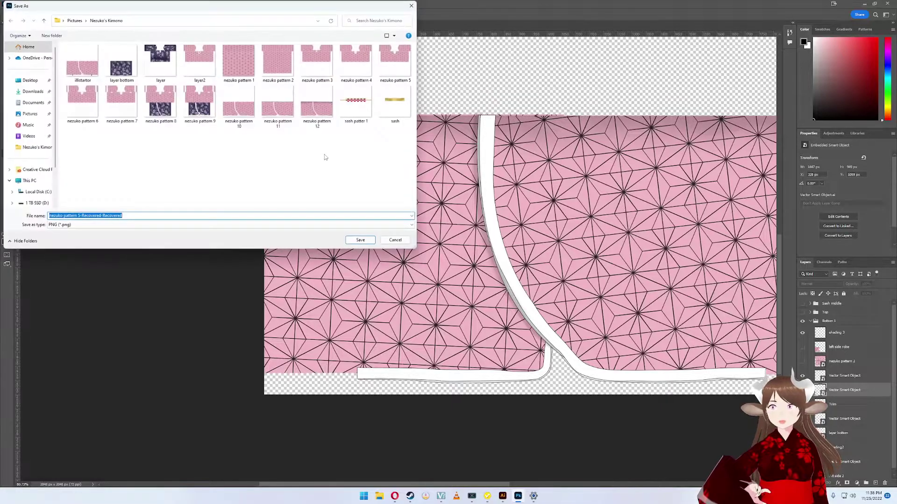
left_click(318, 106)
left_click(361, 240)
left_click(465, 248)
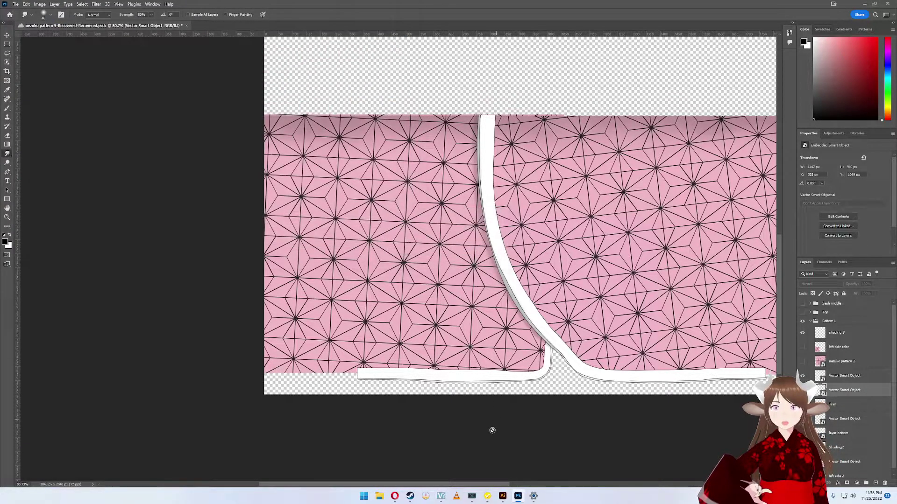
left_click(504, 499)
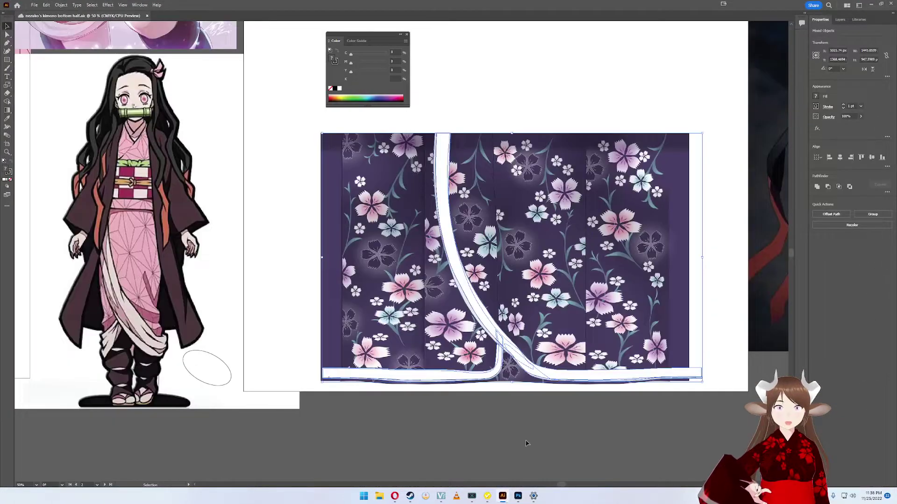
scroll(495, 388, "up", 1)
scroll(496, 392, "up", 3)
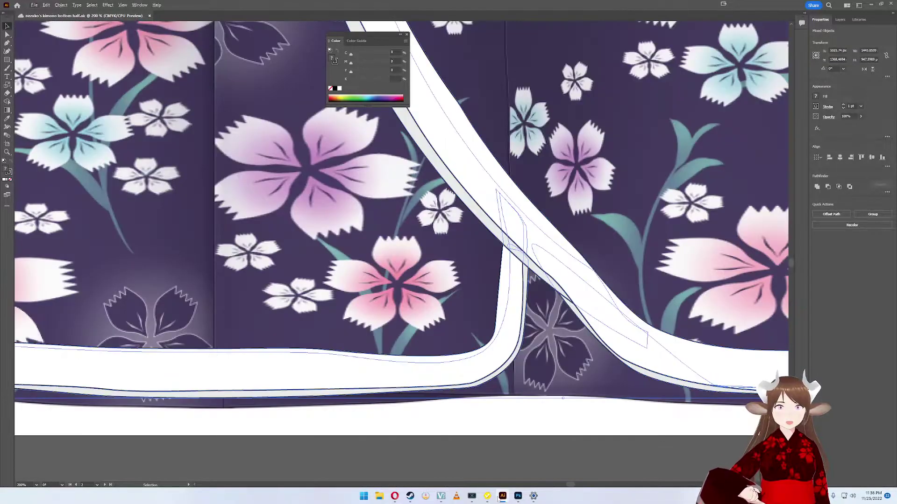
scroll(508, 402, "down", 1)
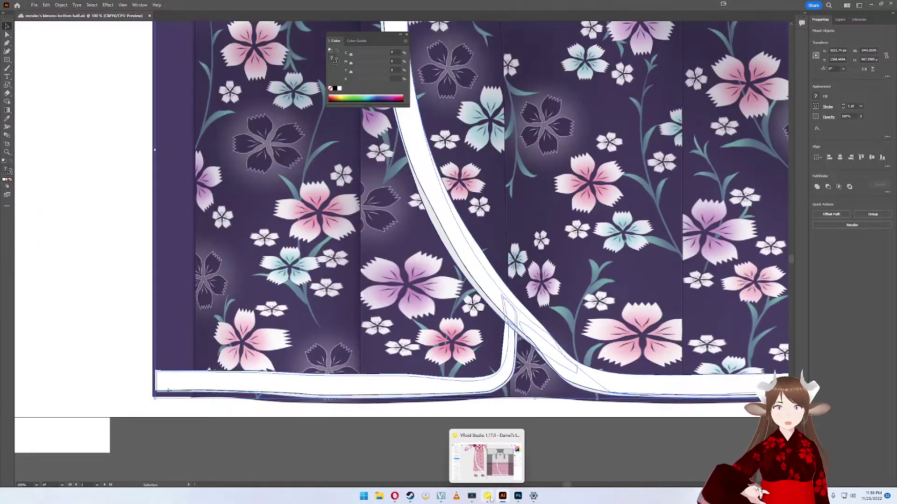
Import the freshly exported PNG into VRoid's long coat texture layer, then return to Illustrator
left_click(488, 496)
right_click(49, 213)
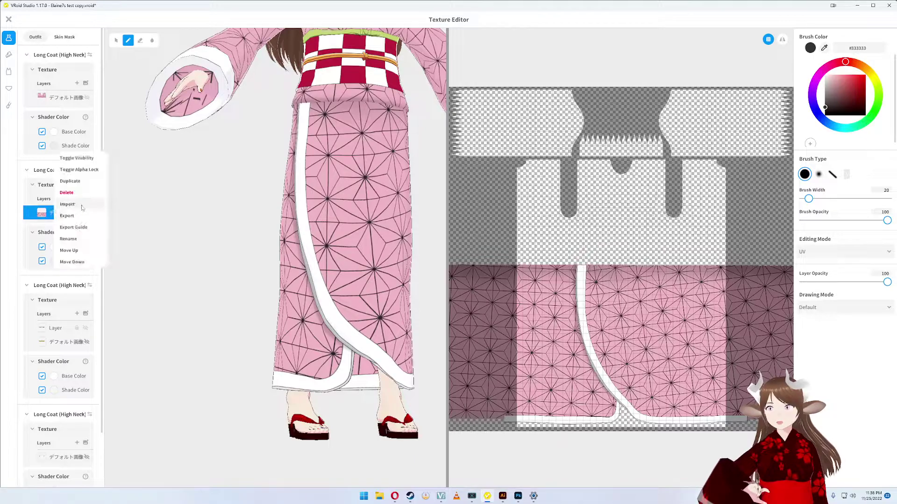
left_click(67, 204)
double_click(317, 130)
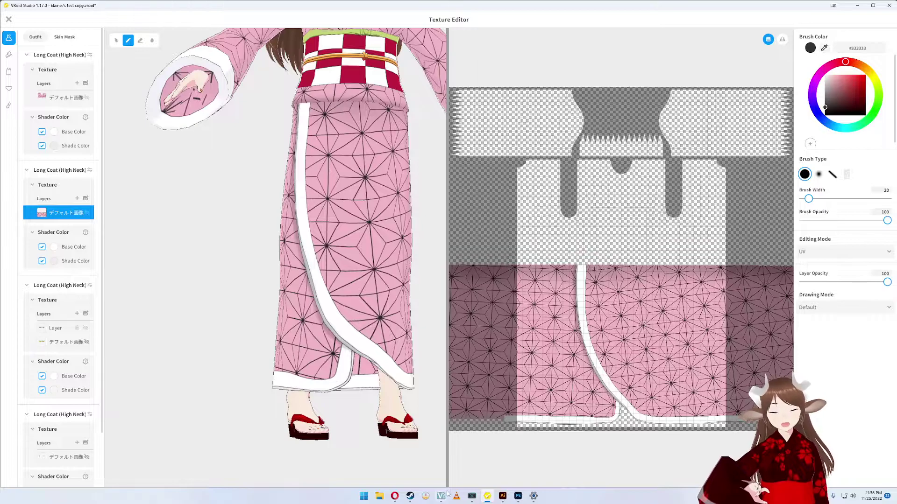
left_click(517, 497)
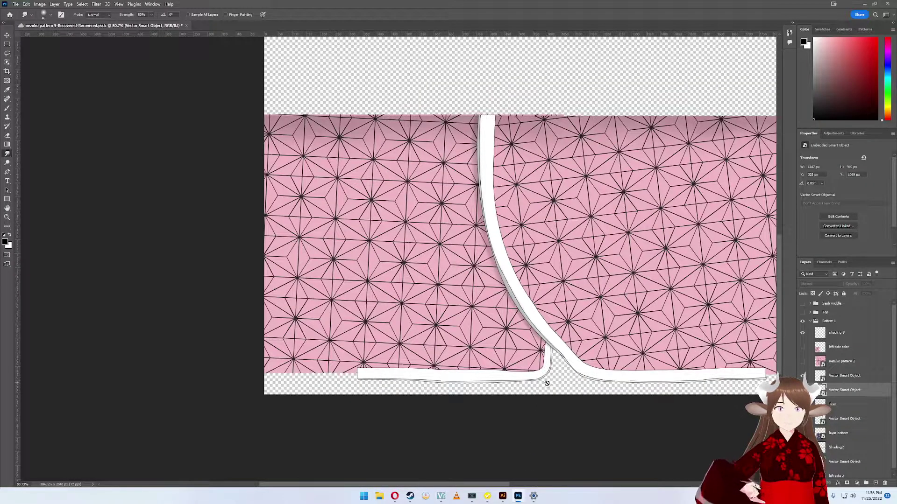
left_click(503, 497)
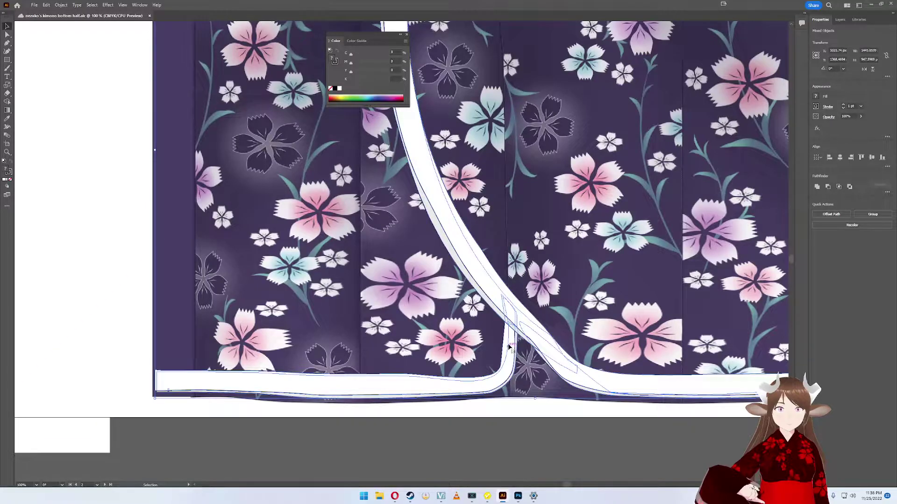
Smooth the trim's left curve by pulling its handle and lowering the inner-bend anchor
scroll(509, 344, "up", 3)
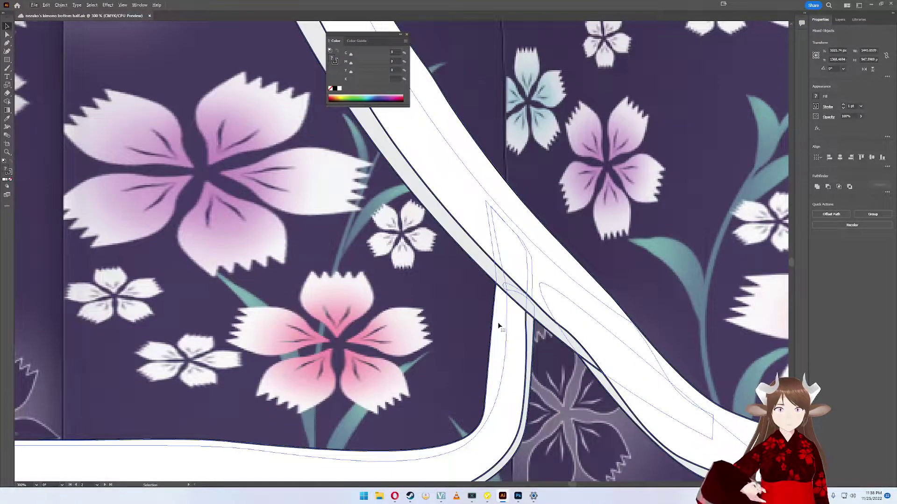
key("a")
left_click_drag(499, 283, 508, 288)
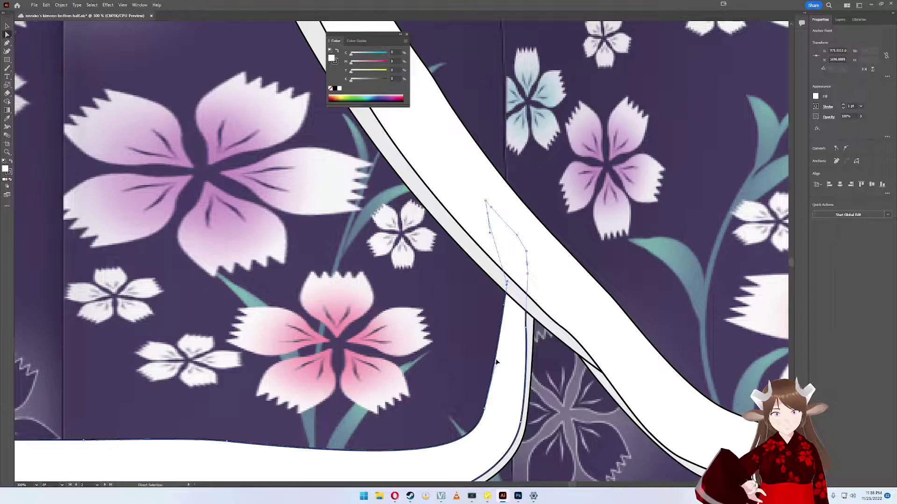
left_click(485, 409)
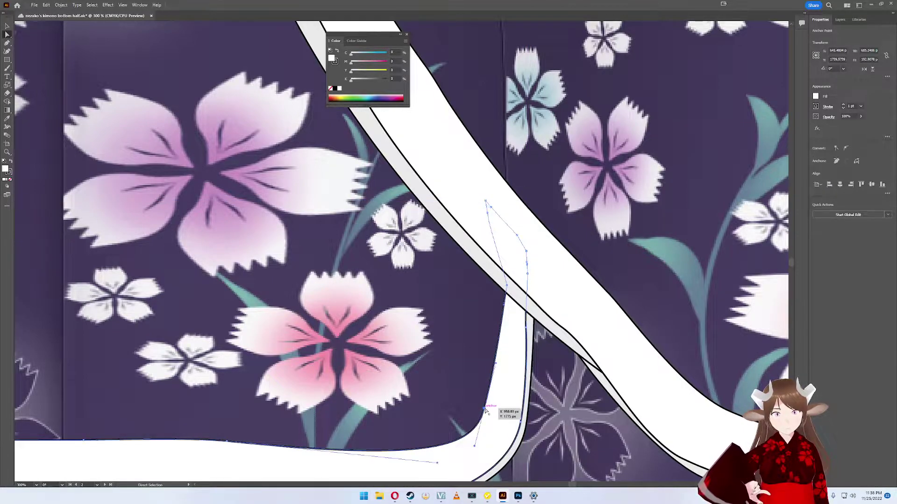
left_click_drag(496, 365, 516, 345)
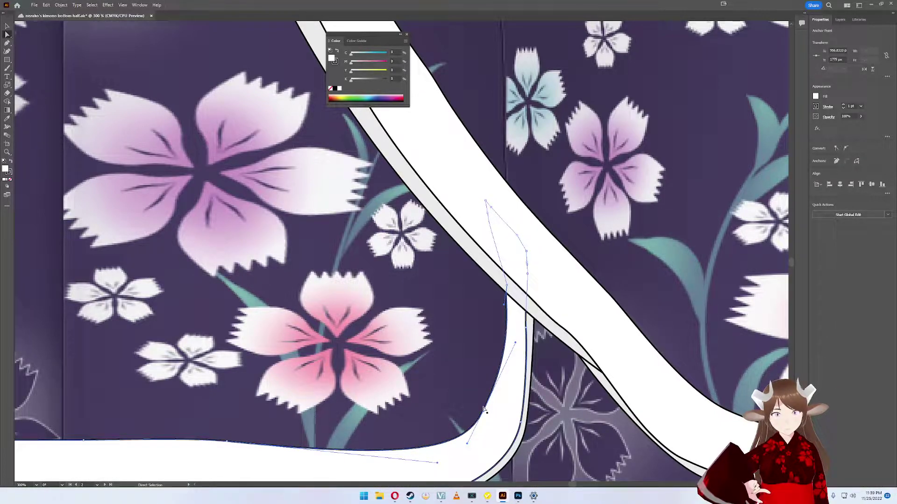
mouse_move(484, 410)
left_mouse_down()
mouse_move(485, 417)
mouse_move(491, 409)
mouse_move(485, 418)
left_mouse_up()
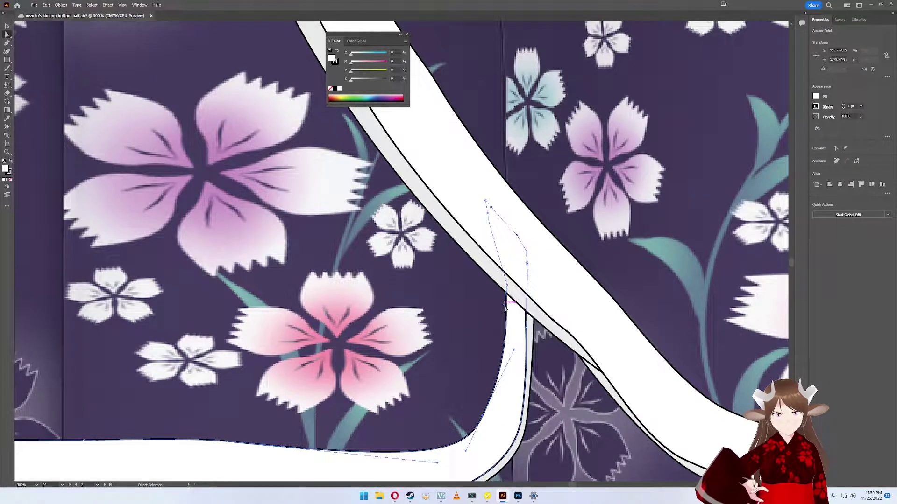
left_click_drag(511, 310, 511, 317)
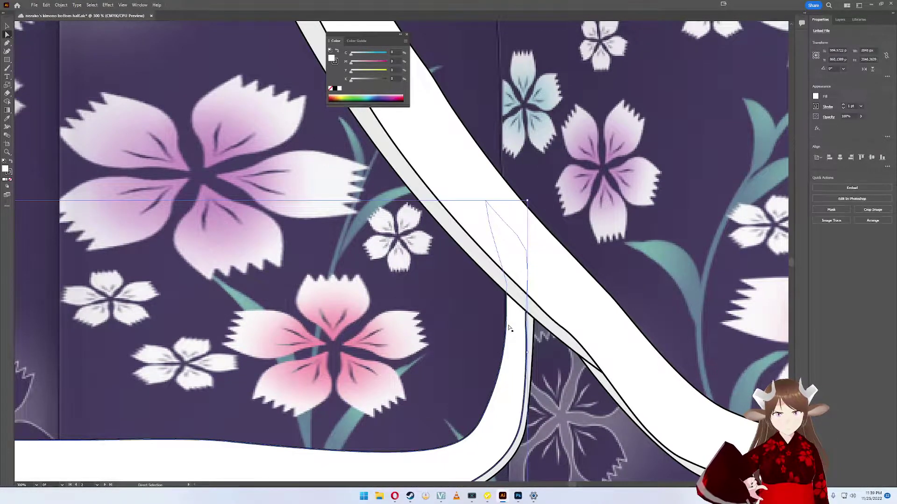
key("ctrl+z")
Reshape the long white band's segment and handle near its bend anchor
left_click(510, 315)
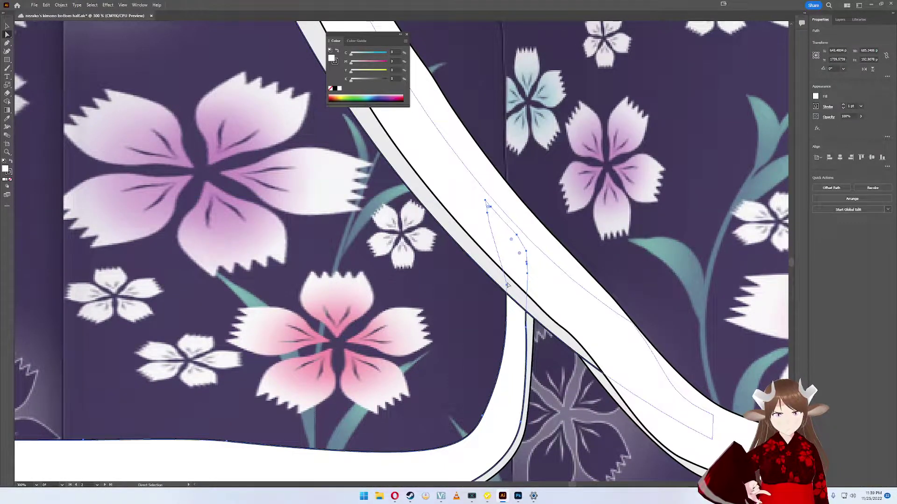
left_click(507, 284)
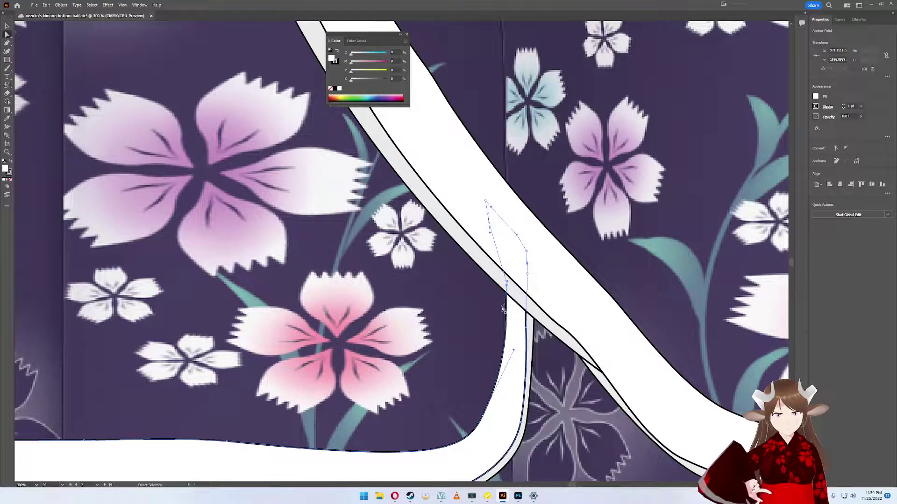
left_click_drag(504, 308, 495, 399)
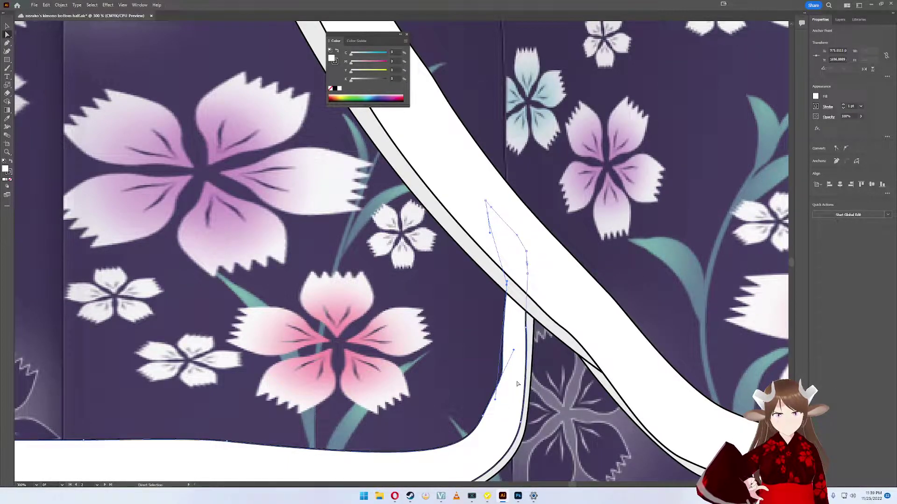
left_click_drag(513, 351, 502, 387)
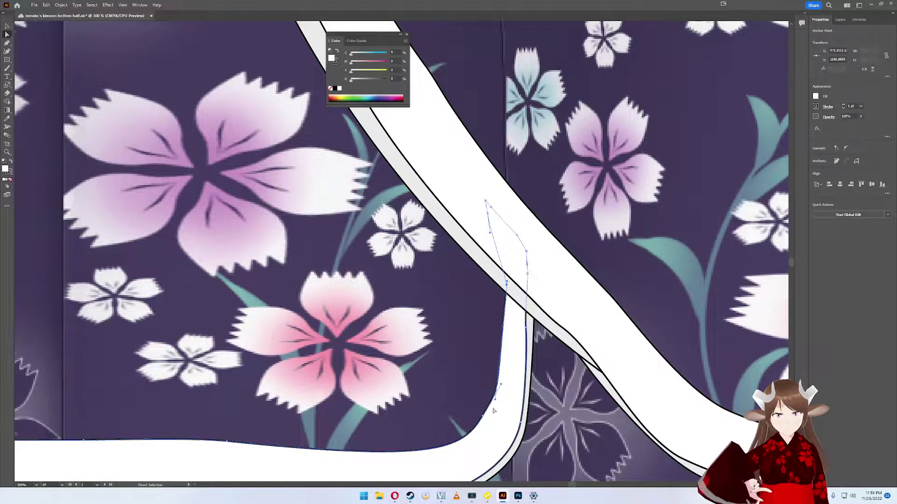
left_click_drag(484, 421, 486, 414)
key("ctrl+z")
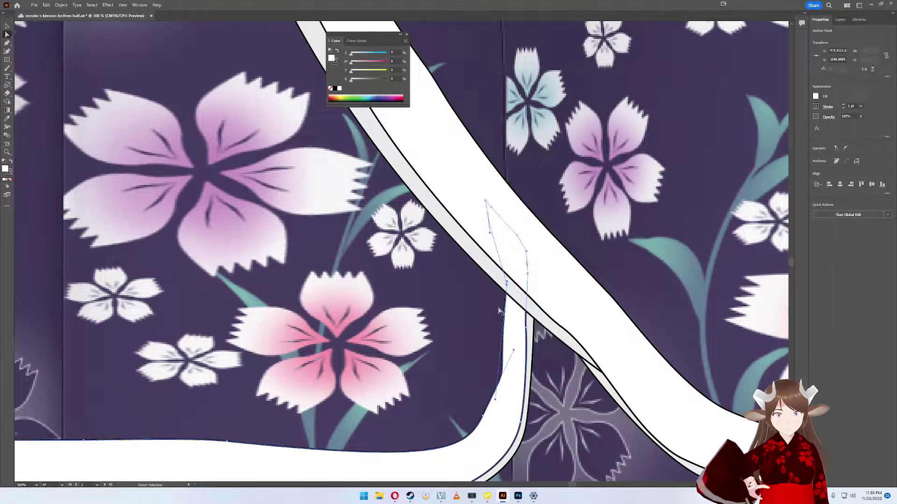
Convert the band's bend anchor to a corner and round it off with the corner widget
left_click_drag(507, 289, 509, 288)
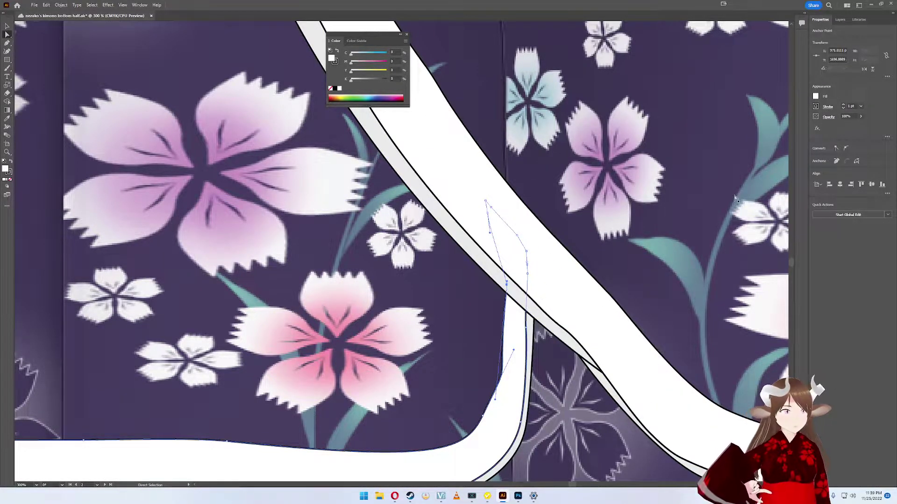
left_click(840, 149)
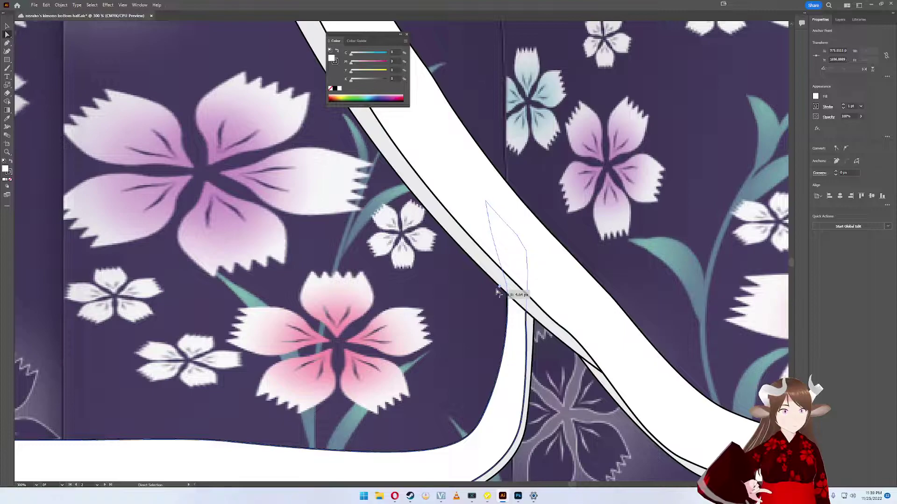
left_click_drag(503, 293, 276, 310)
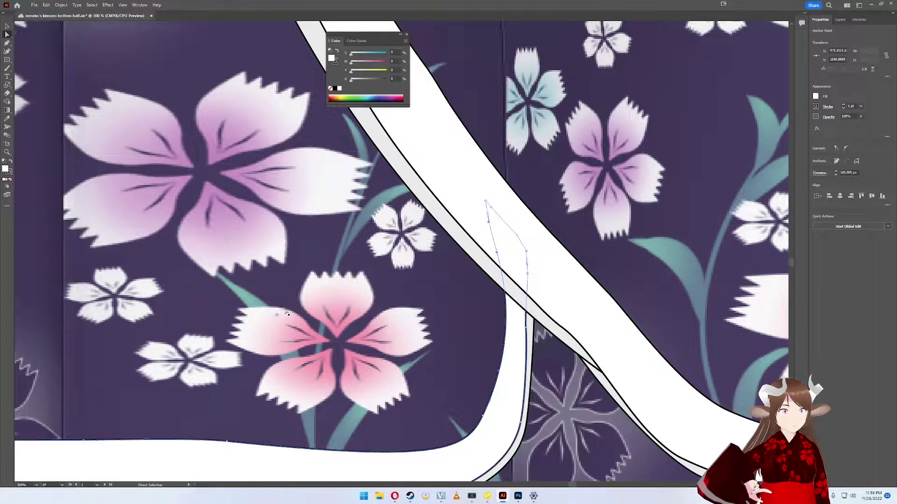
left_click(551, 419)
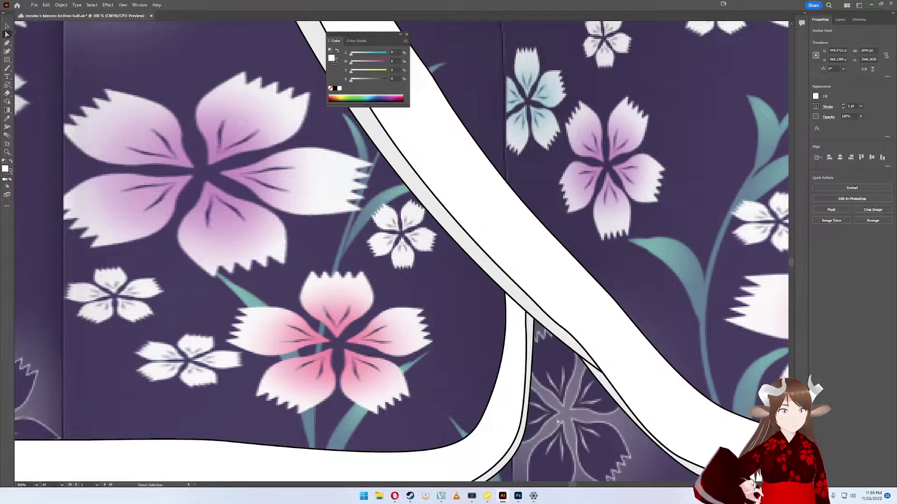
scroll(550, 414, "down", 3)
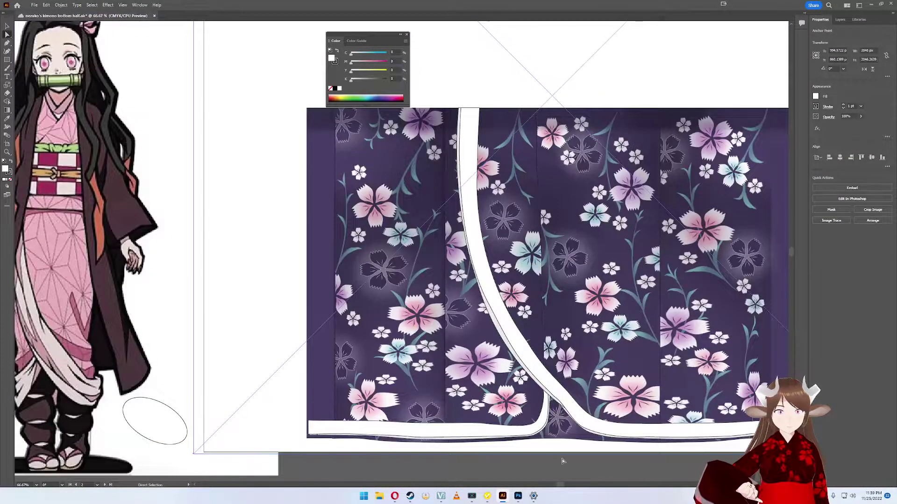
Copy the white kimono trim artwork from its artboard and bring the Photoshop pattern document forward
left_click(451, 204)
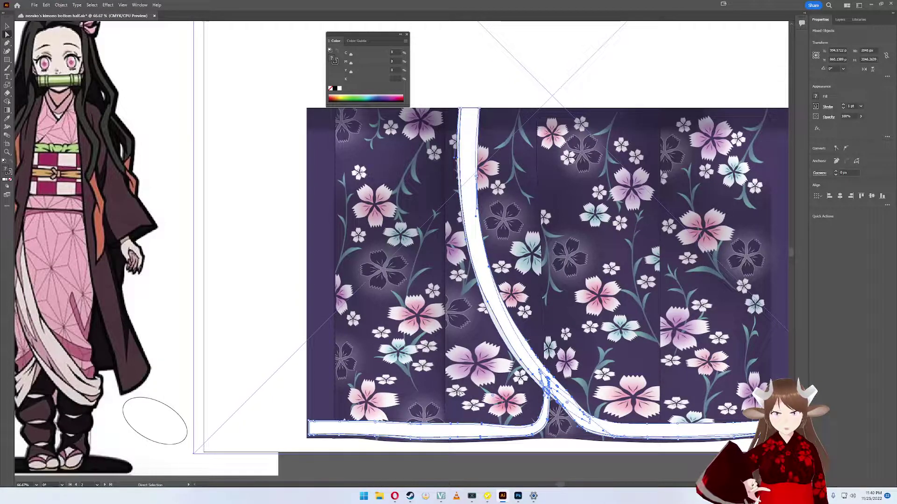
key("v")
key("ctrl+shift+a")
left_click(541, 484)
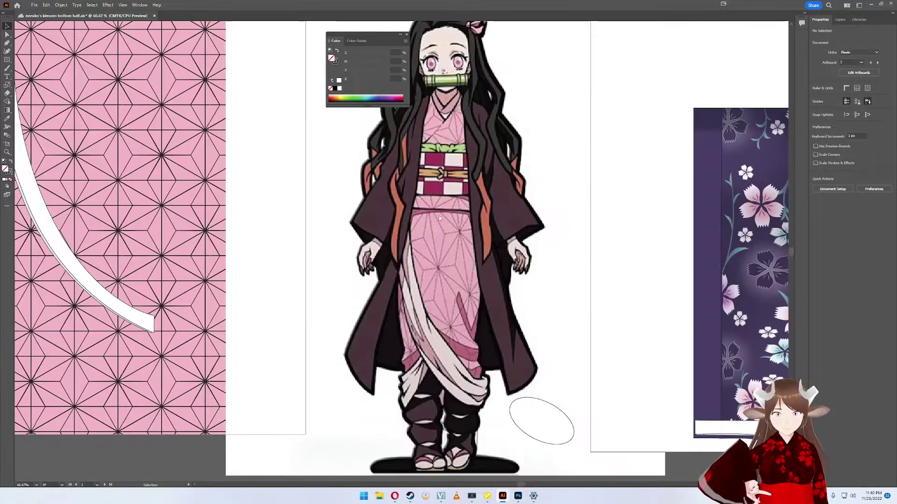
left_click_drag(520, 489, 556, 486)
scroll(570, 465, "right", 3)
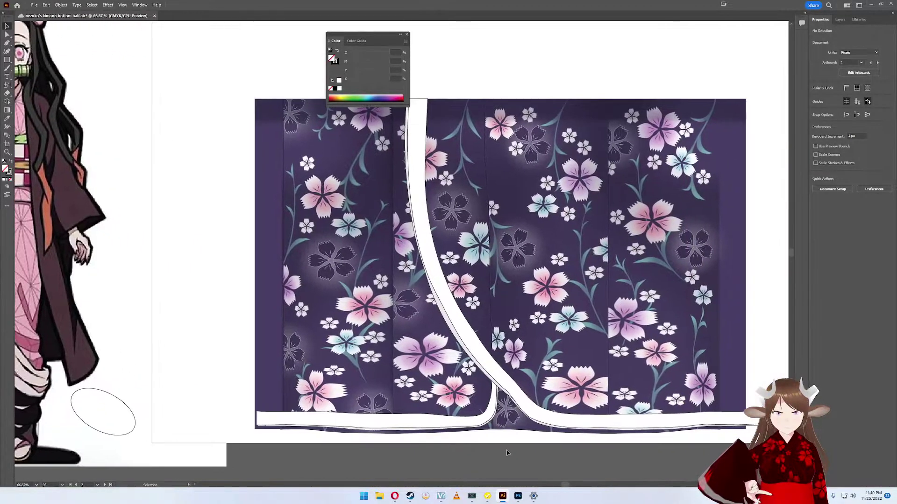
key("ctrl+a")
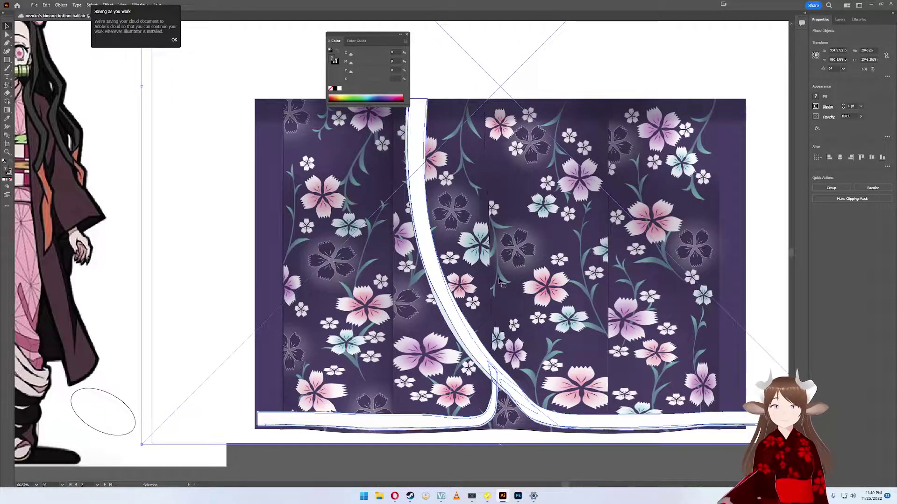
left_click(387, 333)
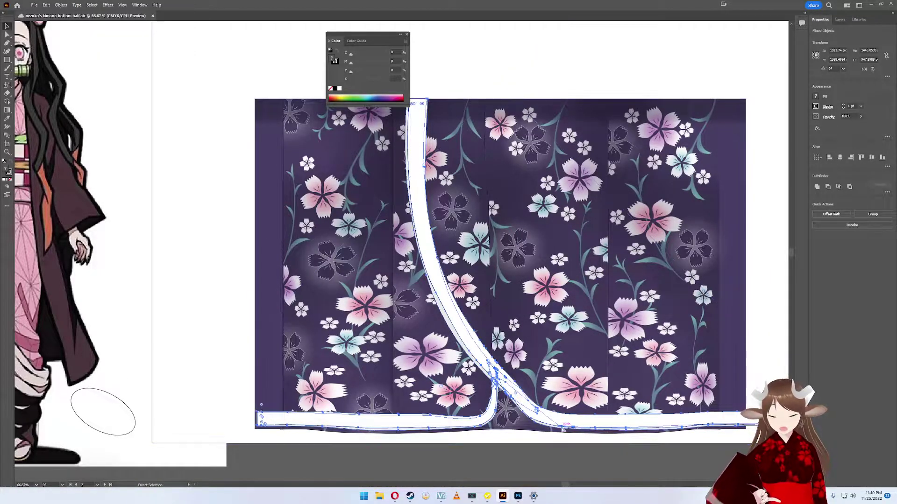
left_click(518, 496)
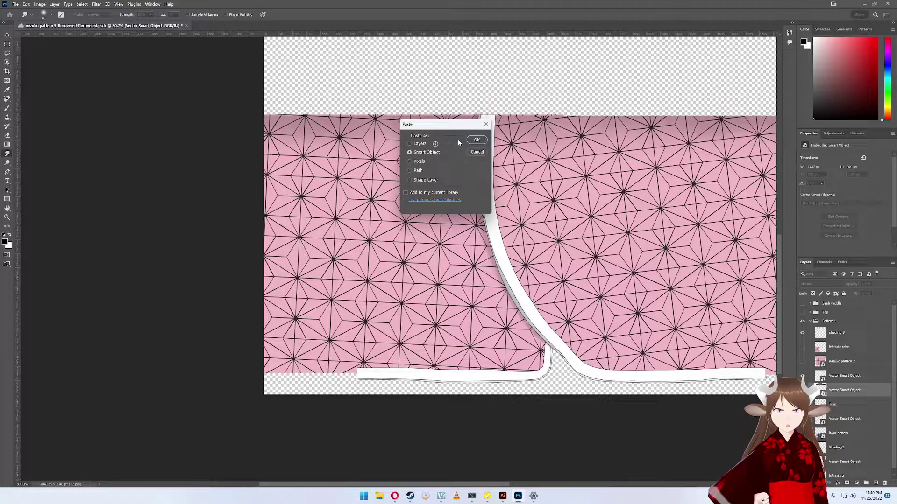
Paste the trim as a smart object, align it on the strip, and place it below nezuko pattern 2
key("Return")
left_click_drag(449, 204, 491, 235)
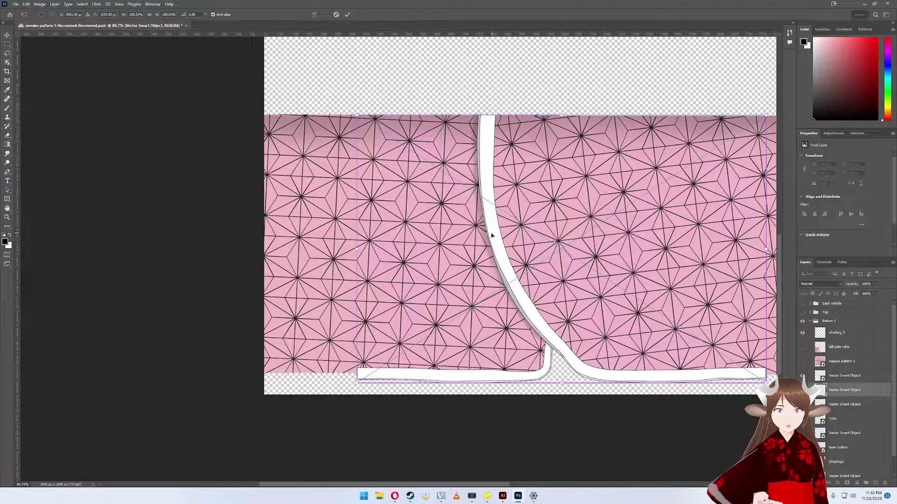
left_click_drag(842, 392, 845, 375)
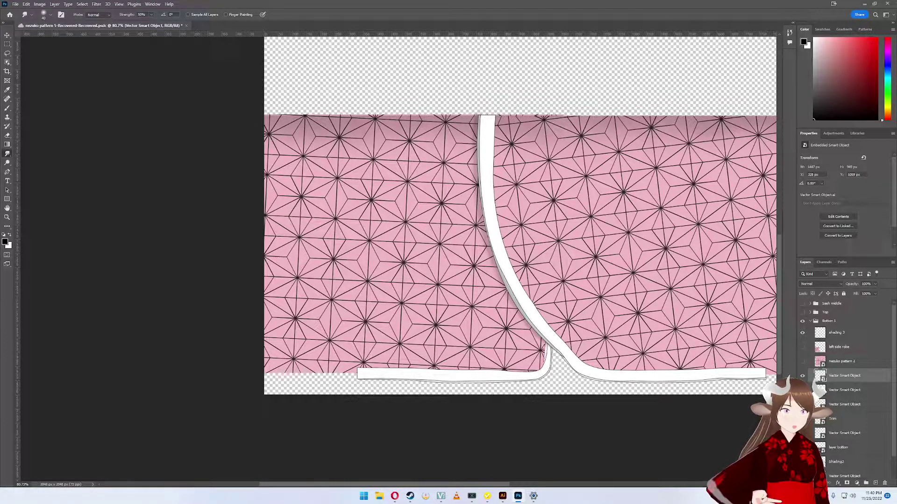
Delete the leftover duplicate smart object layers
left_click(845, 395)
key("Delete")
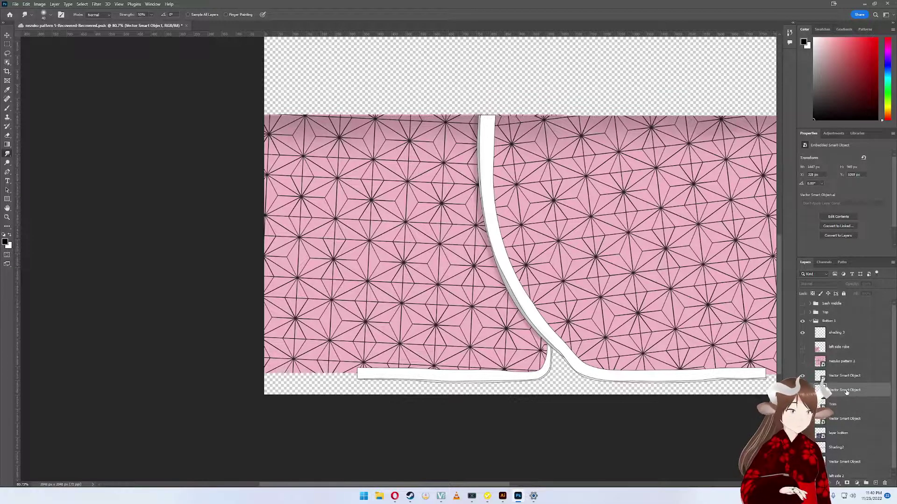
key("Delete")
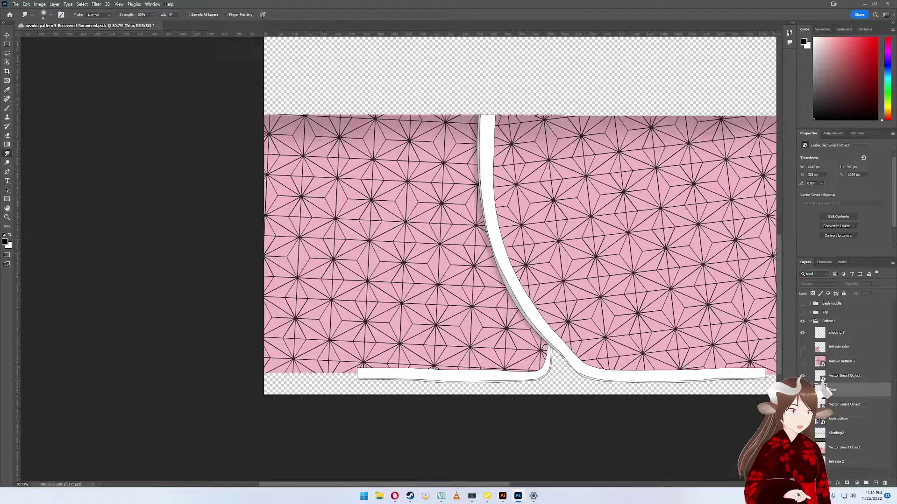
left_click(843, 409)
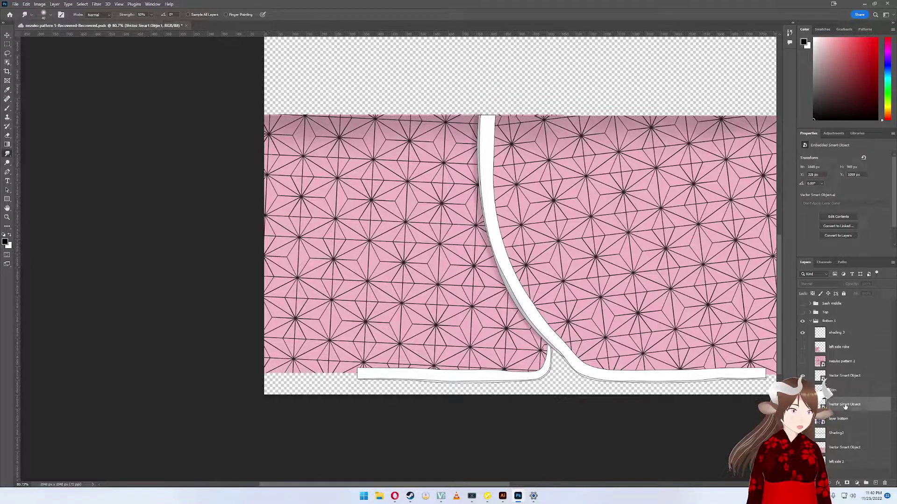
key("Delete")
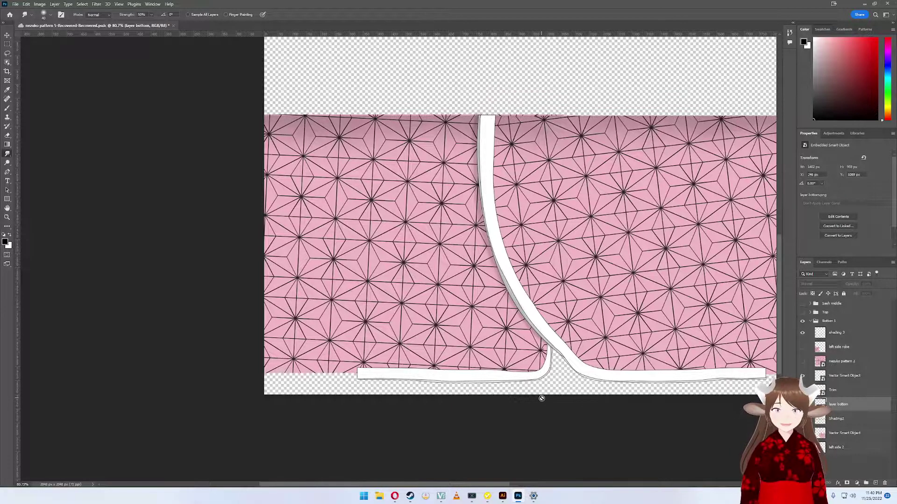
Quick Export the texture as PNG, overwriting nezuko pattern 12
left_click(502, 496)
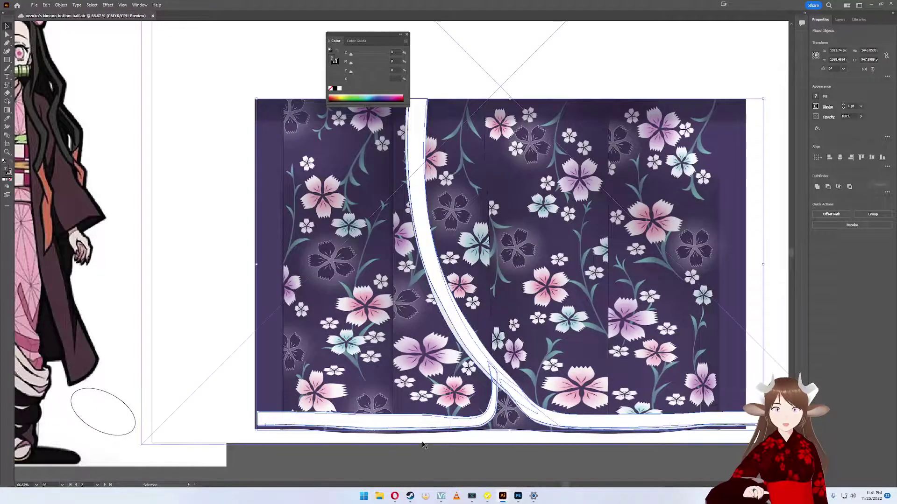
left_click(487, 496)
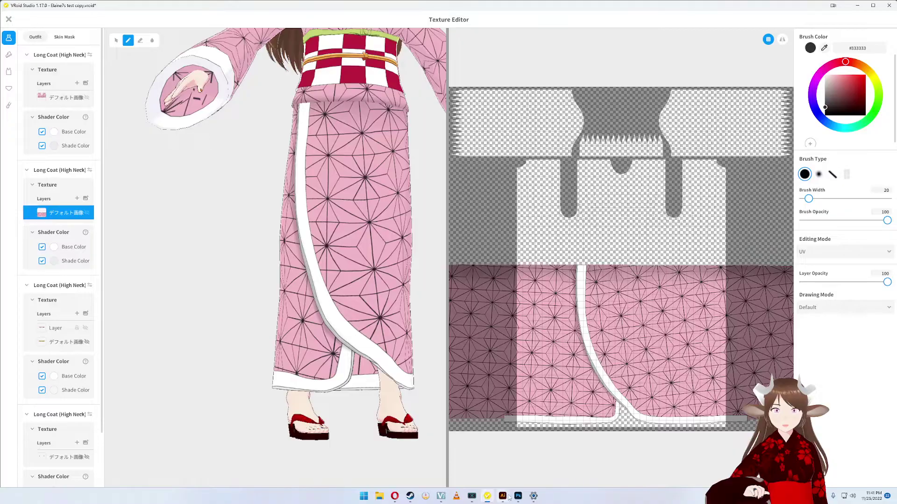
left_click(518, 496)
left_click(17, 4)
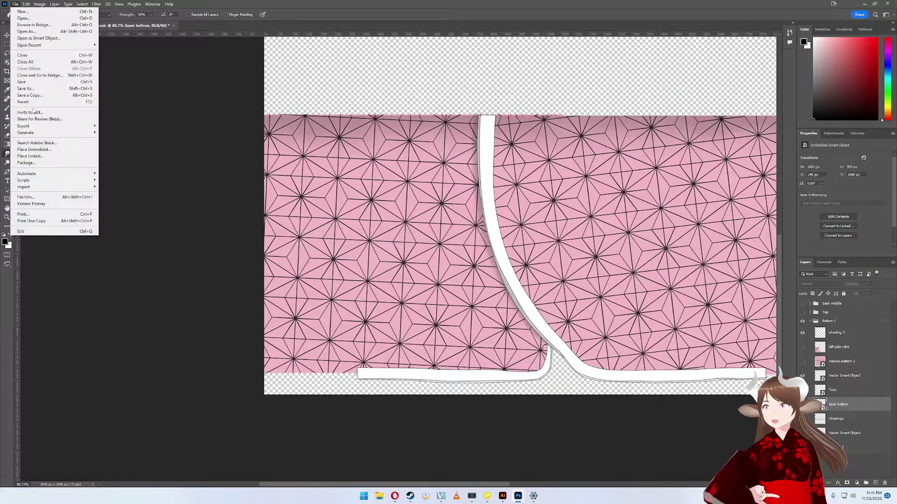
mouse_move(42, 126)
left_click(131, 126)
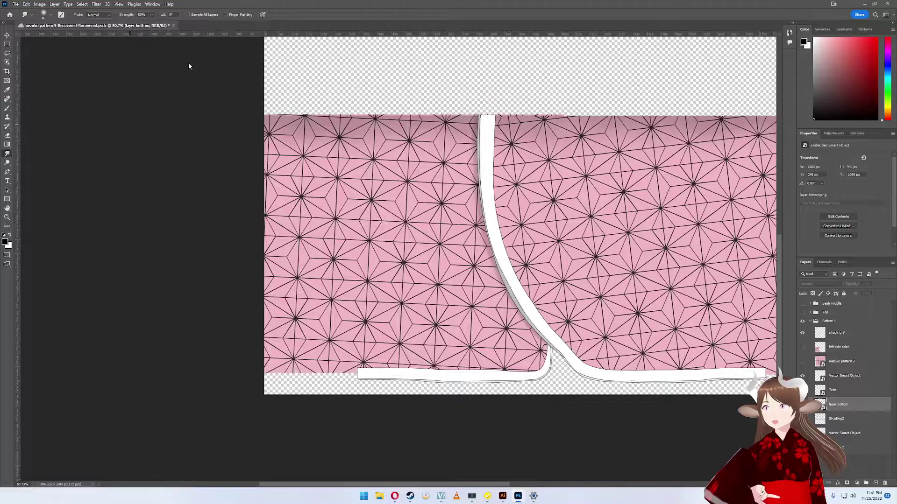
double_click(323, 112)
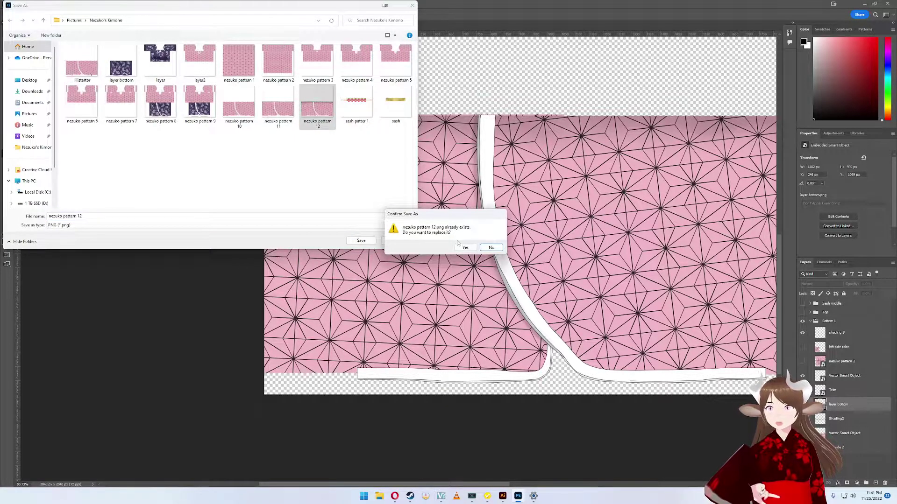
left_click(464, 246)
Import nezuko pattern 12.png into the Long Coat texture layer
left_click(487, 498)
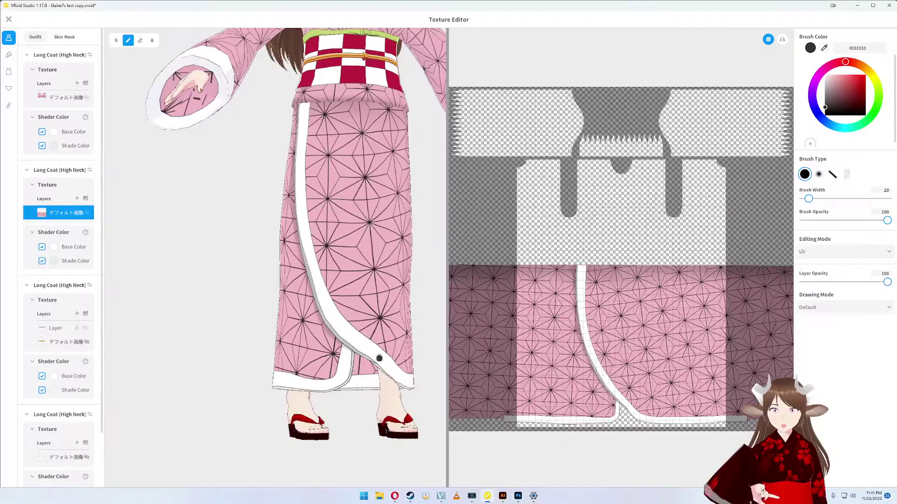
right_click(77, 213)
left_click(103, 210)
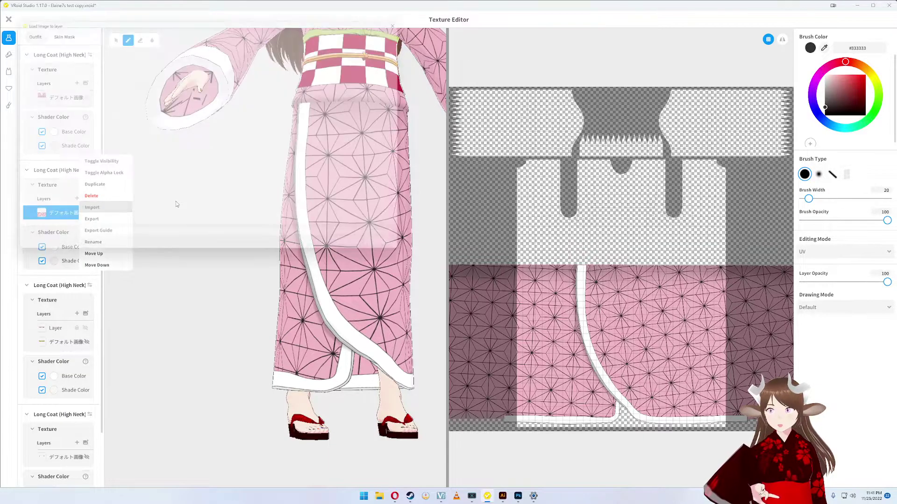
left_click(327, 116)
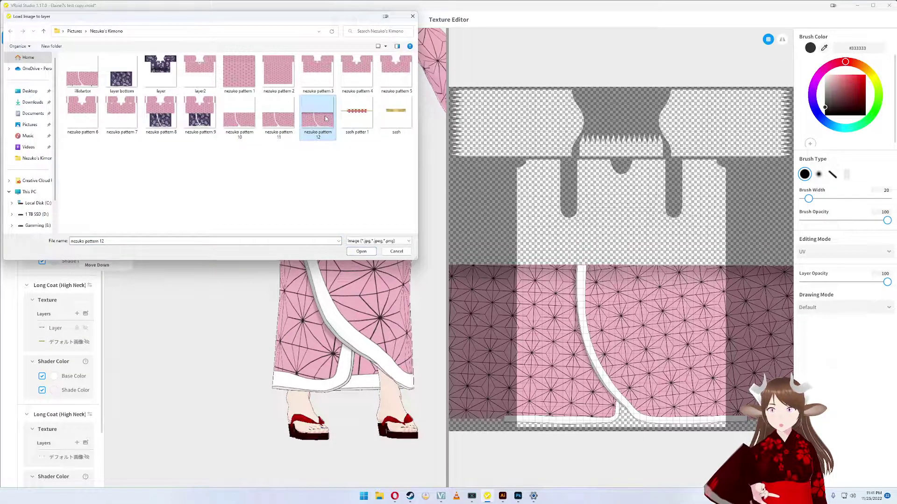
double_click(325, 118)
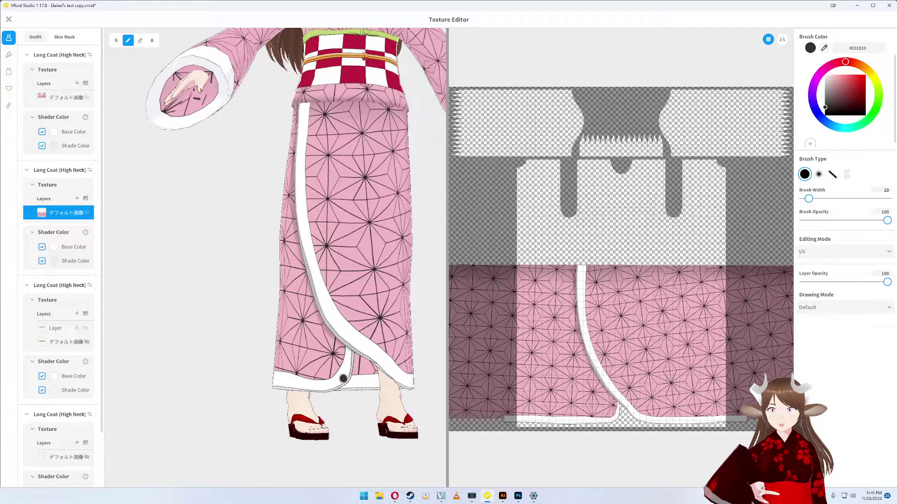
Rotate and zoom the model to inspect the new trim on the coat
left_click_drag(342, 387, 357, 396)
left_click_drag(381, 437, 386, 436)
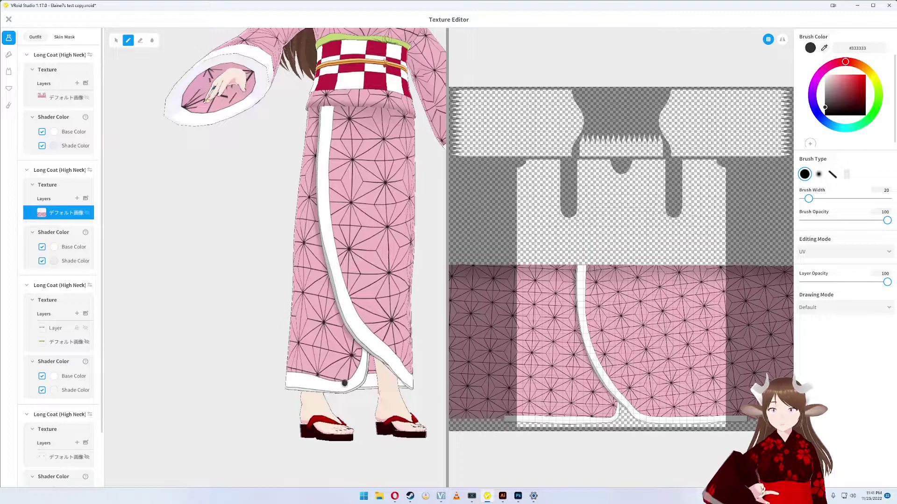
scroll(282, 410, "down", 3)
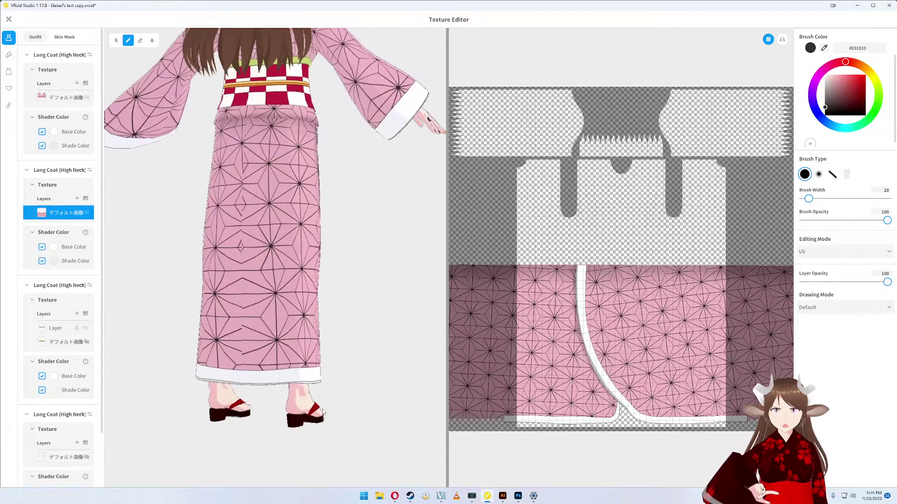
scroll(281, 410, "up", 3)
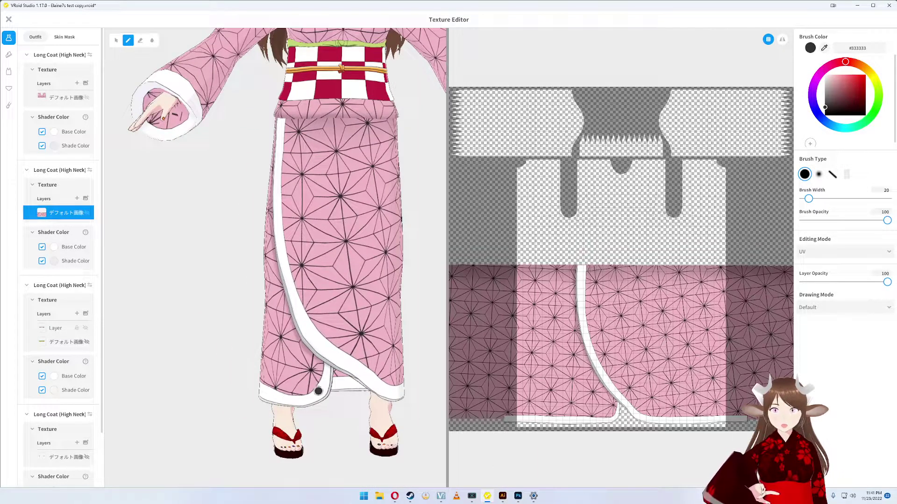
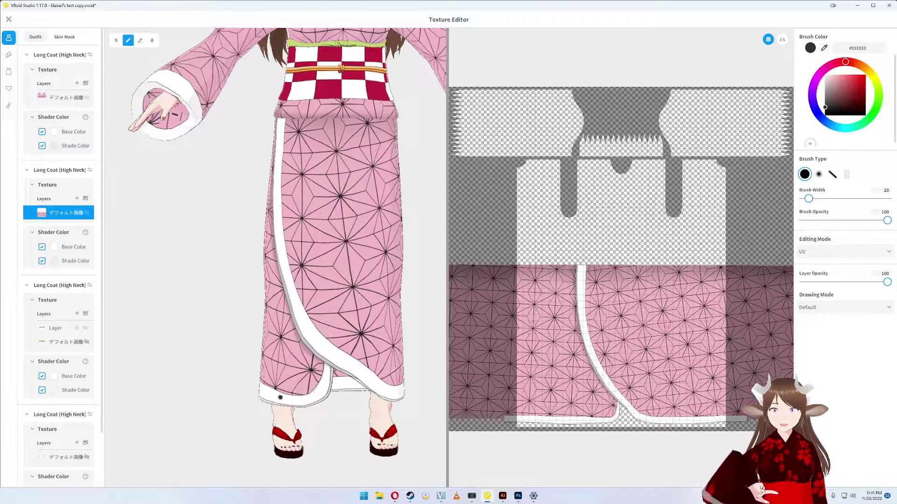
Leave VRoid's Texture Editor and bring up the Illustrator kimono-bottom artwork
left_click(502, 496)
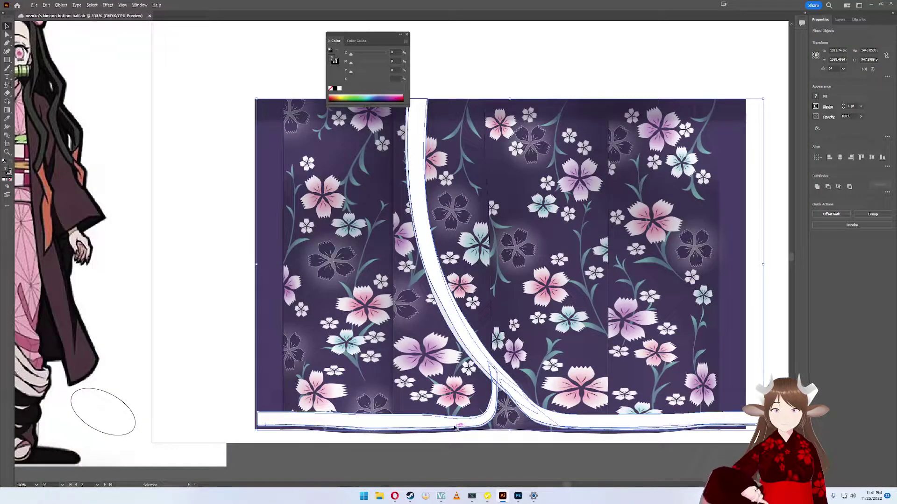
Zoom in on the white hem trim path and delete its extra anchor point
scroll(441, 421, "up", 2)
key("a")
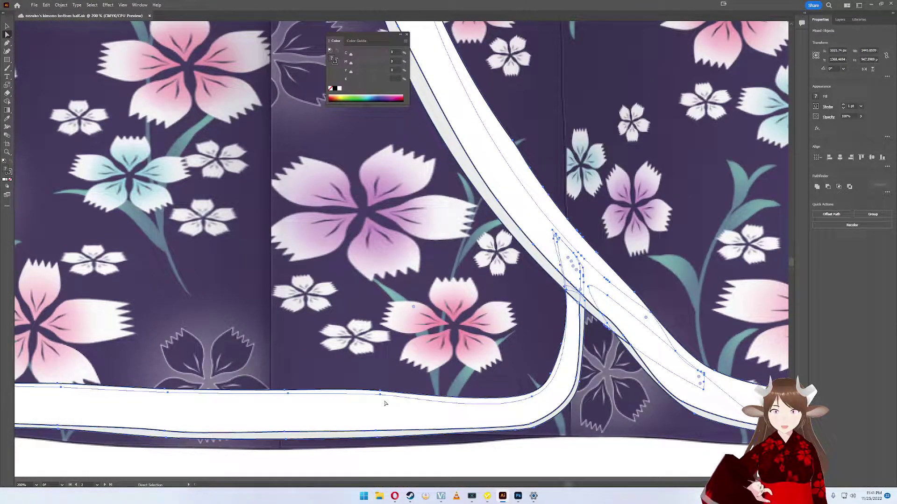
left_click(386, 395)
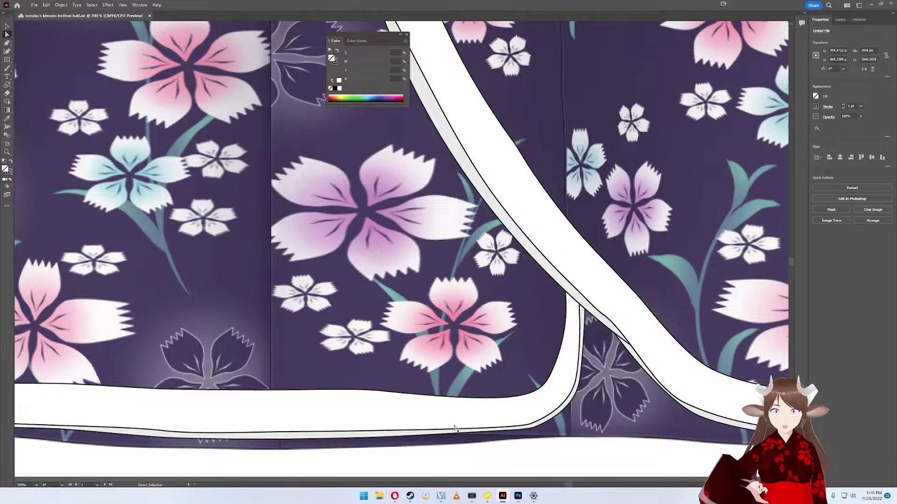
left_click(380, 394)
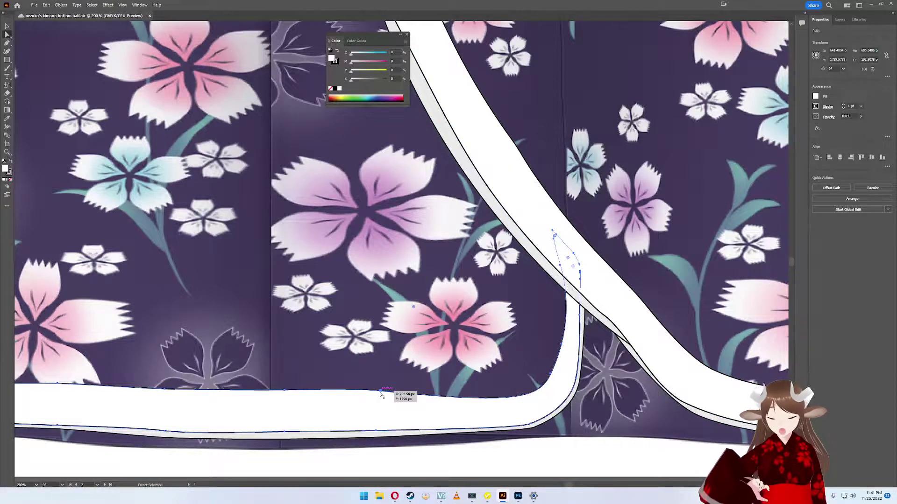
key("minus")
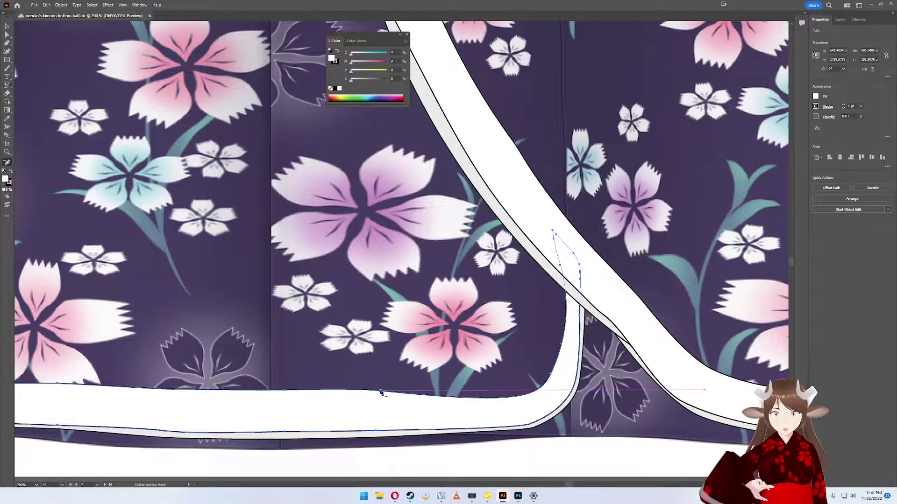
left_click(381, 391)
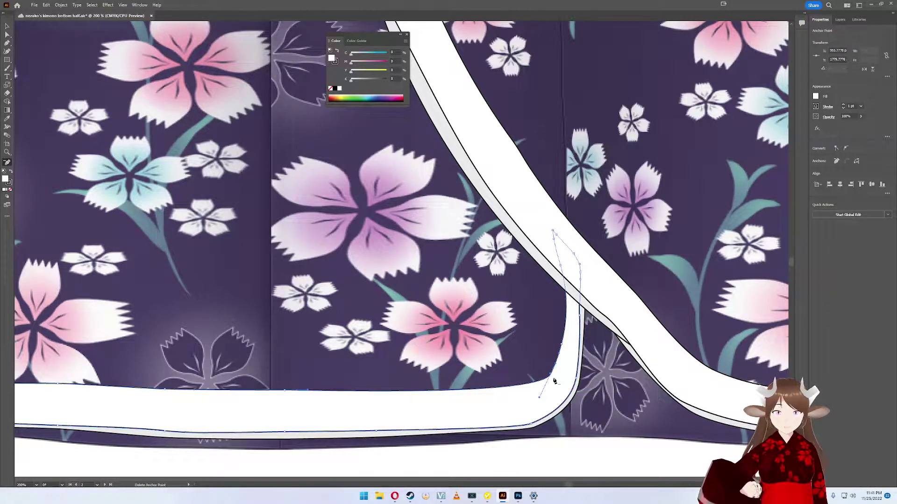
key("plus")
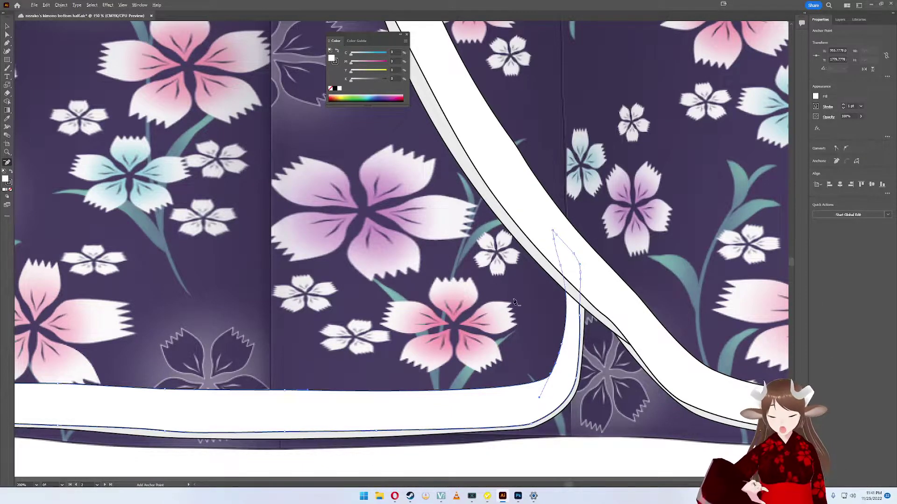
Fit the artwork in the window and select the floral kimono piece with its trim
key("ctrl+0")
key("v")
left_click(469, 216)
left_click(468, 217)
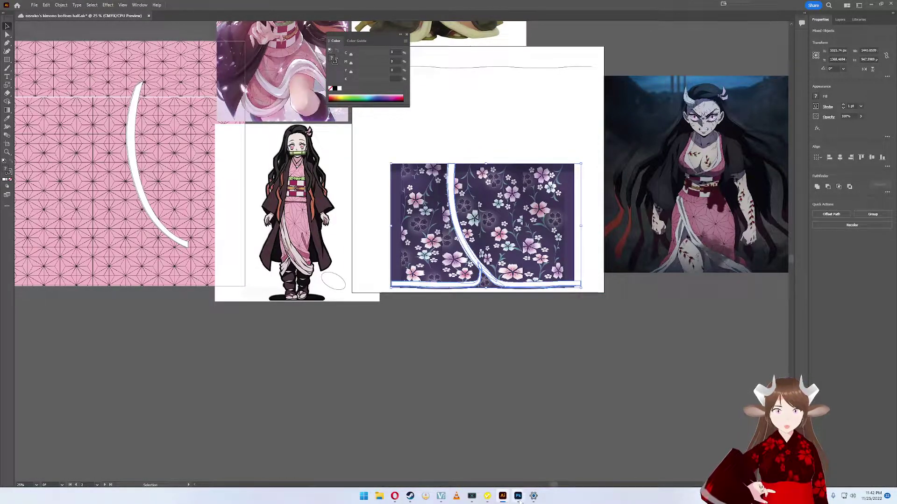
Paste the updated trim into the Photoshop texture as a Smart Object, aligned with the old trim
mouse_move(518, 498)
left_click(523, 477)
key("ctrl+v")
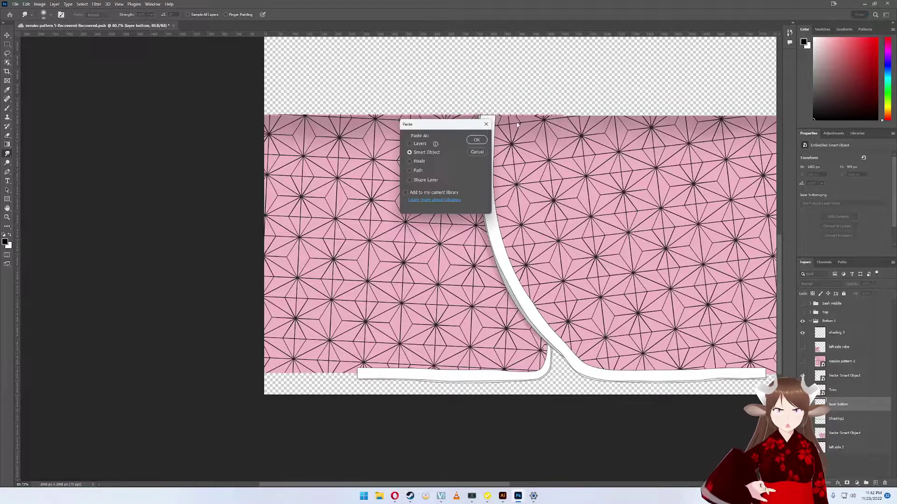
left_click(472, 127)
left_click_drag(450, 146, 487, 184)
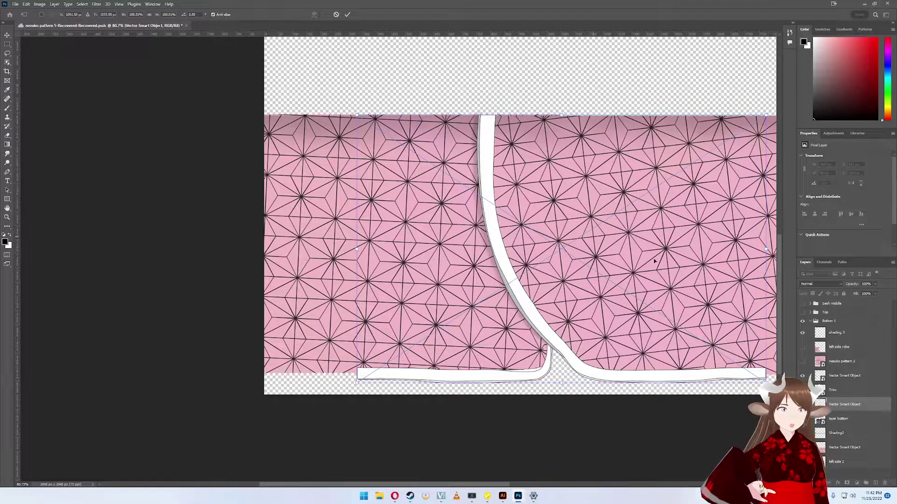
Move the new trim layer above Trim and fine-tune its position with Free Transform
left_click_drag(853, 404, 849, 374)
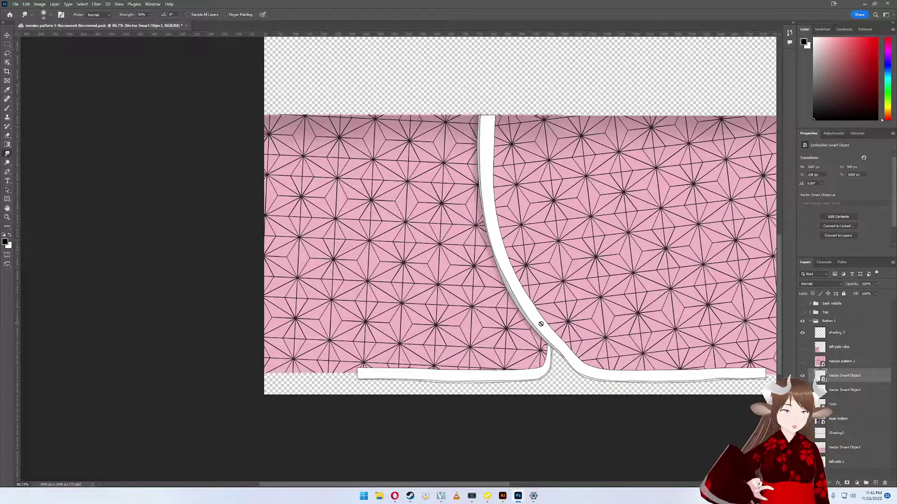
key("ctrl+t")
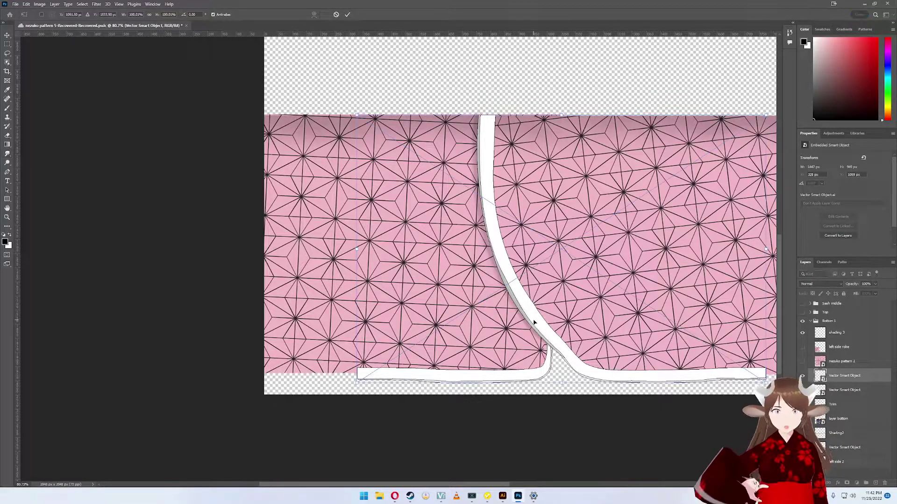
left_click_drag(533, 317, 528, 318)
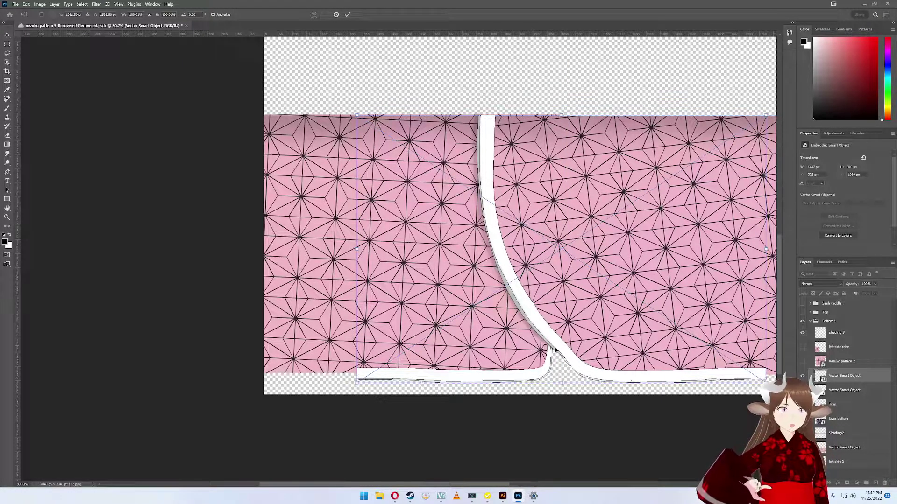
key("Return")
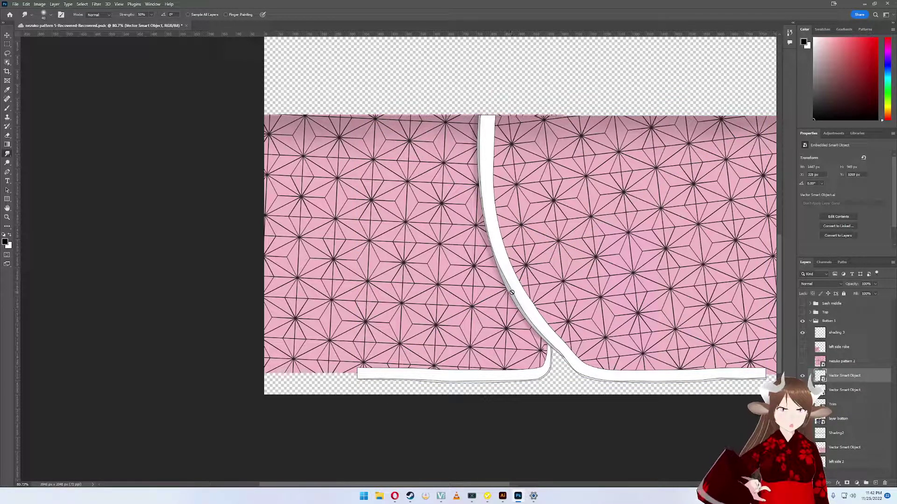
left_click(13, 5)
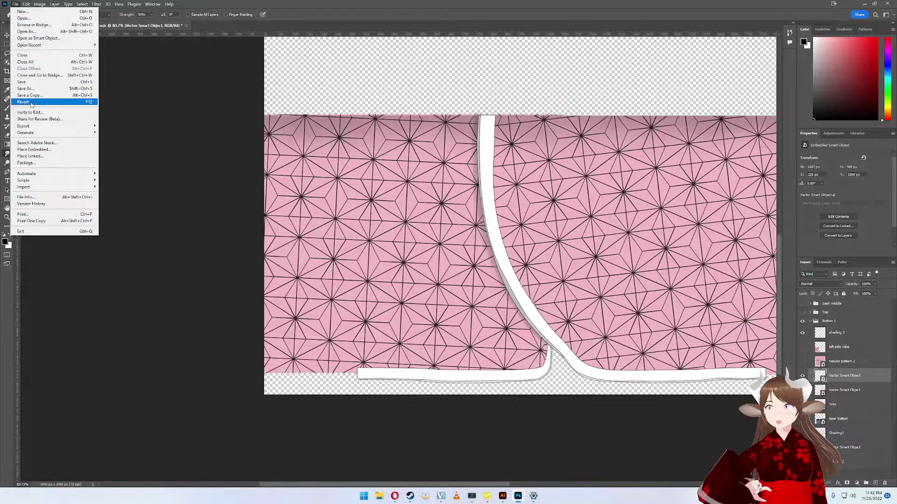
Quick-export the texture as PNG, overwriting nezuko pattern 12.png, and return to VRoid
mouse_move(86, 127)
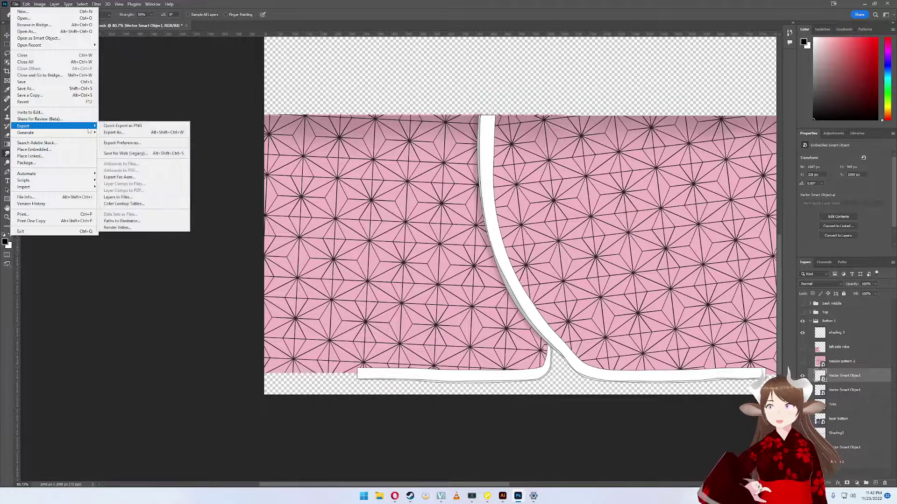
left_click(113, 126)
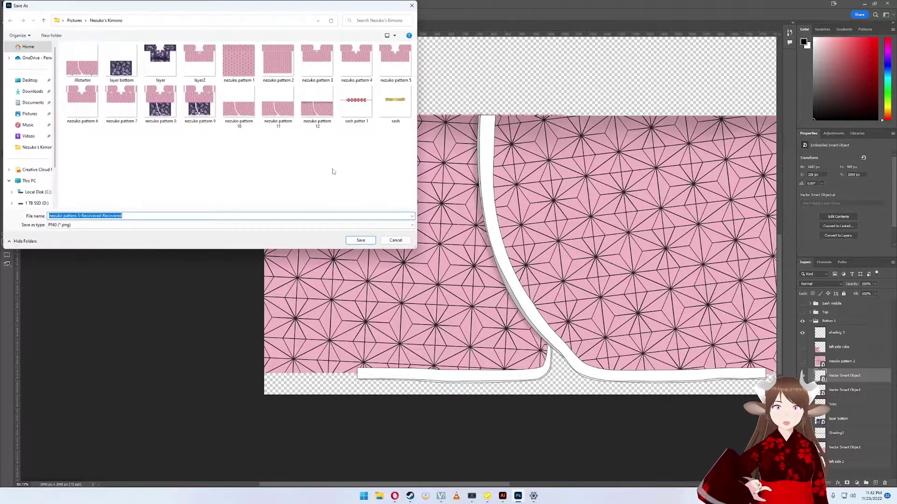
left_click(301, 115)
left_click(361, 240)
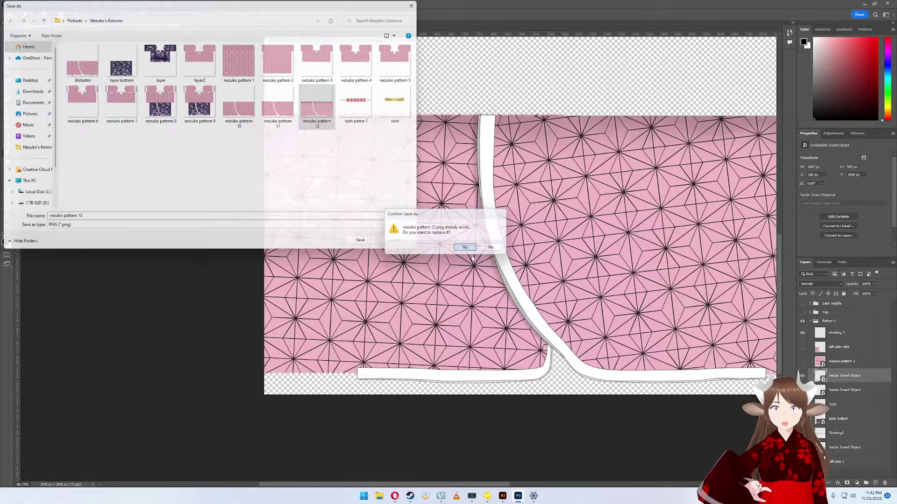
left_click(439, 236)
key("alt+Tab")
Import nezuko pattern 12 into the kimono texture layer and orbit the avatar to check the trim
right_click(60, 214)
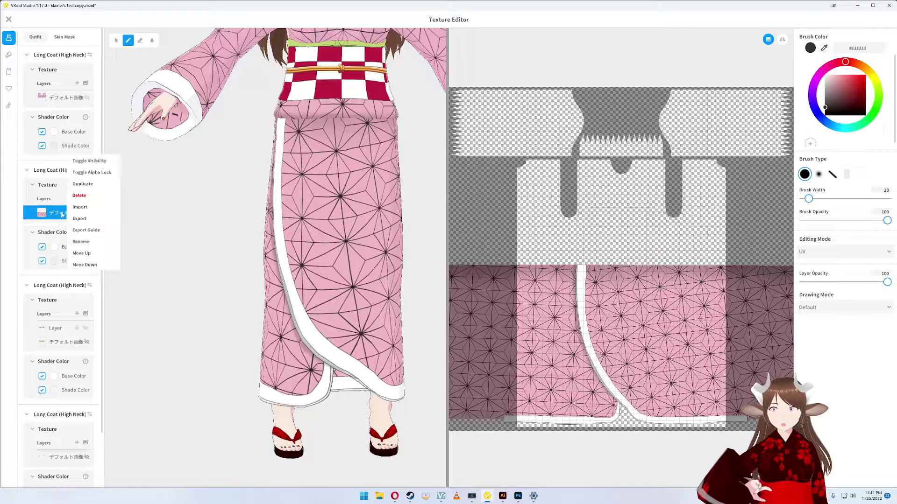
left_click(86, 206)
double_click(309, 129)
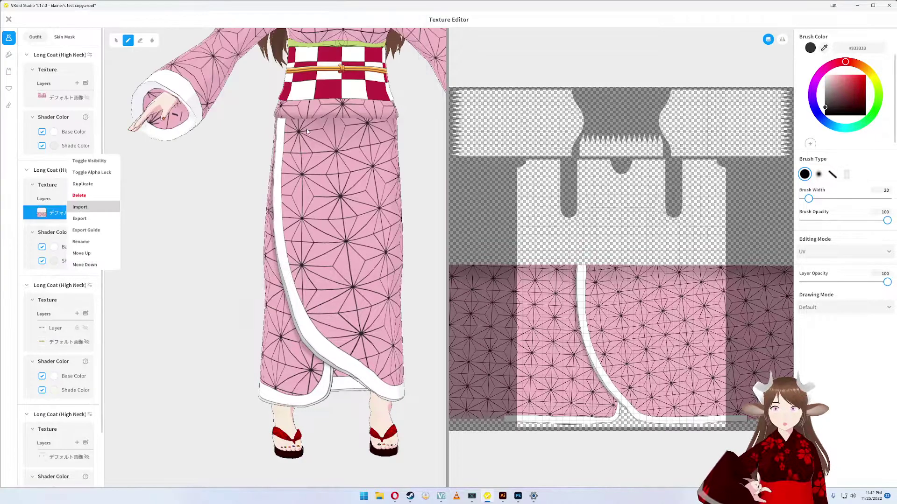
mouse_move(292, 383)
left_mouse_down()
mouse_move(300, 361)
mouse_move(292, 346)
mouse_move(347, 341)
mouse_move(348, 377)
left_mouse_up()
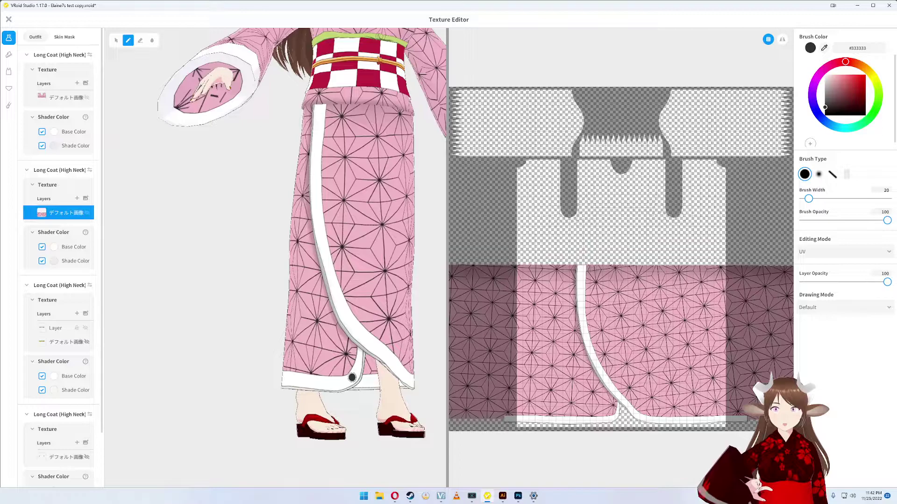
Back in Illustrator, zoom in and toggle a hem trim anchor from corner back to smooth
mouse_move(508, 499)
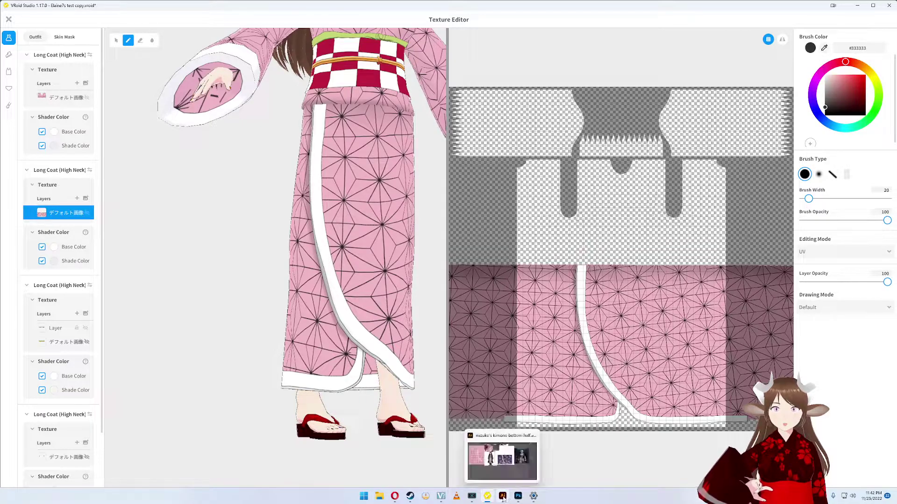
left_click(511, 448)
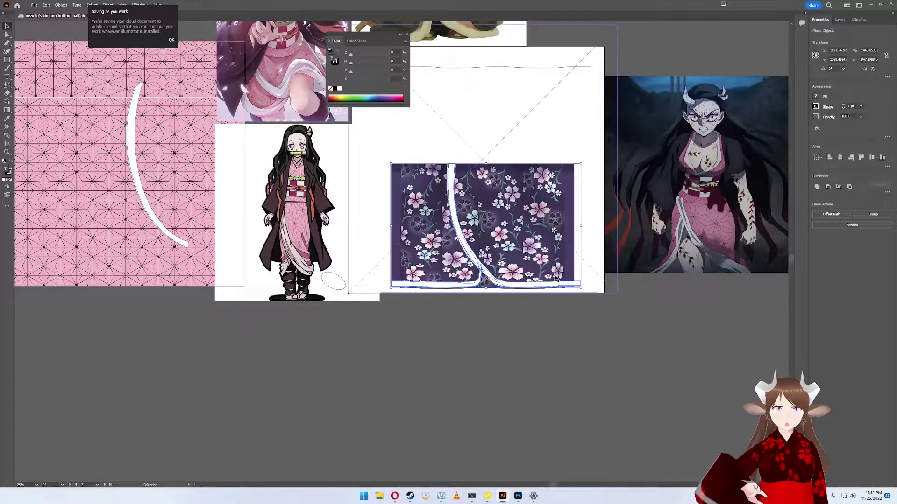
scroll(485, 281, "up", 4, "alt")
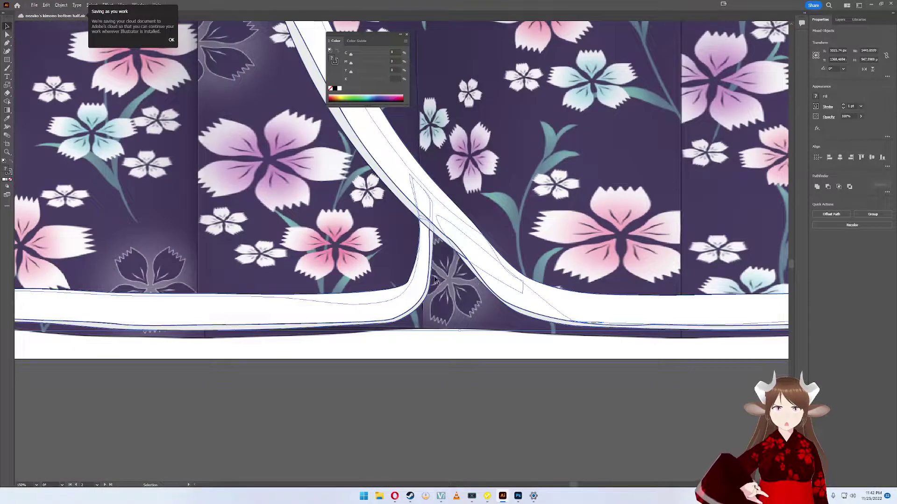
scroll(421, 266, "up", 1)
key("a")
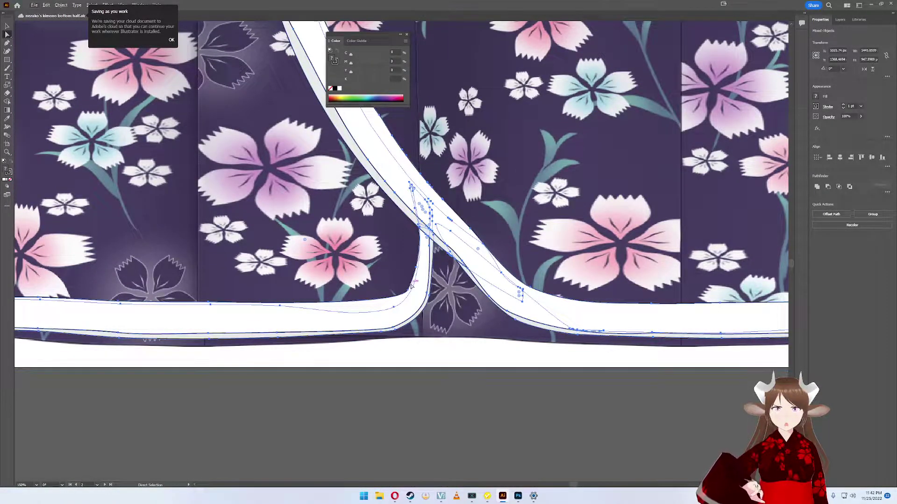
scroll(413, 283, "up", 1, "alt")
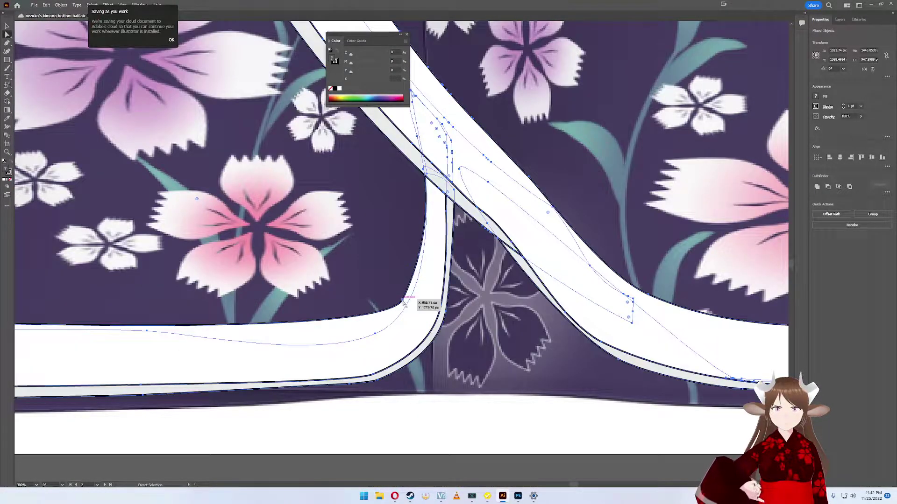
left_click(403, 303)
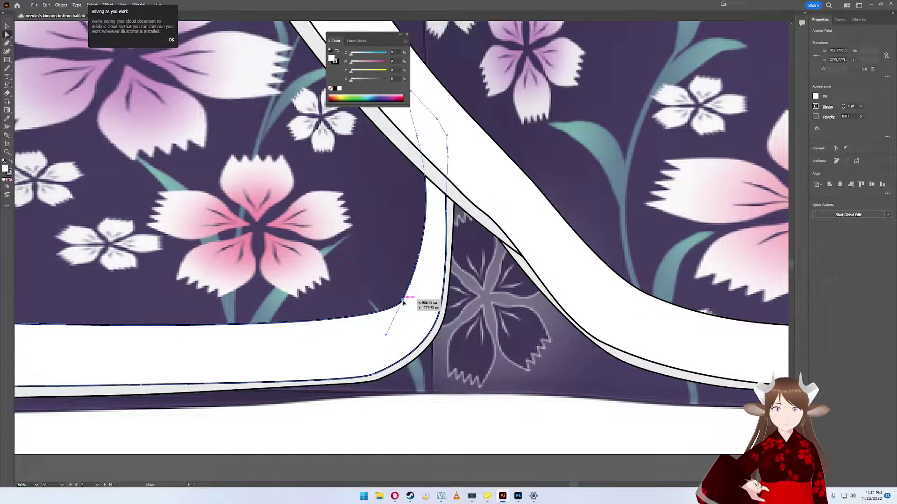
left_click(836, 148)
left_click(845, 148)
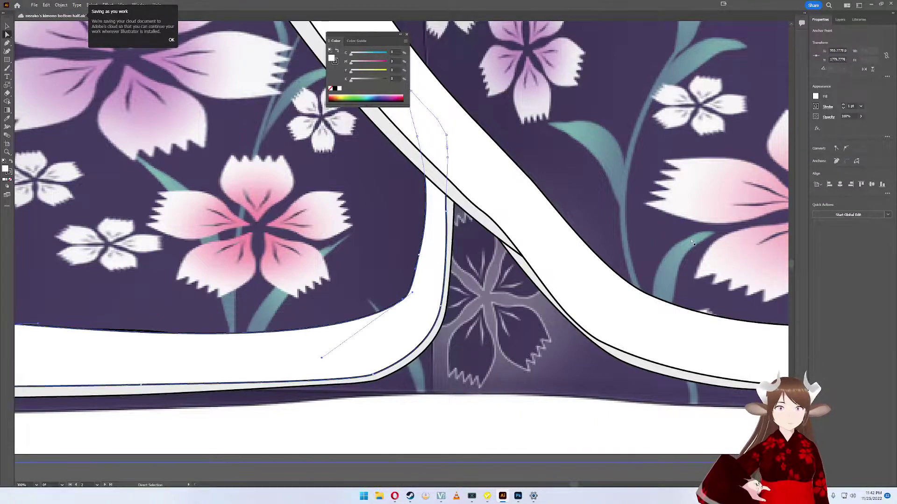
Reshape the trim's lower and inner-corner bends, delete one extra anchor, and select the neighbouring trim path
mouse_move(406, 301)
left_mouse_down()
mouse_move(393, 305)
mouse_move(403, 292)
left_mouse_up()
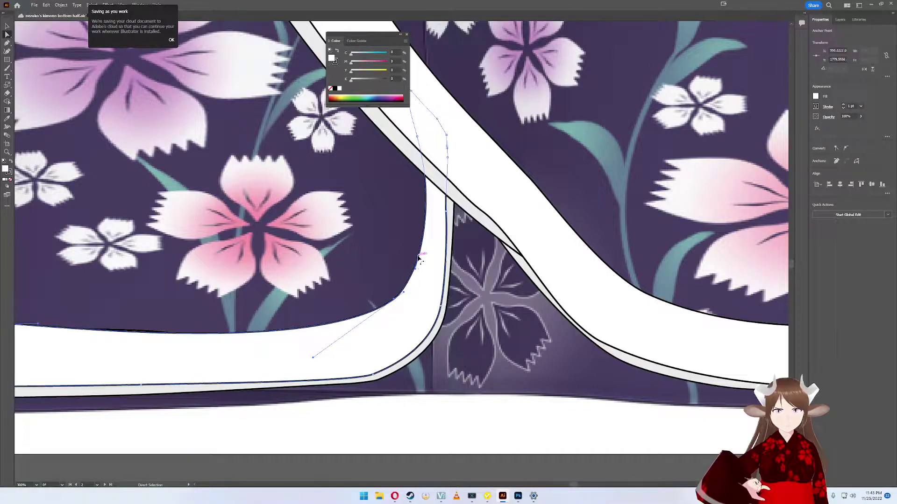
left_click_drag(419, 257, 413, 253)
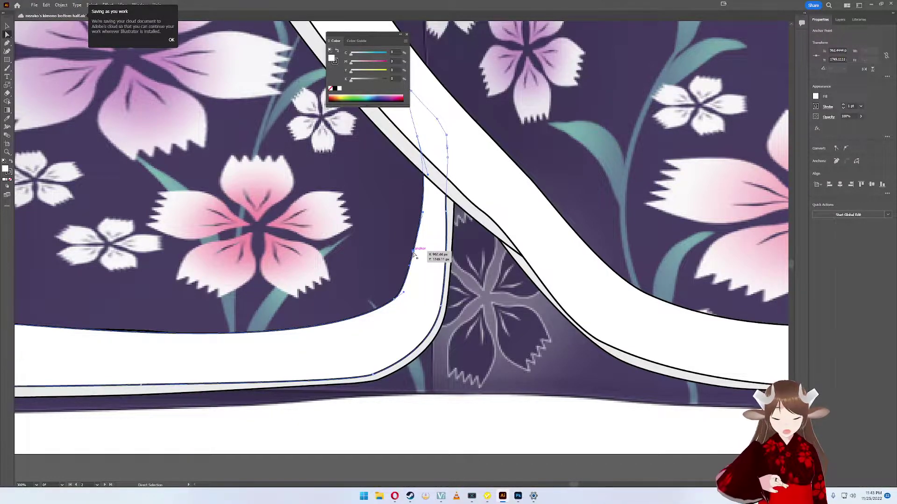
key("minus")
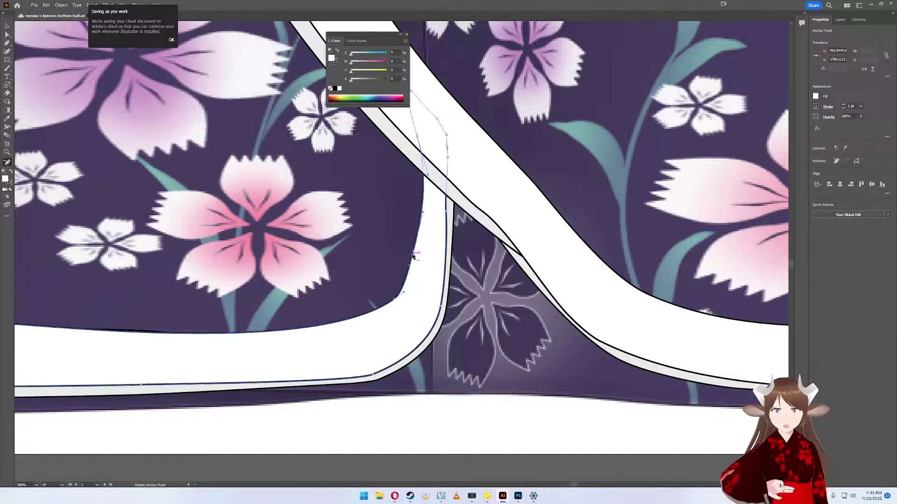
left_click(415, 250)
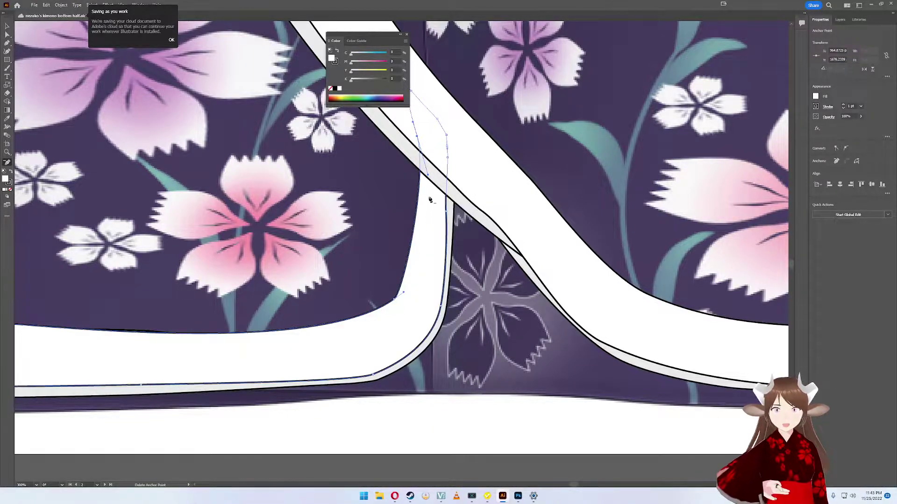
key("a")
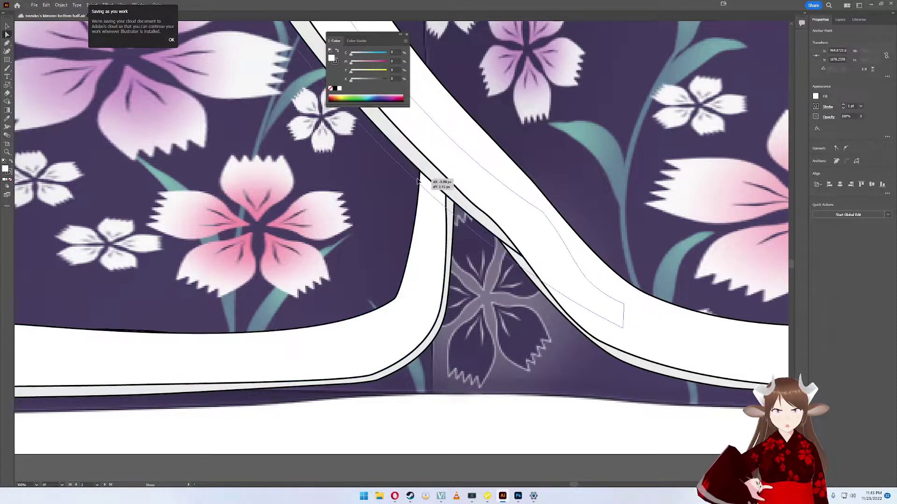
left_click(422, 191)
left_click(422, 189)
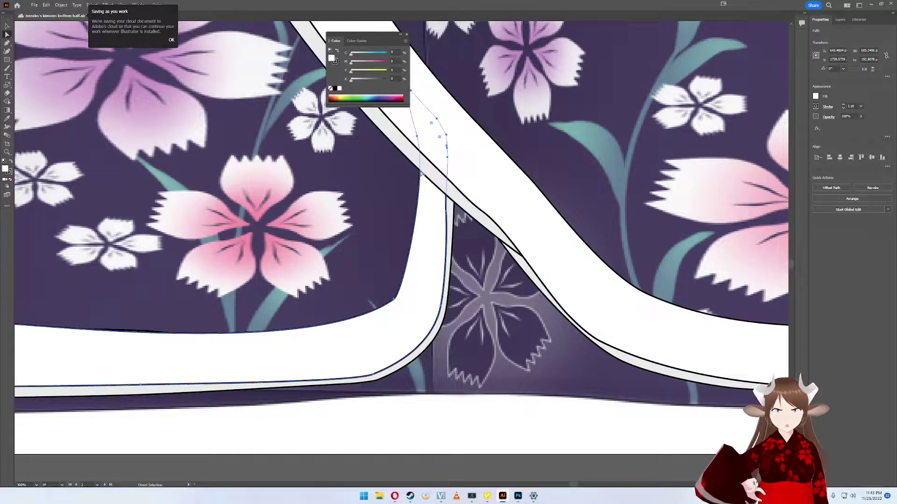
Smooth the trim's corner anchor by dragging its handle and repositioning it
scroll(419, 180, "up", 1)
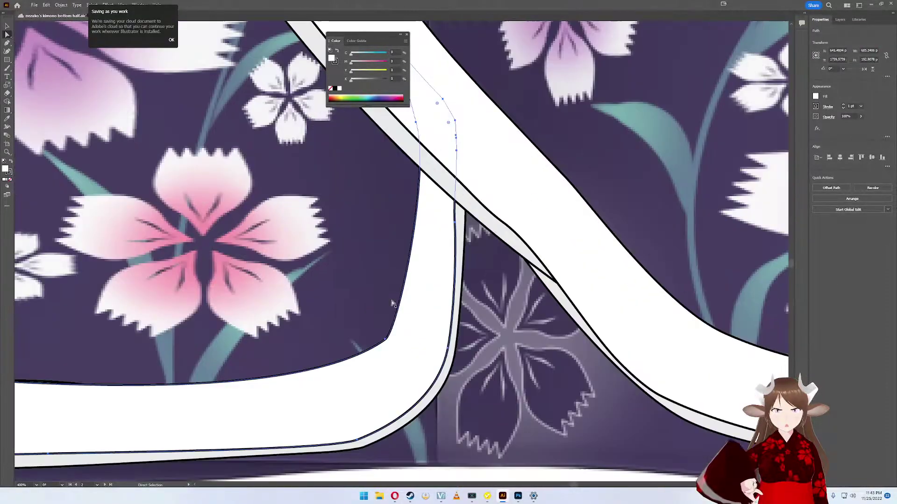
left_click(385, 340)
left_click_drag(398, 332, 415, 309)
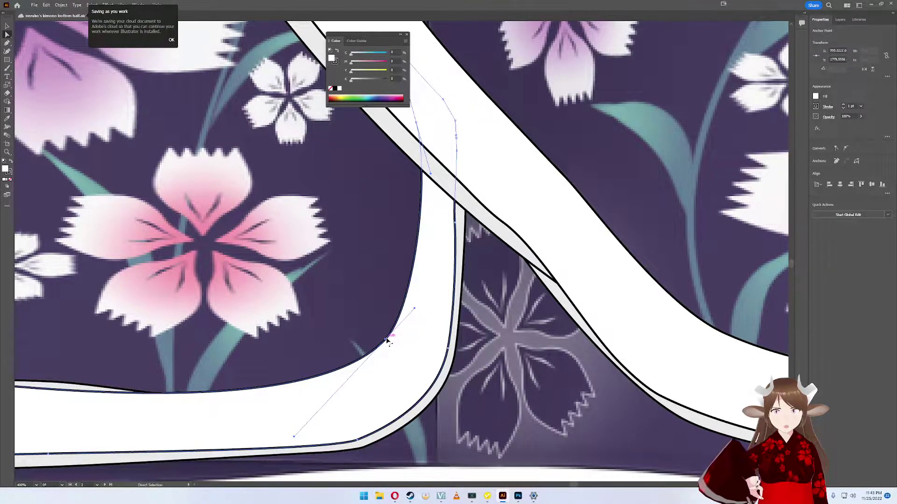
left_click_drag(386, 342, 376, 323)
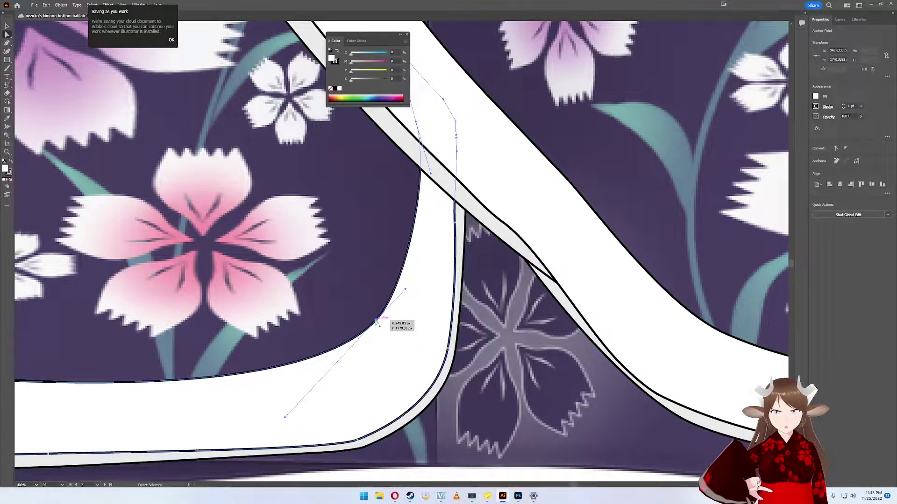
left_click_drag(305, 339, 585, 269)
Adjust the upper trim segment's anchors so the curve sweeps evenly into the vertical band
scroll(604, 254, "up", 3)
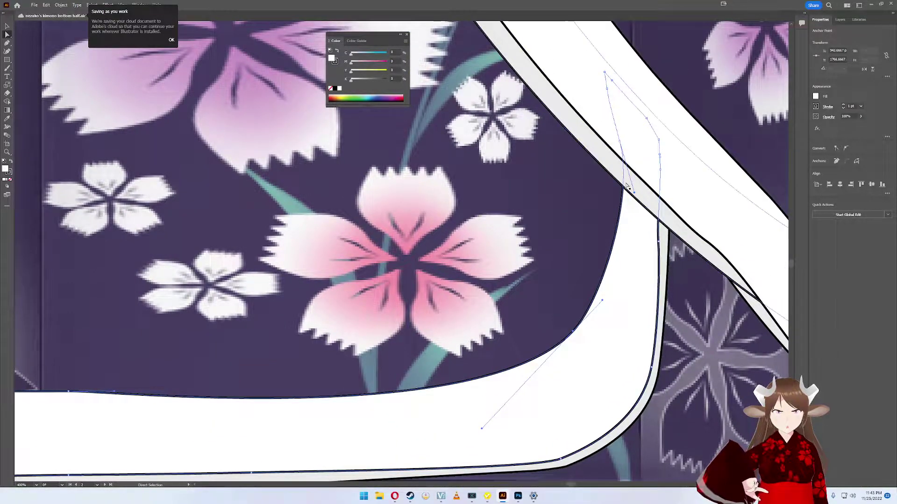
left_click(635, 198)
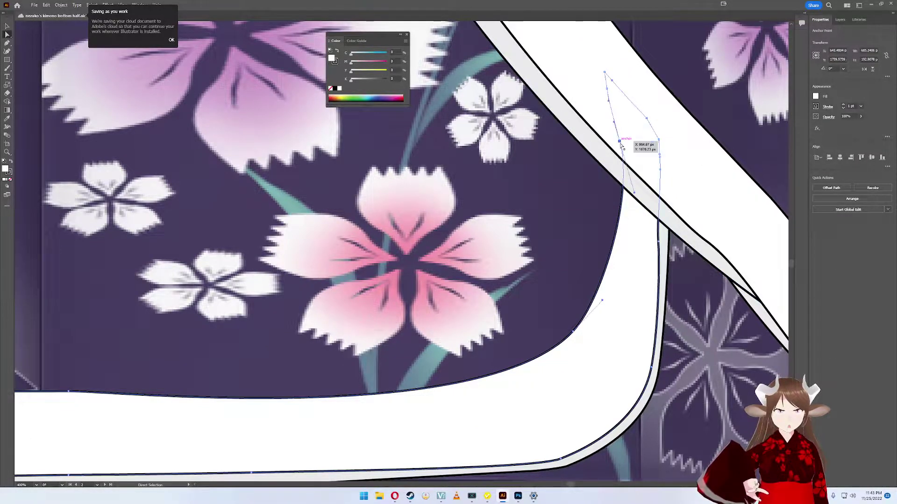
left_click(635, 193)
left_click_drag(635, 193, 615, 201)
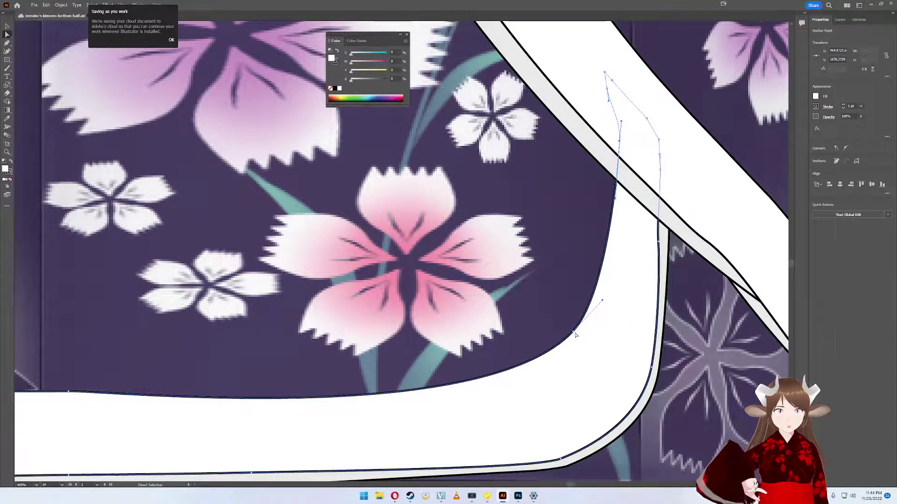
left_click_drag(576, 334, 577, 339)
left_click_drag(578, 342, 581, 340)
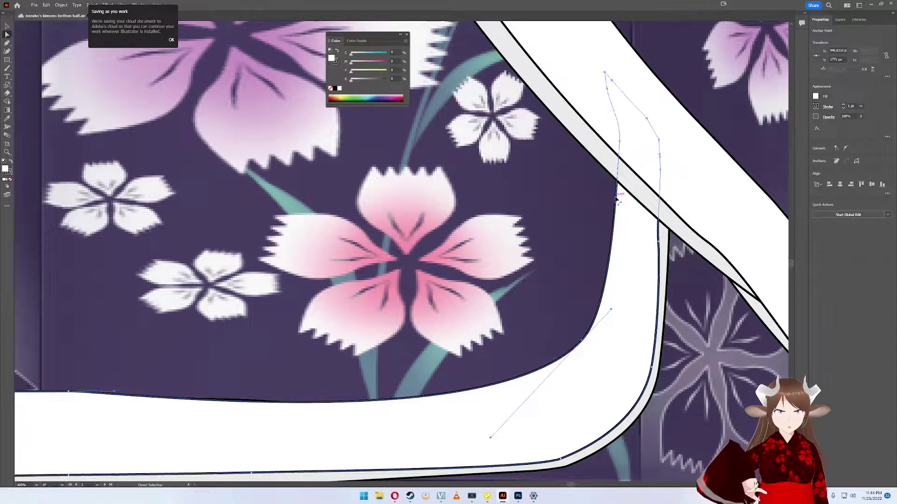
left_click_drag(615, 200, 610, 199)
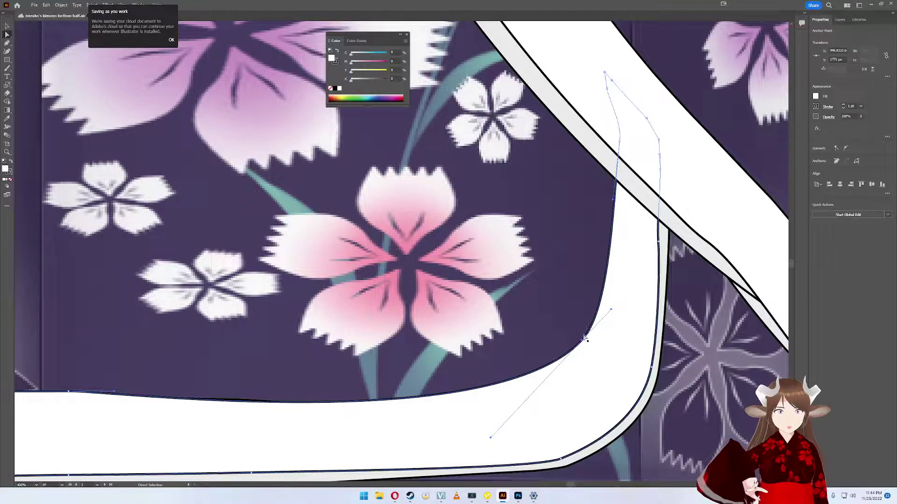
mouse_move(582, 341)
left_mouse_down()
mouse_move(572, 351)
mouse_move(570, 339)
left_mouse_up()
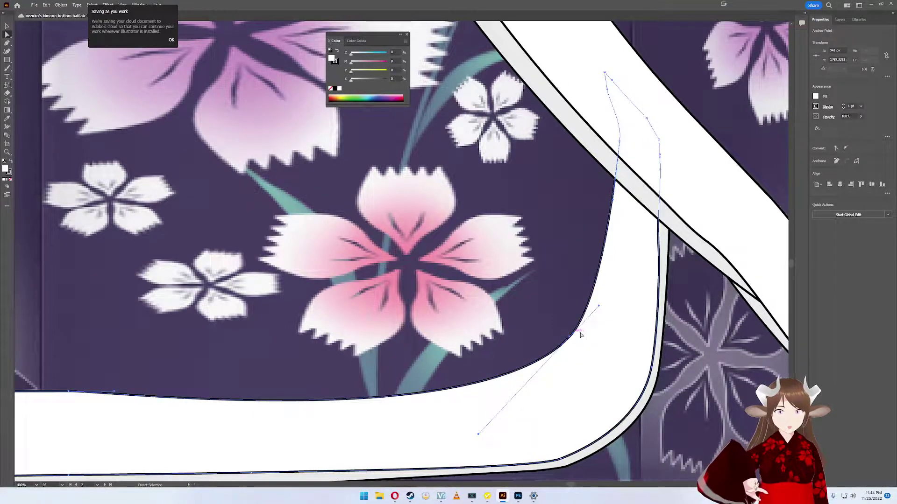
Fit the artboard, select all, then narrow the selection to the white trim band paths
key("ctrl+shift+a")
key("ctrl+0")
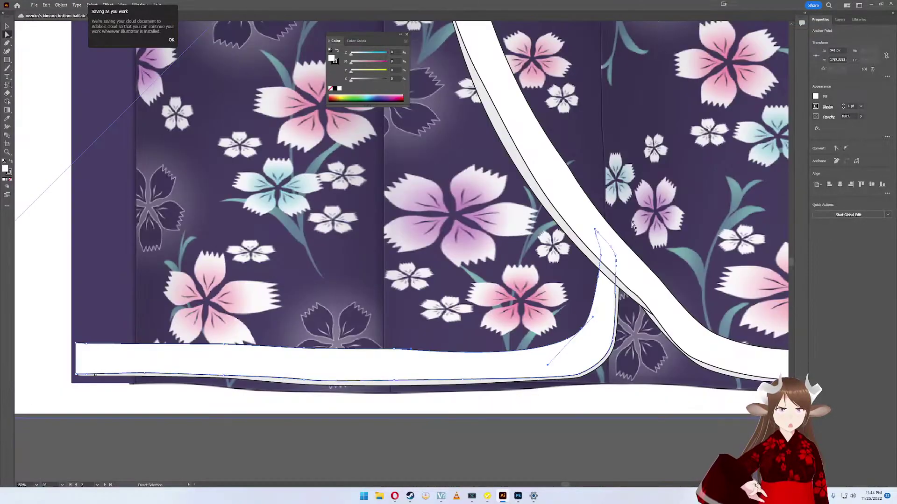
key("v")
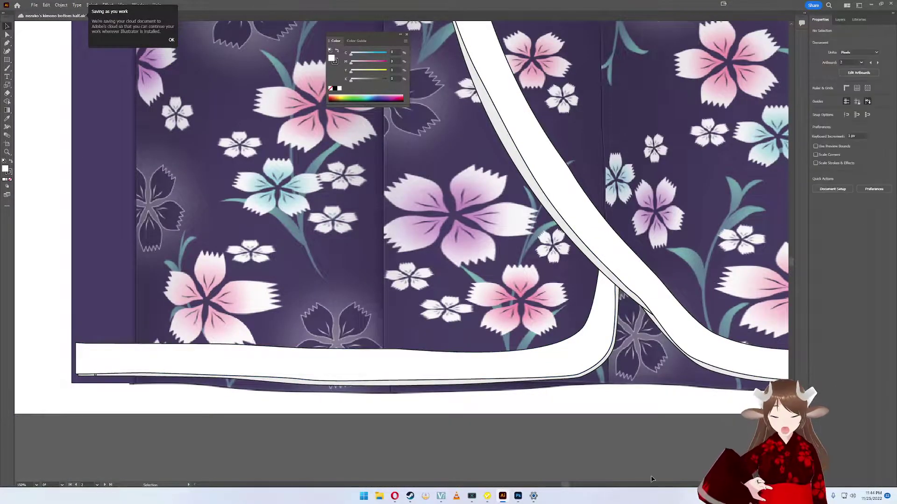
key("ctrl+a")
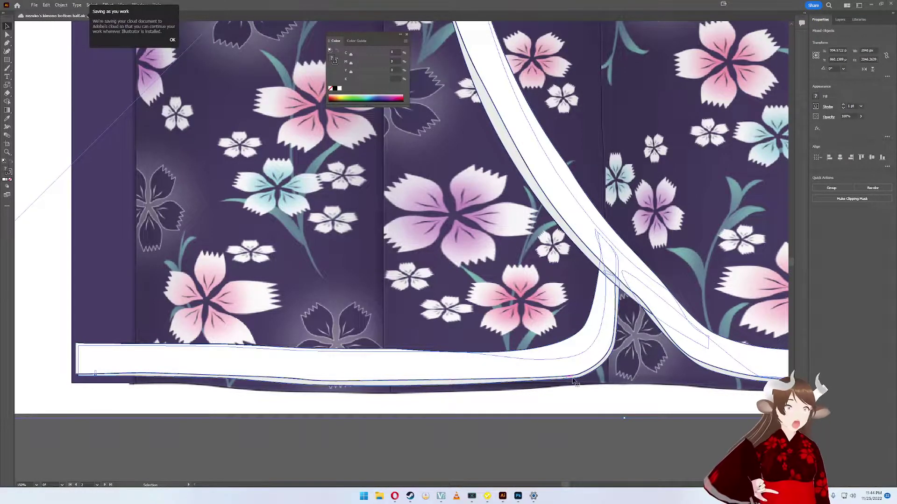
left_click(505, 369)
key("a")
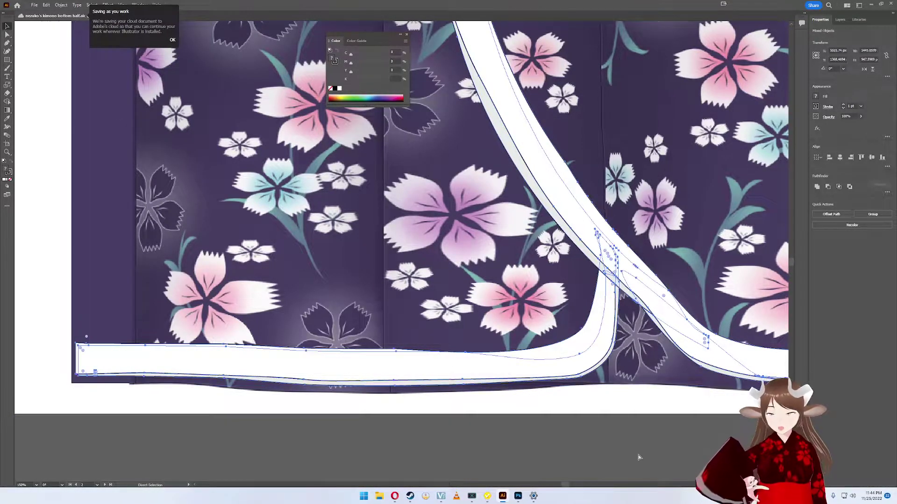
key("v")
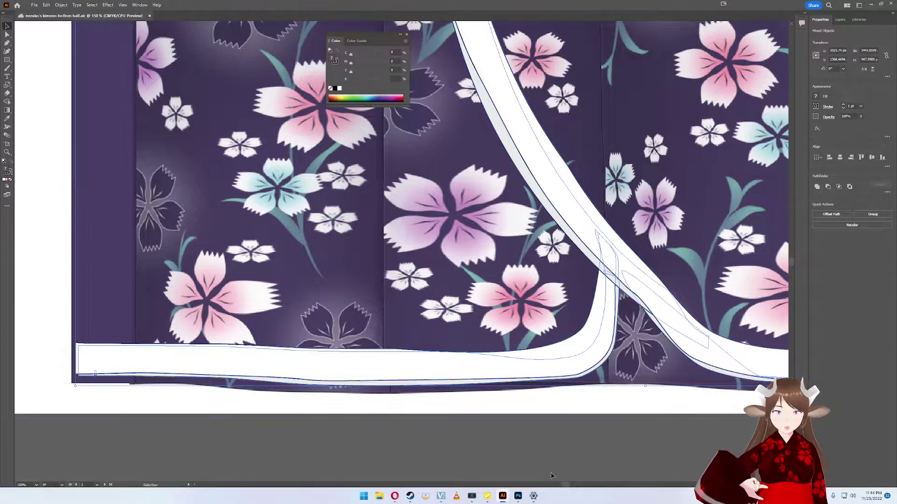
Paste the new trim into Photoshop as a Smart Object over the old trim and delete the old trim layer
mouse_move(519, 497)
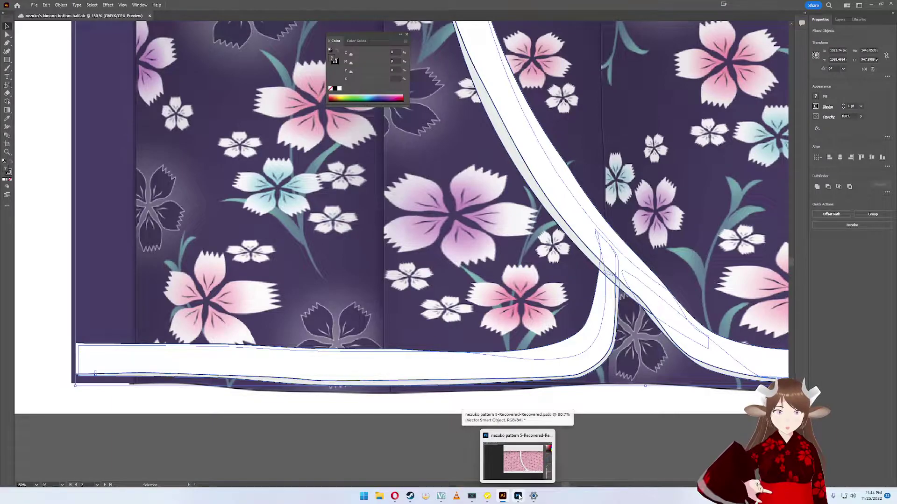
left_click(519, 497)
key("ctrl+v")
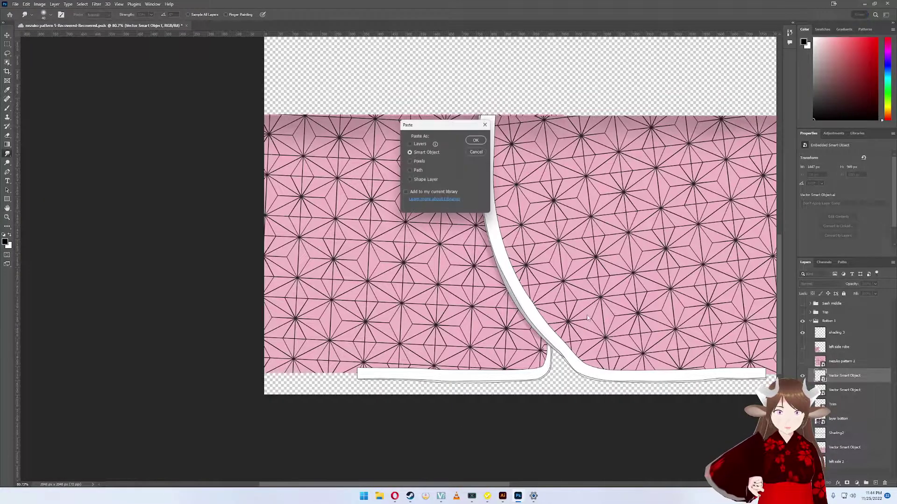
key("Return")
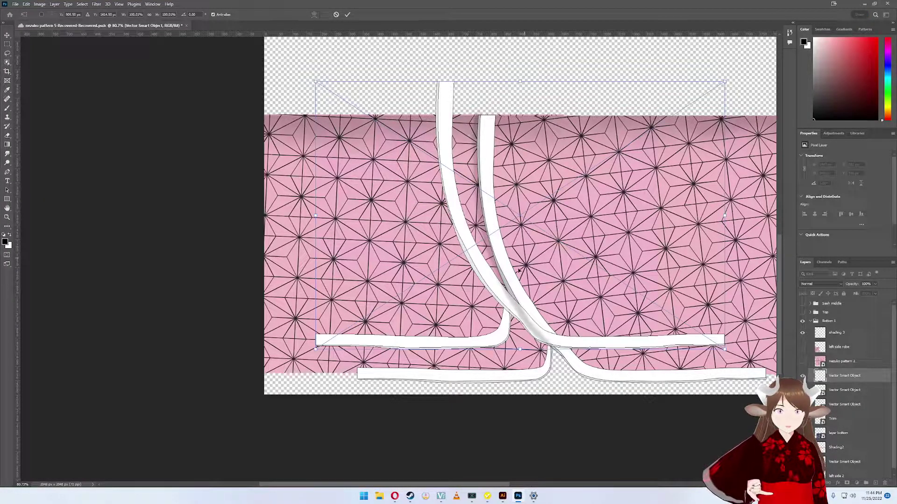
left_click_drag(496, 298, 535, 327)
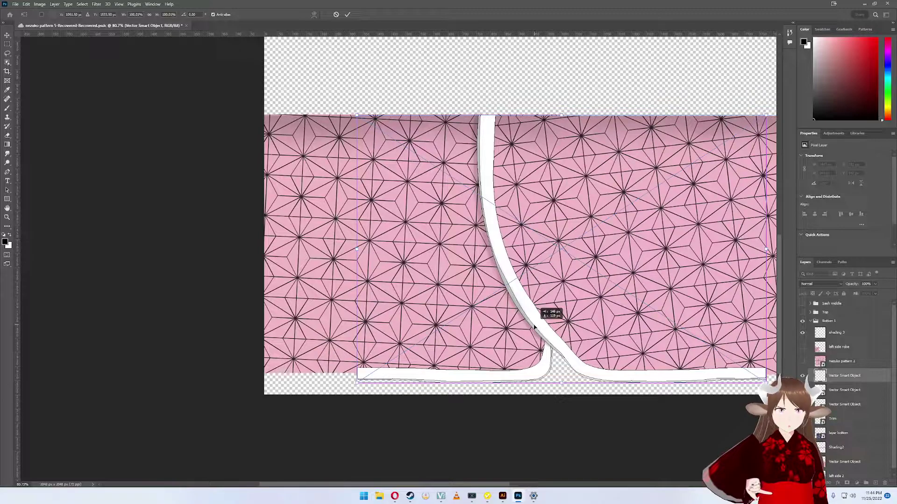
left_click(850, 391)
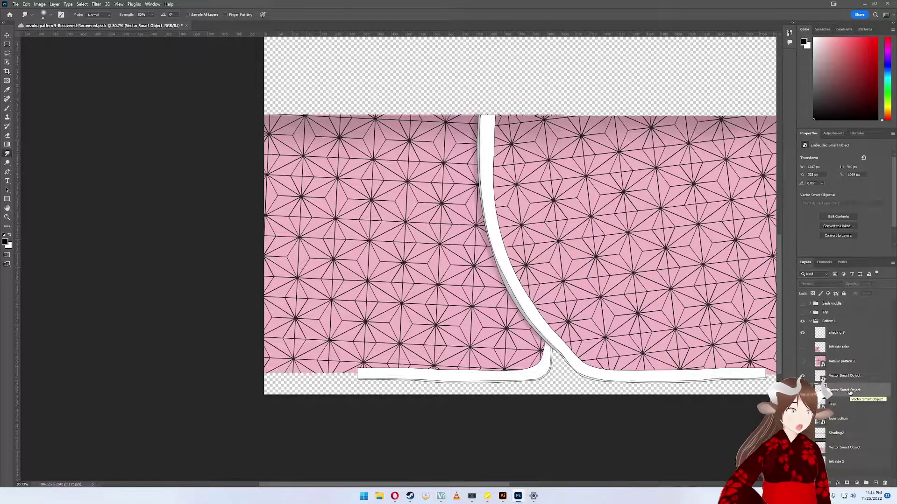
key("Delete")
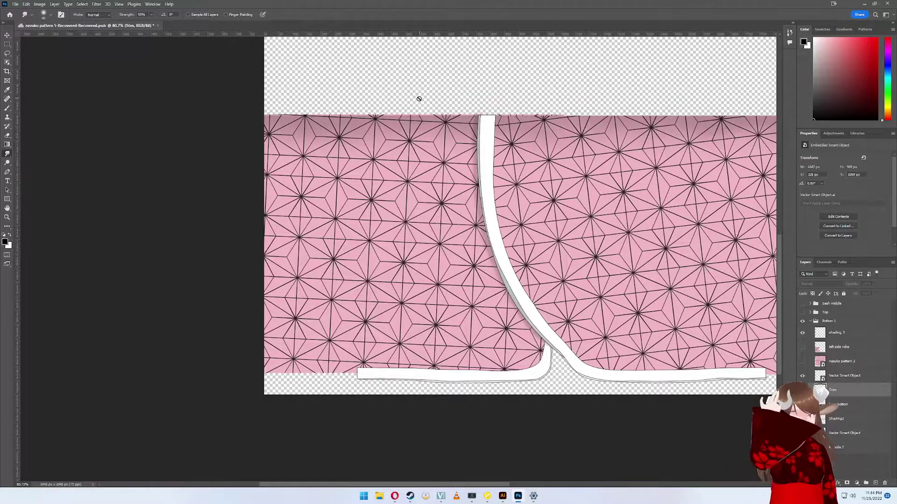
Quick-export the texture as PNG under the name nezuko pattern 12
left_click(16, 3)
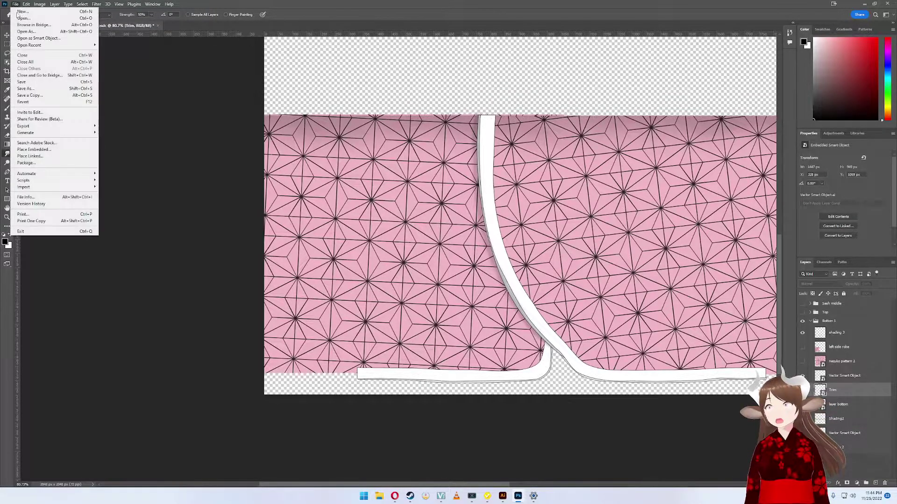
mouse_move(45, 125)
left_click(123, 126)
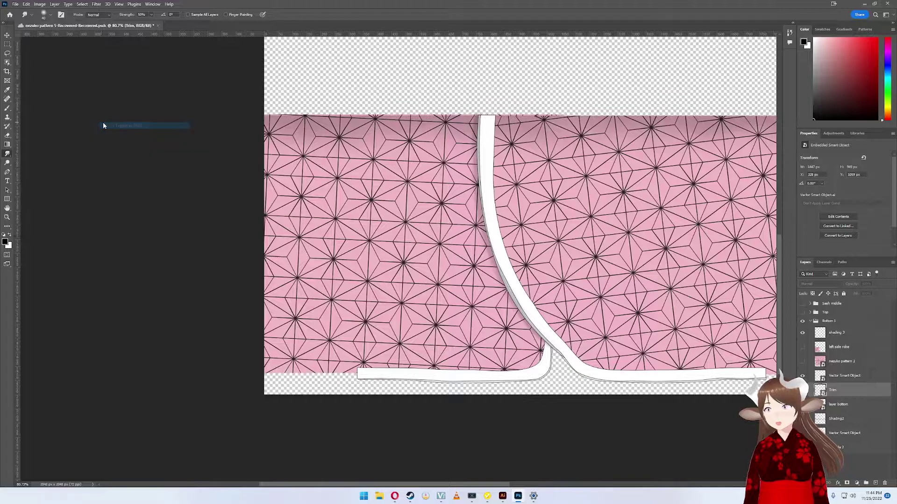
left_click(317, 107)
key("Return")
Confirm replacing nezuko pattern 12.png and go to VRoid's texture editor
key("y")
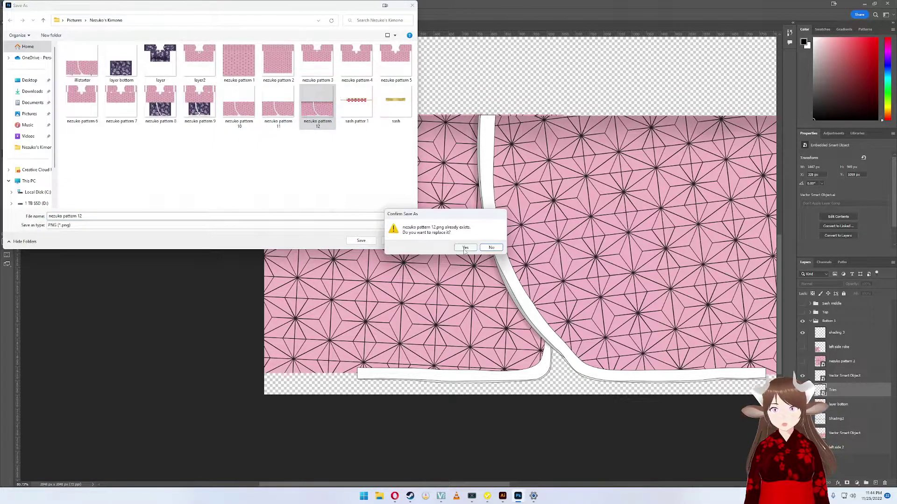
left_click(503, 497)
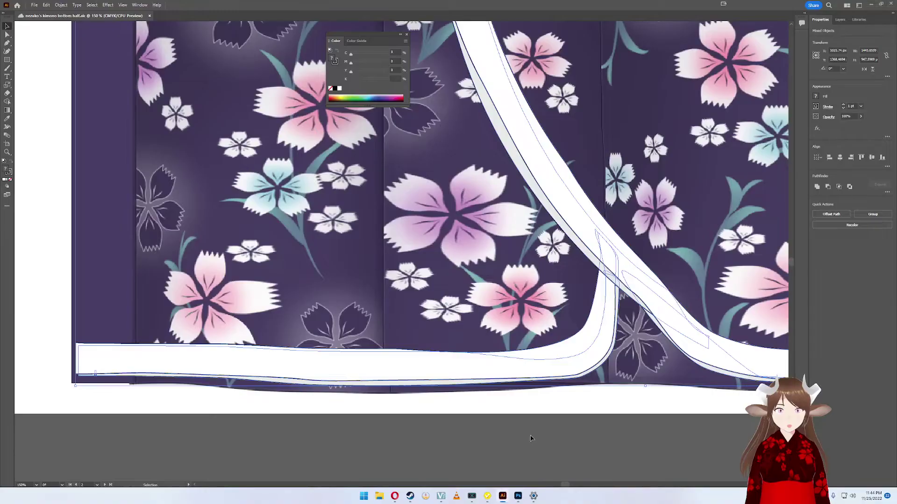
left_click(487, 496)
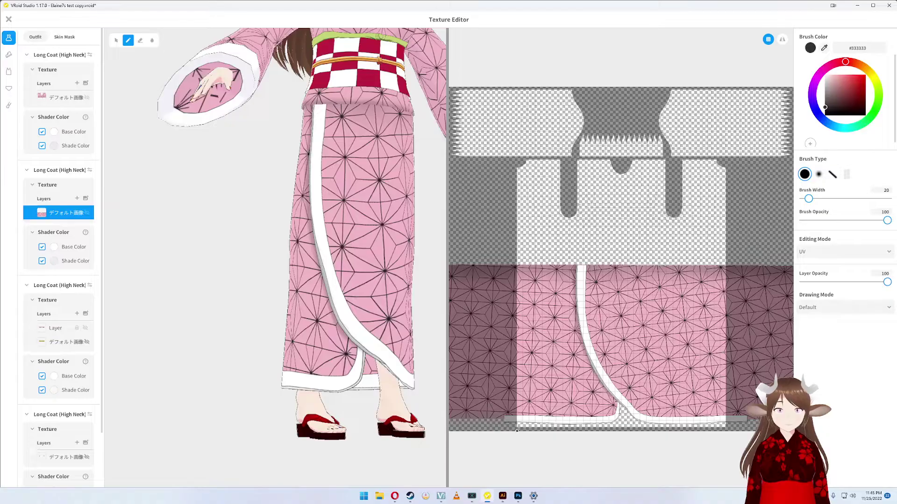
Import the updated pattern PNG into the kimono texture layer and orbit to inspect the trim bands
right_click(64, 214)
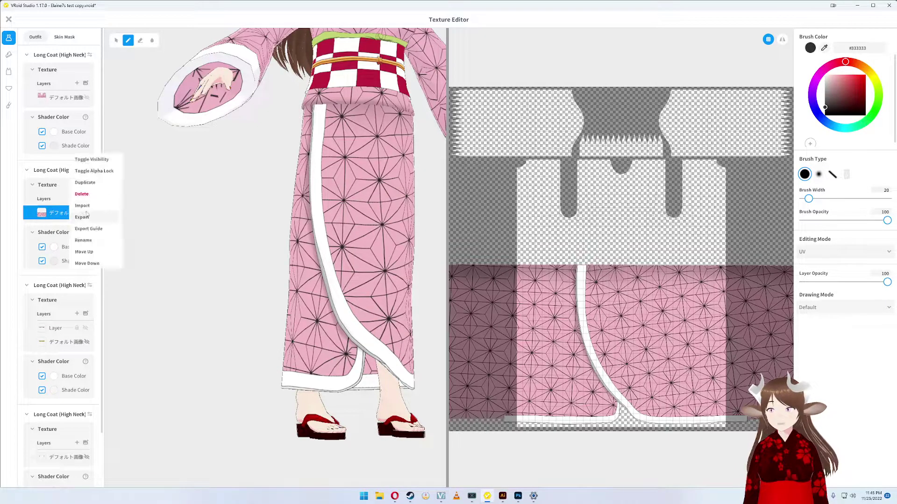
left_click(89, 206)
double_click(310, 132)
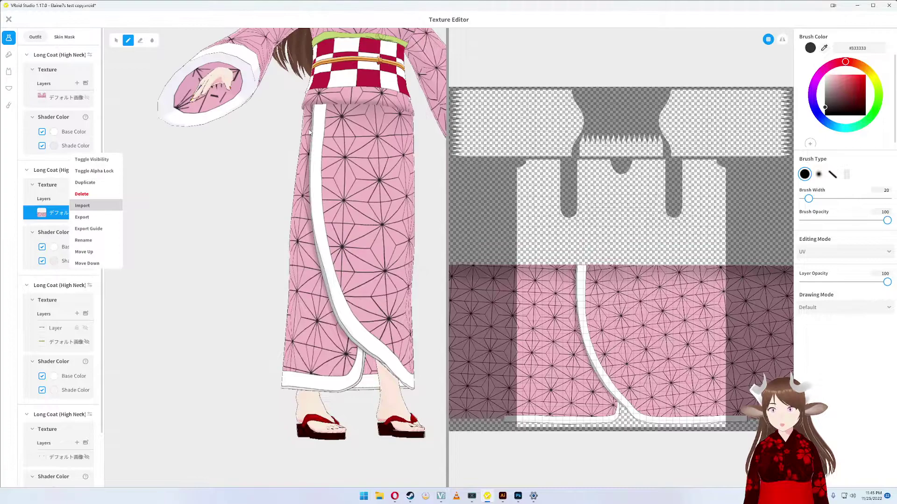
left_click_drag(330, 296, 320, 366)
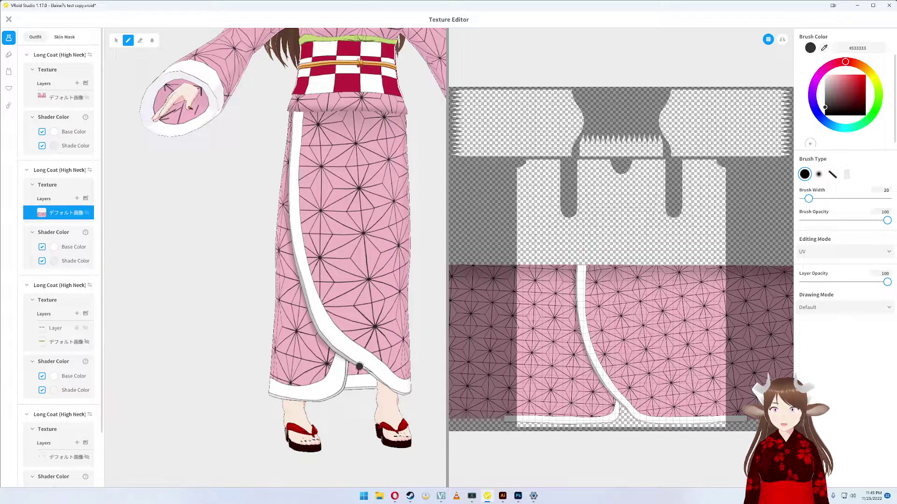
left_click_drag(363, 370, 332, 401)
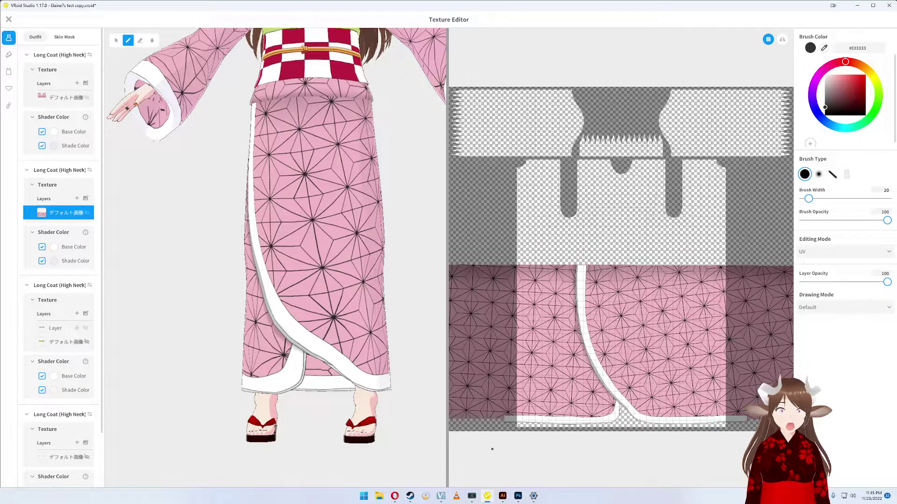
left_click(503, 498)
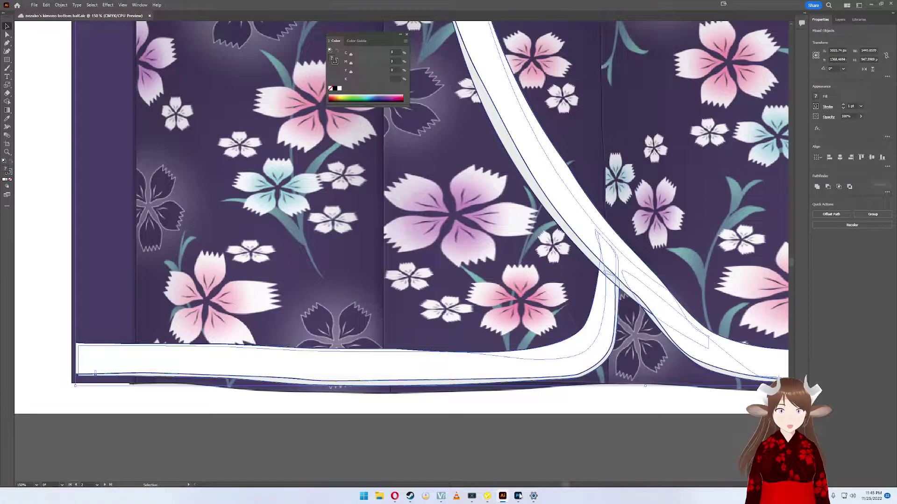
Zoom into the white trim band and pull one of its anchors to reshape the curve
scroll(588, 295, "right", 2)
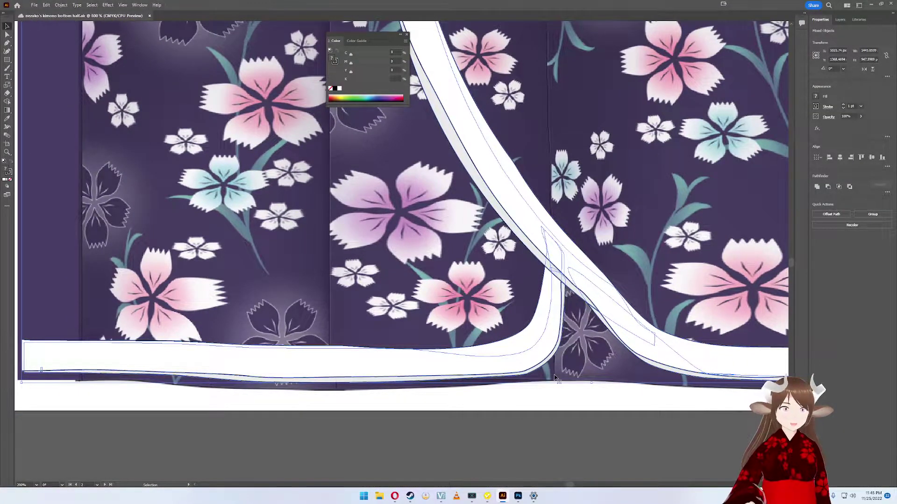
scroll(555, 378, "up", 3)
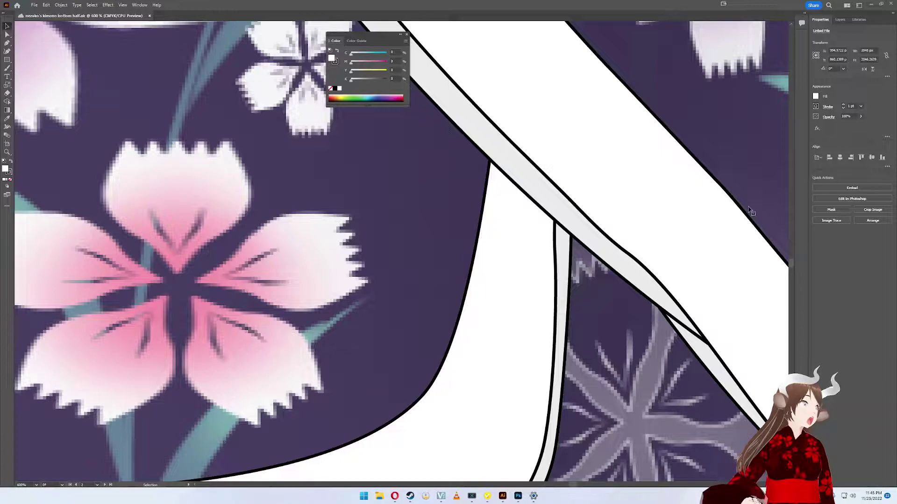
scroll(700, 205, "down", 2)
scroll(607, 168, "right", 3)
left_click(459, 200)
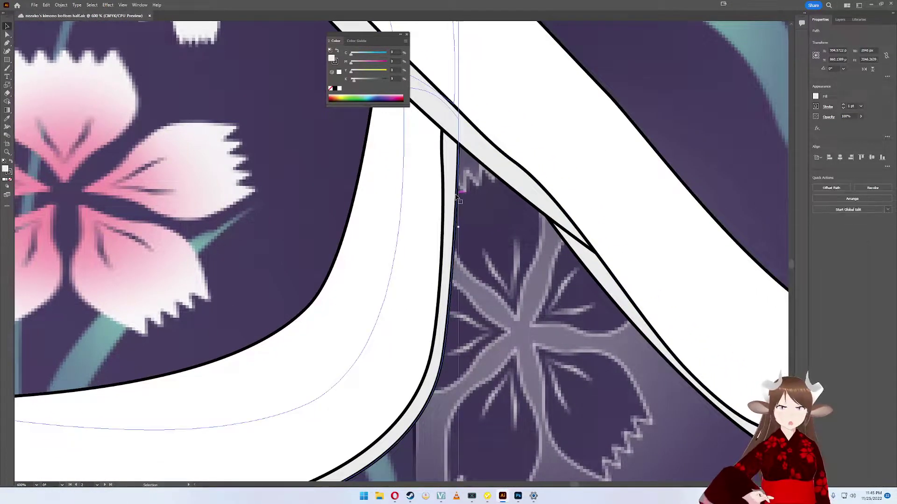
key("a")
scroll(467, 210, "up", 3)
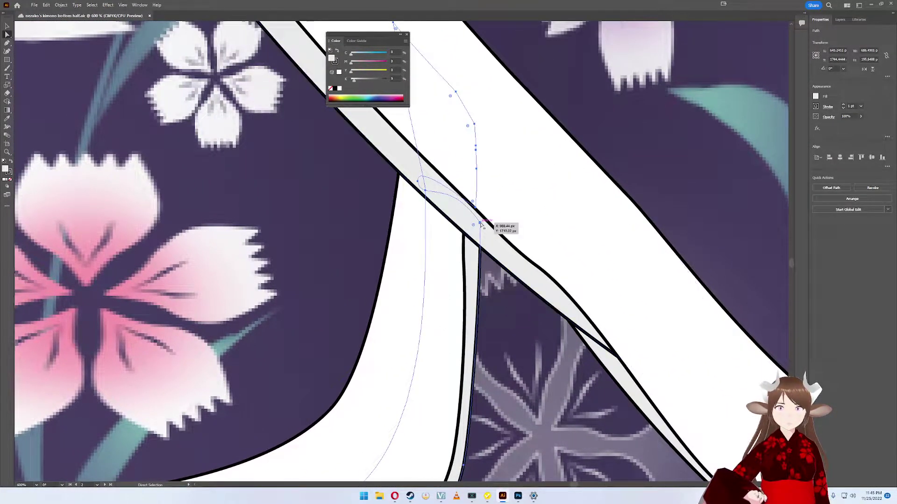
left_click_drag(481, 223, 528, 226)
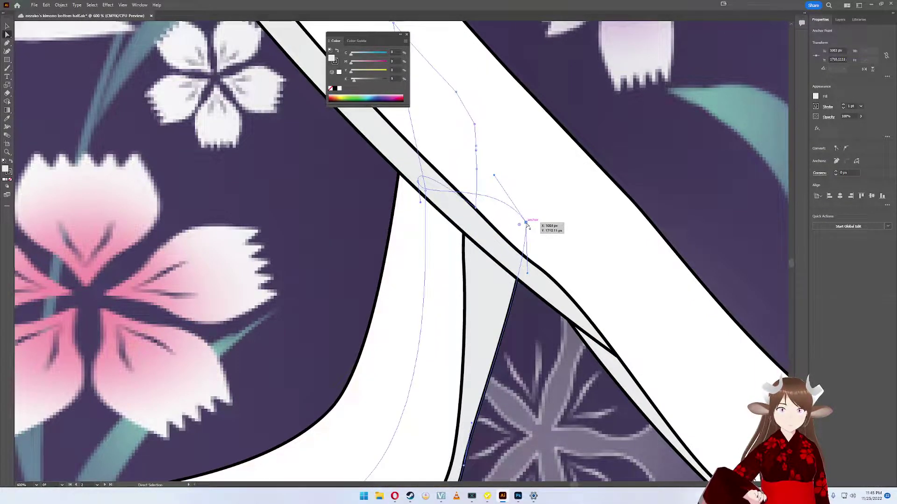
Adjust the neighbouring trim path's anchors and handles where it meets the diagonal band
left_click(468, 174)
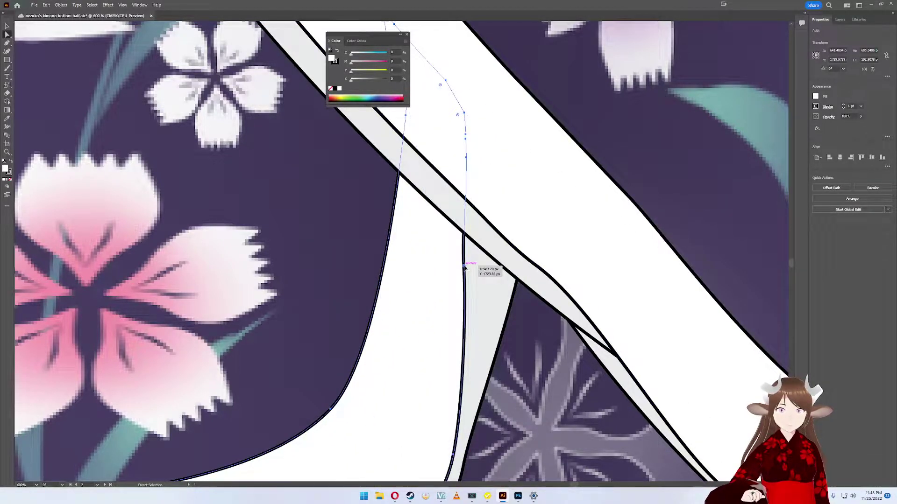
left_click_drag(465, 268, 494, 280)
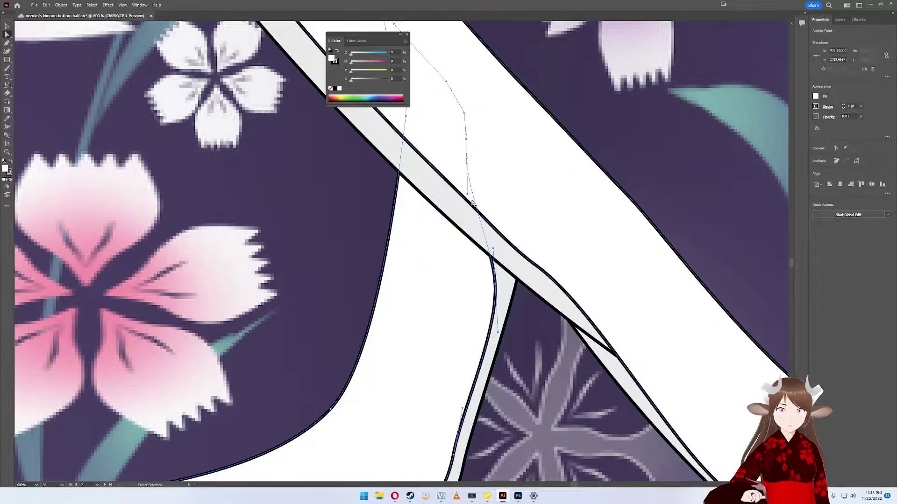
left_click_drag(469, 158, 541, 161)
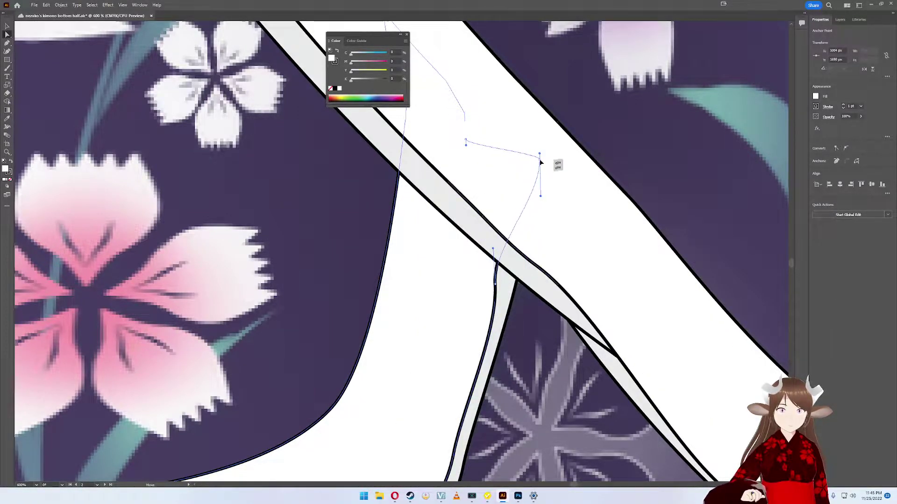
left_click_drag(494, 251, 508, 246)
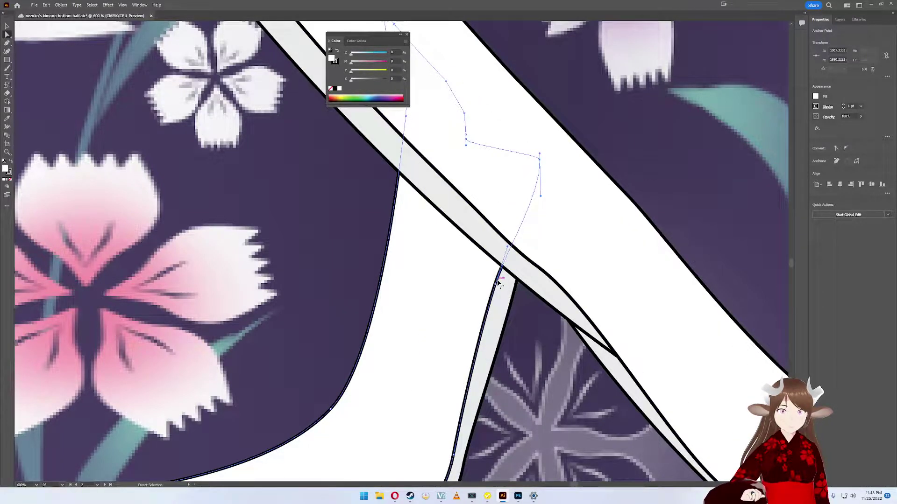
left_click_drag(498, 284, 470, 336)
scroll(506, 303, "down", 3)
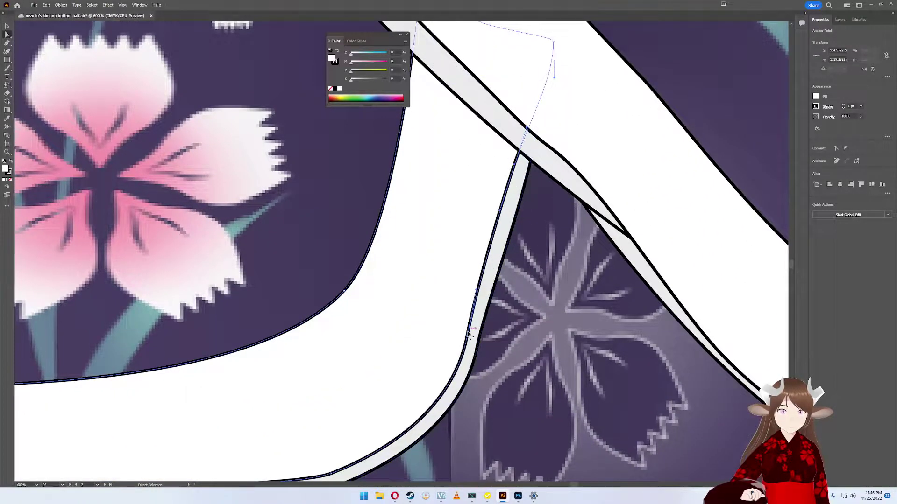
scroll(556, 214, "up", 3)
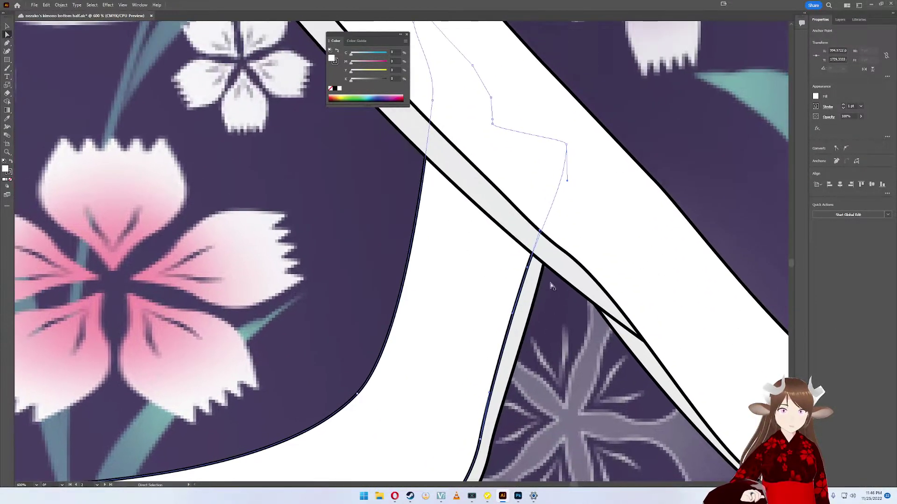
left_click_drag(543, 284, 540, 282)
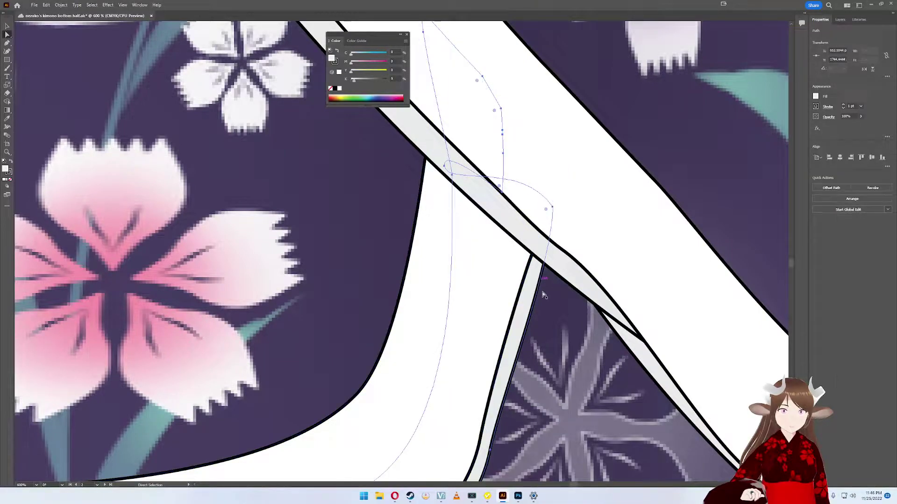
scroll(523, 285, "down", 5)
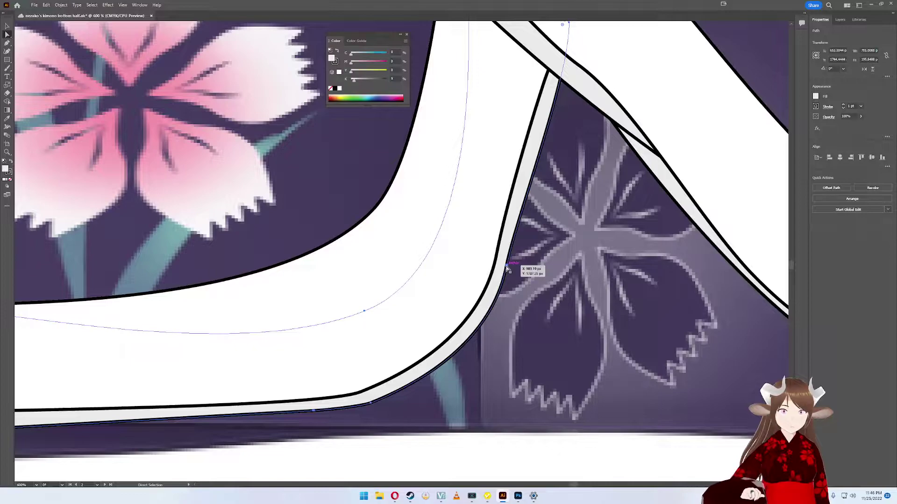
Nudge anchors on the white band's edge and the outlined trim path into alignment
left_click_drag(501, 265, 503, 266)
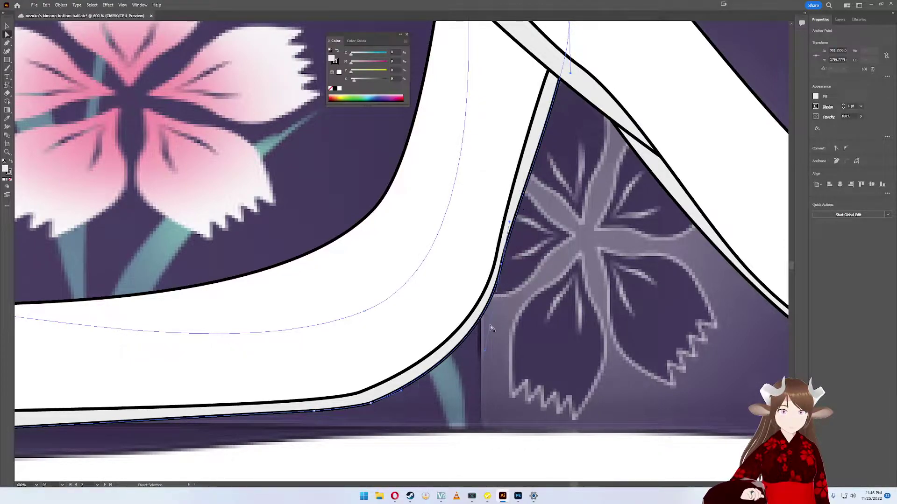
left_click(478, 354)
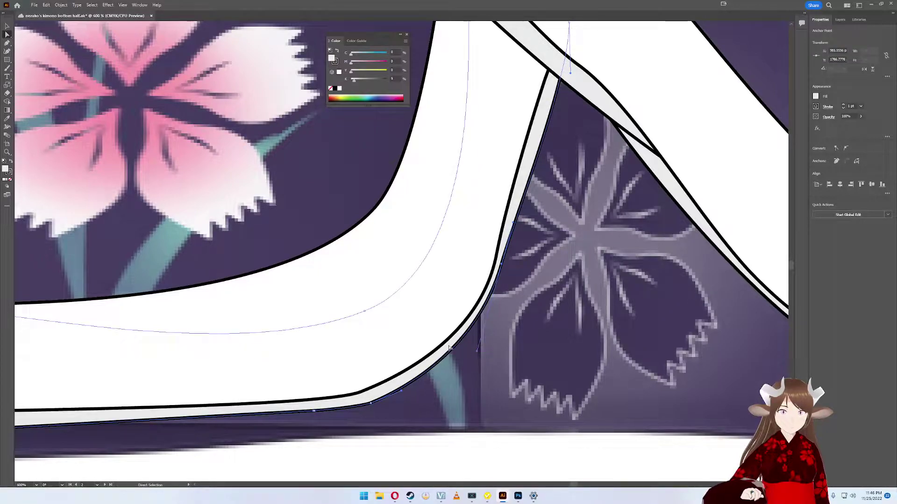
left_click(373, 404)
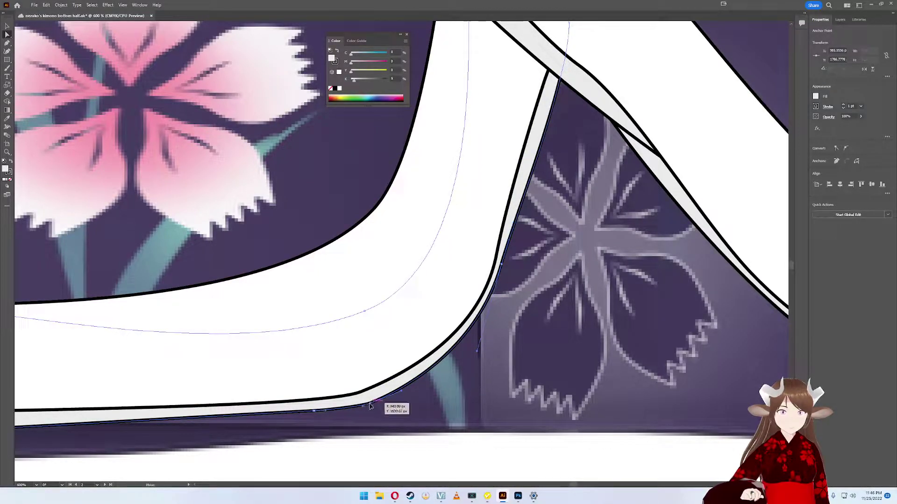
left_click(366, 404)
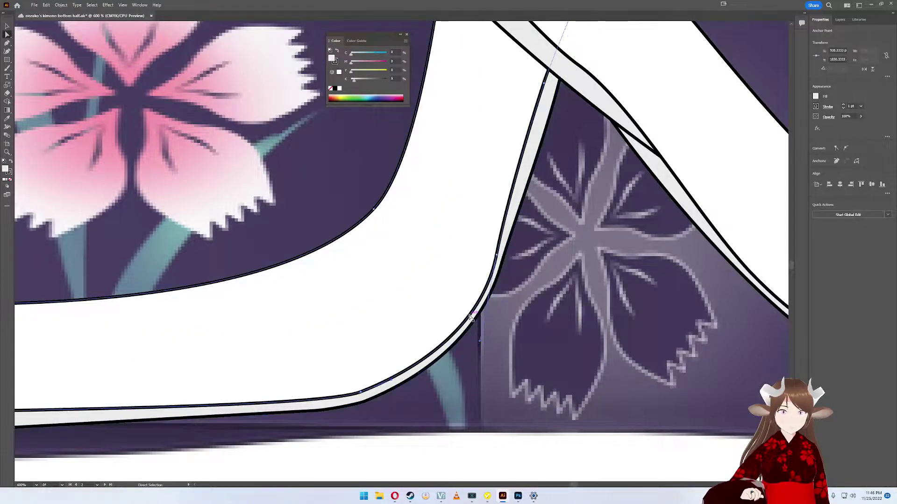
left_click(452, 329)
left_click_drag(363, 396, 354, 393)
left_click(361, 395)
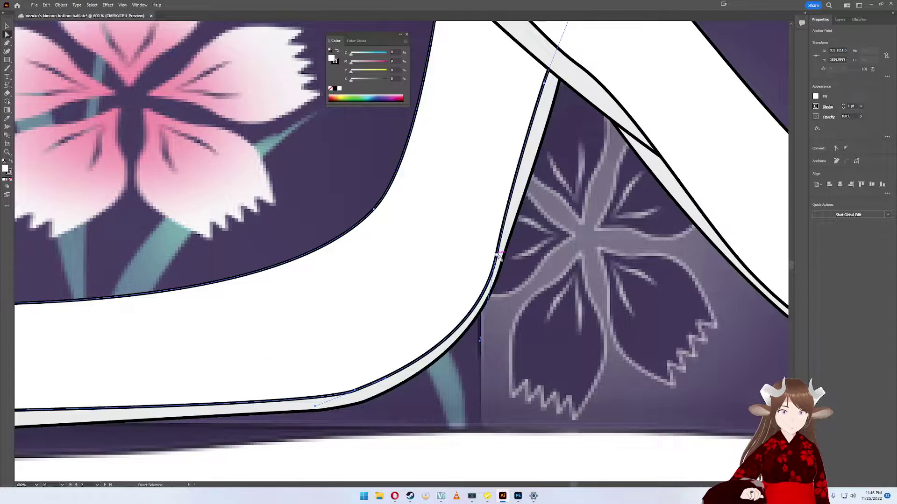
left_click_drag(497, 256, 495, 257)
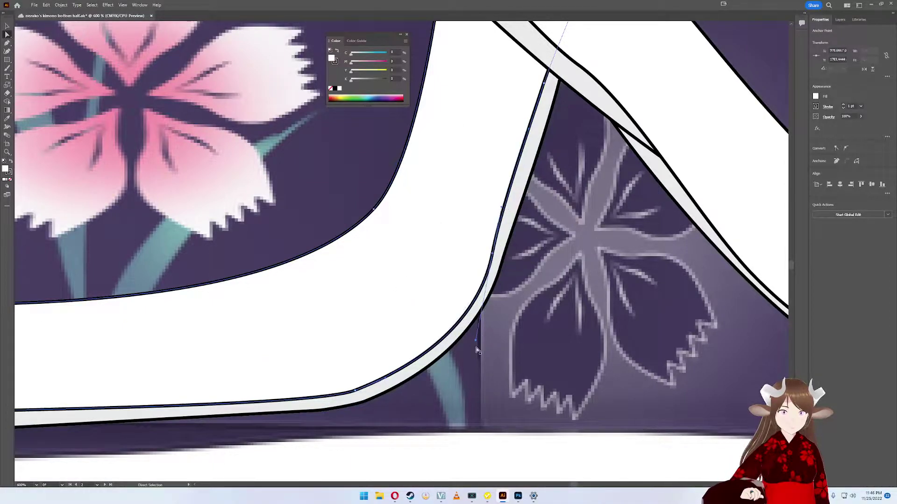
Undo an accidental move of the flower image and a trial reshape of the trim curve
left_click(479, 344)
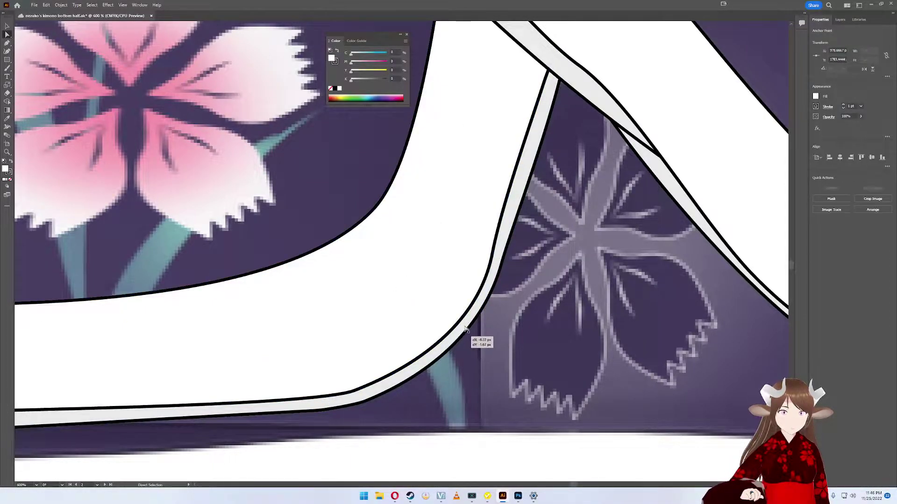
left_click_drag(495, 277, 484, 275)
key("v")
left_click(487, 275)
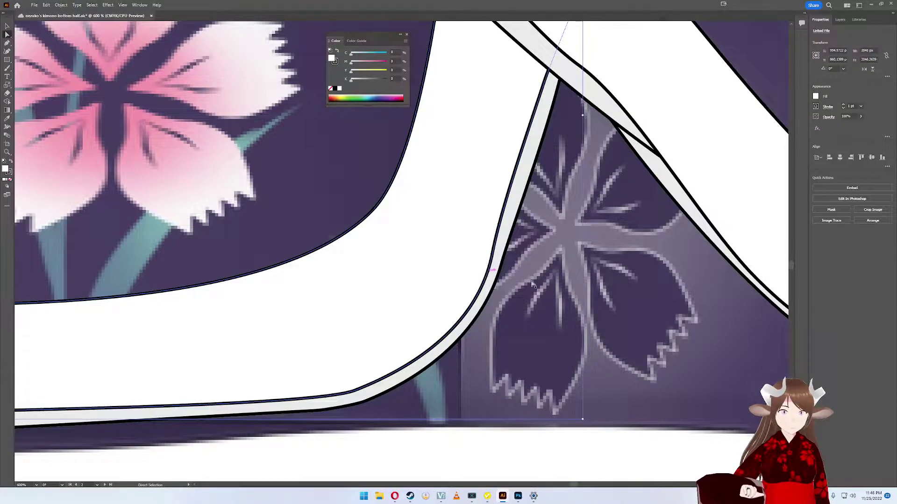
key("ctrl+z")
left_click(486, 298)
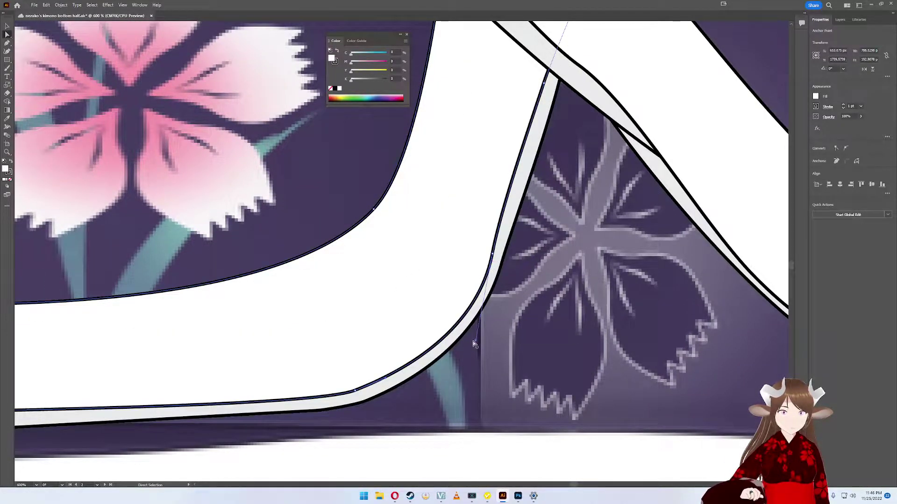
left_click_drag(476, 344, 465, 332)
key("ctrl+z")
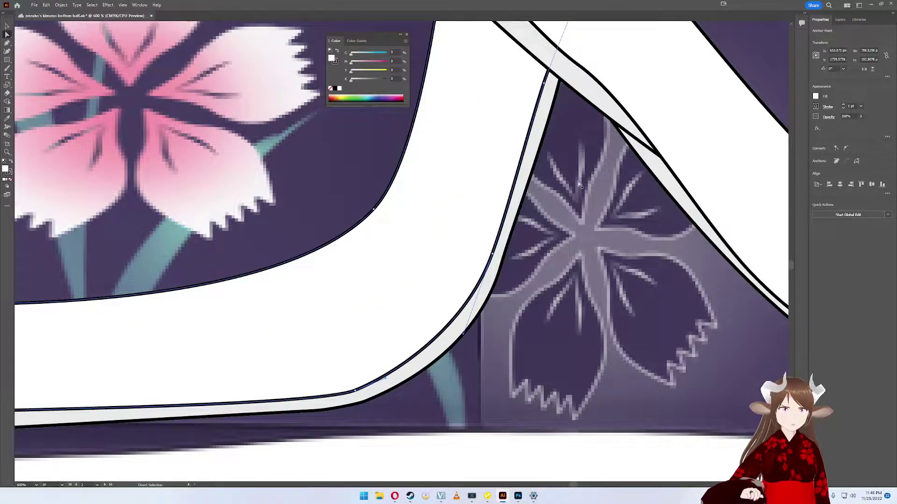
Reshape the band's curve and convert its lower bend point to a smooth point
left_click_drag(479, 322, 451, 329)
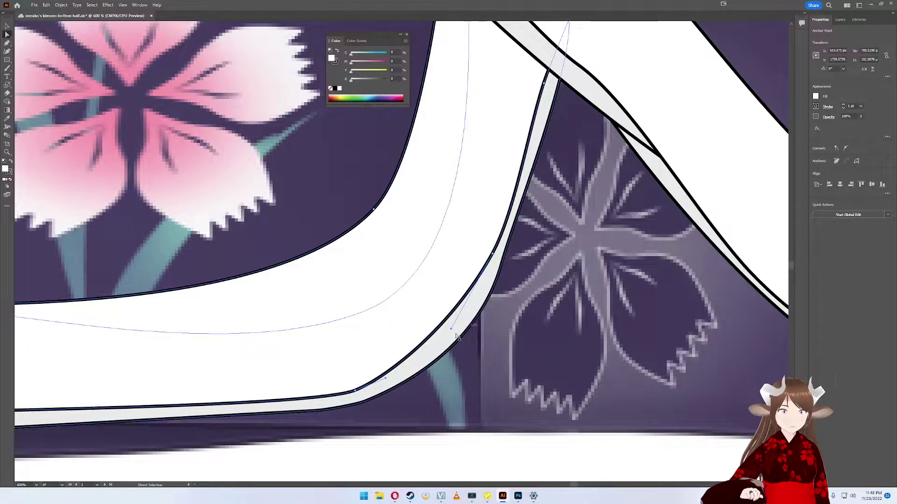
left_click(356, 394)
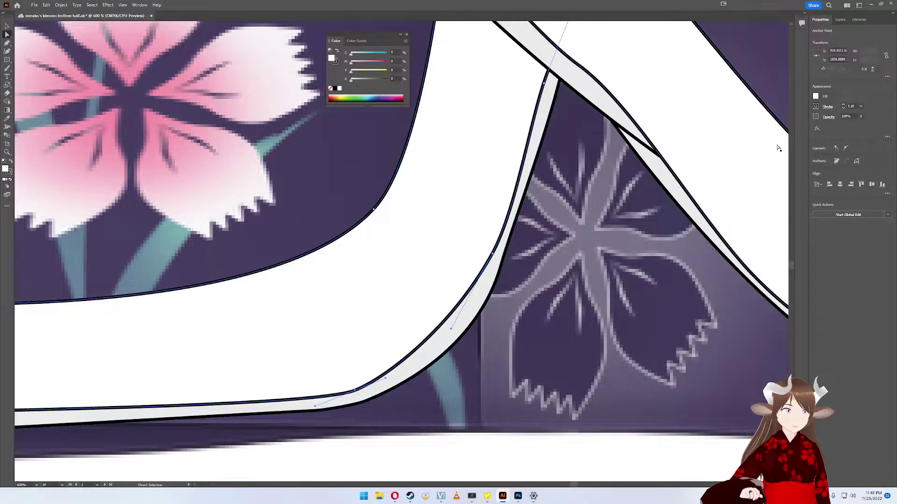
left_click(836, 148)
left_click(846, 148)
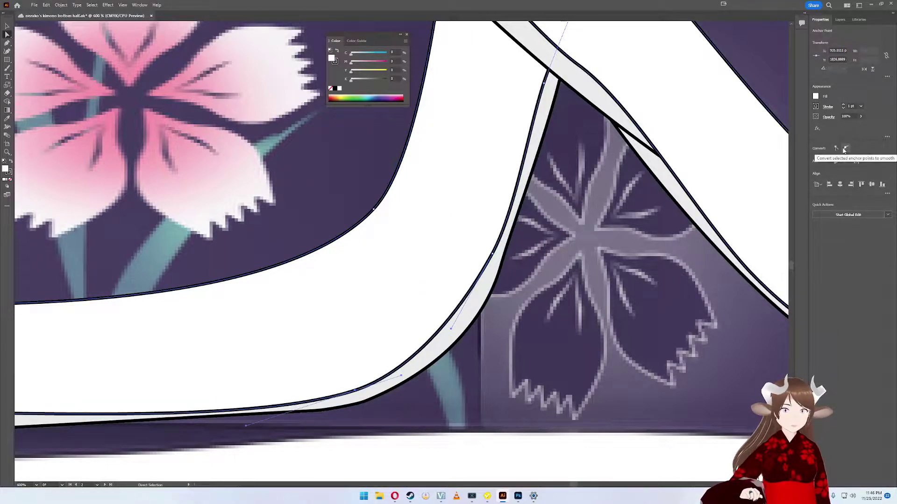
left_click(589, 341)
Drag a point on the thin outline over the diagonal trim to reshape its left side
scroll(538, 332, "up", 3)
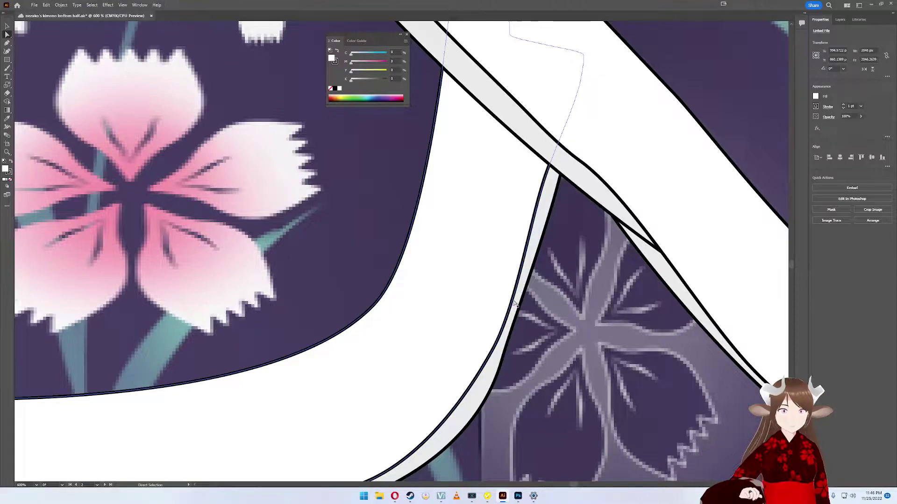
scroll(595, 84, "up", 4)
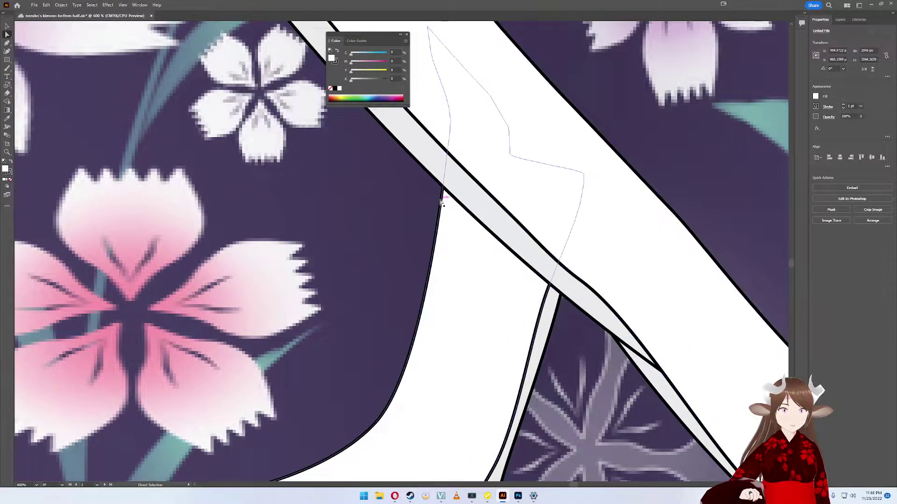
left_click(441, 202)
left_click_drag(450, 134, 484, 142)
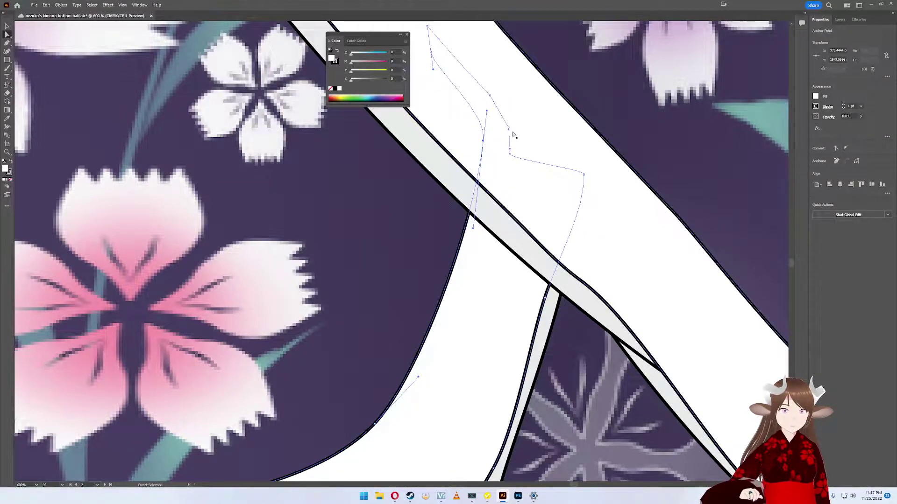
Delete the extra jagged anchors along the thin outline's top
scroll(502, 148, "up", 4)
scroll(502, 147, "left", 2)
key("minus")
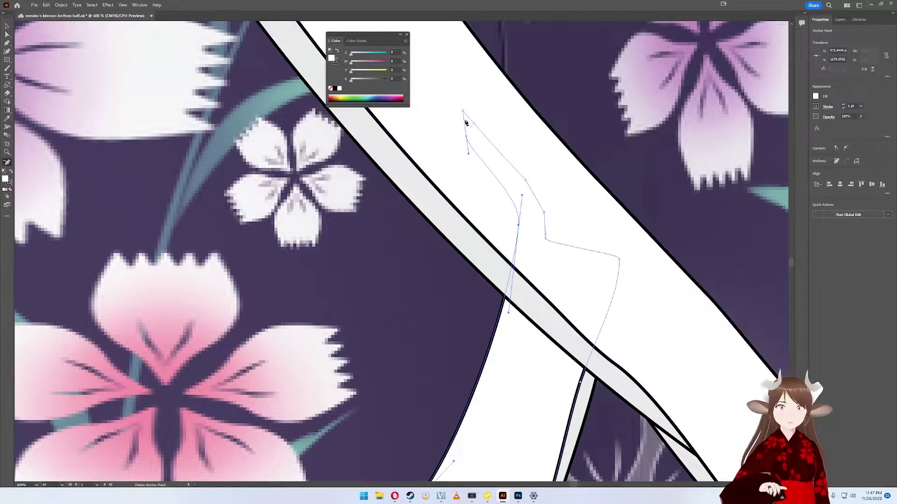
left_click(462, 112)
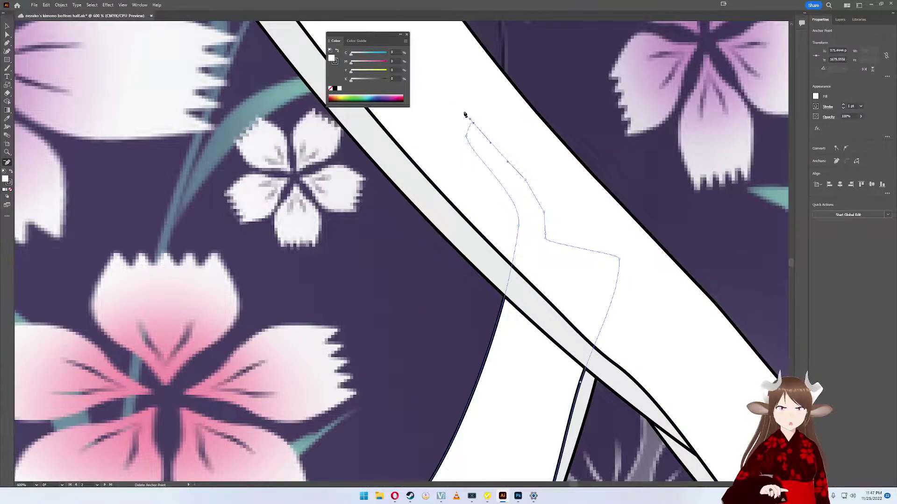
left_click(467, 136)
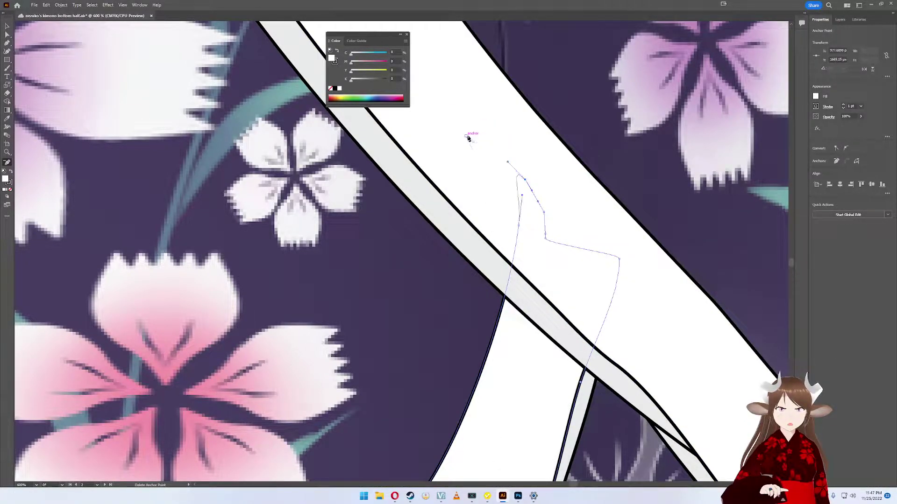
left_click(526, 180)
left_click(544, 213)
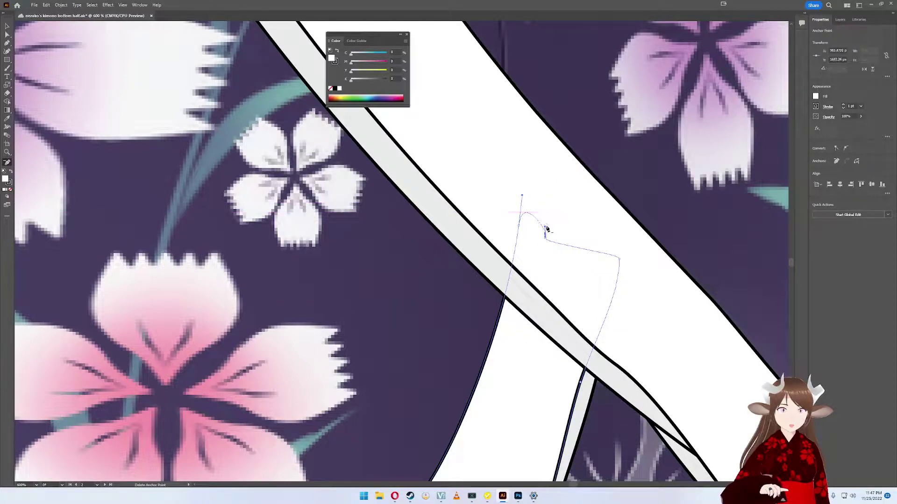
left_click(545, 227)
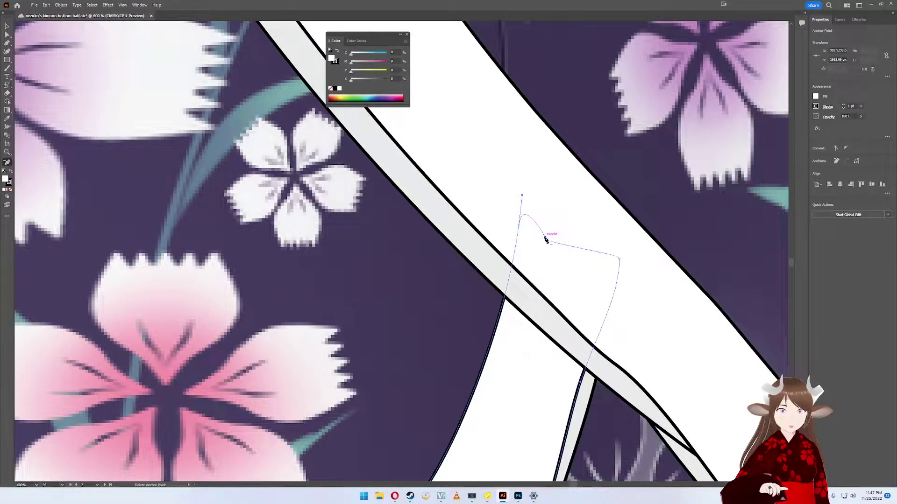
left_click(546, 240)
left_click(546, 240)
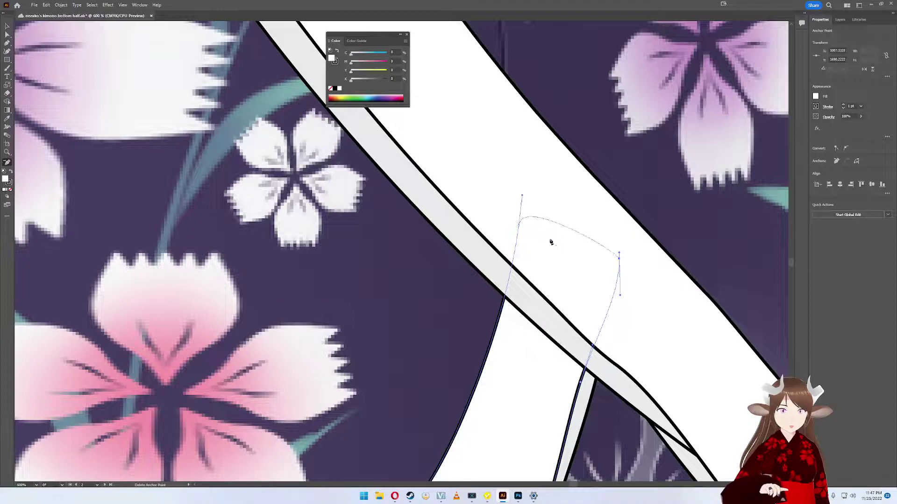
Pull the outline's corner point outward and convert it to a sharp corner
left_click_drag(623, 266, 588, 211)
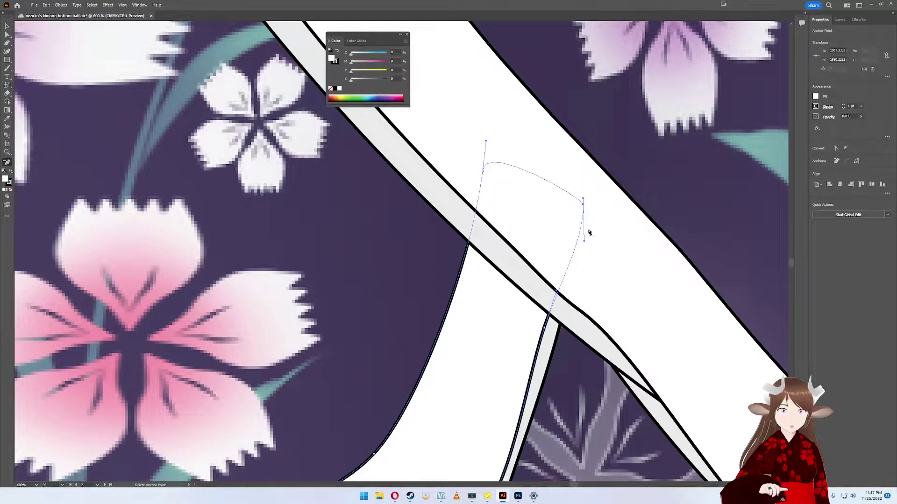
left_click(583, 205, "ctrl")
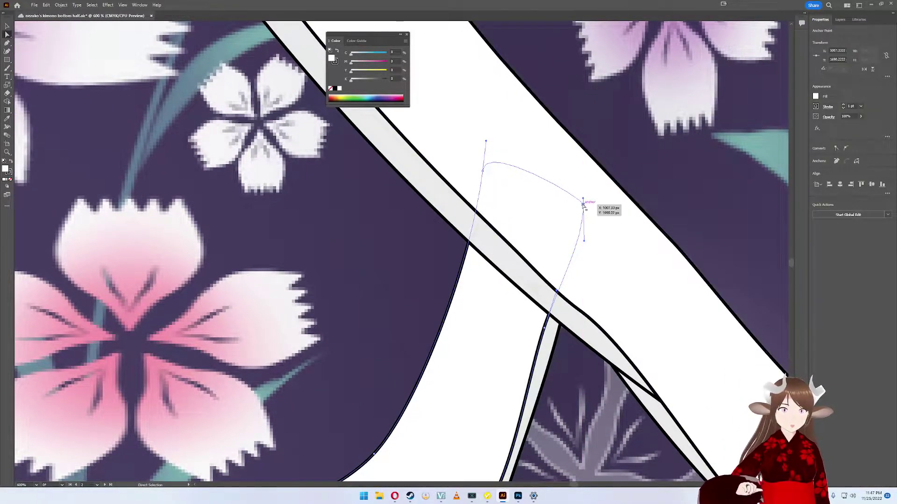
left_click_drag(583, 205, 601, 210)
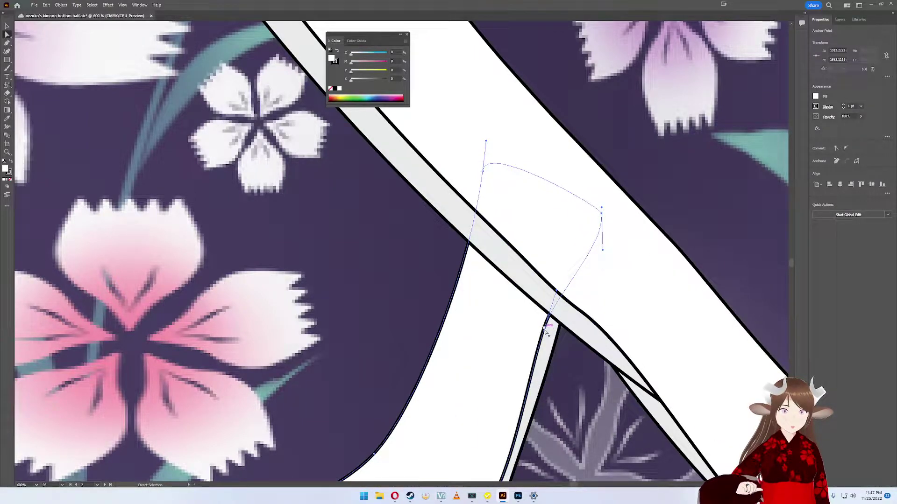
left_click(837, 149)
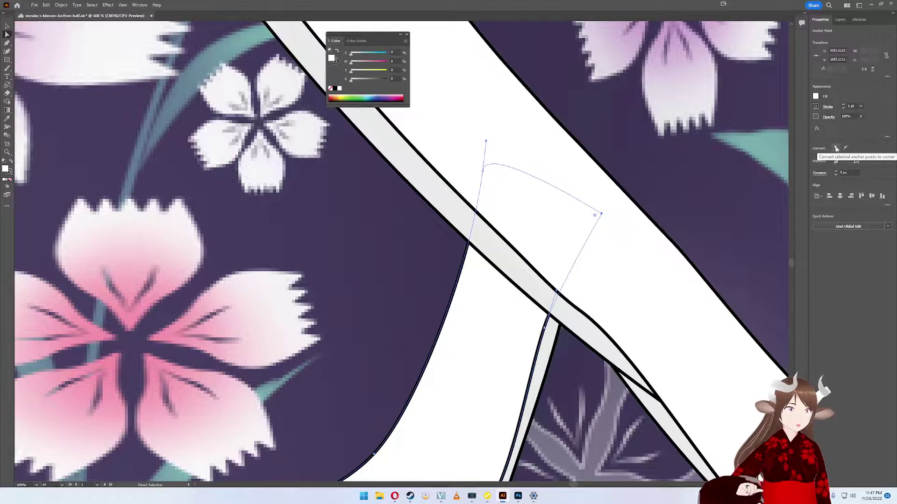
Remove an extra side anchor and pull the outline's top-right corner point outward
left_click_drag(588, 294, 609, 219)
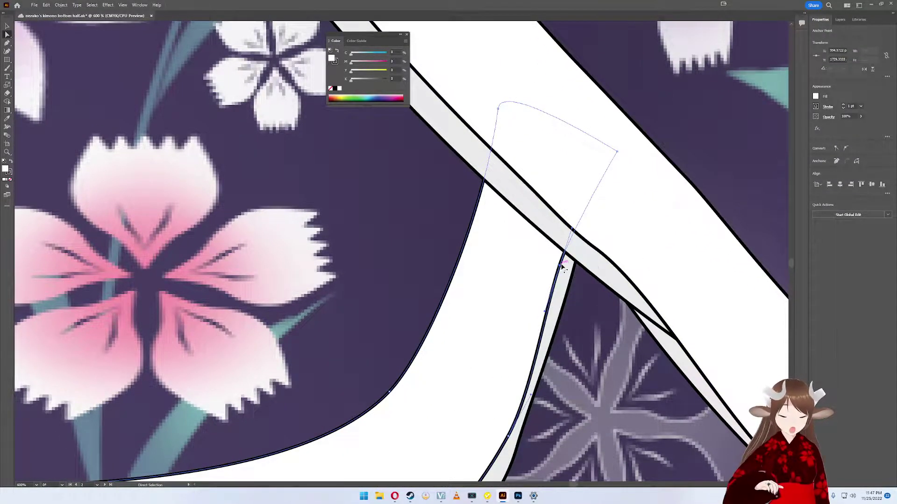
left_click_drag(562, 268, 560, 215)
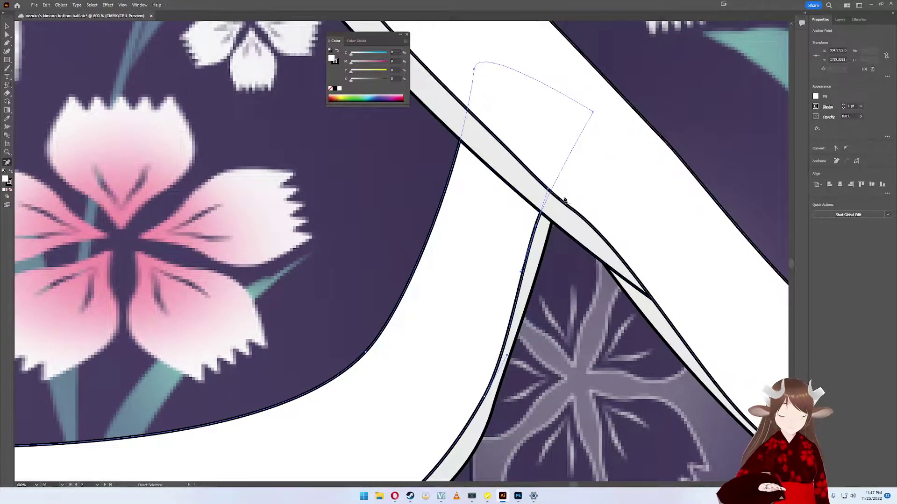
key("minus")
left_click(537, 226)
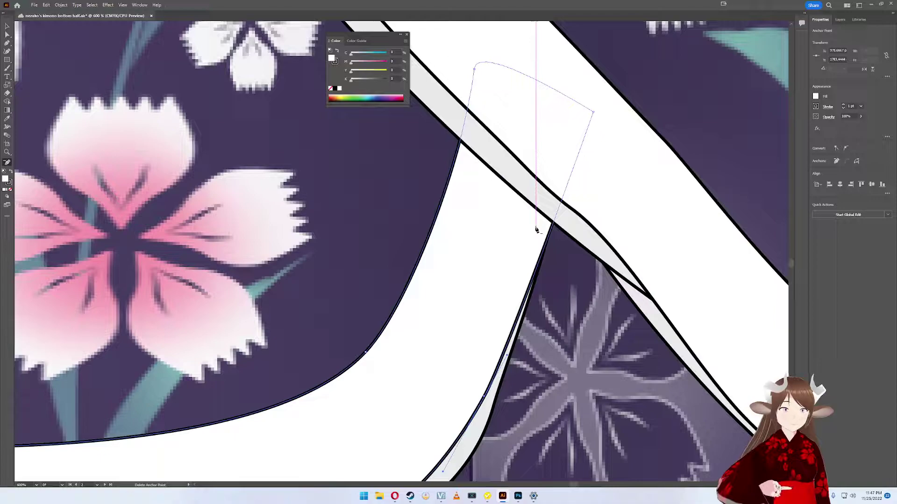
key("a")
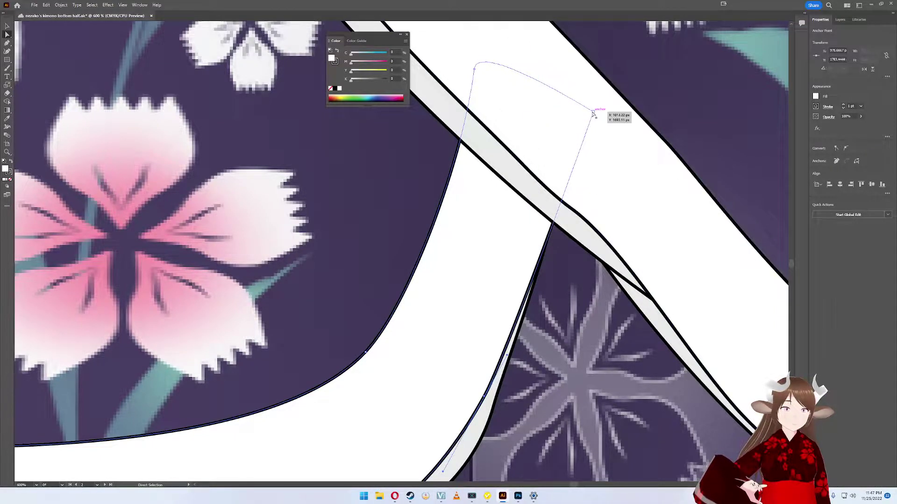
left_click_drag(594, 113, 605, 128)
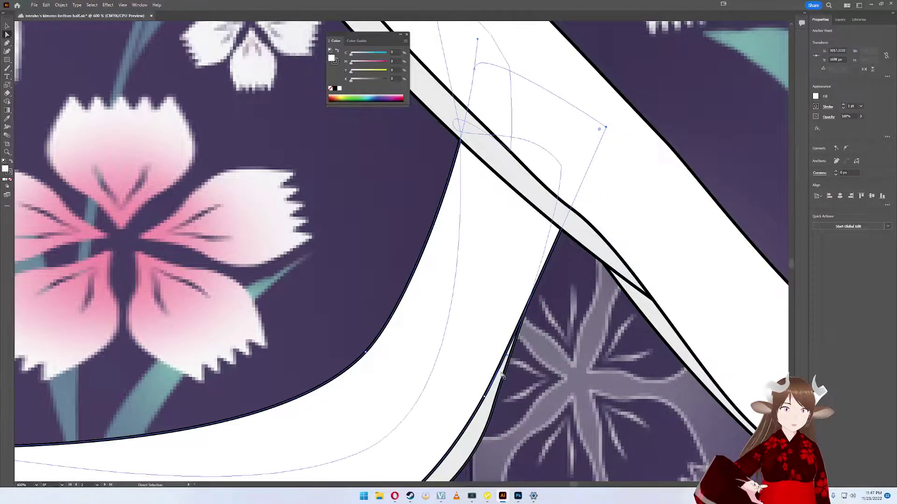
Nudge the longer outline along the band's inner edge into place and reshape its curve
left_click(565, 168)
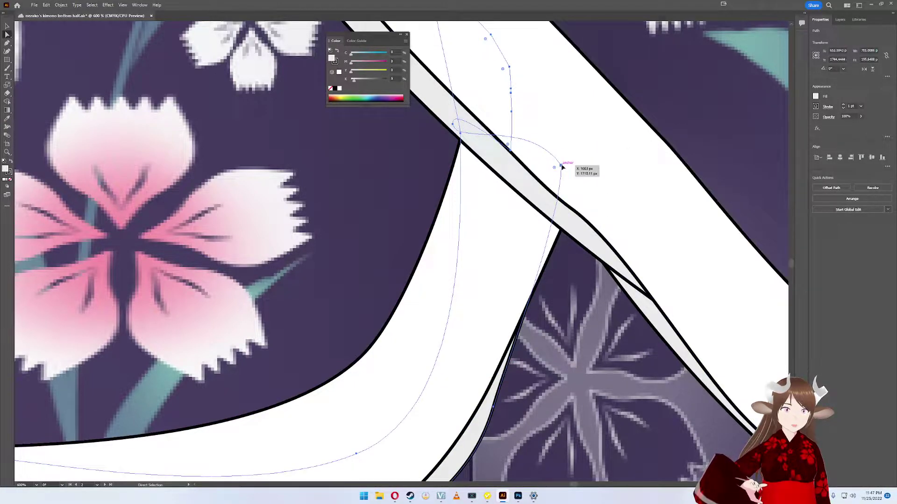
left_click_drag(563, 166, 571, 174)
left_click_drag(511, 262, 658, 47)
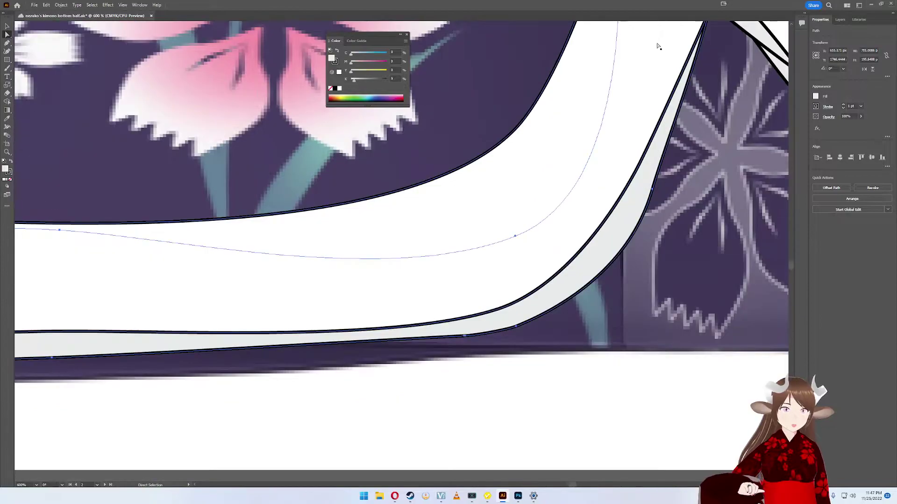
scroll(602, 121, "up", 5)
scroll(602, 121, "right", 4)
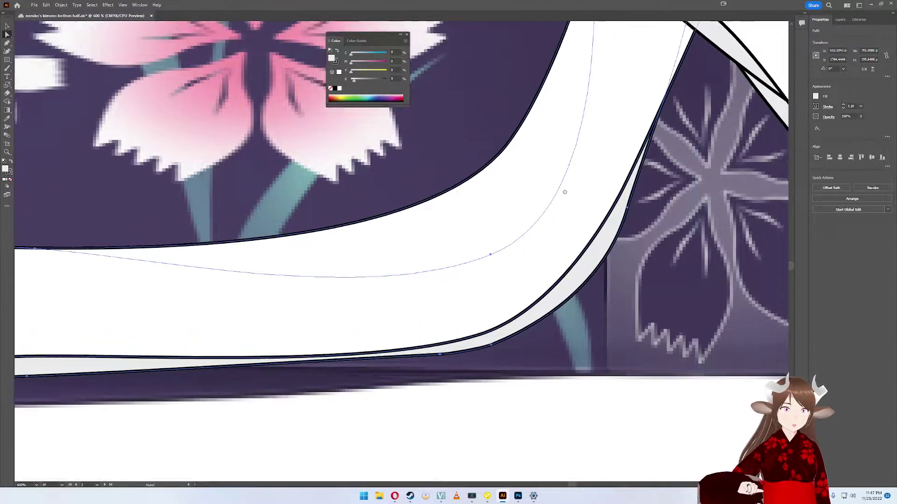
mouse_move(577, 120)
left_mouse_down()
mouse_move(601, 122)
mouse_move(590, 120)
left_mouse_up()
scroll(565, 150, "up", 2)
scroll(565, 149, "left", 1)
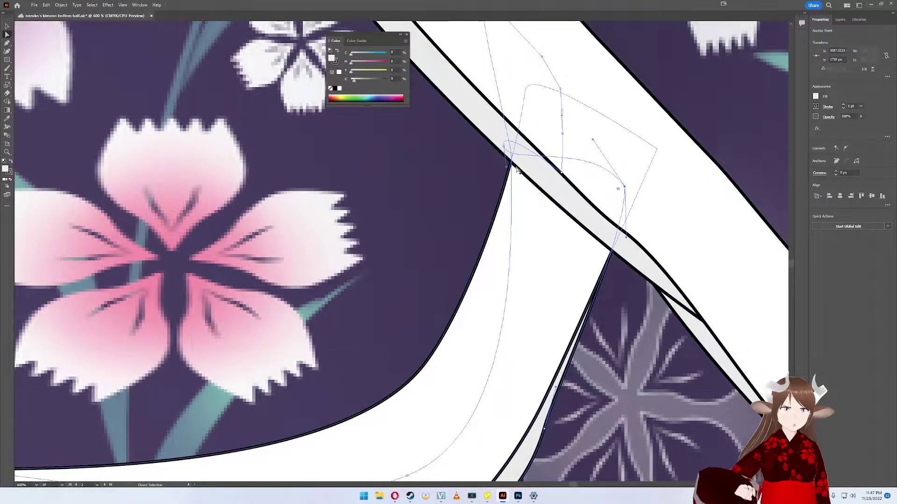
left_click(521, 121)
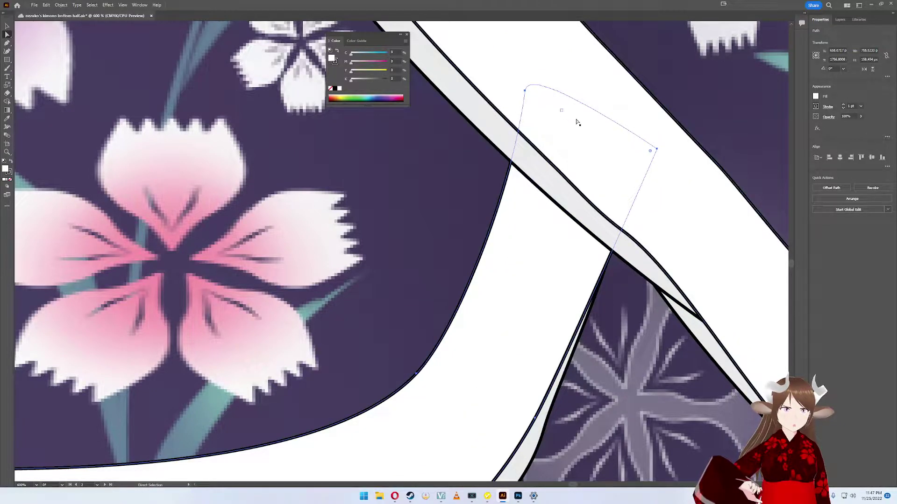
left_click(547, 121)
Delete the extra anchors along the top of the white trim path
scroll(497, 120, "up", 2)
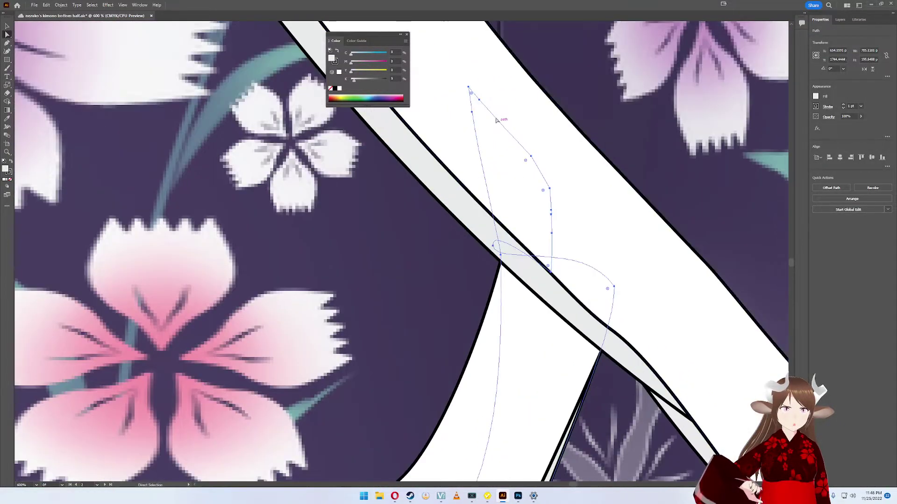
left_click(470, 89)
key("minus")
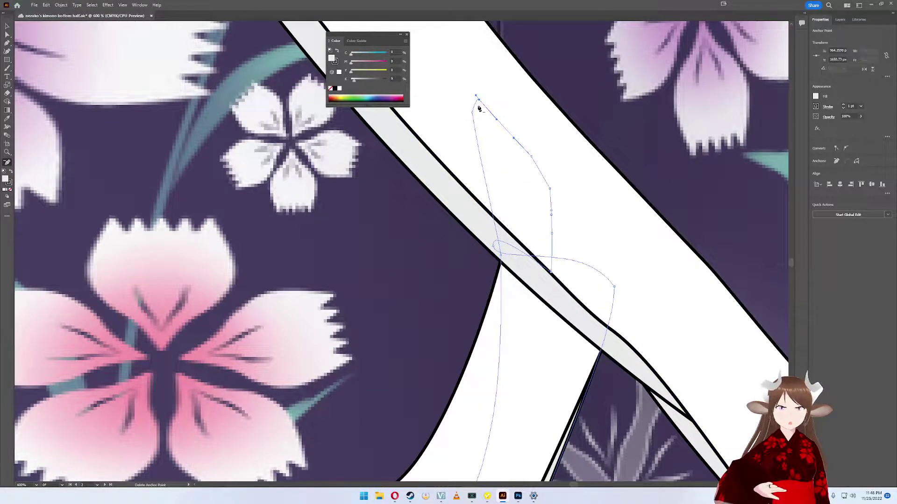
left_click(477, 96)
left_click(473, 116)
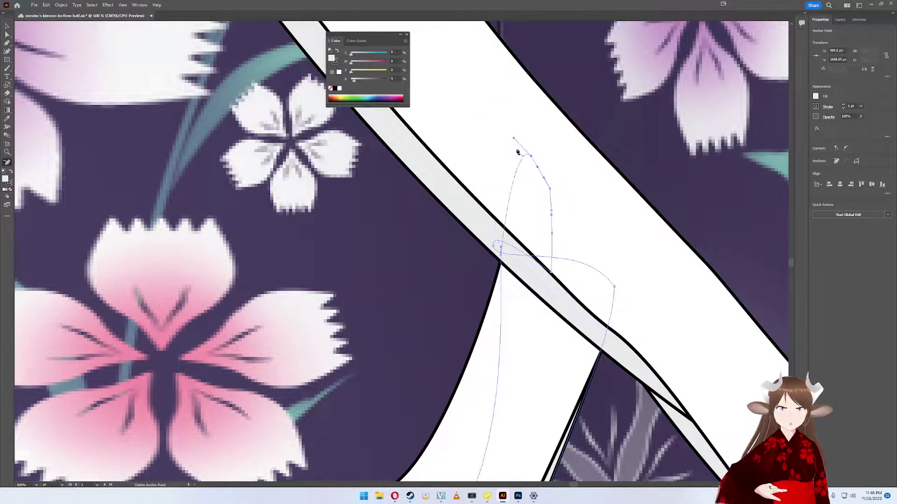
left_click(530, 155)
left_click(539, 167)
left_click(550, 188)
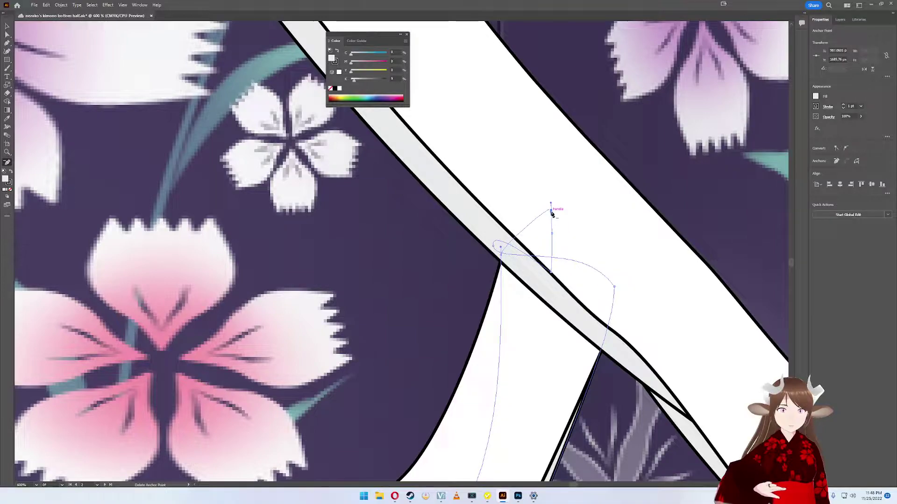
Drag the top anchor down onto the band and remove further anchors to smooth the arc
left_click_drag(552, 212, 552, 215)
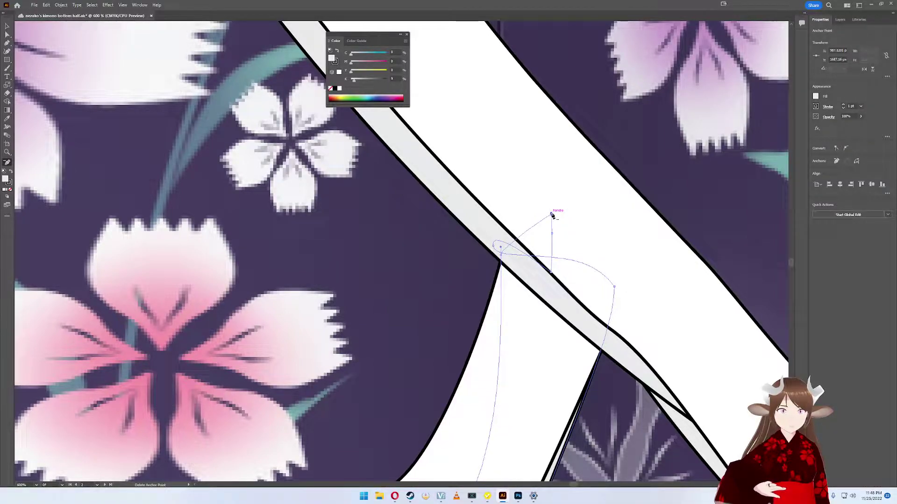
left_click_drag(552, 216, 546, 273)
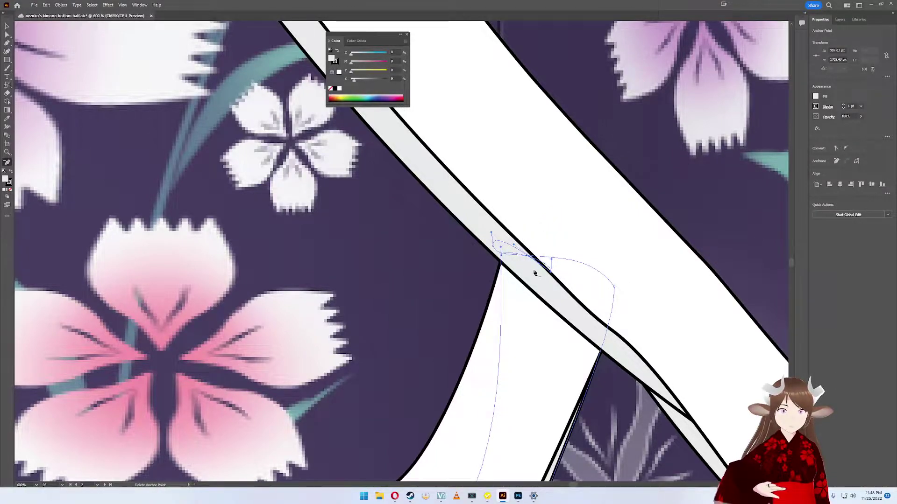
left_click(551, 260)
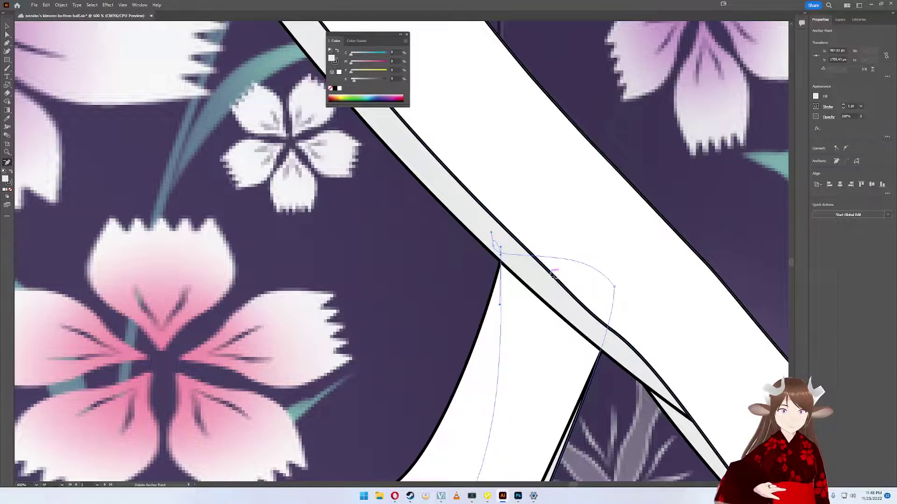
left_click(534, 250)
scroll(535, 249, "down", 5)
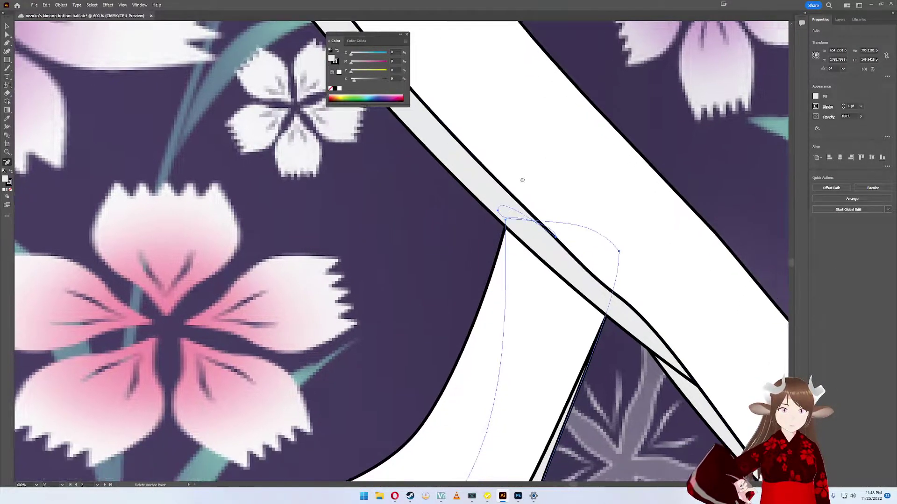
scroll(512, 279, "up", 3)
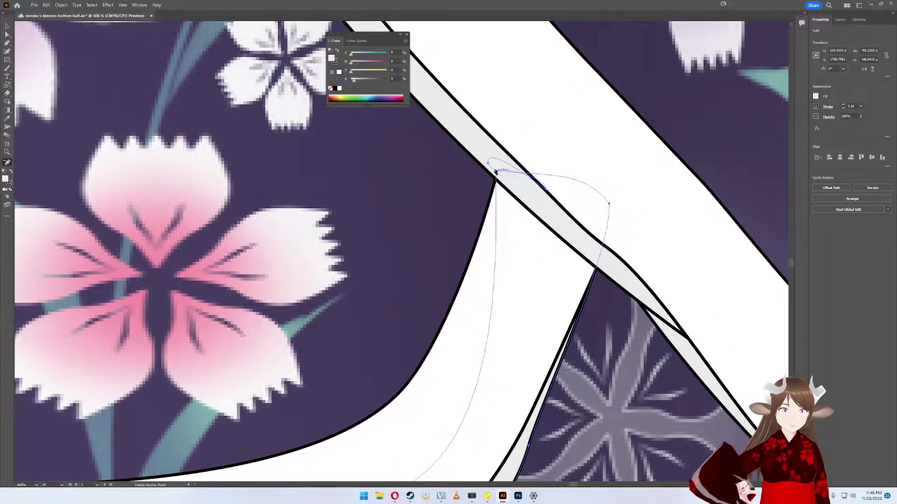
left_click(545, 187)
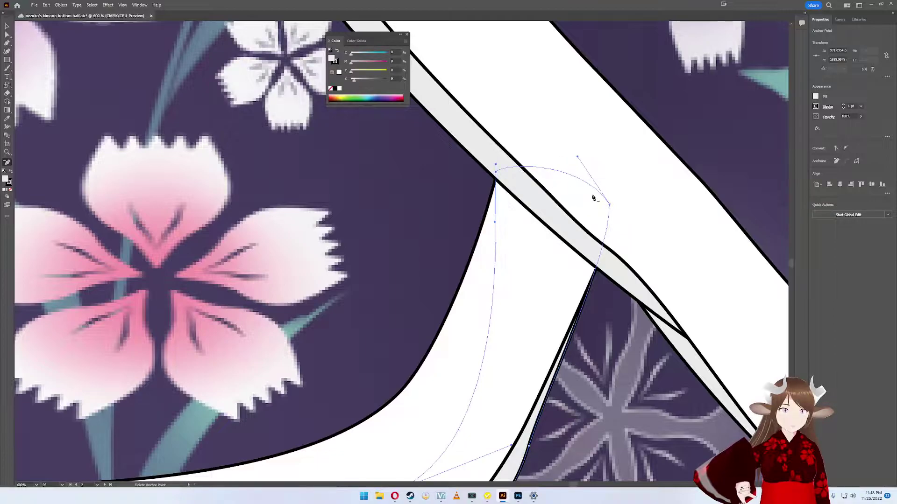
Navigate the view to inspect the smoothed arc beneath the diagonal trim
scroll(608, 178, "down", 5)
scroll(624, 165, "up", 3)
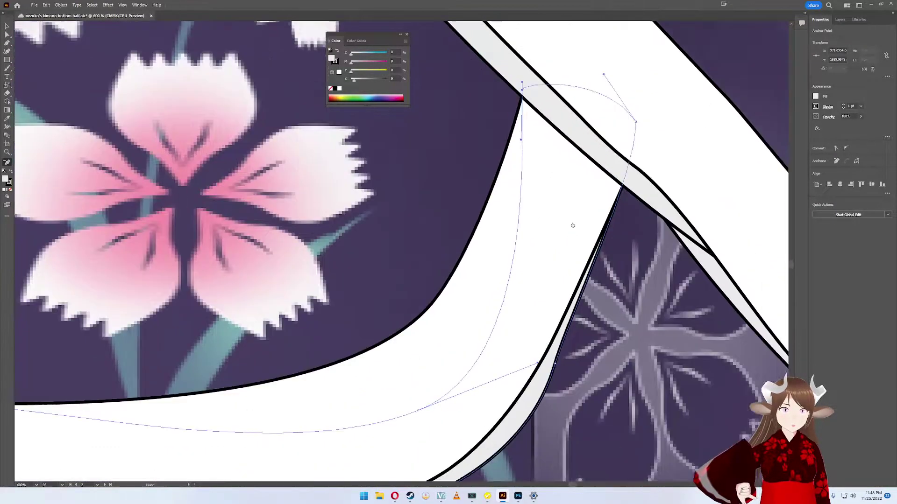
scroll(561, 217, "down", 6)
scroll(562, 217, "left", 6)
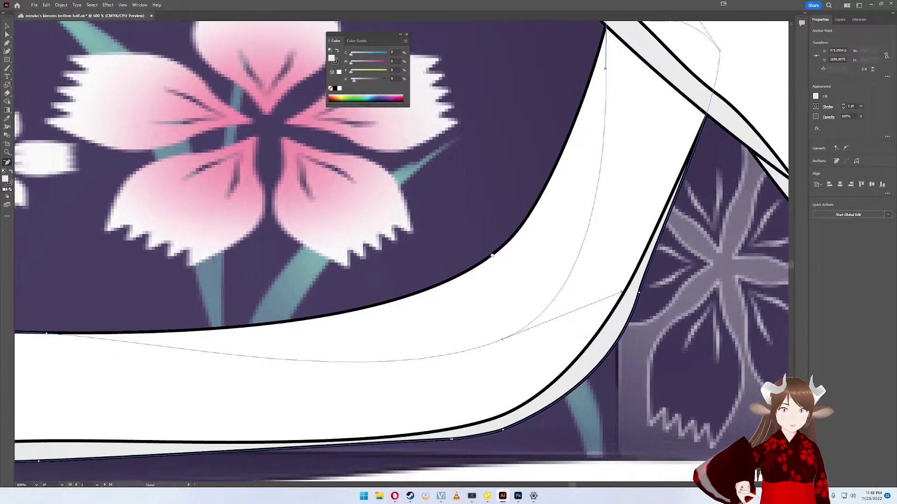
scroll(597, 244, "right", 8)
scroll(596, 243, "up", 2)
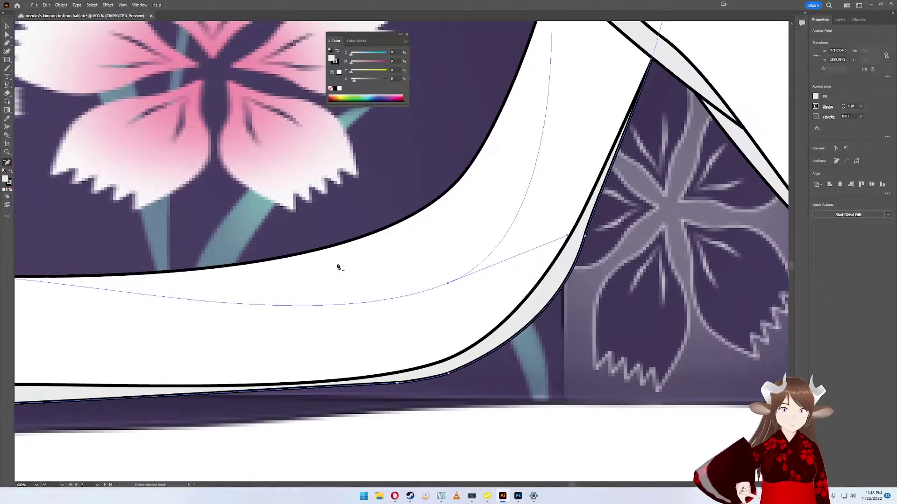
scroll(421, 248, "down", 2)
scroll(421, 248, "left", 3)
scroll(505, 258, "up", 5)
scroll(504, 258, "right", 5)
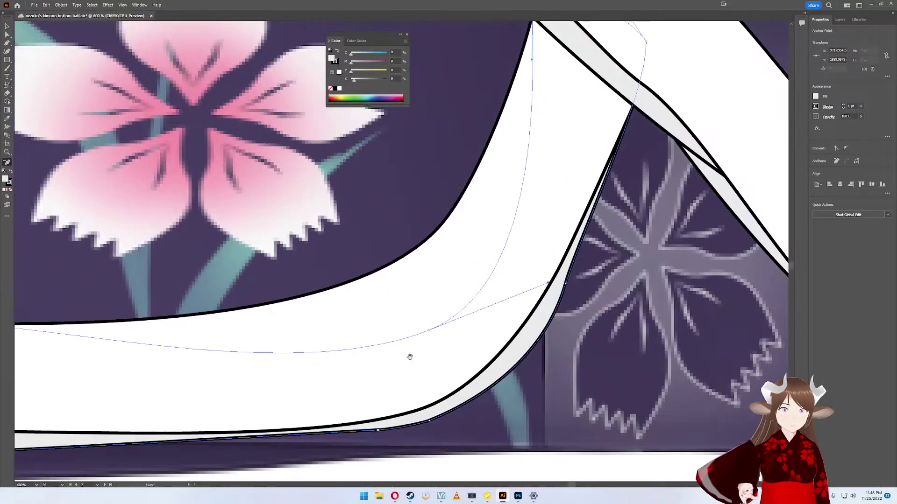
scroll(514, 225, "down", 2)
scroll(514, 224, "left", 1)
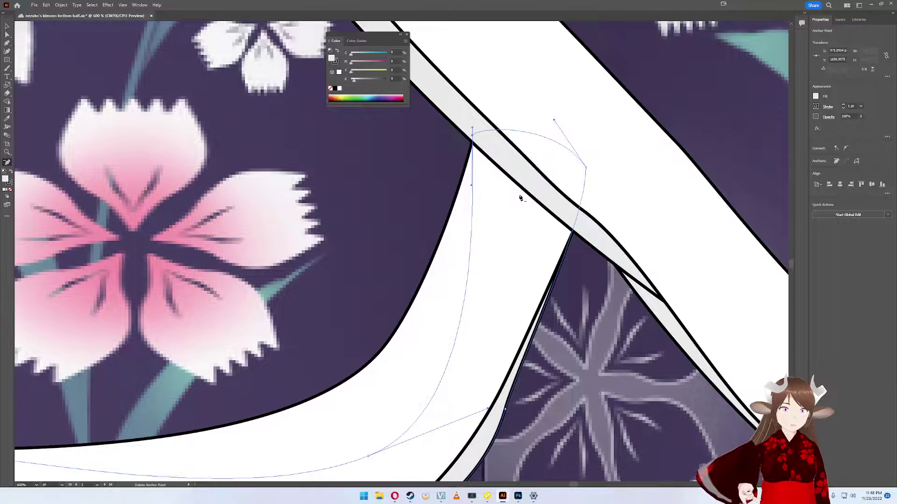
scroll(533, 199, "down", 5)
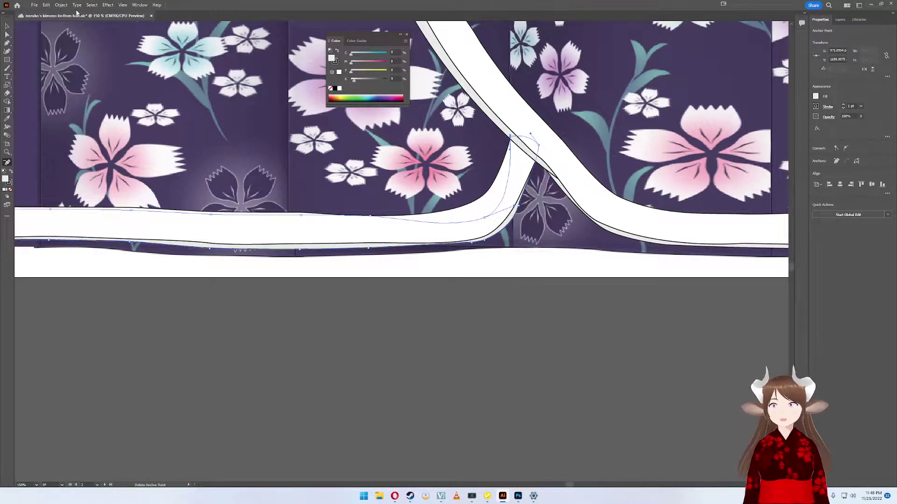
key("v")
left_click(560, 330)
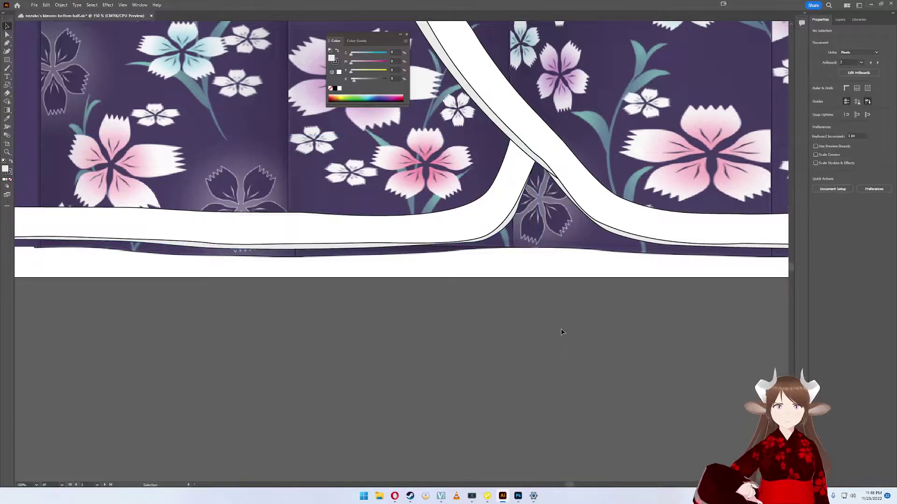
scroll(563, 315, "down", 1)
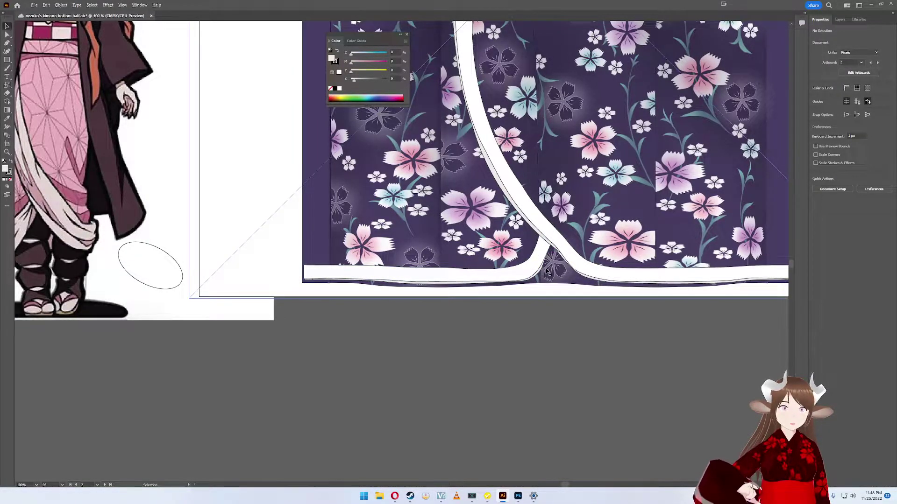
scroll(547, 271, "up", 1)
scroll(547, 271, "up", 1)
left_click(540, 230)
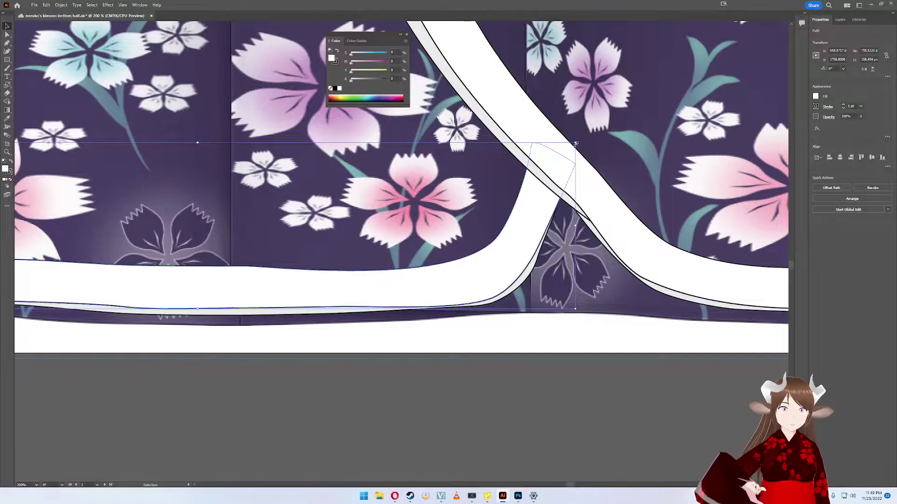
left_click_drag(576, 143, 583, 157)
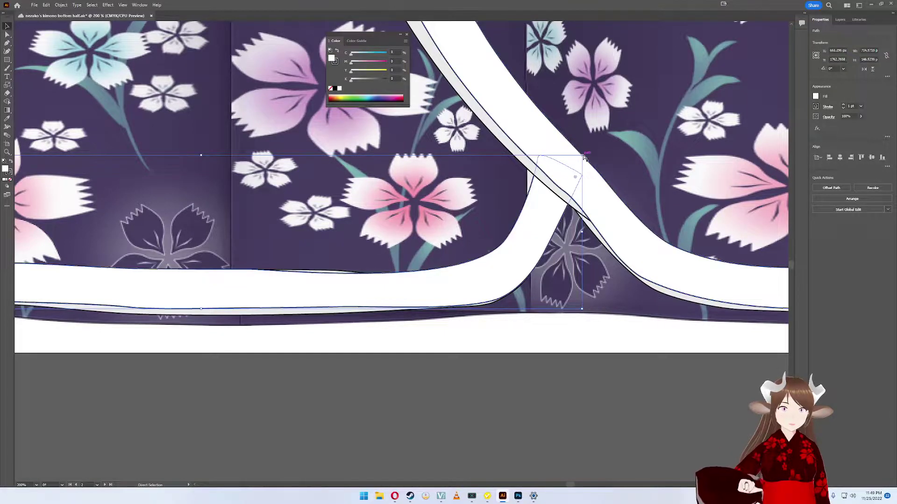
key("ctrl+z")
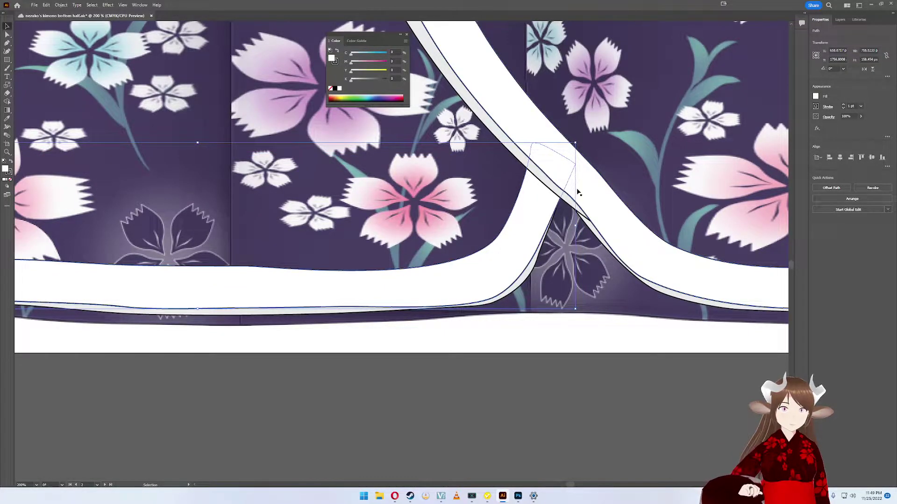
left_click_drag(494, 199, 678, 249)
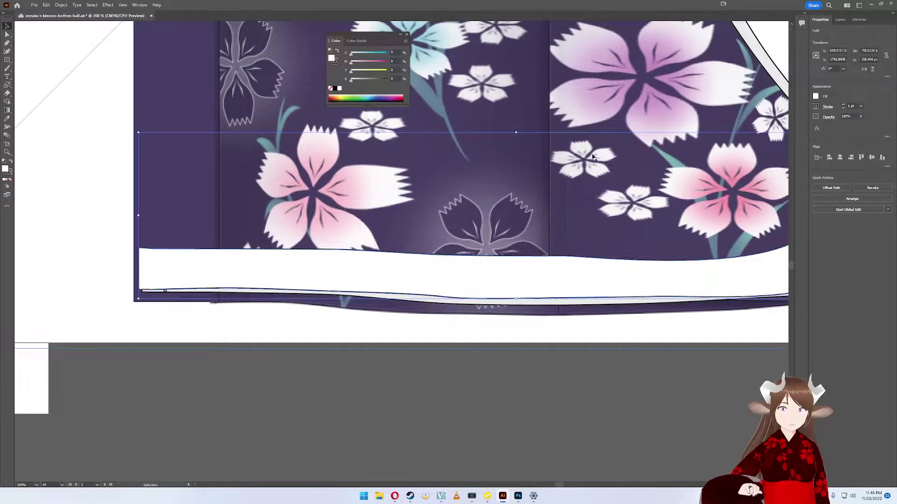
scroll(592, 157, "right", 5)
scroll(592, 158, "up", 1)
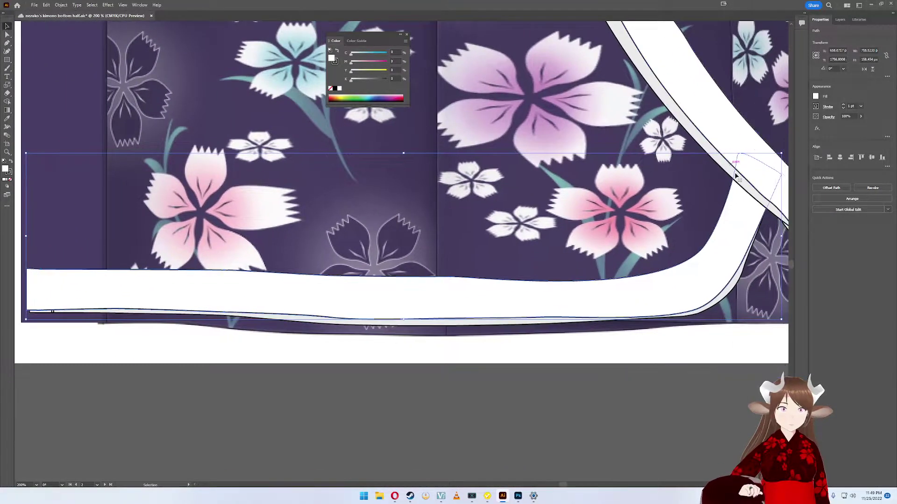
scroll(736, 176, "down", 2)
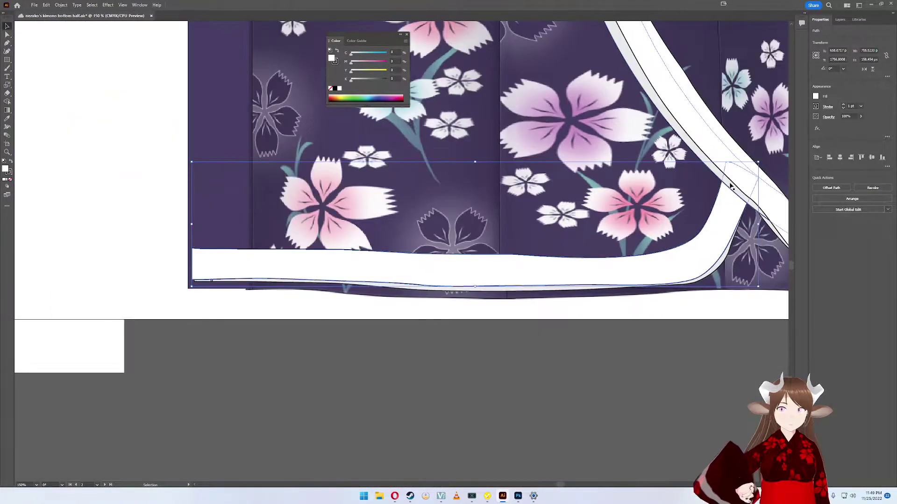
mouse_move(758, 162)
left_mouse_down()
mouse_move(769, 185)
mouse_move(772, 162)
left_mouse_up()
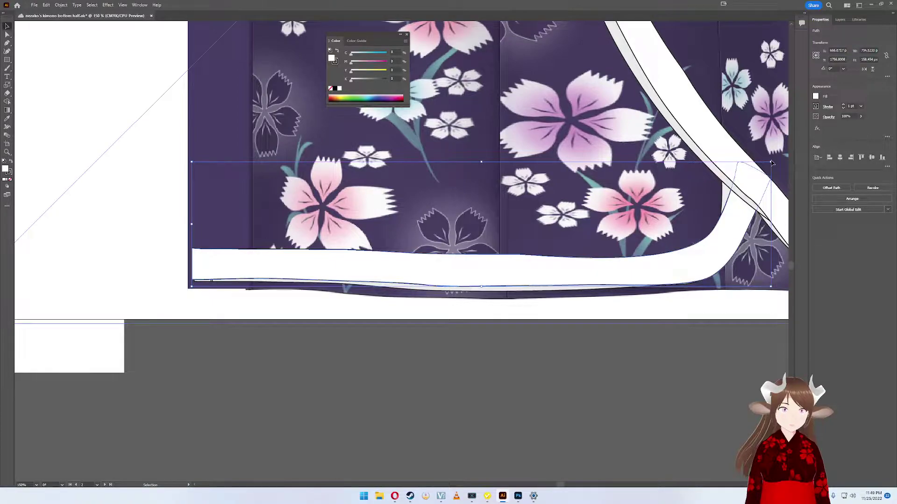
key("a")
left_click_drag(733, 226, 546, 223)
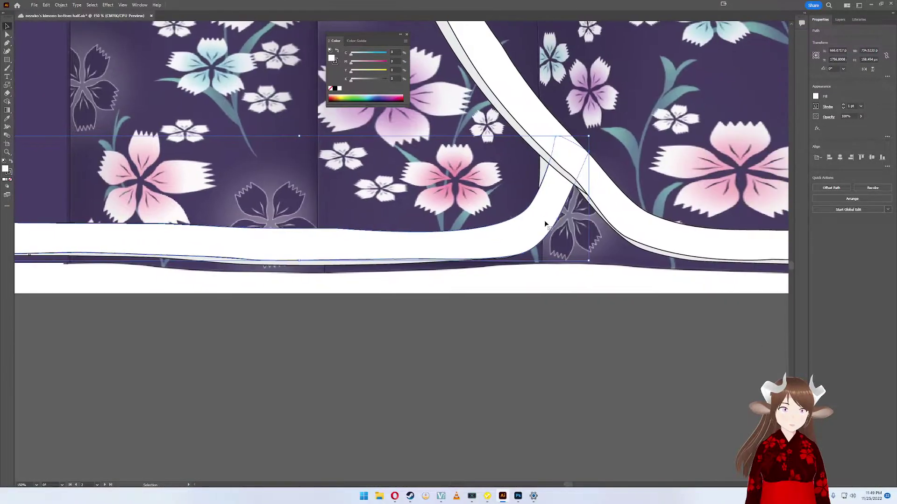
key("ctrl+z")
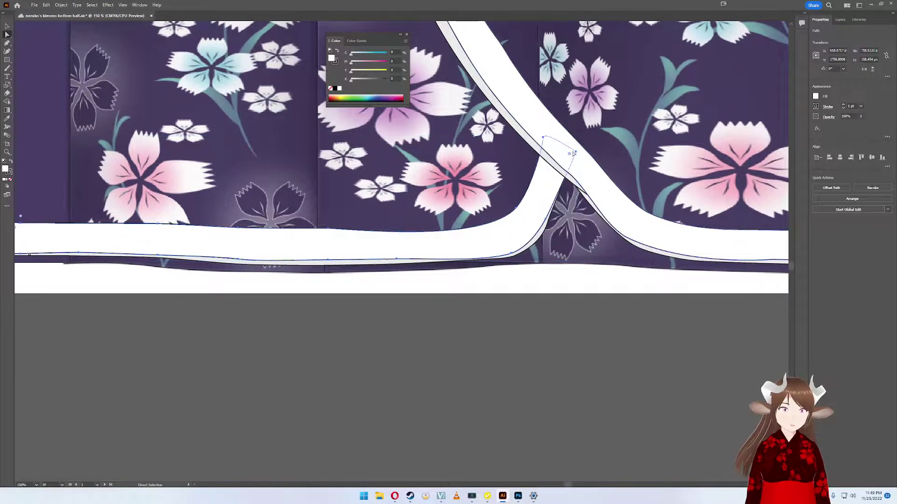
Drag the band's upper corner anchor down-right toward the crossing, undoing the second move
key("a")
left_click(576, 153)
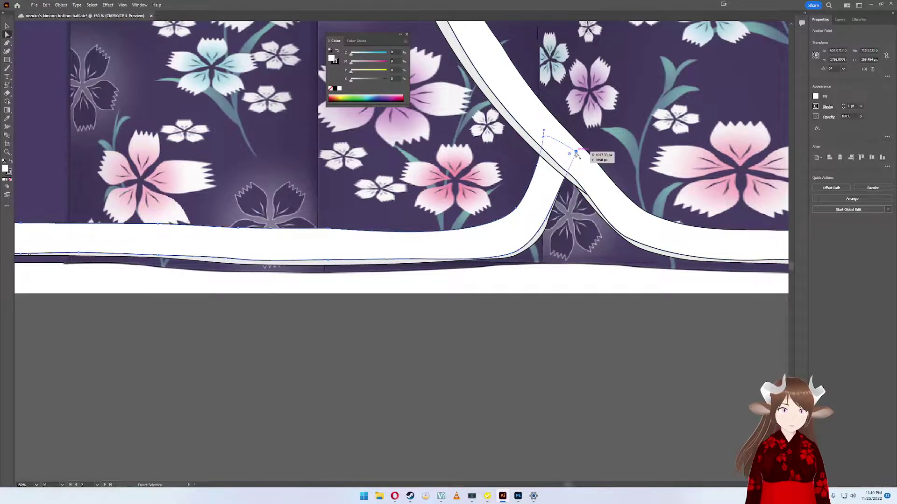
left_click_drag(577, 155, 587, 165)
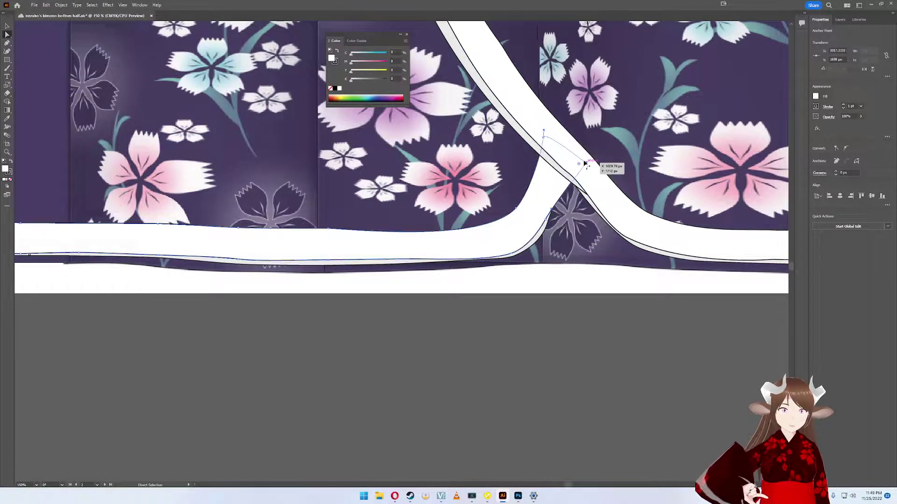
left_click_drag(544, 139, 579, 171)
key("ctrl+z")
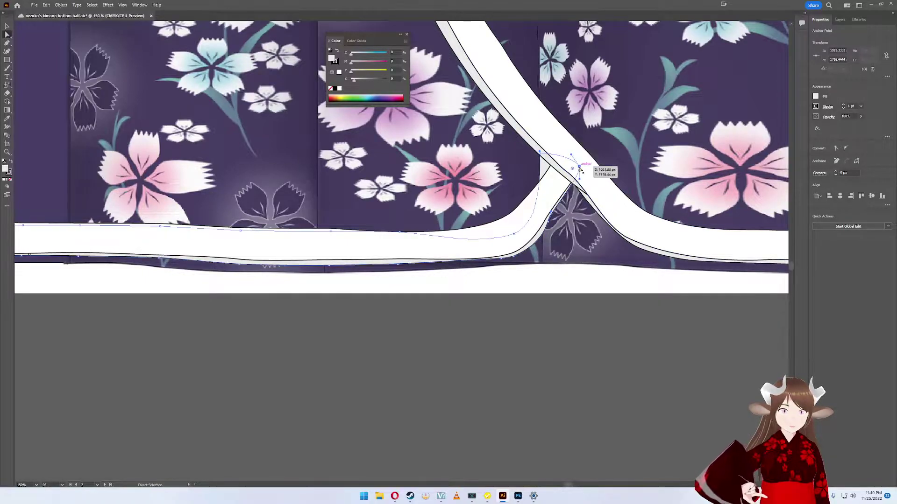
scroll(575, 172, "up", 1)
Pull the curve's top point right and raise an anchor on the inner band curve
scroll(576, 172, "up", 2)
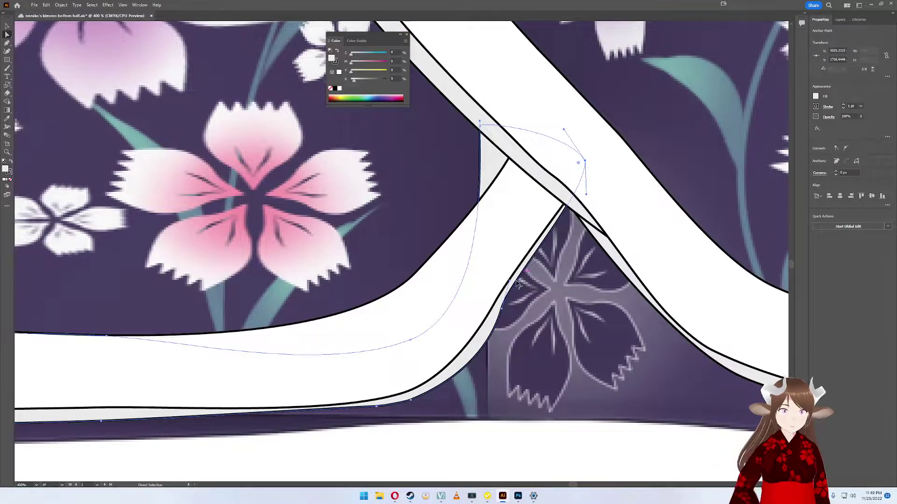
left_click_drag(504, 313, 511, 298)
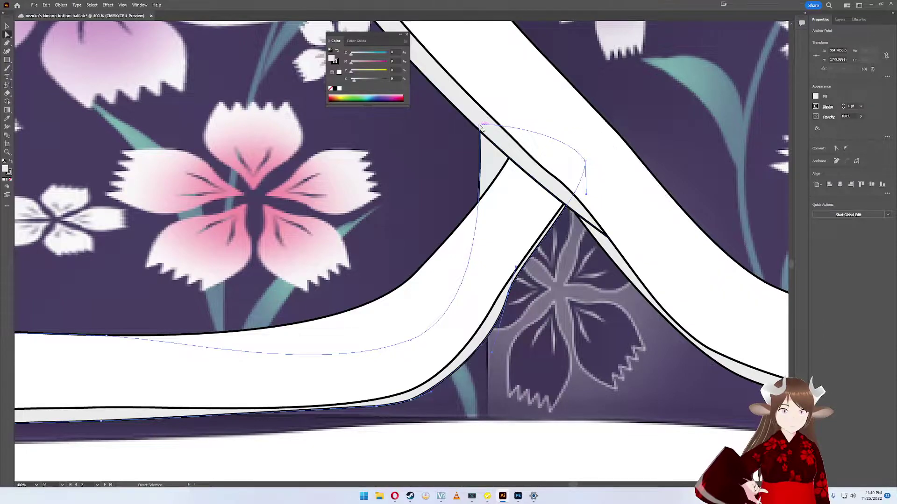
left_click_drag(481, 127, 516, 133)
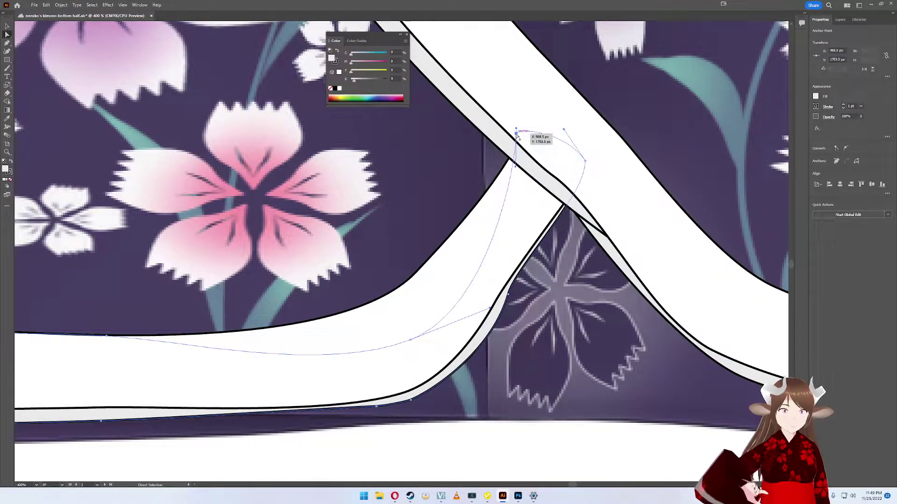
left_click(498, 303)
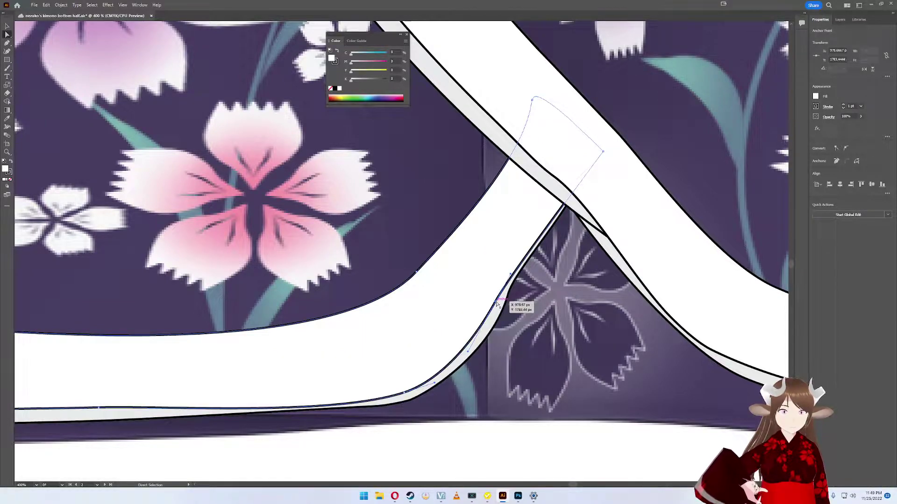
left_click_drag(497, 304, 501, 291)
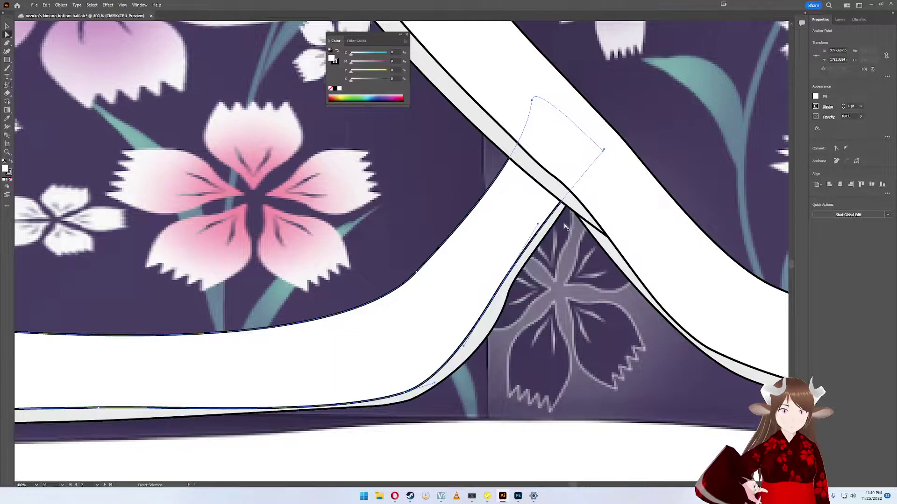
Move the band-edge anchor down-left and pull its lower handle left to smooth the crossing
left_click(511, 296)
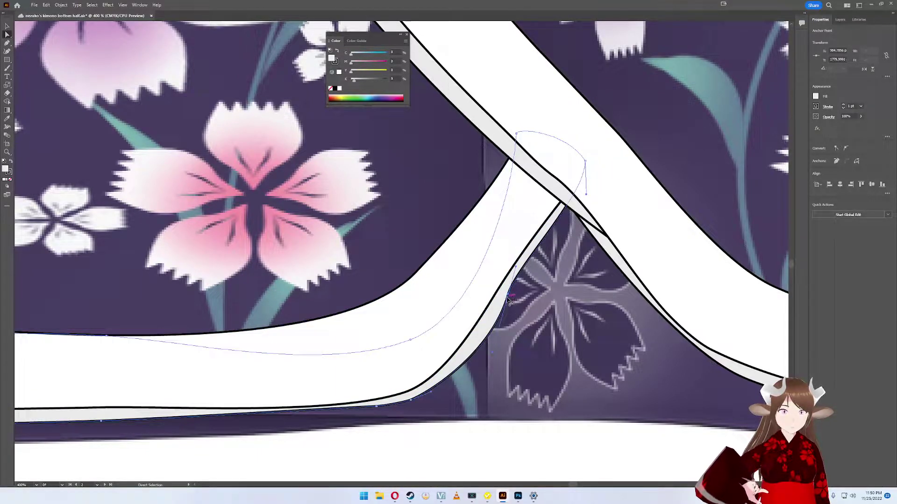
left_click_drag(510, 301, 490, 318)
left_click(497, 331)
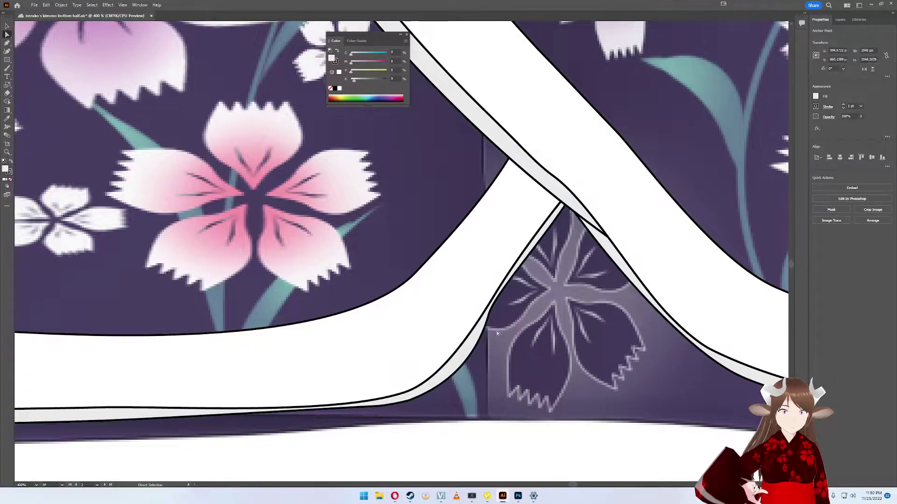
left_click(453, 372)
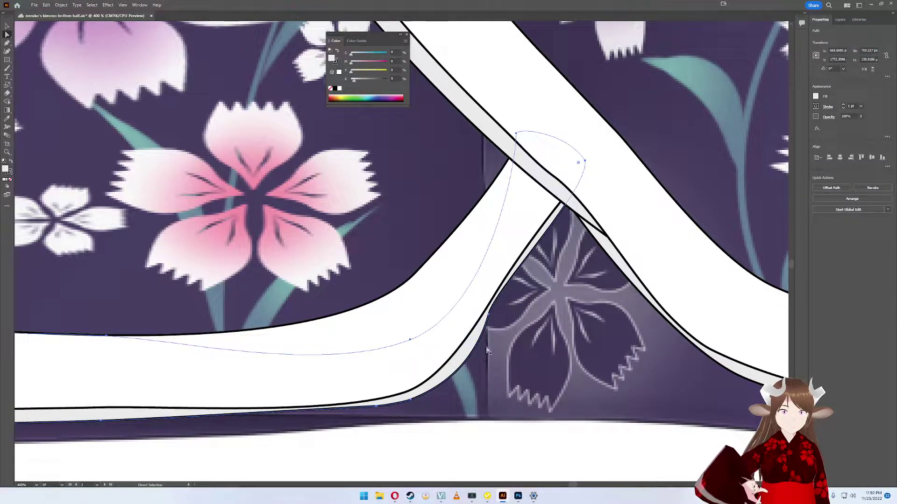
left_click(489, 318)
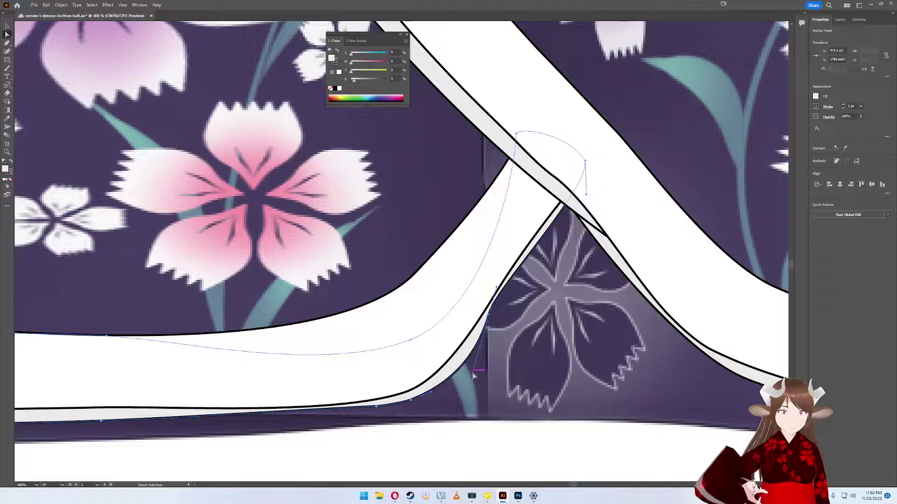
left_click_drag(473, 376, 461, 373)
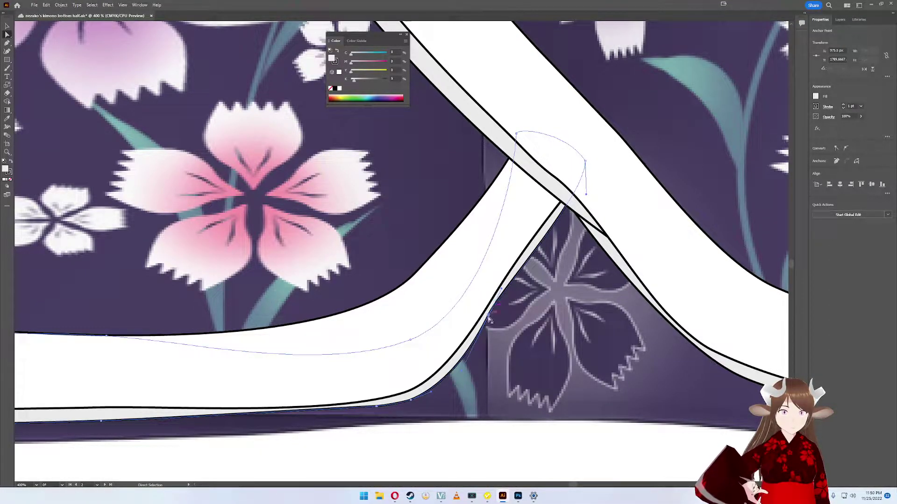
left_click_drag(490, 317, 495, 317)
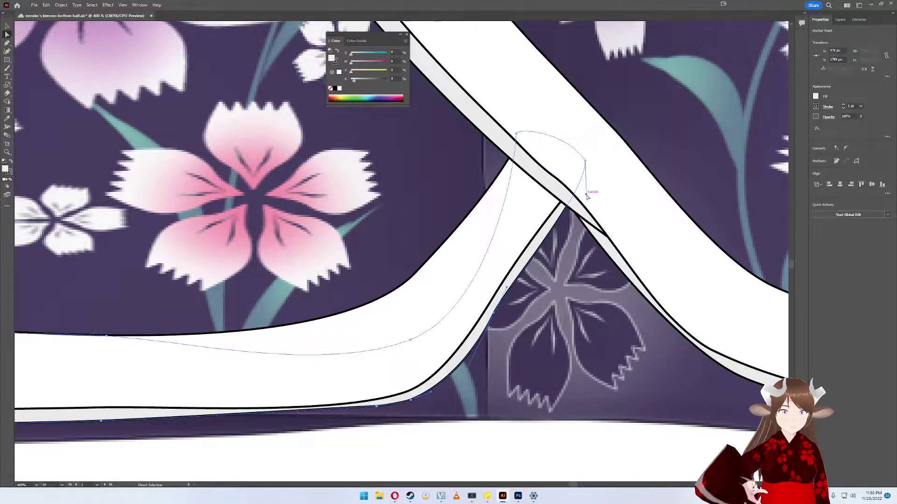
left_click_drag(588, 197, 568, 197)
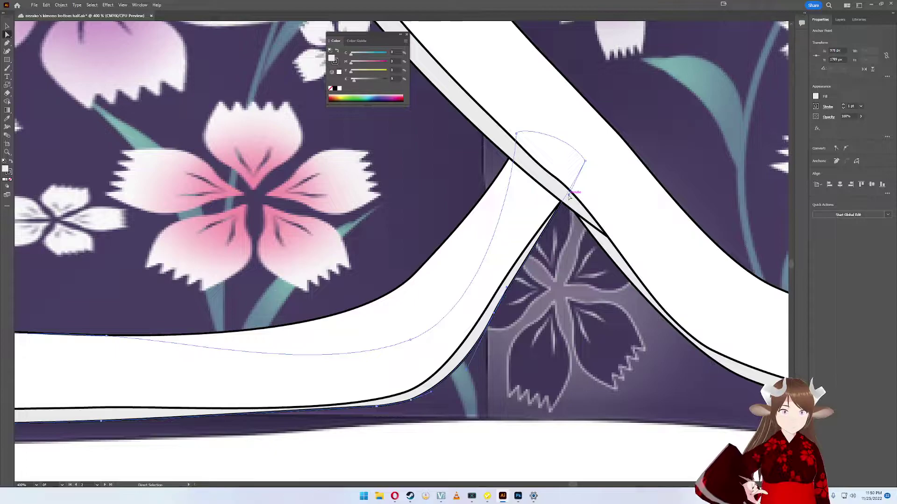
left_click(550, 294)
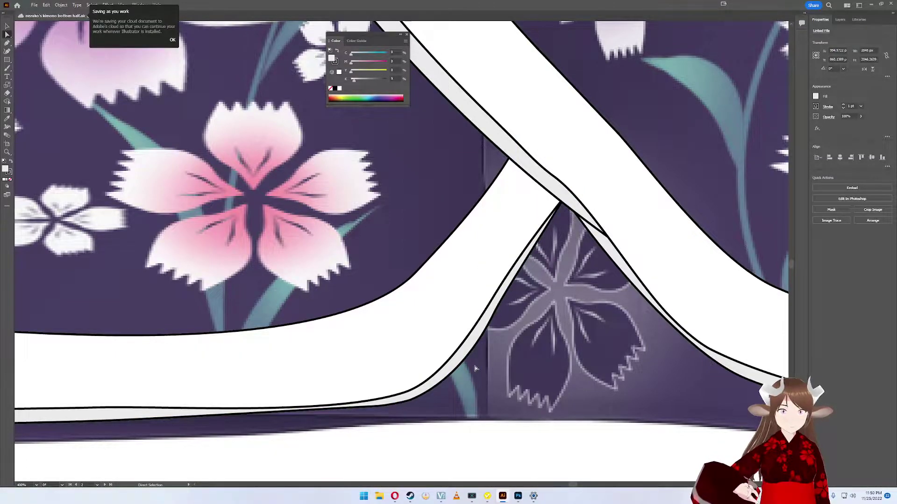
Drag the lower band's bottom-edge anchors left and pull its handle down to smooth the hem
scroll(481, 366, "down", 1)
left_click(300, 401)
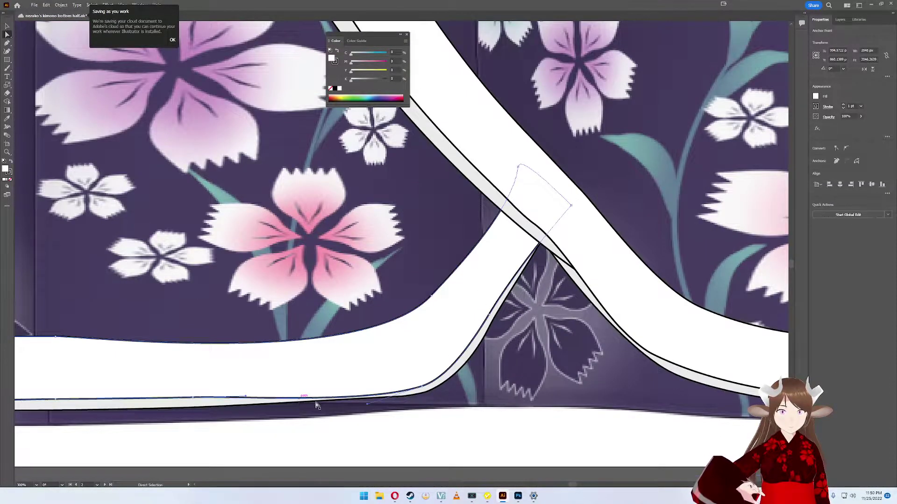
left_click_drag(367, 406, 351, 413)
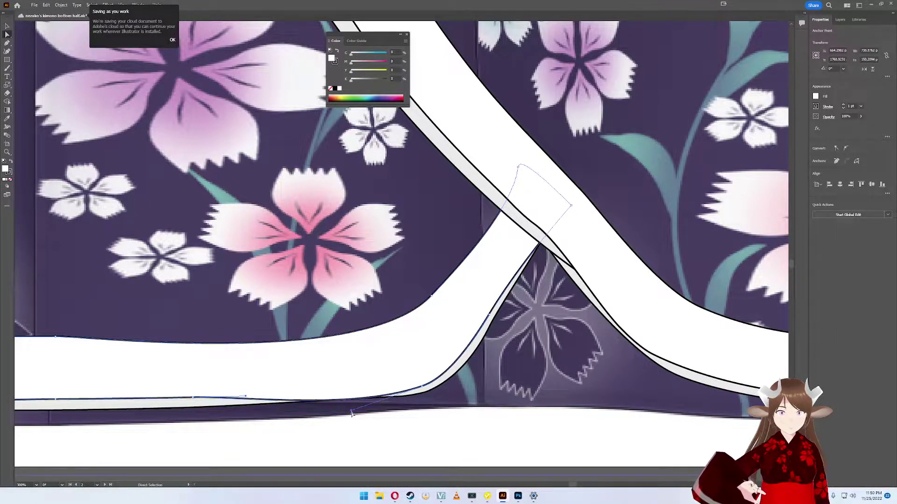
left_click_drag(405, 396, 378, 405)
scroll(377, 405, "up", 1)
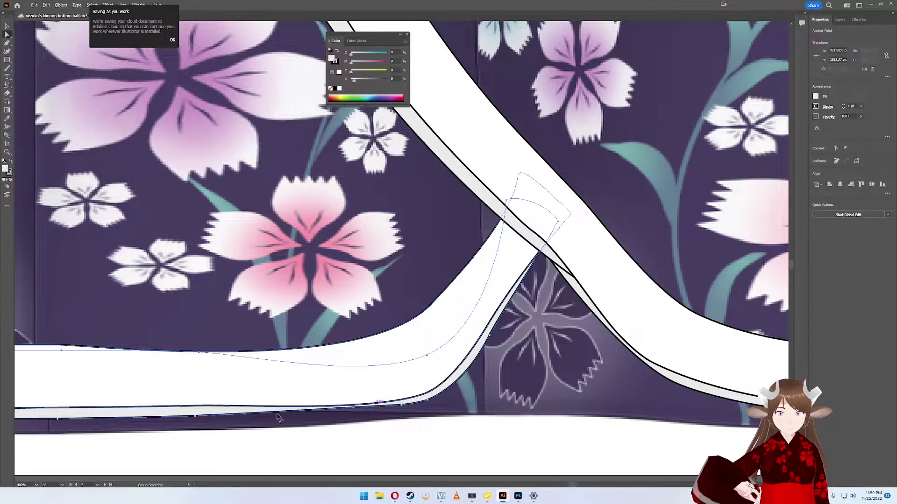
scroll(277, 417, "up", 1)
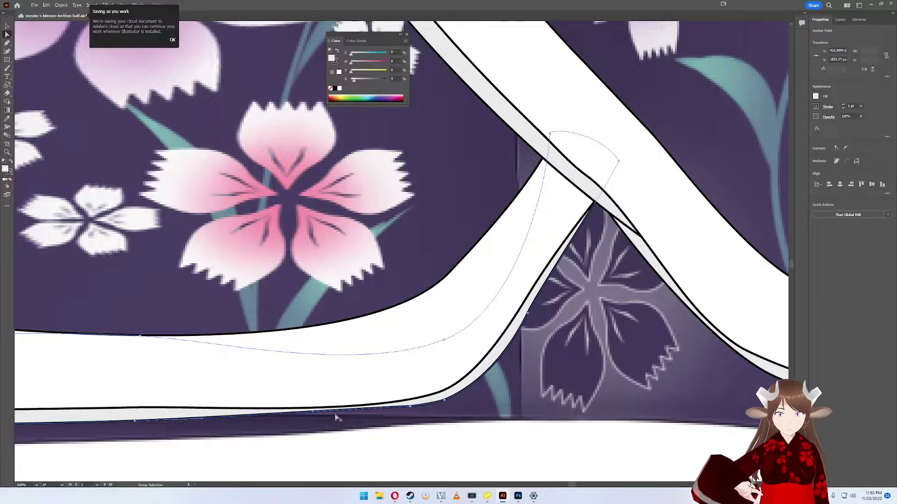
scroll(330, 417, "up", 1)
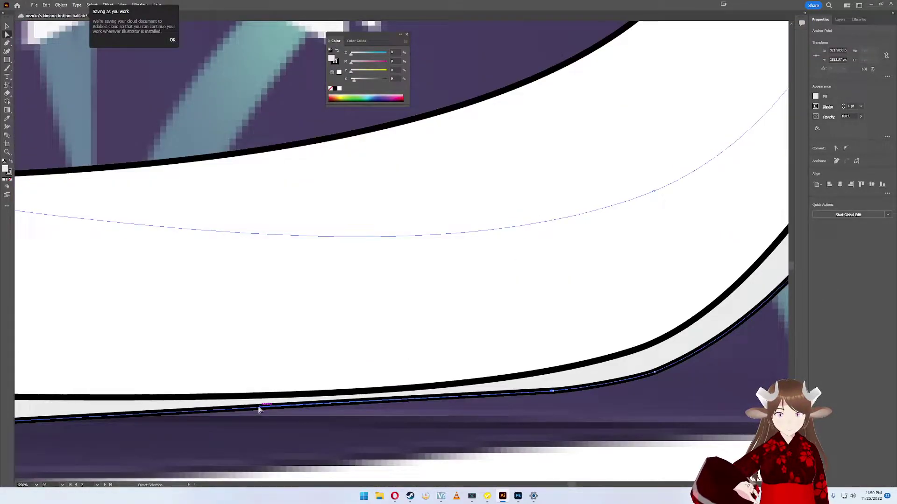
left_click_drag(261, 410, 262, 419)
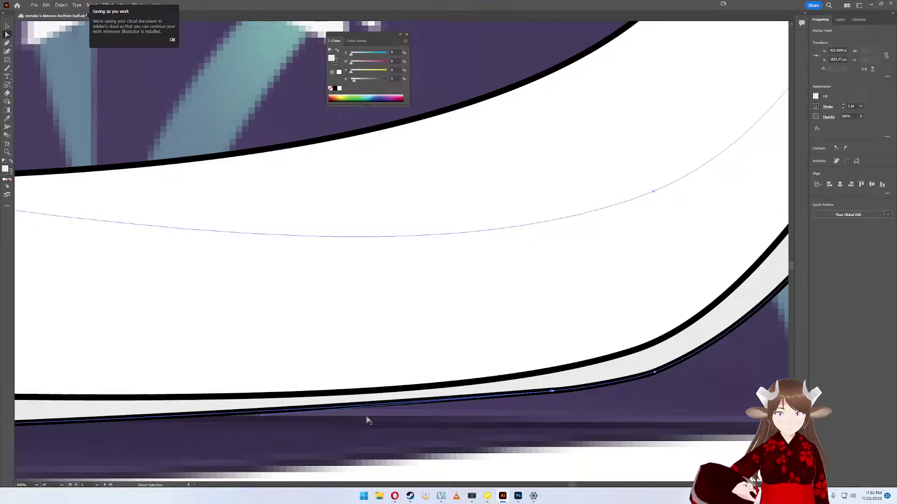
scroll(367, 421, "down", 1)
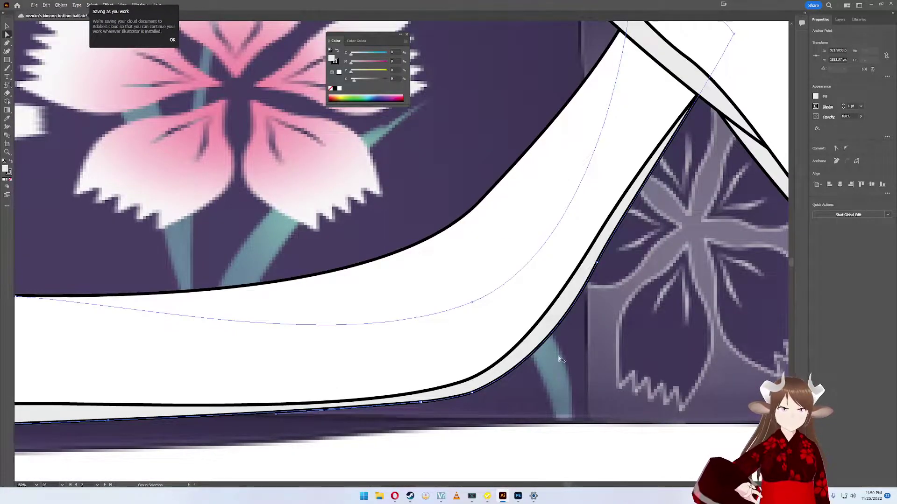
scroll(561, 358, "down", 2)
scroll(583, 370, "down", 3)
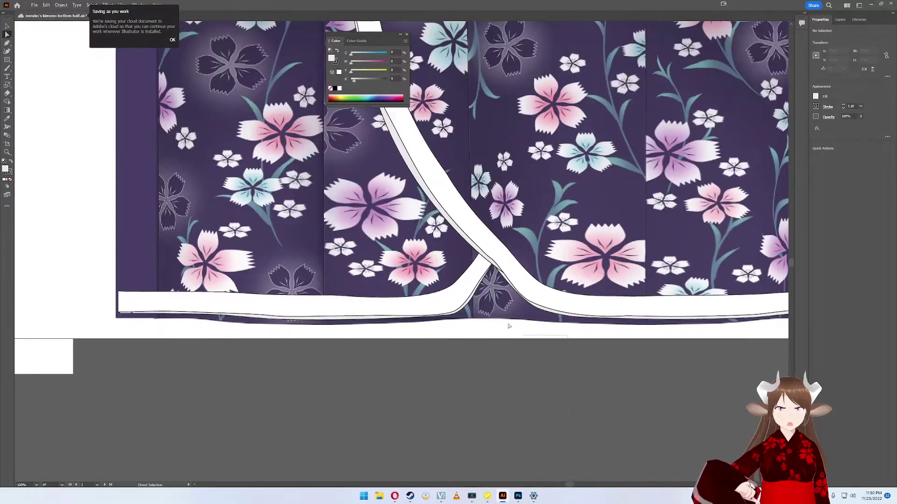
Select the white band paths, excluding the outer guides, and paste them into Photoshop
left_click_drag(509, 326, 409, 164)
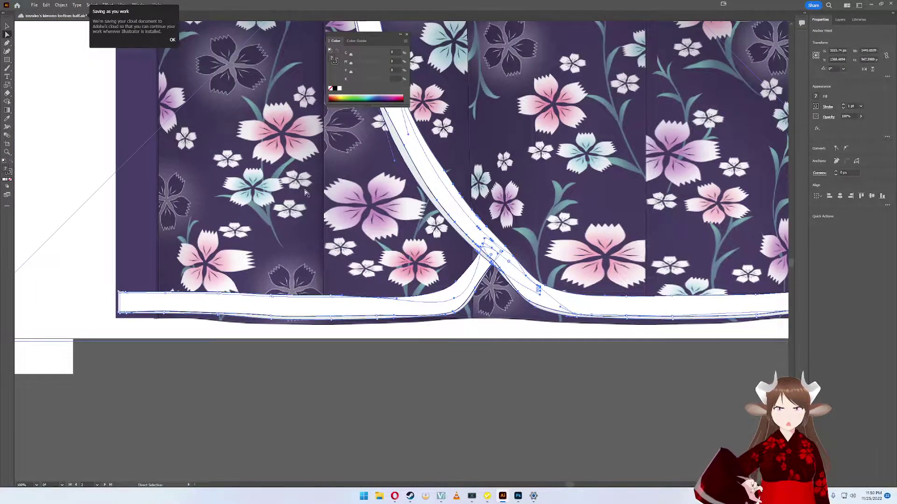
left_click(485, 206)
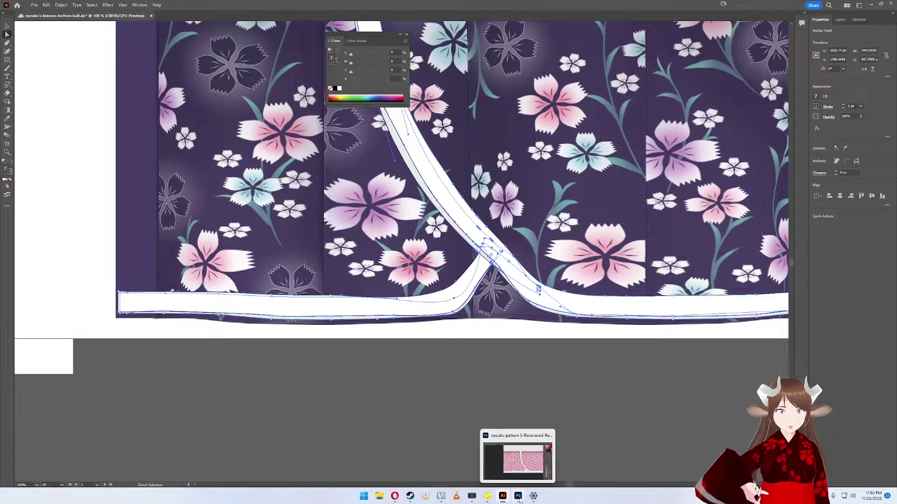
mouse_move(504, 497)
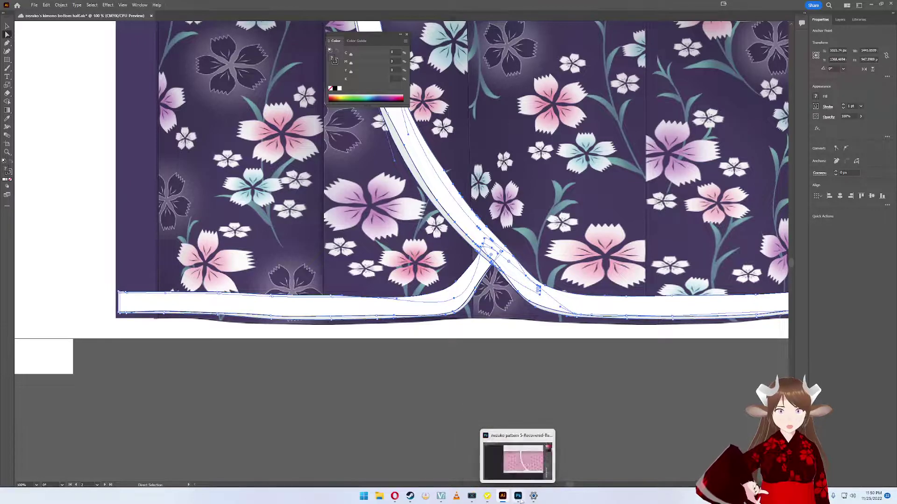
left_click(514, 451)
key("ctrl+v")
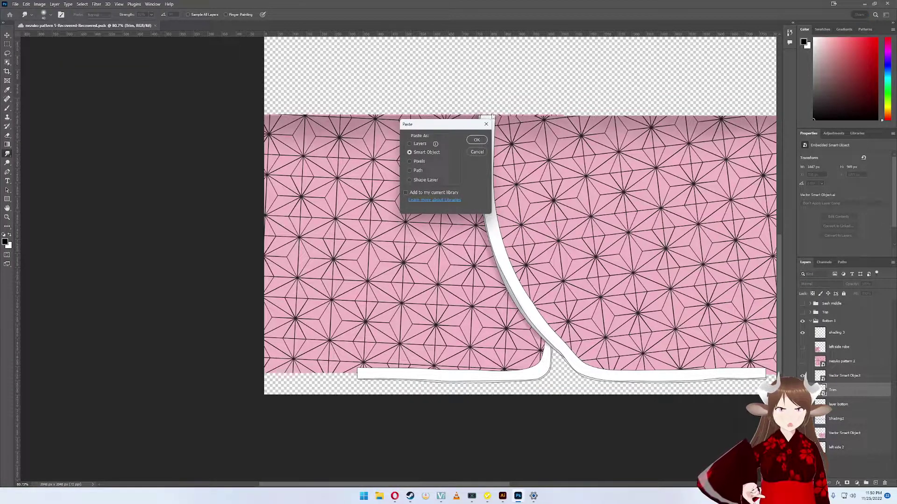
Discard the misplaced Smart Object paste in Photoshop
left_click(476, 140)
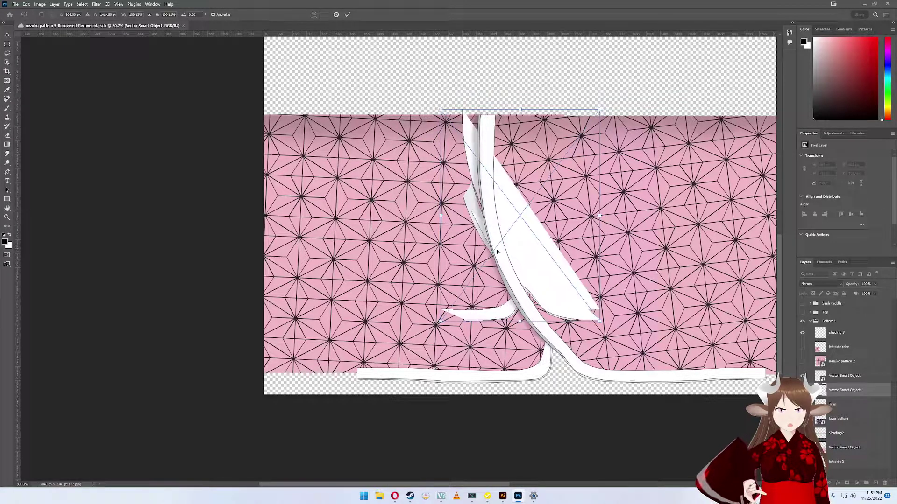
key("Escape")
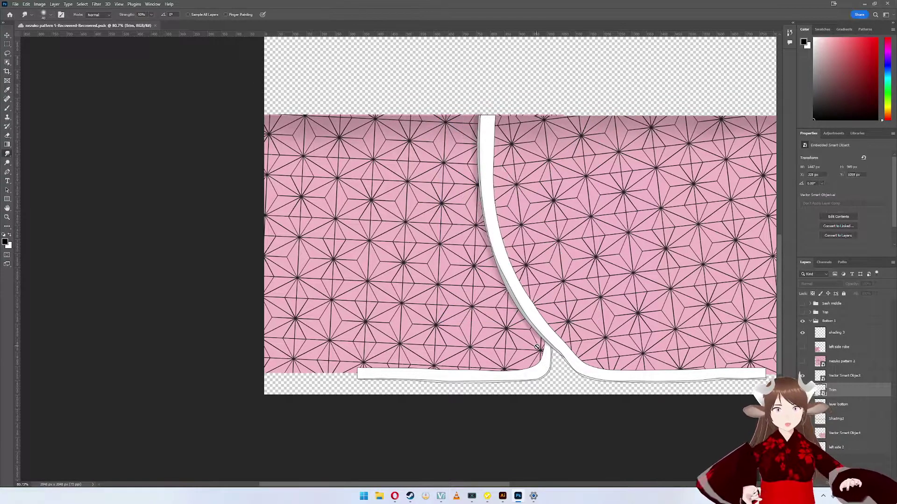
left_click(517, 437)
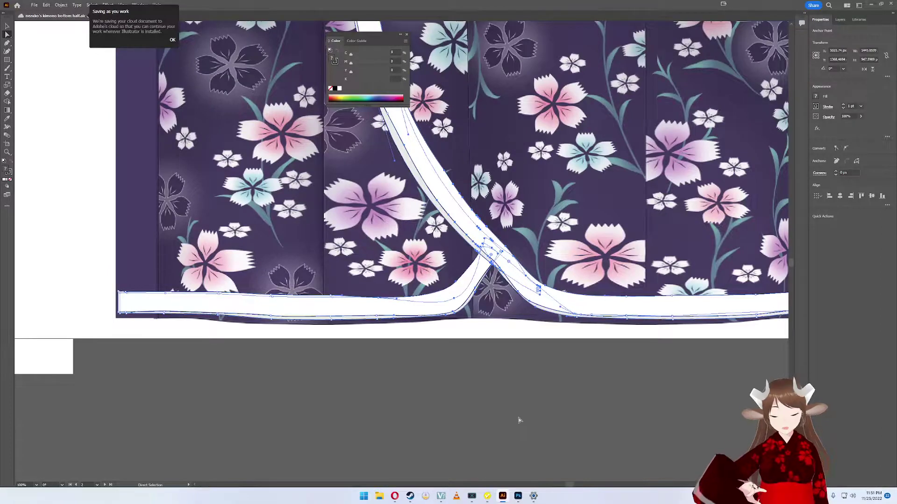
Select all the Illustrator artwork, copy it, and paste it into Photoshop again
key("v")
key("ctrl+a")
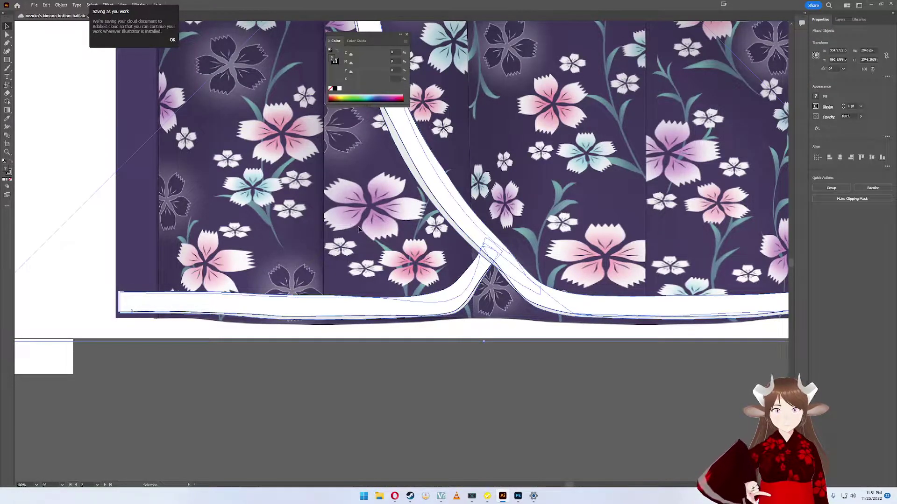
key("a")
key("ctrl+c")
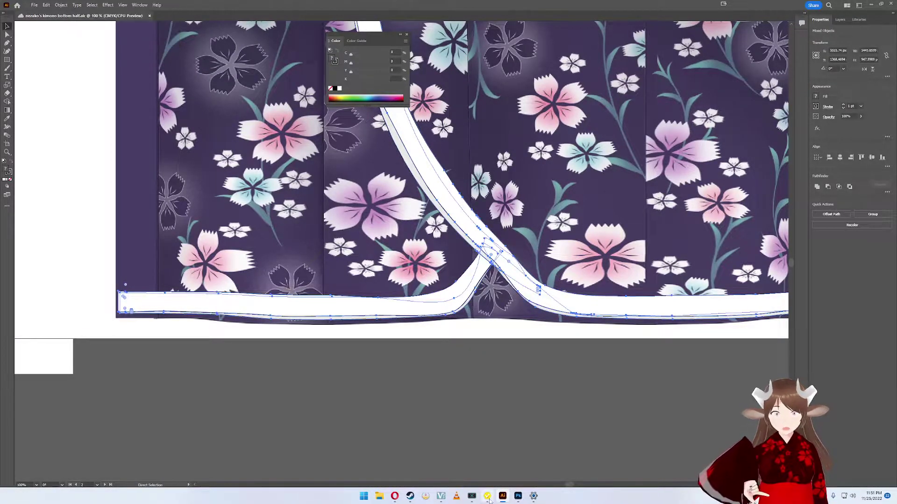
left_click(517, 496)
key("ctrl+v")
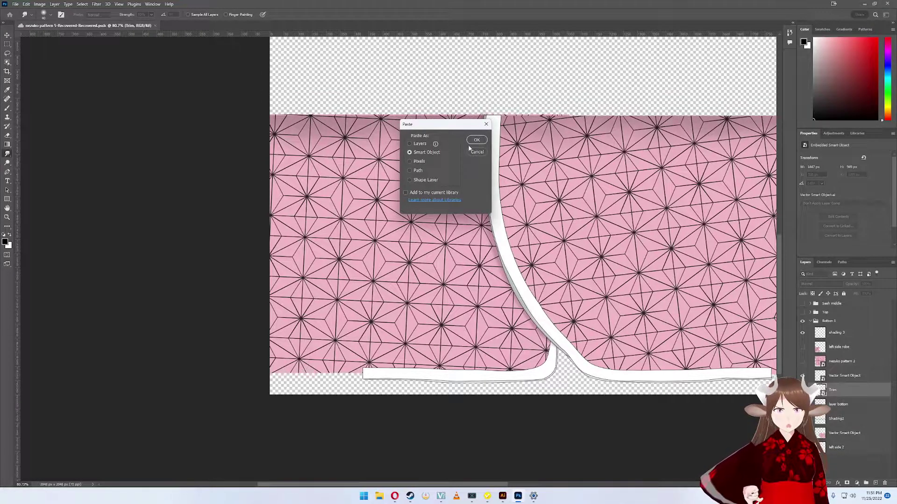
Confirm the smart-object paste, dismiss the hidden-layer error, and undo a duplicate trim layer
key("Return")
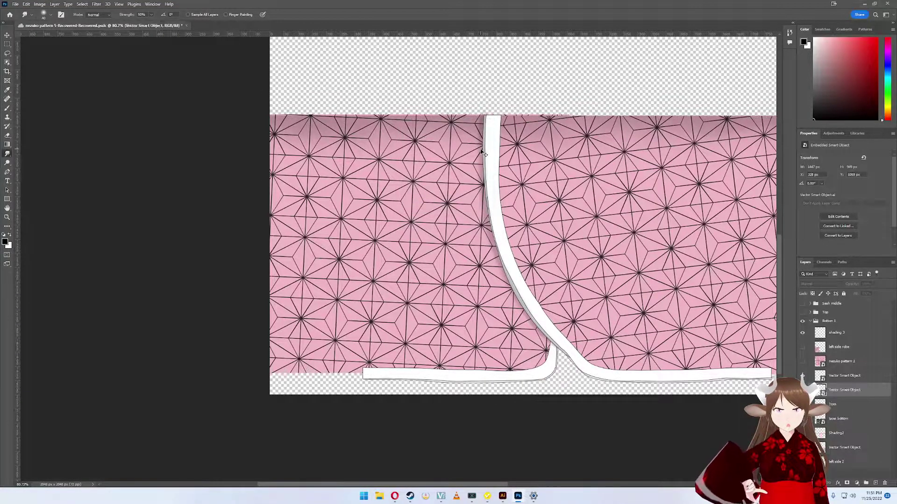
left_click(624, 409)
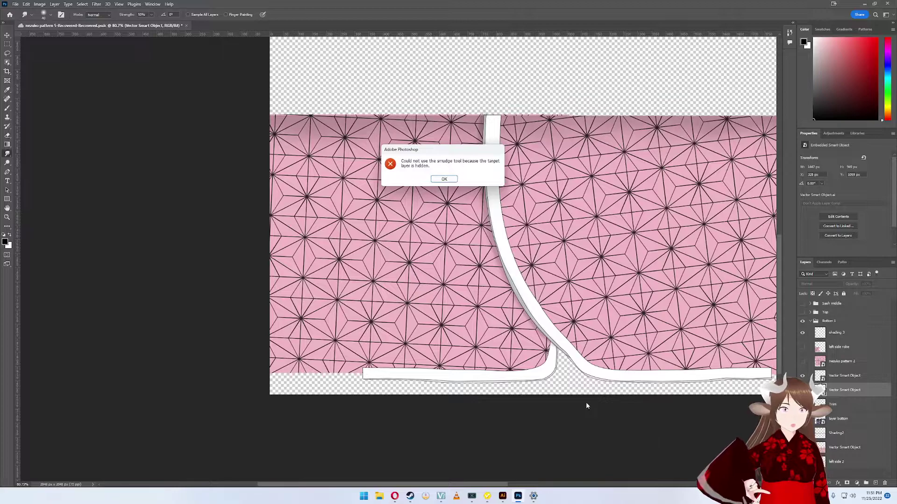
left_click(444, 179)
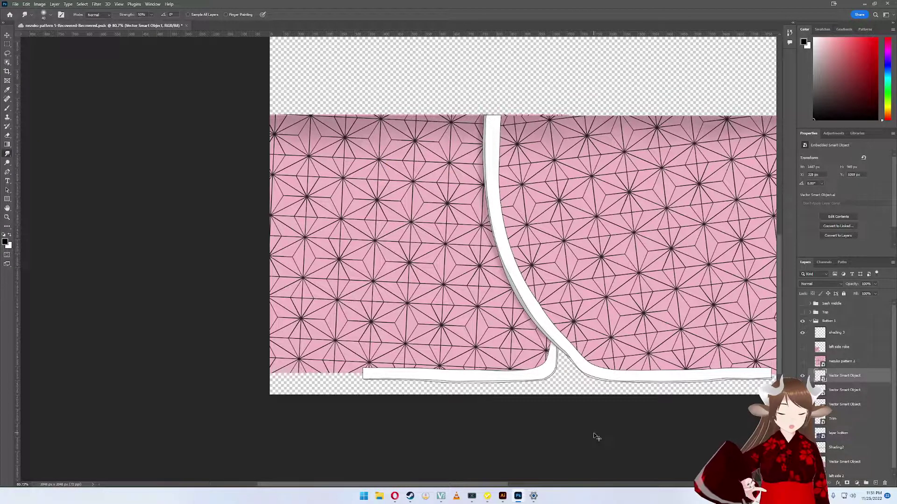
key("ctrl+z")
key("ctrl+z")
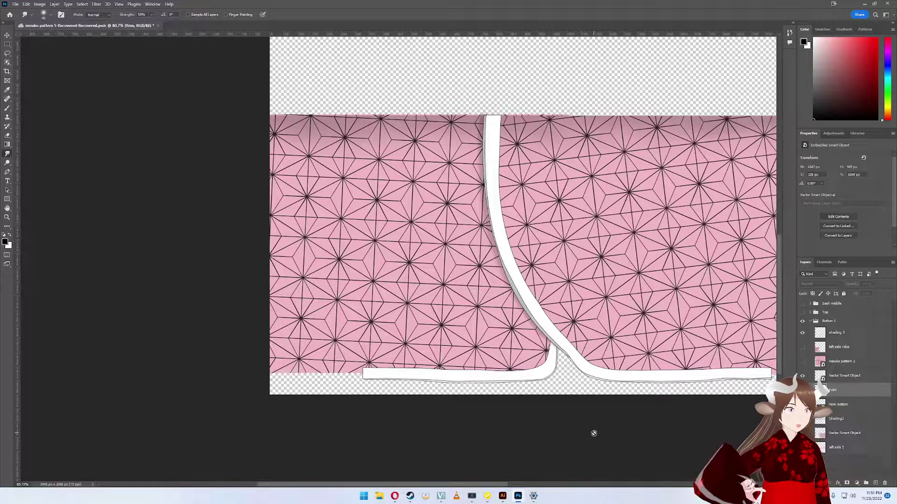
Paste the white trim again as a Smart Object and align it over the hem curve
key("ctrl+v")
key("Return")
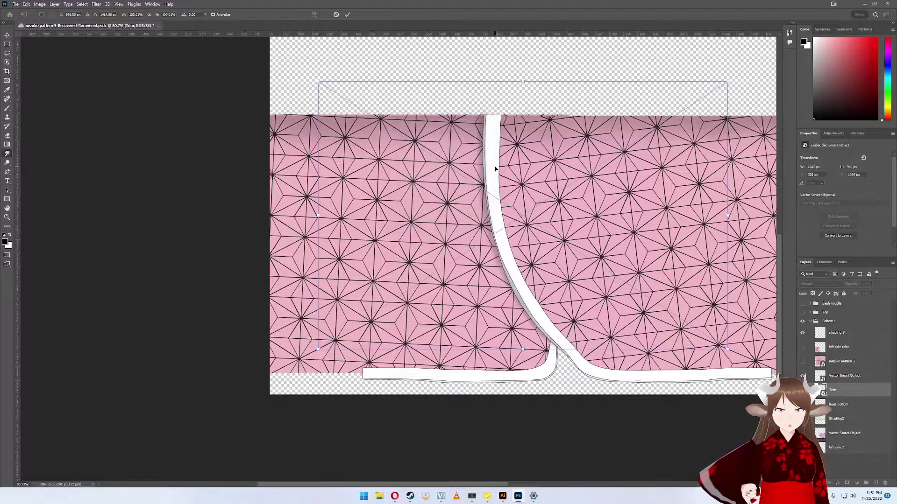
left_click_drag(462, 227, 508, 262)
key("Return")
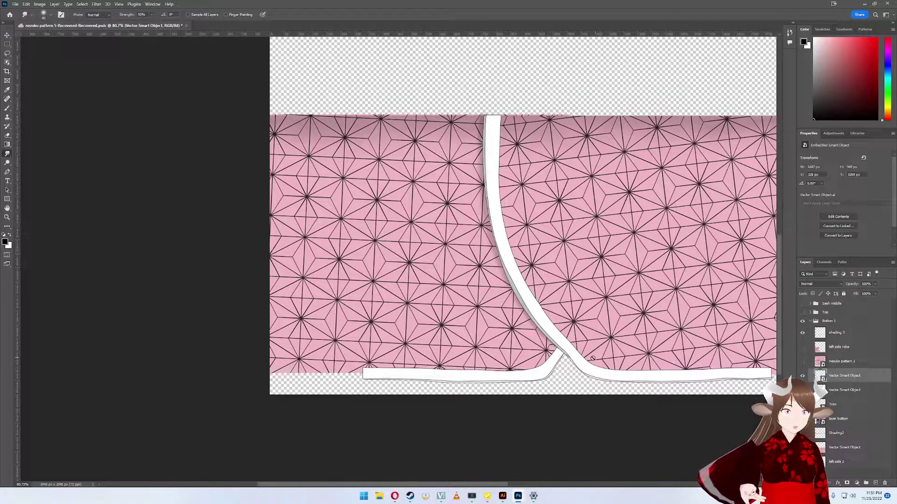
Make the lower Vector Smart Object layer active in the Layers panel
scroll(553, 361, "up", 6)
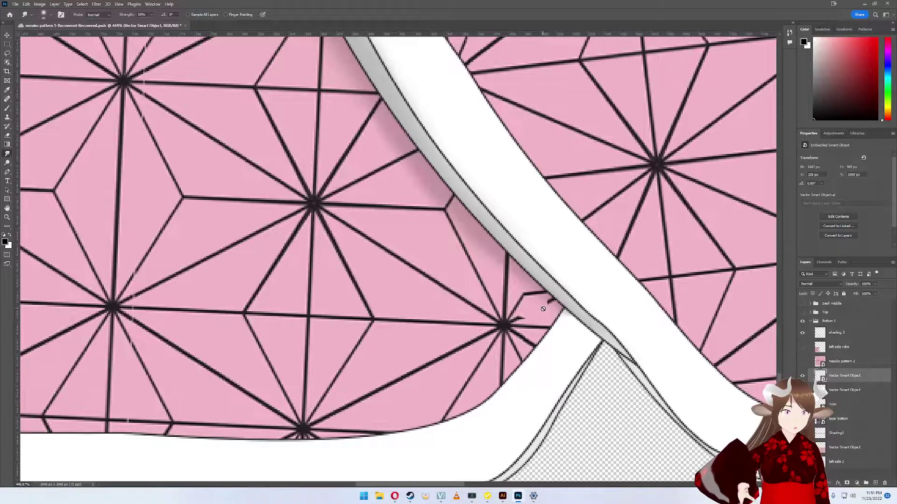
scroll(536, 308, "down", 4)
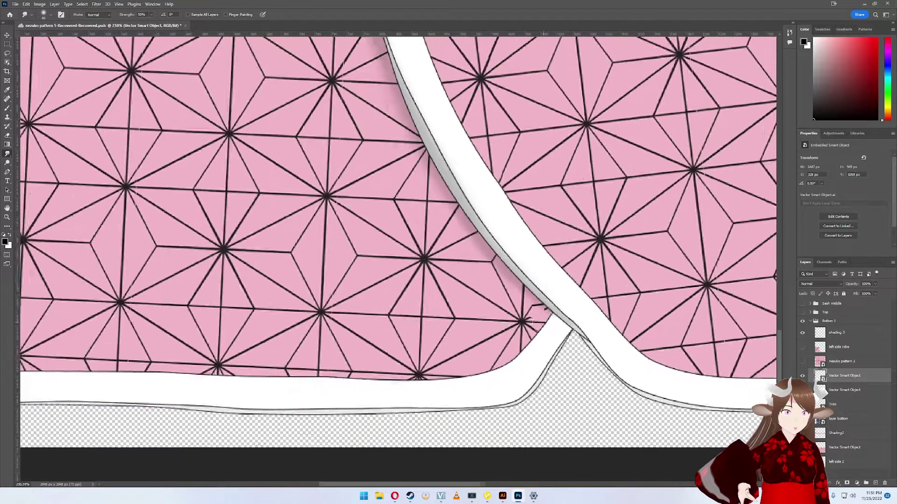
scroll(611, 366, "down", 2)
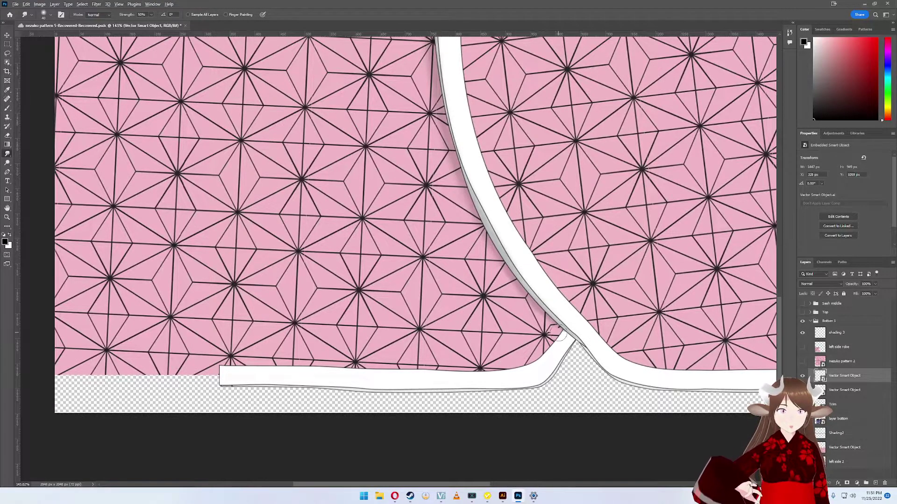
scroll(557, 331, "up", 4)
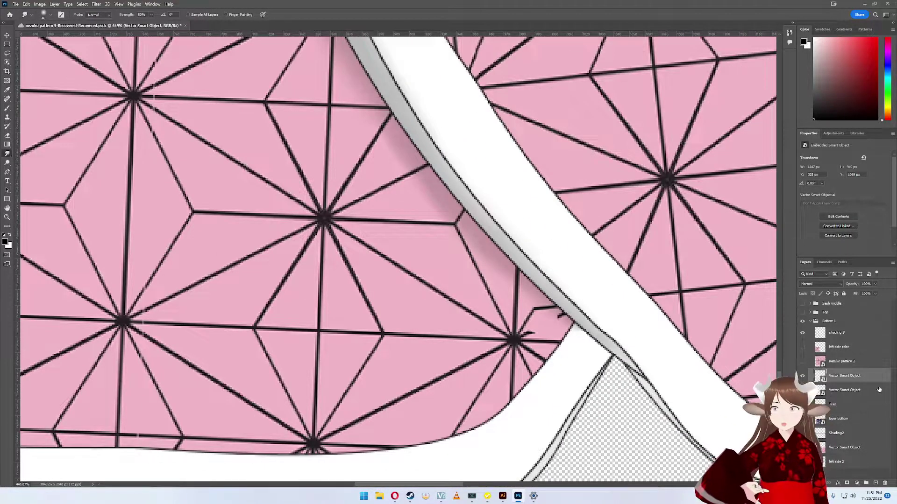
left_click(844, 448)
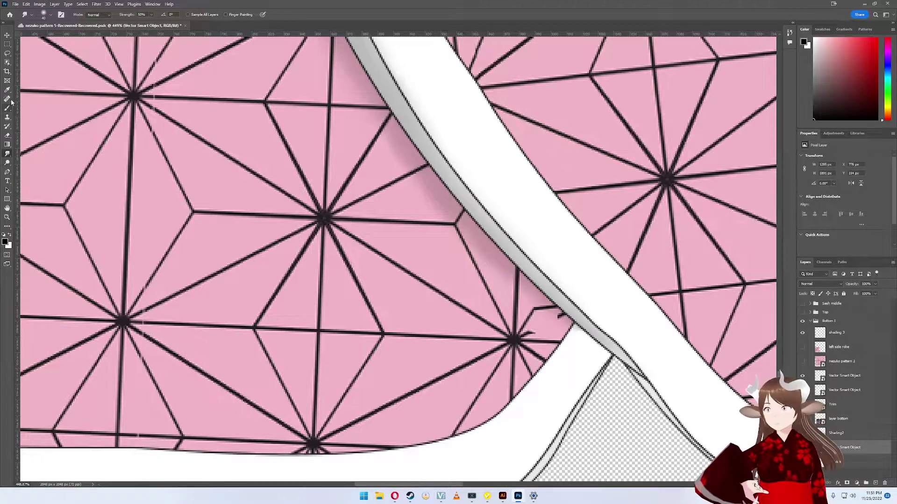
Erase the stray black mark beside the trim corner with the Eraser
left_click(7, 136)
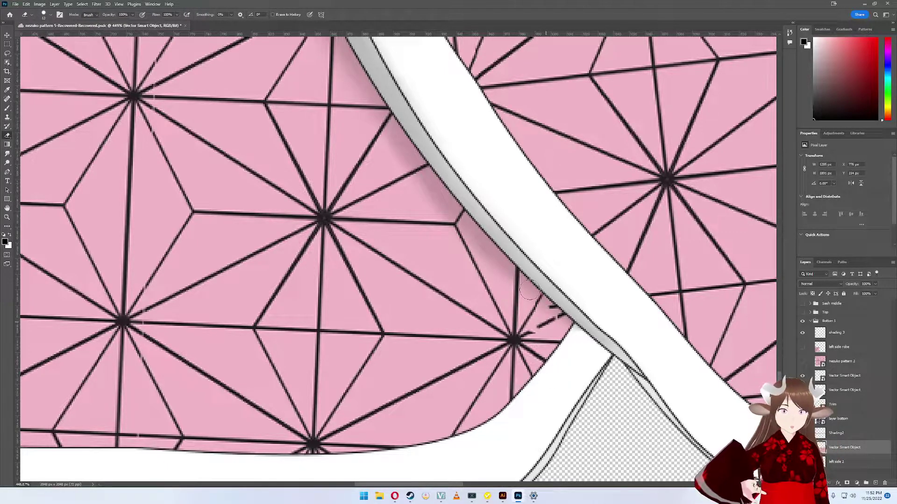
mouse_move(538, 307)
left_mouse_down()
mouse_move(586, 341)
mouse_move(570, 333)
mouse_move(576, 346)
mouse_move(549, 327)
left_mouse_up()
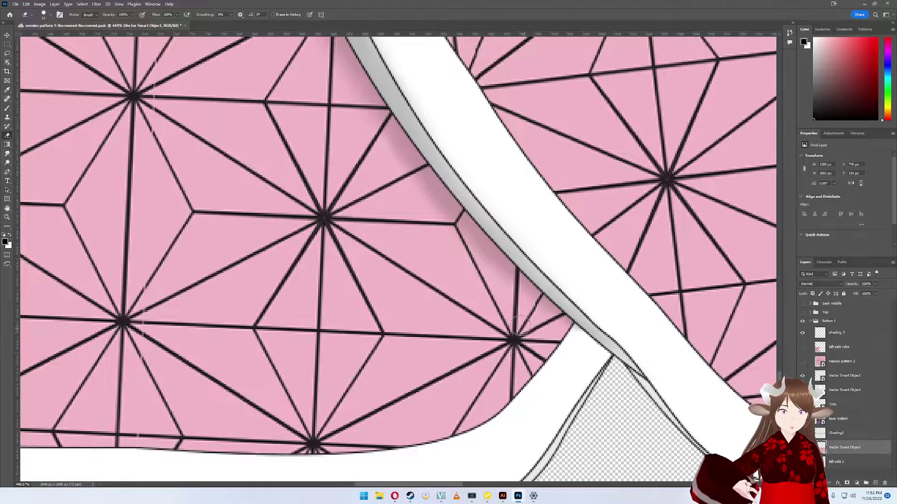
scroll(514, 334, "down", 4)
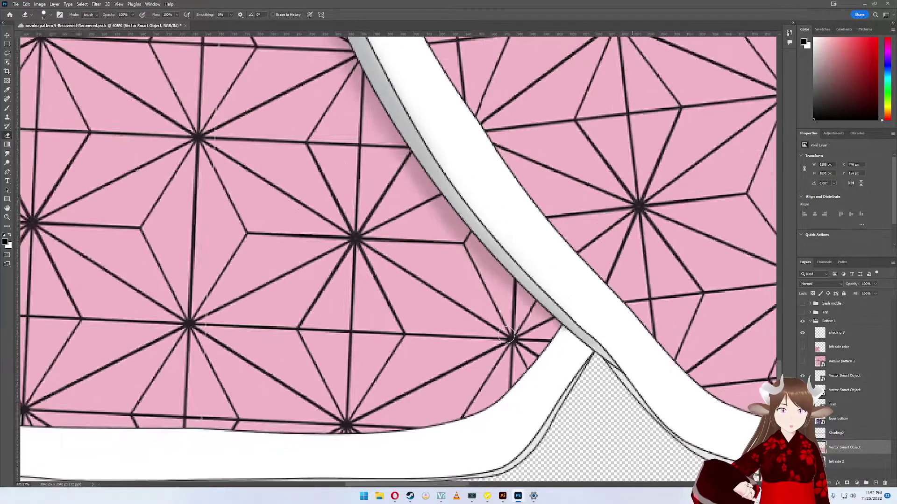
Quick Export the texture as a PNG named 'nezuko pattern 13'
left_click(15, 4)
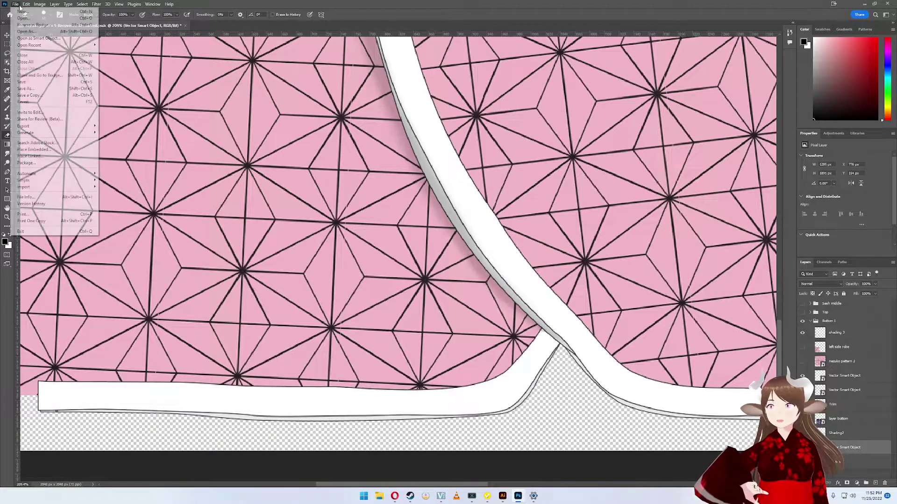
mouse_move(56, 126)
left_click(121, 126)
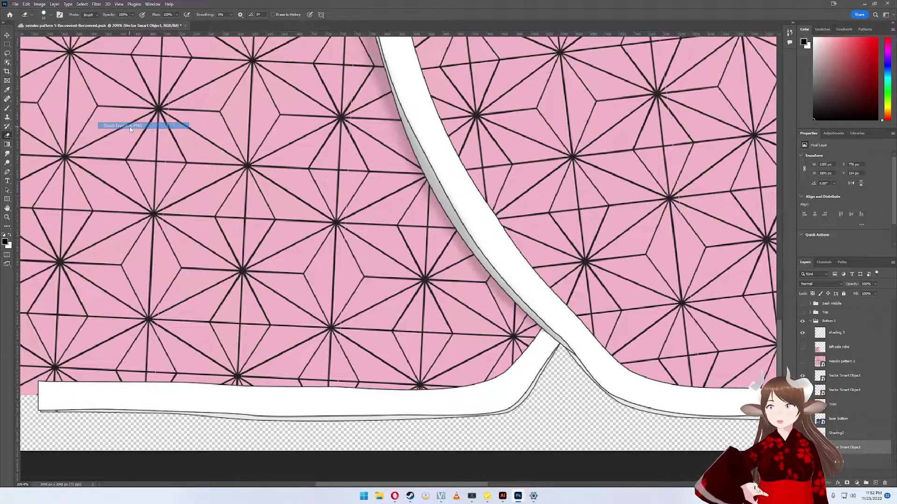
double_click(301, 115)
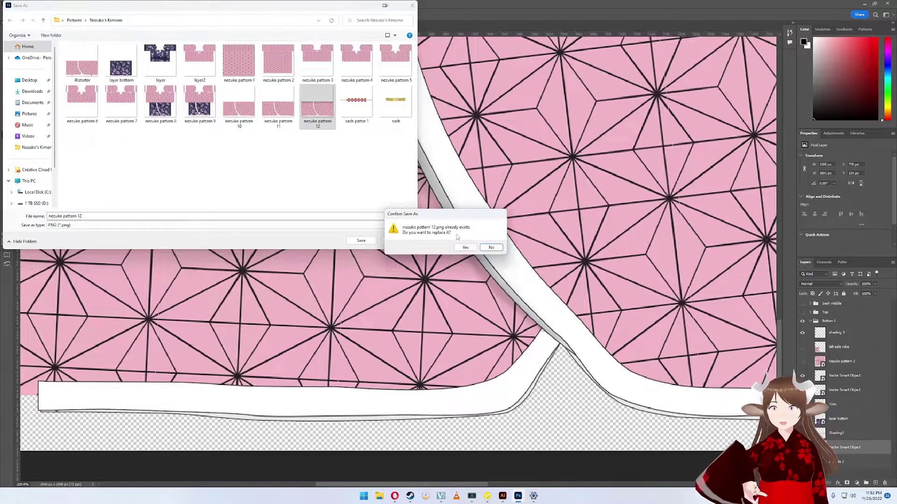
left_click(492, 248)
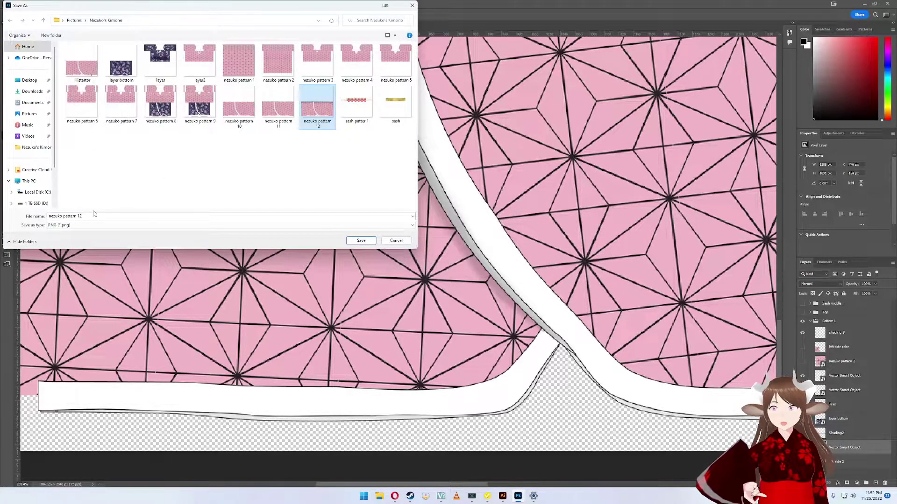
left_click(175, 216)
double_click(174, 216)
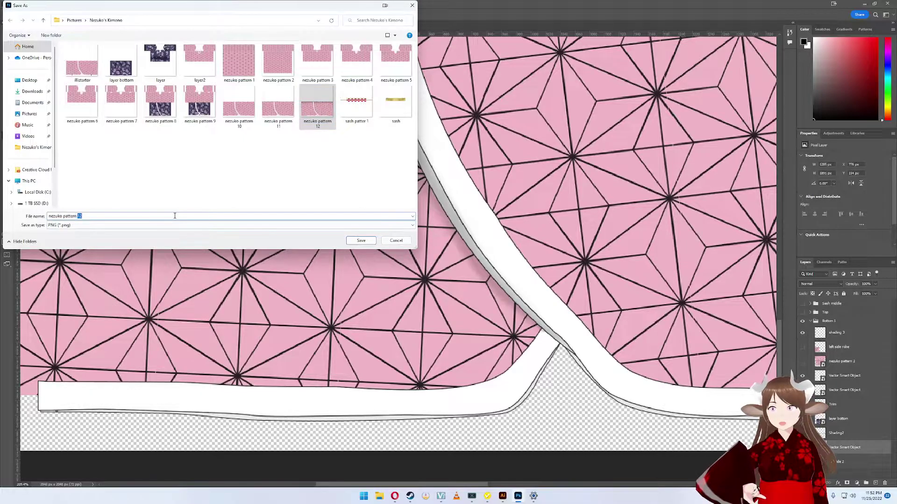
type("16")
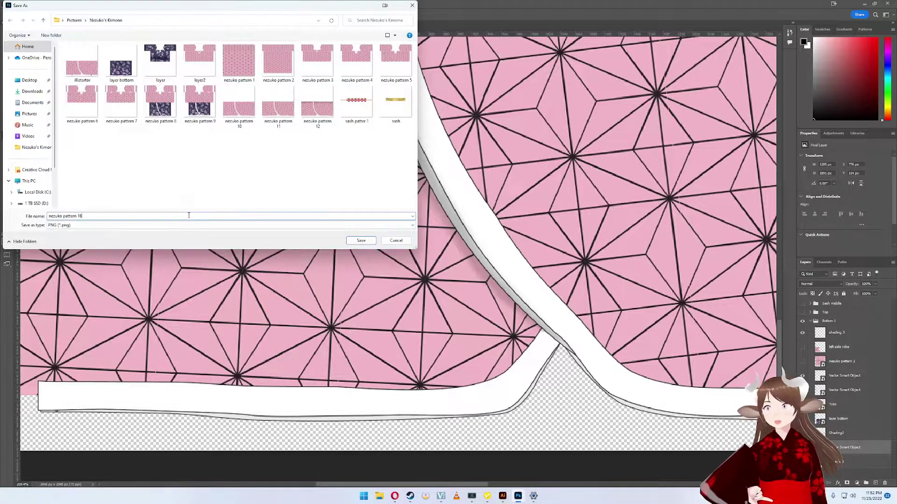
key("BackSpace")
type("3")
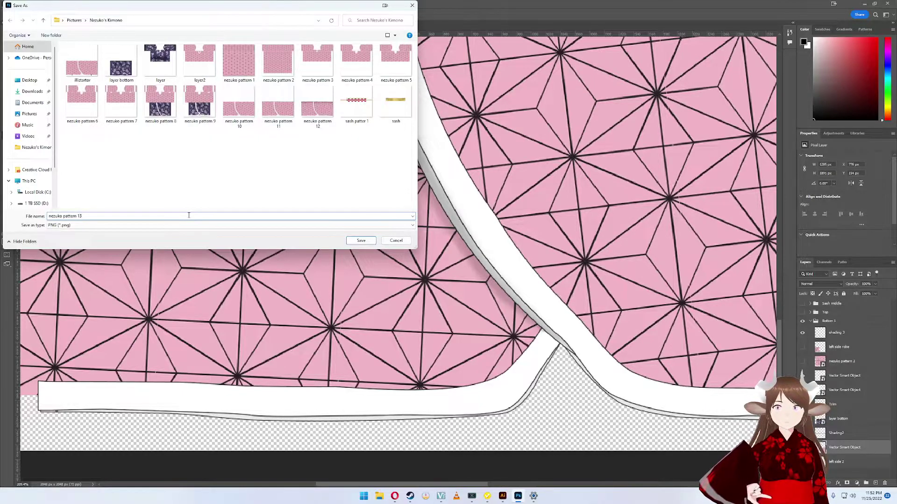
key("Return")
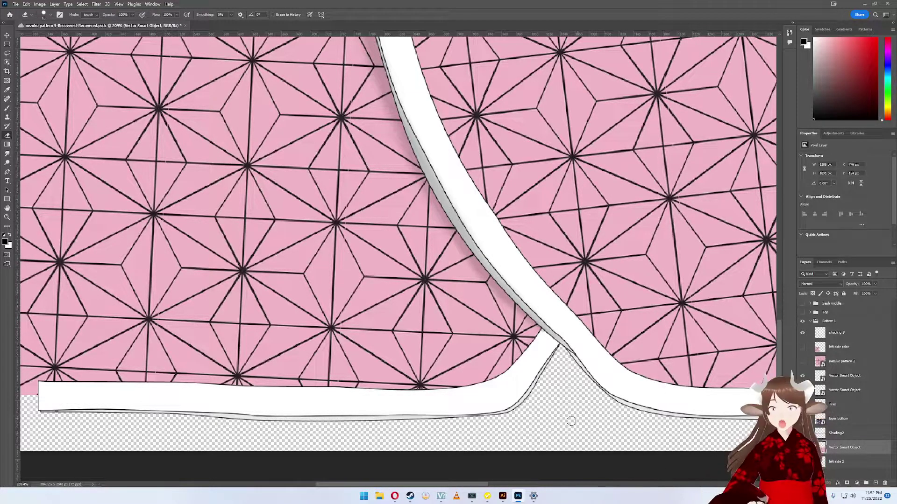
Import the exported nezuko pattern 13 PNG into VRoid's kimono texture layer
left_click(487, 496)
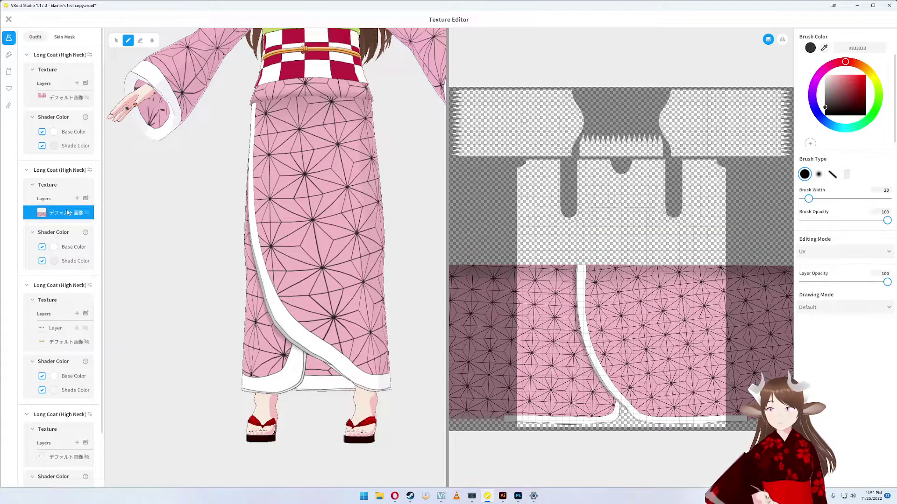
right_click(67, 213)
left_click(85, 204)
double_click(344, 114)
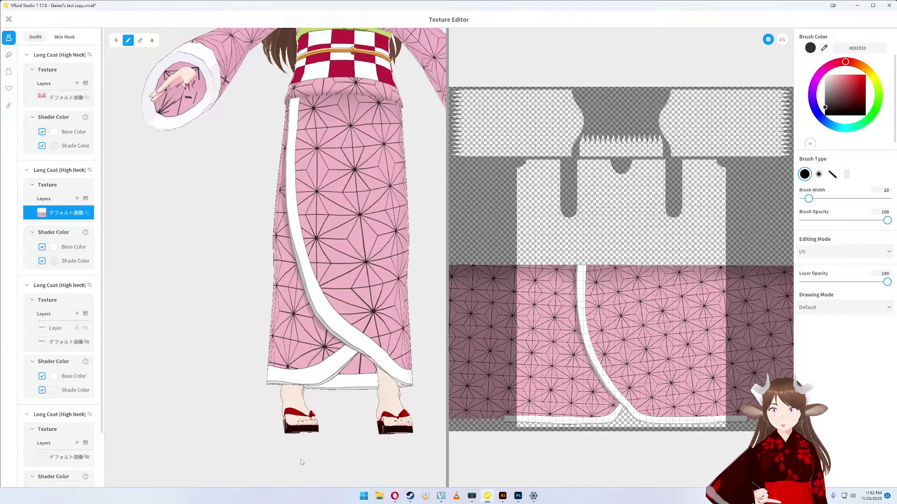
Test-paint two dark strokes on the kimono hem, then undo them
scroll(320, 441, "down", 3)
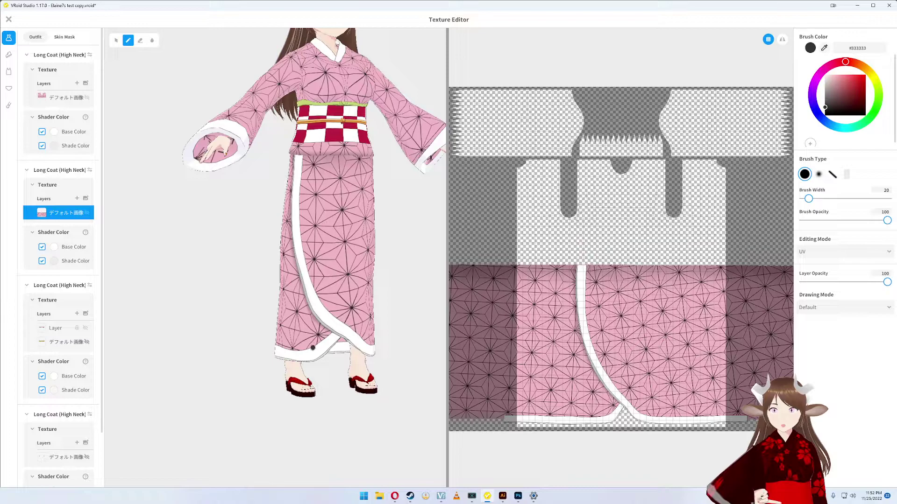
left_click_drag(313, 348, 297, 351)
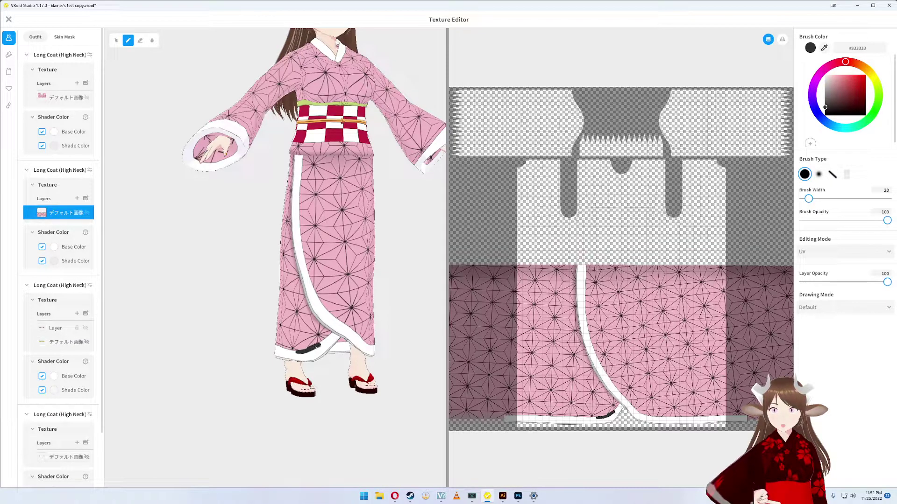
left_click_drag(316, 360, 296, 365)
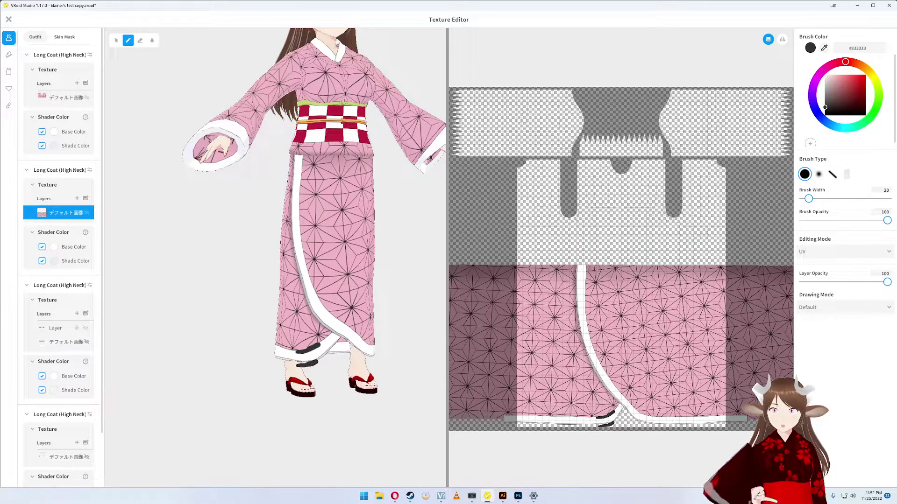
key("ctrl+z")
key("ctrl+z")
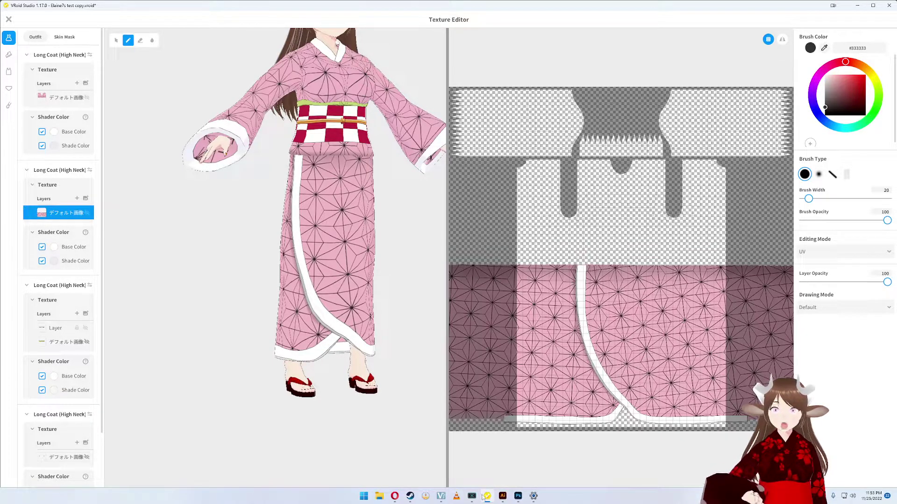
With Direct Selection, drag anchors on the lower white hem path to pull its curve upward near the bend
left_click(502, 496)
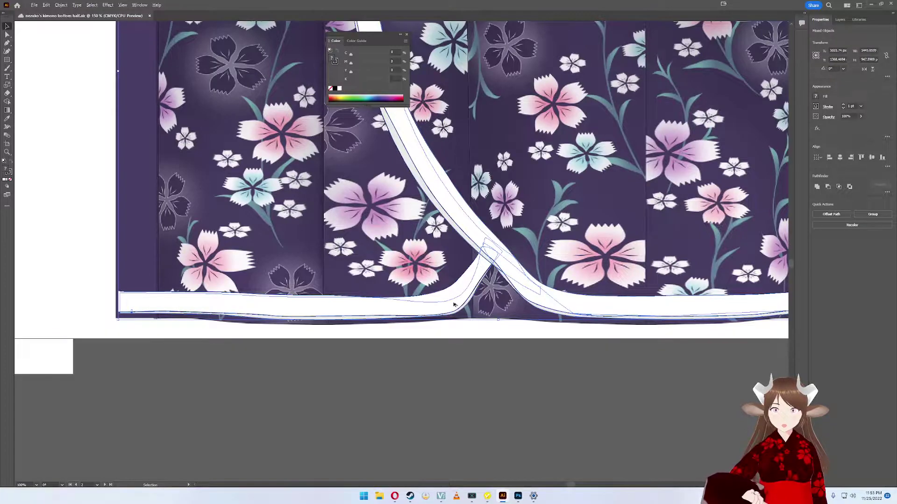
key("a")
scroll(455, 319, "up", 3)
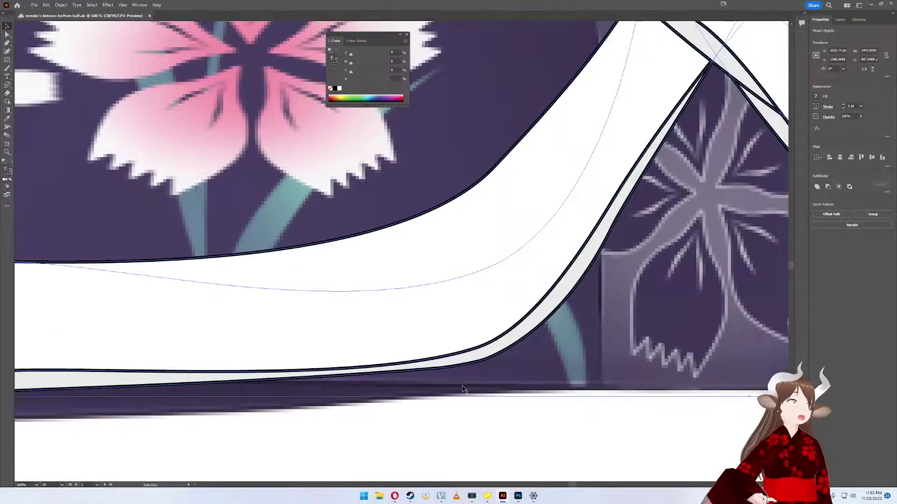
left_click_drag(474, 349, 469, 340)
left_click(486, 360)
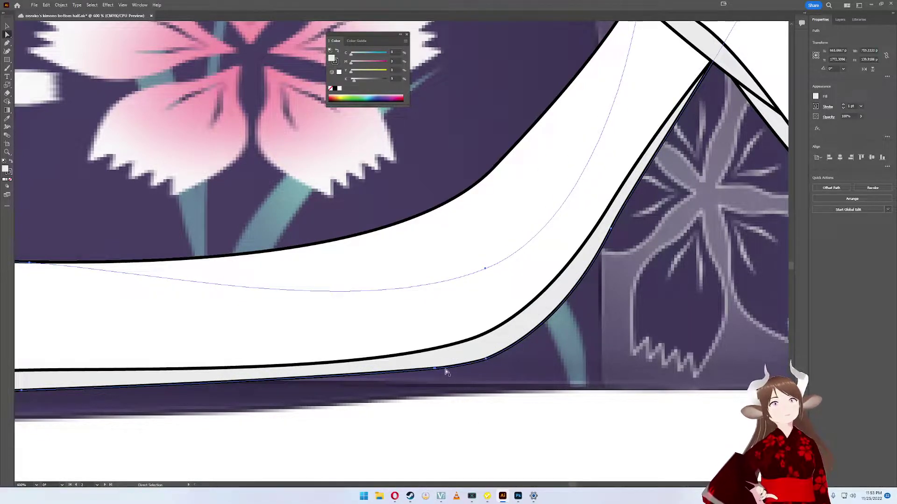
left_click_drag(434, 369, 438, 334)
key("ctrl+z")
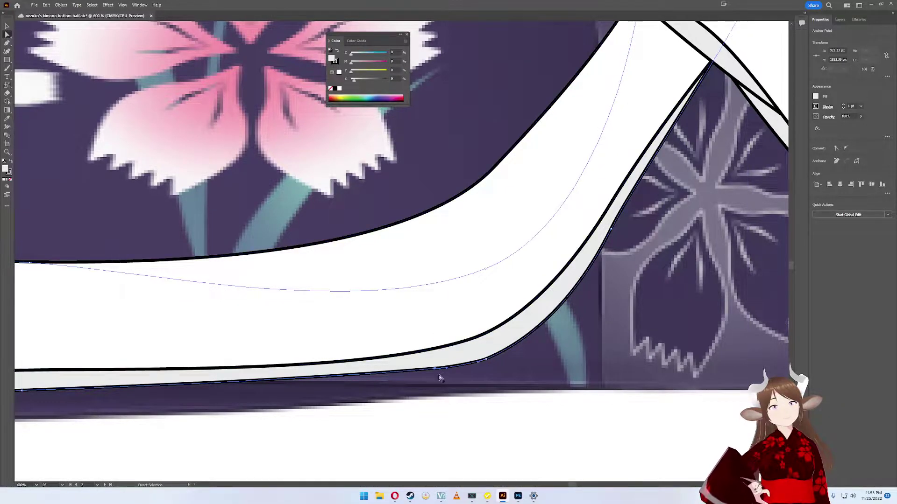
left_click_drag(434, 369, 483, 343)
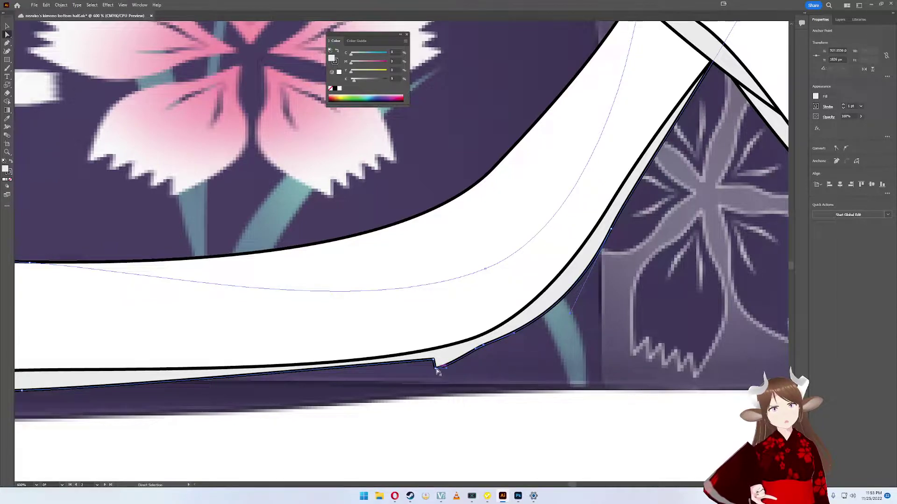
Delete the two notch anchors on the hem and smooth the lower hem curve's handle
key("minus")
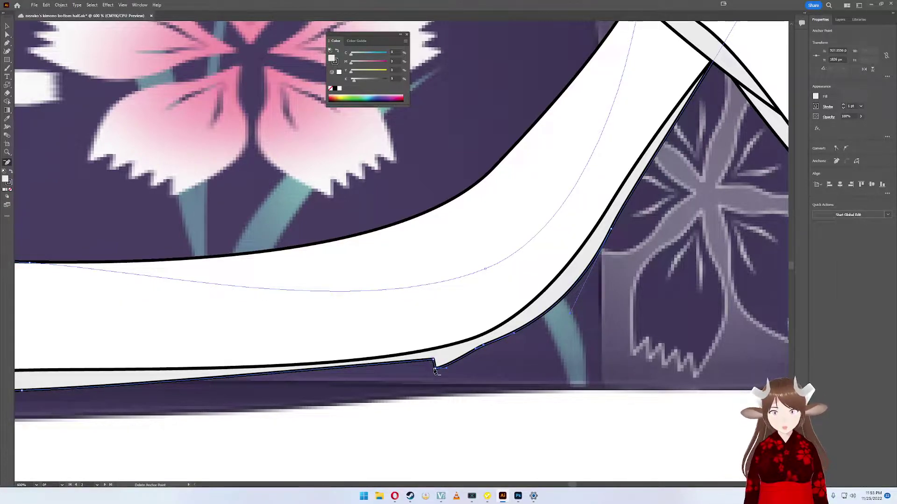
left_click(435, 369)
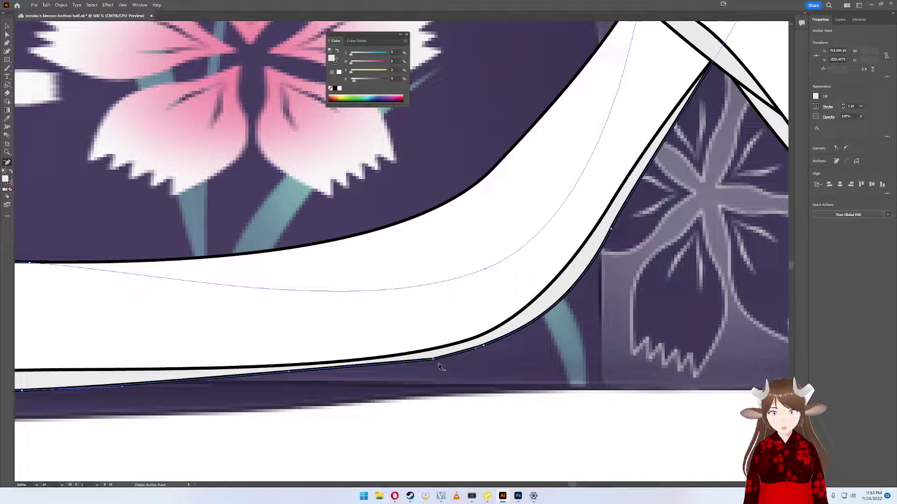
left_click(433, 361)
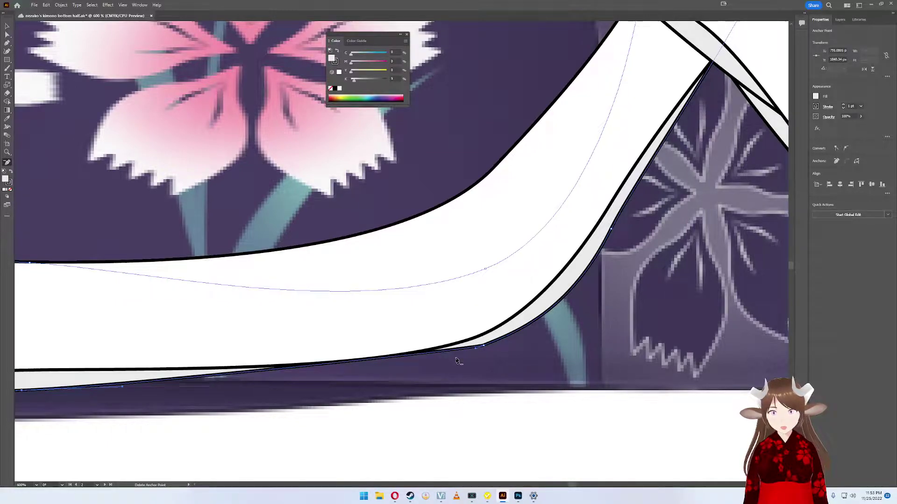
key("a")
left_click(476, 350)
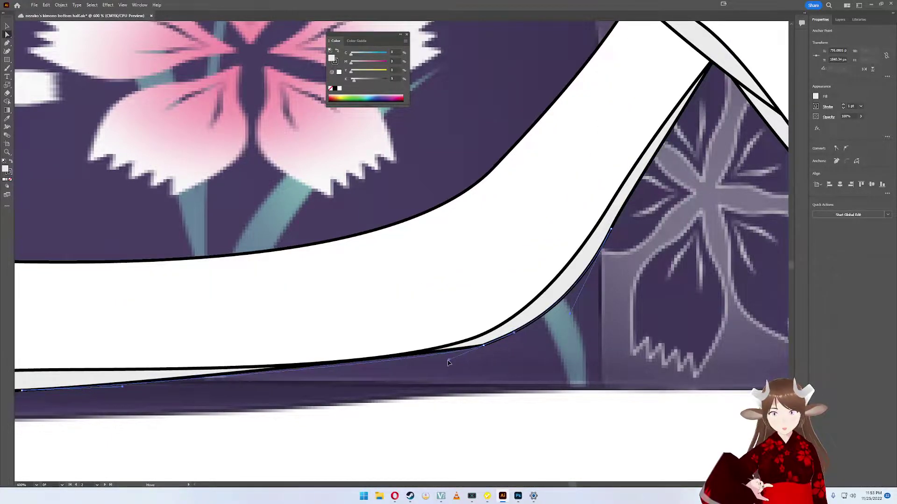
left_click_drag(448, 363, 394, 372)
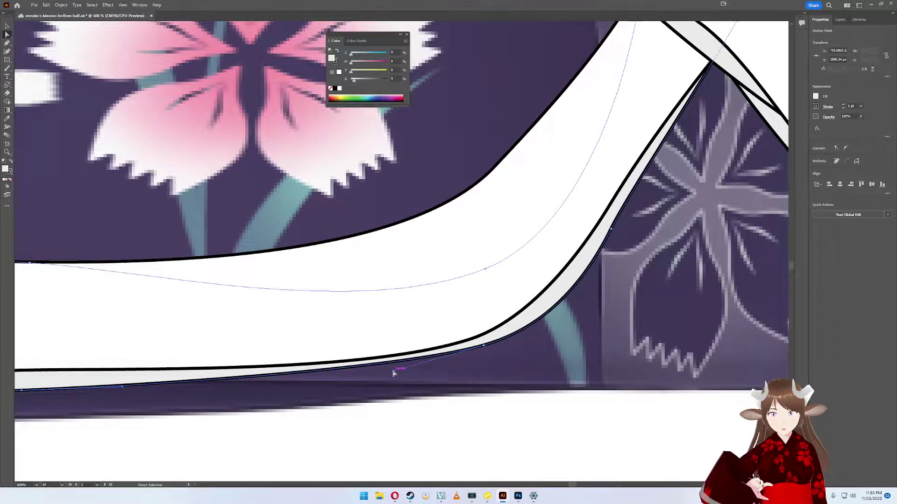
left_click(509, 357)
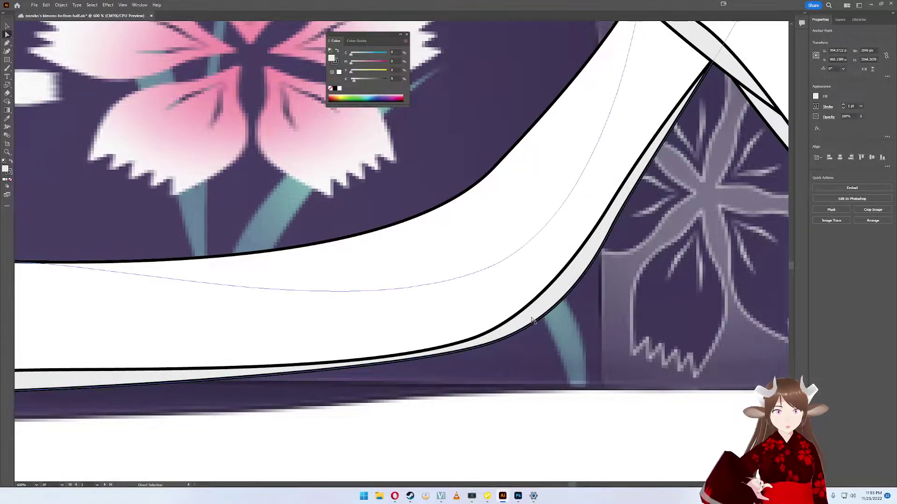
Slide the hem bend anchor up and extend its handle to widen the band
left_click(578, 266)
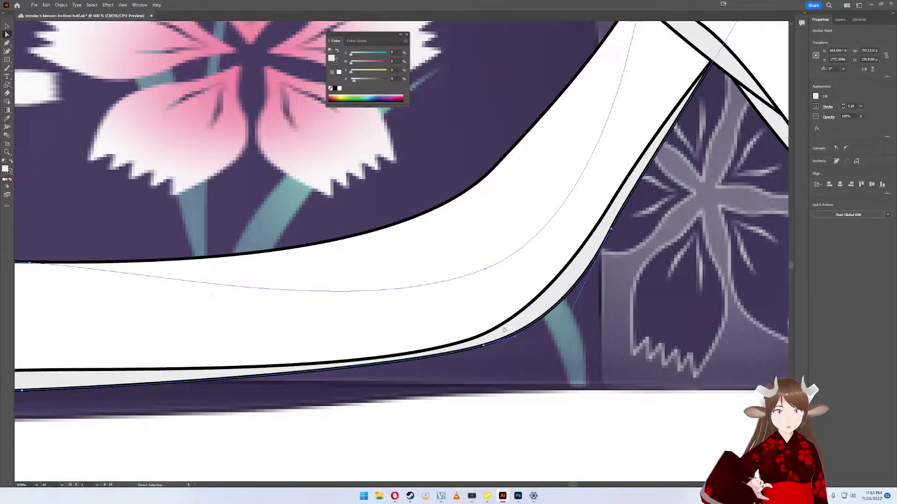
mouse_move(486, 348)
left_mouse_down()
mouse_move(509, 341)
mouse_move(499, 342)
left_mouse_up()
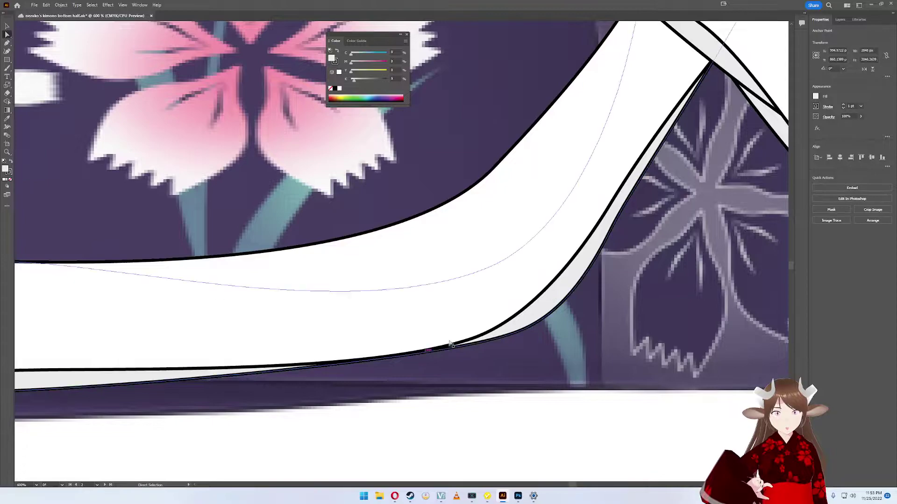
left_click_drag(498, 338, 502, 340)
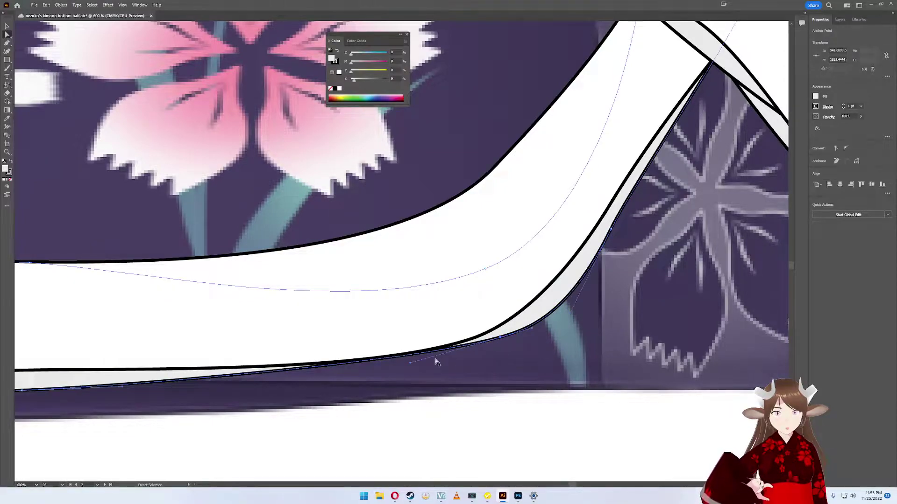
left_click_drag(411, 366, 419, 375)
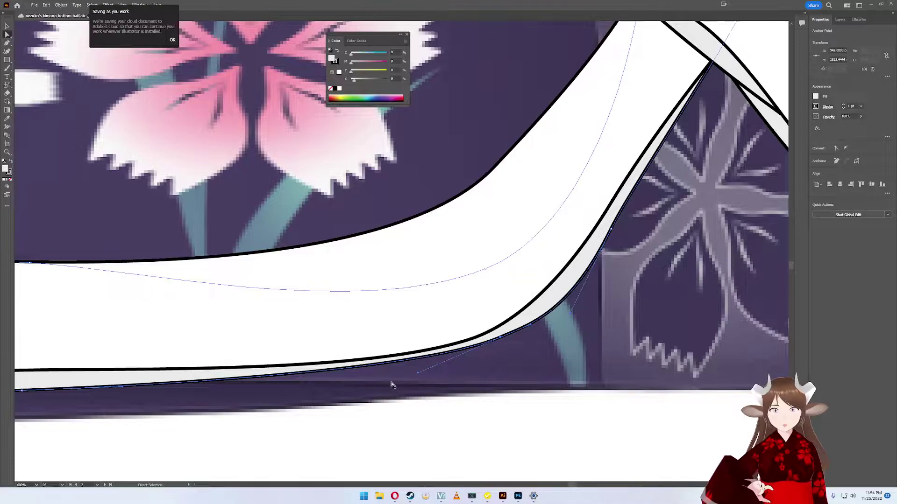
left_click(351, 382)
scroll(467, 388, "left", 5)
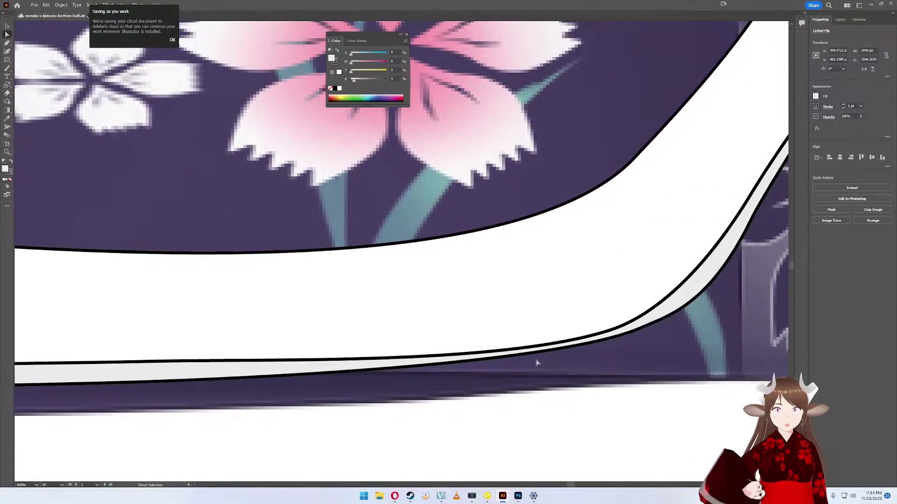
Raise a white trim anchor, convert it to smooth, and lengthen the trim's curve handles
left_click(613, 330)
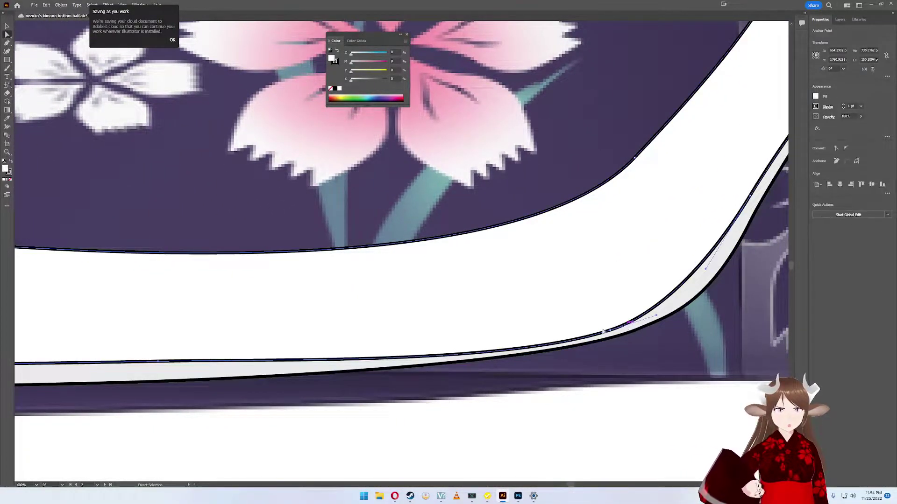
left_click_drag(613, 331, 621, 321)
left_click(847, 148)
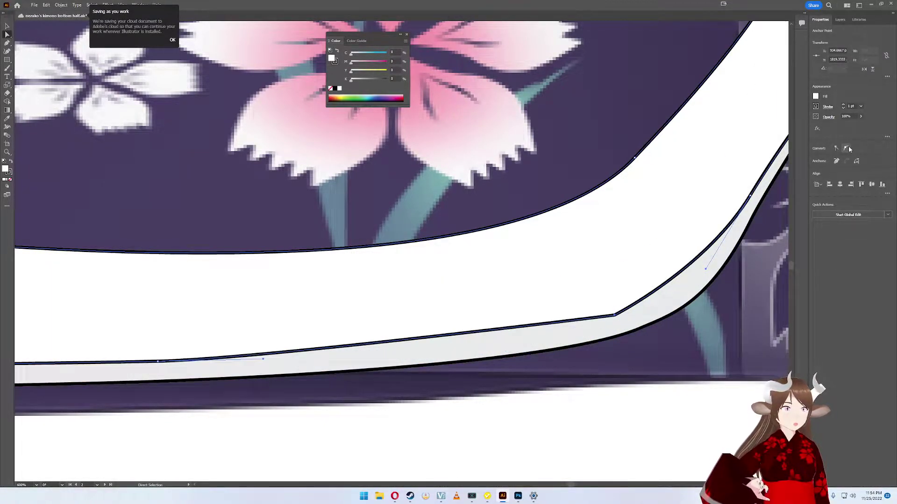
mouse_move(648, 323)
left_mouse_down()
mouse_move(635, 335)
mouse_move(642, 325)
left_mouse_up()
left_click(642, 330)
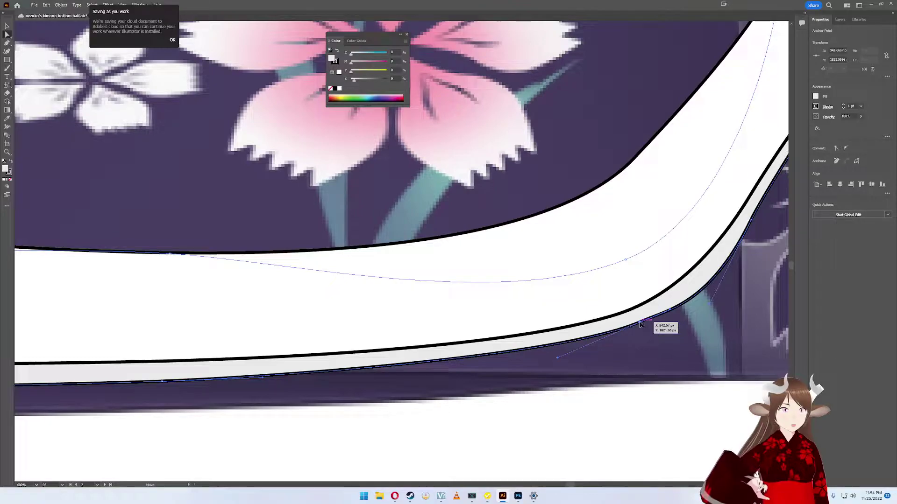
left_click_drag(642, 325, 642, 325)
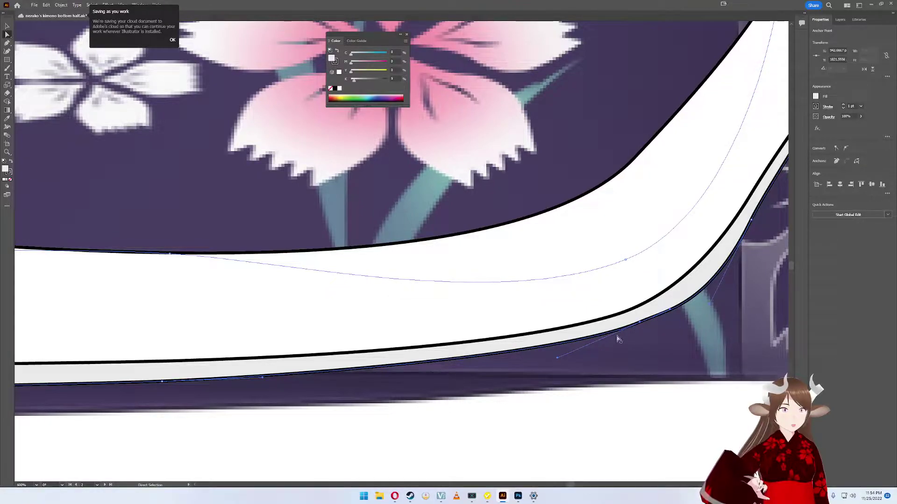
left_click_drag(560, 361, 570, 360)
left_click(677, 326)
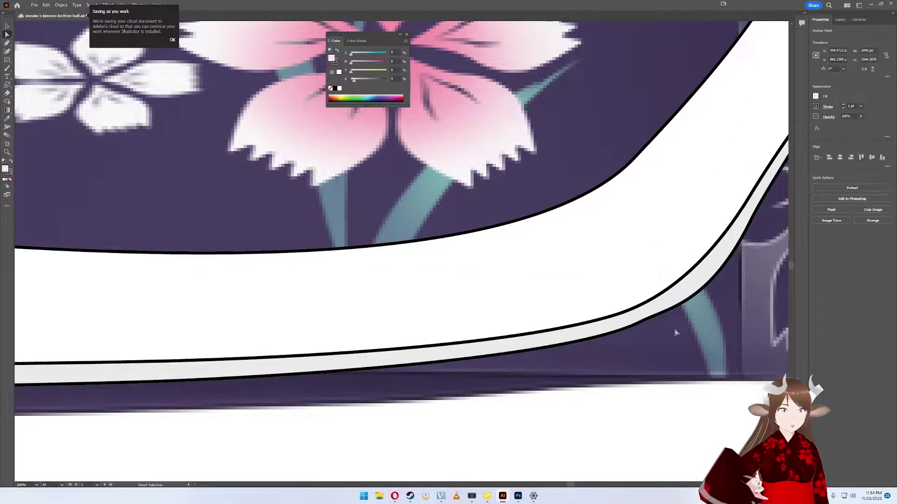
Nudge the anchor at the white trim's bend and check the smoothed outer edge
scroll(592, 374, "up", 3)
scroll(559, 218, "right", 3)
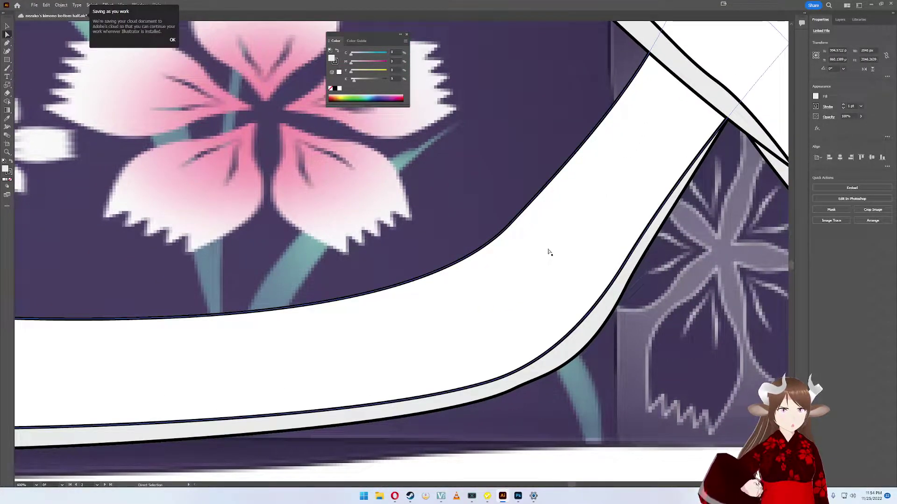
left_click(527, 210)
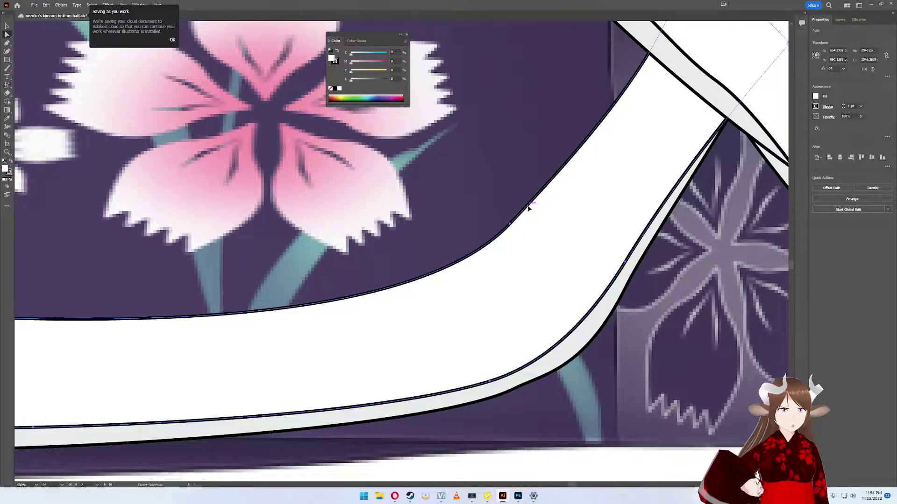
left_click_drag(512, 226, 516, 227)
left_click(512, 225)
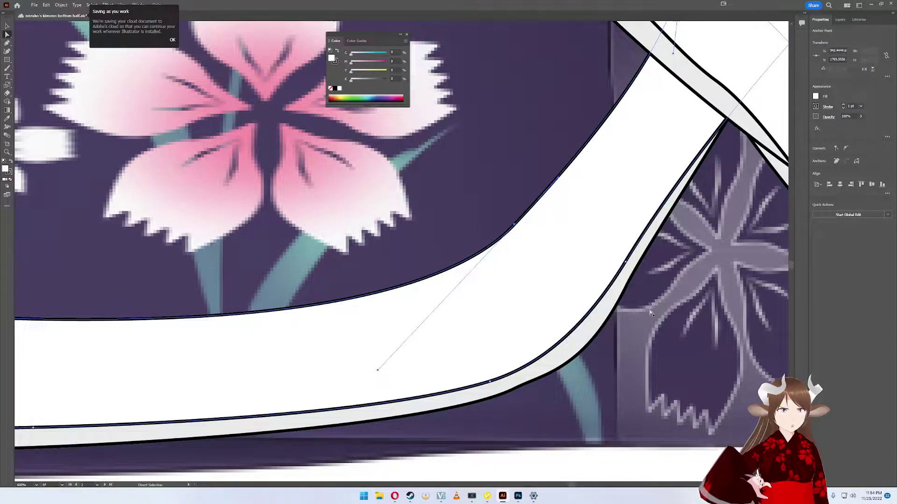
left_click(634, 326)
left_click(618, 276)
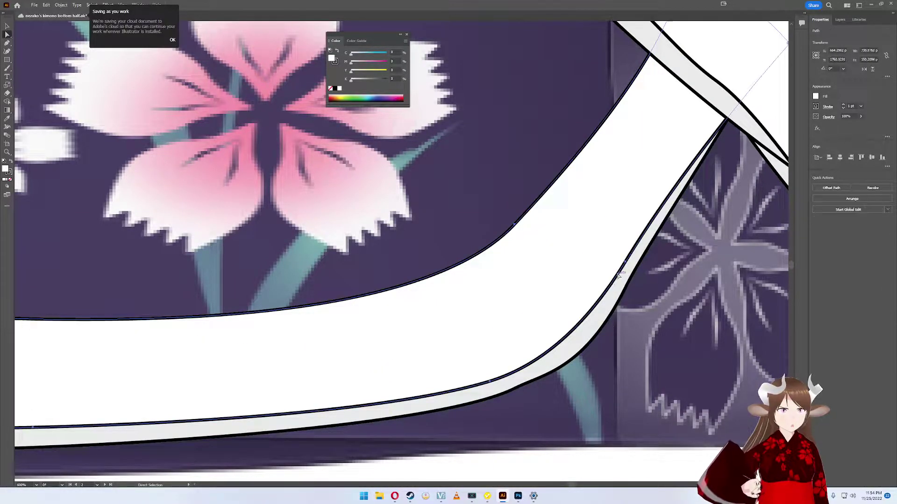
left_click(627, 265)
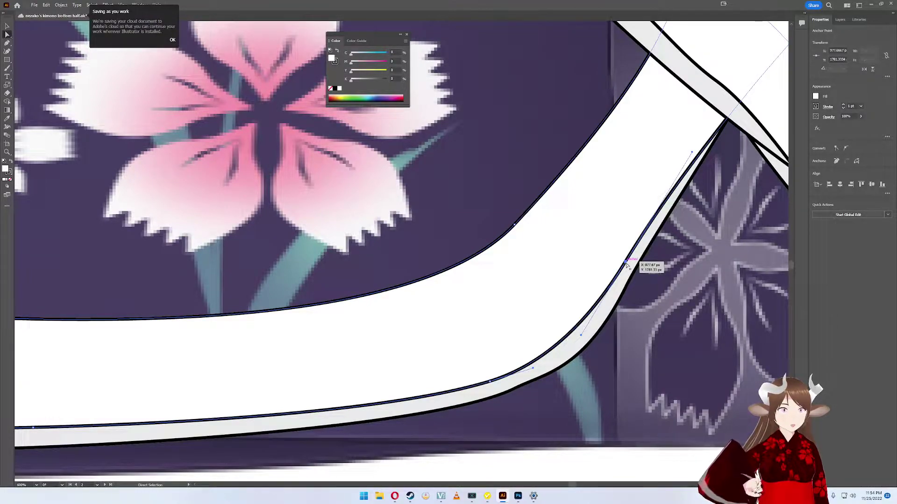
left_click(674, 270)
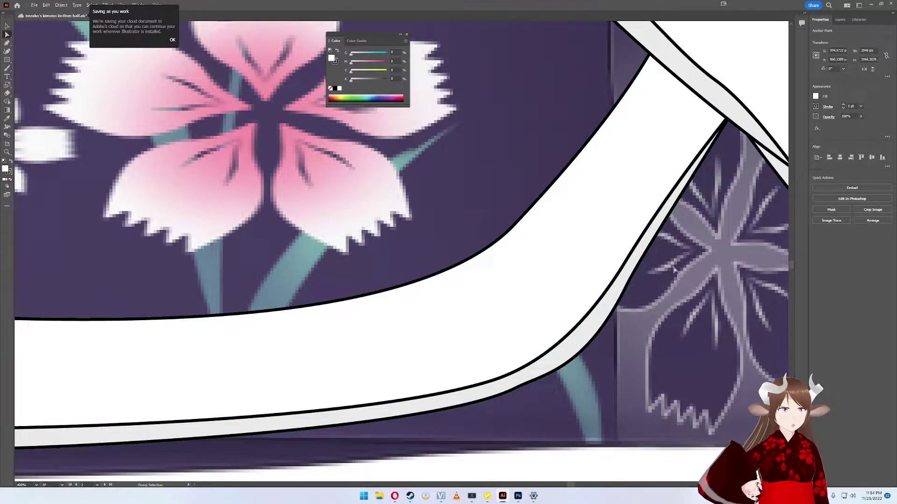
Select the frame and kimono group together with the Selection tool
scroll(674, 270, "down", 3)
scroll(699, 352, "right", 5)
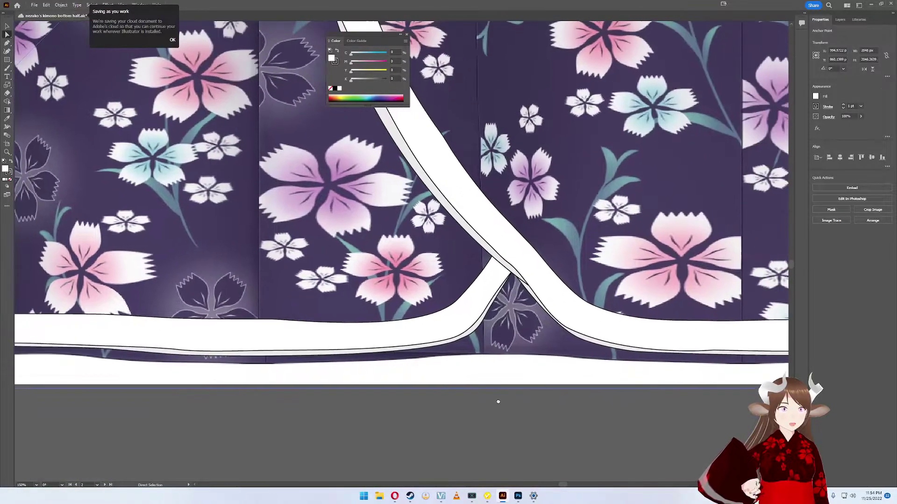
scroll(543, 421, "up", 1)
scroll(542, 421, "down", 3)
left_click(608, 462)
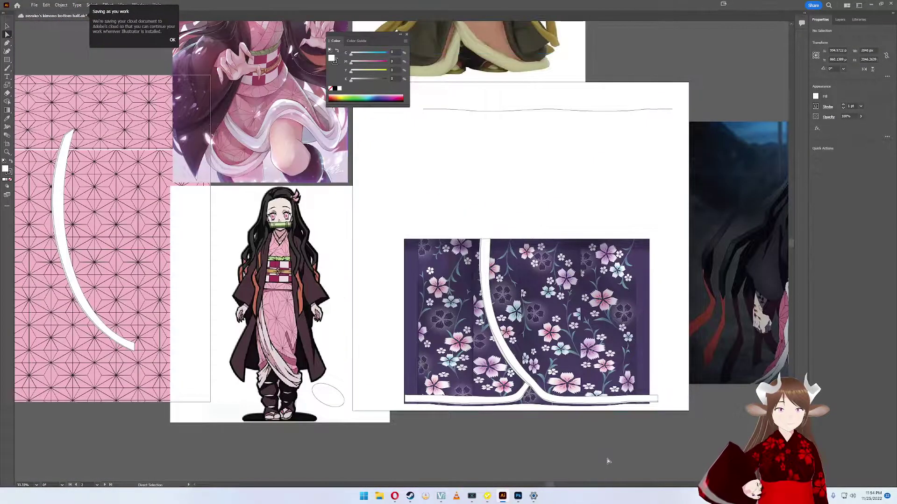
key("v")
left_click_drag(597, 467, 544, 416)
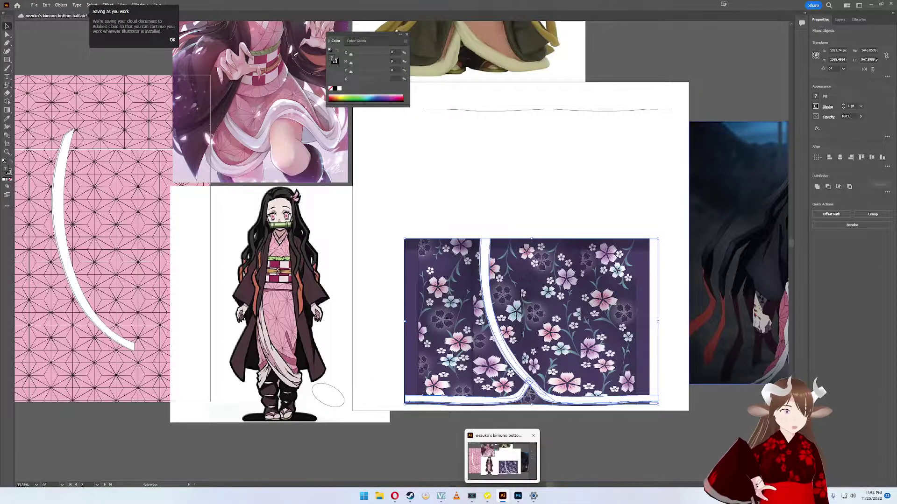
key("a")
key("v")
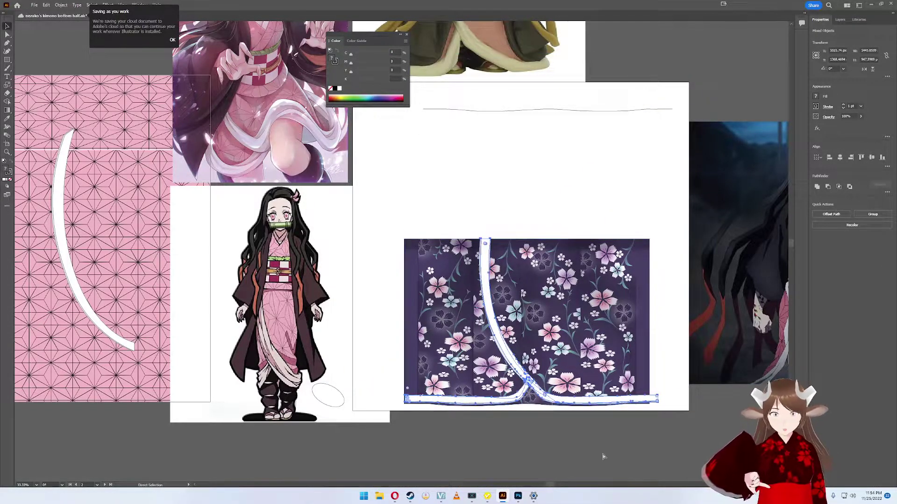
Paste the white trim as a Smart Object onto the right strap and move its layer under nezuko pattern 2
left_click(518, 496)
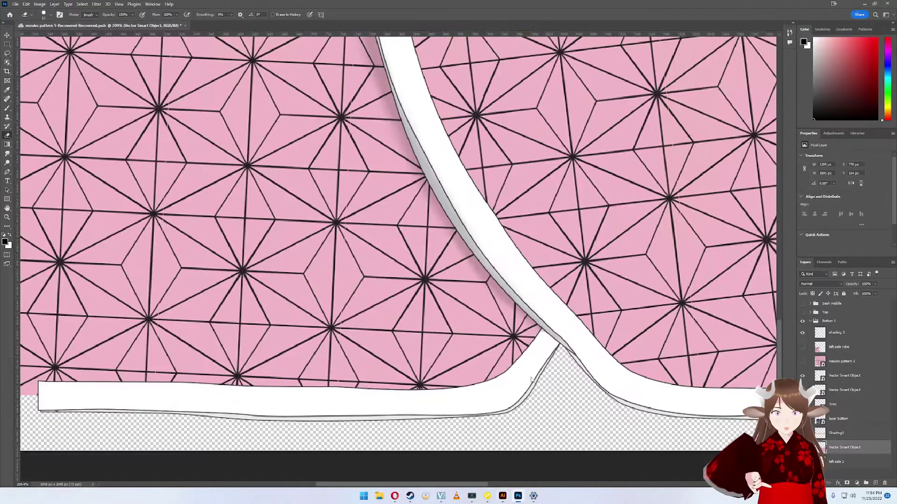
key("ctrl+v")
left_click(477, 139)
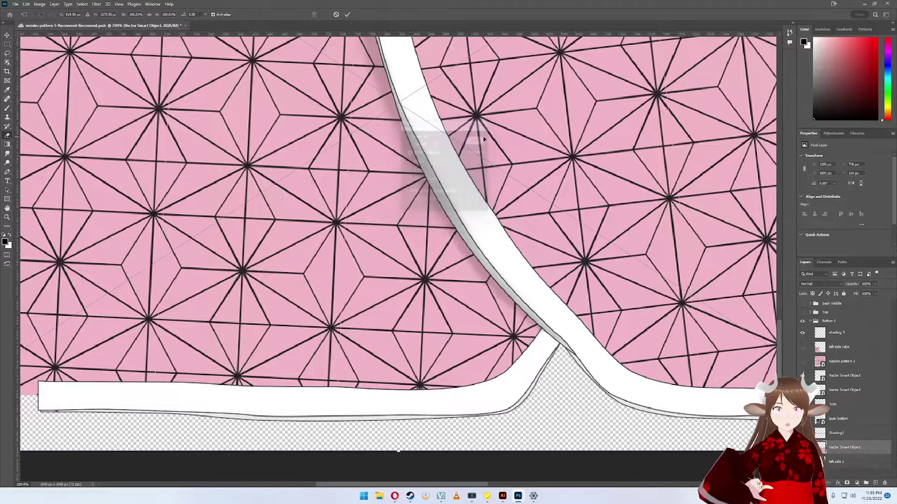
left_click_drag(385, 333, 548, 314)
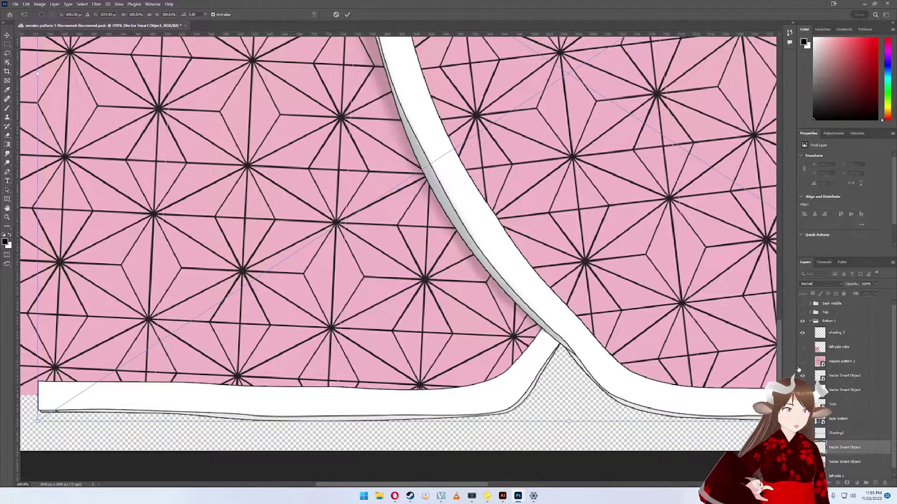
key("e")
left_click_drag(848, 449, 855, 377)
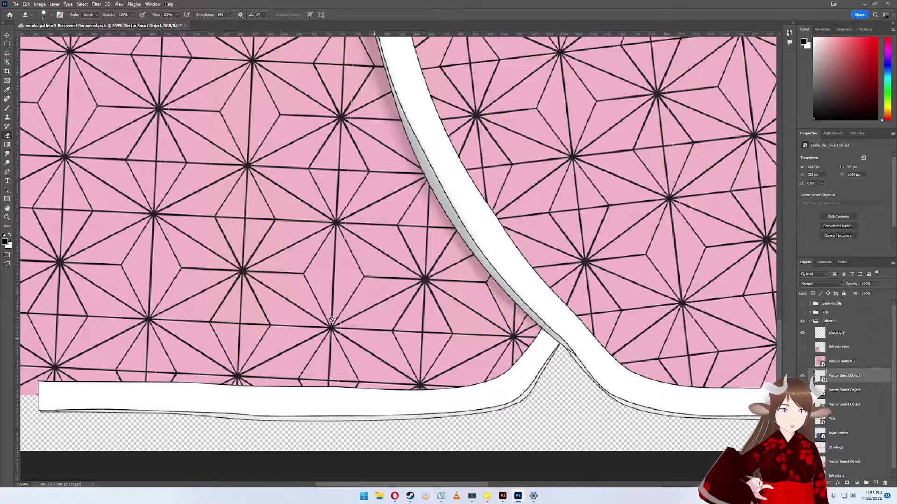
Quick Export the texture as PNG, overwriting nezuko pattern 13
left_click(15, 4)
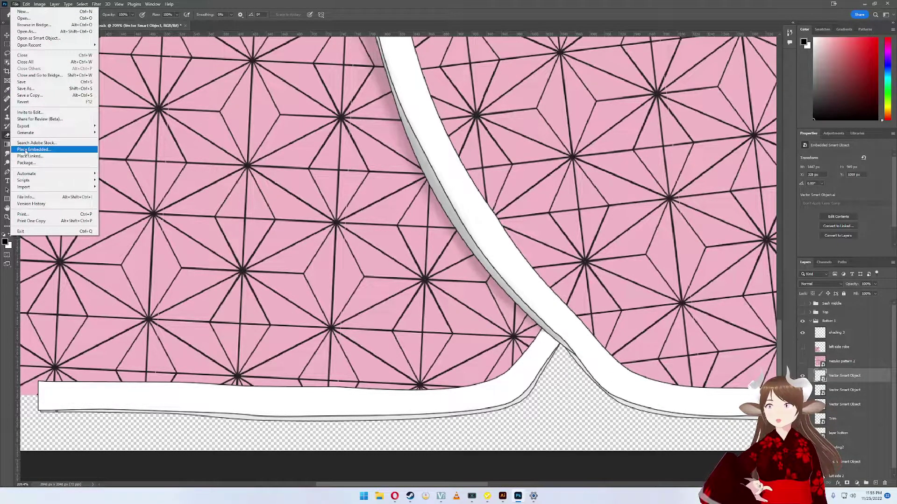
key("Escape")
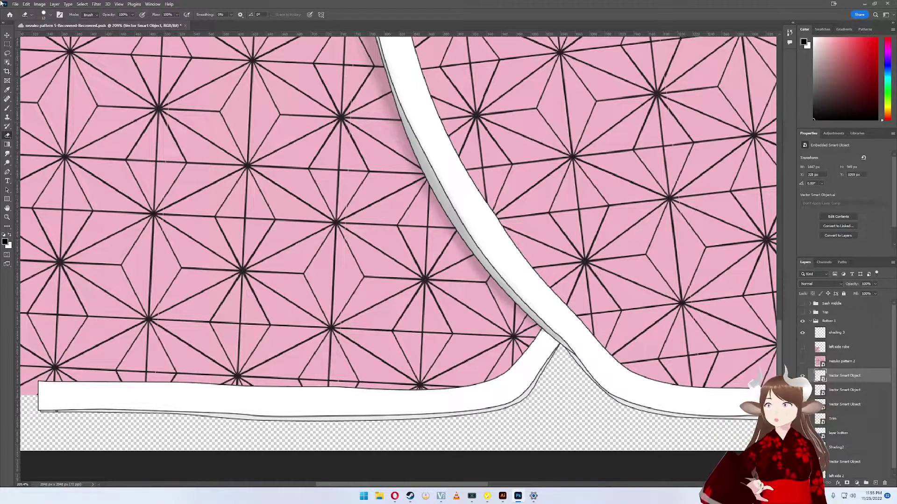
left_click(16, 5)
mouse_move(65, 129)
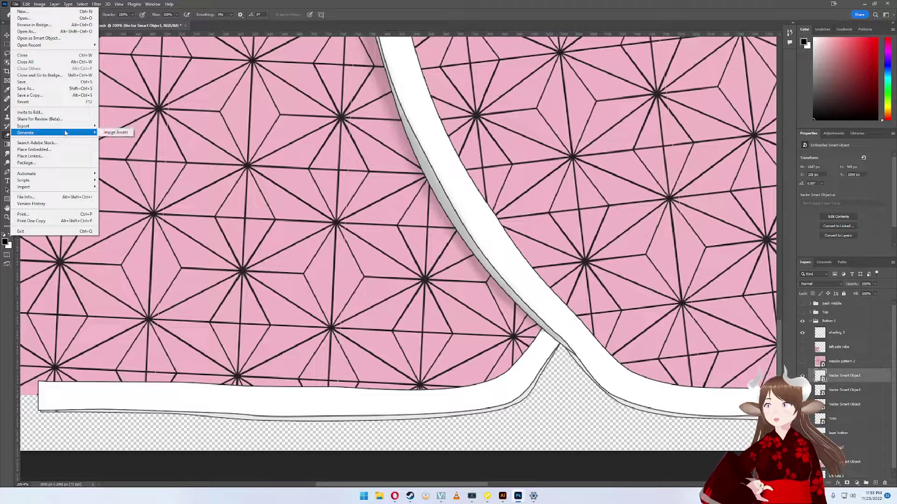
left_click(119, 127)
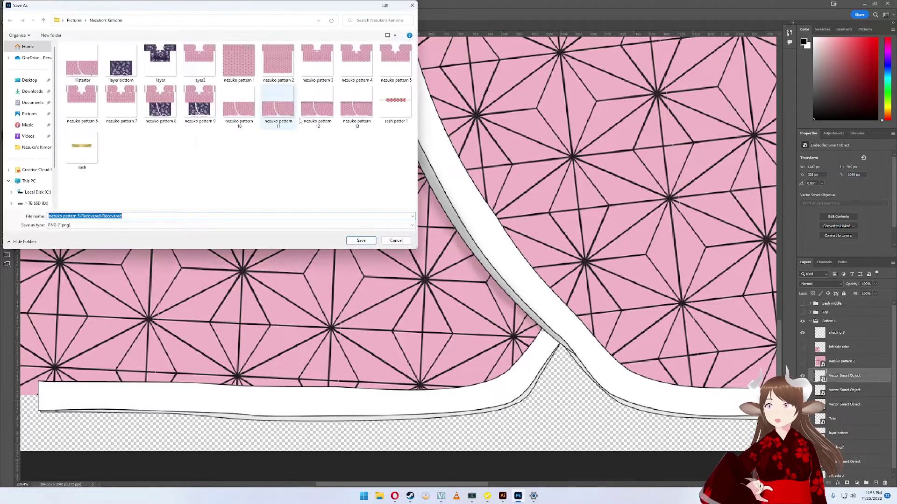
left_click(355, 110)
left_click(361, 240)
left_click(465, 249)
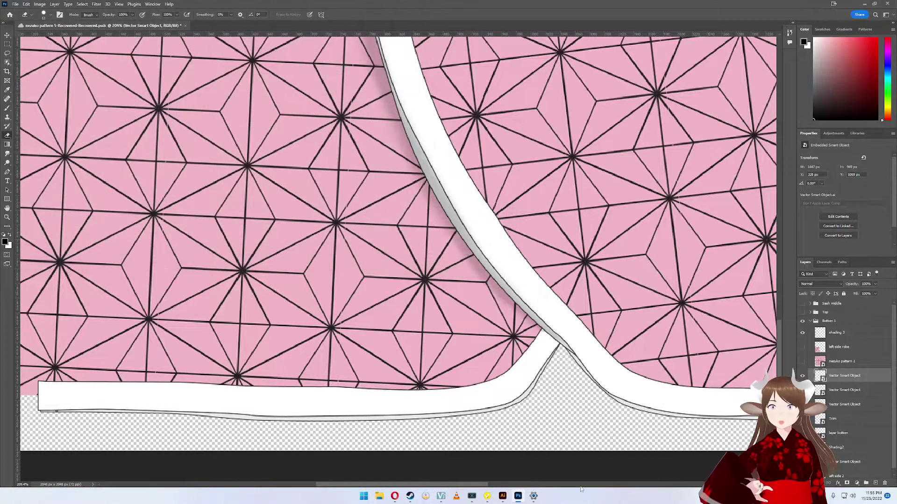
left_click(503, 496)
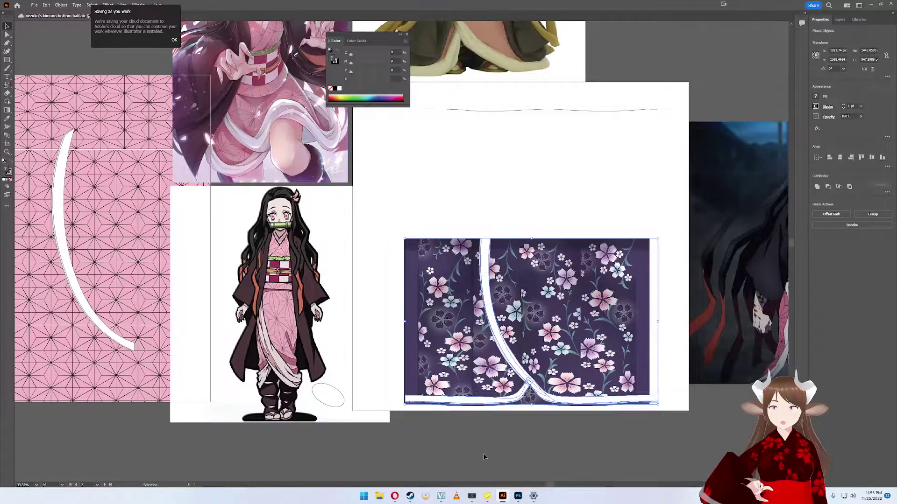
Load the updated nezuko pattern 13 PNG into VRoid's kimono texture layer
left_click(487, 496)
right_click(41, 215)
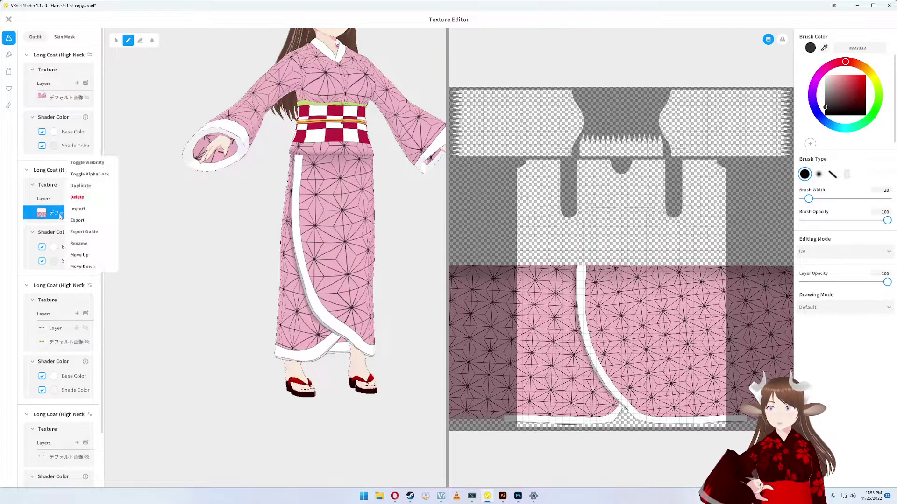
left_click(77, 211)
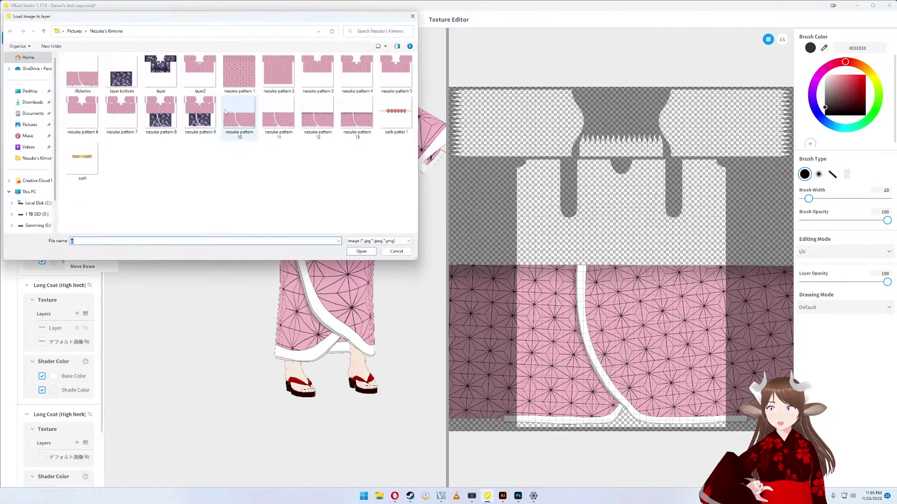
double_click(348, 119)
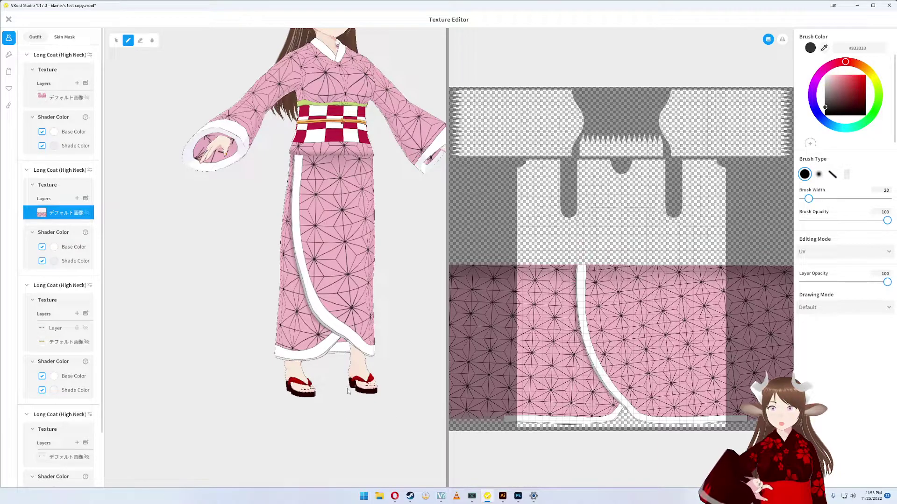
Orbit and zoom the 3D view to inspect the white trim along the hem and front edge
scroll(336, 368, "up", 5)
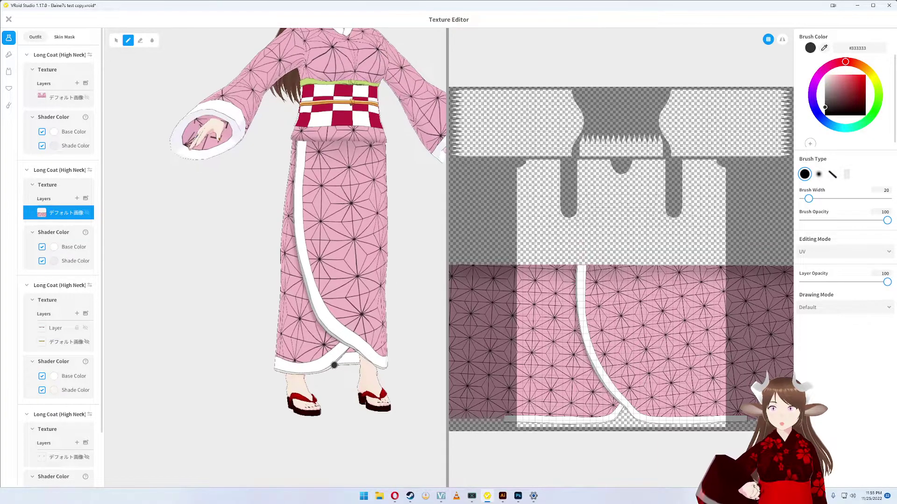
scroll(377, 393, "up", 3)
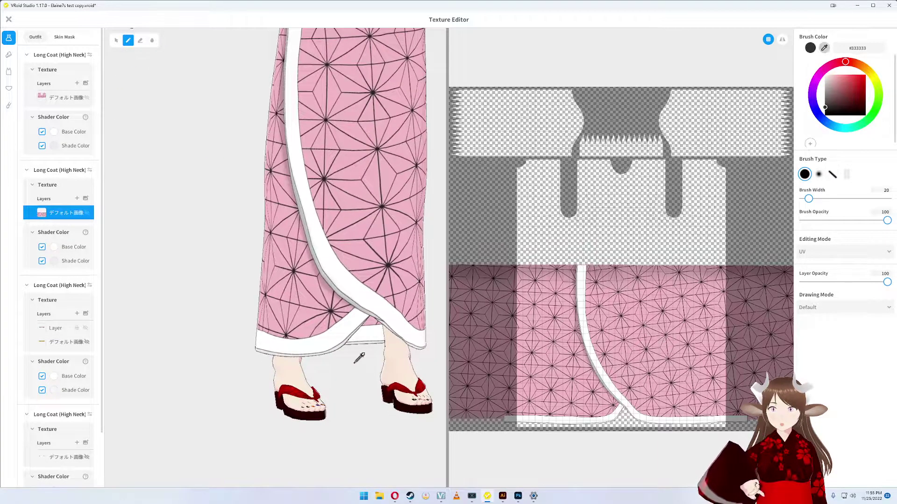
scroll(359, 363, "up", 4)
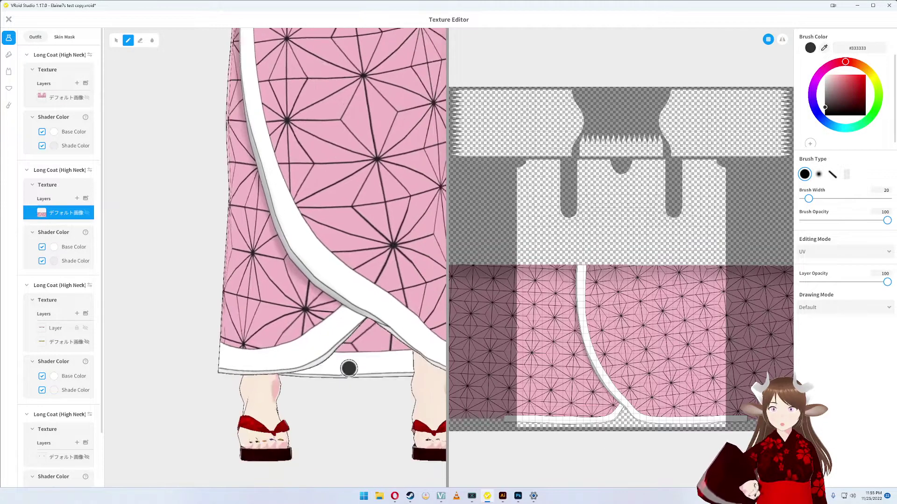
scroll(365, 336, "up", 3)
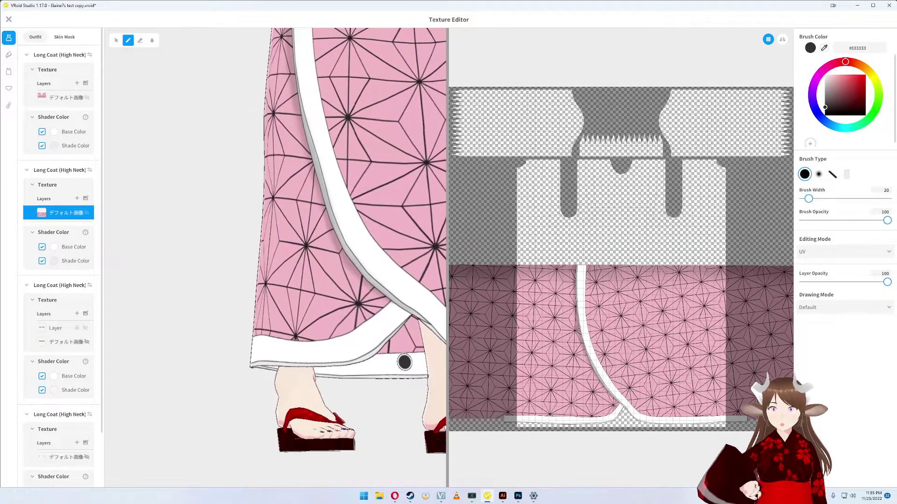
scroll(378, 372, "up", 2)
scroll(351, 377, "down", 5)
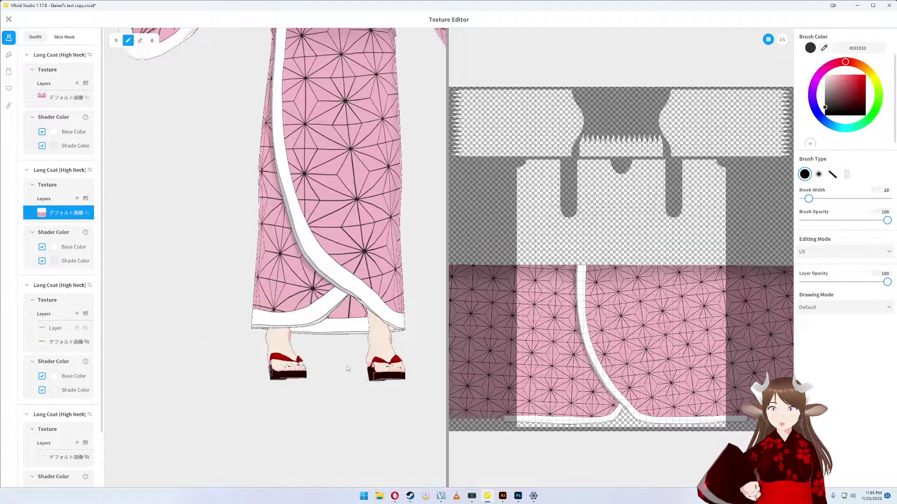
scroll(347, 369, "down", 4)
scroll(376, 306, "up", 4)
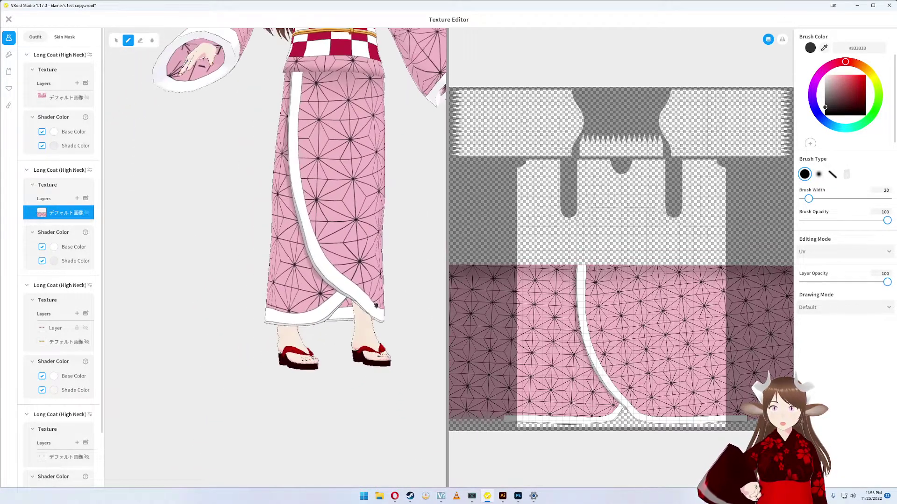
mouse_move(376, 306)
left_mouse_down()
mouse_move(285, 346)
mouse_move(351, 278)
mouse_move(263, 298)
mouse_move(380, 308)
mouse_move(369, 313)
left_mouse_up()
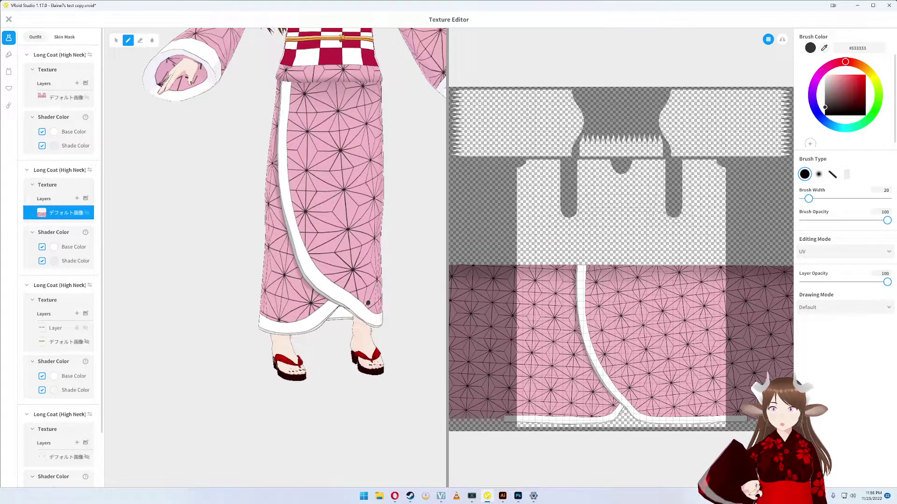
scroll(362, 306, "down", 5)
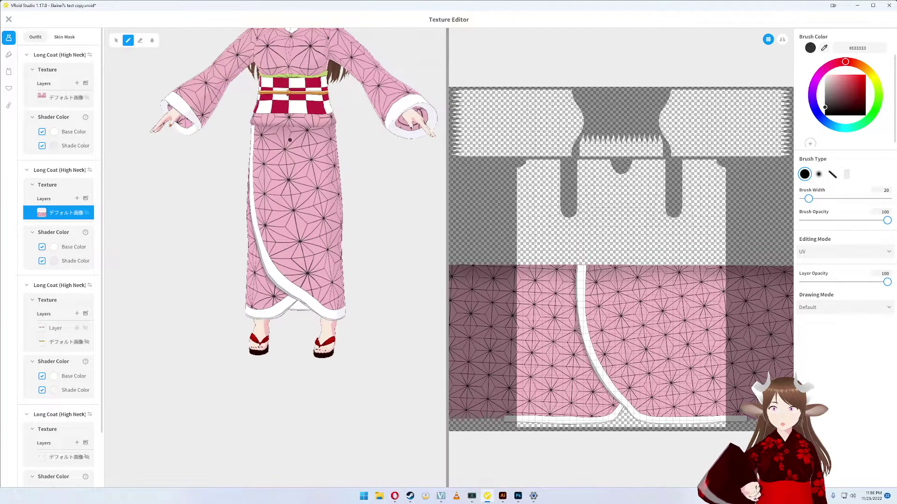
left_click_drag(290, 140, 295, 204)
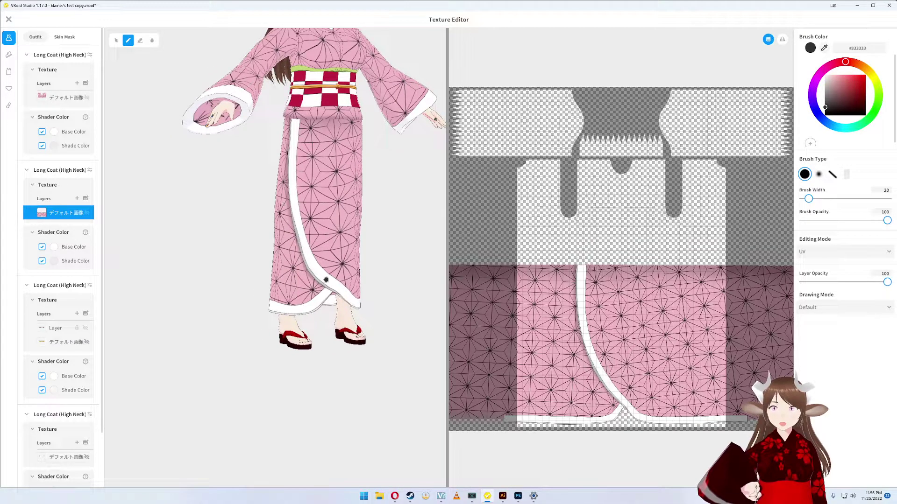
scroll(320, 309, "up", 5)
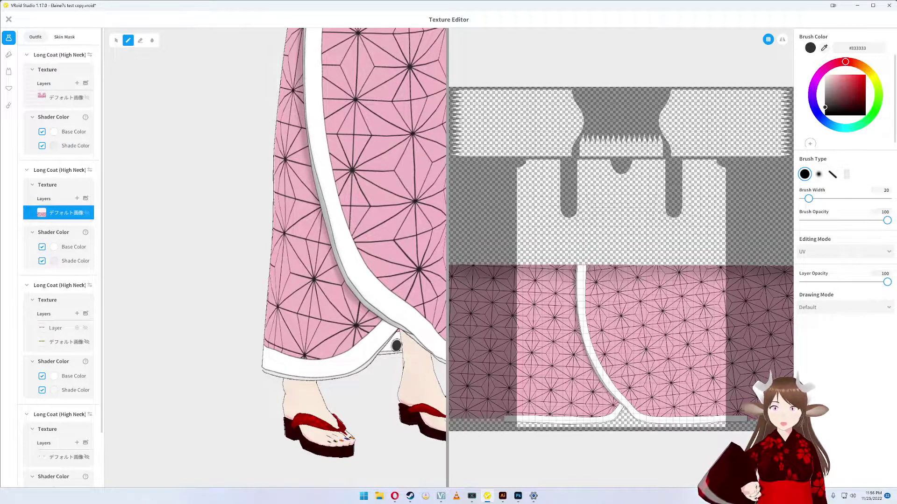
left_click_drag(409, 364, 286, 363)
left_click_drag(365, 369, 233, 366)
left_click_drag(354, 342, 369, 341)
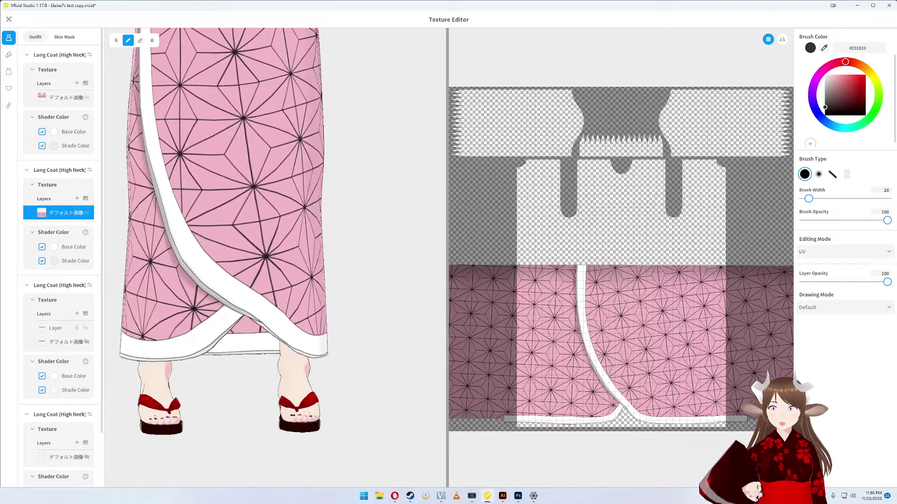
scroll(259, 246, "down", 3)
scroll(286, 186, "down", 3)
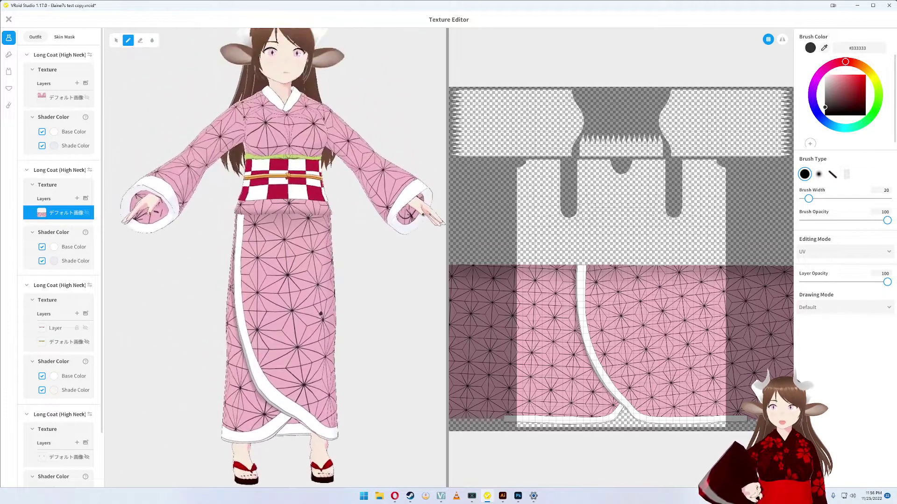
left_click_drag(308, 255, 303, 259)
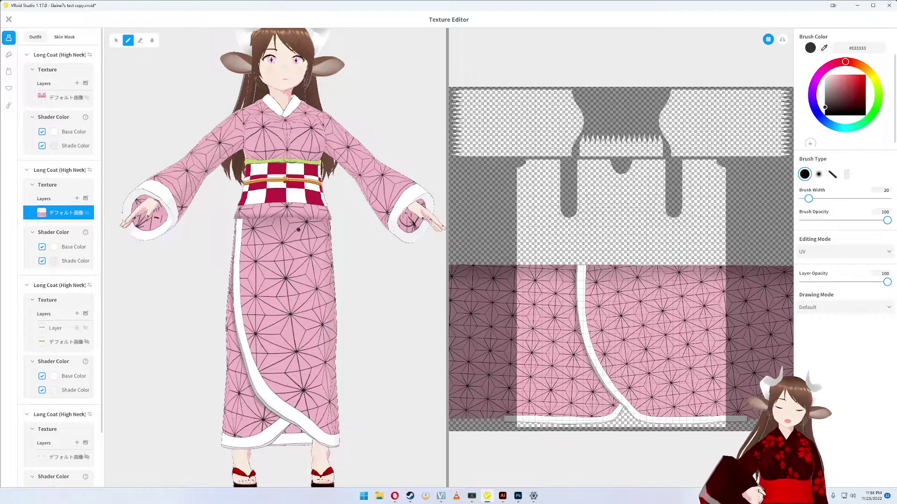
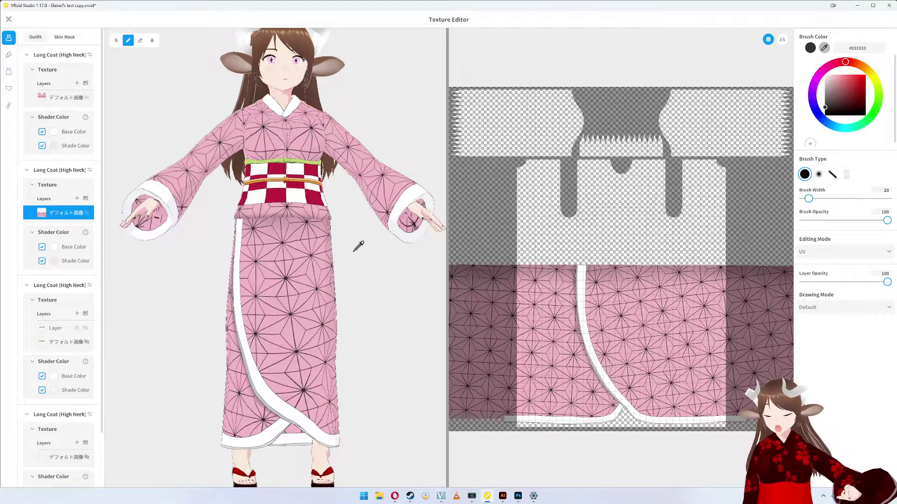
Delete the two leftover Vector Smart Object layers from the asanoha pattern document
left_click(518, 496)
scroll(534, 479, "down", 1)
scroll(516, 351, "up", 10)
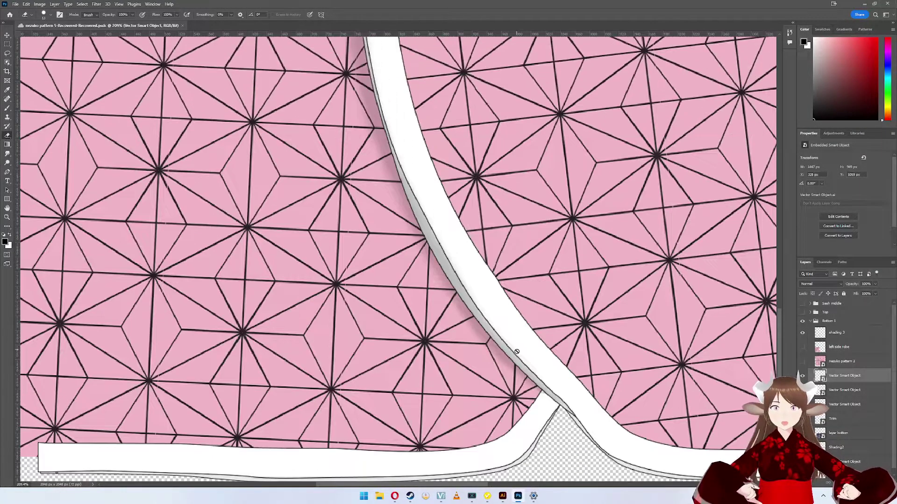
scroll(515, 348, "up", 4)
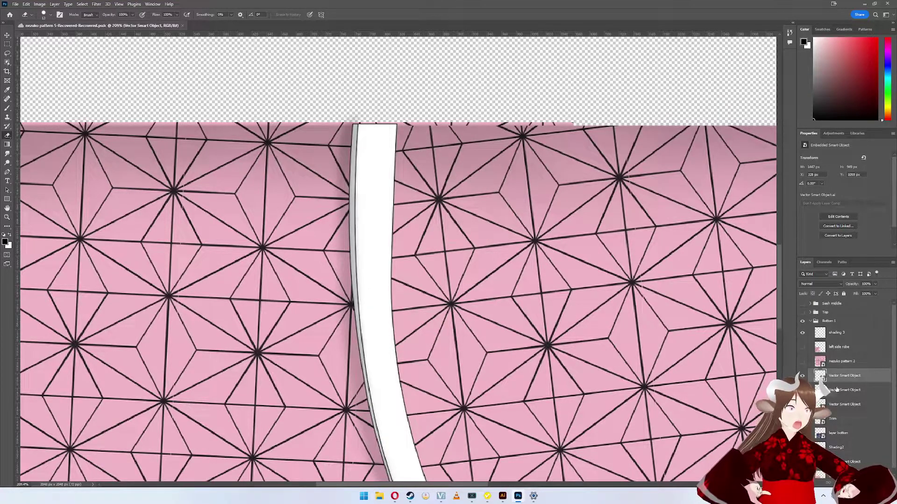
left_click(837, 389)
key("Delete")
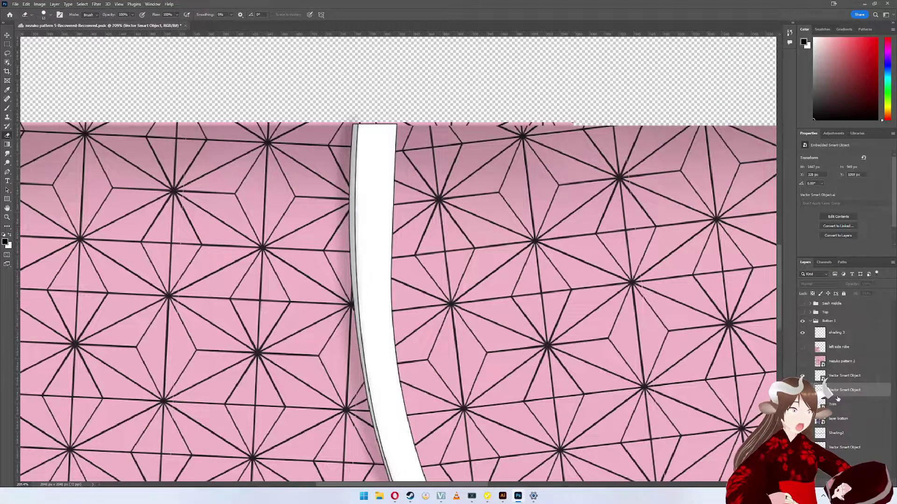
key("Delete")
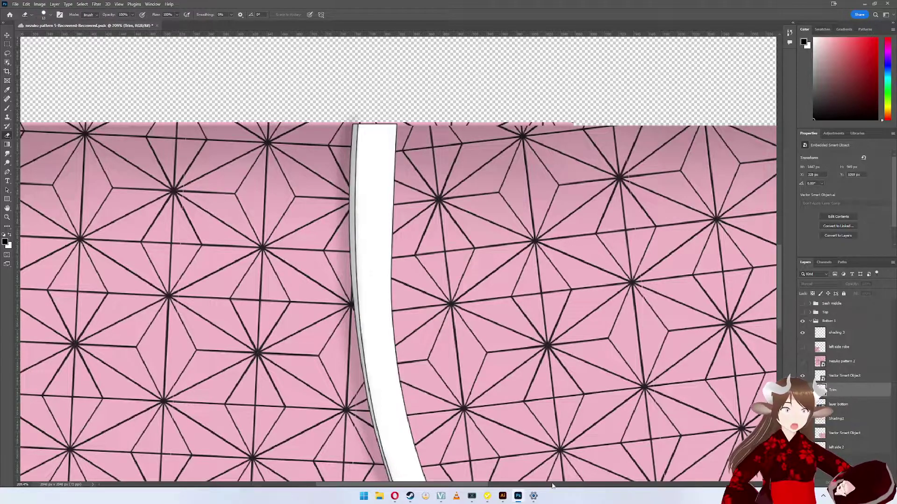
left_click(502, 496)
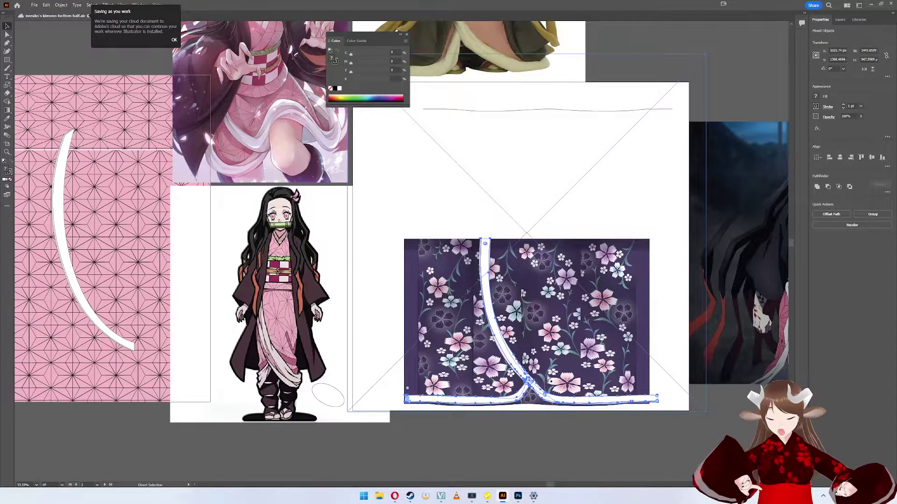
Compare the kimono hem in VRoid Studio's 3D view against the Illustrator trim artwork
key("v")
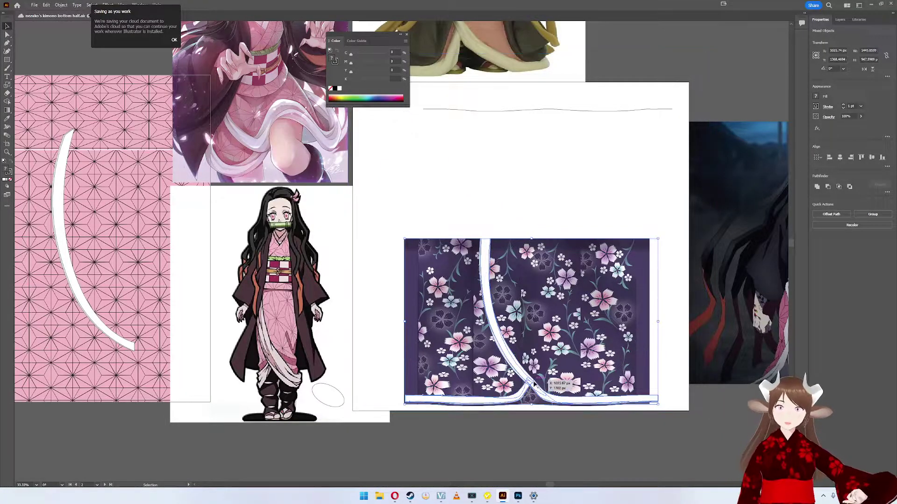
mouse_move(516, 497)
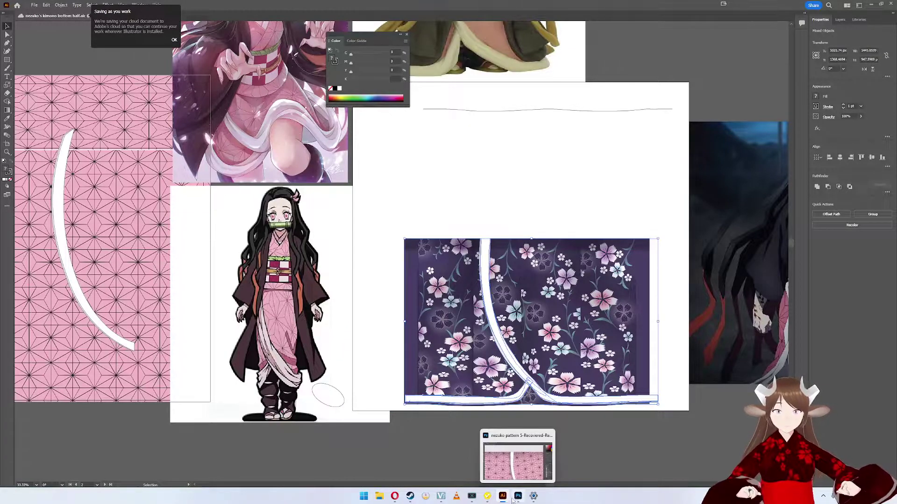
left_click(487, 496)
scroll(359, 415, "up", 5)
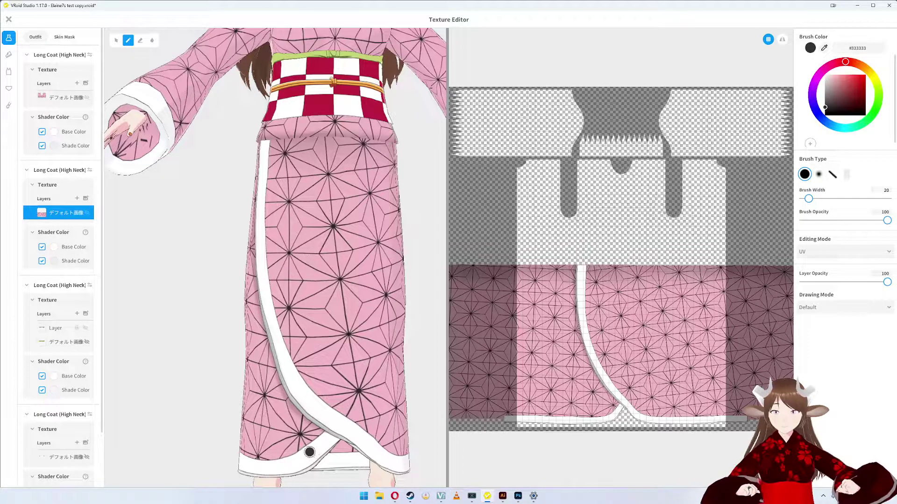
scroll(313, 454, "up", 4)
left_click_drag(331, 431, 331, 380)
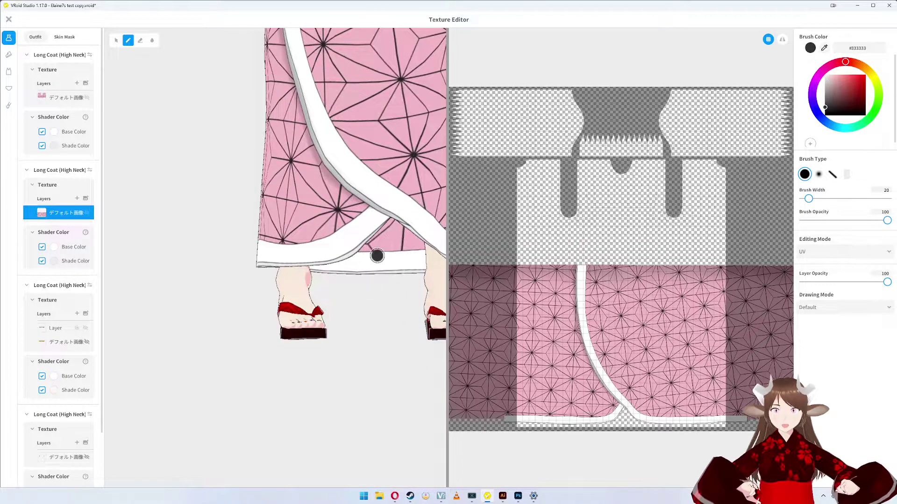
left_click(497, 495)
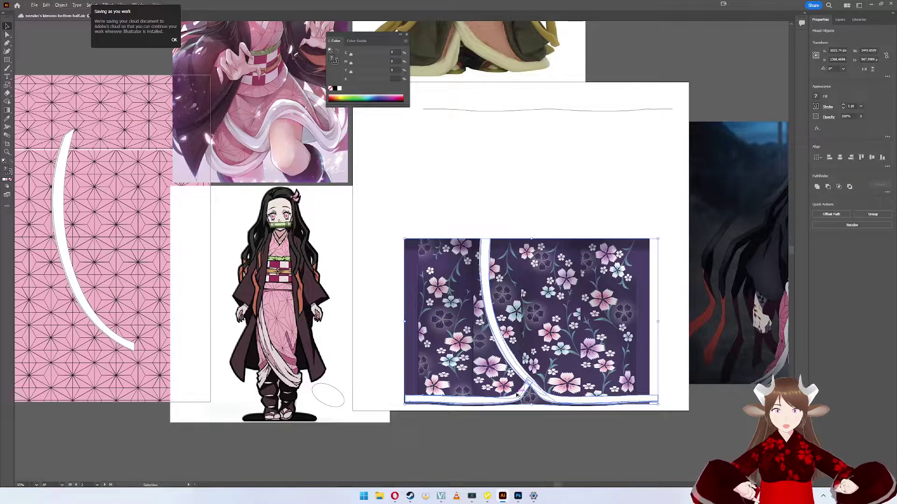
scroll(501, 398, "up", 4)
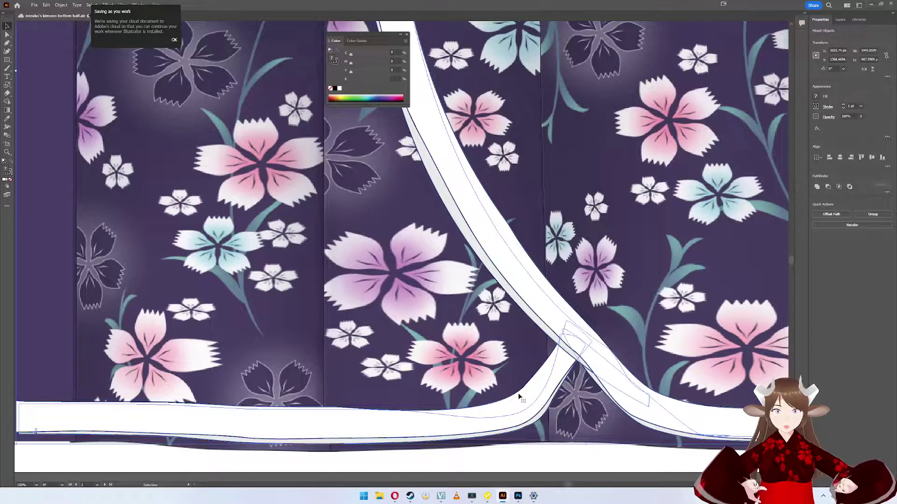
left_click(487, 496)
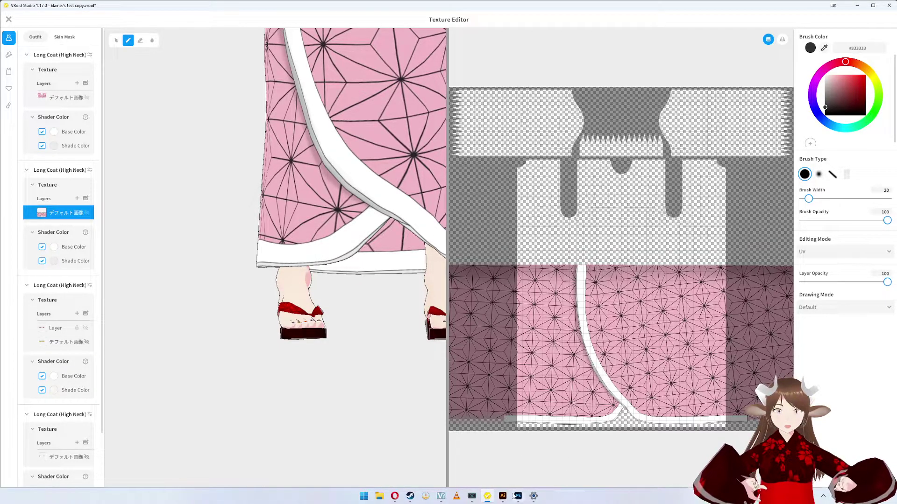
mouse_move(503, 495)
left_click(515, 463)
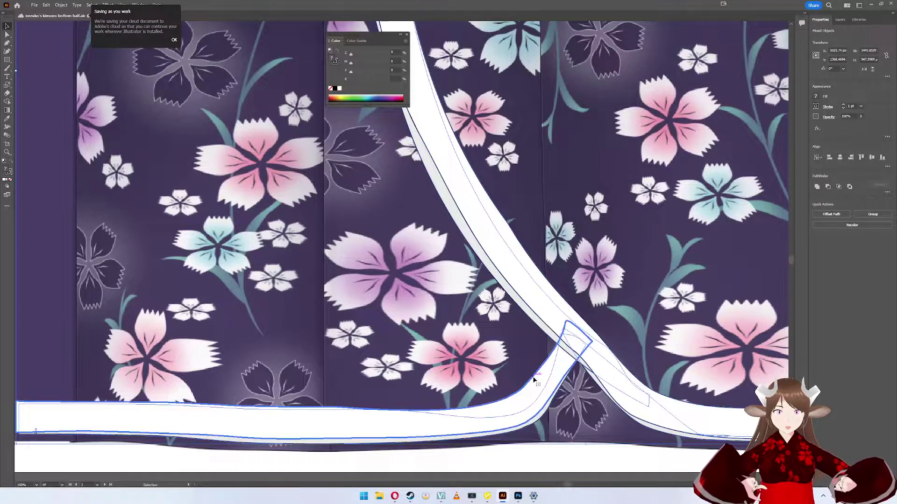
Drag the bend anchor's handle to smooth the trim curve, then select the kimono artwork
key("a")
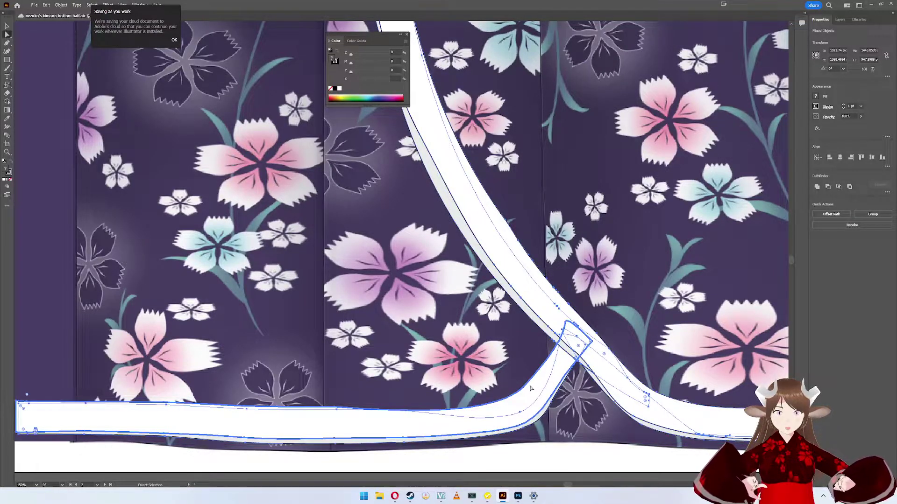
left_click(523, 386)
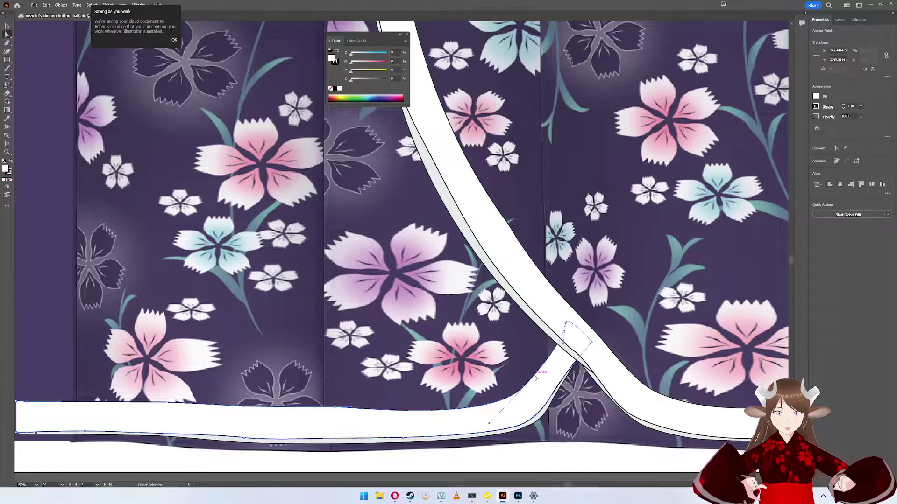
left_click_drag(535, 378, 545, 370)
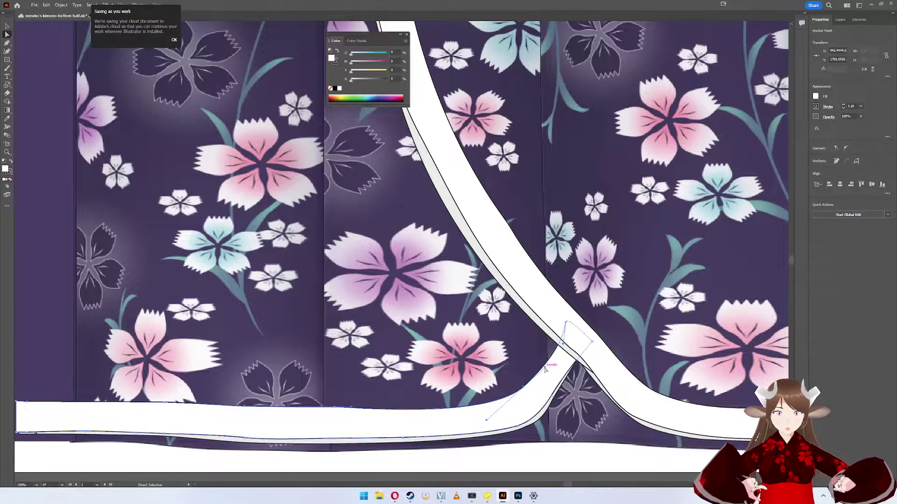
scroll(553, 387, "up", 1)
scroll(553, 388, "down", 2)
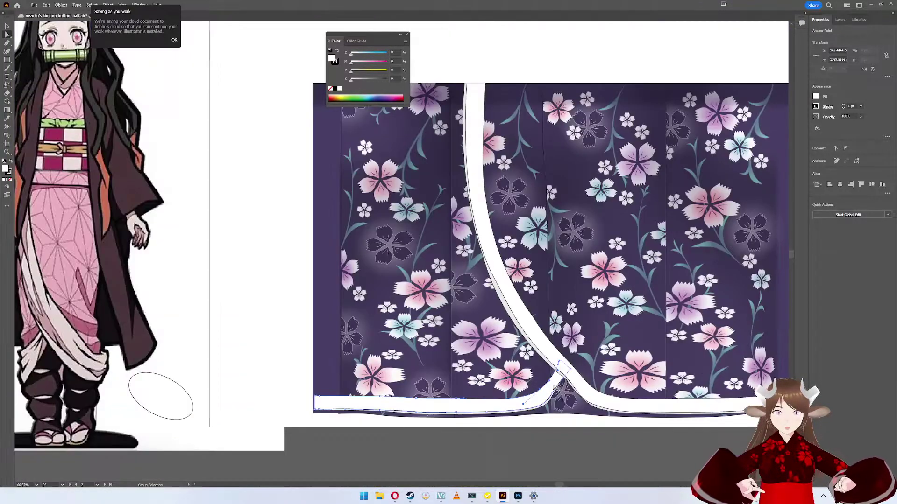
left_click(614, 466)
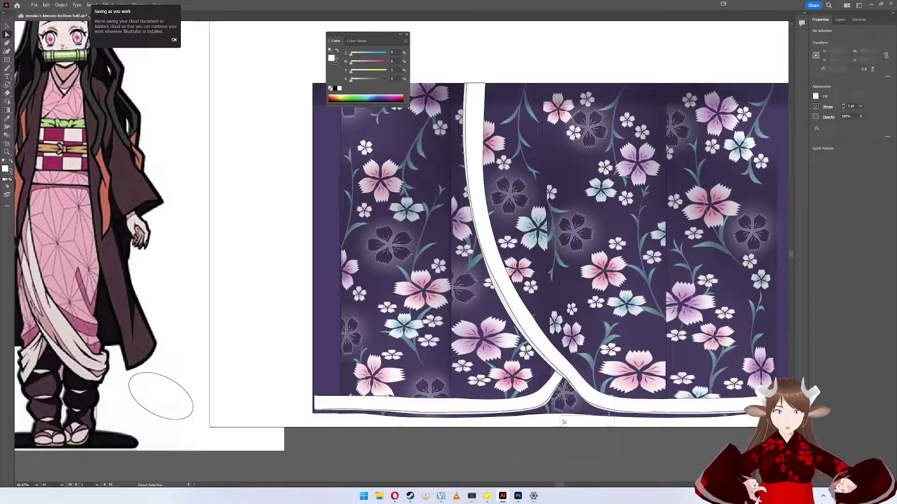
key("v")
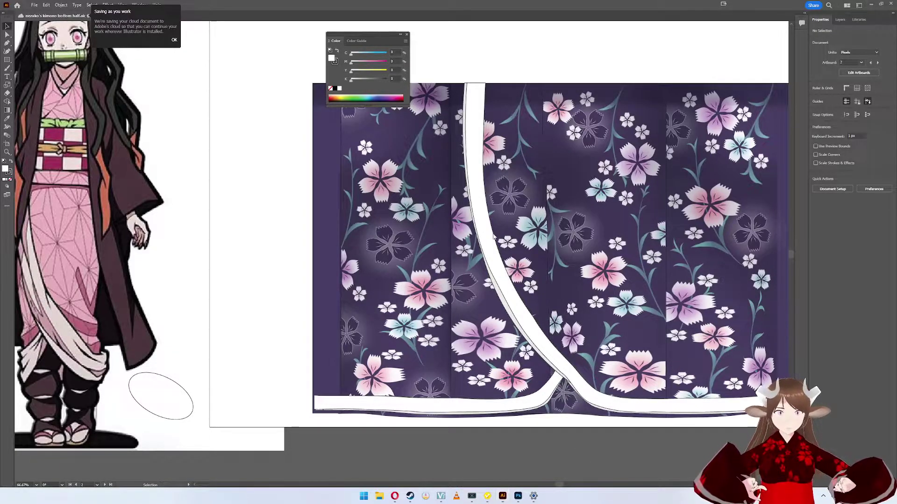
left_click(493, 285)
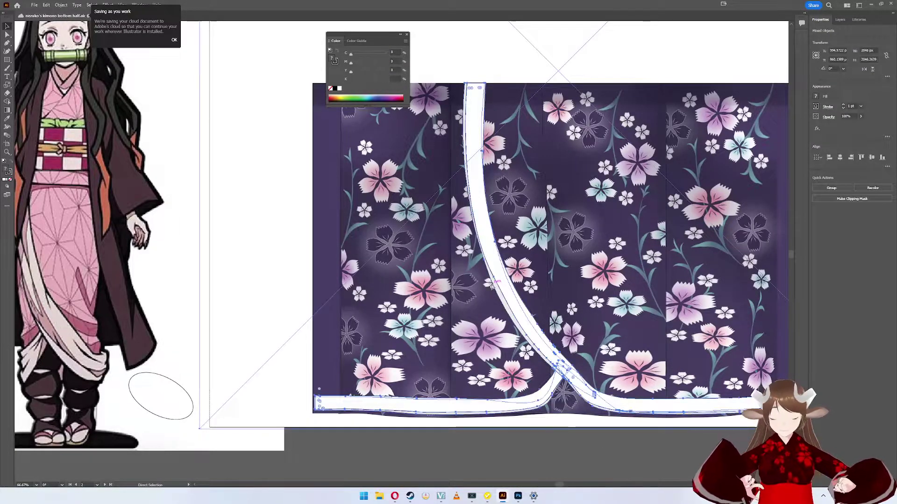
left_click(518, 496)
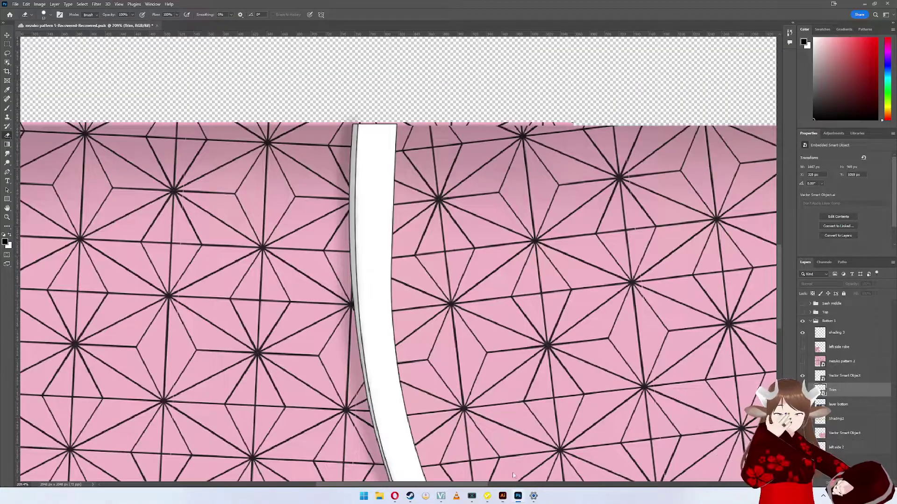
scroll(497, 309, "down", 4)
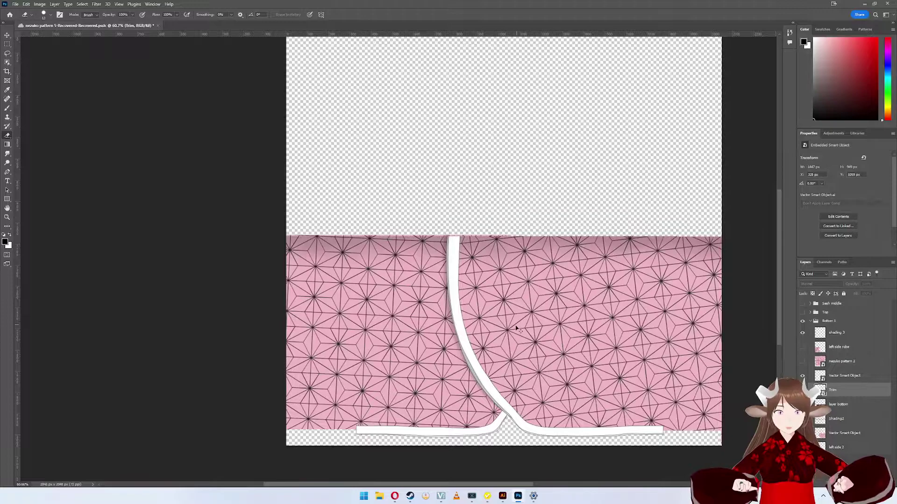
key("ctrl+v")
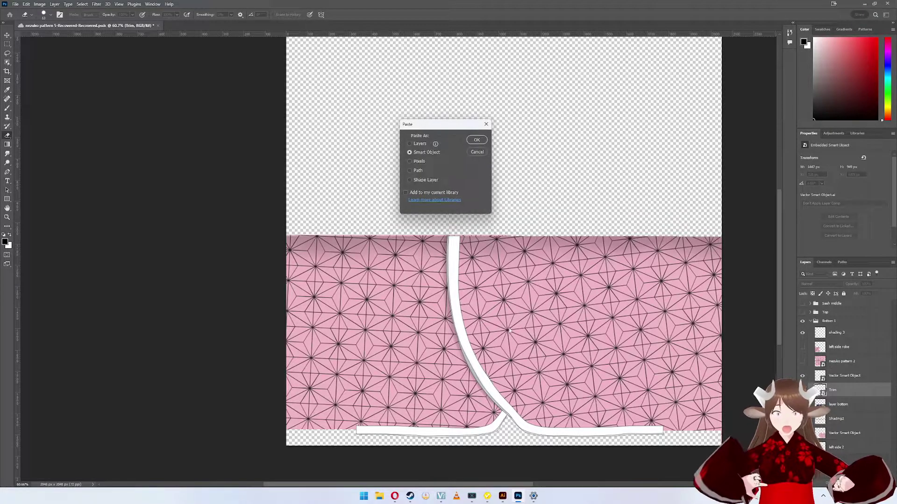
left_click(476, 140)
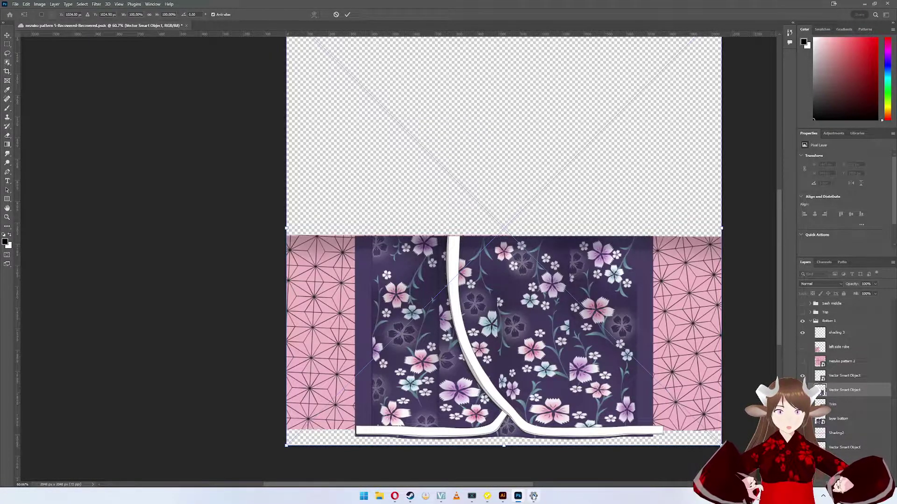
key("Escape")
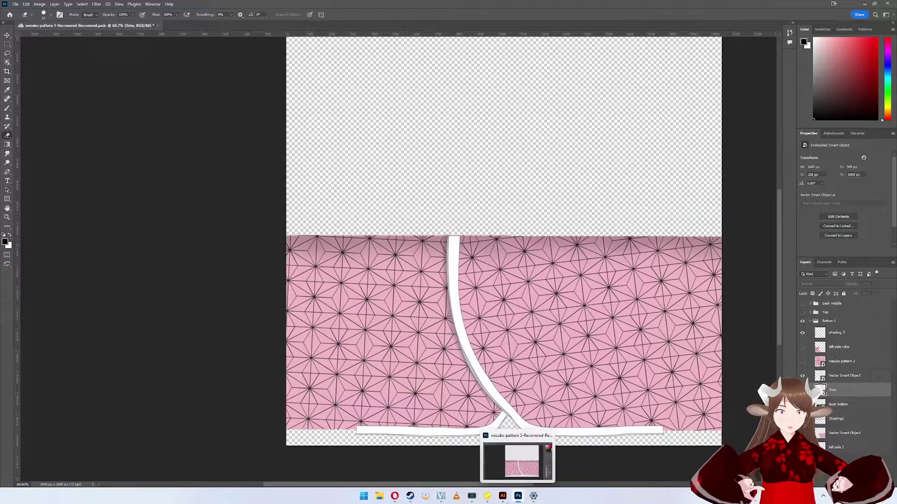
left_click(503, 497)
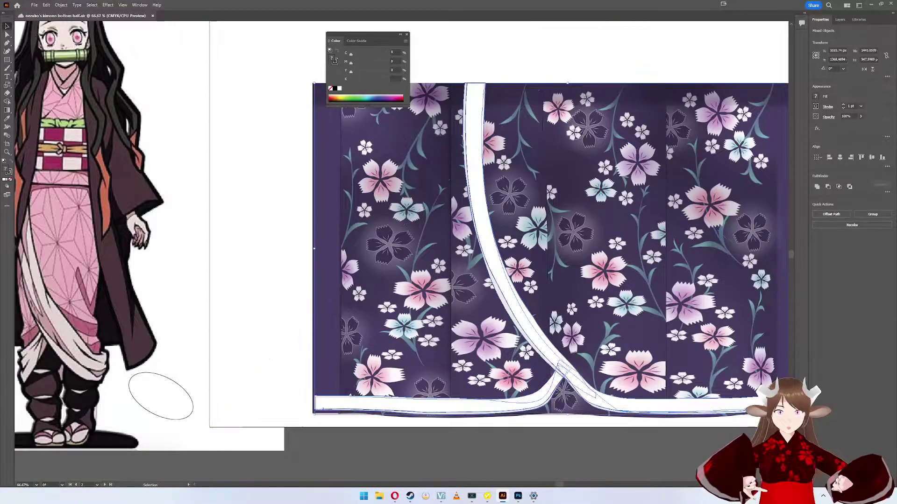
key("a")
key("ctrl+c")
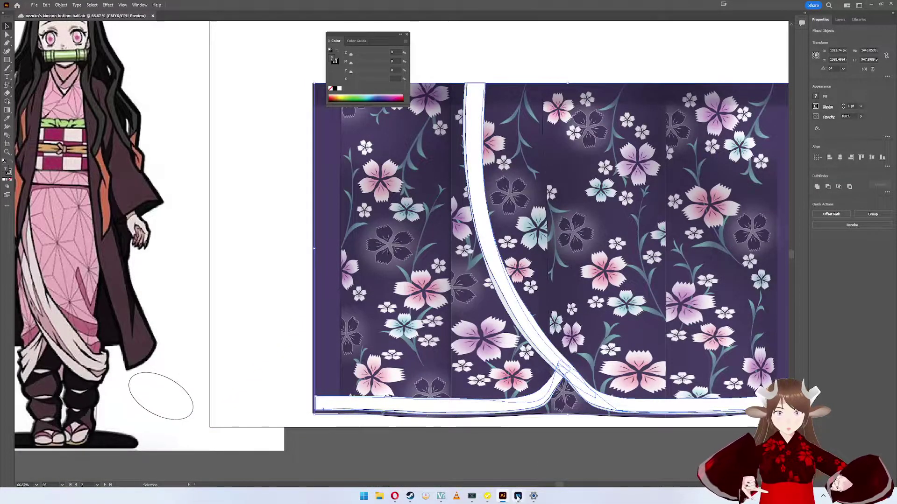
key("alt+Tab")
key("ctrl+v")
left_click(469, 141)
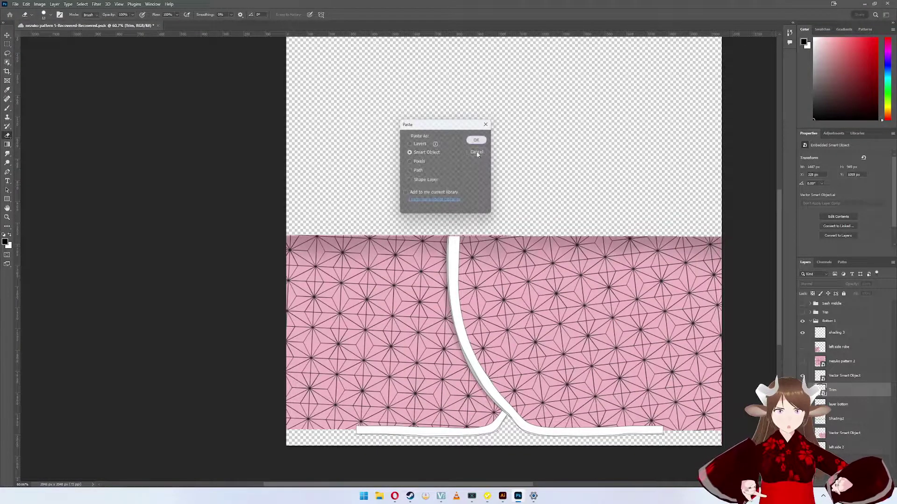
left_click_drag(500, 315, 502, 408)
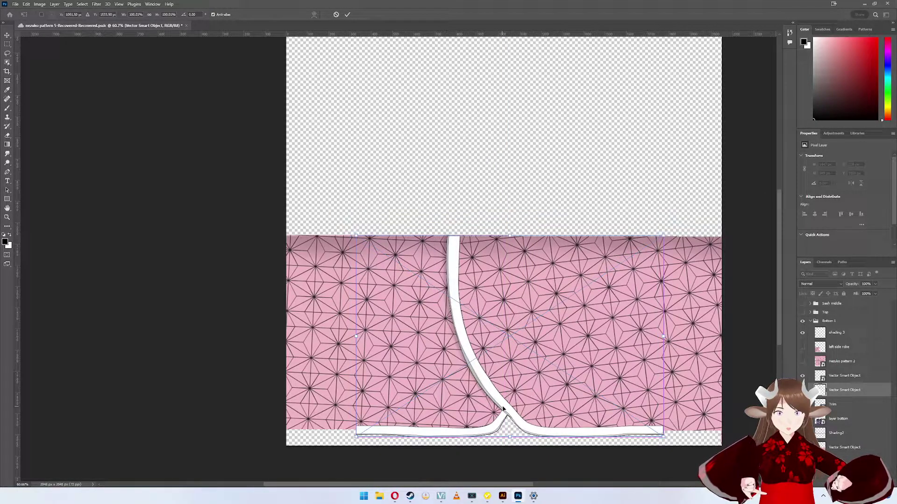
key("Return")
key("e")
left_click(839, 378)
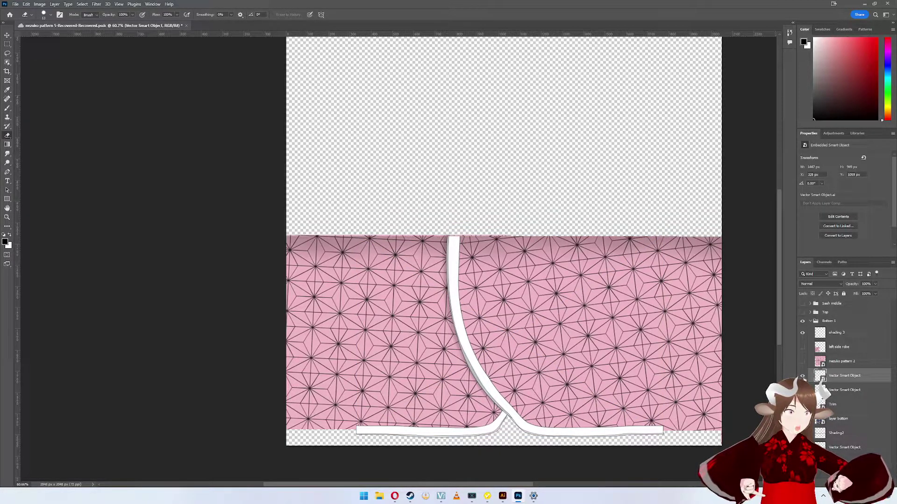
left_click(802, 378)
left_click(802, 377)
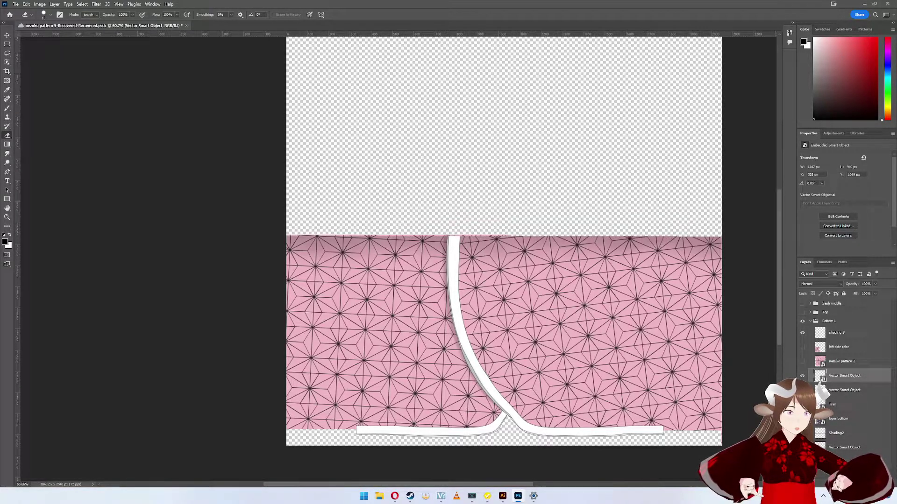
left_click(837, 393)
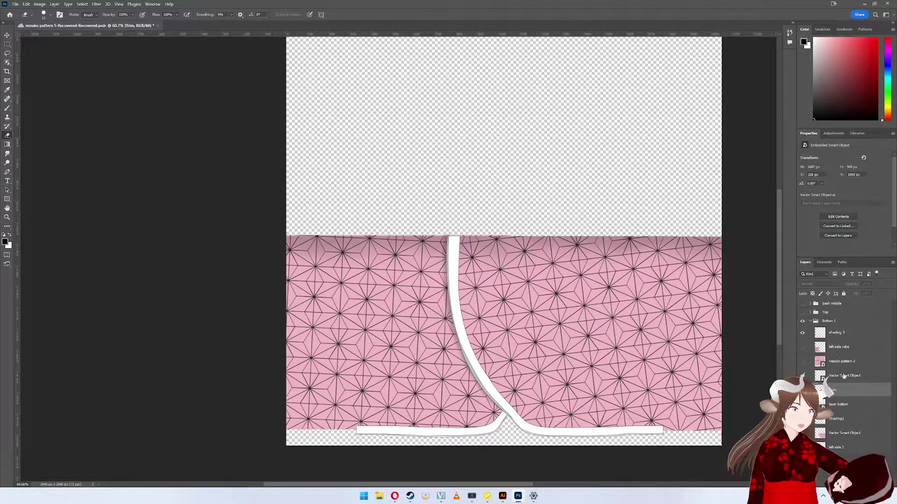
Start and commit a transform on the shading 3 layer without changes
left_click(846, 337)
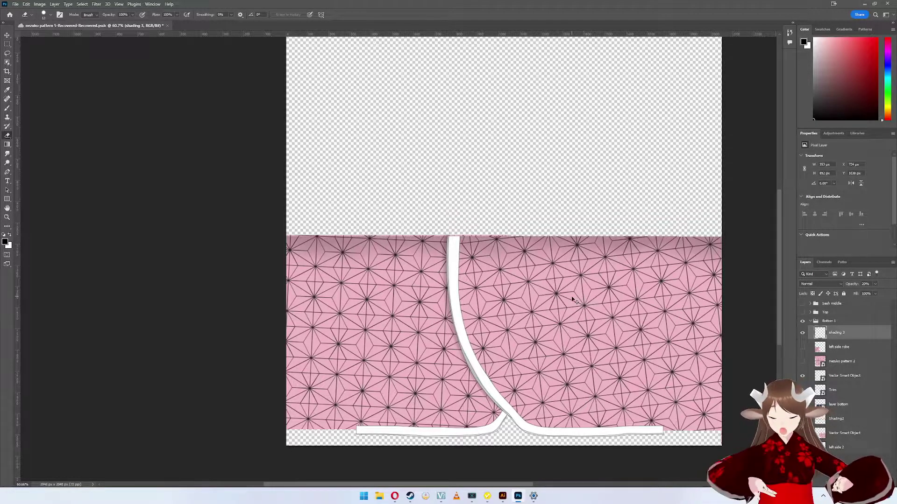
key("ctrl+t")
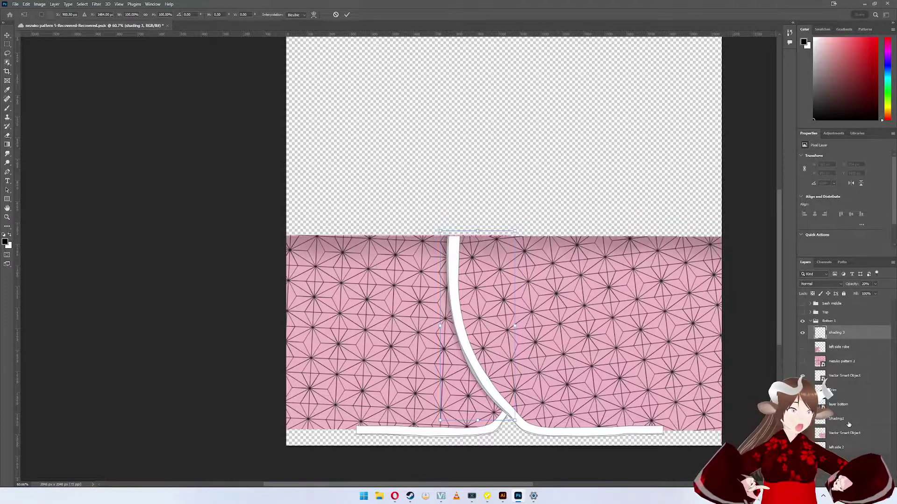
key("Return")
key("e")
Shorten the Shading2 band to about 96.8% height and move it down 12 px
left_click(843, 418)
key("ctrl+t")
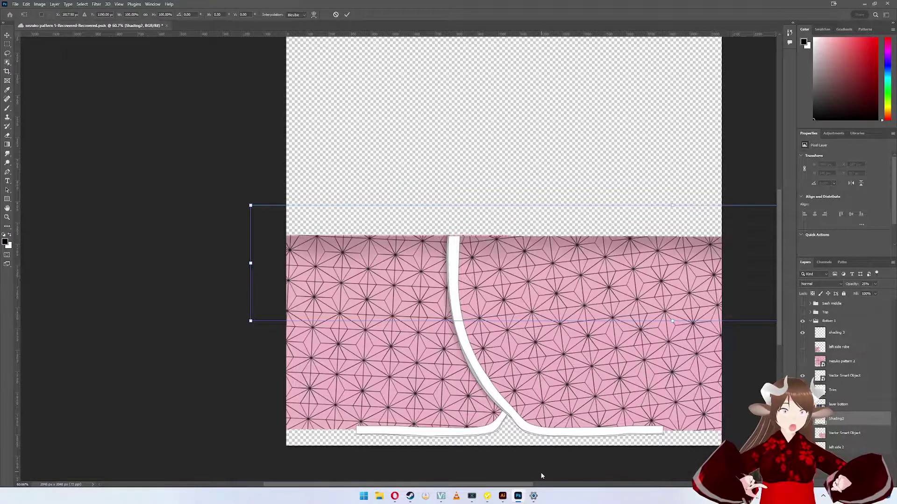
left_click(487, 496)
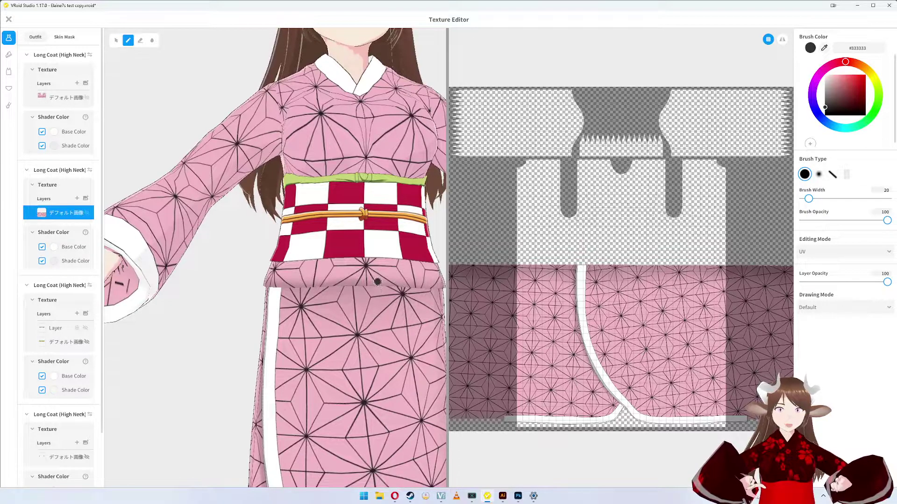
left_click(518, 496)
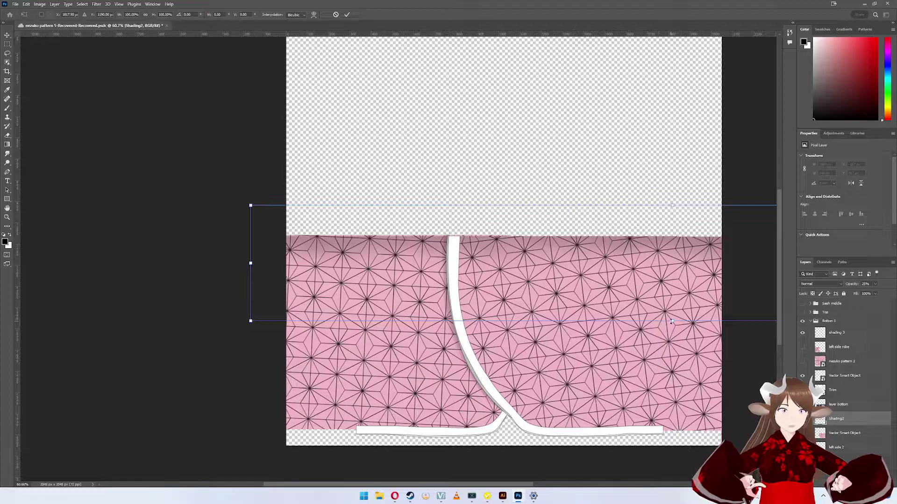
left_click_drag(672, 322, 673, 305)
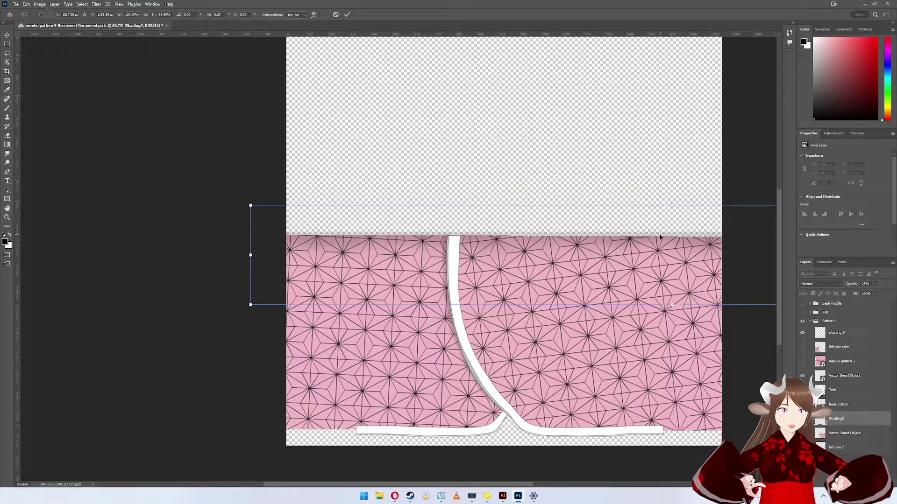
left_click_drag(660, 237, 659, 240)
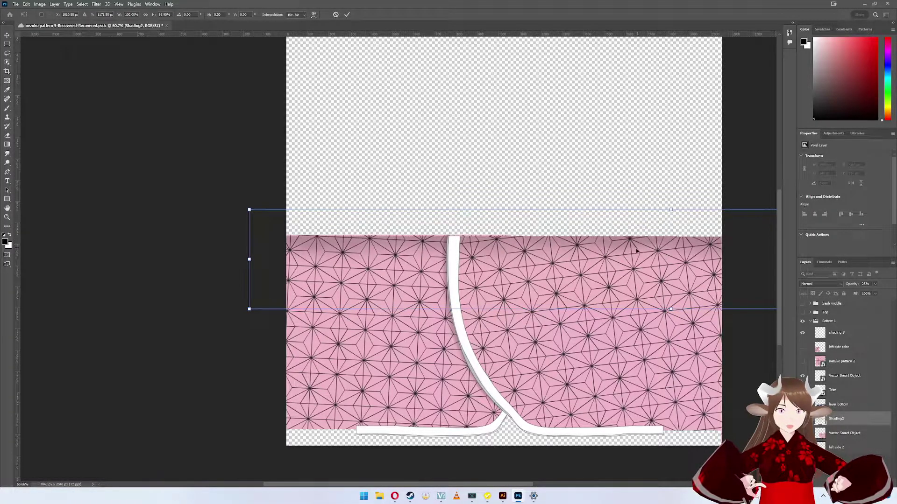
left_click(8, 43)
Quick-export the texture as a PNG, replacing the existing nezuko pattern 13 file
left_click(16, 4)
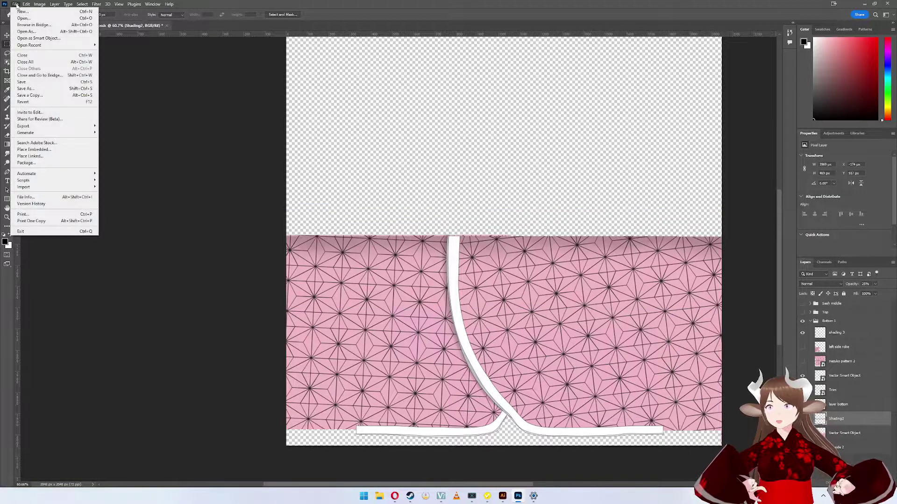
mouse_move(84, 126)
left_click(117, 129)
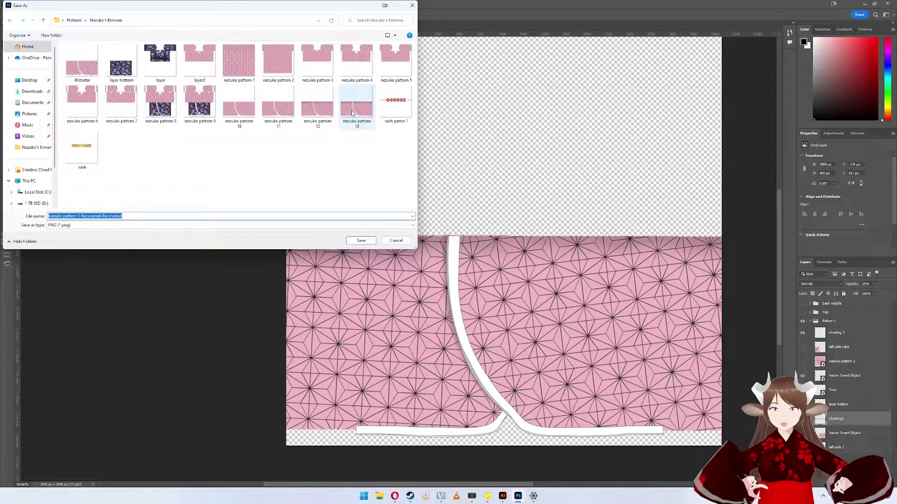
double_click(352, 113)
left_click(466, 248)
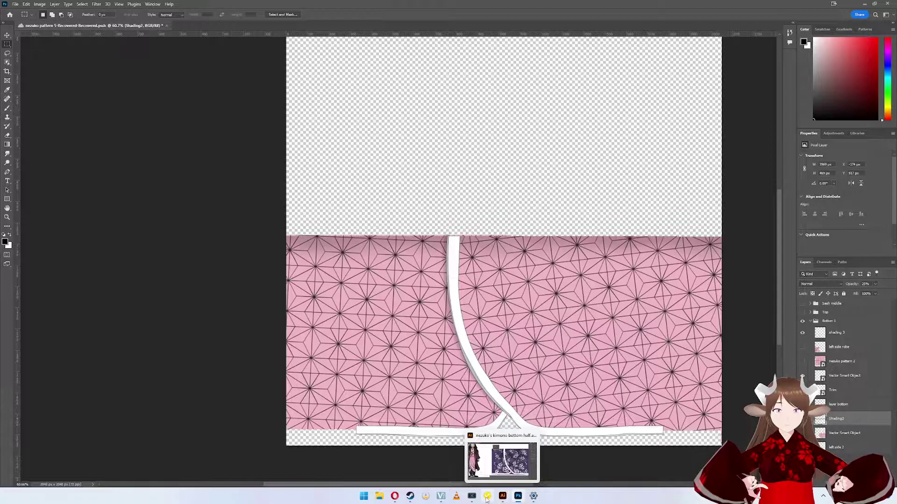
left_click(487, 497)
Import the re-exported asanoha pattern PNG into the kimono texture layer
right_click(68, 213)
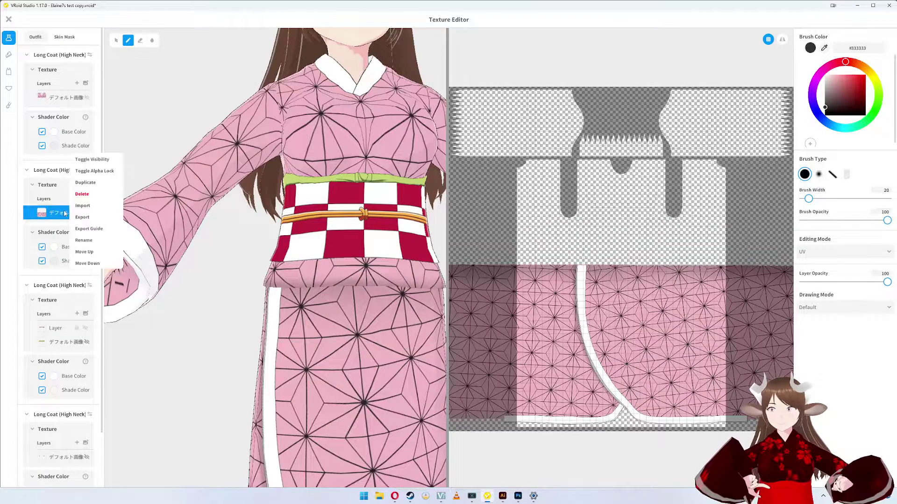
left_click(94, 206)
double_click(350, 114)
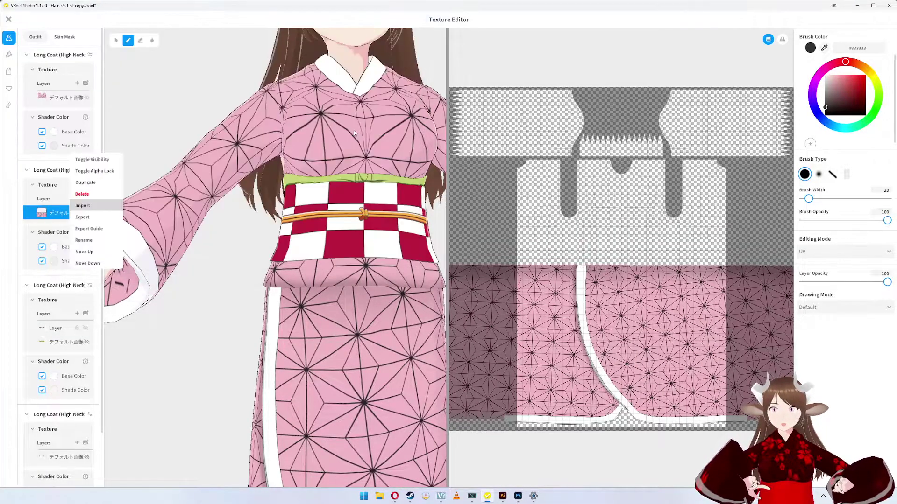
Orbit and pan around the avatar to inspect the new texture on obi, back and hem
mouse_move(353, 346)
left_mouse_down()
mouse_move(308, 350)
mouse_move(320, 374)
mouse_move(328, 321)
mouse_move(406, 346)
mouse_move(231, 356)
mouse_move(456, 351)
mouse_move(372, 349)
left_mouse_up()
scroll(372, 350, "down", 3)
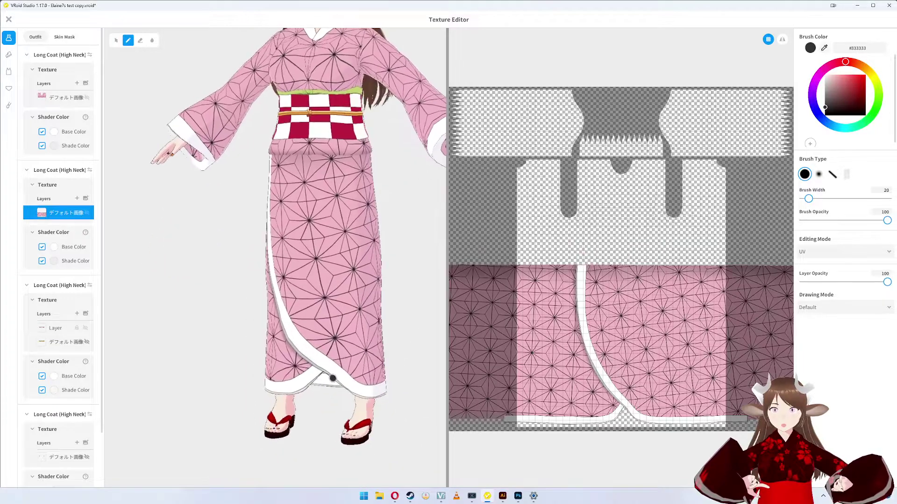
scroll(336, 373, "up", 2)
left_click_drag(335, 373, 378, 387)
scroll(346, 384, "down", 2)
left_click_drag(305, 370, 310, 374)
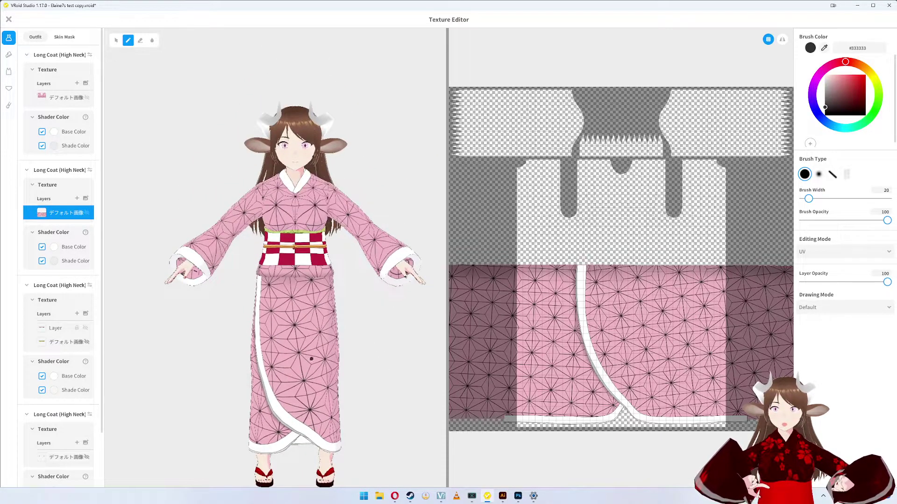
scroll(312, 359, "up", 10)
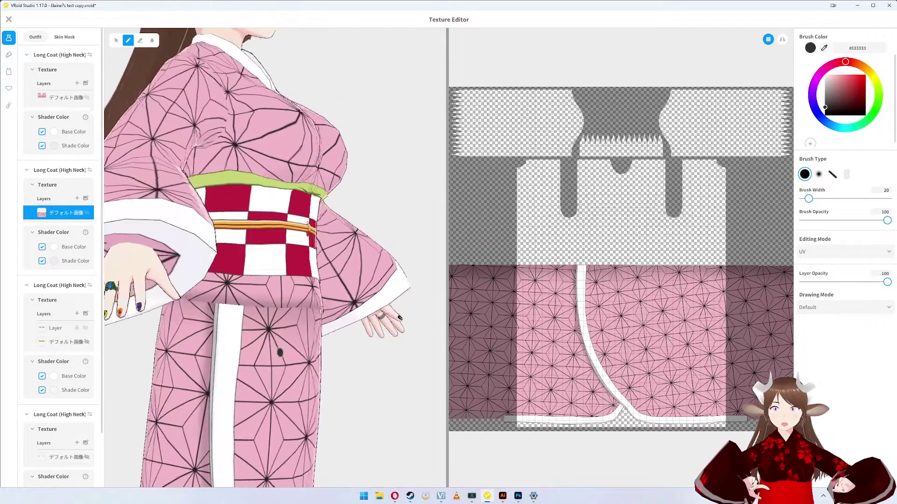
left_click_drag(280, 352, 393, 356)
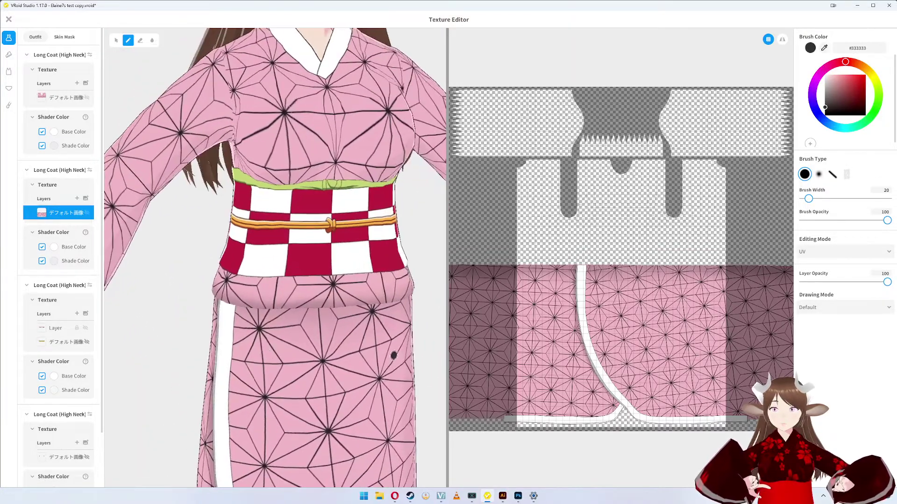
scroll(394, 356, "down", 8)
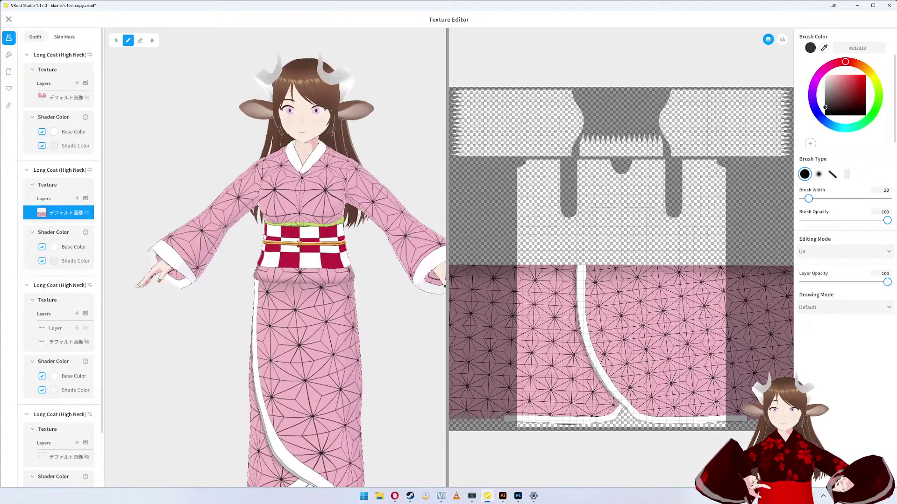
mouse_move(444, 286)
left_mouse_down()
mouse_move(436, 314)
mouse_move(420, 272)
mouse_move(443, 288)
left_mouse_up()
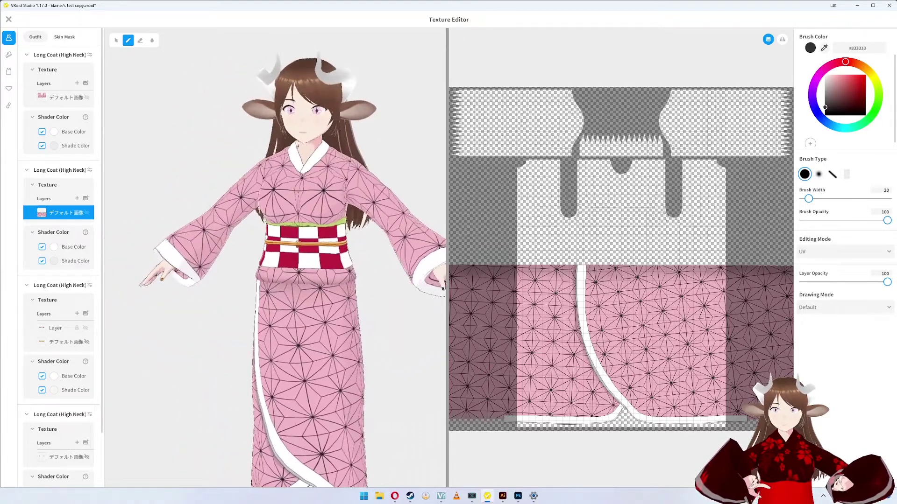
left_click_drag(229, 382, 253, 339)
scroll(253, 339, "down", 5)
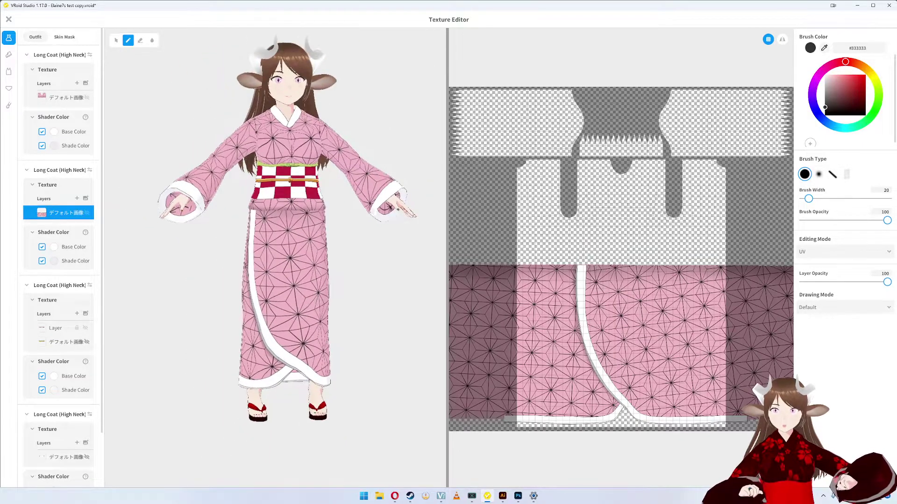
left_click_drag(364, 266, 360, 364)
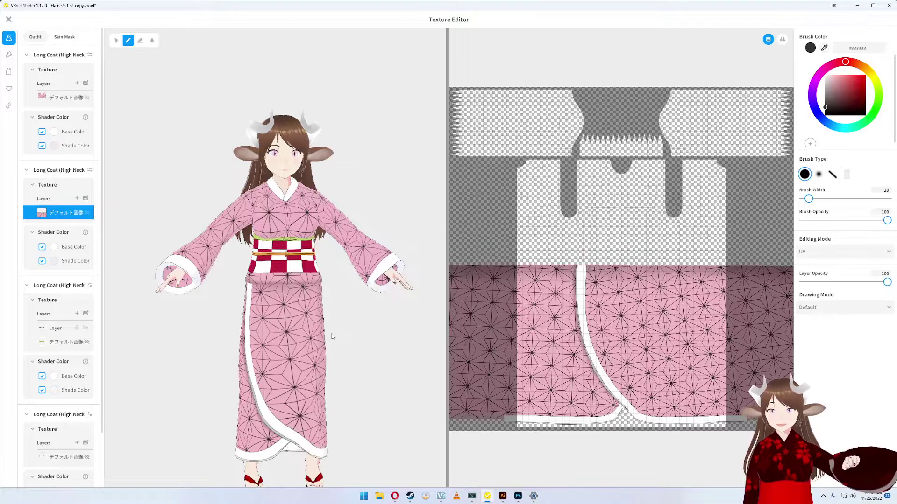
left_click(518, 499)
left_click(518, 499)
scroll(276, 348, "up", 5)
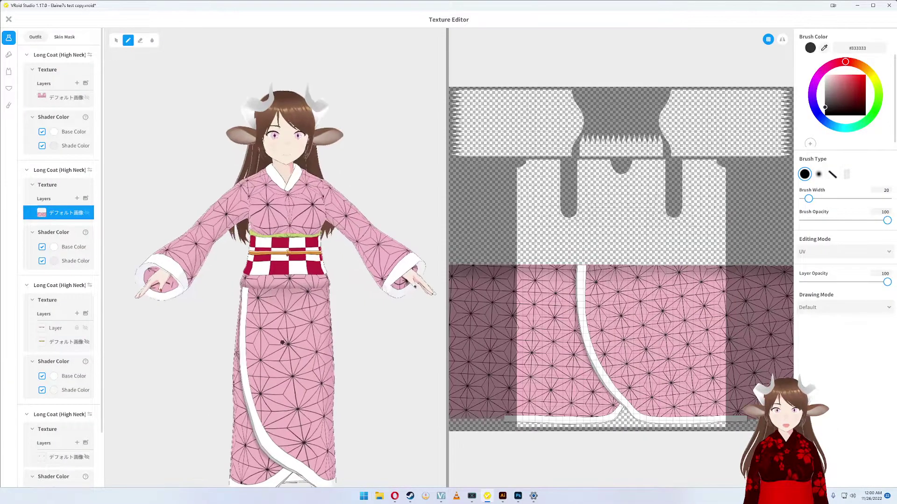
left_click_drag(345, 346, 243, 374)
left_click_drag(430, 413, 349, 348)
scroll(350, 348, "down", 3)
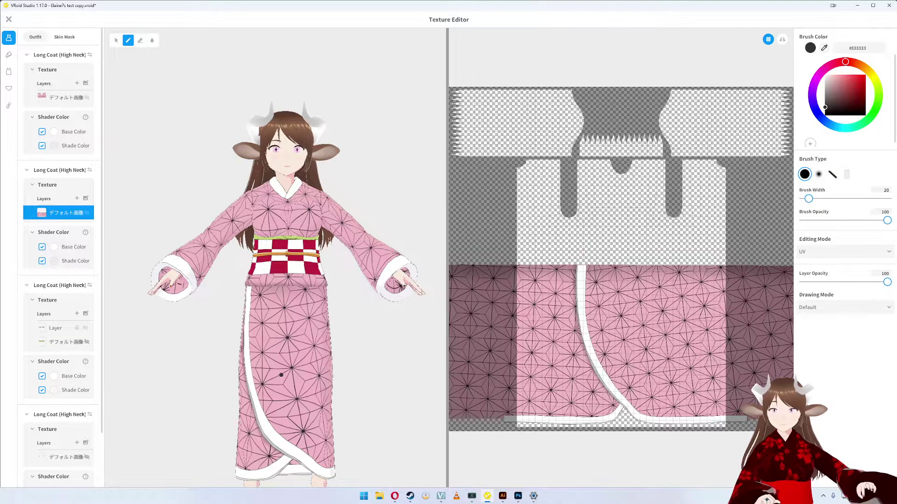
left_click_drag(303, 375, 298, 307)
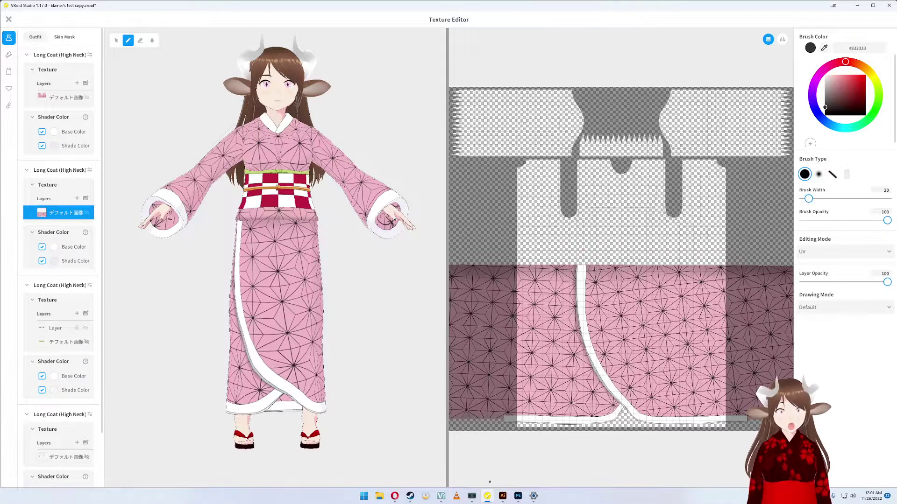
mouse_move(519, 500)
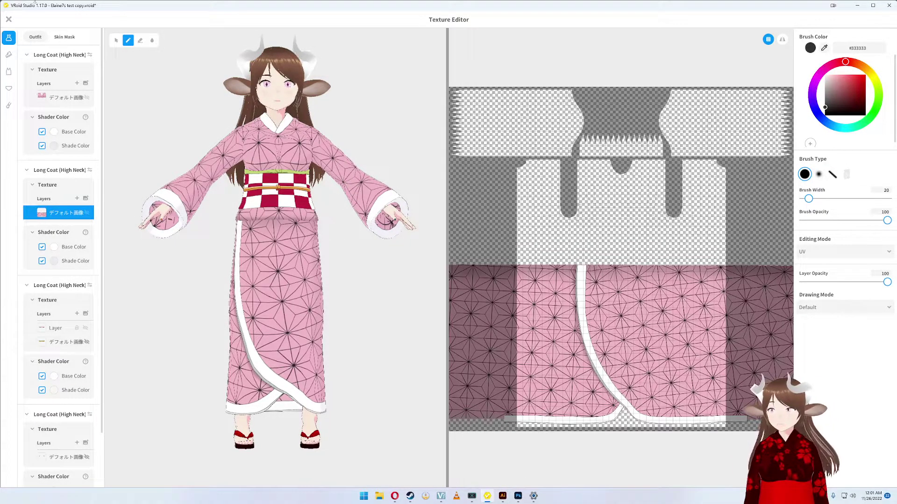
Close the Texture Editor, overwrite the Dresses item, and view the avatar from behind
left_click(8, 19)
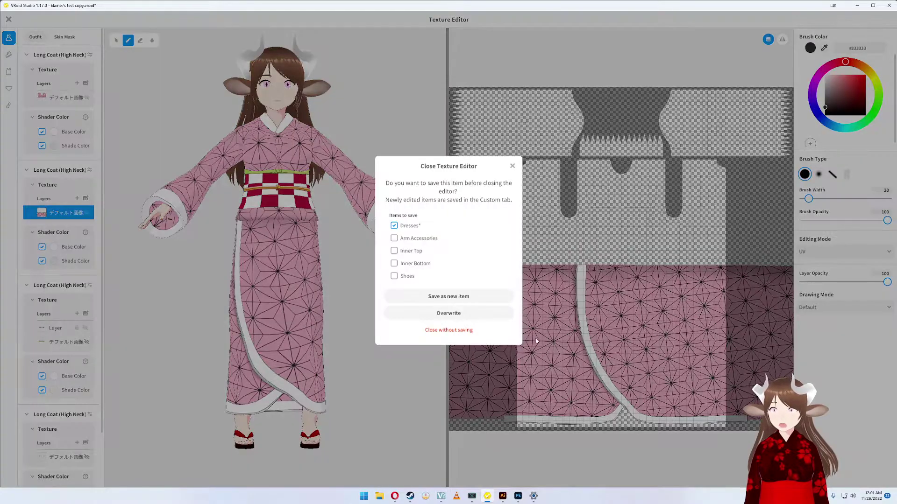
left_click(471, 313)
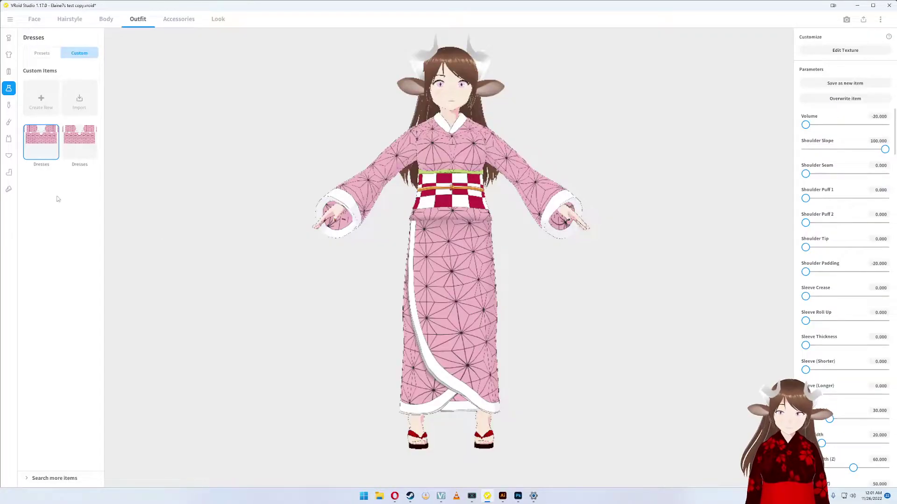
left_click_drag(209, 226, 575, 197)
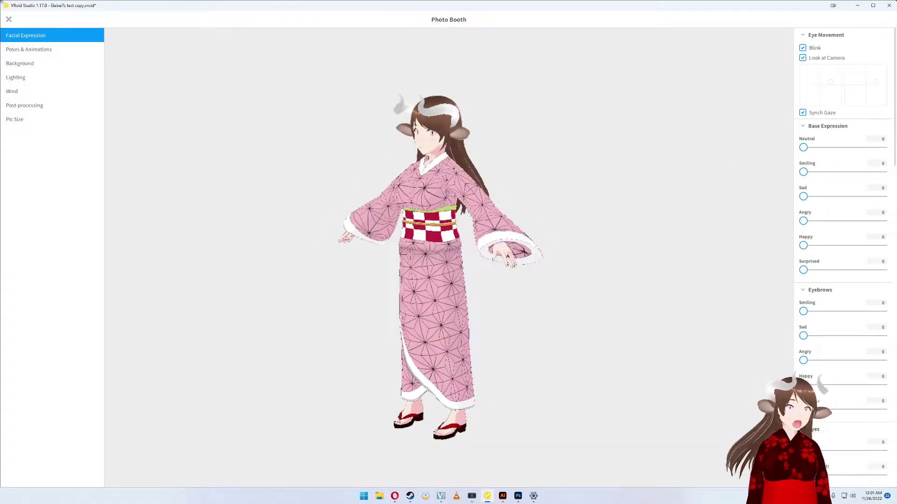
Look through the Background, Post-processing and Facial Expression settings and turn the model around
left_click(28, 70)
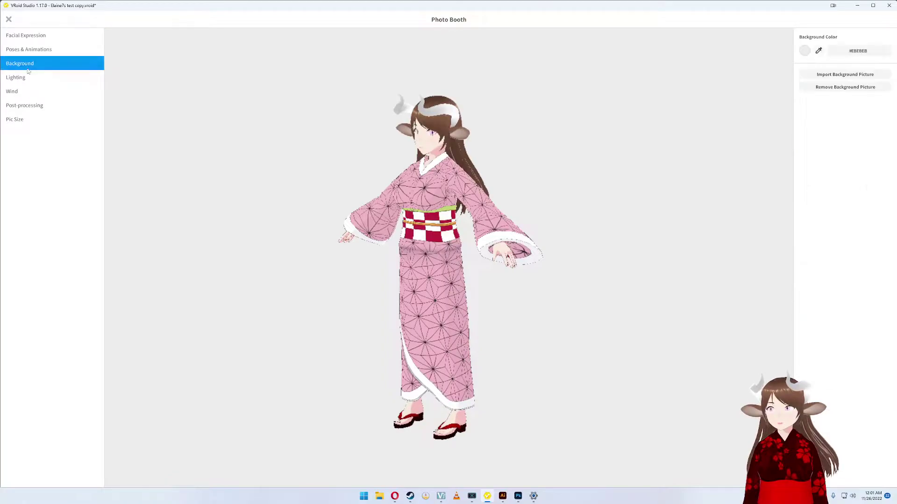
left_click(29, 106)
left_click(42, 37)
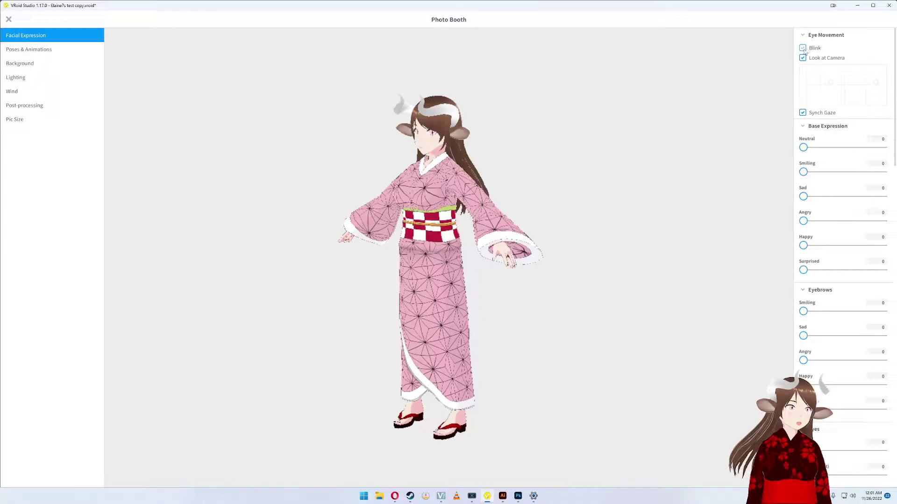
left_click_drag(621, 193, 574, 228)
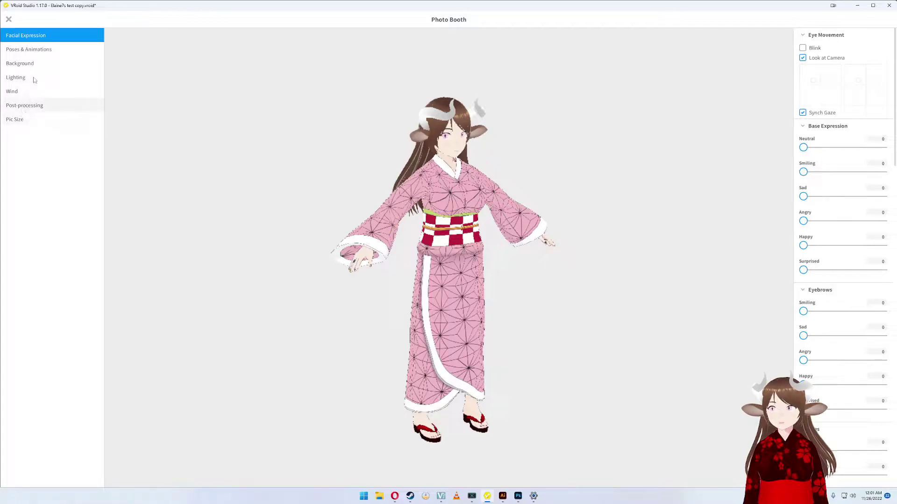
Preview Standby 1, then set the model to the Standby 2 animation
left_click(40, 50)
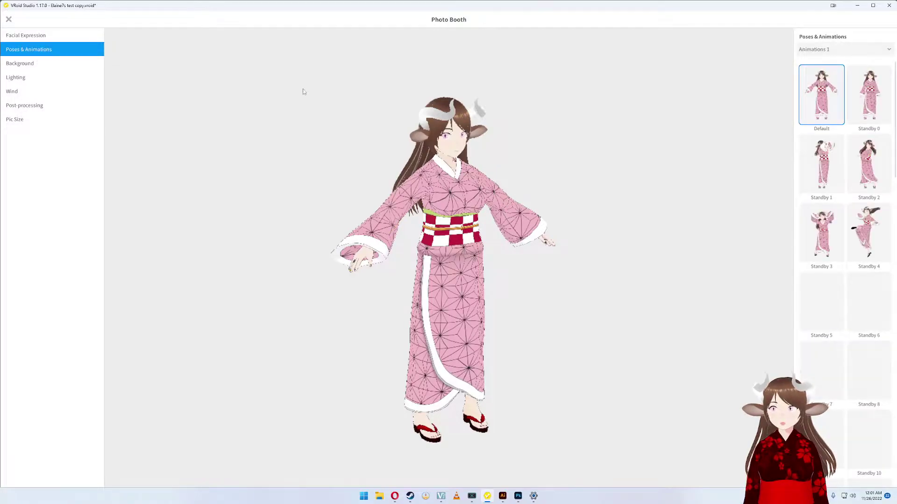
left_click(823, 159)
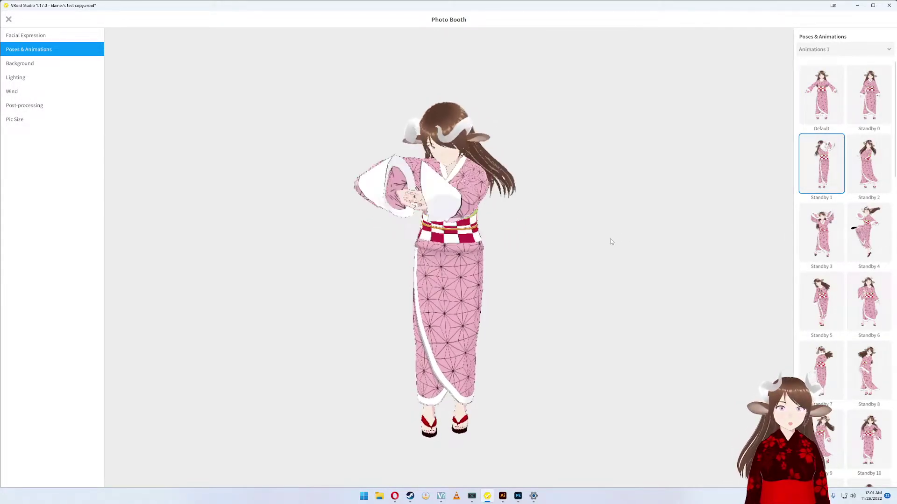
left_click(868, 169)
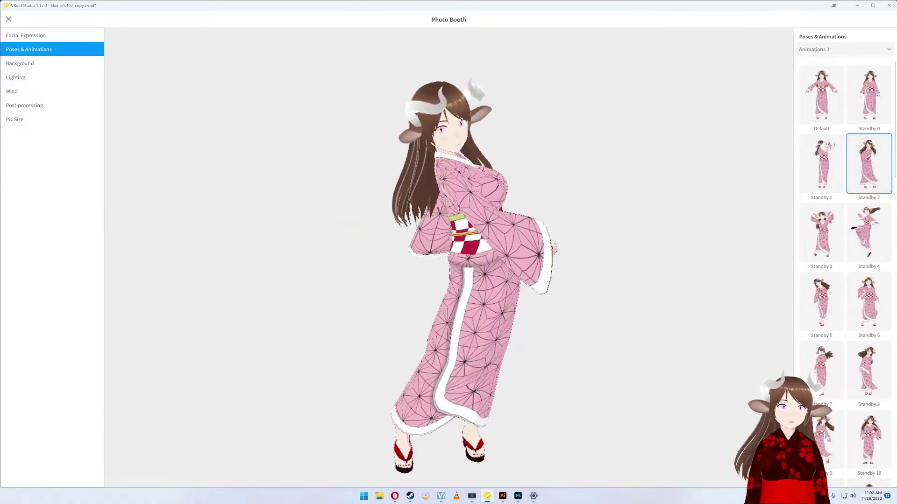
Capture a picture of the posed model and save it as Nezuko Robe Pic 1
key("p")
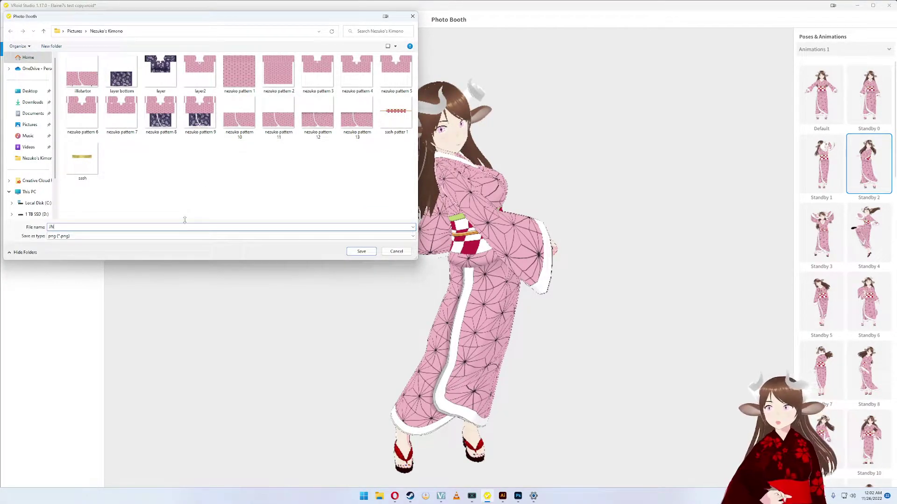
type("Nezu")
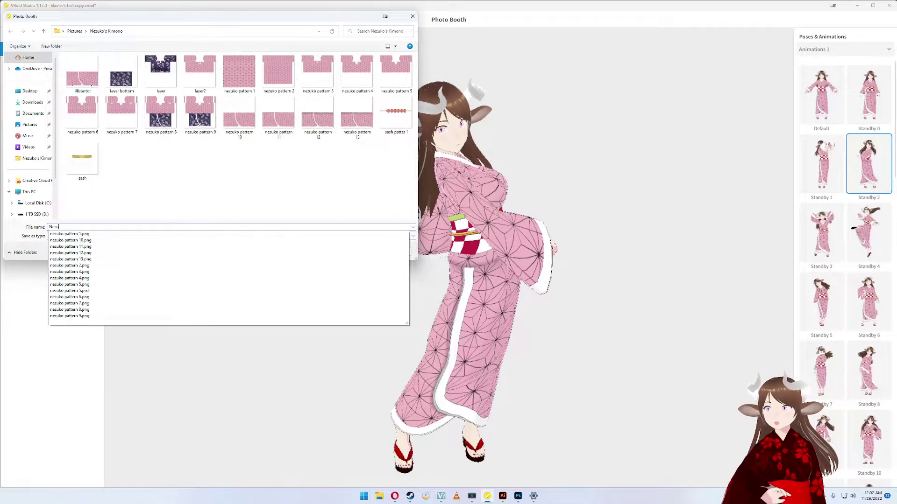
type("ko Ro")
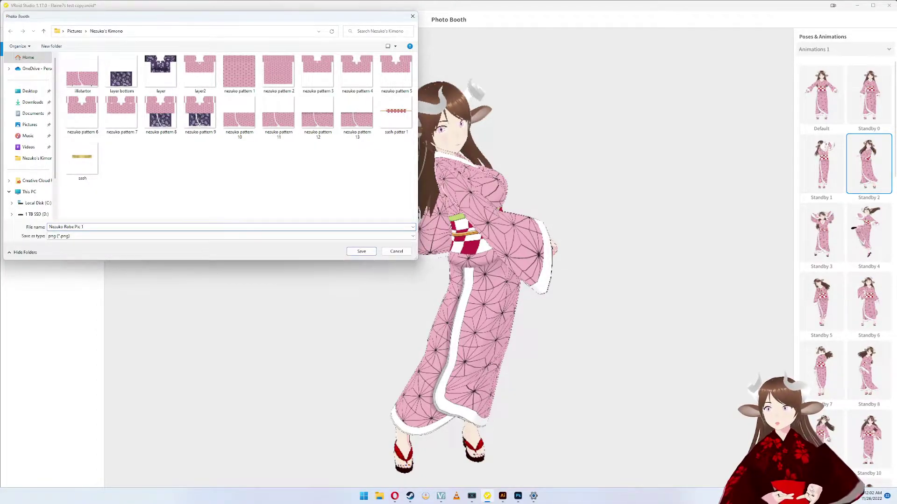
type("be Pic 1")
key("Return")
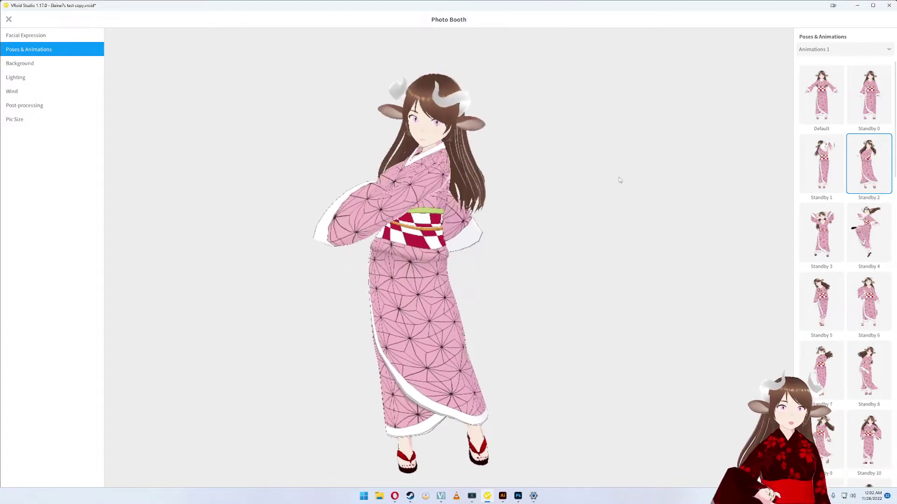
Try the Standby 4, 3, 5, 7, 8 and 9 animations, ending on Standby 9
left_click(869, 232)
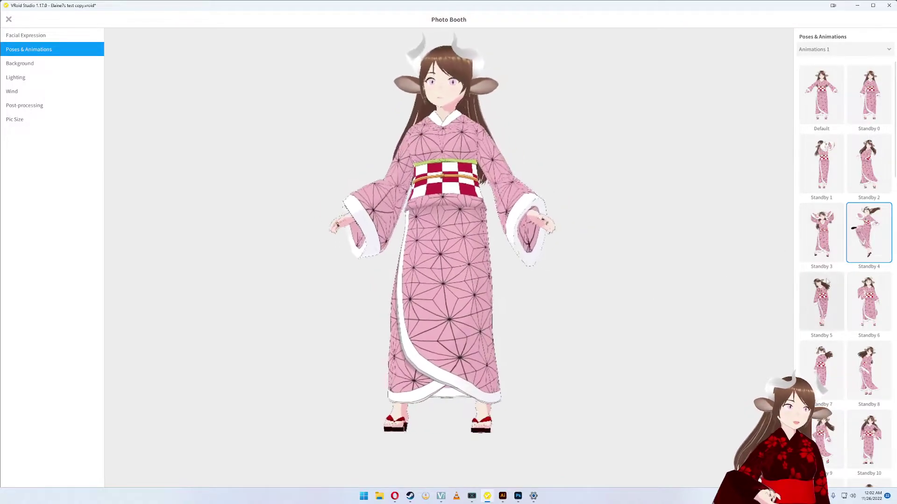
left_click(821, 233)
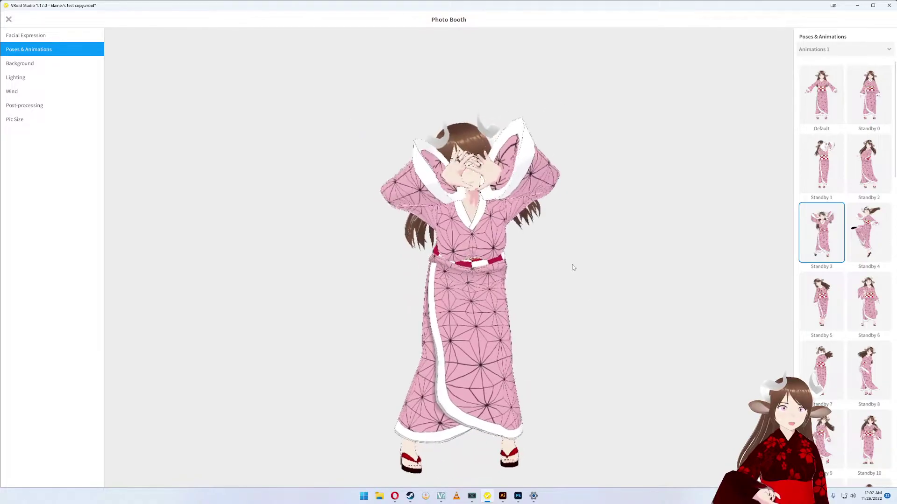
left_click(822, 297)
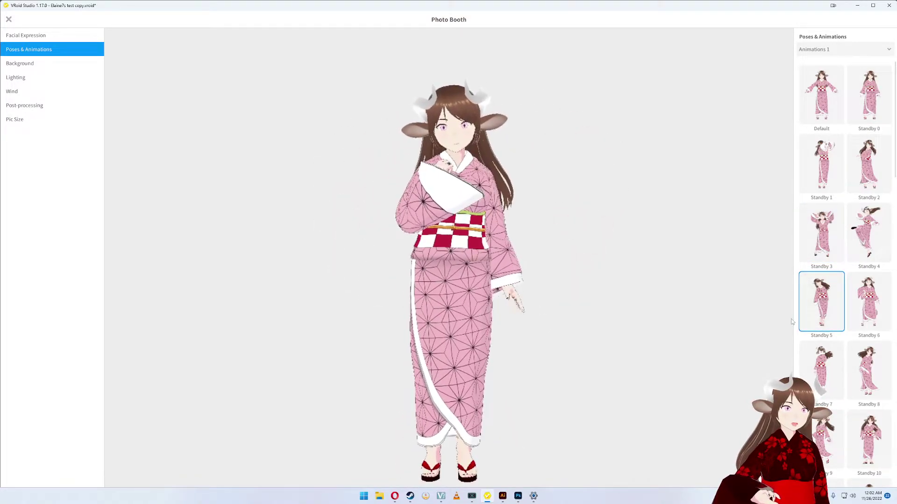
left_click(820, 363)
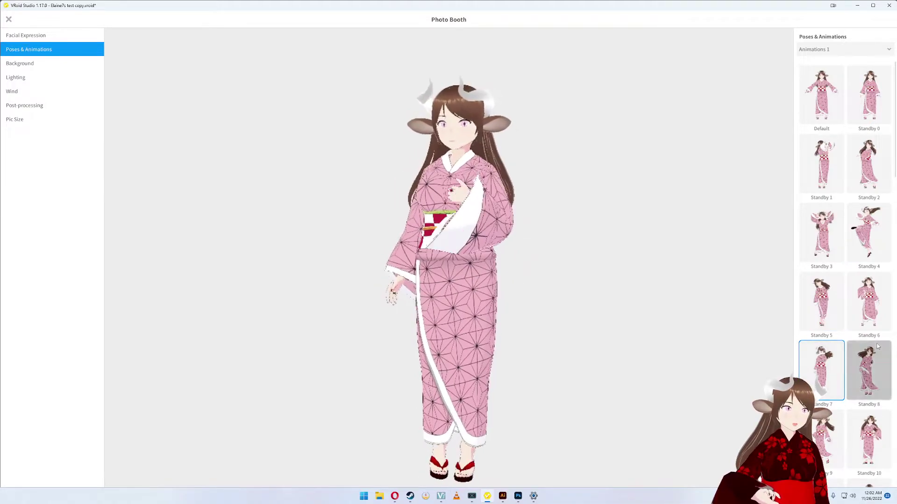
left_click(868, 369)
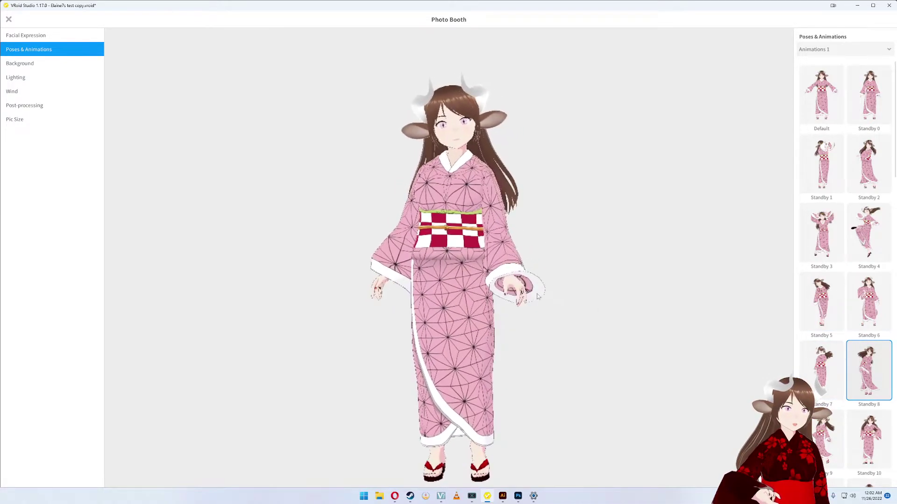
left_click(829, 429)
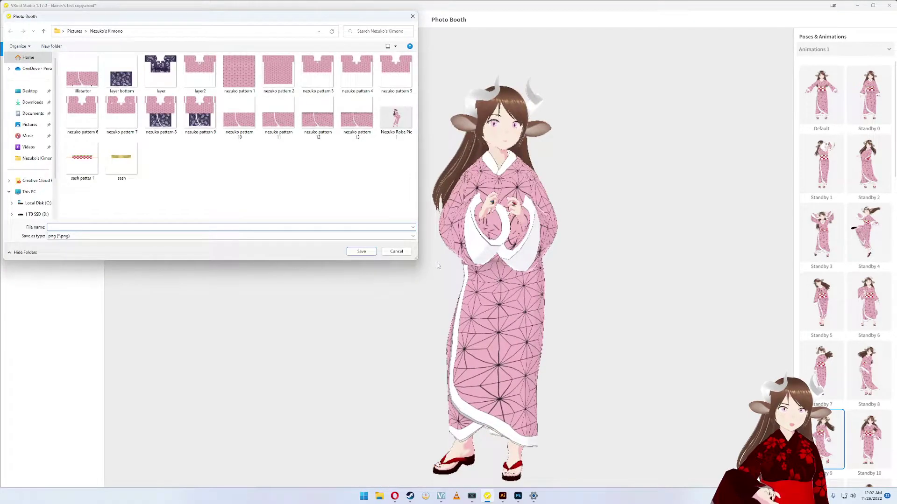
Dismiss the empty save prompt, capture and save a new picture, then play Standby 10
left_click(372, 251)
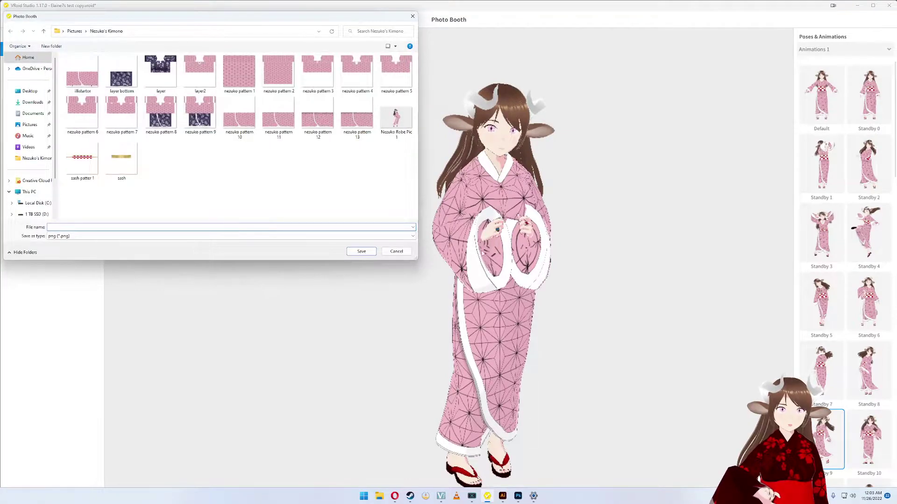
left_click(408, 252)
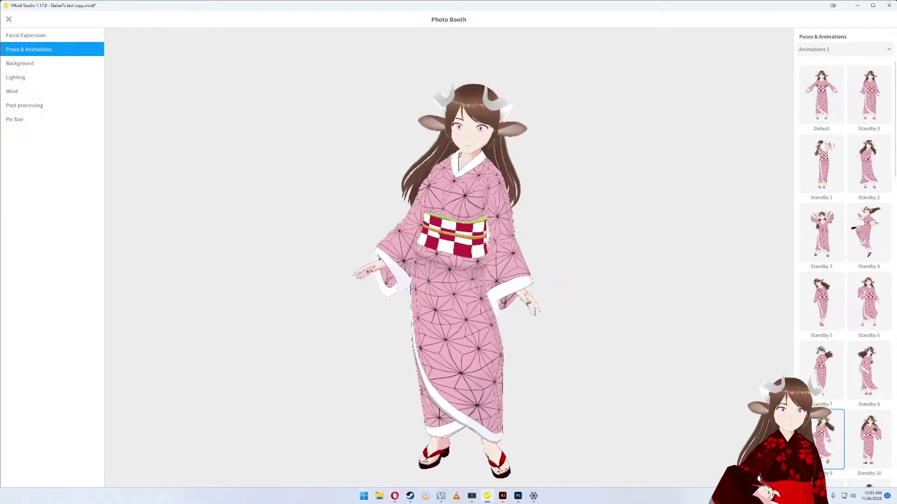
key("ctrl+s")
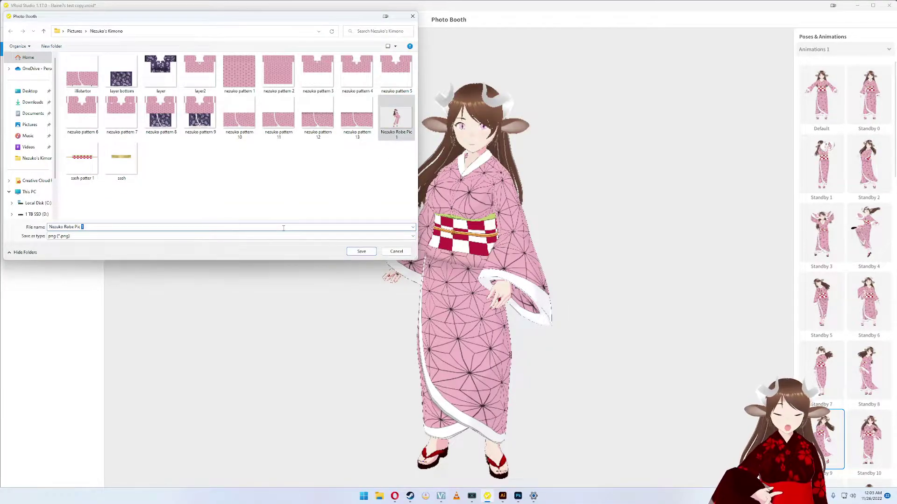
left_click(354, 252)
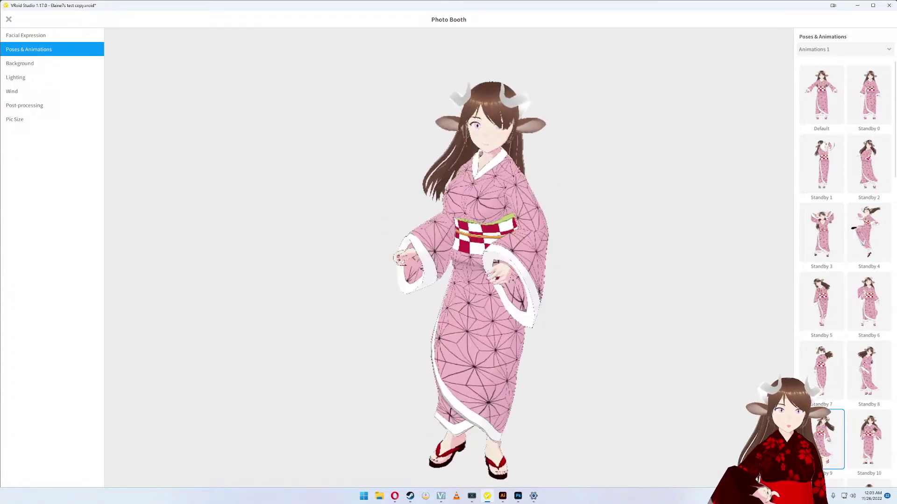
left_click(868, 447)
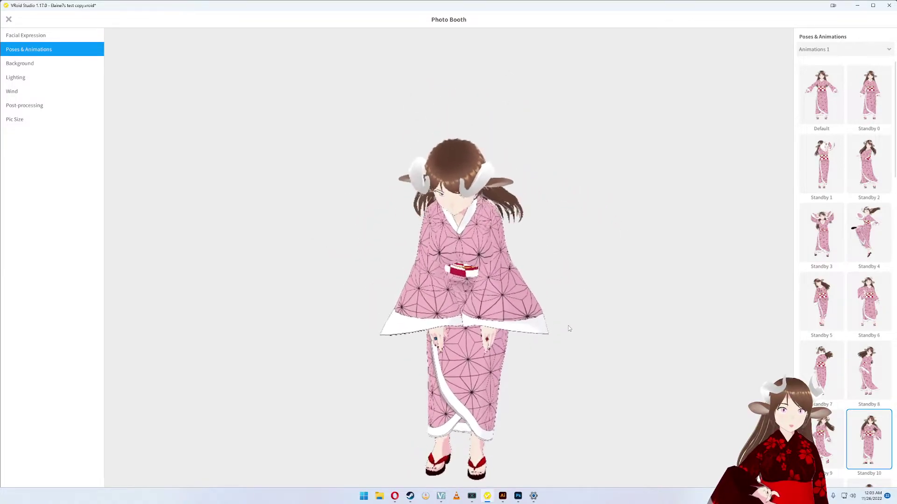
Try the Walking, Running, Jumping, Hey! and Damaged animations, settling on Stroll
scroll(843, 392, "down", 1)
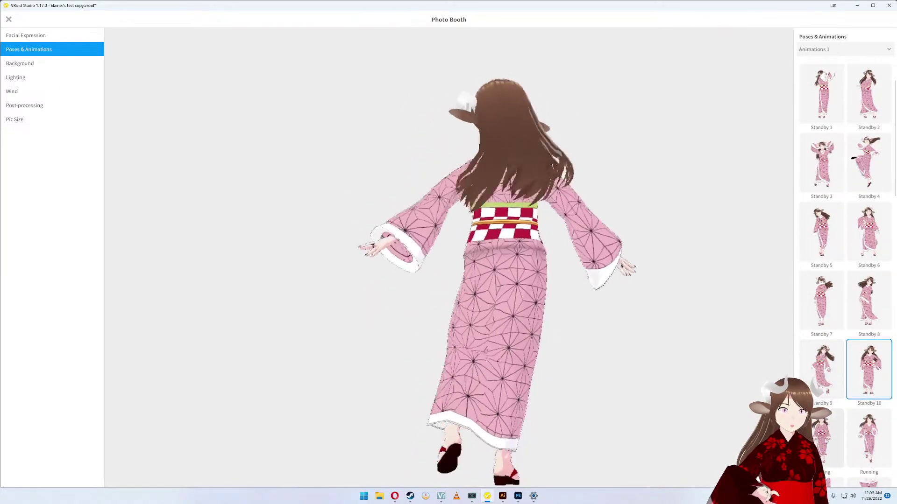
left_click(829, 437)
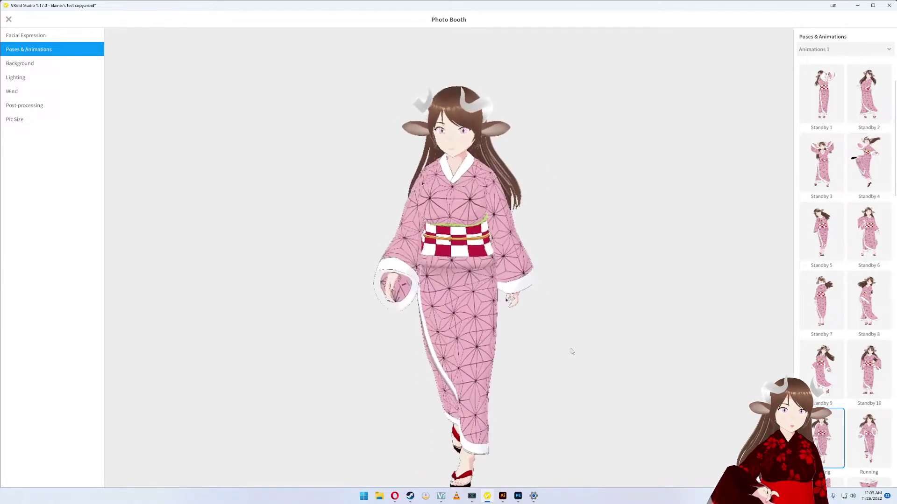
left_click(869, 435)
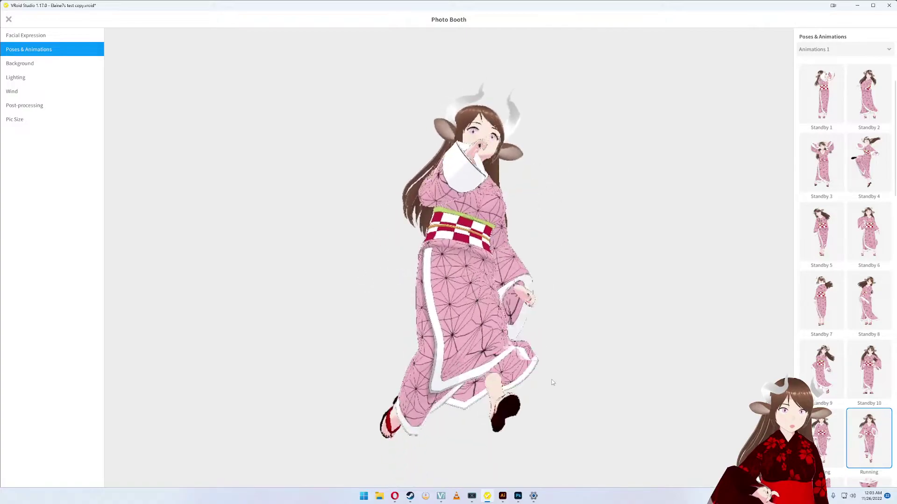
scroll(822, 374, "down", 3)
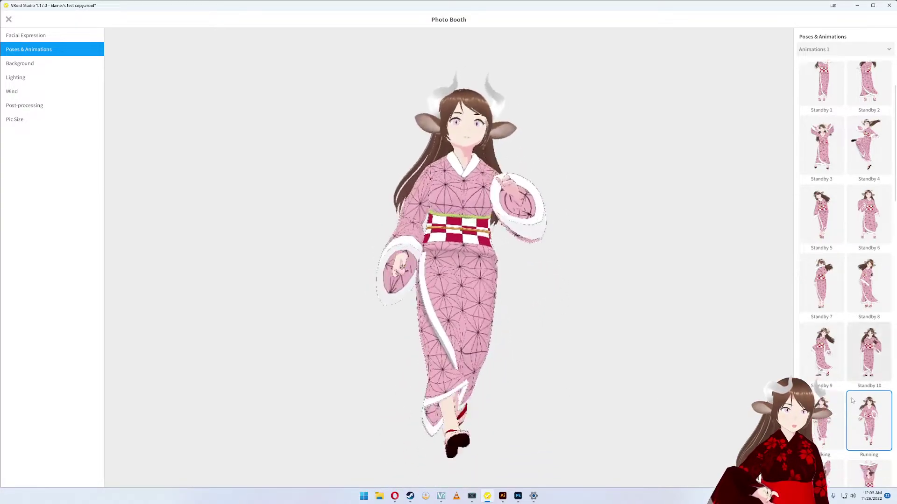
left_click(821, 367)
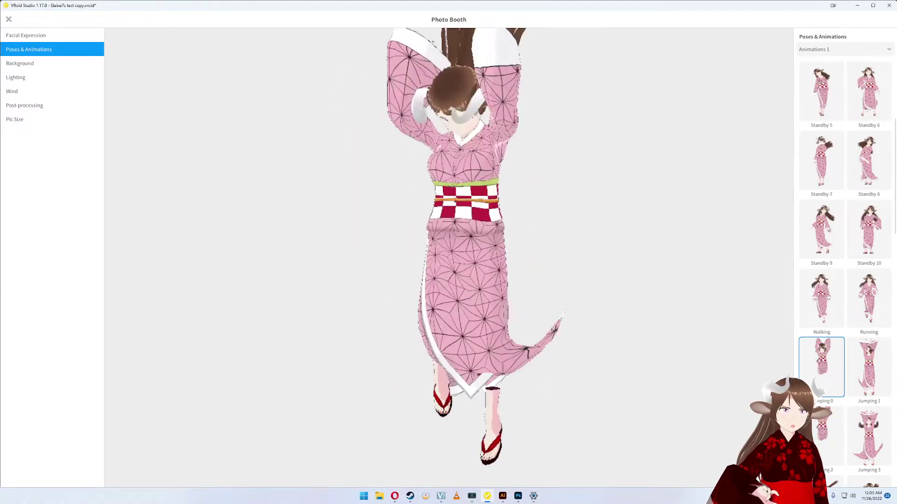
left_click(864, 434)
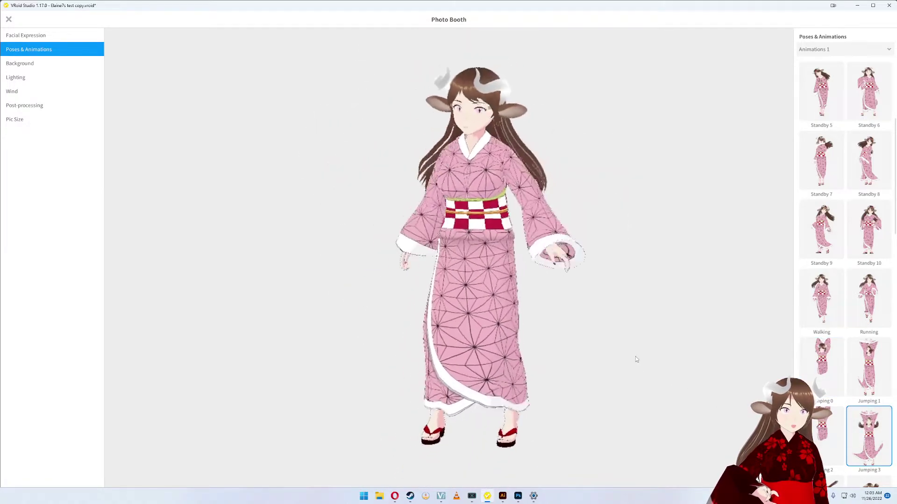
scroll(822, 397, "down", 3)
left_click(821, 399)
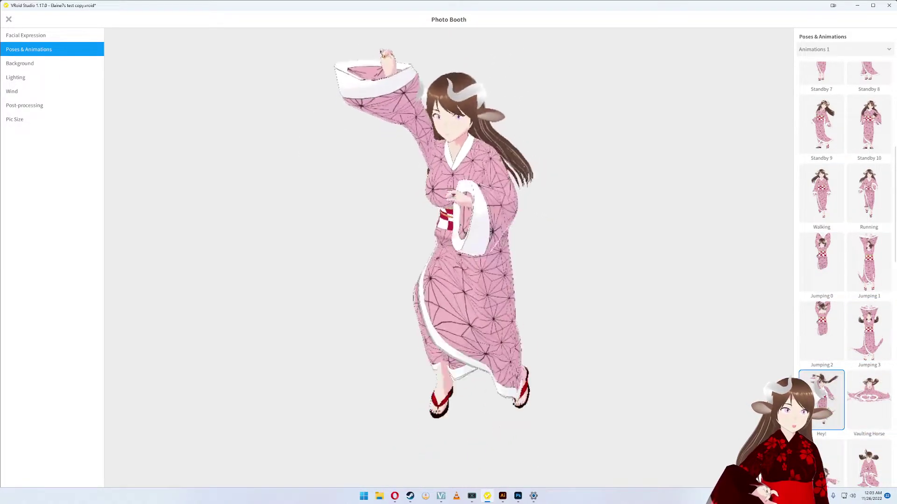
scroll(852, 415, "down", 3)
scroll(846, 411, "down", 3)
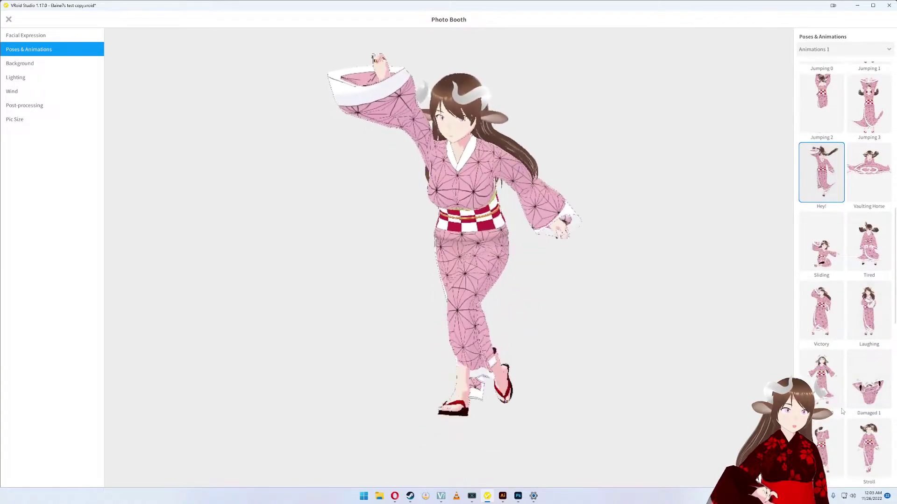
left_click(821, 380)
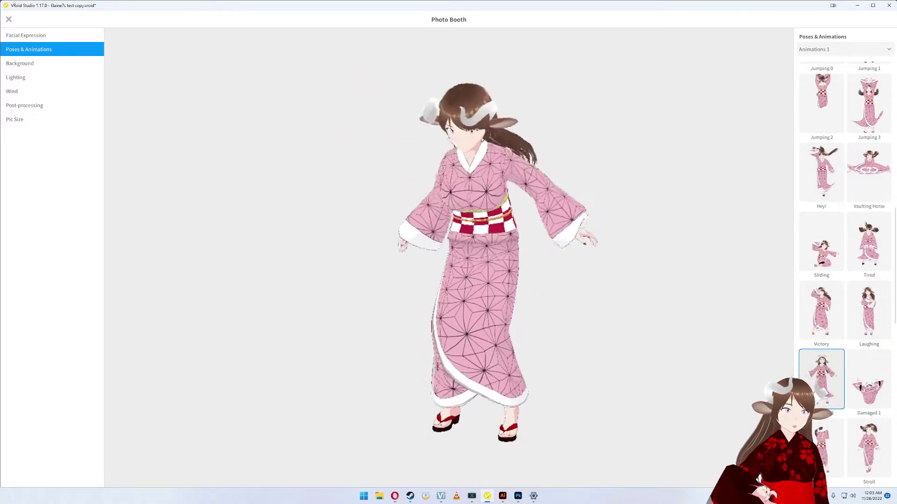
left_click(882, 395)
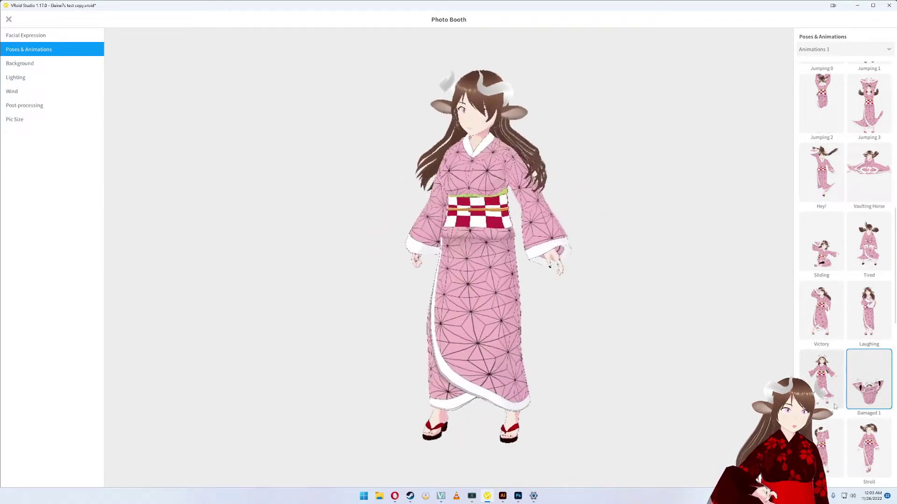
left_click(821, 448)
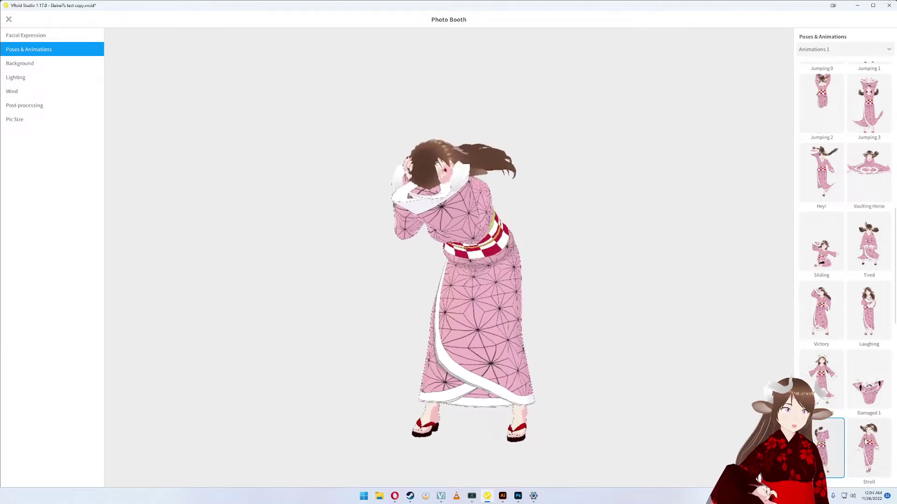
left_click(865, 441)
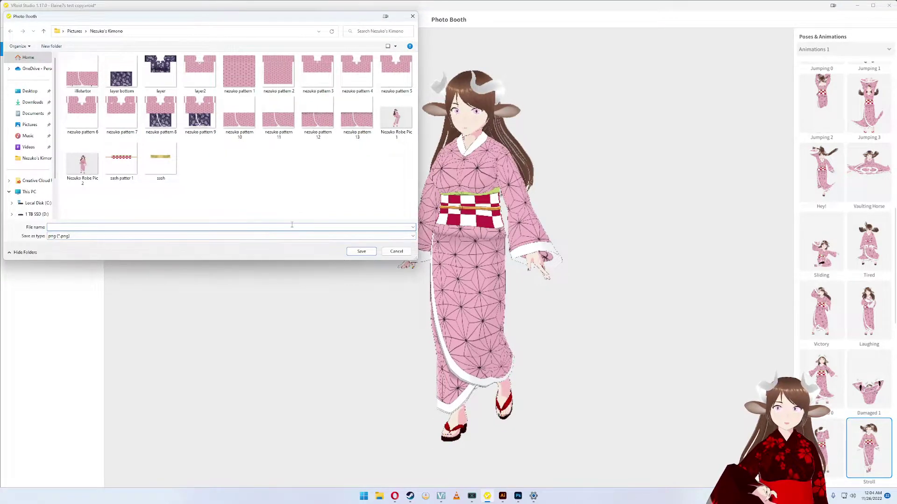
Save a snapshot of the strolling avatar as Nezuko Robe Pic 3
left_click(82, 164)
left_click(113, 227)
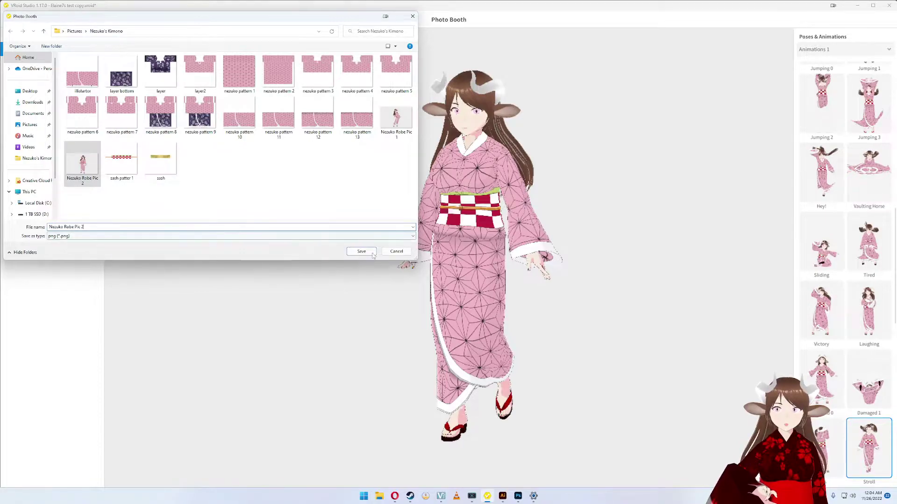
left_click(393, 251)
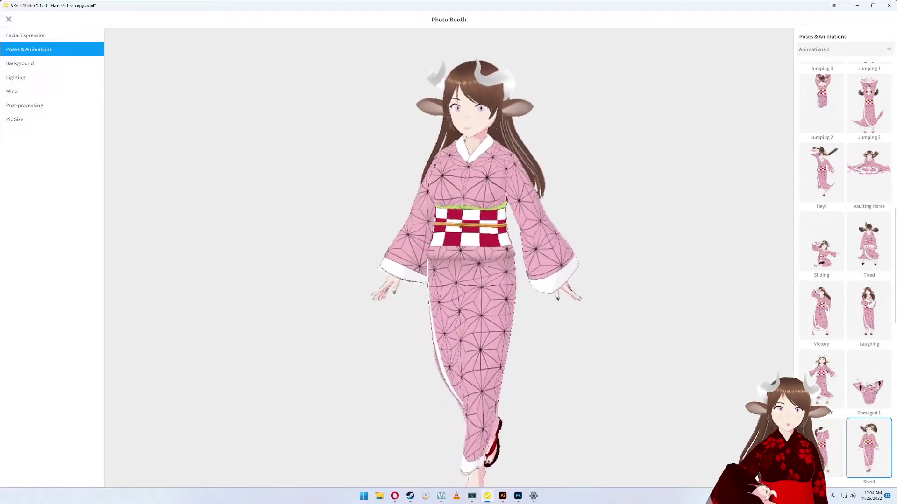
left_click(766, 462)
left_click(84, 163)
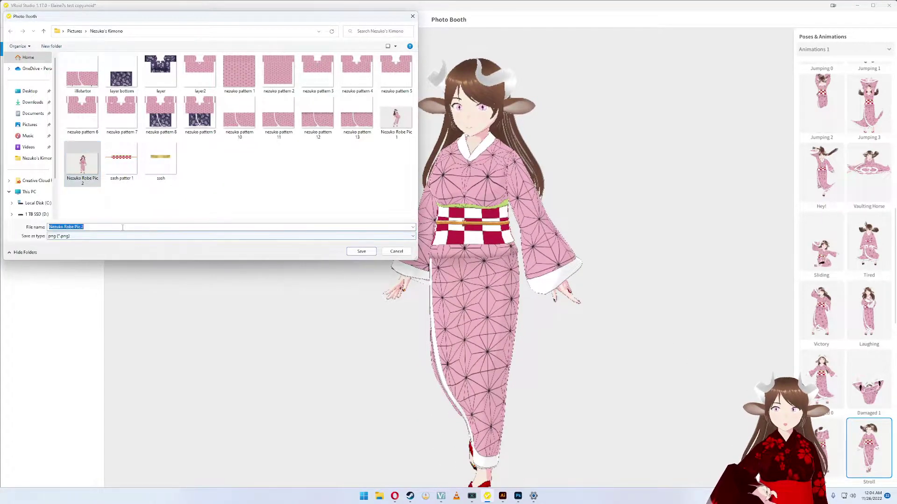
left_click_drag(81, 228, 123, 227)
key("Return")
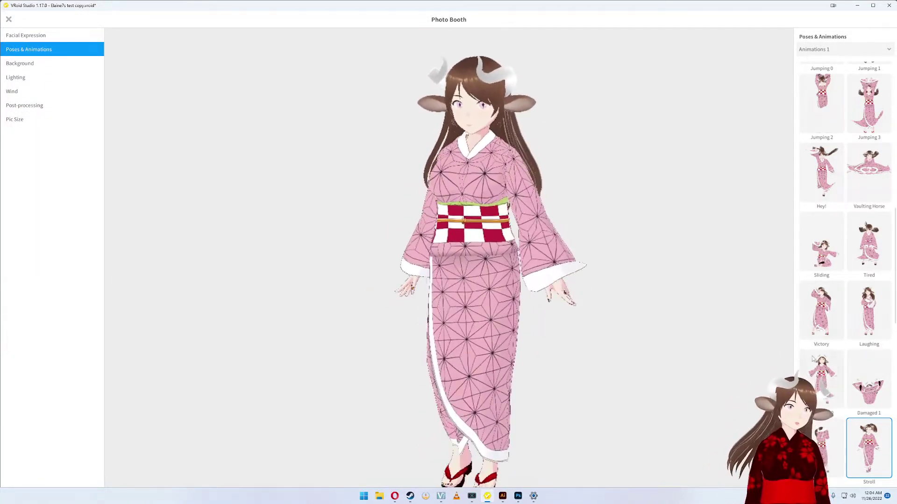
Try the Stretch animation, then put the avatar in the hand-to-face standing pose
scroll(846, 349, "down", 6)
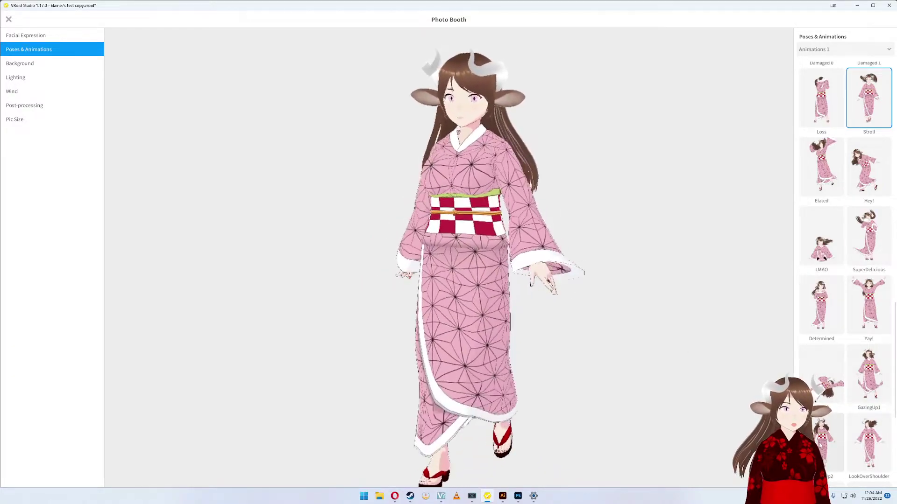
scroll(880, 350, "down", 5)
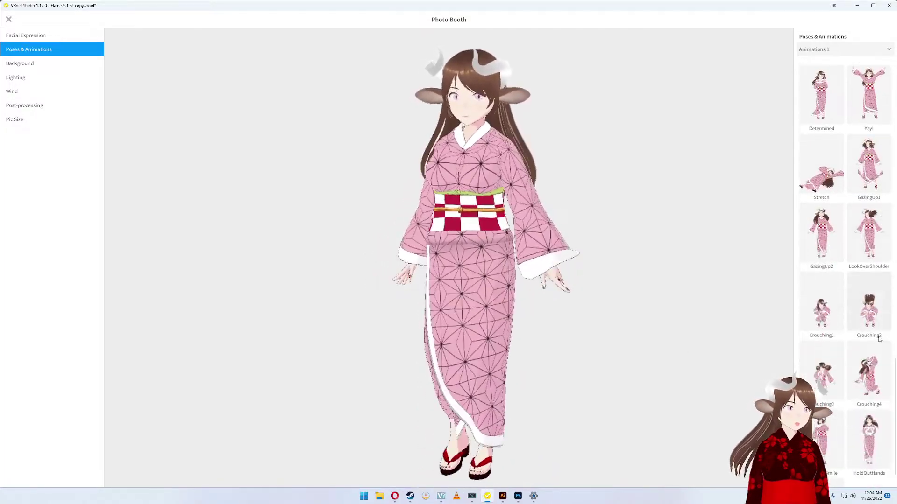
left_click(821, 109)
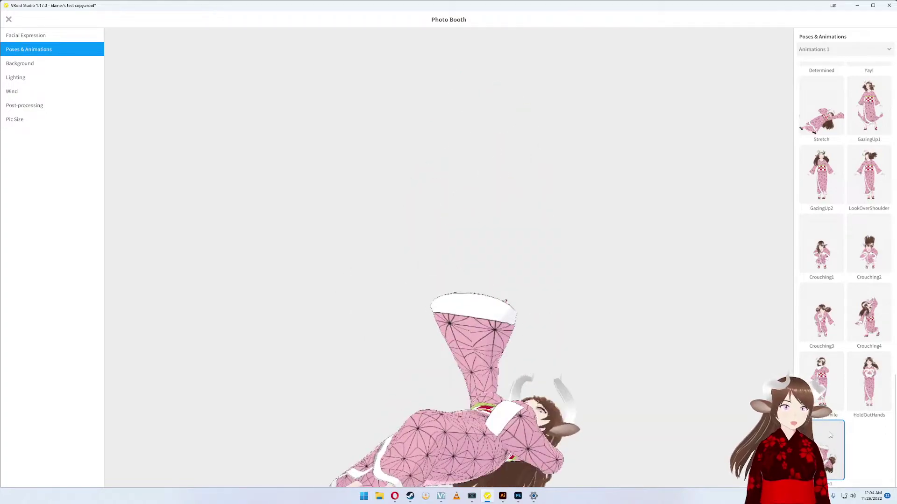
left_click(821, 381)
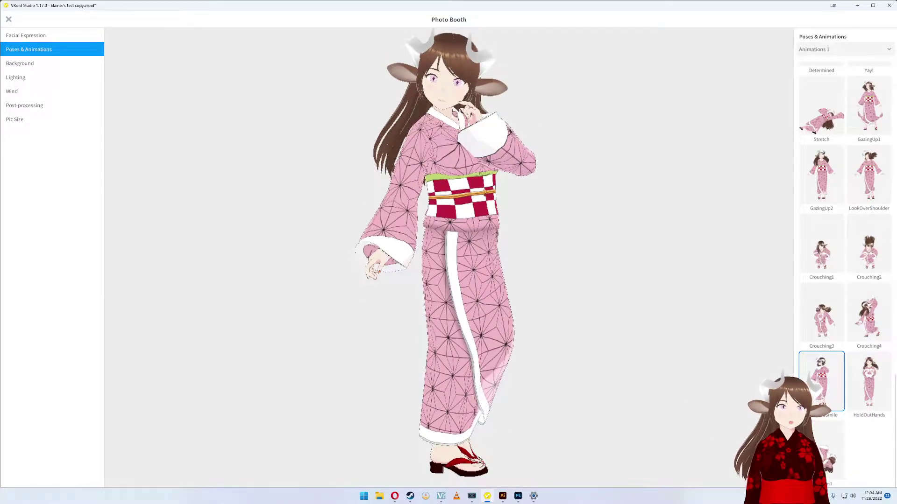
Save the snapshot as Nezuko Robe Pic 4 and exit Photo Booth
left_click(121, 163)
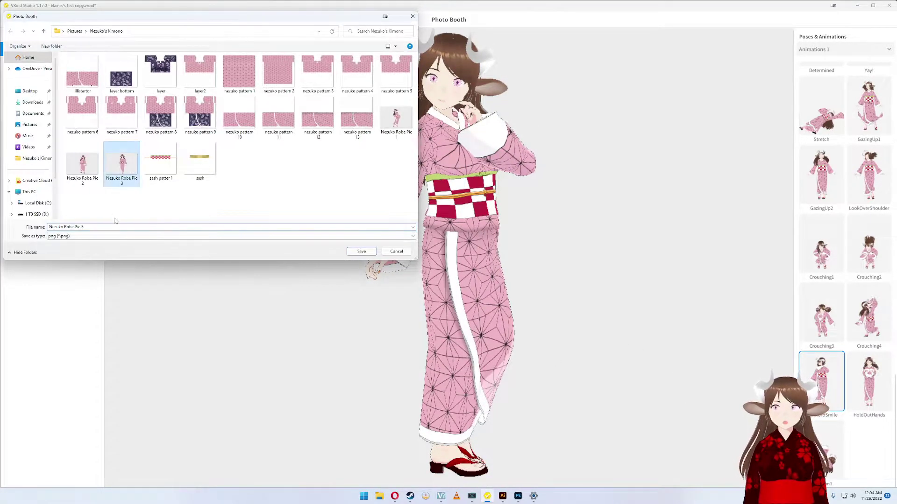
left_click(115, 226)
key("BackSpace")
type("4")
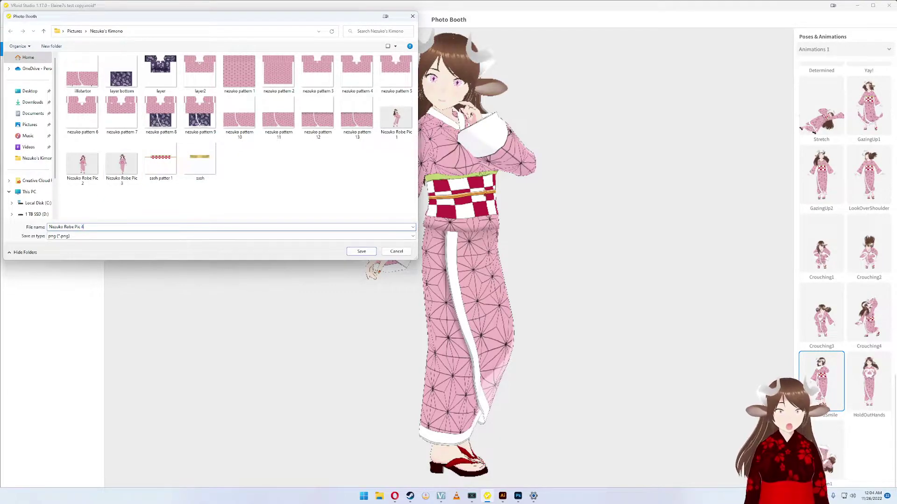
left_click(357, 252)
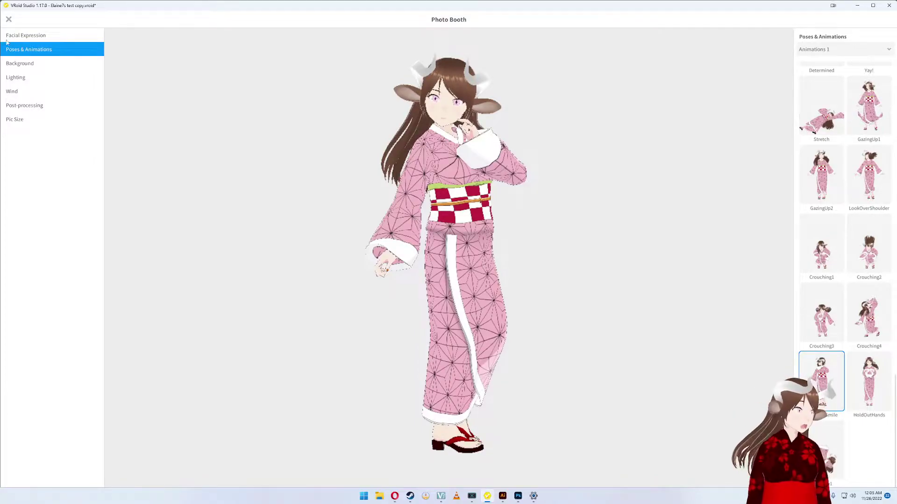
key("Escape")
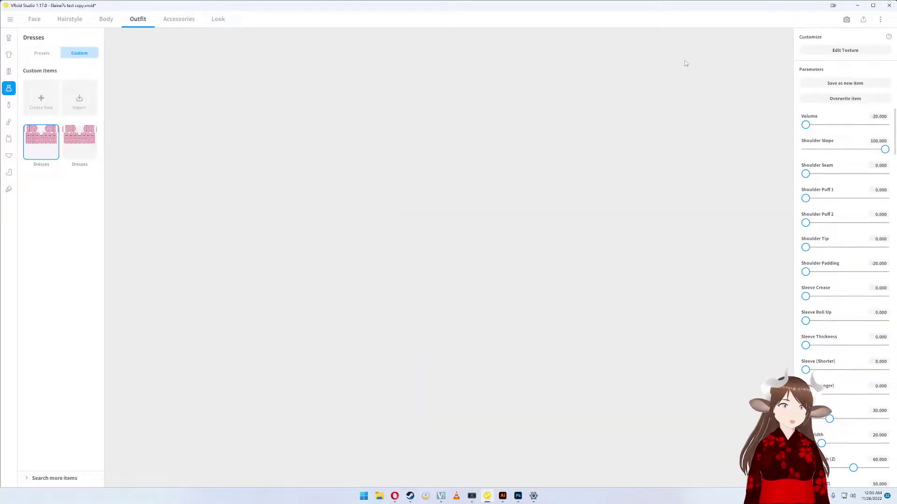
Open Export as VRM and expand Reduce Bones, Reduce Materials and Reduce Polygons
left_click(863, 19)
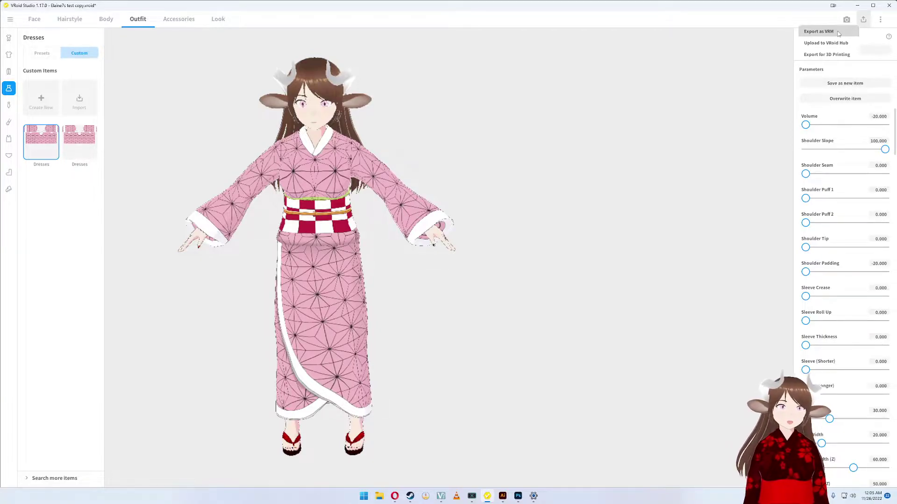
left_click(811, 32)
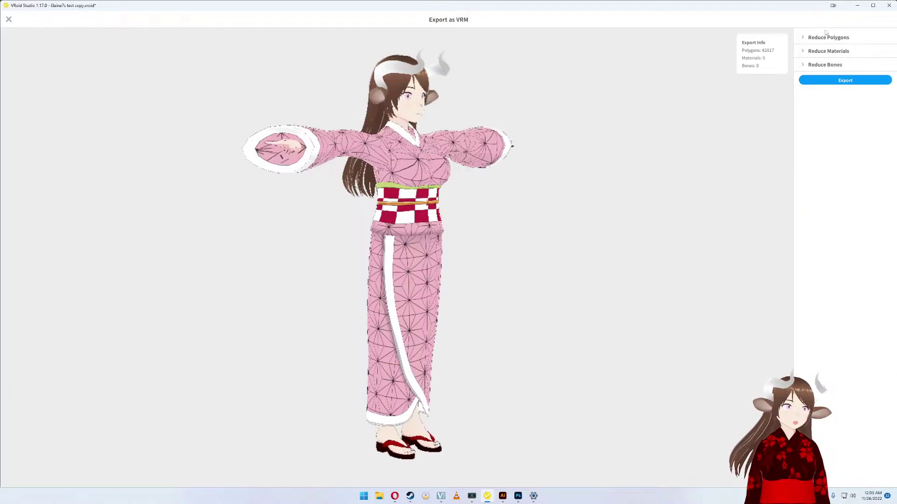
left_click(829, 65)
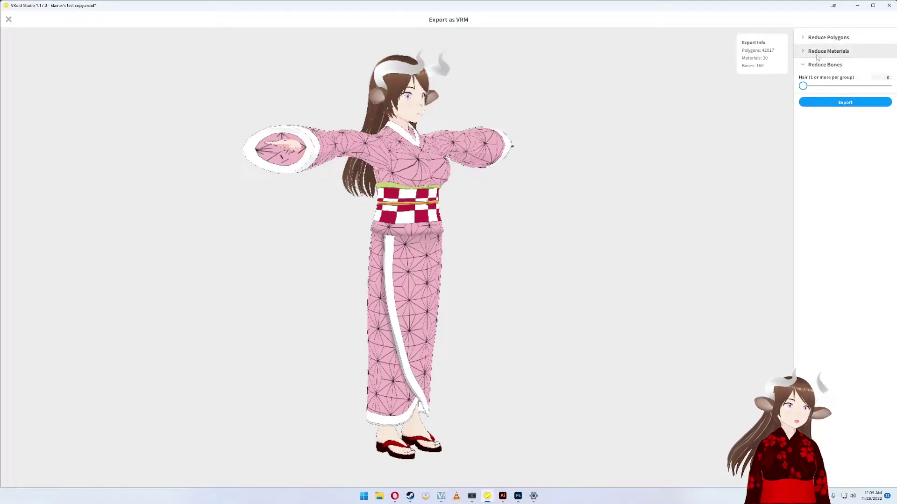
left_click(817, 52)
left_click(815, 40)
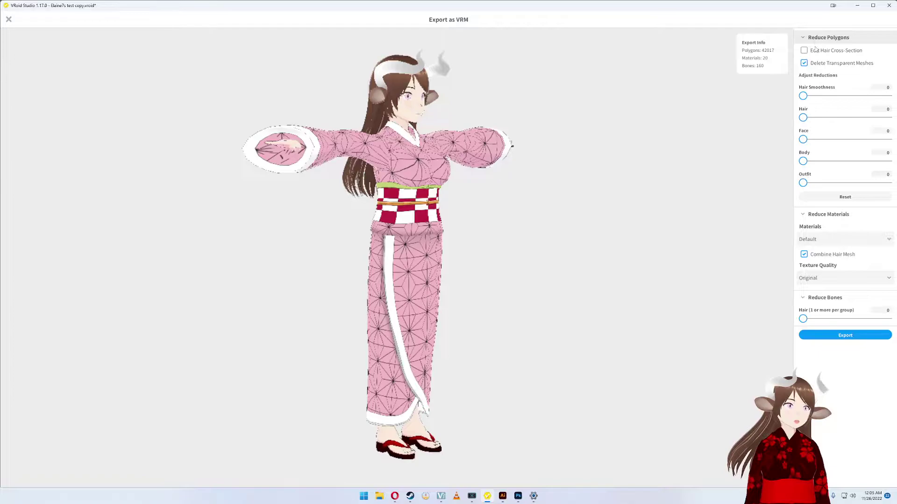
Continue to VRM Settings and select the 4.2.0 Version field
left_click(826, 336)
scroll(428, 259, "down", 2)
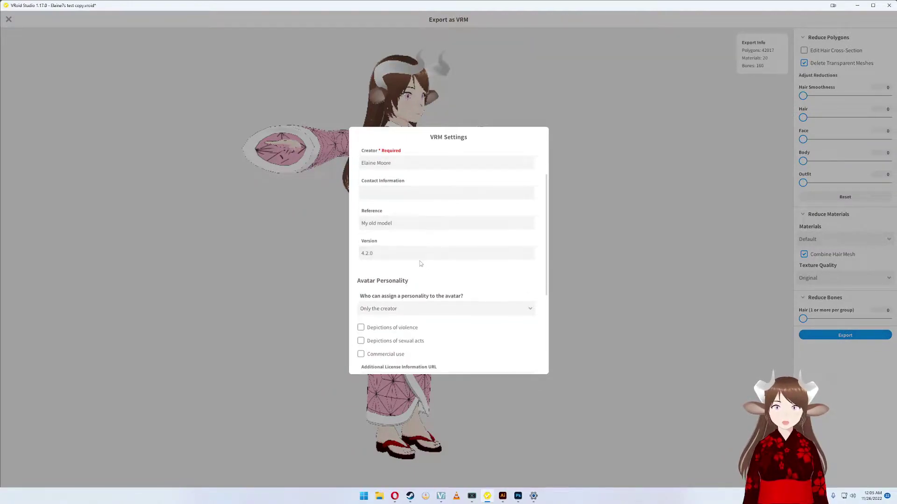
left_click(387, 254)
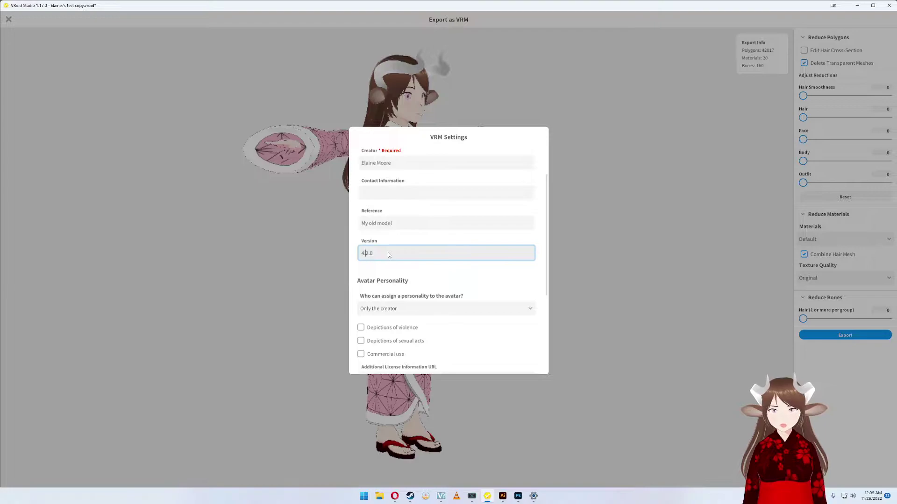
left_click(379, 497)
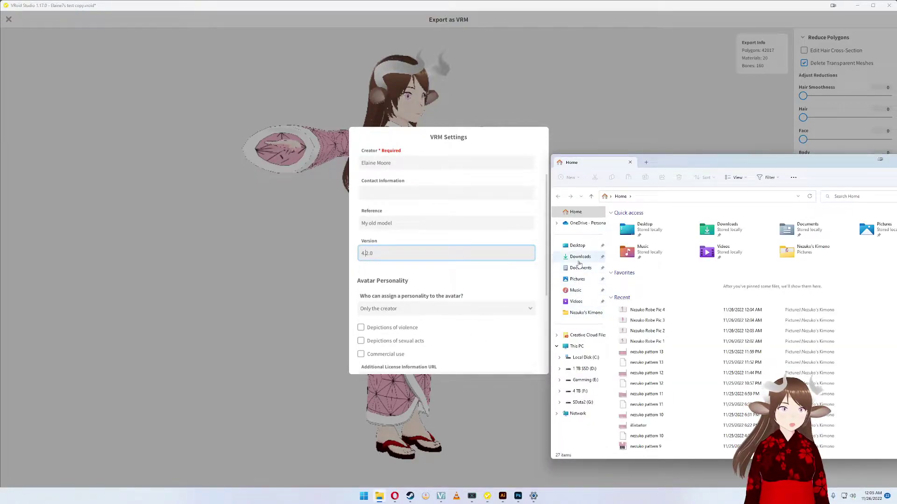
Browse Pictures, Downloads and Documents, then open the VTuber models folder of earlier .vrm files
left_click(579, 279)
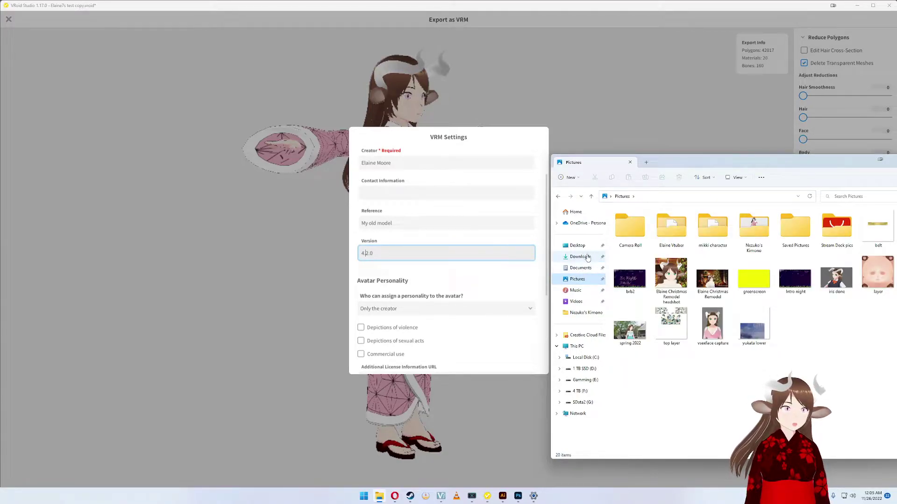
left_click(579, 259)
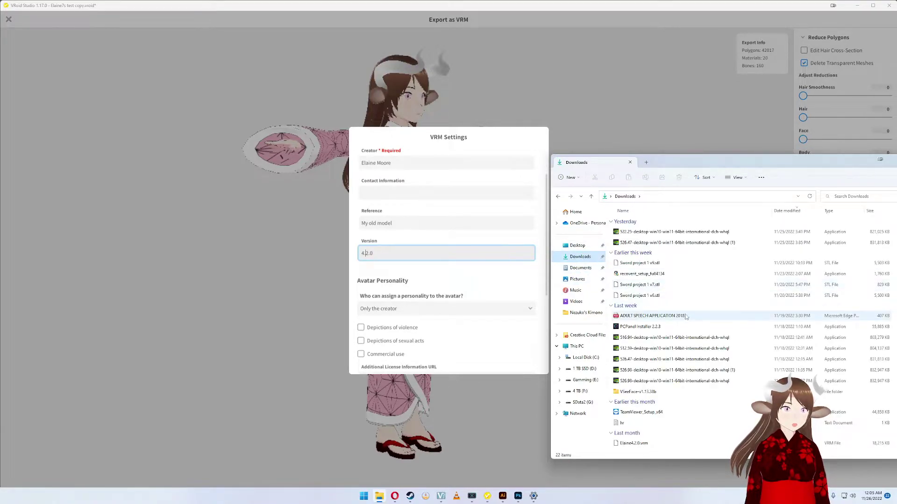
scroll(682, 301, "down", 2)
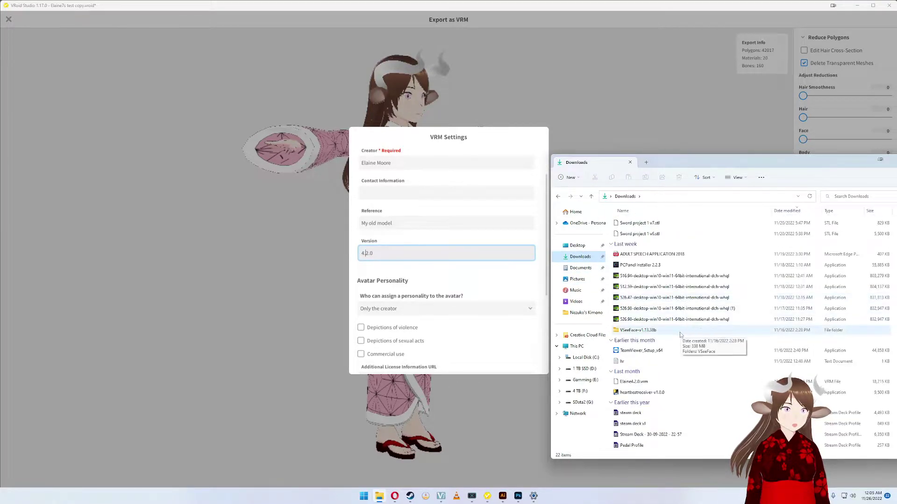
scroll(684, 323, "up", 2)
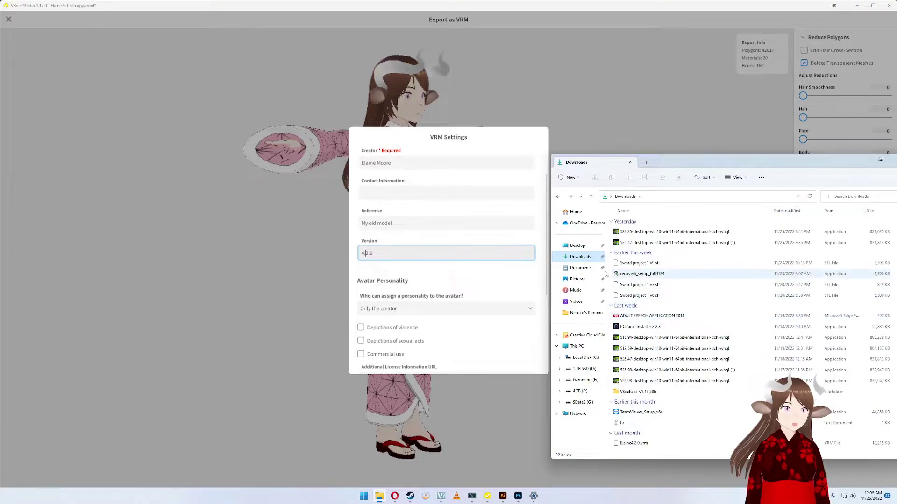
left_click(579, 273)
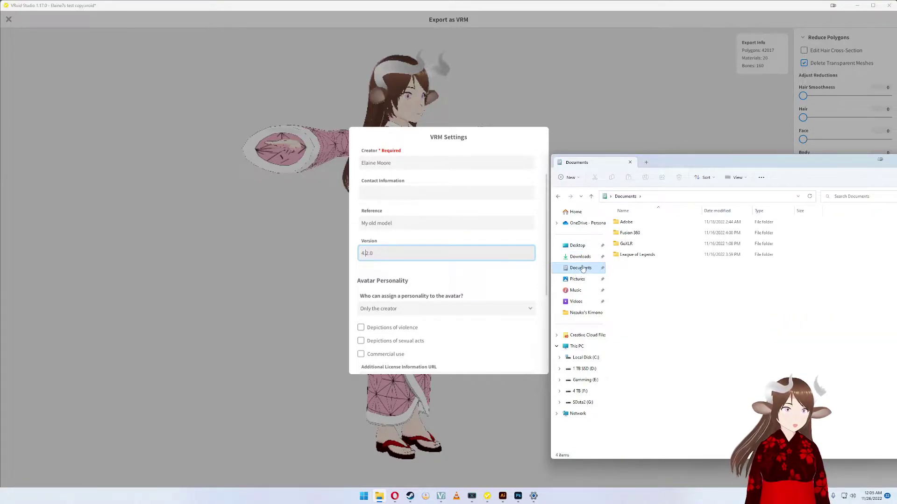
left_click(580, 279)
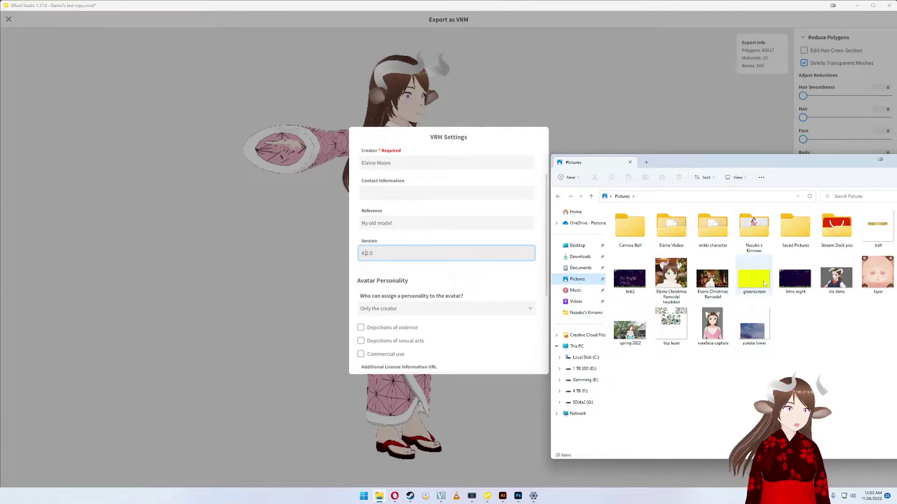
double_click(677, 234)
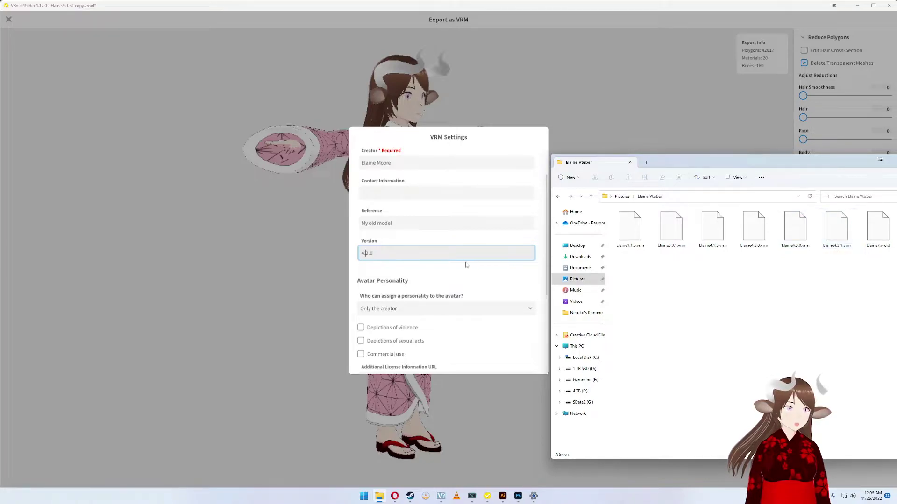
left_click(426, 253)
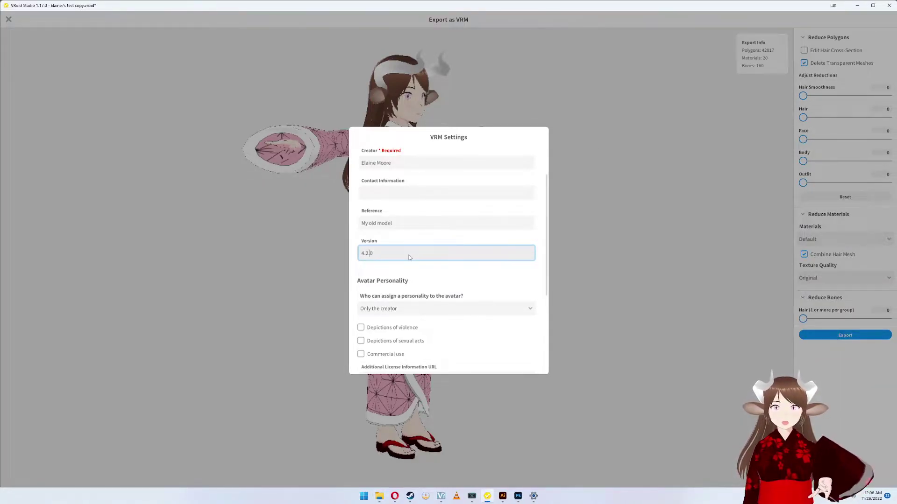
Change the VRM version to 4.4.0 and orbit the avatar to inspect the kimono
key("BackSpace")
type("4")
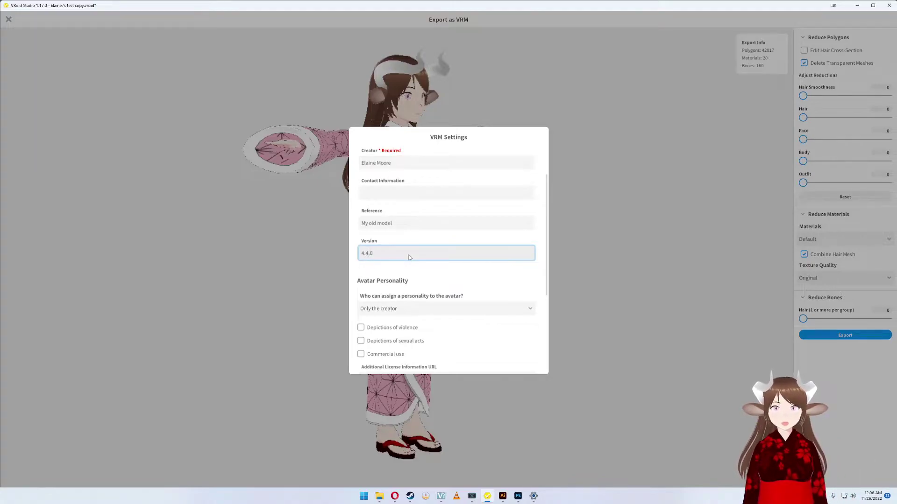
left_click(652, 315)
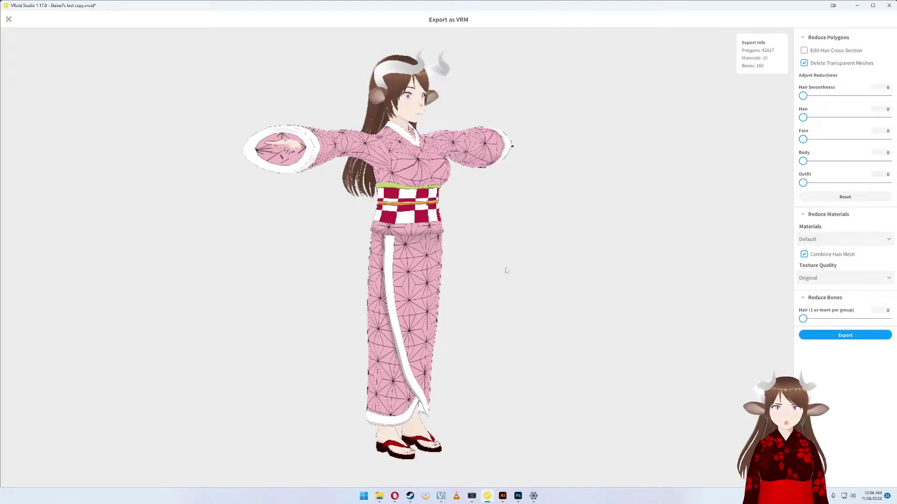
left_click_drag(506, 270, 518, 295)
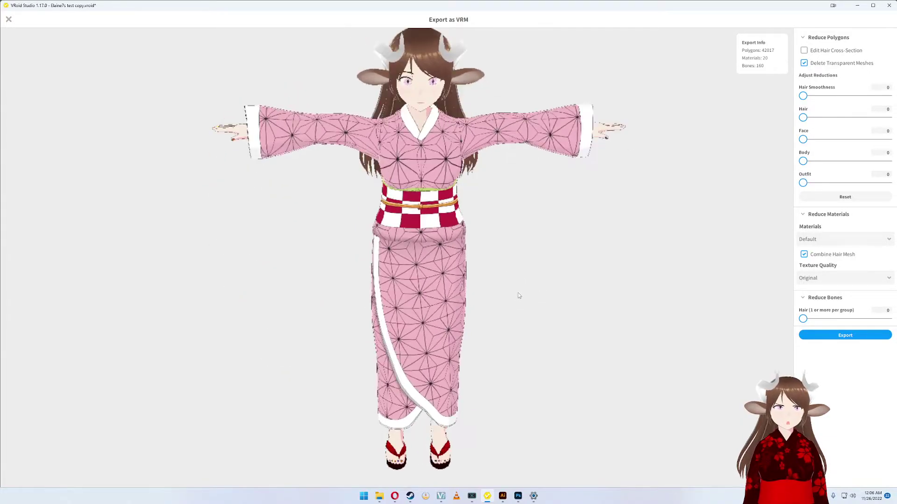
Reopen VRM Settings and proceed to Export the avatar as a VRM file
left_click(865, 335)
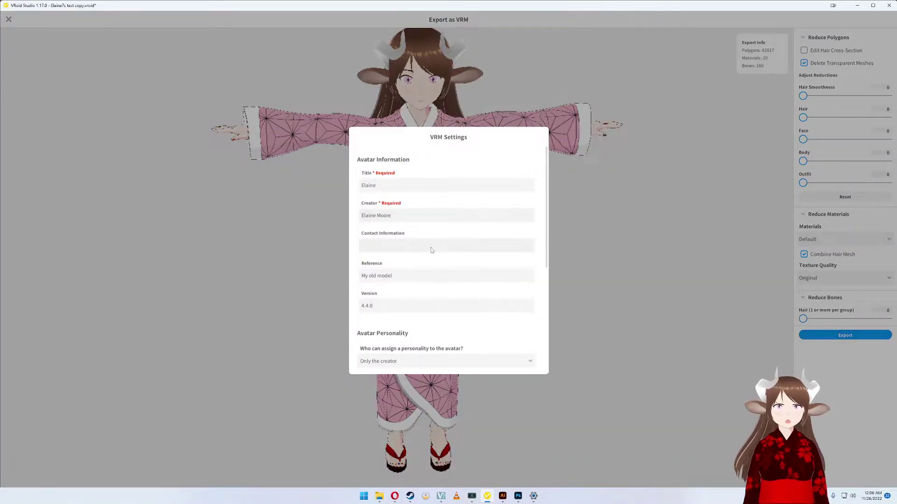
scroll(442, 282, "down", 4)
scroll(439, 283, "up", 2)
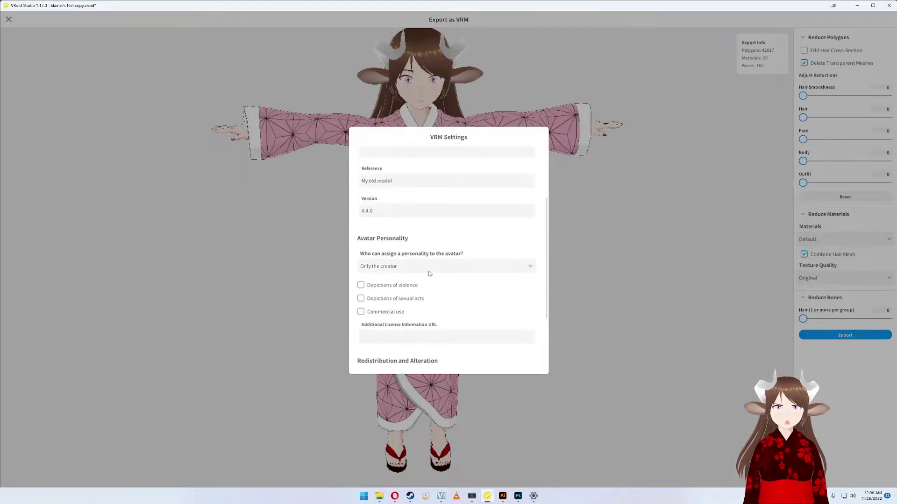
scroll(394, 220, "up", 1)
scroll(394, 222, "down", 4)
scroll(394, 222, "down", 2)
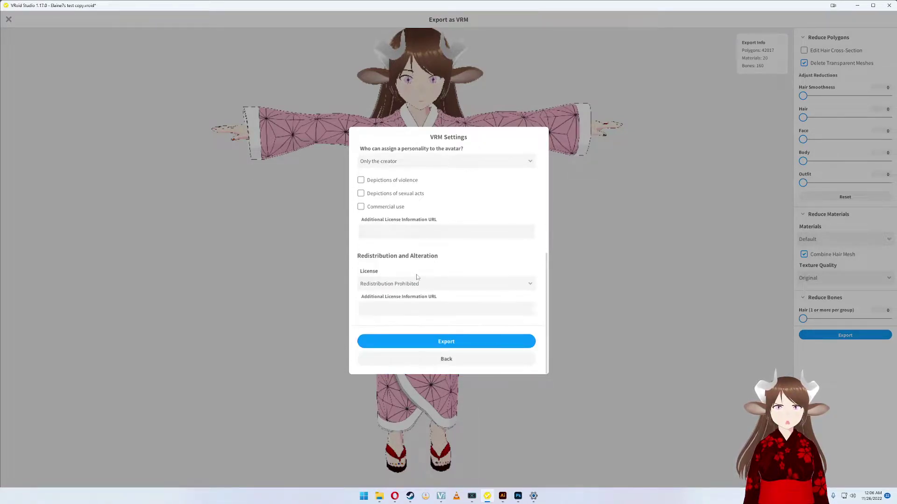
scroll(433, 237, "up", 6)
scroll(408, 256, "down", 5)
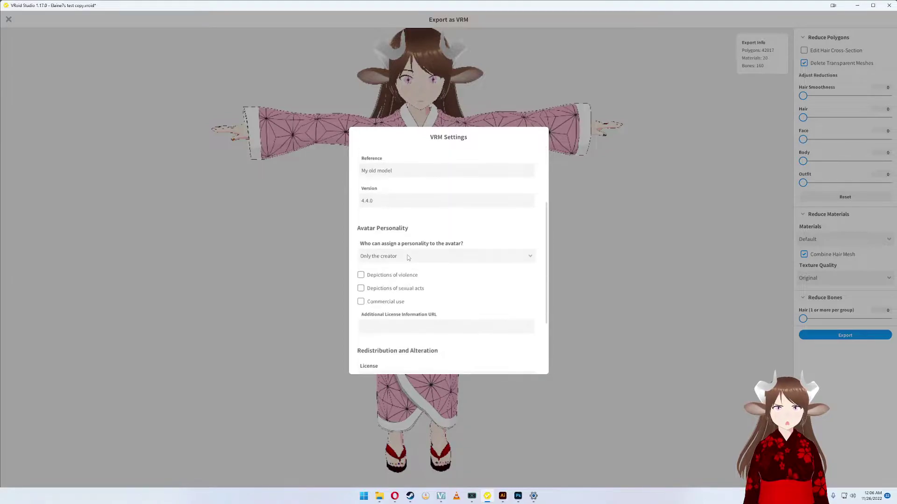
left_click(441, 351)
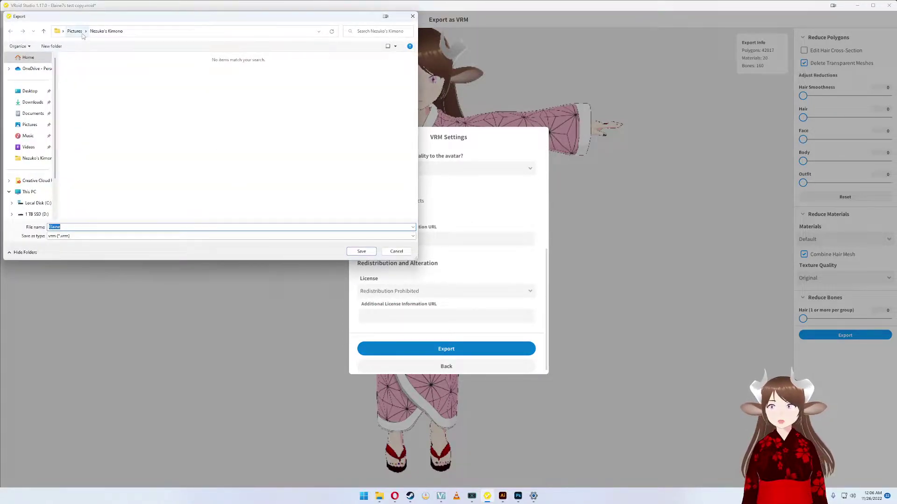
Save the VRM in Pictures' VTuber models folder, using the latest file name with the version updated
left_click(77, 31)
double_click(121, 74)
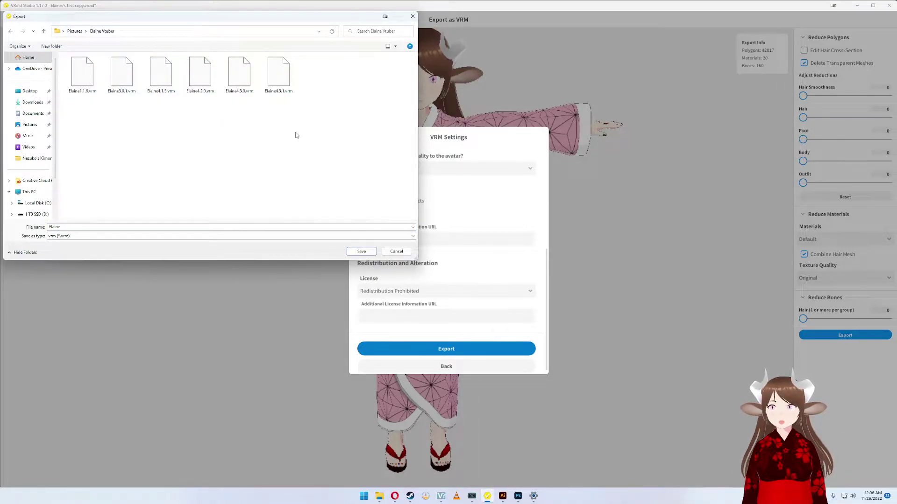
left_click(286, 91)
double_click(71, 227)
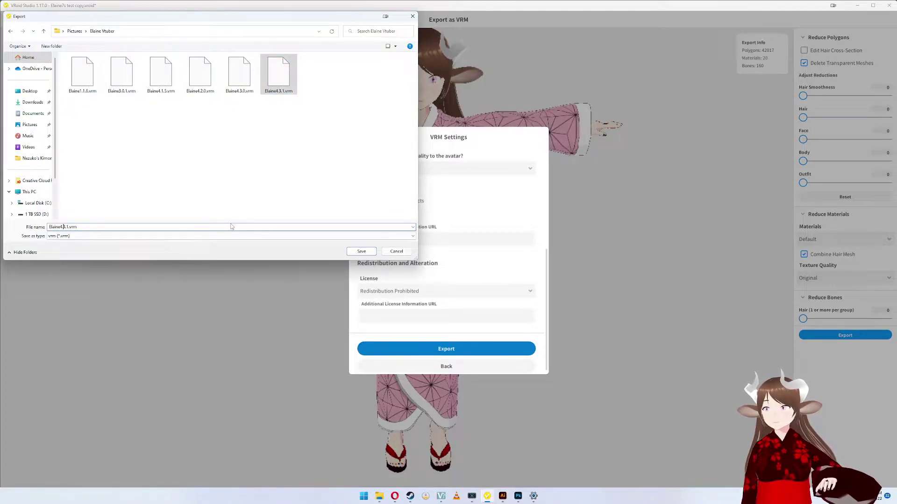
key("Delete")
key("Delete")
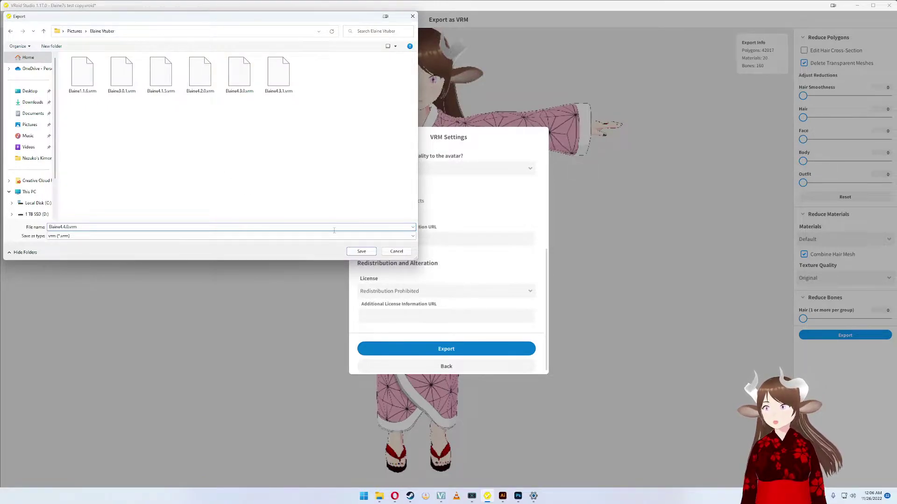
left_click(371, 253)
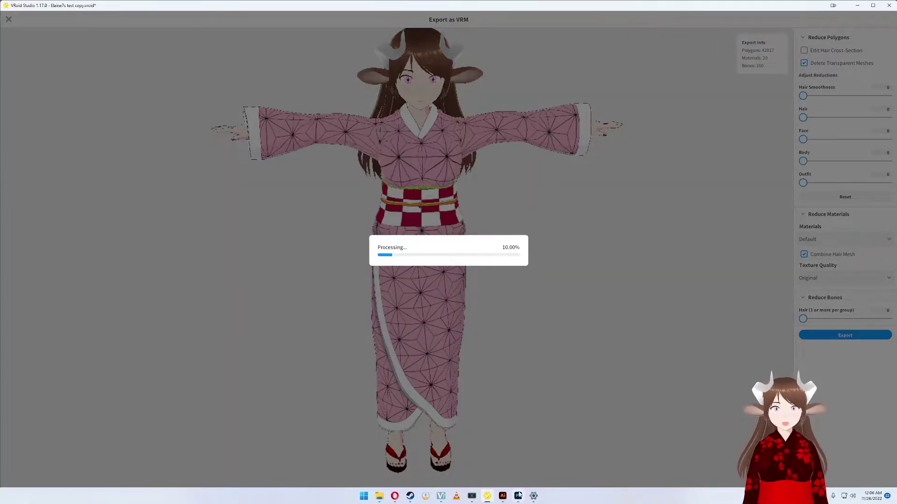
Collapse Photoshop's Bottom 1 group and open the Pictures > Nezuko's Kimono folder
left_click(522, 499)
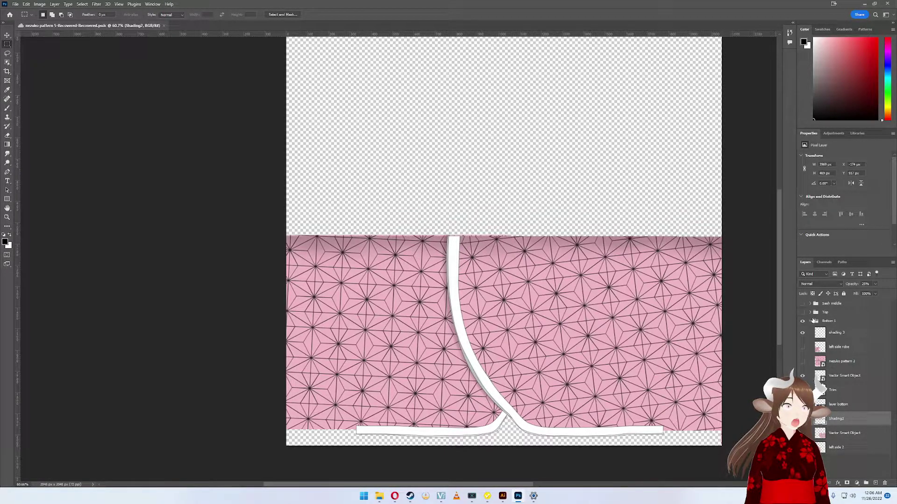
left_click(811, 322)
left_click(380, 497)
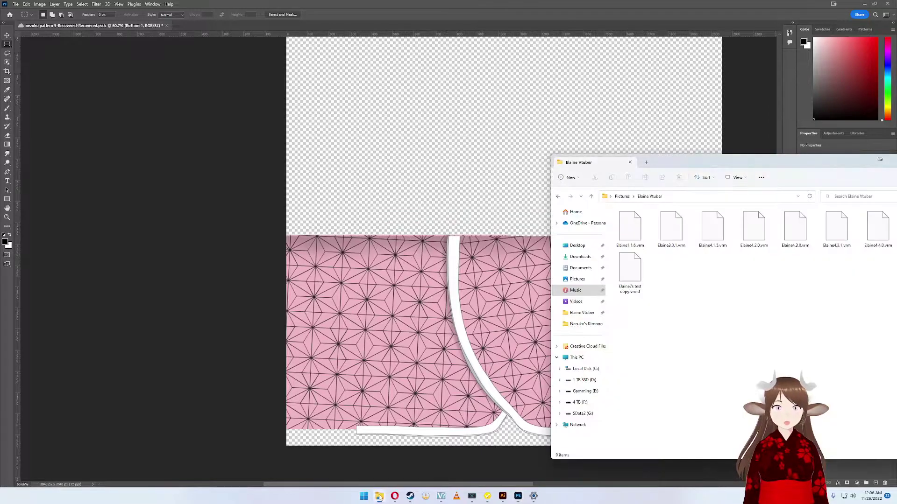
left_click(621, 197)
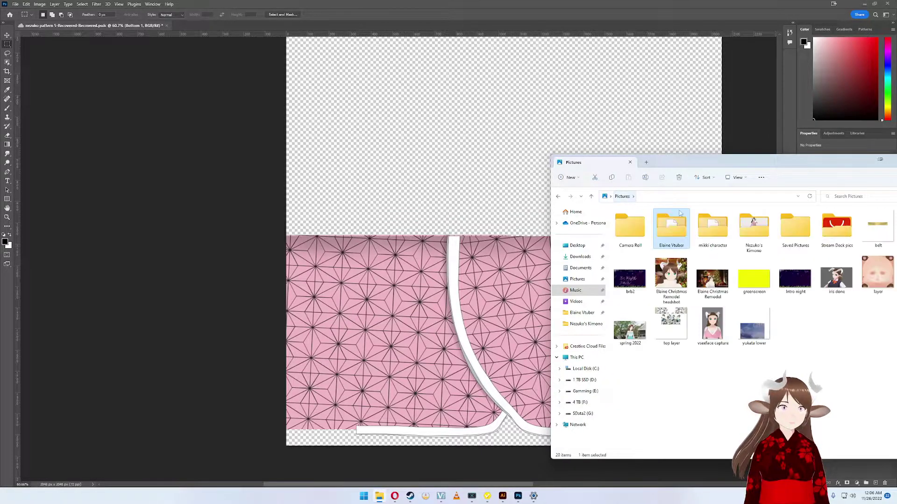
double_click(752, 237)
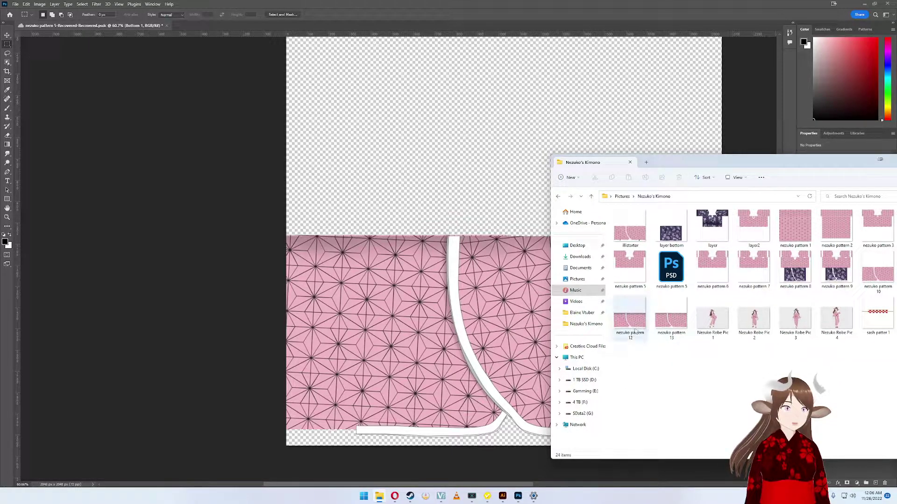
Preview the nezuko pattern images in the viewer, then select nezuko pattern 9
left_click(635, 330)
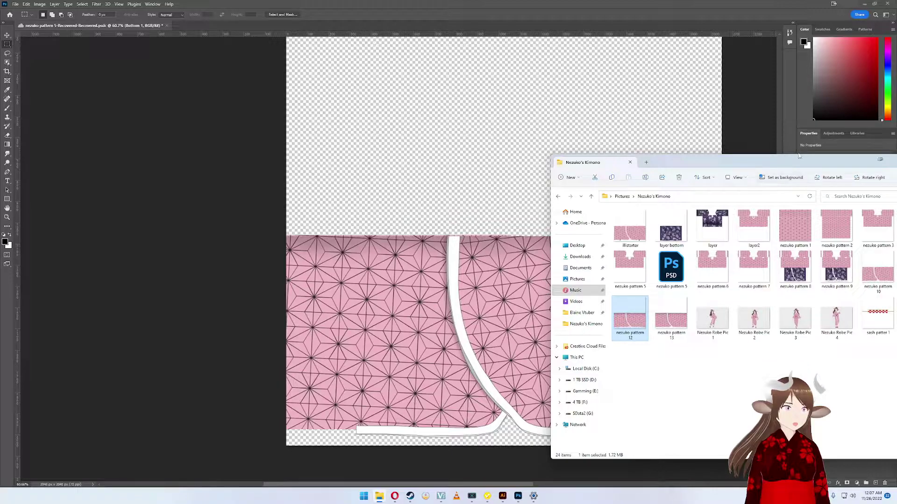
left_click_drag(790, 164, 582, 140)
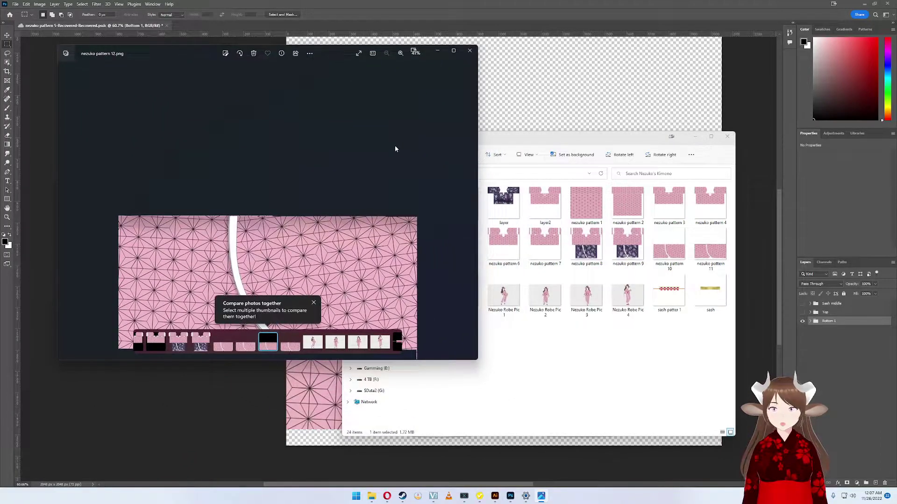
key("Left")
key("Left")
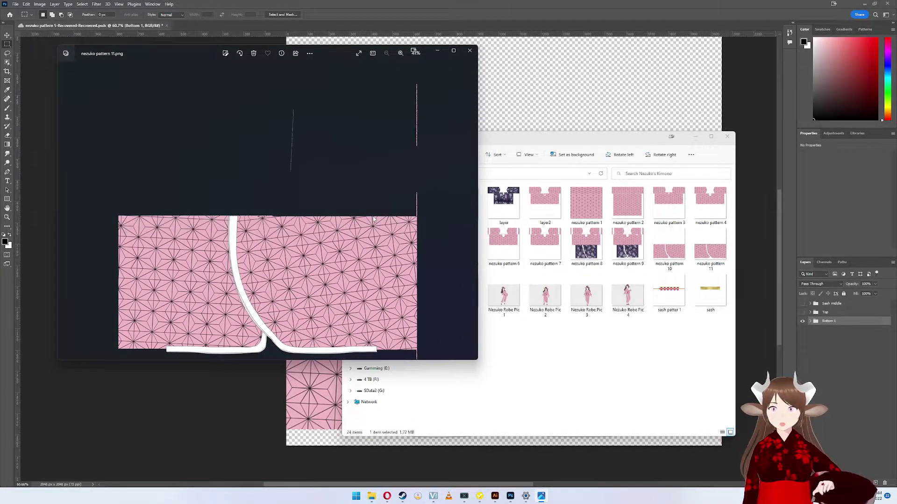
key("Left")
key("Left")
key("Left")
key("Left")
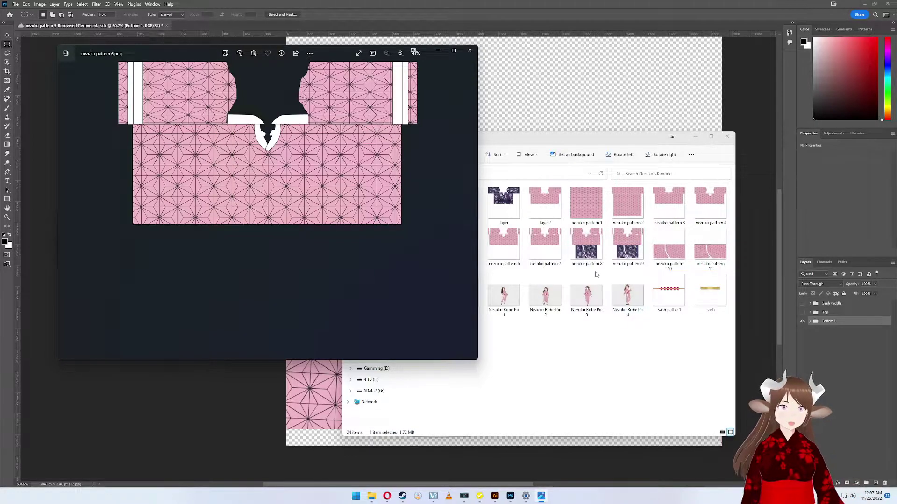
left_click(626, 246)
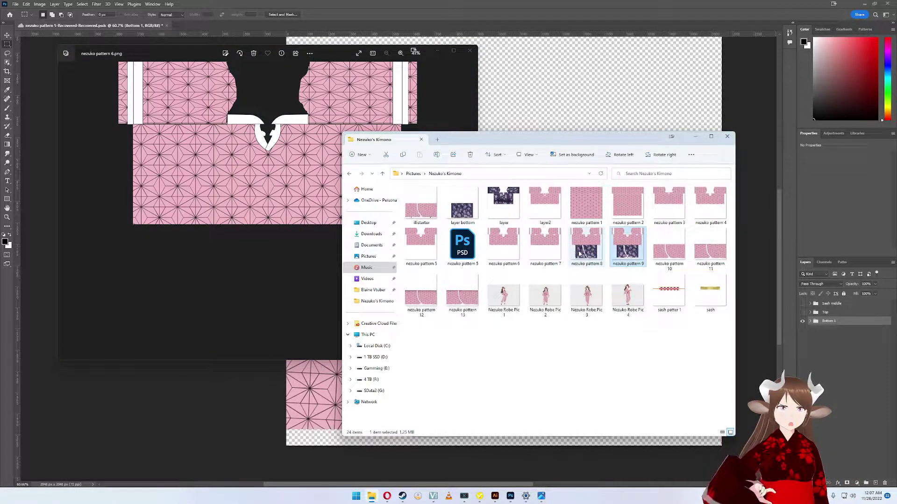
Delete nezuko patterns 8, 9, 10 and 2 through 5
left_click(579, 253, "ctrl")
key("Delete")
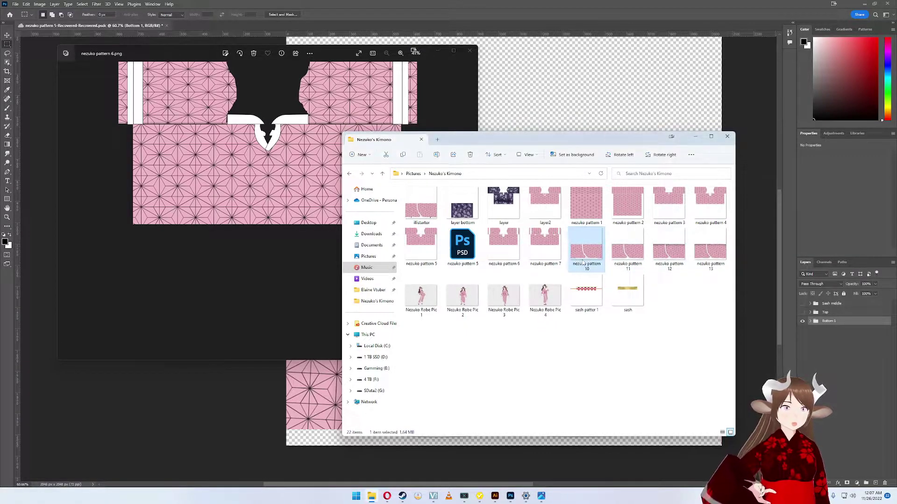
key("Delete")
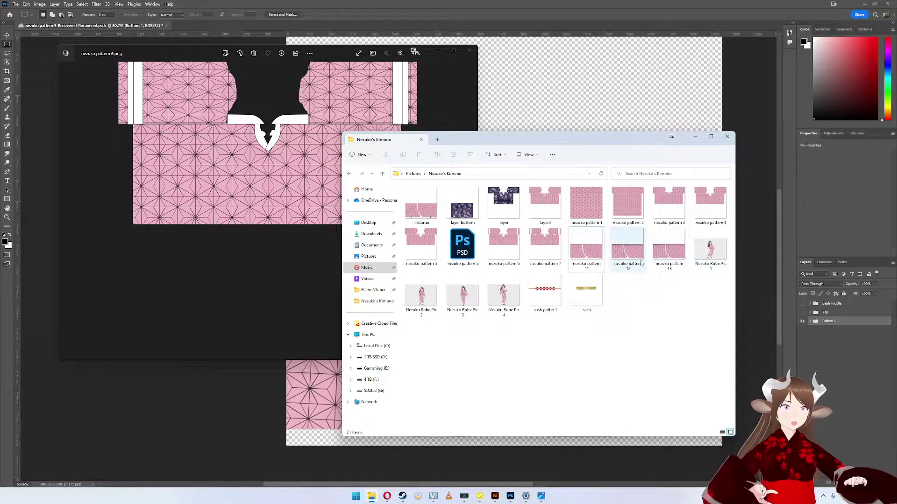
left_click(626, 259)
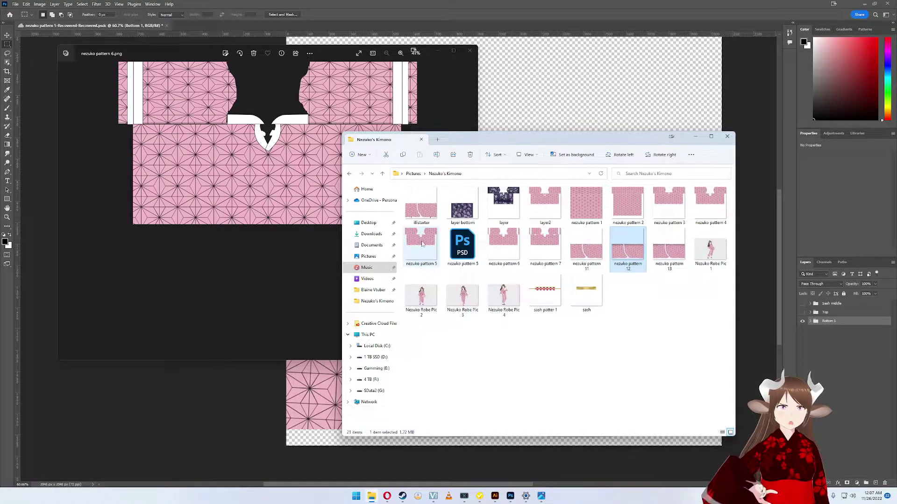
left_click(504, 252)
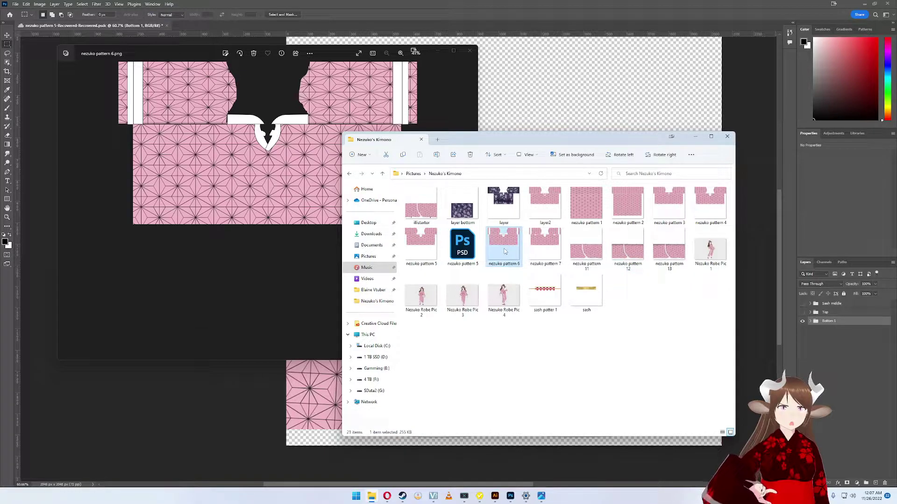
left_click(420, 245)
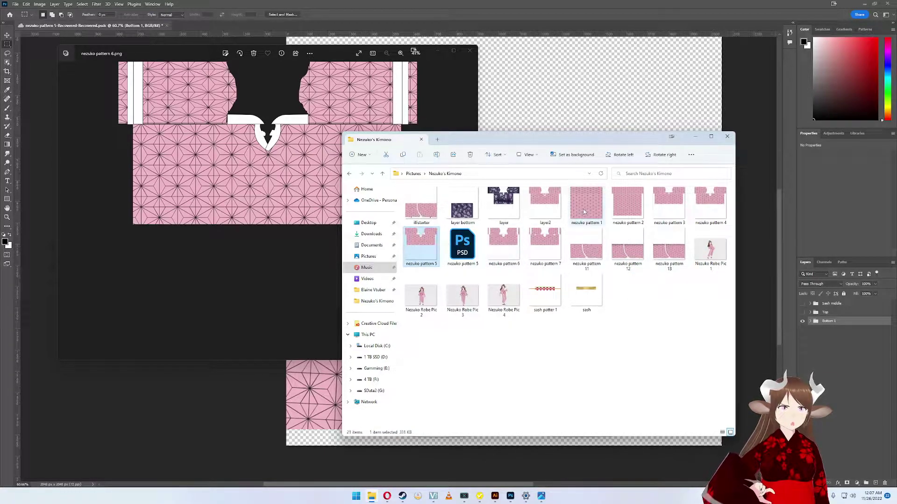
left_click(633, 219, "shift")
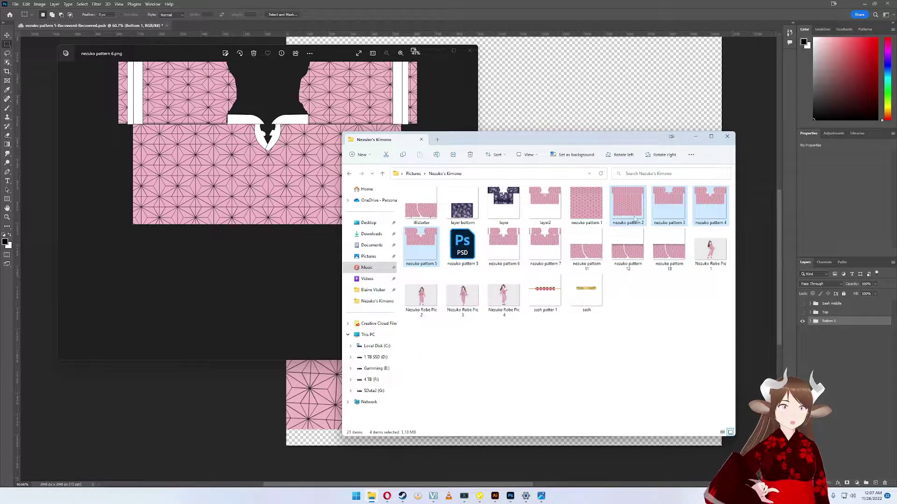
key("Delete")
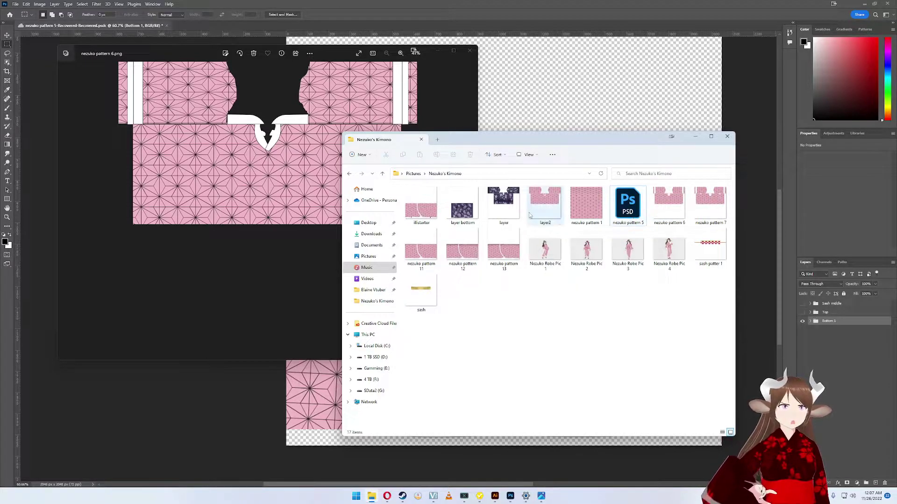
Select the four leftover layer files for deletion and preview the sash image
left_click_drag(529, 214, 431, 209)
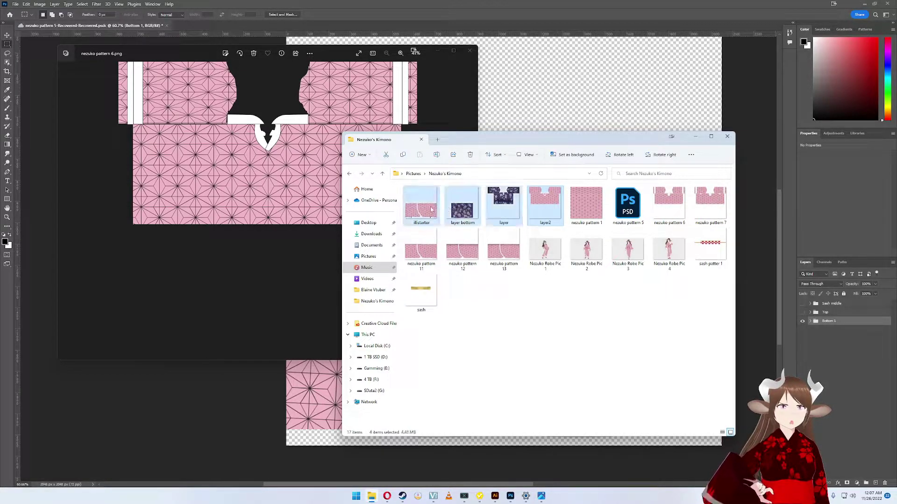
key("Delete")
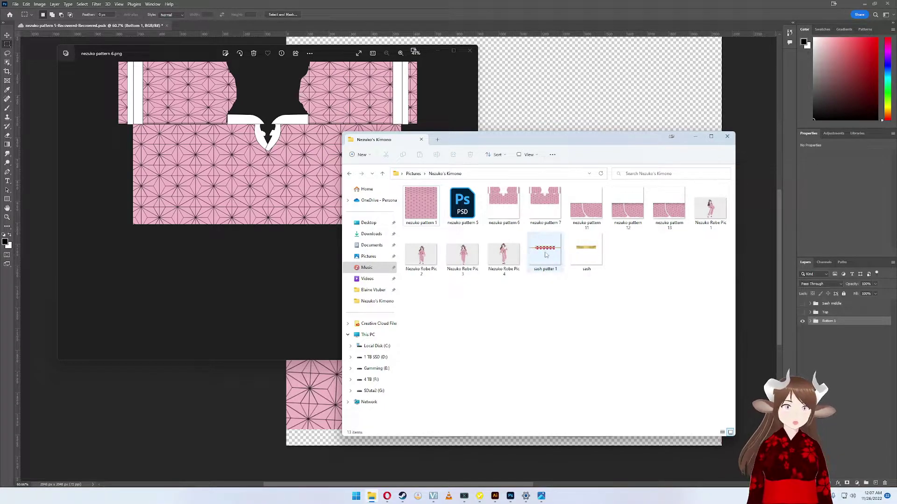
left_click(584, 259)
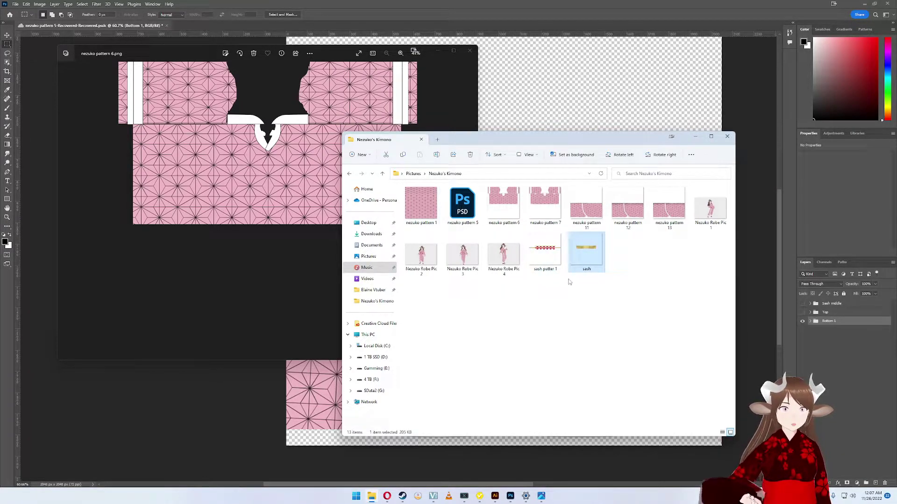
double_click(585, 253)
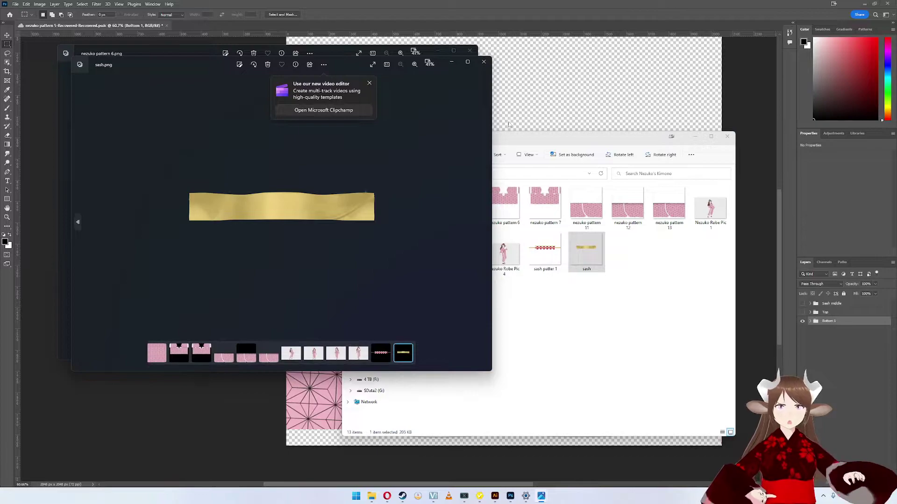
left_click(483, 62)
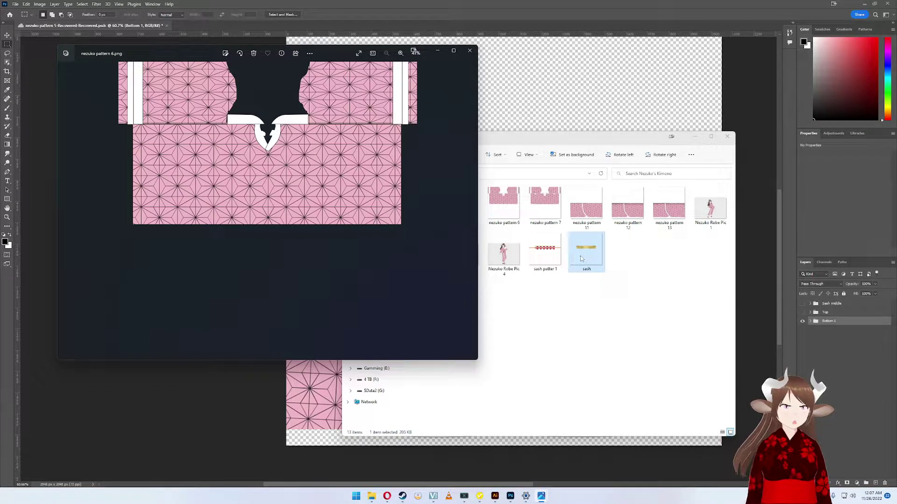
Cut the sash file, then delete illistartor, layer bottom, layer and layer2
left_click(610, 304)
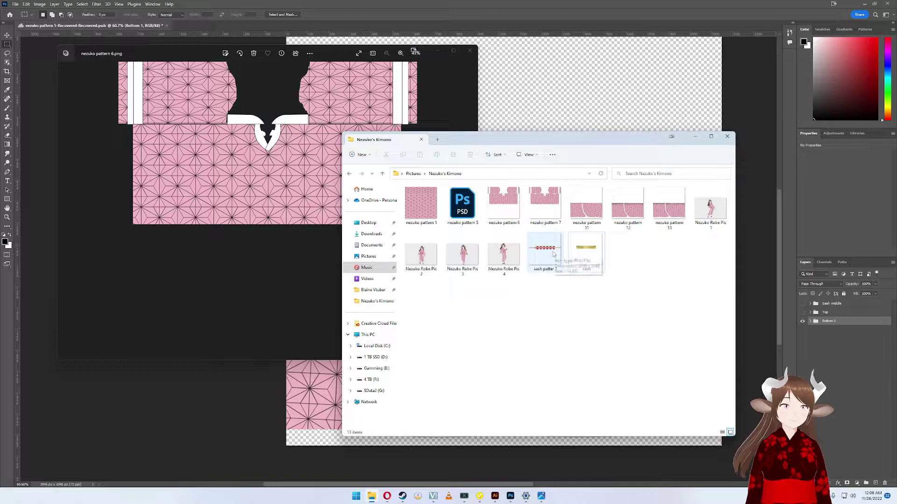
left_click(584, 251)
right_click(584, 251)
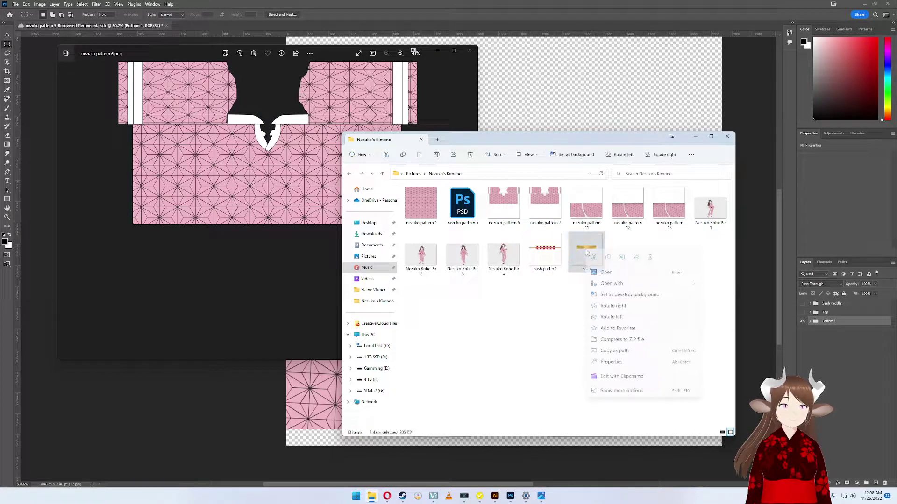
left_click(593, 258)
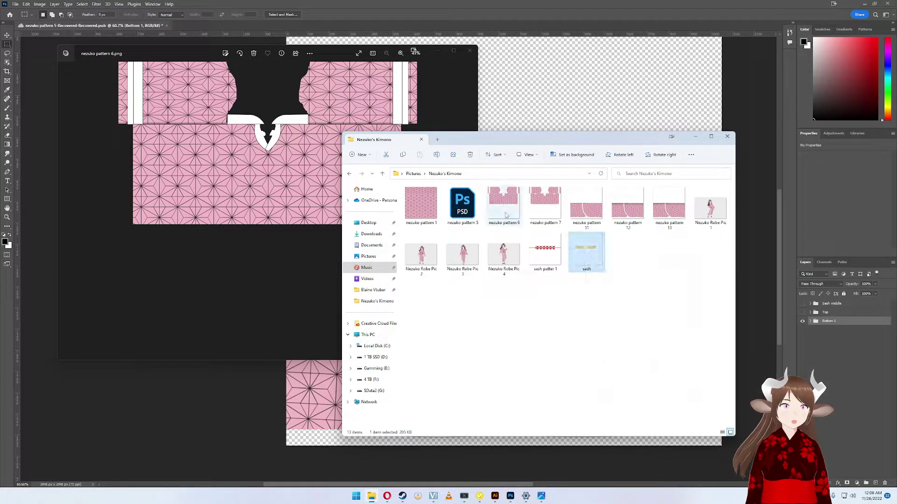
left_click(619, 291)
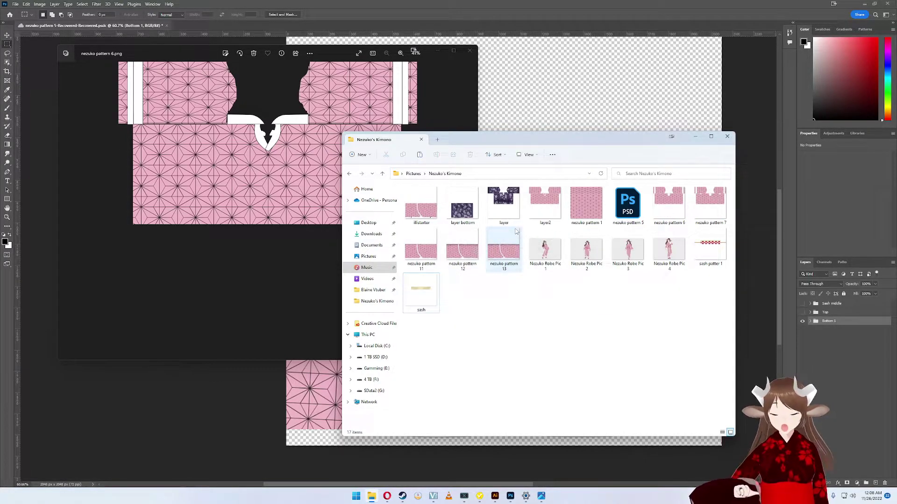
left_click(545, 203)
left_click(421, 201, "shift")
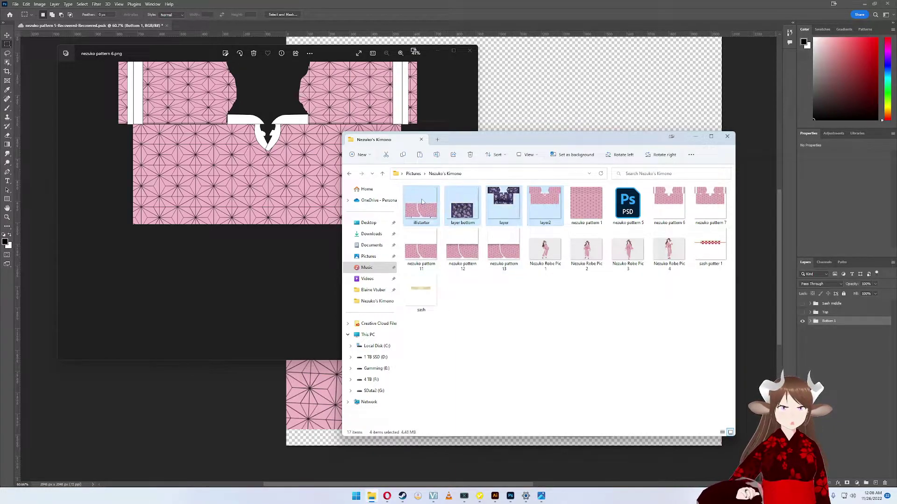
key("Delete")
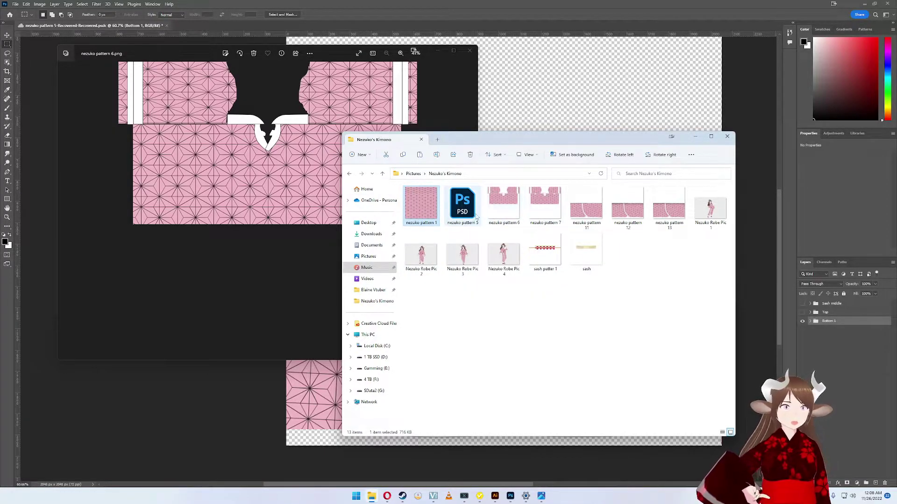
Preview nezuko pattern 1 and copy the file
double_click(420, 223)
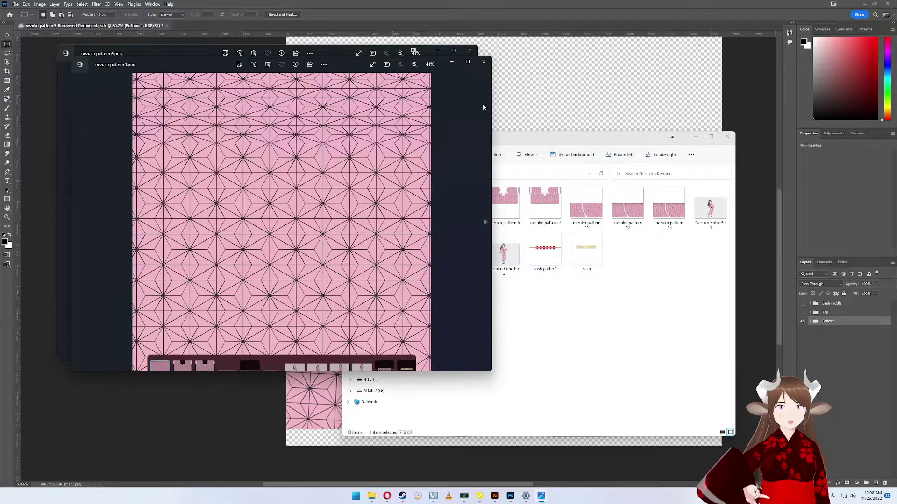
left_click(484, 57)
left_click(507, 176)
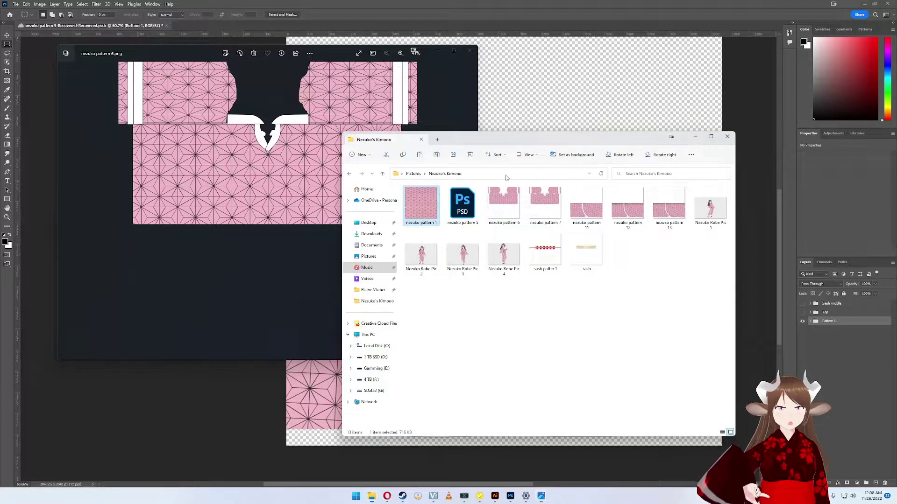
right_click(428, 211)
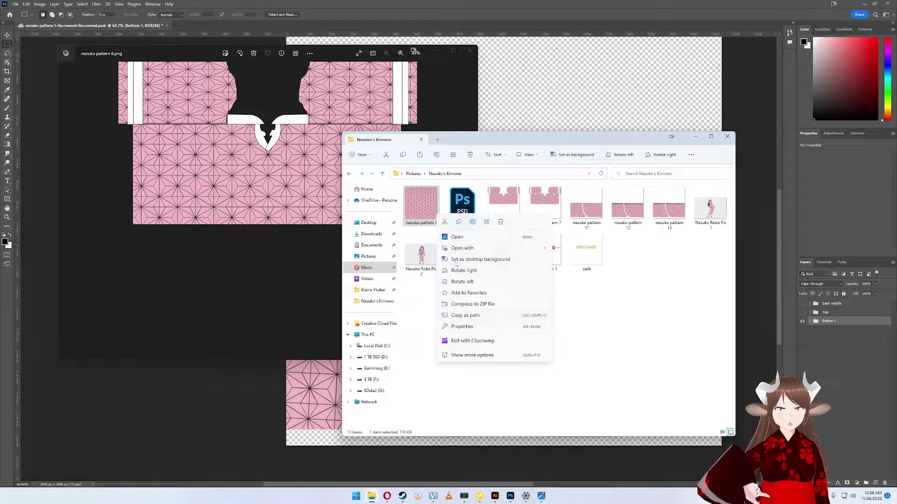
left_click(460, 223)
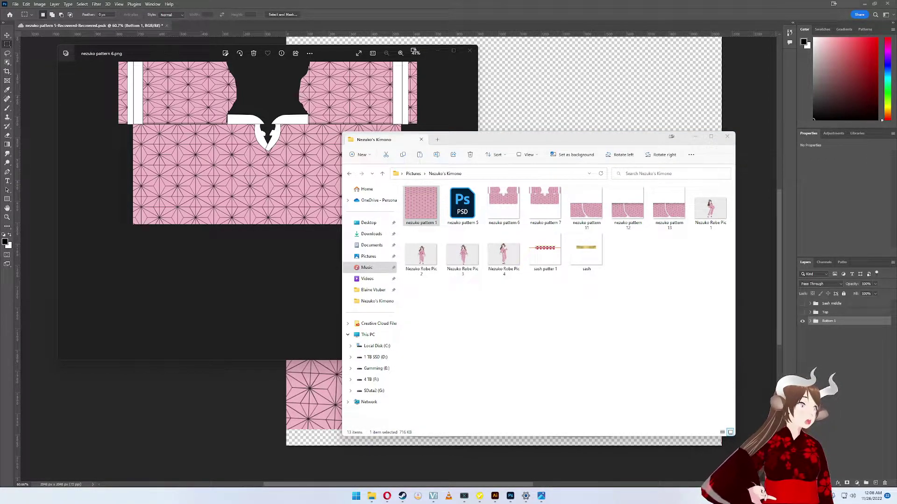
Rename nezuko pattern 1 to 'nezuko pattern'
right_click(421, 216)
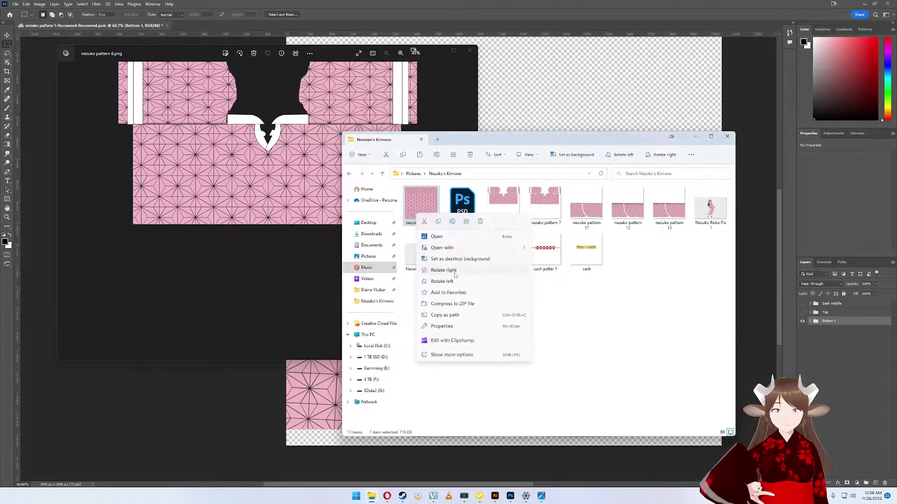
left_click(451, 222)
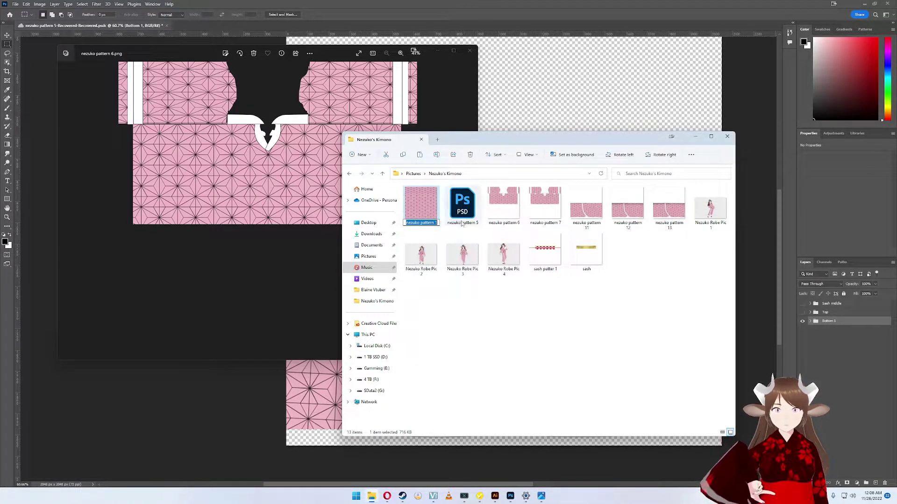
key("End")
key("BackSpace")
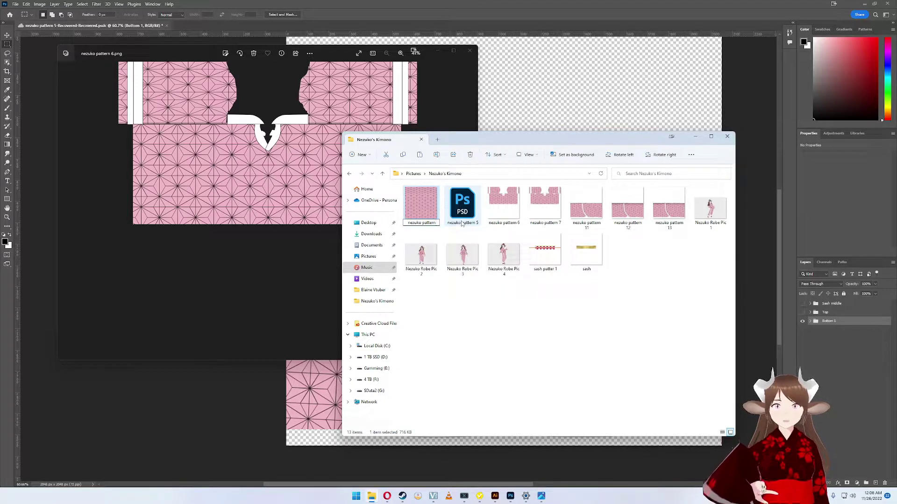
key("Return")
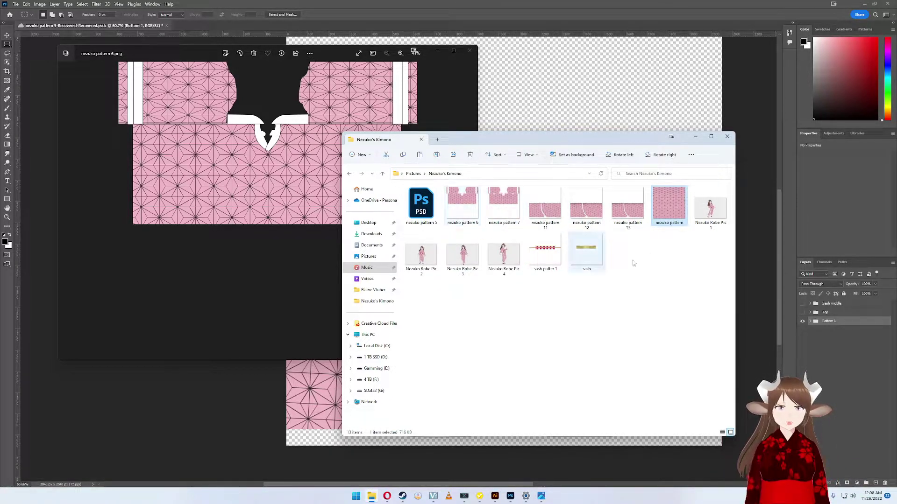
left_click(802, 325)
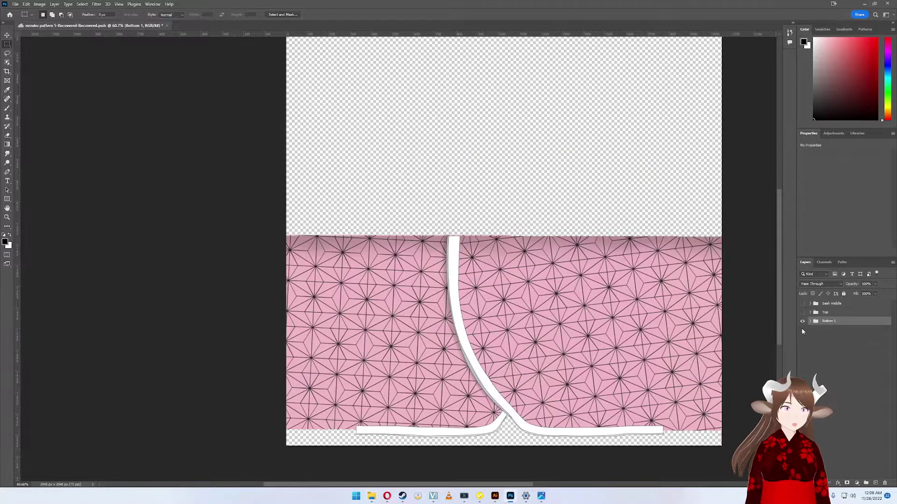
left_click(802, 321)
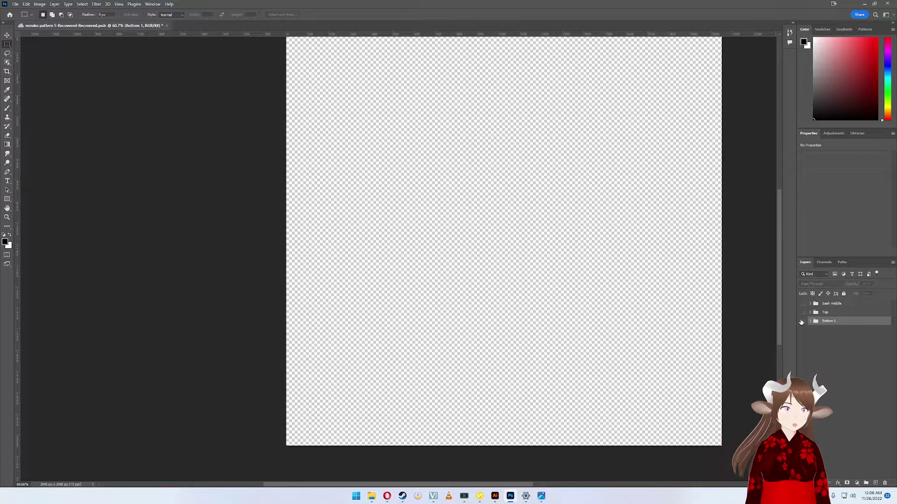
left_click(802, 321)
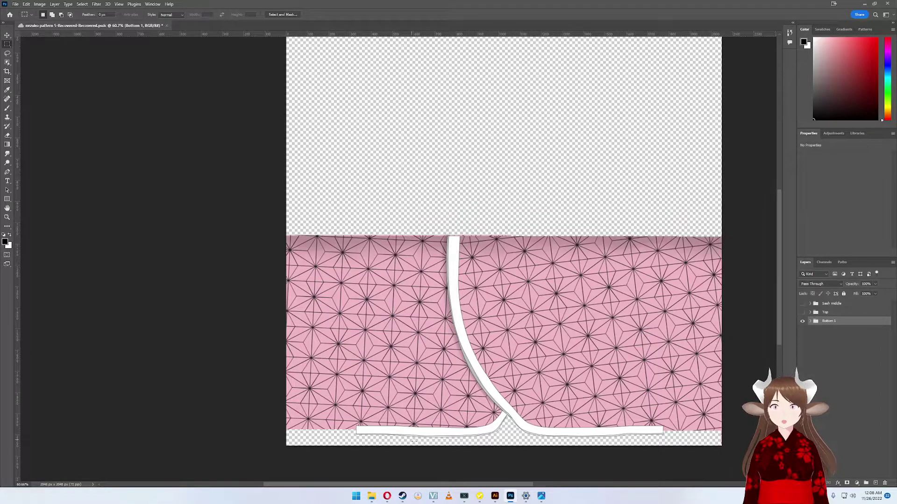
mouse_move(466, 495)
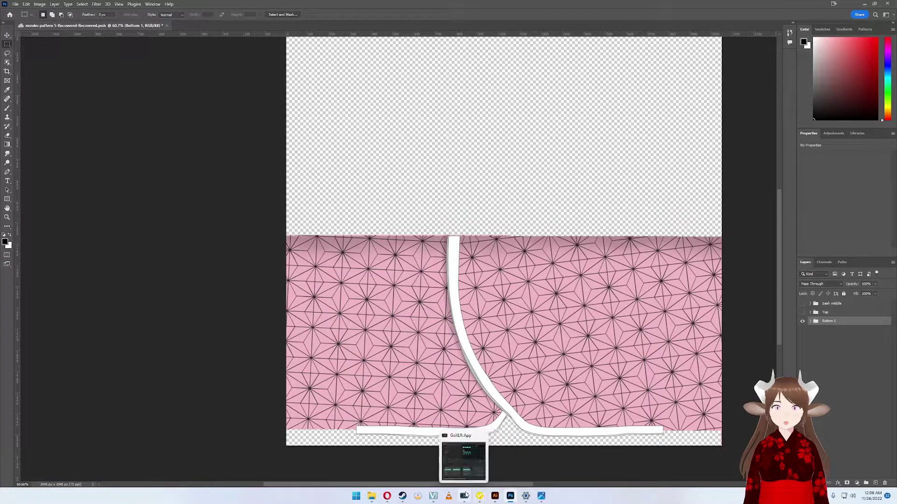
left_click(372, 496)
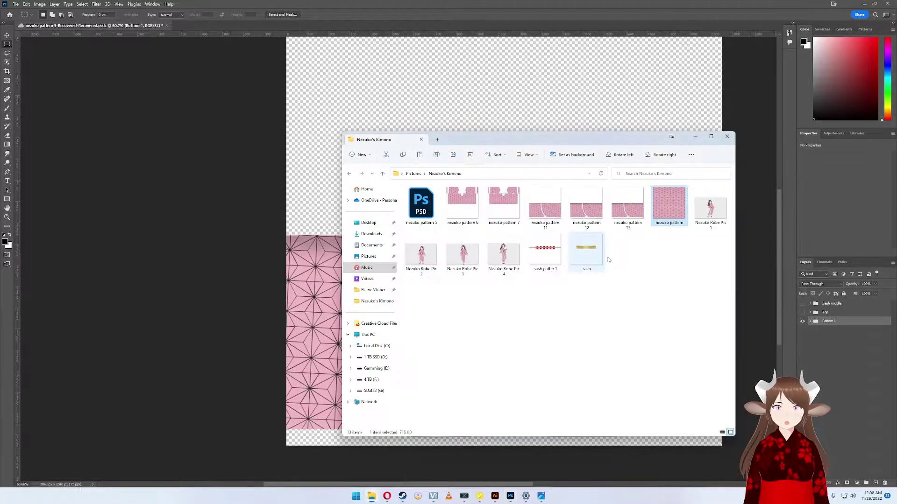
Rename nezuko pattern 13 to 'nezuko pattern bottom 2'
right_click(635, 219)
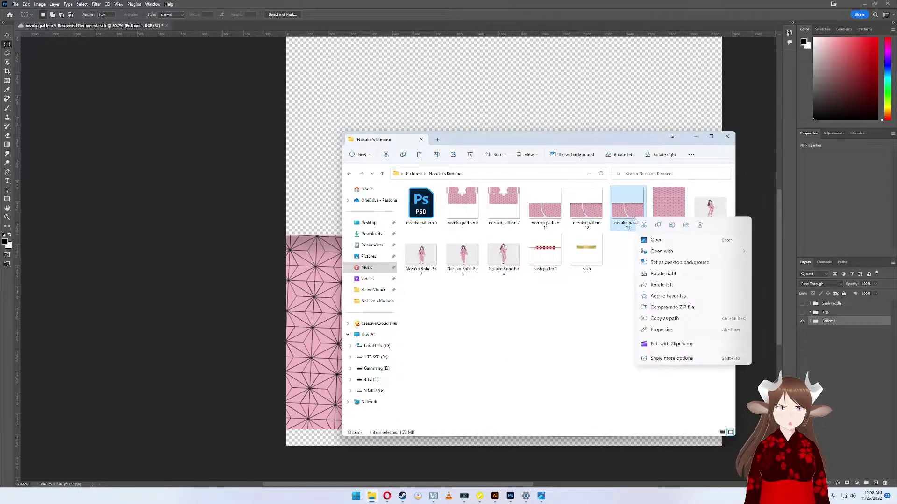
left_click(672, 226)
key("End")
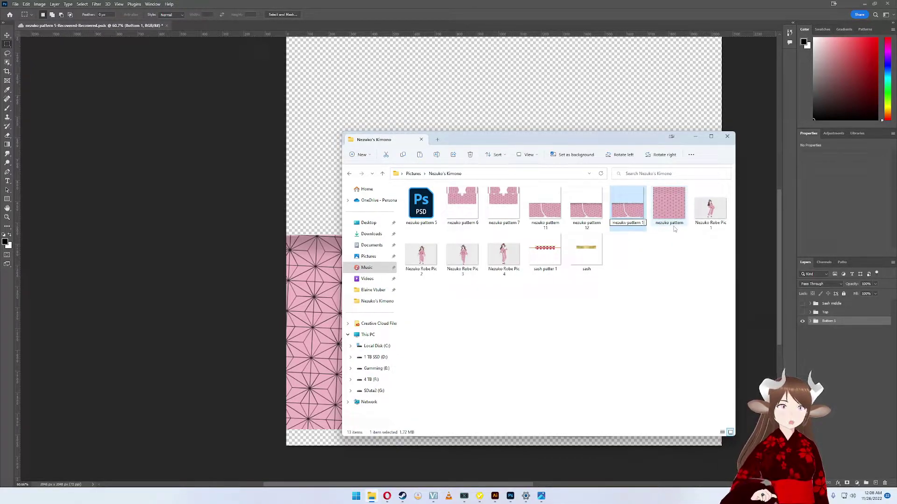
key("BackSpace")
type("bottom")
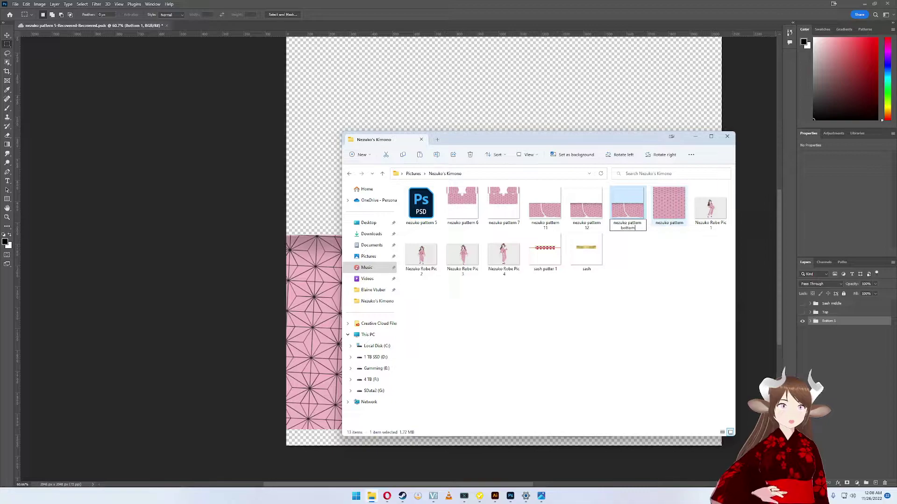
type(" 2")
key("Return")
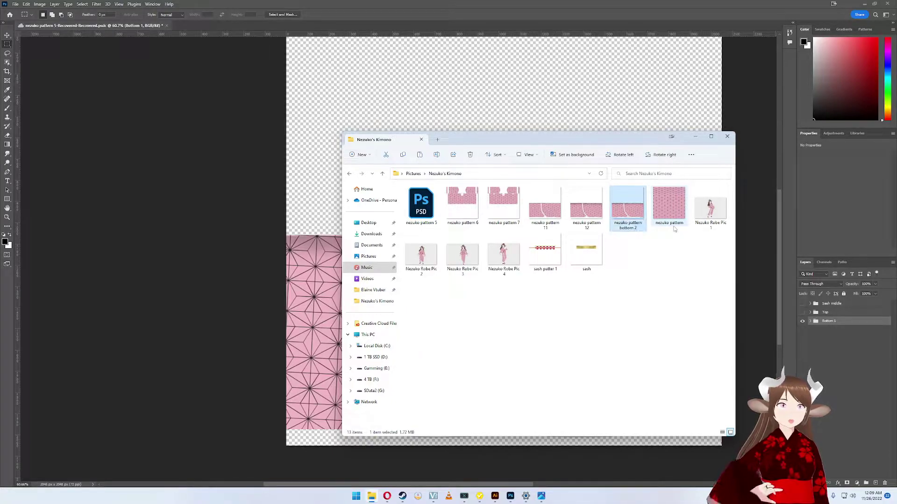
Preview nezuko patterns 11 and 12, then delete pattern 11
left_click_drag(627, 203, 589, 220)
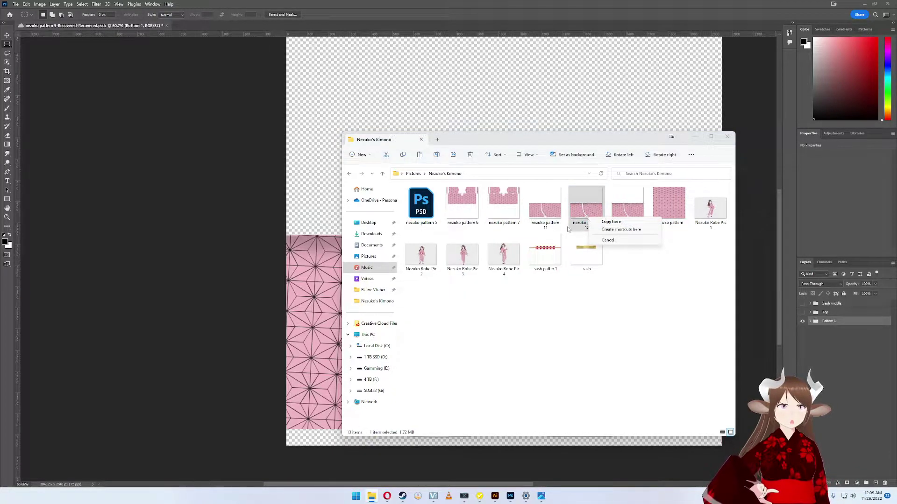
double_click(541, 210)
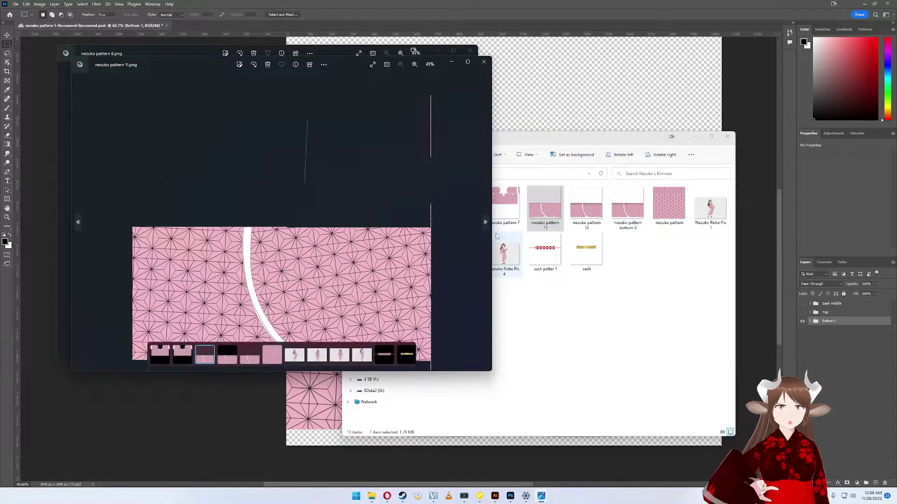
key("Right")
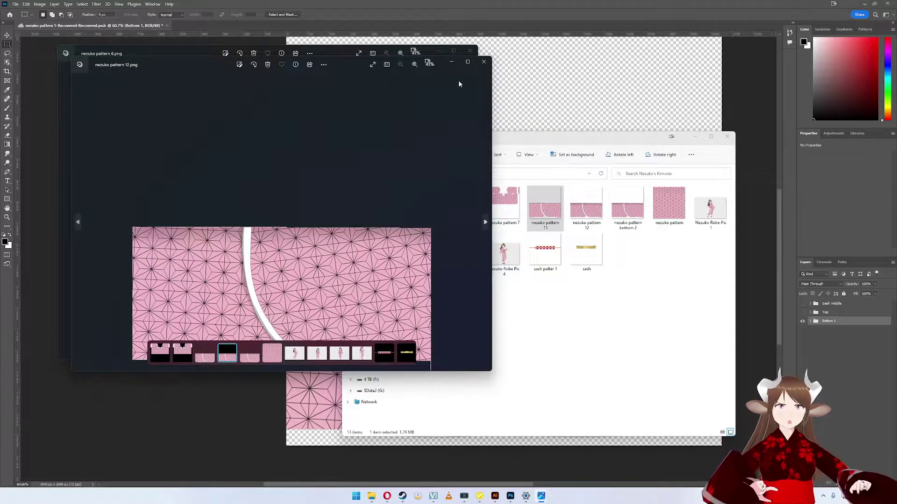
left_click(484, 63)
left_click(554, 202)
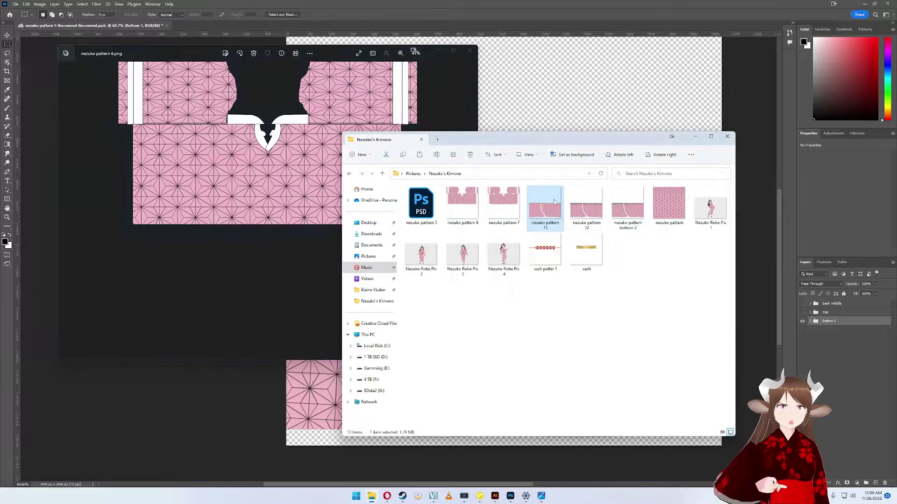
key("Delete")
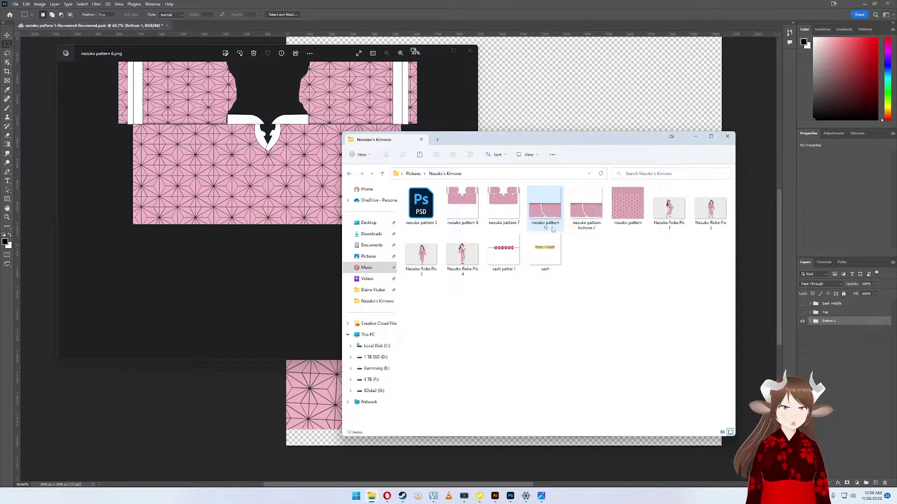
Rename nezuko pattern 12 to 'nezuko pattern bottom 1'
right_click(551, 225)
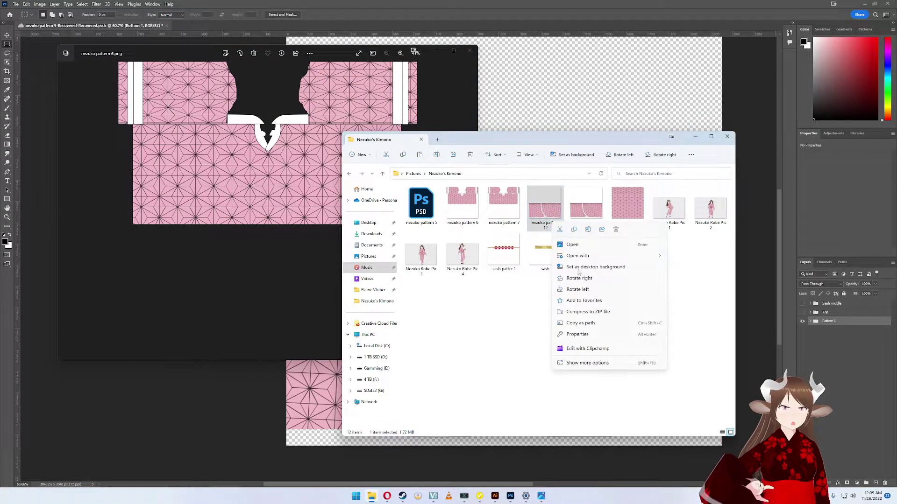
left_click(588, 231)
key("Right")
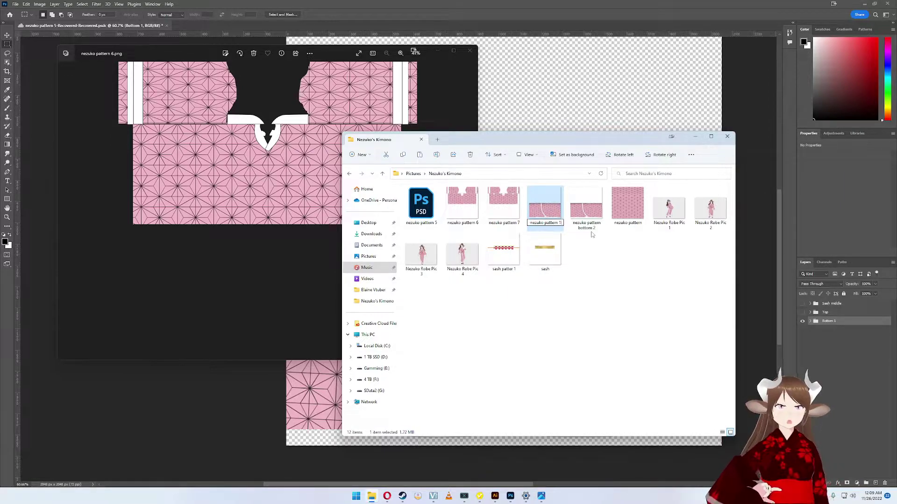
type("bottom 1")
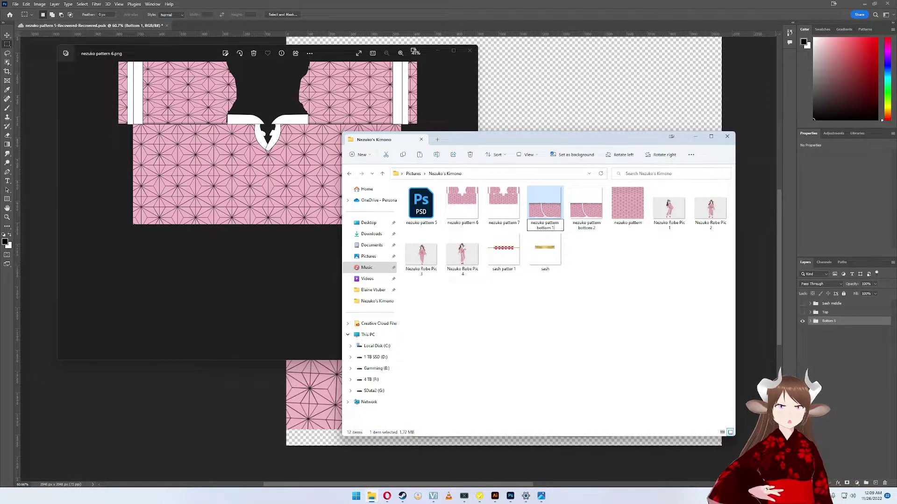
key("Return")
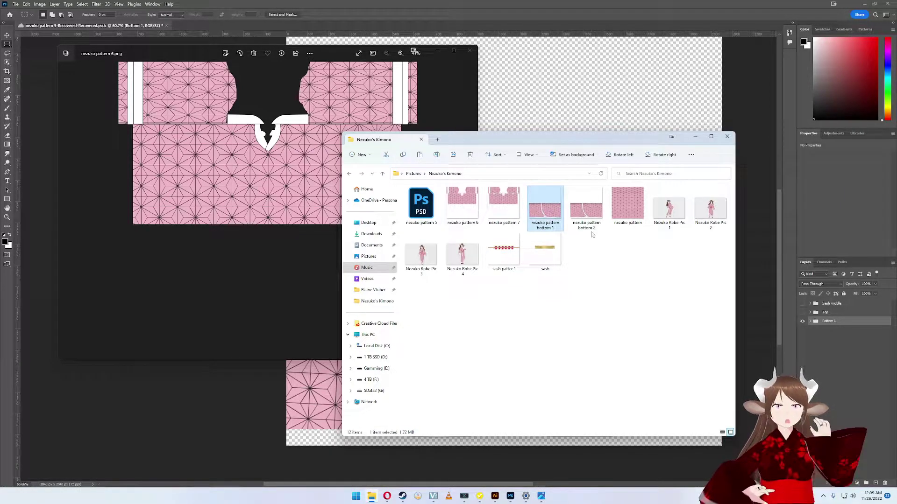
Delete nezuko patterns 7 and 6
left_click(499, 198)
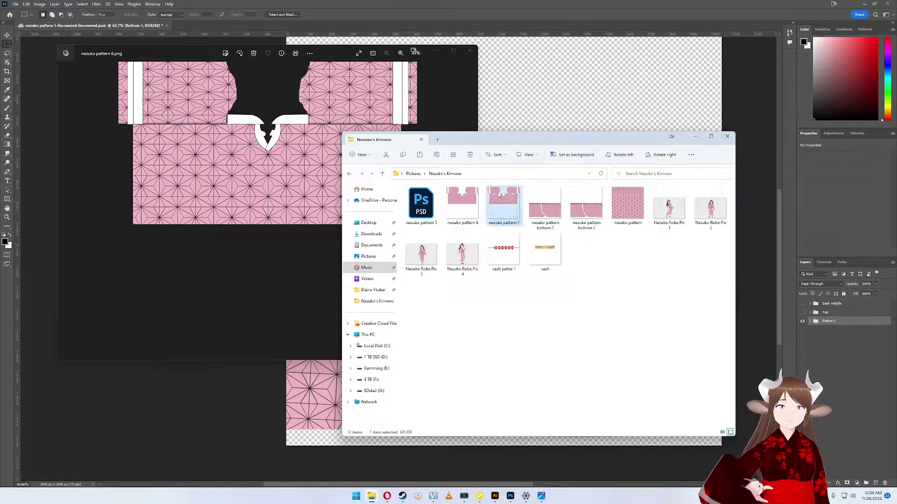
key("Delete")
left_click(463, 205)
key("Delete")
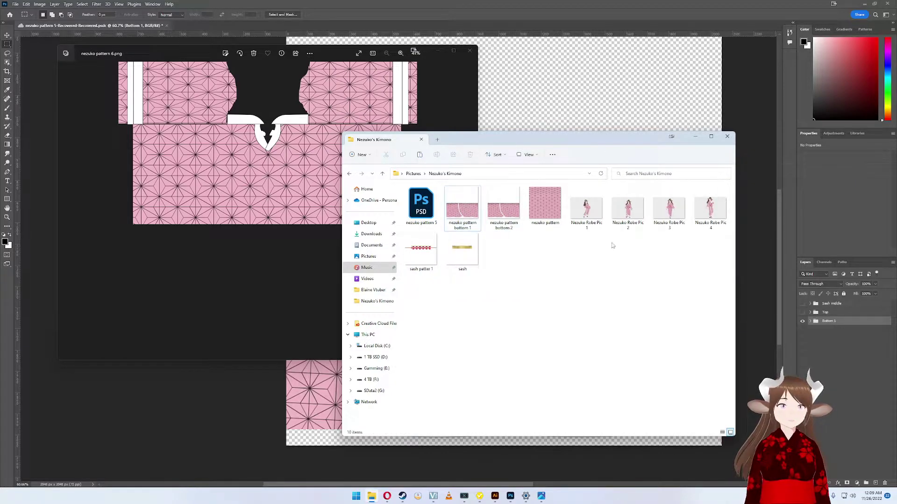
In Photoshop, show the Sash middle group briefly, then hide it again
left_click(804, 304)
left_click(803, 305)
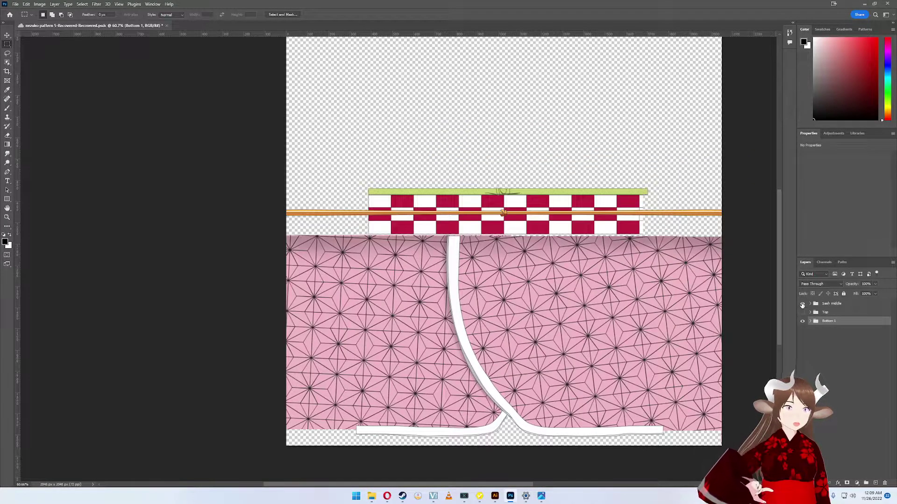
left_click(802, 304)
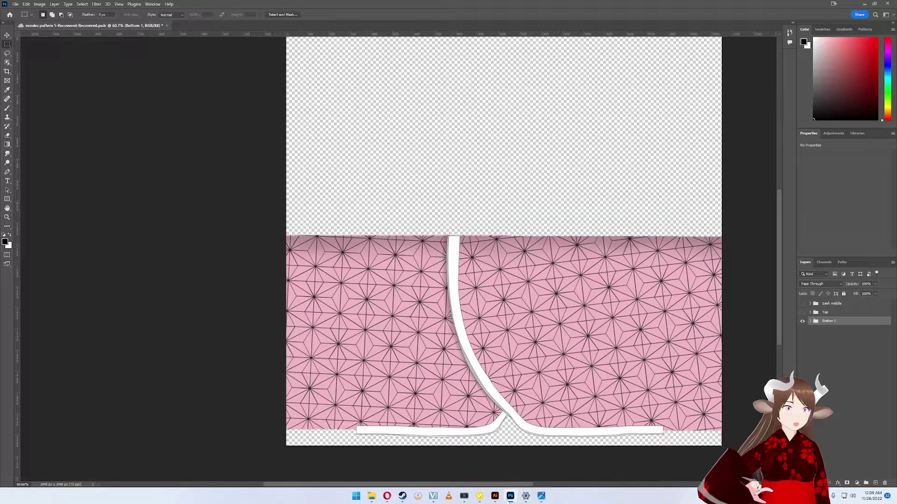
Preview sash patter 1, then close both image viewer windows
left_click(371, 496)
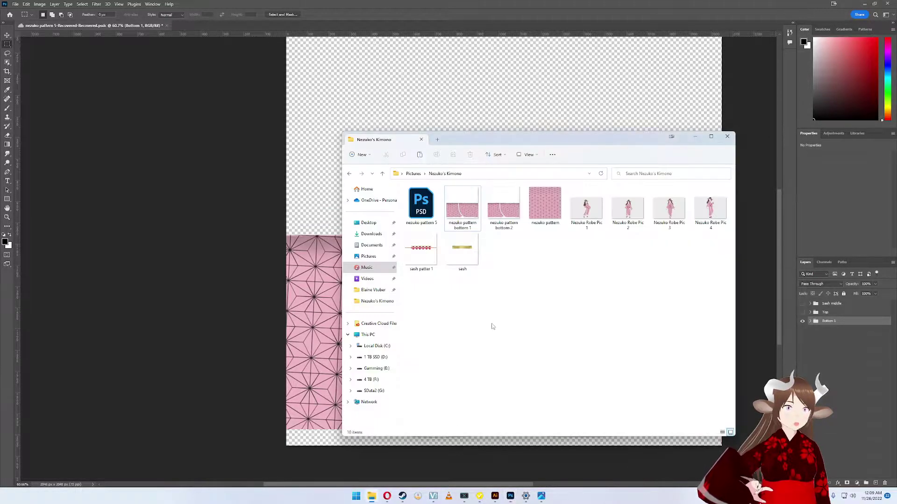
double_click(421, 251)
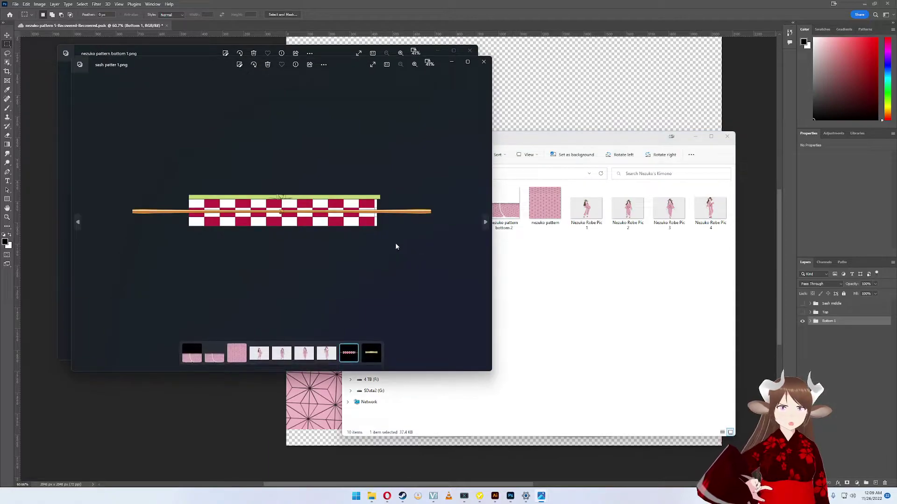
scroll(386, 245, "up", 5)
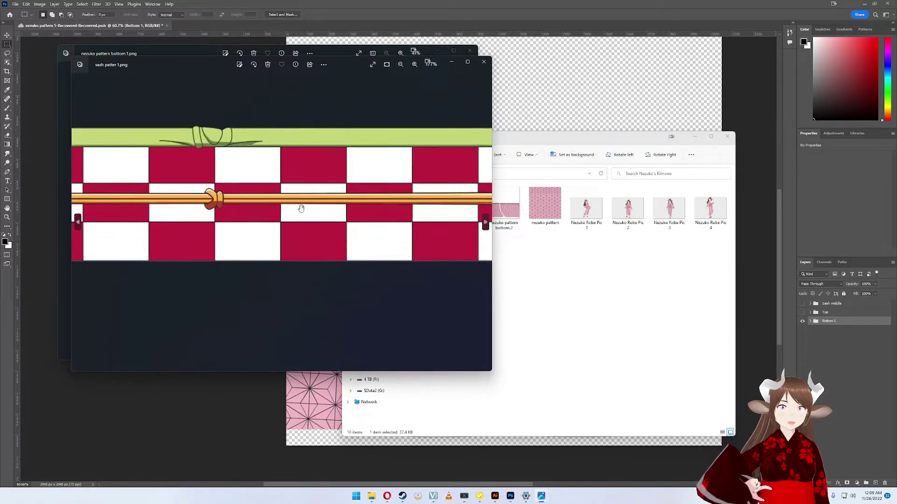
left_click(483, 62)
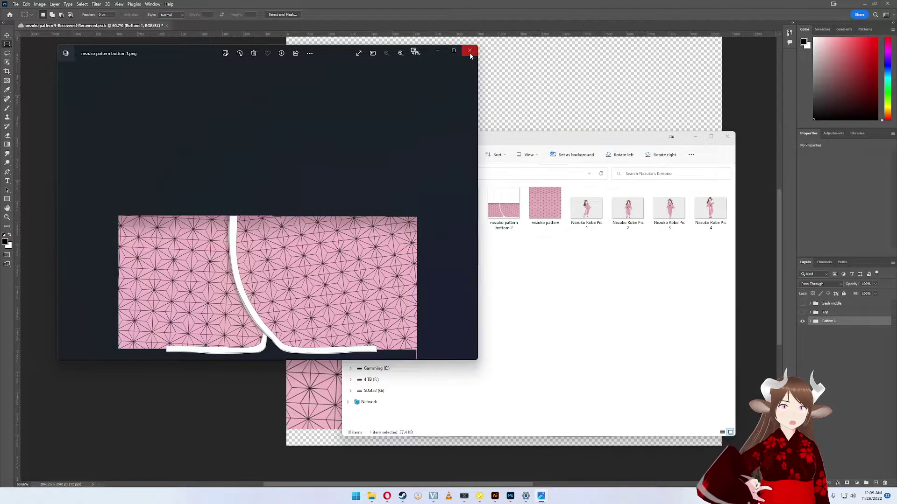
left_click(469, 51)
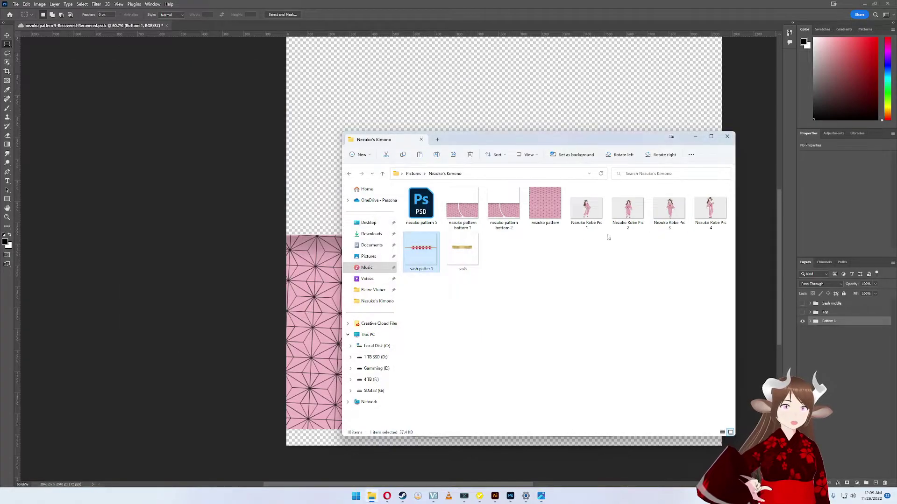
Rename the two sash files to 'sash pattern' and 'plain sash'
right_click(420, 274)
left_click(457, 279)
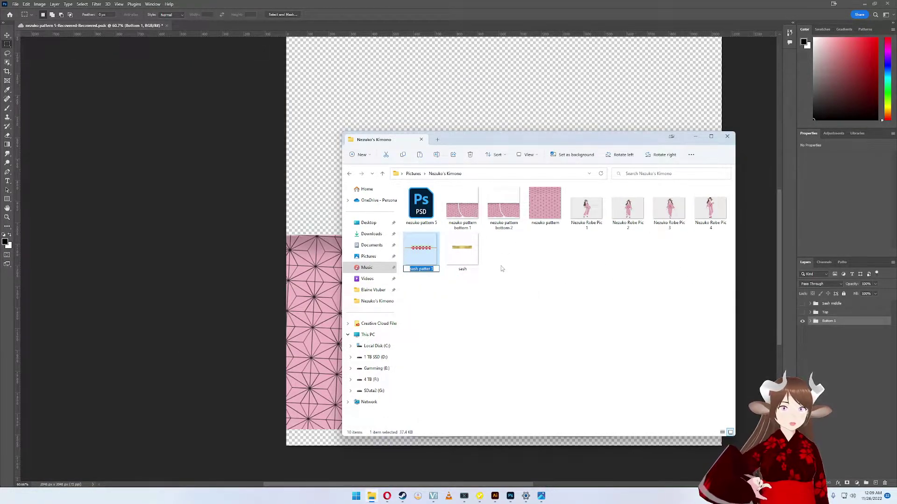
type("n")
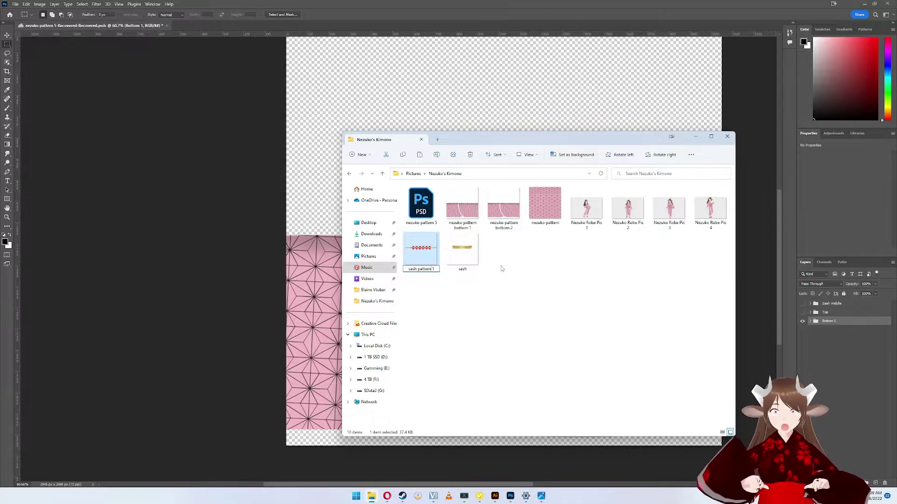
key("Delete")
key("Delete")
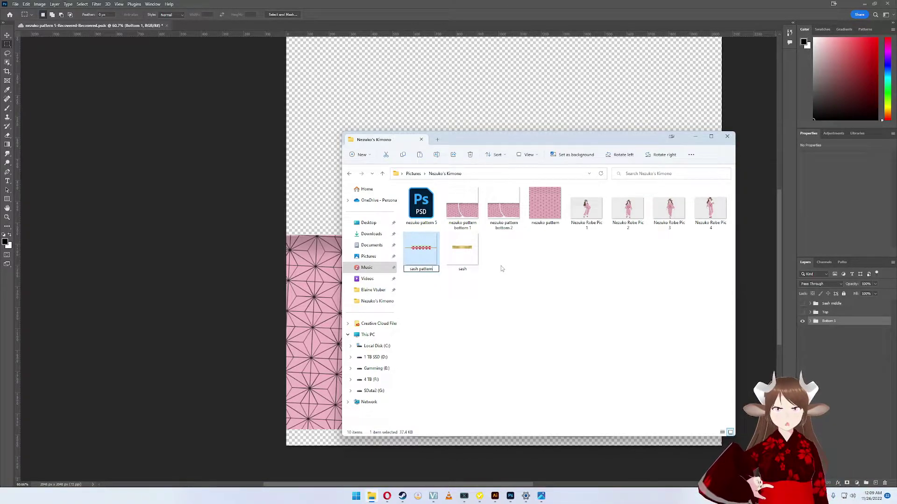
key("Return")
right_click(463, 261)
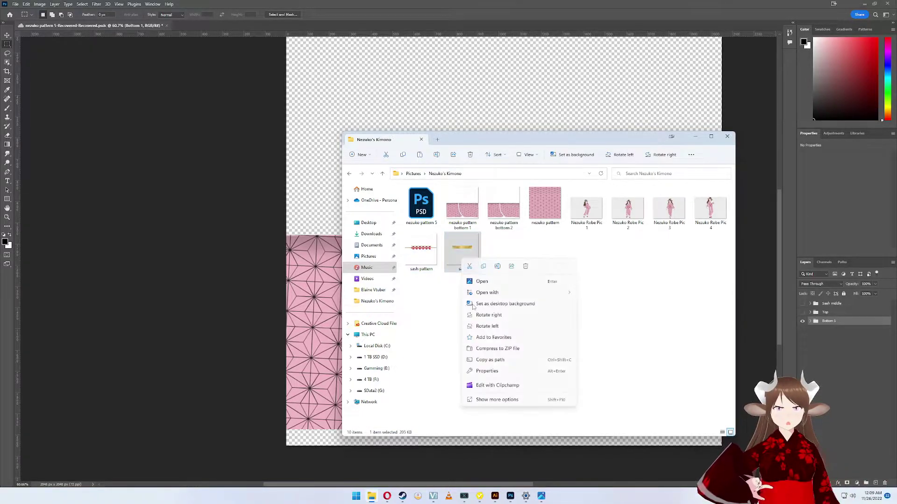
left_click(498, 266)
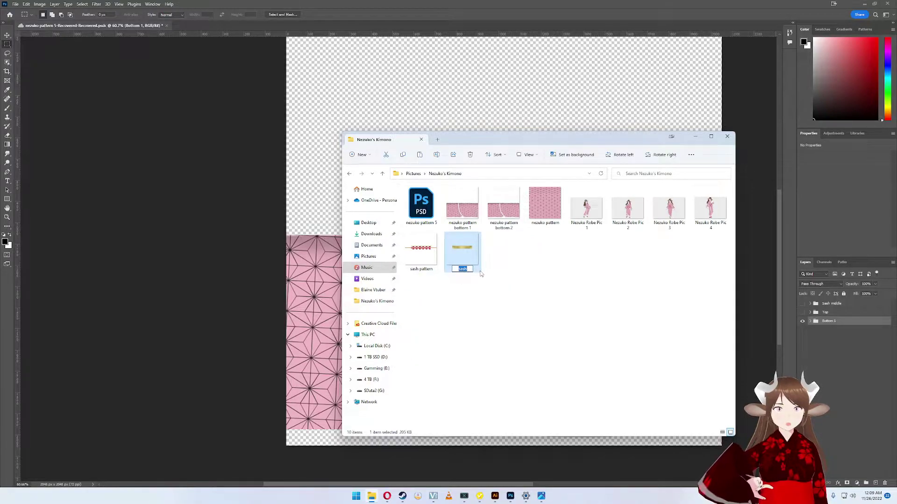
key("Home")
type("plane")
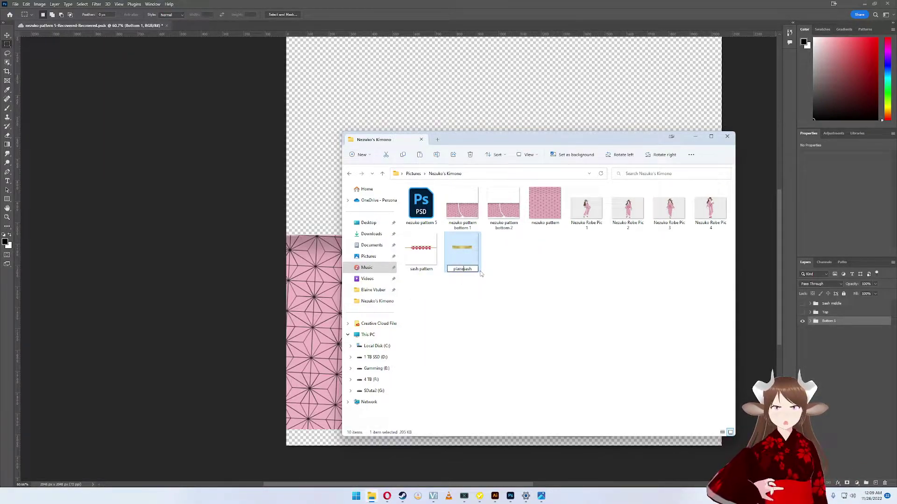
key("BackSpace")
key("BackSpace")
type("in")
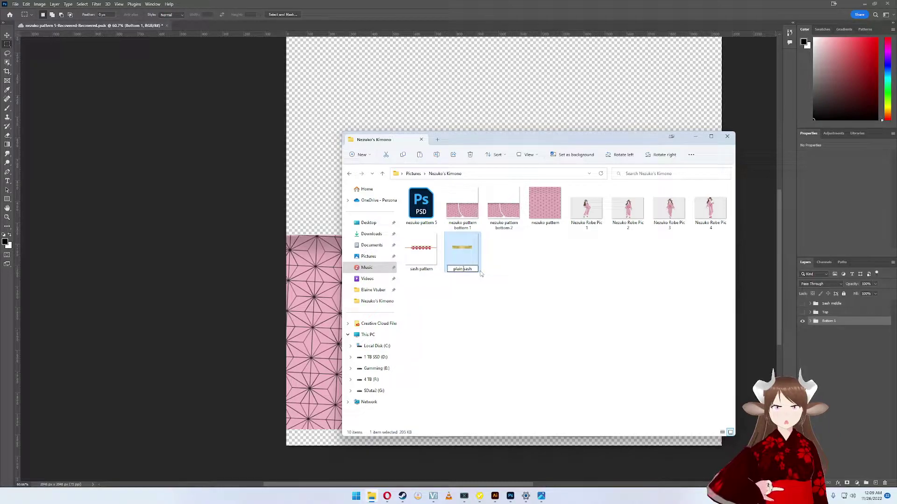
key("Return")
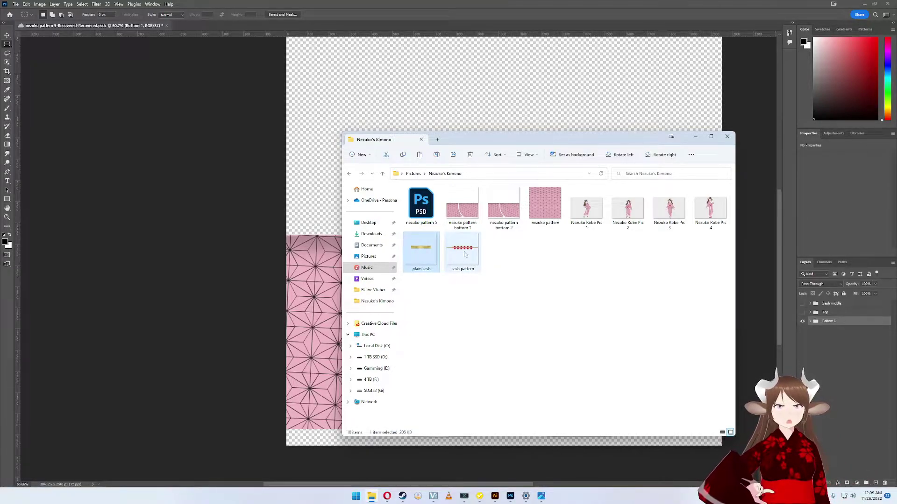
Prefix the sash pattern file with 'Nezuko' and capitalise 'Pattern' in its name
right_click(461, 264)
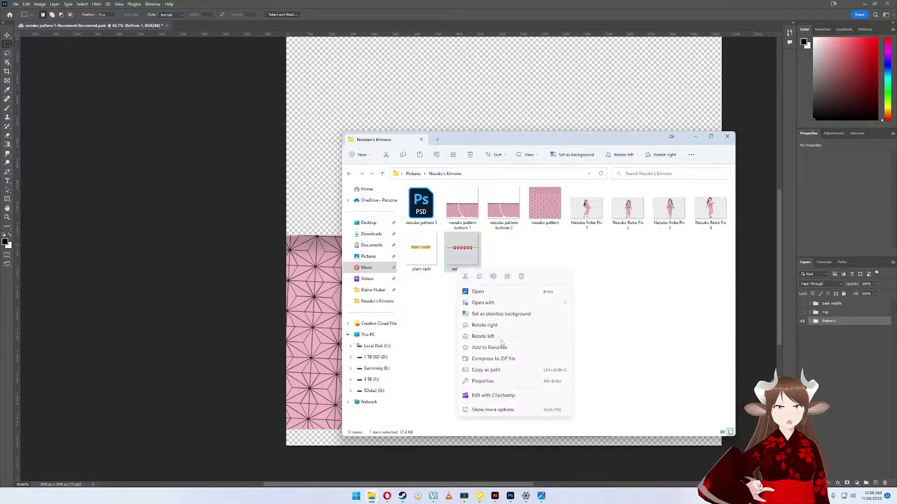
left_click(494, 277)
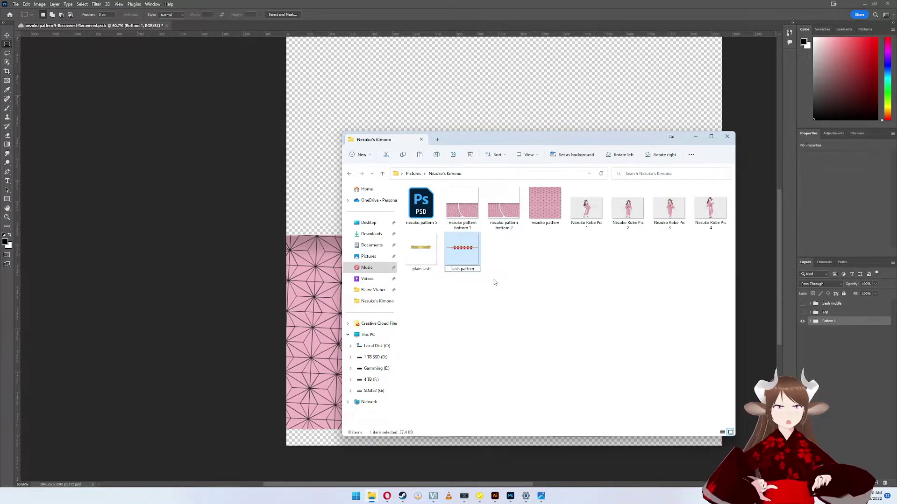
key("Home")
type("Ne")
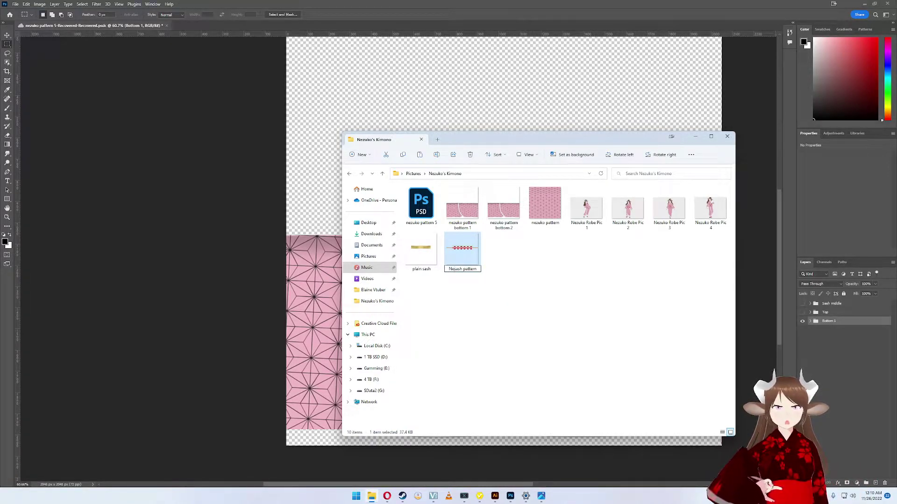
type("zuko")
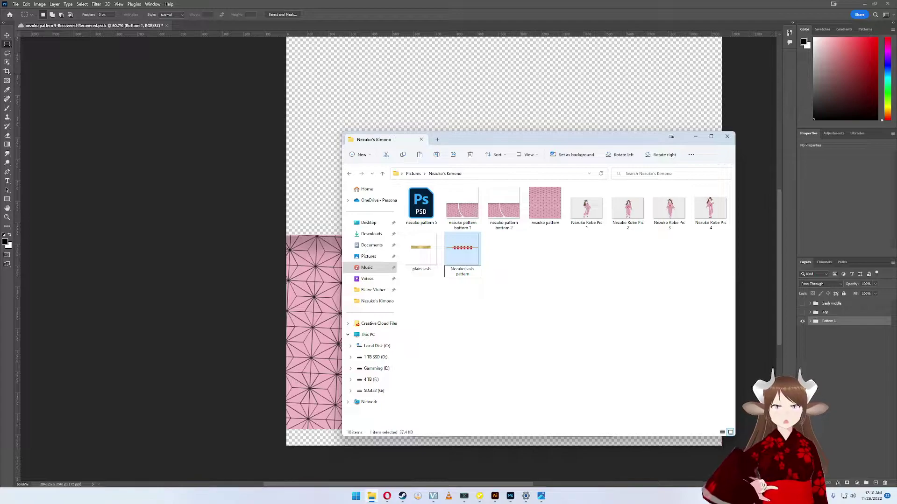
key("Return")
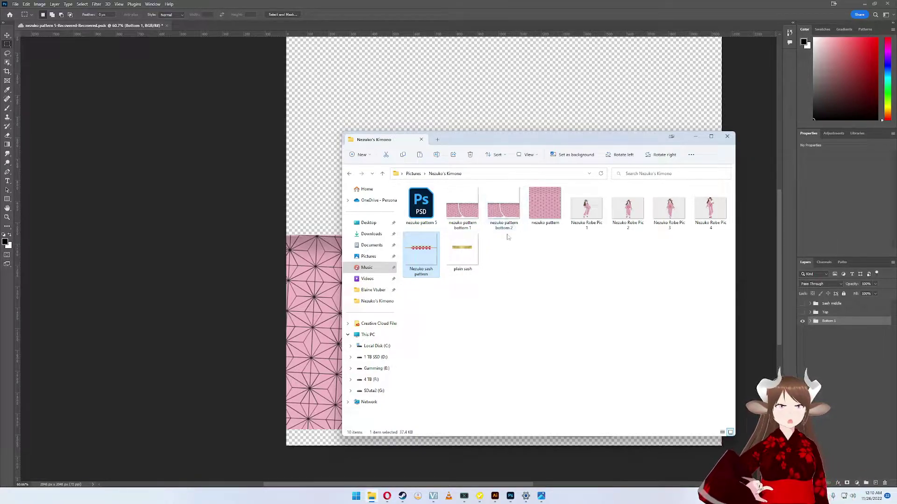
right_click(421, 272)
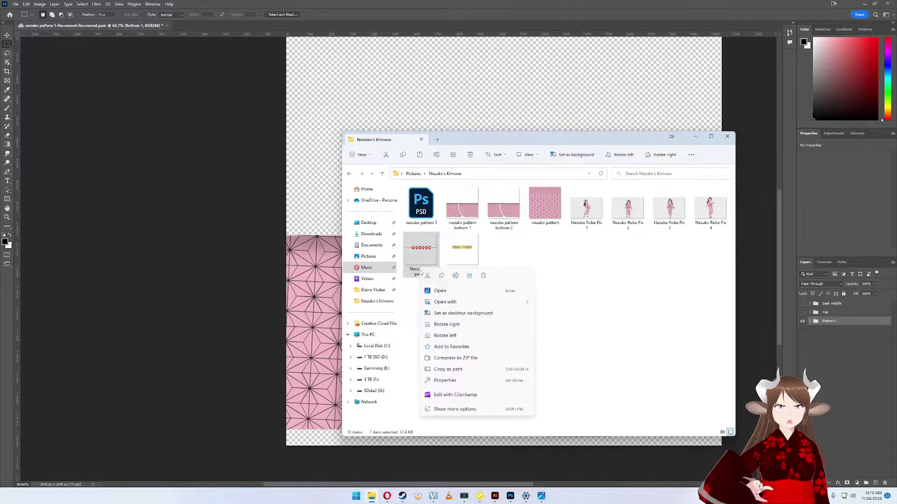
left_click(456, 276)
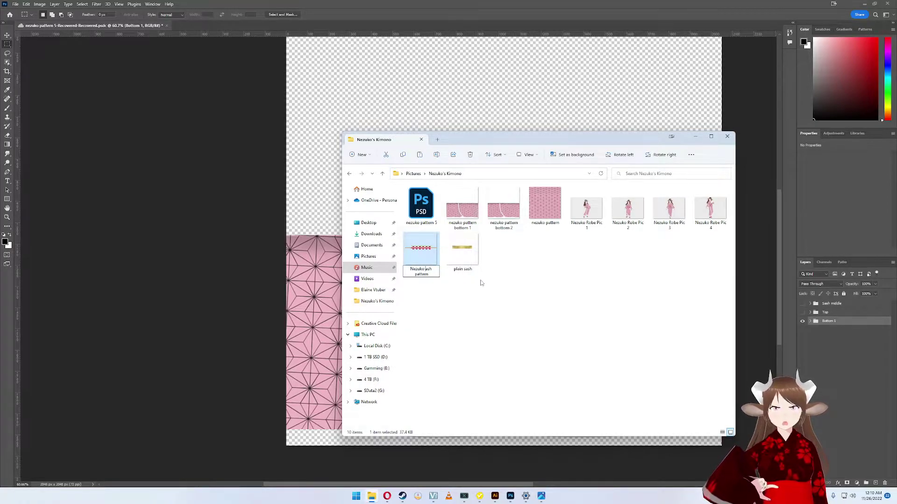
type("S")
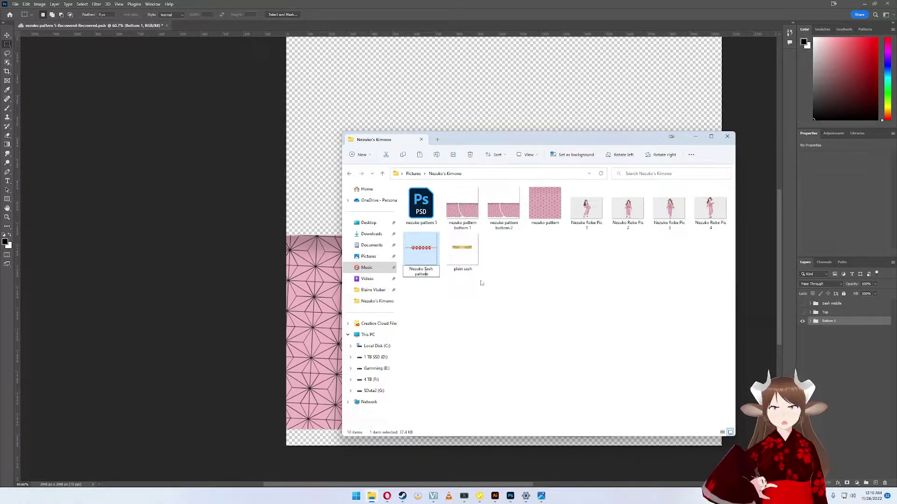
key("BackSpace")
type("P")
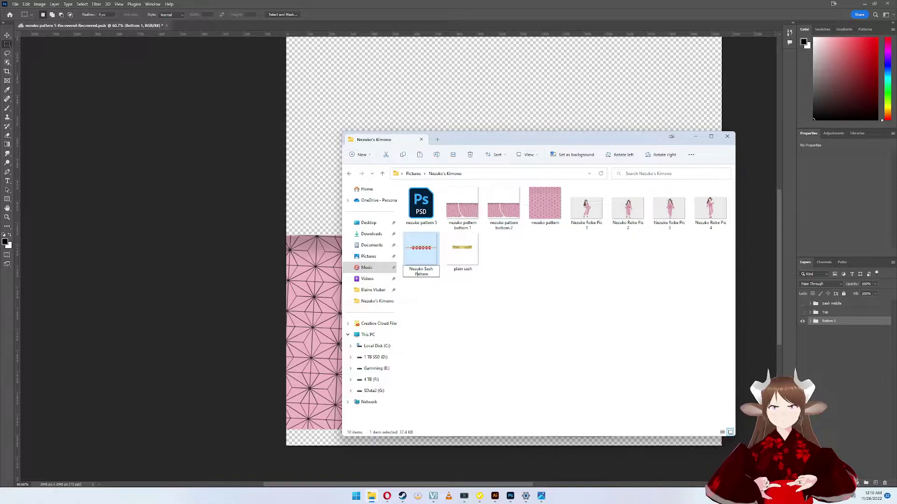
Rename the plain sash file to 'Plain Sash' and preview the bottom 2 image
right_click(462, 270)
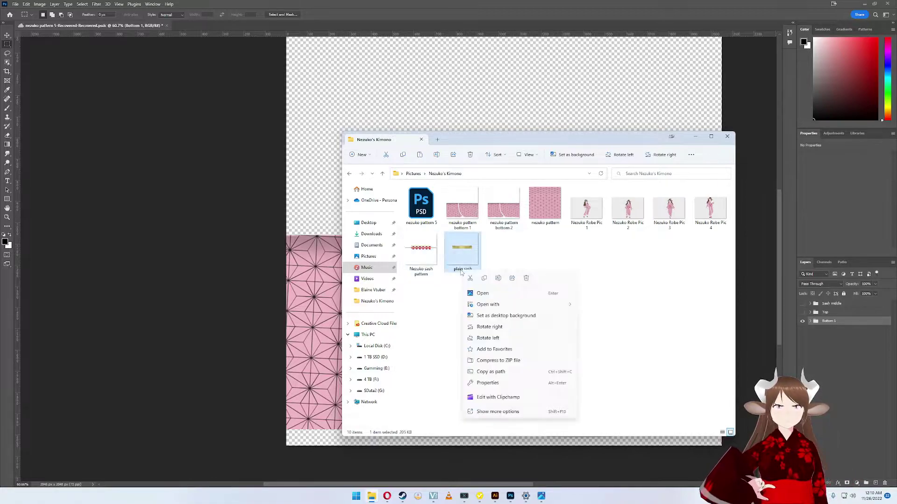
left_click(498, 278)
type("P")
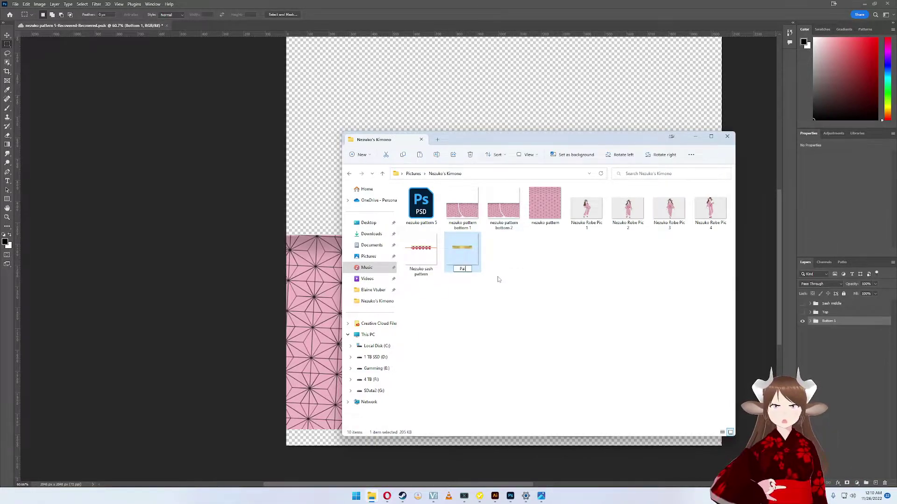
type("lain S")
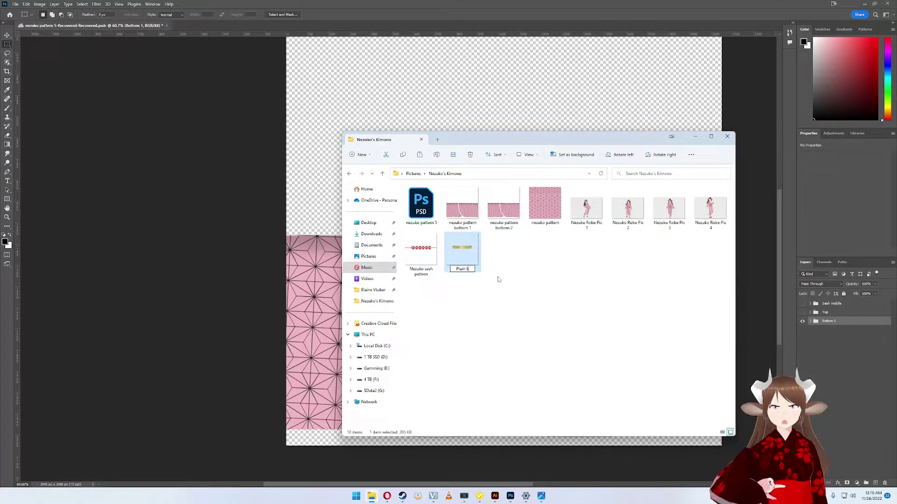
type("ash")
key("Return")
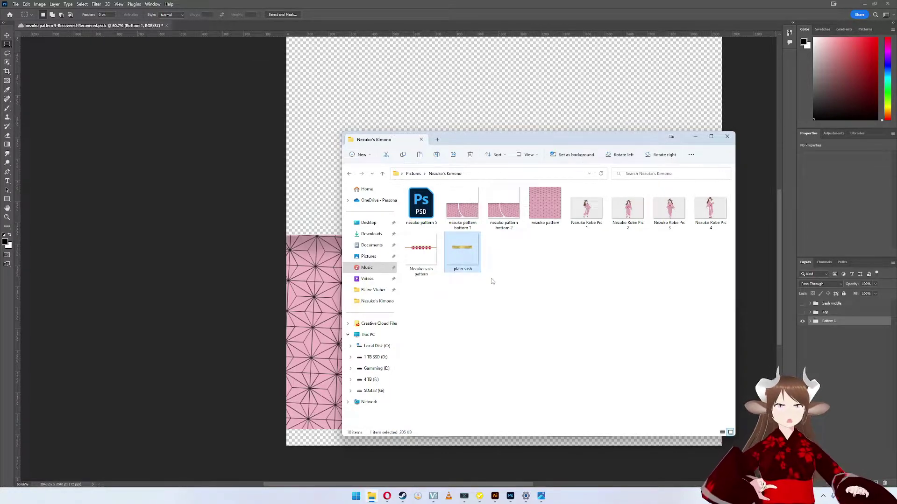
right_click(450, 260)
left_click(490, 266)
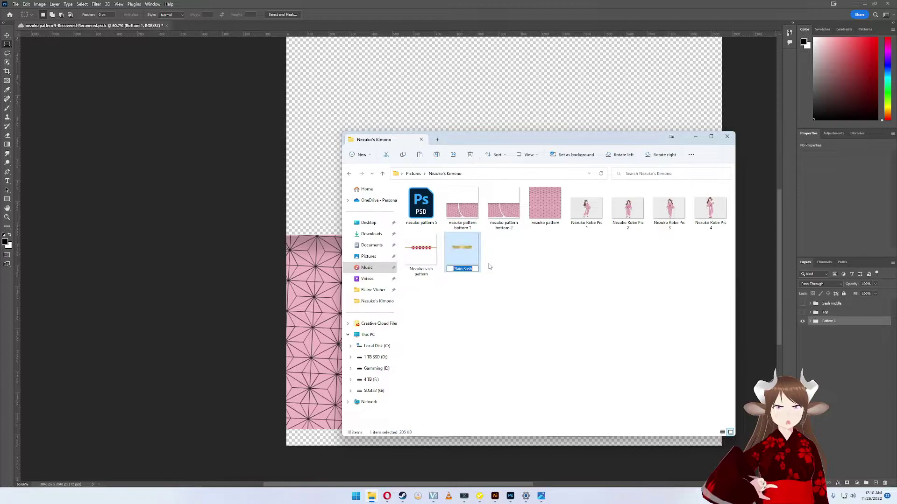
key("Escape")
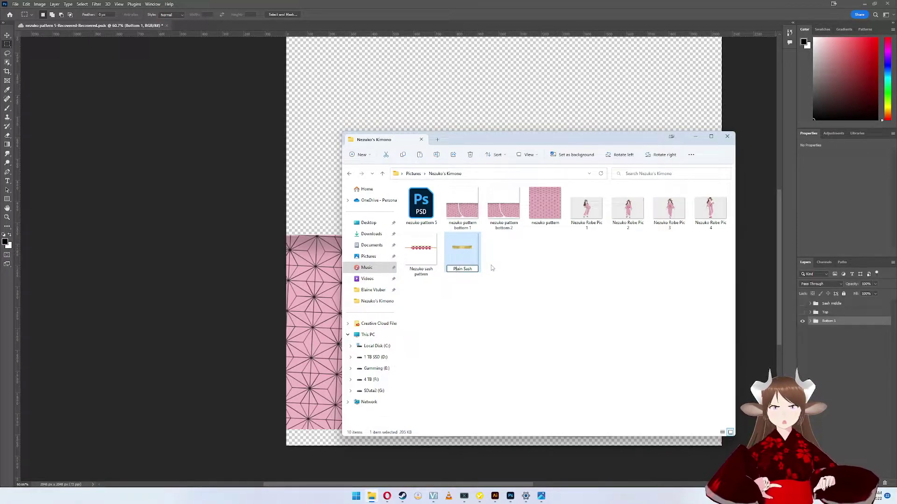
left_click(510, 306)
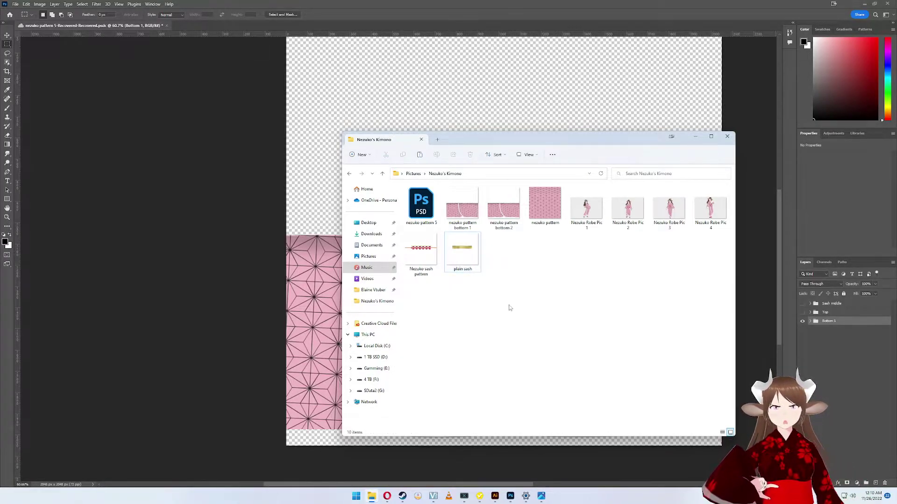
double_click(504, 206)
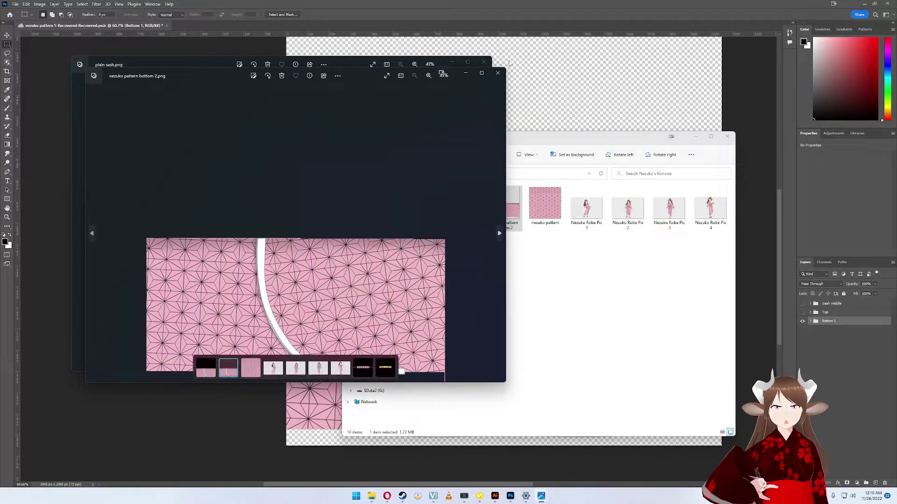
left_click(499, 73)
left_click(483, 62)
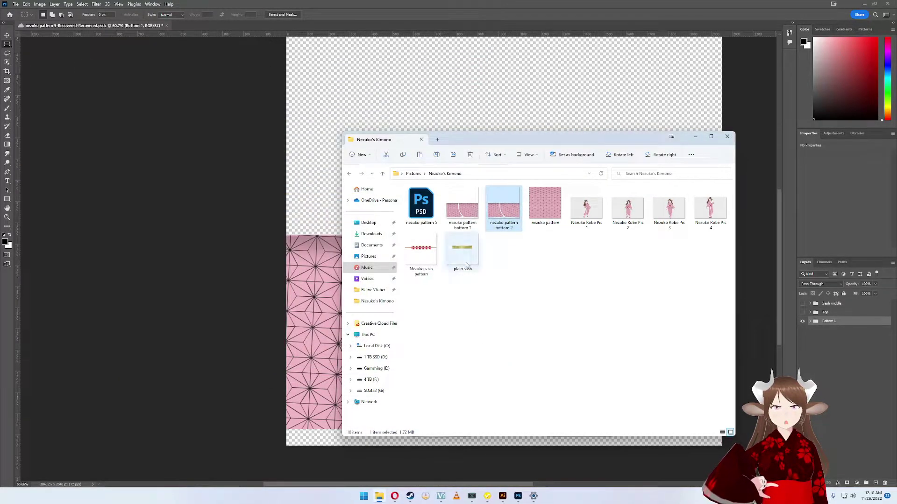
Re-commit the name 'Plain Sash' via a temporary 'Plain Sash 1'
right_click(467, 260)
left_click(503, 268)
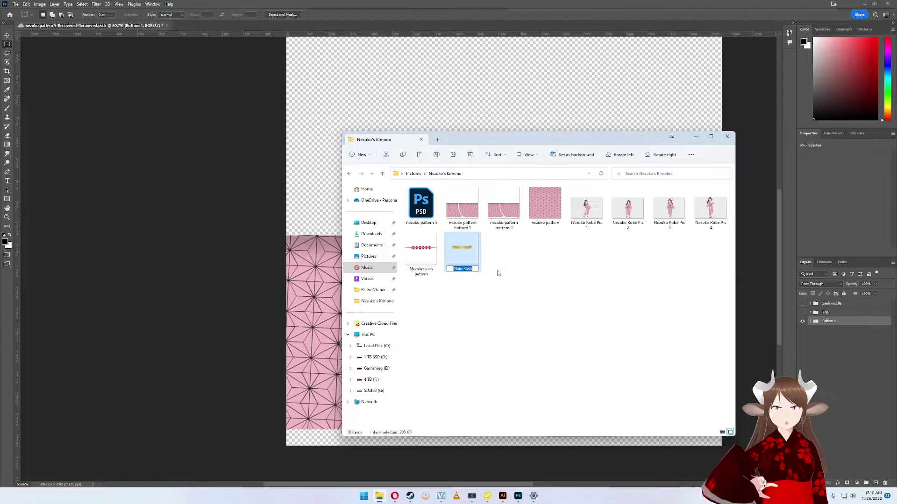
key("End")
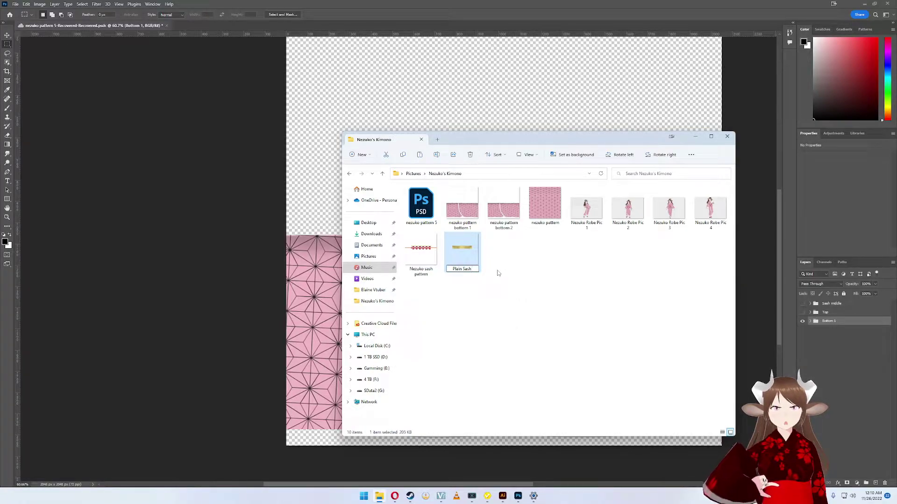
key("Return")
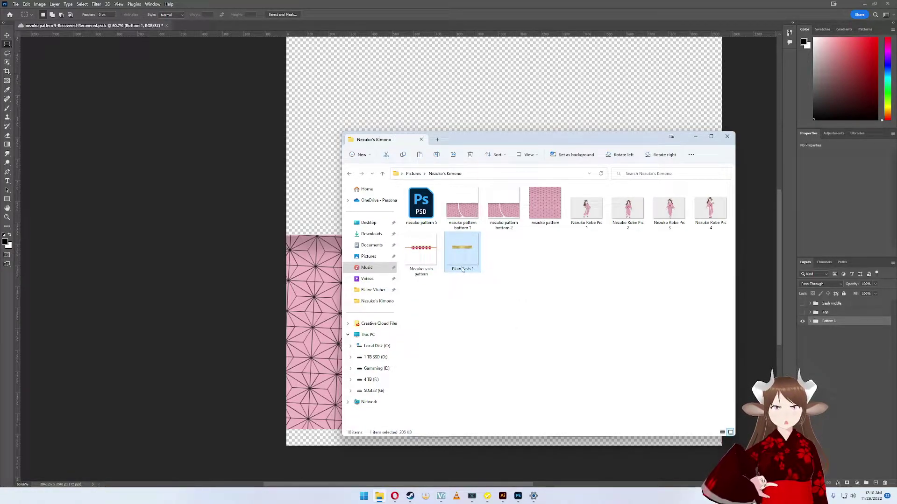
right_click(463, 267)
left_click(499, 275)
key("End")
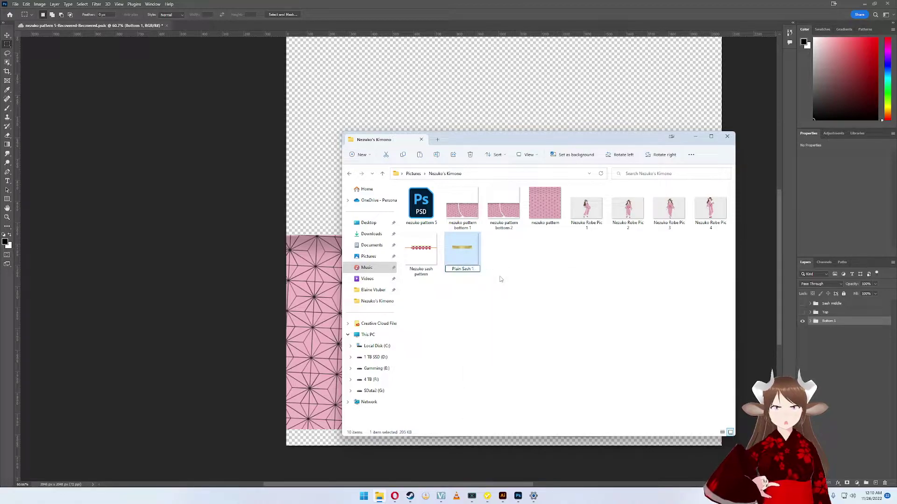
key("BackSpace")
key("Return")
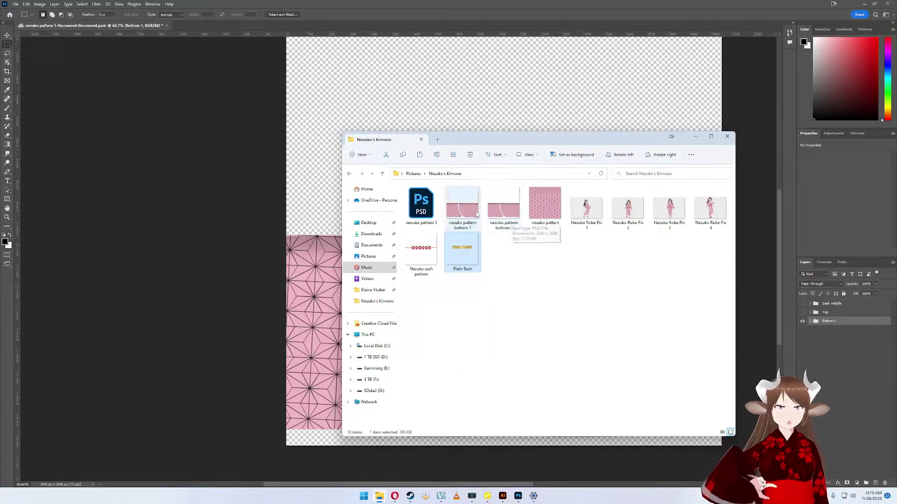
Capitalise the bottom 1 file's name to 'Nezuko Pattern Bottom 1'
right_click(471, 212)
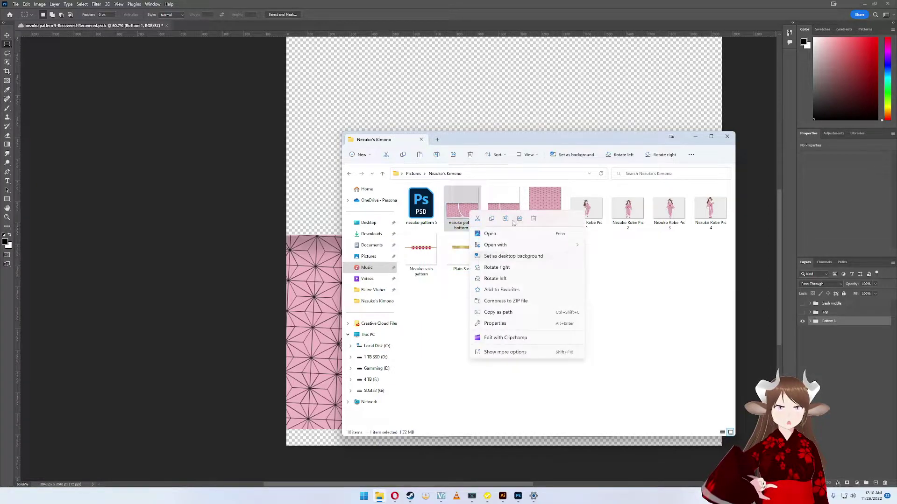
left_click(506, 219)
type("N")
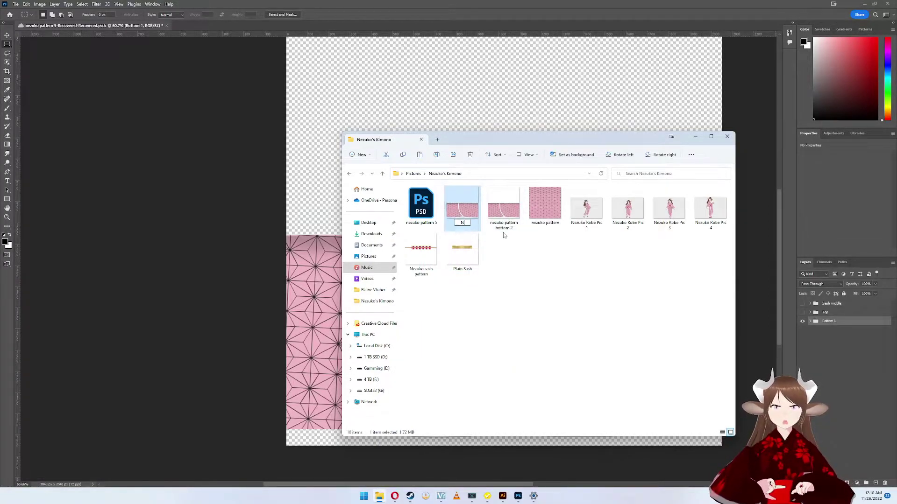
type("ezuko P")
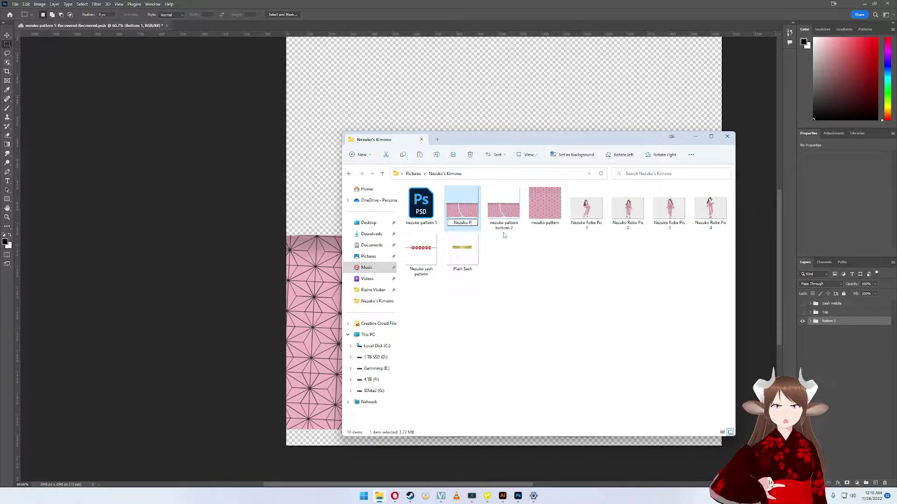
type("attern Bottom 1")
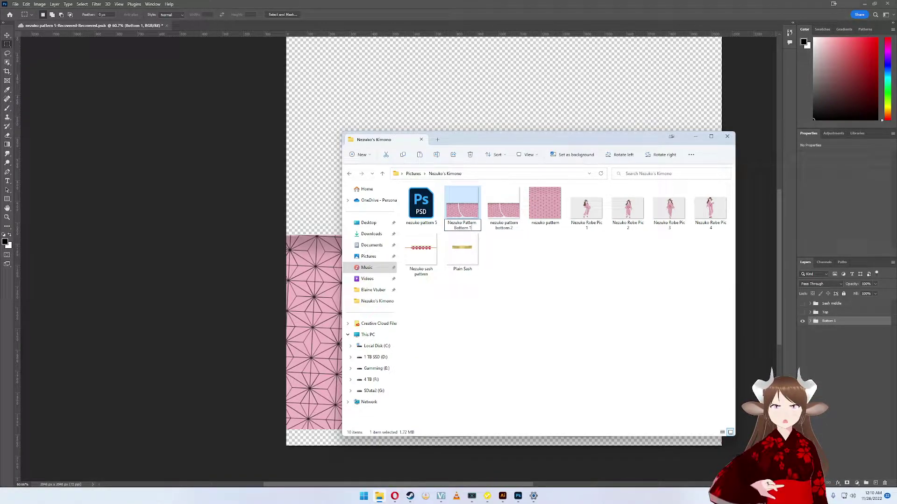
key("Return")
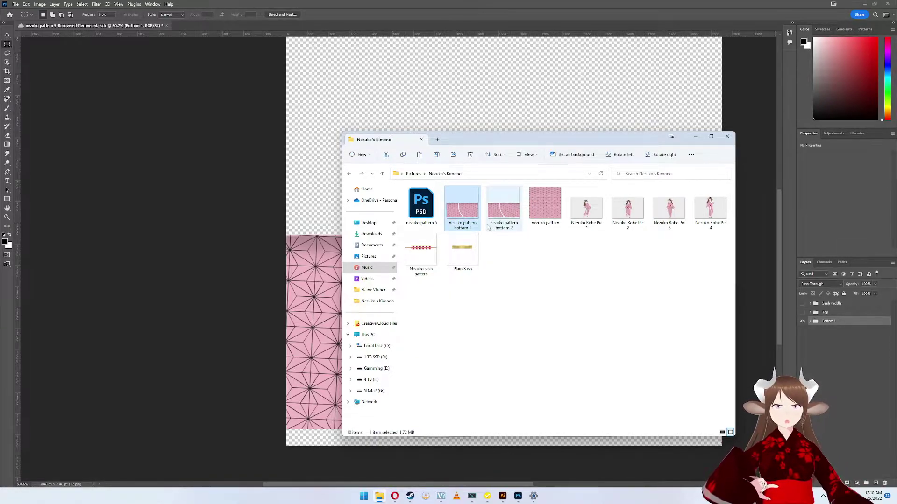
right_click(475, 228)
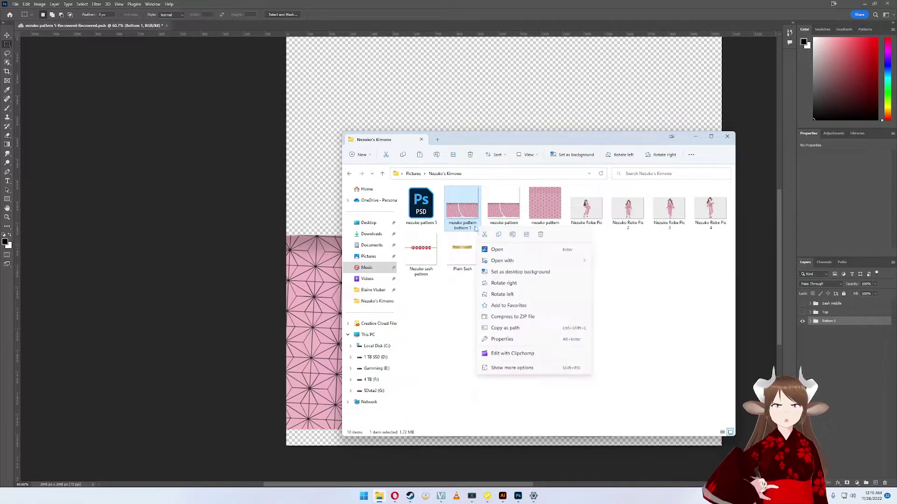
left_click(512, 235)
key("Escape")
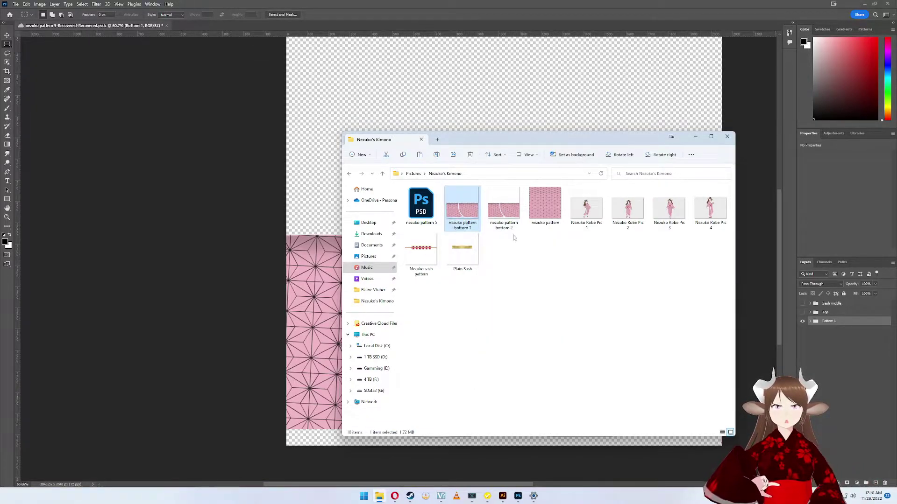
Re-commit 'Nezuko Pattern Bottom 1' through a temporary 'Nezuko Pattern Bottom 12'
right_click(477, 223)
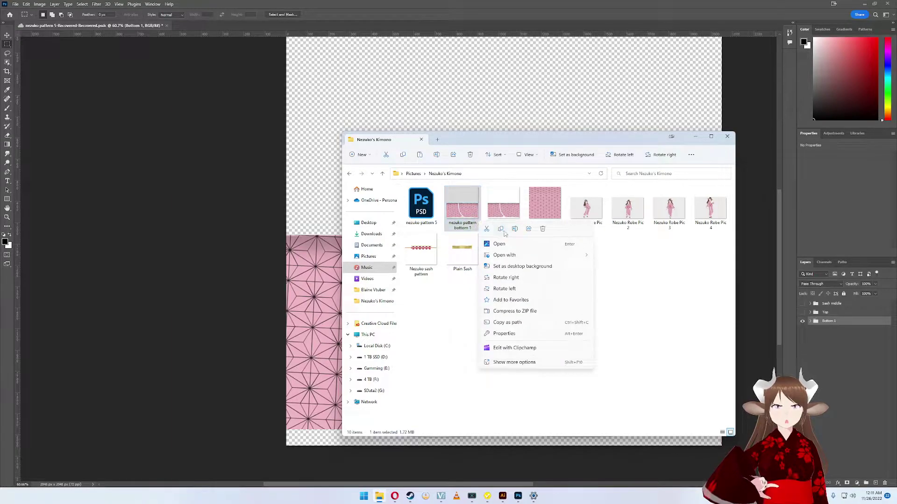
left_click(514, 231)
key("End")
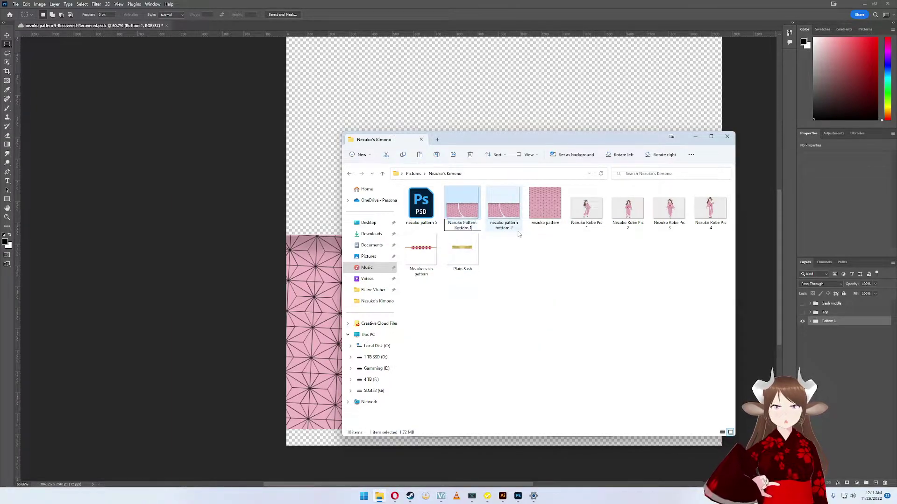
type("2")
key("Return")
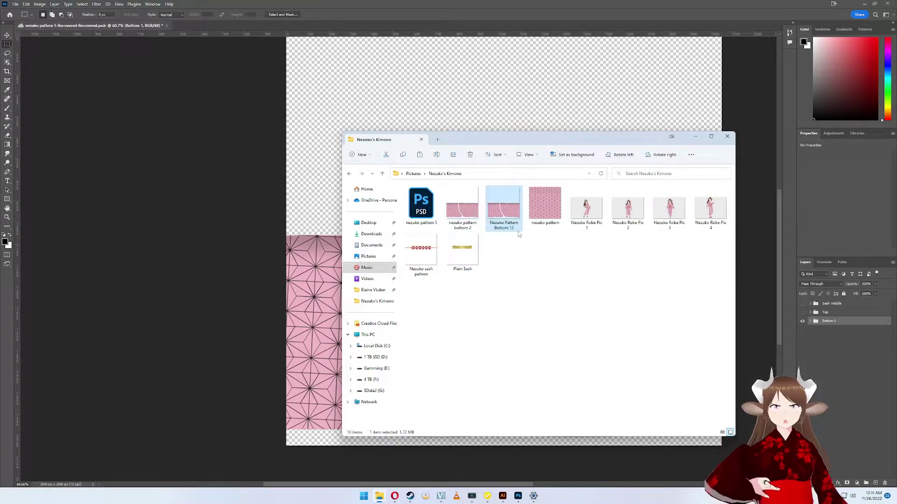
right_click(521, 234)
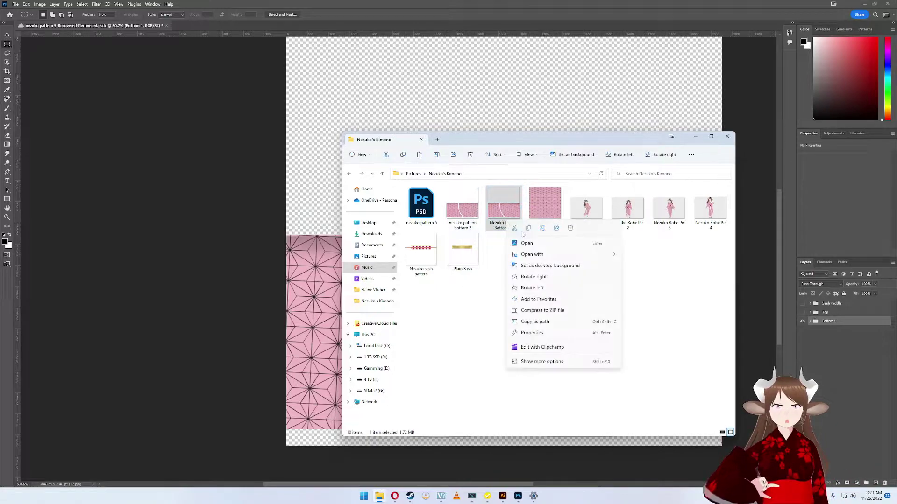
left_click(542, 228)
key("End")
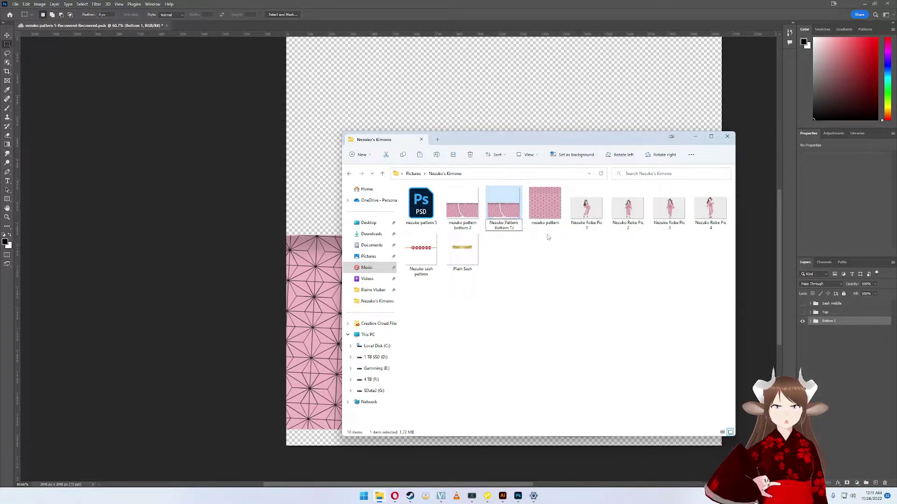
key("Return")
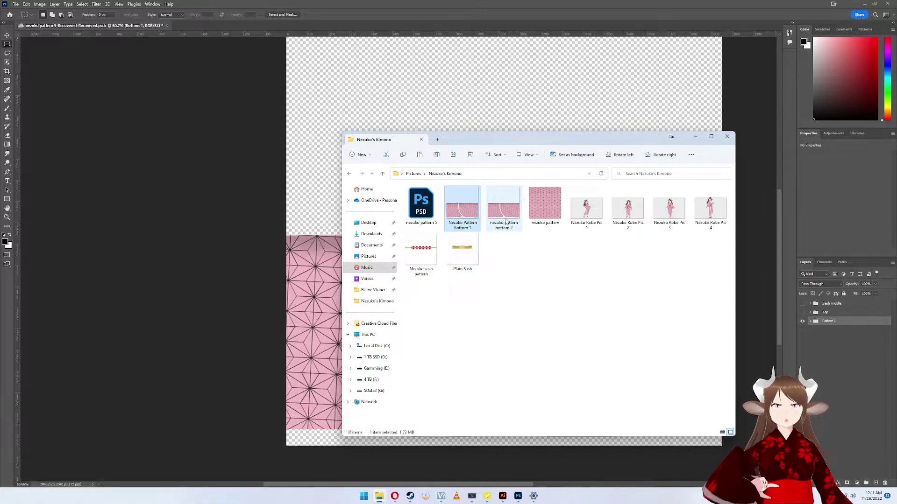
Rename the bottom 2 file to 'Nezuko Pattern Bottom 2', fixing the typo
right_click(514, 228)
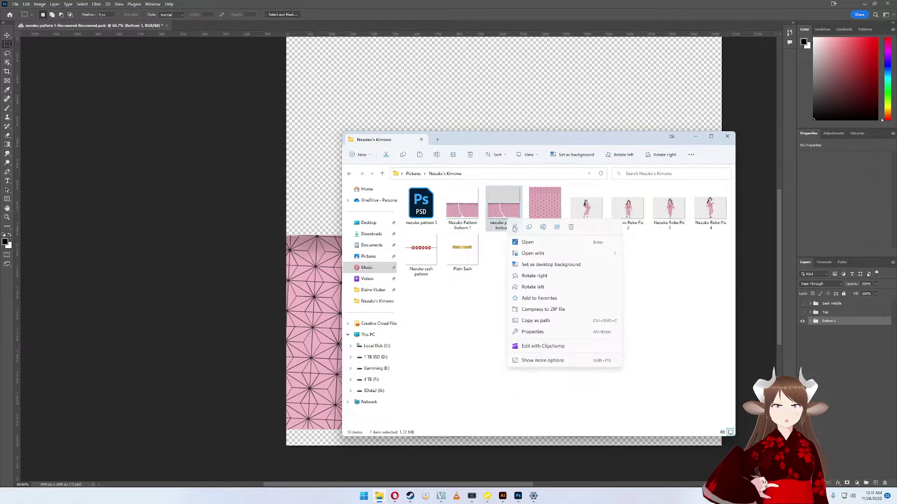
left_click(542, 227)
type("N")
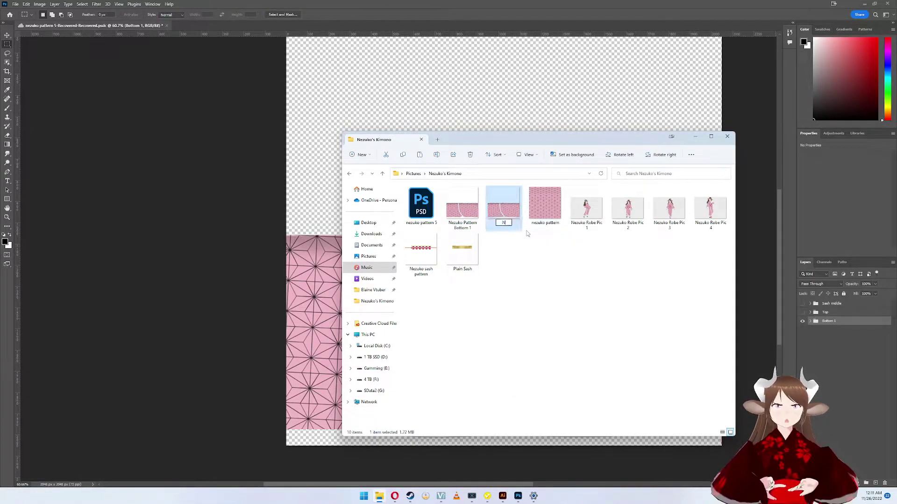
type("ezuko P")
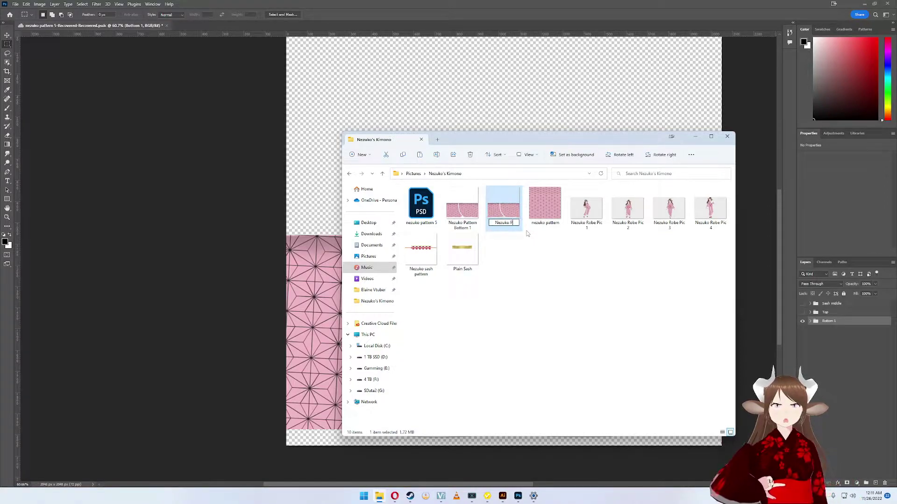
type("attern")
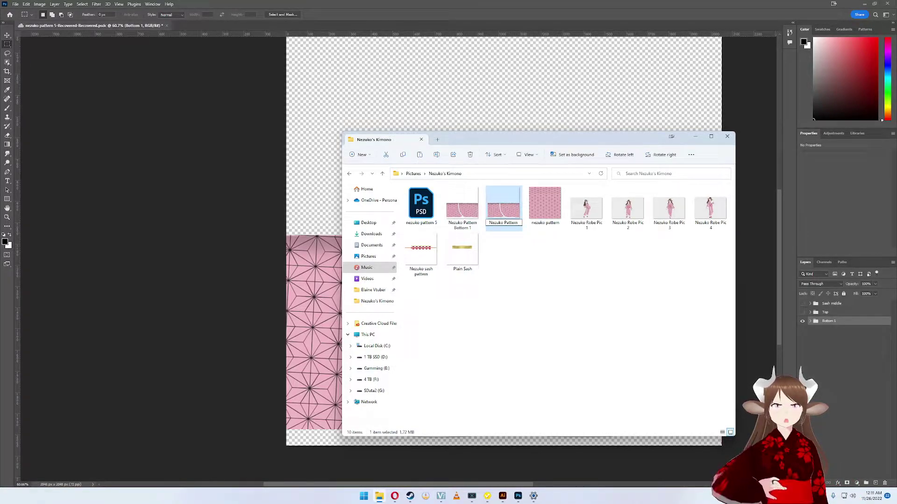
type(" Bottom 23")
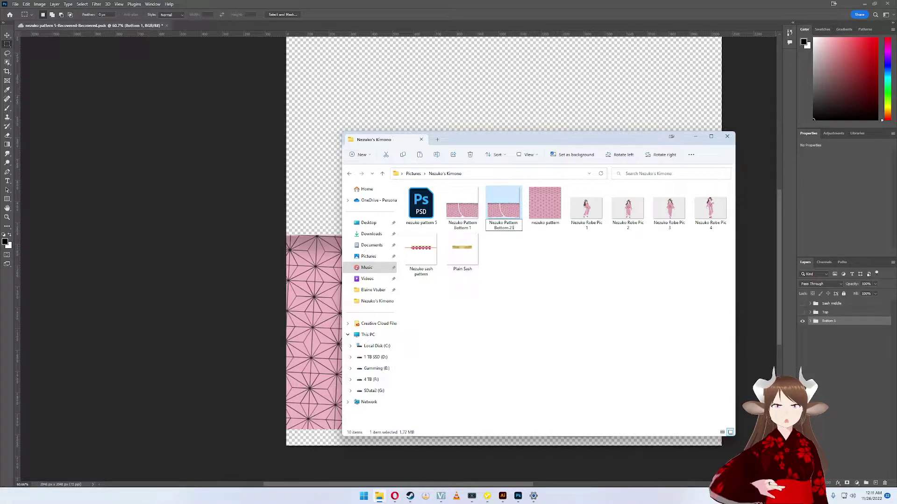
key("Return")
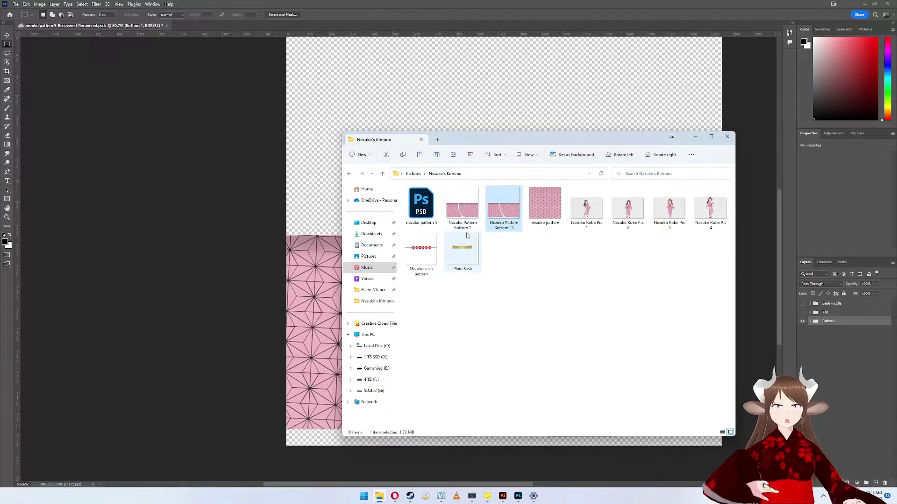
right_click(516, 232)
left_click(545, 236)
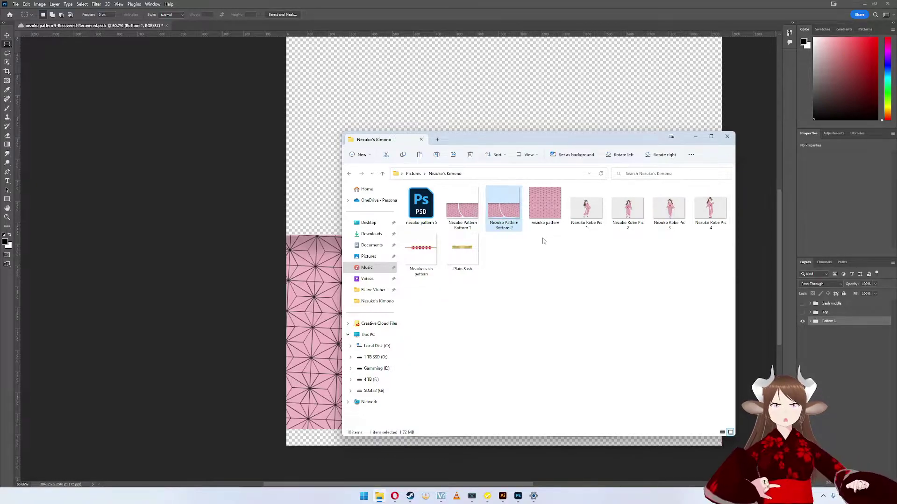
key("Return")
Rename the plain 'nezuko pattern' image to 'Nezuko Pattern 1'
right_click(553, 212)
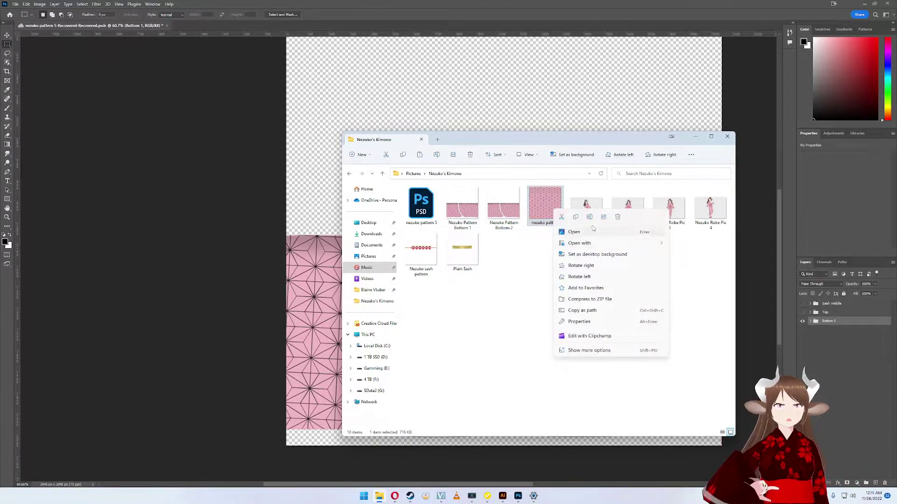
left_click(590, 217)
type("Nezuko Patte")
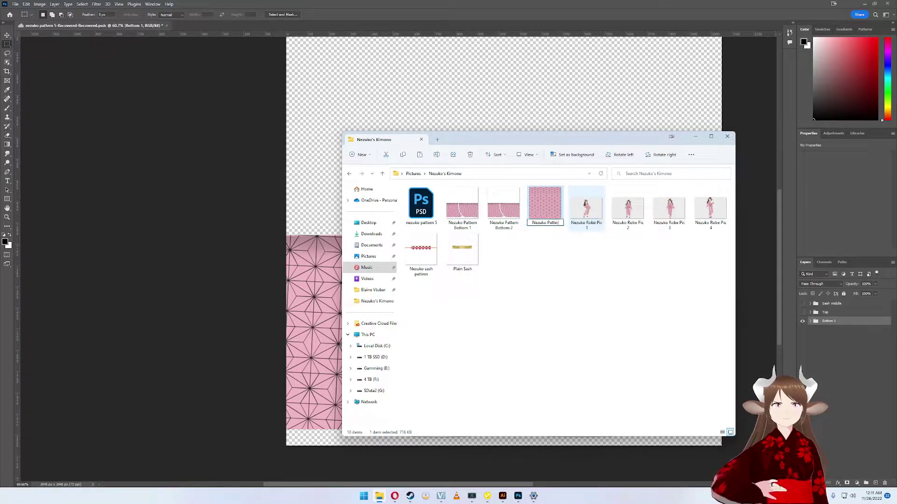
type("rn 1")
left_click(584, 252)
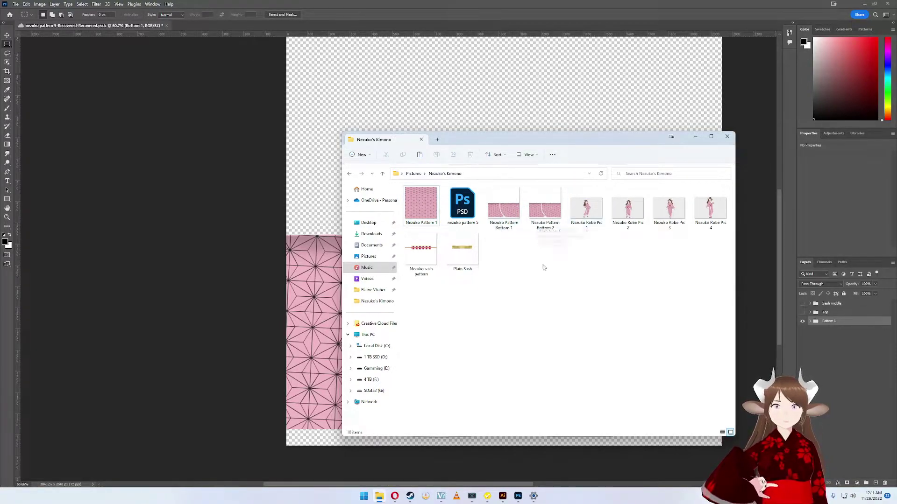
In Photoshop, hide the Bottom 1 layer group and show the Top group
key("alt+Tab")
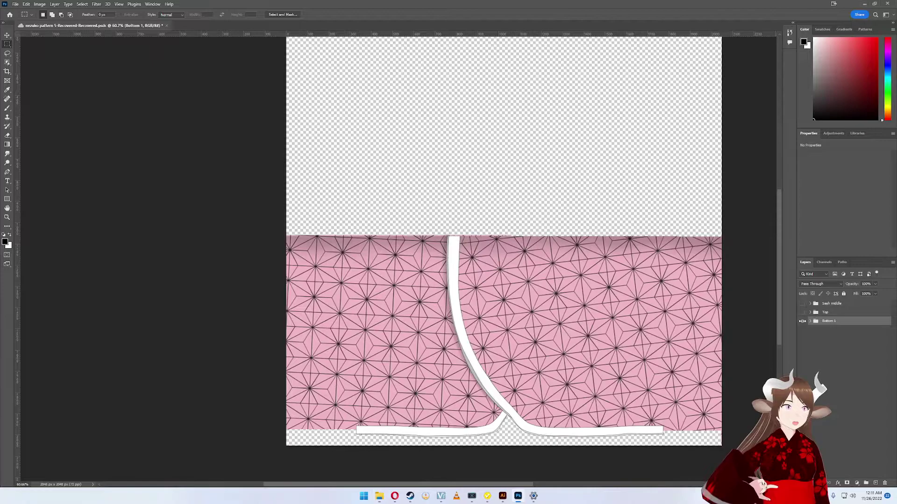
left_click(803, 322)
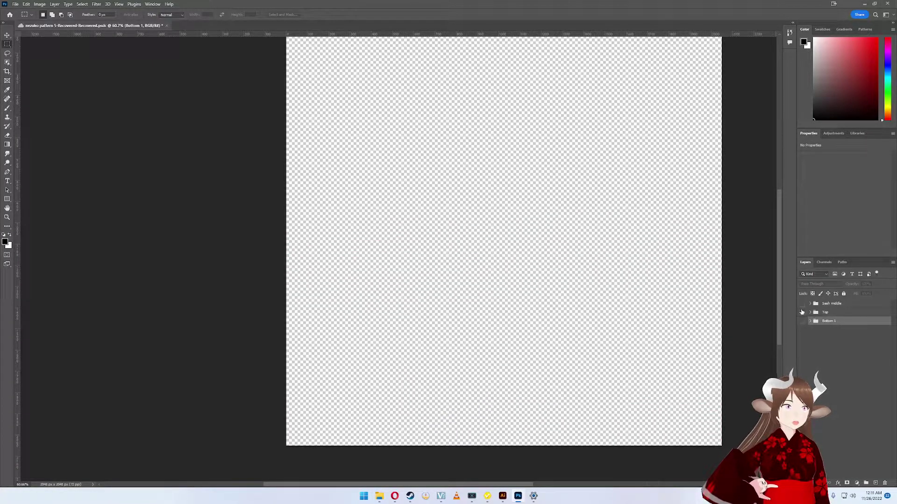
left_click(802, 313)
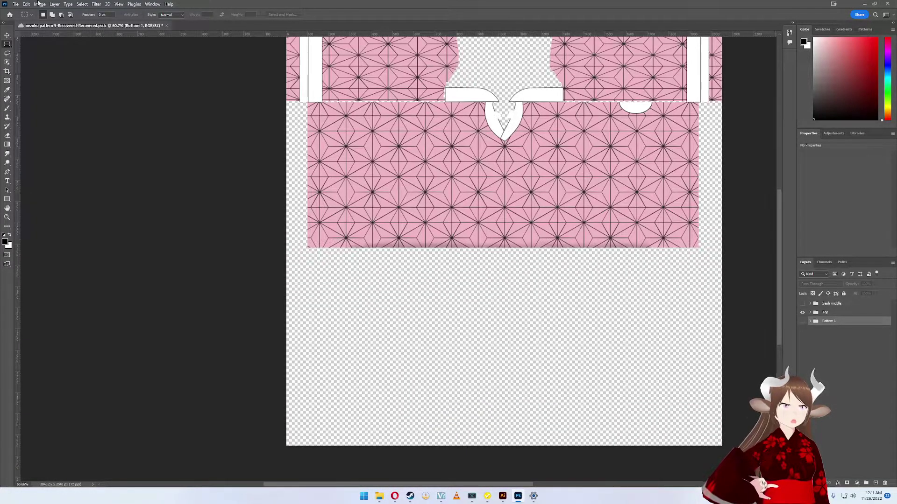
Quick-export the Top artwork as the PNG 'Nezuko Pattern Top', then minimize Photoshop
left_click(15, 4)
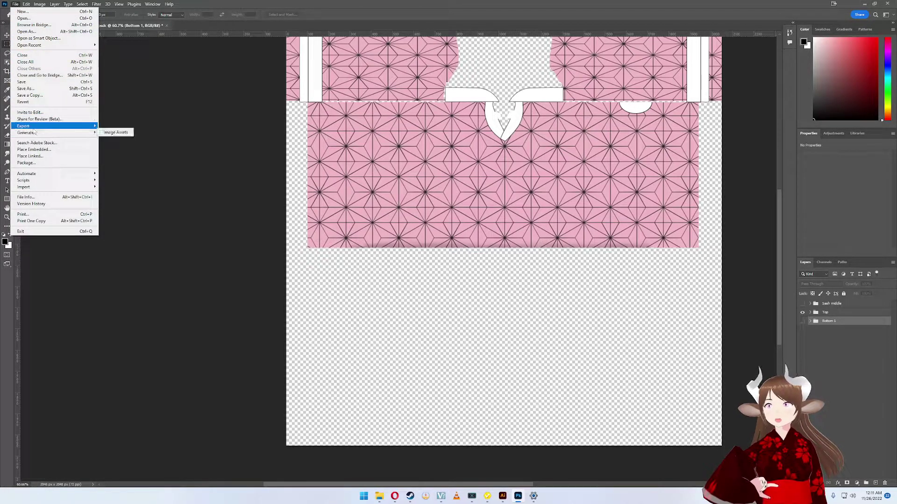
mouse_move(36, 131)
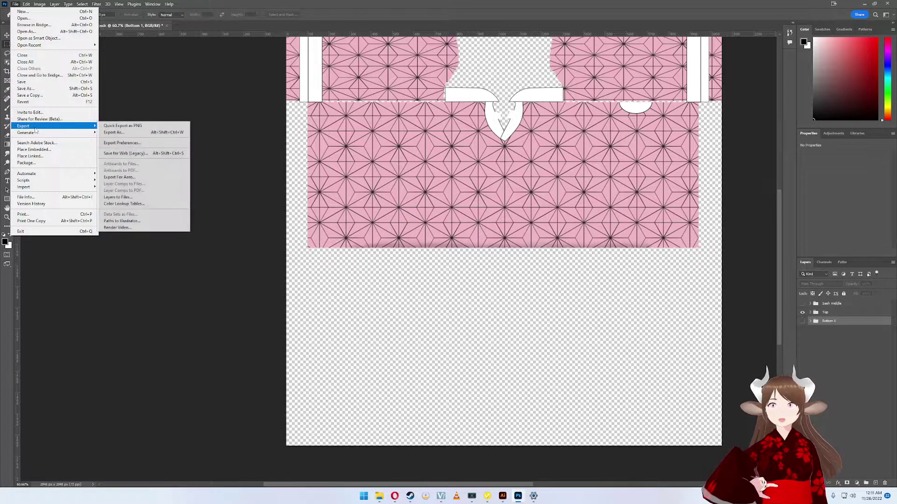
left_click(126, 128)
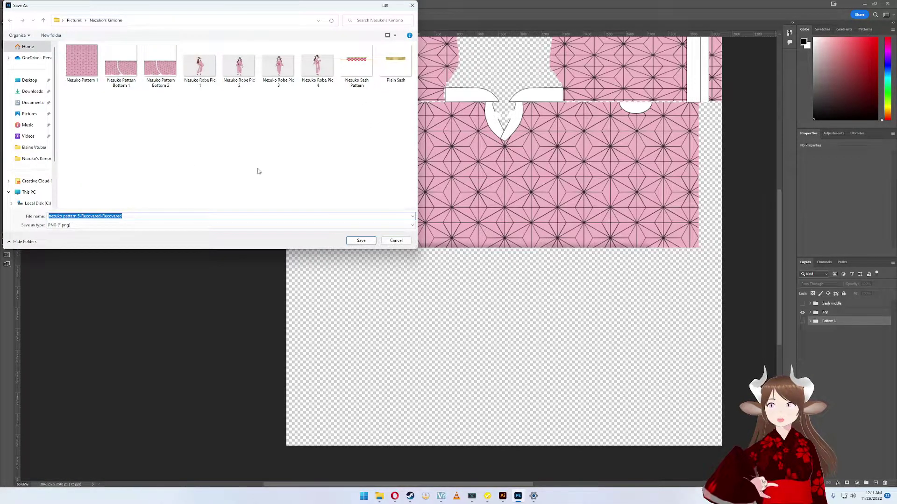
type("Nezuko")
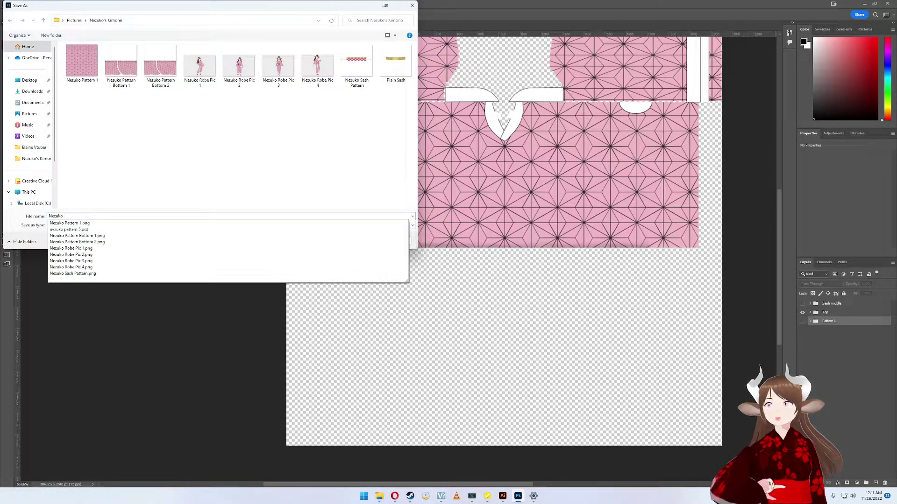
type(" Patter")
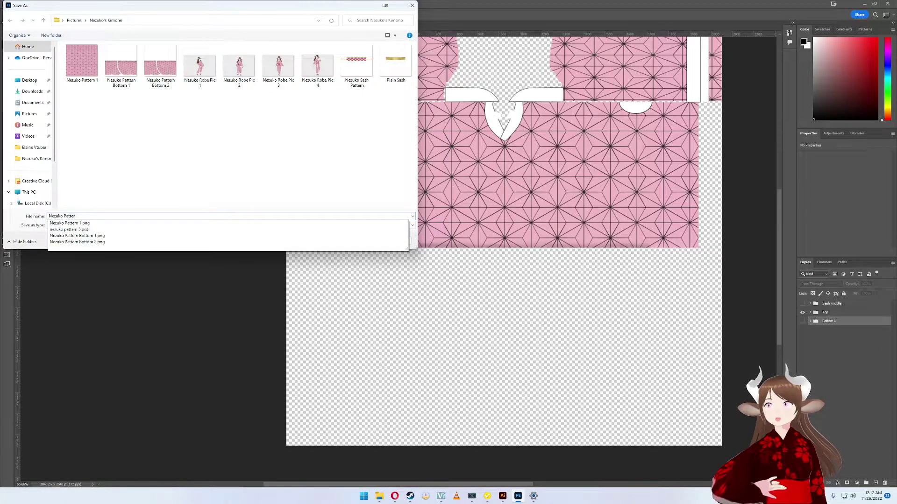
type("n 2")
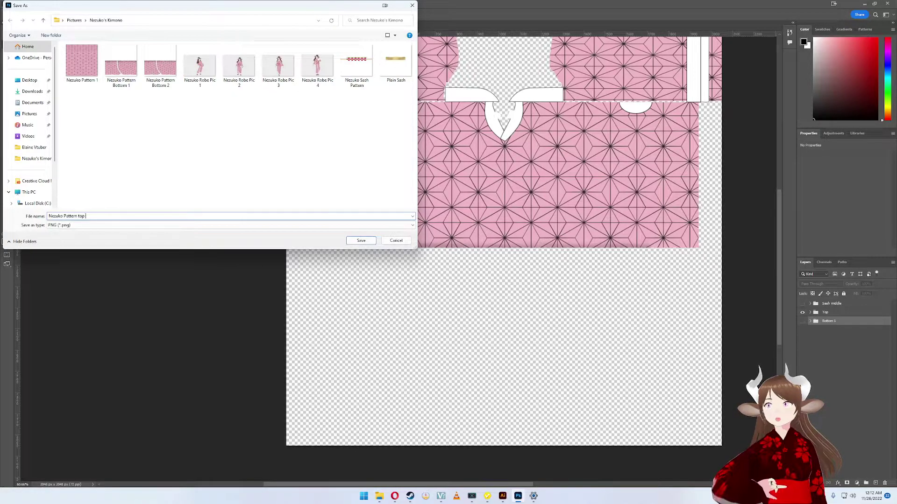
type("top")
key("BackSpace")
key("BackSpace")
key("BackSpace")
type("Top")
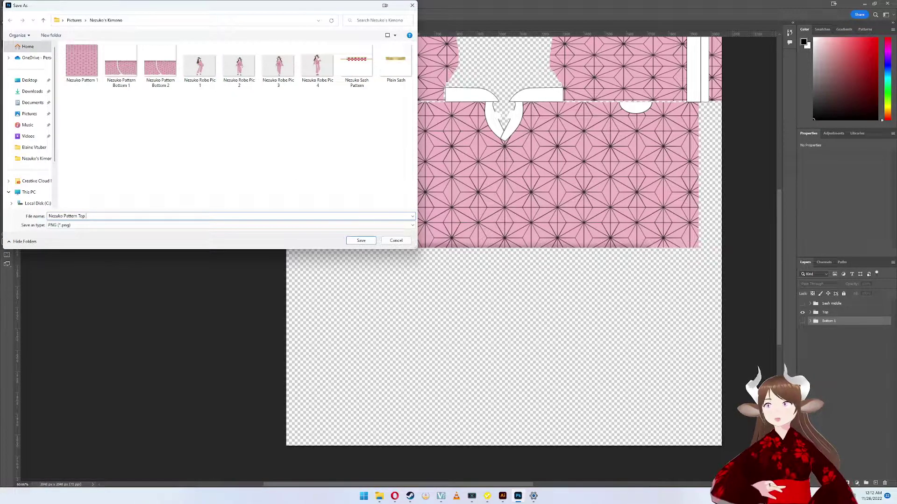
key("Return")
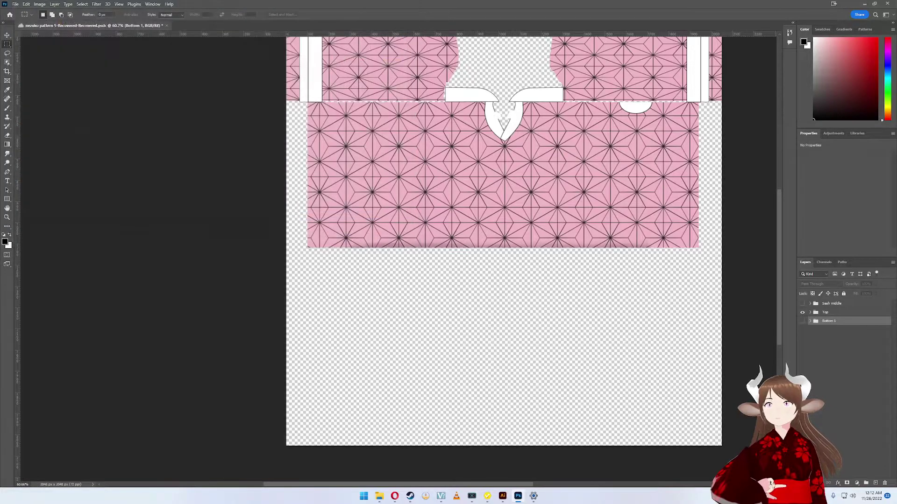
left_click(866, 4)
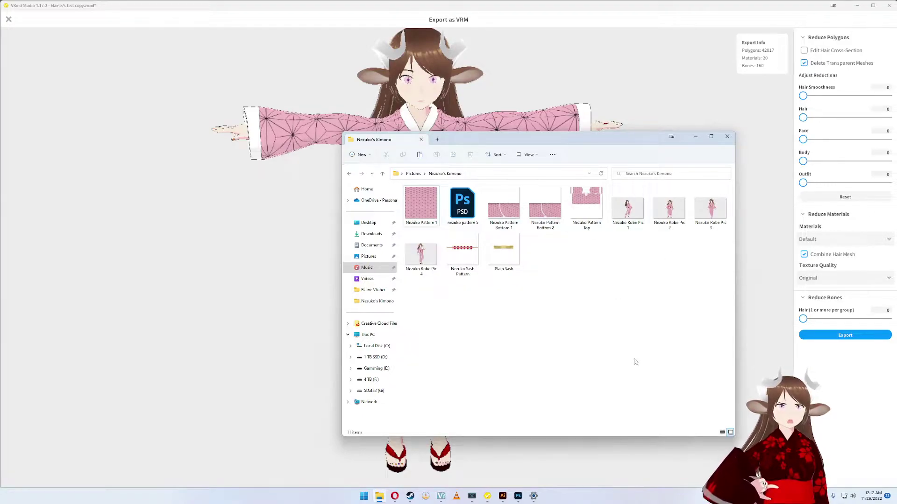
Bring the VSeeFace window in front of VRoid Studio's Export as VRM screen
left_click(441, 496)
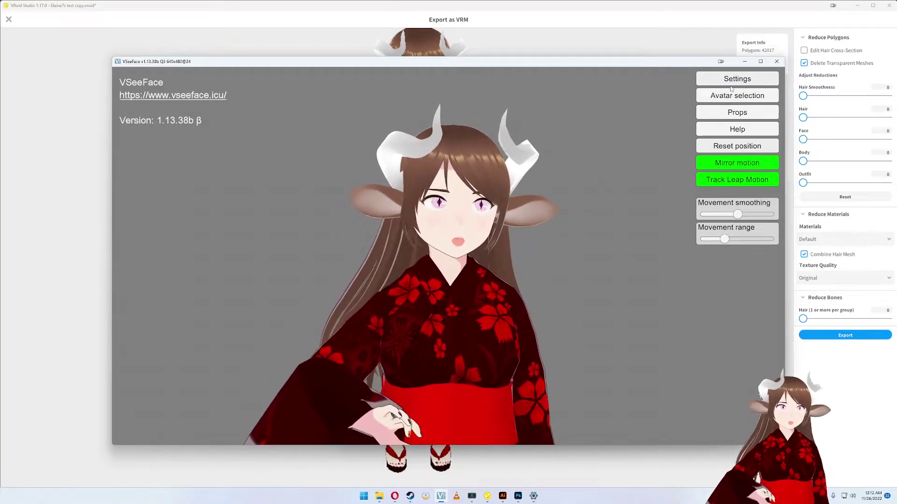
Add the version 4.4.0 VRM from the Pictures avatar folder and load it as the avatar
left_click(715, 96)
left_click(422, 151)
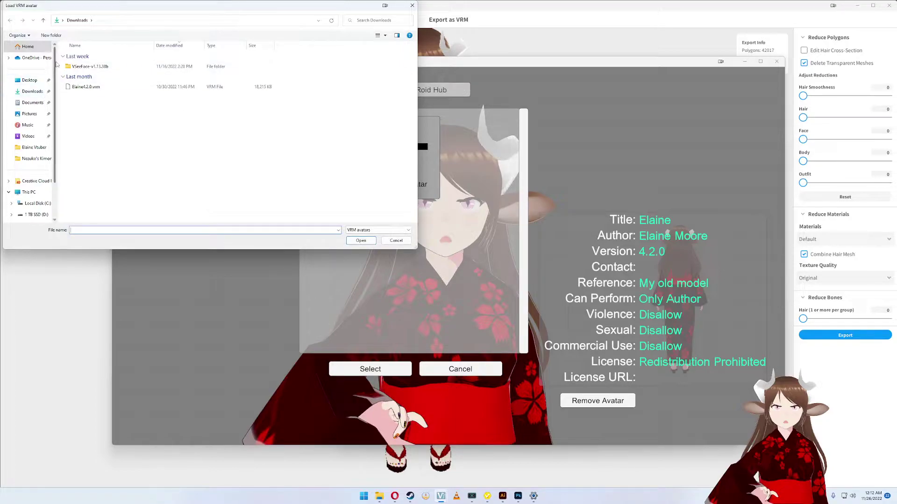
left_click(29, 114)
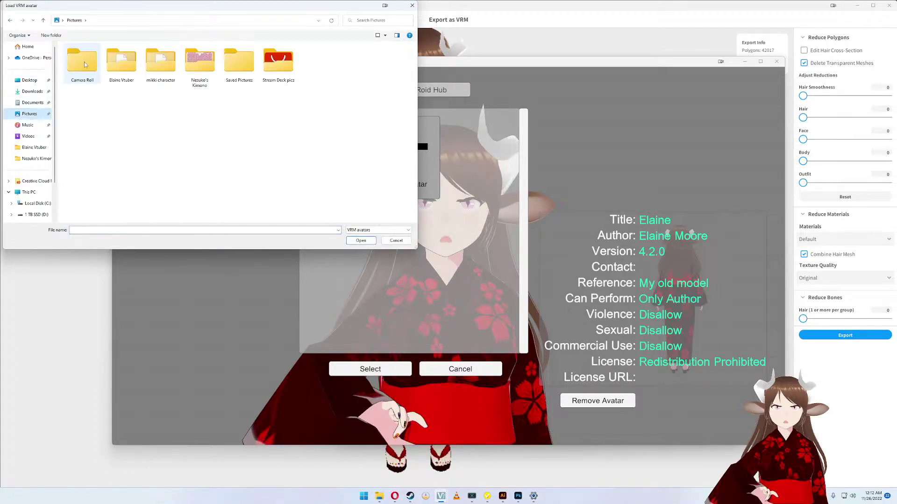
double_click(121, 66)
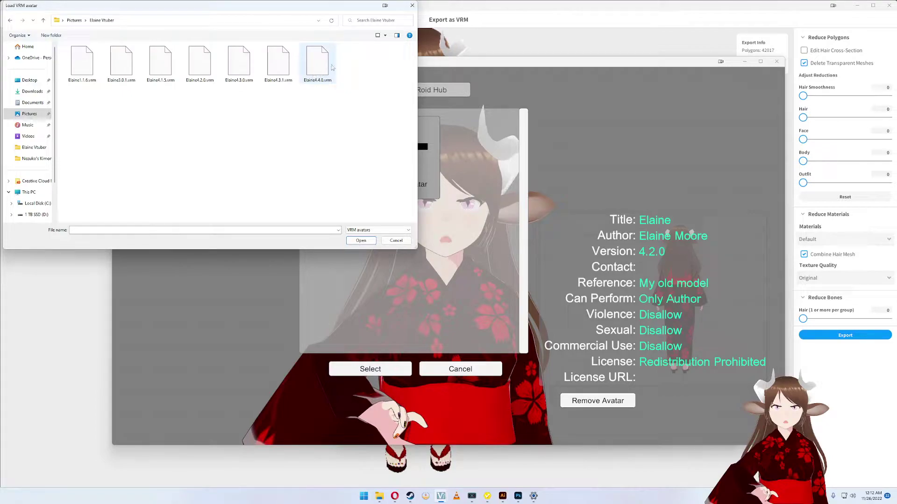
double_click(318, 63)
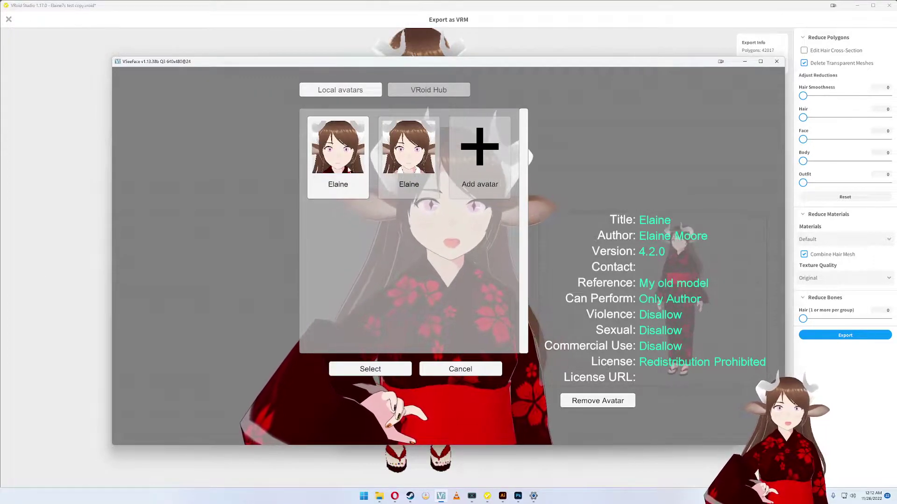
left_click(408, 157)
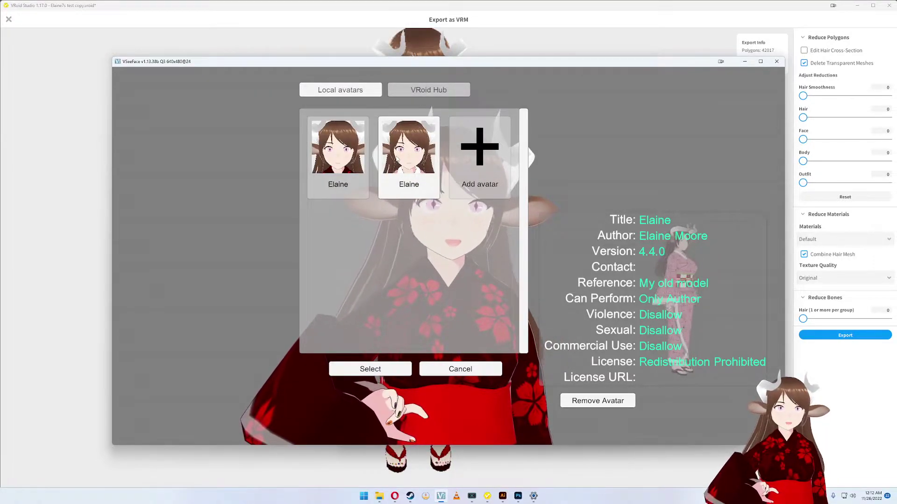
left_click(369, 367)
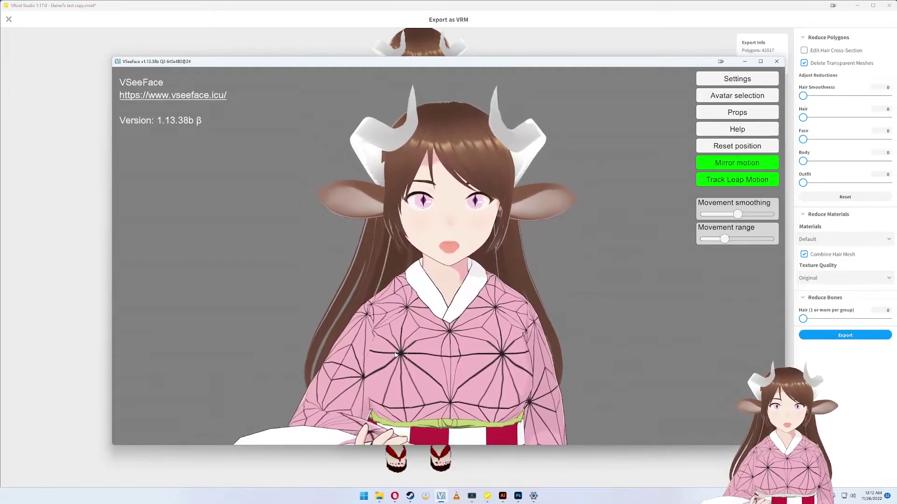
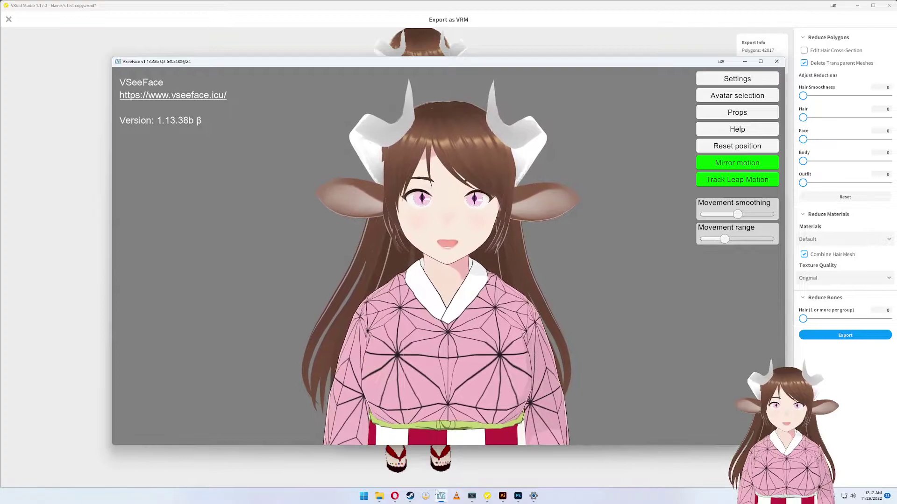
Bring the kimono pattern texture, with its Top and Bottom groups, to the front in Photoshop
mouse_move(499, 500)
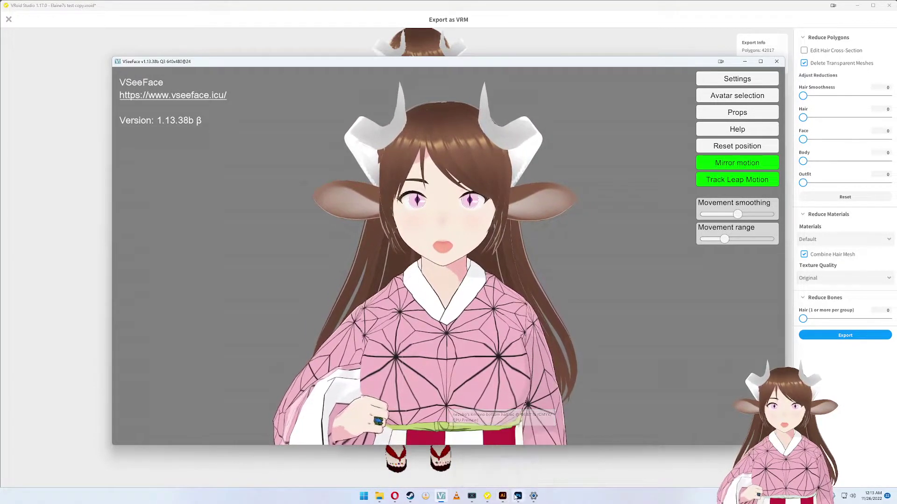
left_click(518, 496)
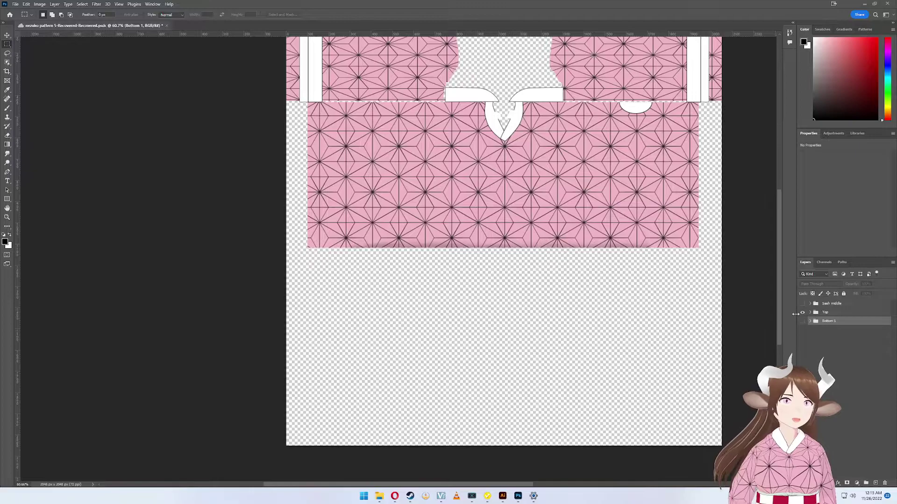
Hide the Top group, show Bottom 1, and marquee-select the empty upper canvas area
left_click(803, 312)
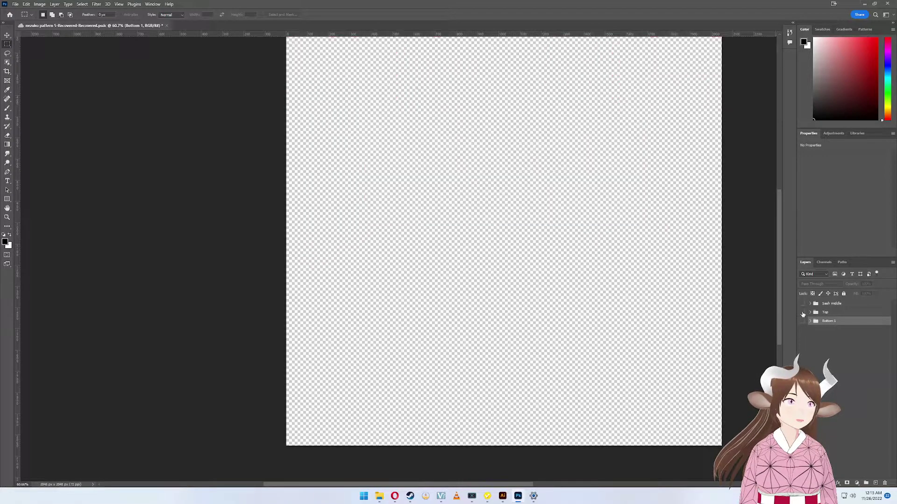
left_click(802, 322)
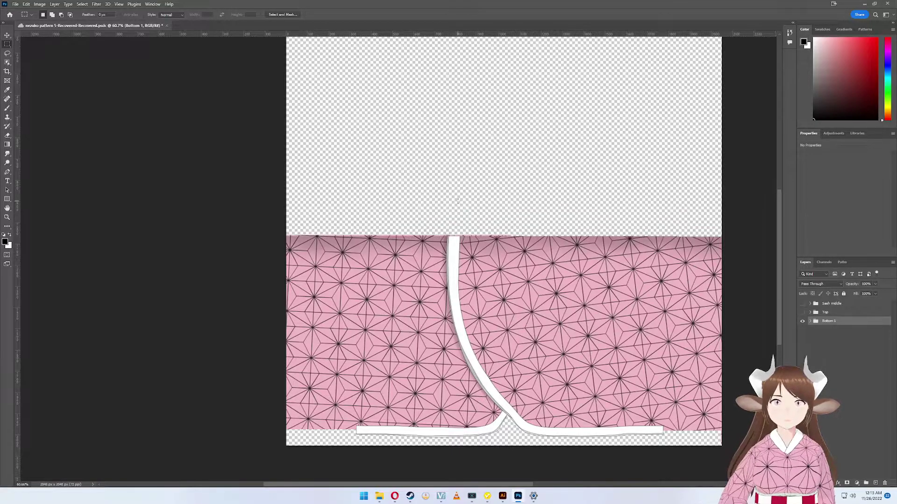
scroll(449, 145, "up", 3)
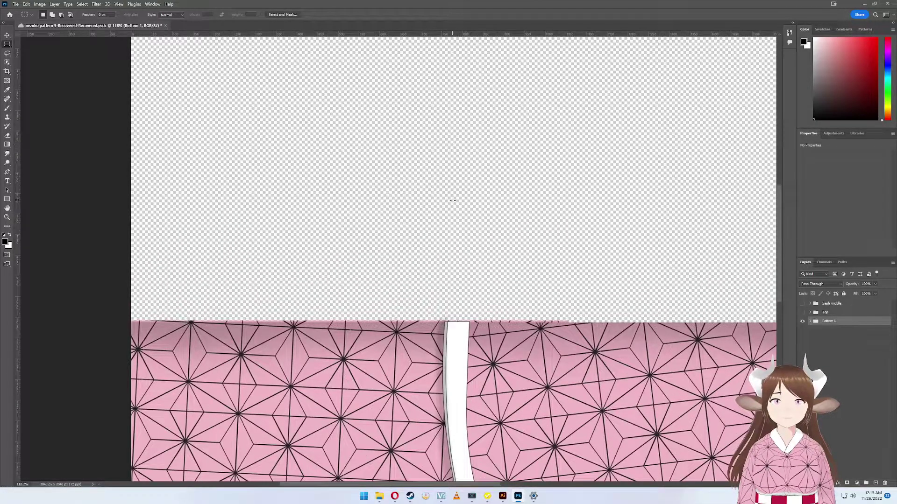
scroll(453, 200, "up", 5)
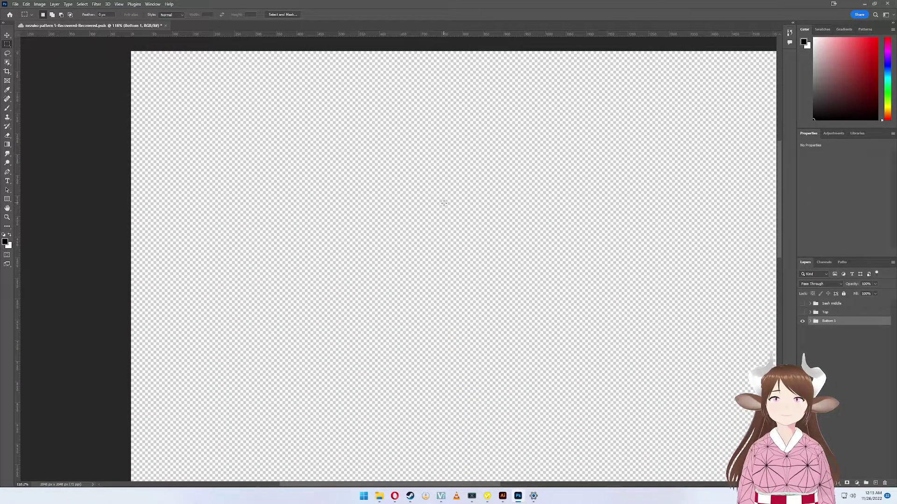
scroll(444, 203, "down", 2)
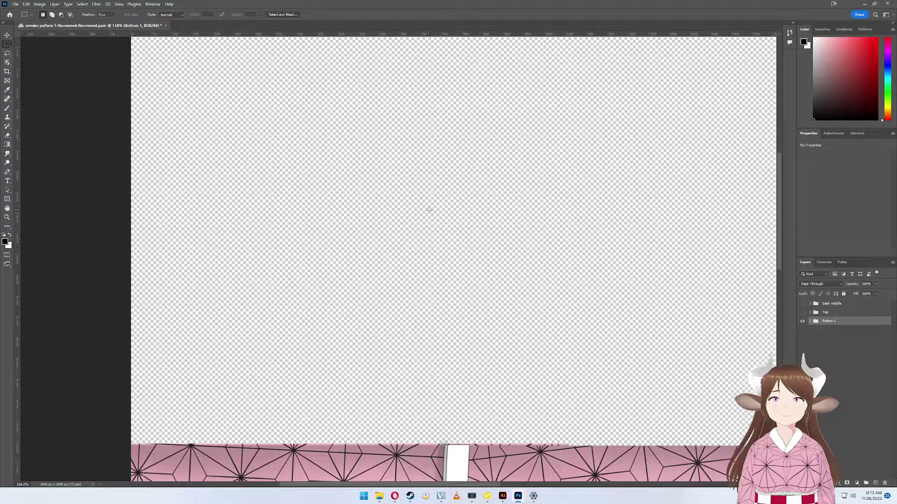
scroll(414, 196, "down", 3)
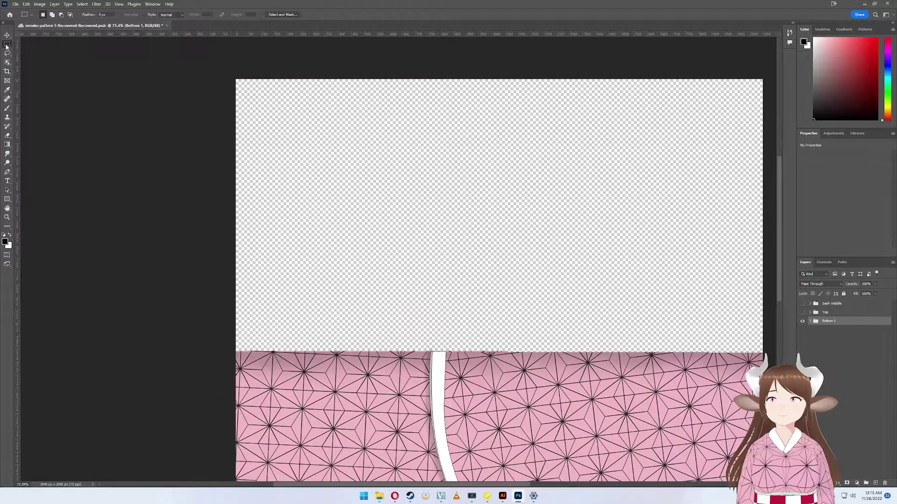
left_click_drag(217, 76, 769, 351)
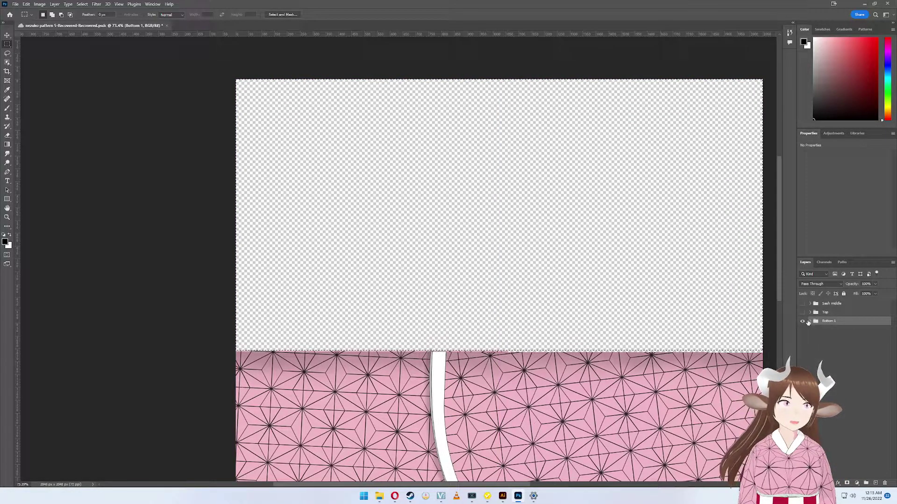
Expand Bottom 1, select its left side 2 layer, deselect, and return to VSeeFace
left_click(810, 321)
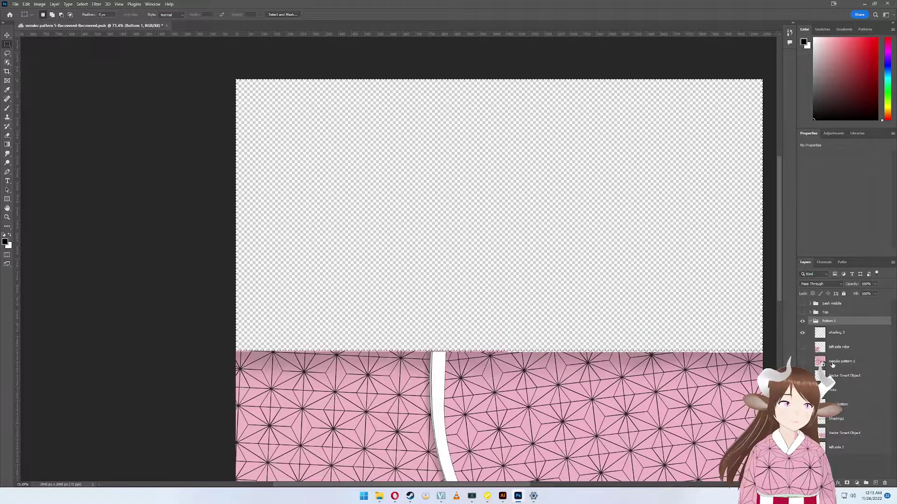
left_click(845, 434)
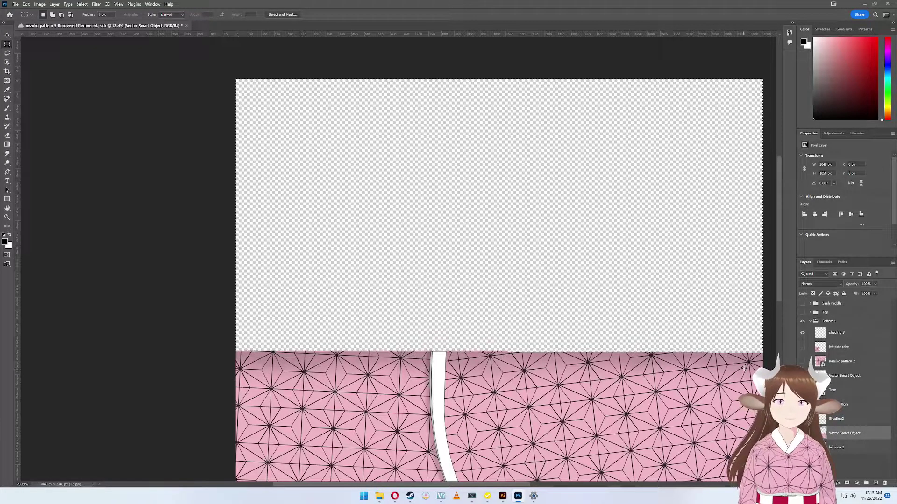
left_click(840, 447)
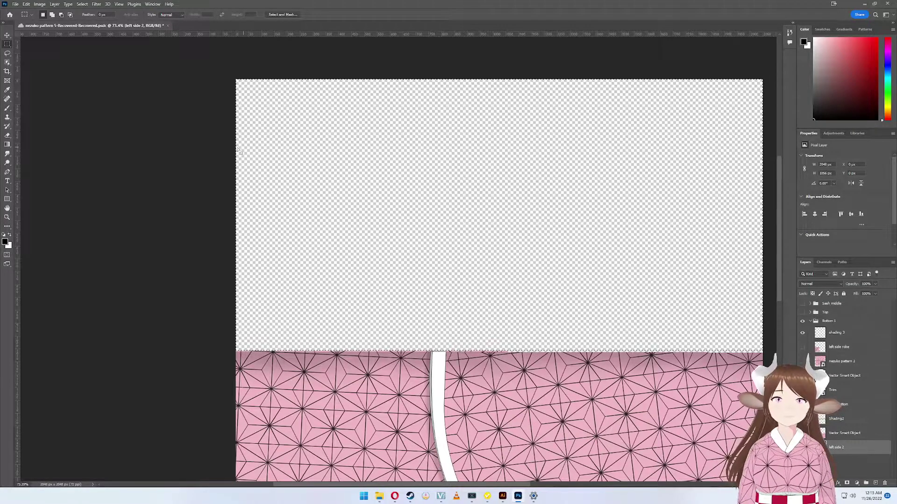
left_click(434, 391)
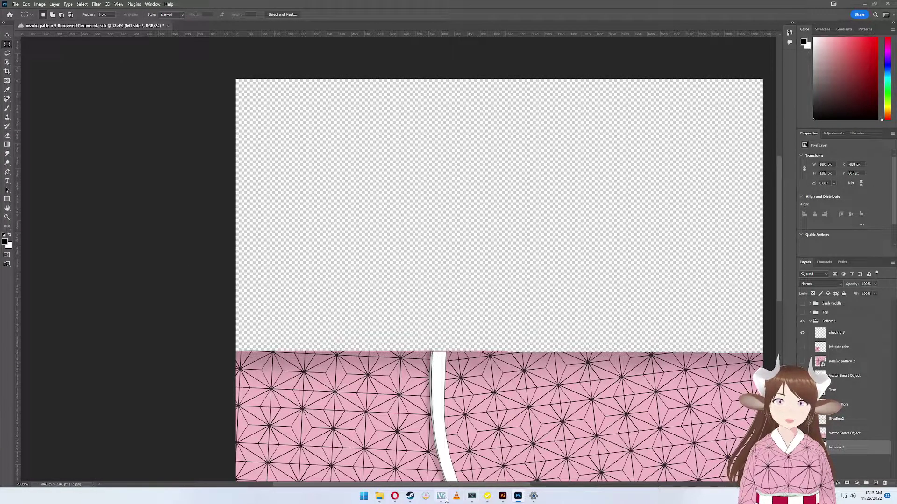
key("alt+Tab")
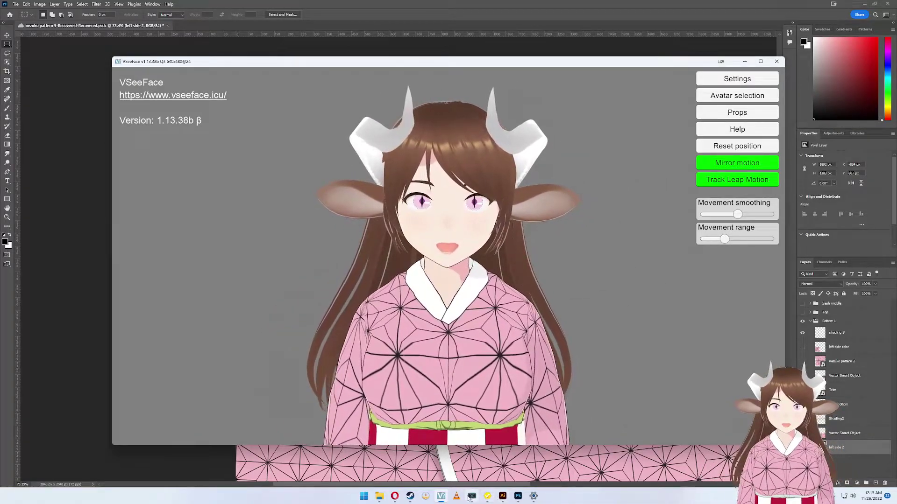
Zoom in on the avatar's chest pattern in the VRM export preview, then close it
left_click(488, 496)
scroll(421, 130, "up", 5)
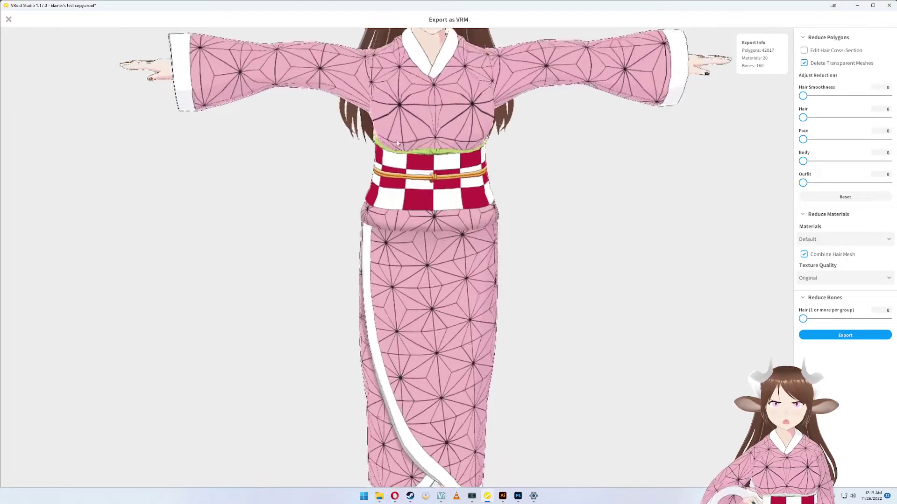
left_click_drag(419, 108, 379, 241)
scroll(378, 241, "up", 3)
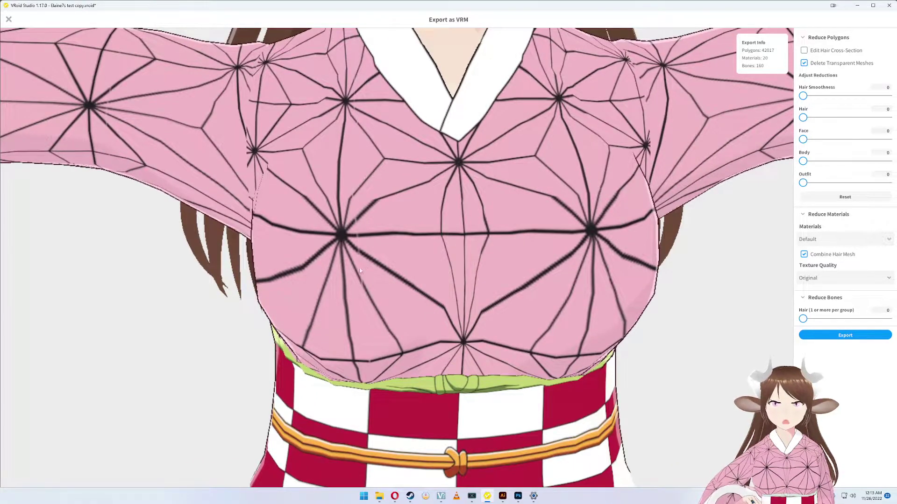
mouse_move(506, 267)
left_mouse_down()
mouse_move(495, 264)
mouse_move(517, 266)
mouse_move(510, 267)
left_mouse_up()
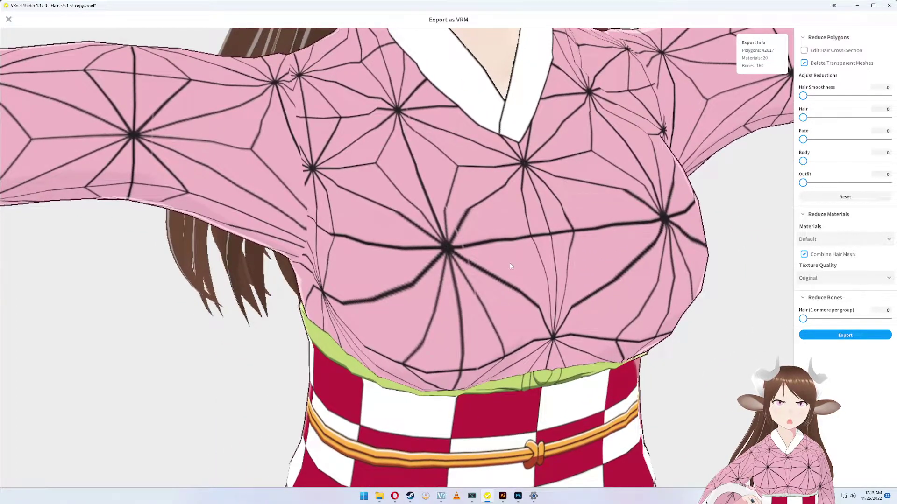
left_click(8, 20)
left_click(10, 20)
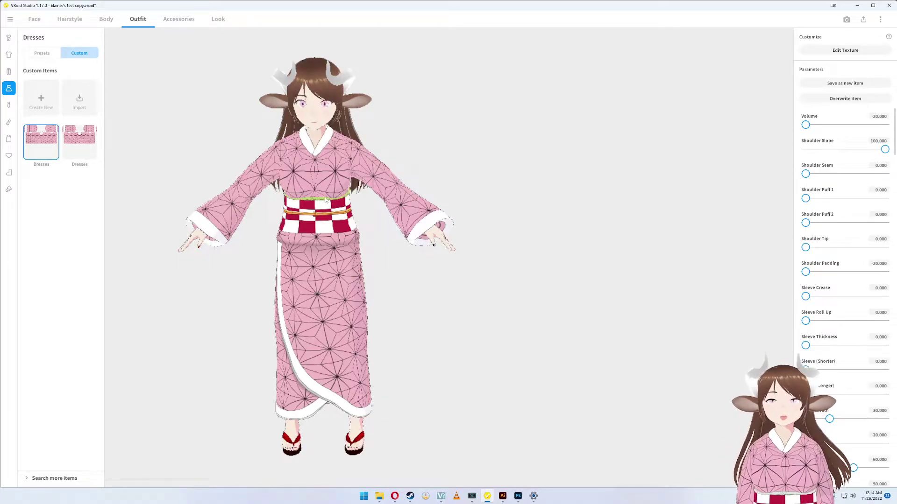
Open the outfit Texture Editor, frame the chest, and toggle the coat's base layer off and on
left_click(844, 51)
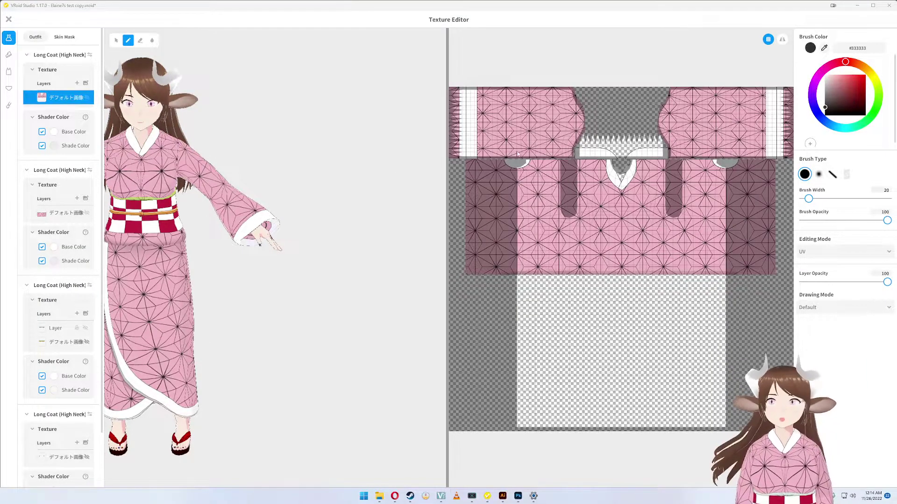
left_click_drag(307, 220, 289, 164)
scroll(275, 128, "up", 8)
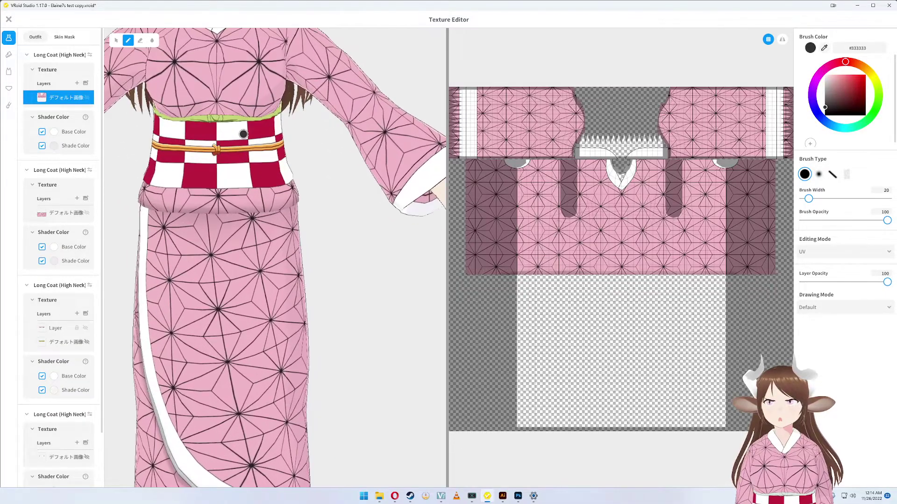
left_click_drag(274, 128, 282, 178)
scroll(280, 210, "up", 8)
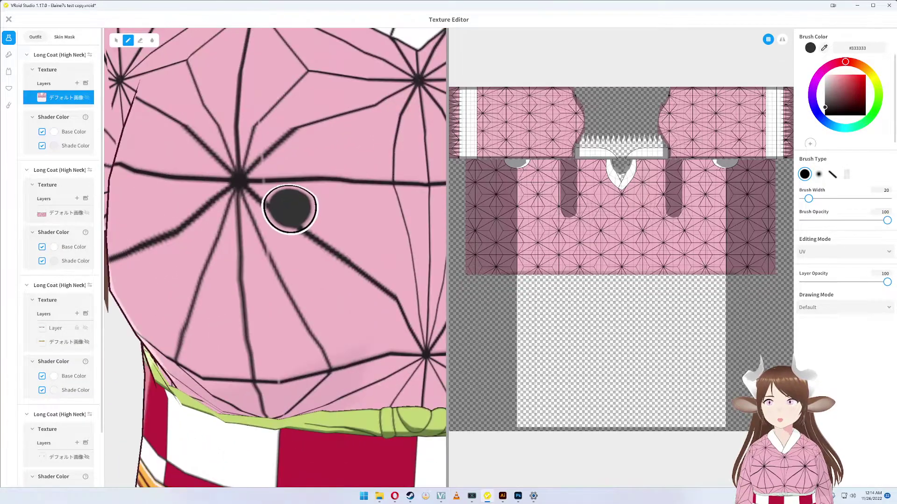
scroll(265, 207, "down", 2)
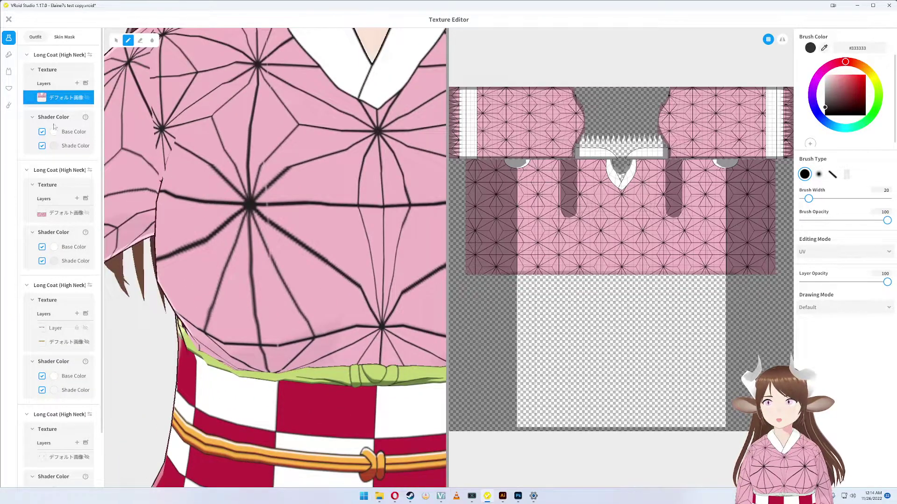
left_click(88, 98)
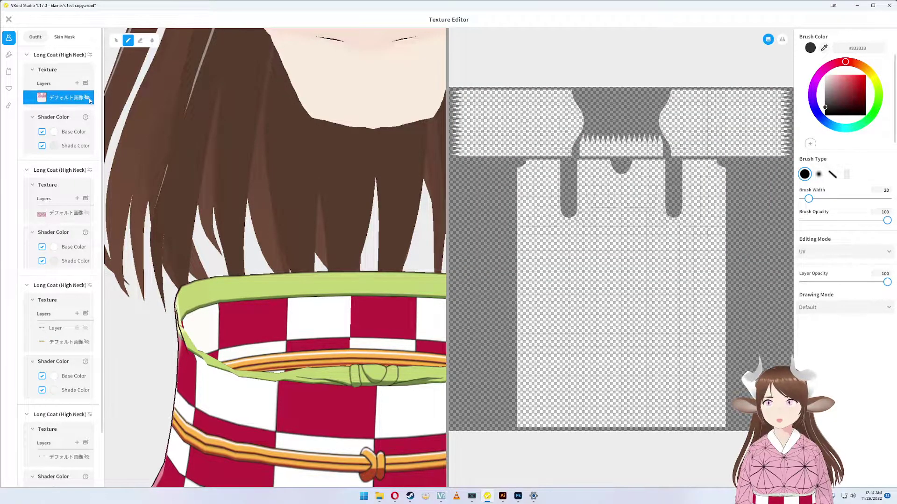
left_click(88, 98)
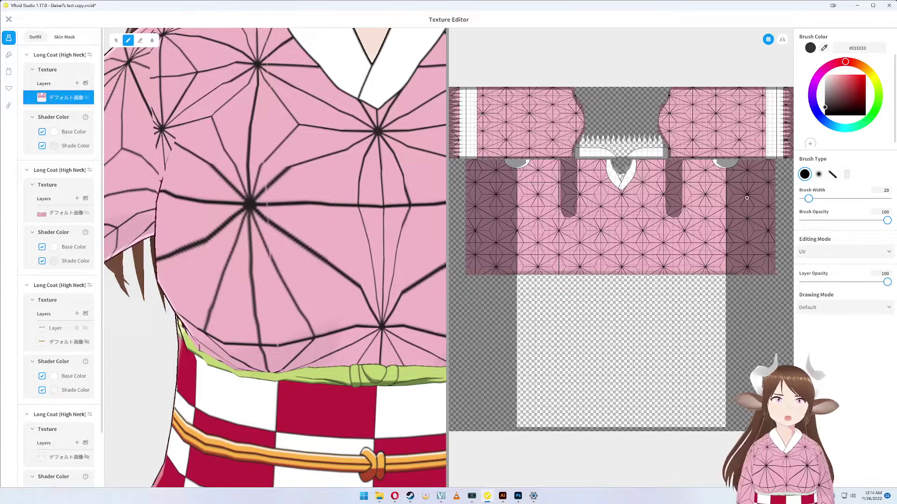
Paint a dark test stroke on the coat texture and undo a chest dab
scroll(617, 266, "up", 3)
scroll(584, 197, "up", 2)
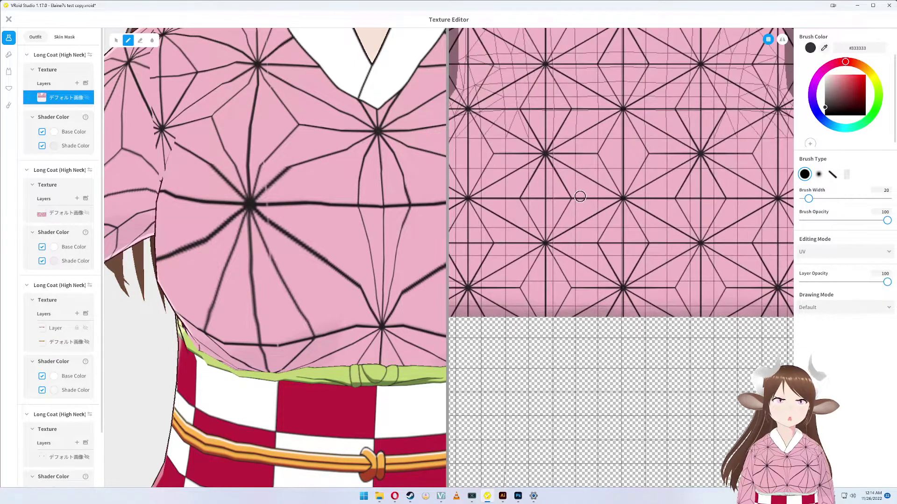
scroll(578, 195, "up", 1)
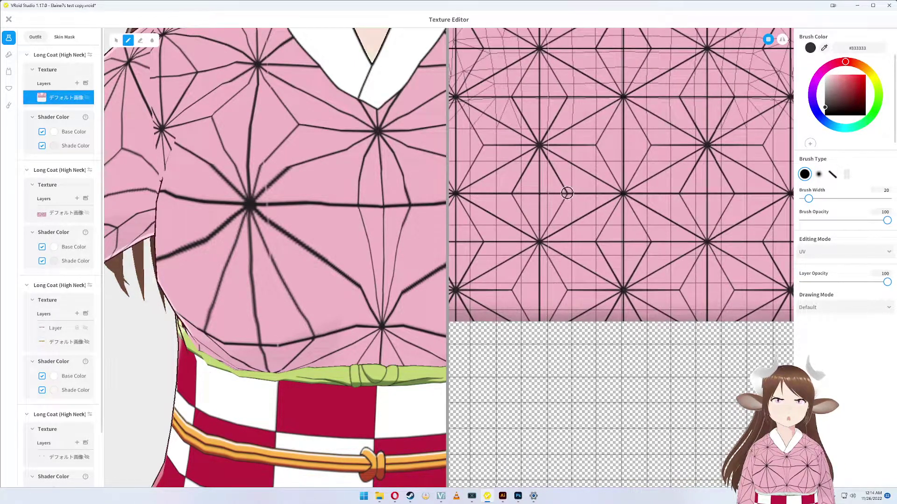
left_click_drag(560, 217, 619, 257)
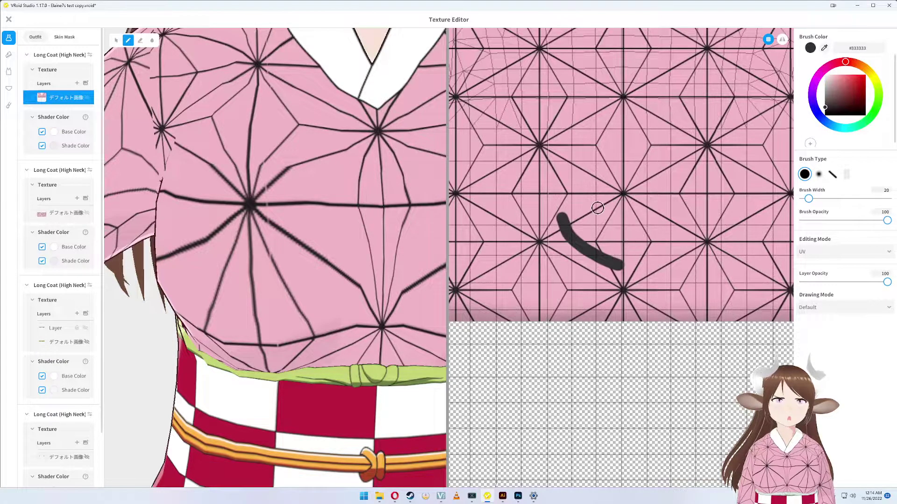
left_click_drag(288, 199, 279, 217)
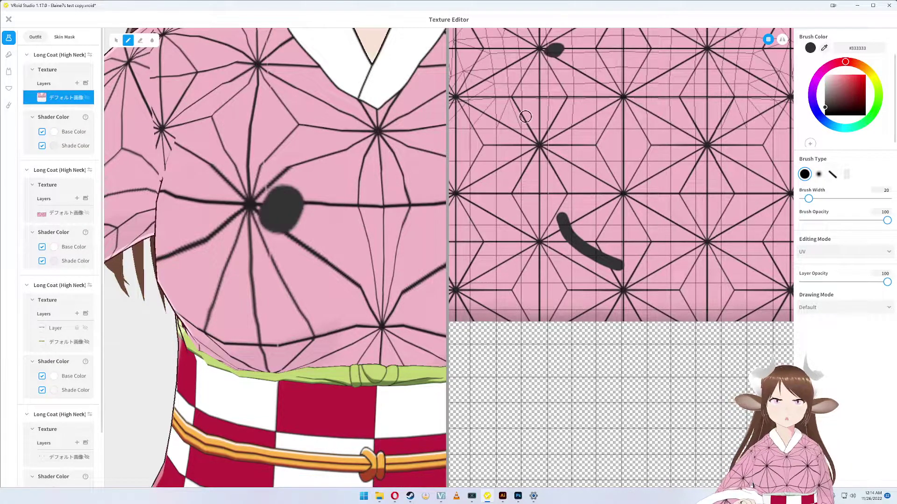
key("ctrl+z")
scroll(546, 101, "up", 2)
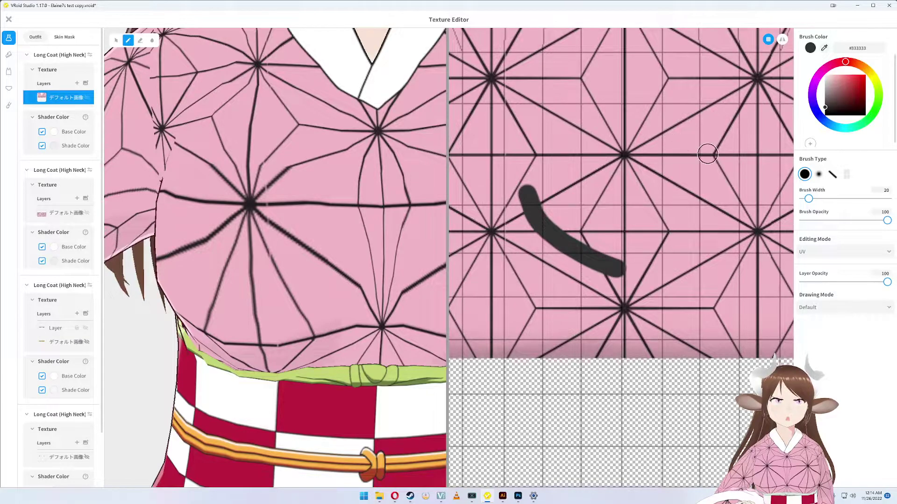
scroll(721, 156, "up", 1)
scroll(545, 84, "down", 3)
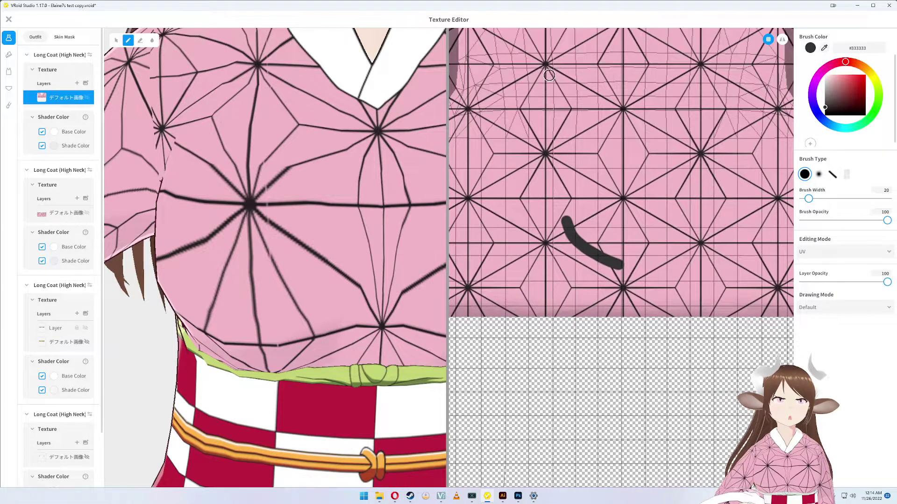
scroll(547, 82, "down", 2)
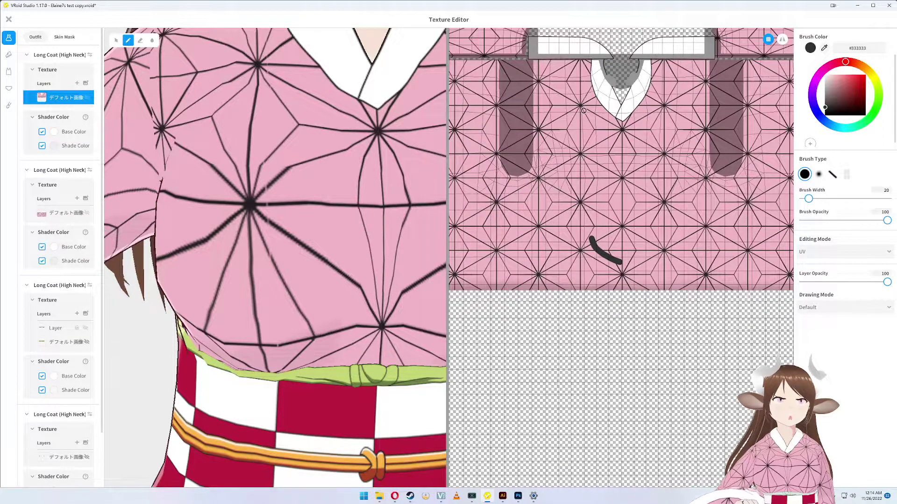
Hide and collapse the Bottom 1 group in Photoshop, then return to VRoid Studio
left_click(518, 497)
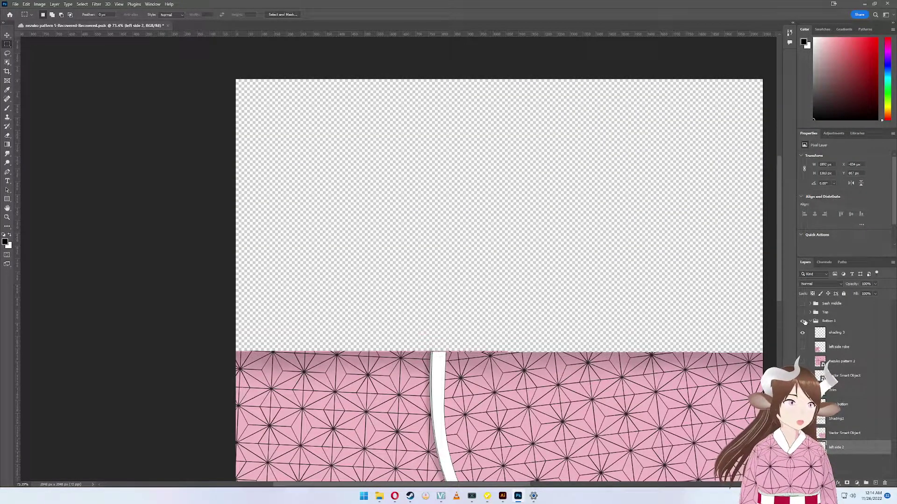
left_click(803, 321)
left_click(810, 321)
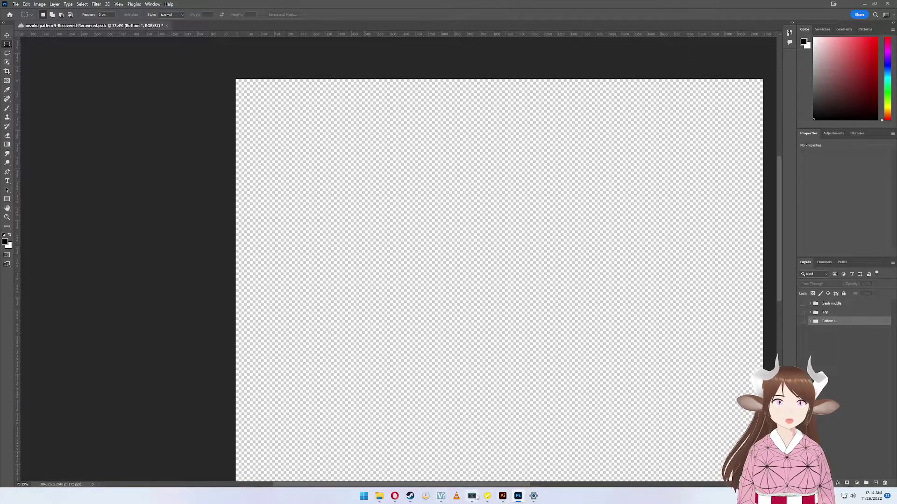
left_click(487, 497)
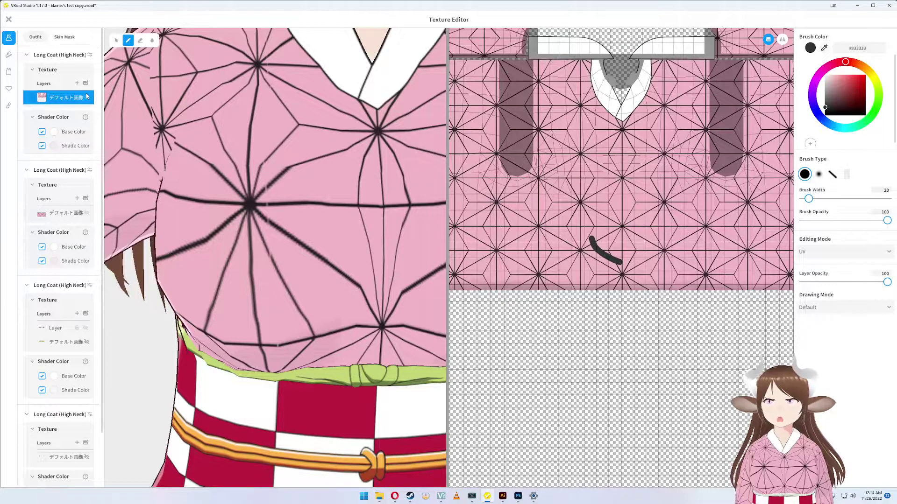
Toggle the デフォルト画像 coat texture layer off and back on
left_click(88, 97)
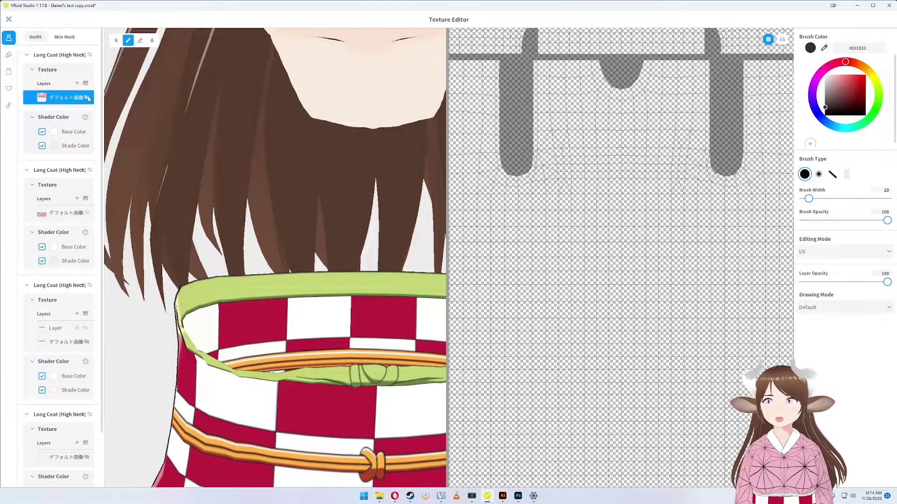
left_click(88, 97)
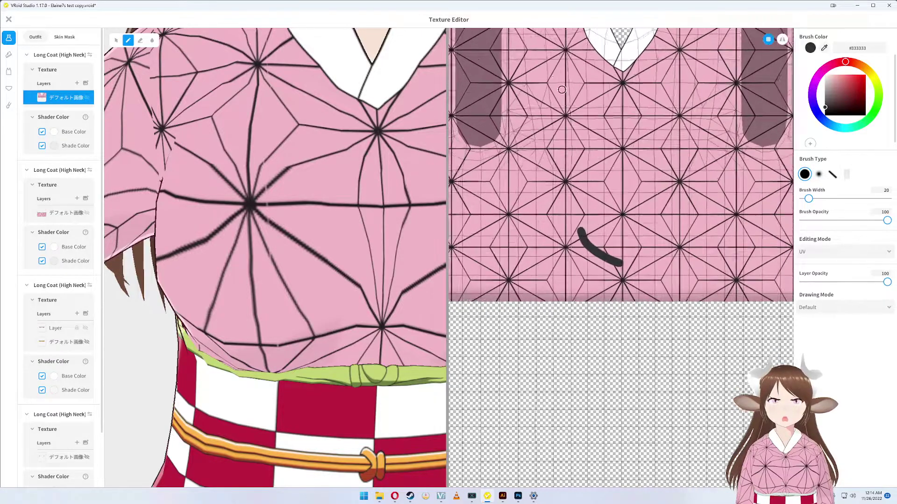
scroll(561, 90, "up", 1)
scroll(541, 87, "up", 3)
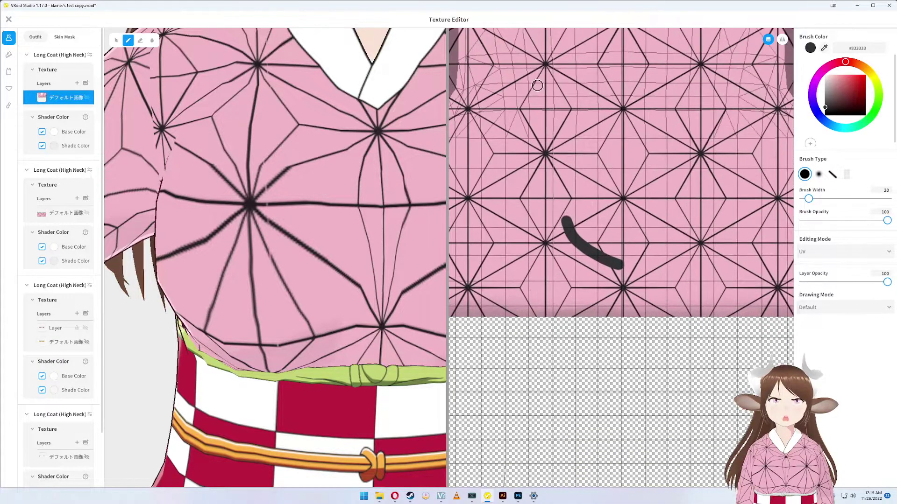
scroll(402, 131, "down", 2)
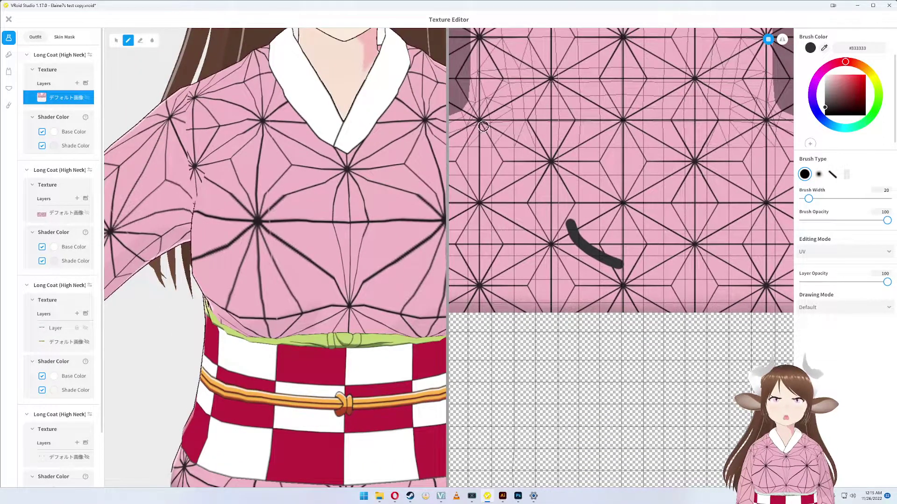
Paint a trial dark mark on the kimono chest, undo it, and switch to Photoshop
left_click(269, 226)
left_click_drag(269, 226, 276, 232)
key("ctrl+z")
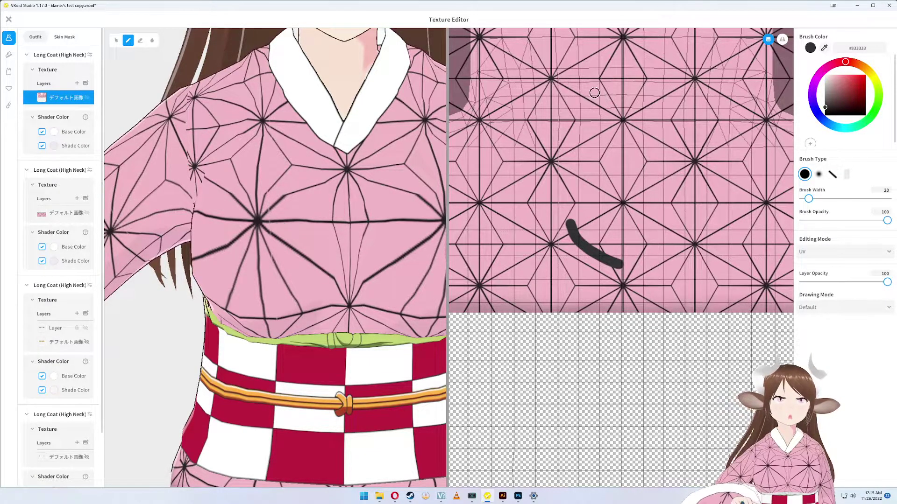
scroll(579, 86, "up", 2)
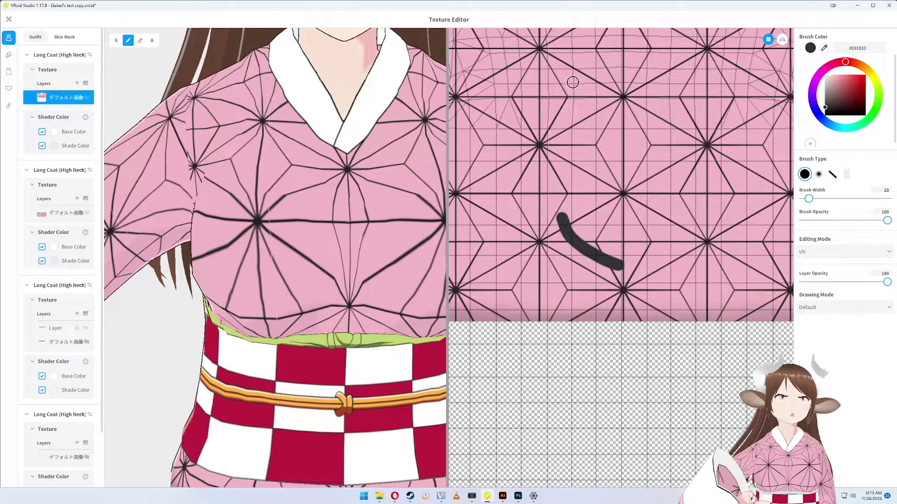
scroll(573, 82, "down", 4)
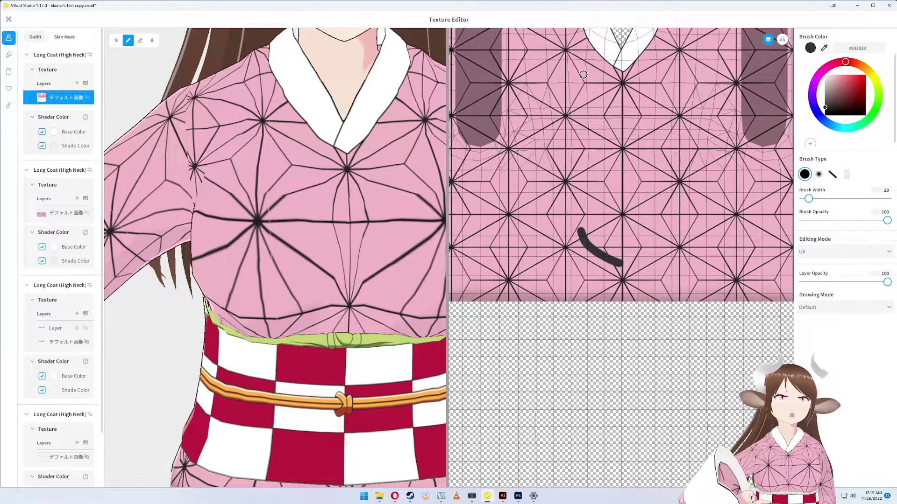
scroll(583, 75, "down", 1)
scroll(590, 120, "down", 1)
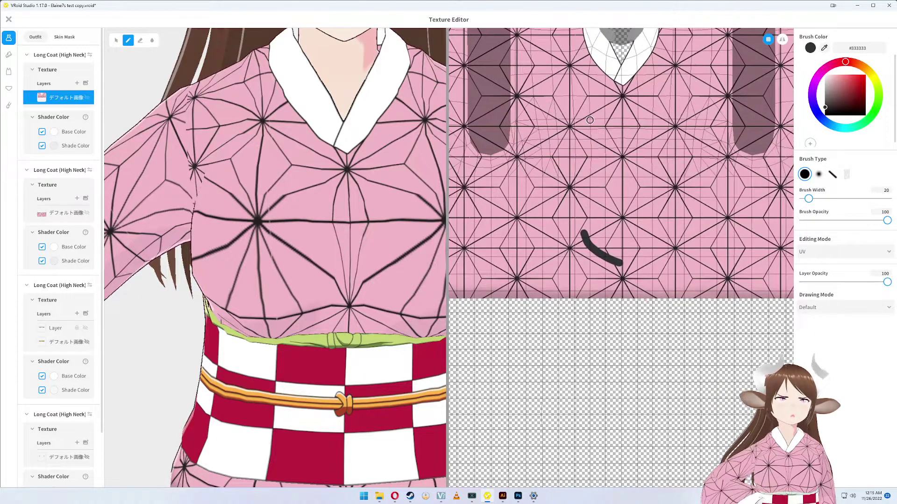
scroll(590, 120, "up", 1)
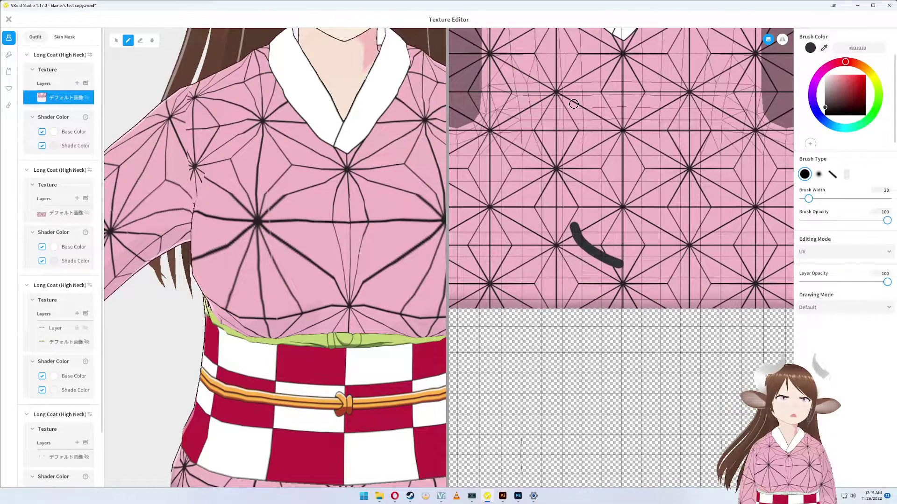
mouse_move(511, 500)
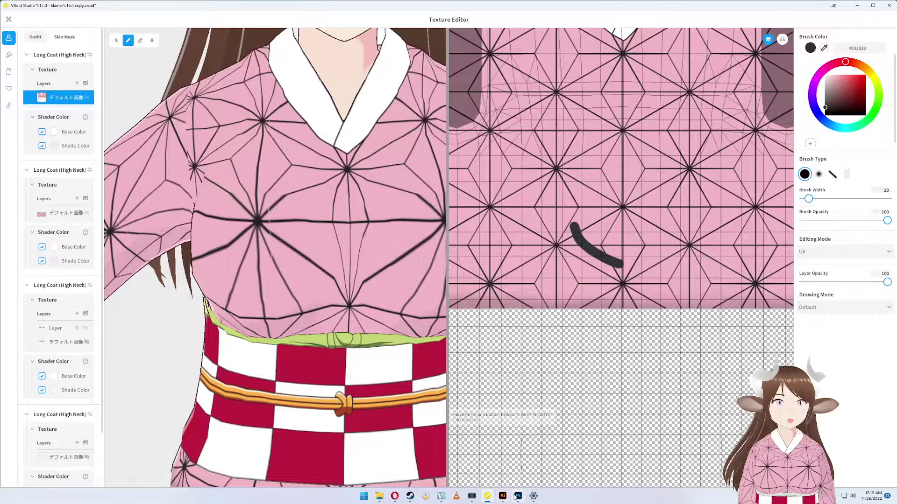
left_click(518, 497)
Show the Top group, zoom to about 597%, expand it and select the Main body layer
left_click(803, 313)
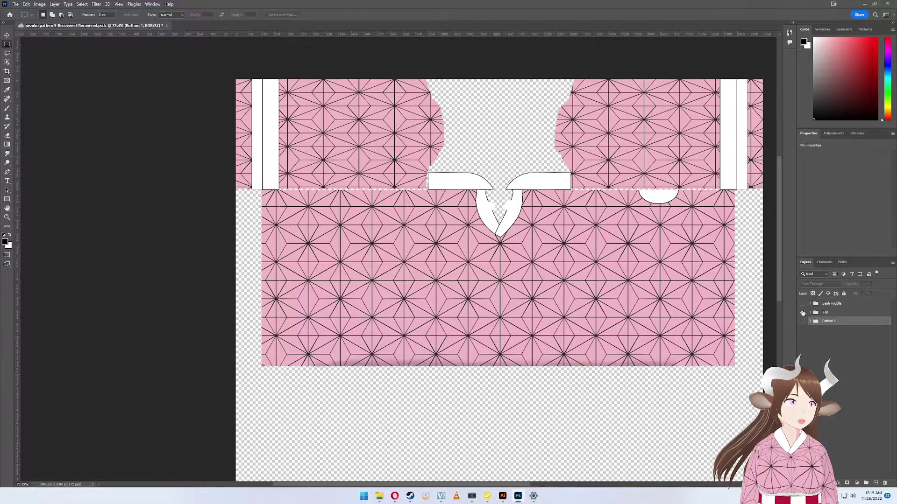
scroll(465, 242, "up", 1)
scroll(465, 242, "down", 1)
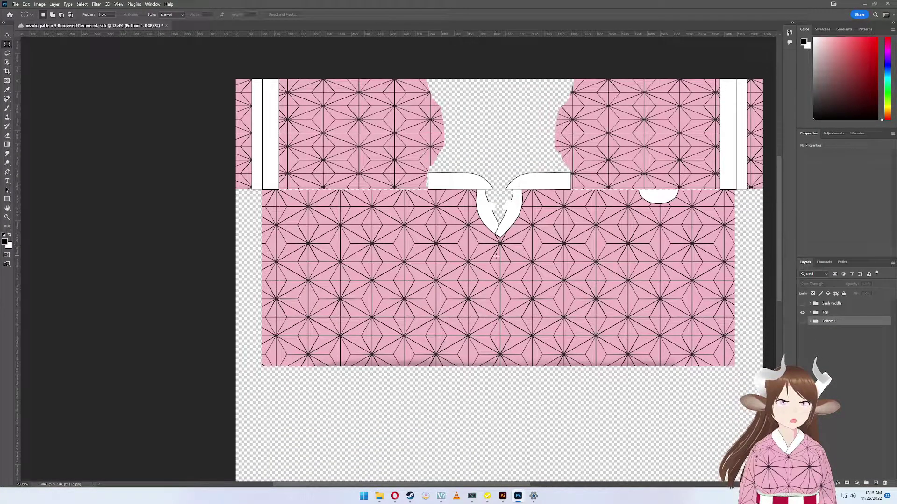
scroll(469, 262, "up", 3)
scroll(469, 263, "up", 8)
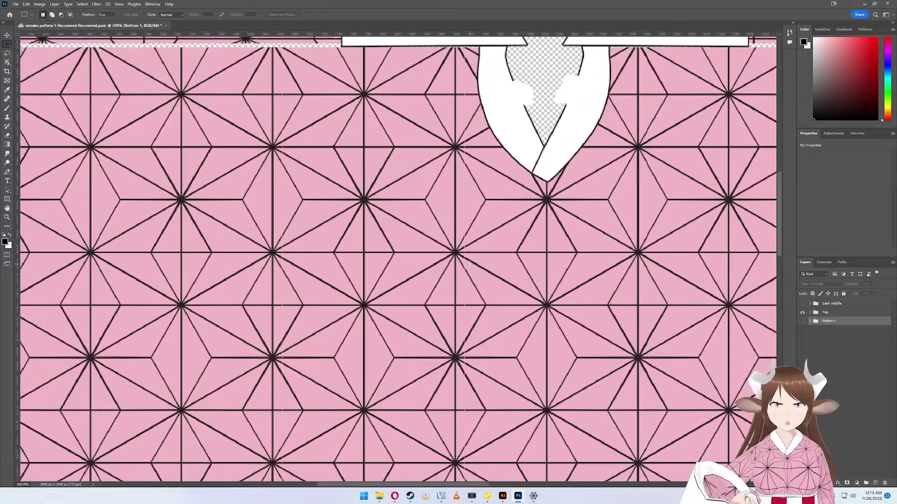
scroll(469, 263, "up", 1)
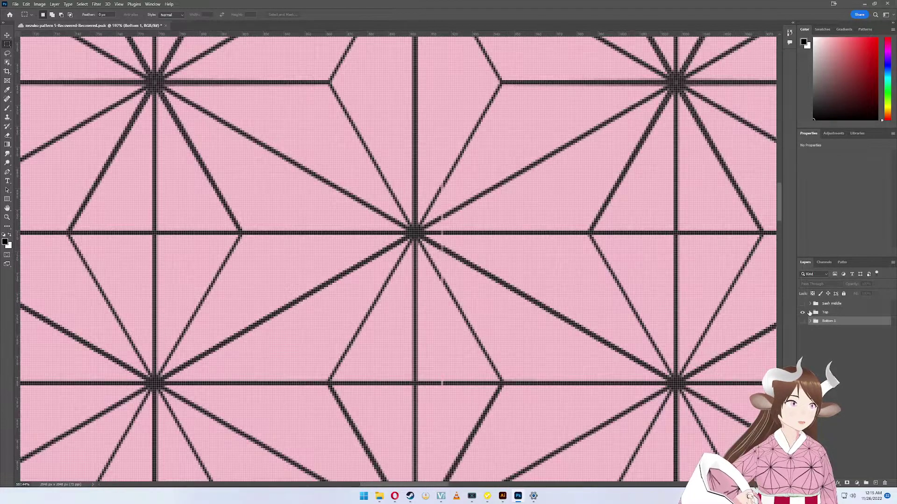
left_click(810, 313)
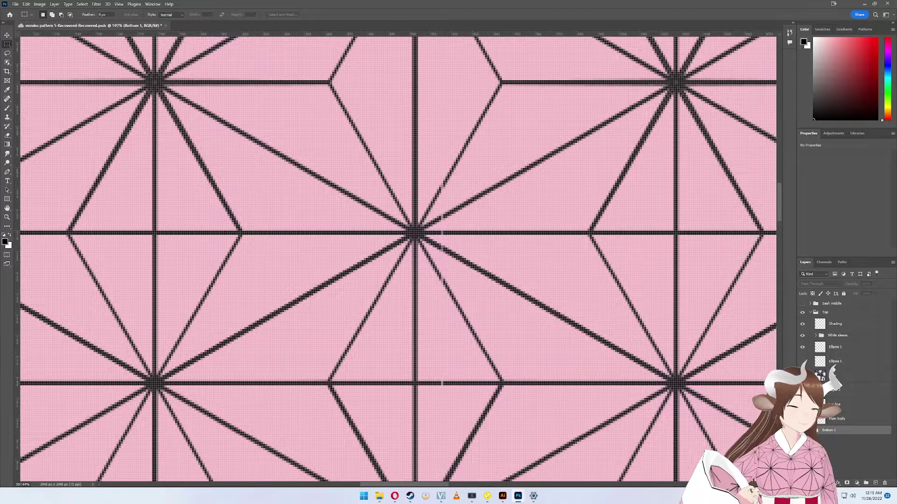
left_click(839, 420)
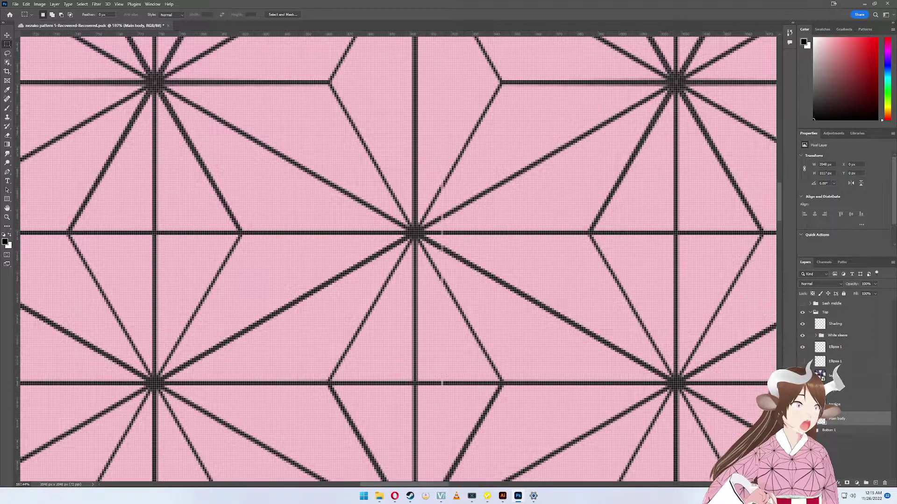
left_click(836, 404)
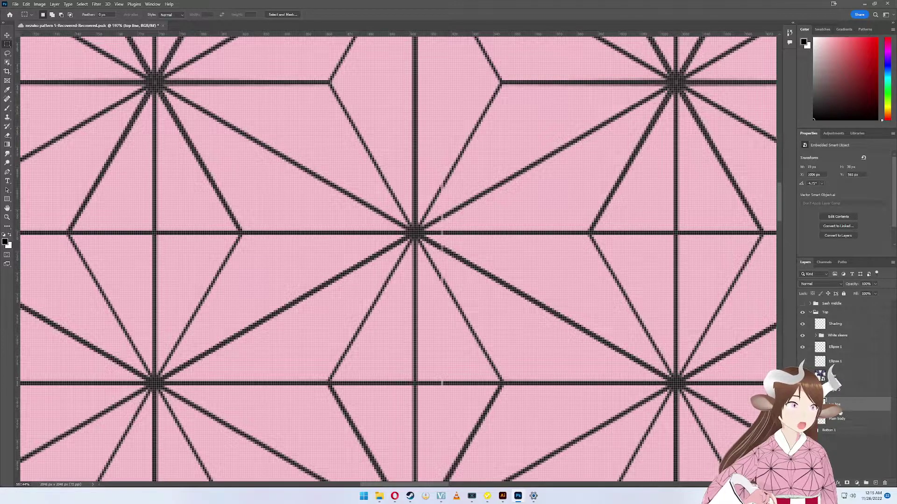
left_click(837, 420)
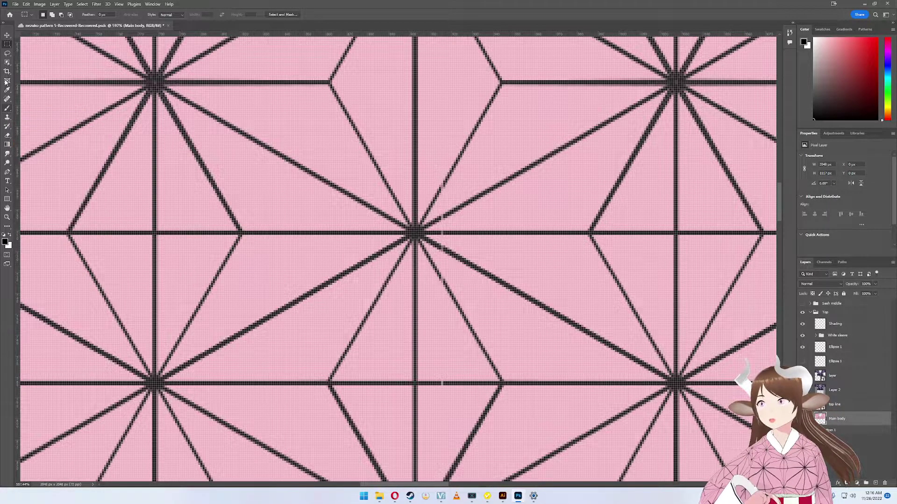
With the Pencil, sample the dark line colour and paint two stray pink pixels black
left_click(7, 113)
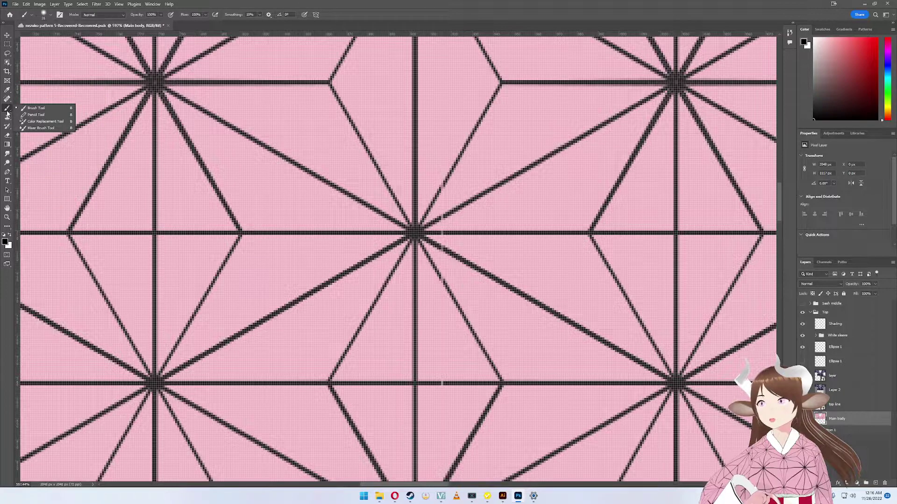
left_click(43, 115)
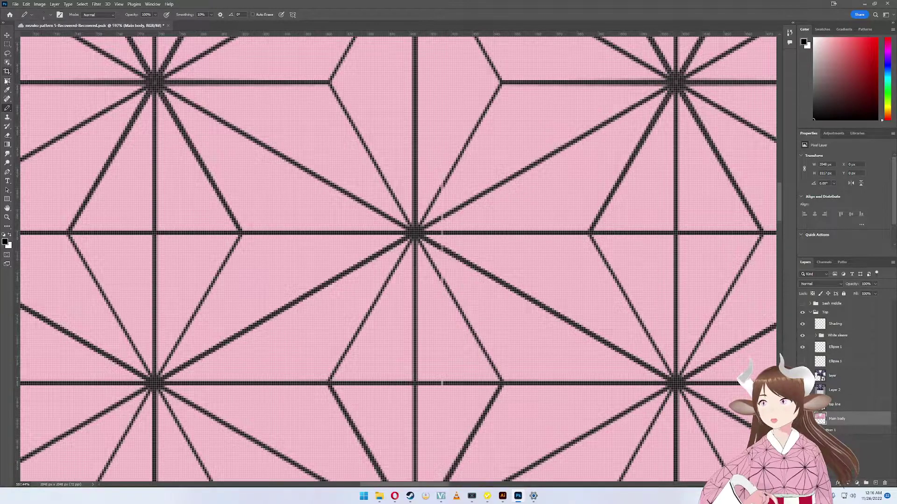
left_click(6, 91)
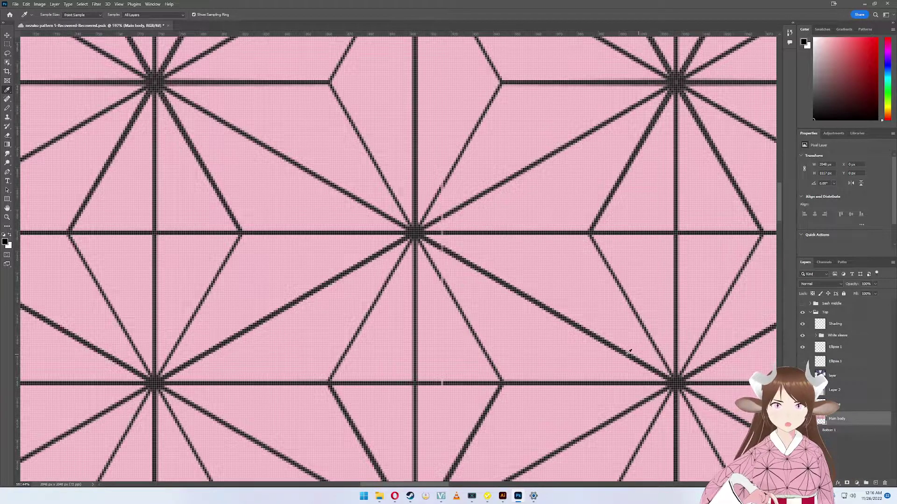
left_click(502, 278)
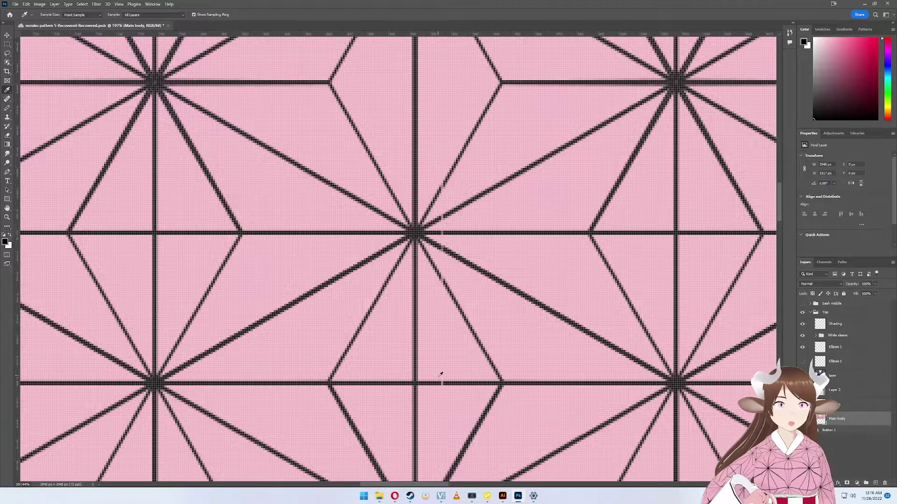
left_click(7, 108)
scroll(440, 395, "up", 10)
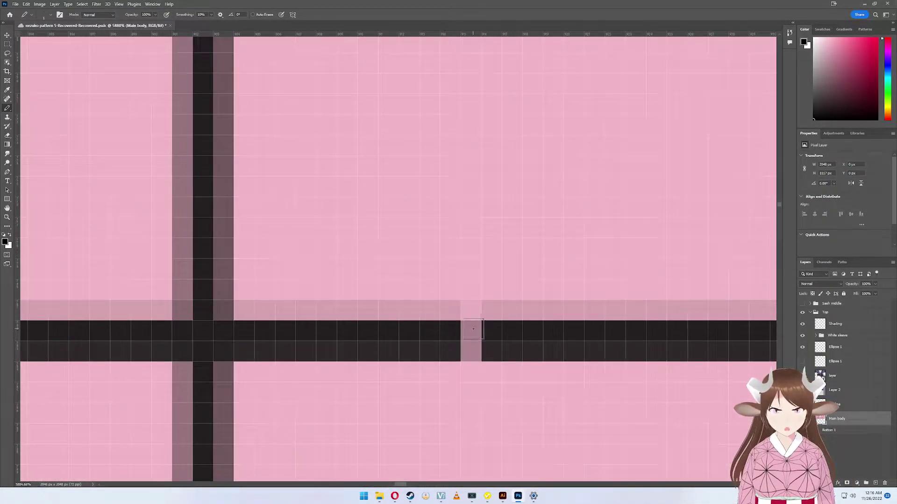
left_click(472, 329)
left_click(470, 347)
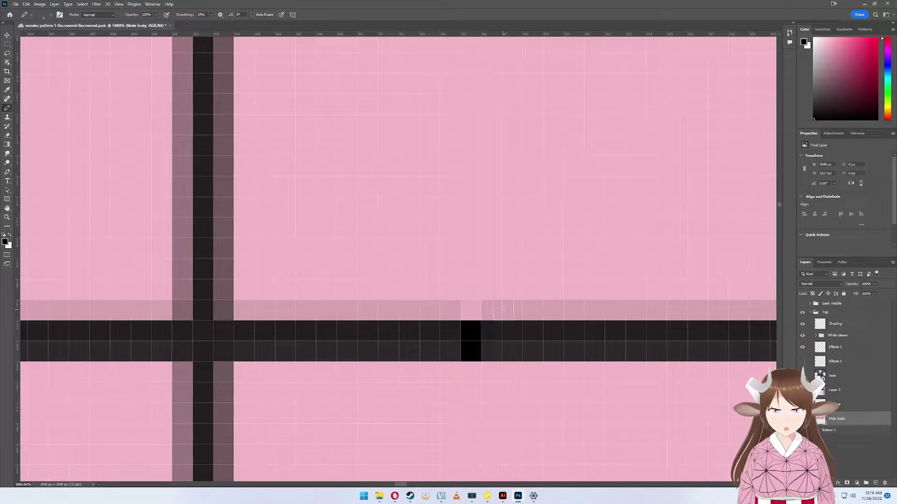
scroll(504, 310, "up", 5)
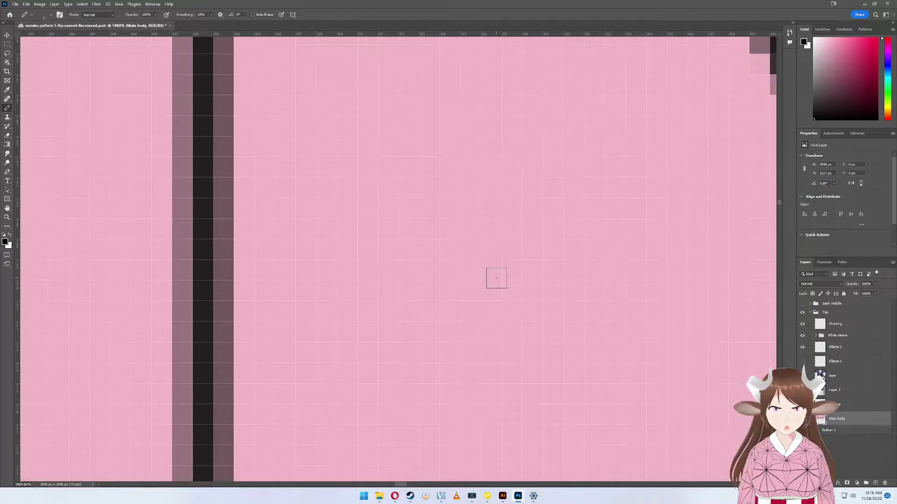
scroll(496, 288, "down", 2)
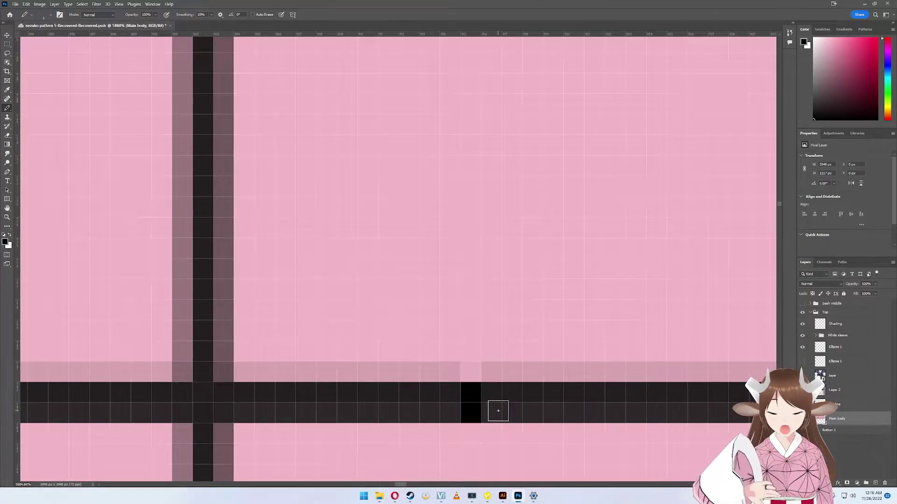
Add a trial Pen path point beside the black square and undo it
key("i")
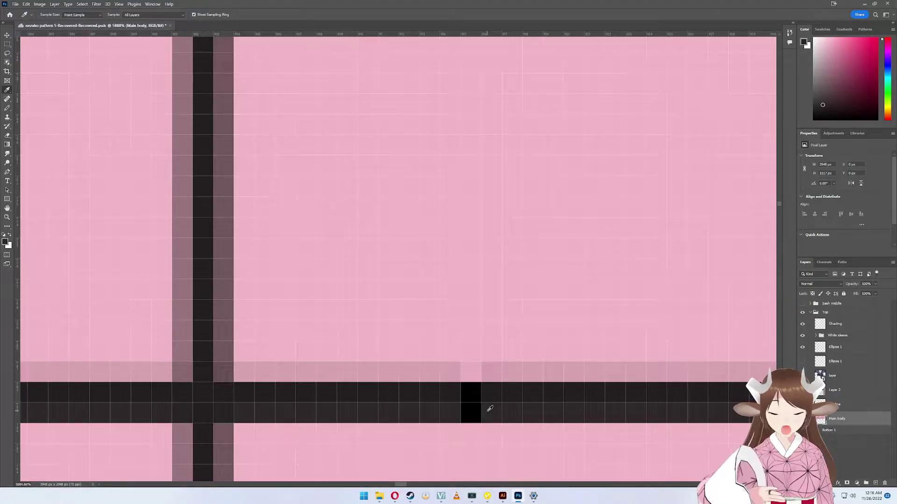
key("p")
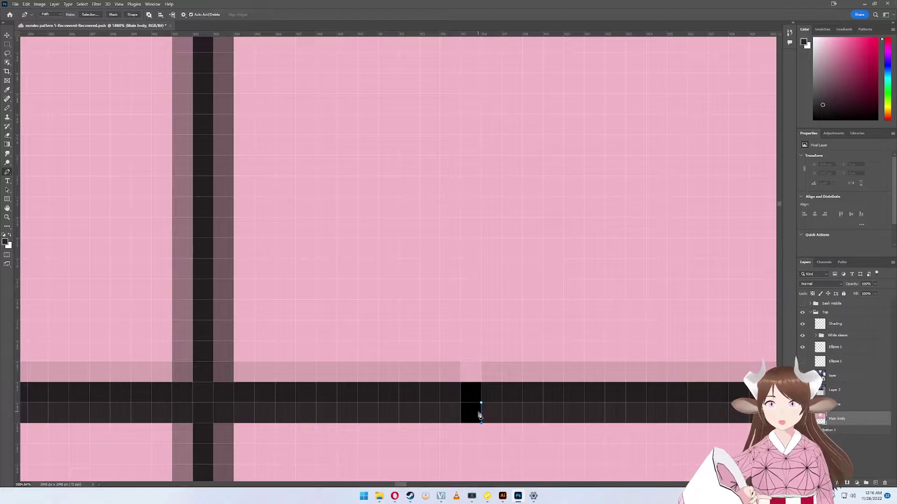
left_click_drag(522, 402, 531, 407)
key("ctrl+z")
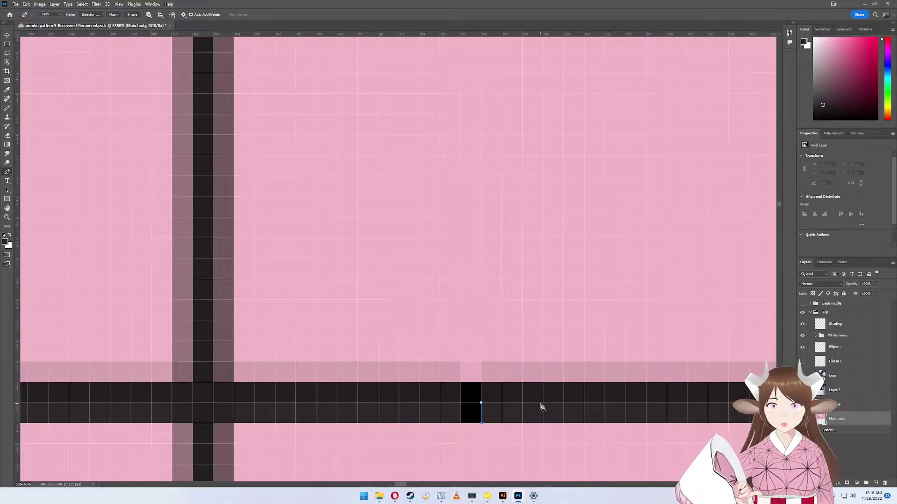
key("ctrl+z")
key("ctrl+z")
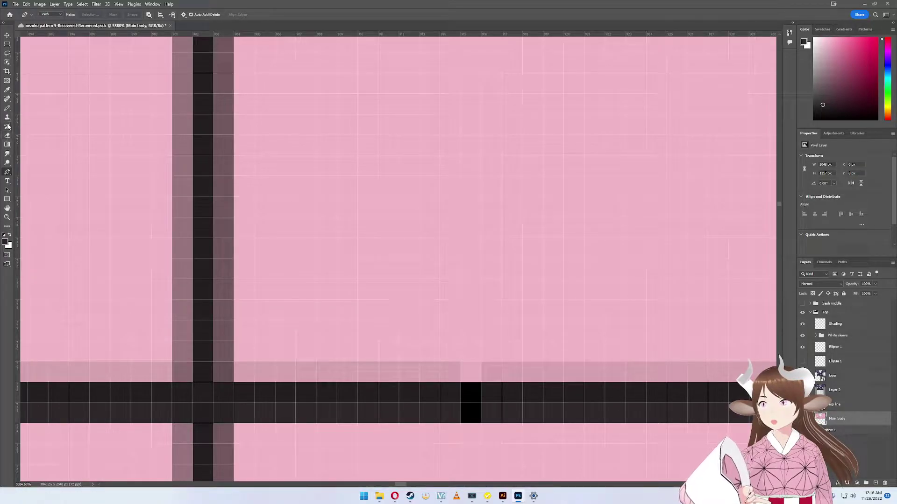
key("b")
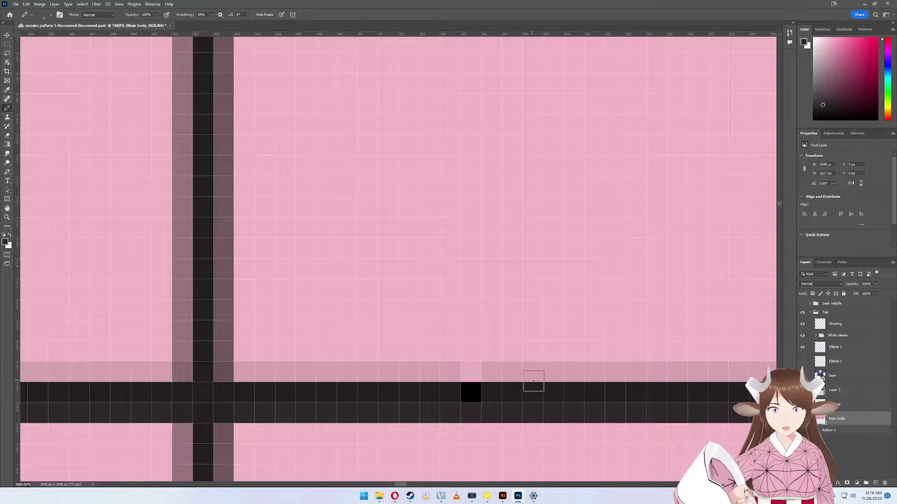
Sample the pink fabric colour for the Pencil
scroll(543, 323, "down", 3)
scroll(537, 300, "down", 1)
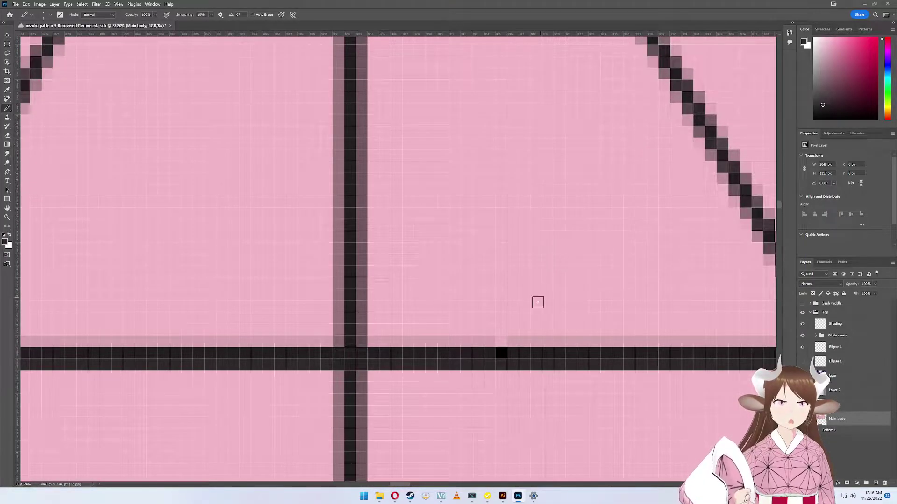
scroll(504, 346, "up", 4)
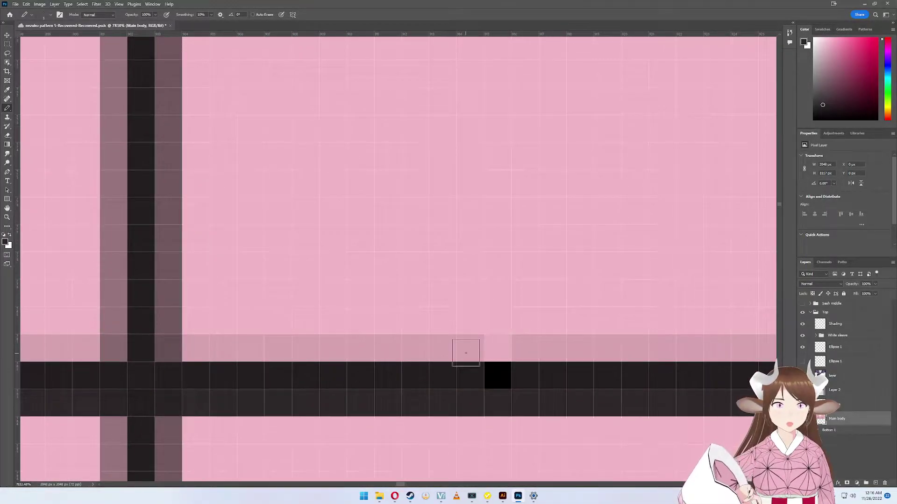
key("i")
left_click(474, 342)
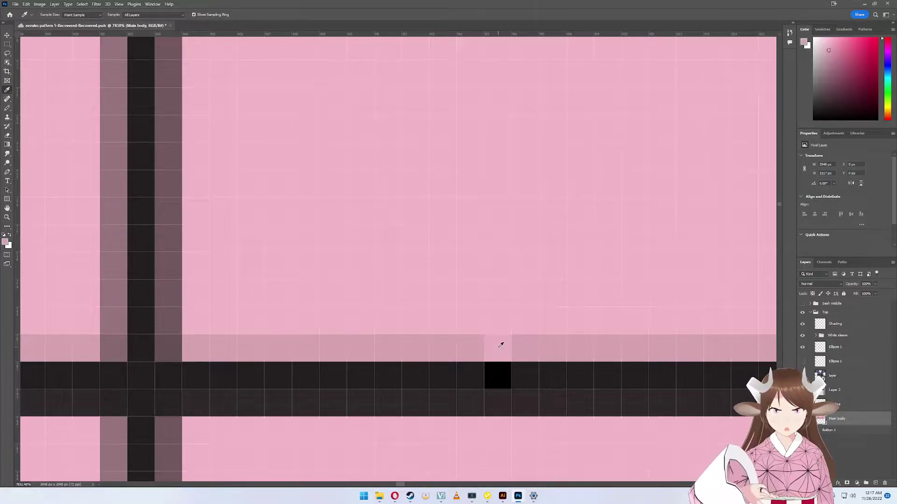
key("b")
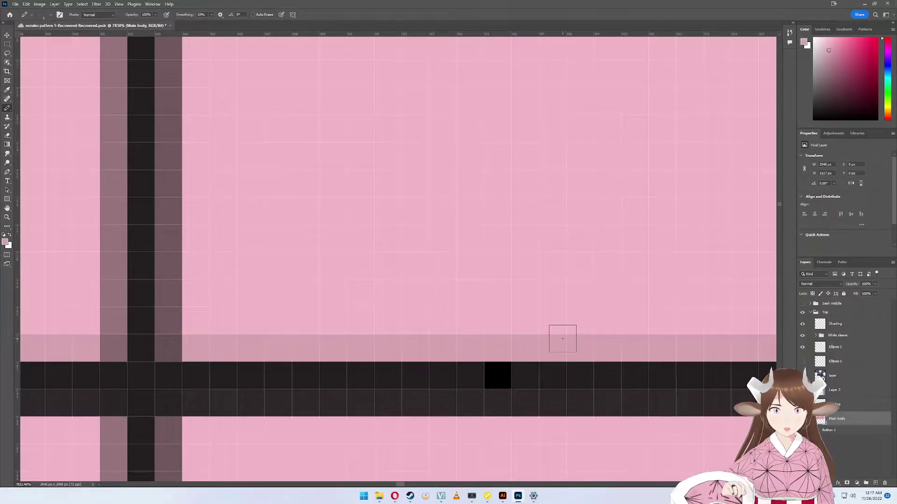
scroll(549, 318, "down", 10)
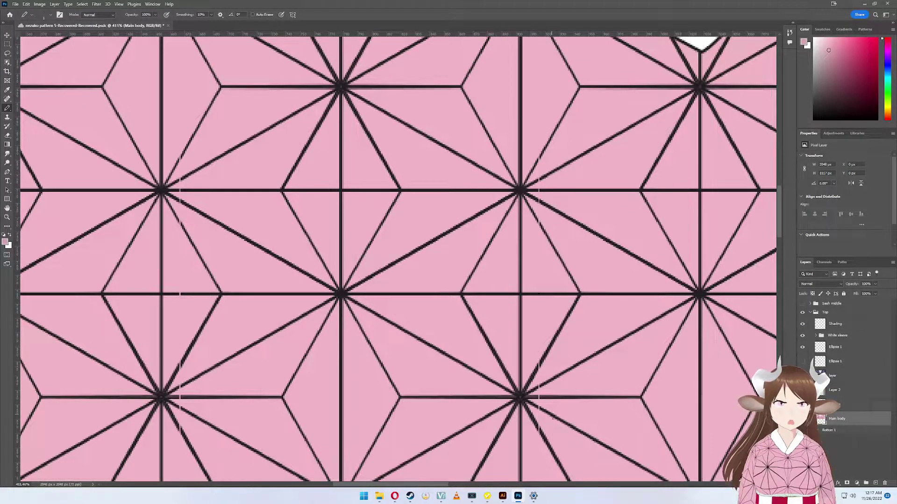
Sample the dark line colour and repaint two diagonal-line pixels dark
scroll(556, 402, "down", 2)
scroll(556, 402, "down", 10)
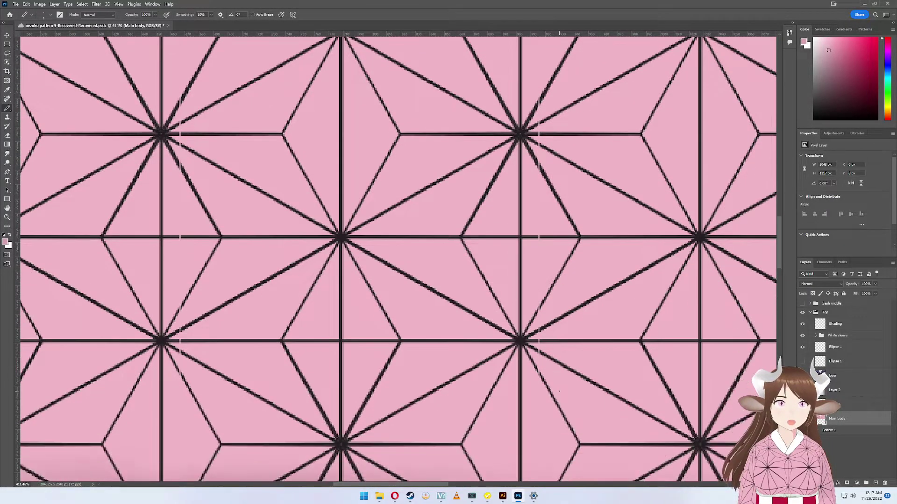
scroll(551, 318, "up", 10)
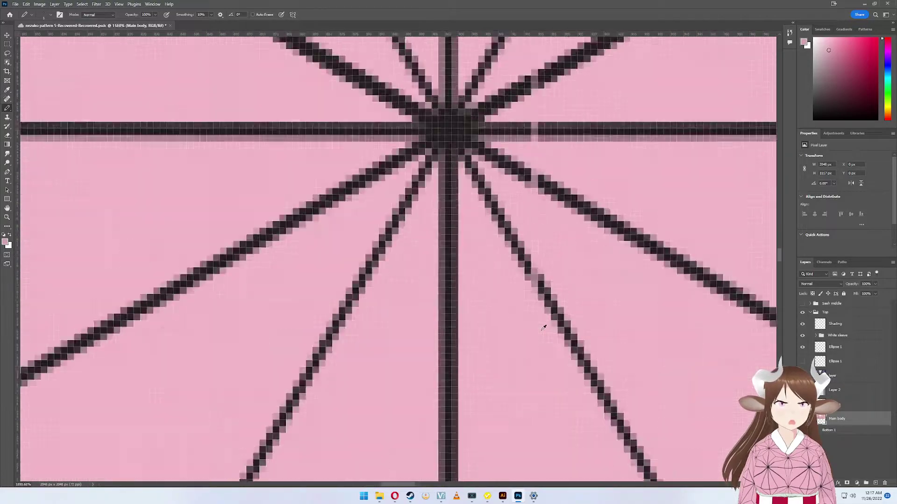
scroll(538, 272, "up", 3)
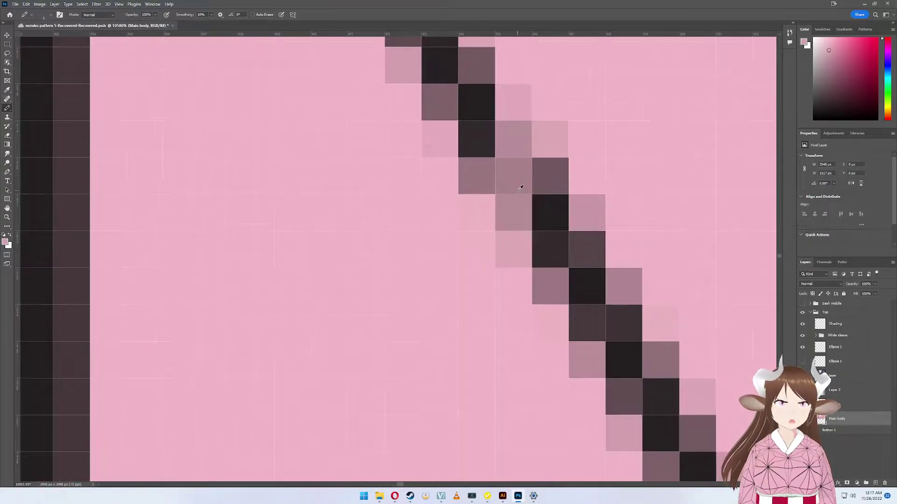
scroll(518, 189, "up", 3)
scroll(517, 190, "up", 2)
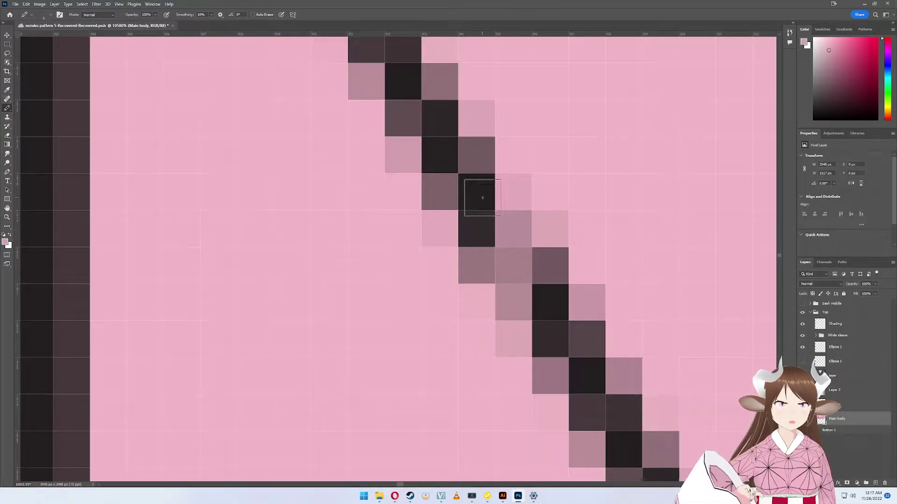
key("i")
left_click(480, 222)
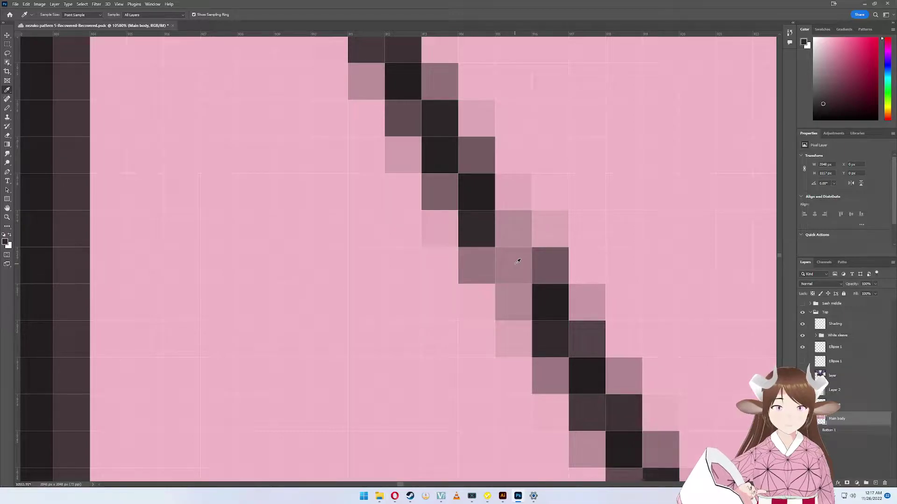
key("b")
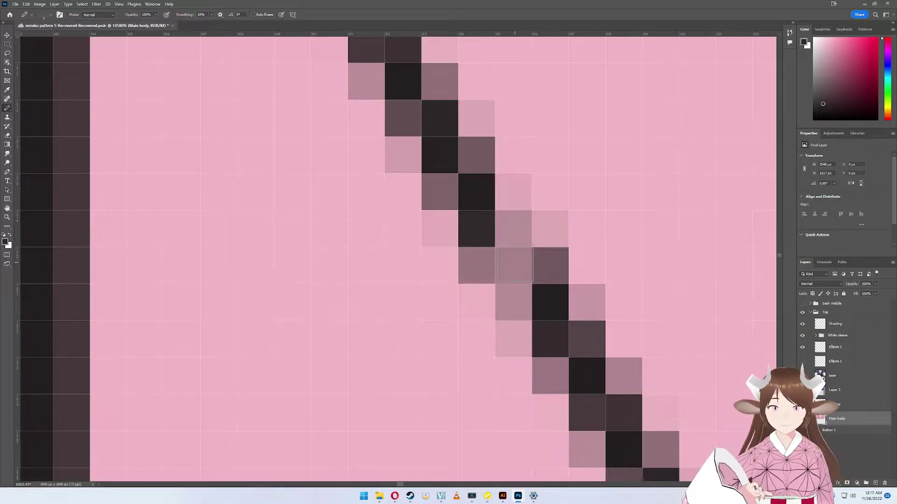
left_click(514, 265)
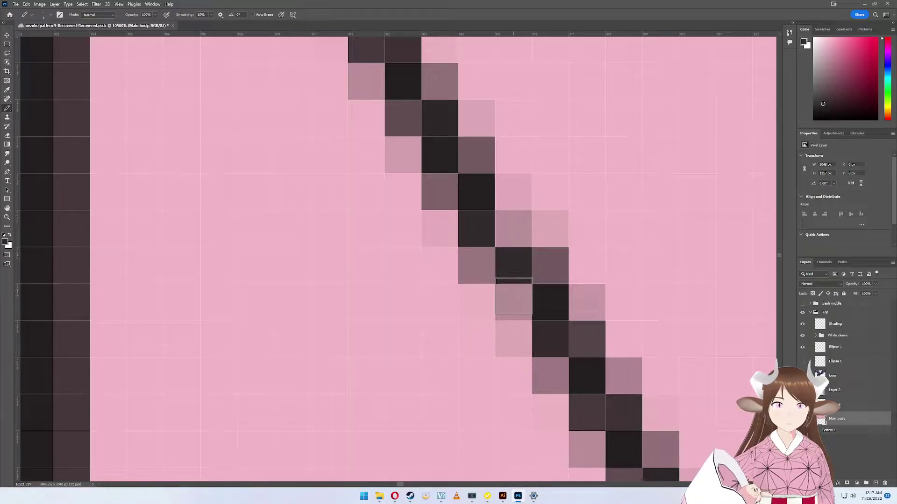
left_click(514, 296)
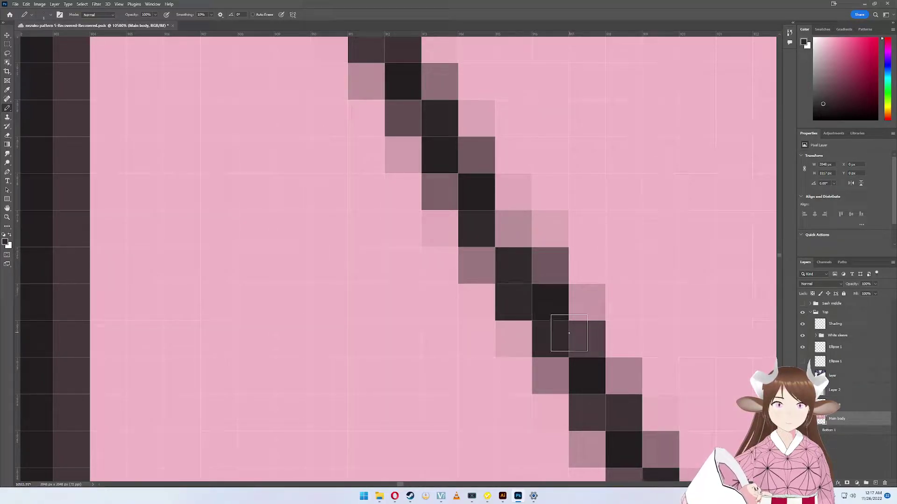
Repaint neighbouring pixels with sampled mauve and lighter pink to smooth the line's edge
key("i")
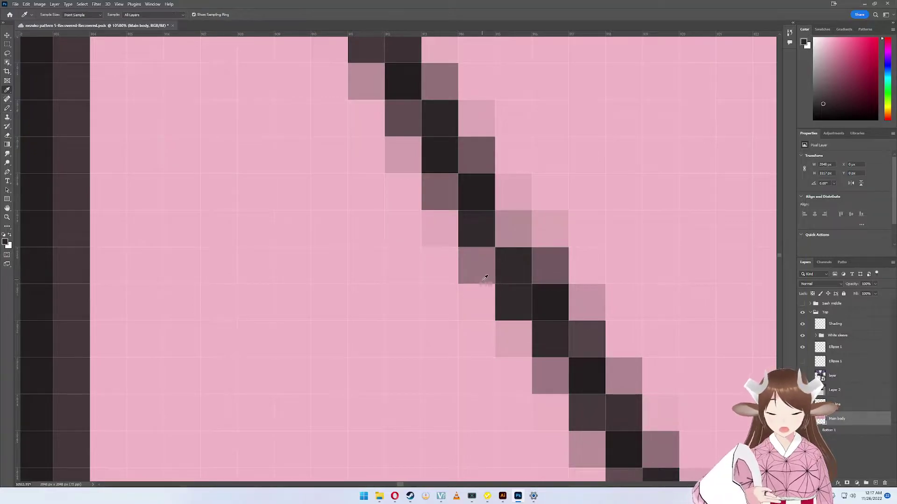
left_click(477, 271)
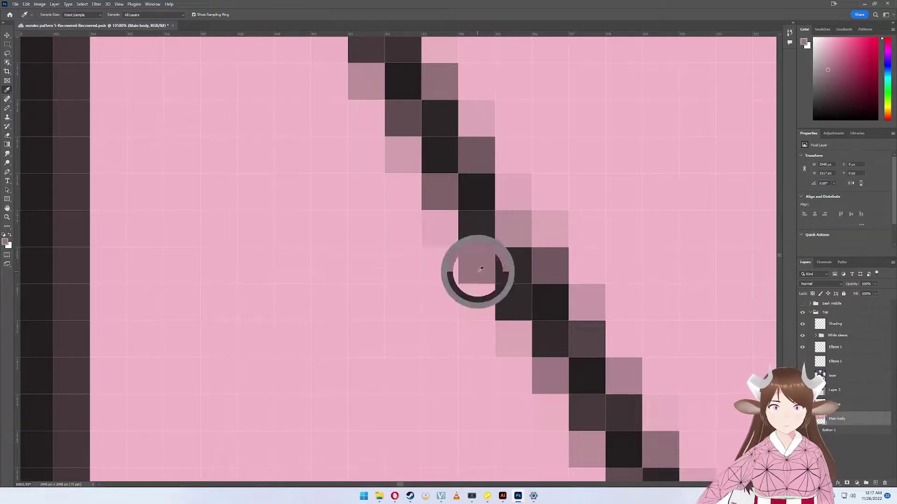
key("b")
left_click(486, 299)
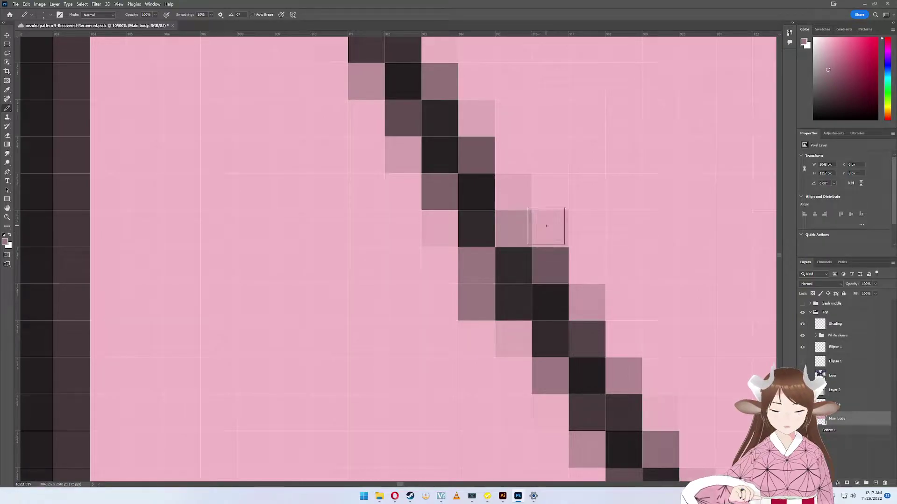
left_click(546, 226)
key("i")
left_click(547, 224)
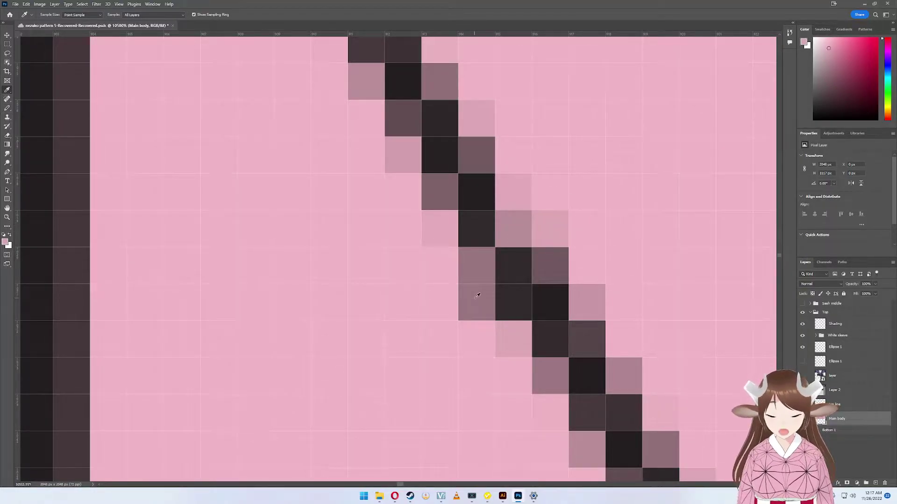
key("b")
left_click(476, 298)
scroll(548, 250, "down", 10)
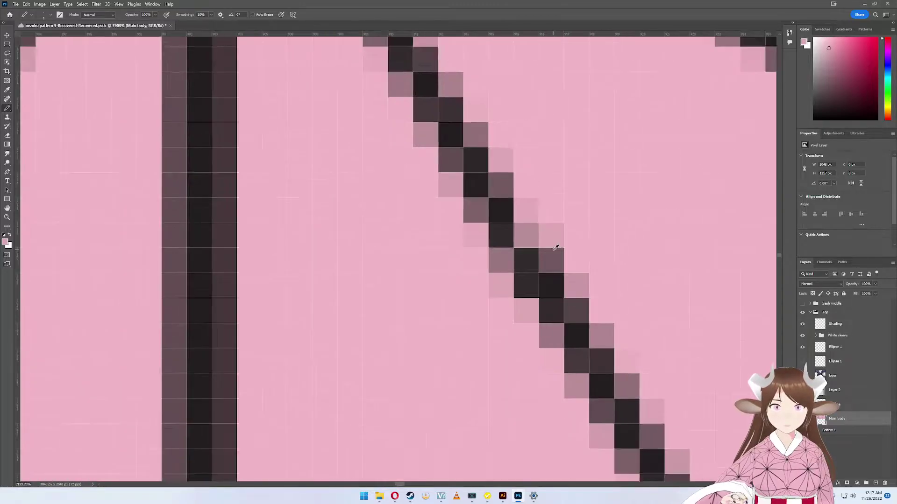
Paint a grey pixel and a pale pixel on the diagonal line dark, sampling nearby mauve shades
scroll(608, 294, "down", 3)
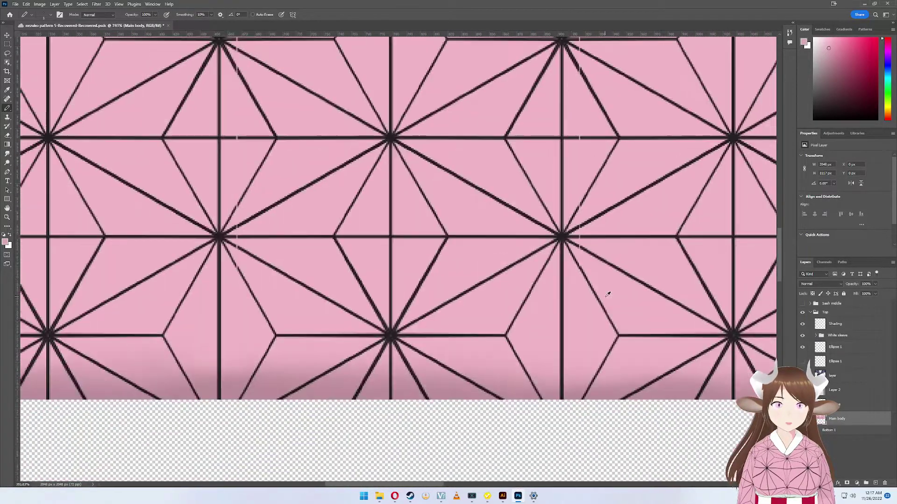
scroll(596, 251, "up", 12)
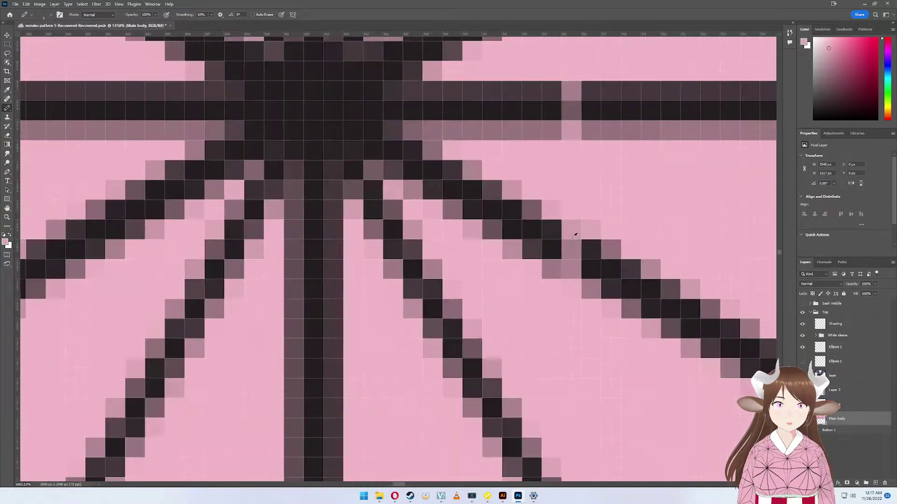
scroll(571, 246, "up", 1)
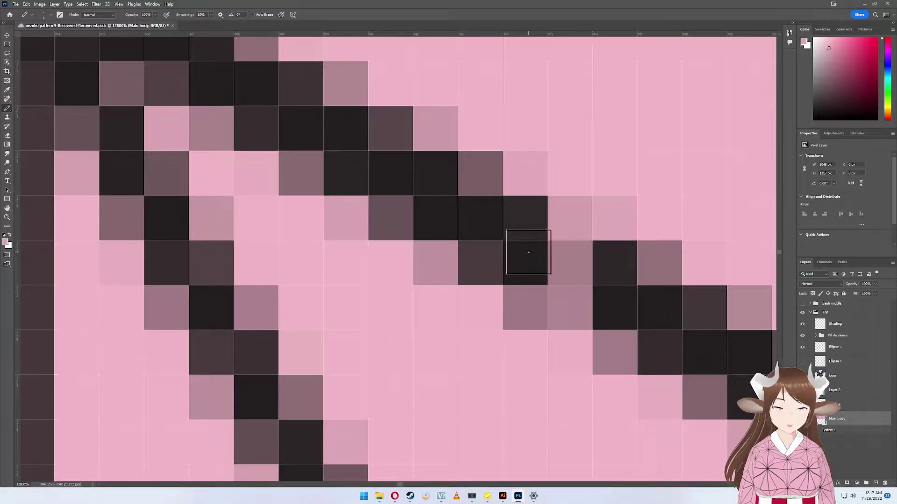
key("i")
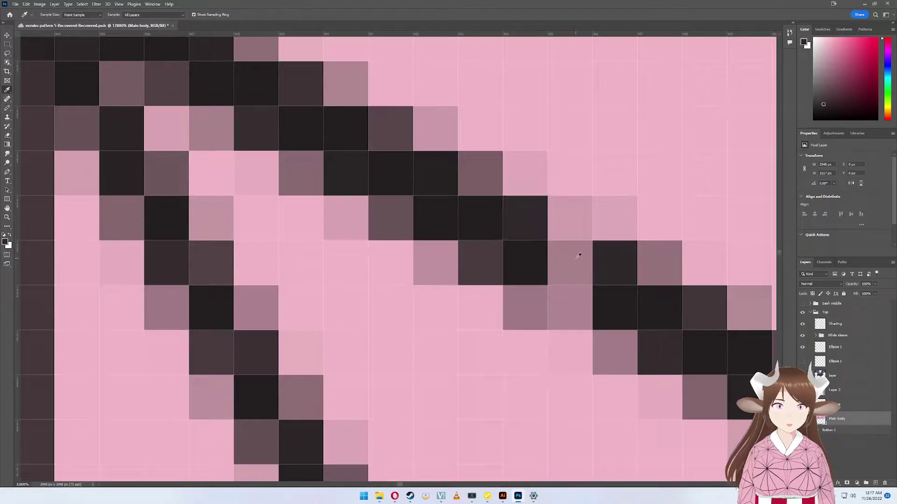
key("b")
left_click(570, 258)
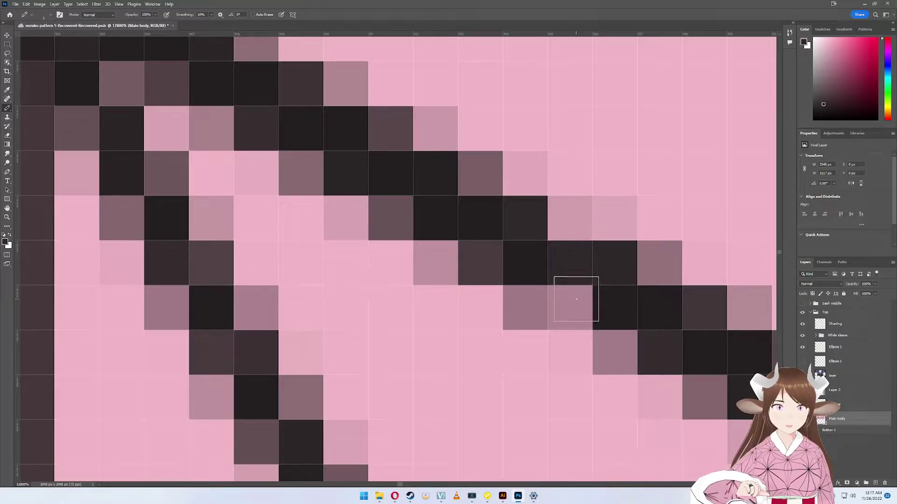
key("i")
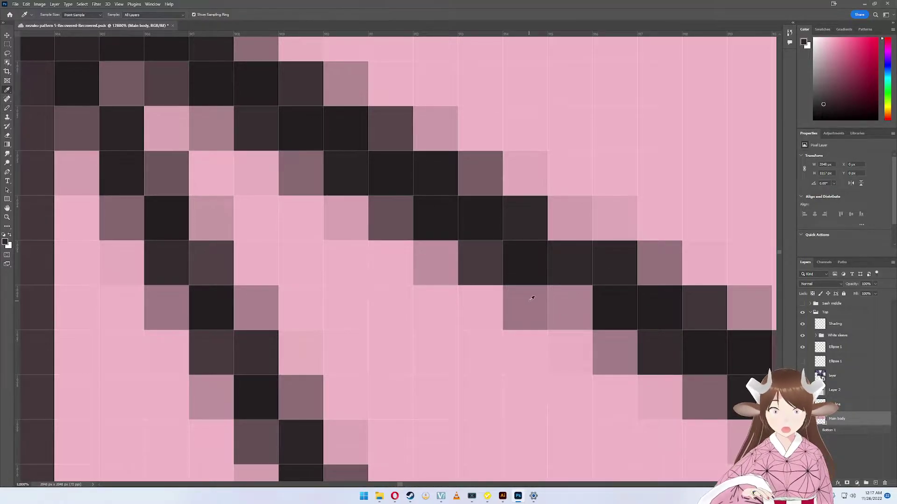
left_click(559, 300)
left_click(575, 304)
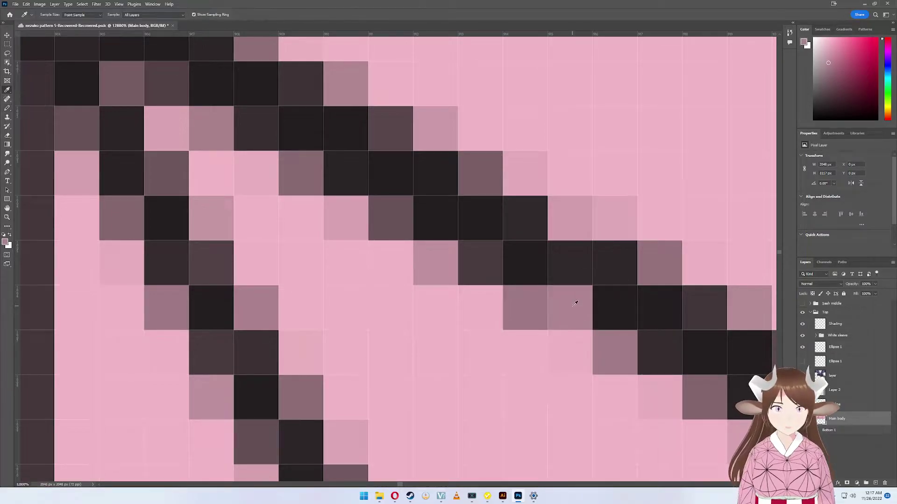
key("b")
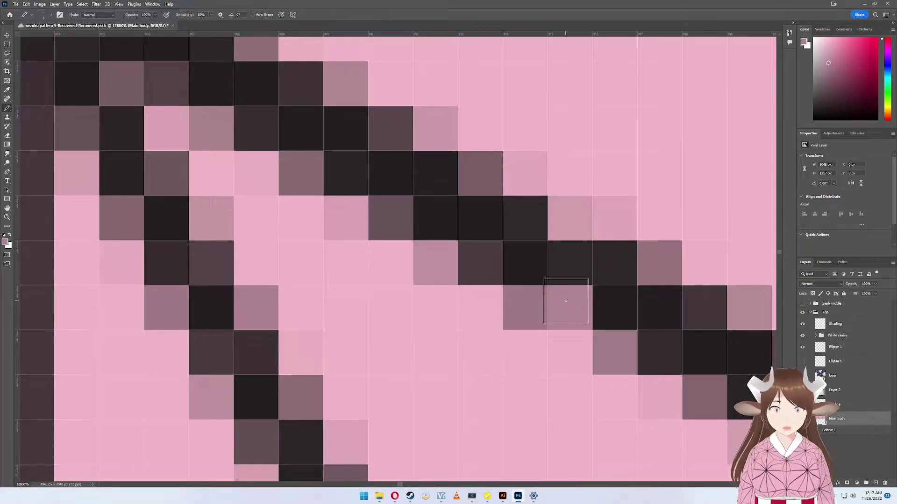
key("i")
left_click(533, 305)
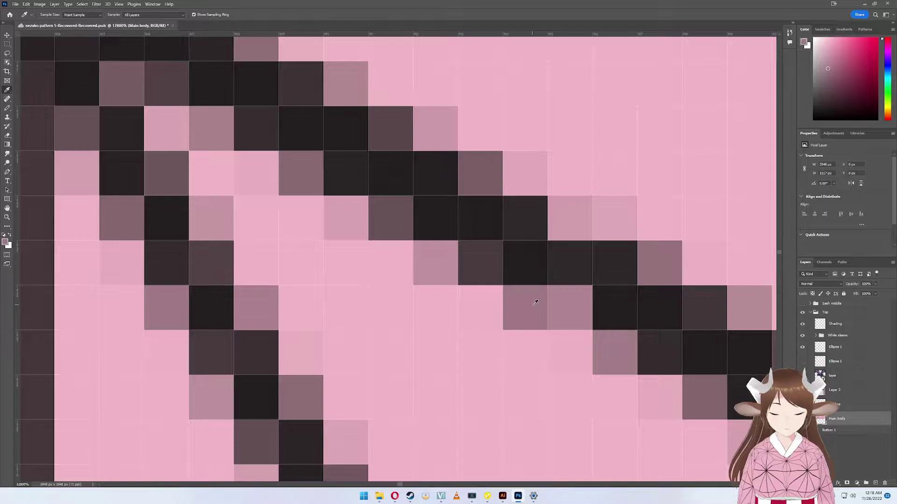
key("b")
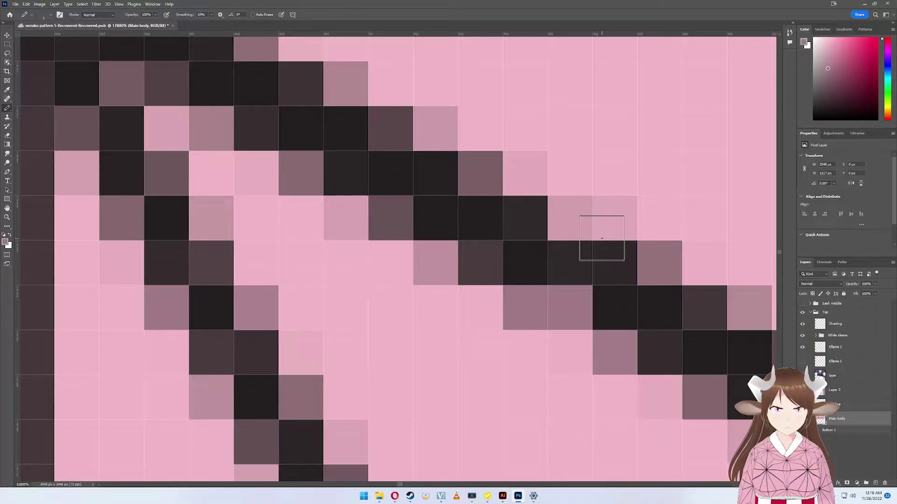
left_click(579, 218)
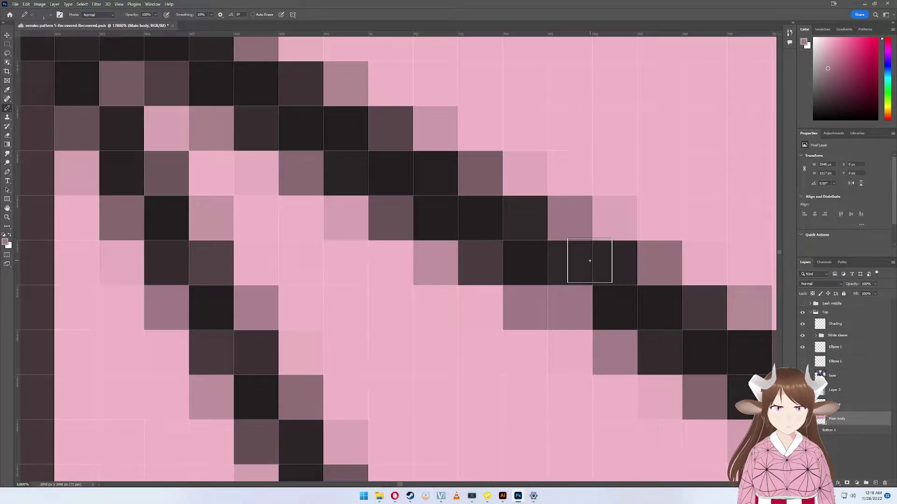
Paint the band's light pixels dark, its top row dark mauve, and its lower row mauve
scroll(590, 255, "down", 1)
scroll(590, 252, "up", 3)
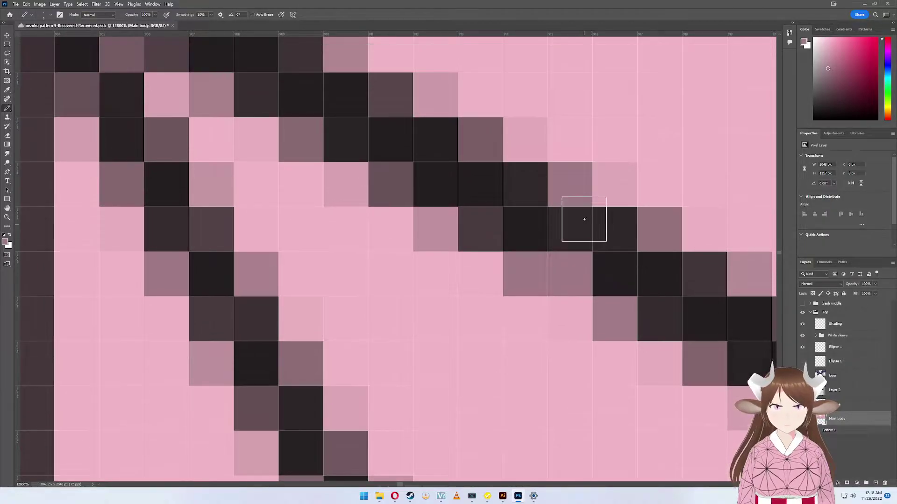
scroll(584, 220, "down", 4)
scroll(587, 150, "up", 4)
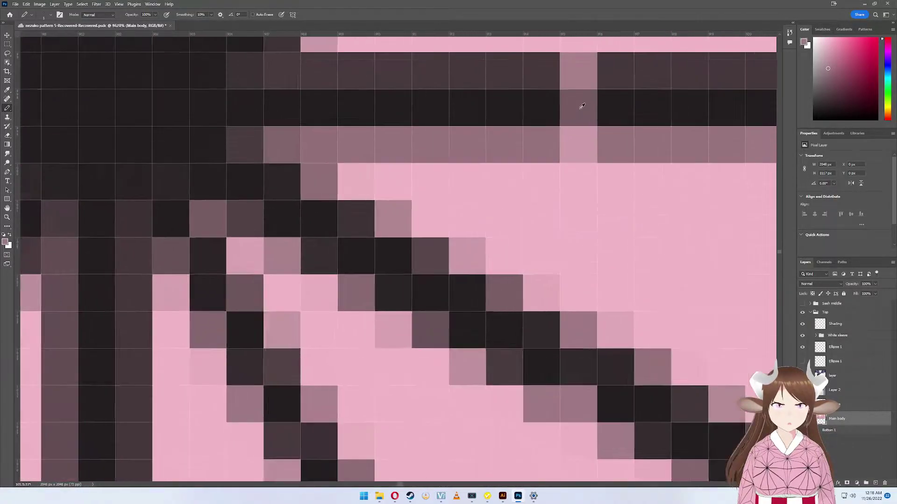
key("i")
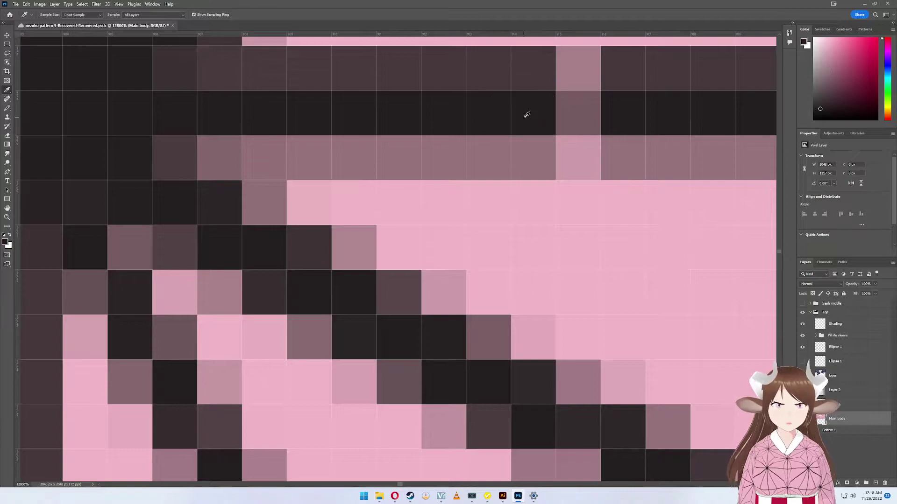
key("b")
left_click(560, 116)
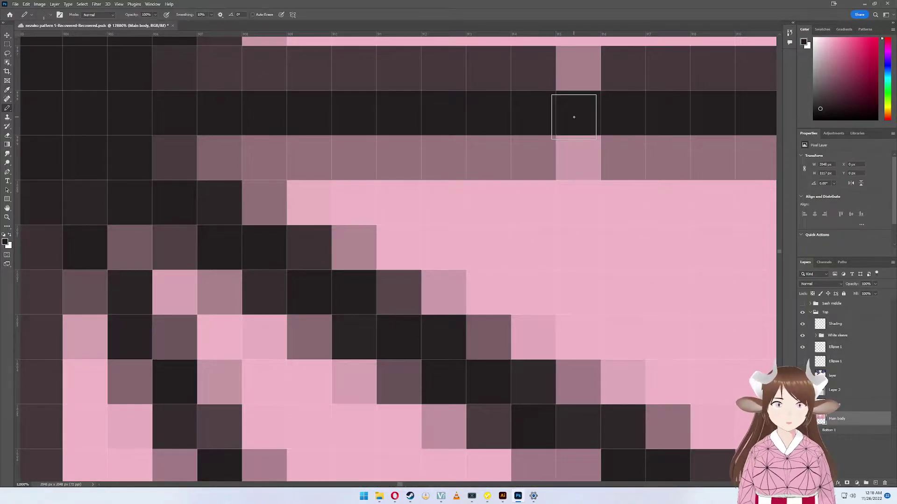
key("i")
left_click(551, 73)
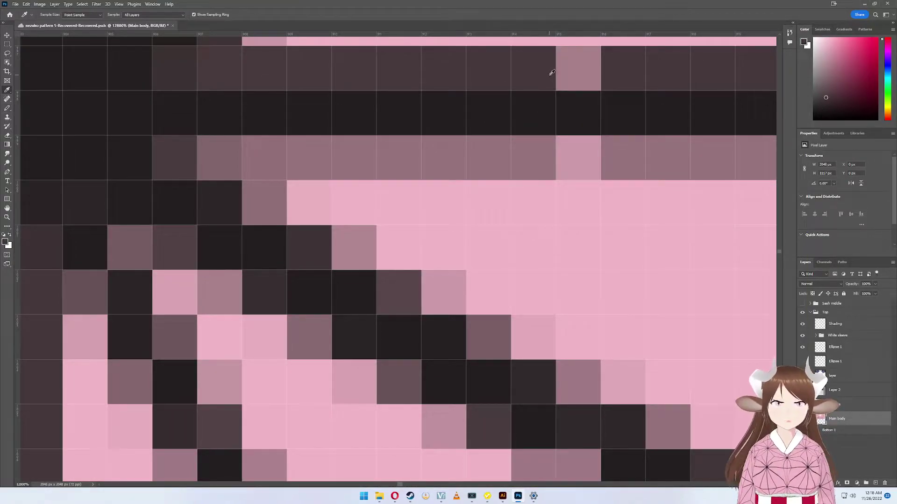
key("b")
left_click(575, 74)
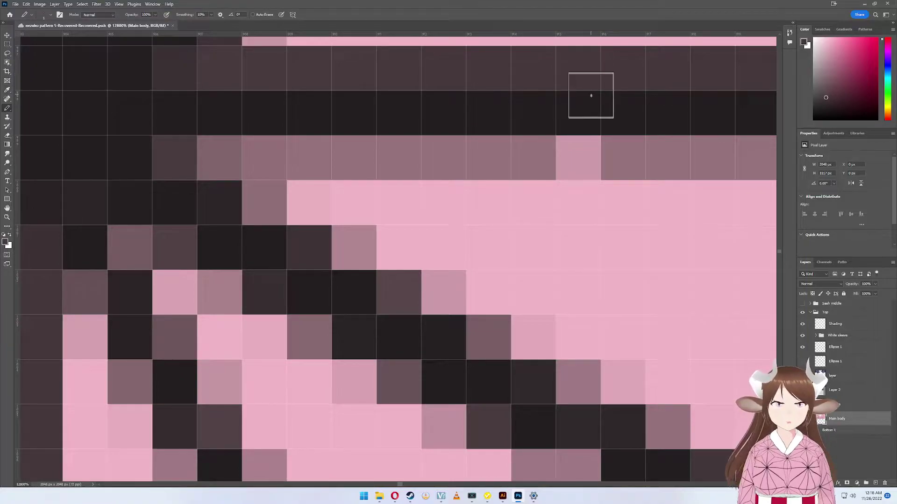
left_click(542, 156)
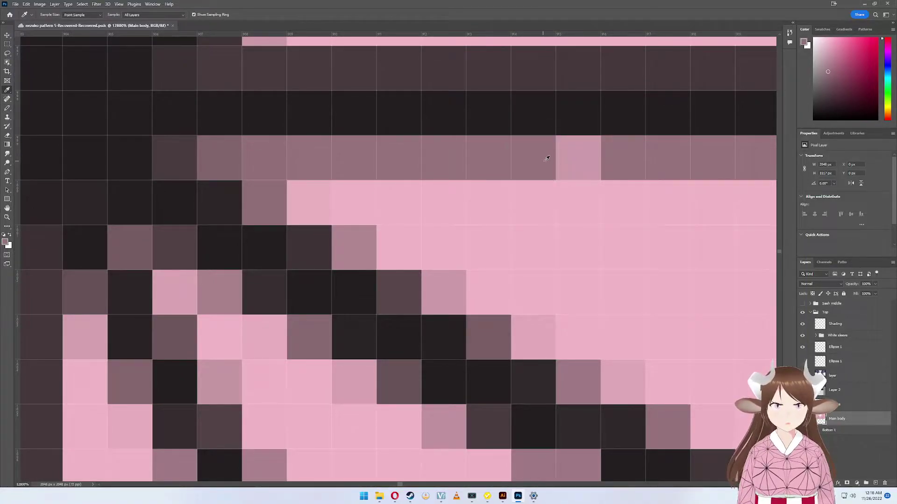
key("b")
left_click(571, 154)
Darken two mauve pixels in the diagonal line with sampled dark mauve to close it
scroll(642, 158, "up", 1)
scroll(641, 159, "up", 10)
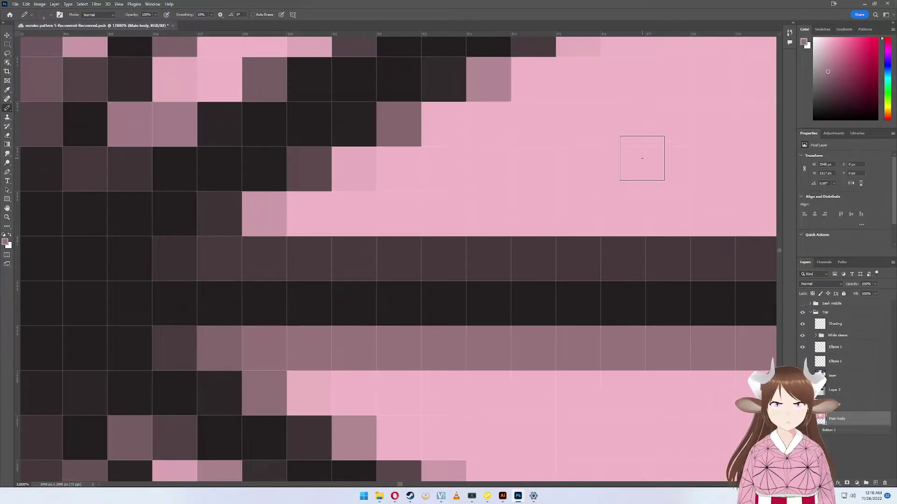
scroll(642, 159, "up", 5)
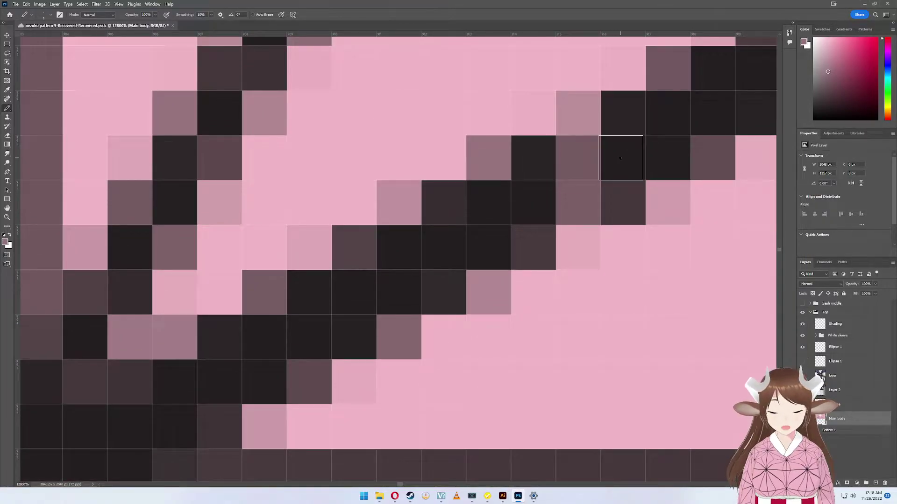
key("i")
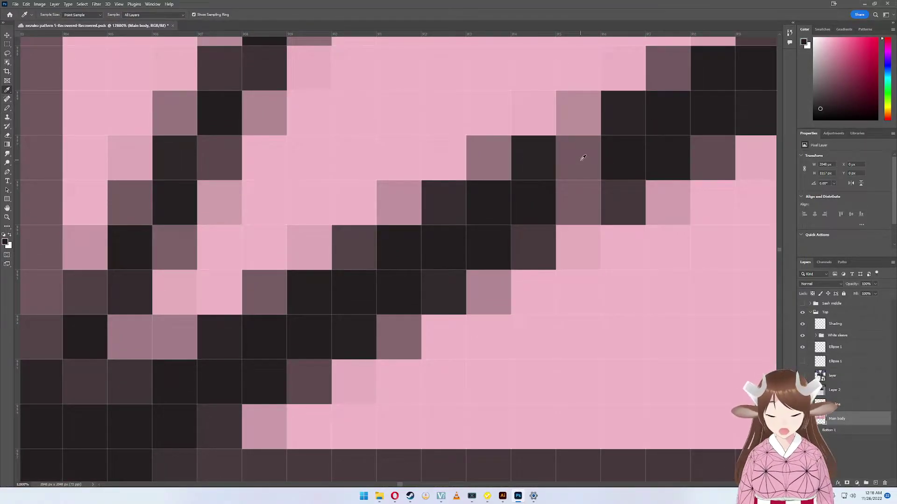
key("b")
left_click(578, 158)
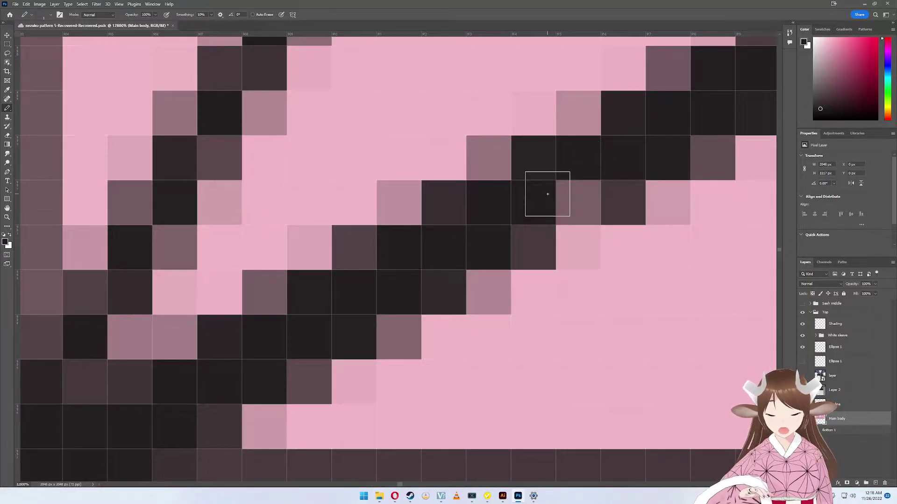
key("i")
left_click(616, 197)
key("b")
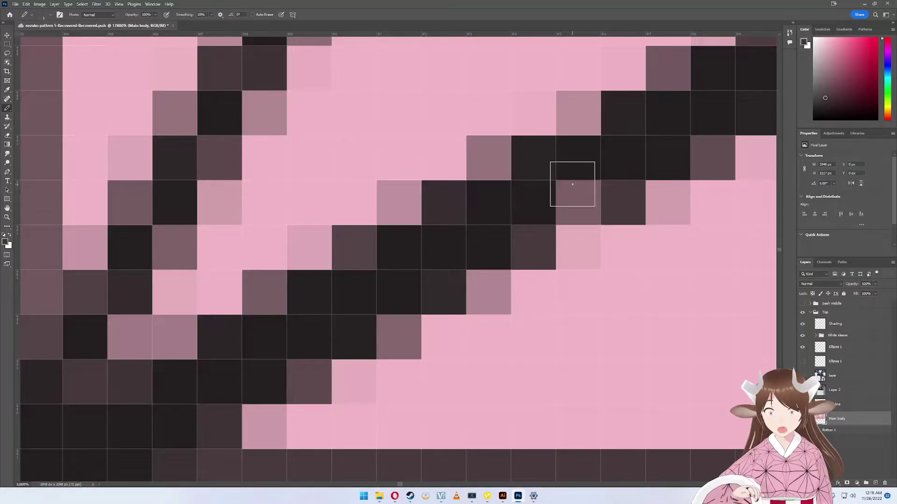
left_click(578, 199)
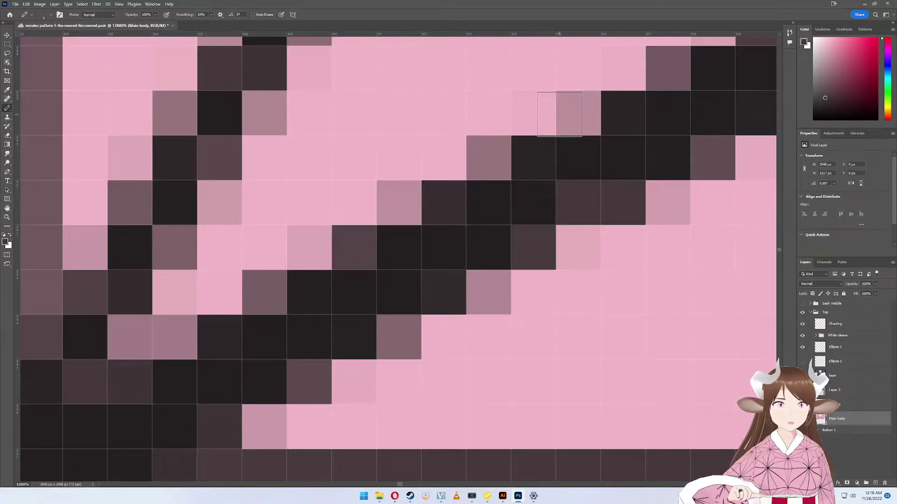
scroll(556, 115, "up", 1)
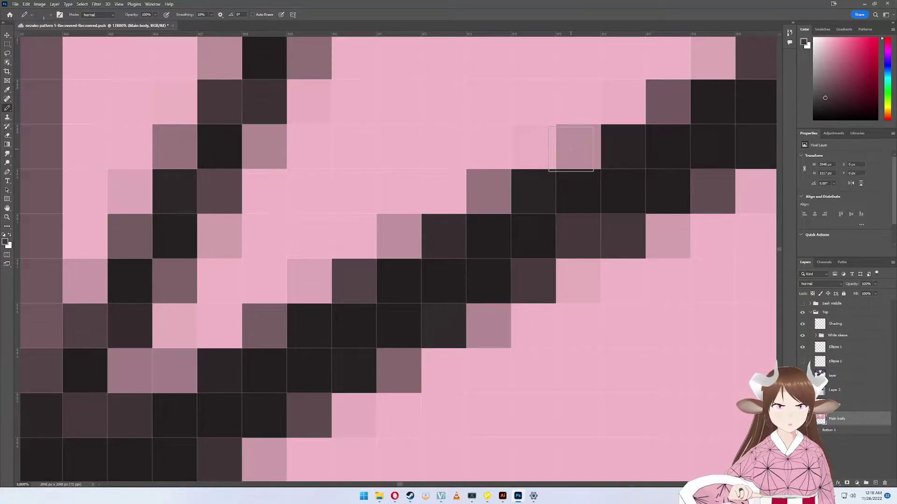
Fill the diagonal line's gap with black and paint the pale pixel beside it dark mauve
scroll(571, 149, "down", 10, "alt")
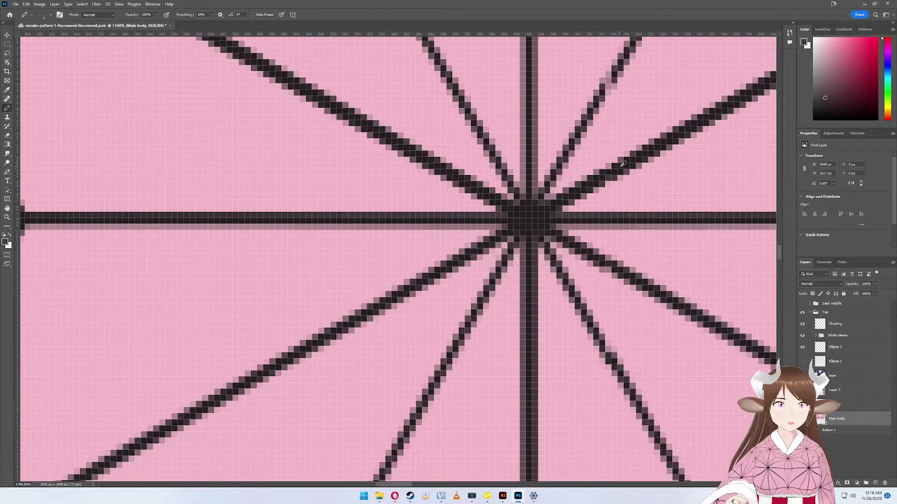
scroll(635, 148, "down", 3, "alt")
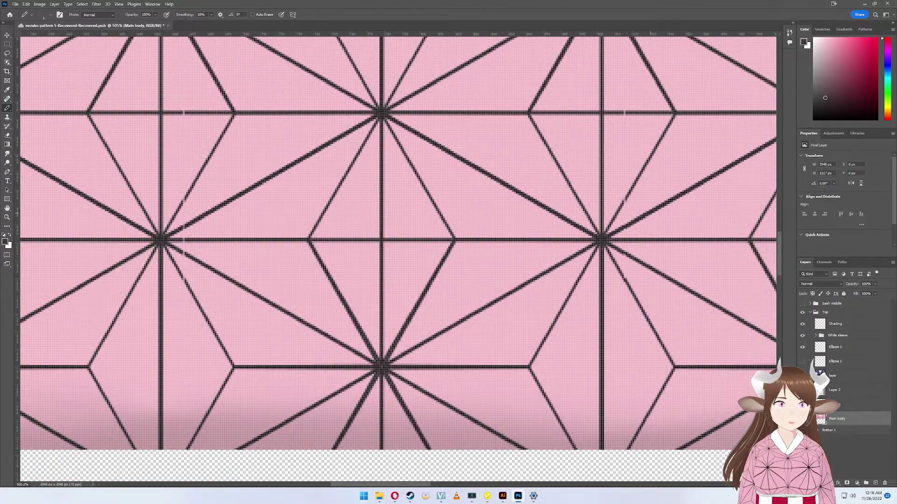
scroll(593, 180, "up", 10, "alt")
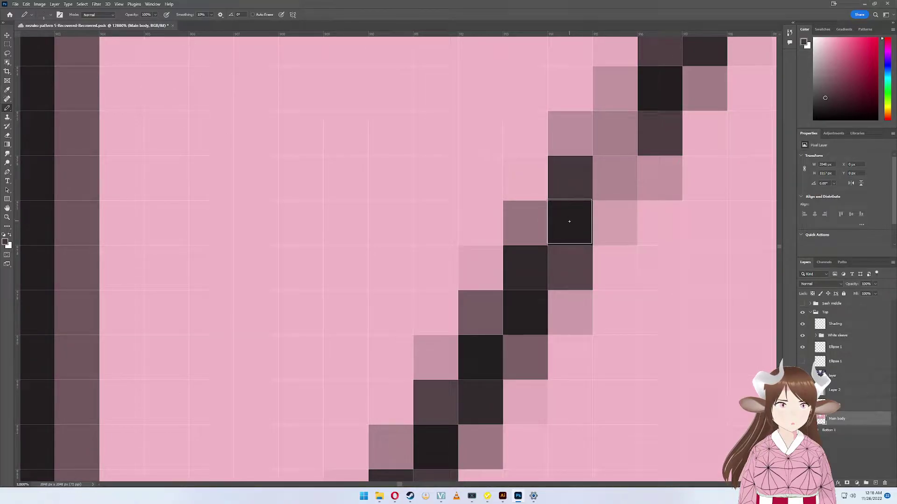
key("i")
left_click(569, 220)
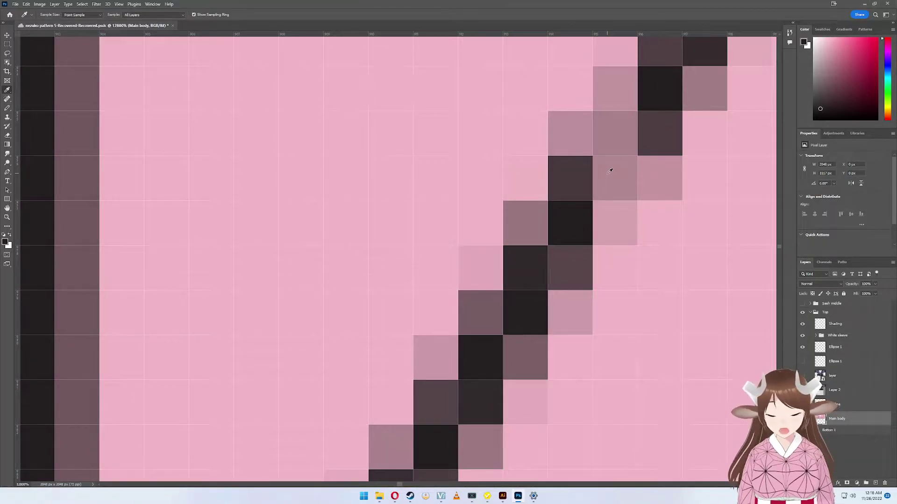
key("b")
left_click(612, 176)
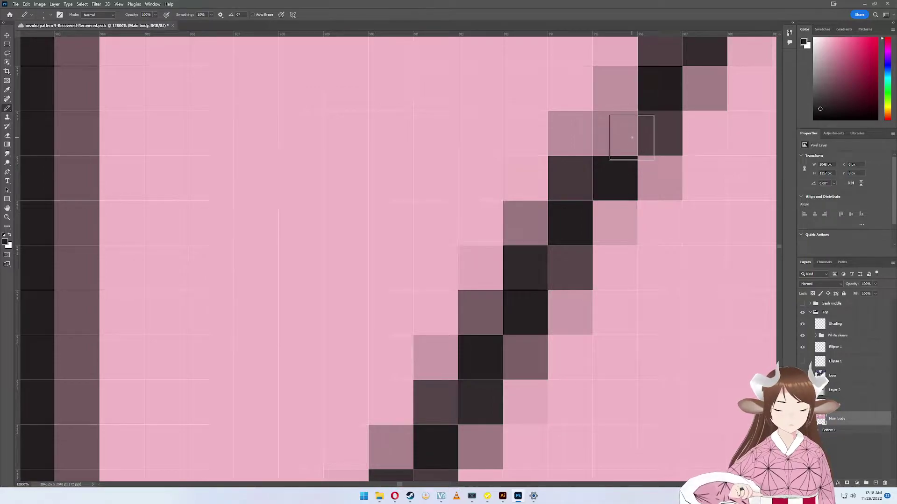
key("i")
left_click(583, 165)
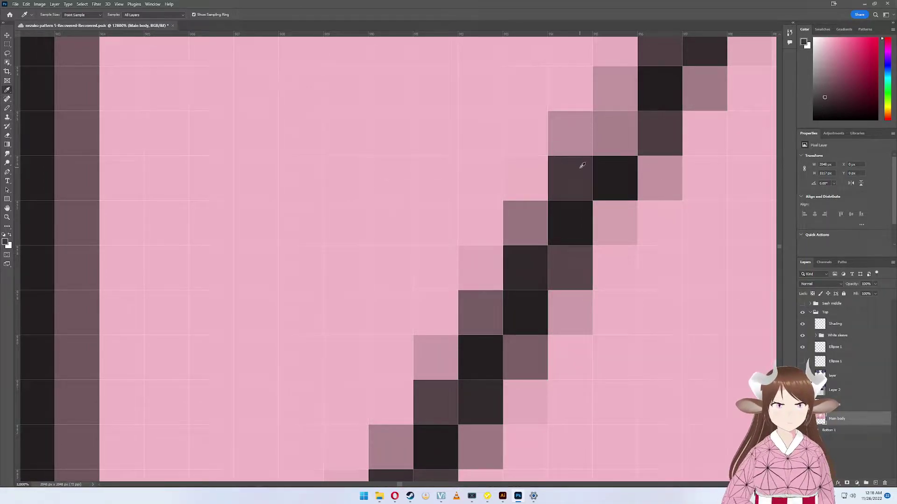
key("b")
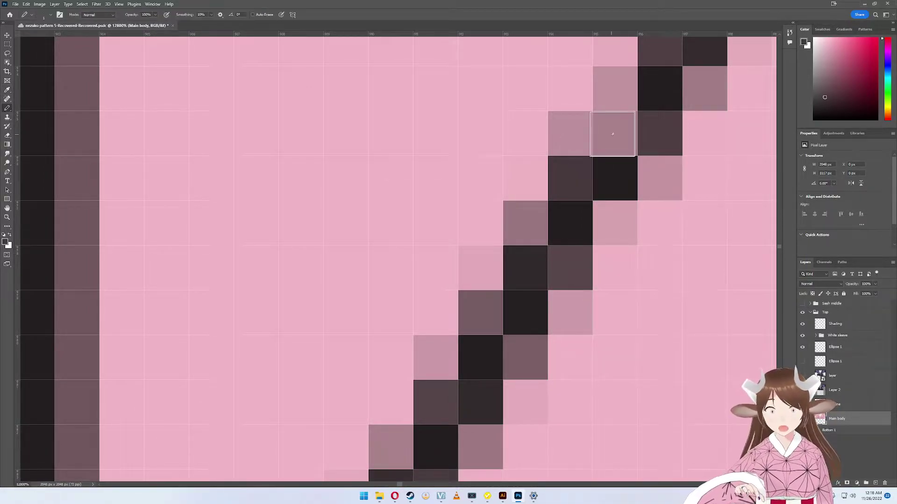
left_click(616, 133)
scroll(647, 139, "down", 10)
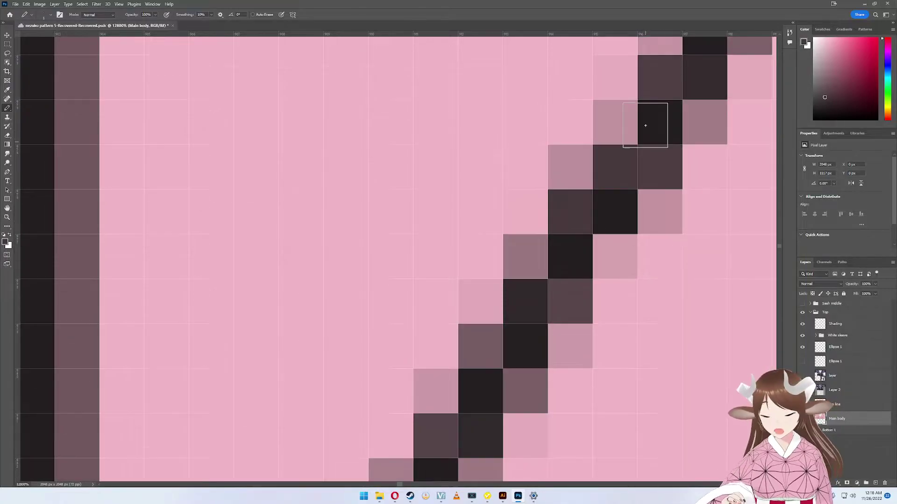
scroll(671, 118, "up", 3)
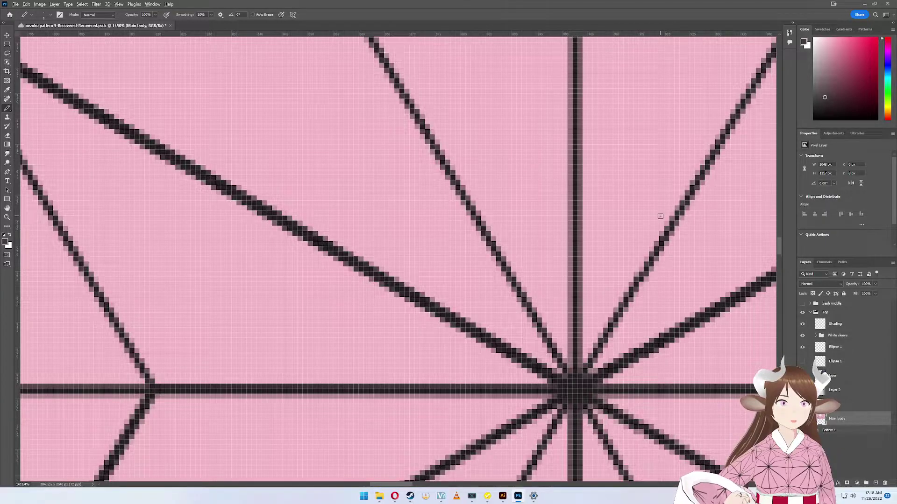
Paint the pale pixel in the black core row black and the pale upper and lower edge pixels mauve
scroll(660, 216, "down", 6)
scroll(665, 181, "up", 8)
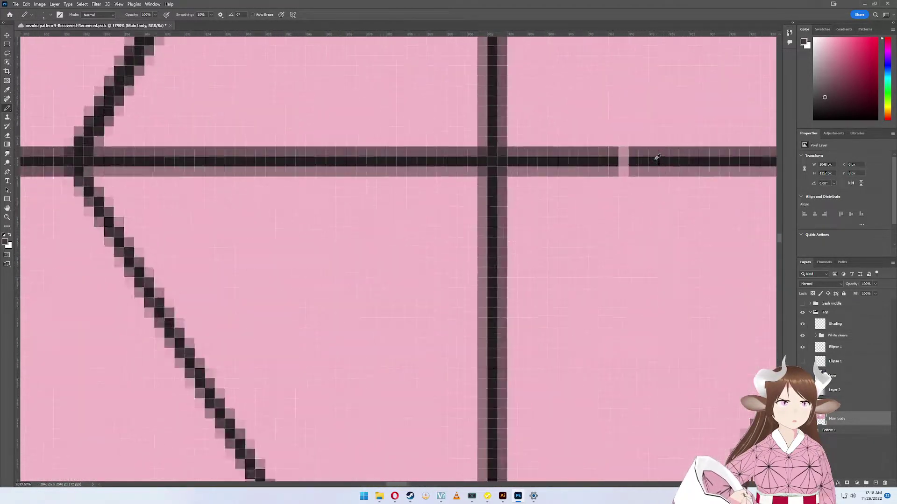
scroll(654, 159, "up", 6)
key("i")
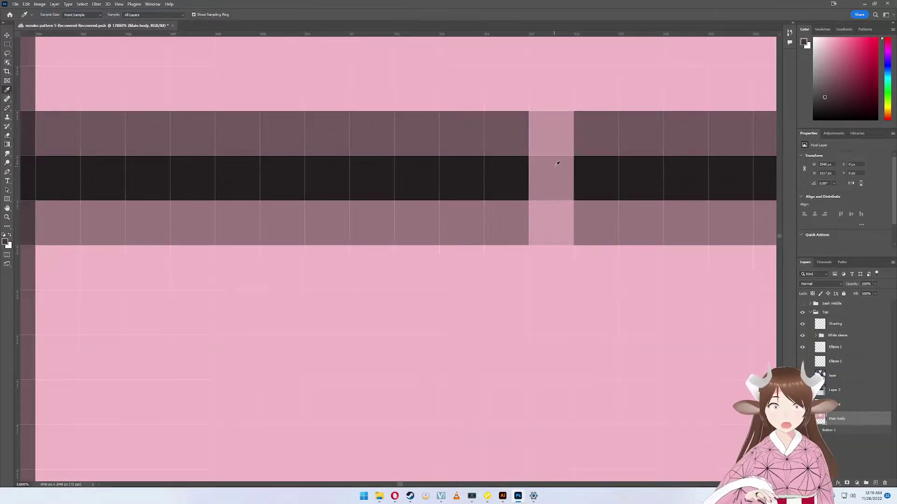
key("b")
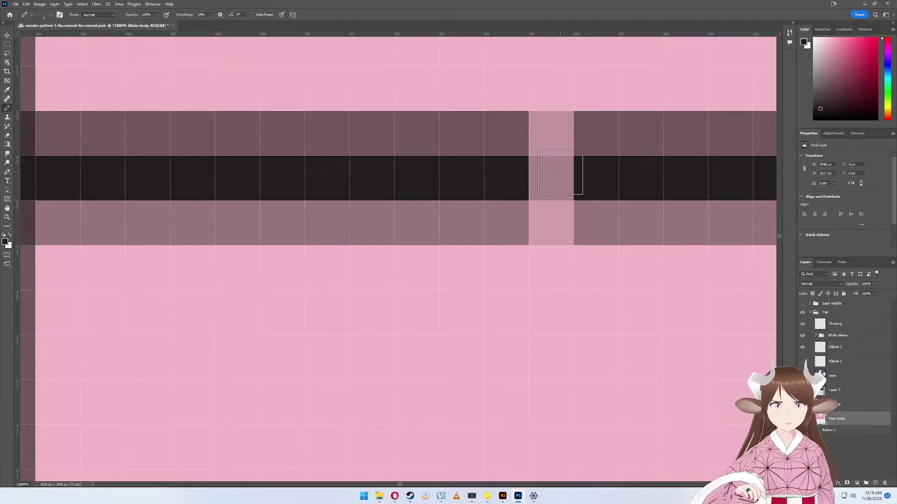
left_click(561, 173)
key("i")
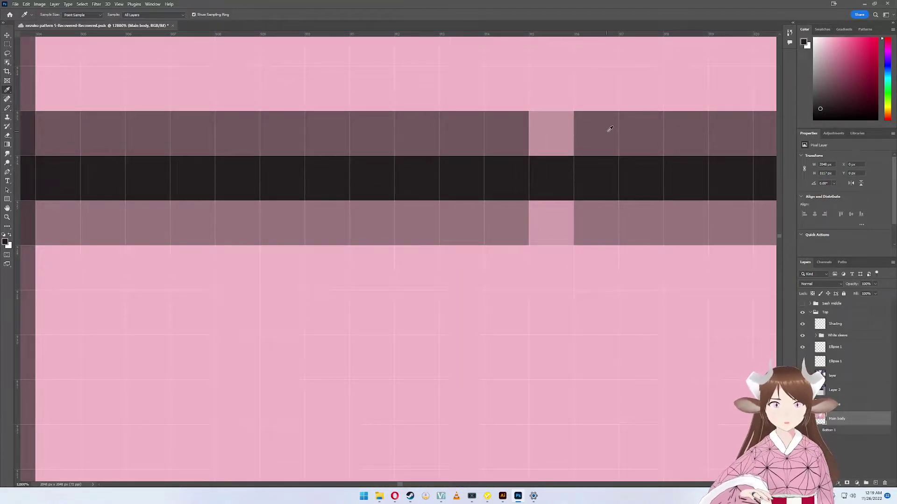
key("b")
left_click(552, 134)
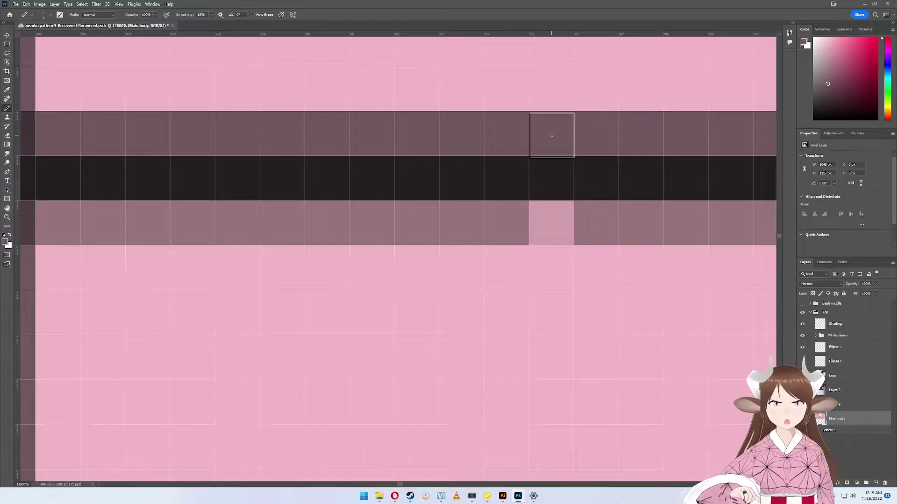
left_click(559, 220)
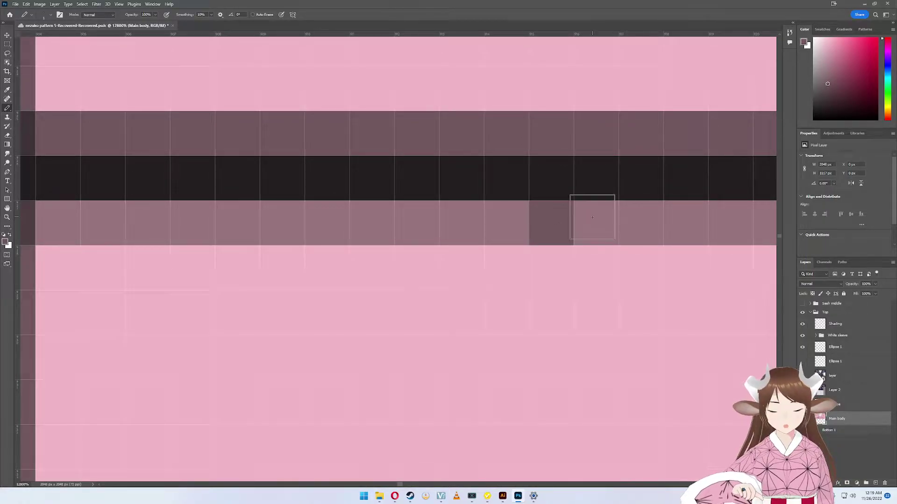
Sample the lower row's colour and zoom in on the diagonal star line beside the vertical line
key("i")
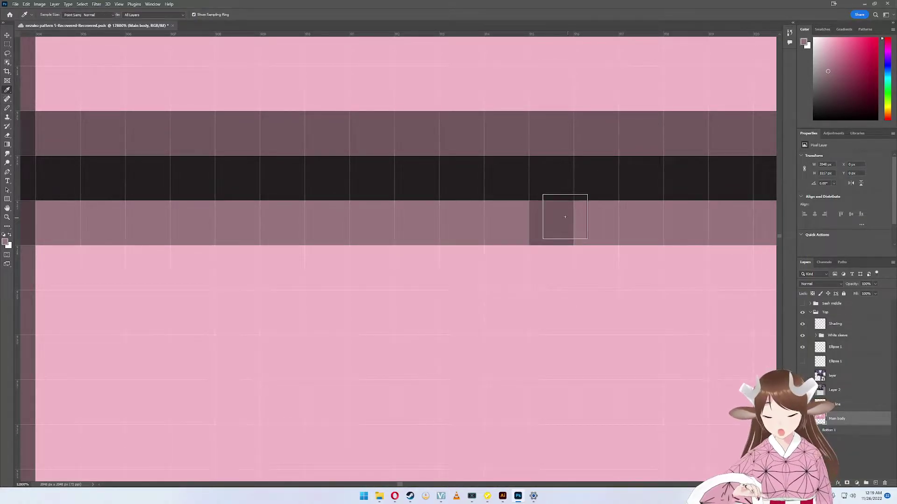
key("b")
scroll(603, 186, "down", 4)
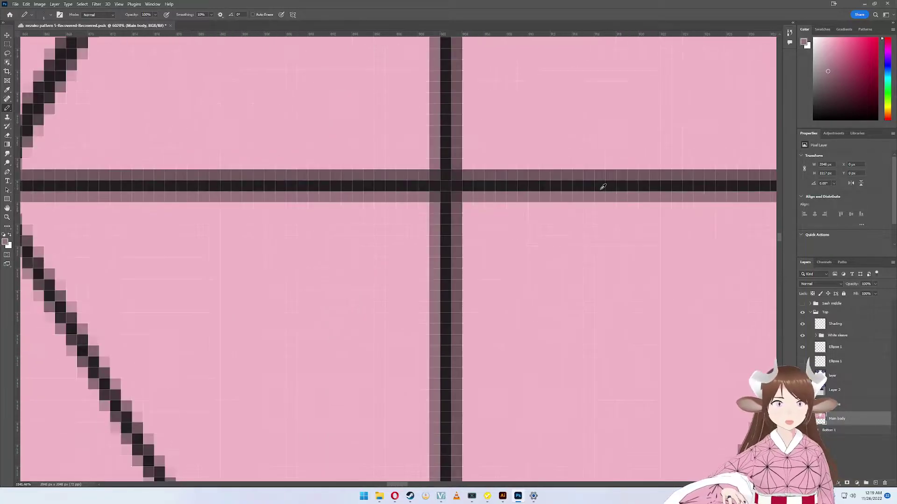
scroll(603, 187, "down", 5)
scroll(611, 191, "down", 3)
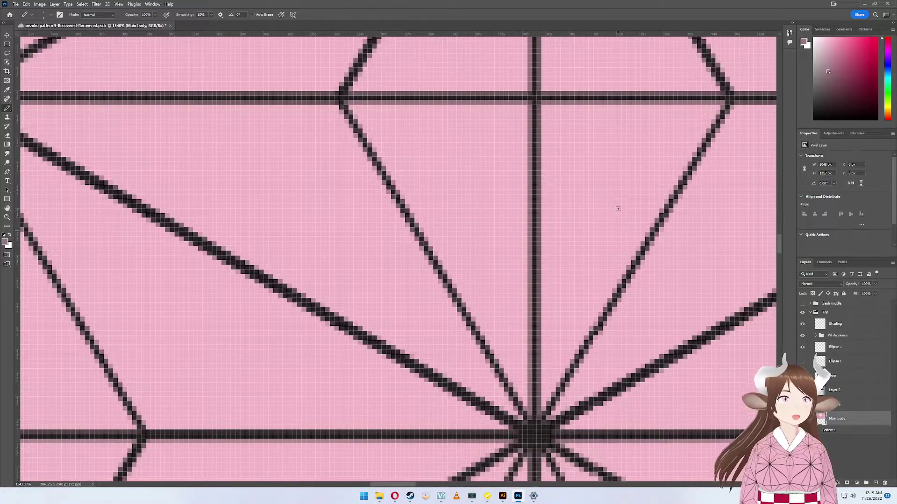
scroll(618, 208, "up", 8)
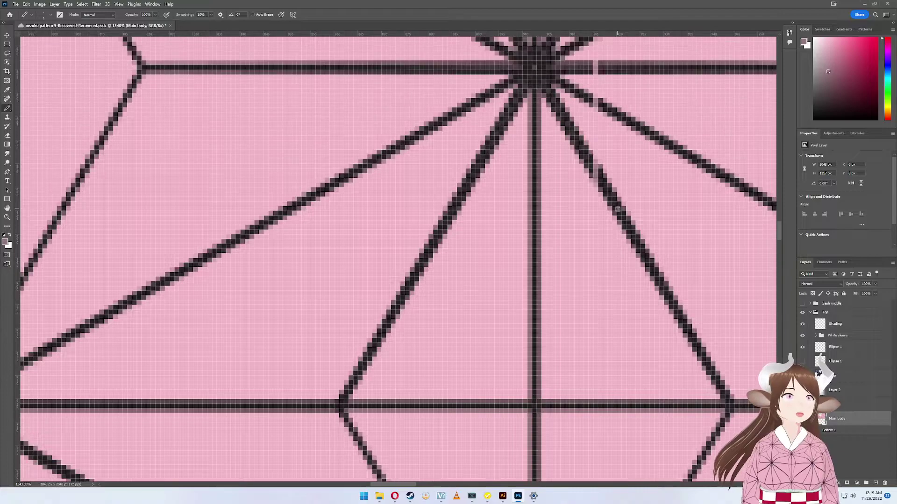
scroll(618, 209, "up", 4)
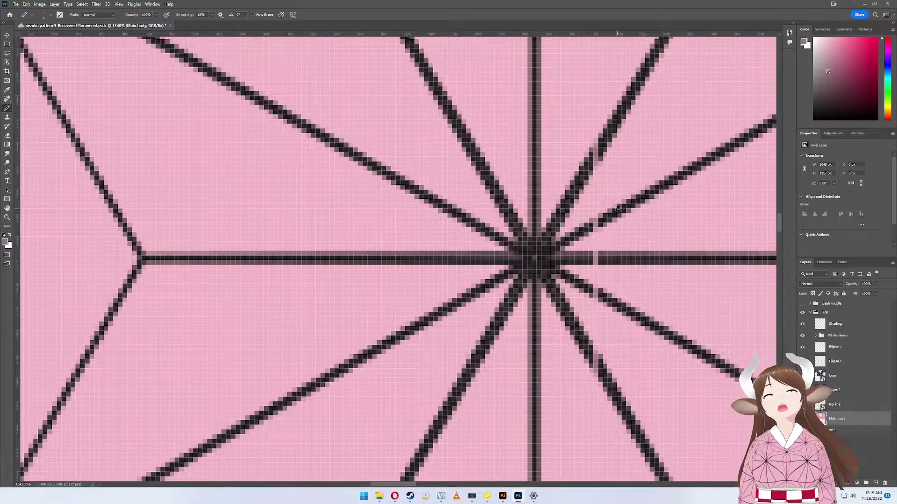
scroll(618, 209, "up", 2)
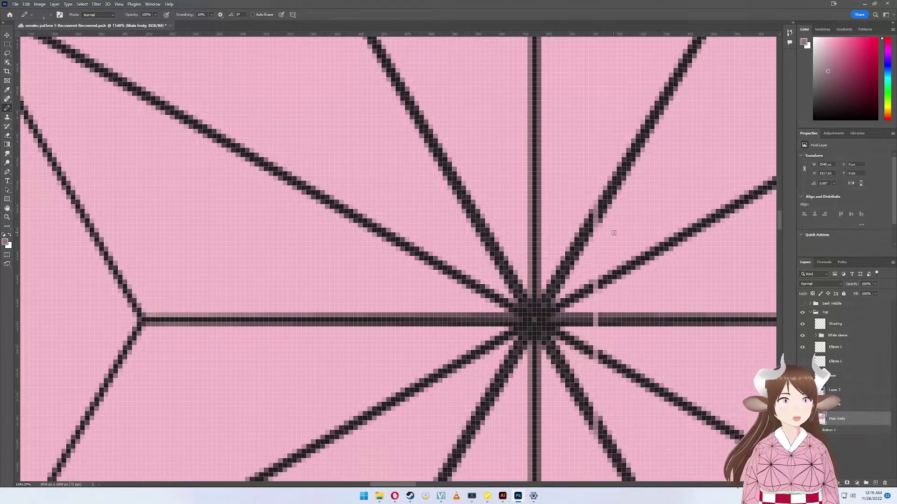
scroll(614, 233, "down", 1)
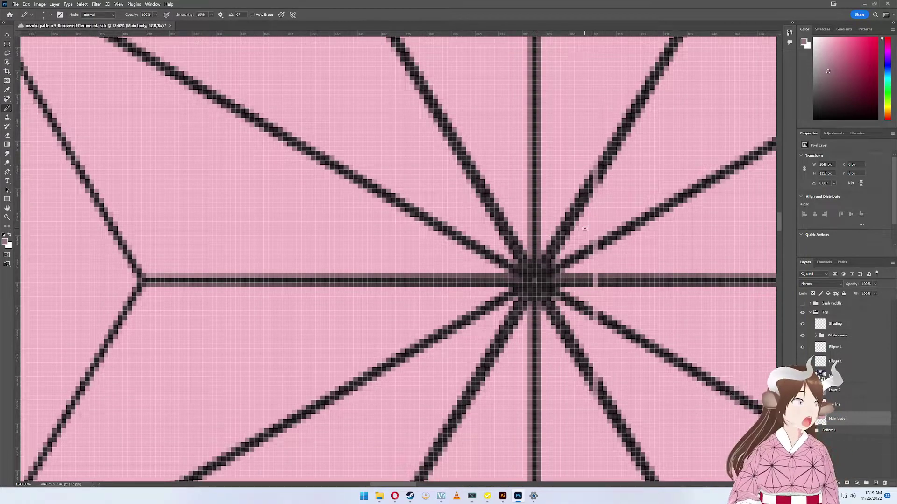
scroll(577, 230, "up", 6)
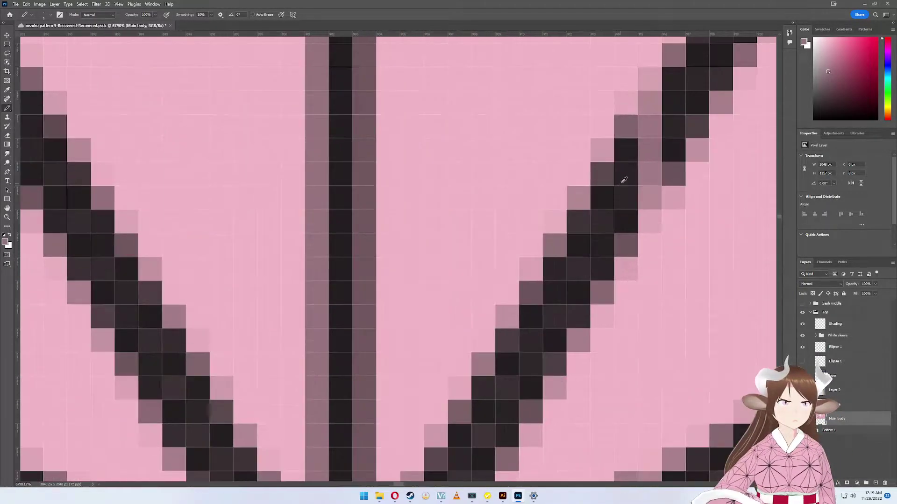
scroll(646, 182, "up", 2)
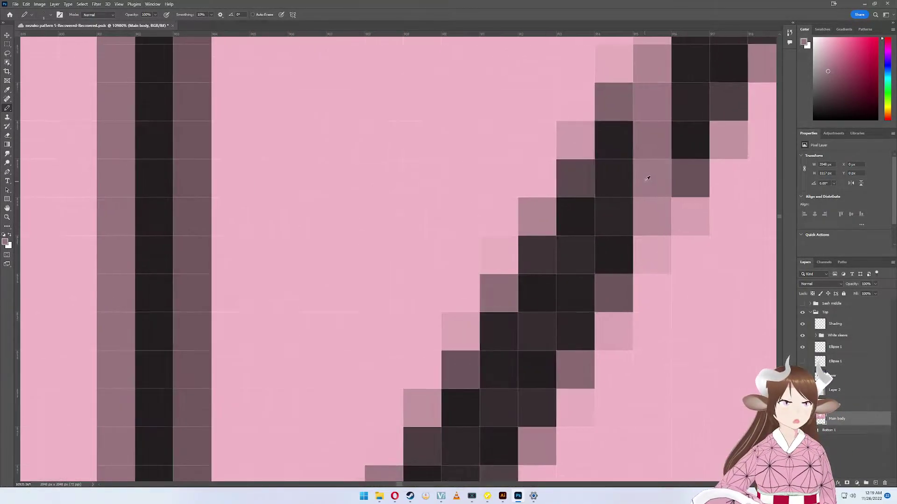
Undo the last edit, then paint the diagonal line's pale and mauve pixels dark
key("ctrl+z")
key("i")
left_click(617, 179)
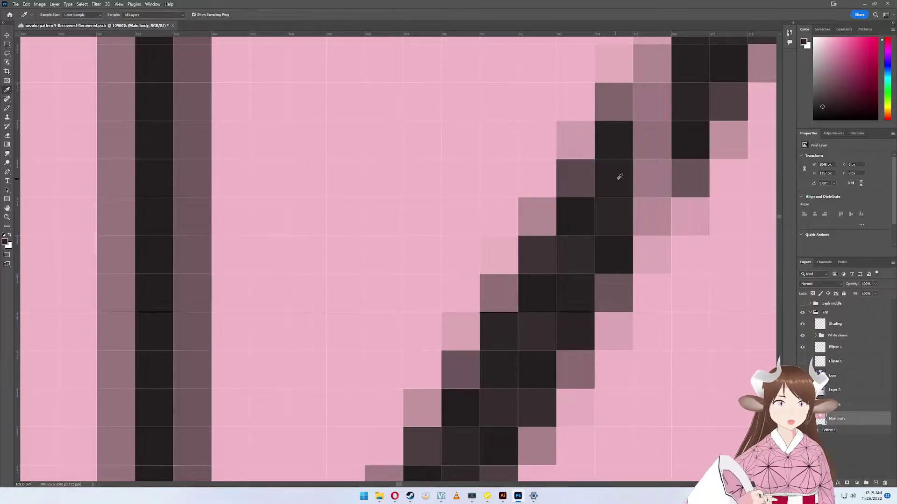
key("b")
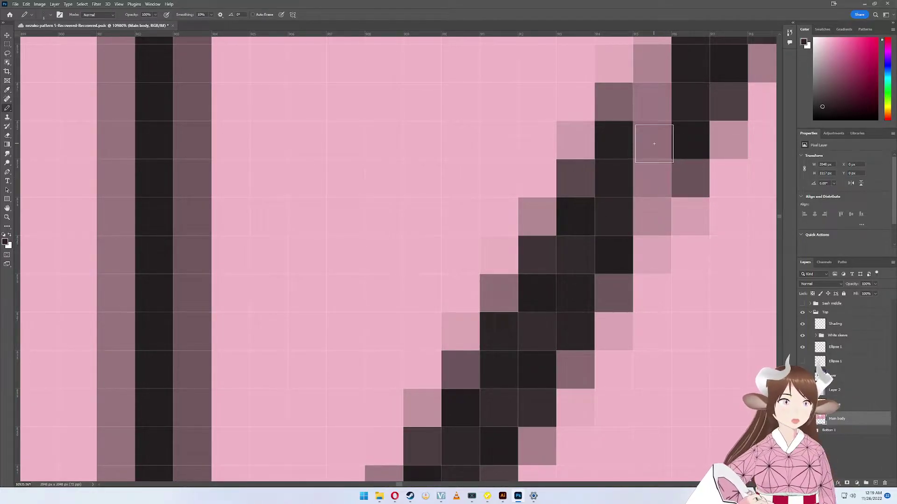
left_click_drag(652, 140, 652, 172)
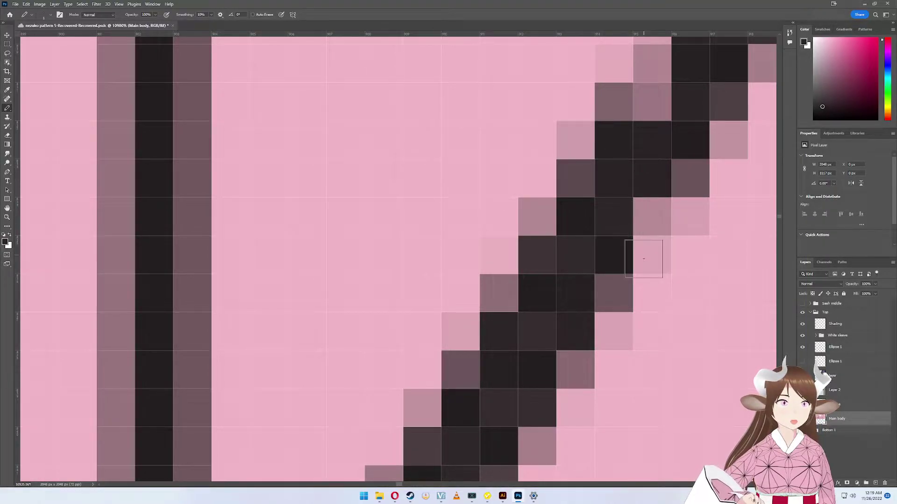
key("i")
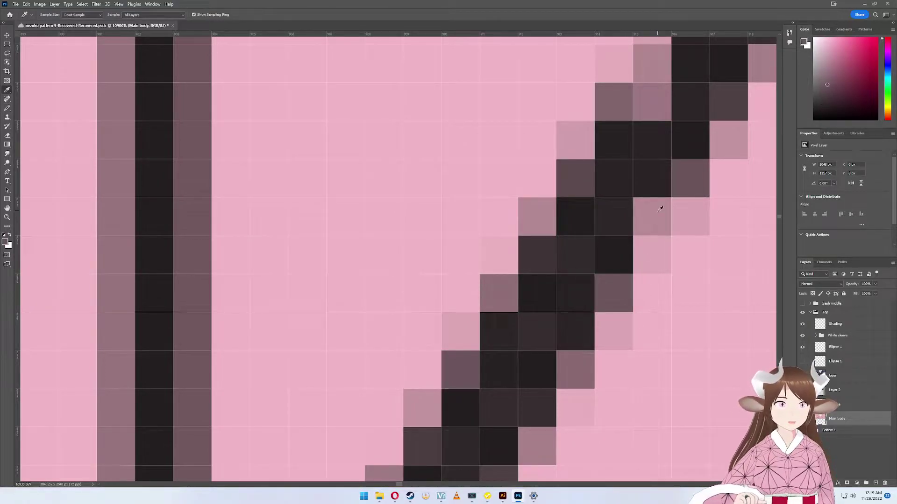
left_click(661, 209)
key("b")
left_click(652, 217)
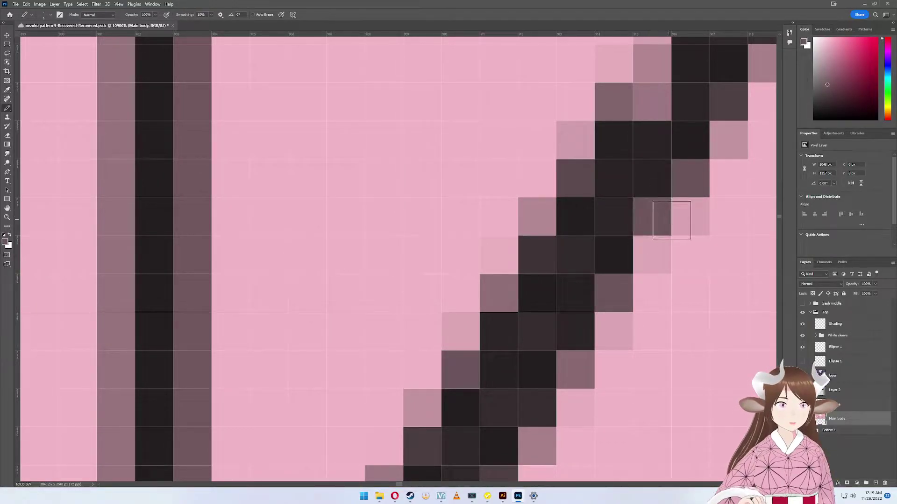
scroll(670, 242, "down", 10)
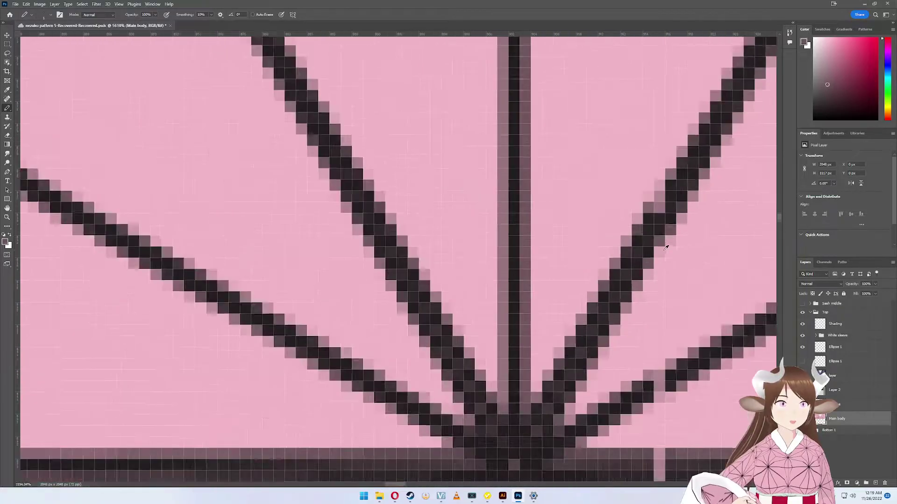
scroll(675, 240, "down", 5)
scroll(670, 241, "up", 8)
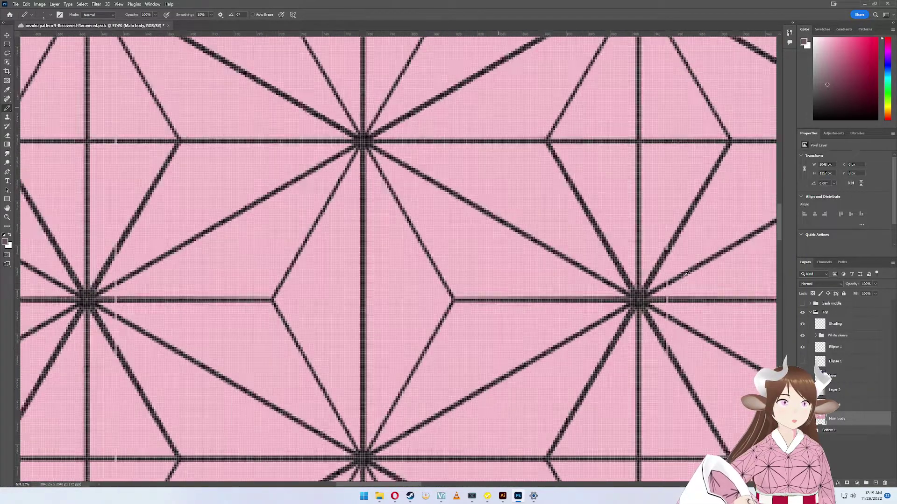
scroll(668, 241, "up", 10)
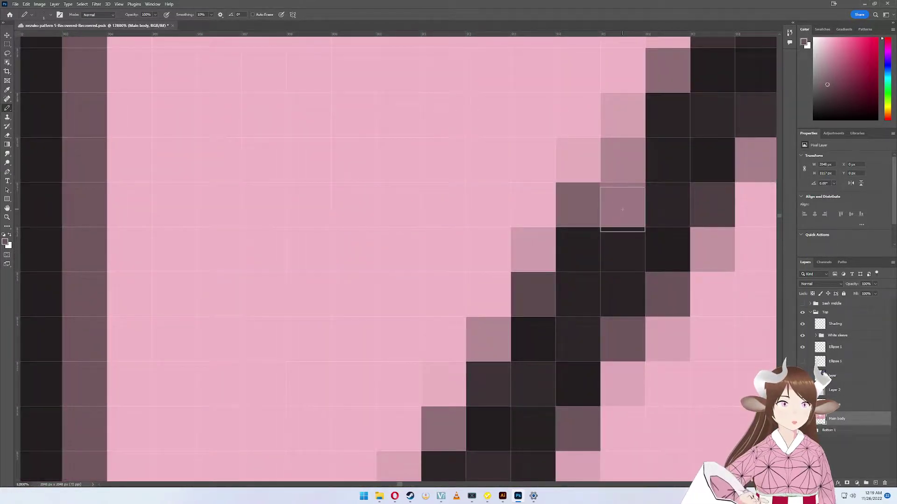
scroll(627, 261, "down", 10)
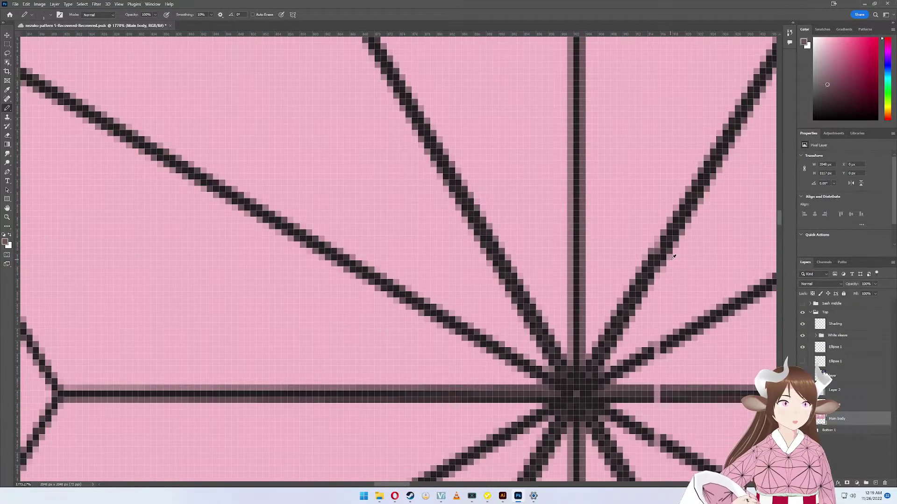
scroll(669, 253, "up", 5)
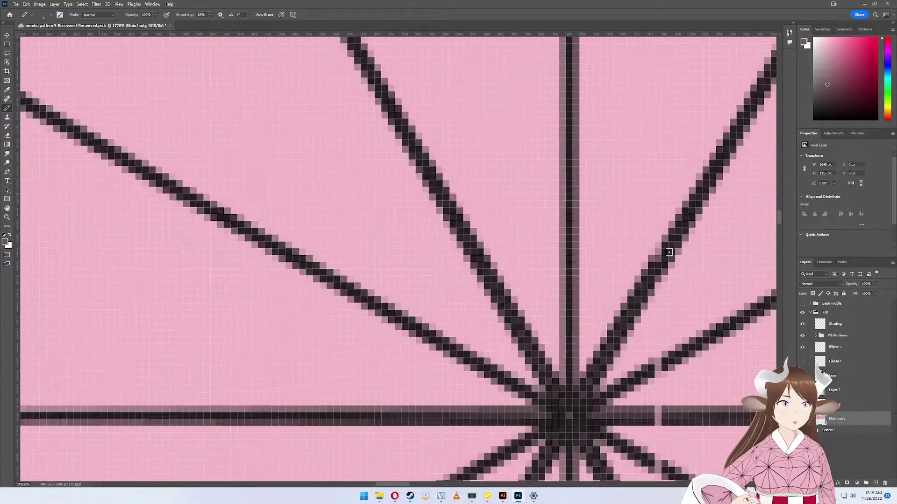
scroll(664, 272, "down", 5)
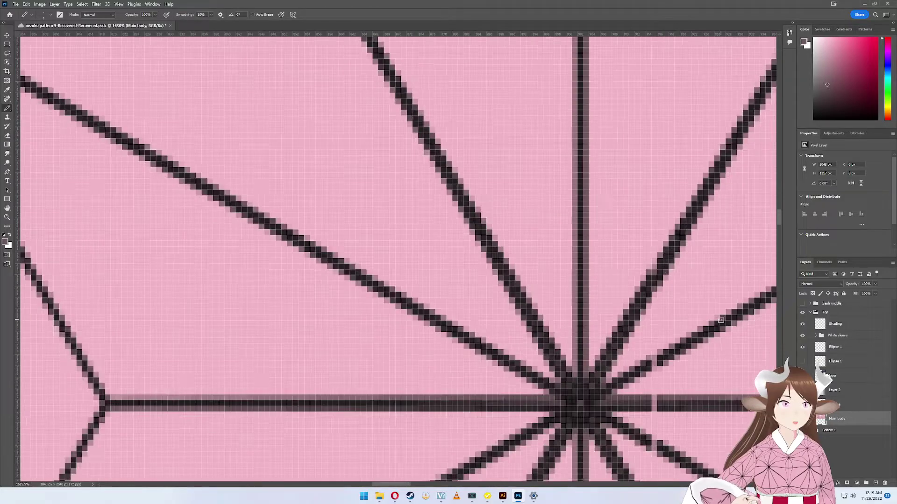
Paint three pale gap pixels along the lower diagonal line dark with the sampled line colour
scroll(676, 363, "up", 1)
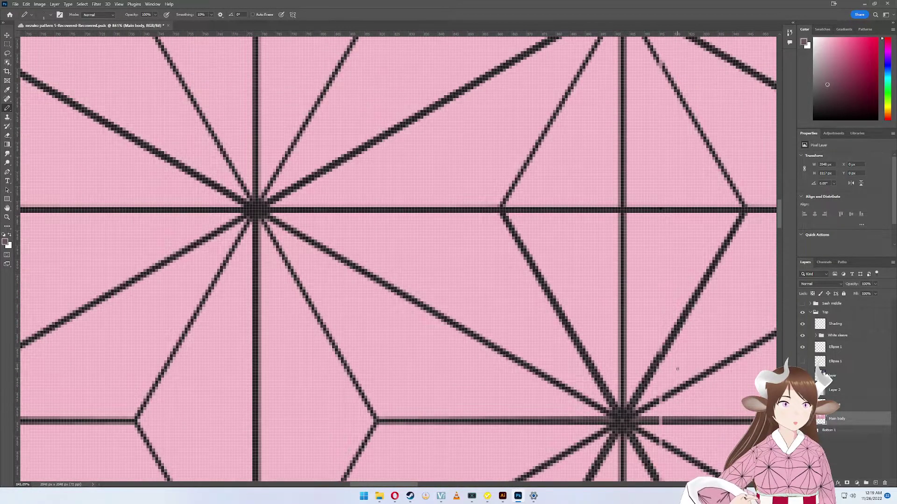
scroll(668, 358, "down", 4)
scroll(663, 354, "up", 6)
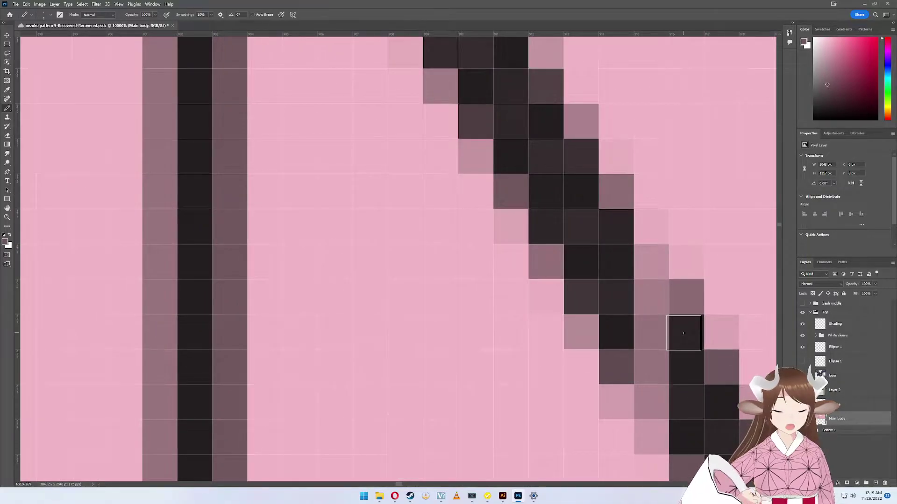
key("i")
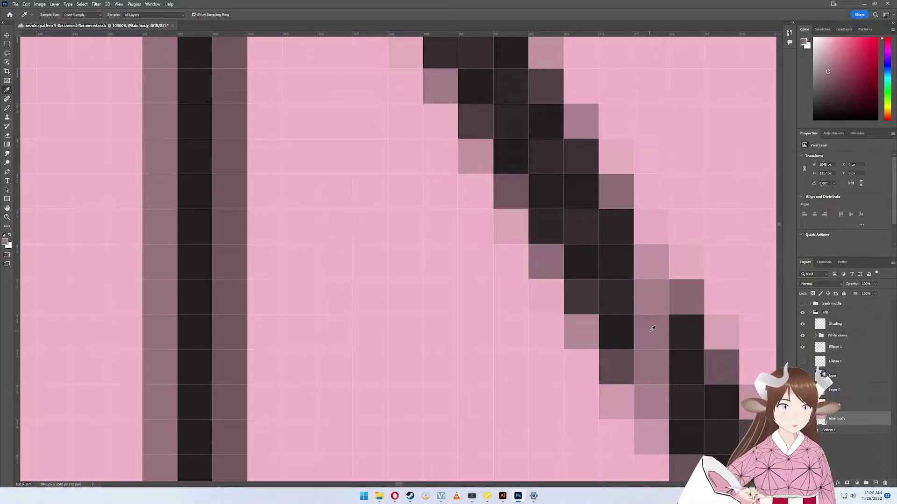
key("b")
left_click(654, 333)
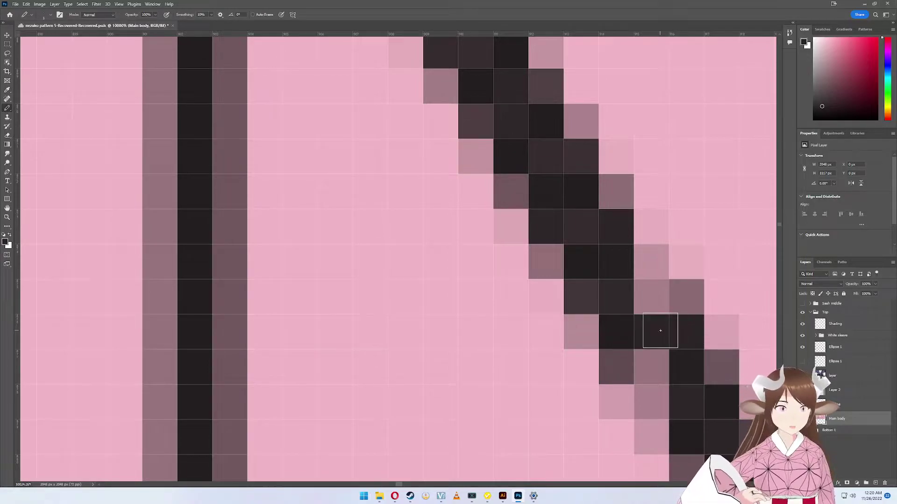
left_click(654, 364)
key("i")
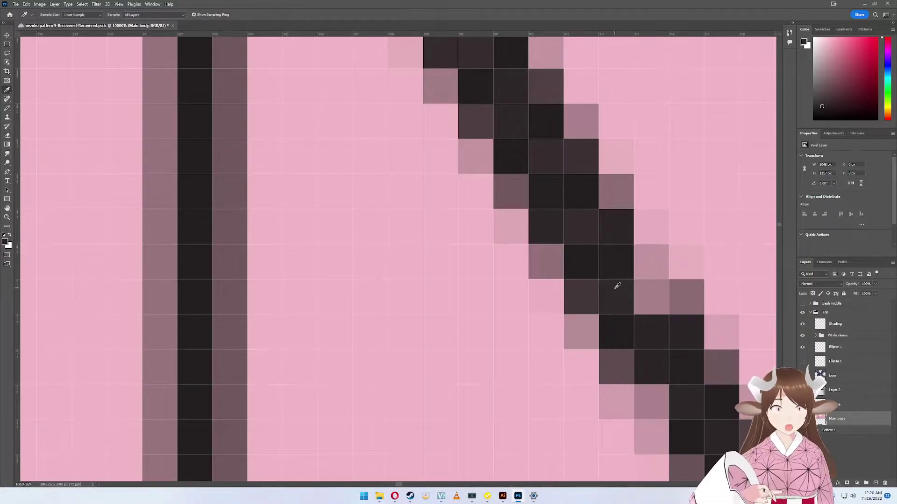
key("b")
left_click(653, 299)
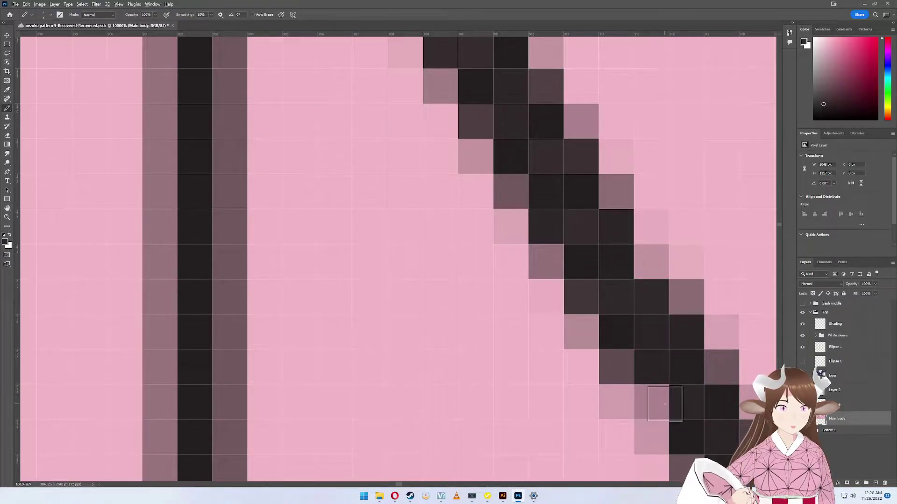
scroll(650, 387, "down", 10)
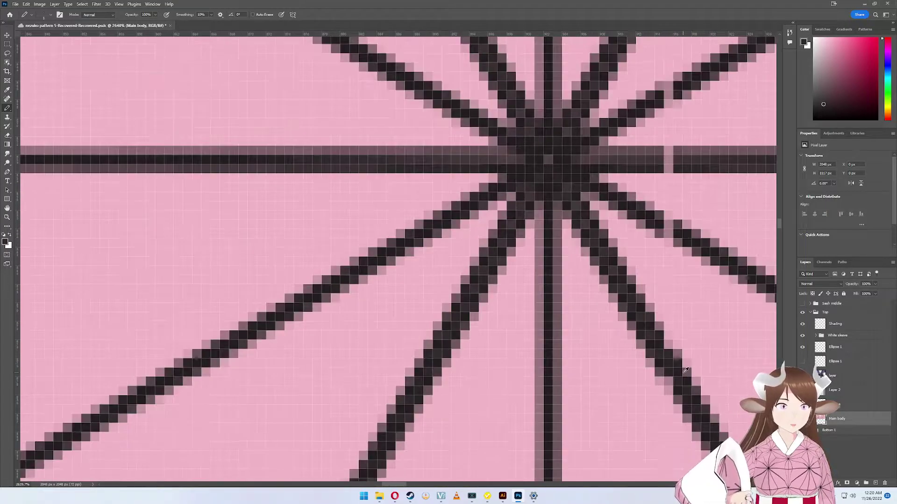
Zoom in on the star centre and paint two light gap pixels on the diagonal line dark
scroll(696, 367, "down", 2)
scroll(696, 367, "down", 5)
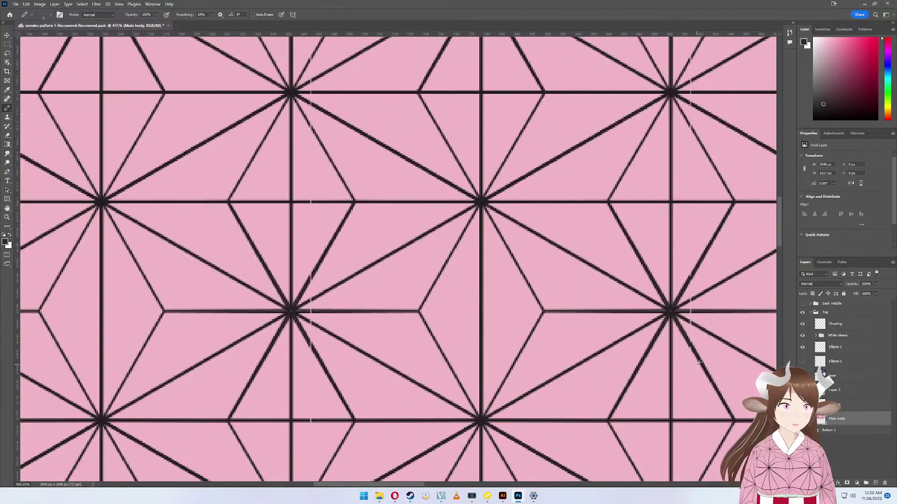
scroll(701, 355, "up", 12)
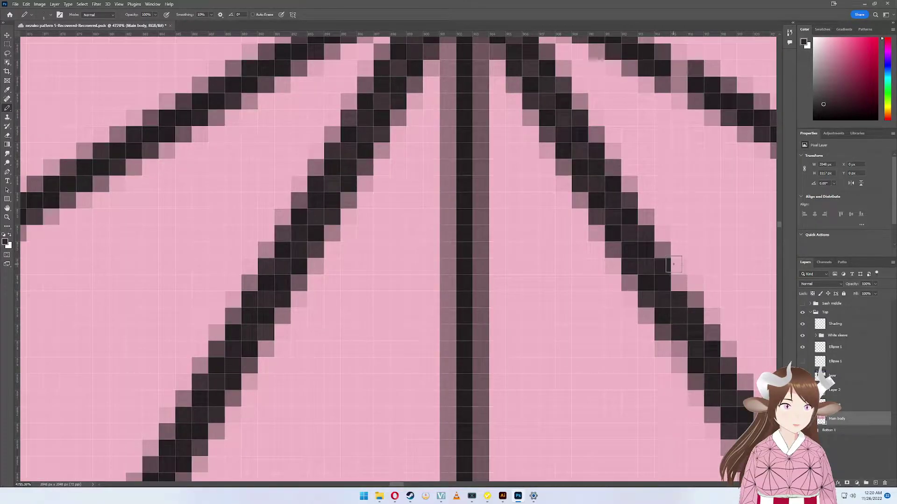
scroll(673, 262, "up", 3)
scroll(686, 380, "down", 3)
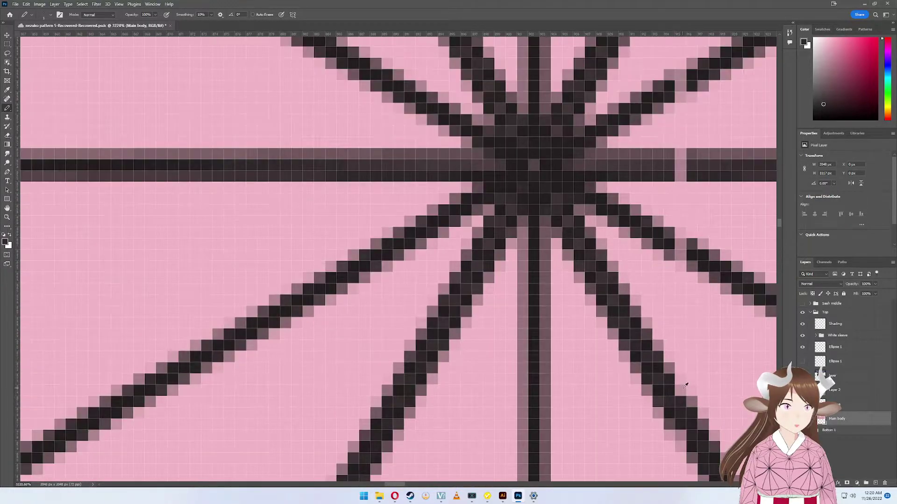
scroll(684, 382, "up", 4)
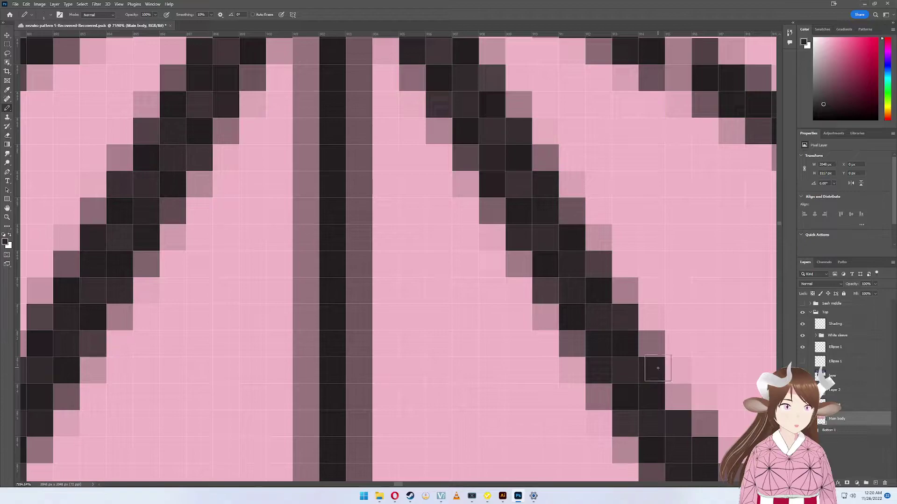
scroll(662, 356, "up", 5)
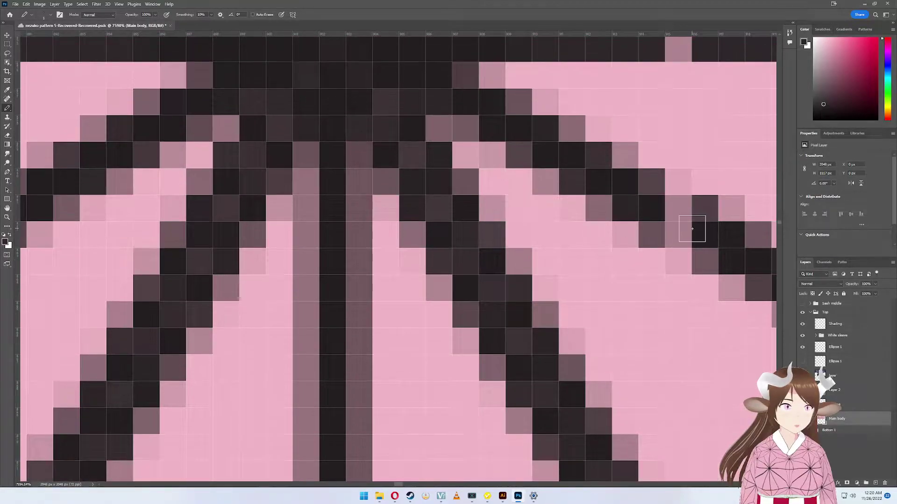
left_click(704, 232, "alt")
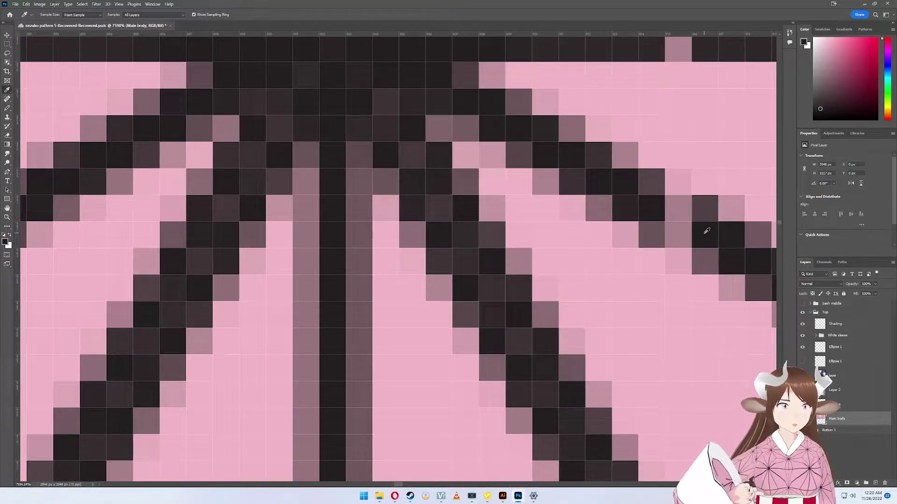
left_click(687, 214)
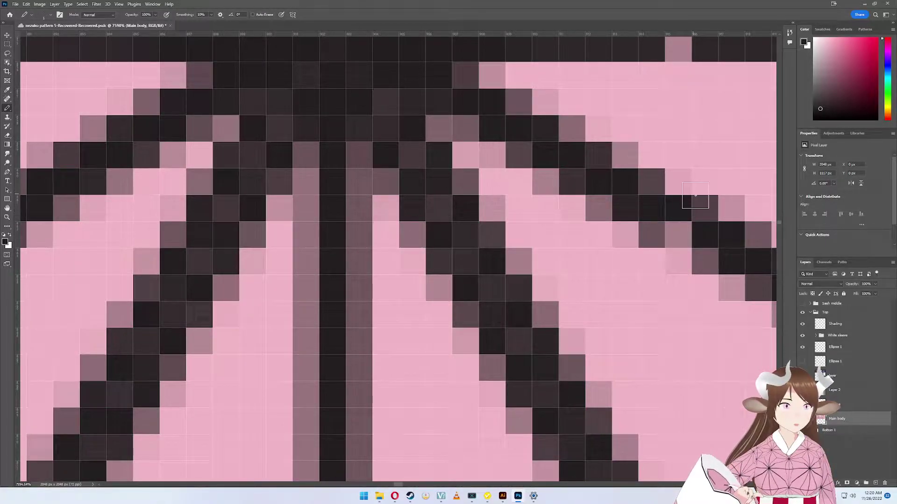
scroll(708, 211, "up", 1)
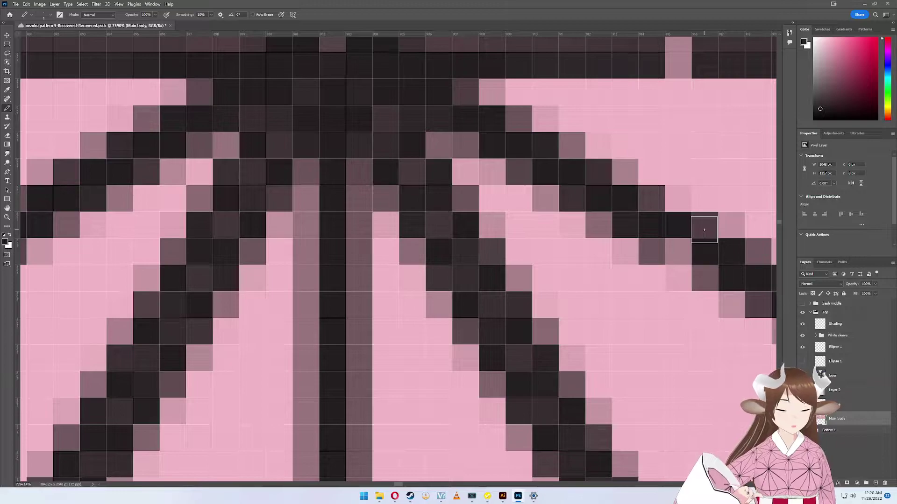
left_click(704, 229, "alt")
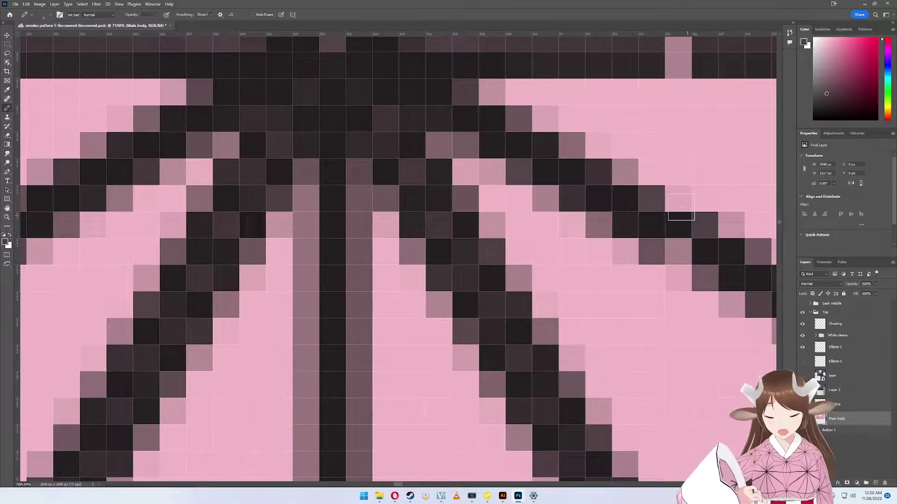
left_click(677, 198)
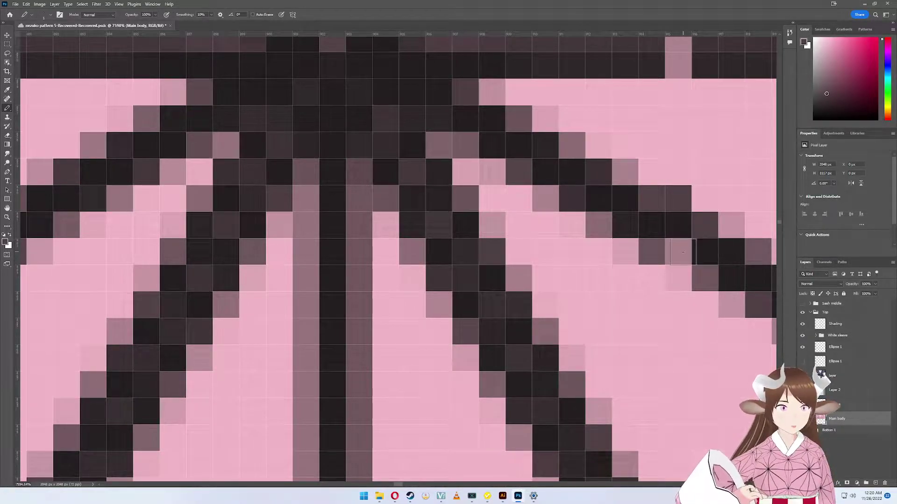
Lighten the overly dark pixel on the line edge
key("alt")
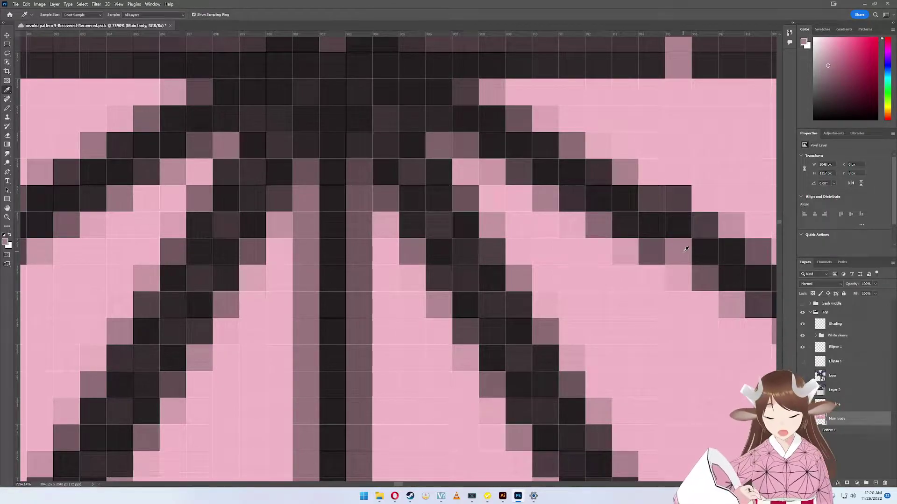
left_click(684, 197)
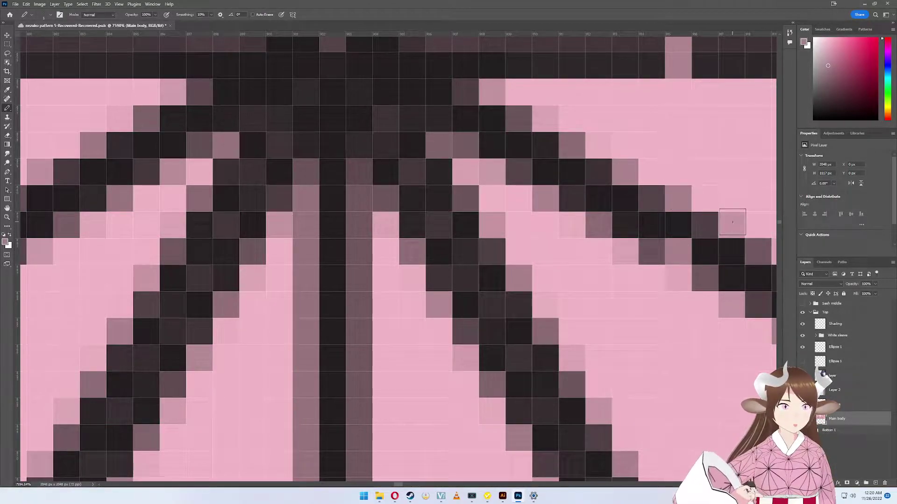
scroll(705, 249, "down", 8)
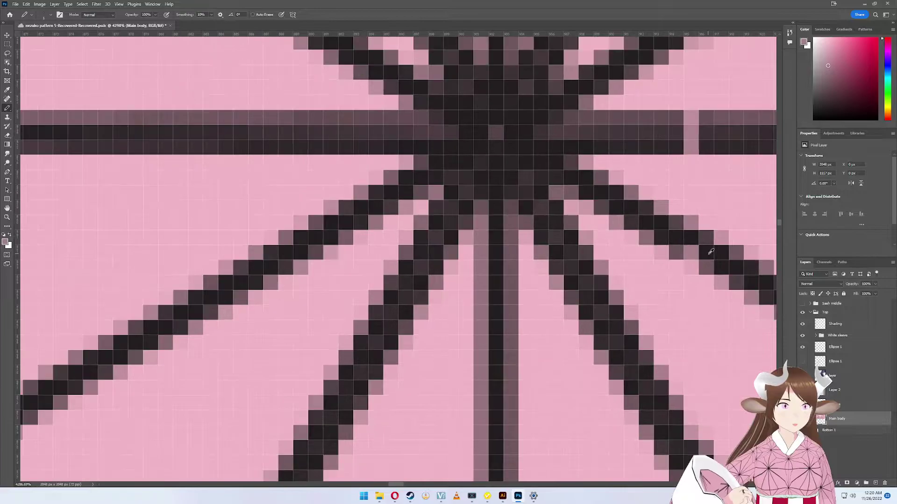
scroll(720, 259, "up", 8)
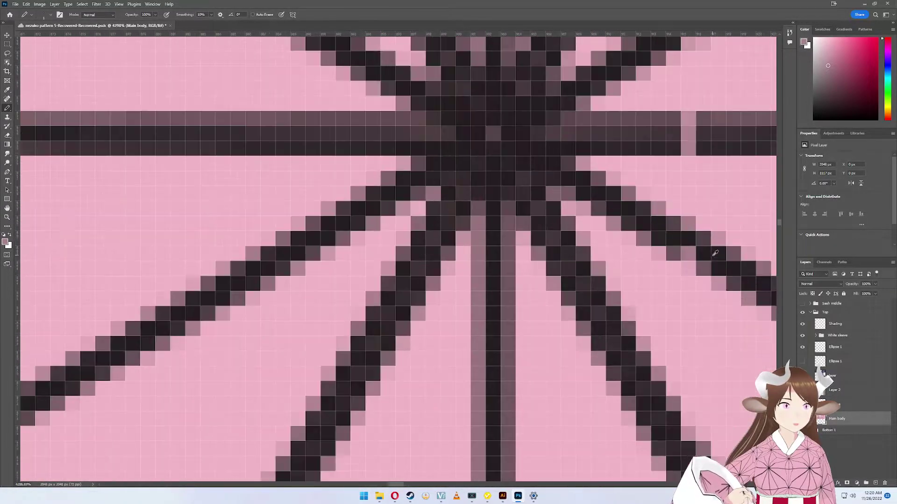
key("i")
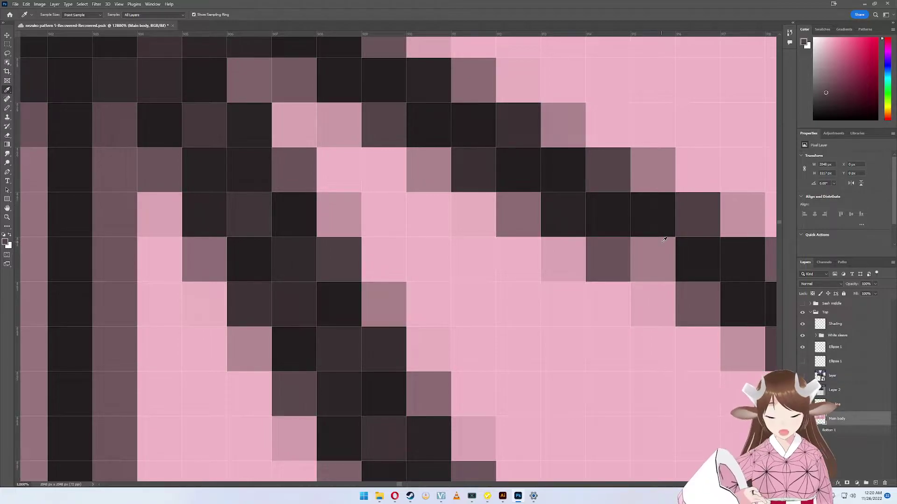
key("b")
scroll(717, 262, "down", 5)
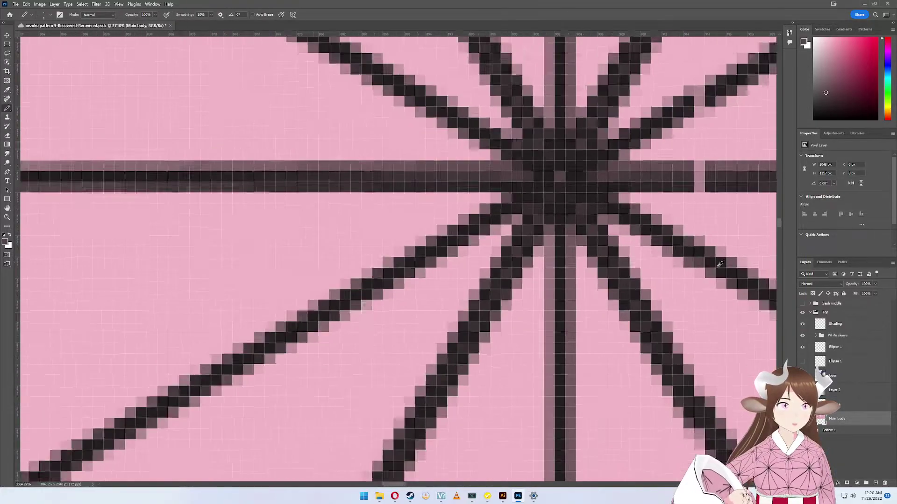
scroll(720, 265, "down", 2)
scroll(719, 268, "down", 2)
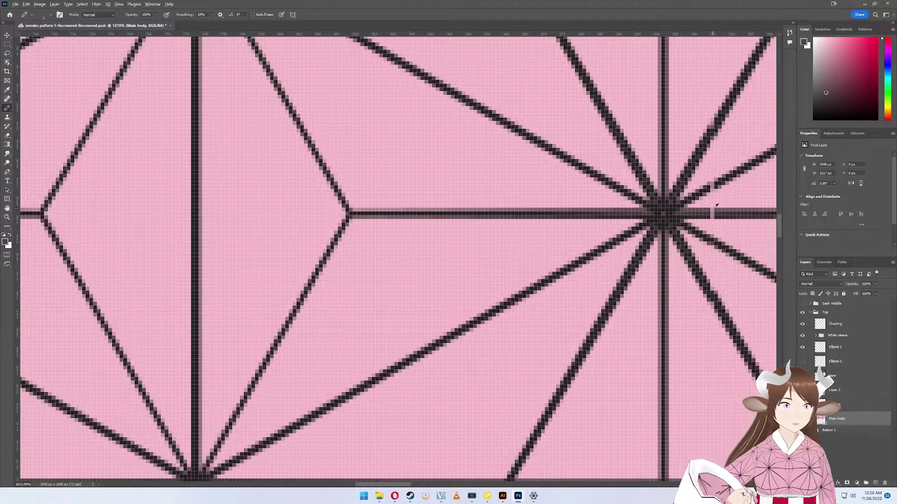
Paint two pink gap pixels in the band dark and repaint one with the medium mauve edge colour
scroll(716, 206, "up", 6)
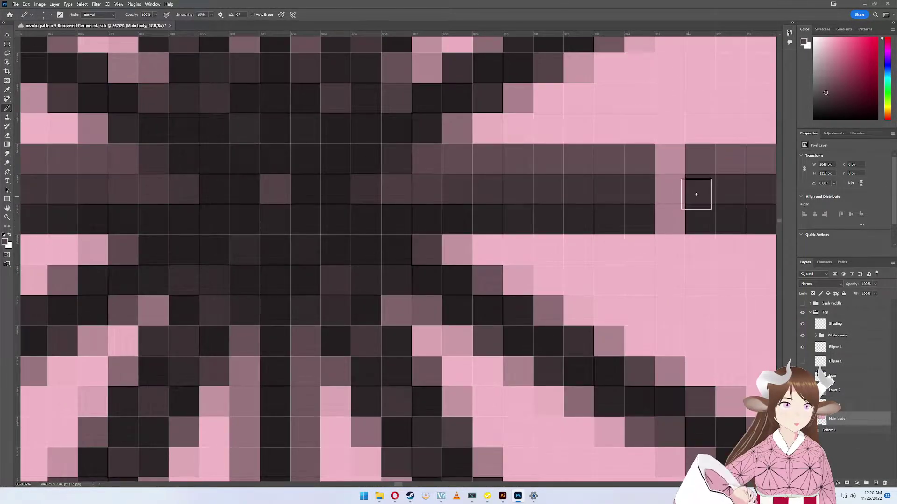
key("a")
key("i")
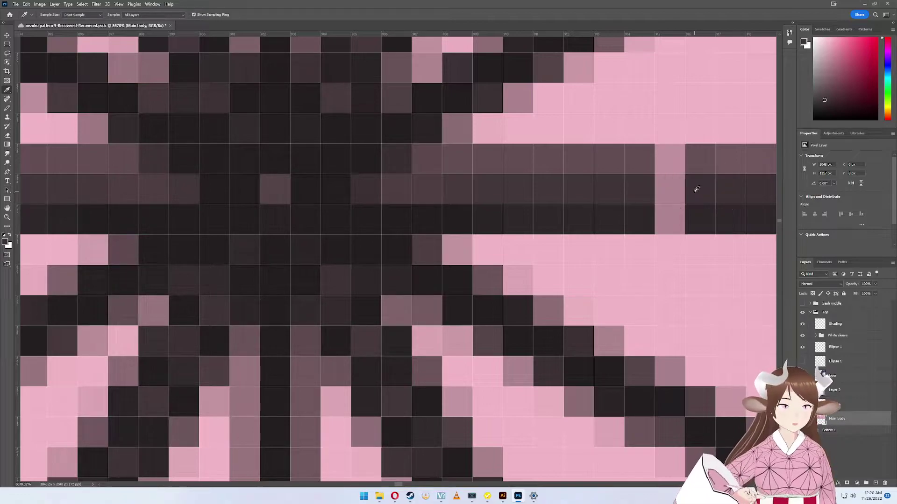
key("b")
left_click(670, 189)
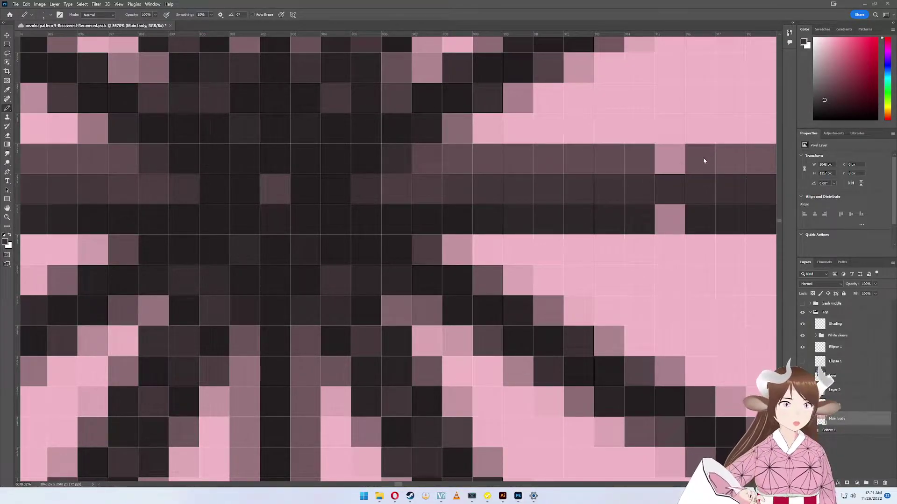
left_click(670, 159)
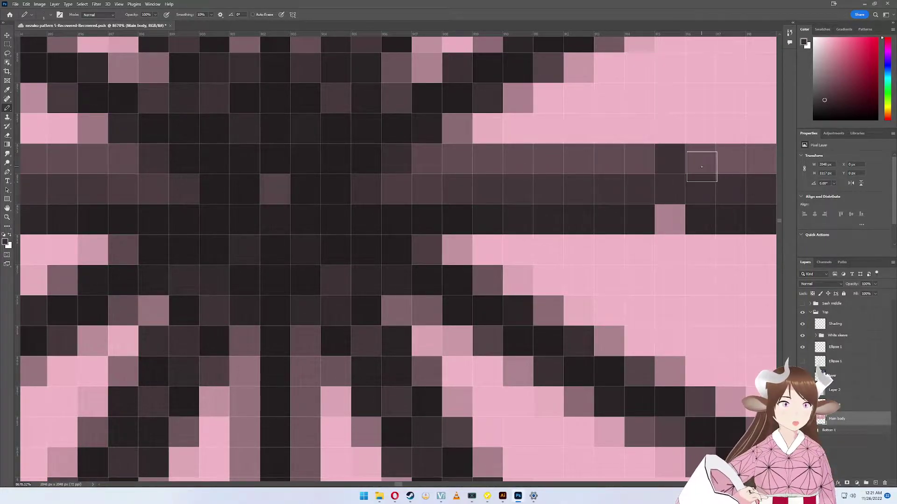
key("i")
key("b")
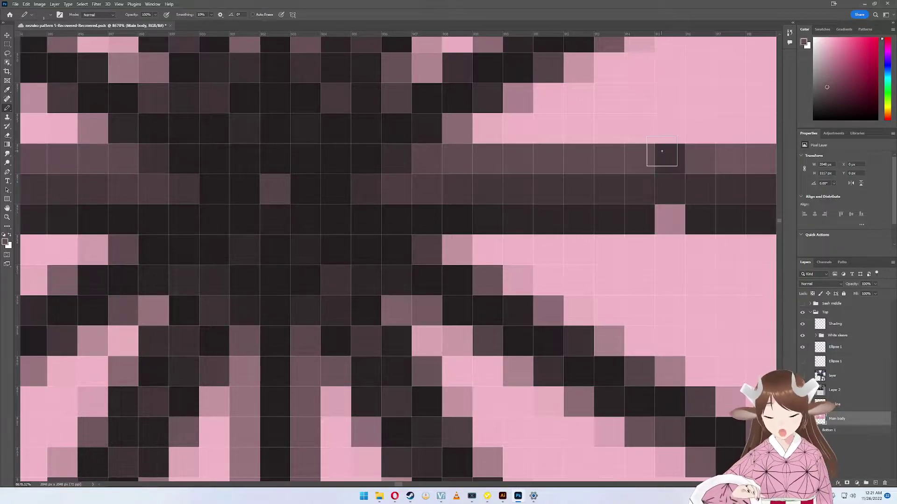
left_click(667, 158)
Darken three mauve pixels with the sampled dark line colour to close the diagonal line
key("i")
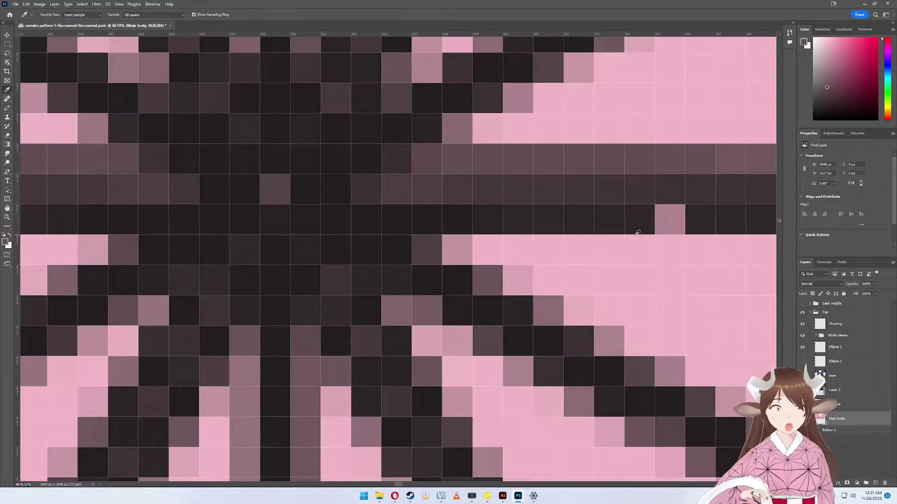
key("b")
left_click(669, 216)
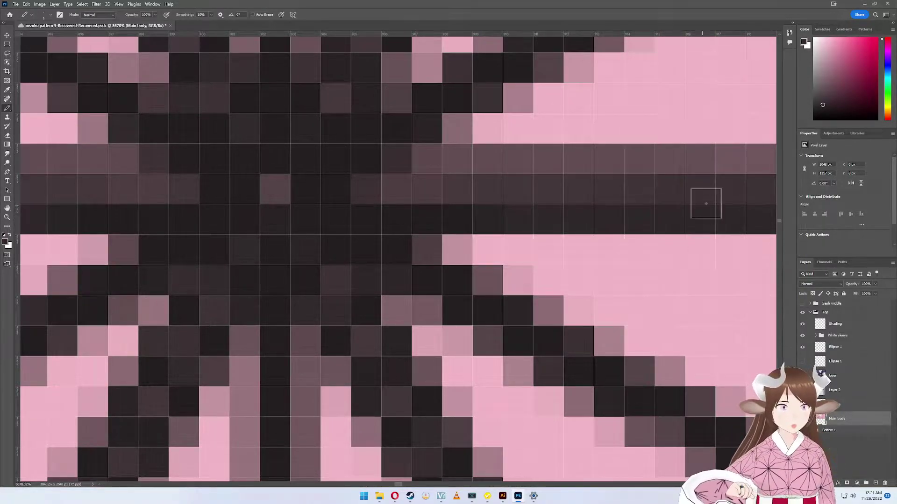
scroll(704, 186, "up", 5)
scroll(703, 186, "up", 3)
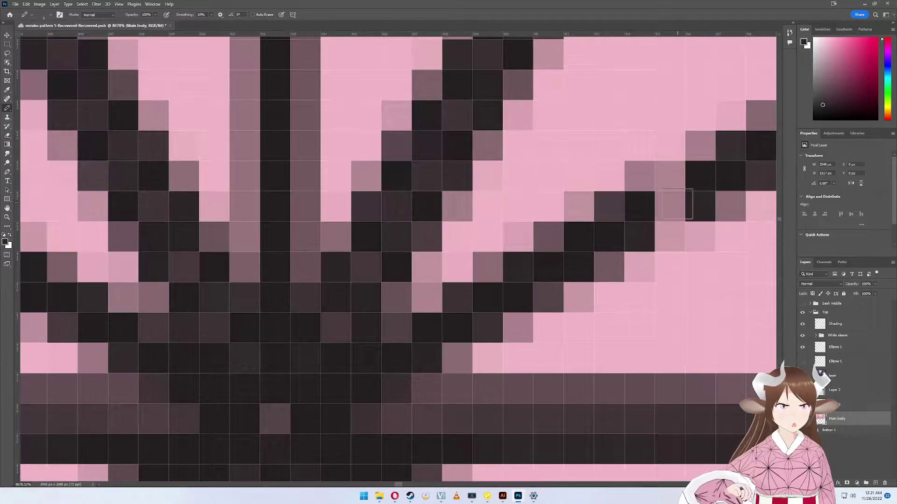
key("i")
left_click(643, 203)
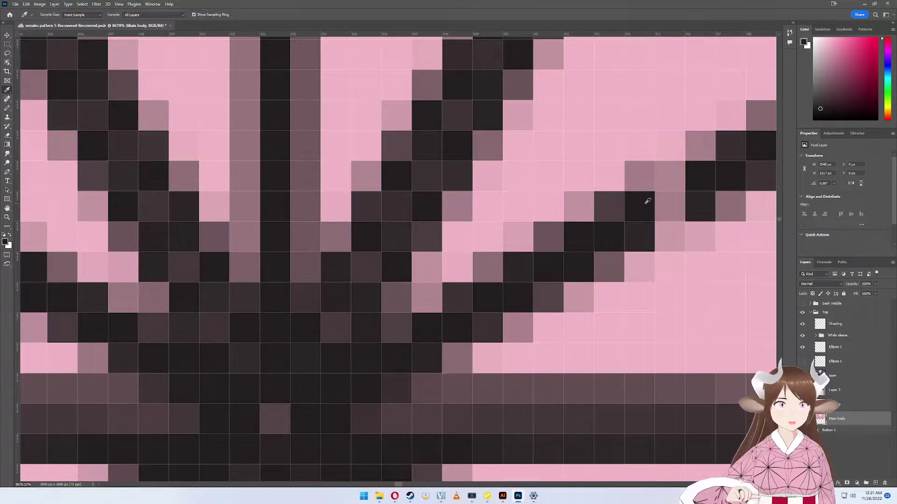
key("b")
left_click(670, 202)
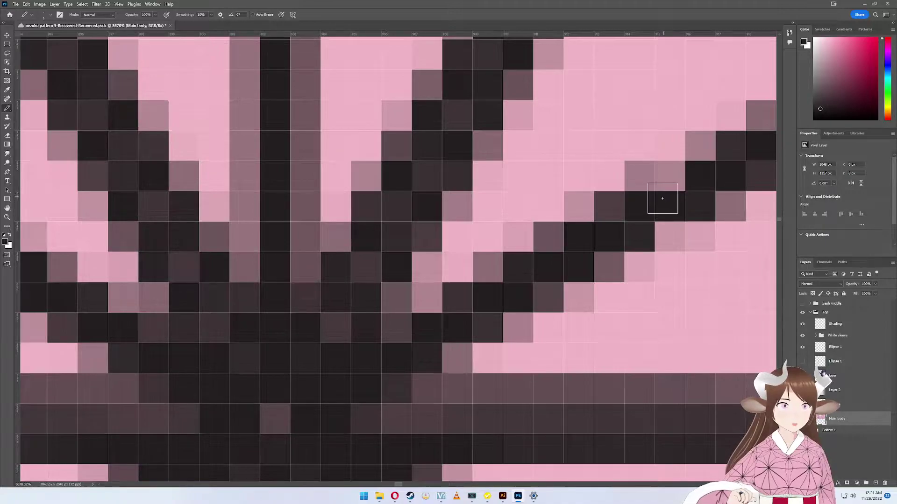
key("i")
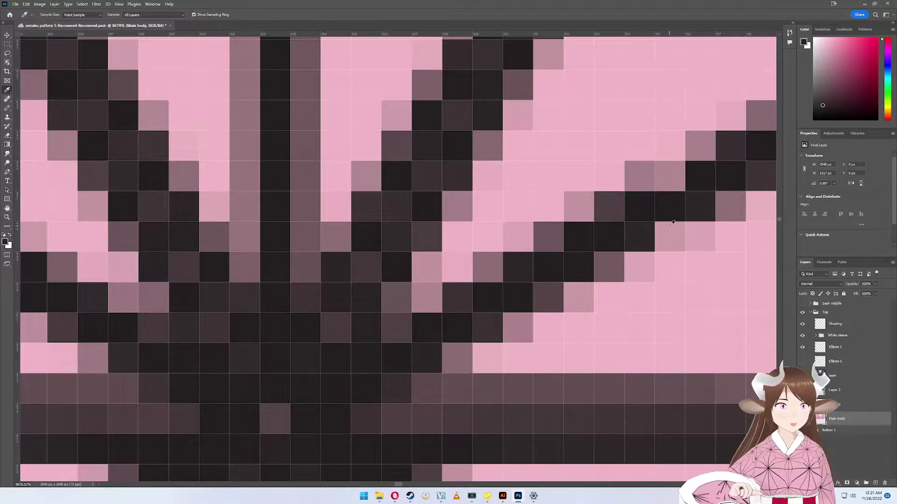
key("b")
left_click(670, 225)
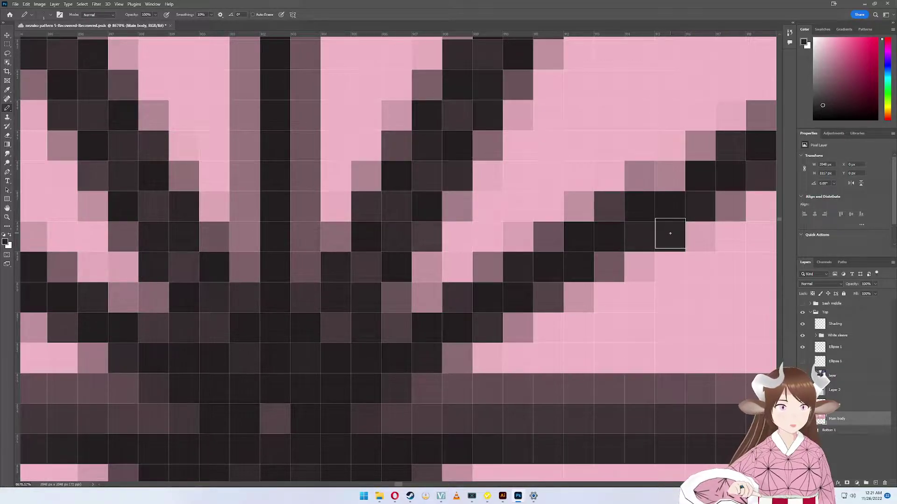
Repaint the dark stray pixel with mauve sampled from the texture's edge
key("i")
left_click(545, 297)
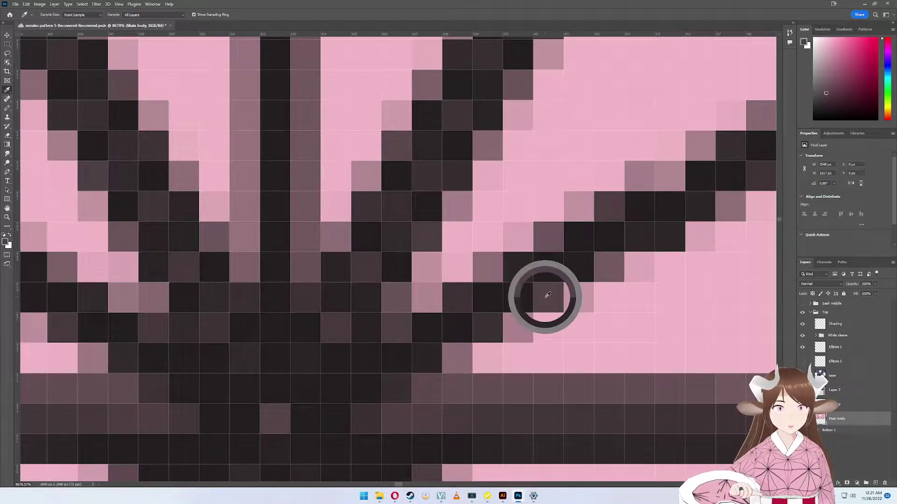
key("b")
left_click(670, 238)
scroll(670, 238, "down", 10)
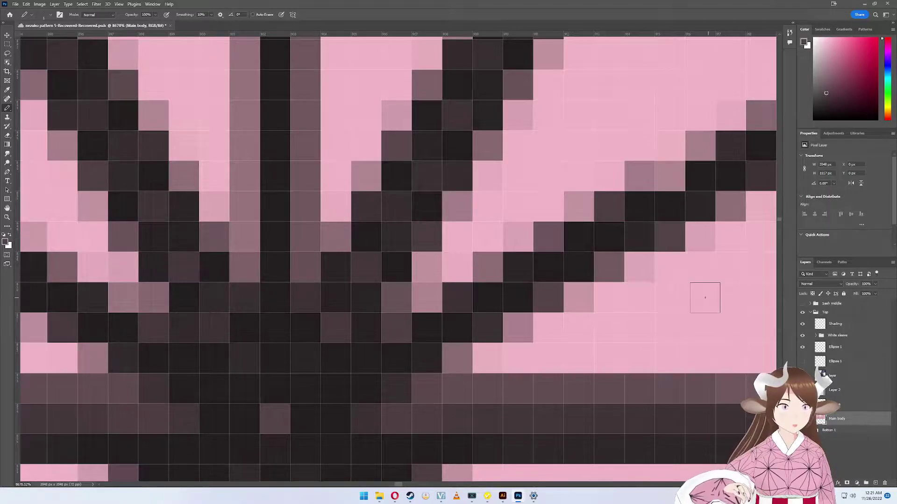
Zoom in and paint the first pale and mauve gap pixels on the diagonal line dark
scroll(628, 372, "down", 2)
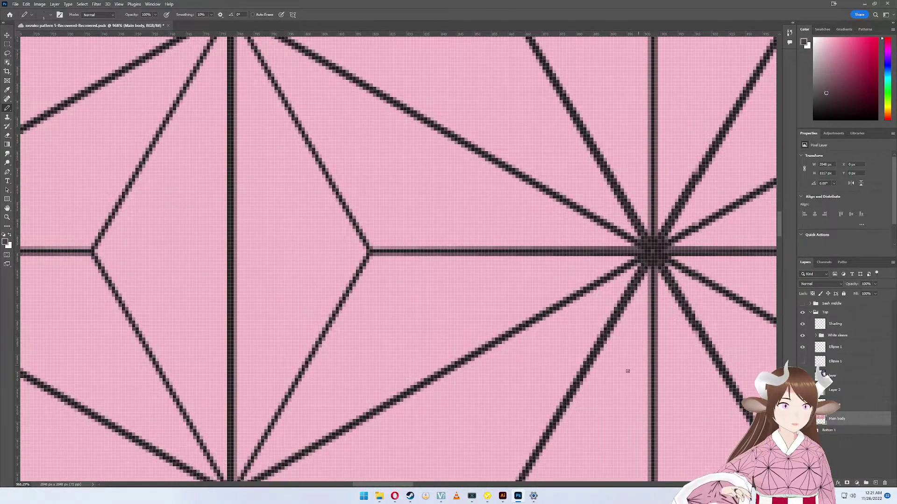
left_click_drag(408, 487, 439, 487)
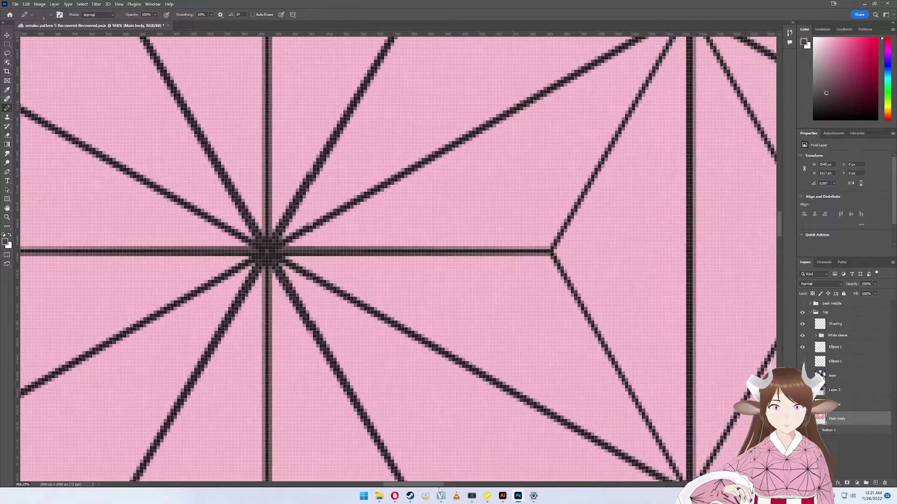
scroll(433, 397, "down", 4)
scroll(434, 397, "down", 5)
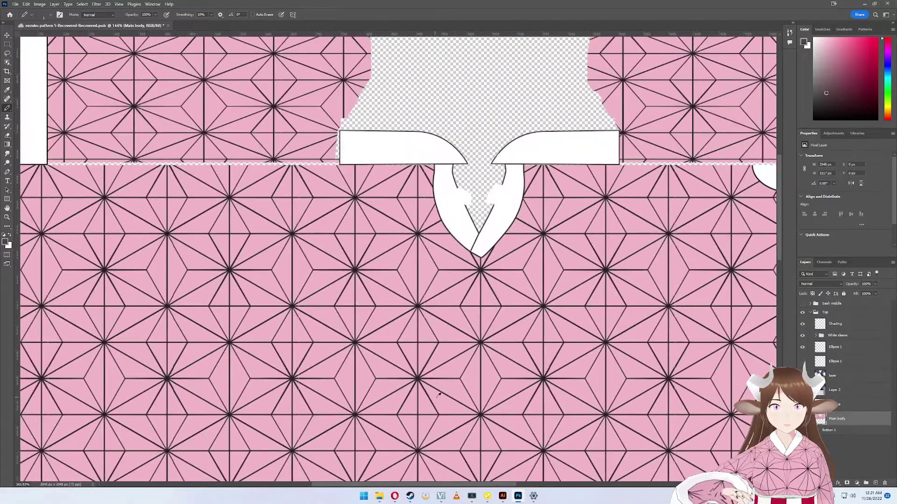
scroll(446, 411, "up", 2)
scroll(446, 411, "up", 4)
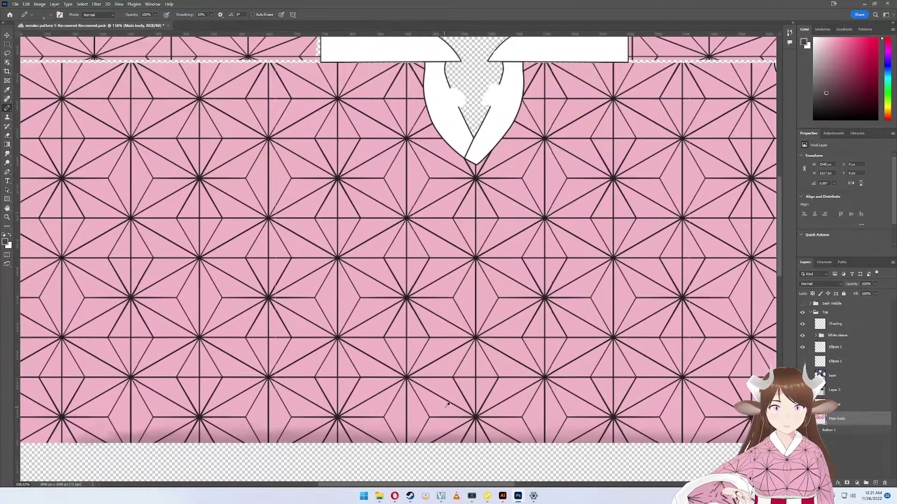
scroll(444, 399, "down", 4)
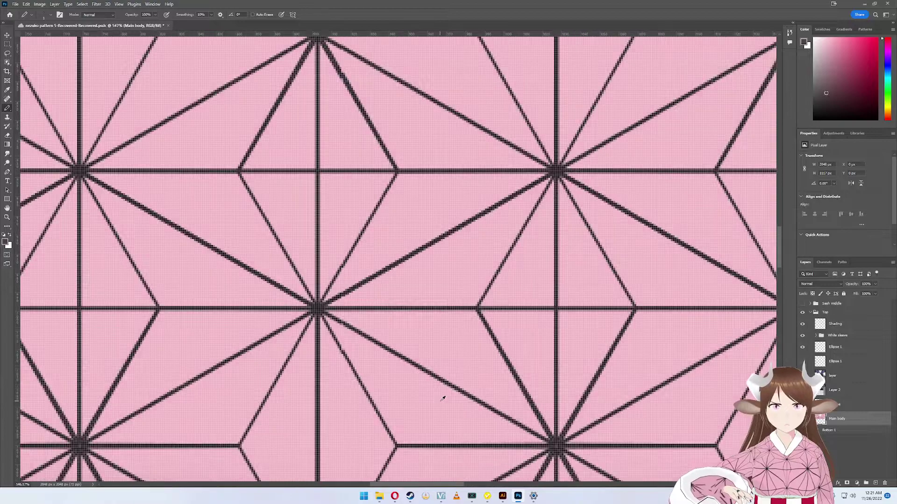
scroll(442, 361, "up", 3)
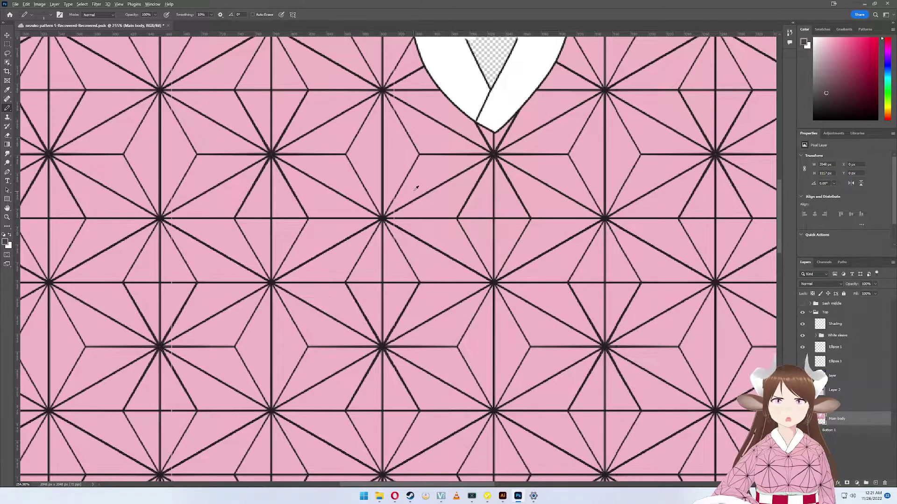
scroll(416, 188, "up", 12)
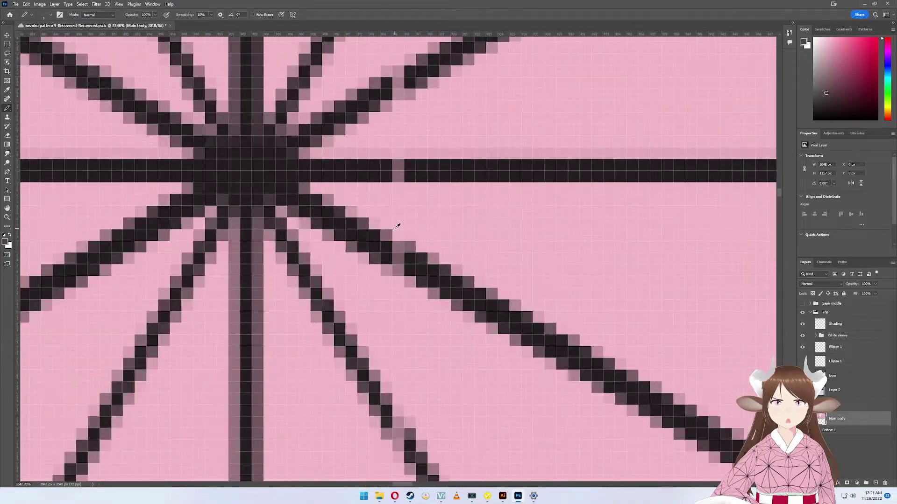
scroll(410, 360, "down", 3)
scroll(406, 353, "up", 4)
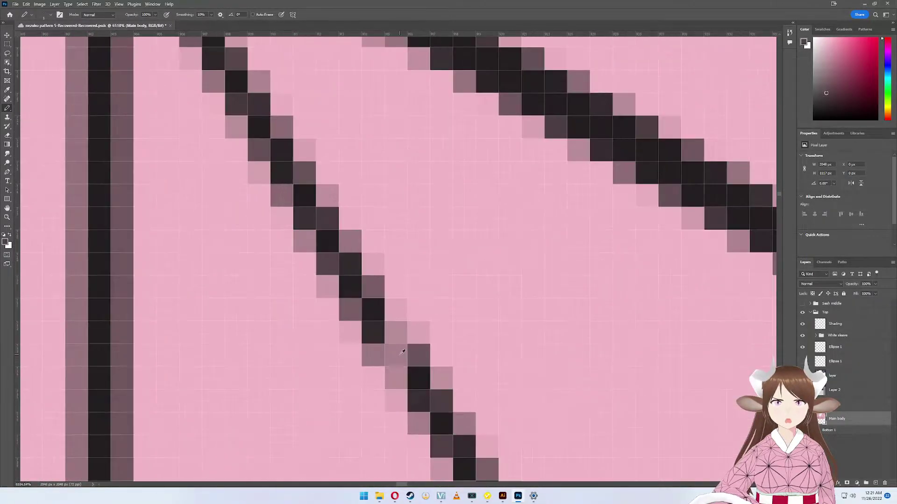
key("i")
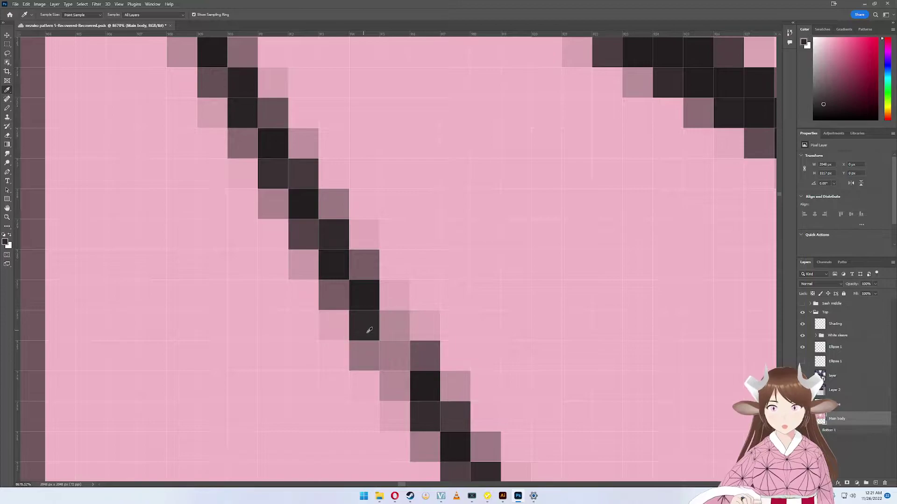
key("b")
left_click(394, 352)
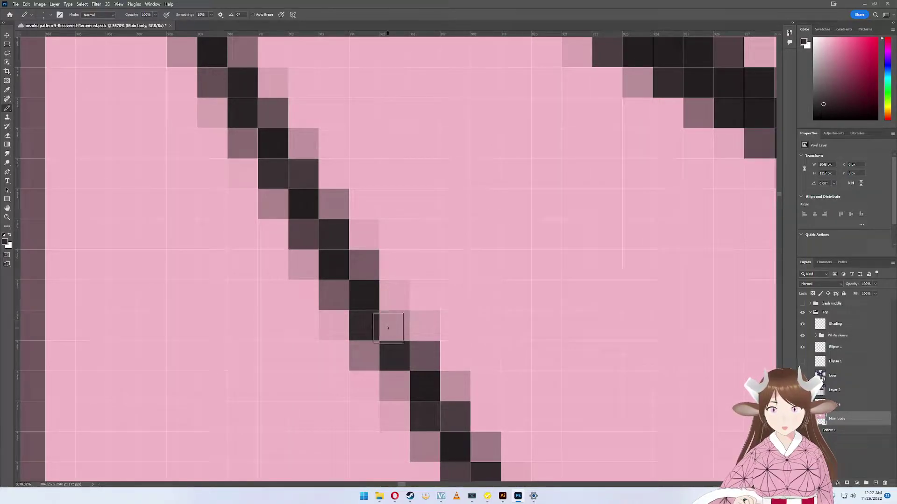
left_click(391, 326)
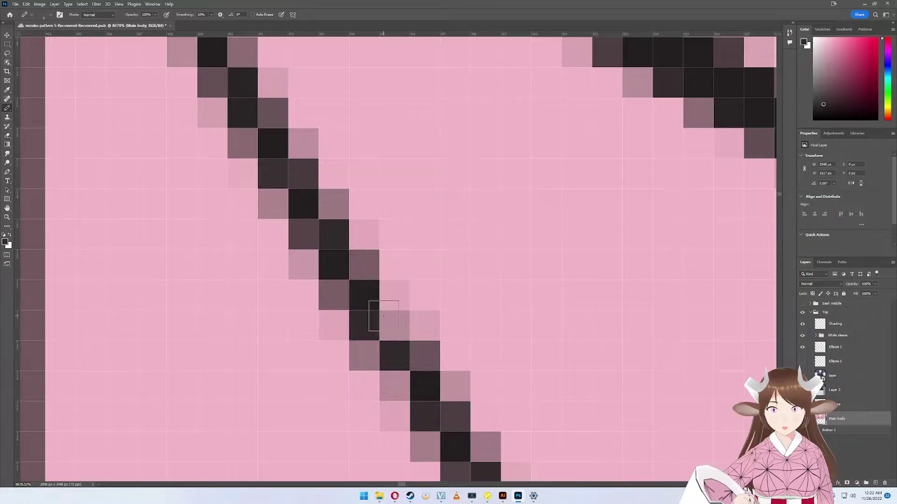
left_click(394, 326)
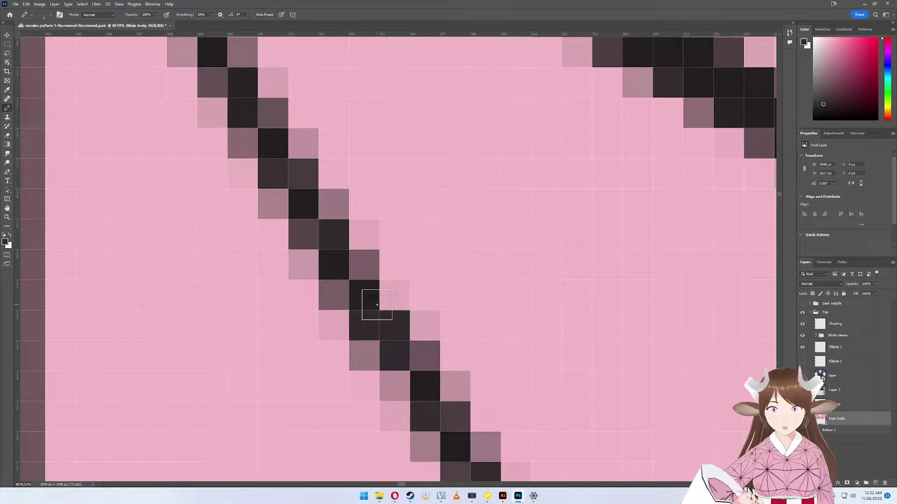
Sample the dark line colour and paint the grey gap pixel on the lower-right diagonal
key("i")
left_click(367, 293)
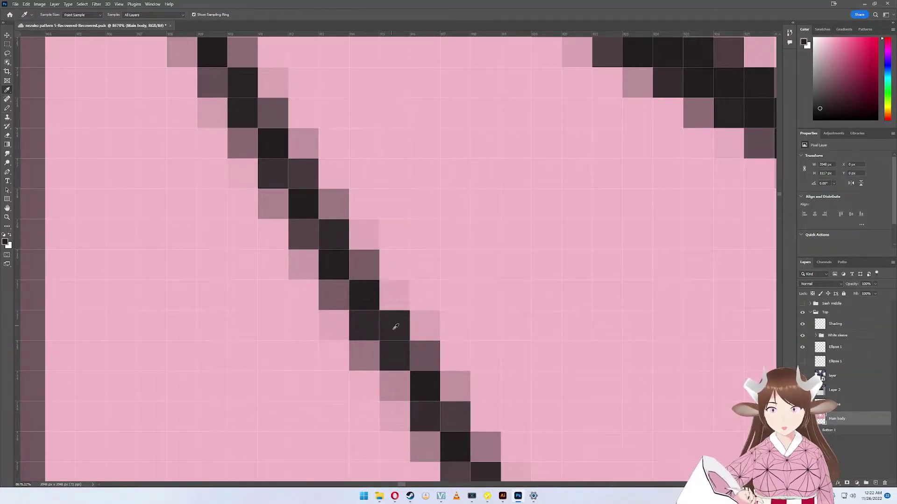
key("b")
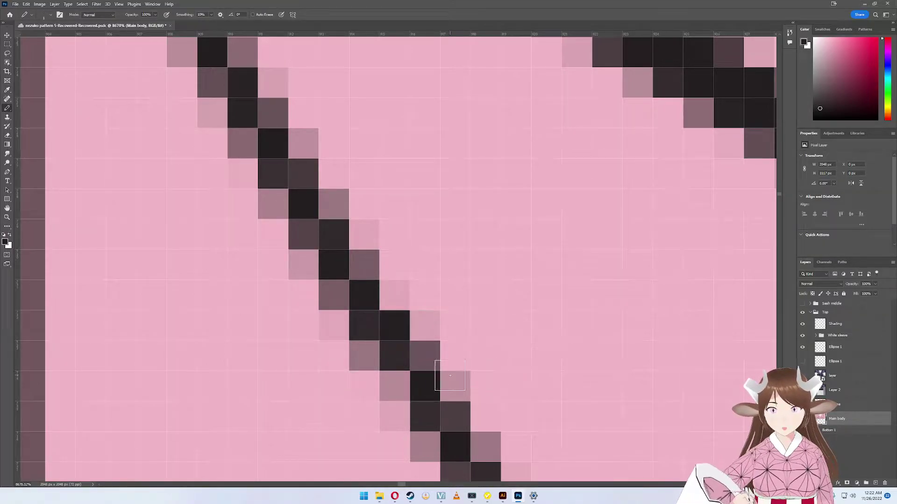
scroll(450, 376, "down", 10)
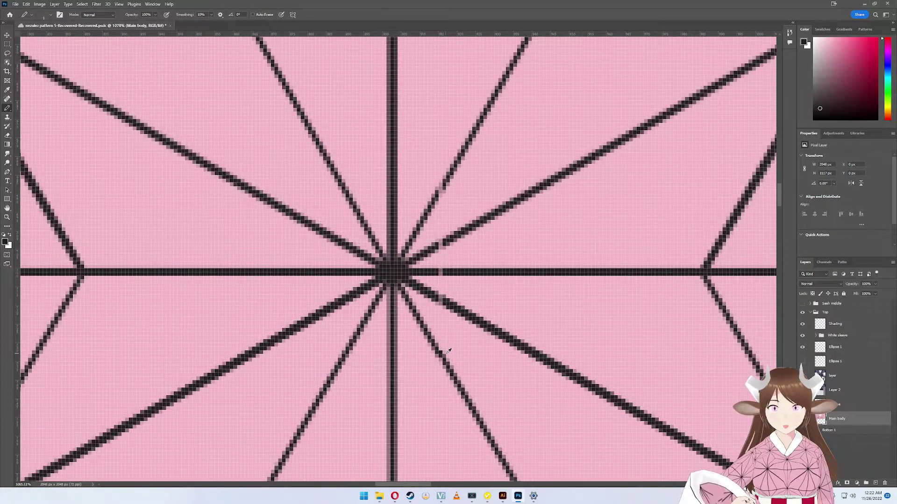
scroll(448, 351, "up", 10)
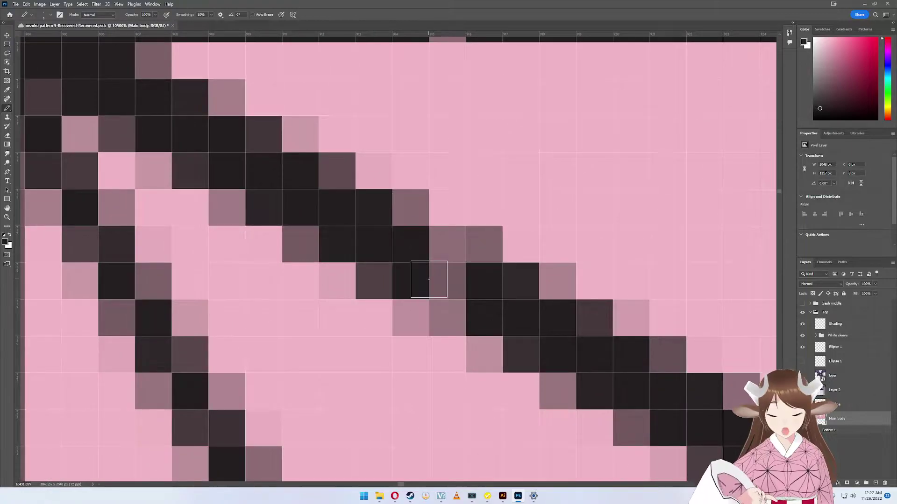
key("i")
key("b")
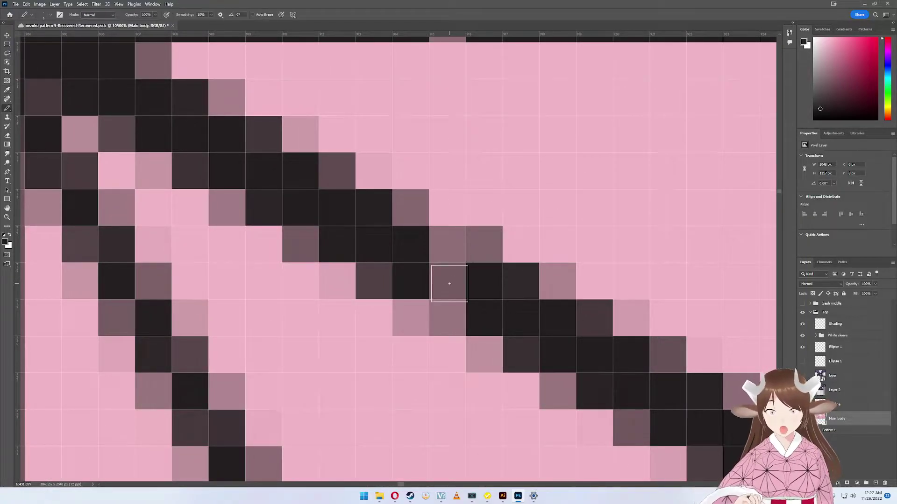
left_click(446, 281)
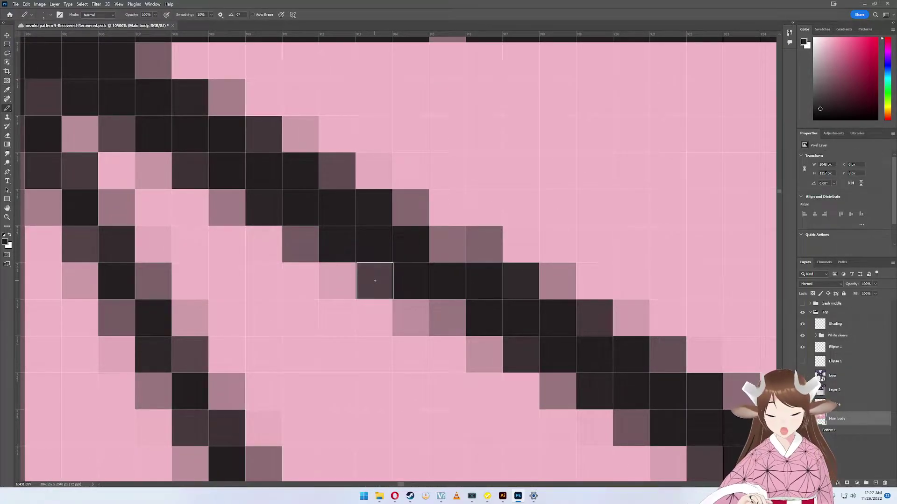
Paint the two remaining grey pixels along that diagonal dark, making the line continuous
key("i")
key("b")
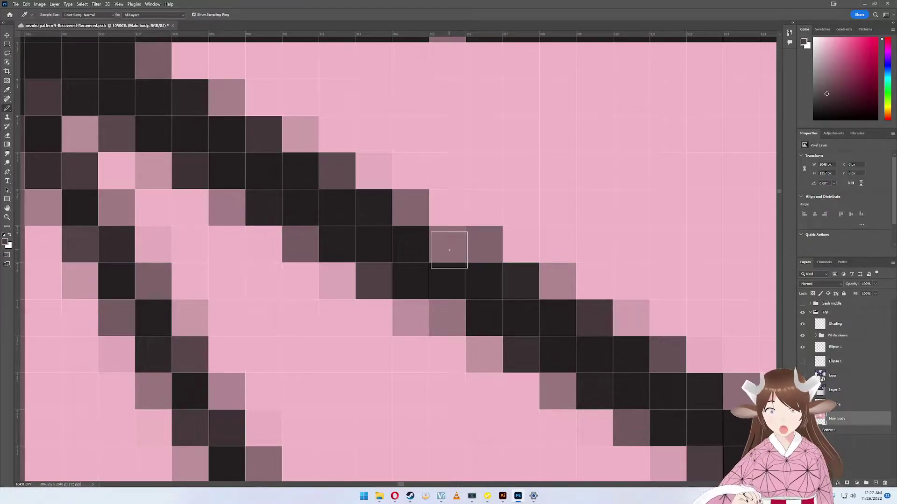
left_click(450, 245)
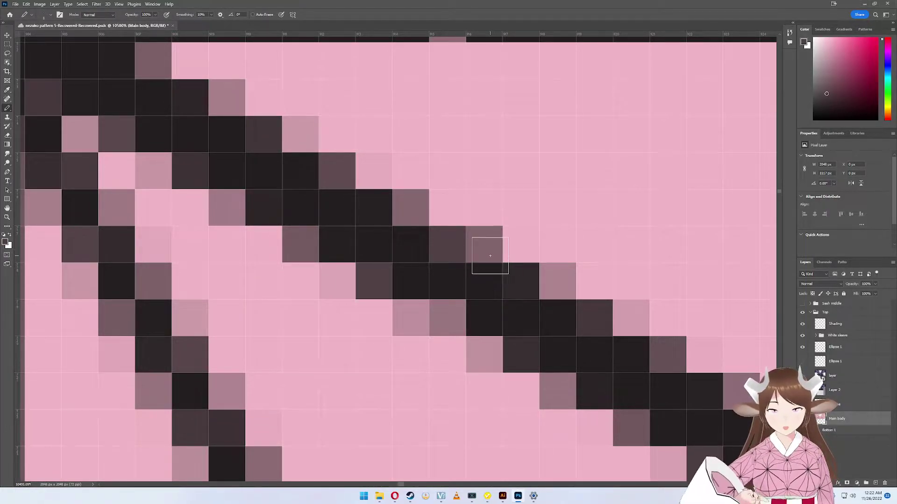
key("i")
key("b")
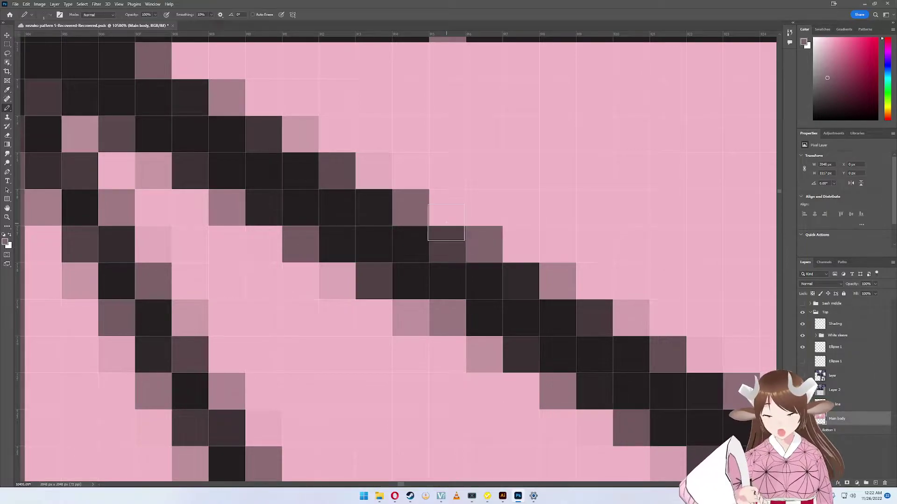
left_click(448, 208)
Sample the light pink background and repaint the stray mauve pixel light pink
scroll(474, 242, "down", 5)
scroll(487, 282, "down", 4)
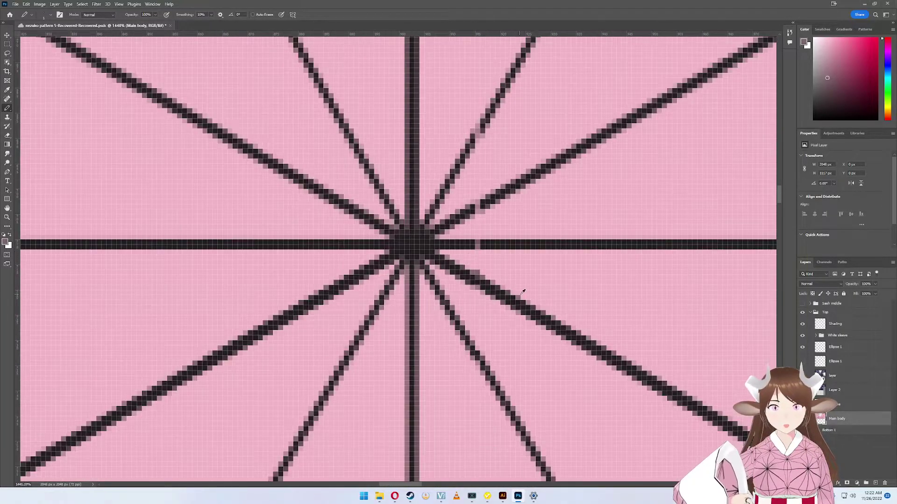
scroll(502, 288, "up", 7)
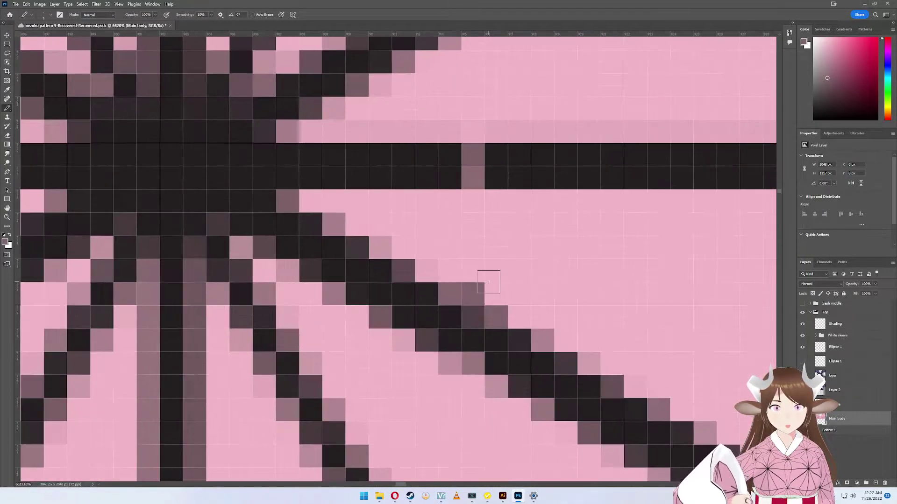
key("i")
left_click(505, 263)
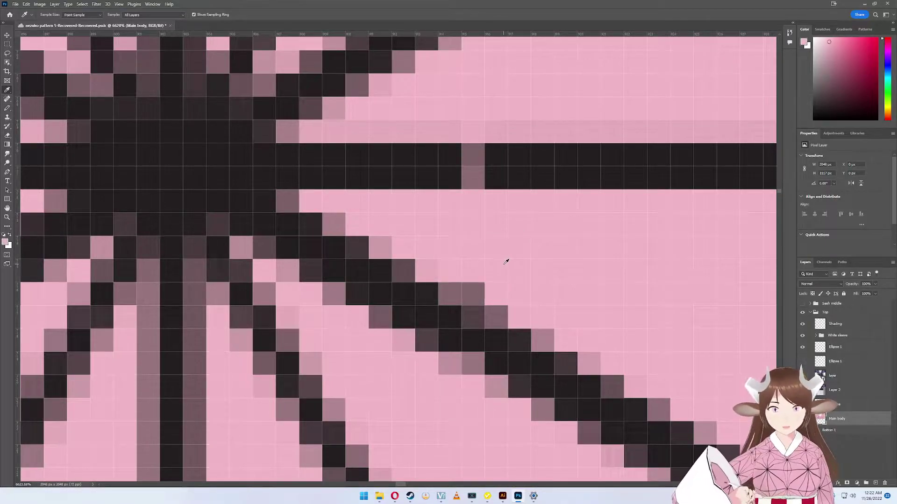
key("b")
left_click(473, 294)
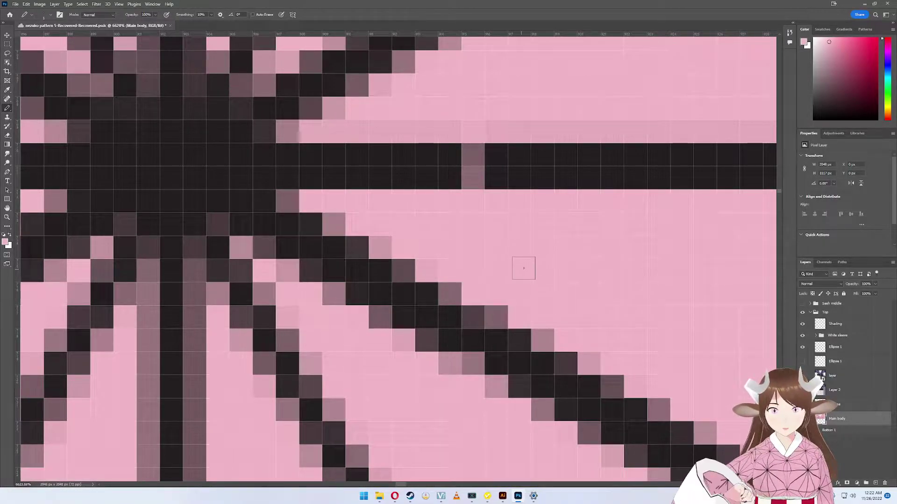
key("i")
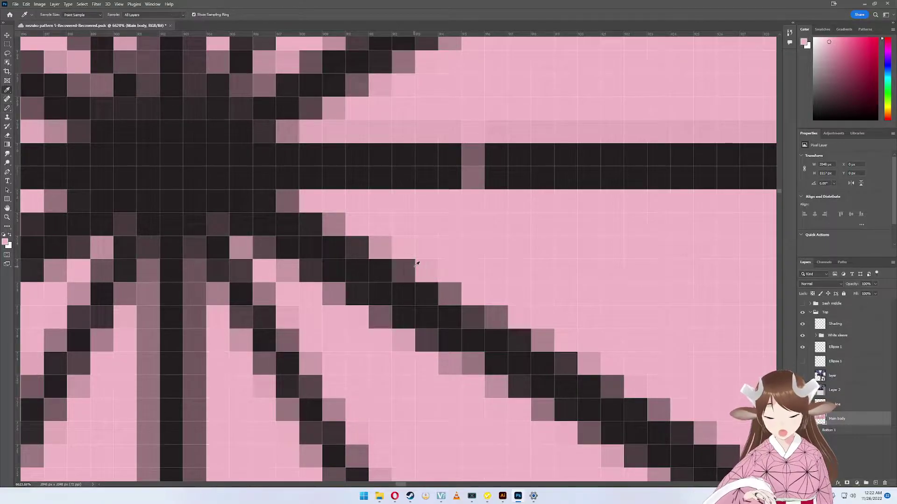
key("b")
Sample the pattern line's black and paint the pale gap pixels in the thick horizontal line black
scroll(434, 269, "down", 3)
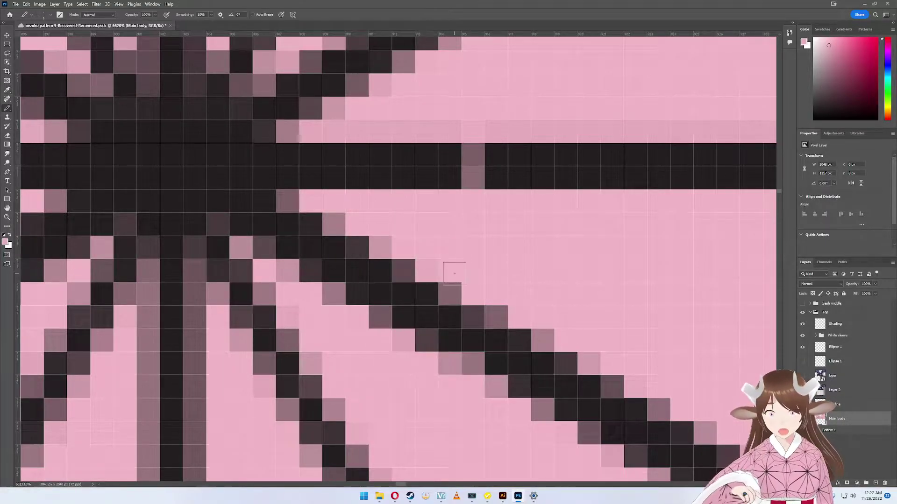
scroll(519, 271, "down", 5)
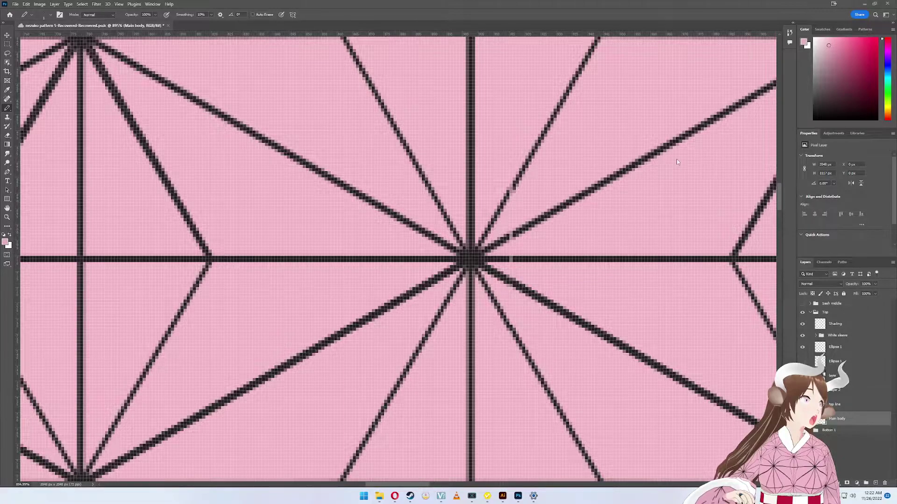
scroll(652, 161, "up", 2)
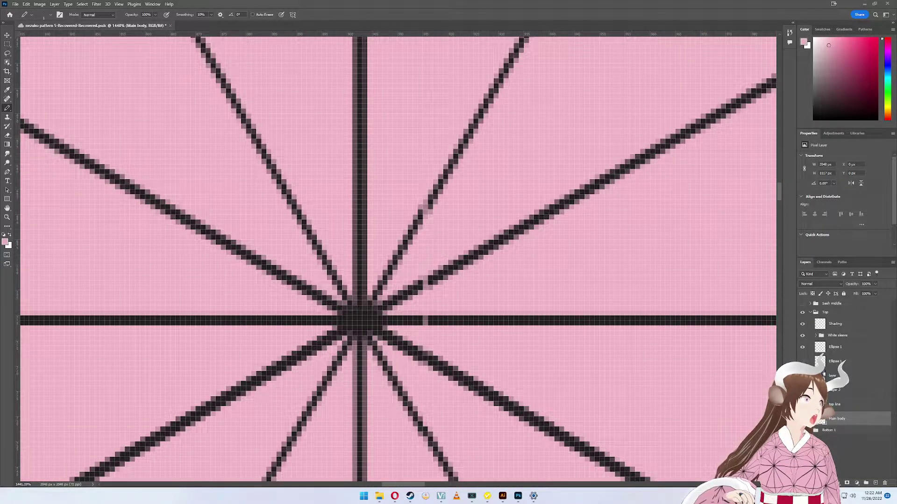
scroll(424, 304, "up", 5)
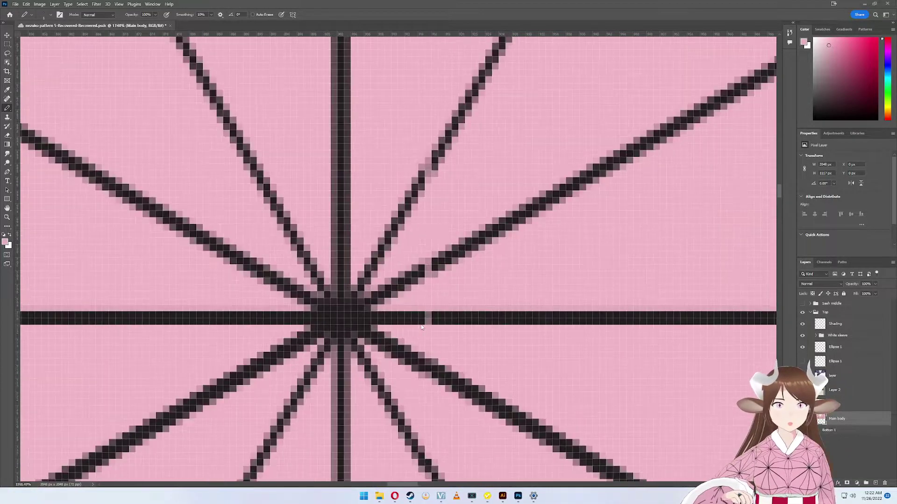
scroll(427, 313, "down", 1)
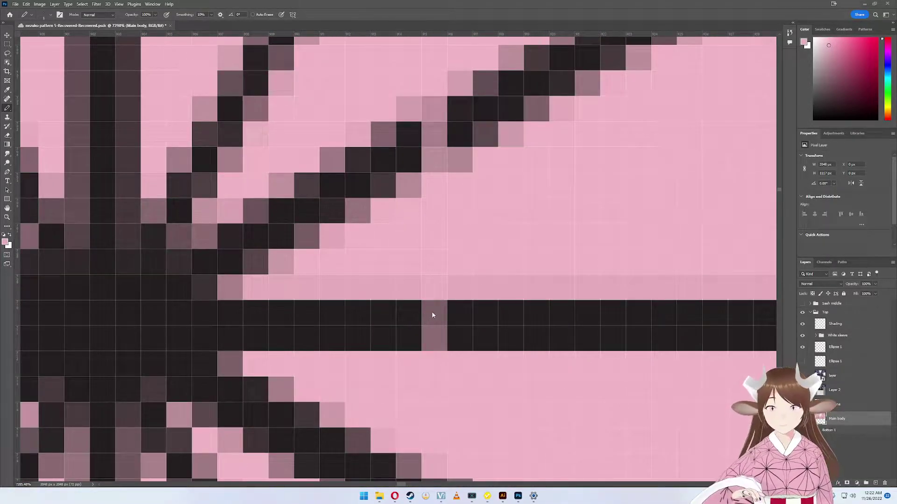
scroll(434, 310, "up", 1)
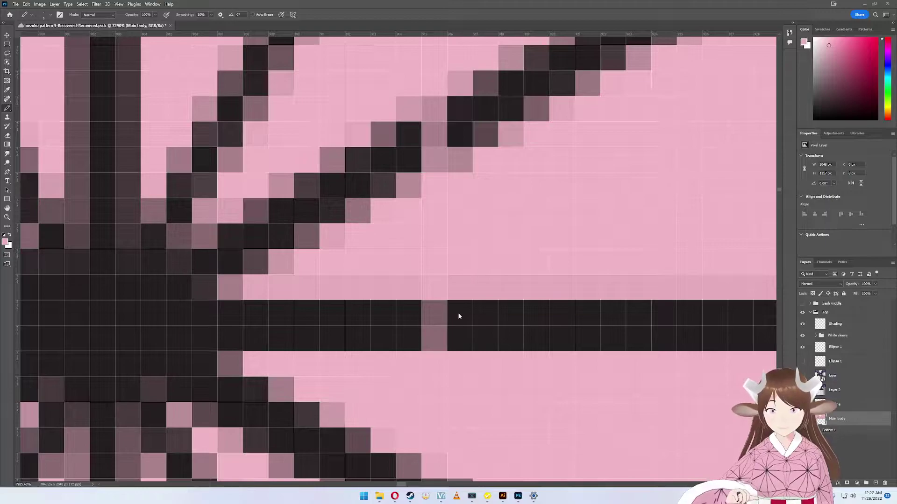
key("i")
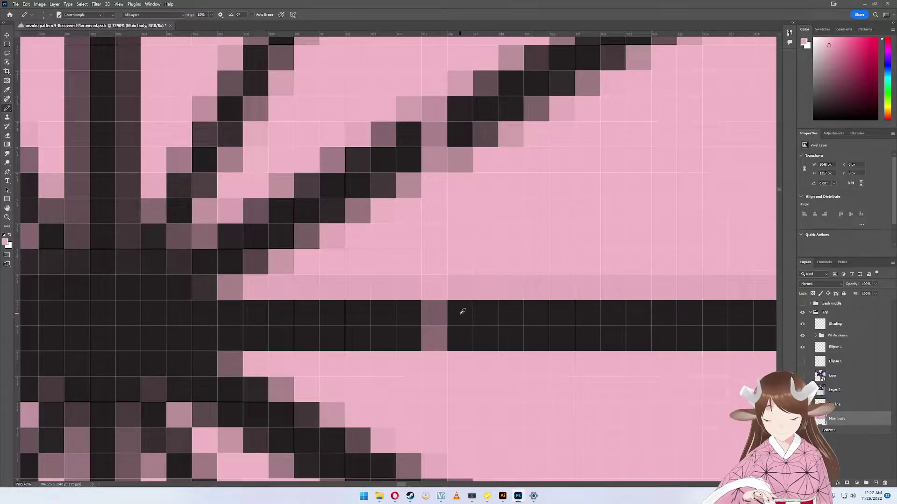
left_click(461, 309)
key("b")
left_click(434, 313)
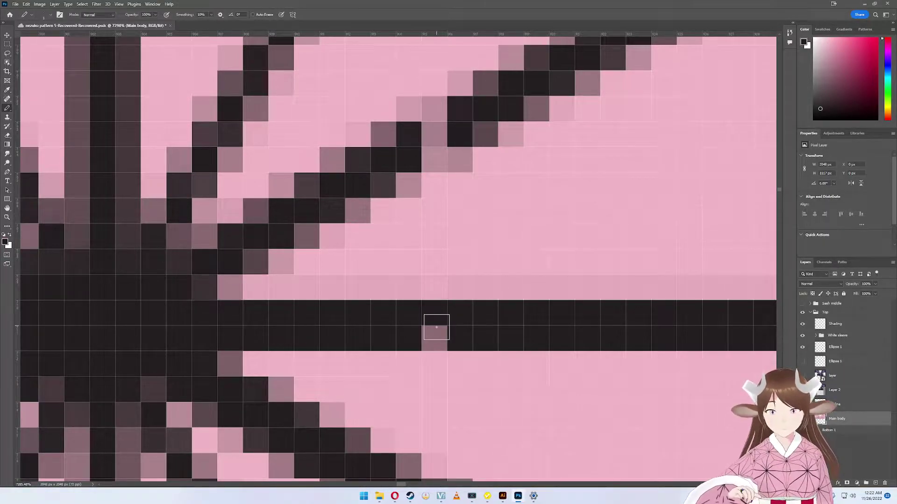
left_click(435, 337)
Undo the last painted pixel and darken two greyish-pink gap cells on the steep diagonal
key("i")
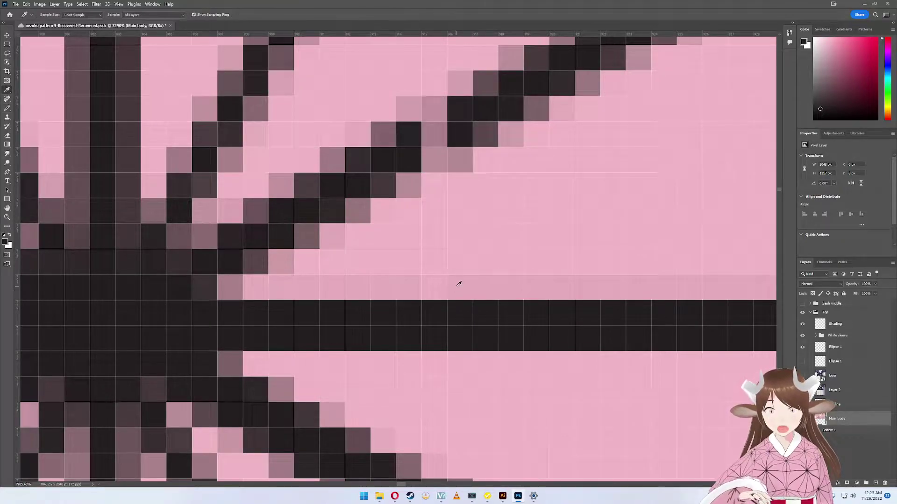
key("b")
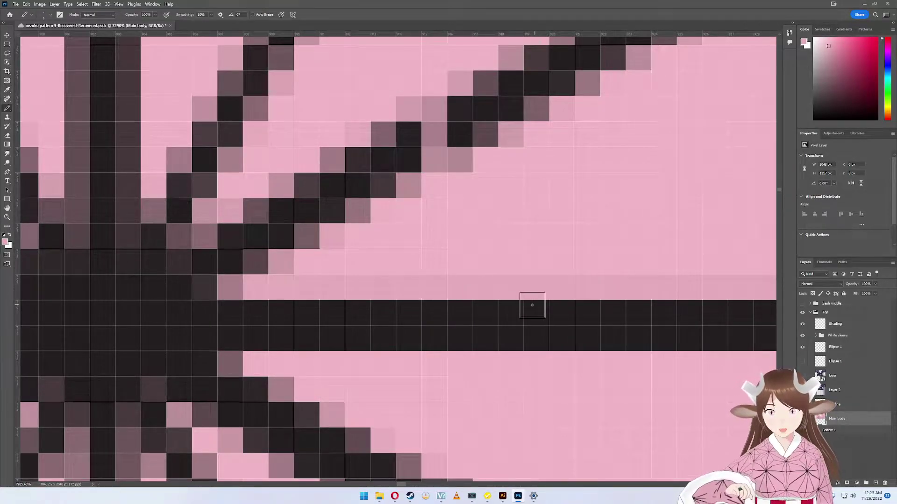
scroll(447, 291, "up", 1)
scroll(448, 292, "up", 5)
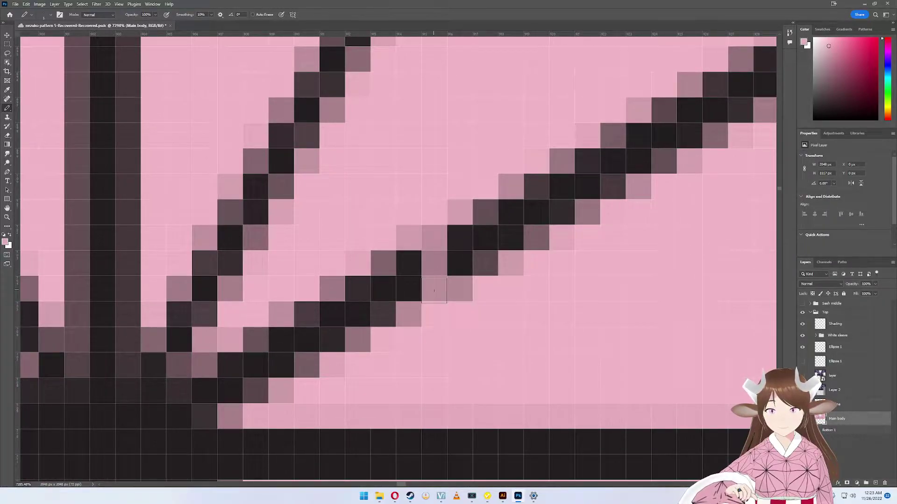
key("ctrl+z")
key("i")
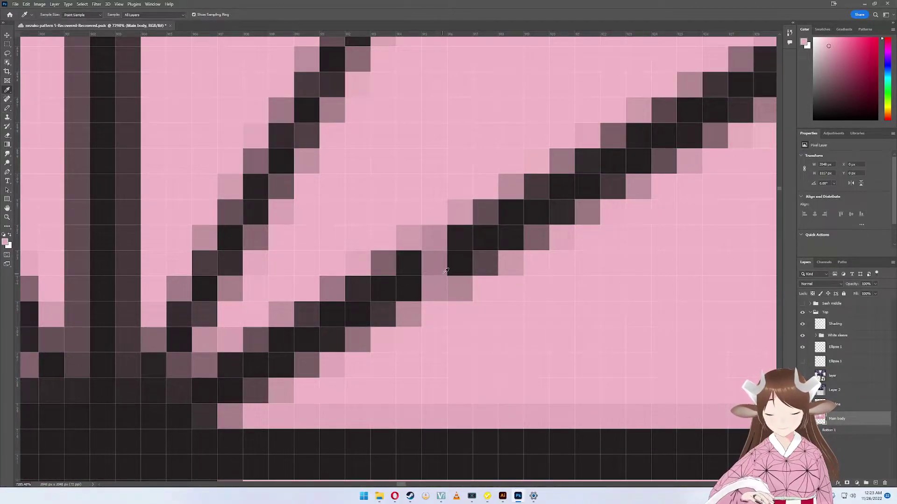
key("b")
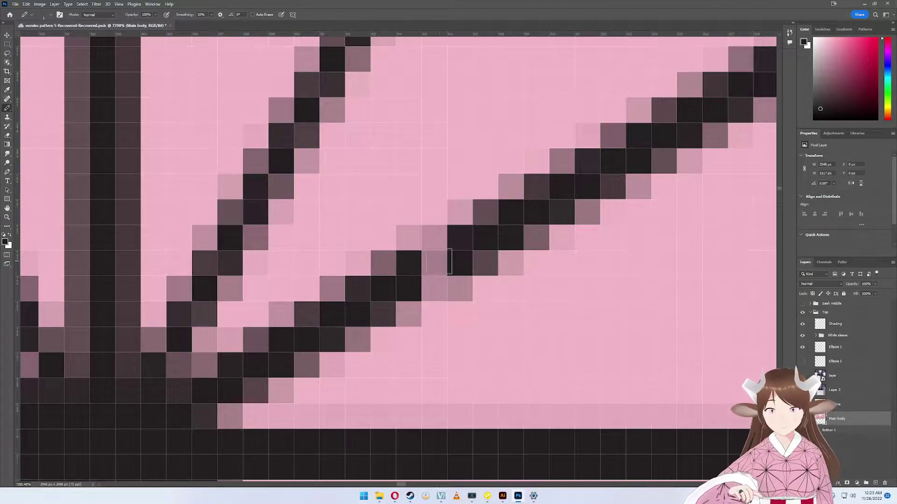
left_click(435, 263)
left_click(451, 238)
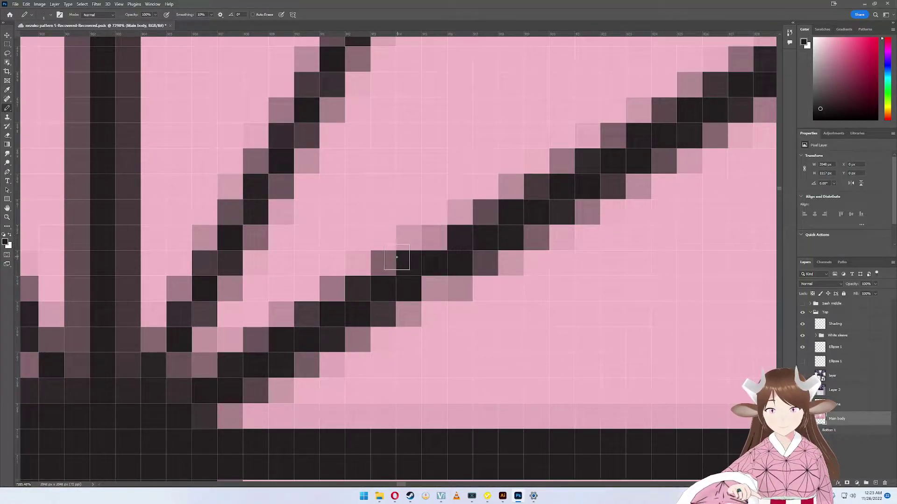
Darken another pale cell in the same diagonal line
key("i")
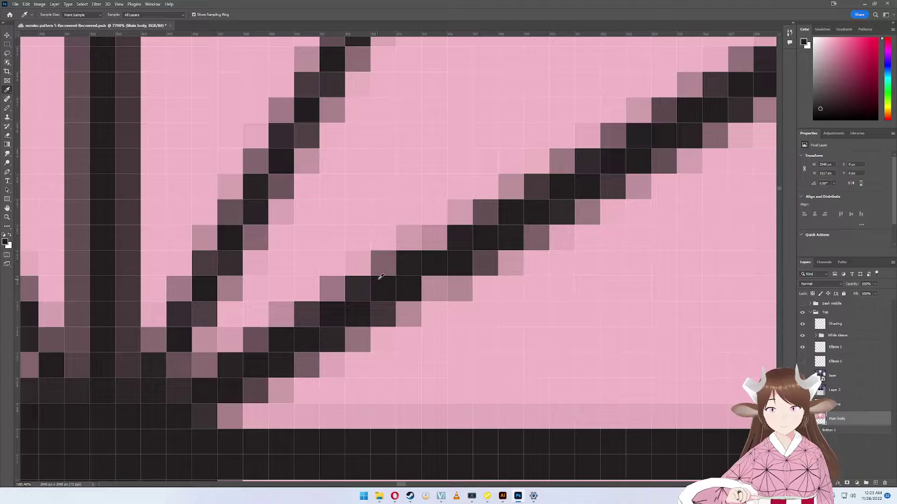
key("b")
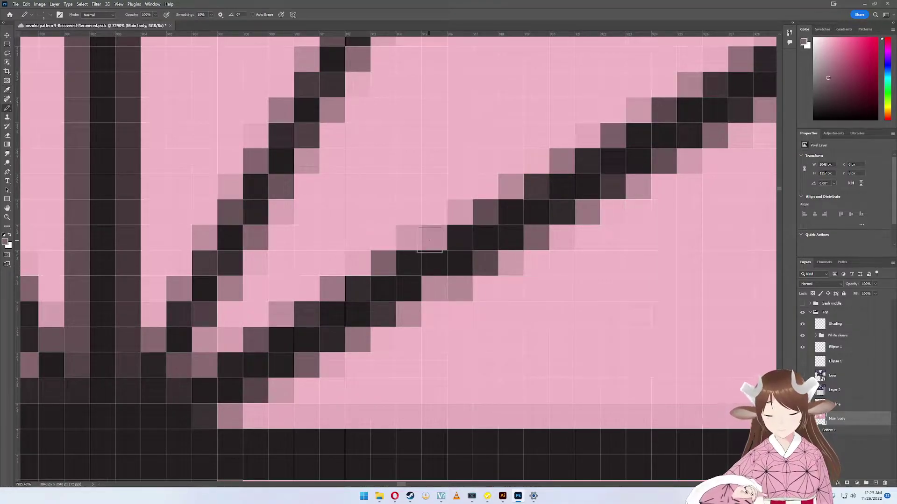
left_click(432, 240)
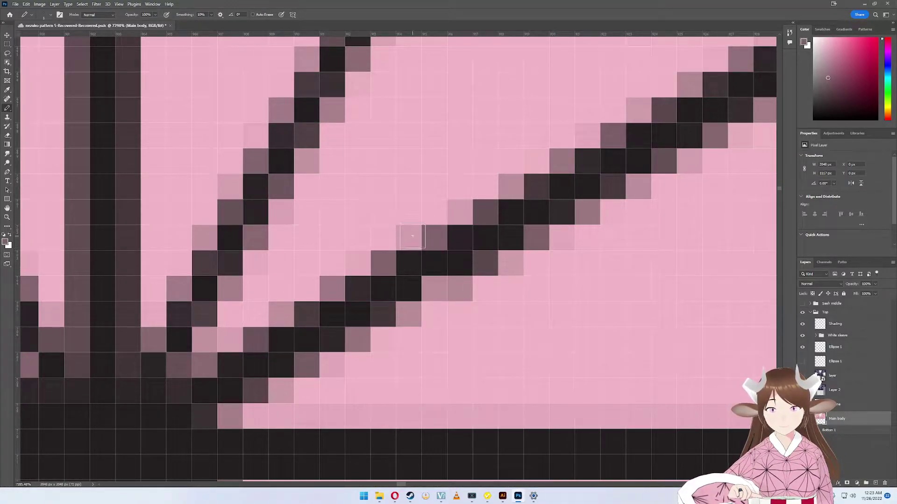
key("i")
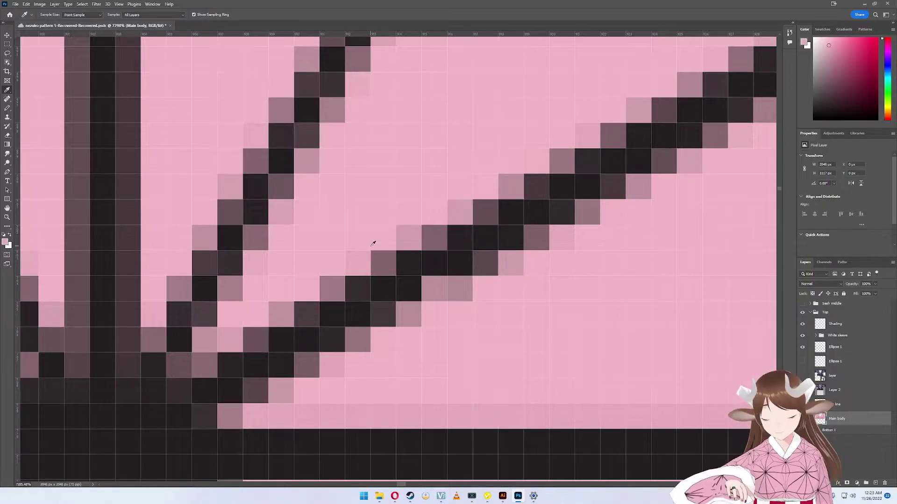
key("b")
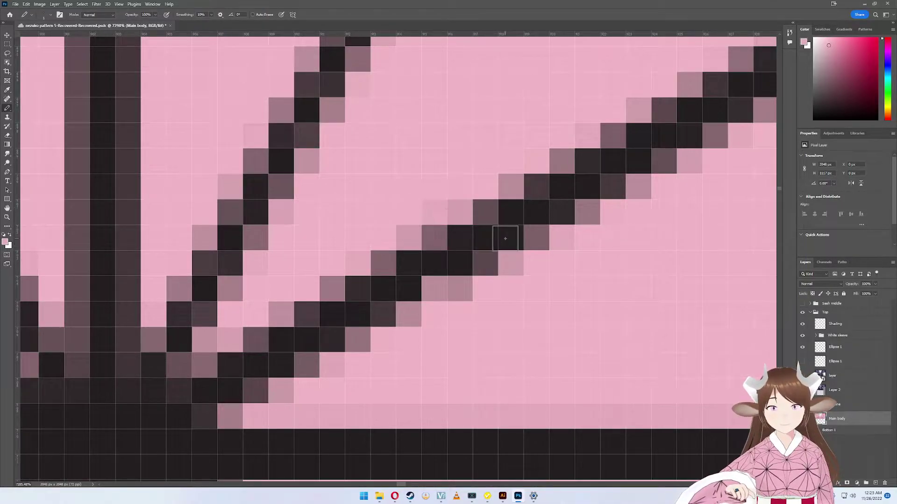
Resample the dark line colour and darken the two mid-pink cells higher up the diagonal
scroll(444, 186, "down", 2)
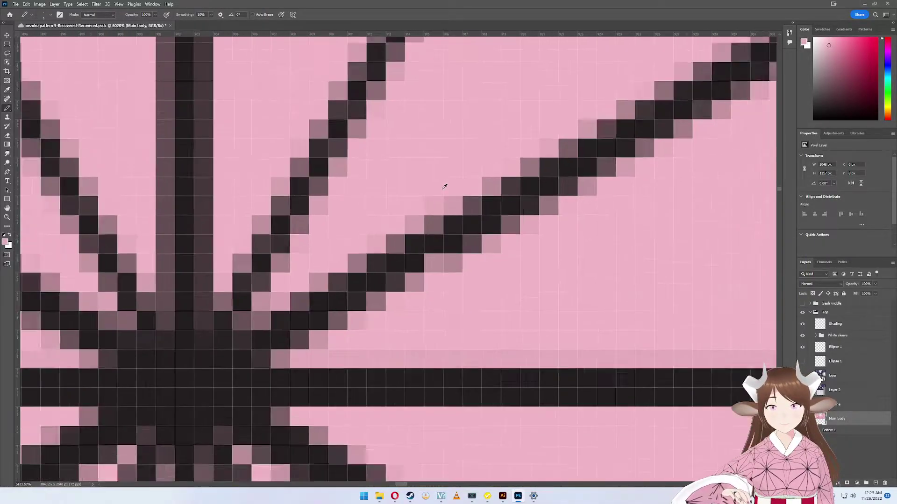
scroll(444, 186, "down", 3)
scroll(441, 172, "up", 3)
scroll(437, 175, "up", 3)
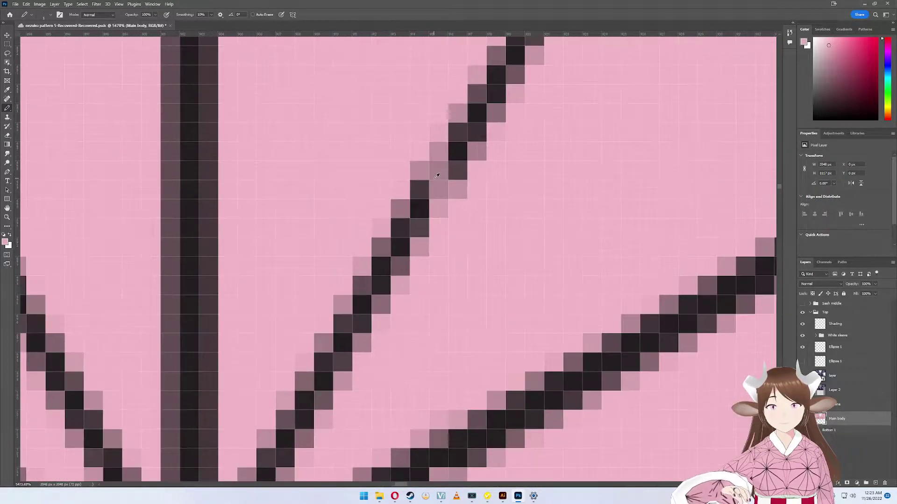
scroll(437, 176, "up", 3)
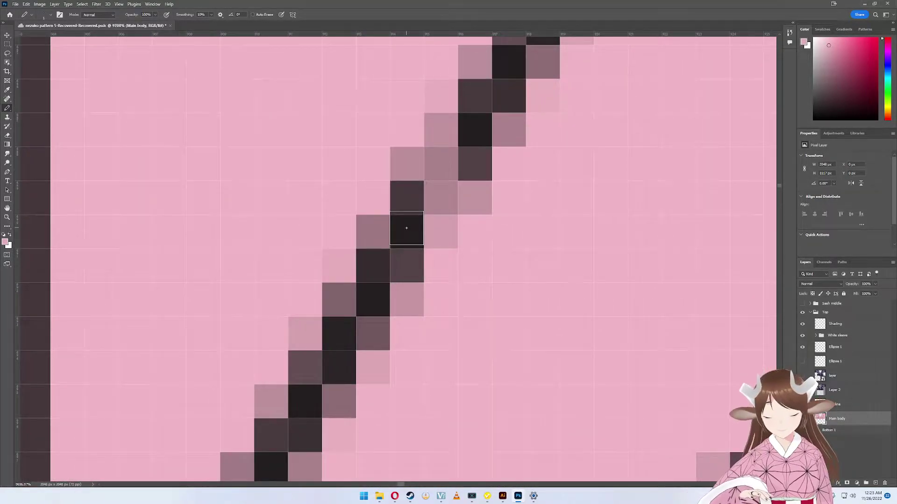
key("i")
left_click(407, 228)
key("b")
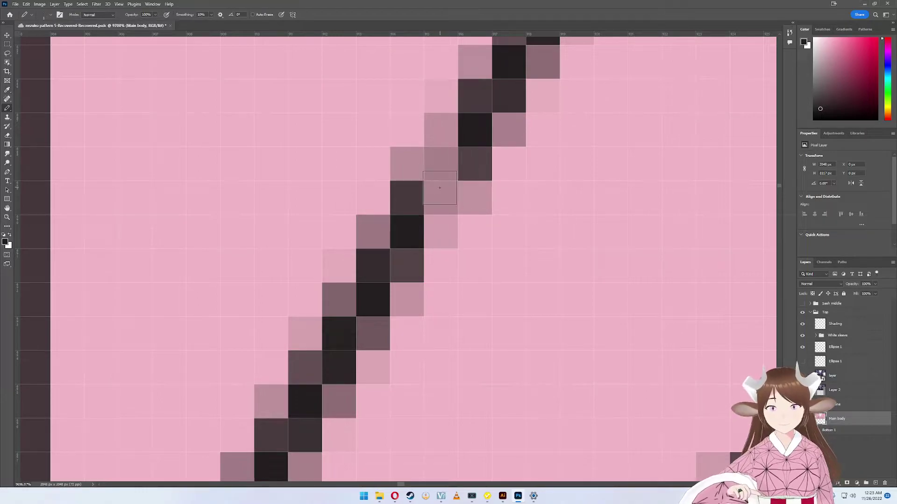
left_click(439, 197)
key("i")
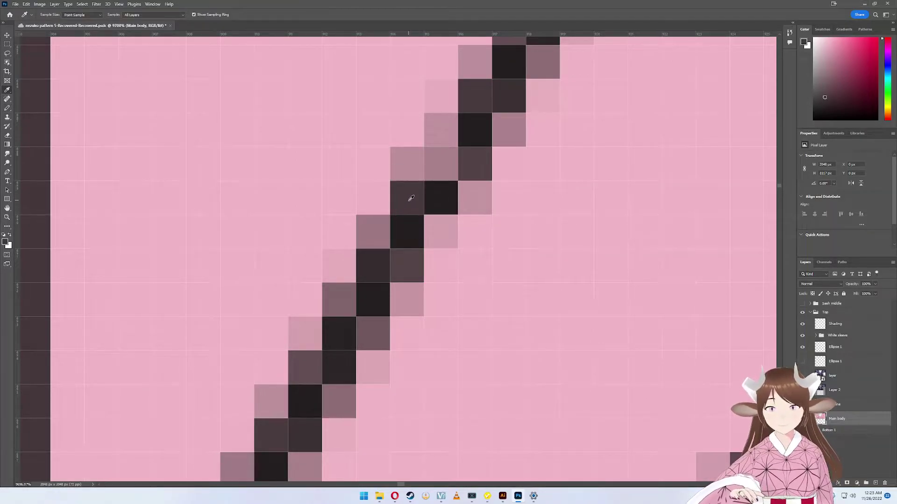
key("b")
left_click(441, 163)
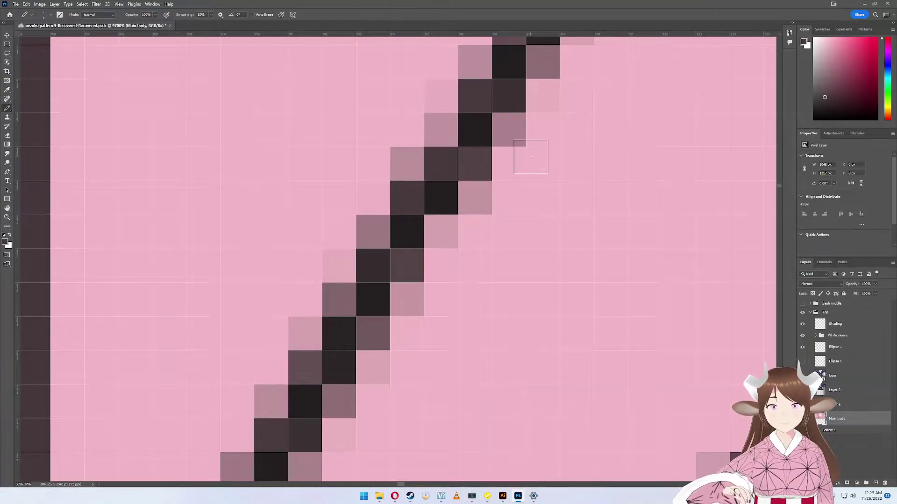
scroll(528, 154, "up", 1)
scroll(528, 154, "down", 15)
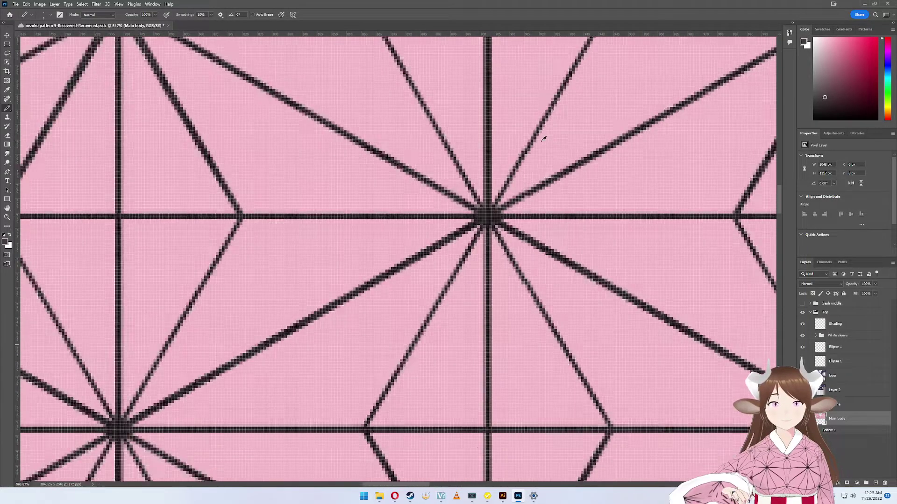
scroll(545, 137, "down", 2)
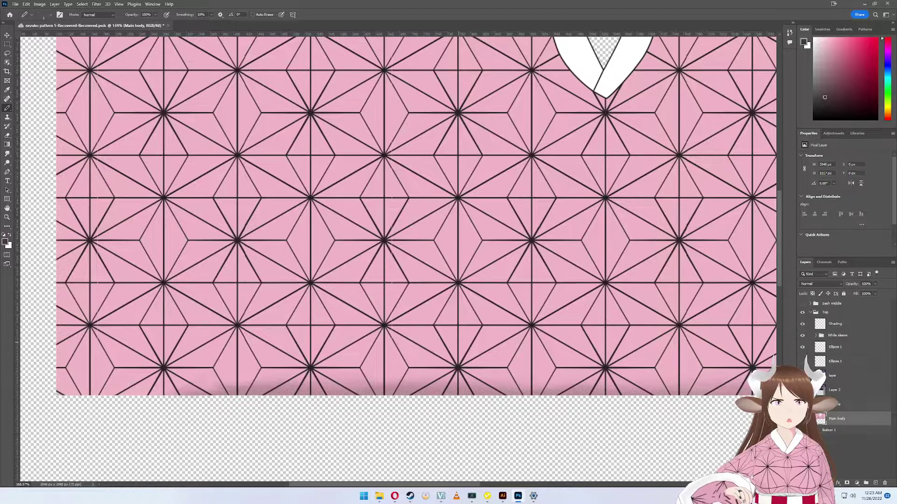
scroll(571, 341, "up", 2)
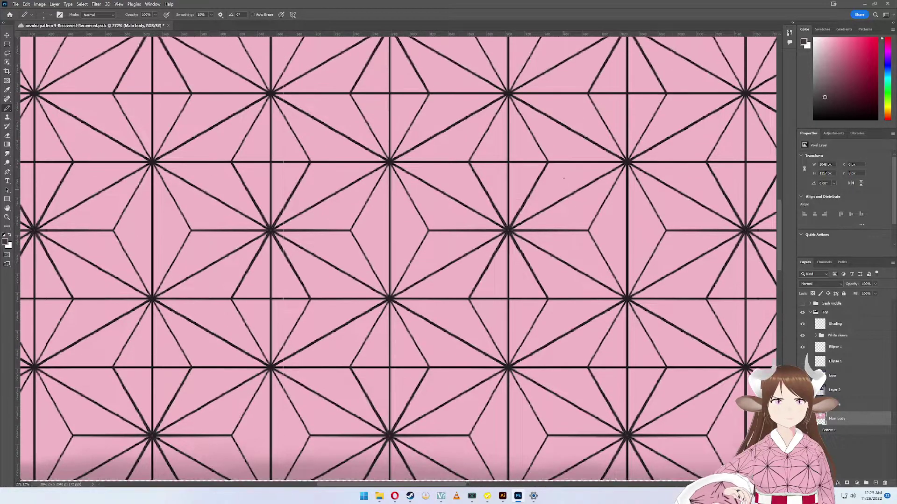
scroll(544, 175, "up", 3)
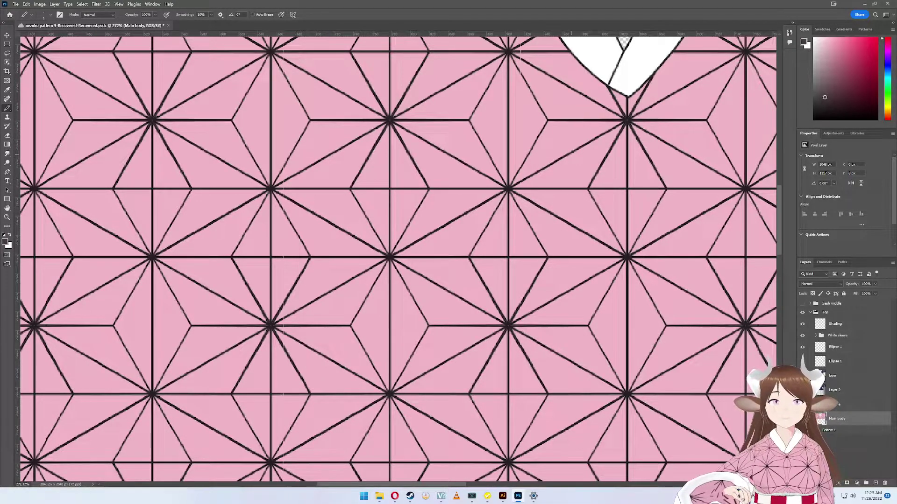
scroll(526, 162, "up", 5)
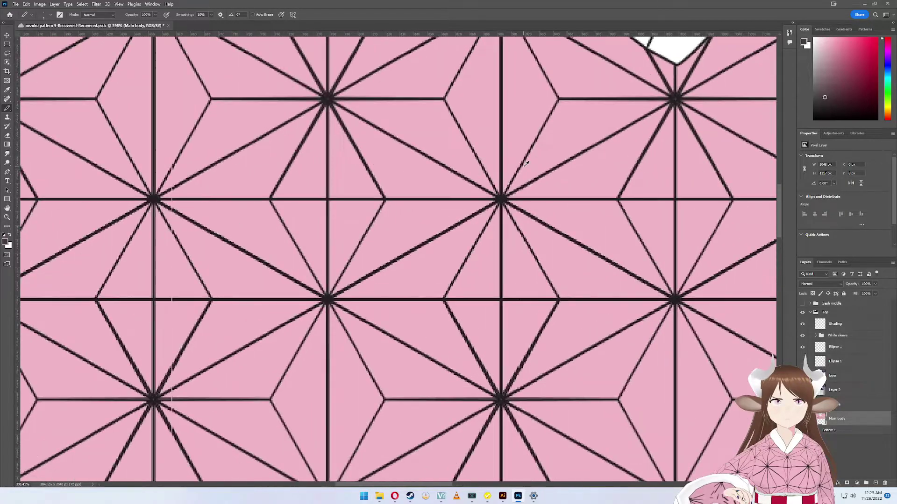
scroll(525, 166, "down", 5)
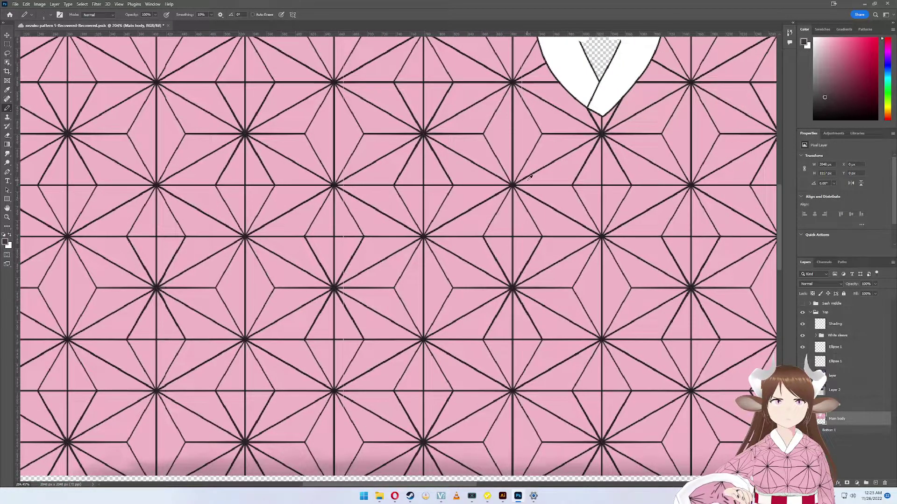
scroll(525, 178, "up", 10)
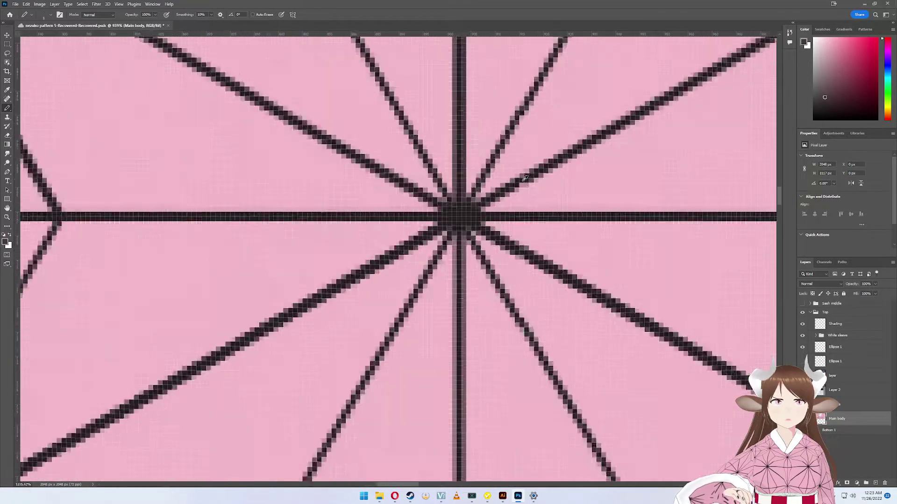
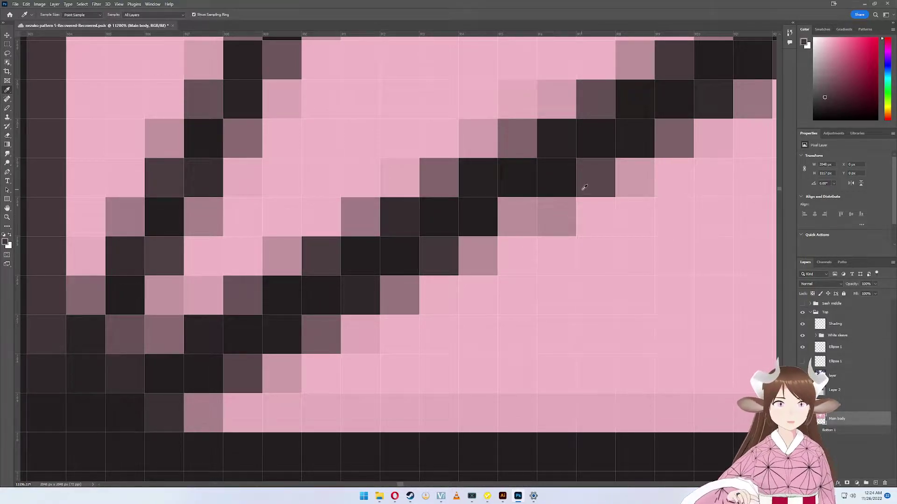
Sample the dark line colour and paint a gap pixel in the diagonal line
left_click(597, 181, "alt")
left_click(519, 213)
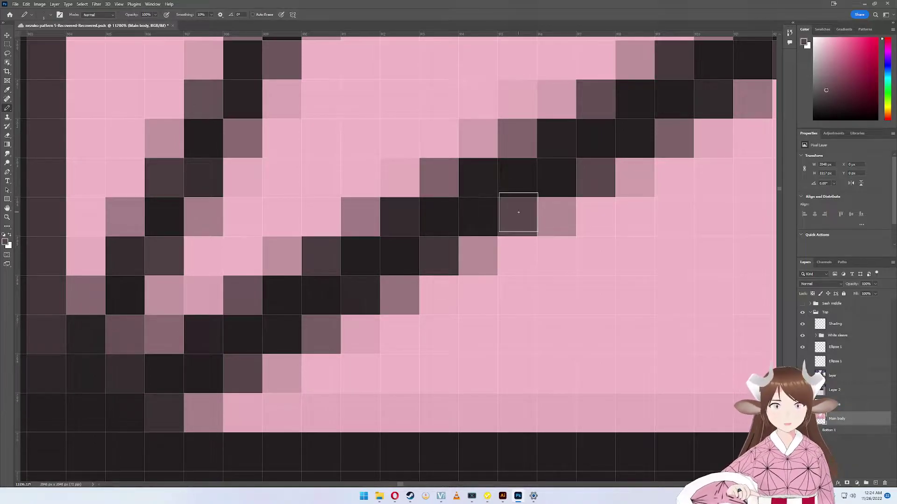
scroll(518, 213, "down", 15)
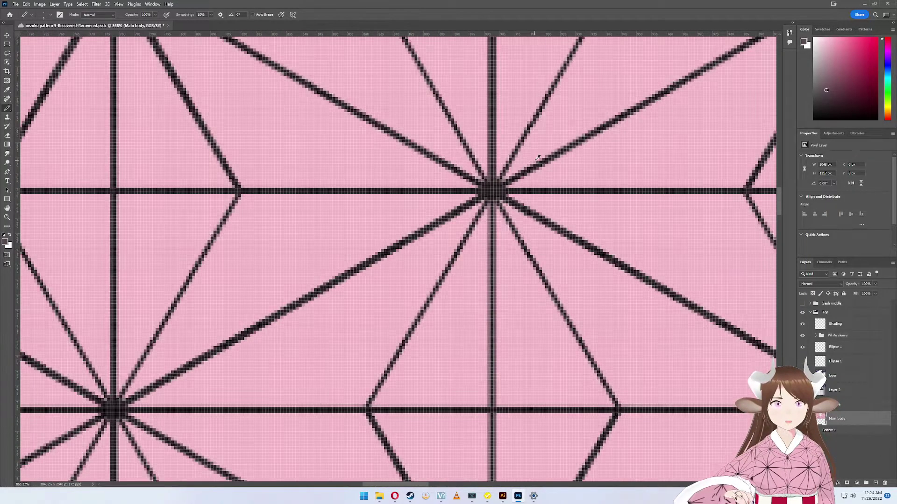
scroll(537, 158, "down", 3)
scroll(543, 123, "up", 8)
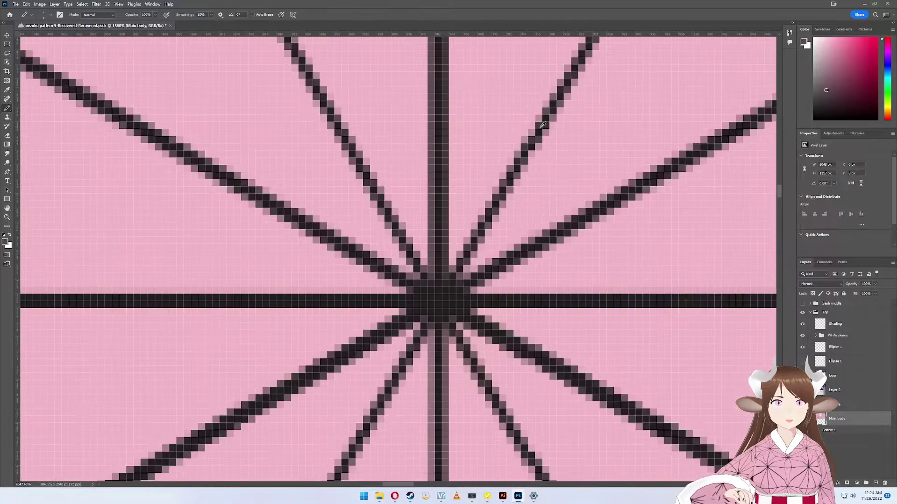
scroll(542, 125, "down", 4)
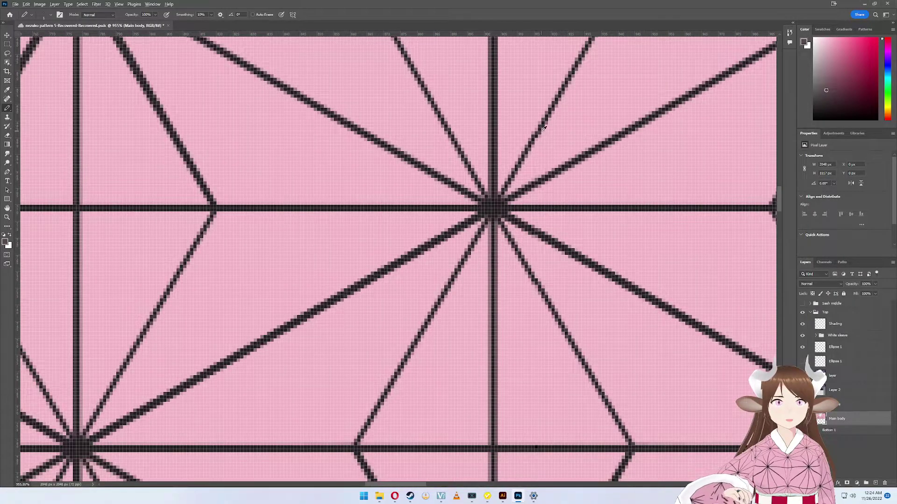
scroll(544, 127, "up", 10)
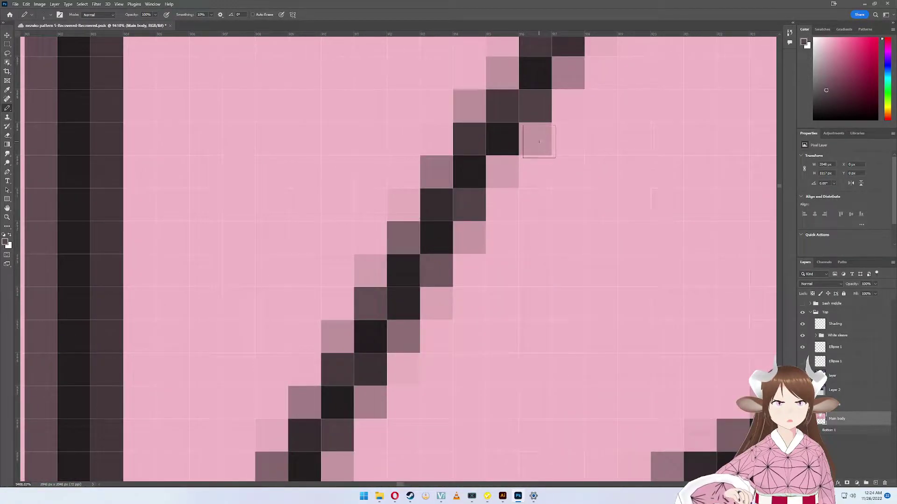
Add mauve pixels along the diagonal line's edge, undo one stray pixel, and resample the dark colour
left_click(539, 142)
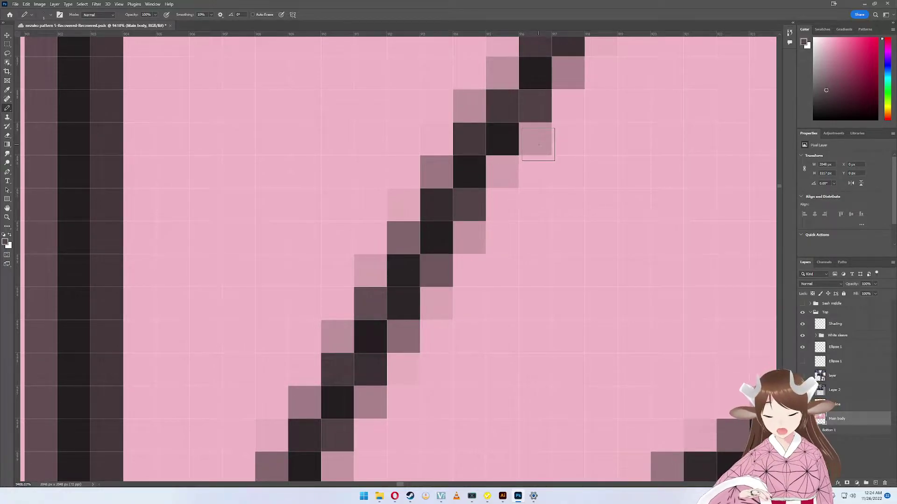
key("i")
key("b")
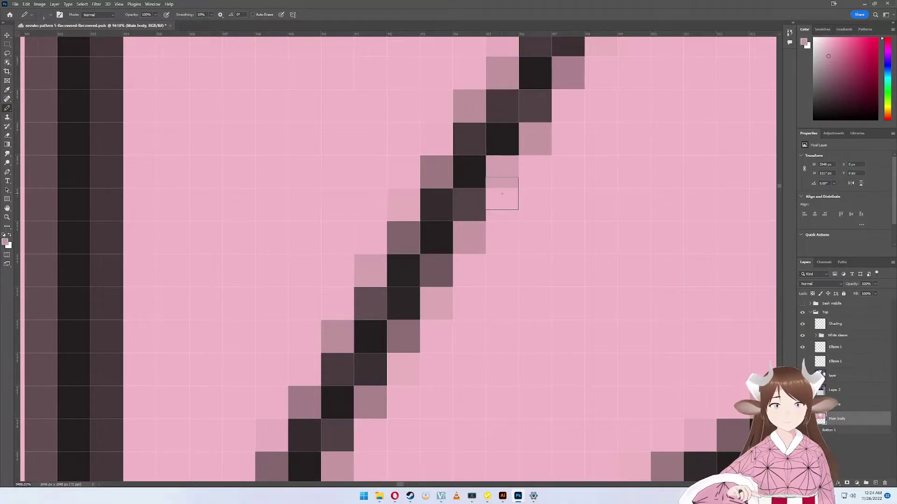
left_click(502, 171)
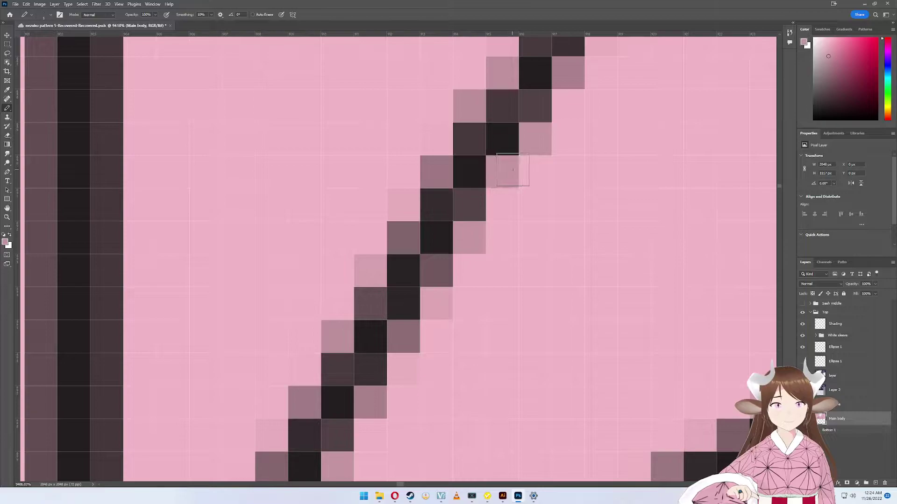
left_click(502, 203)
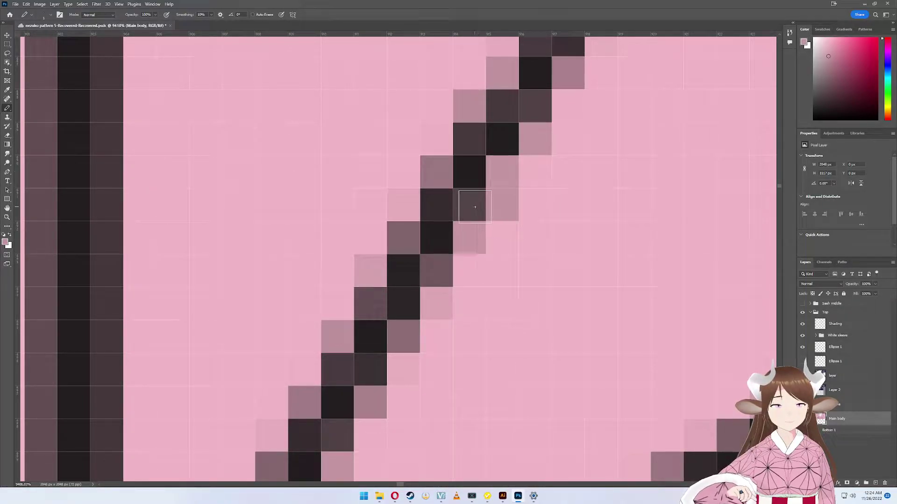
key("ctrl+z")
key("i")
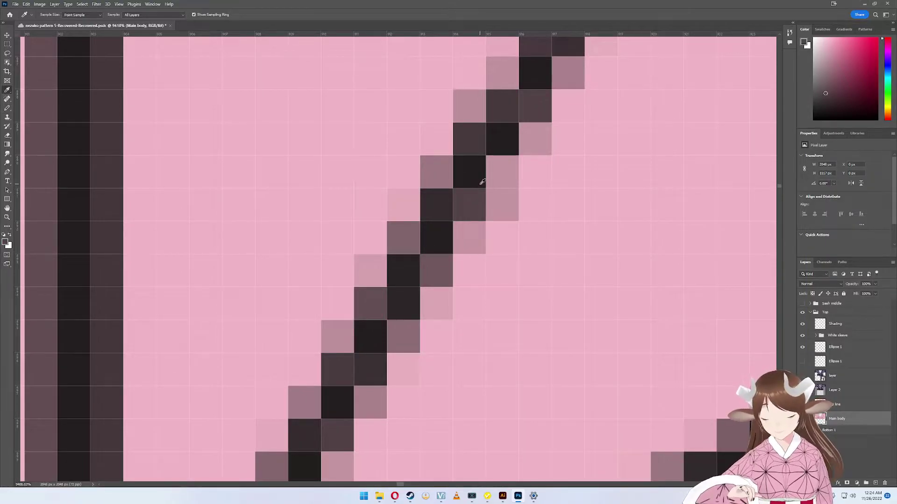
key("b")
left_click(501, 173)
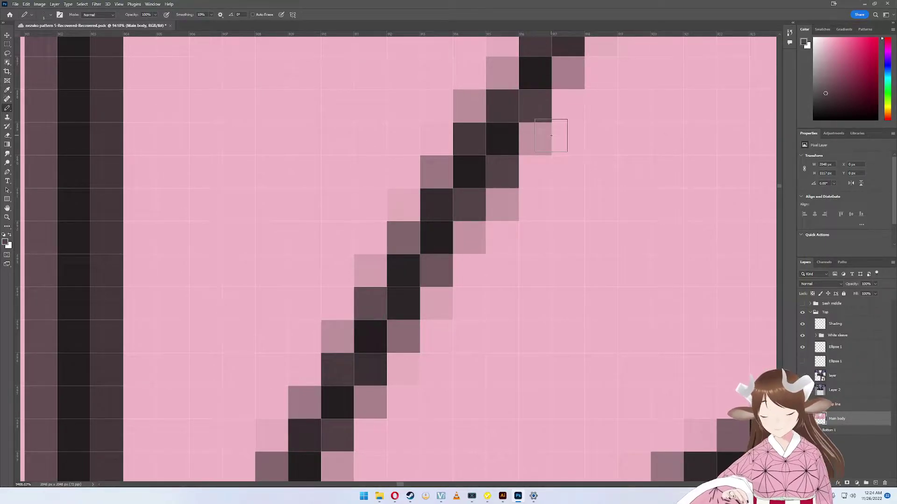
scroll(551, 135, "down", 12)
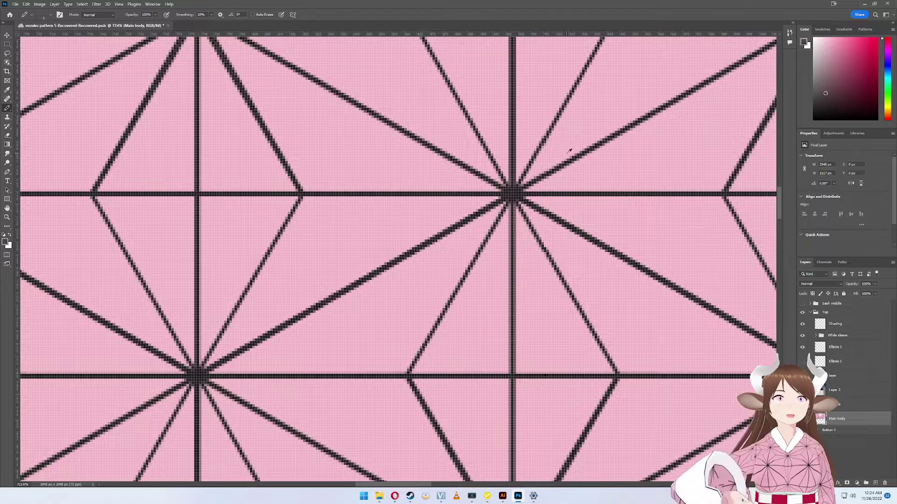
At 12800% zoom, paint edge pixels of another diagonal line black and darker mauve
scroll(569, 151, "down", 5)
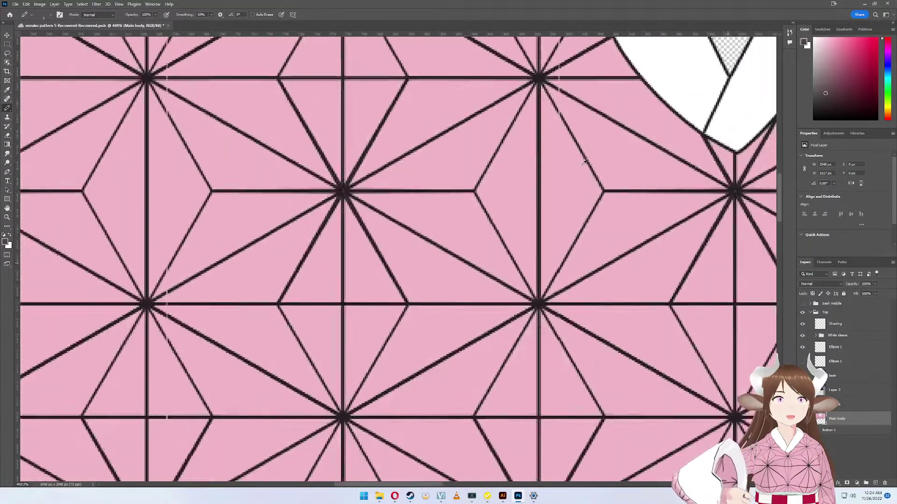
scroll(583, 162, "down", 2)
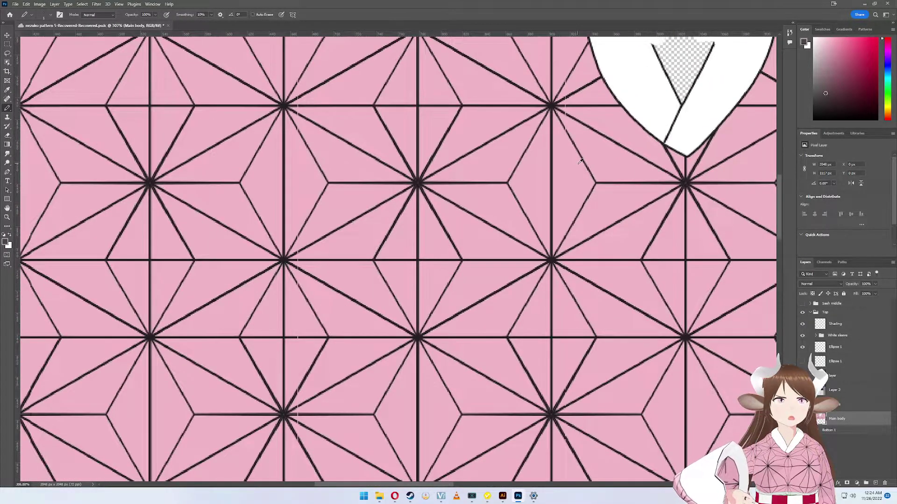
scroll(584, 126, "up", 15)
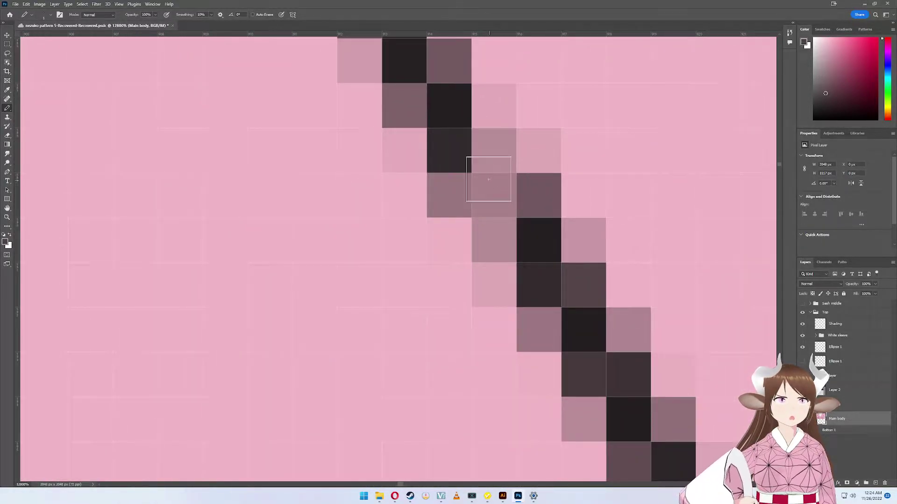
key("i")
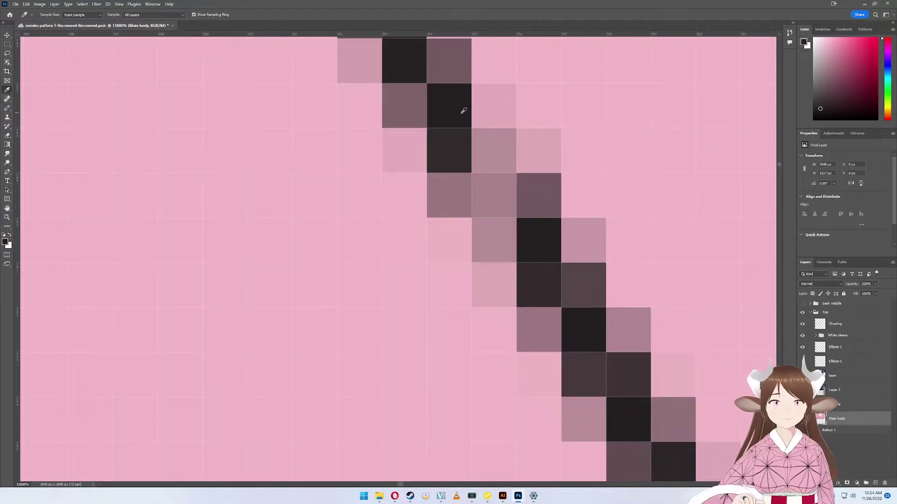
key("b")
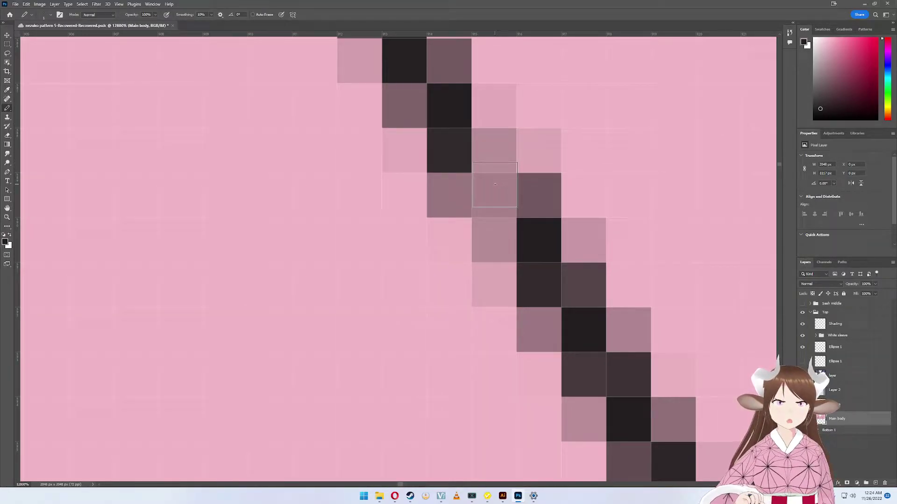
left_click(495, 148)
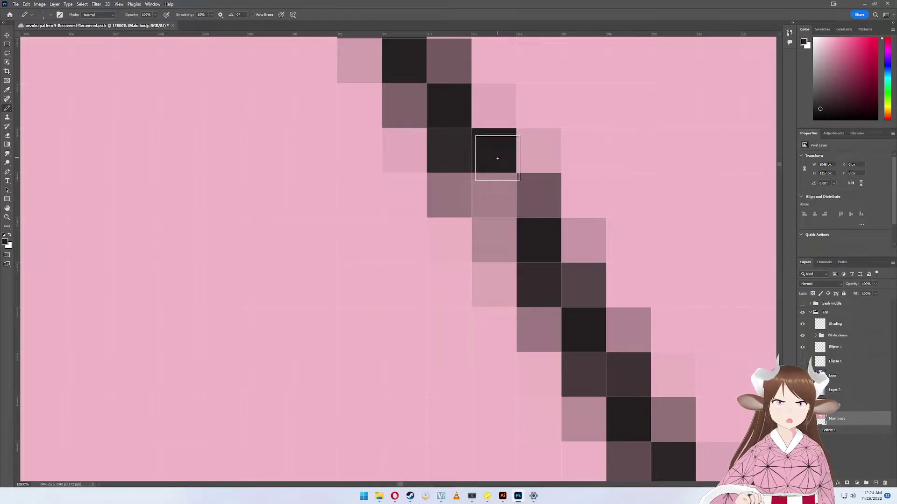
left_click(497, 203)
key("i")
key("b")
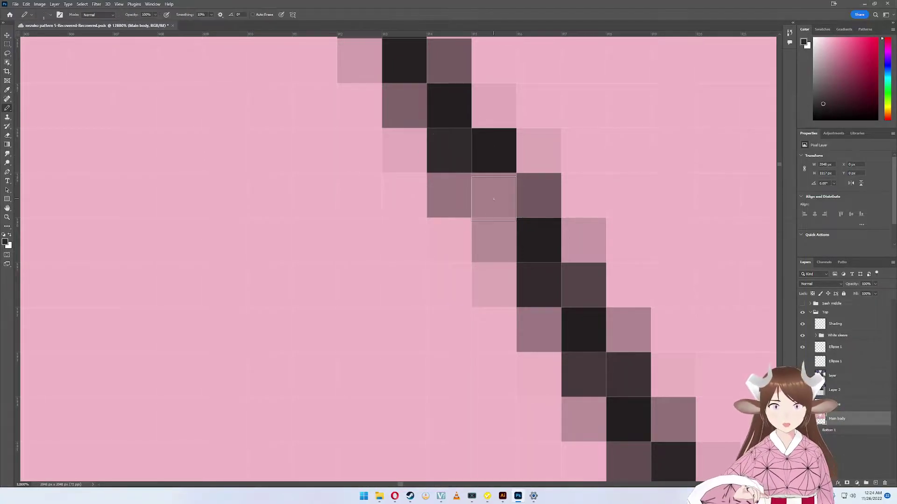
left_click(494, 194)
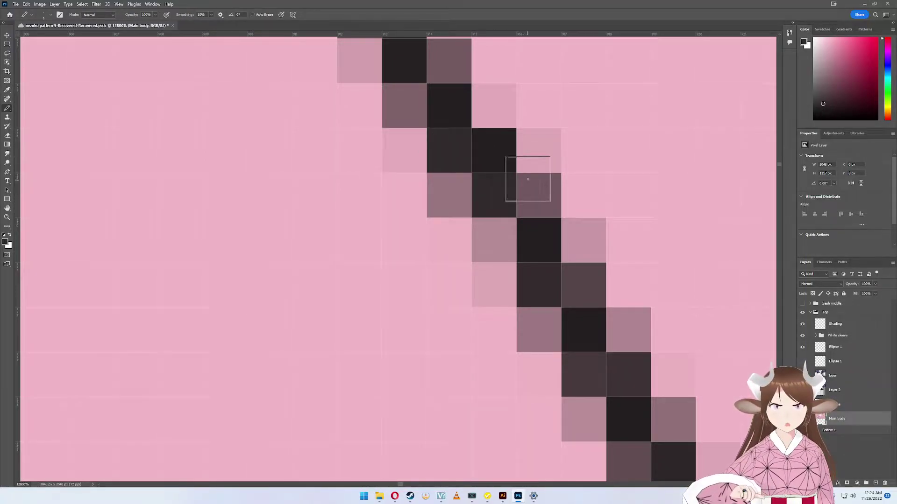
Paint two edge cells with sampled mauve and soften one cell with sampled light pink
key("i")
left_click(460, 190)
key("b")
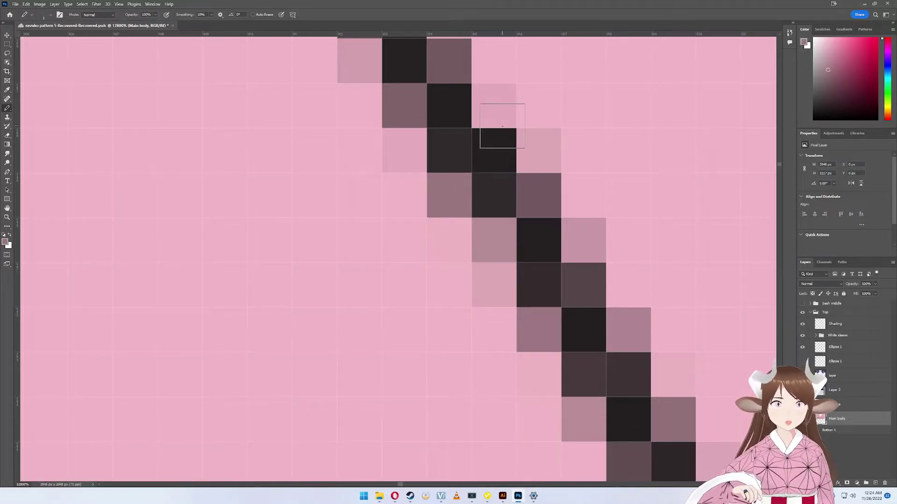
left_click(494, 105)
left_click(496, 230)
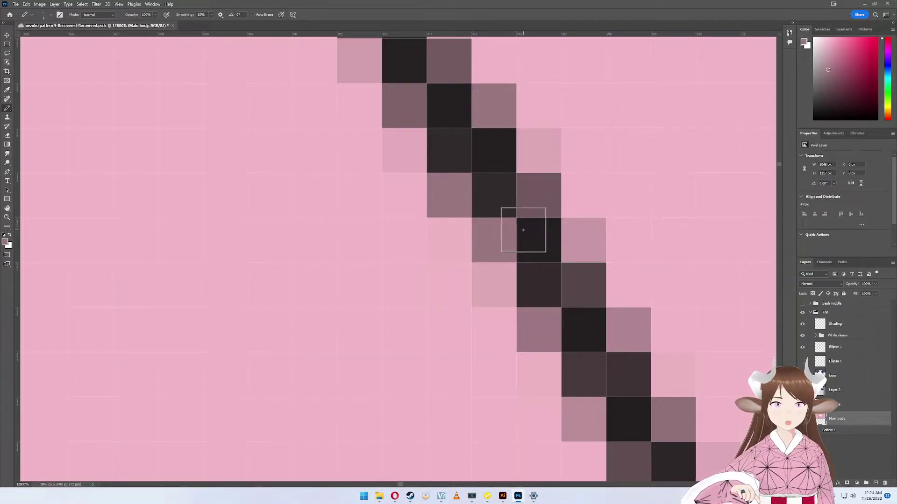
key("i")
left_click(495, 284)
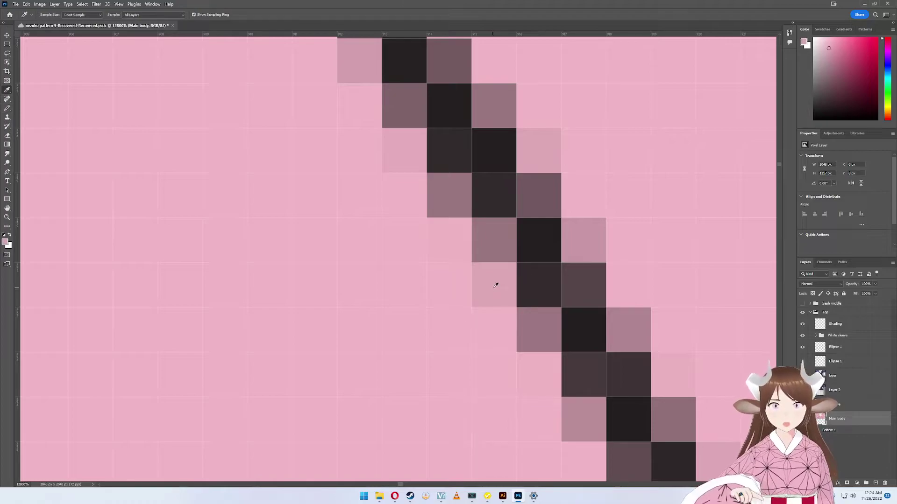
key("b")
left_click(439, 241)
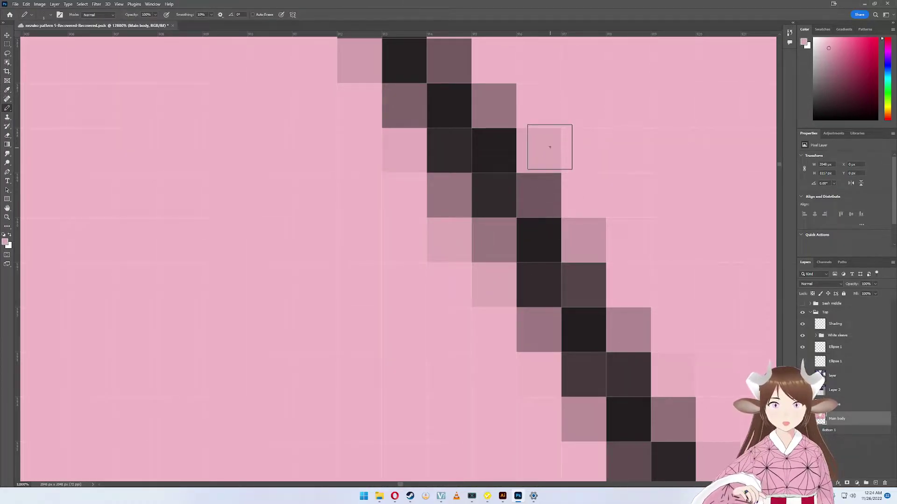
scroll(538, 131, "up", 2)
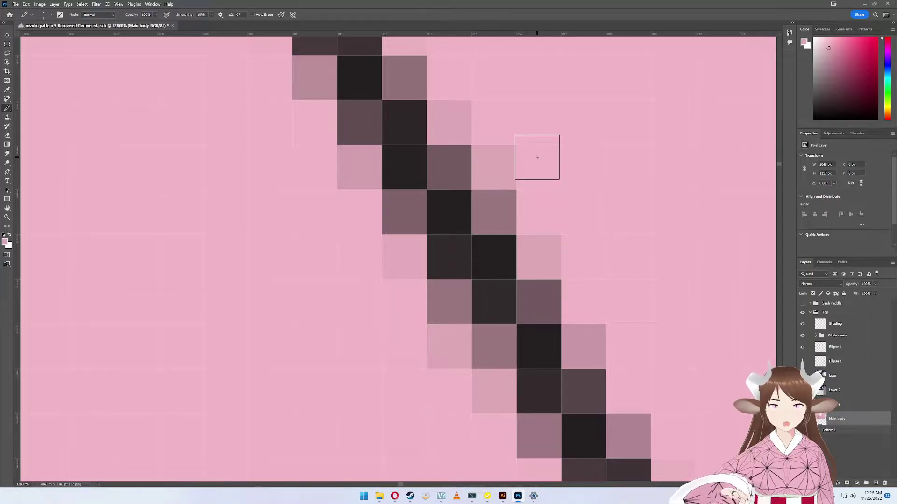
Paint a stray pixel dark on the line, then turn an edge pixel mauve and darken it
scroll(541, 158, "down", 10)
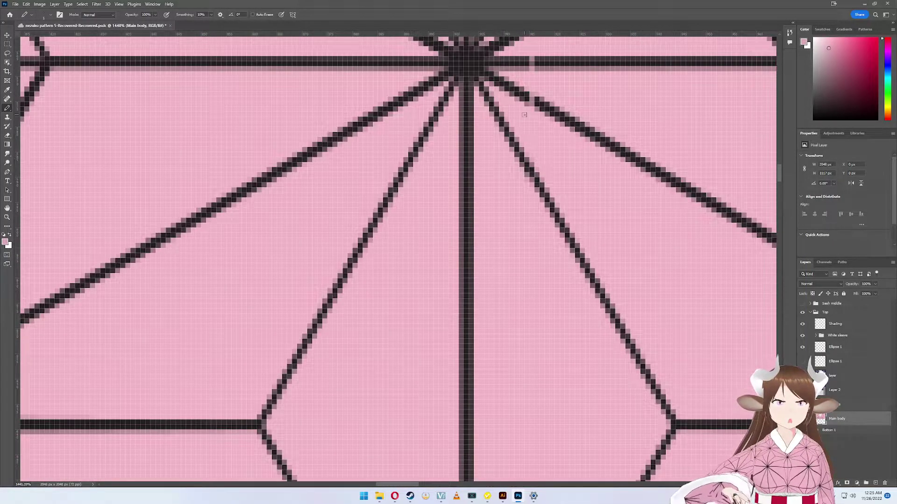
scroll(541, 116, "up", 5)
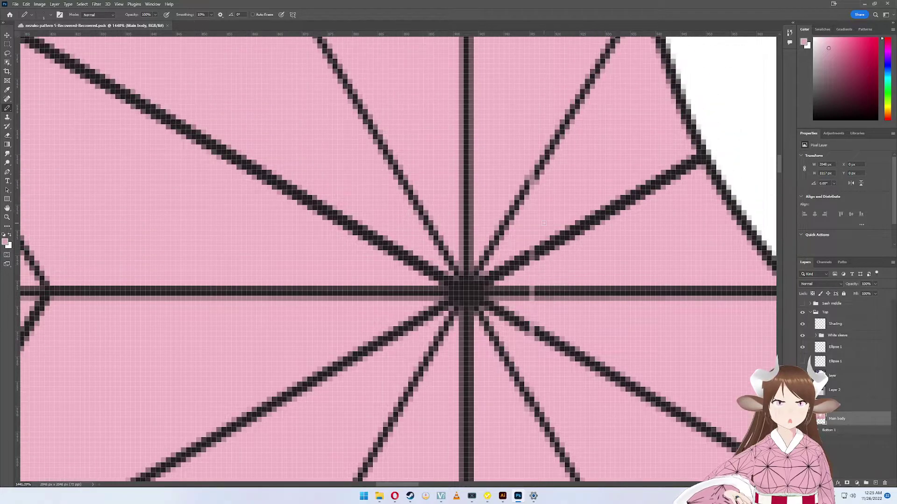
scroll(534, 276, "up", 8)
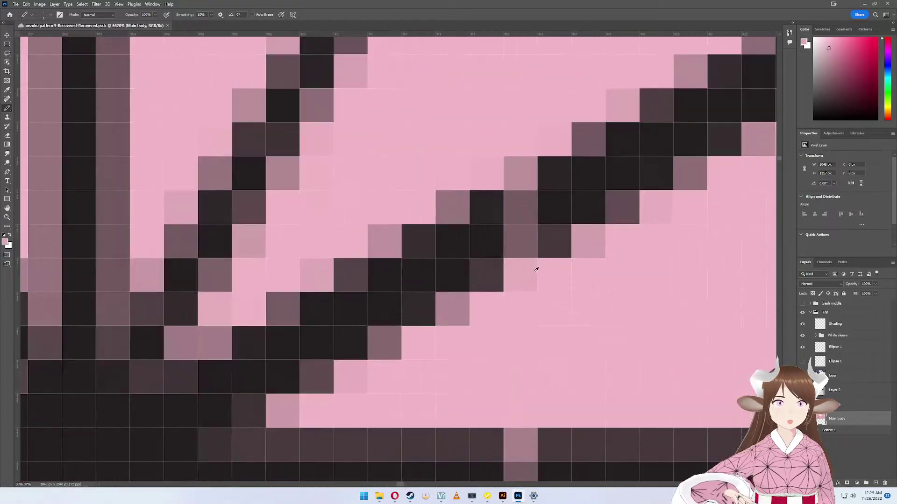
key("i")
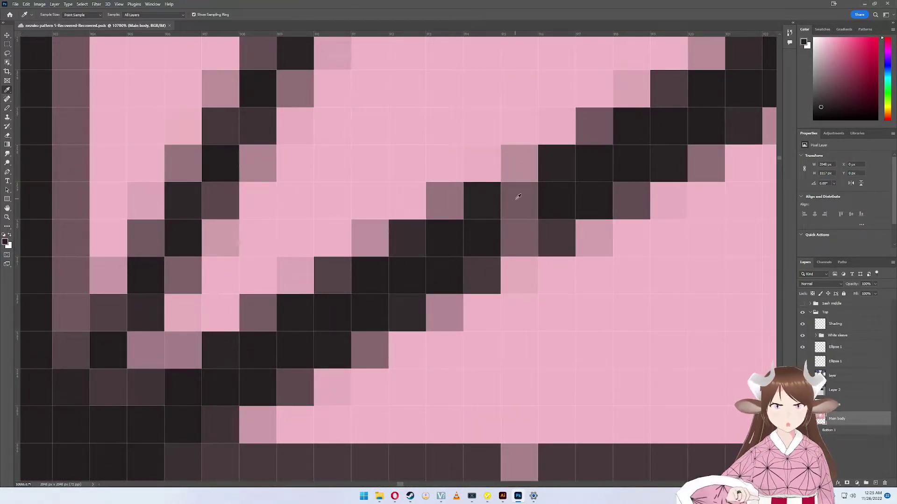
key("b")
left_click(518, 196)
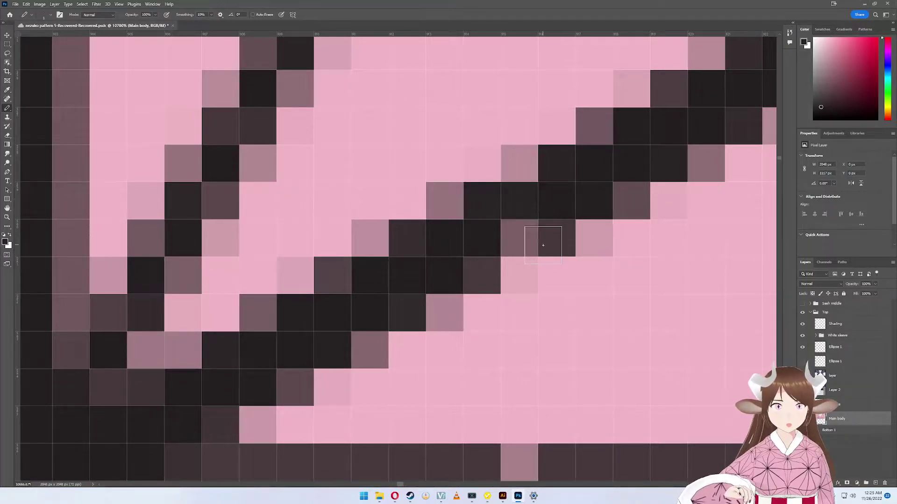
left_click(527, 249)
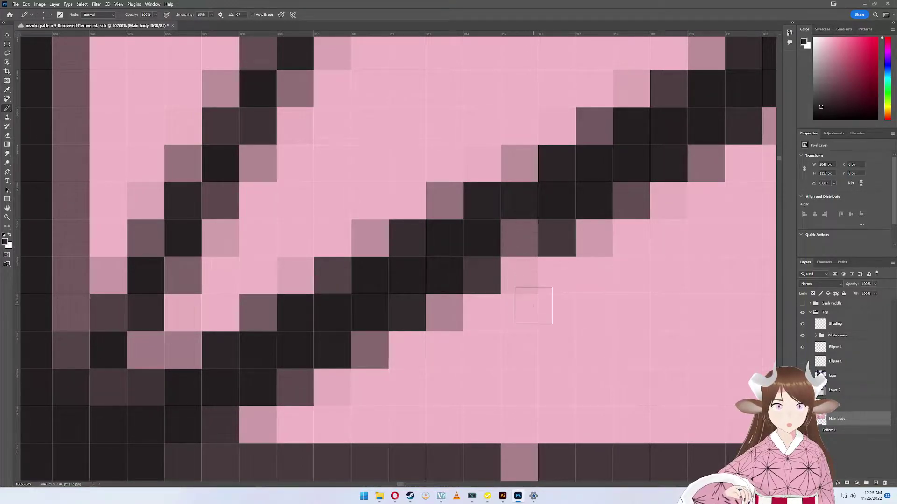
left_click(518, 238)
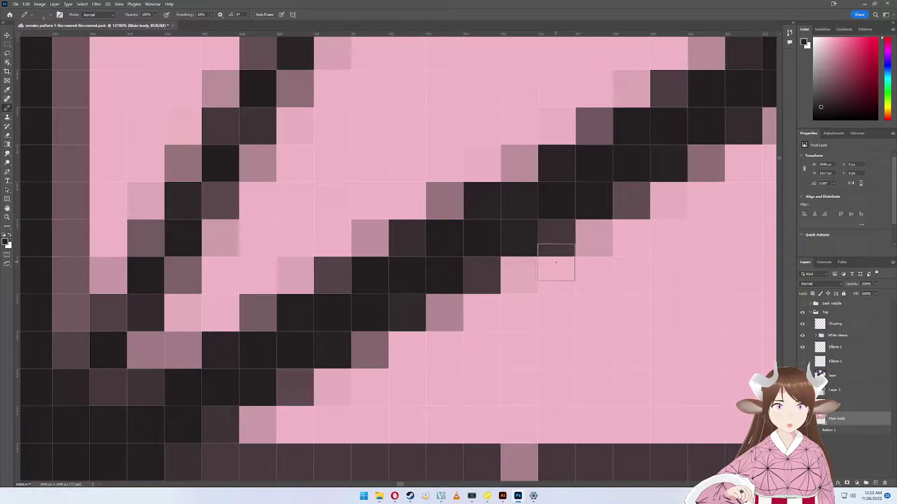
Sample the edge mauve and paint four pink pixels along the diagonal line mauve
key("i")
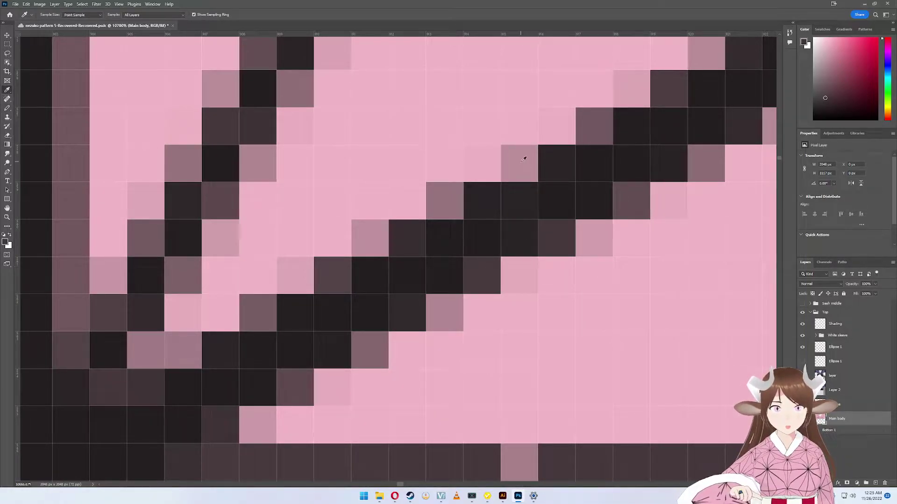
left_click(523, 159)
key("b")
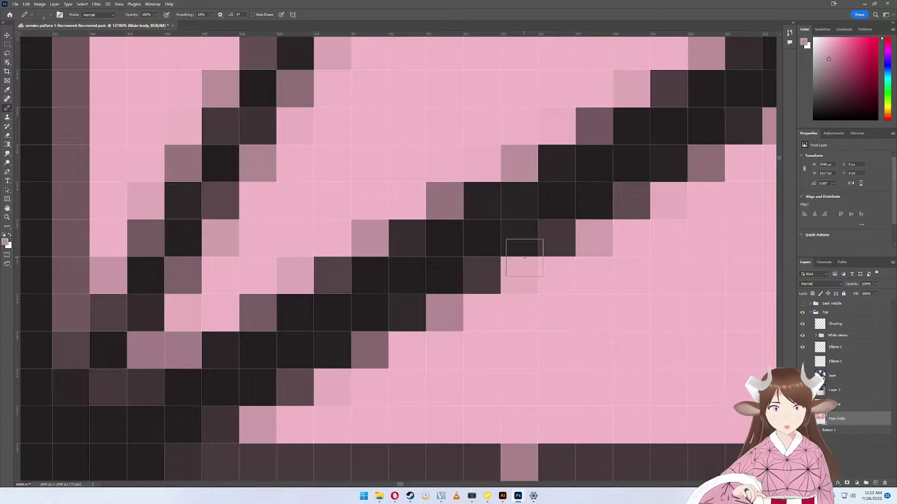
left_click(519, 275)
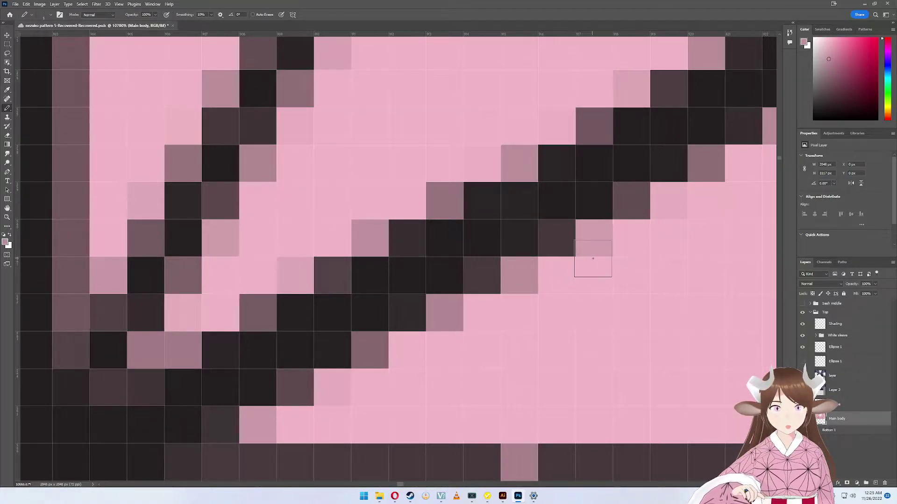
key("i")
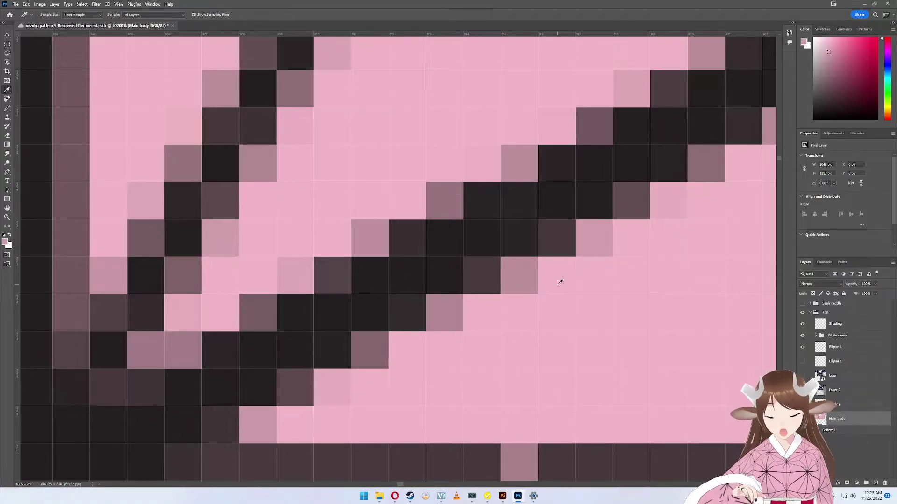
key("b")
left_click(485, 314)
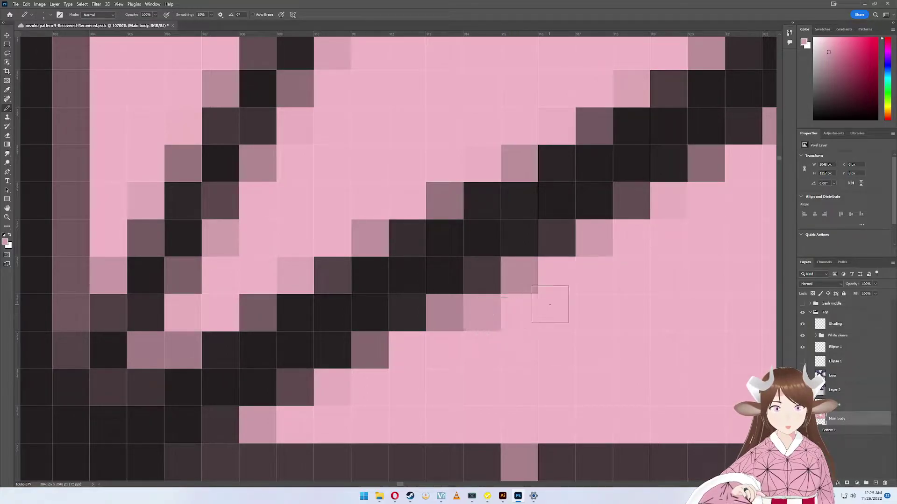
left_click(557, 276)
left_click(498, 162)
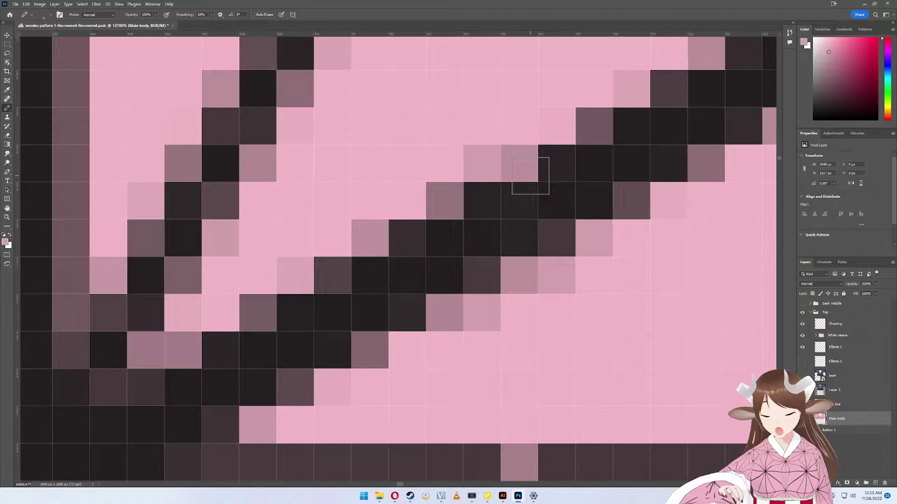
scroll(531, 176, "down", 6)
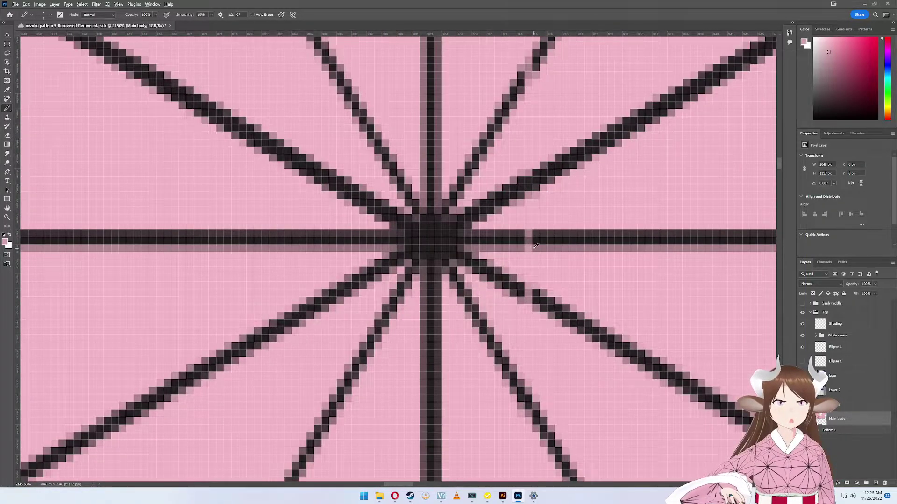
Fill the light gap in the horizontal line's core and its upper and lower brown edge rows
scroll(535, 247, "up", 5)
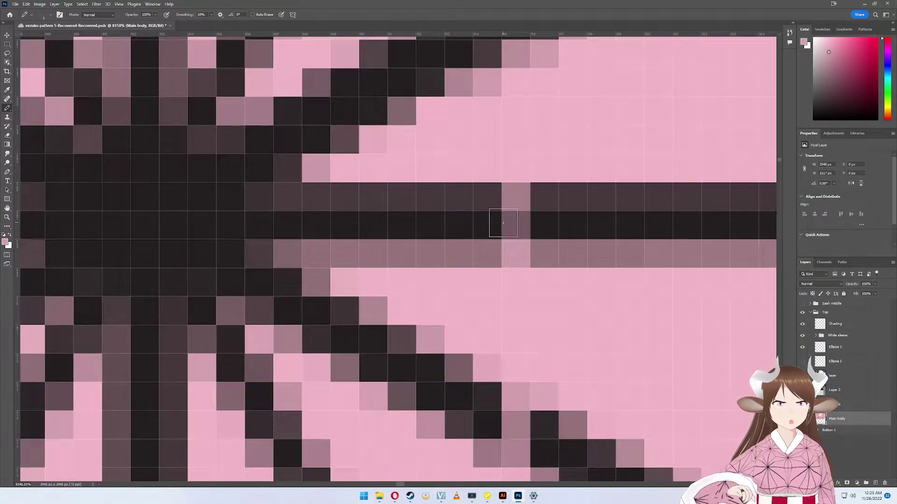
key("i")
key("b")
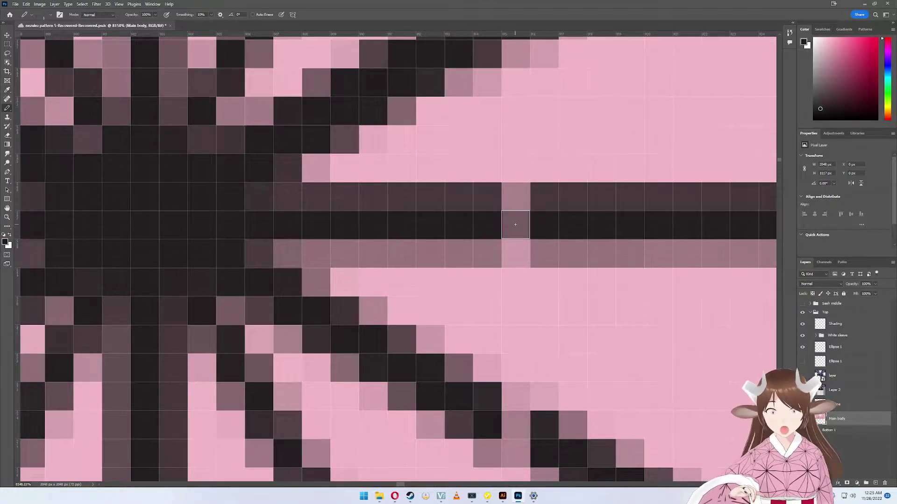
left_click(516, 225)
key("i")
left_click(488, 197)
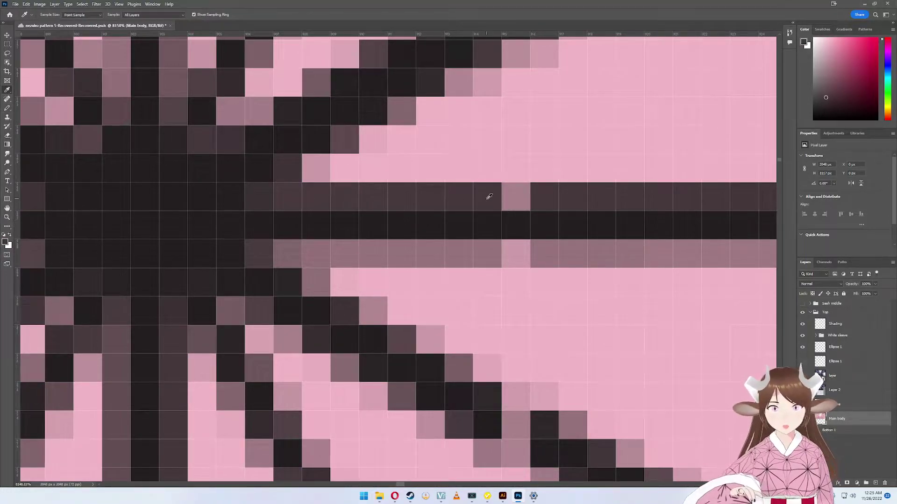
key("b")
left_click(516, 196)
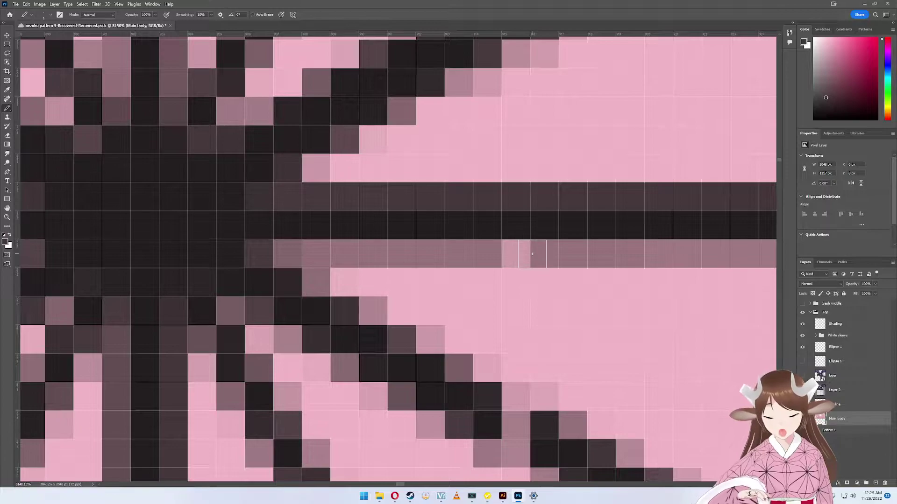
key("i")
key("b")
left_click(518, 254)
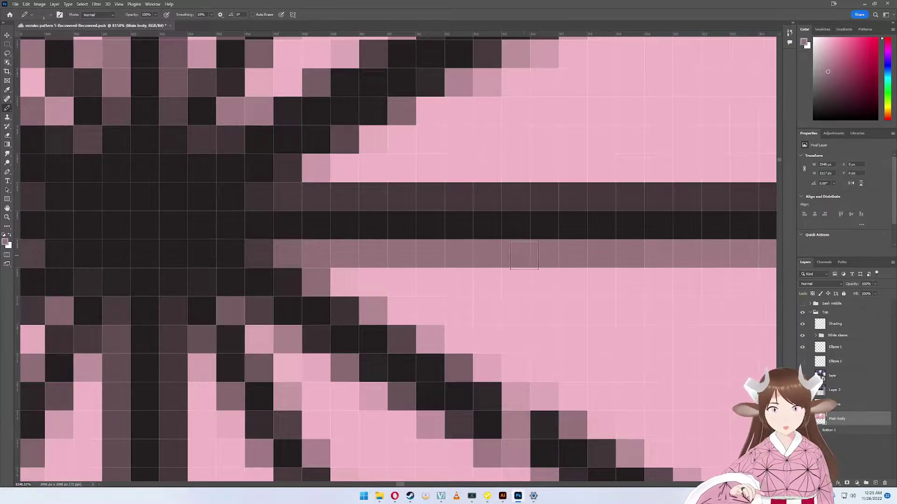
Paint two cells of the diagonal line below with the sampled dark line colour
scroll(528, 364, "down", 2)
scroll(535, 378, "down", 2)
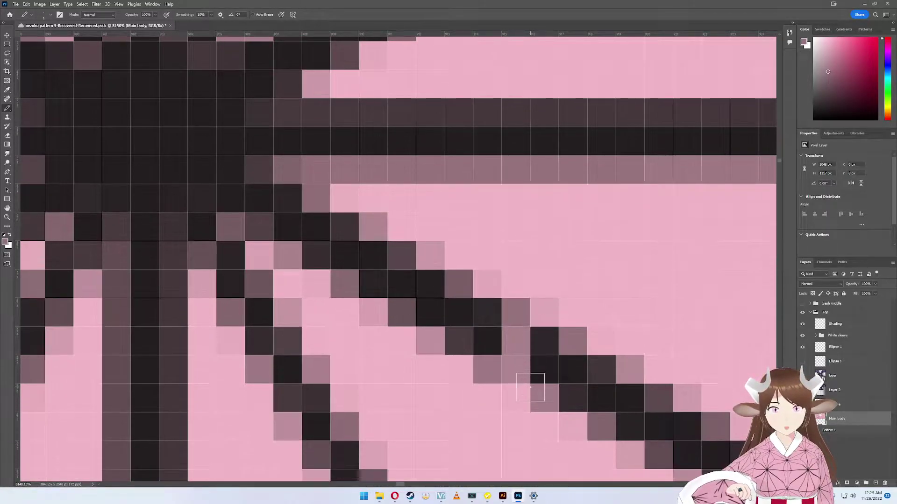
key("i")
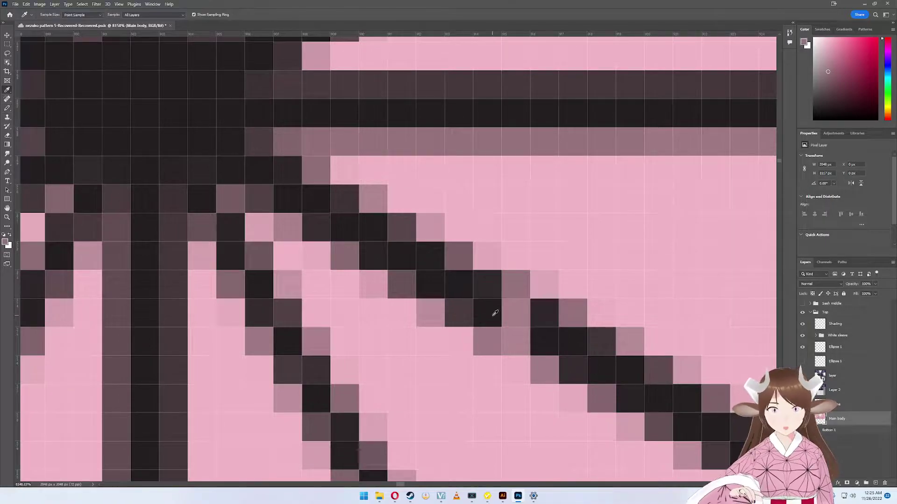
left_click(495, 313)
key("b")
left_click(516, 313)
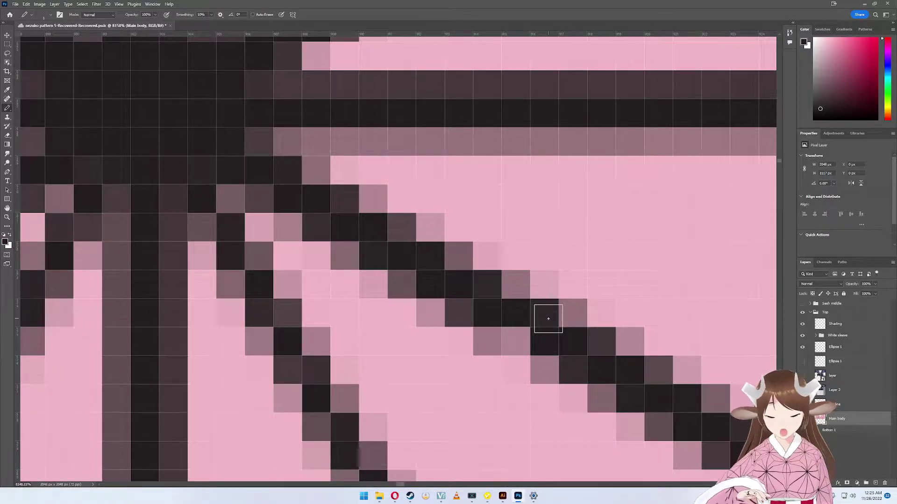
key("i")
left_click(549, 318)
key("b")
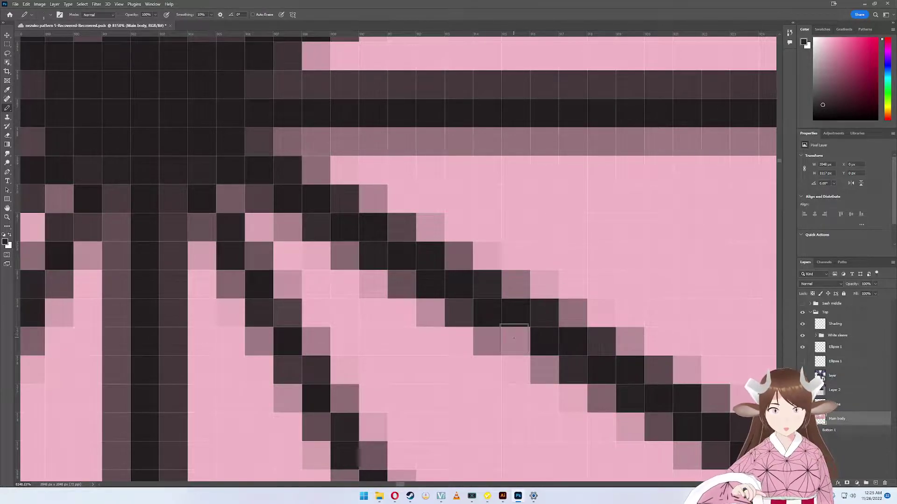
left_click(515, 339)
Paint four pink cells along the diagonal line's lower edge mauve and light mauve
key("i")
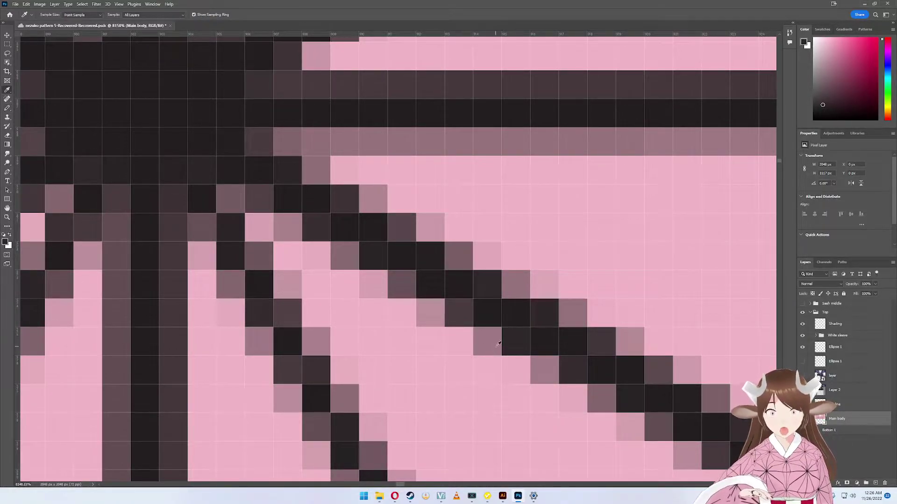
left_click(501, 348)
key("b")
left_click(516, 369)
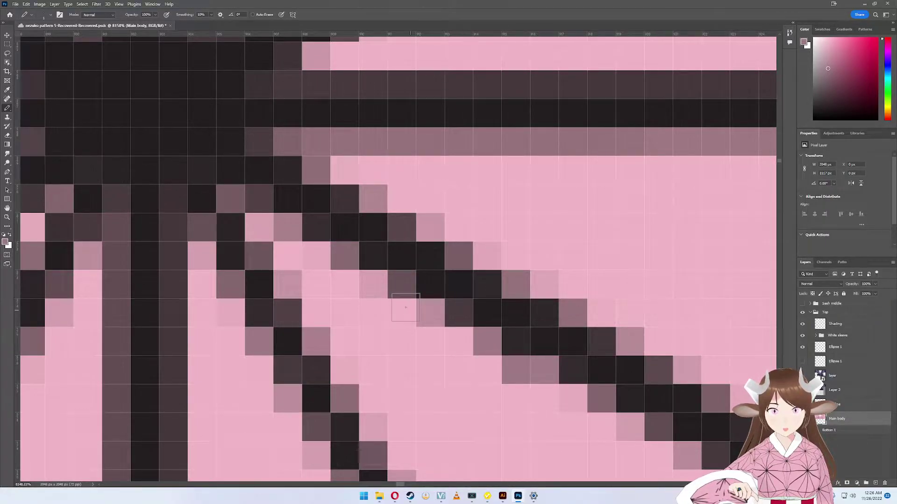
key("i")
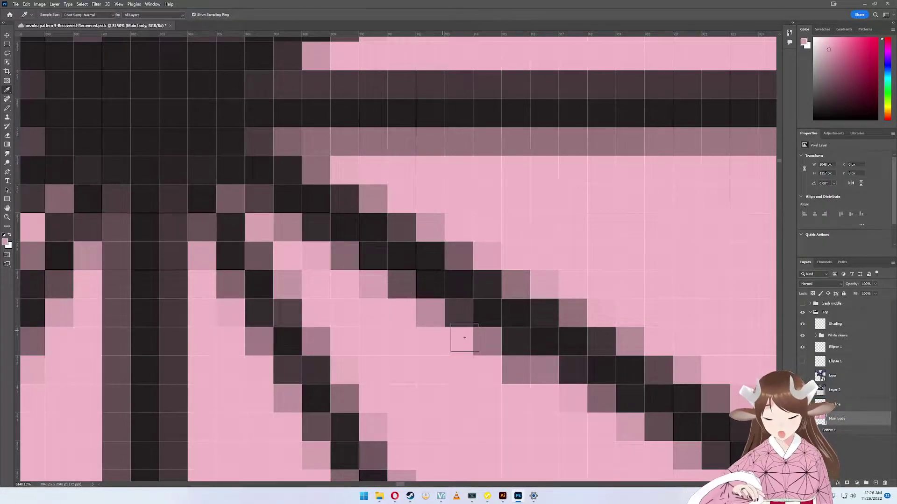
key("b")
left_click(487, 370)
left_click(544, 398)
left_click(599, 402)
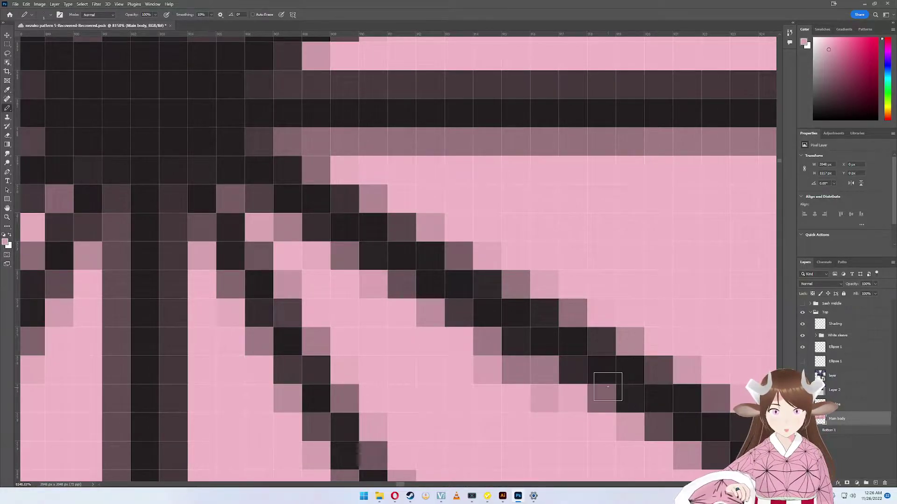
At 10900% zoom, paint the first pale gap pixel of a diagonal line with its dark colour
scroll(592, 357, "down", 5)
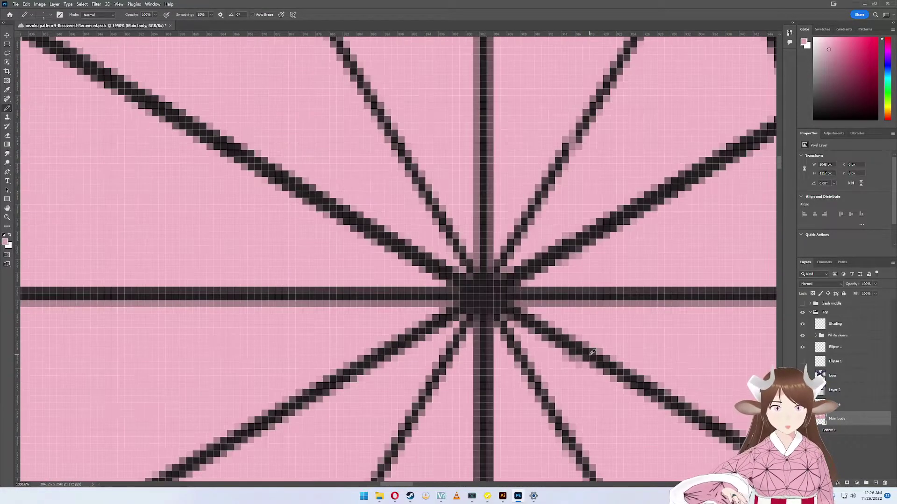
scroll(592, 353, "up", 2)
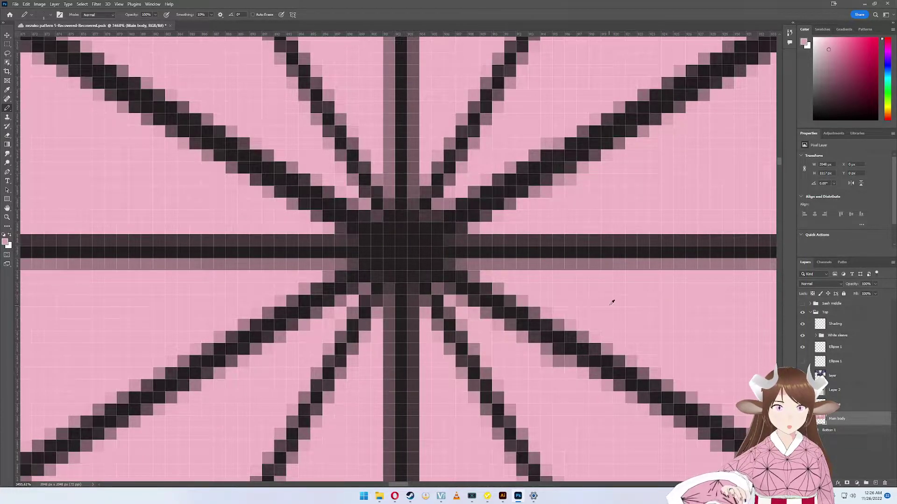
scroll(612, 302, "down", 5)
scroll(610, 297, "down", 2)
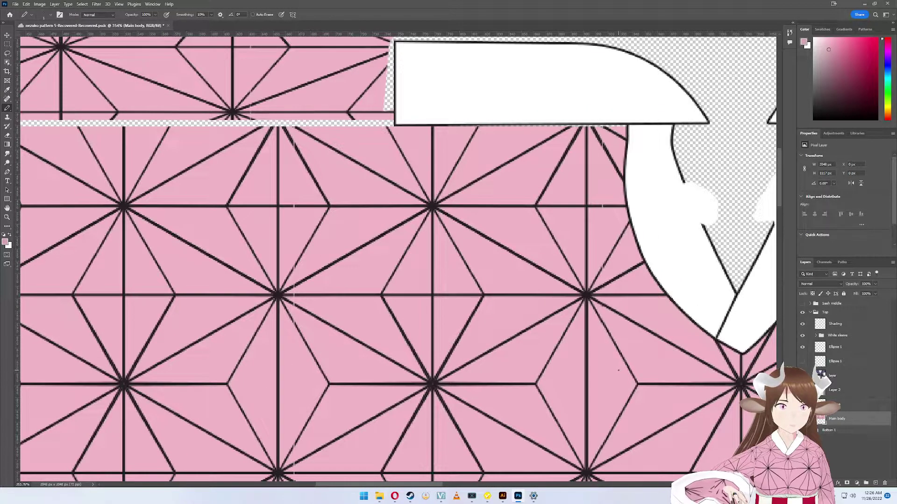
scroll(618, 370, "down", 3)
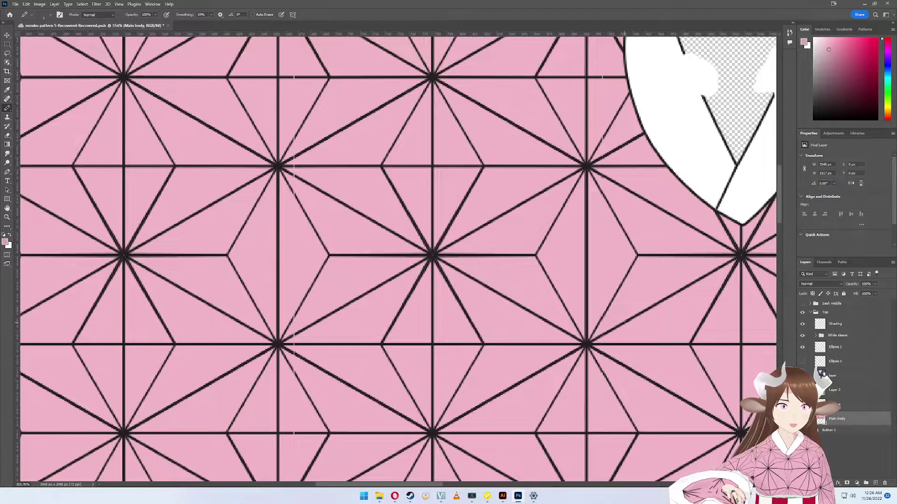
scroll(623, 322, "up", 3)
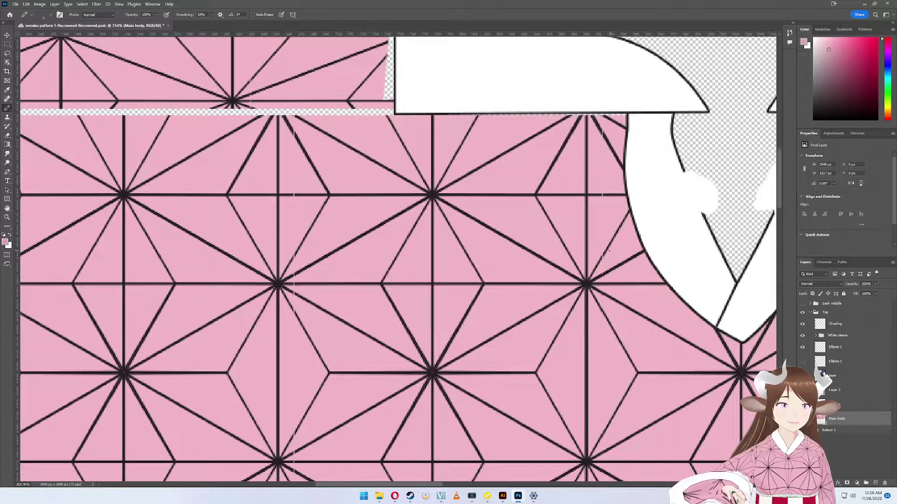
scroll(607, 251, "up", 10)
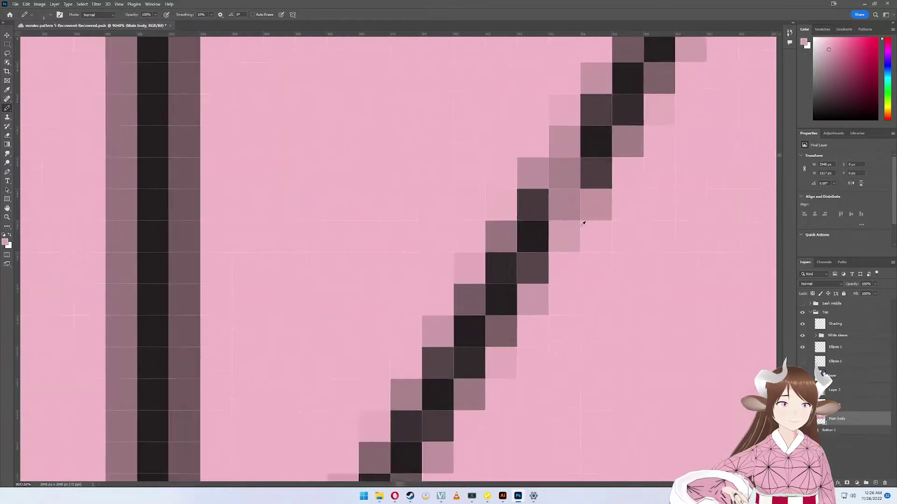
scroll(583, 224, "up", 2)
key("i")
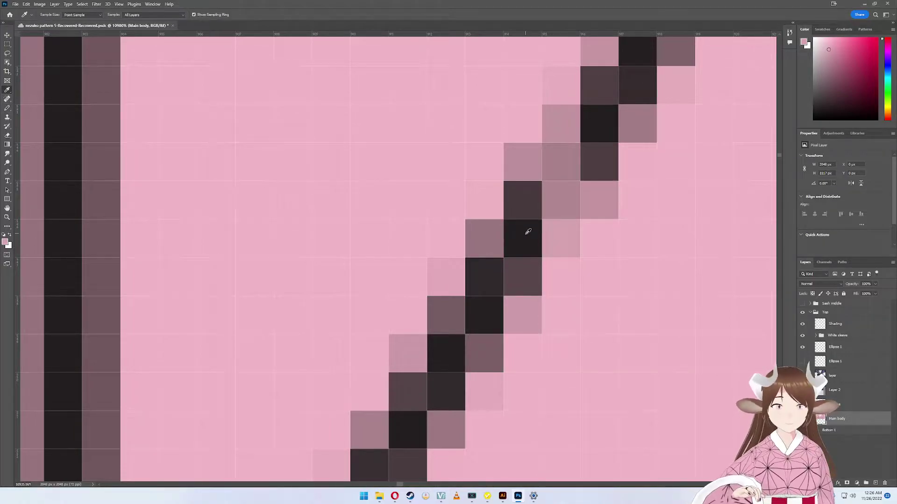
left_click(527, 232)
key("b")
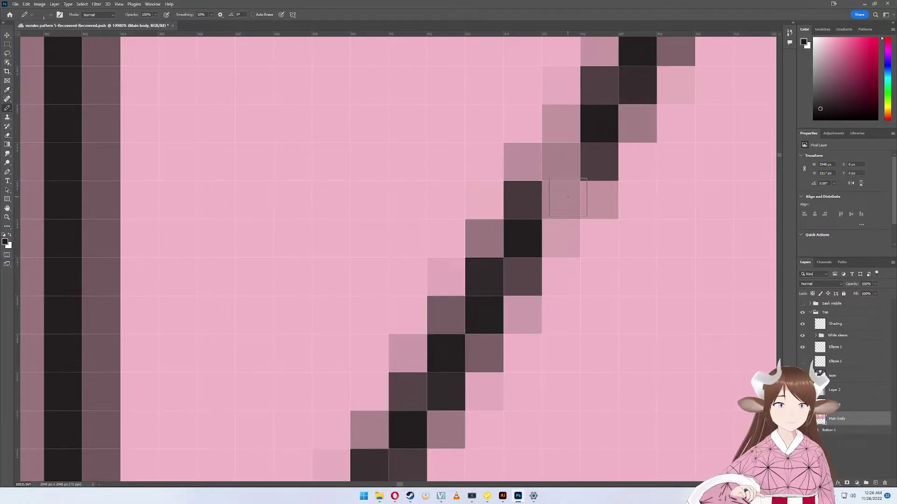
left_click(568, 198)
Resample the dark-brown line colour and fill the remaining gap pixel
key("i")
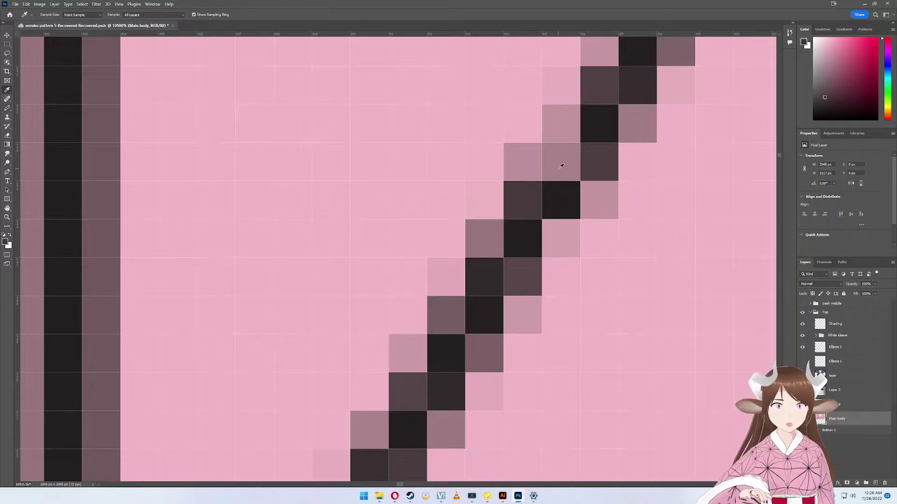
left_click(533, 194)
key("b")
left_click(565, 162)
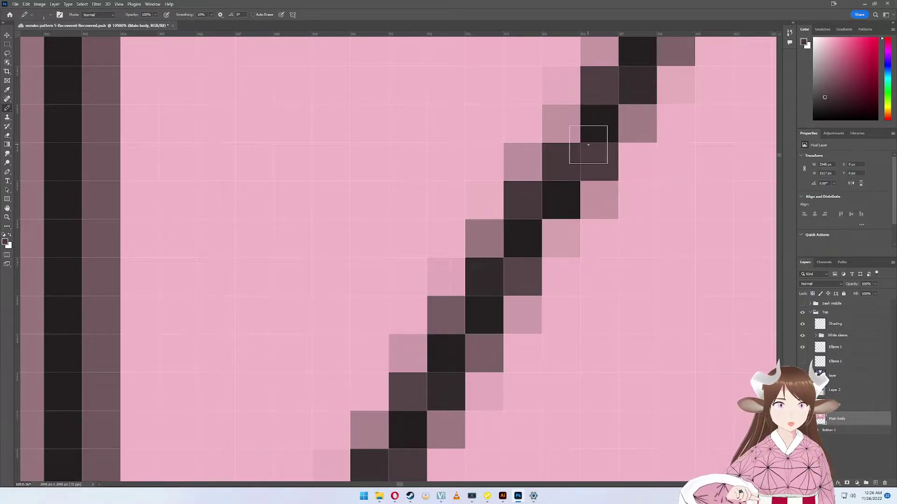
Zoom in on the horizontal line's gap and darken the grey pixel beside it
scroll(610, 159, "down", 3)
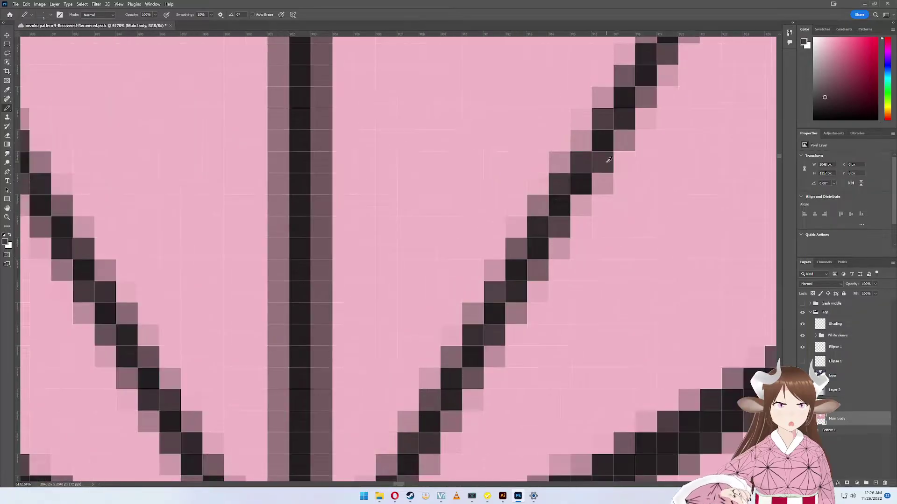
scroll(609, 159, "down", 3)
scroll(610, 160, "down", 3)
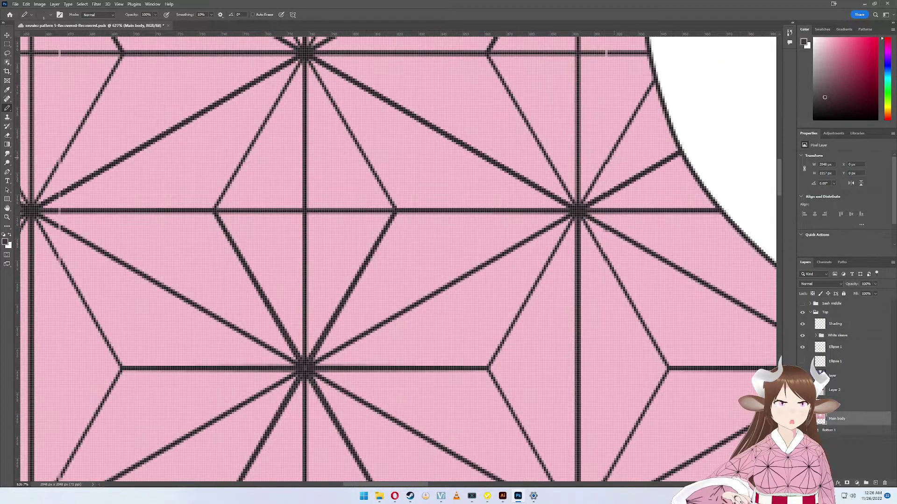
scroll(621, 153, "up", 2)
scroll(623, 146, "up", 1)
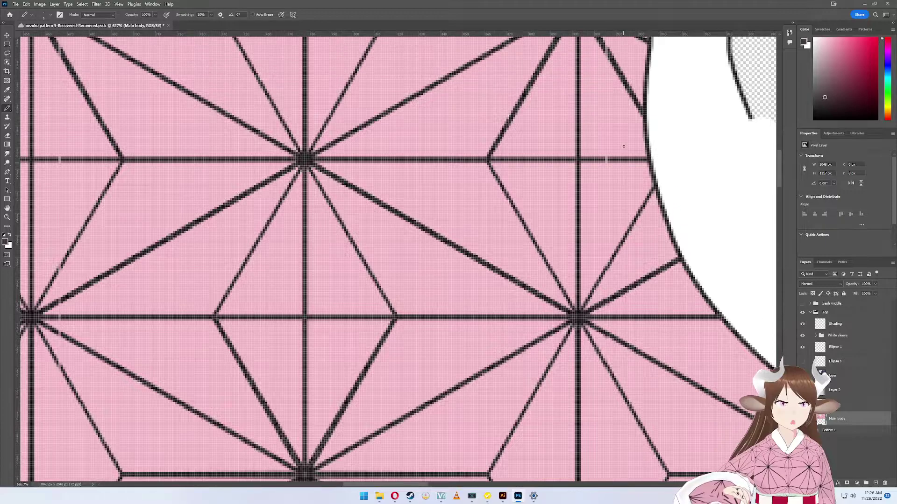
scroll(612, 155, "up", 1)
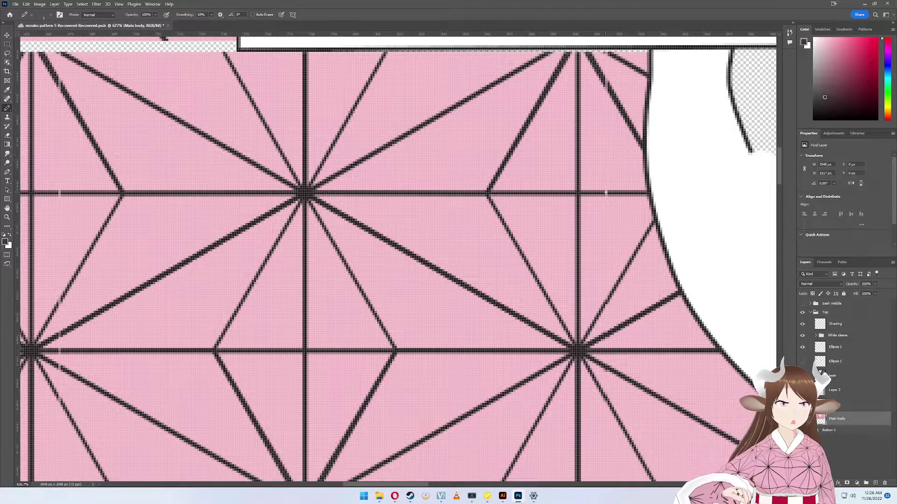
scroll(609, 191, "up", 5)
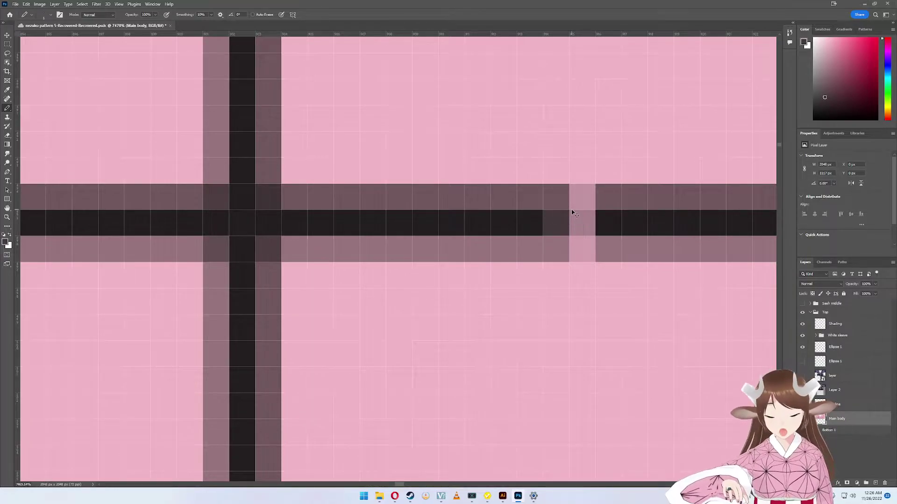
left_click(555, 223)
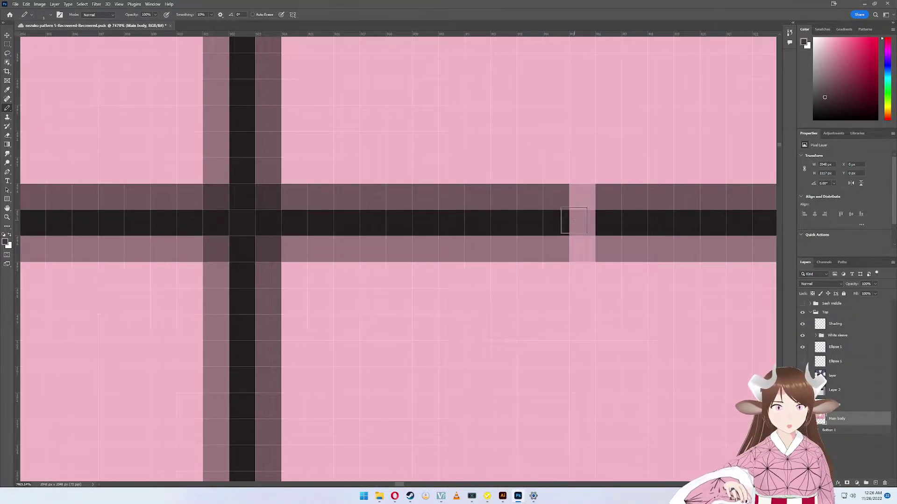
Fill the gap pixels in the black core and upper band, then sample the dusty-pink band colour
key("i")
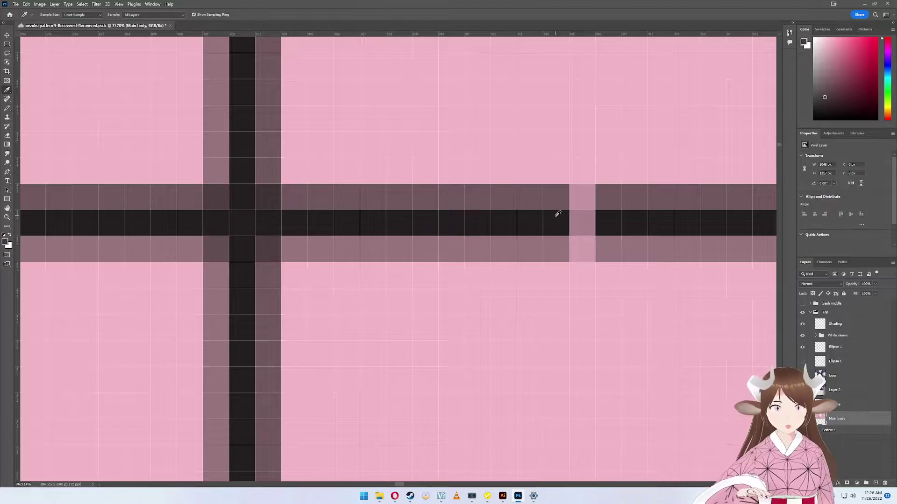
key("b")
left_click(582, 222)
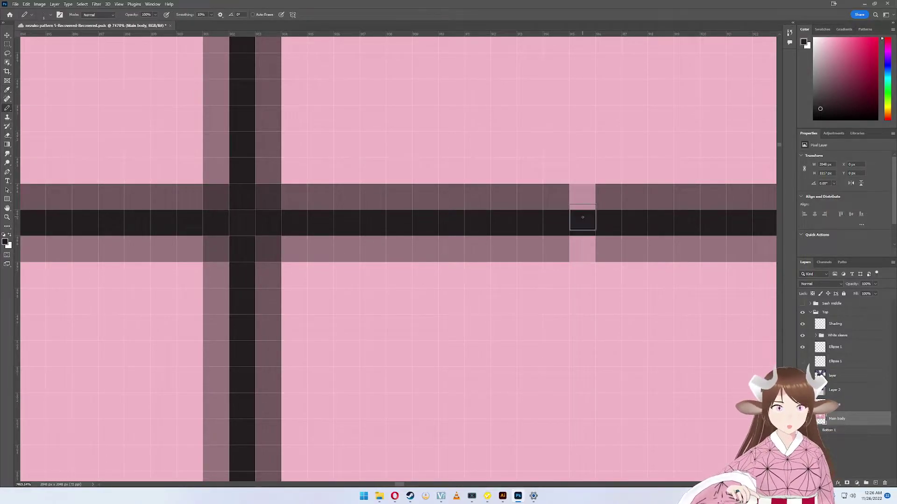
key("i")
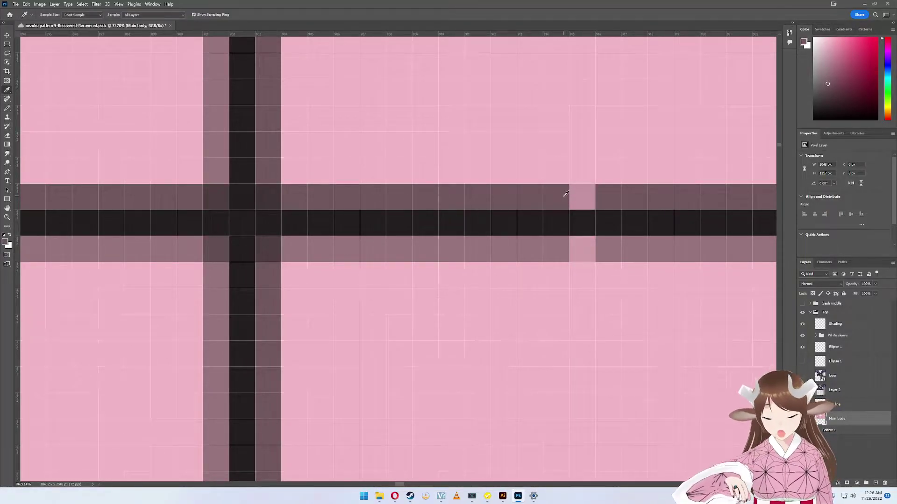
key("b")
left_click(582, 197)
key("i")
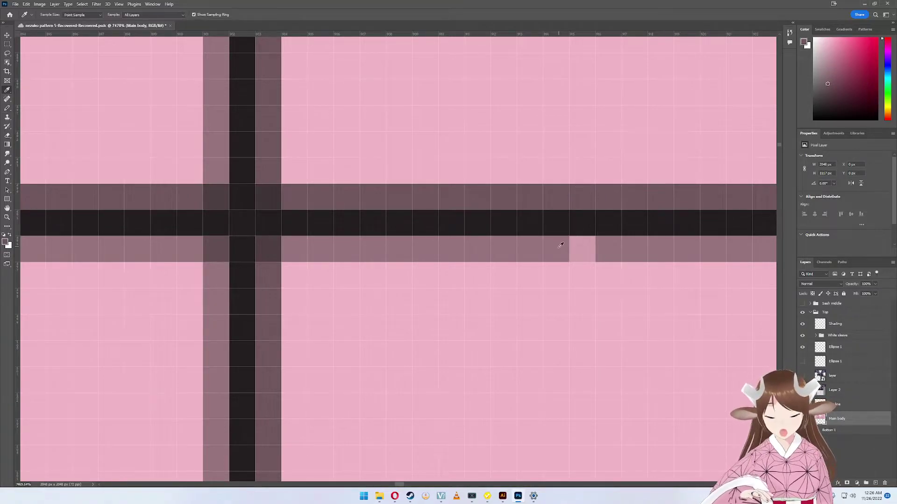
left_click(559, 246)
Fill the light gap pixel in the lower band with the Pencil
key("b")
left_click(586, 244)
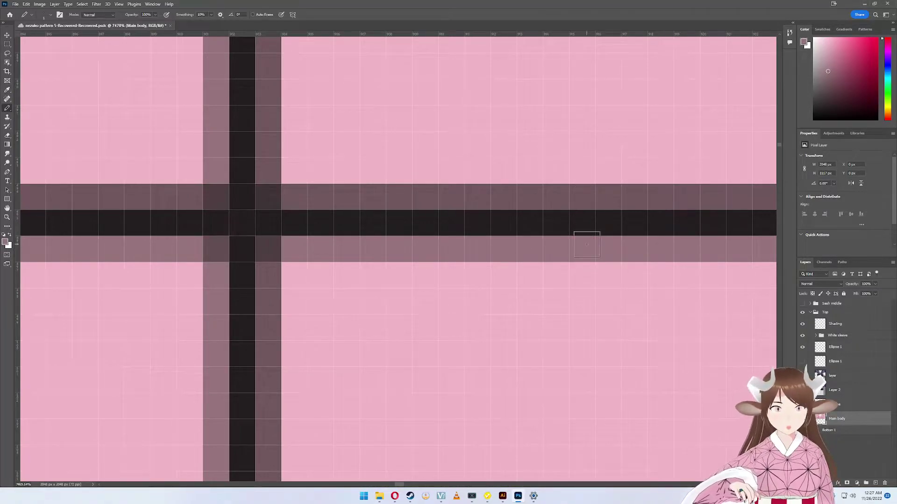
scroll(619, 214, "up", 5)
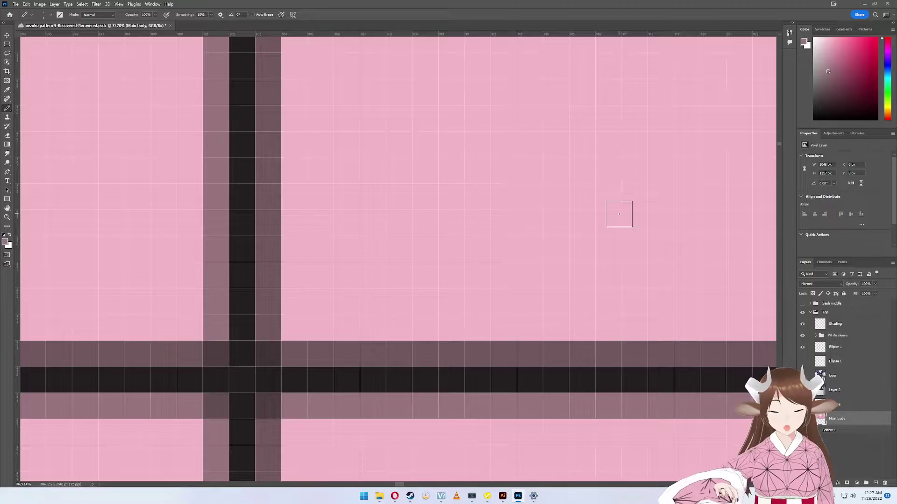
scroll(619, 214, "down", 15)
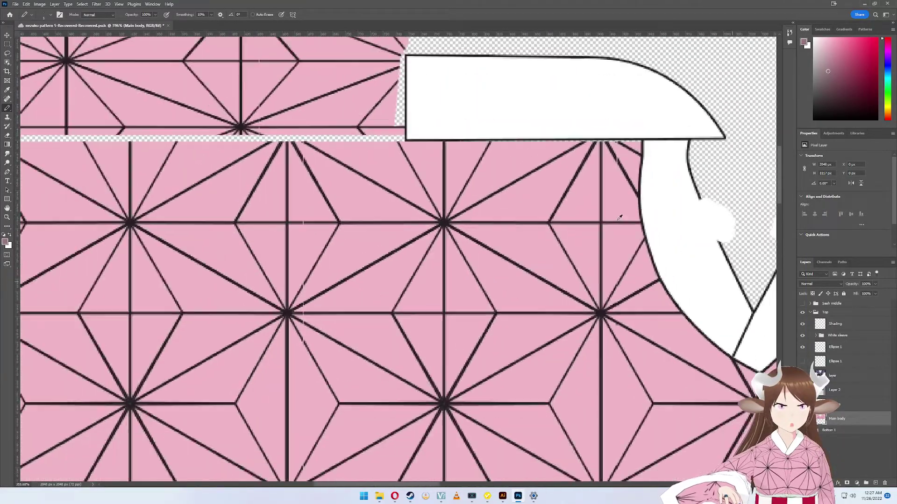
scroll(619, 217, "down", 10)
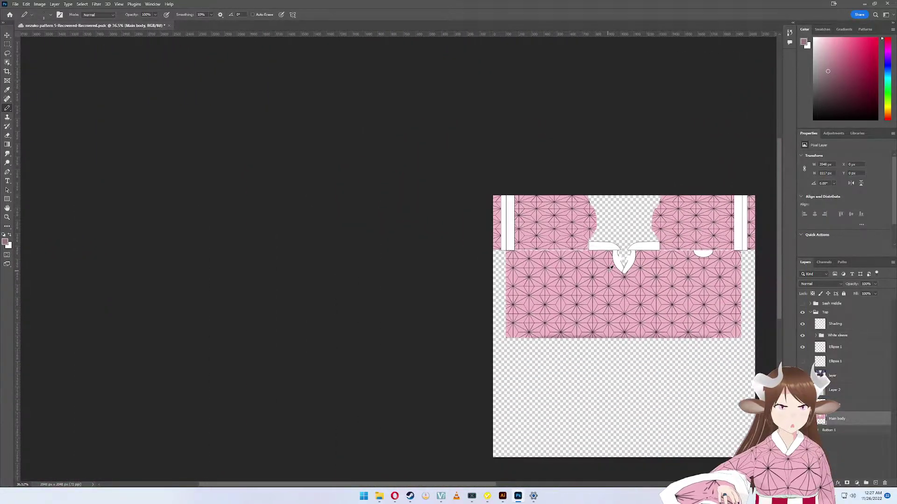
scroll(673, 274, "up", 3)
scroll(677, 275, "up", 1)
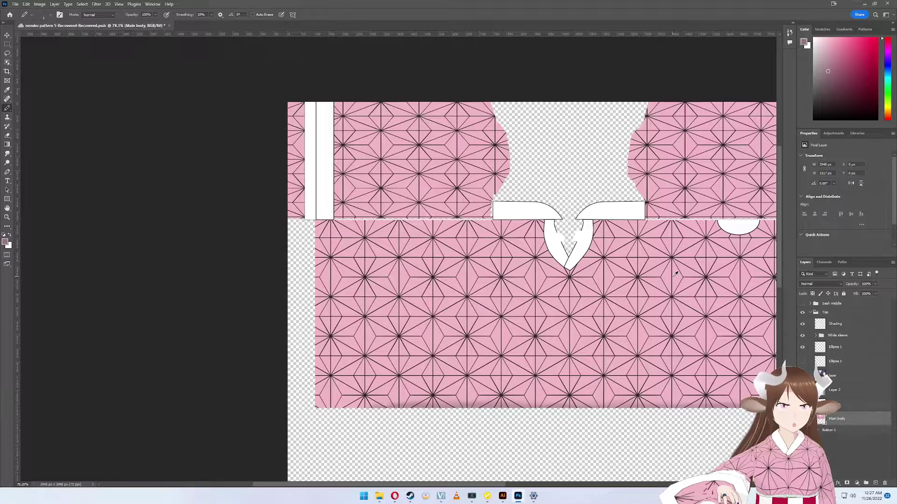
scroll(676, 274, "up", 3)
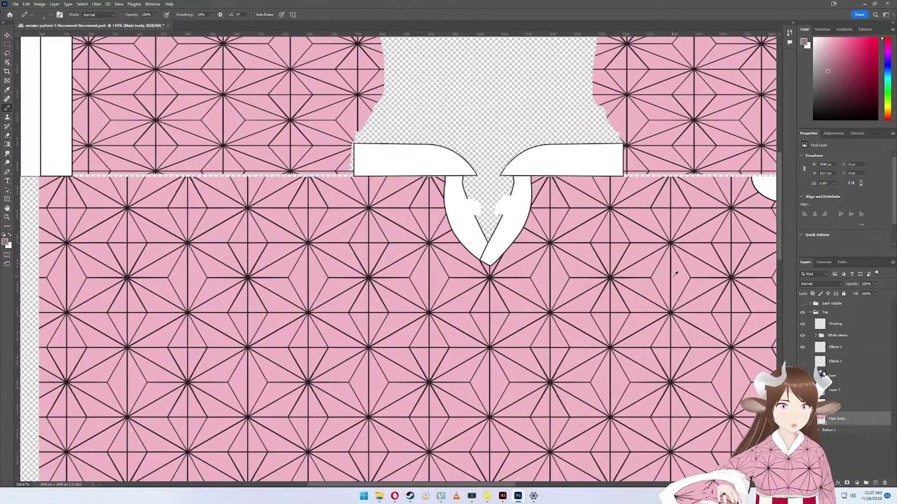
scroll(676, 274, "down", 1)
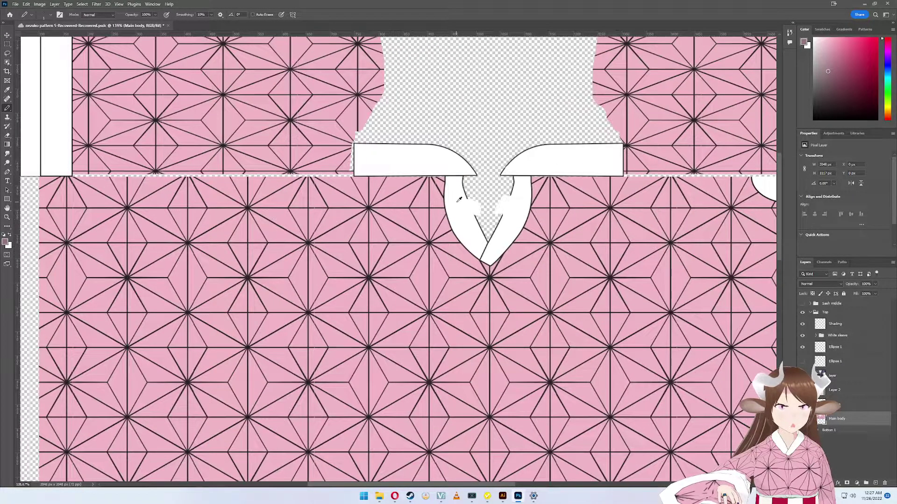
scroll(459, 199, "up", 10)
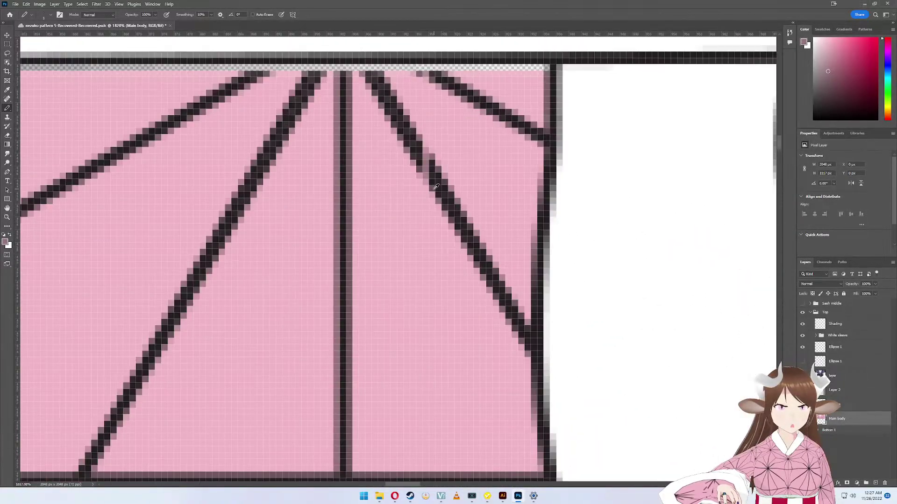
scroll(435, 186, "up", 2)
scroll(425, 161, "down", 2)
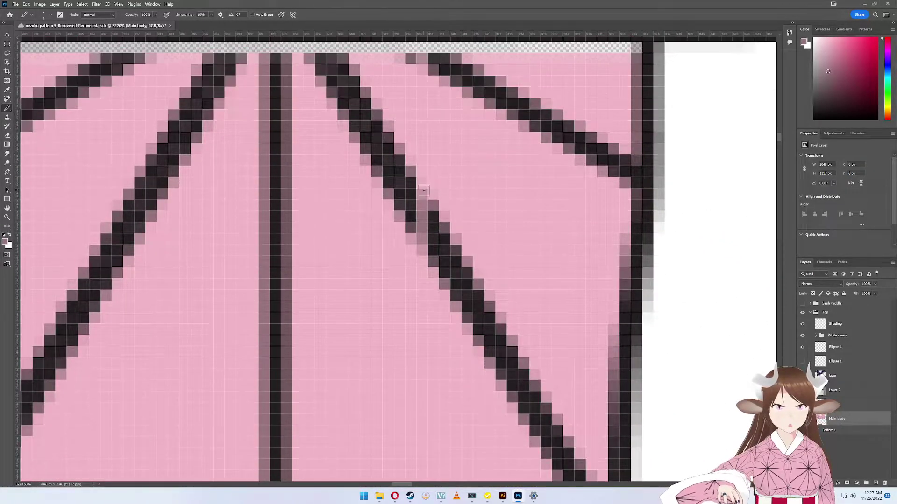
scroll(423, 211, "up", 4)
scroll(423, 211, "up", 2)
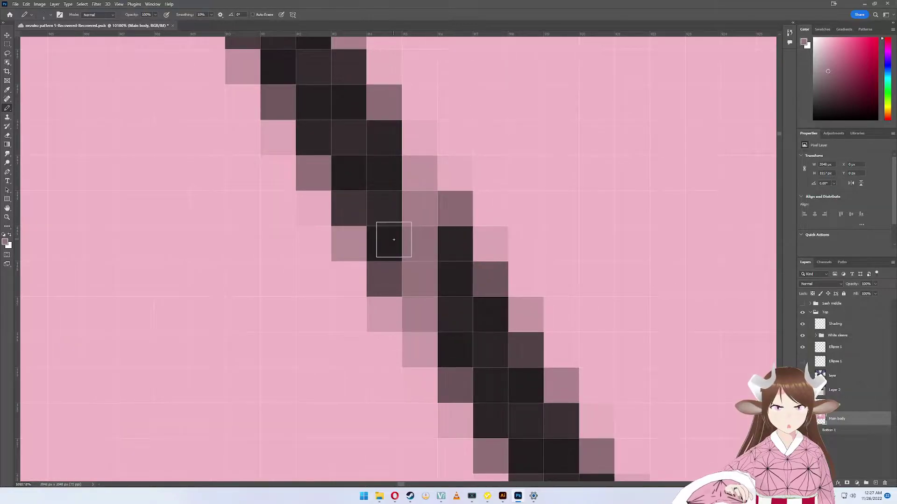
Sample the dark line colour and darken the mauve pixels along the diagonal line
left_click(393, 239, "alt")
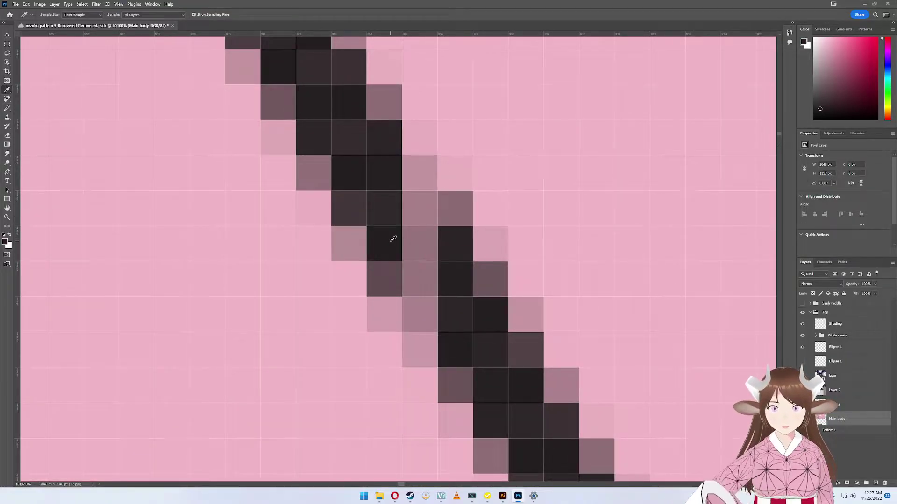
left_click(417, 278)
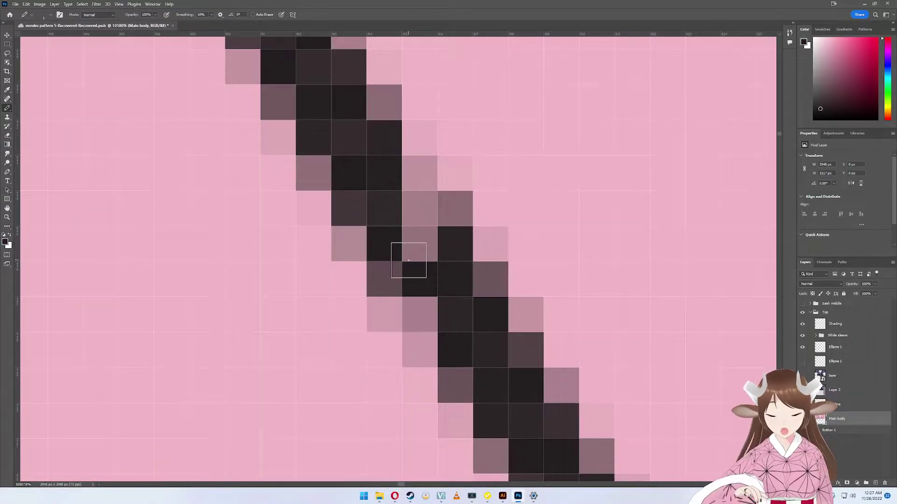
left_click(416, 307)
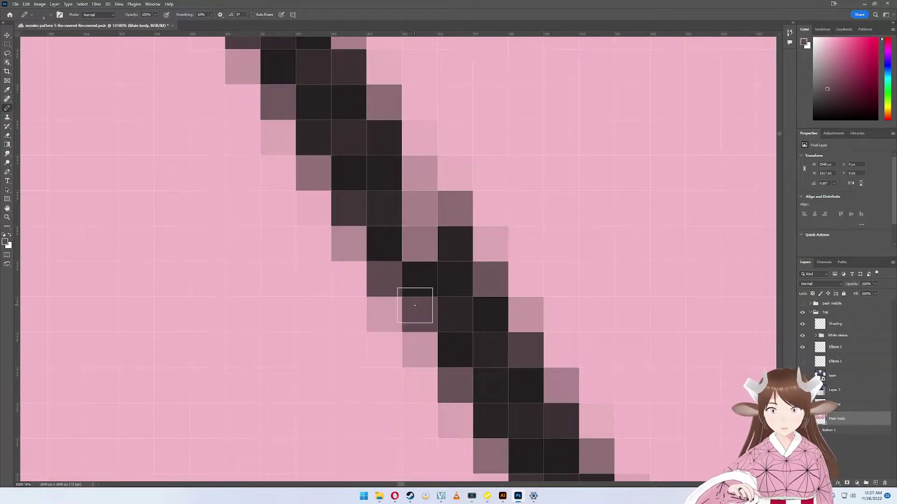
key("i")
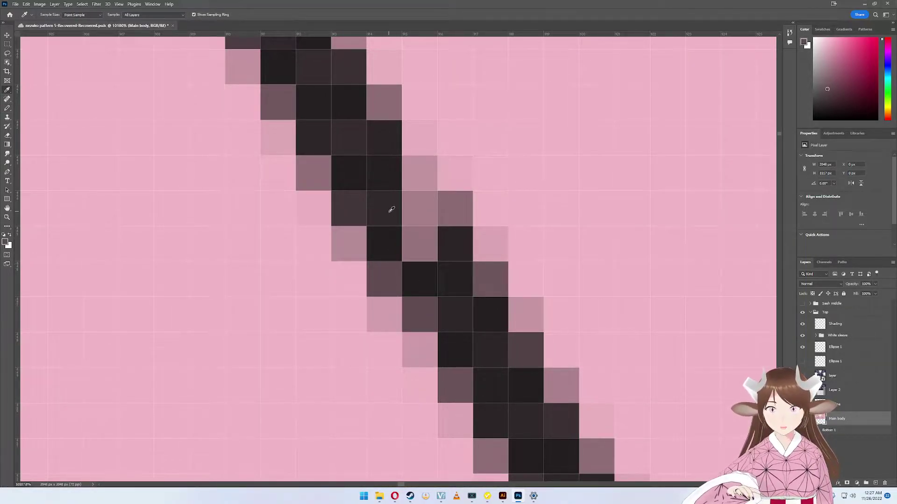
key("b")
left_click(423, 239)
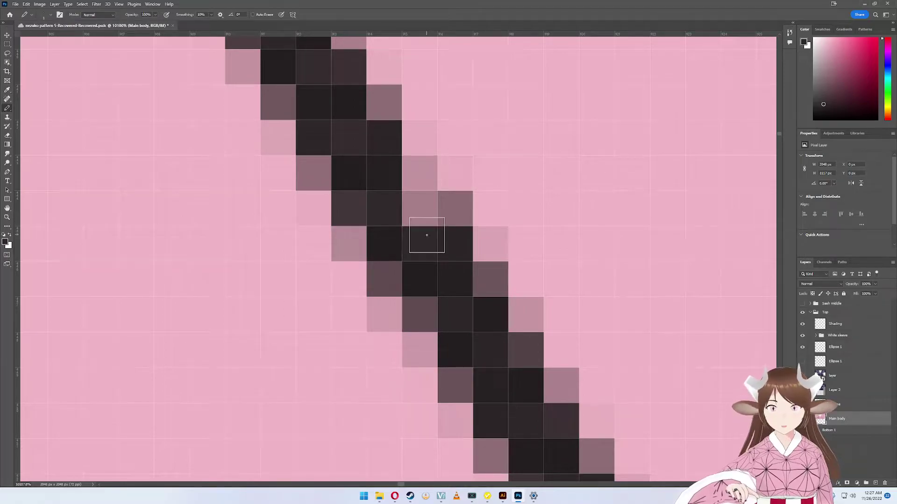
left_click(422, 208)
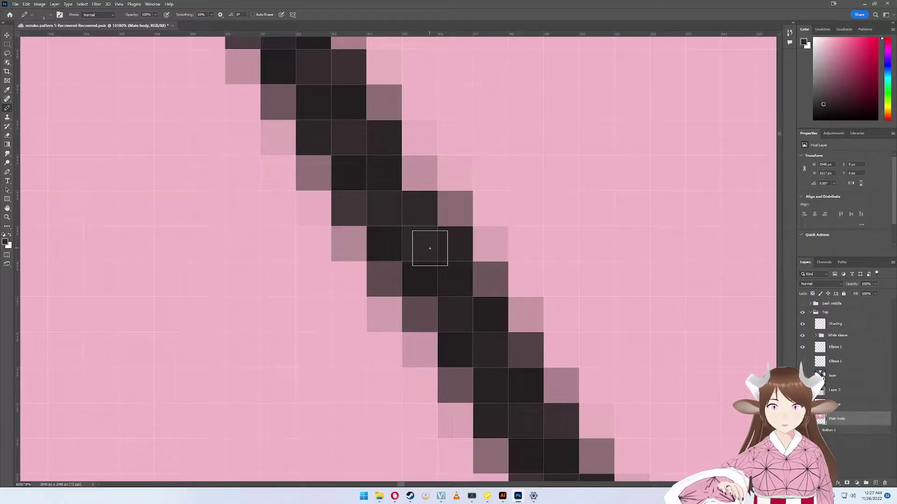
left_click(462, 250)
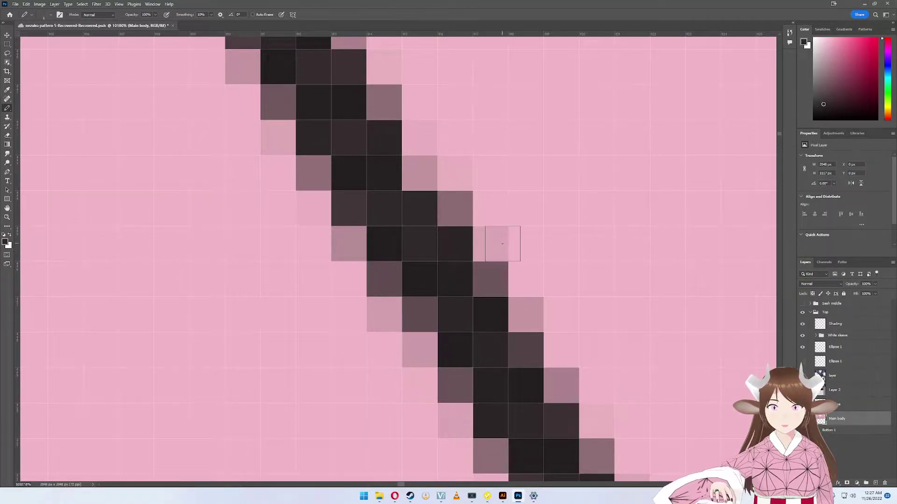
Zoom out to about 156% to see the whole pattern and switch to the Eyedropper
scroll(503, 244, "down", 10)
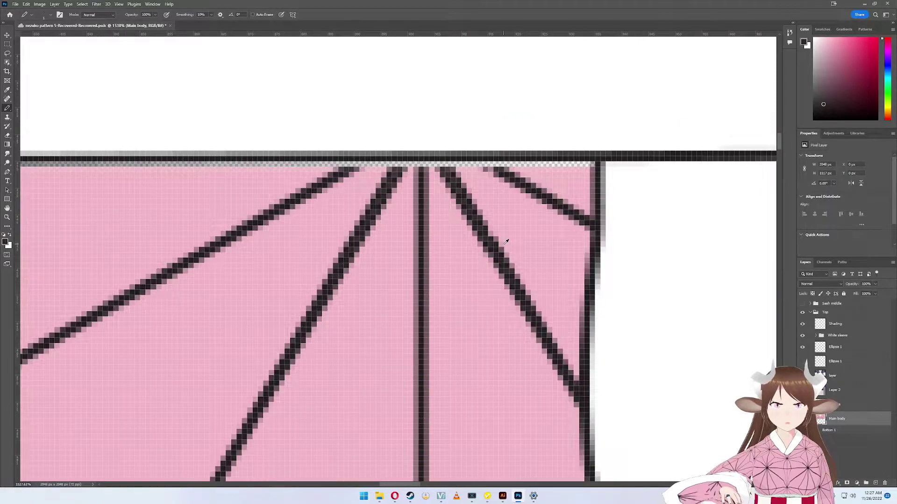
scroll(506, 242, "down", 7)
scroll(522, 252, "down", 5)
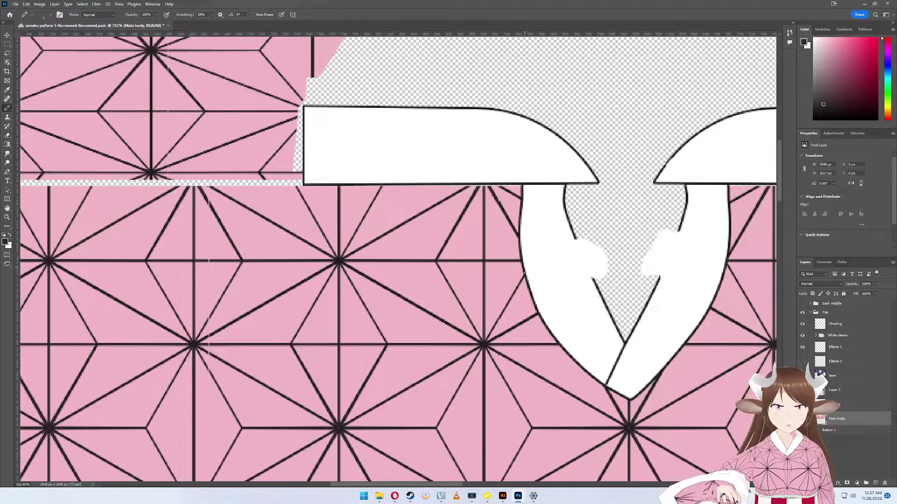
scroll(524, 279, "down", 4)
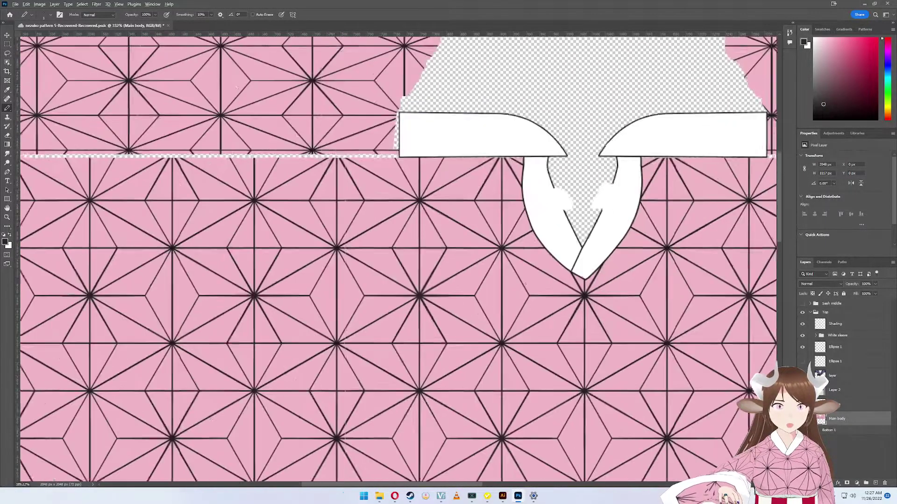
scroll(539, 323, "down", 2)
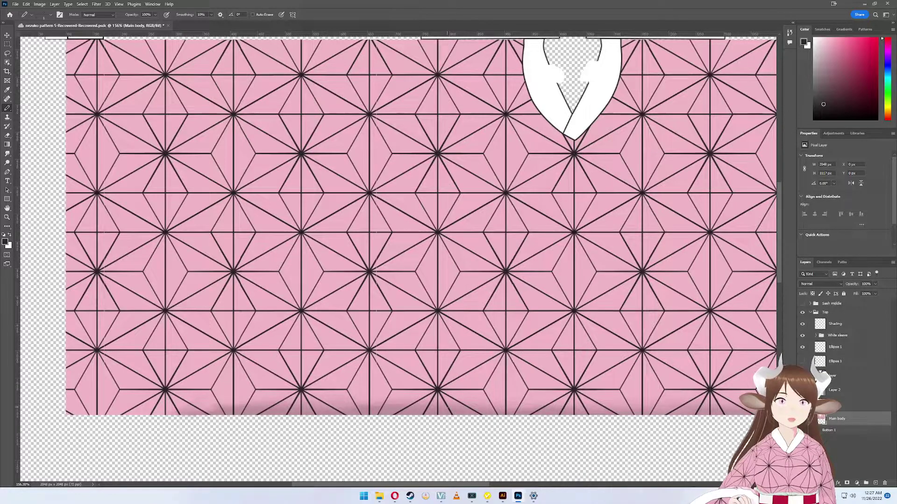
key("i")
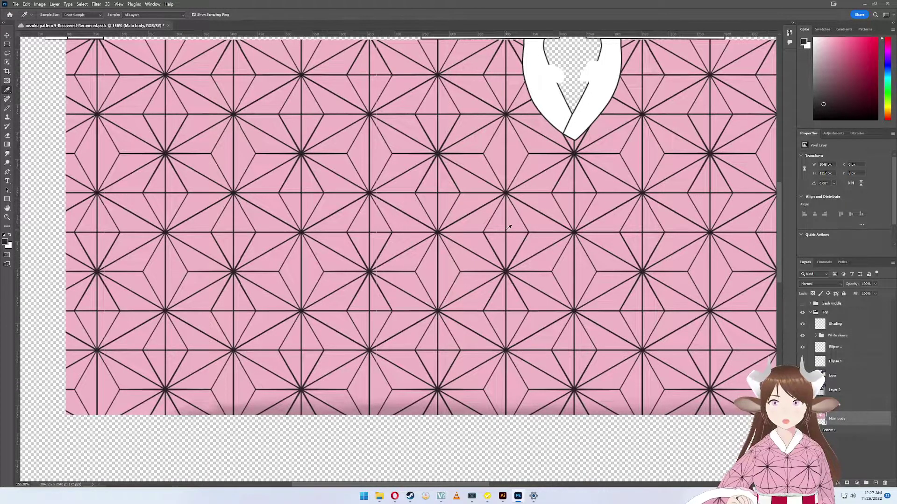
Fill the two light gap pixels in the horizontal dark line black
scroll(509, 227, "down", 1)
scroll(385, 183, "up", 15)
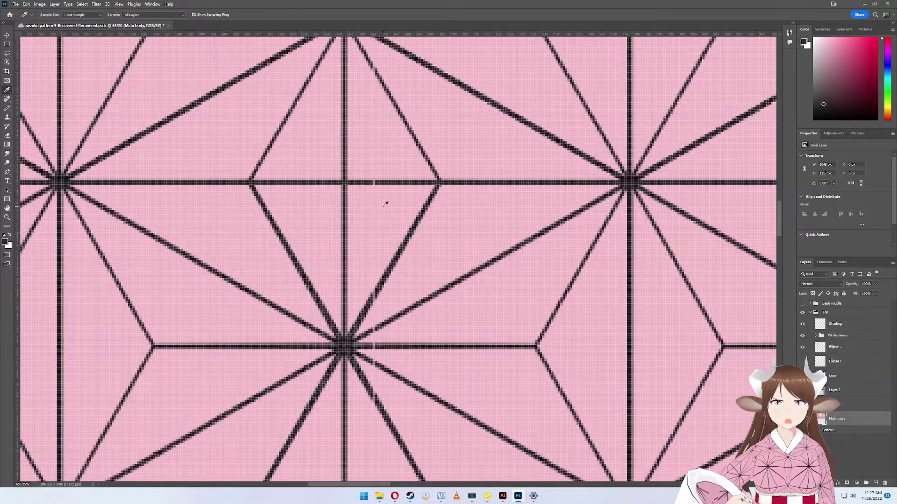
scroll(374, 156, "up", 4)
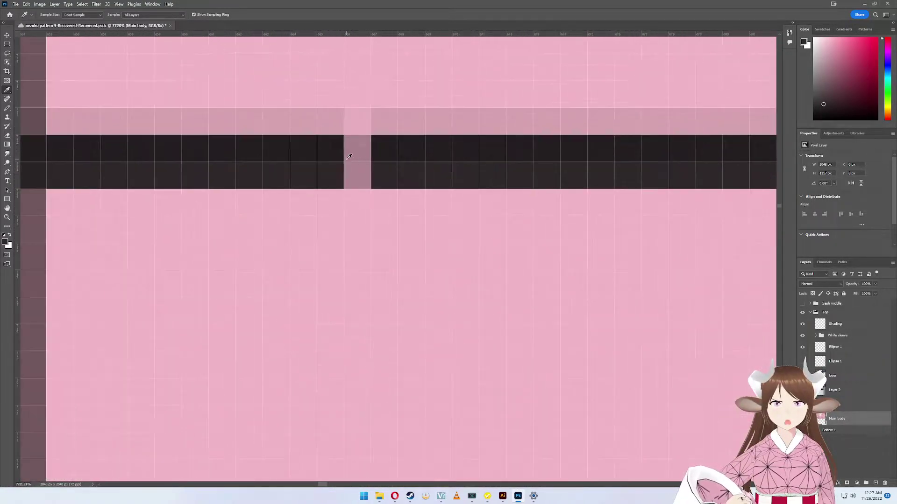
scroll(341, 147, "down", 1)
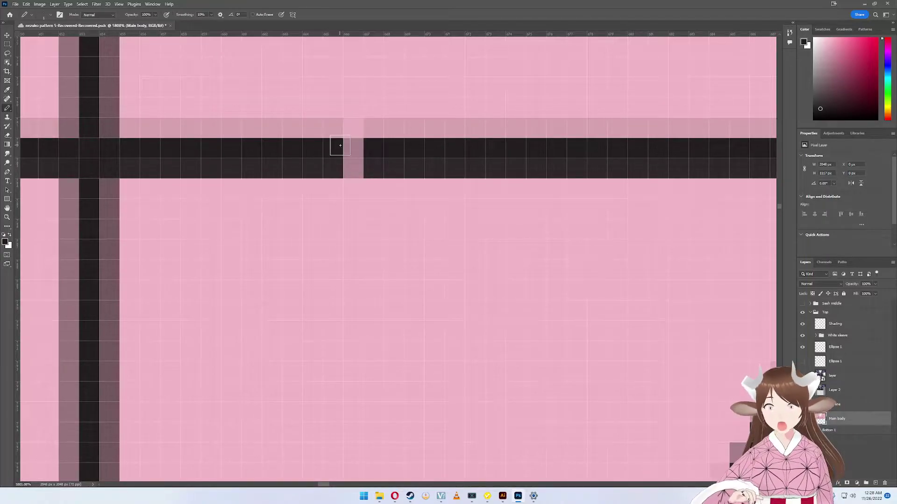
left_click(349, 147)
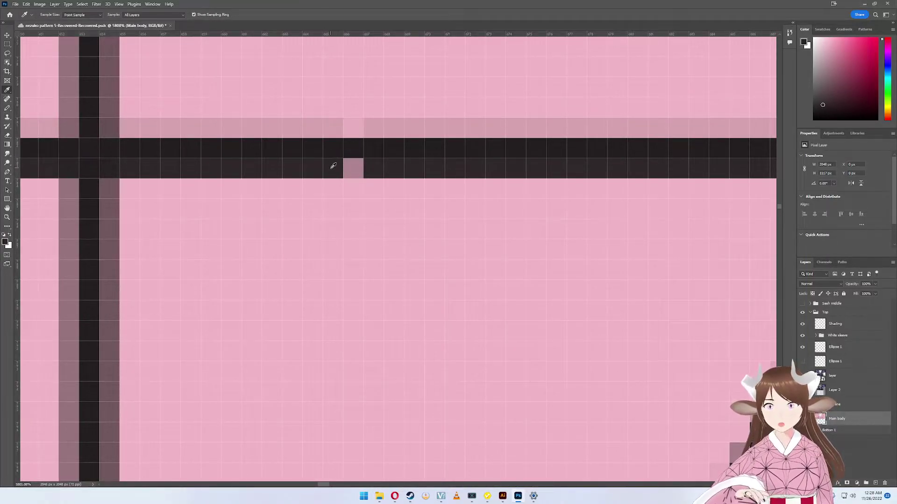
left_click(353, 167)
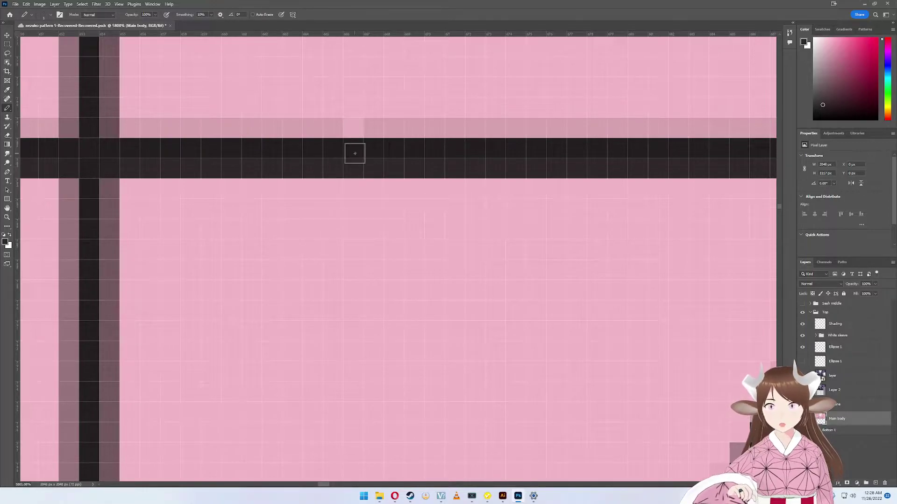
Sample pink and repaint the brighter strip pixel and the grey pixel beside the diagonal
left_click(332, 126)
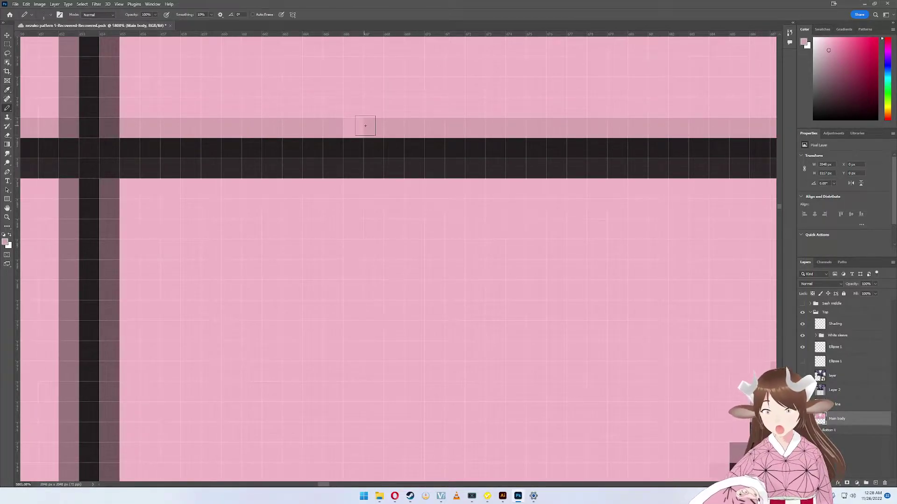
left_click(355, 126)
scroll(392, 191, "down", 2)
scroll(392, 191, "down", 8)
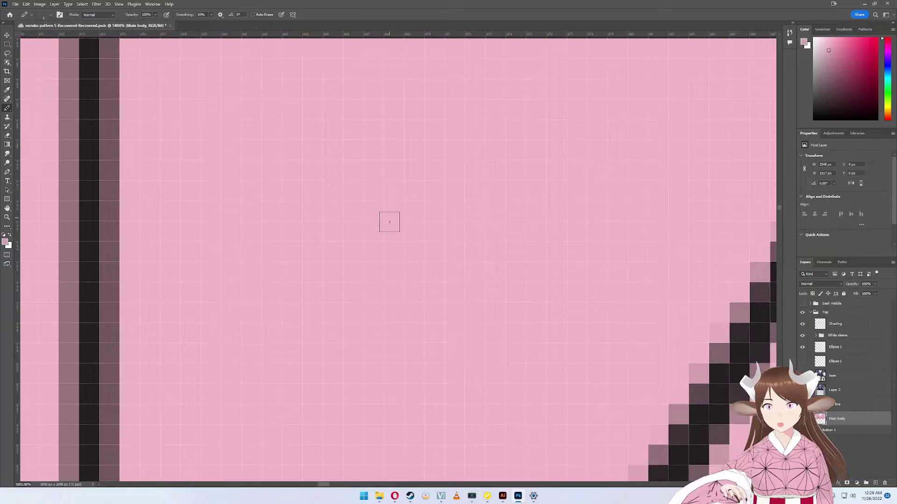
scroll(414, 259, "down", 10)
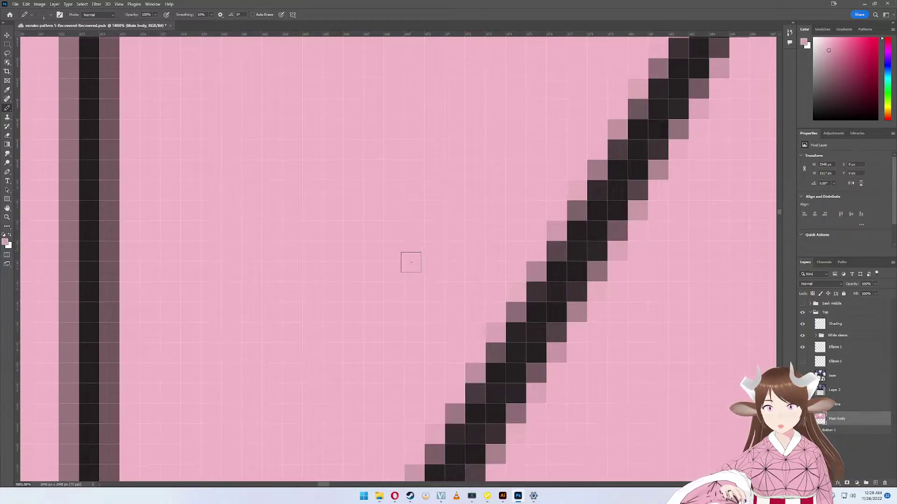
scroll(393, 278, "down", 3)
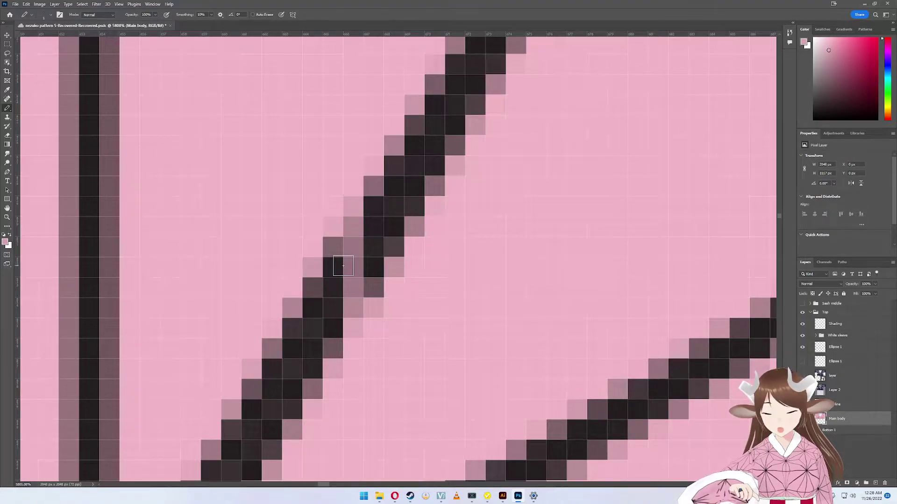
left_click(352, 267)
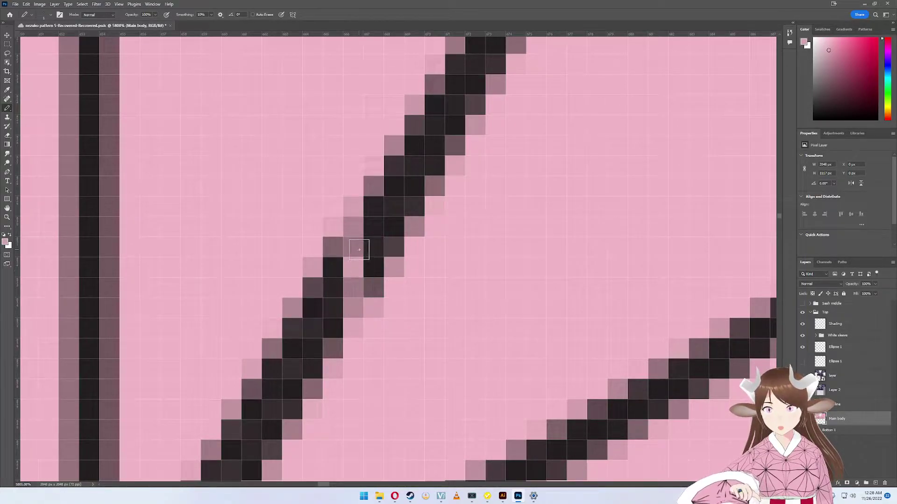
Sample the diagonal line's dark colour and paint its gap and edge pixels
key("i")
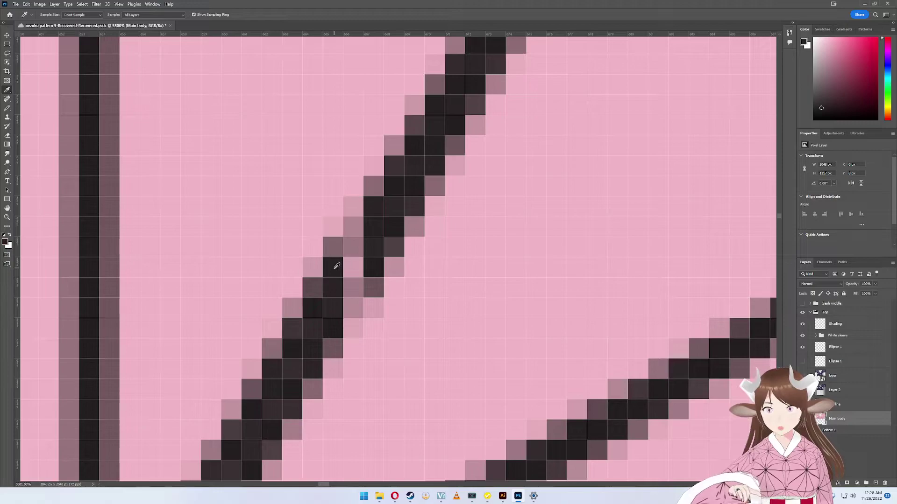
key("b")
left_click(353, 268)
left_click(353, 288)
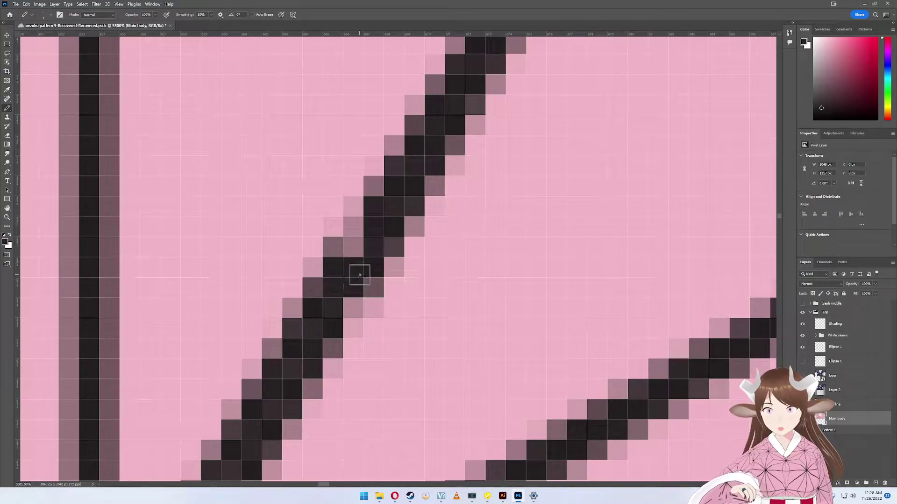
key("i")
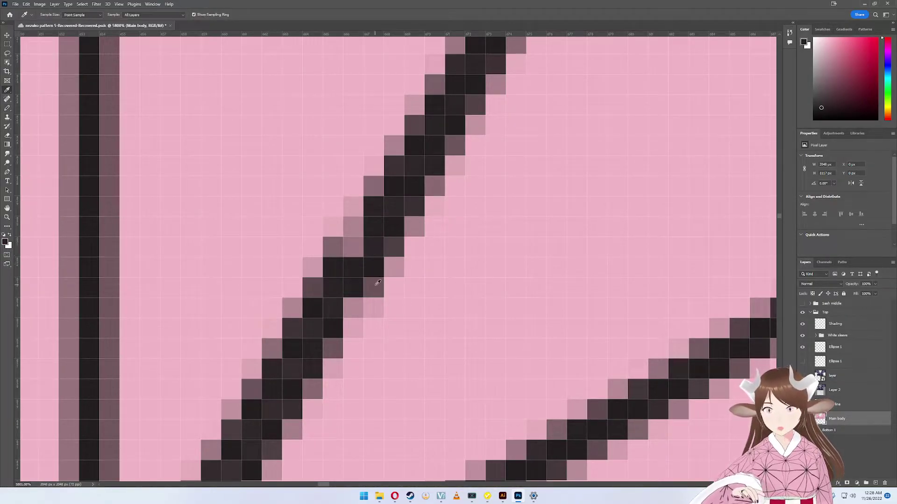
key("b")
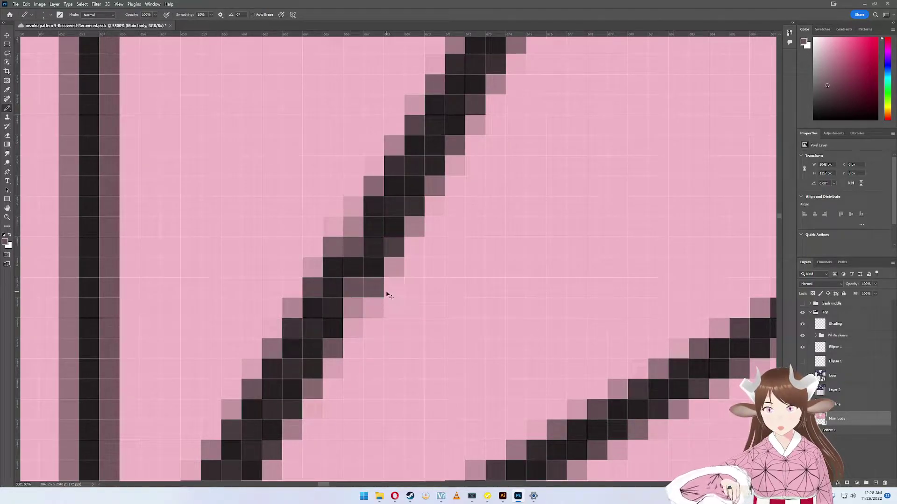
mouse_move(387, 296)
left_mouse_down()
mouse_move(374, 273)
mouse_move(362, 276)
mouse_move(344, 298)
left_mouse_up()
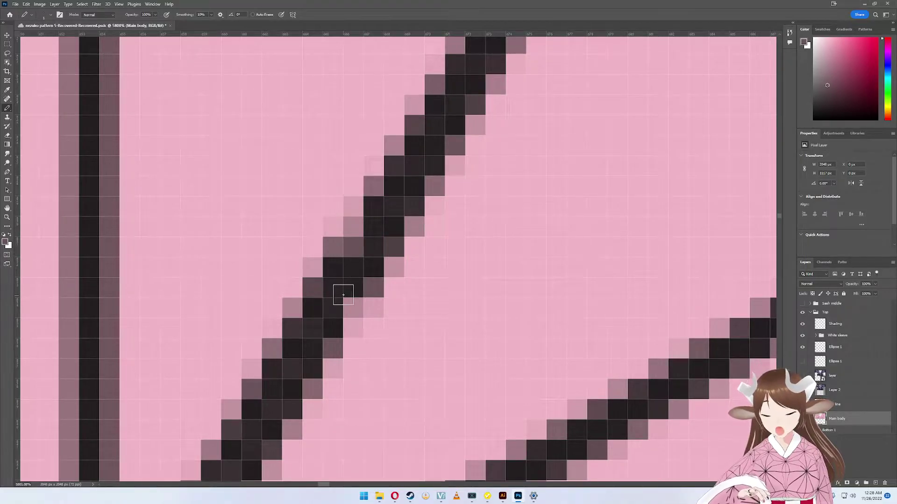
key("i")
left_click(316, 324)
Sample the line colour near the star centre and paint the missing diagonal pixel dark
key("b")
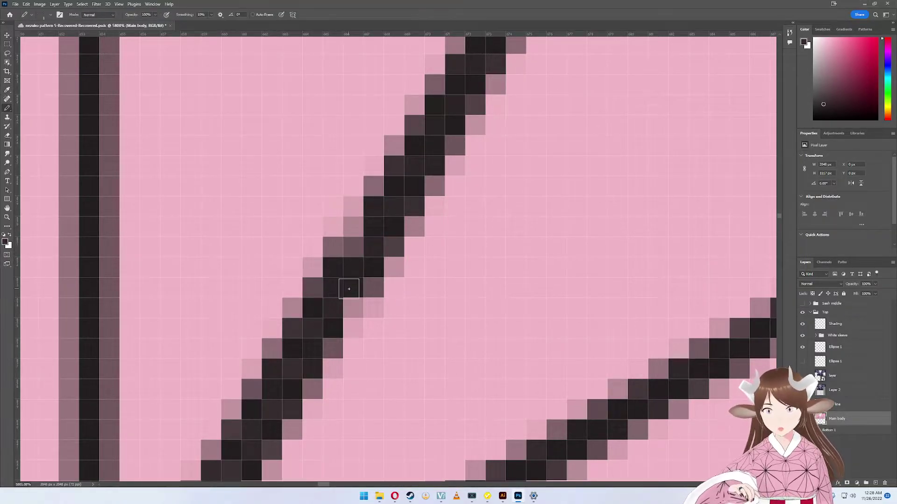
scroll(397, 291, "down", 15)
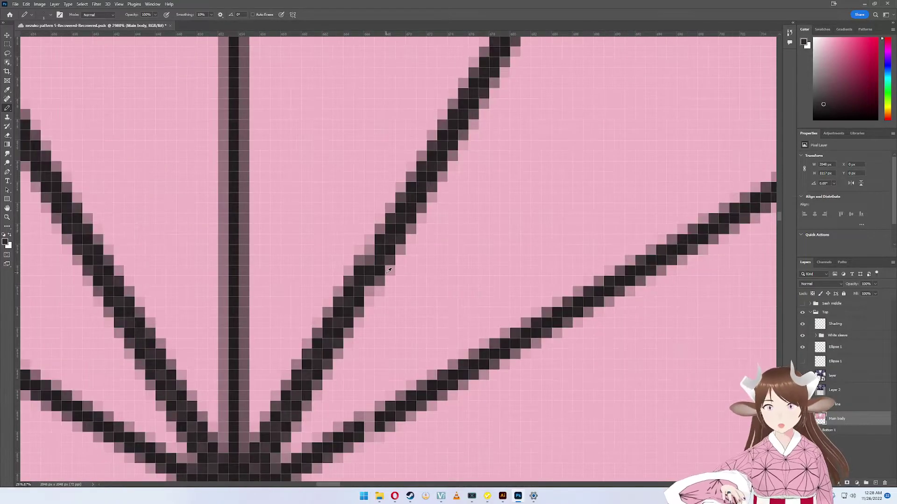
scroll(399, 292, "down", 5)
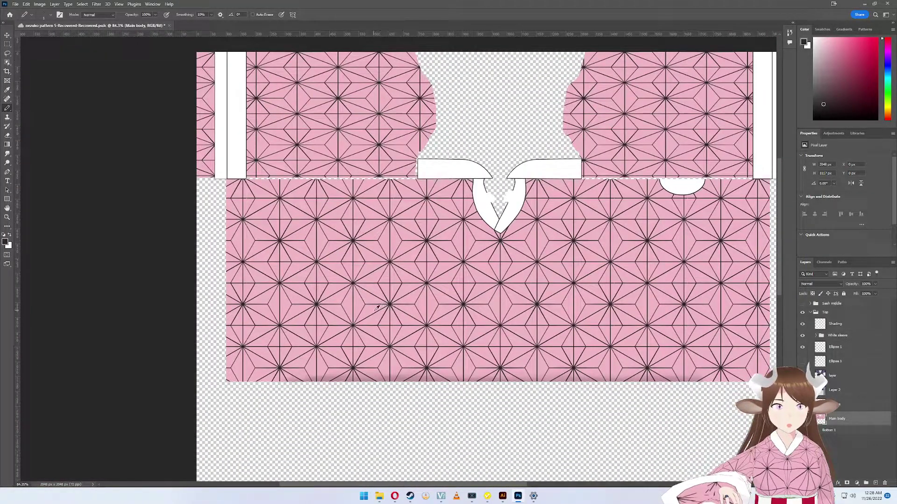
scroll(377, 308, "up", 12)
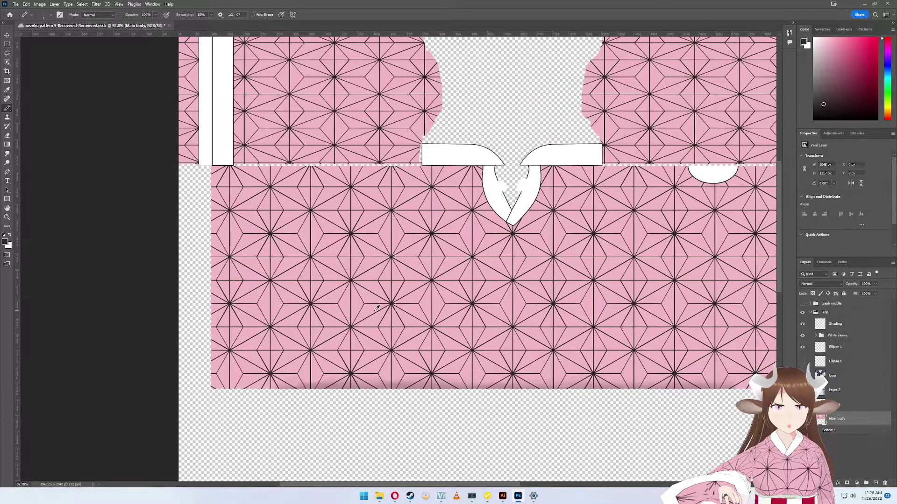
scroll(466, 275, "up", 5)
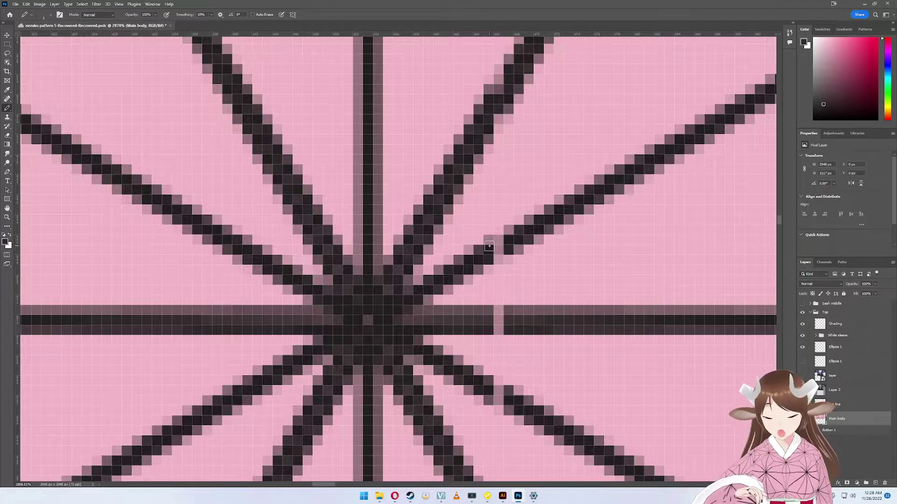
key("i")
left_click(489, 246)
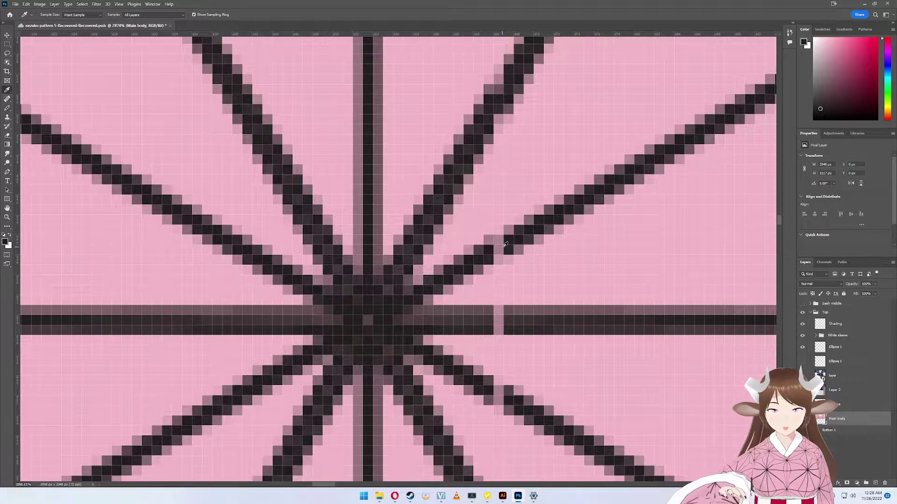
scroll(506, 244, "up", 3)
key("b")
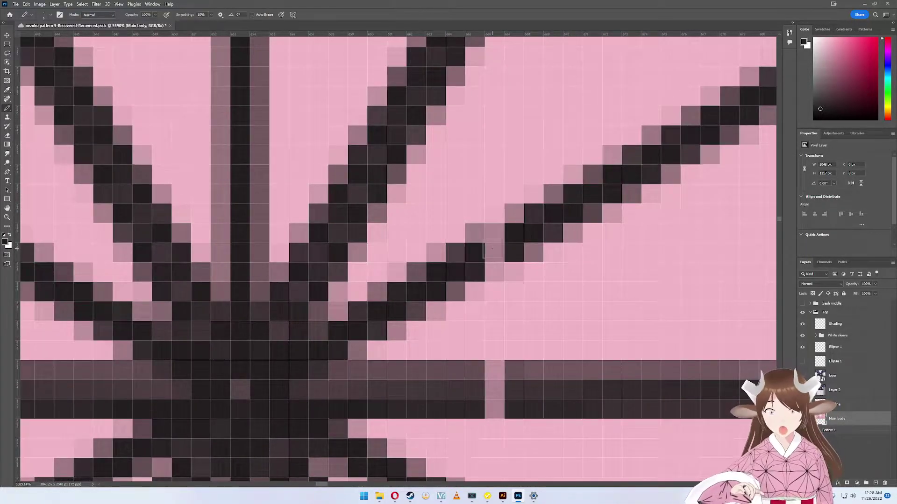
left_click(495, 252)
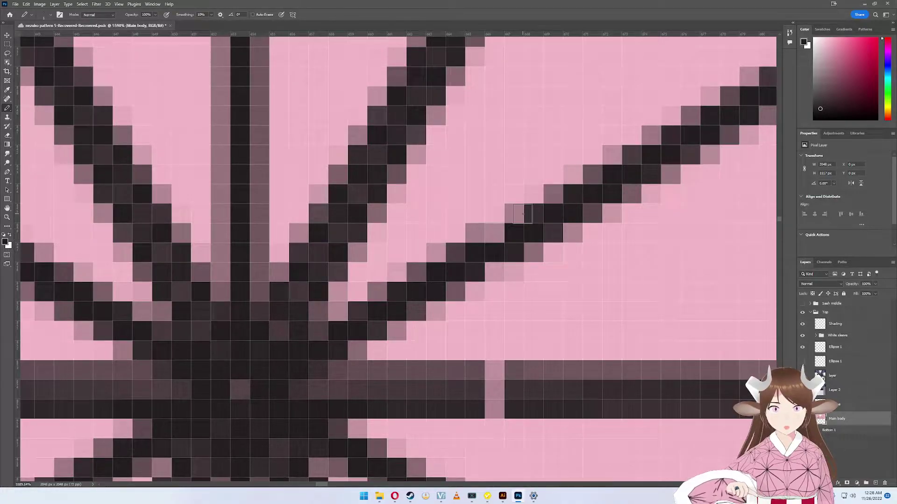
key("i")
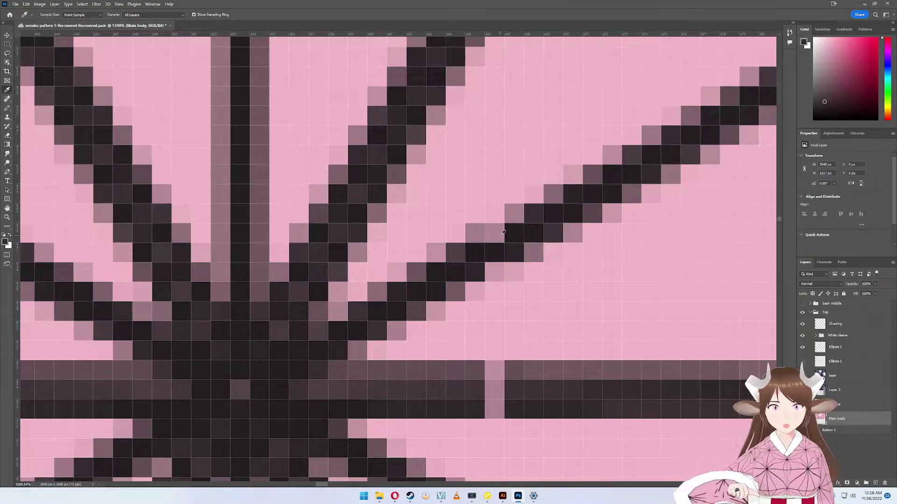
key("b")
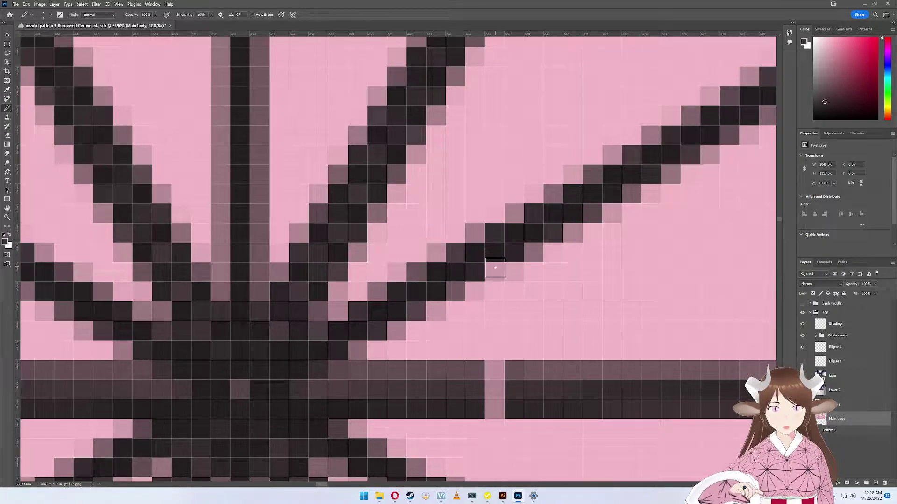
Darken stray and edge pixels on the upper-right diagonal, undoing one wrong grey pixel
key("i")
left_click(453, 287)
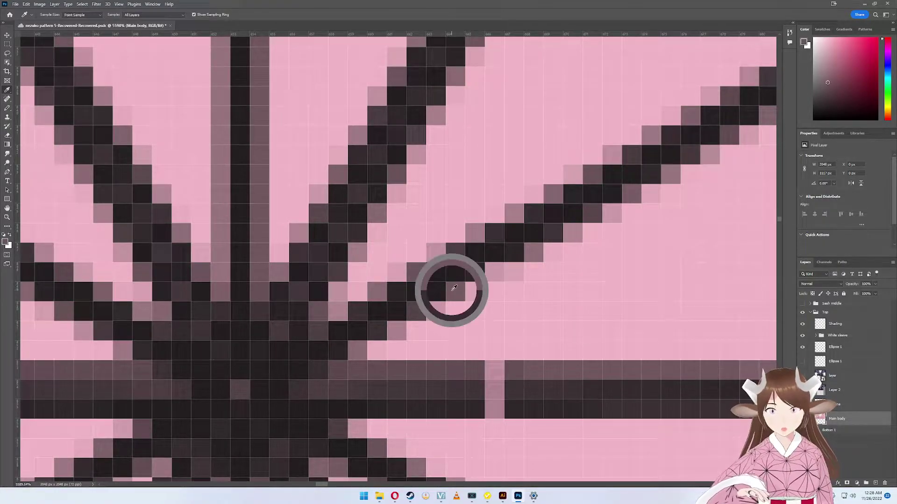
key("b")
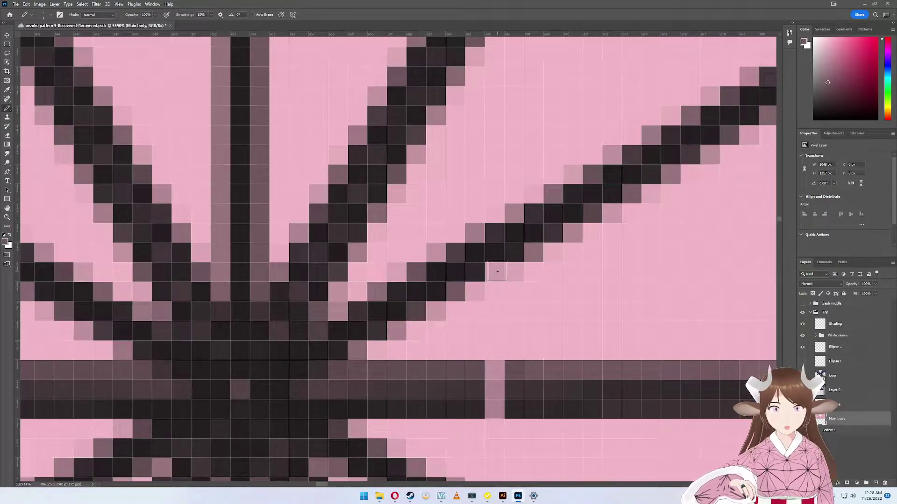
left_click(495, 273)
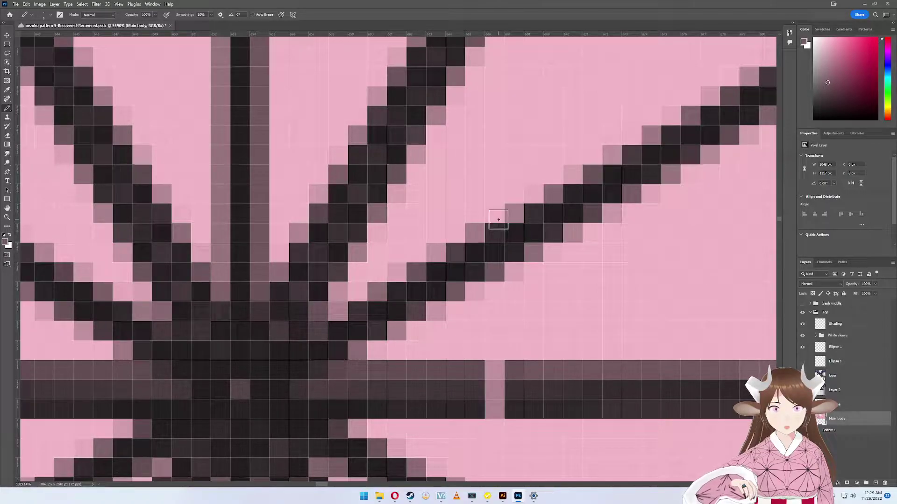
key("i")
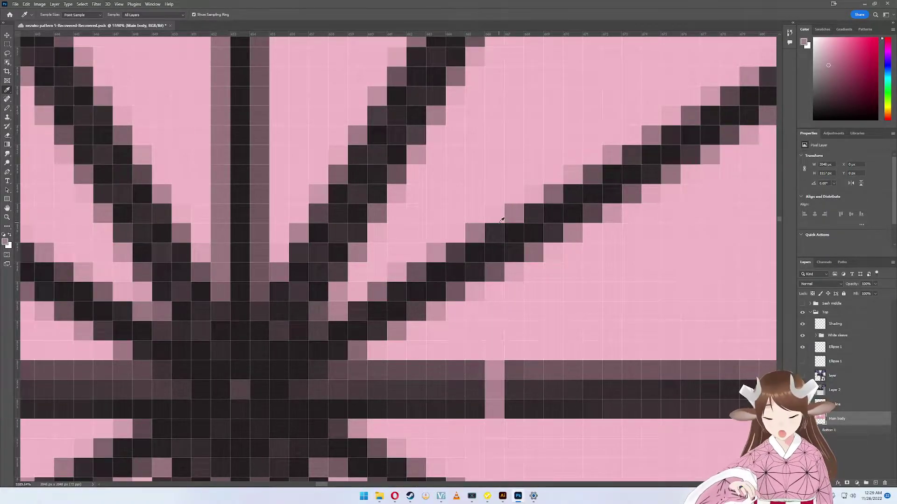
key("b")
left_click(495, 214)
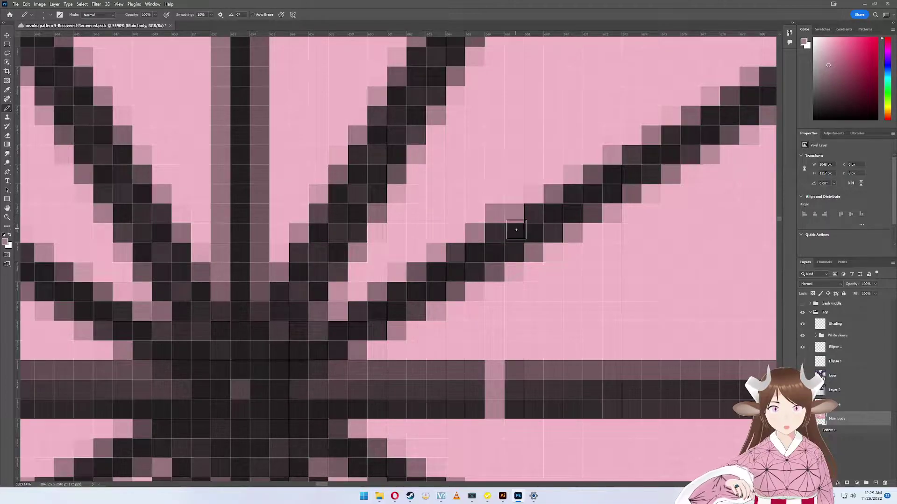
key("ctrl+z")
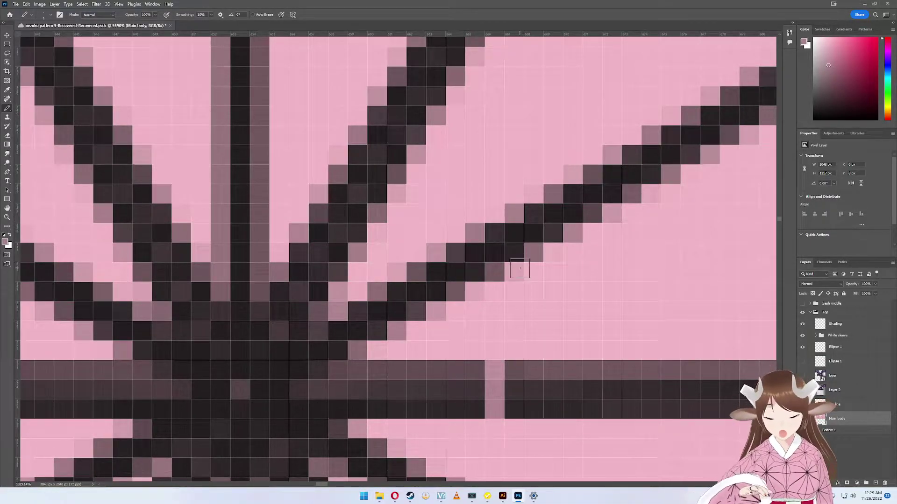
key("i")
key("b")
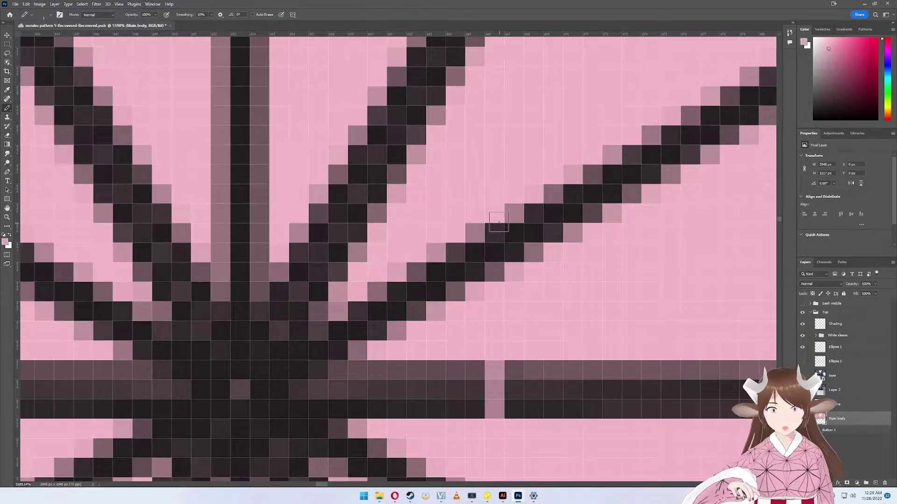
left_click(494, 213)
Repaint a band-edge pixel pink and paint a sampled dark brown pixel
left_click(498, 369)
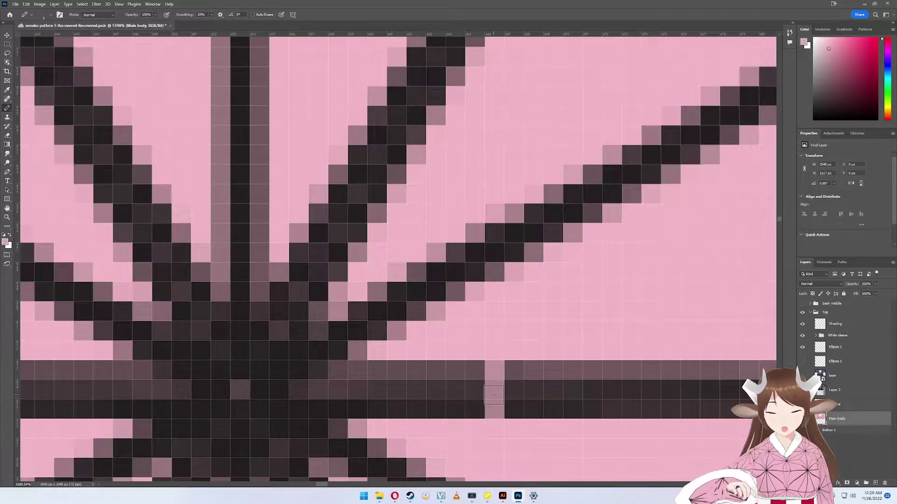
key("i")
left_click(479, 391)
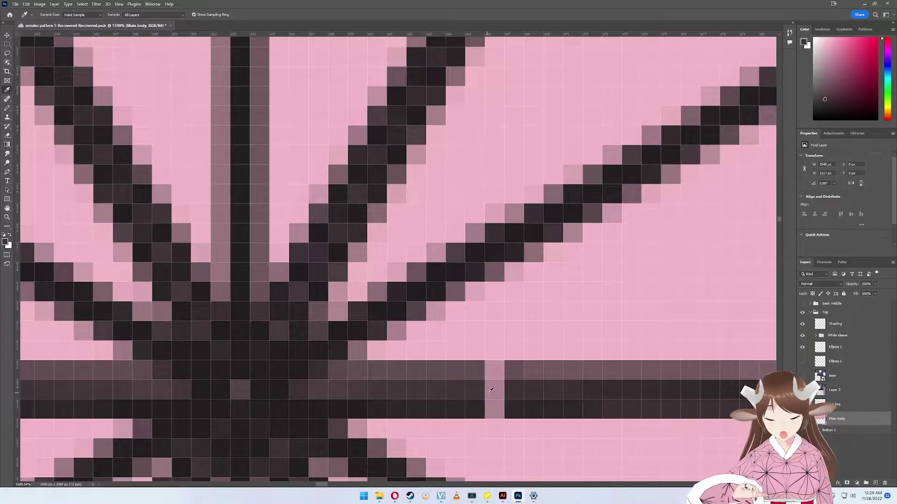
key("b")
left_click(498, 391)
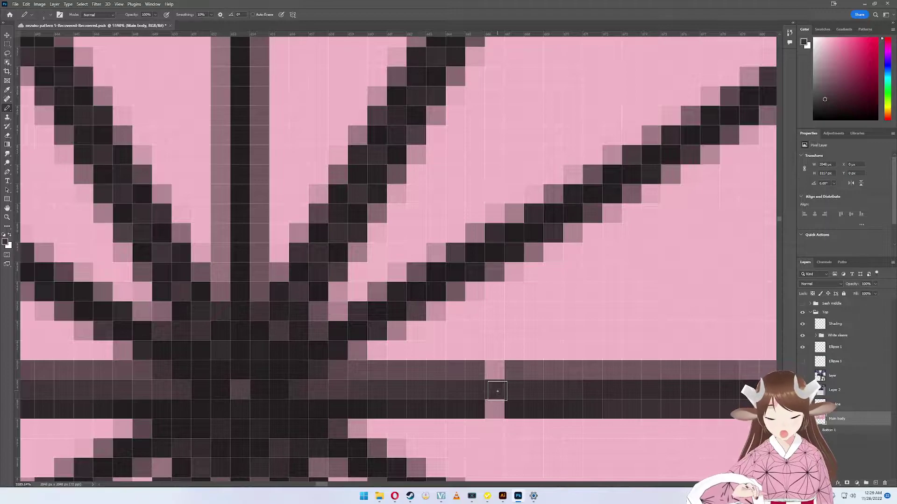
Fill the pink gap column in the horizontal band with sampled lighter brown and dark
key("i")
left_click(481, 370)
key("b")
left_click(496, 374)
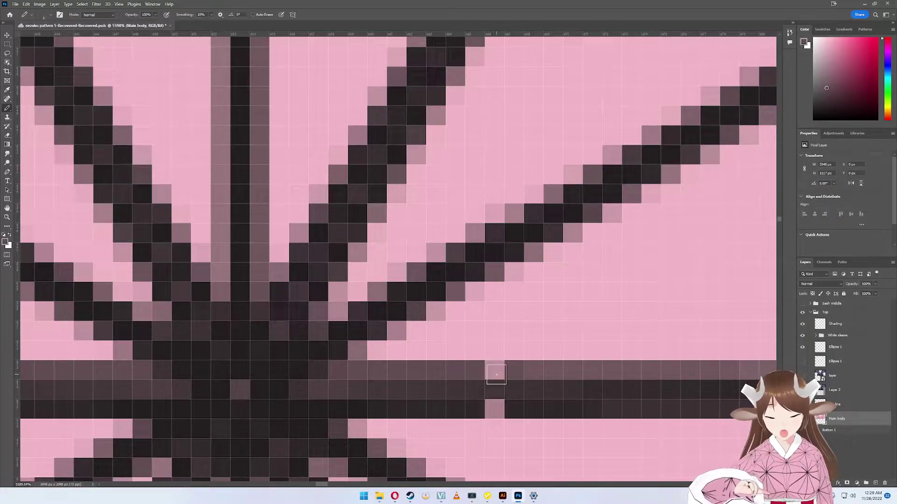
key("i")
left_click(481, 414)
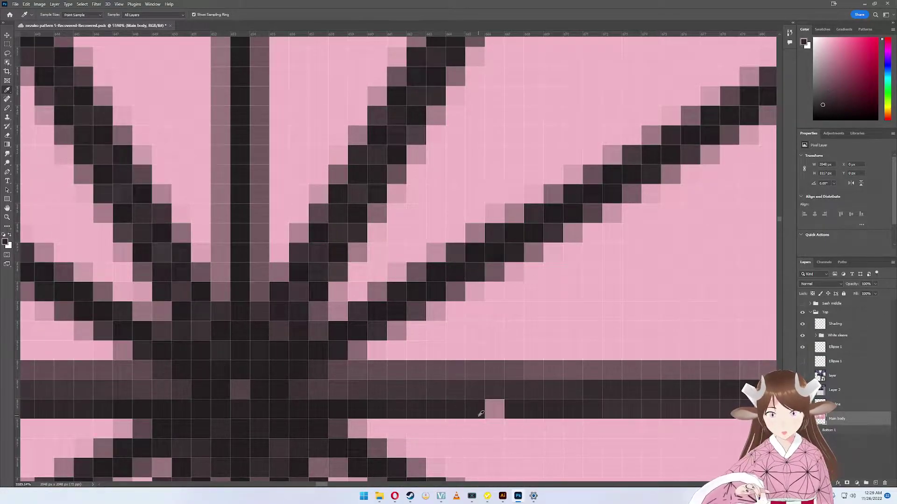
key("b")
left_click(494, 409)
scroll(560, 397, "down", 5)
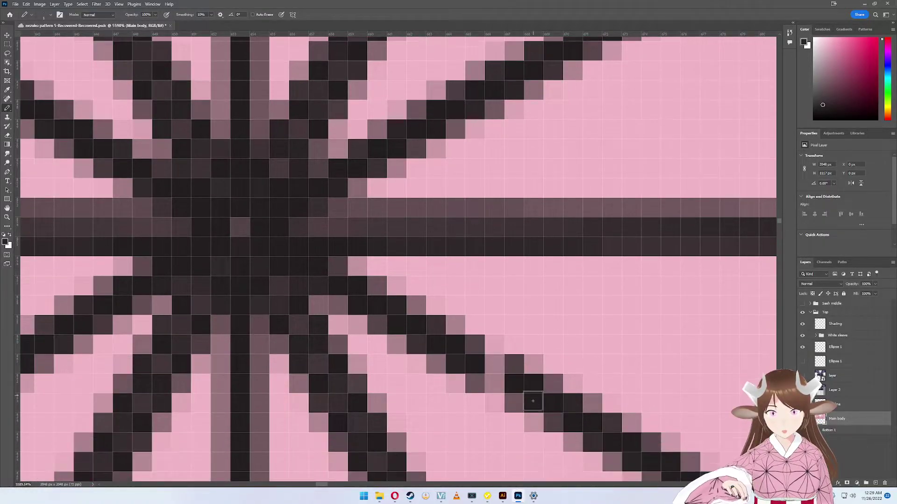
Darken mauve pixels on the lower diagonal and extend it by one pixel
left_click(493, 365)
left_click(499, 386)
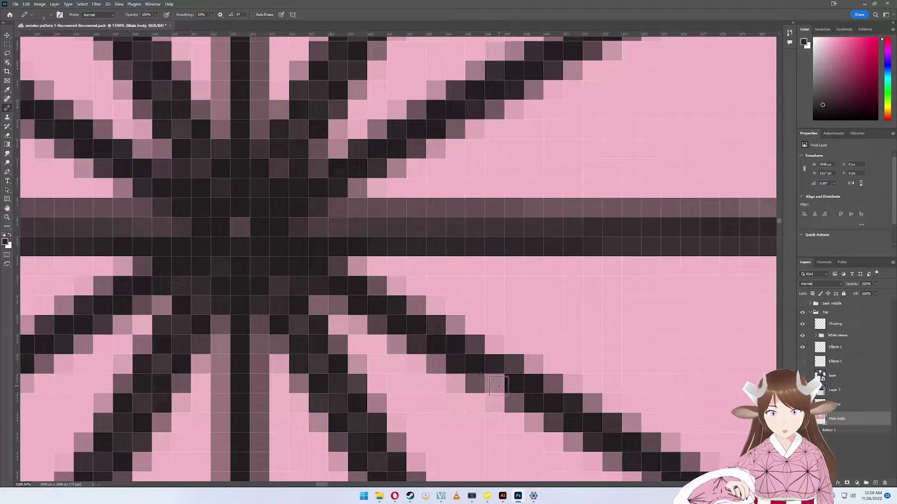
left_click(496, 384)
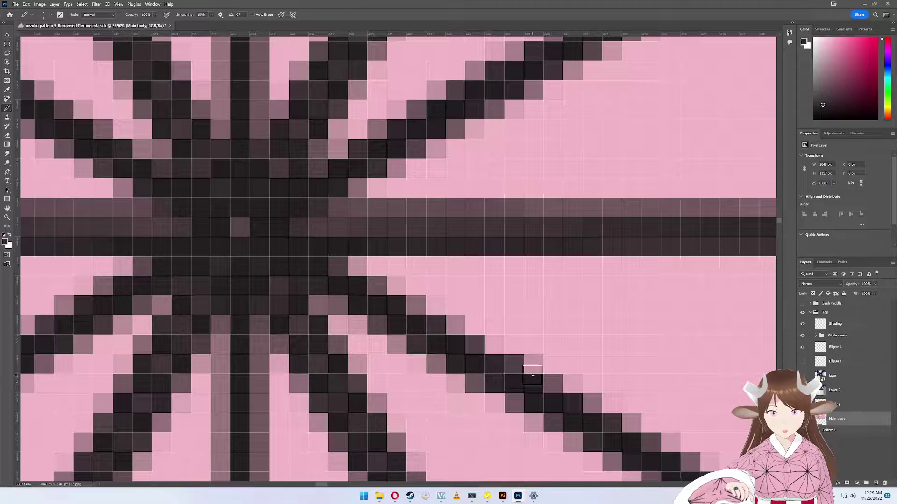
left_click(529, 378)
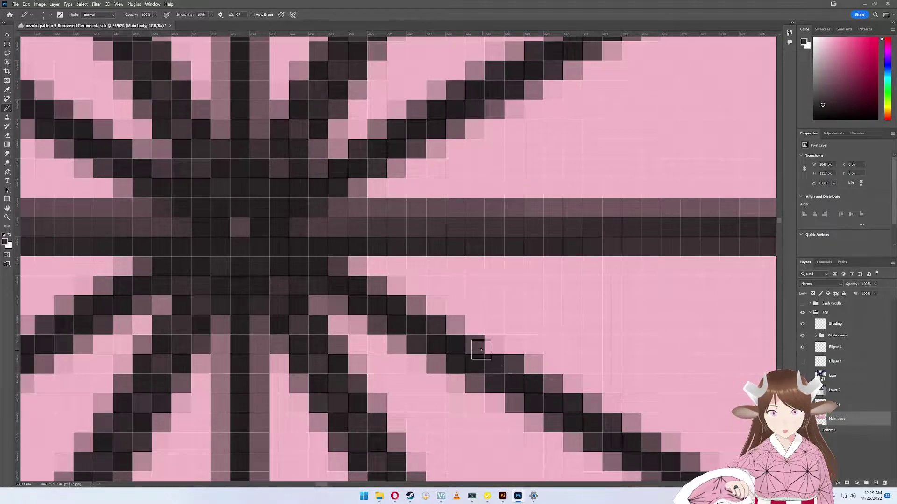
Sample the dark mauve edge colour and paint a light mauve pixel beside the diagonal
key("i")
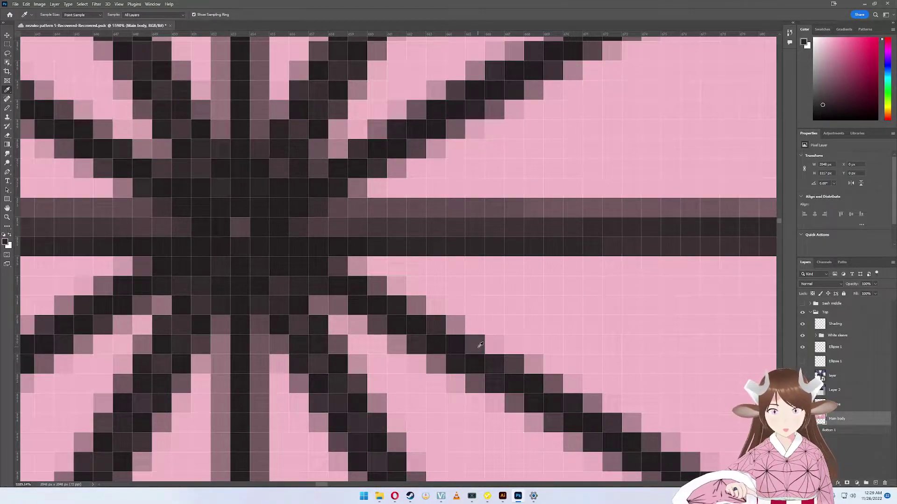
left_click(482, 344)
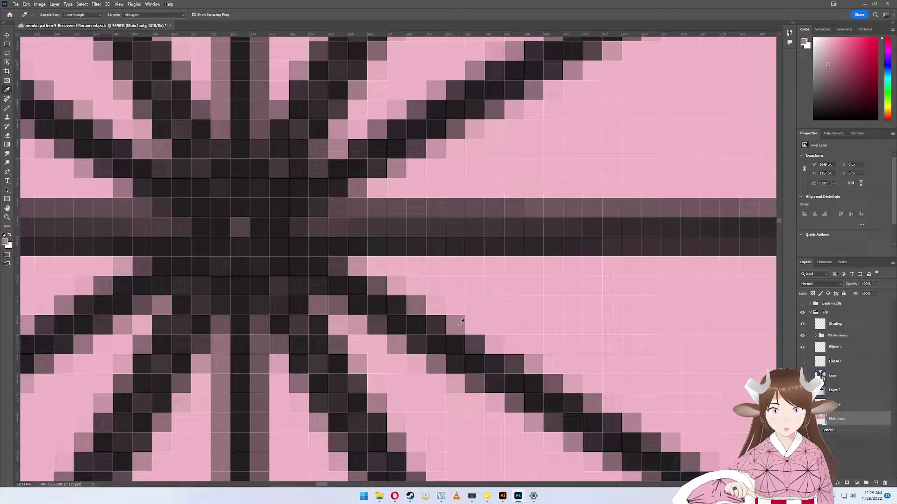
key("b")
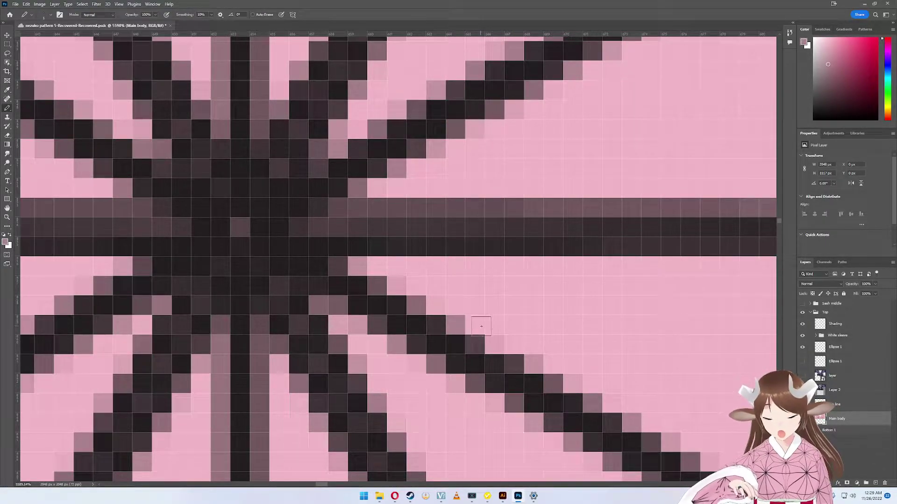
left_click(497, 346)
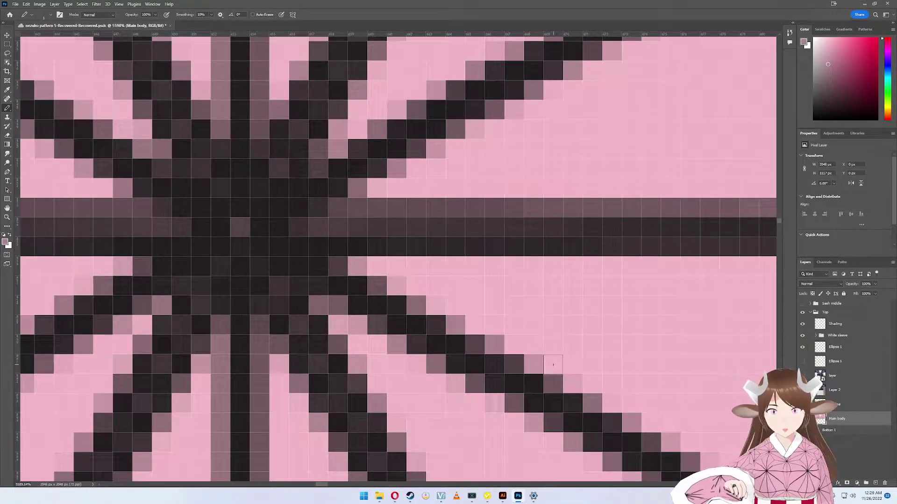
scroll(551, 365, "down", 10)
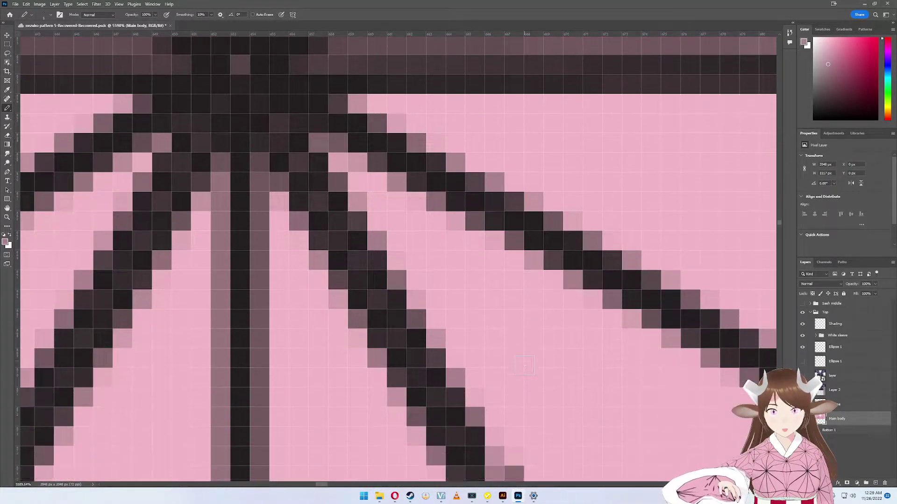
scroll(525, 363, "down", 4)
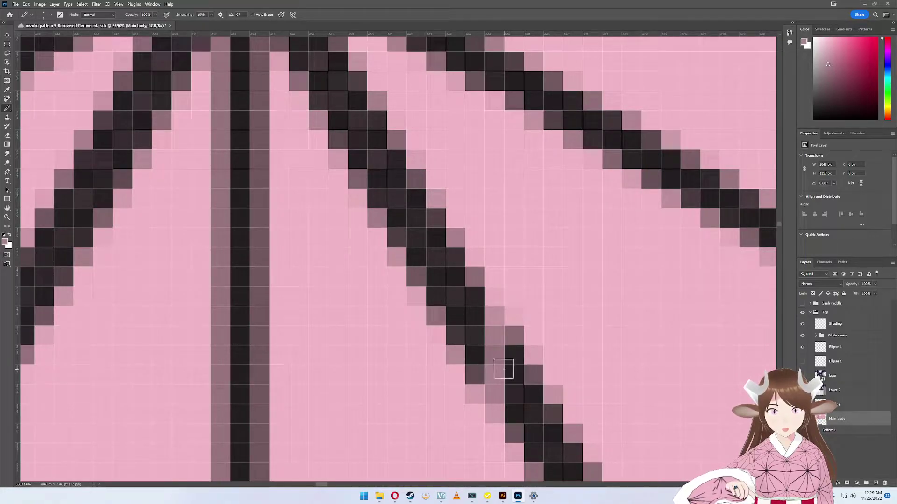
Paint a gap cell dark and two edge cells mauve on the central diagonal
key("i")
left_click(483, 355)
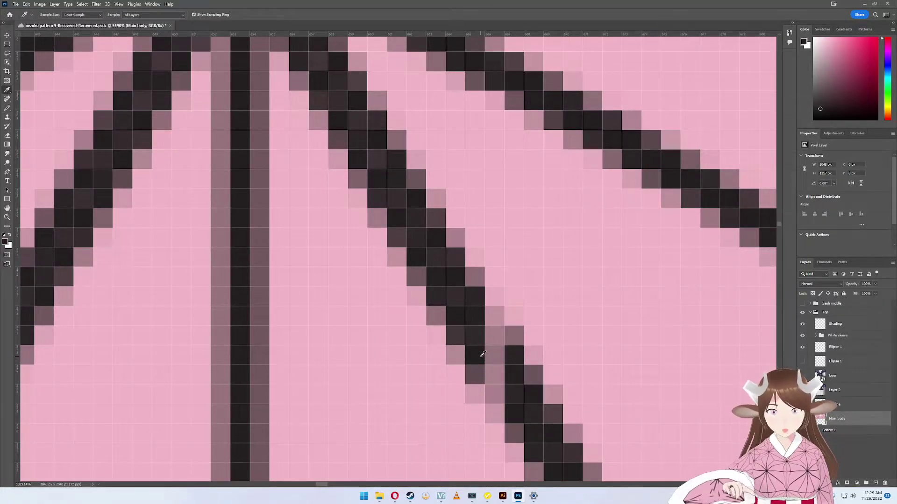
key("b")
left_click(493, 356)
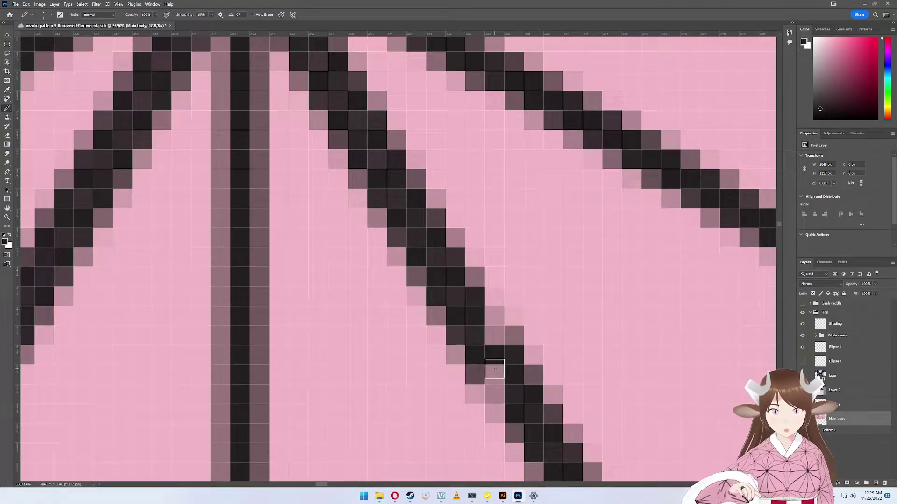
key("i")
left_click(480, 372)
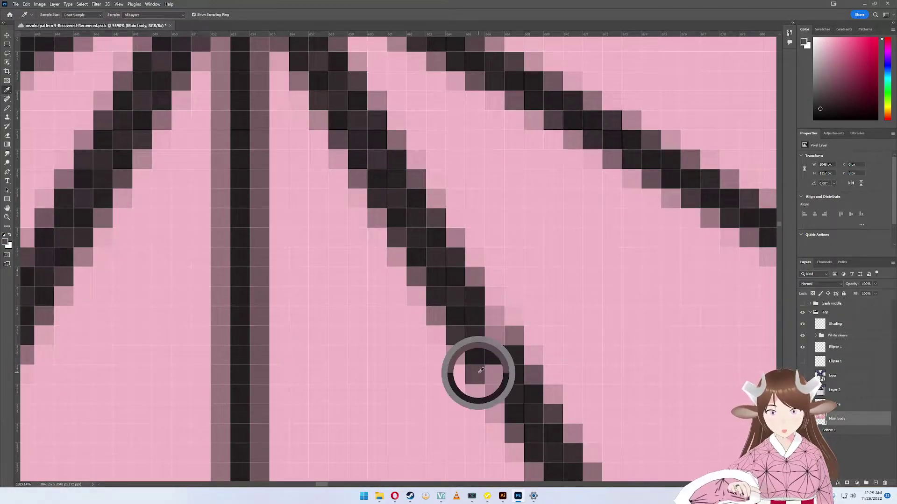
key("b")
left_click(495, 374)
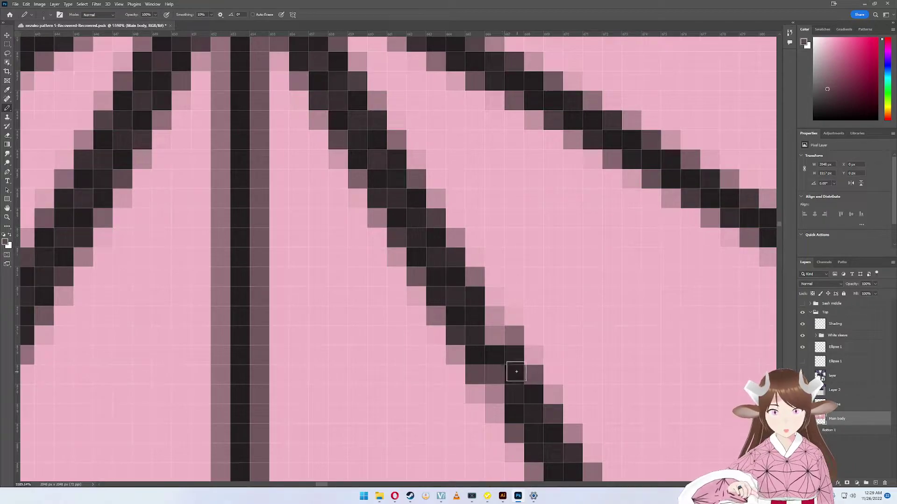
left_click(498, 341)
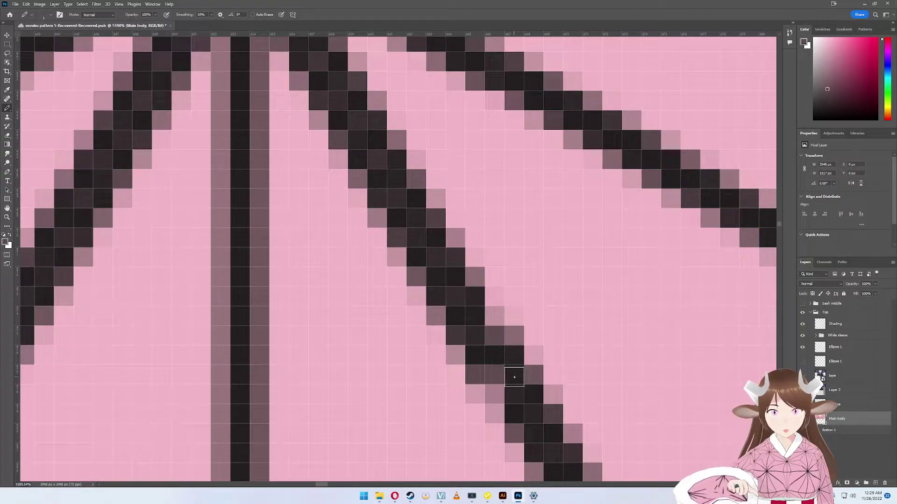
key("i")
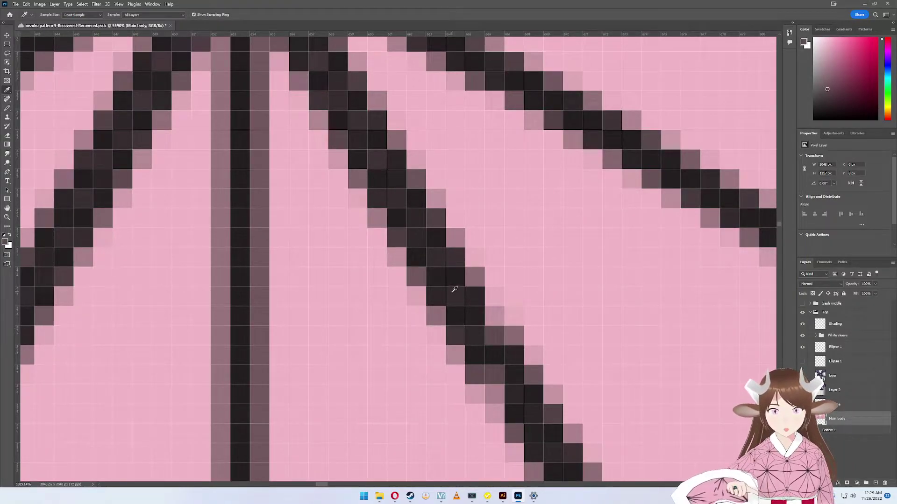
key("b")
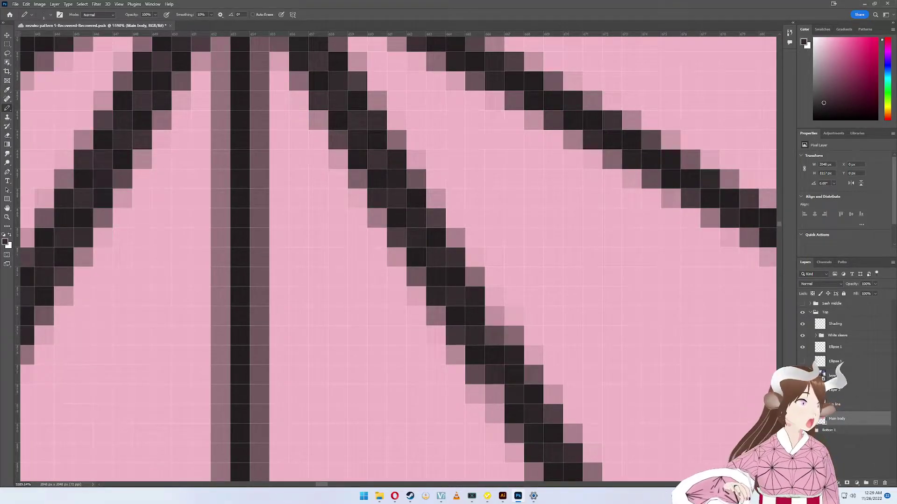
Zoom to about 4700% and fill the light gap in the black line with sampled black
scroll(686, 290, "down", 10)
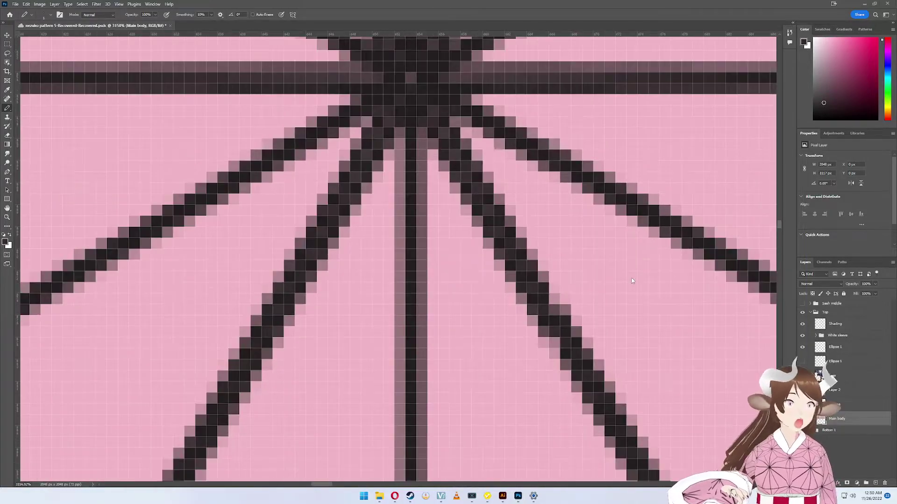
scroll(599, 419, "down", 5)
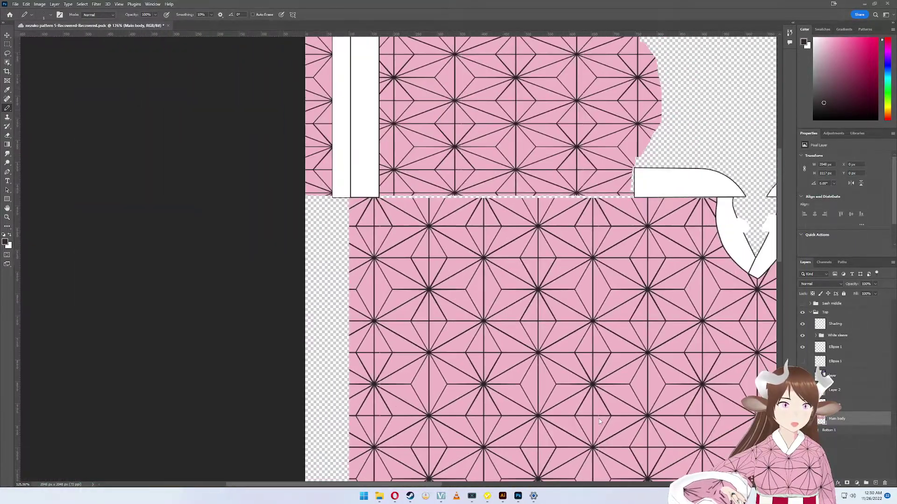
scroll(601, 424, "up", 6)
scroll(601, 424, "up", 9)
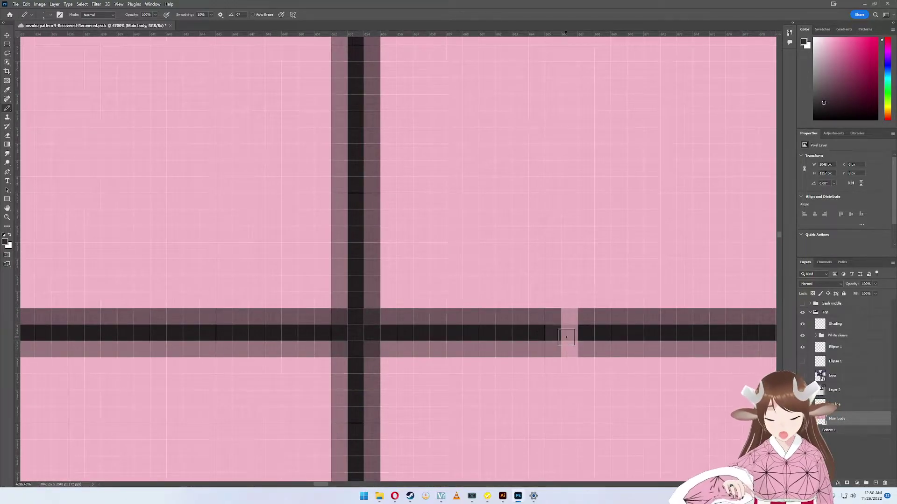
key("i")
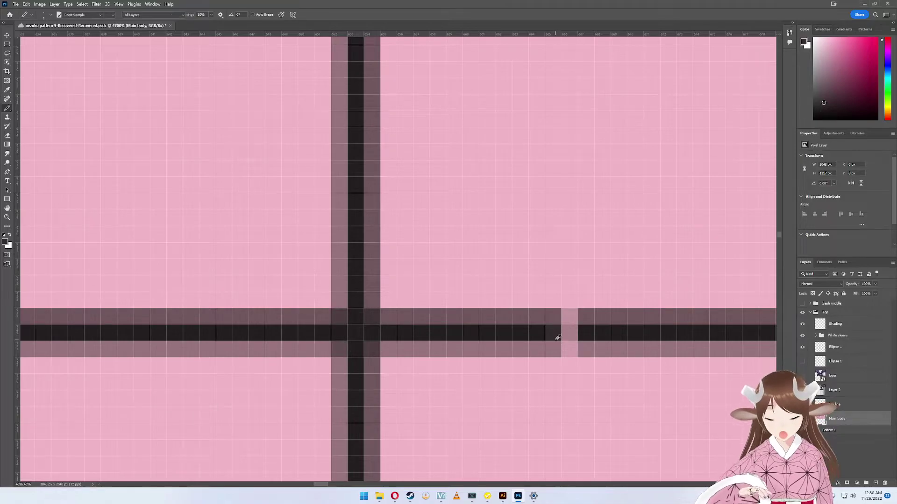
left_click(589, 334)
left_click(533, 329)
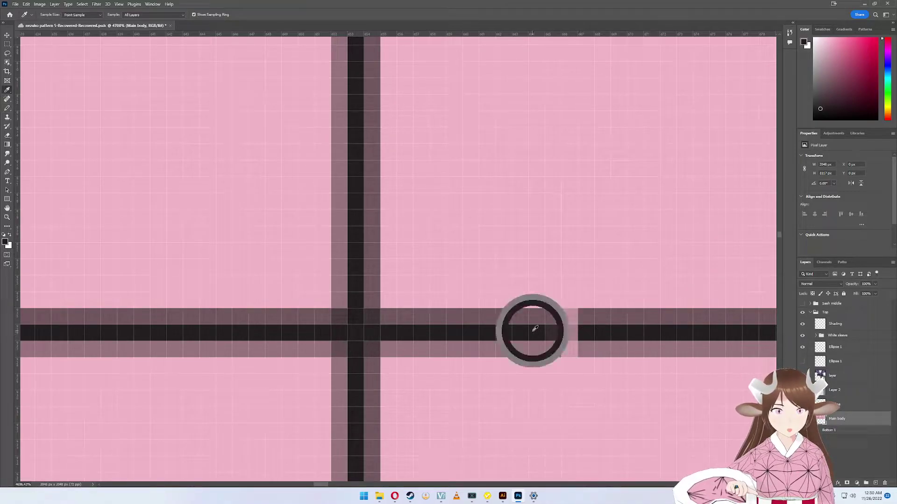
key("b")
left_click_drag(550, 330, 577, 331)
Paint the gap cells in the upper and lower mauve edge bands with their sampled colours
key("i")
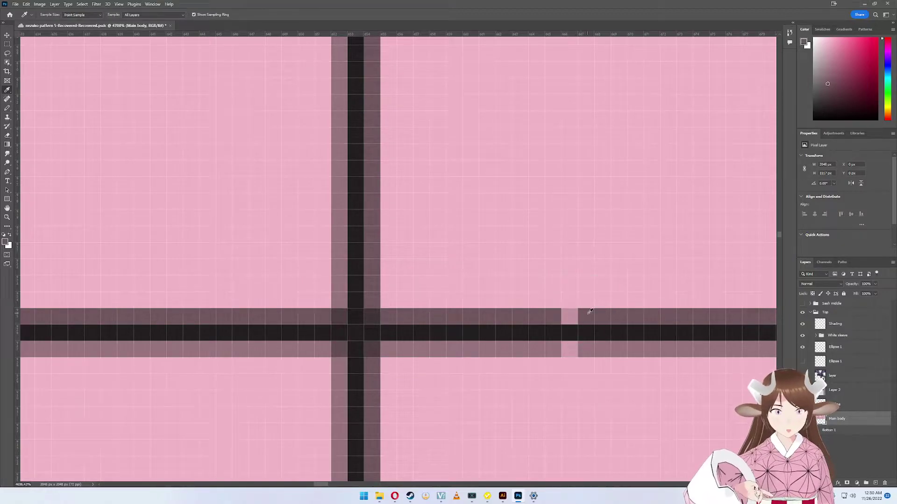
left_click(551, 317)
key("b")
left_click_drag(545, 315, 574, 316)
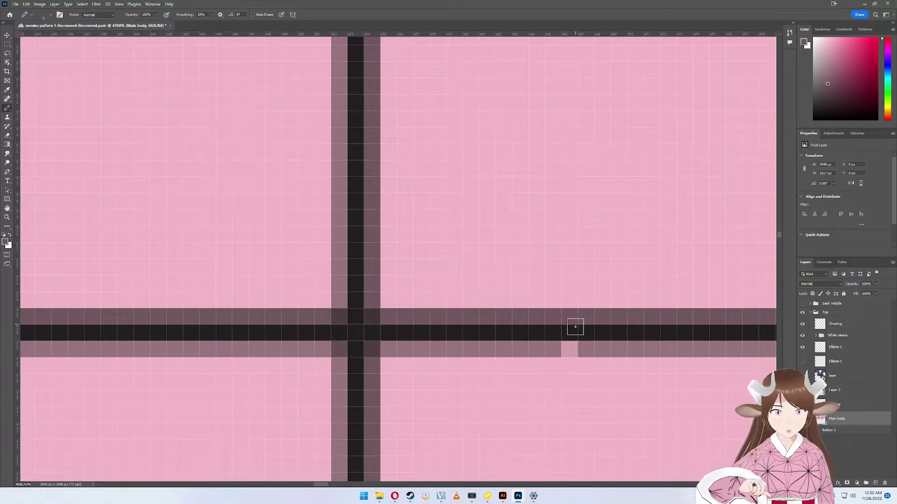
key("i")
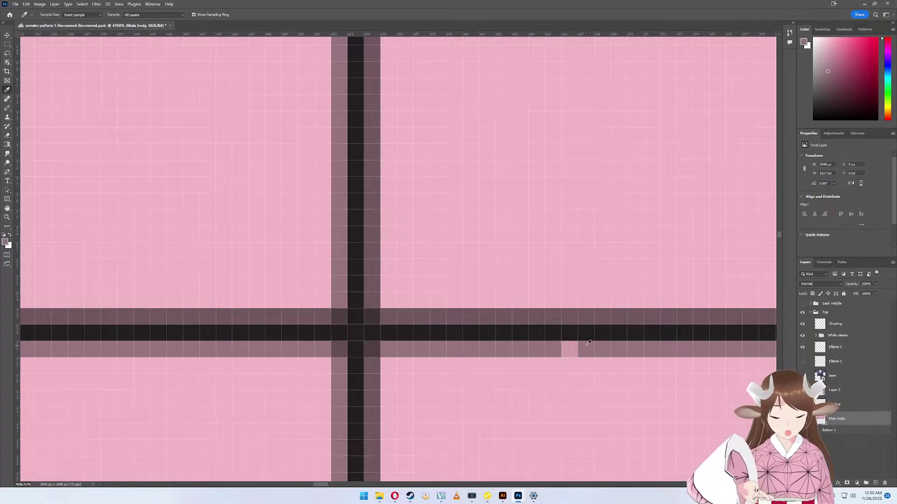
left_click(588, 344)
key("b")
left_click(569, 349)
Add the missing dark pixel to the rising diagonal right of the vertical band
scroll(605, 356, "down", 5)
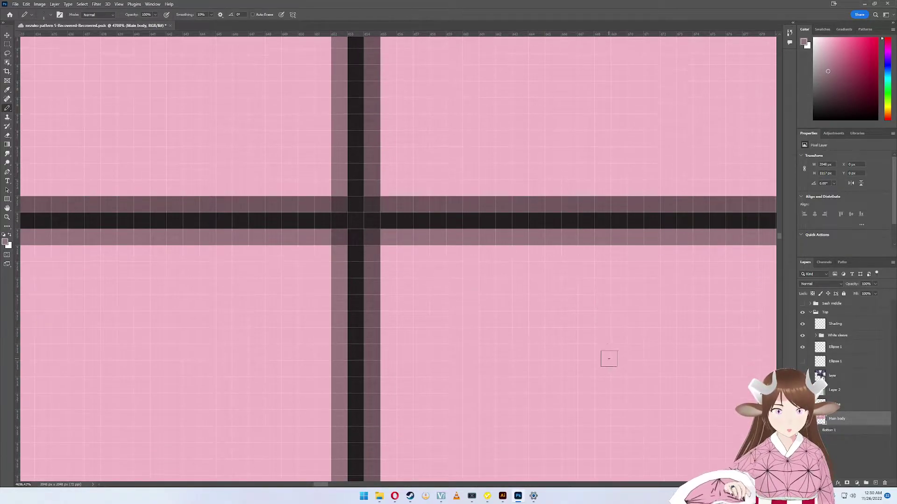
scroll(610, 354, "down", 8)
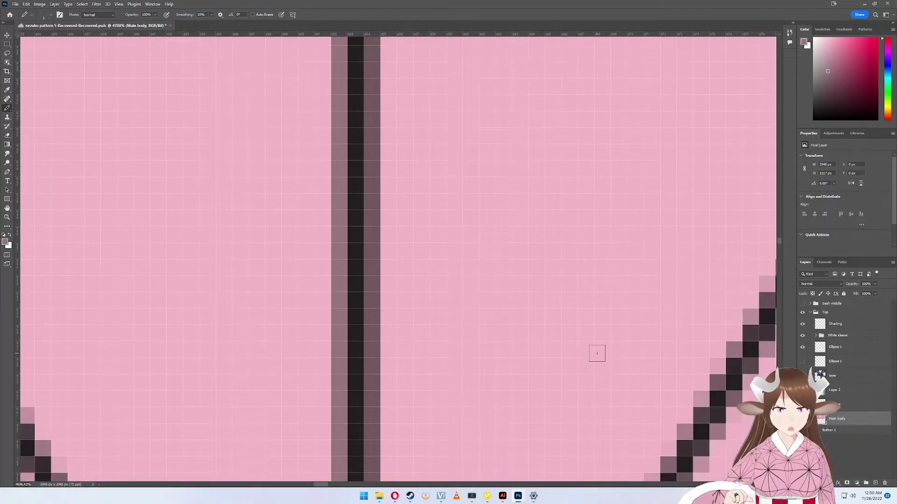
scroll(595, 353, "down", 8)
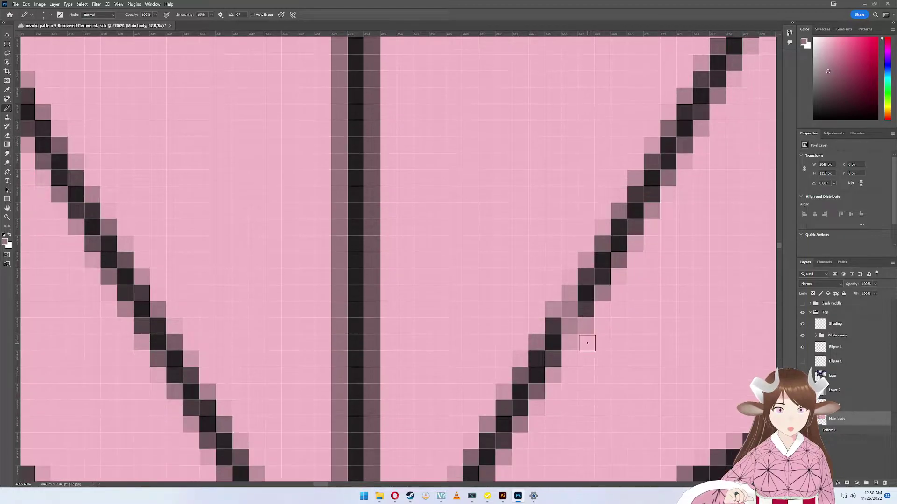
key("i")
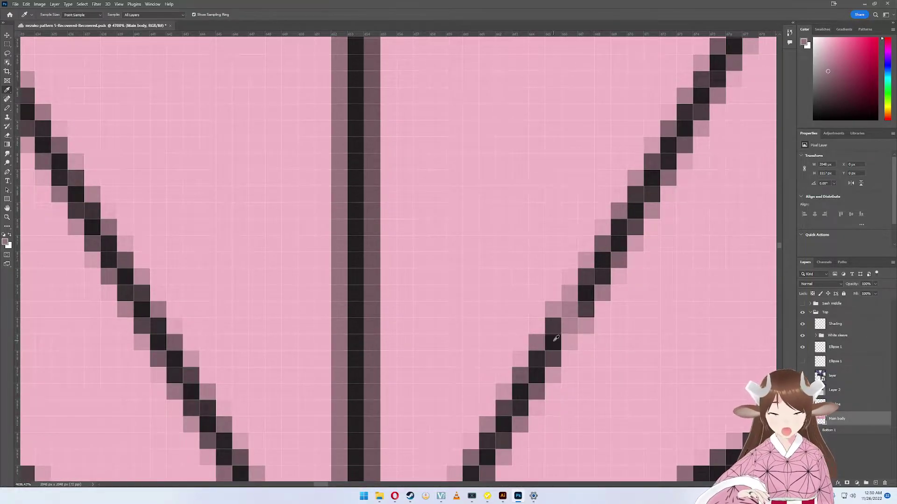
key("b")
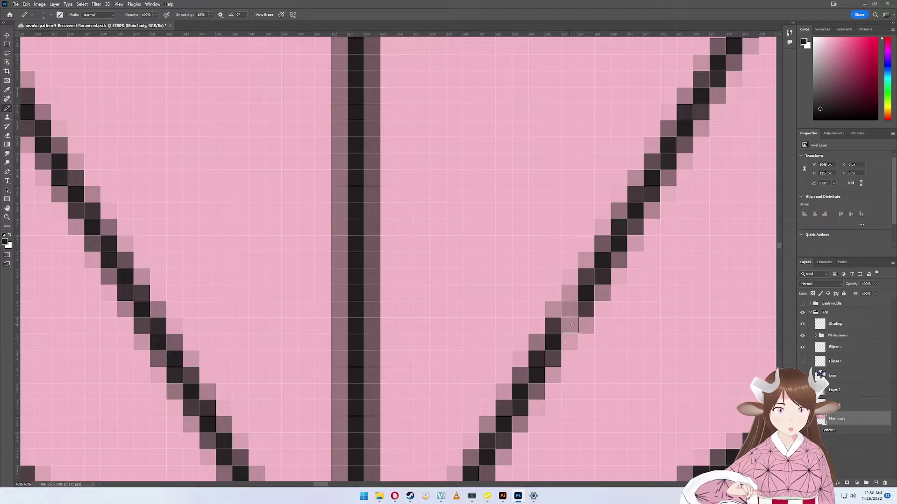
left_click(570, 325)
key("i")
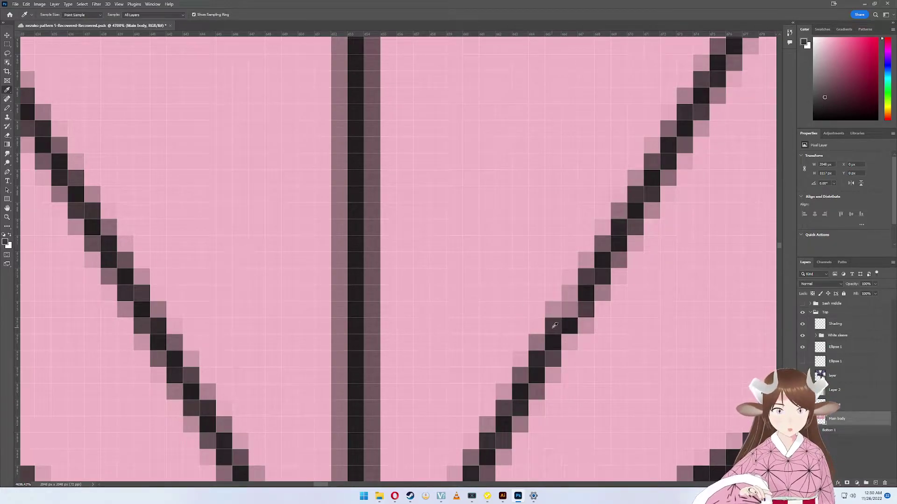
key("b")
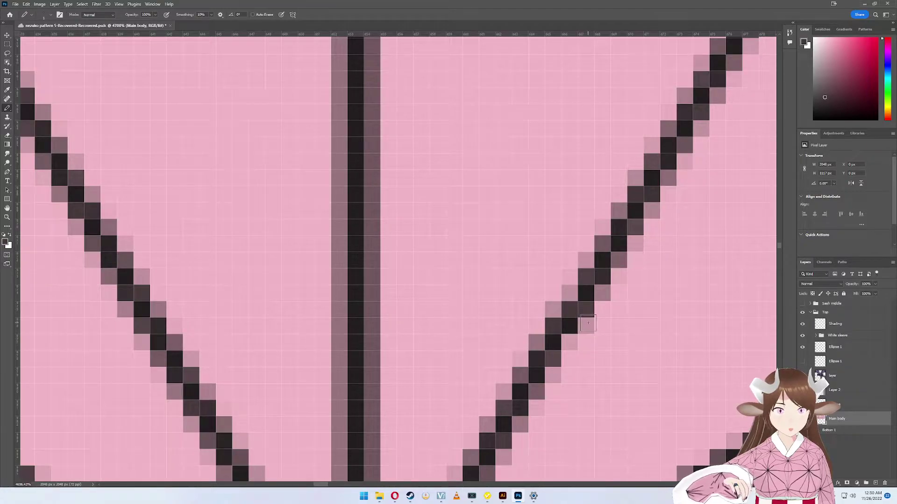
Sample the diagonal's dark colour and extend the diagonal line by one dark pixel
scroll(589, 323, "down", 4)
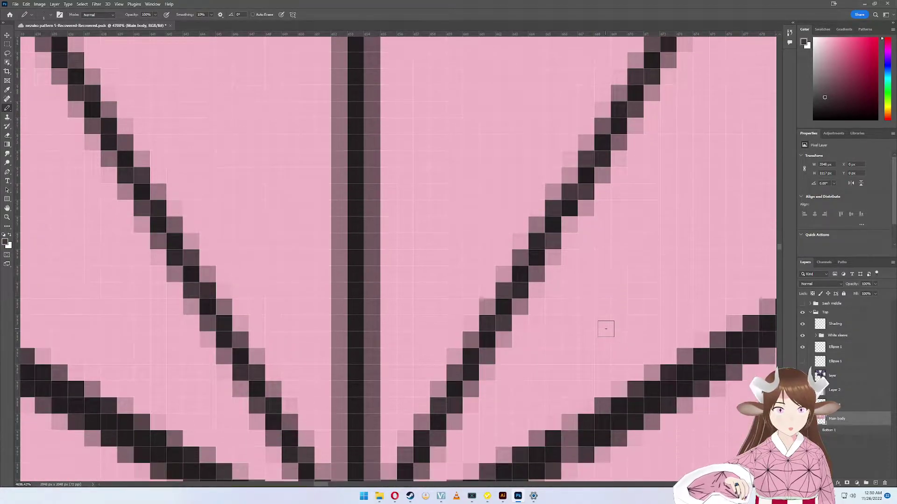
scroll(606, 329, "down", 3)
key("i")
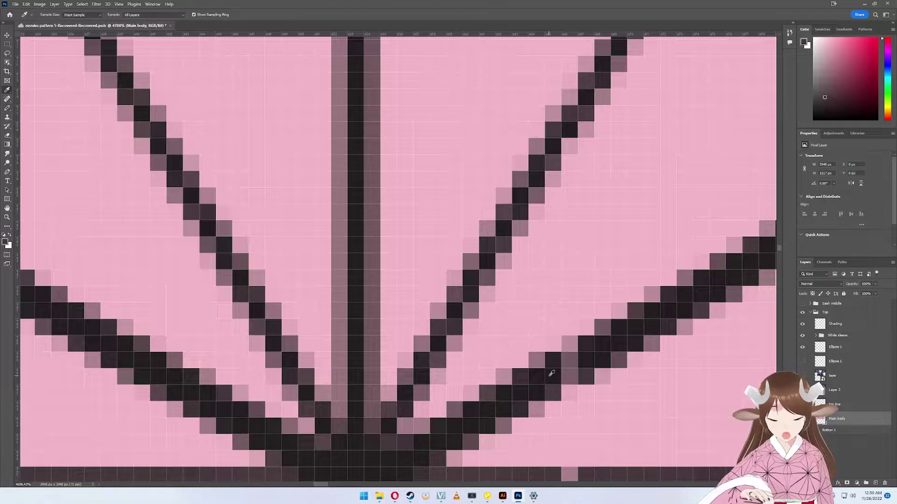
left_click(551, 374)
key("b")
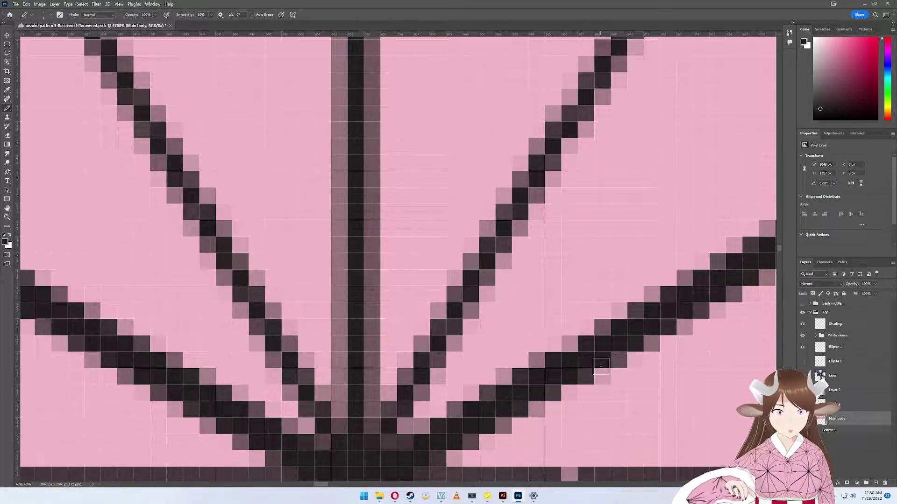
left_click(584, 375)
key("i")
left_click(584, 376)
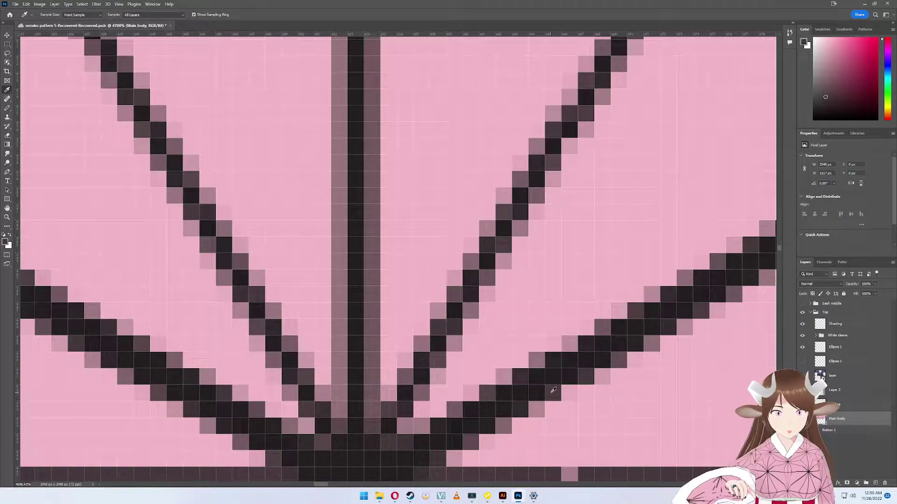
key("b")
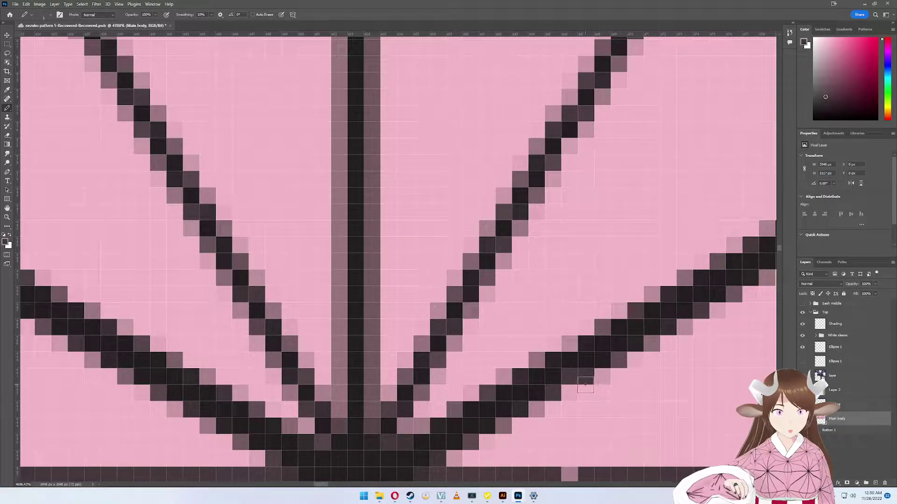
Fill the light cell in the dark band, then paint the light cell below it mauve
scroll(575, 387, "down", 2)
scroll(556, 397, "down", 2)
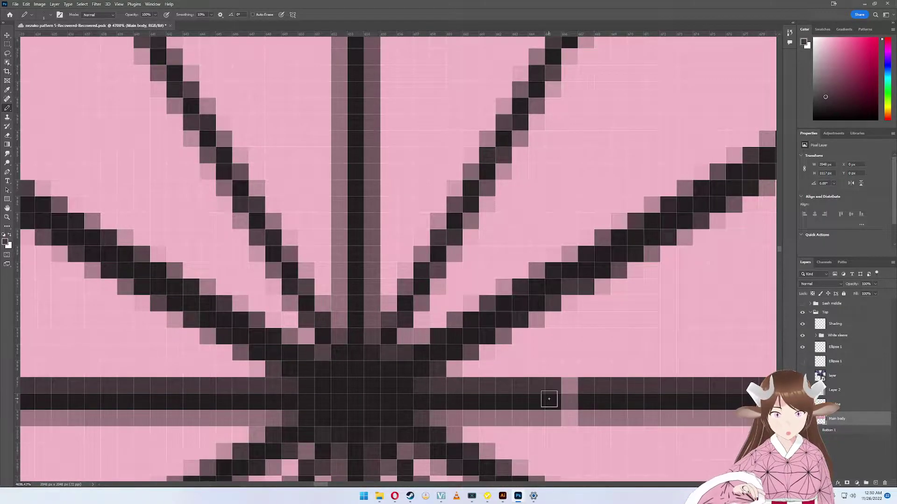
key("i")
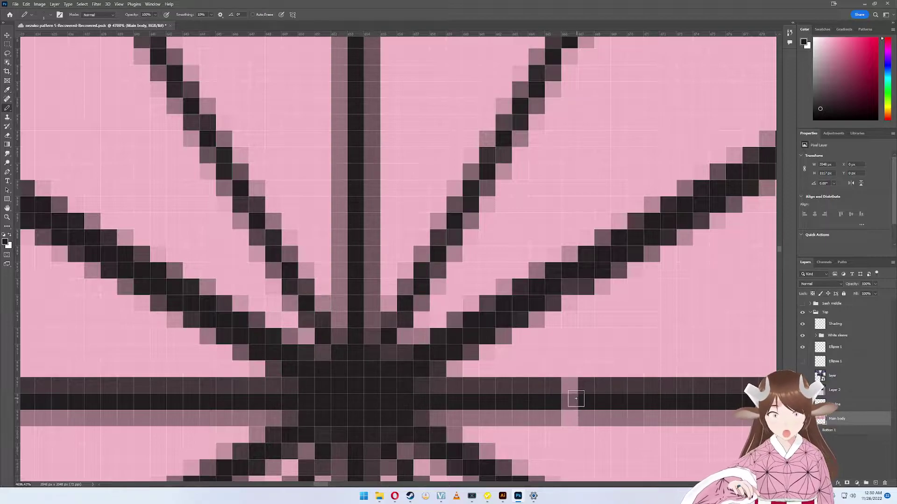
key("b")
key("i")
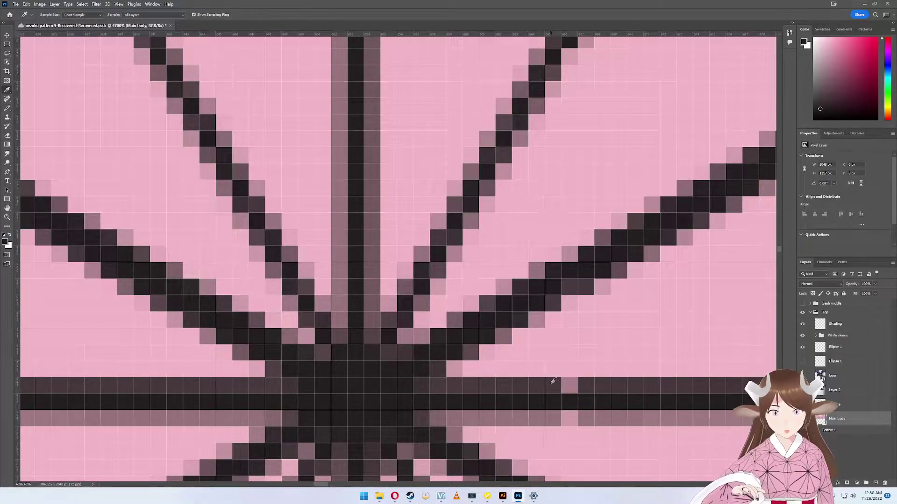
key("b")
left_click(570, 386)
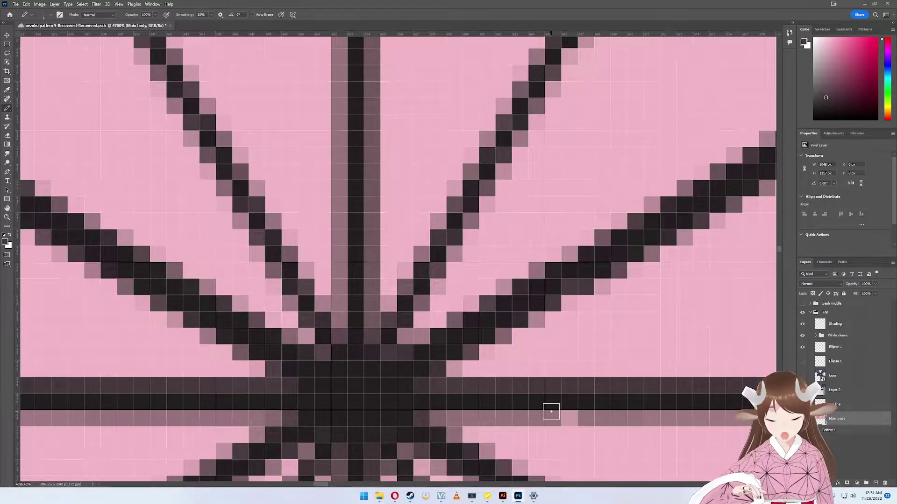
key("i")
left_click(552, 413)
key("b")
left_click(570, 419)
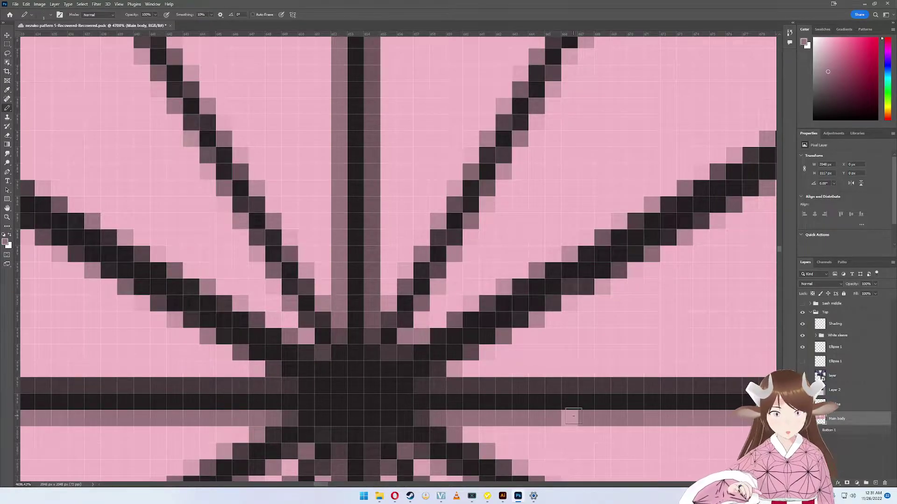
Paint two diagonal edge cells mauve and extend the lower-right diagonal by one dark pixel
scroll(639, 404, "down", 2)
scroll(639, 404, "down", 6)
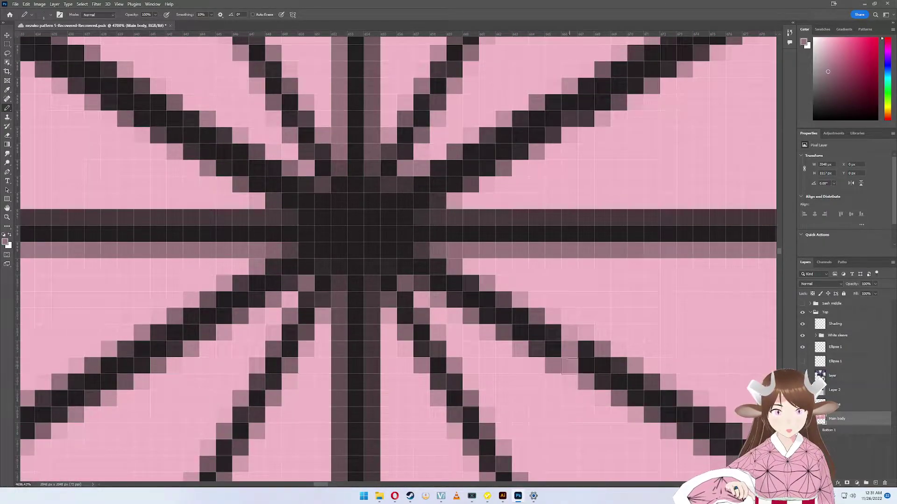
left_click(570, 358)
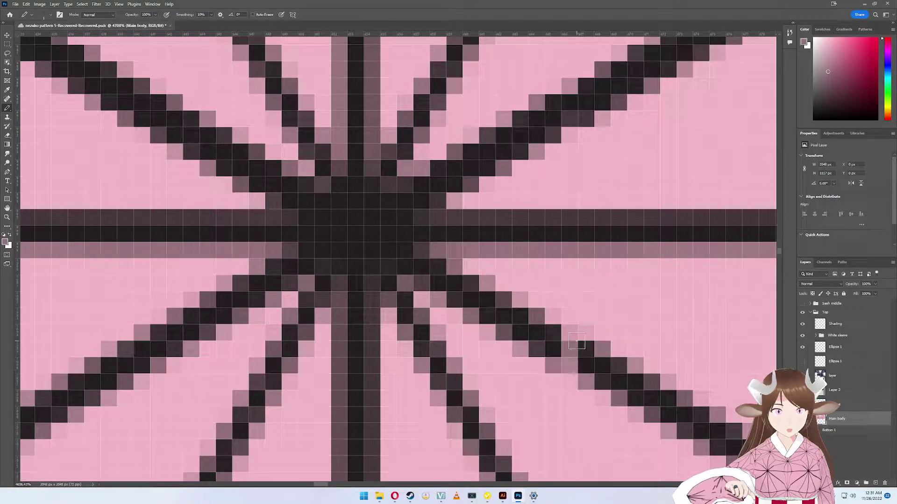
left_click(574, 337)
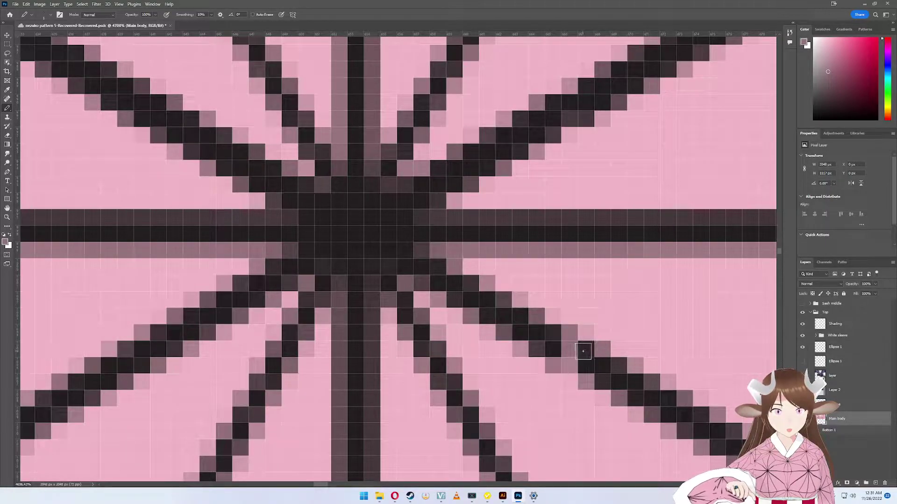
key("i")
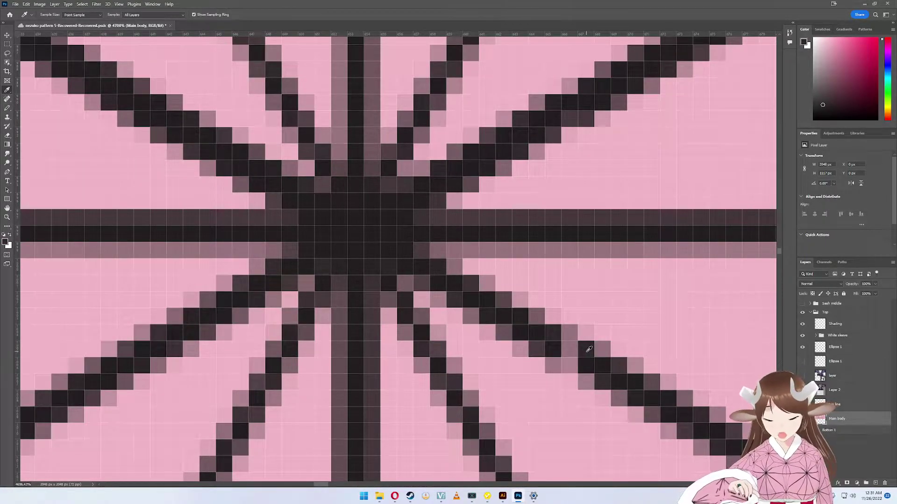
left_click(604, 363)
key("b")
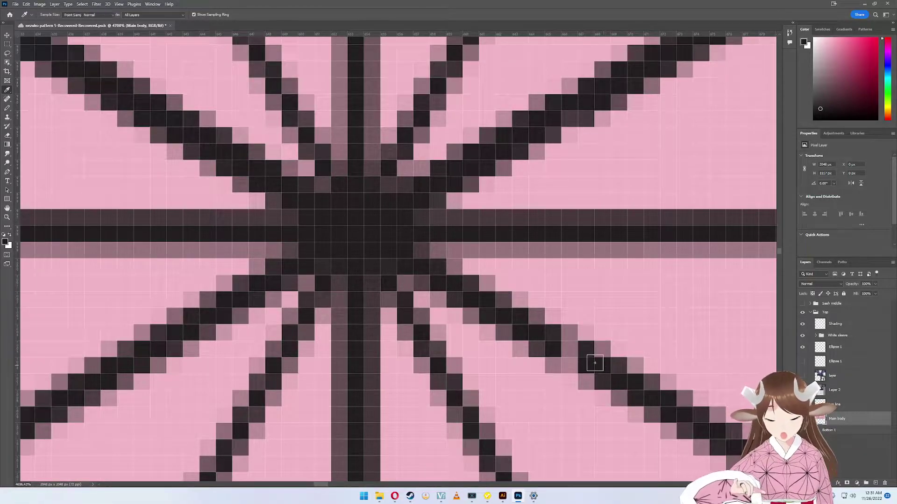
left_click(574, 353)
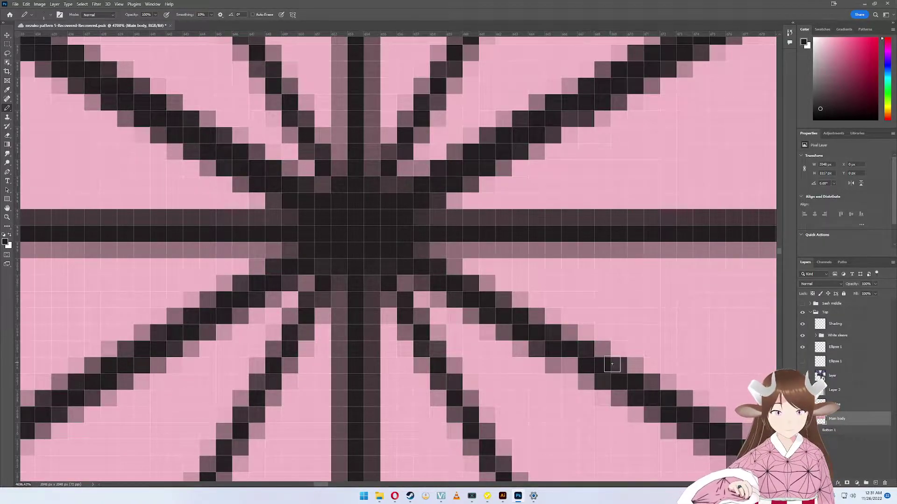
Darken and repaint three more pixels along the lower-right diagonal
key("i")
key("b")
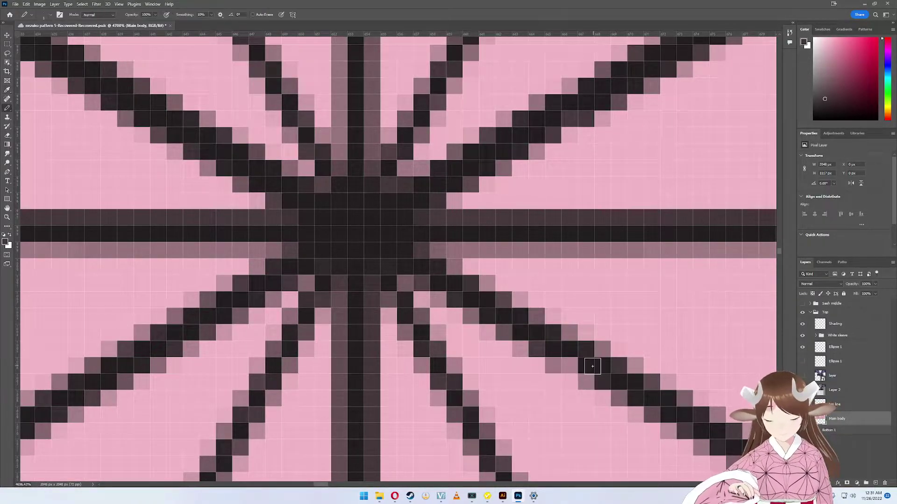
left_click(570, 367)
key("i")
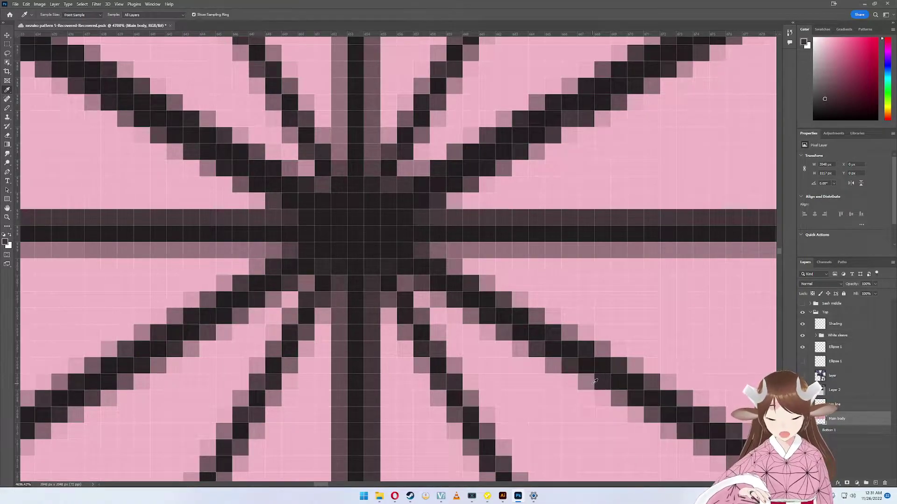
key("b")
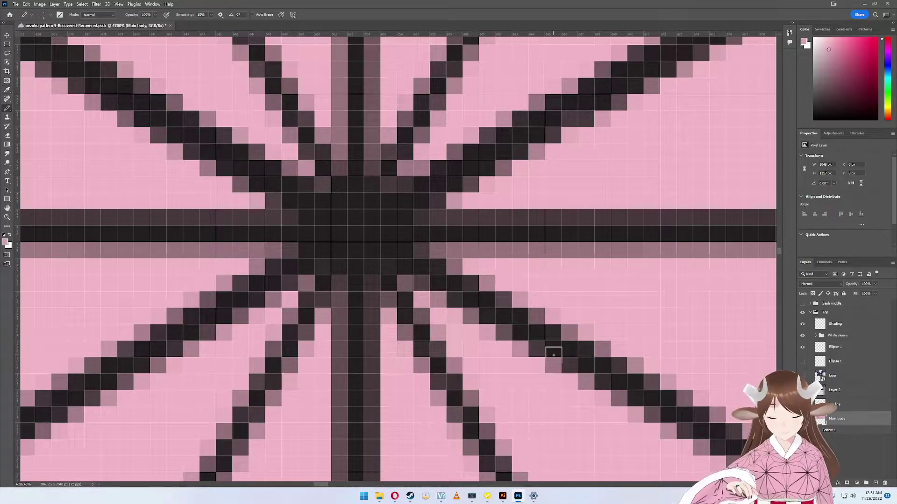
left_click(570, 376)
left_click(596, 379)
Repaint the uneven pixels beside the diagonal higher up and fill its gap with dark
scroll(596, 361, "down", 2)
scroll(596, 361, "down", 5)
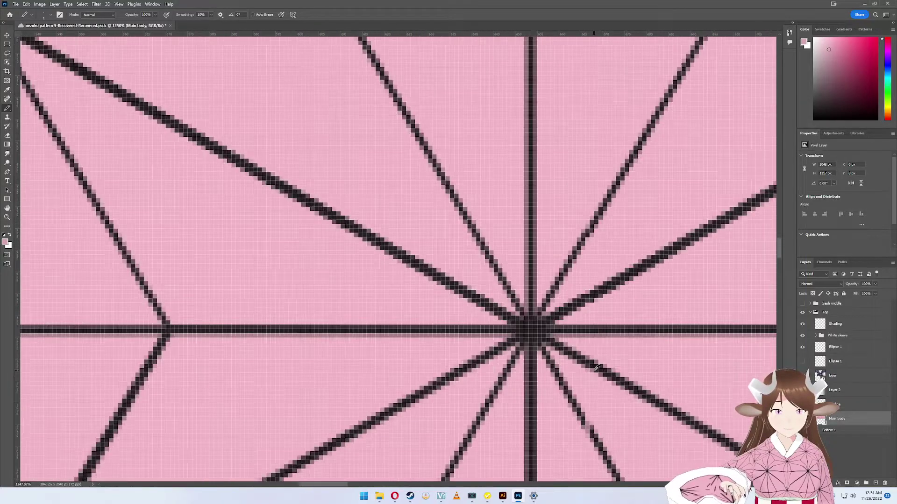
scroll(606, 412, "down", 5)
scroll(605, 412, "down", 5)
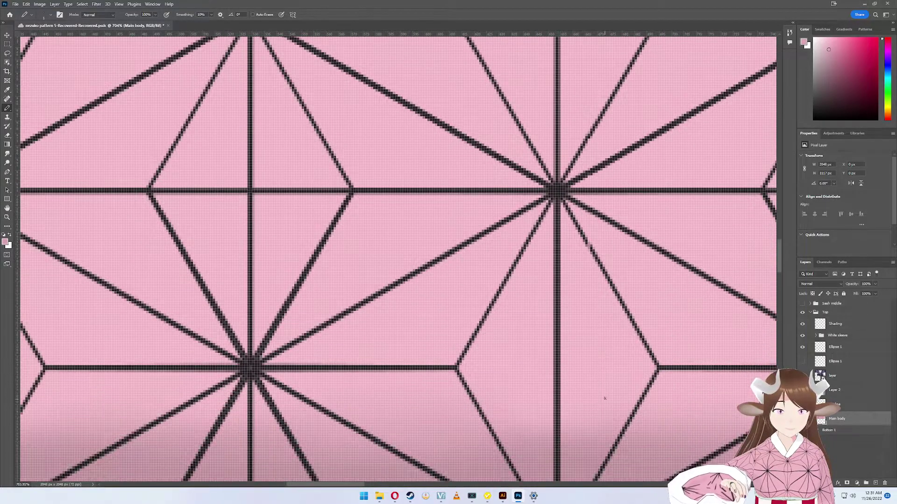
scroll(597, 262, "up", 10)
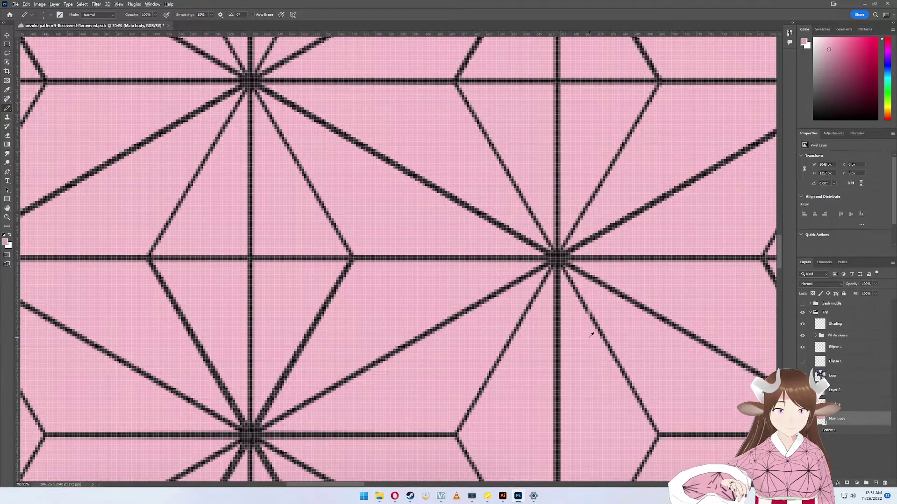
scroll(597, 262, "up", 1)
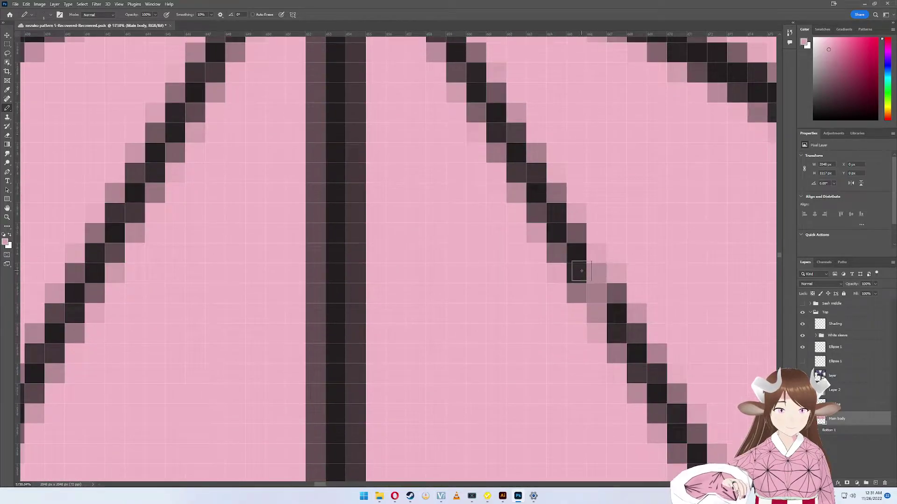
key("i")
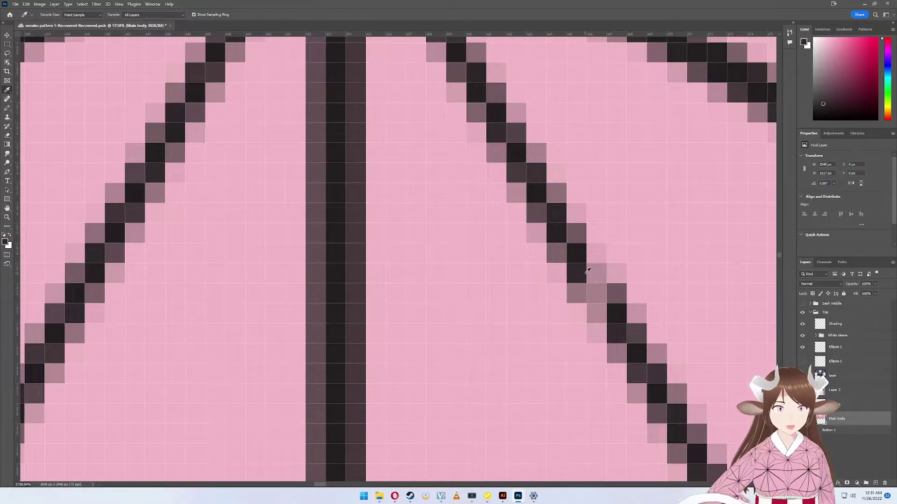
key("b")
left_click(597, 274)
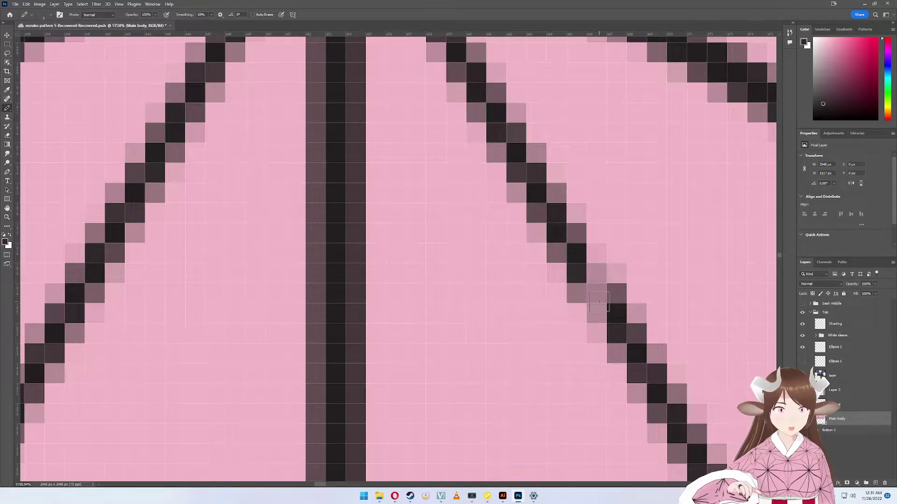
left_click(597, 309)
left_click(597, 309)
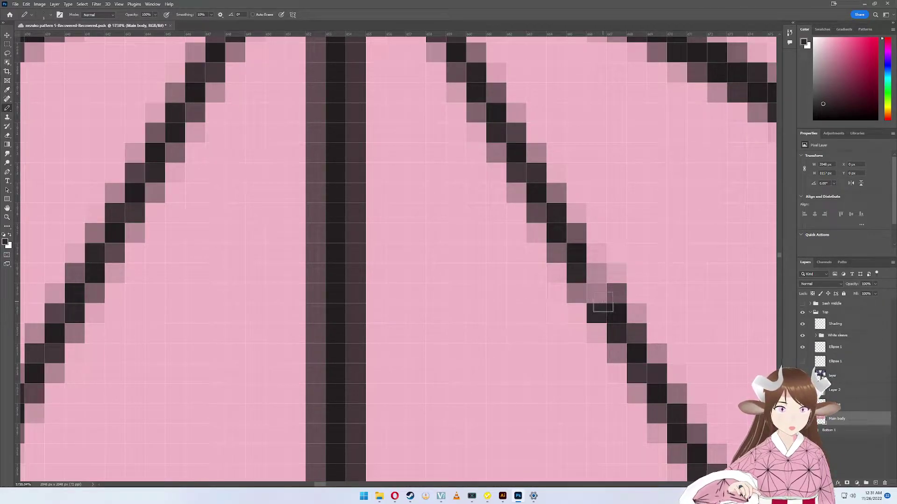
Paint a diagonal pixel in the sampled dark colour and smooth an edge pixel with medium mauve
key("i")
left_click(623, 311)
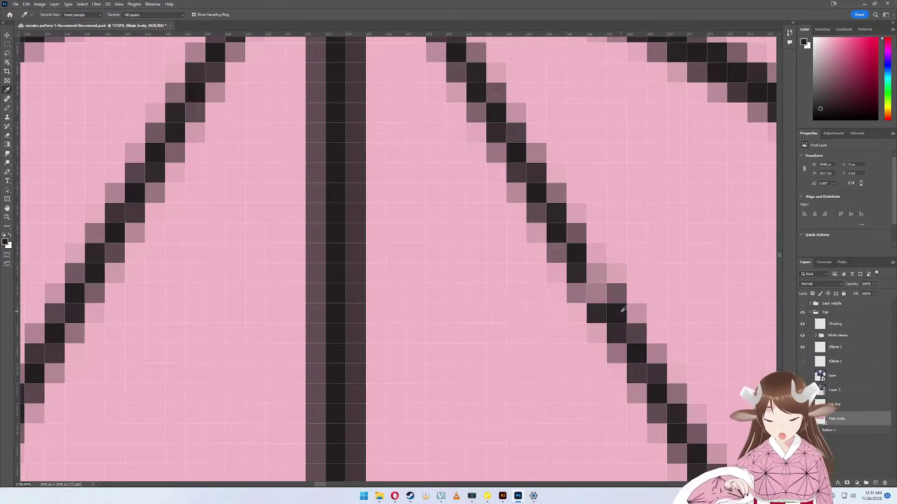
key("b")
left_click(598, 294)
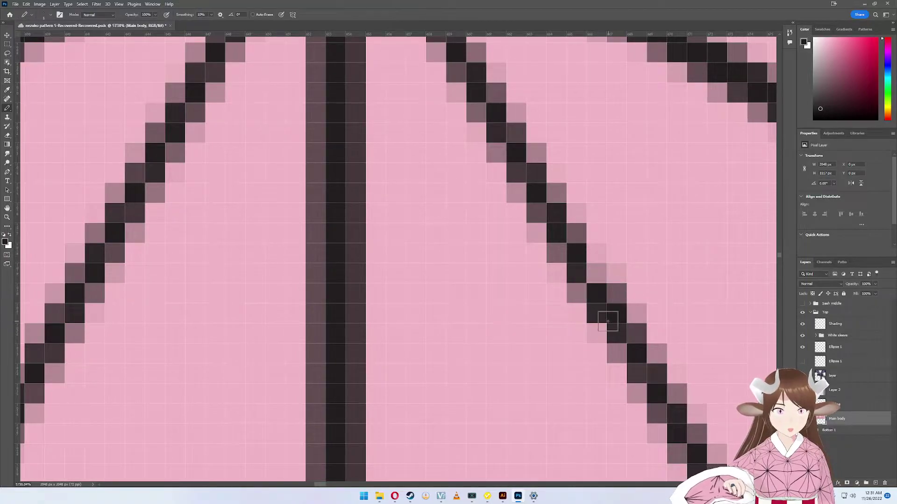
key("i")
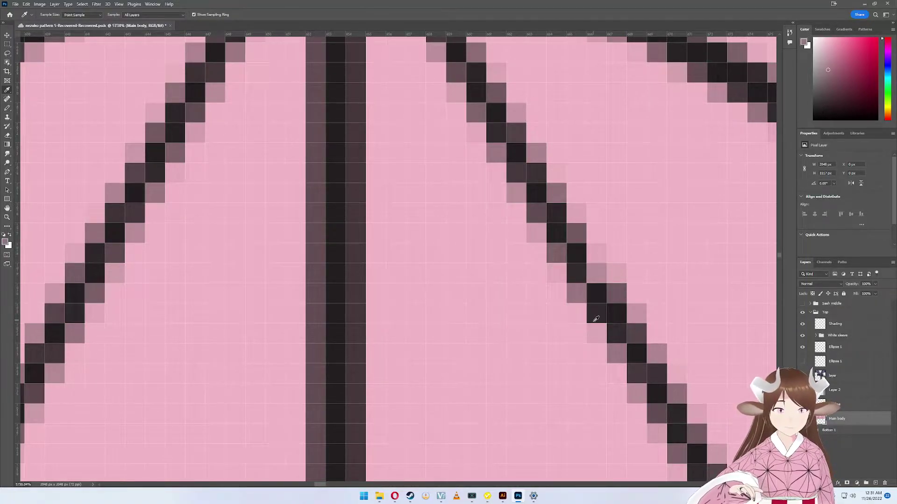
key("b")
left_click(597, 333)
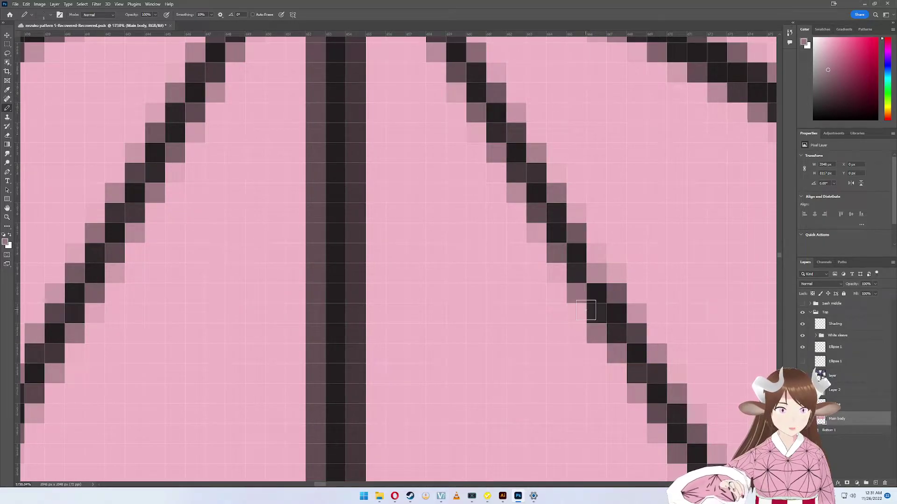
key("i")
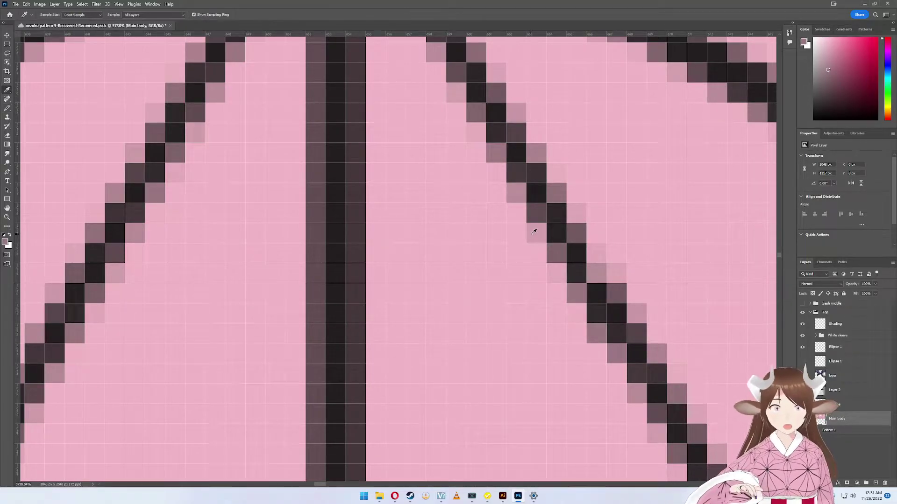
key("b")
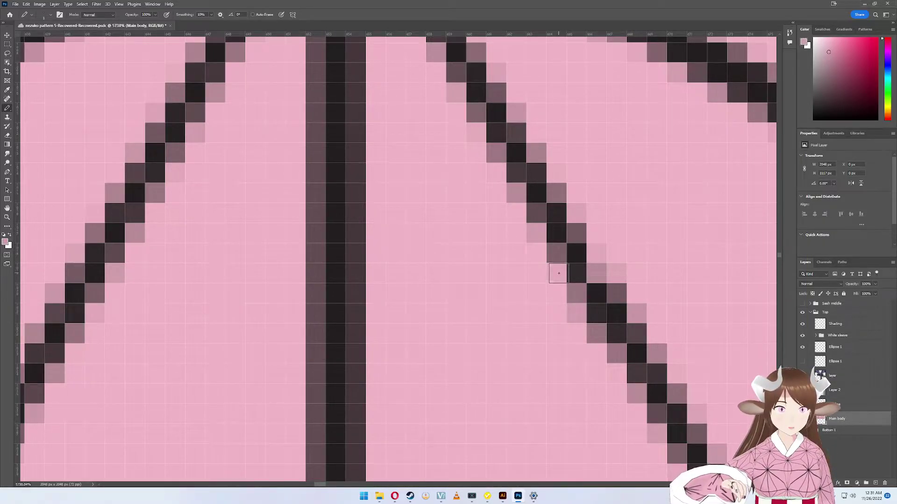
scroll(634, 287, "down", 10)
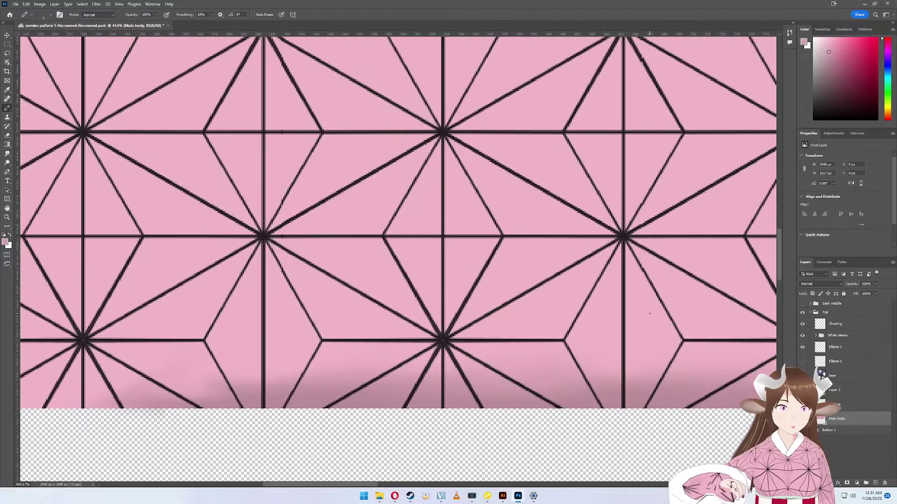
scroll(656, 311, "down", 5)
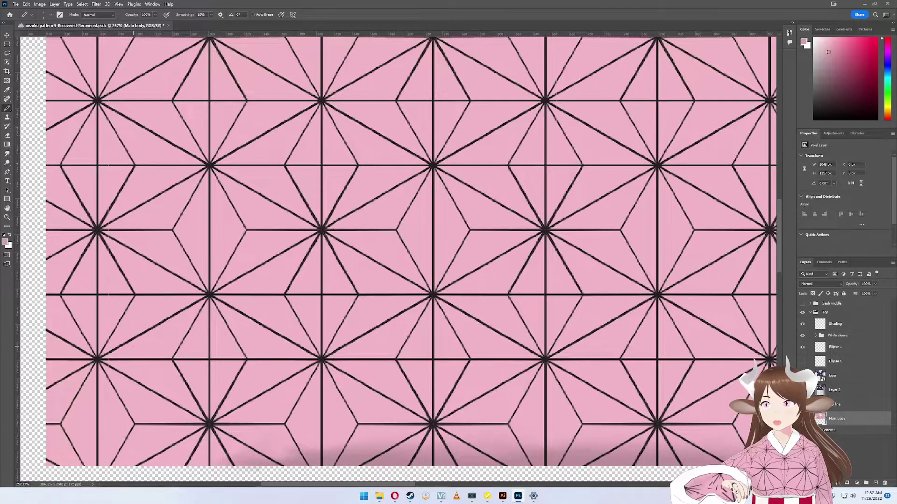
scroll(134, 347, "up", 5)
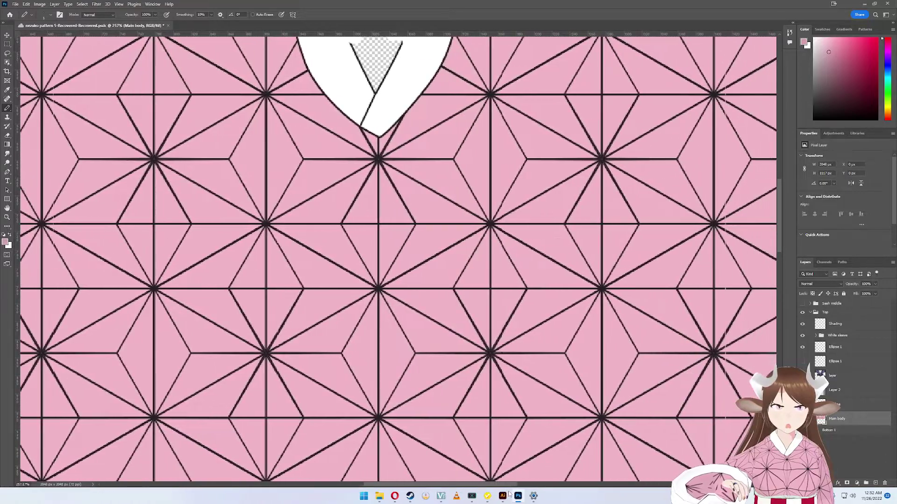
left_click_drag(509, 495, 372, 500)
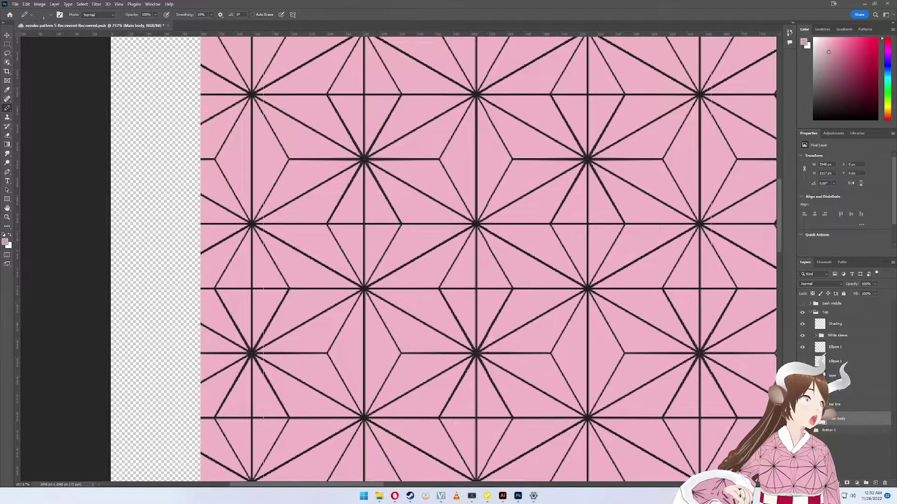
scroll(248, 235, "up", 5)
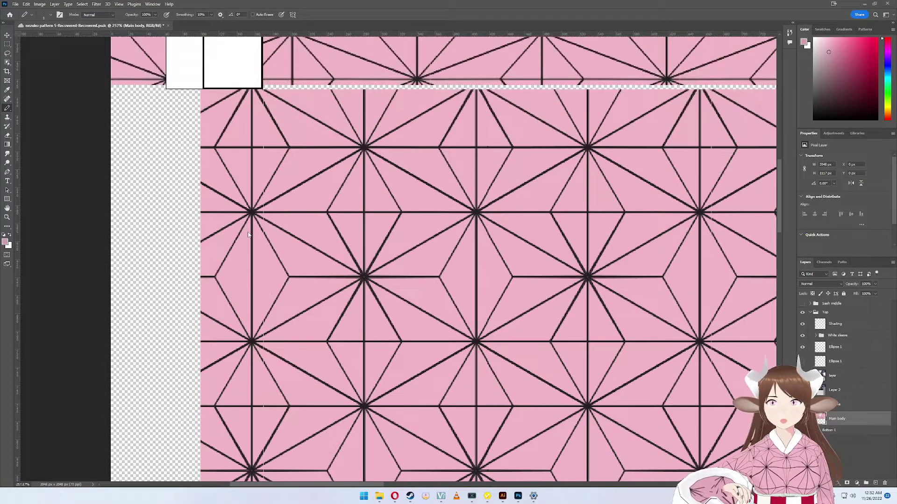
scroll(248, 235, "up", 6)
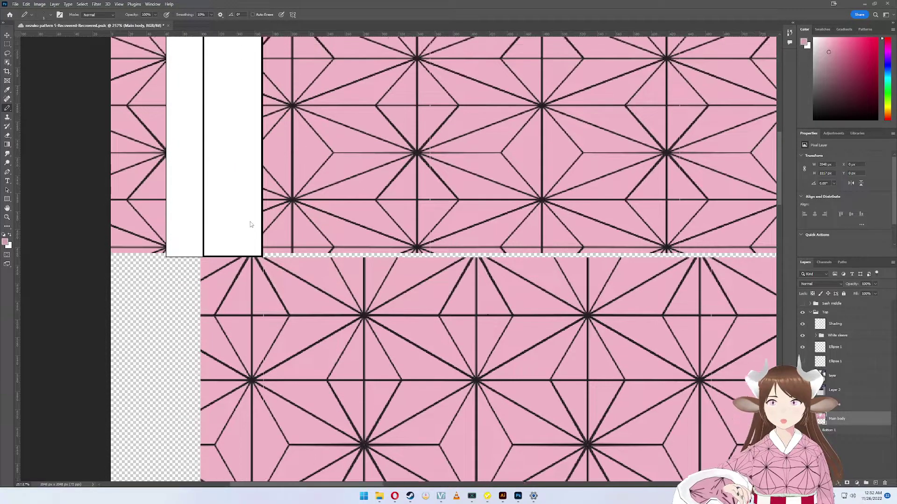
scroll(251, 224, "up", 7)
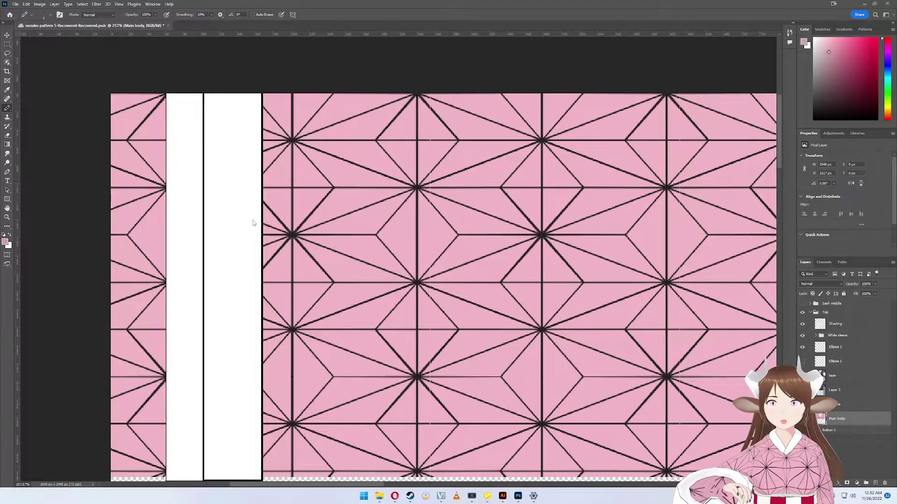
scroll(465, 195, "up", 12)
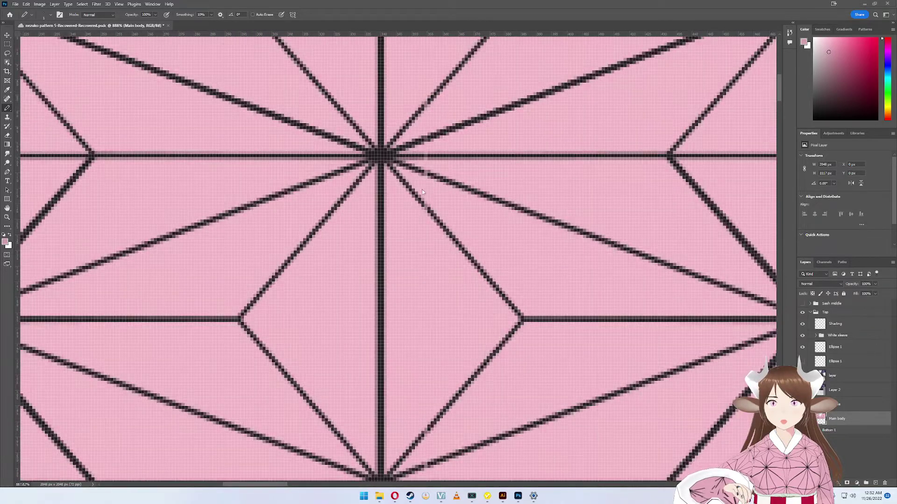
Lighten two pixels beside the line to pink and mauve, then darken a mauve diagonal pixel near-black
scroll(426, 167, "up", 5)
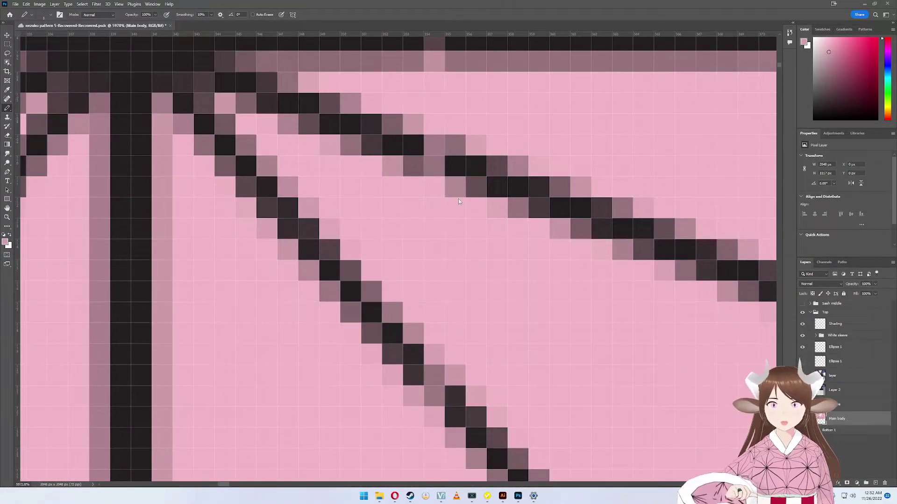
scroll(433, 196, "up", 3)
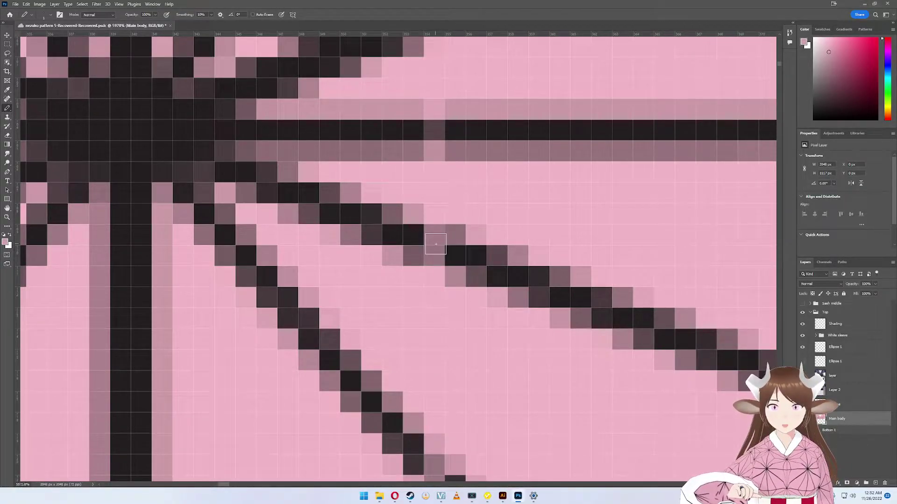
left_click(434, 235)
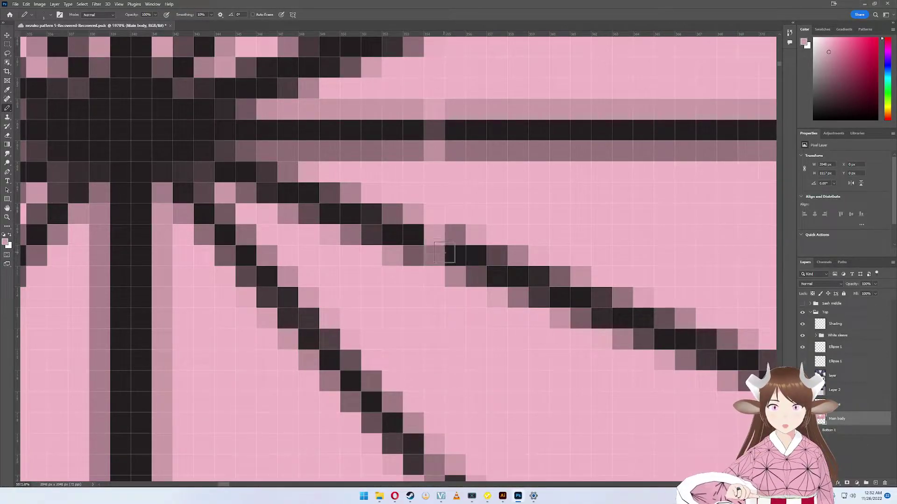
left_click(434, 214)
key("i")
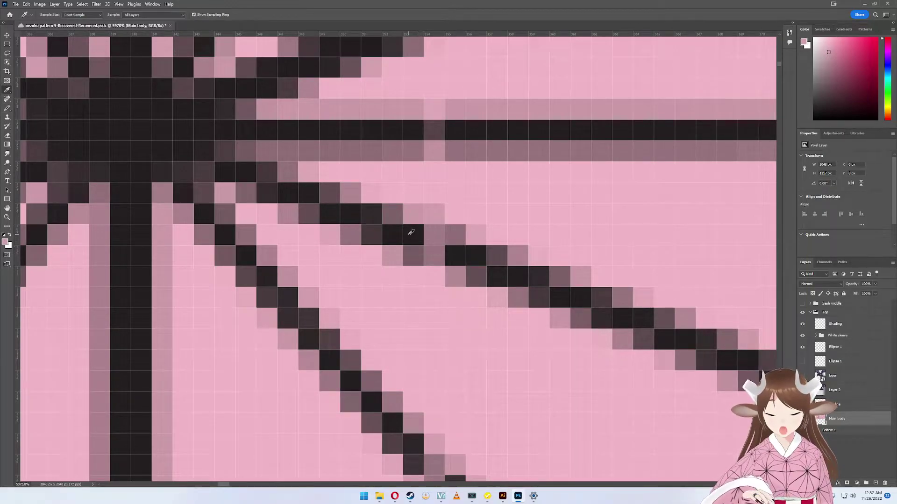
left_click(420, 236)
key("b")
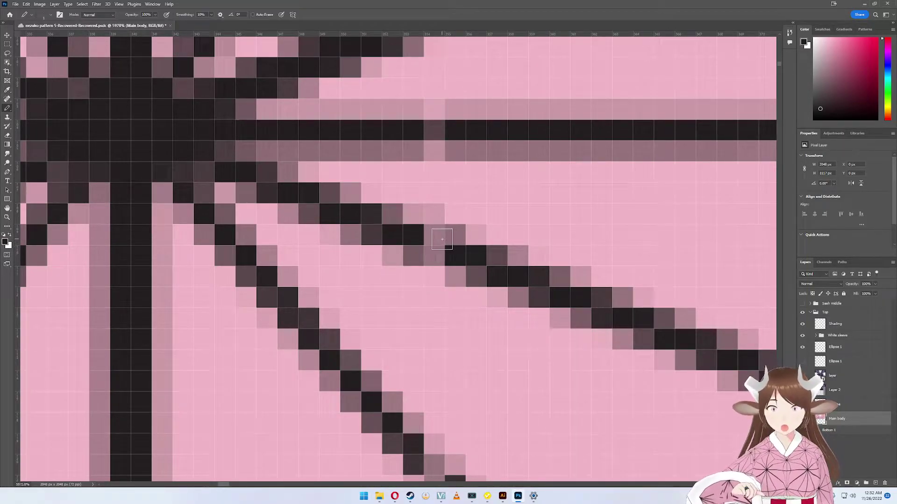
left_click(435, 243)
Darken the lighter cells in the horizontal dark band and its mauve edge band
scroll(435, 200, "up", 1)
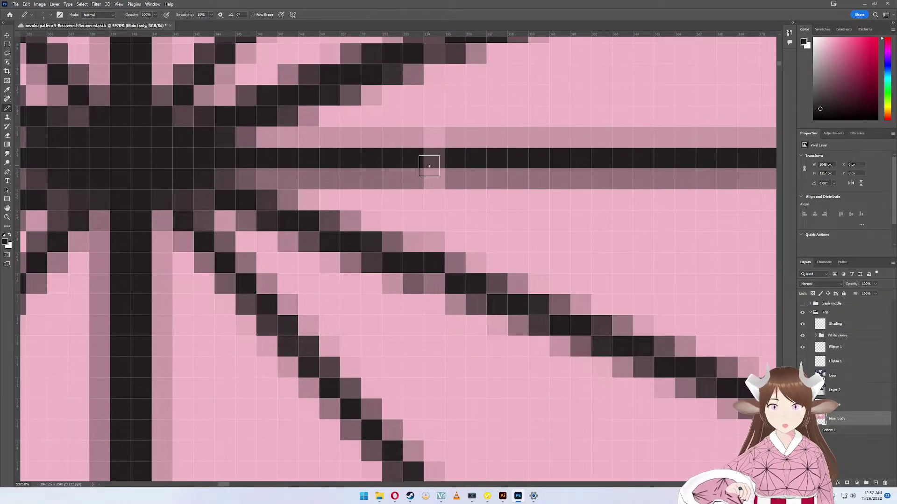
left_click(431, 161)
key("i")
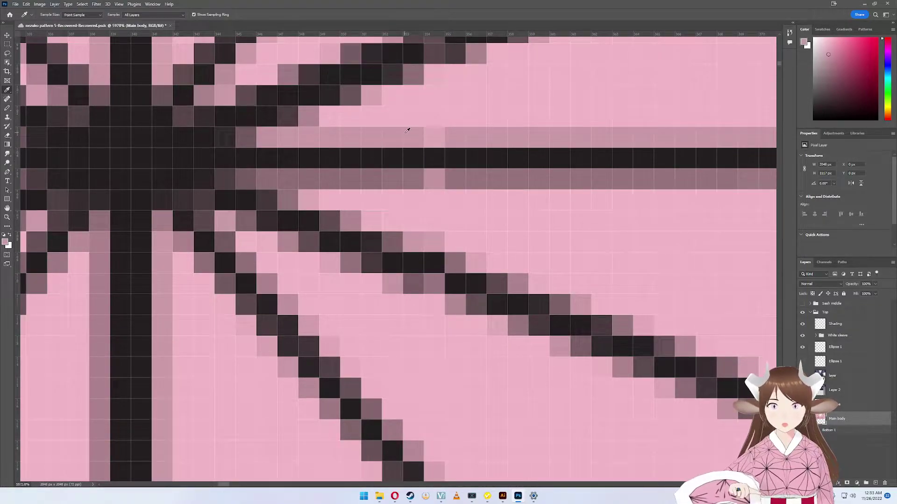
key("b")
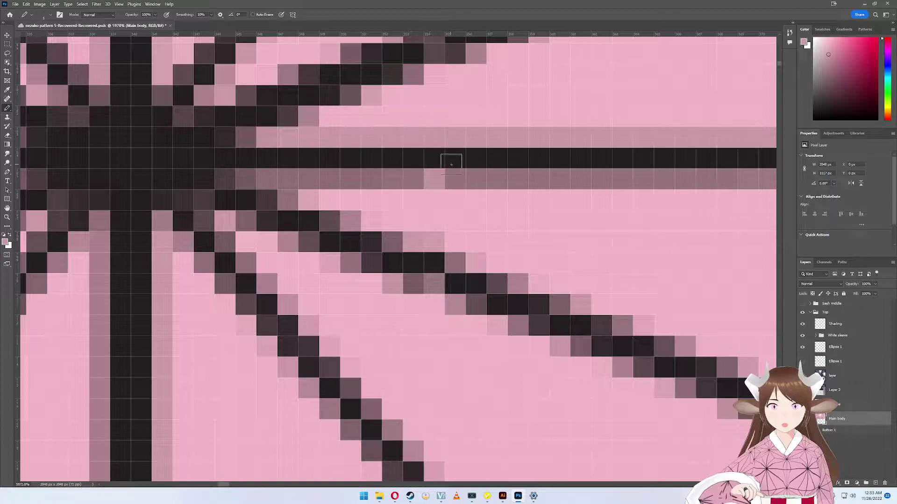
left_click(437, 180)
key("i")
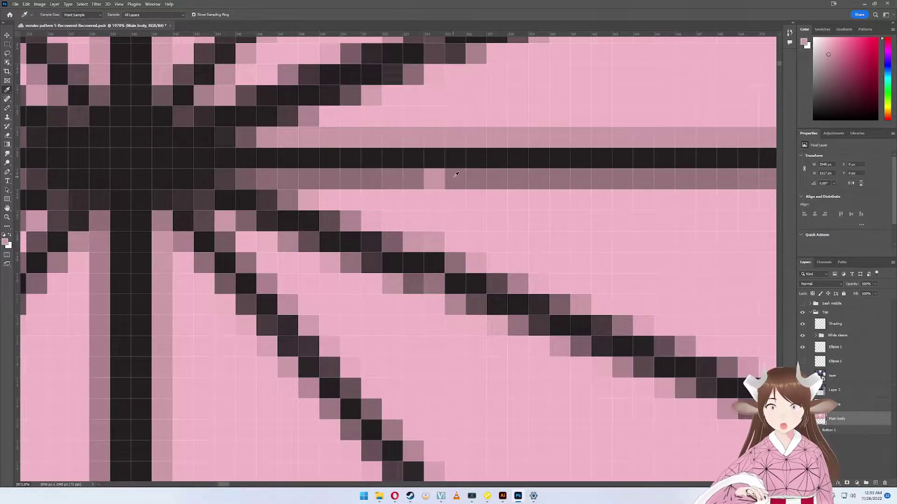
key("b")
left_click(434, 179)
Restore the mauve edge cell on the upper diagonal and fill the next diagonal cell black
scroll(448, 168, "up", 3)
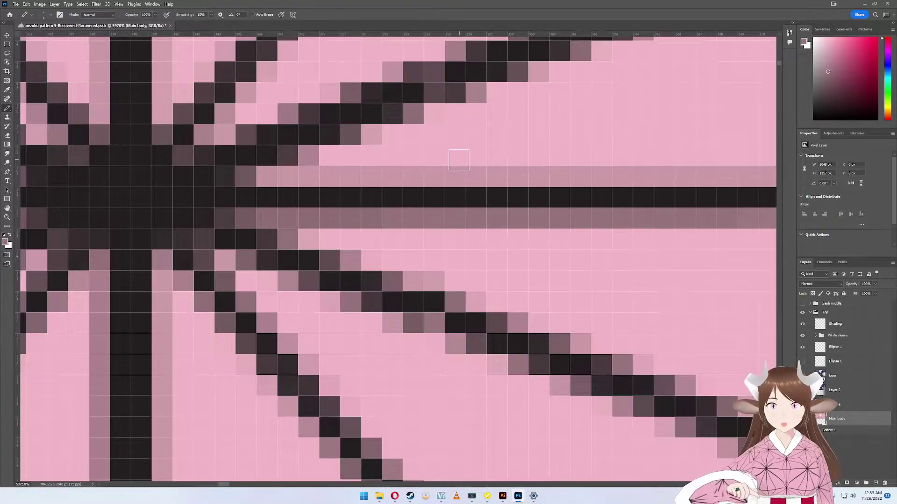
scroll(449, 162, "up", 5)
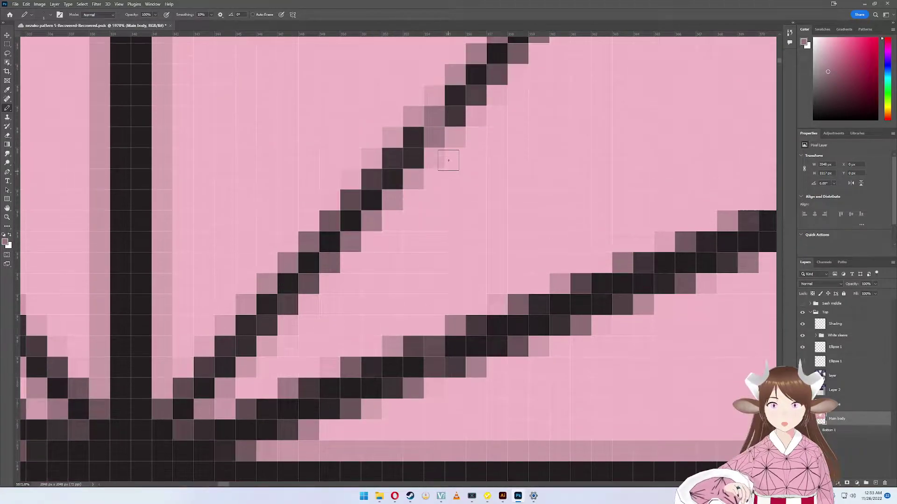
left_click(430, 149)
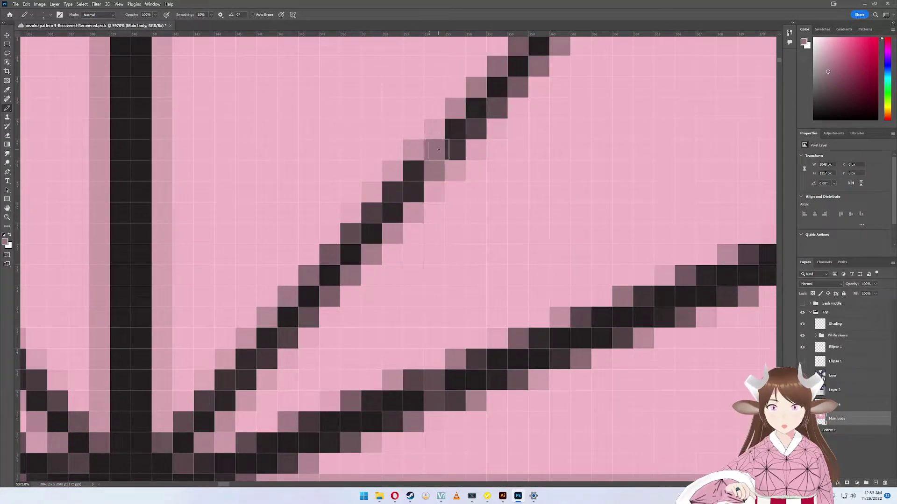
left_click(434, 156)
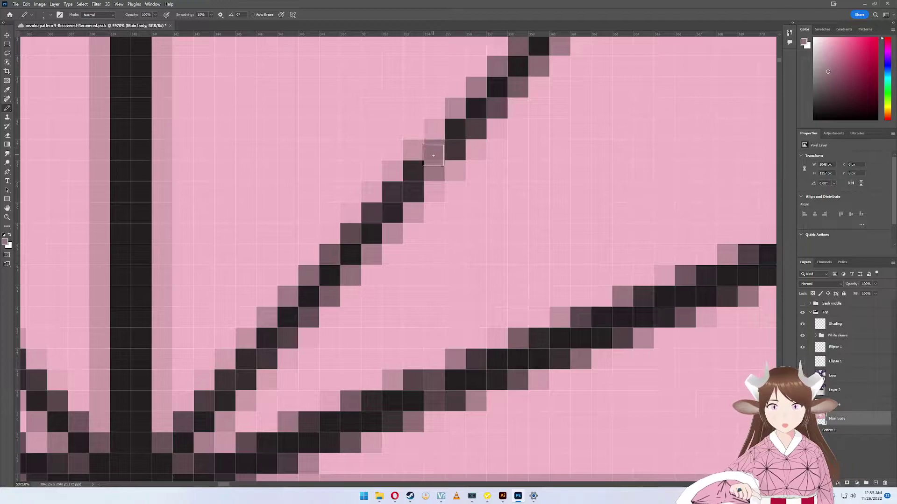
left_click(433, 156)
key("i")
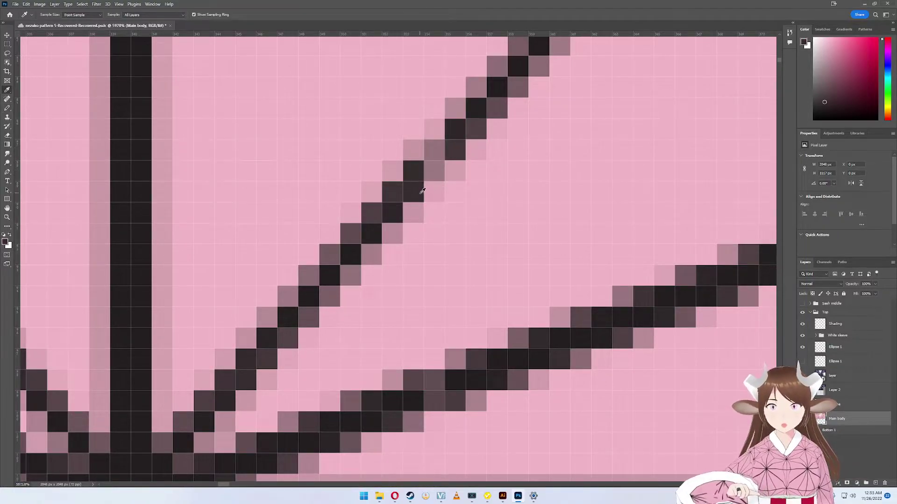
key("b")
left_click(434, 170)
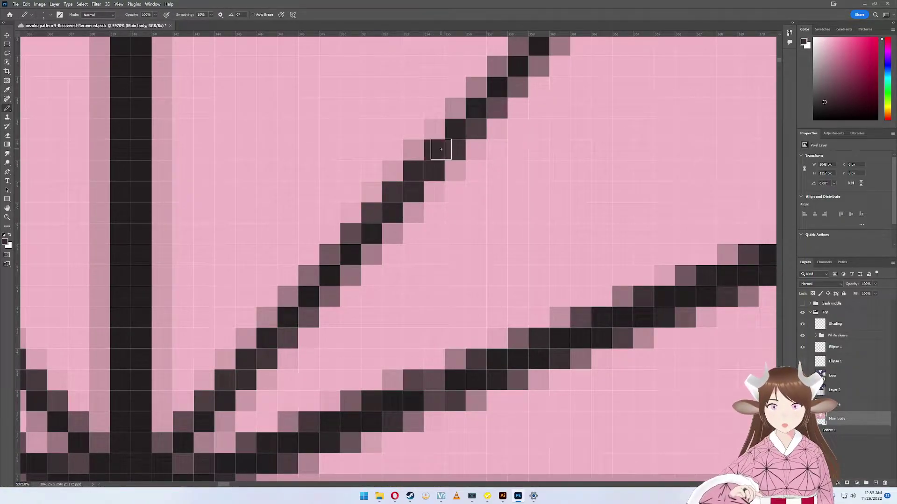
Fill a gap in the lower diagonal line with black
scroll(441, 149, "down", 3)
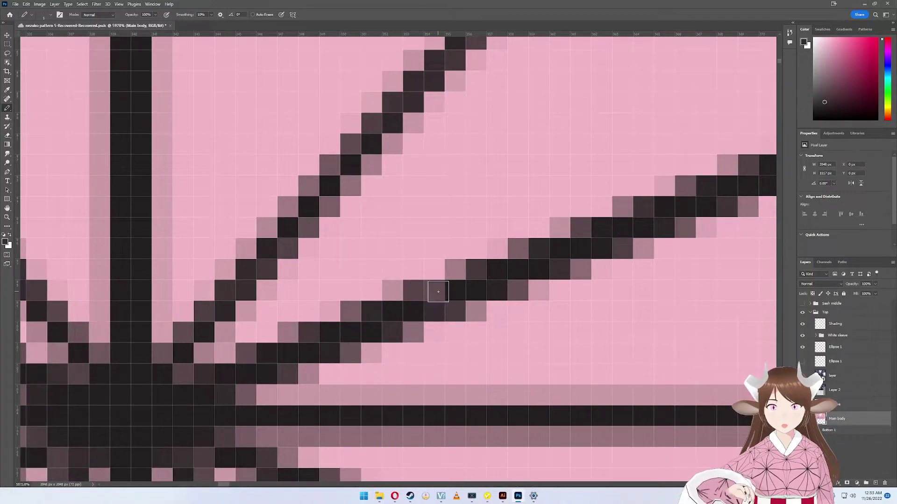
left_click(438, 291)
scroll(441, 295, "down", 7)
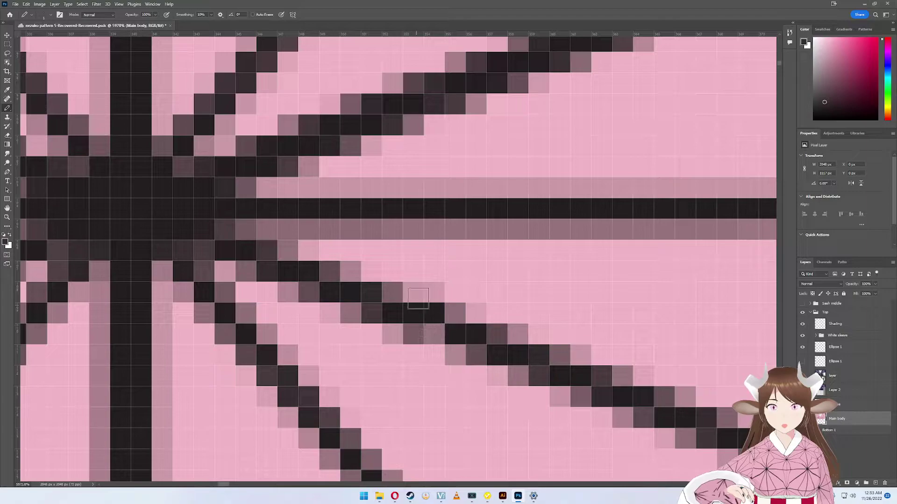
scroll(433, 327, "down", 6)
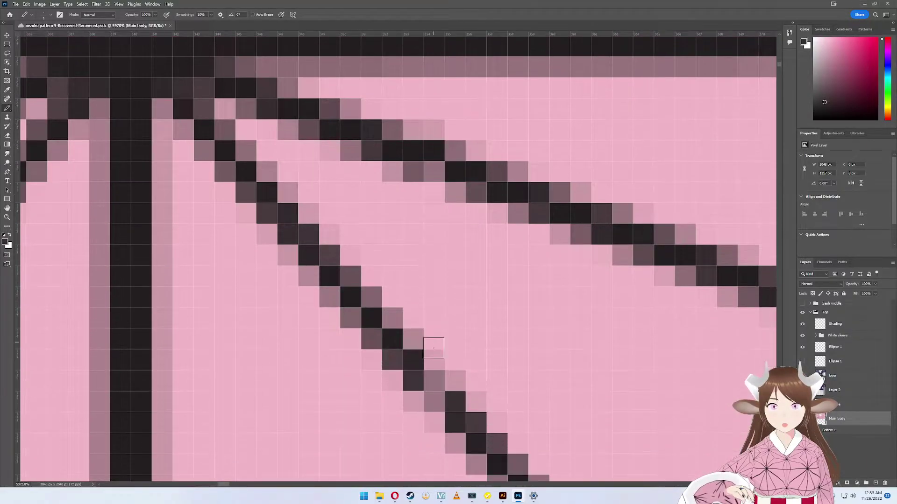
Fill the lighter cell in the horizontal line's edge band with sampled mauve
left_click_drag(434, 379, 434, 402)
scroll(449, 393, "down", 3)
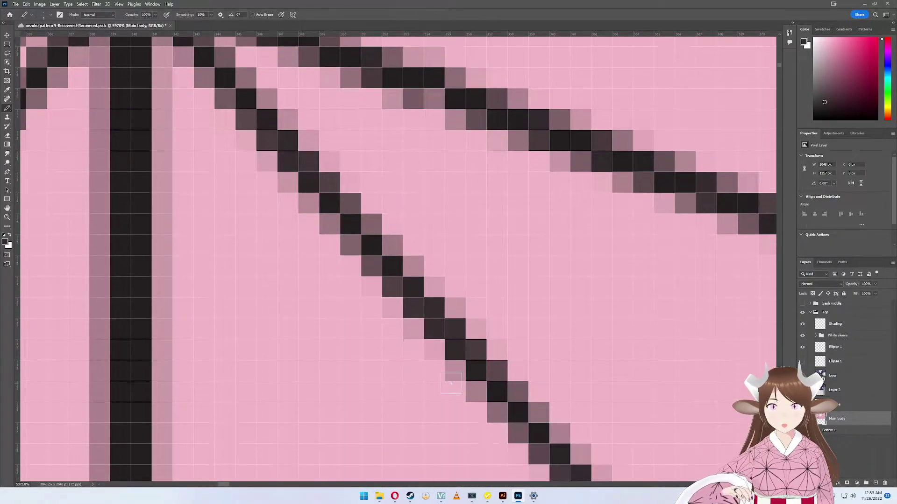
scroll(452, 383, "down", 6)
scroll(433, 378, "down", 5)
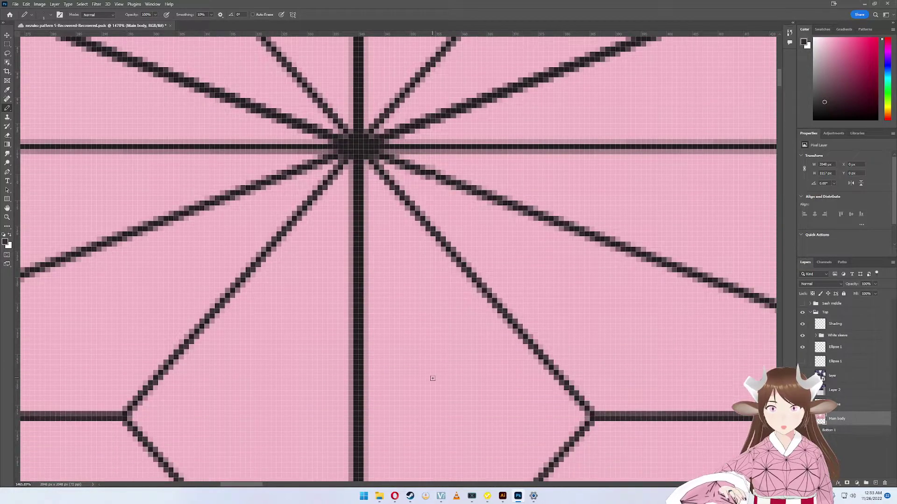
scroll(433, 379, "down", 8)
scroll(435, 392, "up", 3)
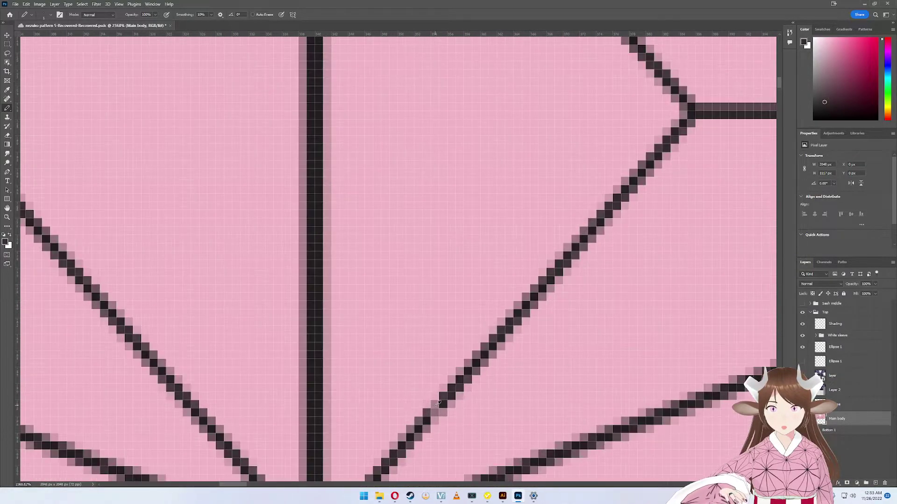
scroll(439, 404, "up", 3)
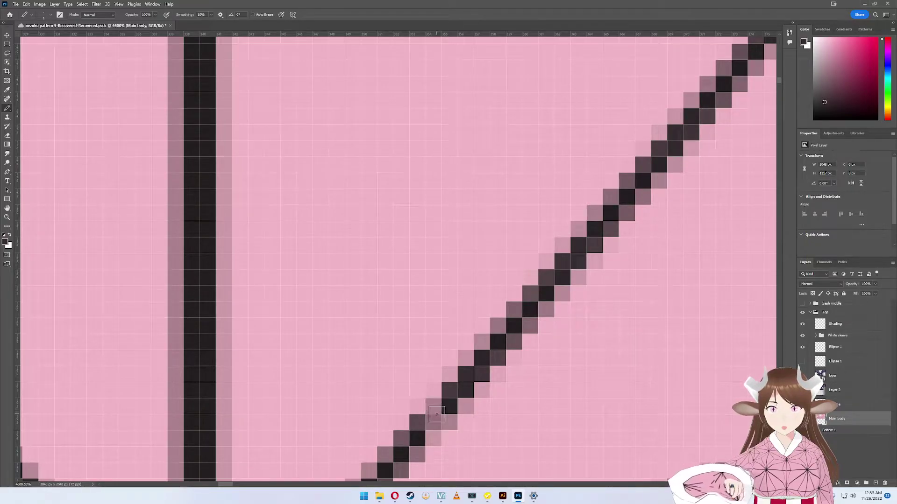
scroll(435, 408, "down", 3)
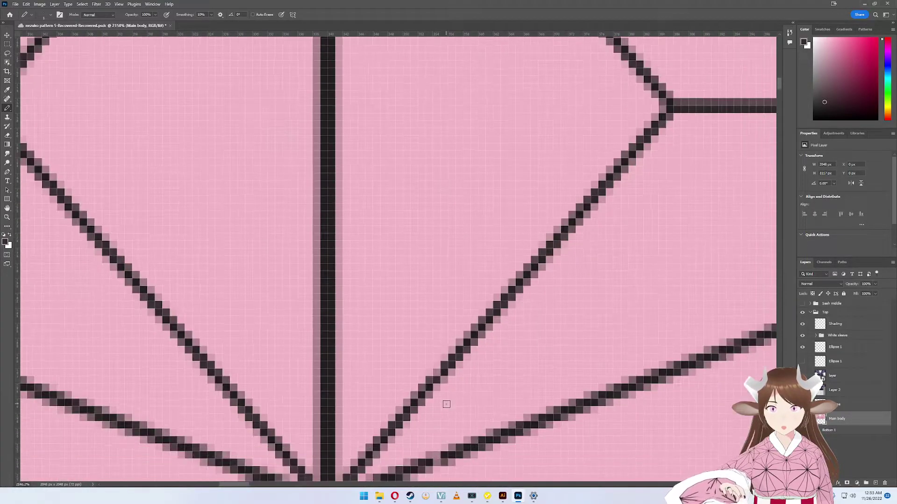
scroll(440, 404, "down", 2)
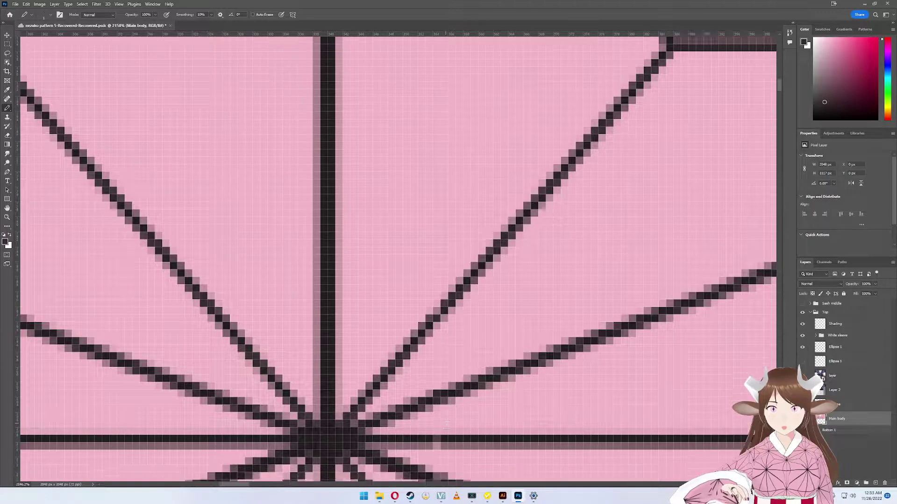
scroll(451, 415, "up", 3)
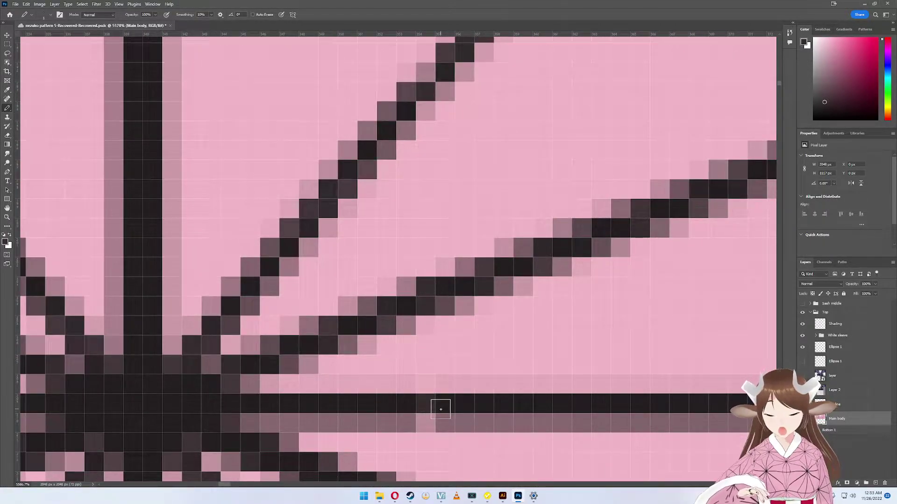
key("i")
left_click(444, 419)
key("b")
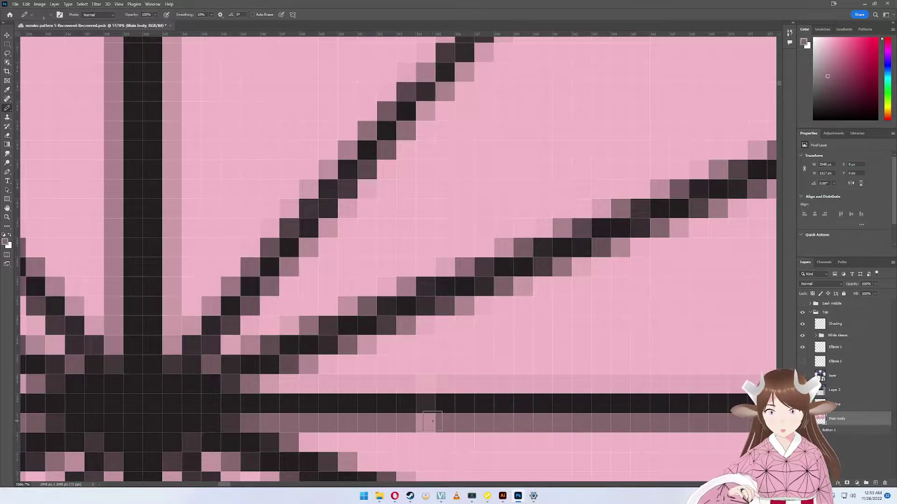
left_click(425, 423)
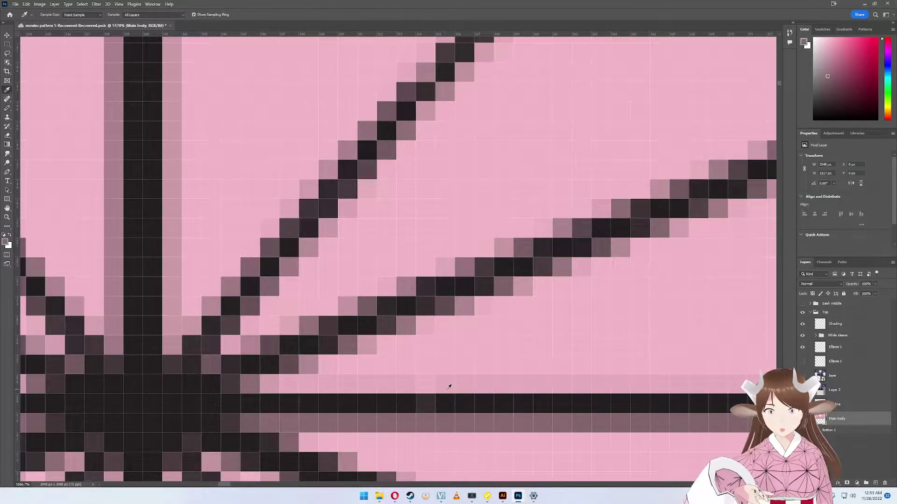
Sample the light pink background colour for further painting
left_click(448, 387, "alt")
scroll(428, 387, "down", 10)
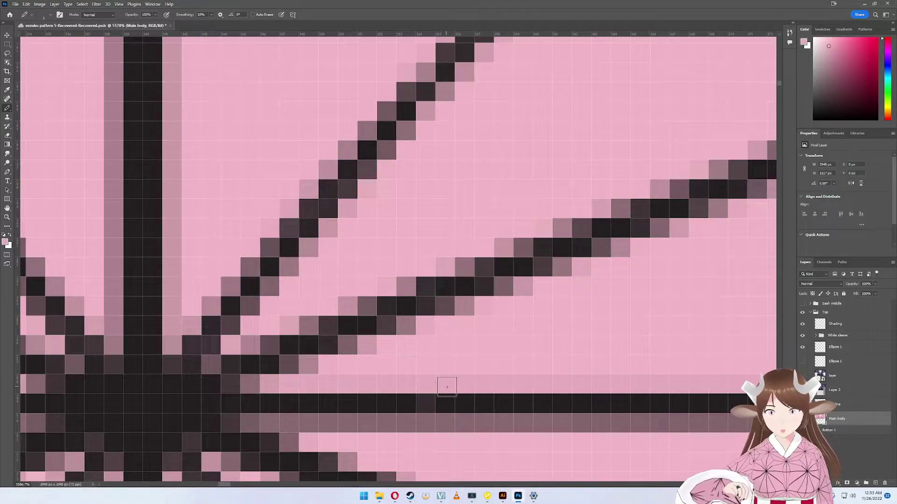
scroll(440, 401, "down", 5)
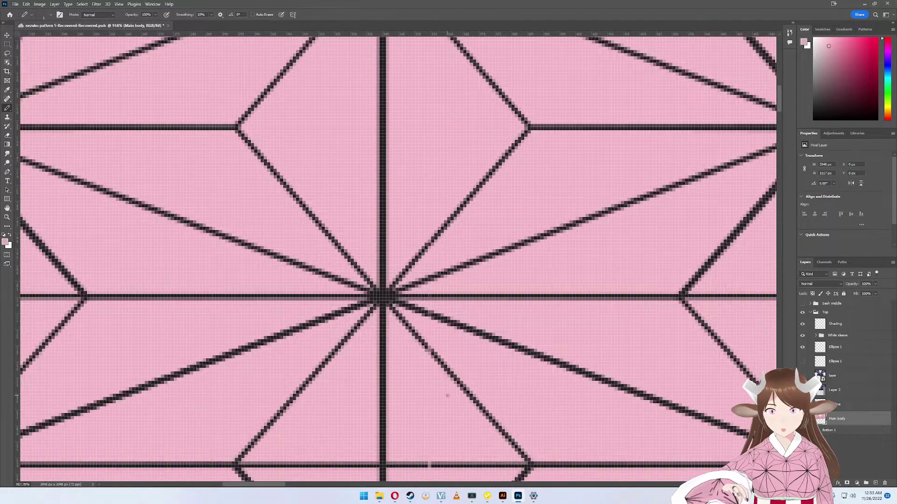
scroll(433, 419, "up", 6)
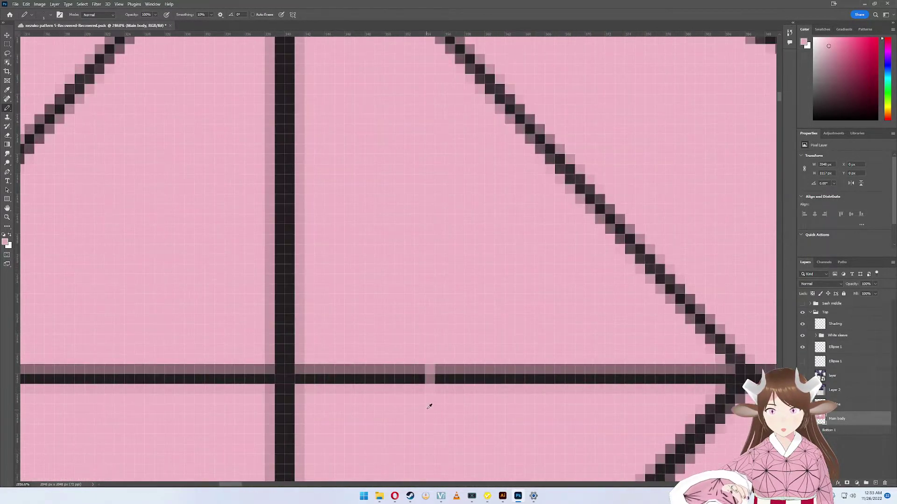
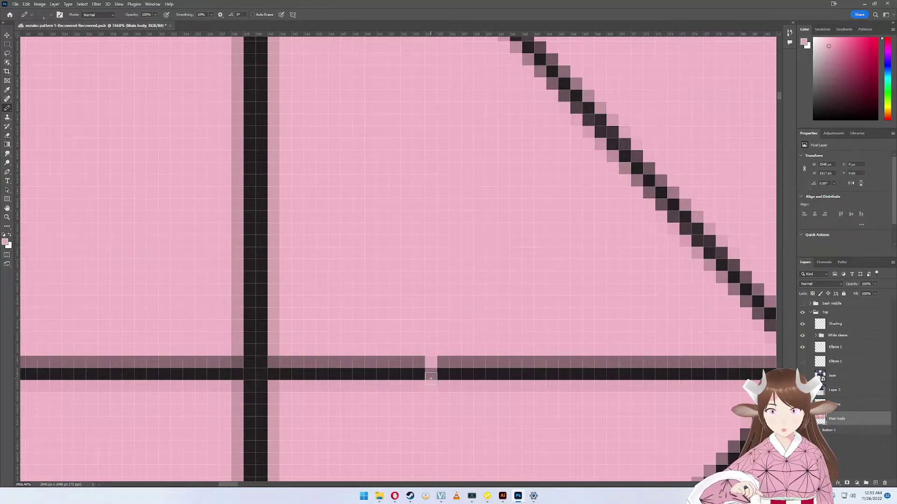
Sample black from the horizontal line and pencil it into the line's one-pixel pale gap
key("i")
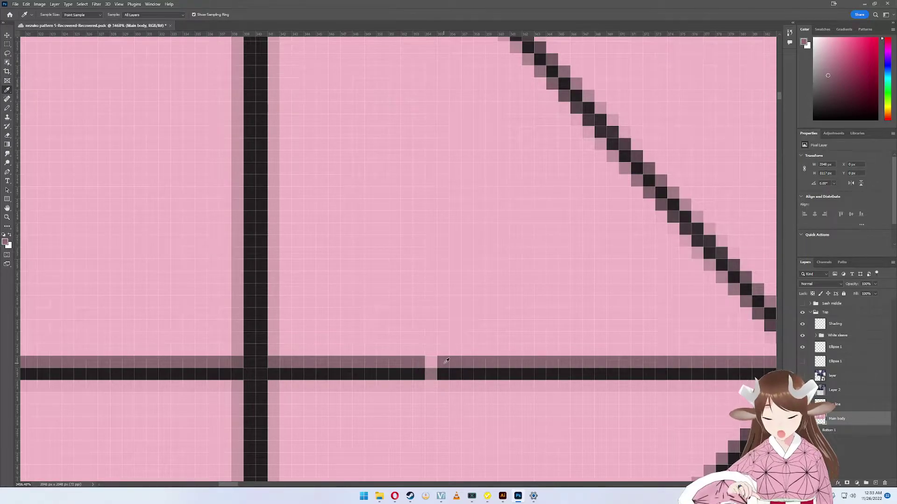
key("b")
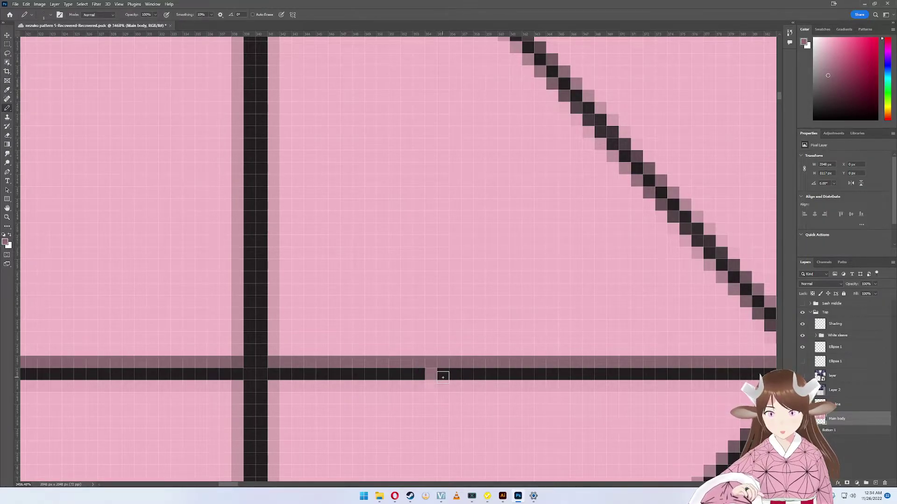
key("i")
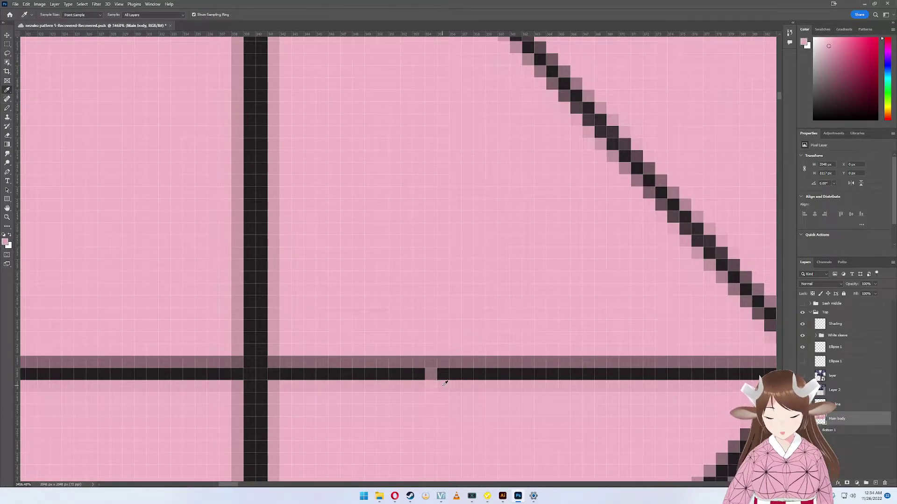
key("b")
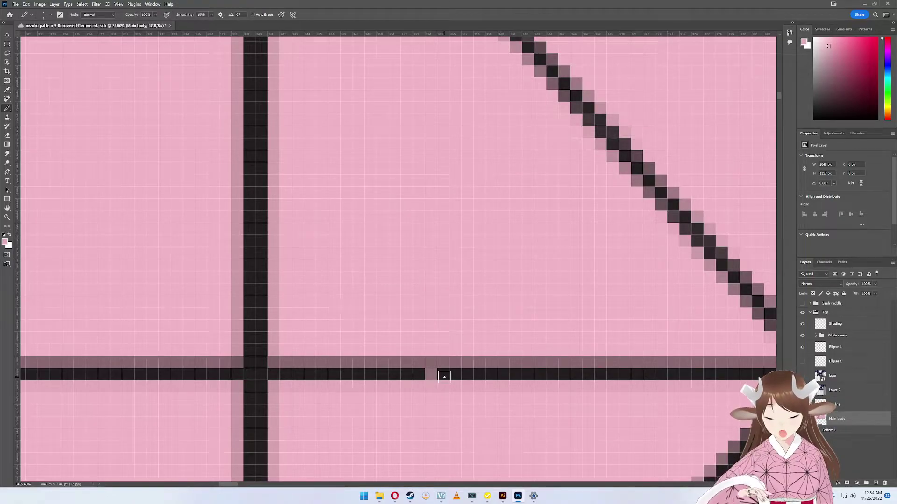
key("i")
left_click(445, 377)
key("b")
left_click(430, 374)
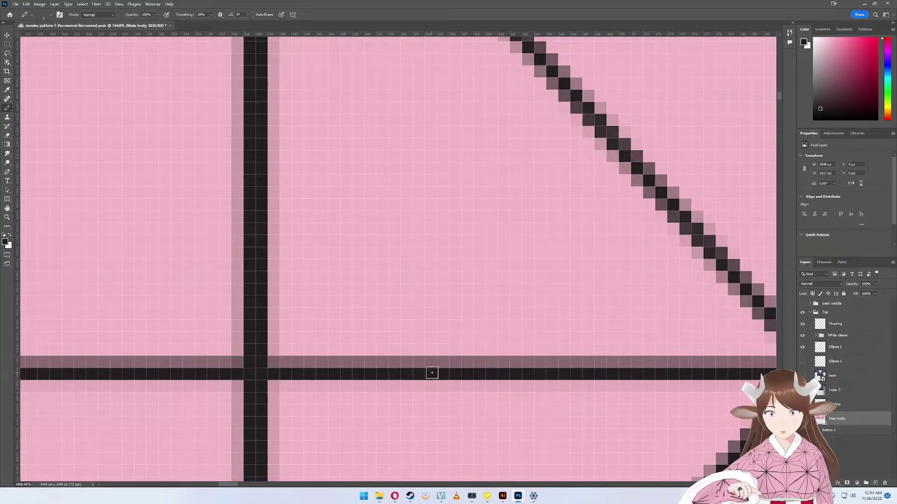
scroll(469, 344, "down", 3)
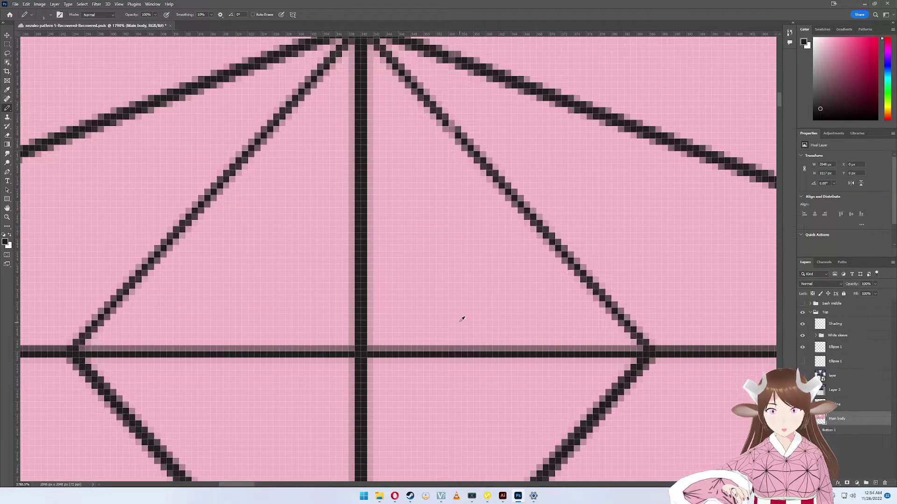
scroll(436, 198, "up", 2)
scroll(438, 201, "up", 1)
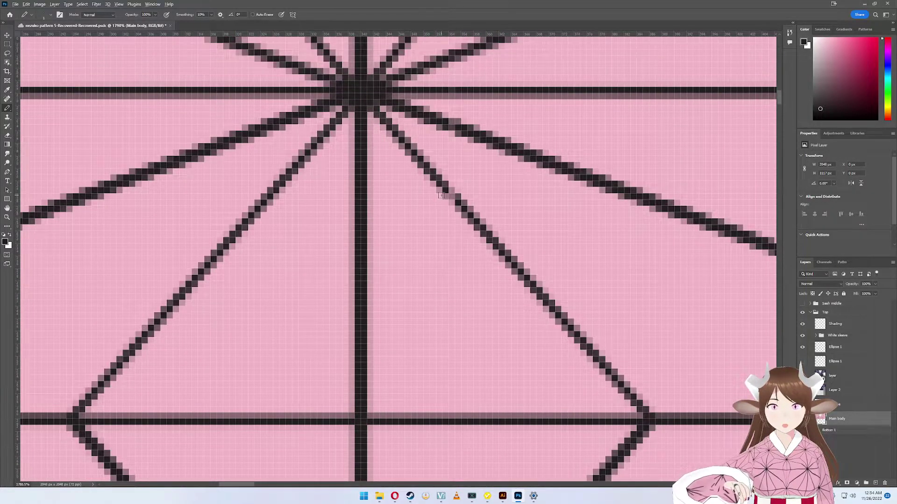
scroll(441, 195, "up", 3)
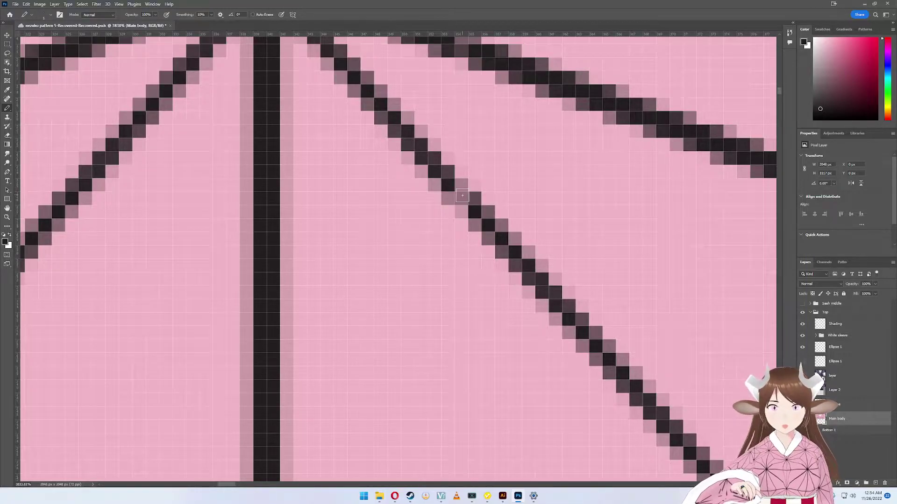
scroll(460, 205, "down", 3)
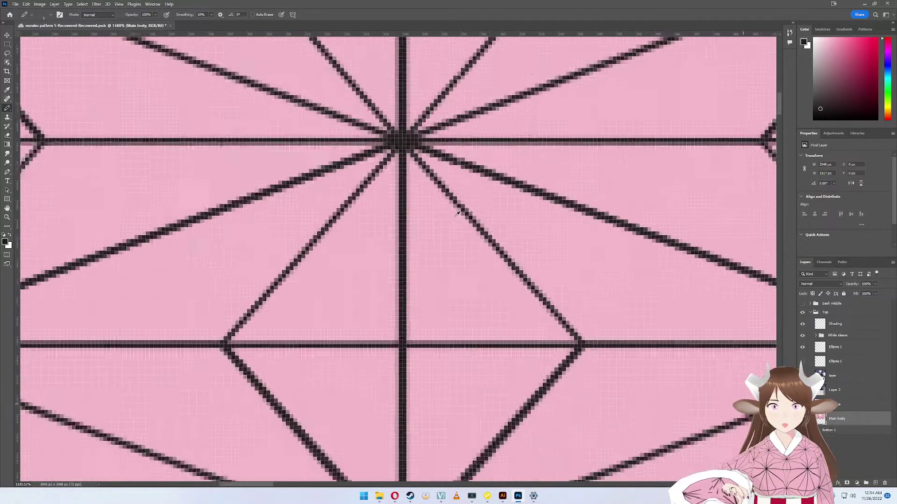
scroll(446, 384, "down", 3)
scroll(458, 383, "up", 2)
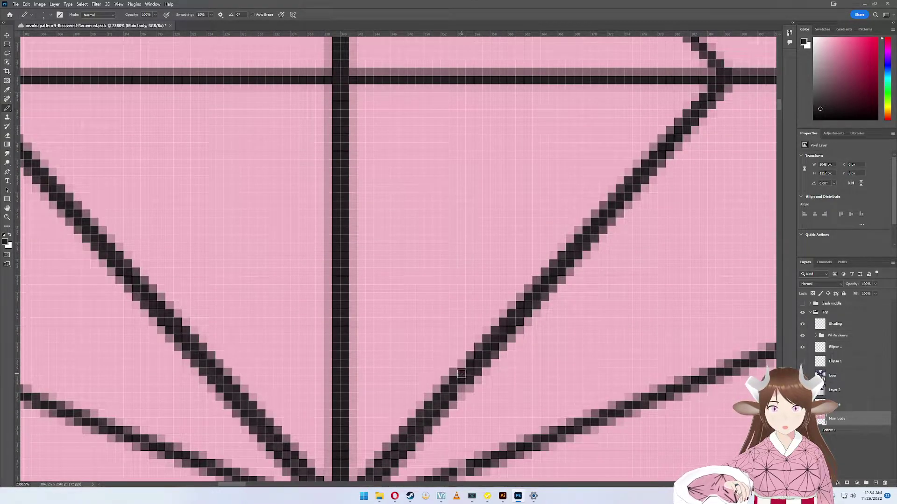
scroll(472, 419, "down", 1)
scroll(462, 435, "down", 2)
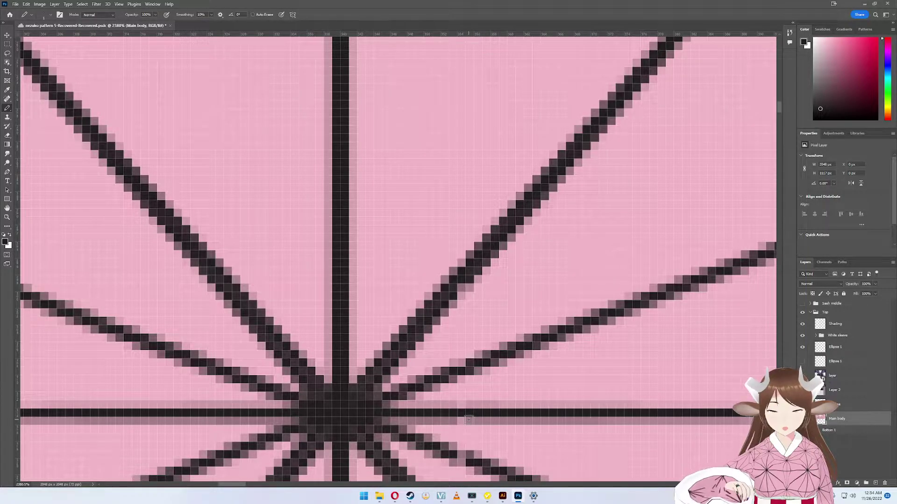
Sample the pink background, then darken a missing pixel on the diagonal line
key("i")
left_click(471, 419)
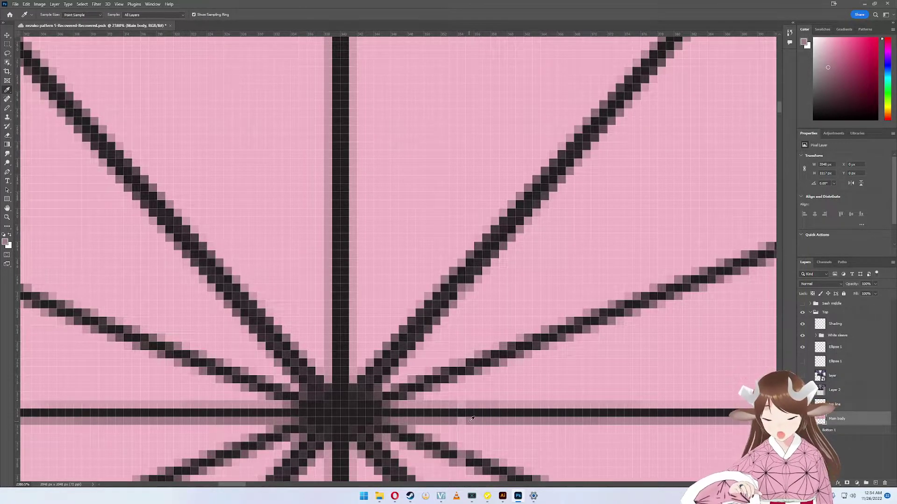
key("b")
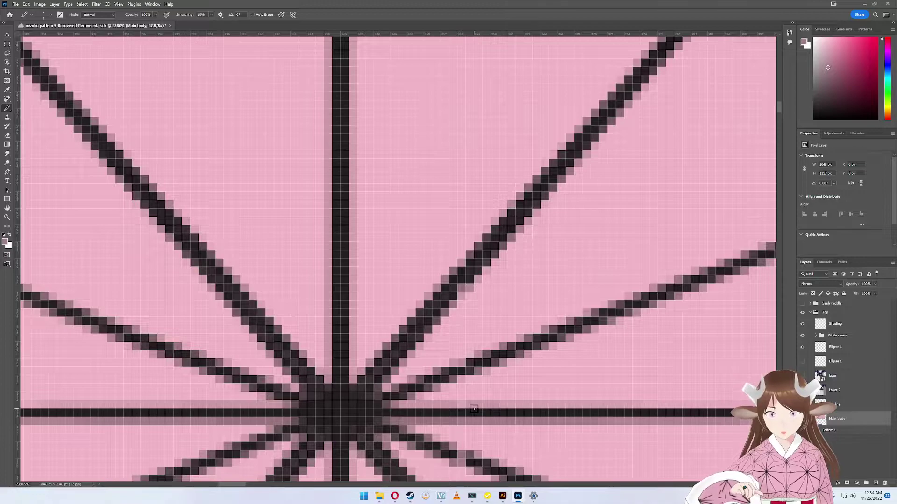
key("i")
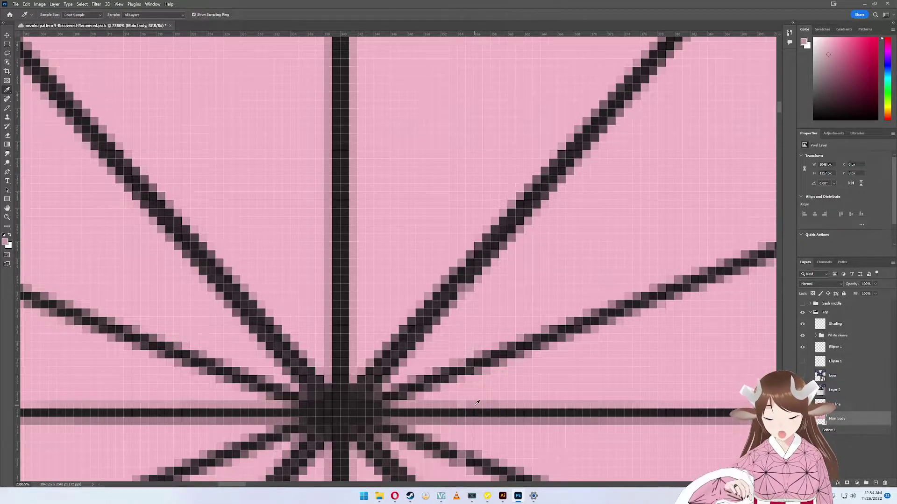
key("b")
scroll(461, 404, "down", 3)
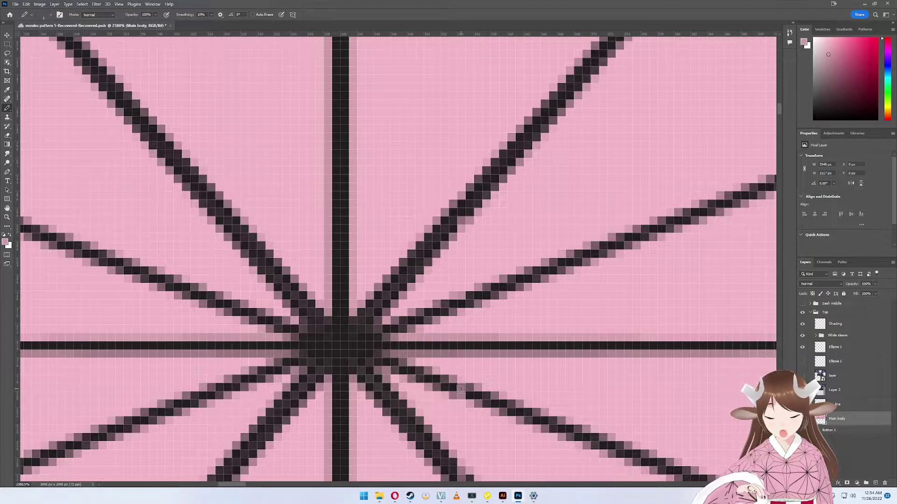
key("i")
key("b")
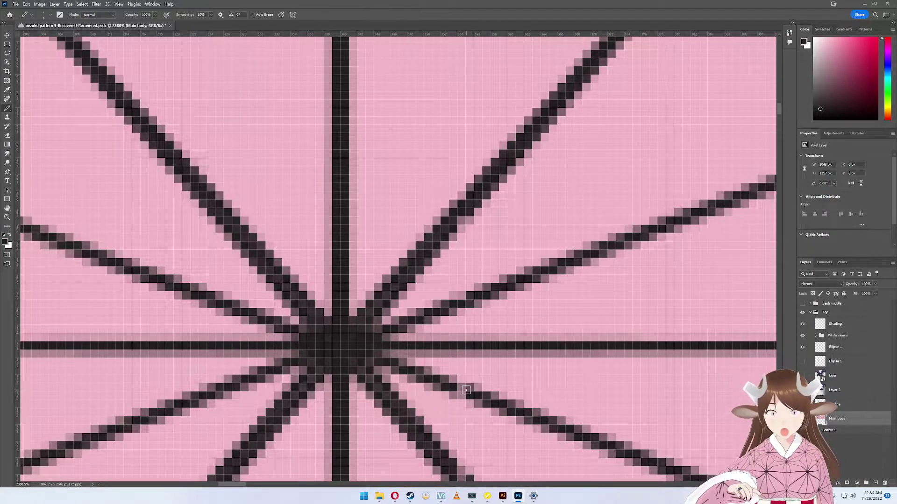
left_click(463, 394)
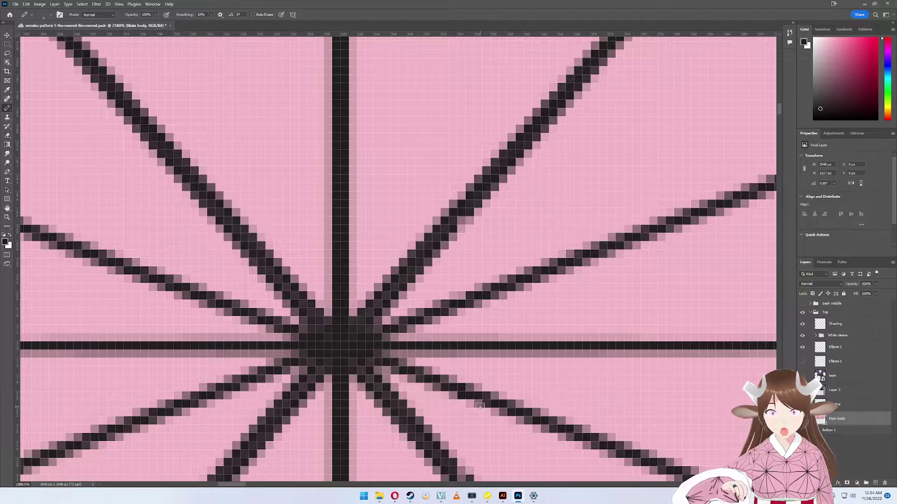
Paint the stray pink pixels inside the dark horizontal band dark
scroll(480, 406, "down", 3)
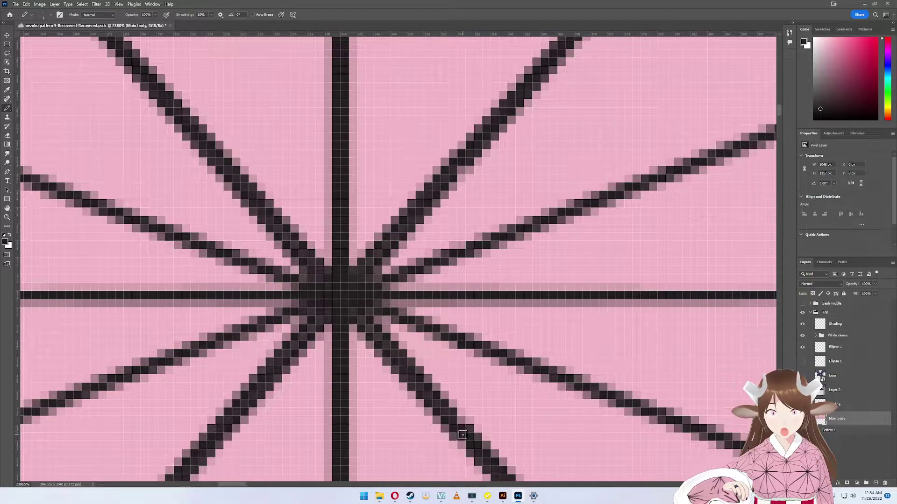
scroll(470, 425, "down", 12)
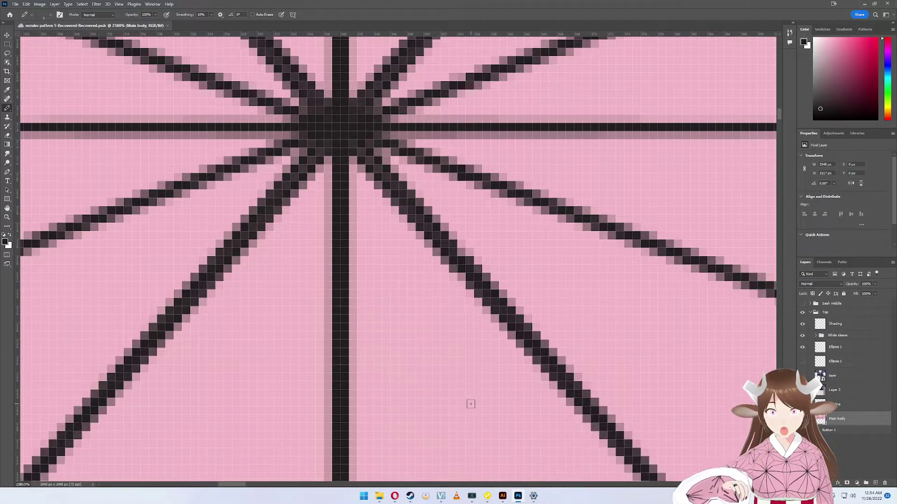
scroll(469, 404, "down", 3)
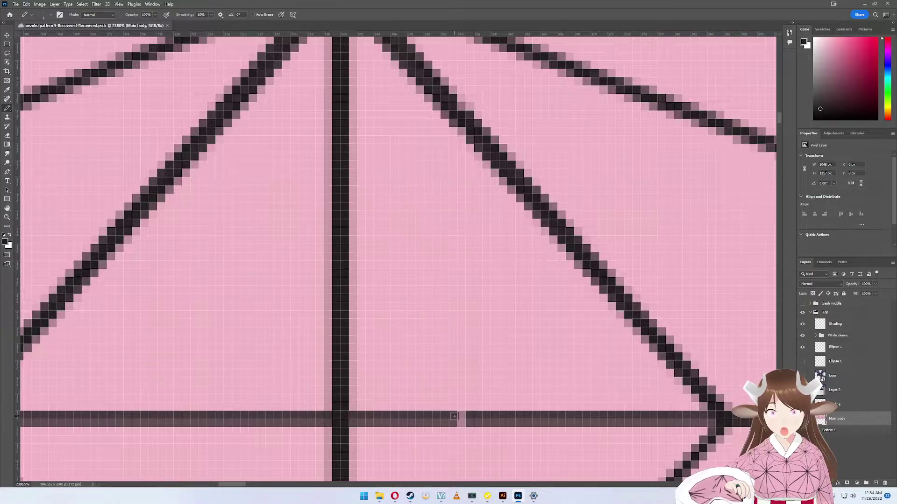
key("i")
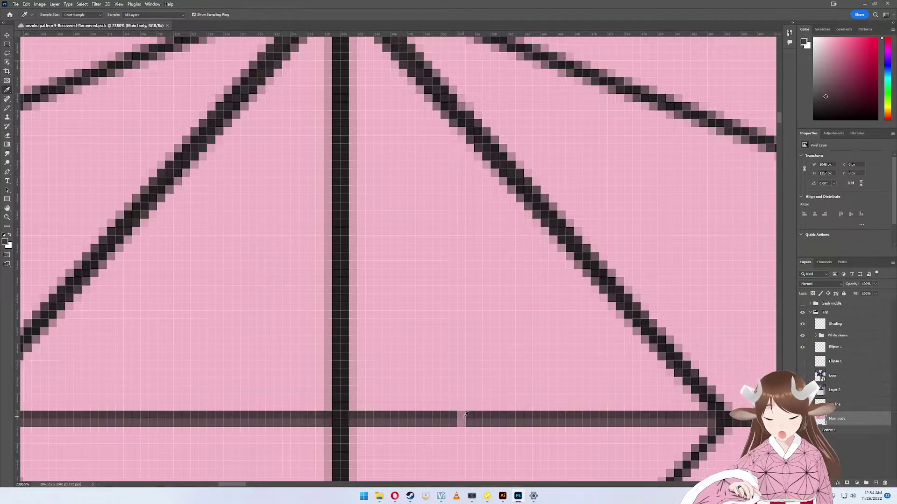
key("b")
left_click(462, 415)
key("i")
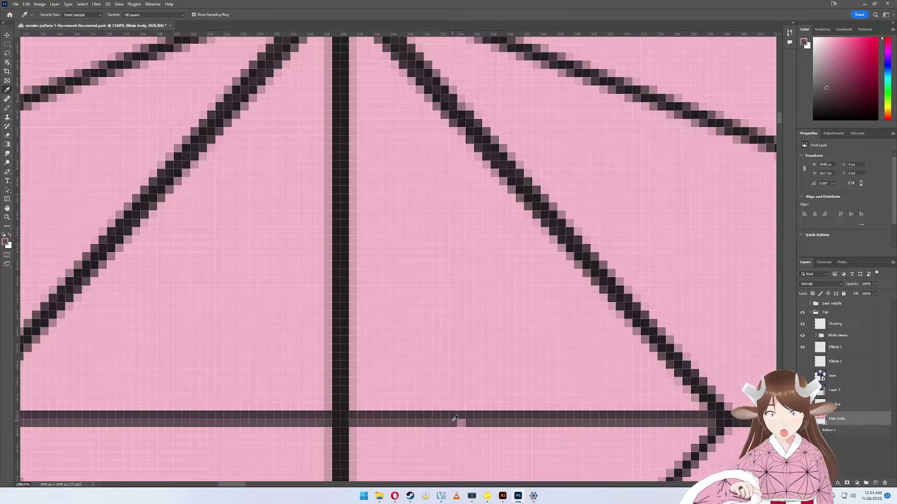
key("b")
left_click(461, 422)
scroll(497, 411, "down", 5)
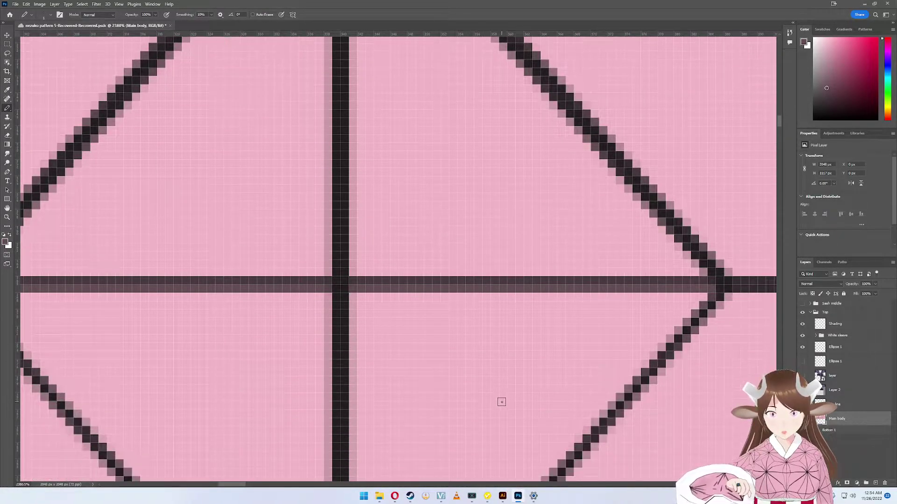
scroll(501, 402, "down", 8)
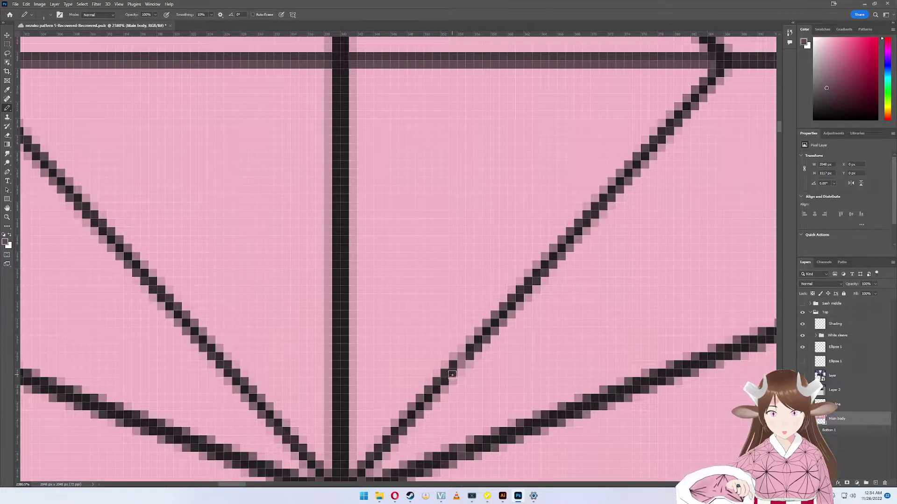
Sample the dark line colour and add a dark pixel beside the stray one above the line
key("i")
left_click(452, 373)
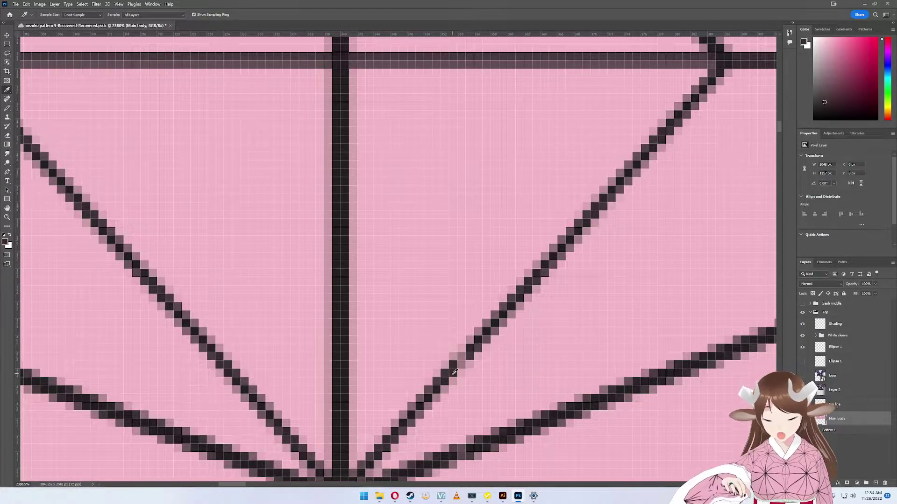
key("b")
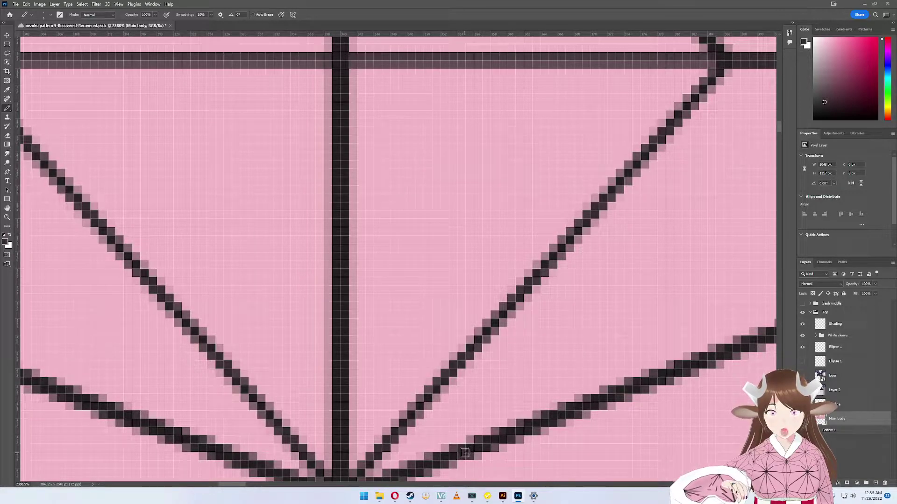
scroll(465, 453, "down", 2)
scroll(469, 446, "down", 2)
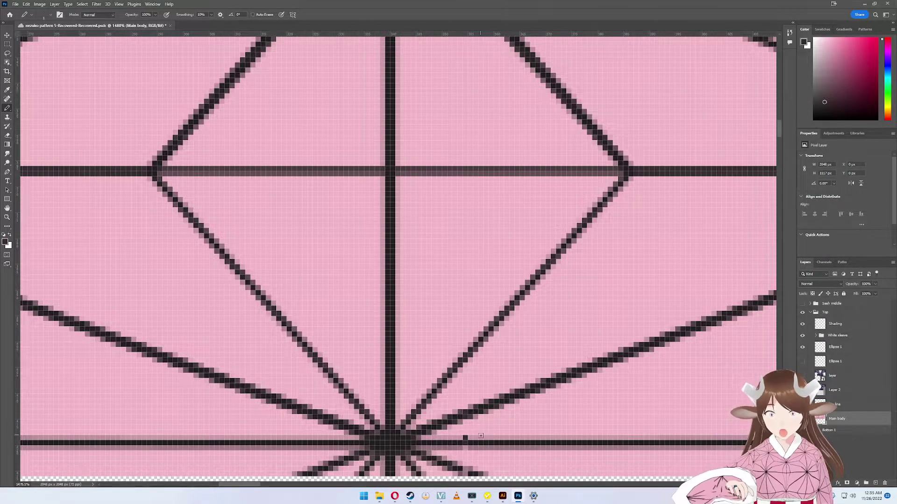
scroll(475, 443, "up", 2)
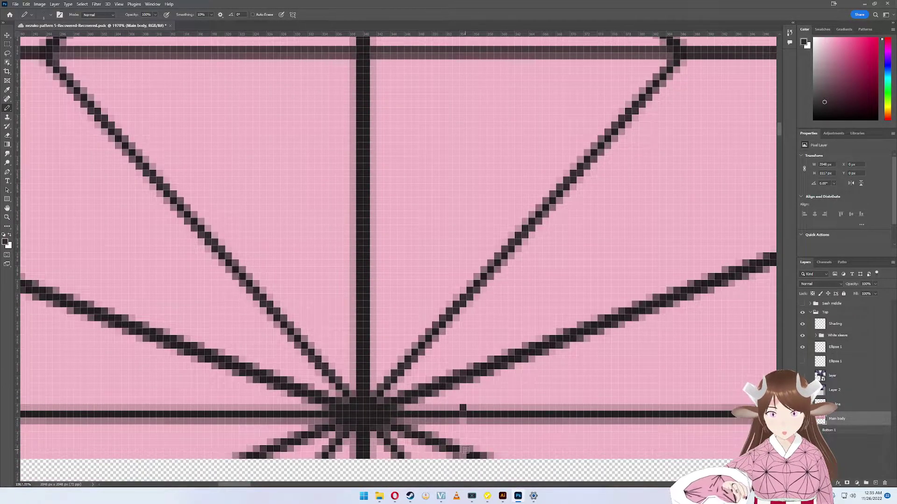
scroll(474, 429, "up", 3)
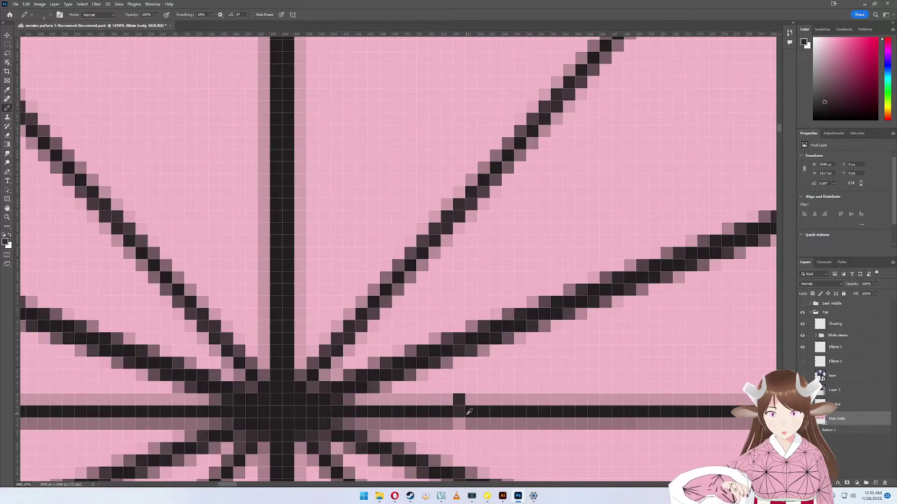
key("i")
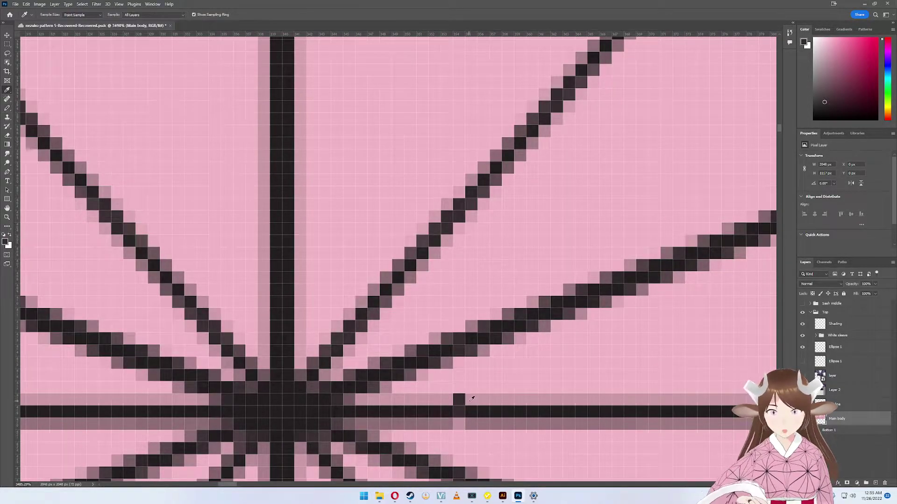
key("b")
left_click(470, 401)
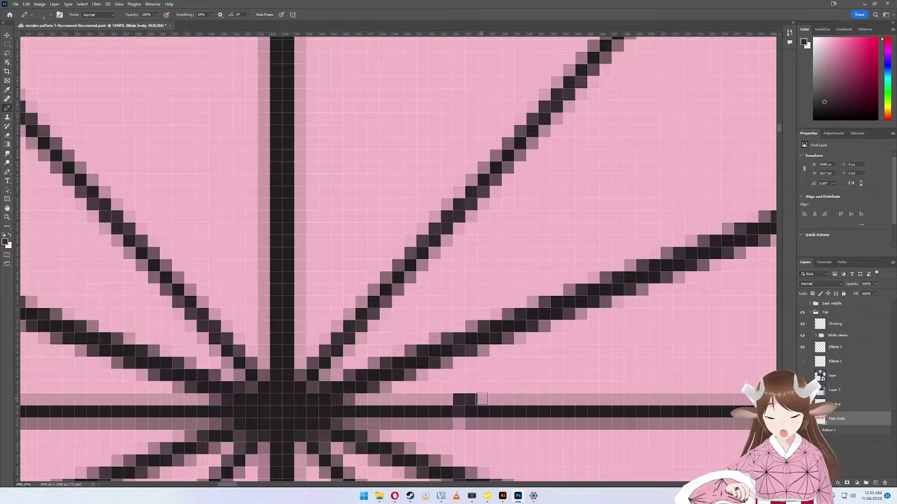
Repaint the stray dark pixels above the line with the sampled shading colour, then resample pink and black
key("i")
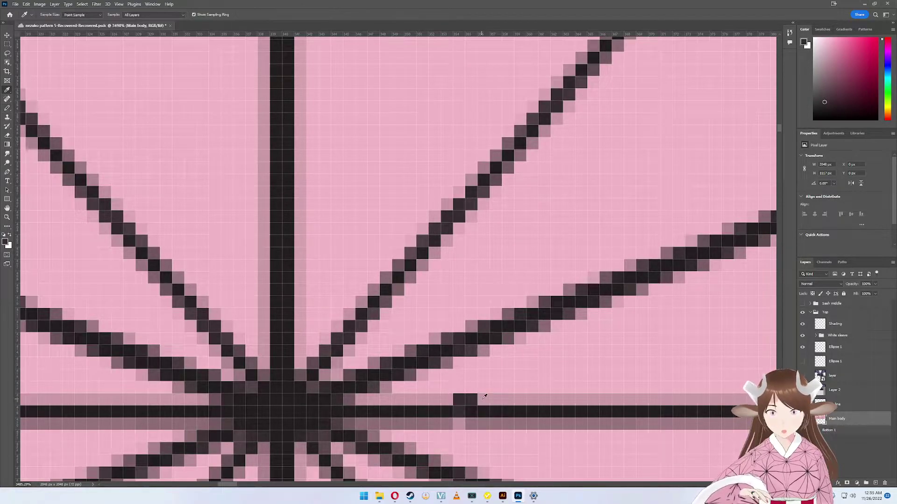
key("b")
left_click(470, 400)
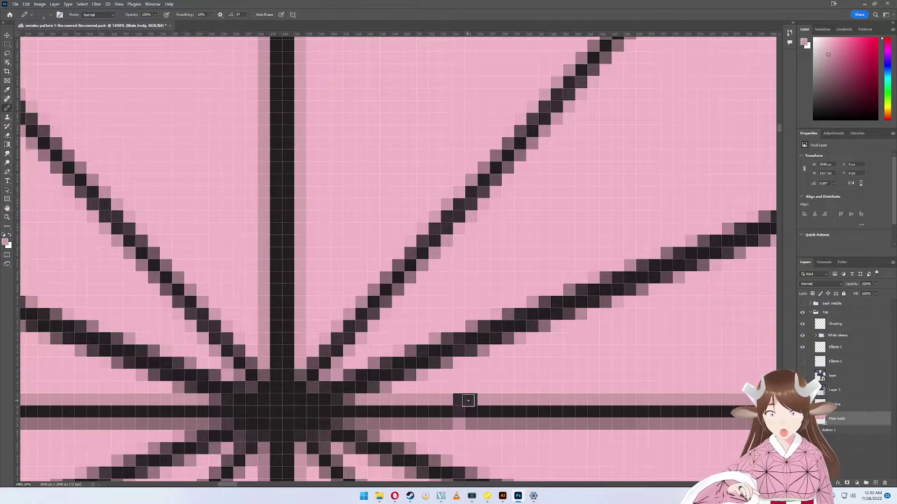
left_click(459, 400)
key("i")
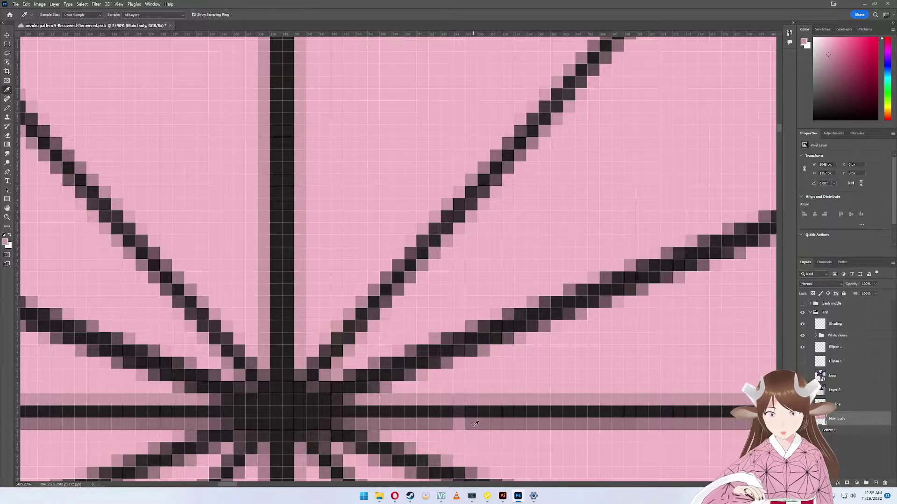
left_click(475, 424)
key("b")
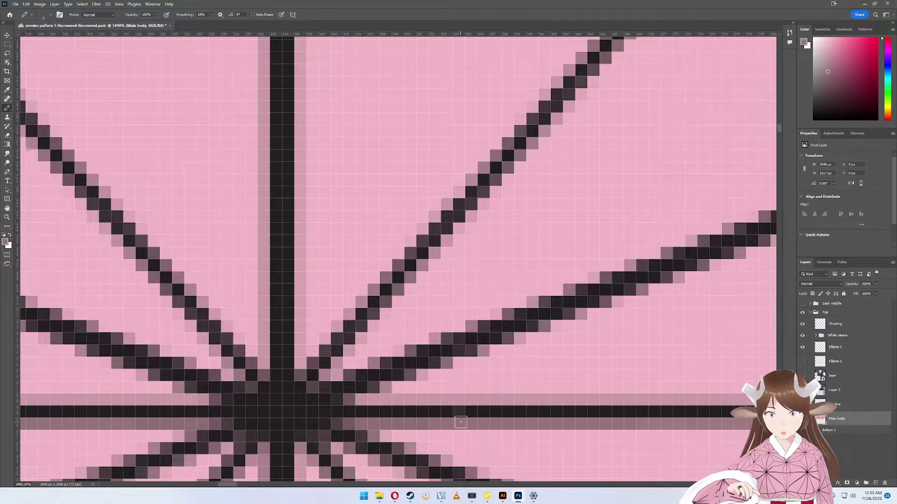
key("i")
left_click(473, 412)
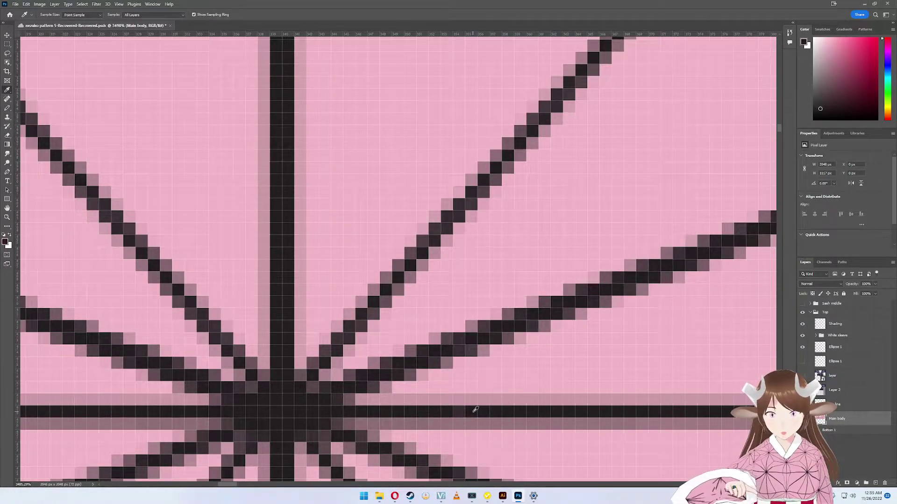
Move to another star, sample the dark line colour and fill the diagonal line's missing pixel
key("b")
scroll(485, 411, "down", 15)
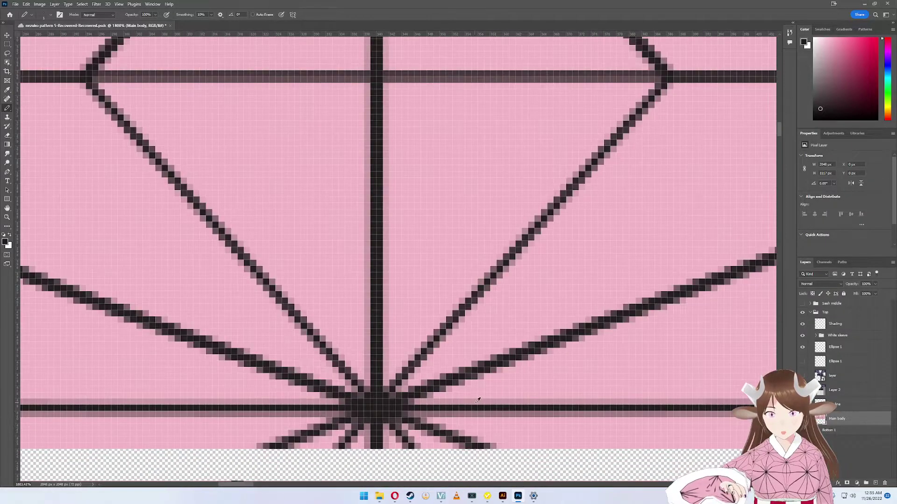
scroll(476, 257, "down", 8)
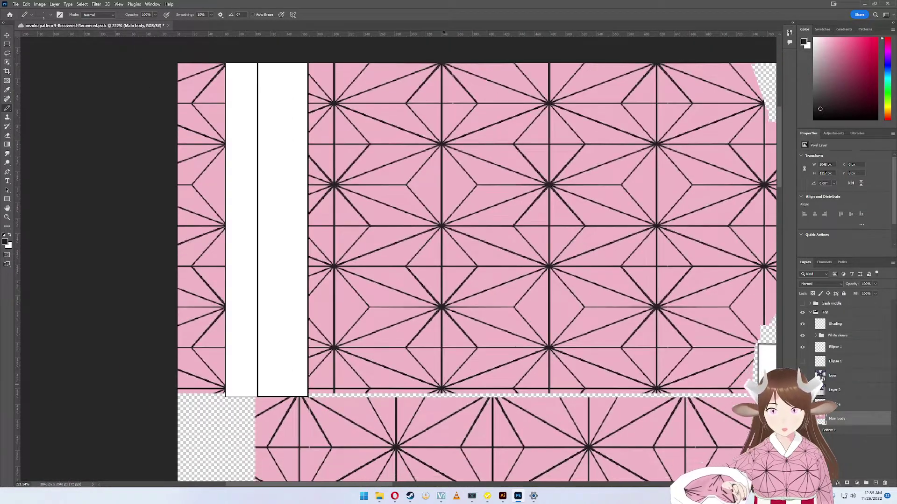
scroll(477, 257, "down", 4)
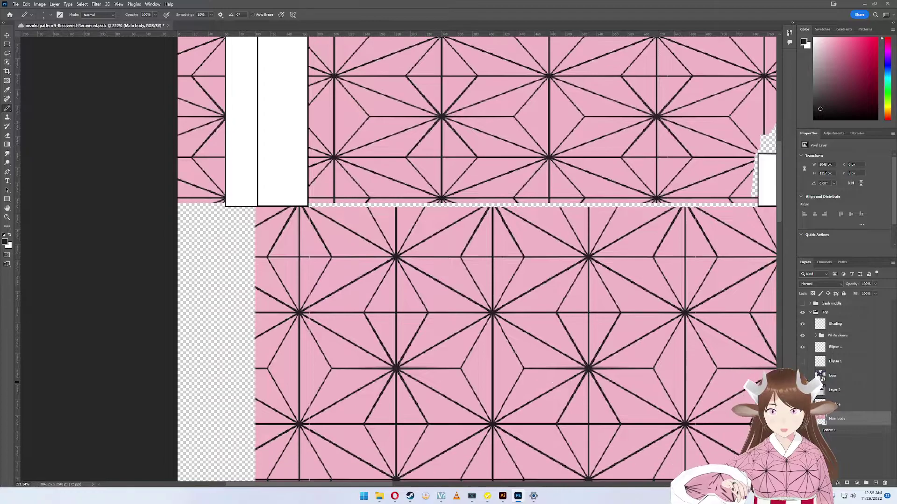
scroll(589, 444, "down", 10)
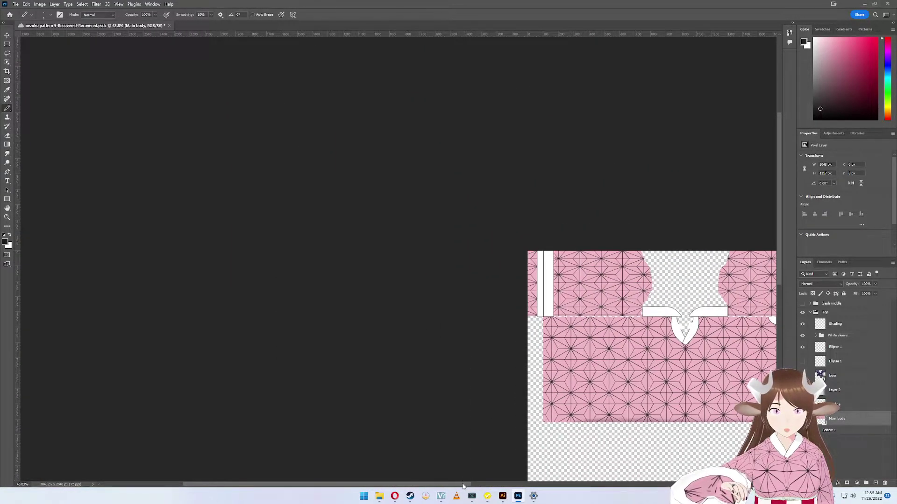
left_click_drag(463, 486, 551, 487)
scroll(567, 439, "up", 7)
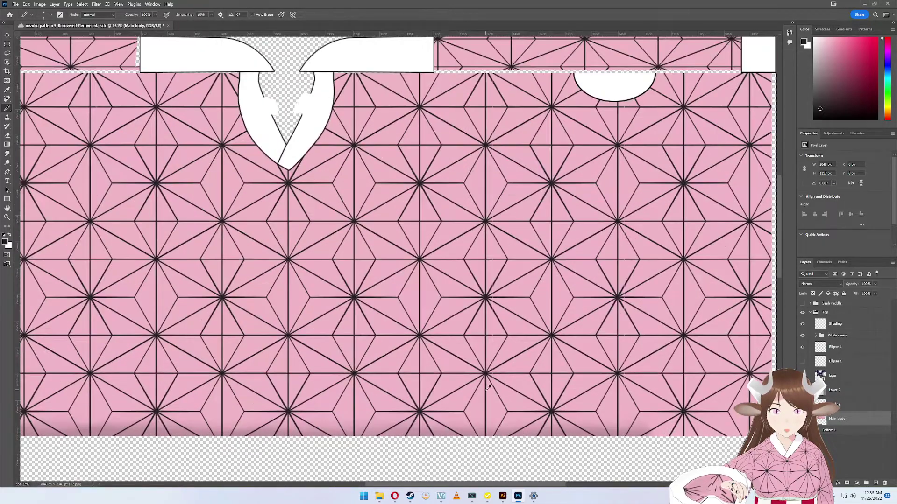
scroll(489, 388, "up", 10)
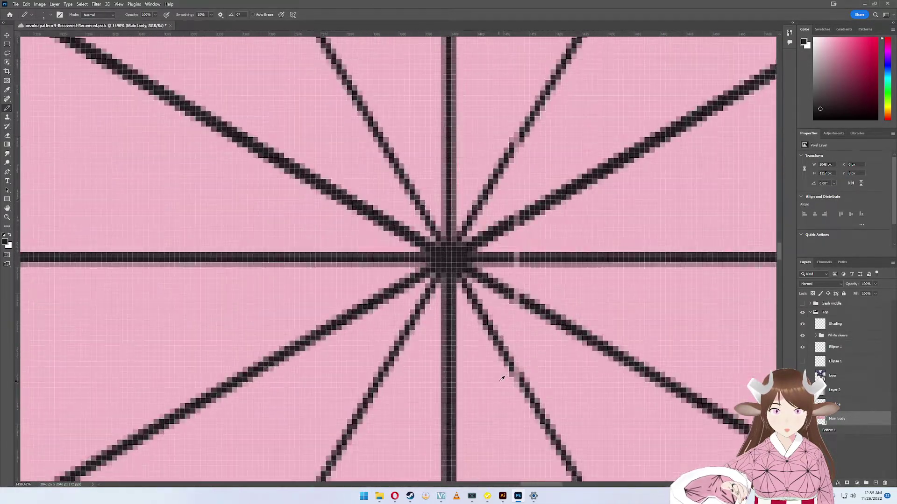
scroll(502, 379, "up", 4)
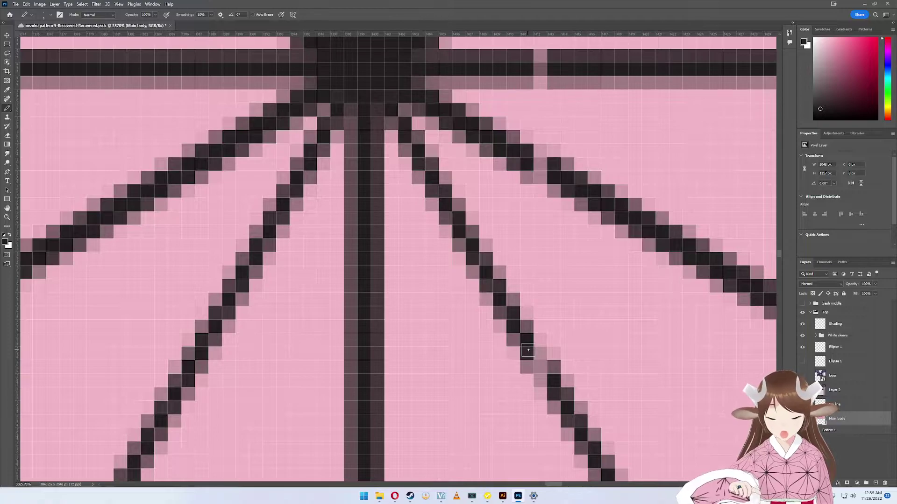
left_click(528, 351, "alt")
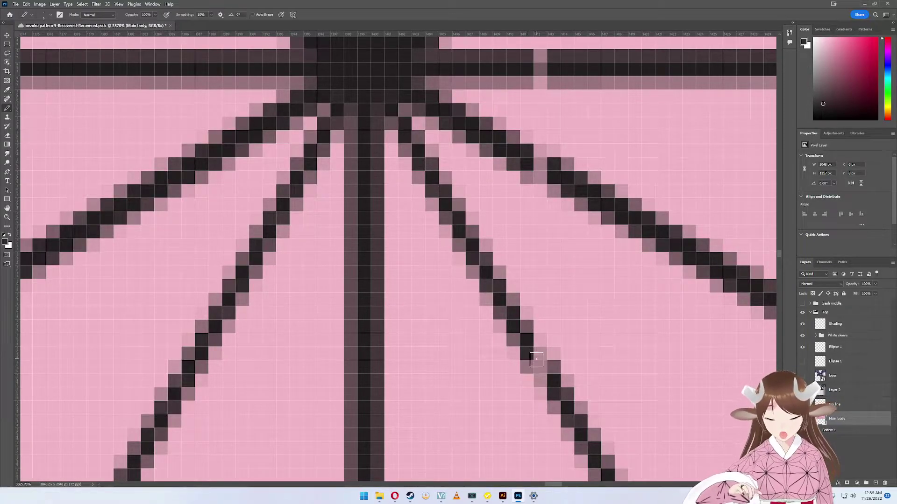
left_click(541, 368)
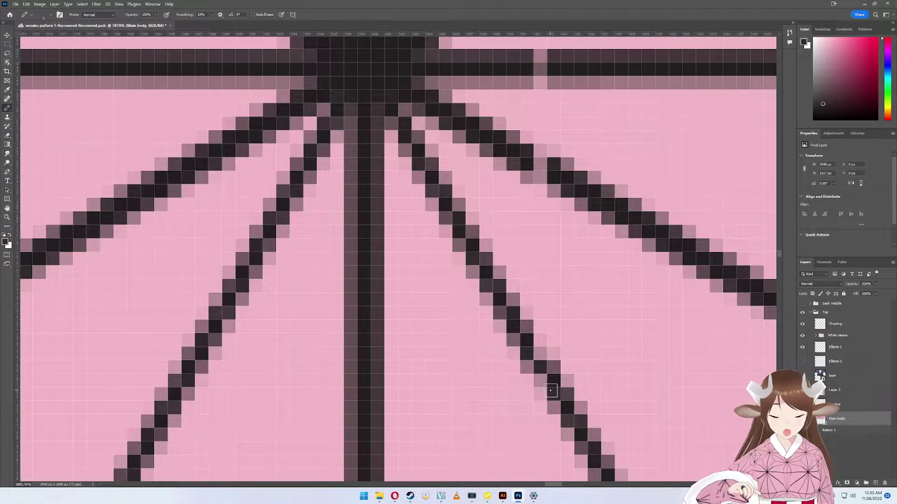
Fill the gap pixels in the horizontal line beside the diagonal with dark
scroll(550, 324, "up", 2)
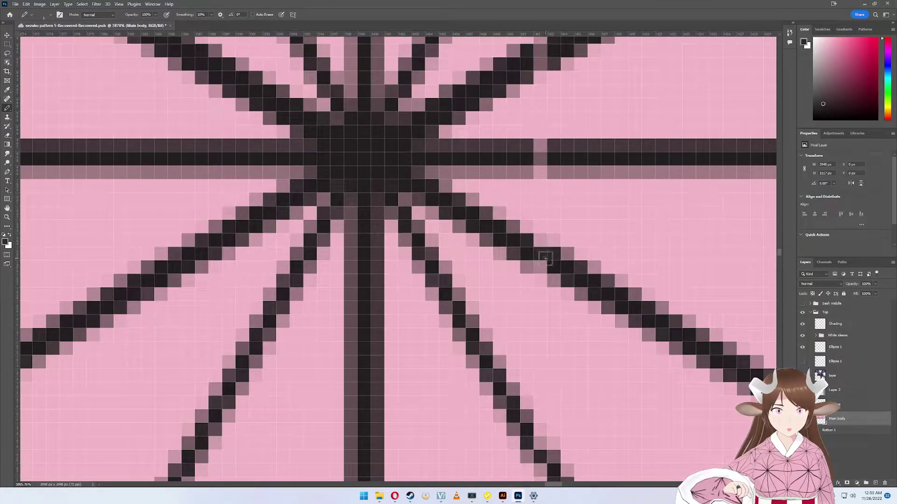
scroll(543, 264, "up", 2)
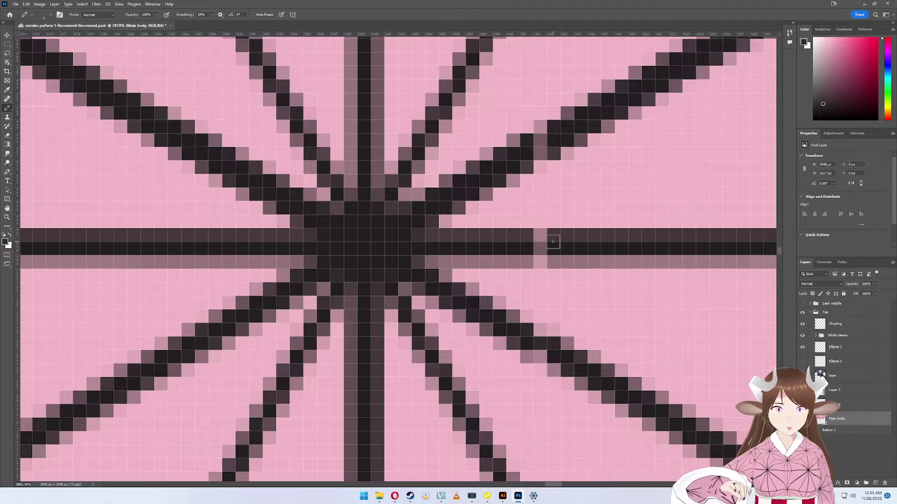
left_click_drag(536, 243, 550, 242)
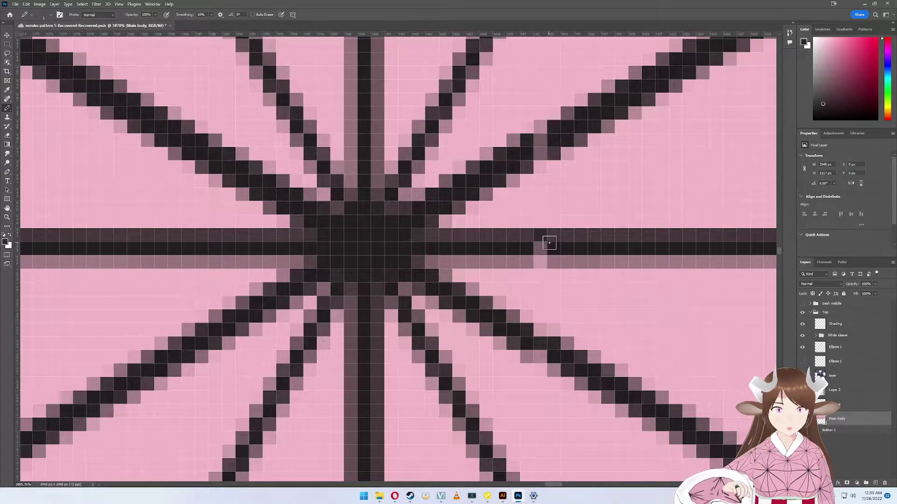
key("i")
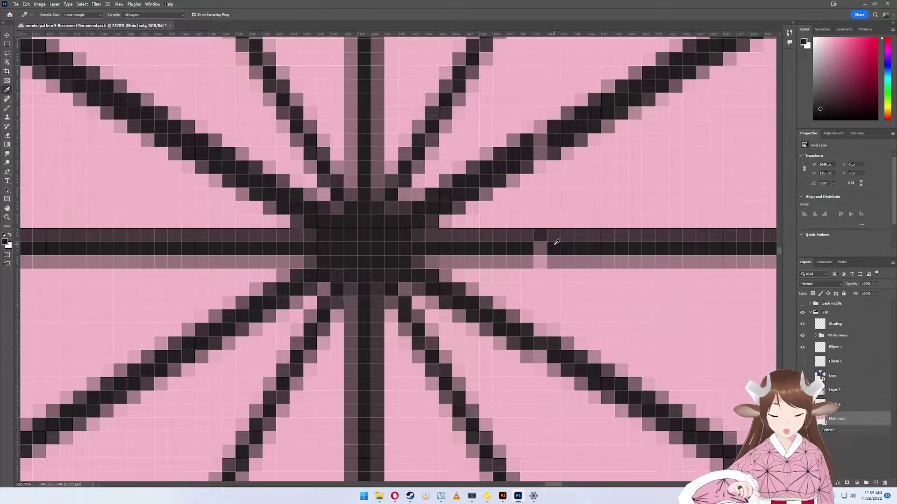
key("b")
left_click(541, 249)
Sample the light pink background, then resample the dark line colour for painting
key("i")
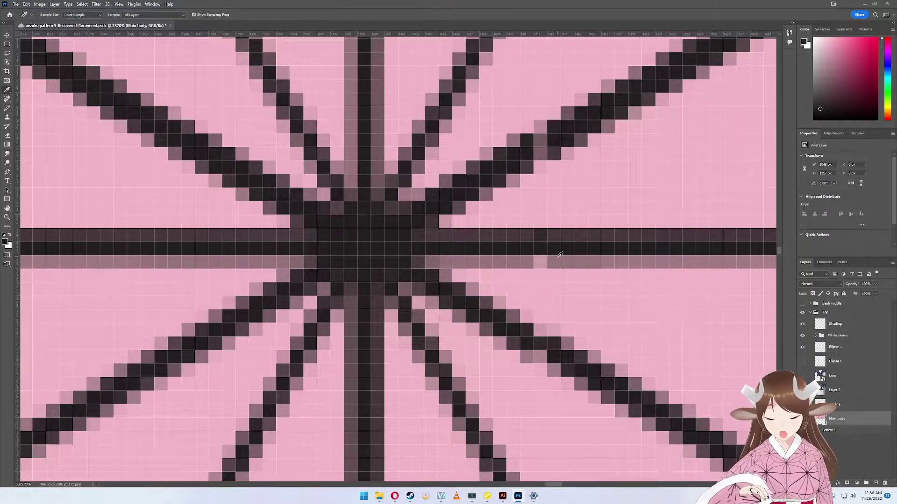
left_click(560, 255)
key("b")
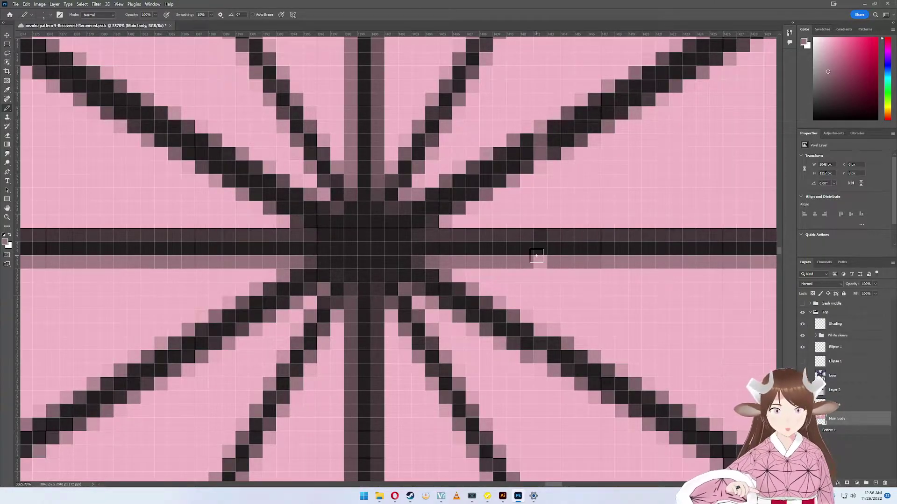
scroll(537, 256, "up", 3)
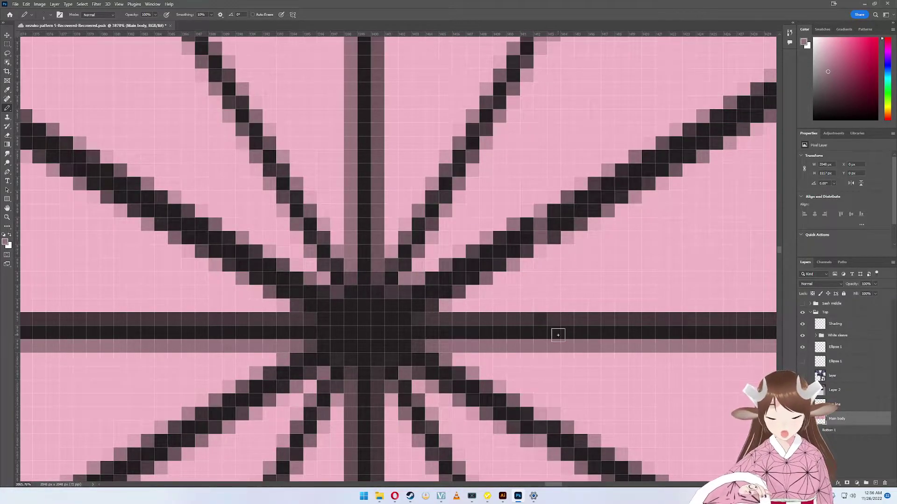
key("i")
left_click(557, 316)
key("b")
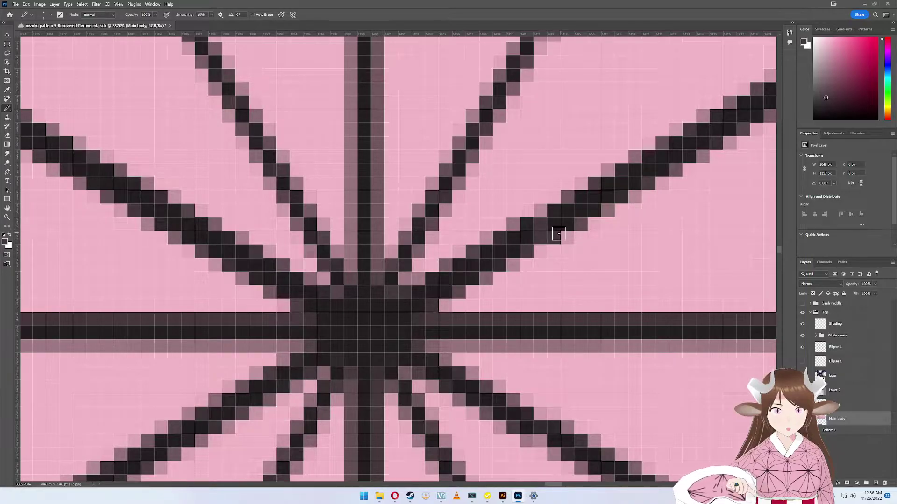
Sample the horizontal line's dark colour and paint its pink gap pixel dark
scroll(544, 222, "up", 4)
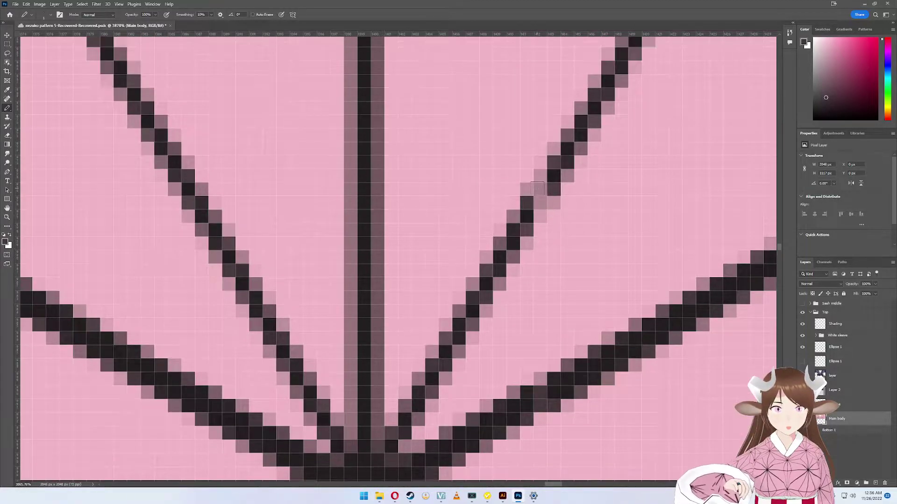
scroll(554, 205, "up", 3)
scroll(558, 200, "up", 9)
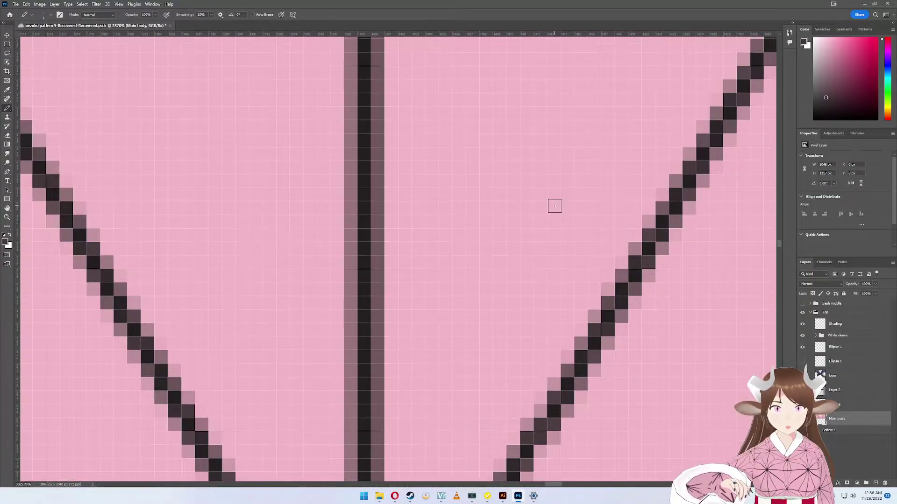
scroll(554, 205, "up", 3)
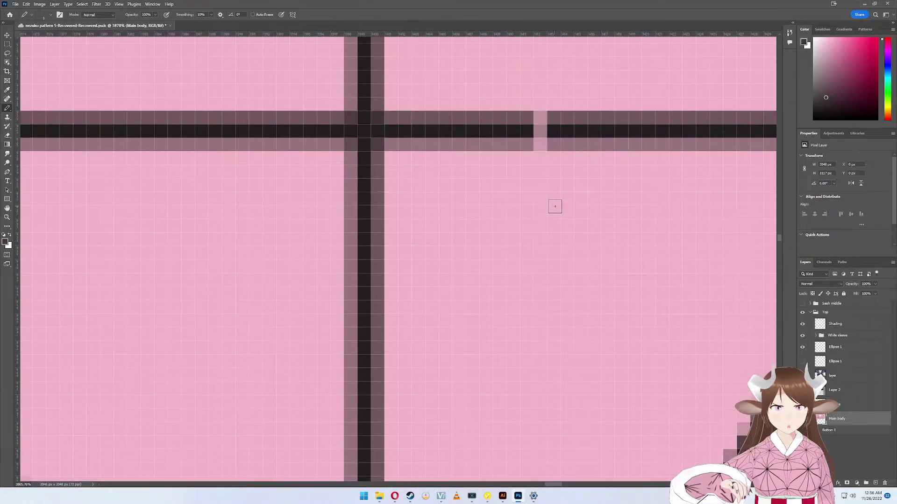
key("i")
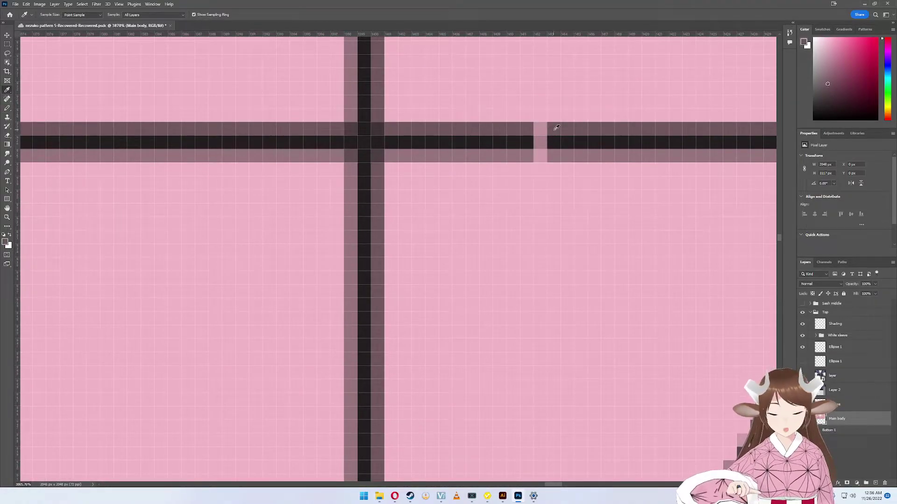
key("b")
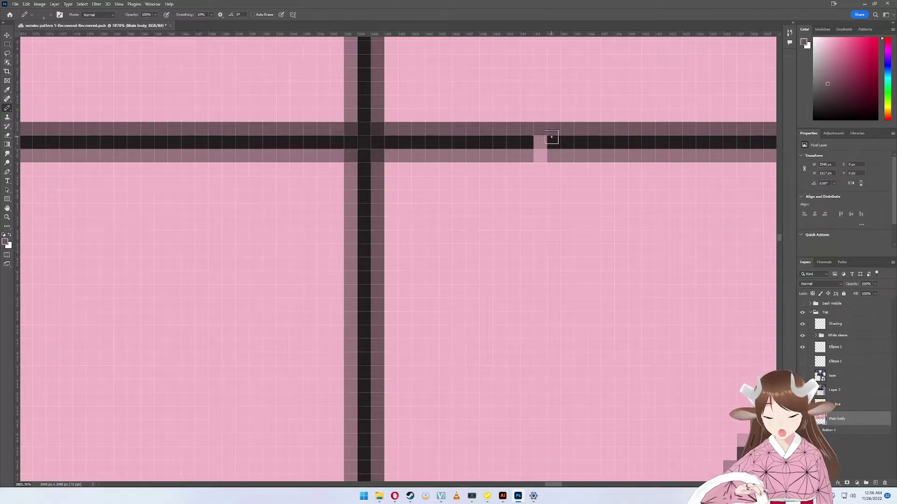
left_click(551, 138, "alt")
left_click(544, 141)
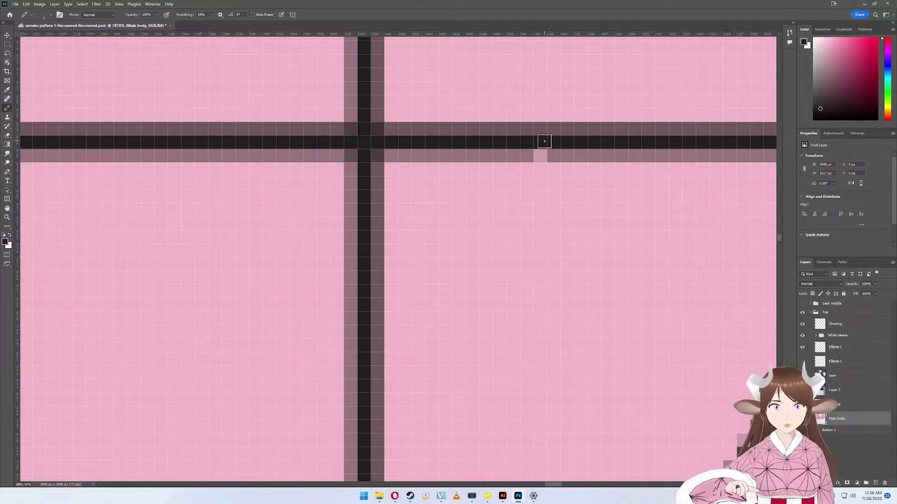
Recolour the stray light pixel in the shading band with the nearby pink
key("i")
left_click(560, 150)
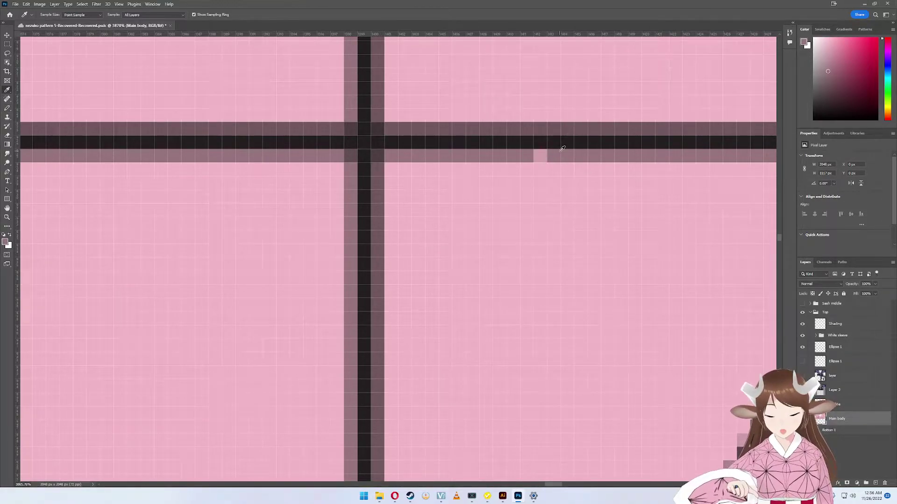
key("b")
left_click(540, 156)
Pencil dark pixels into the gaps along the upper-right diagonal line
scroll(589, 158, "up", 5)
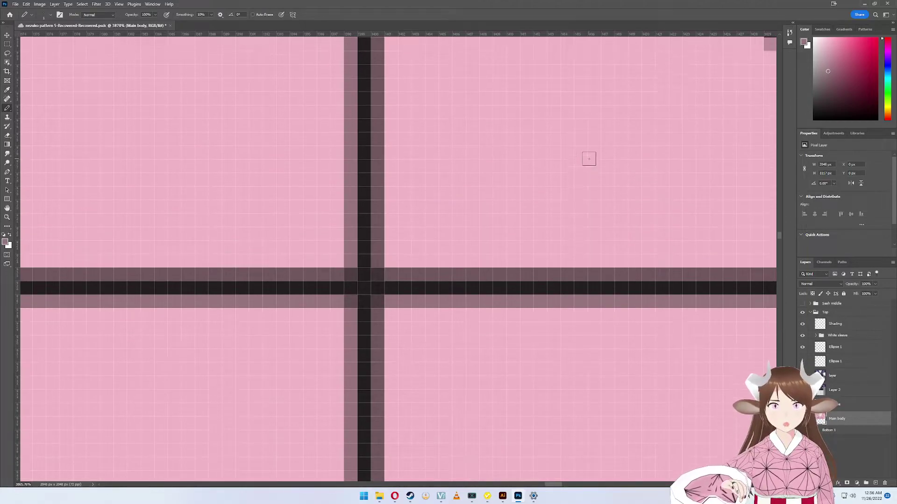
scroll(589, 159, "up", 12)
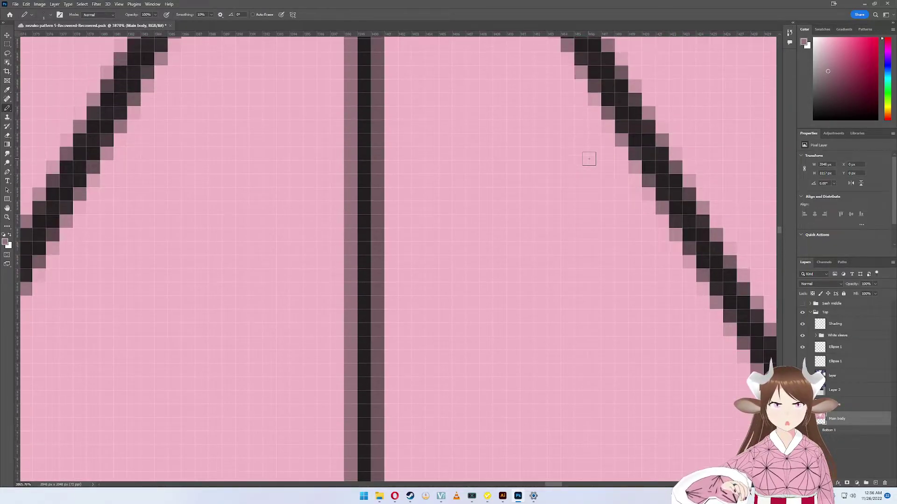
scroll(588, 158, "up", 7)
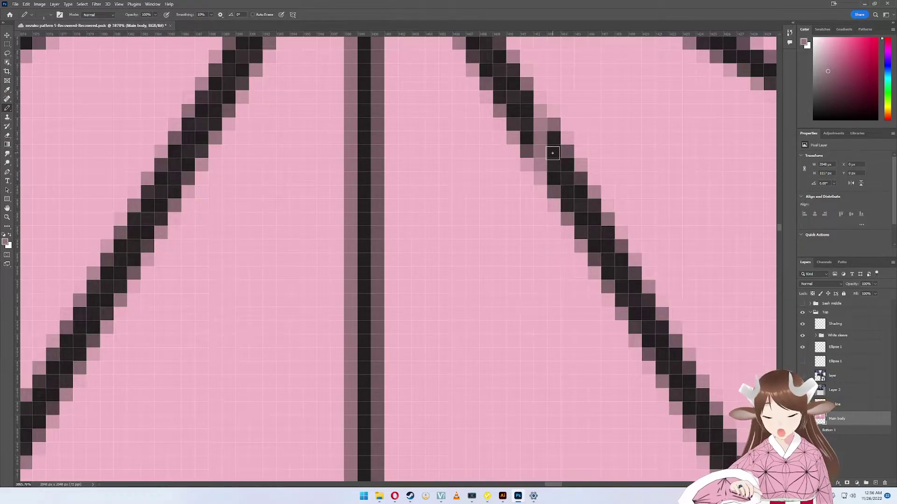
key("i")
key("b")
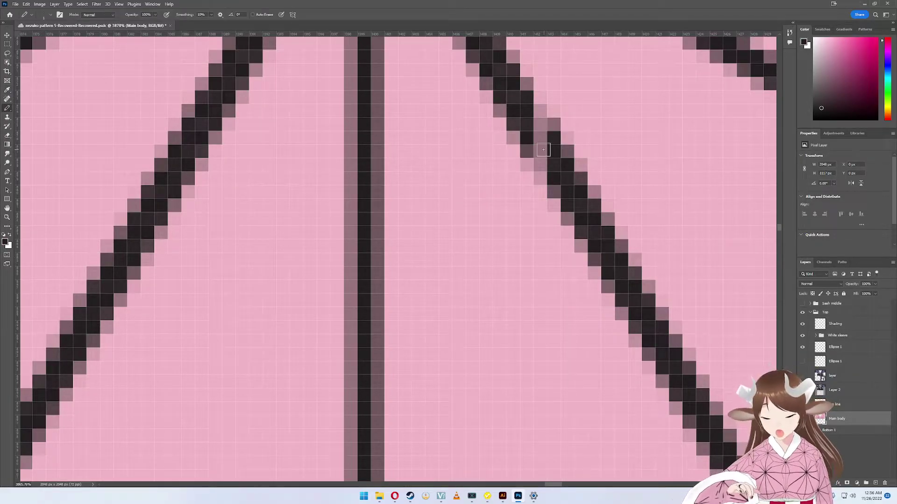
left_click_drag(541, 149, 542, 138)
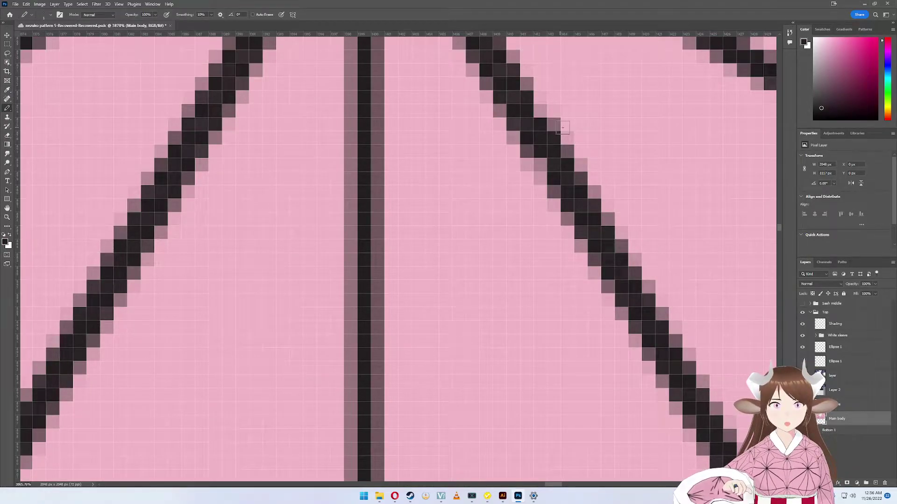
scroll(575, 145, "up", 10)
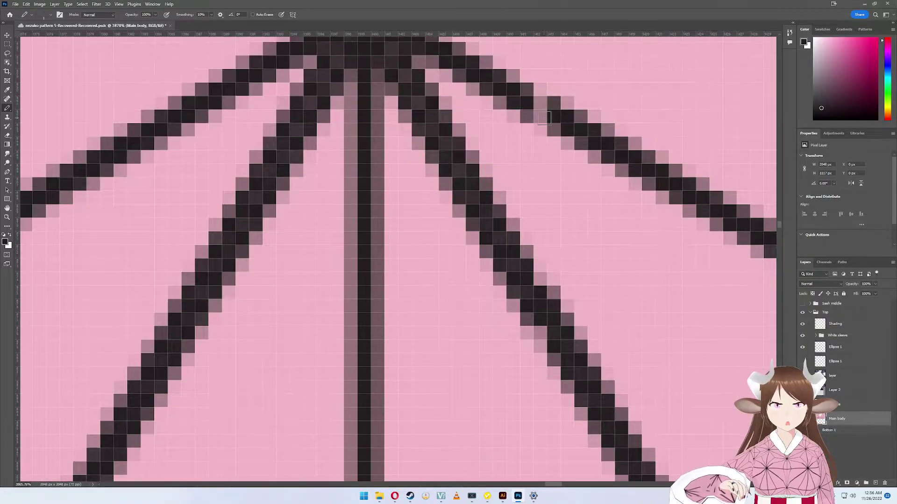
left_click_drag(544, 118, 542, 105)
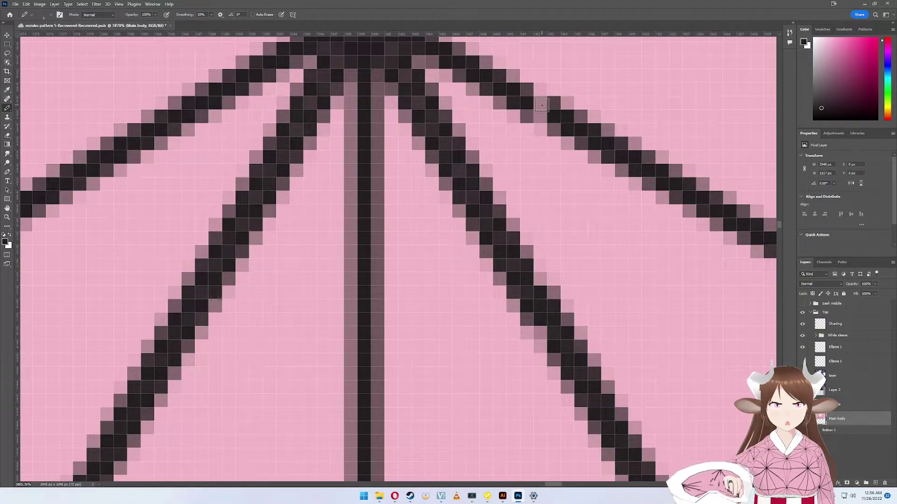
key("i")
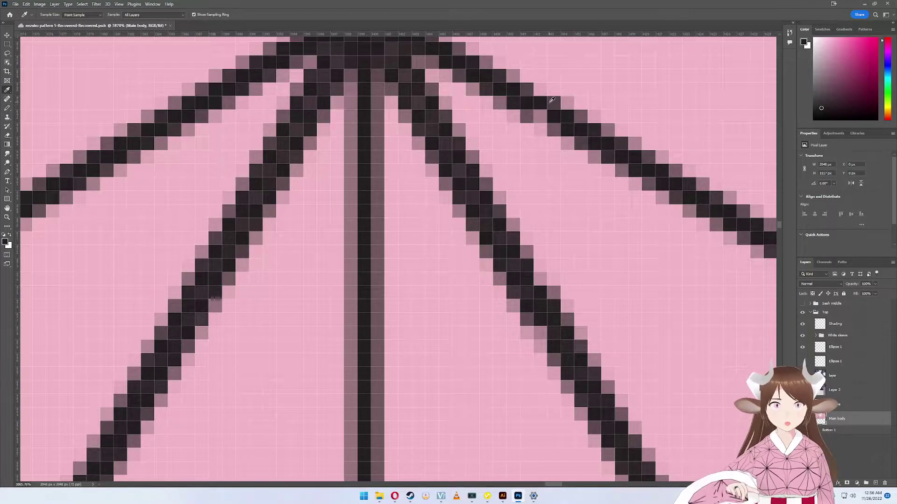
key("b")
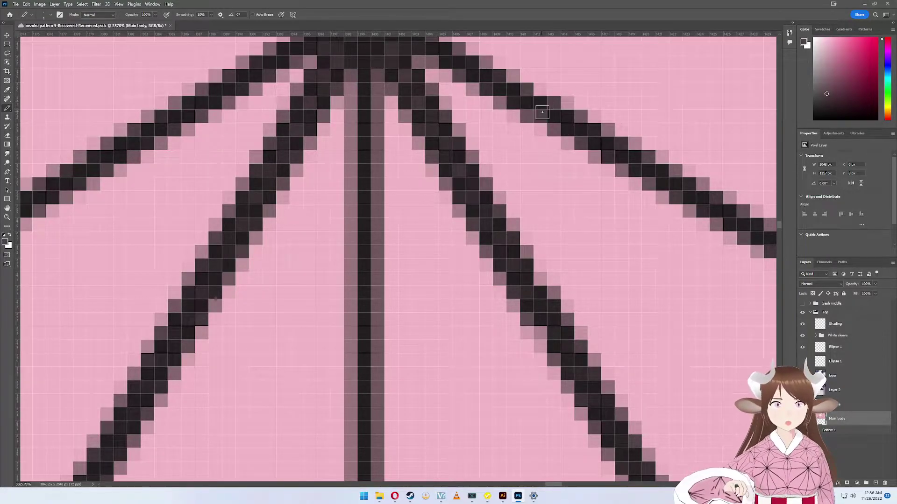
scroll(566, 102, "up", 3)
scroll(567, 102, "down", 3)
Sample the dark line colour and the dark band colour from the canvas
scroll(542, 140, "up", 4)
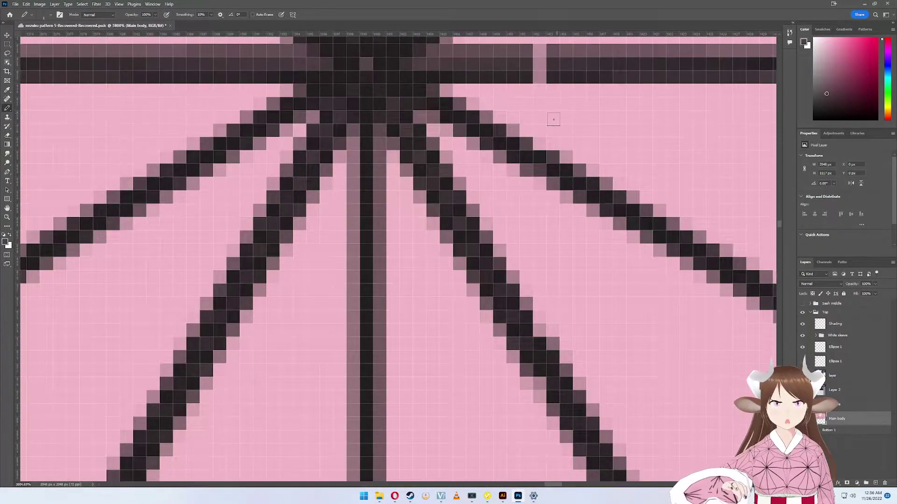
key("i")
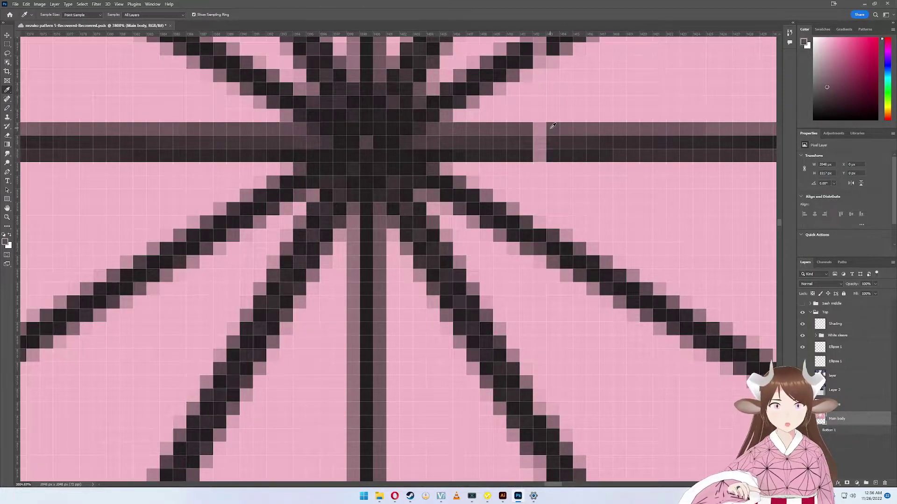
key("b")
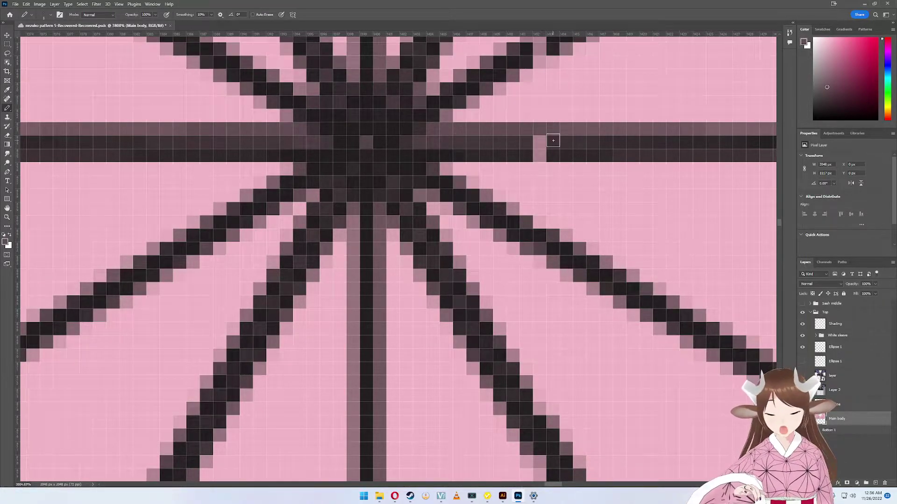
left_click(554, 141, "alt")
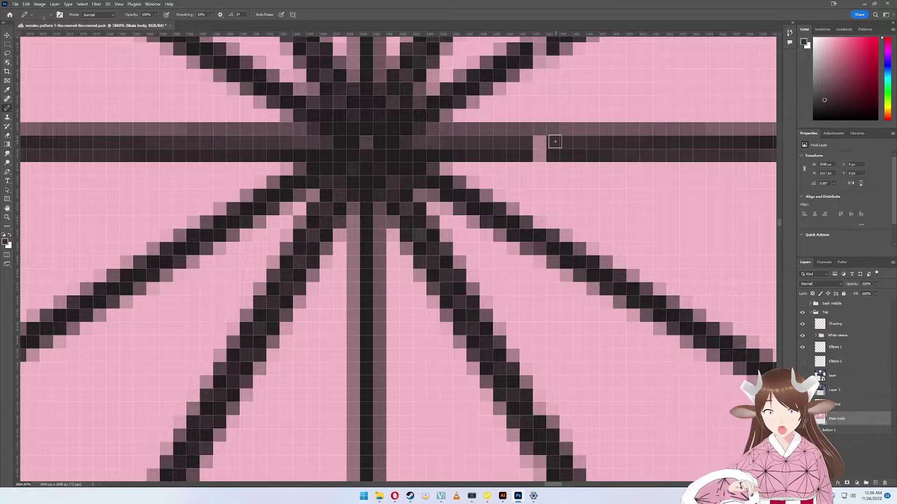
left_click(564, 154, "alt")
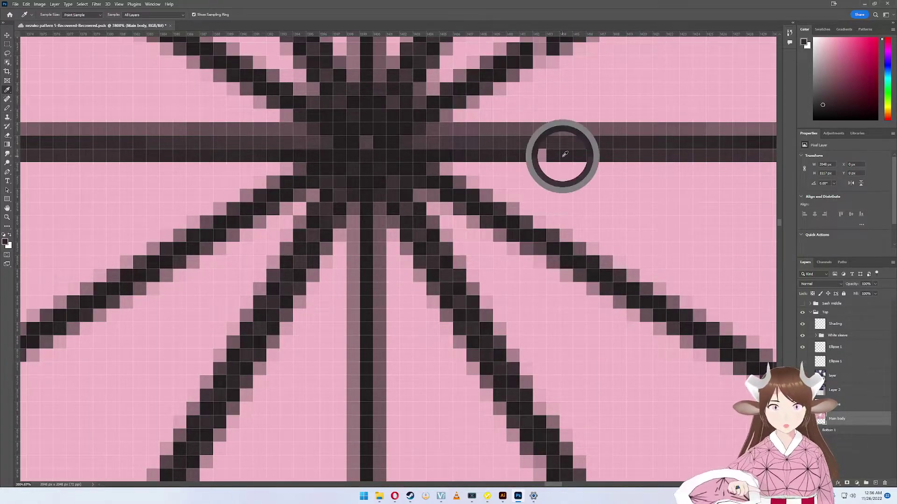
Move up the vertical line and fill two light gap pixels in the dark band
scroll(554, 141, "up", 3)
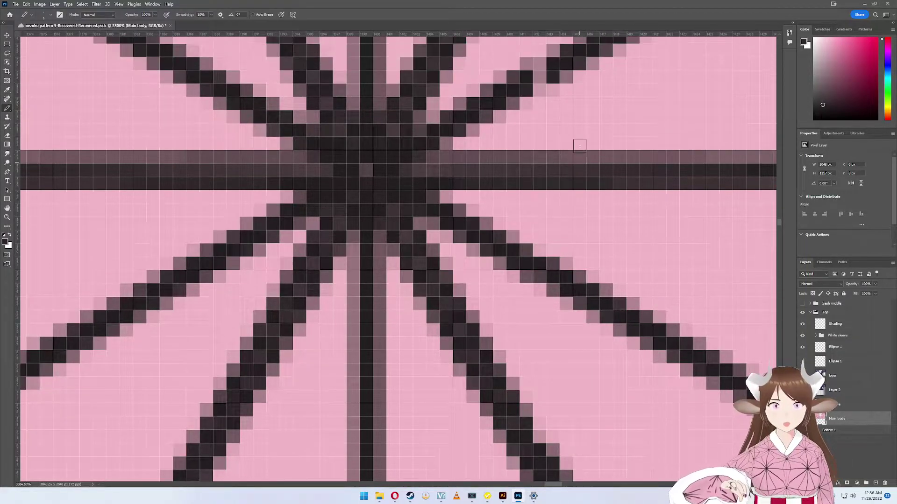
scroll(546, 134, "up", 3)
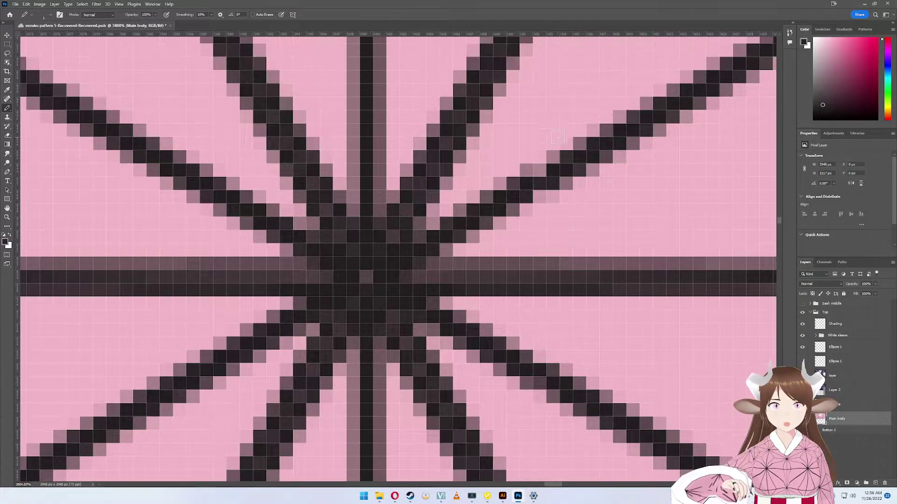
scroll(548, 237, "up", 3)
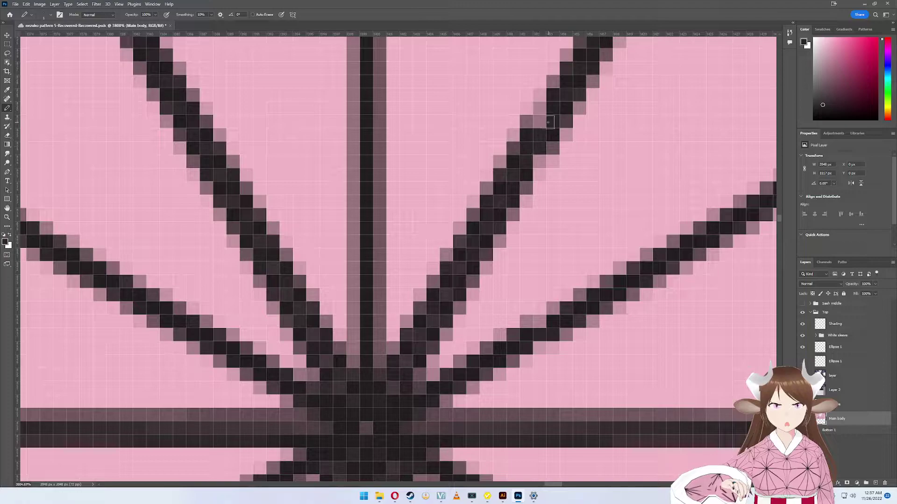
scroll(542, 149, "up", 3)
scroll(549, 155, "up", 5)
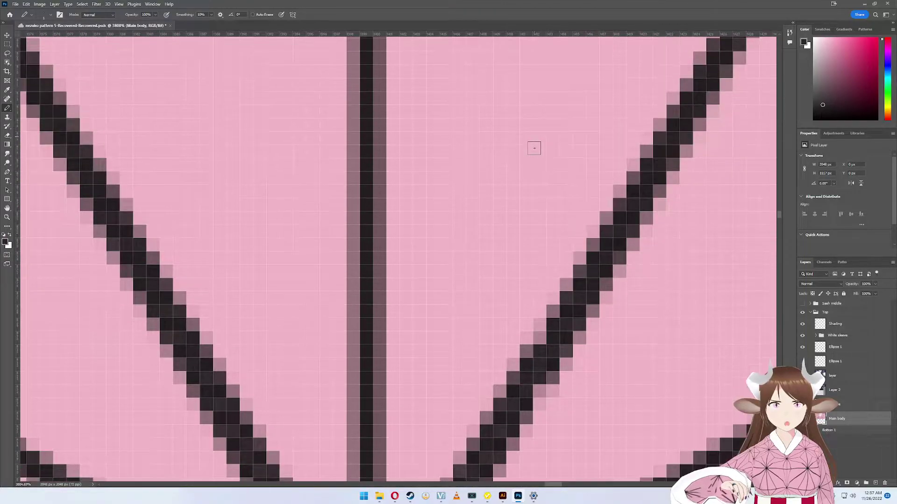
scroll(534, 149, "up", 5)
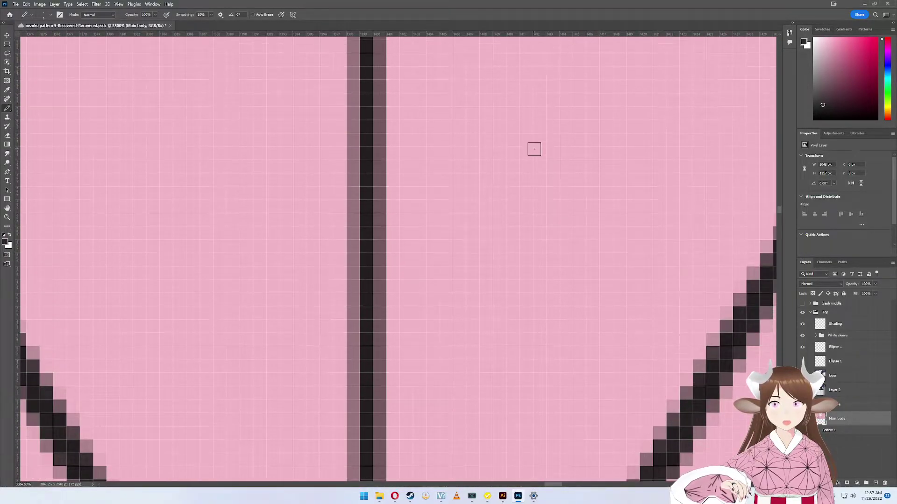
key("i")
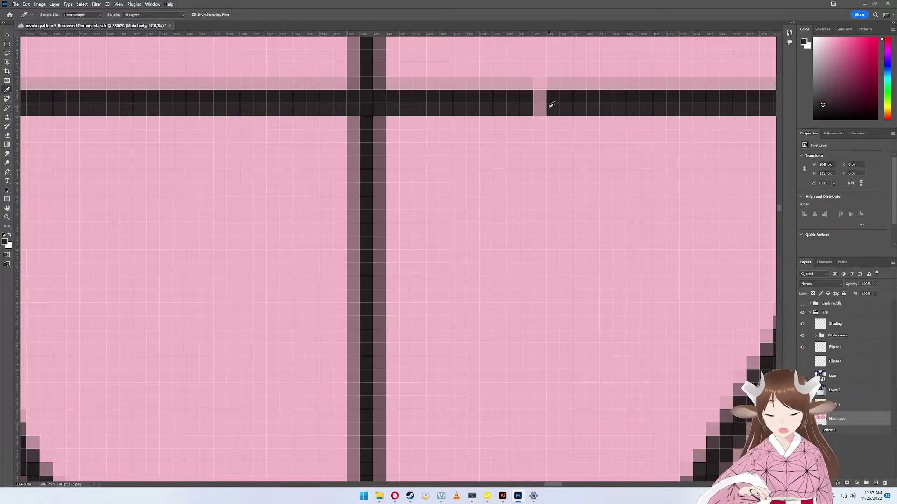
left_click(540, 110)
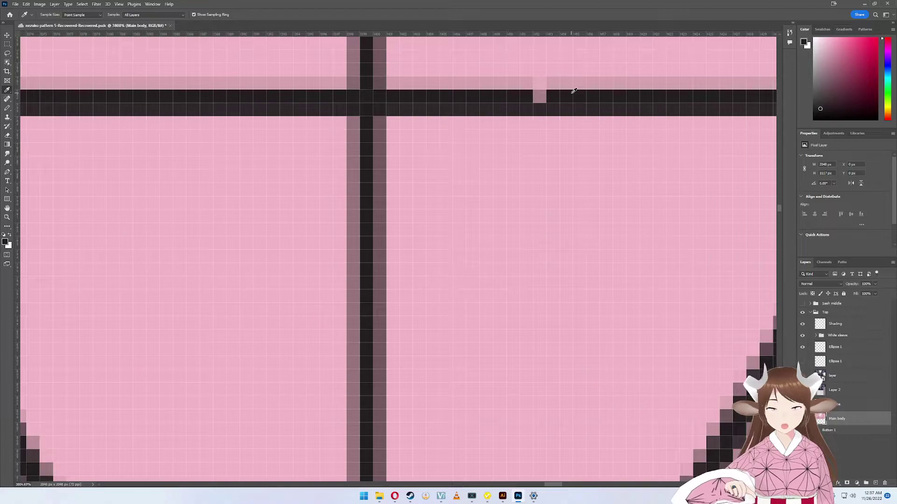
key("b")
left_click(540, 97)
Sample the shaded pink edge colour and fill the gap in the band's shaded edge
key("i")
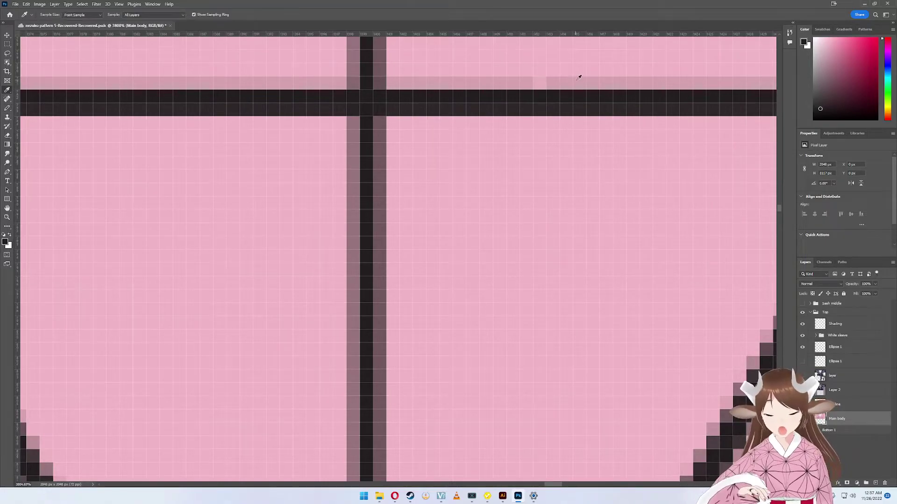
left_click(578, 77)
key("b")
left_click(540, 83)
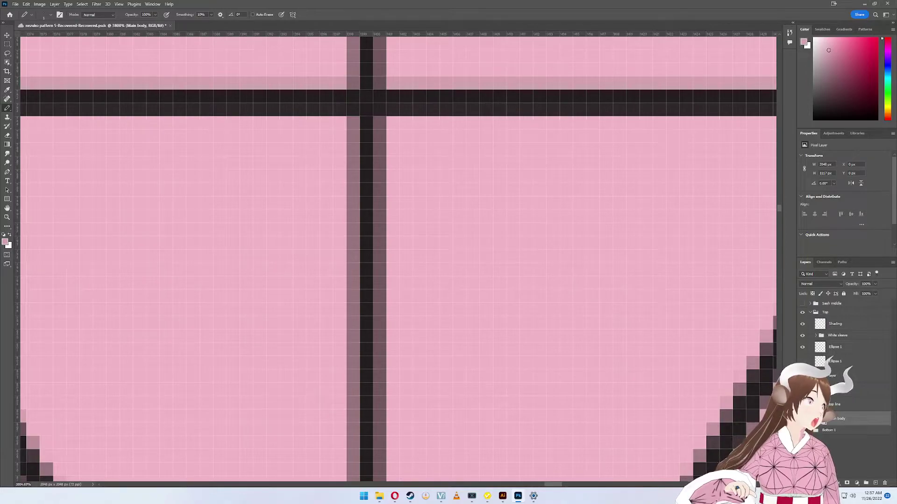
Move further up and darken the gap pixel in the diagonal line
scroll(545, 166, "up", 8)
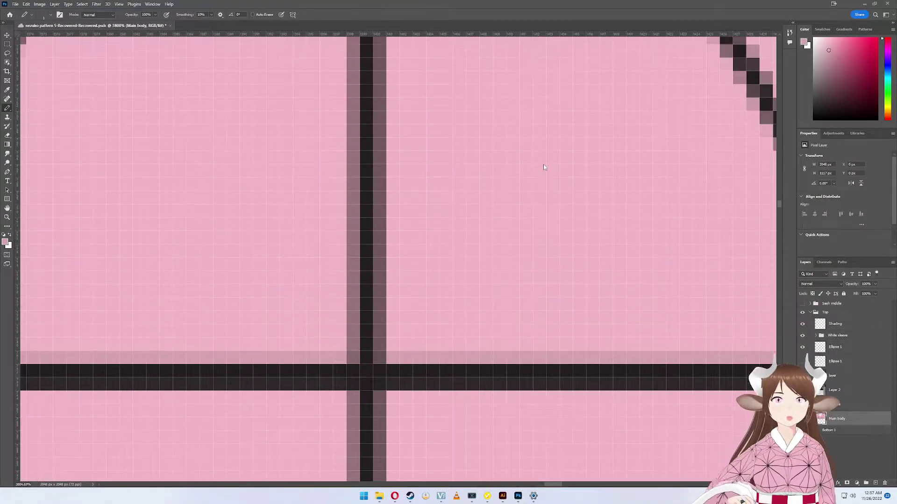
scroll(546, 170, "up", 8)
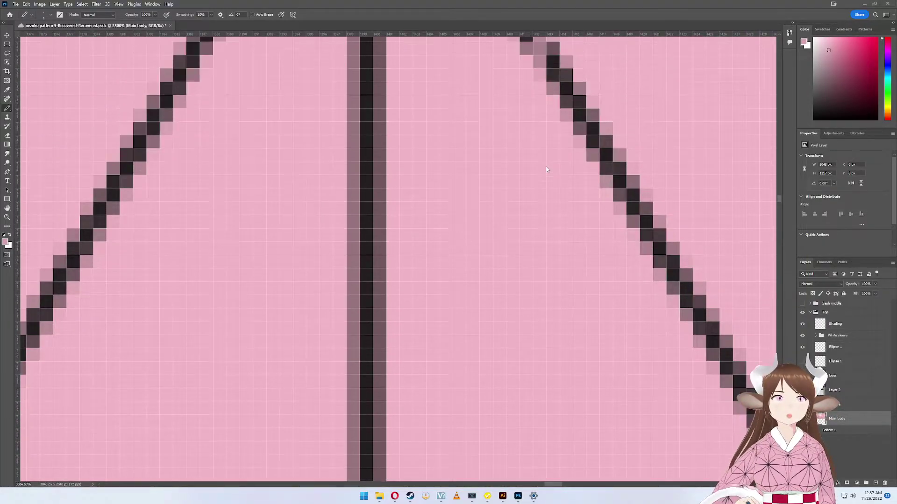
scroll(546, 169, "up", 2)
scroll(537, 154, "up", 1)
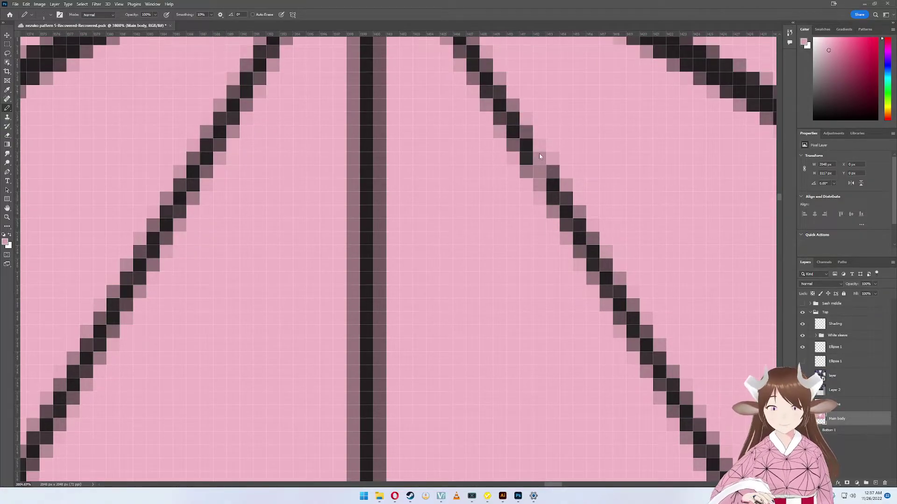
key("i")
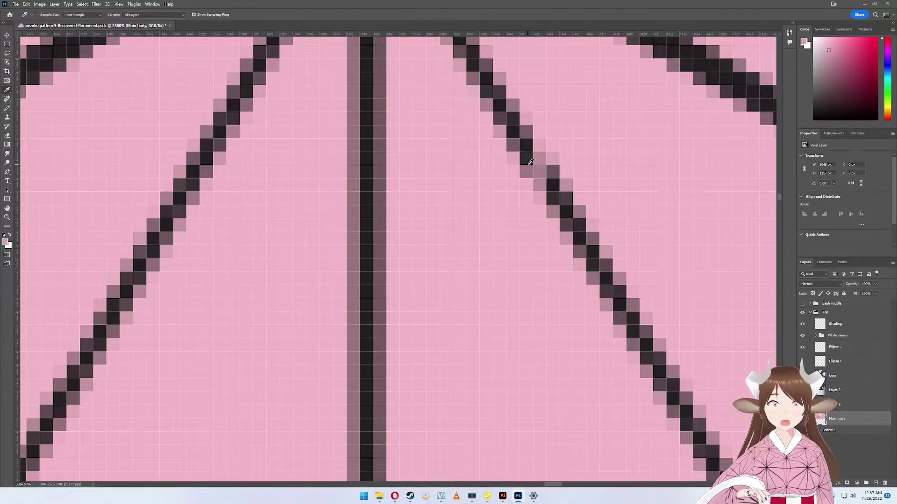
key("b")
left_click(539, 171)
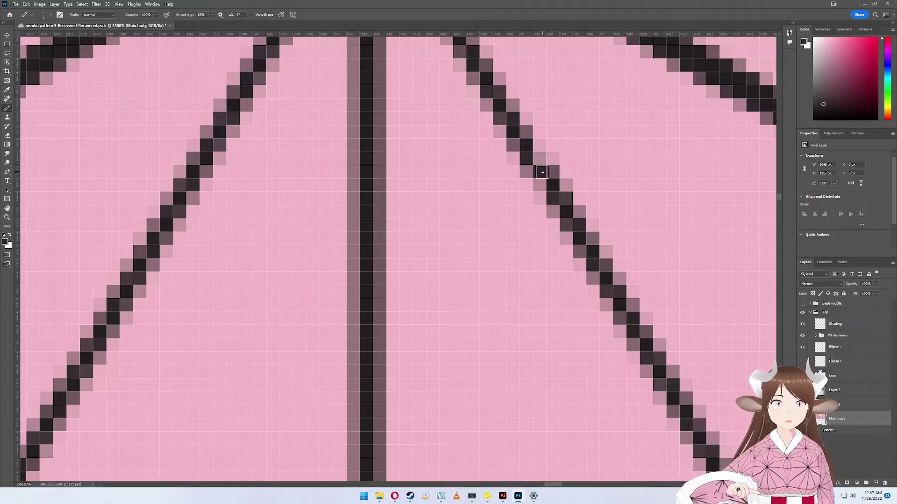
Re-sample the dark line colour further up the diagonal lines
scroll(596, 141, "up", 1)
scroll(595, 141, "up", 3)
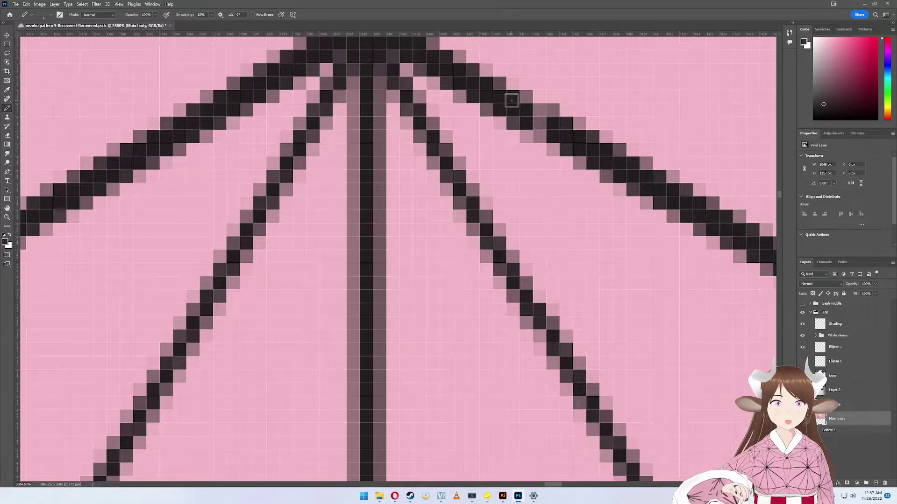
scroll(561, 133, "up", 3)
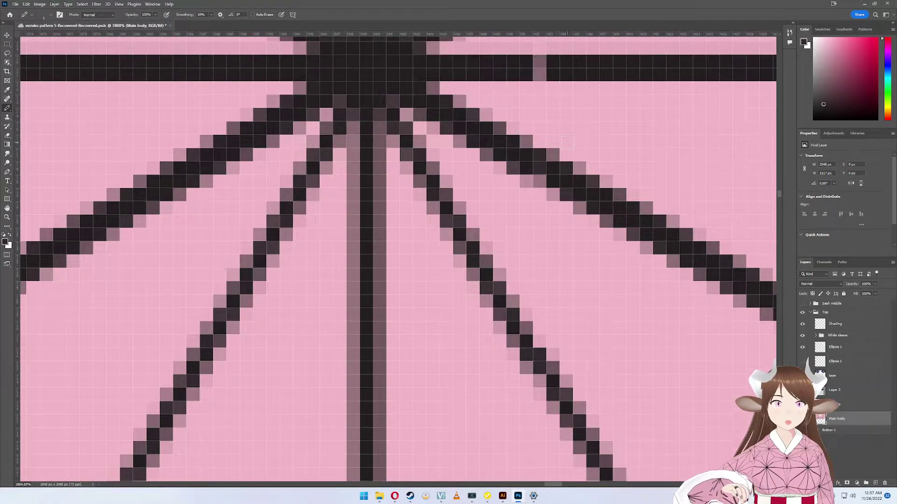
left_click(545, 121, "alt")
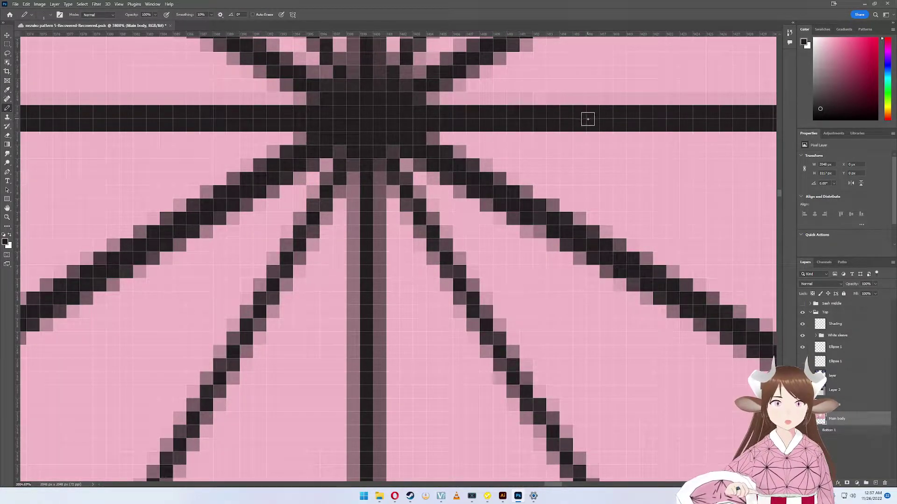
scroll(572, 117, "up", 1)
key("i")
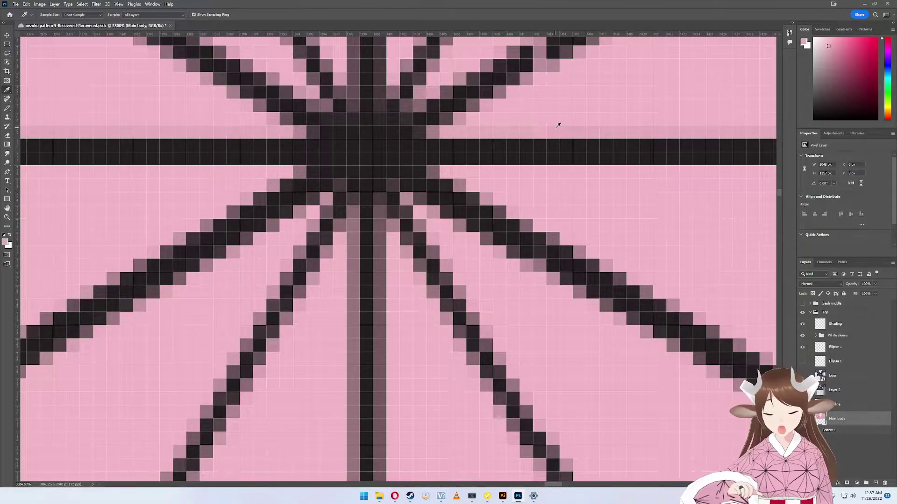
key("b")
scroll(561, 140, "up", 3)
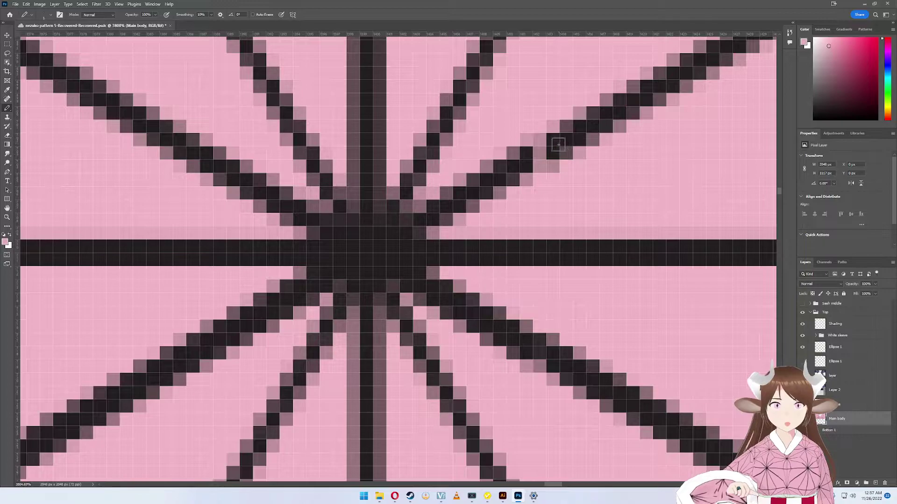
key("i")
left_click(551, 147)
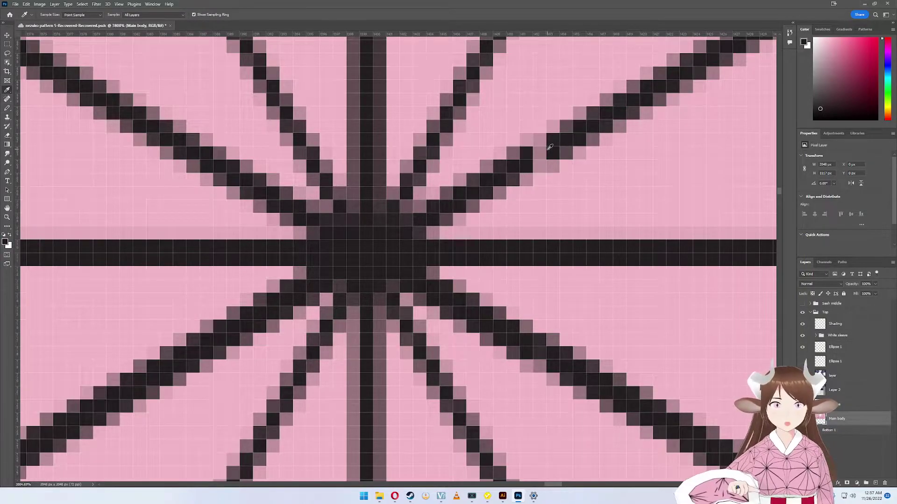
key("b")
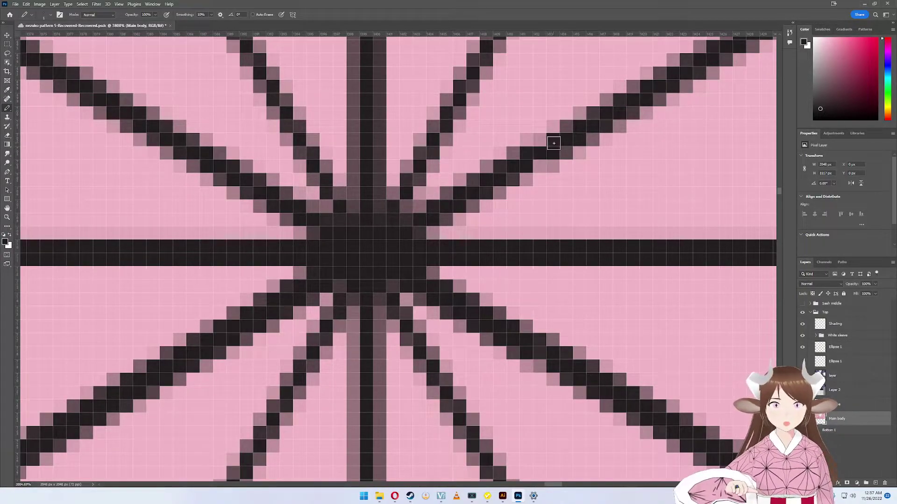
Move up the vertical line to the star centre crossed by the dark horizontal band
scroll(544, 154, "up", 5)
scroll(544, 156, "up", 2)
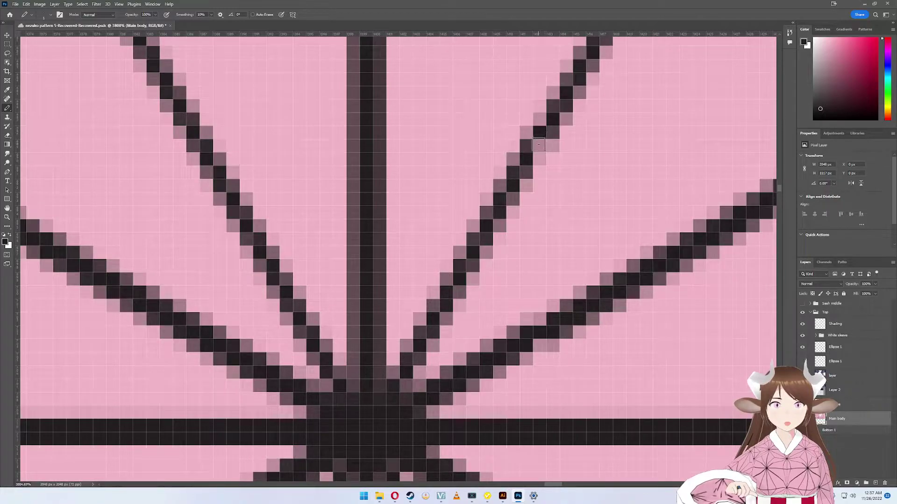
scroll(567, 116, "up", 1)
scroll(569, 115, "up", 8)
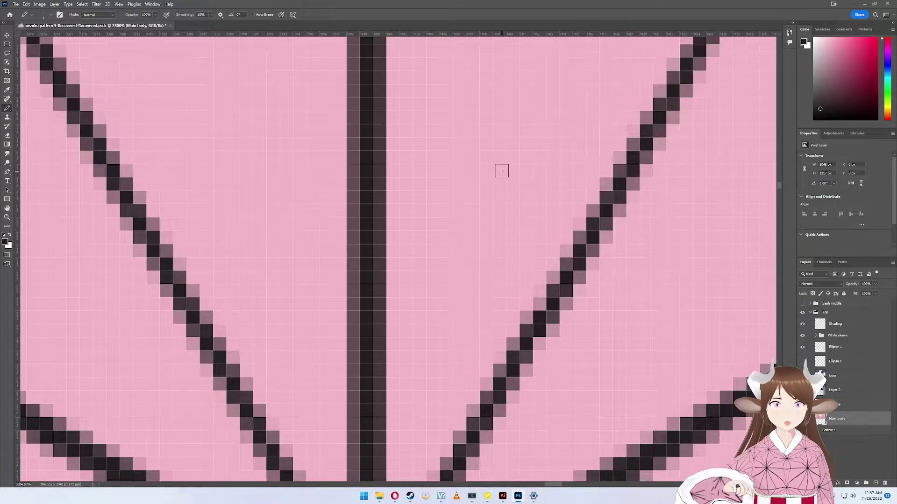
scroll(505, 167, "up", 12)
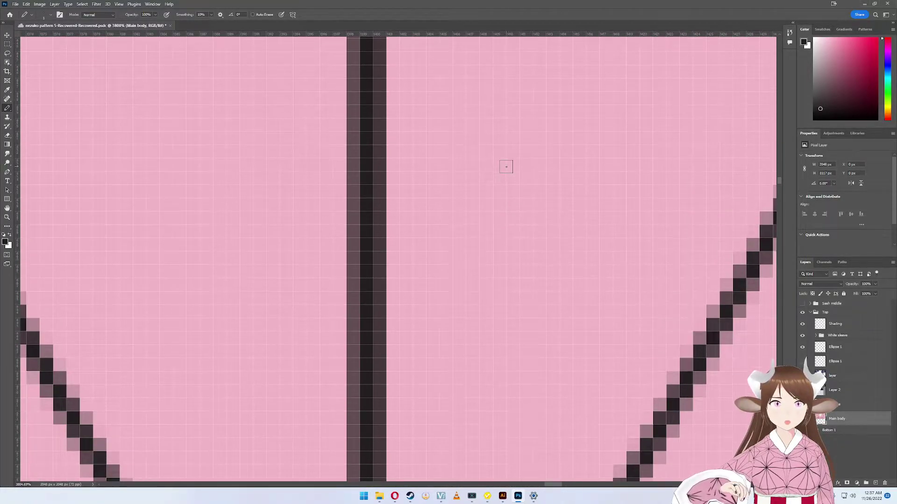
scroll(506, 167, "up", 12)
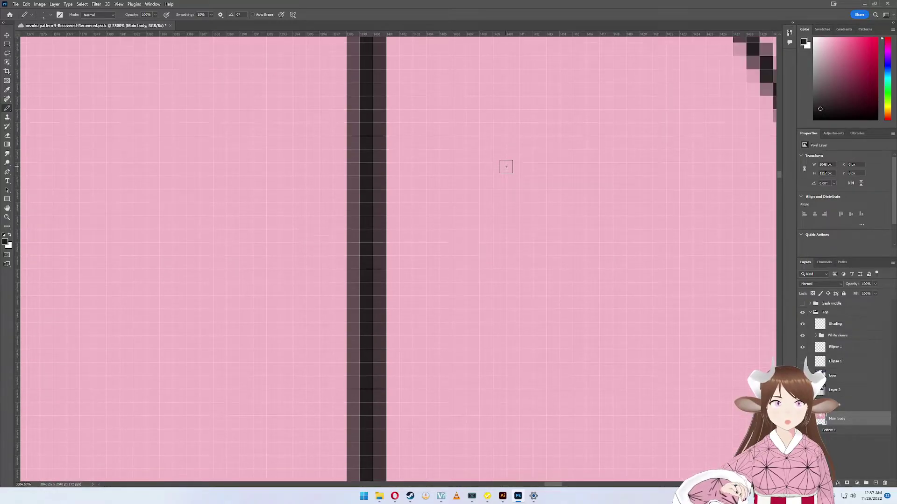
scroll(506, 166, "up", 12)
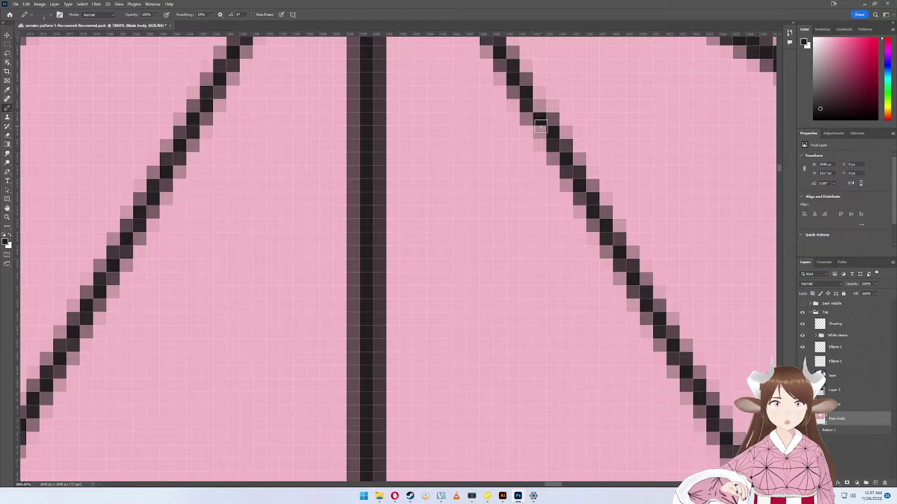
scroll(542, 100, "up", 8)
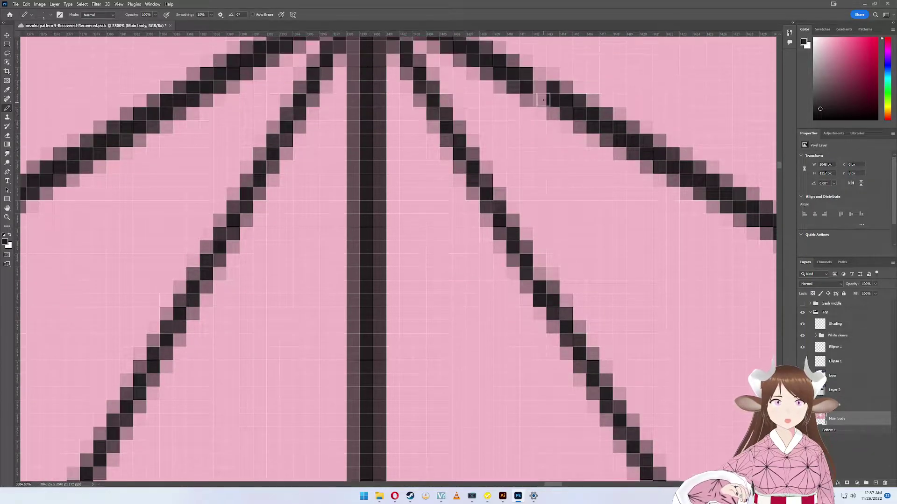
scroll(549, 99, "up", 5)
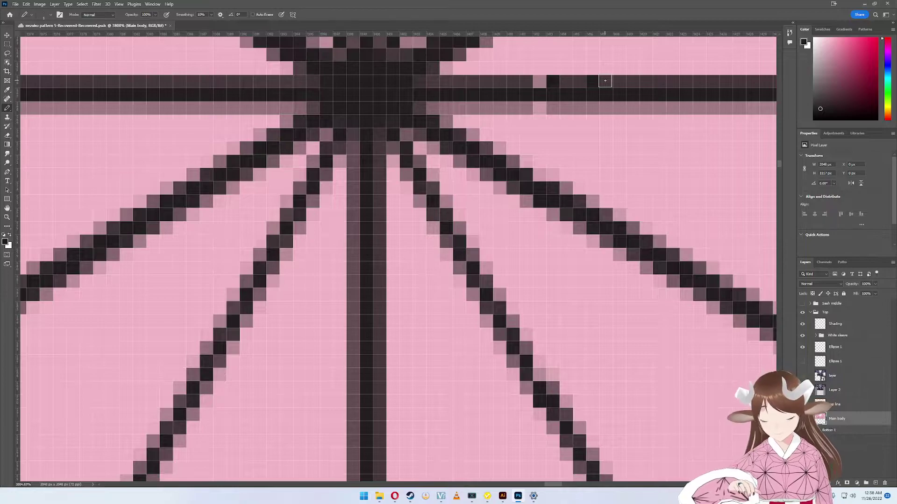
Fill the pale pixel in the band's edge and sample the band's lighter edge colour
key("i")
key("b")
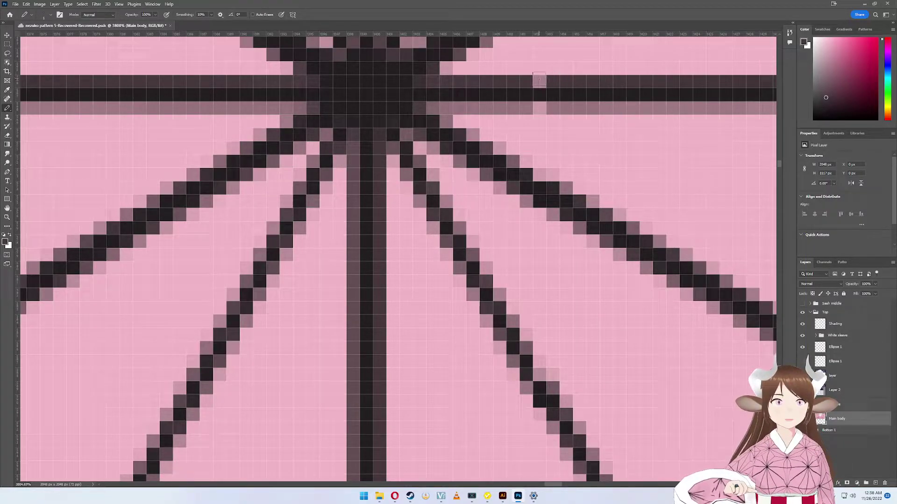
left_click(542, 108)
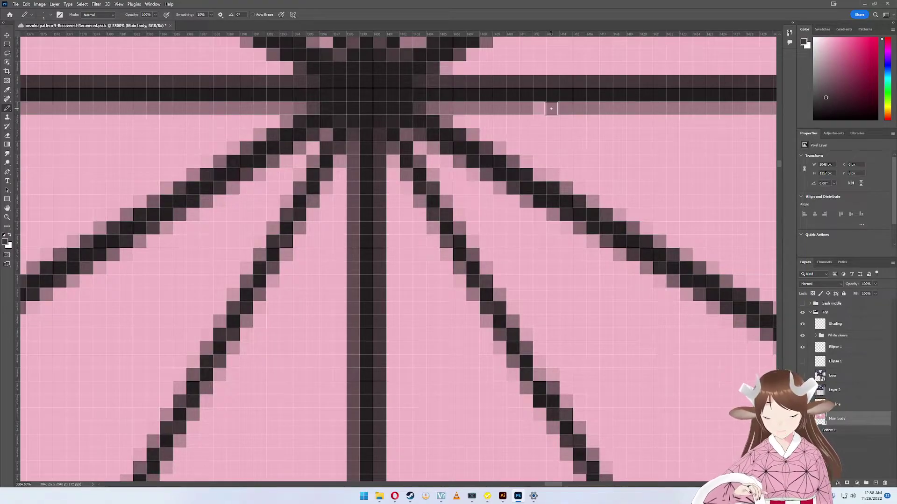
left_click(571, 107, "alt")
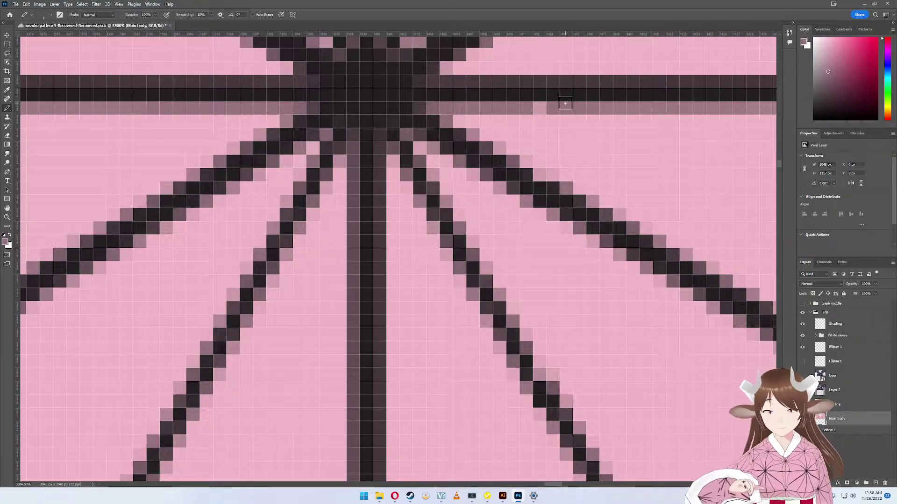
Fill two gap pixels in the diagonal line
scroll(541, 104, "up", 6)
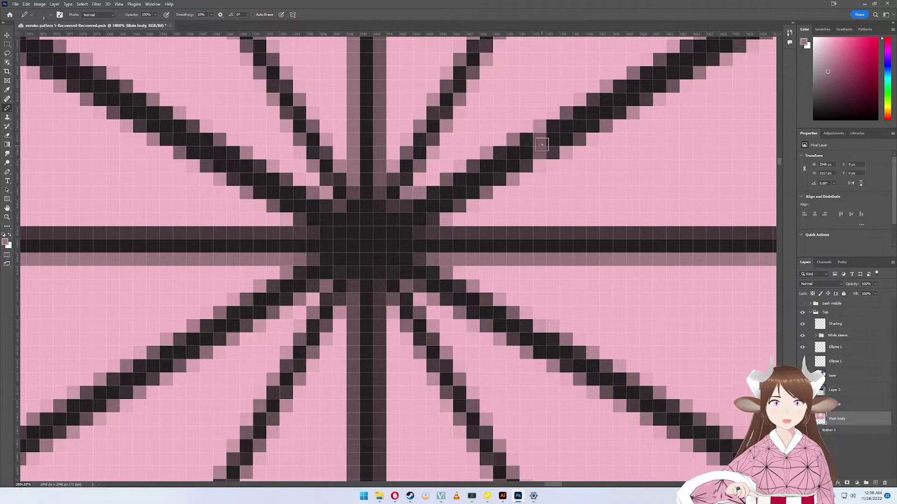
key("i")
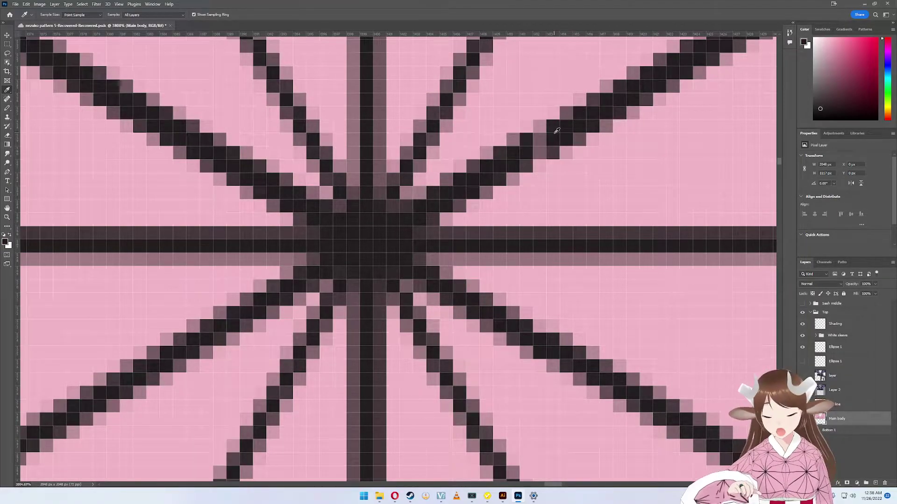
key("b")
left_click(552, 126)
left_click(540, 139)
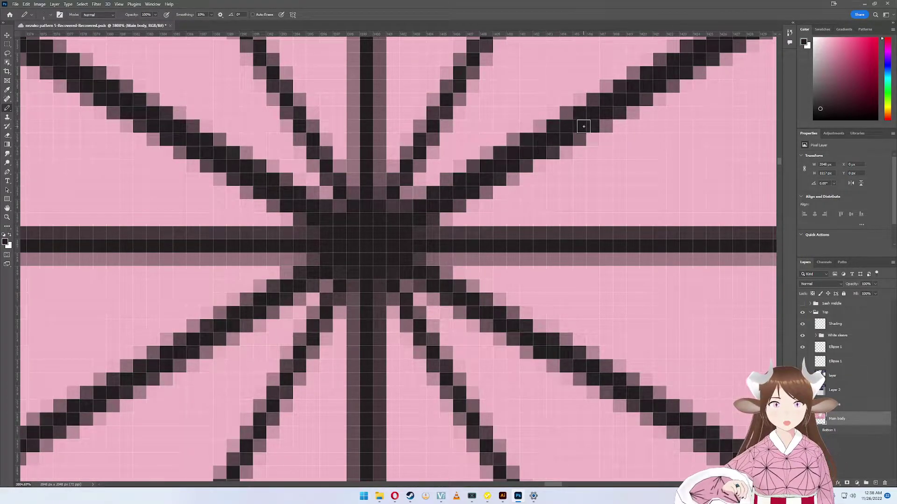
Fill the light gap pixel in the horizontal line and the light pixels in its upper and lower edges
scroll(584, 126, "up", 7)
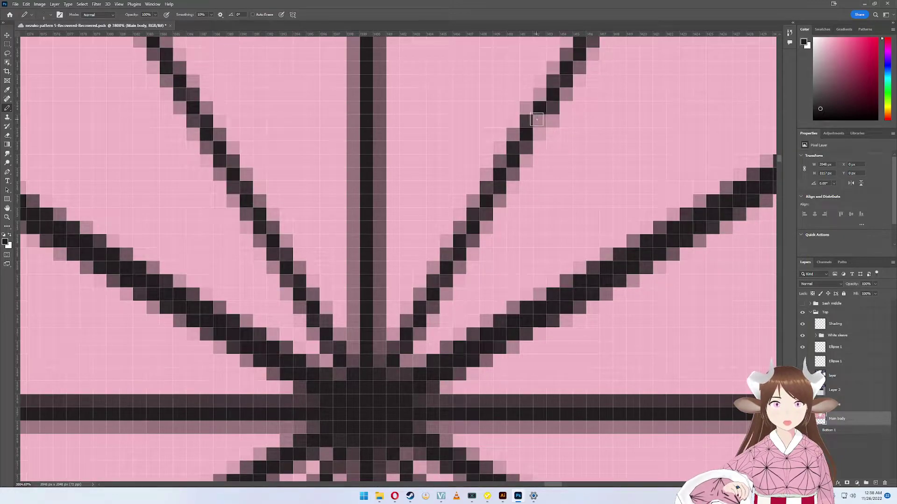
scroll(537, 119, "up", 10)
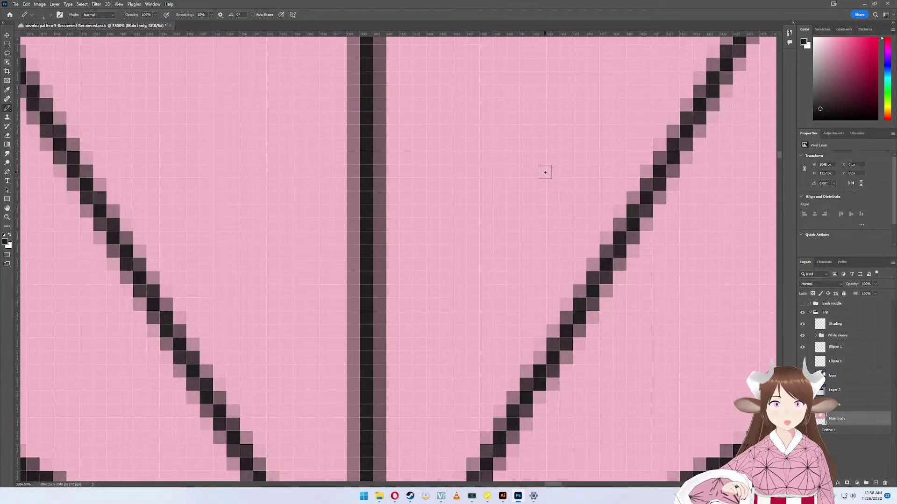
scroll(545, 173, "up", 14)
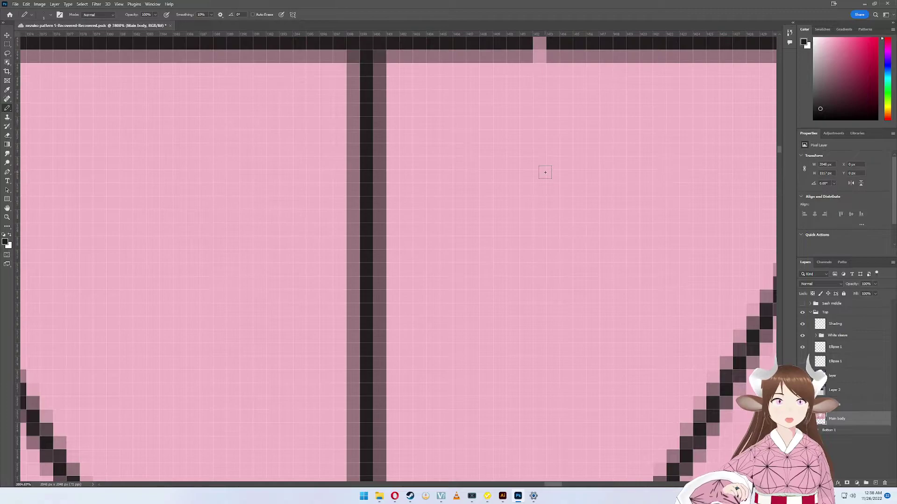
scroll(545, 172, "up", 3)
left_click(540, 102)
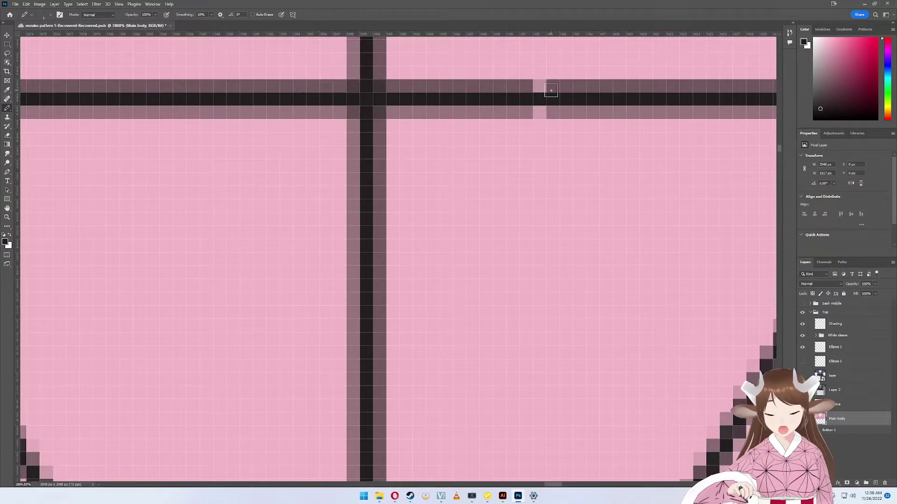
left_click(555, 87, "alt")
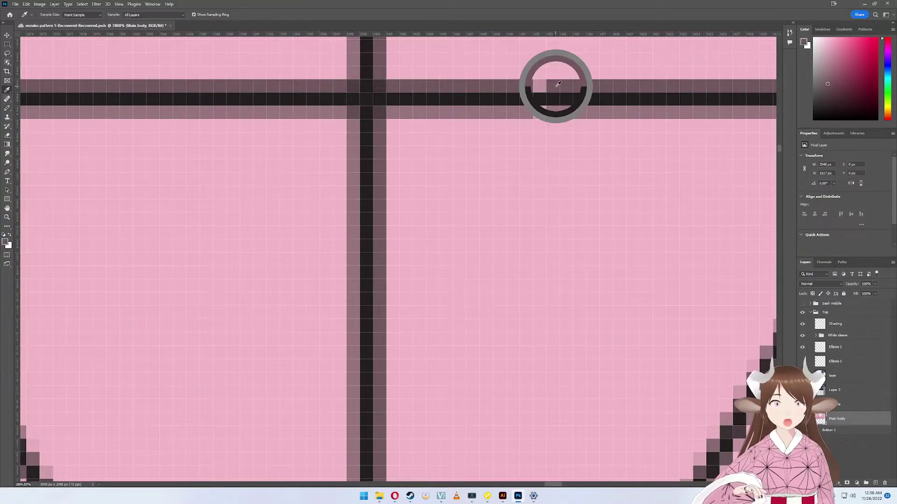
left_click(537, 87)
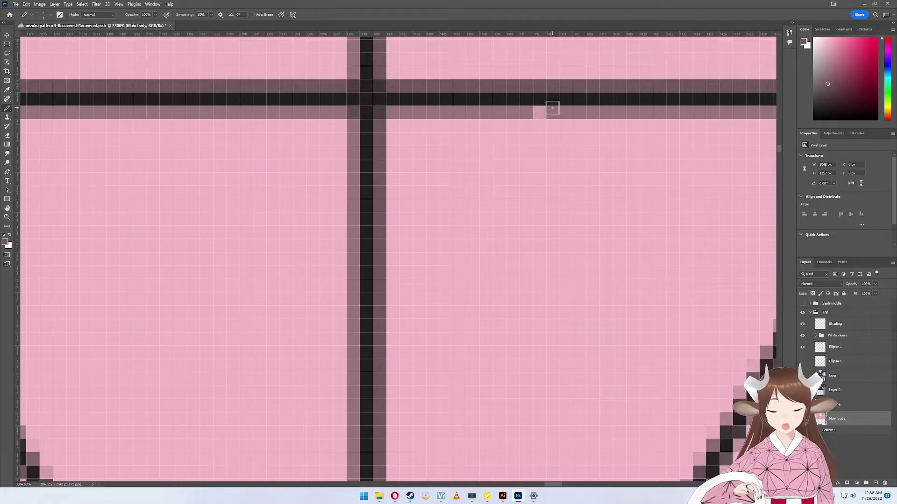
left_click(553, 109, "alt")
left_click(540, 111)
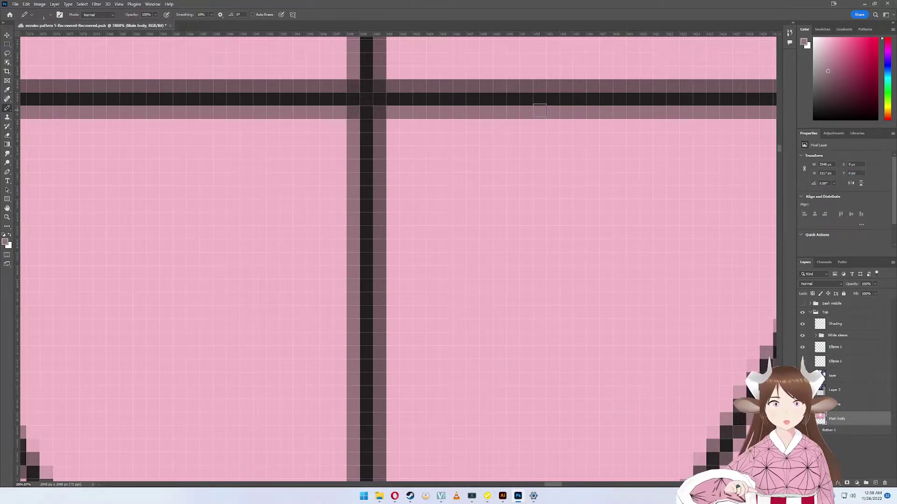
Follow the diagonal and vertical lines up to the layer's upper edge
scroll(556, 112, "up", 8)
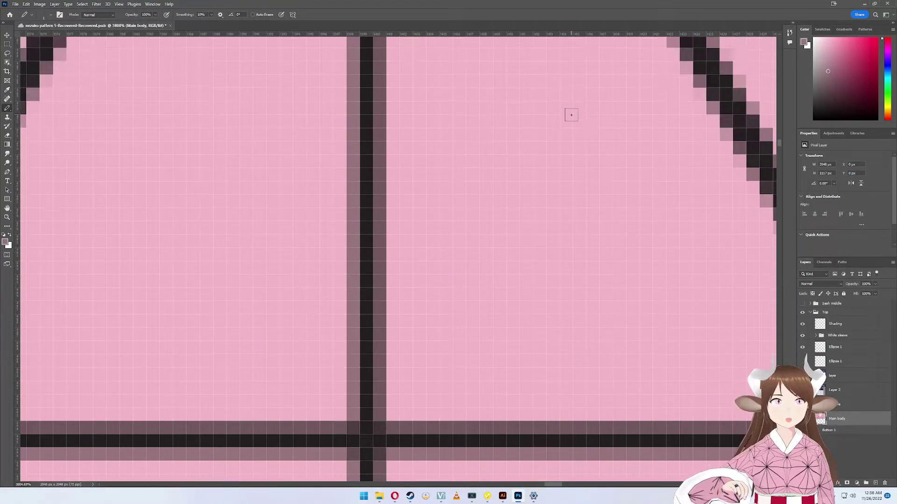
scroll(571, 115, "up", 10)
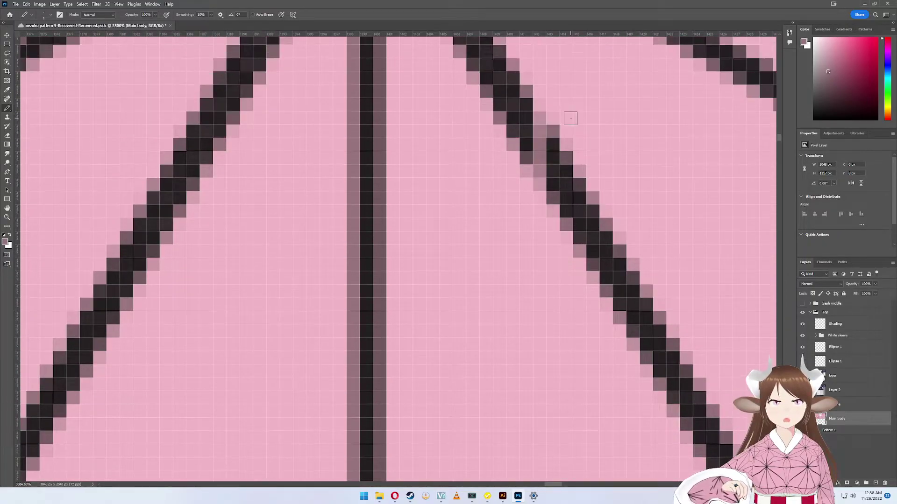
scroll(570, 118, "up", 1)
key("i")
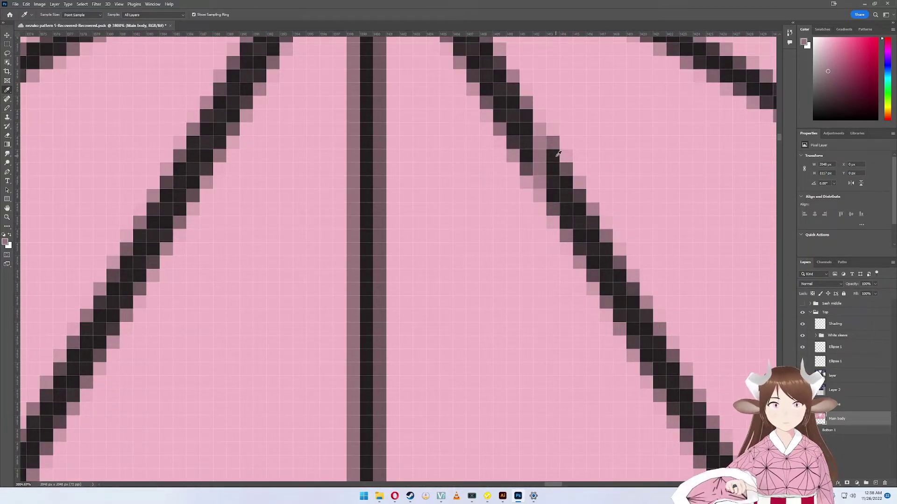
key("b")
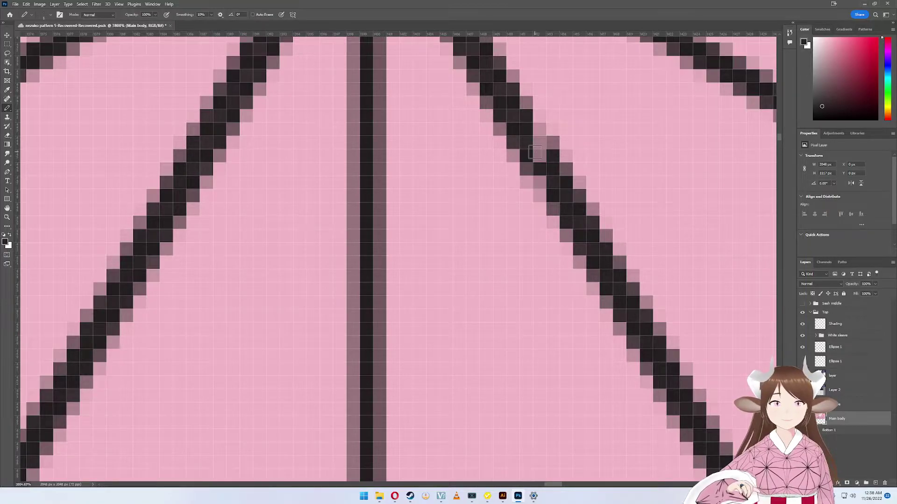
scroll(542, 140, "up", 10)
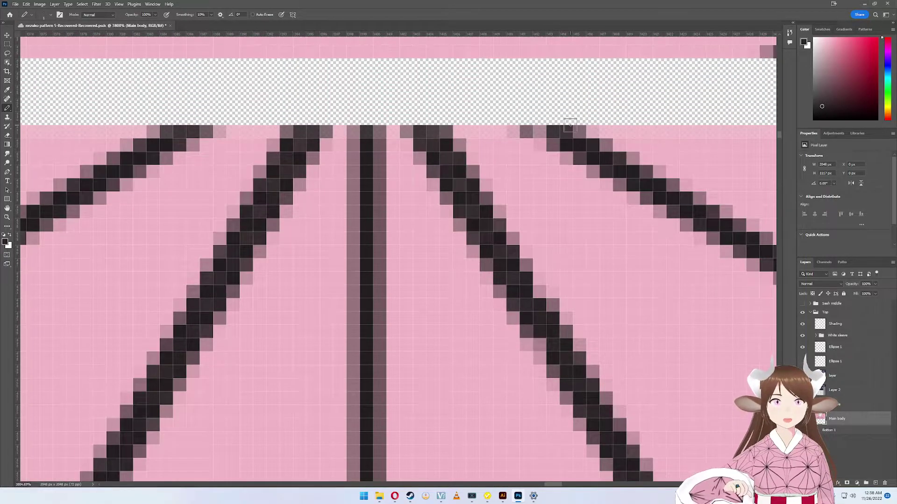
Zoom out to review the whole asanoha pattern, then zoom back in to about 1390% on another star centre
scroll(570, 125, "down", 10)
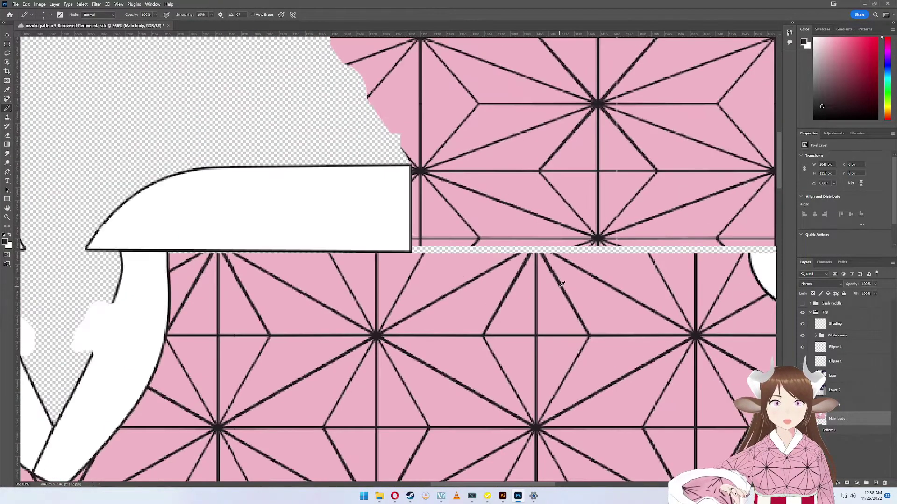
scroll(562, 284, "down", 3)
scroll(567, 303, "down", 3)
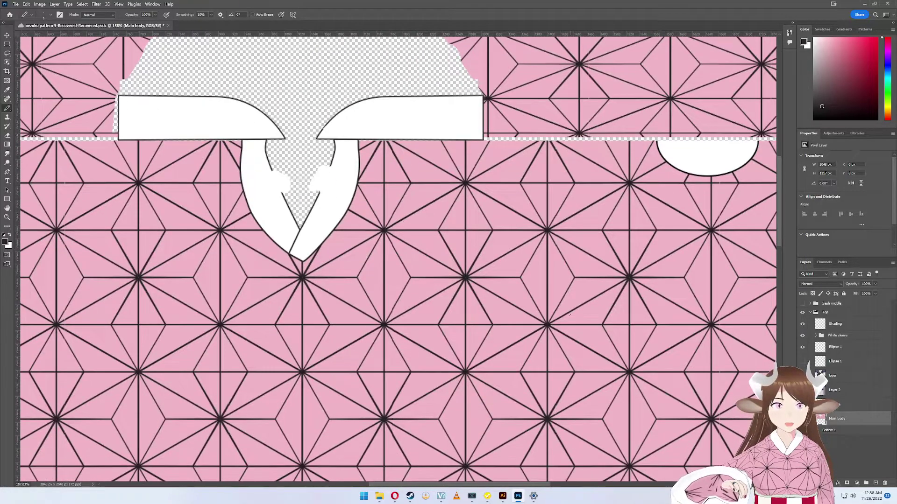
scroll(555, 338, "down", 5)
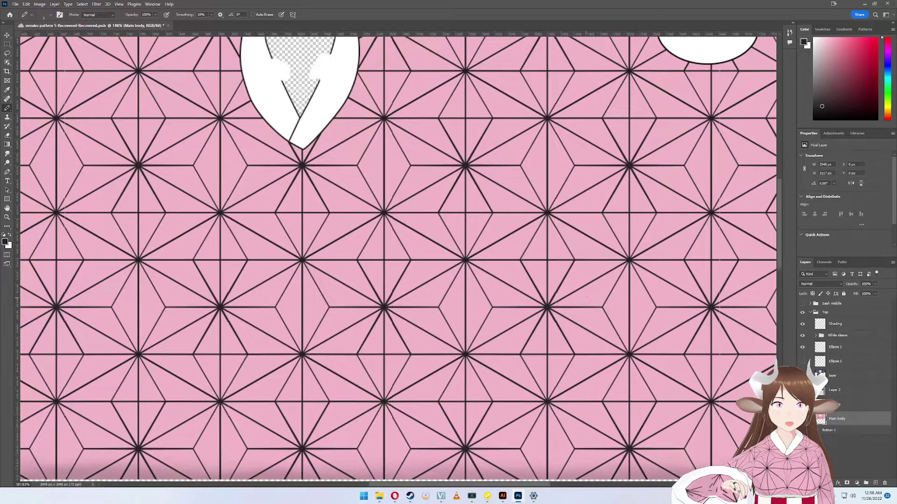
scroll(589, 341, "down", 1)
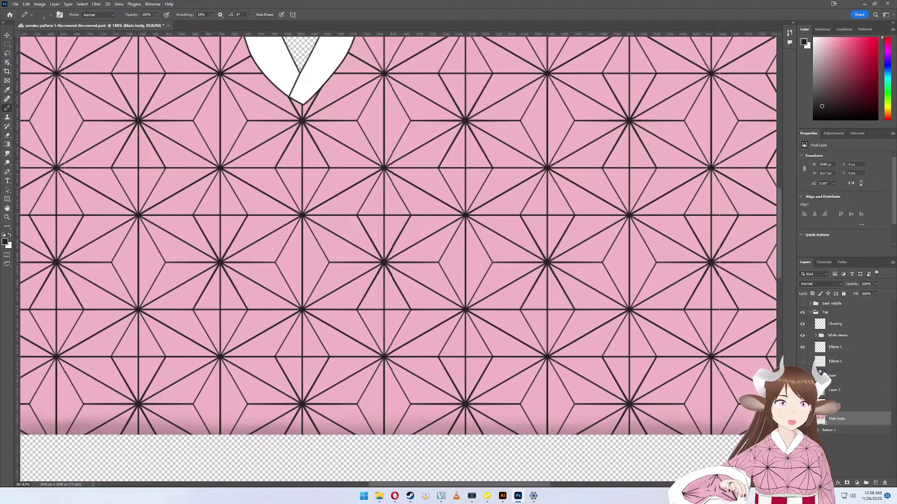
scroll(760, 286, "up", 1)
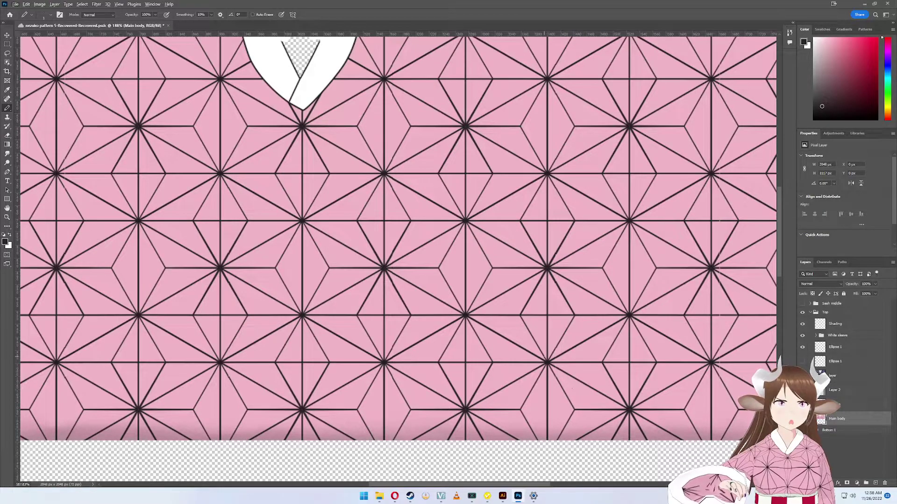
key("alt+i")
key("Escape")
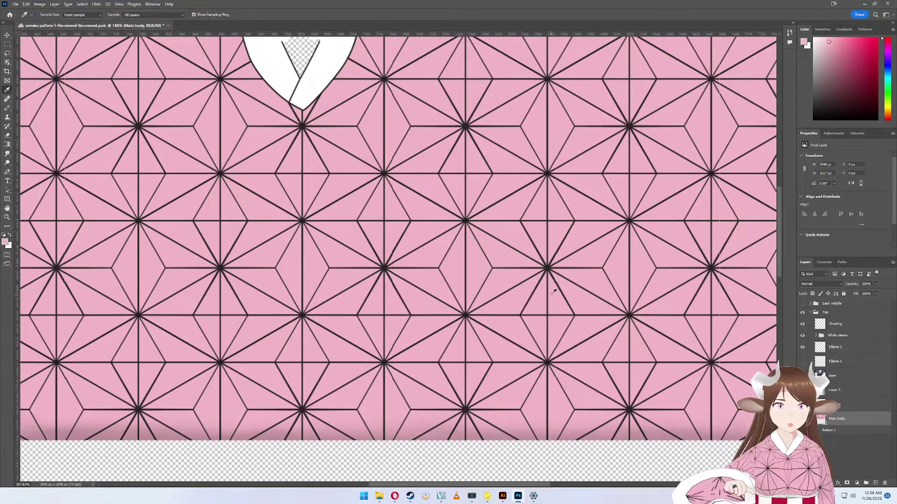
scroll(553, 272, "up", 10)
Zoom in on the diagonal line and paint a pixel beside it, then undo the wrongly coloured pixel
scroll(565, 240, "up", 3)
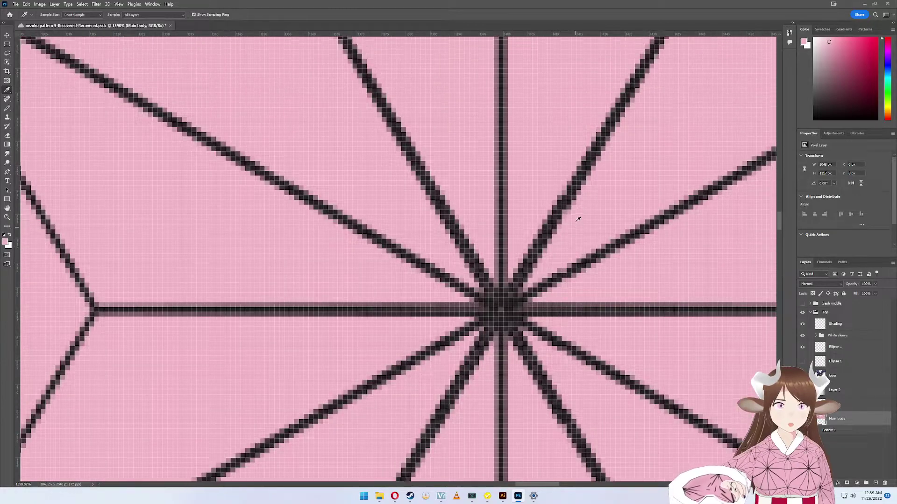
scroll(573, 281, "up", 5)
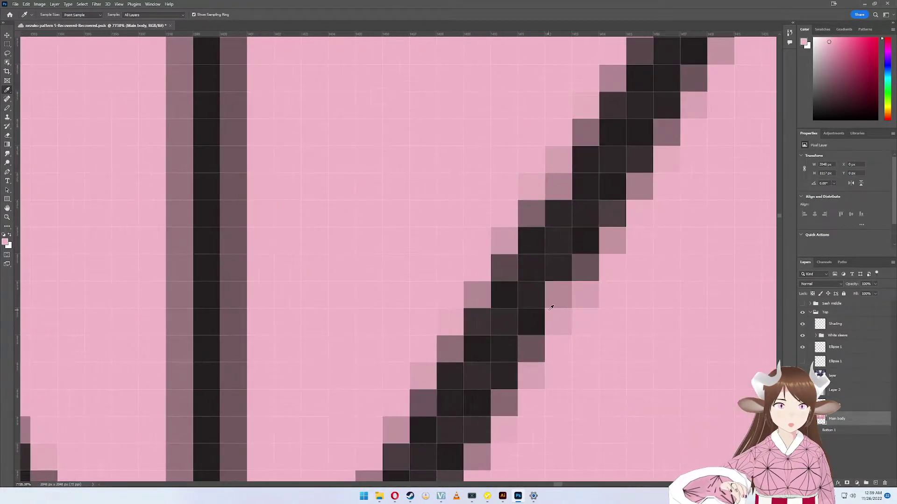
scroll(541, 318, "down", 15)
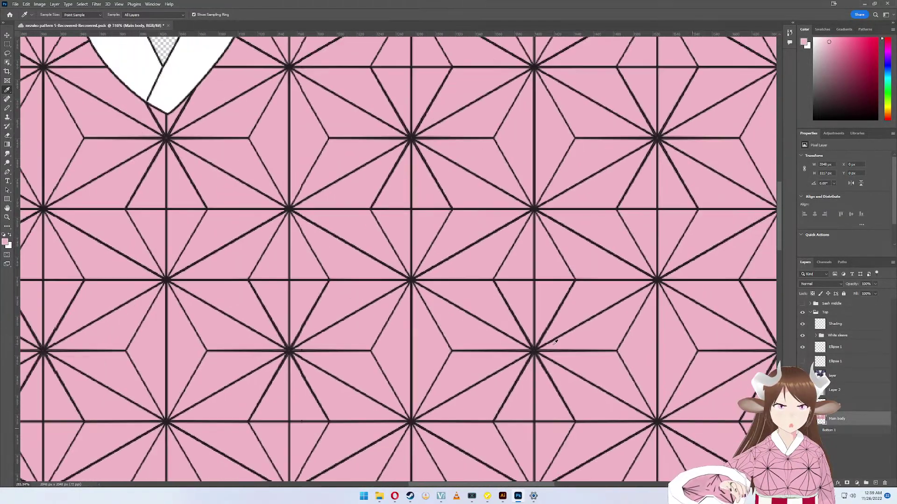
scroll(553, 350, "up", 12)
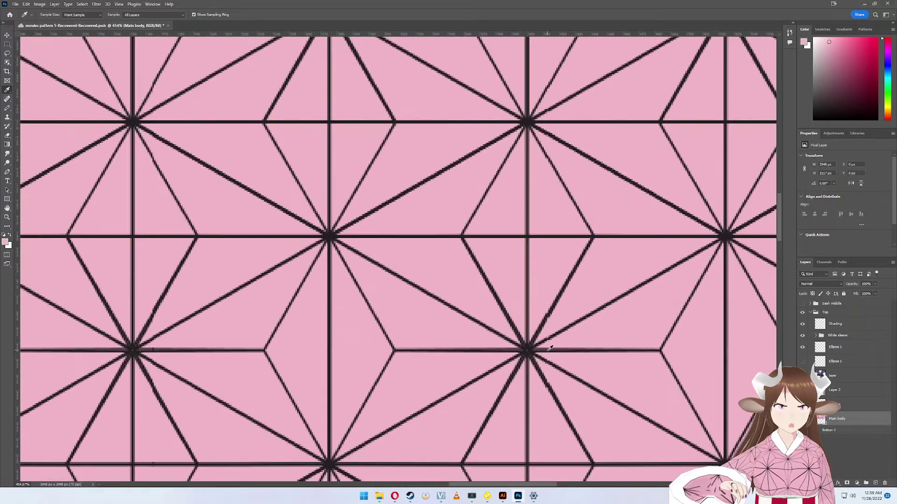
scroll(551, 330, "up", 4)
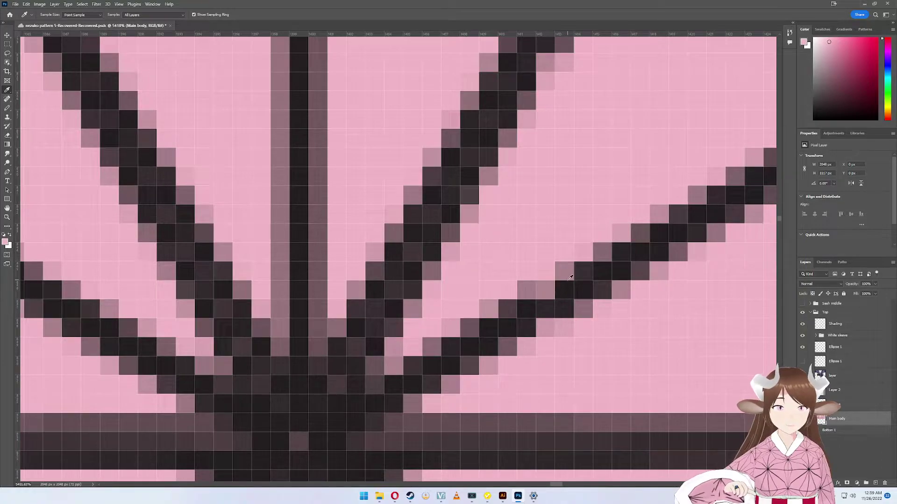
key("b")
left_click(587, 269)
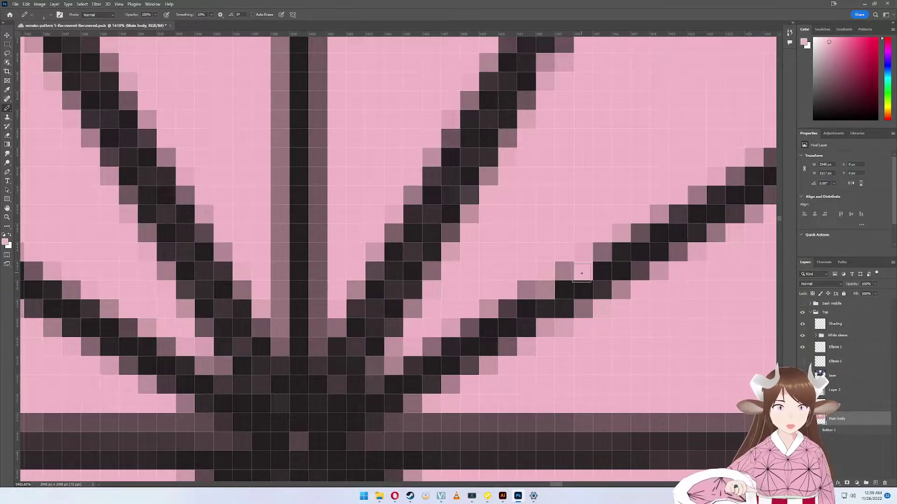
key("ctrl+z")
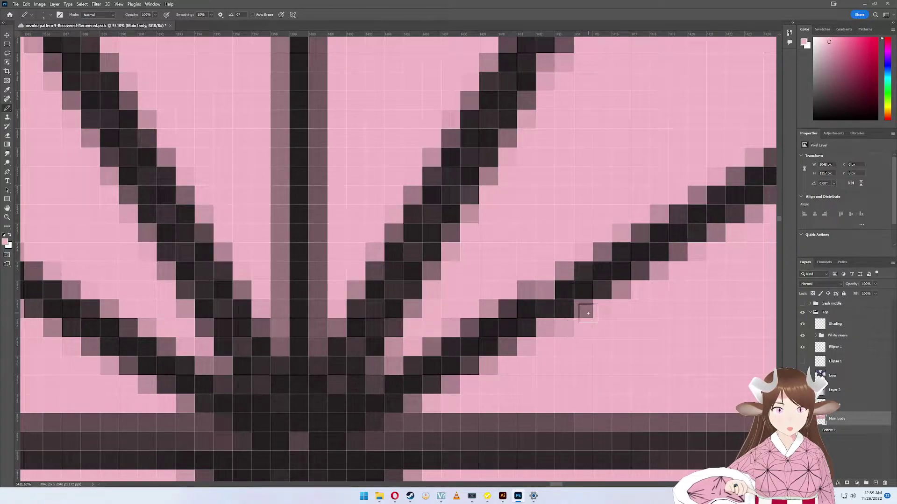
Sample the line's mauve edge shade and paint the edge pixel with it
key("i")
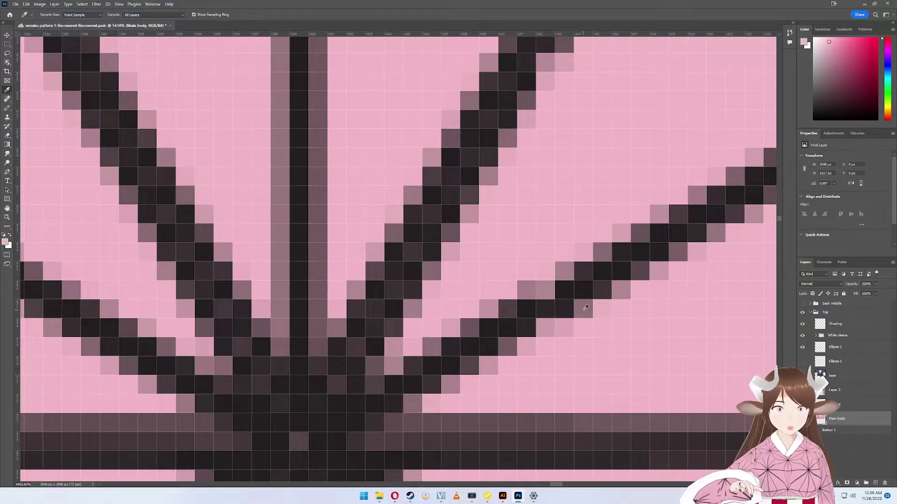
key("b")
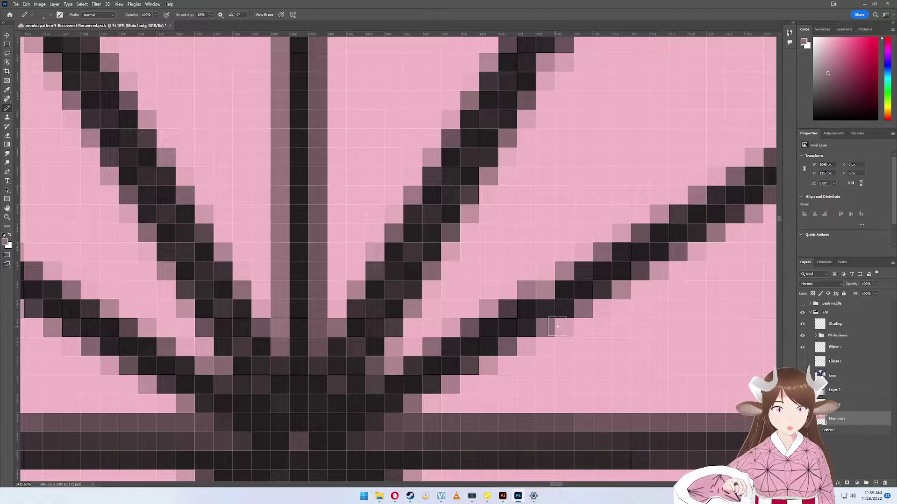
left_click(545, 328)
scroll(545, 349, "down", 8)
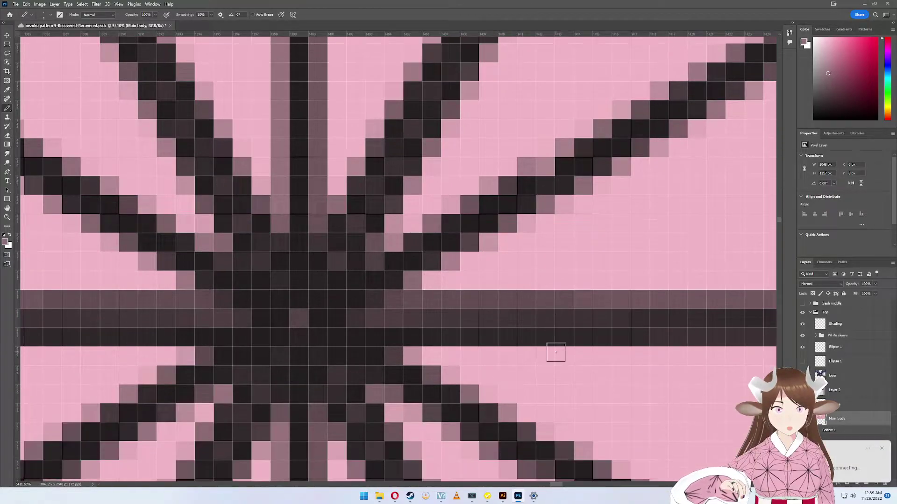
scroll(552, 360, "down", 5)
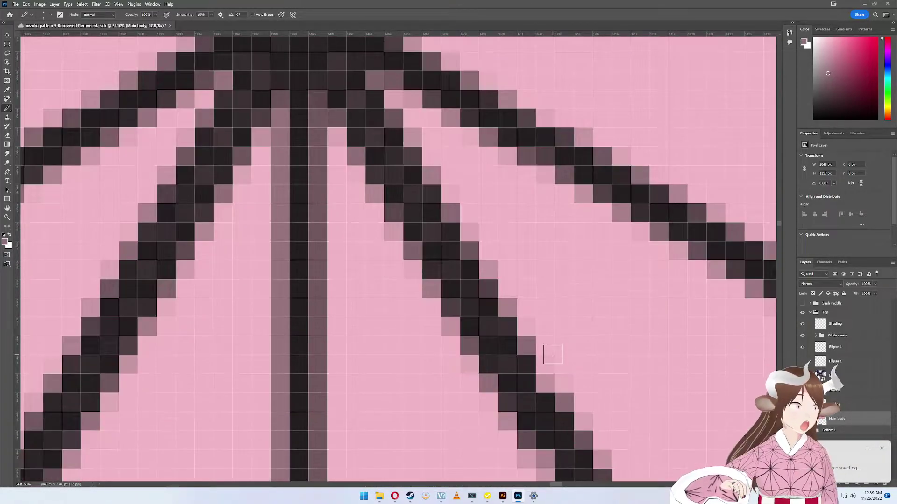
scroll(553, 355, "down", 15)
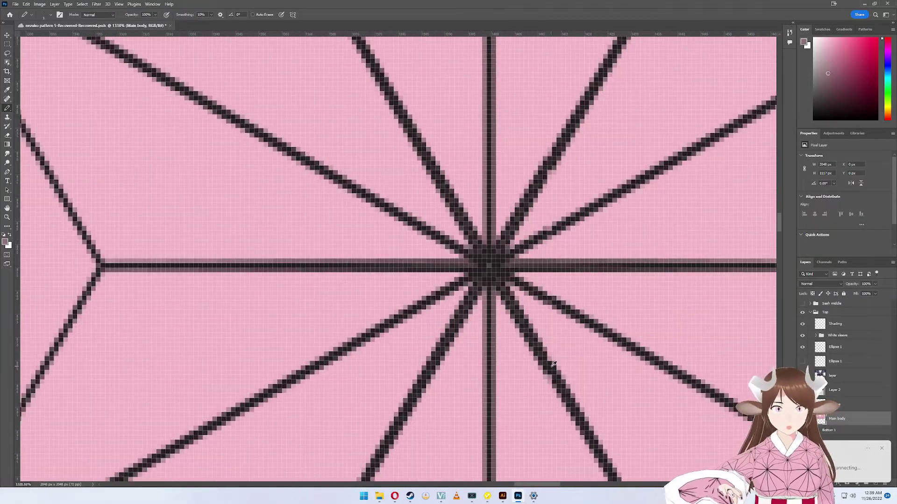
Zoom in and out around the star junction to inspect its radiating dark lines
scroll(561, 410, "down", 5)
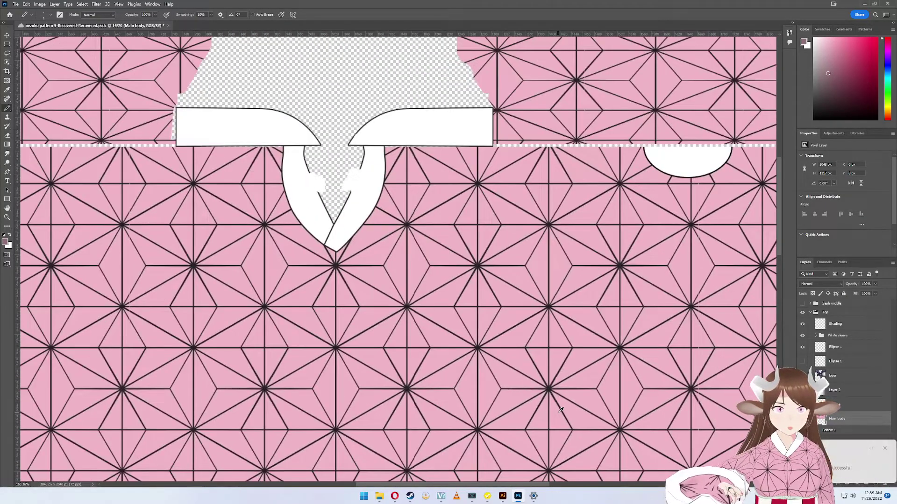
scroll(558, 378, "up", 8)
scroll(558, 376, "up", 10)
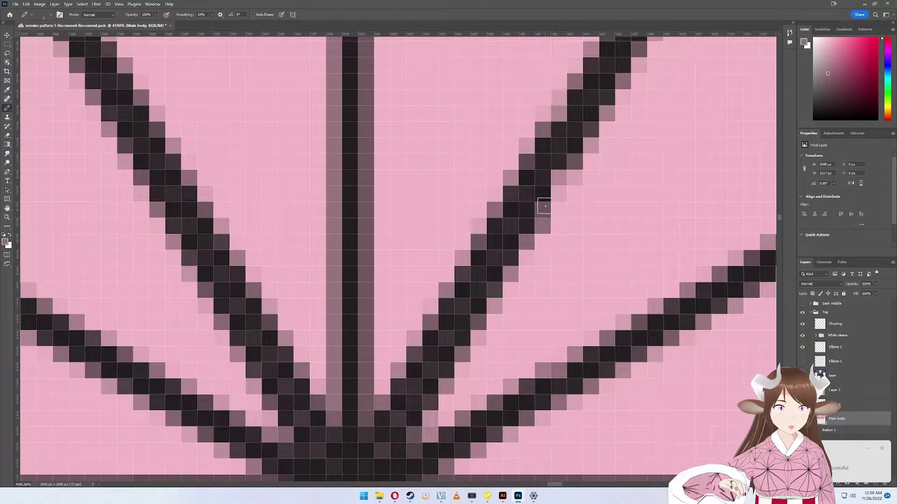
scroll(545, 206, "down", 12)
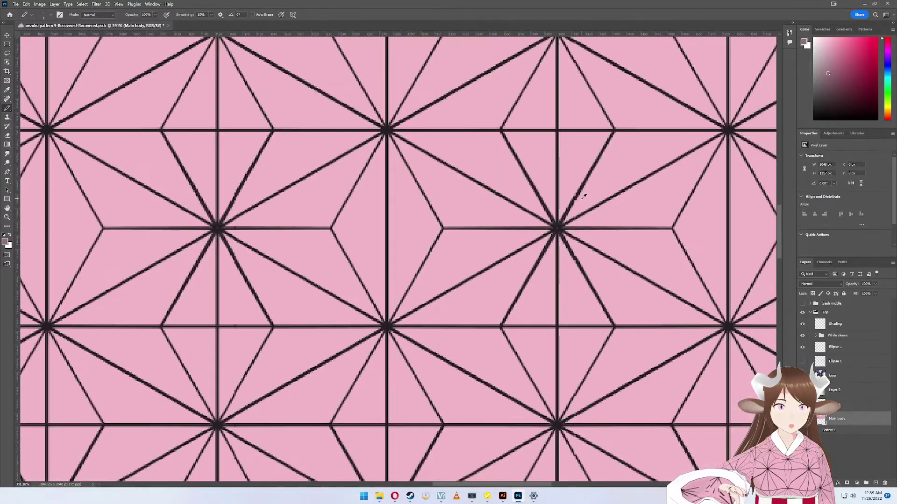
scroll(583, 196, "up", 10)
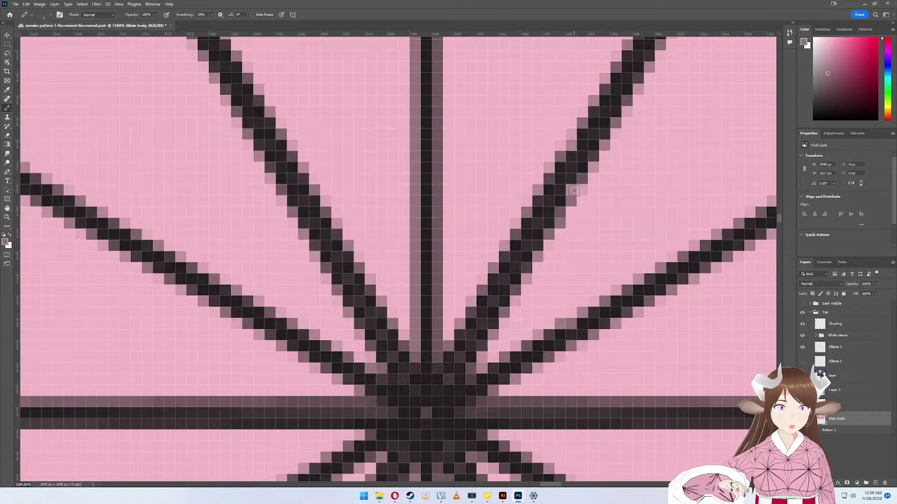
scroll(597, 191, "down", 12)
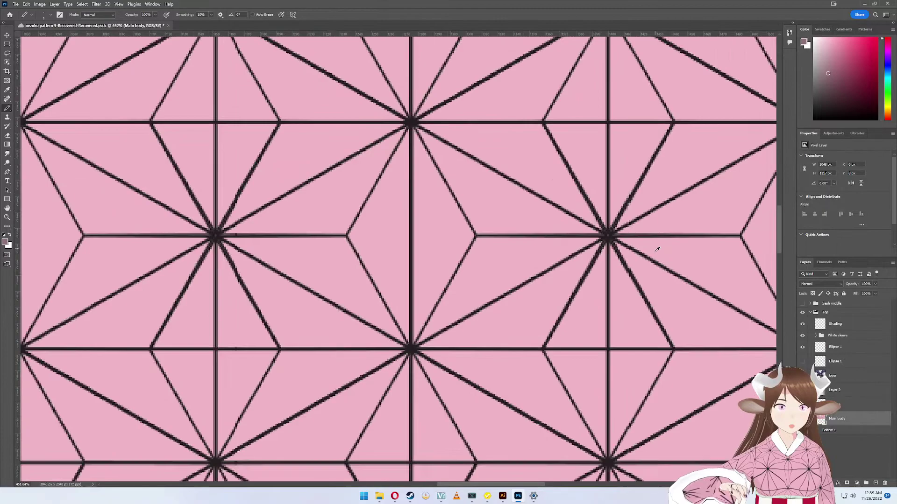
scroll(641, 389, "down", 2)
scroll(633, 402, "up", 12)
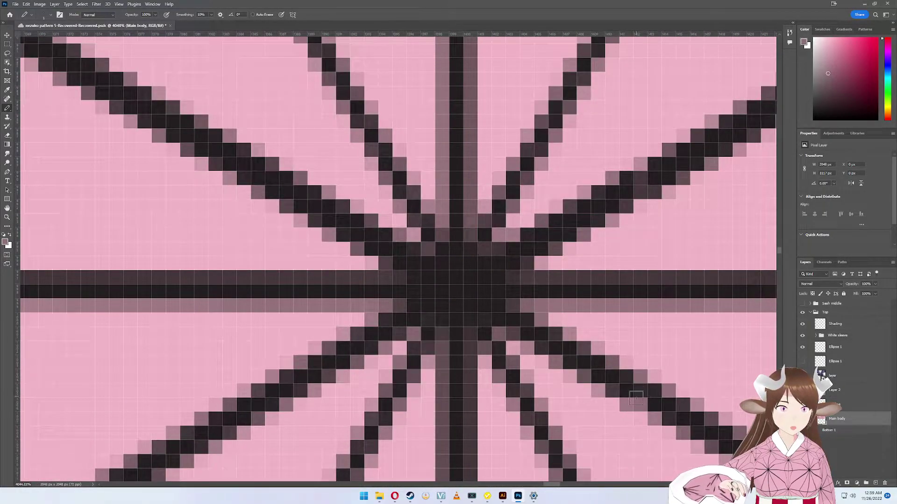
scroll(635, 398, "down", 6)
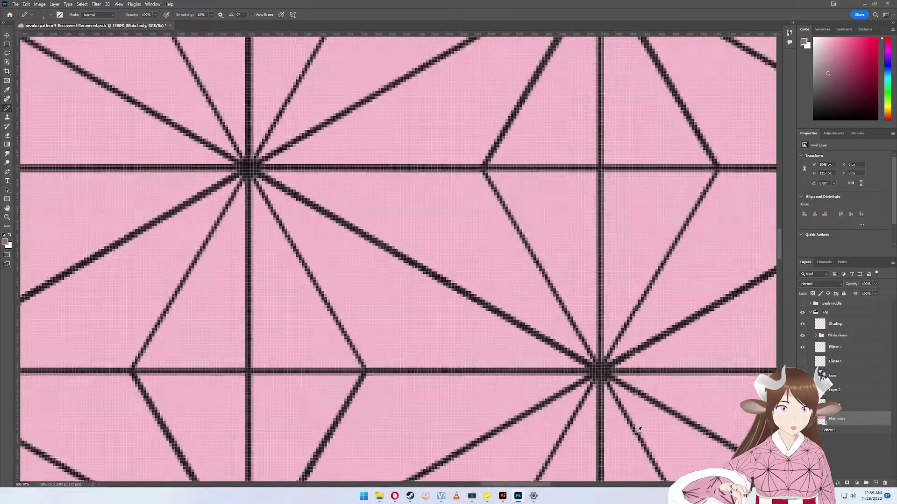
scroll(638, 431, "down", 4)
scroll(639, 400, "up", 1)
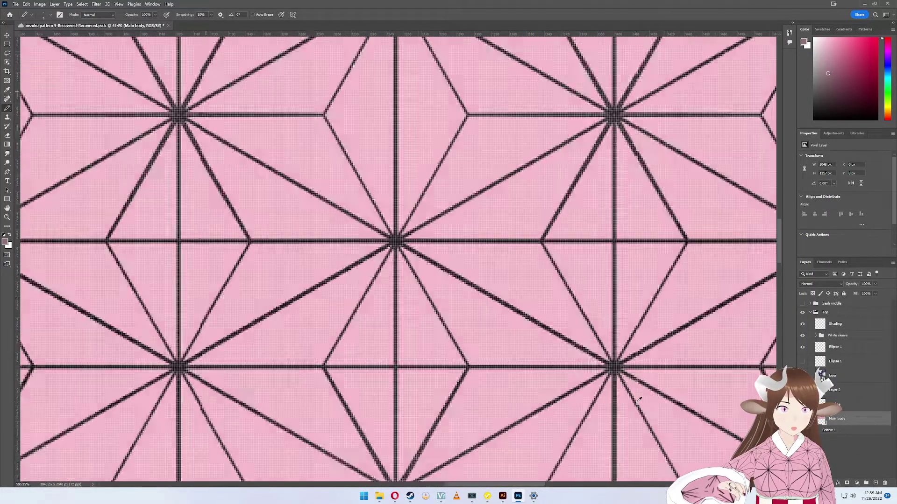
scroll(639, 400, "up", 8)
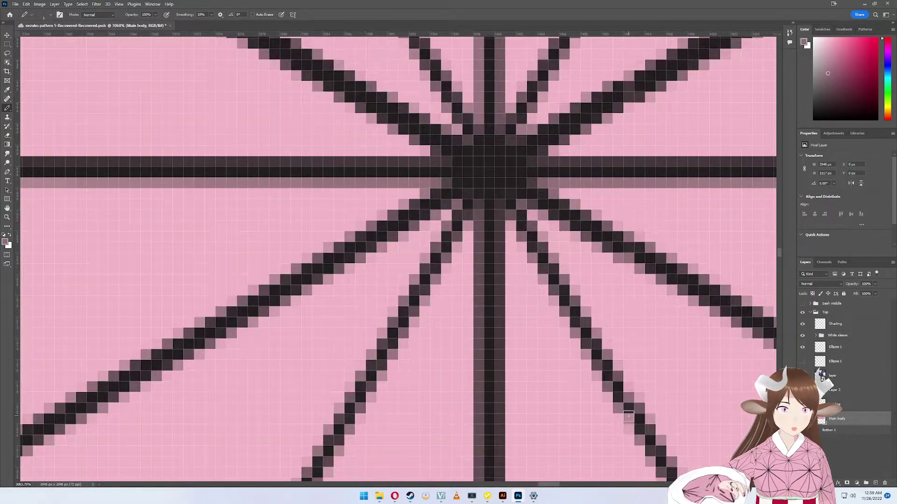
scroll(633, 418, "down", 5)
scroll(662, 409, "down", 4)
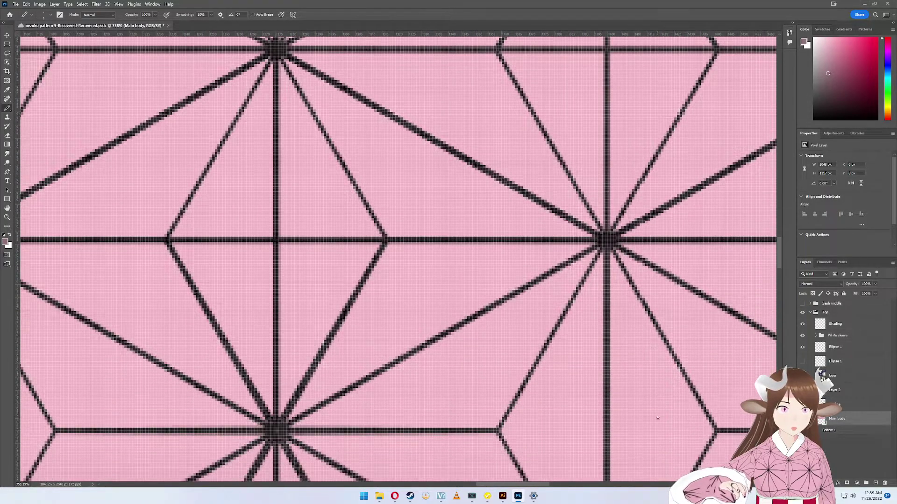
scroll(661, 408, "down", 1)
scroll(661, 408, "up", 2)
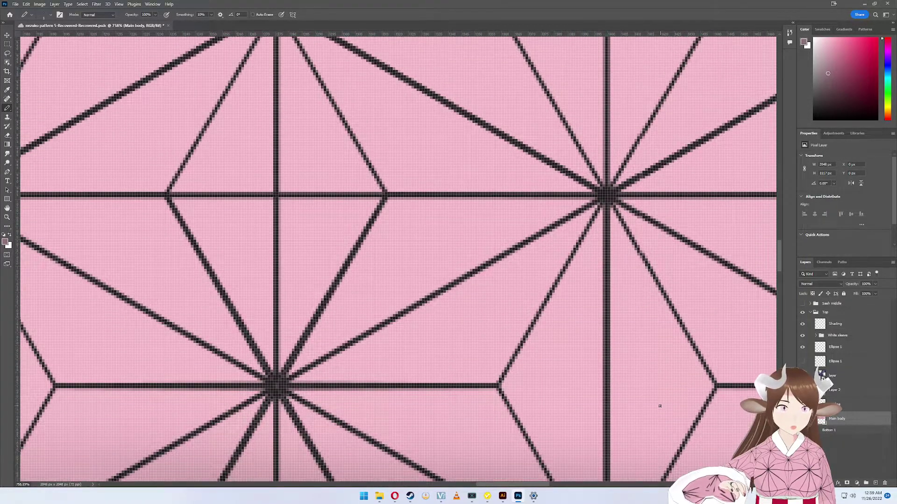
scroll(654, 384, "down", 3)
scroll(654, 384, "down", 3)
scroll(660, 301, "up", 10)
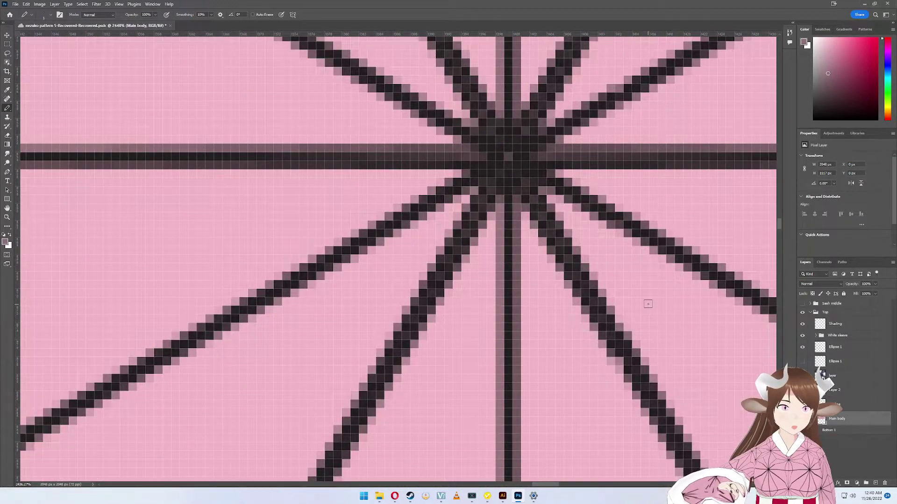
scroll(621, 232, "down", 6)
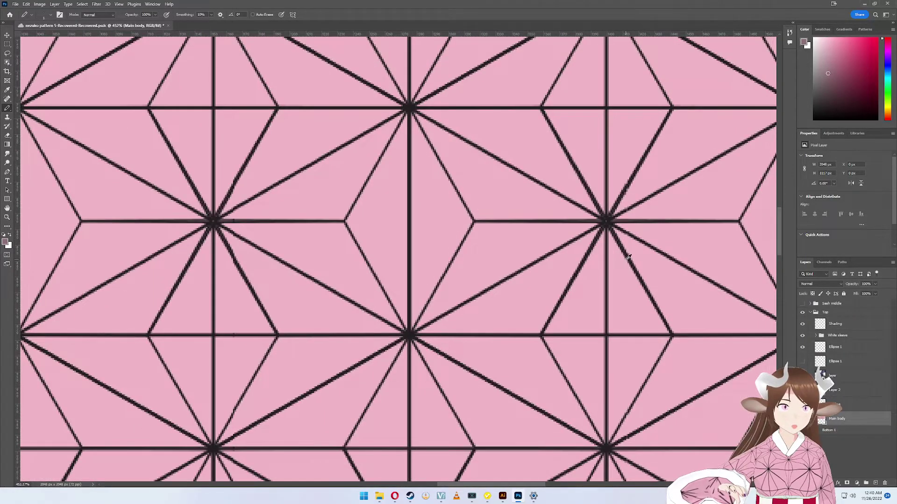
scroll(628, 257, "down", 2)
scroll(629, 226, "up", 6)
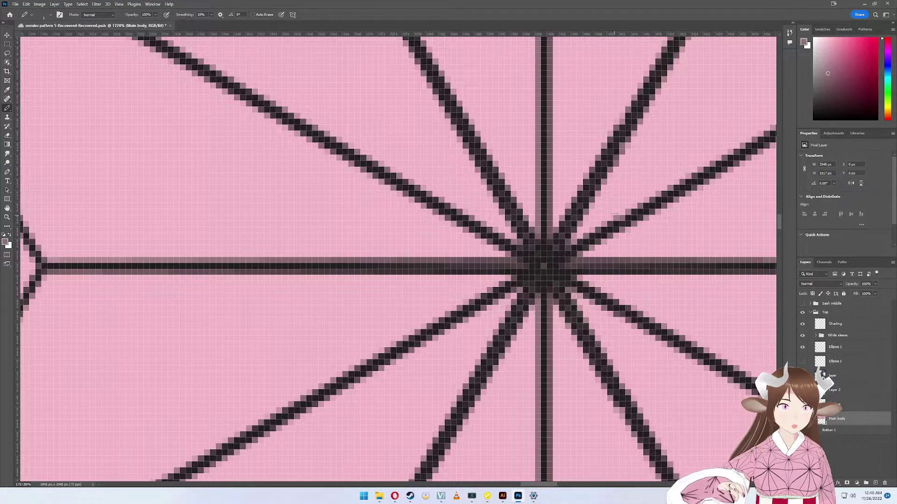
Sample a line colour for the Pencil, check the junction once more, and zoom out
key("i")
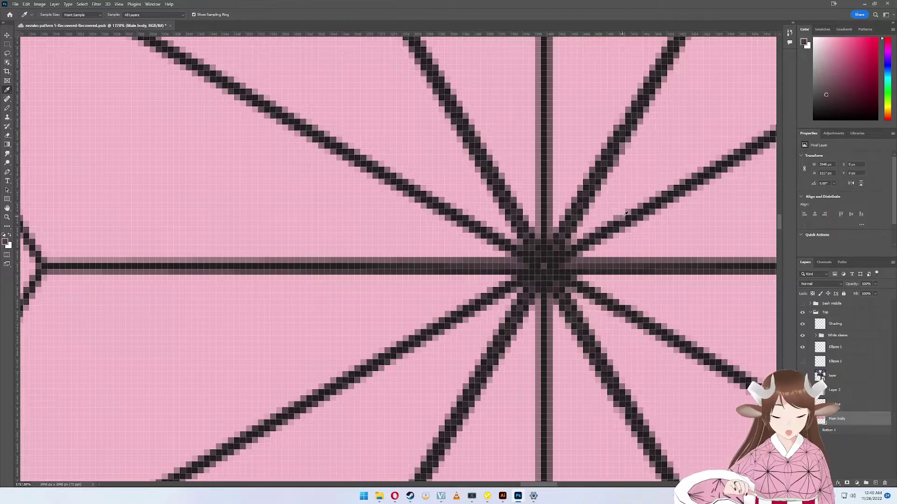
key("b")
scroll(637, 190, "down", 5)
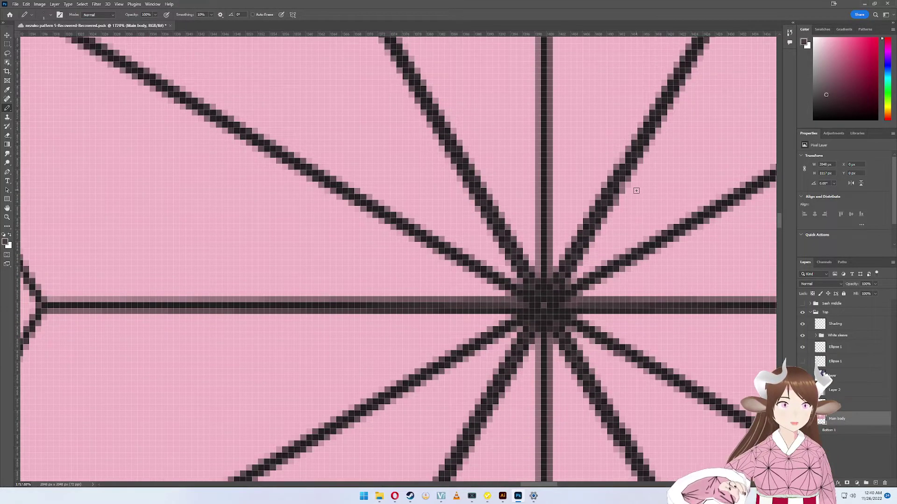
scroll(637, 183, "up", 6)
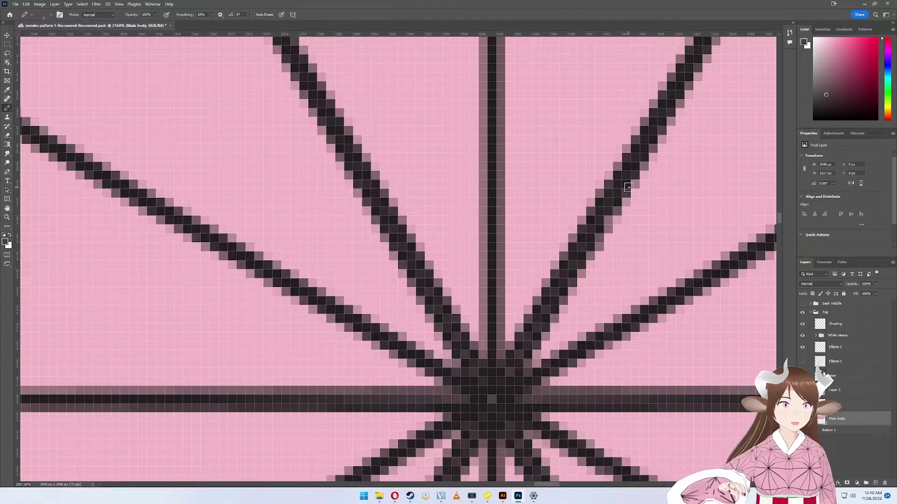
scroll(628, 187, "down", 4)
scroll(628, 173, "up", 4)
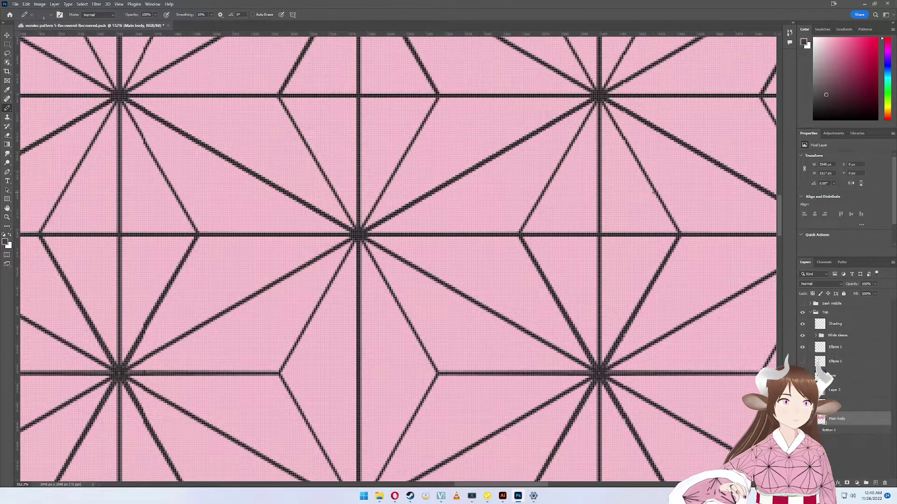
scroll(628, 173, "up", 3)
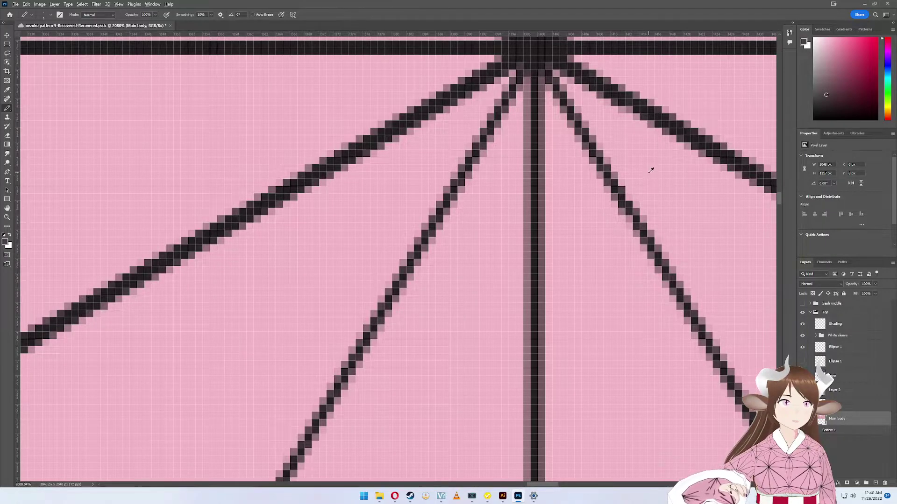
scroll(651, 171, "down", 2)
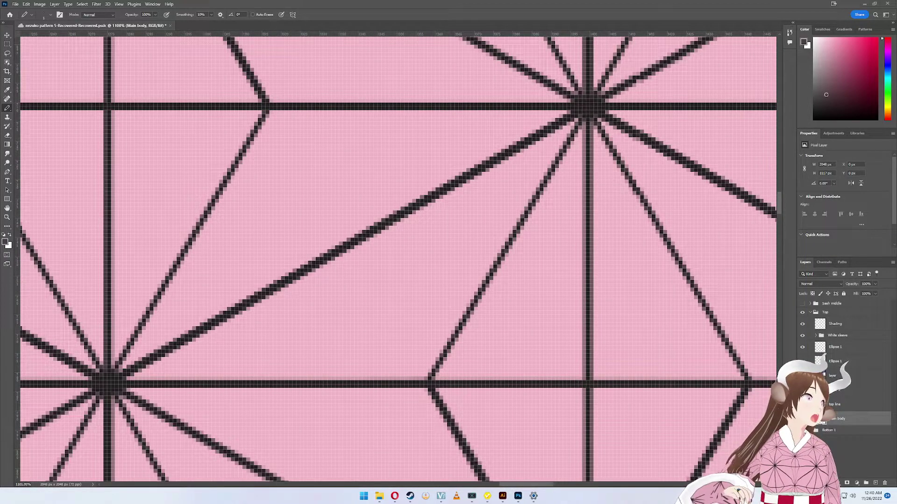
scroll(674, 154, "up", 3)
scroll(654, 173, "down", 2)
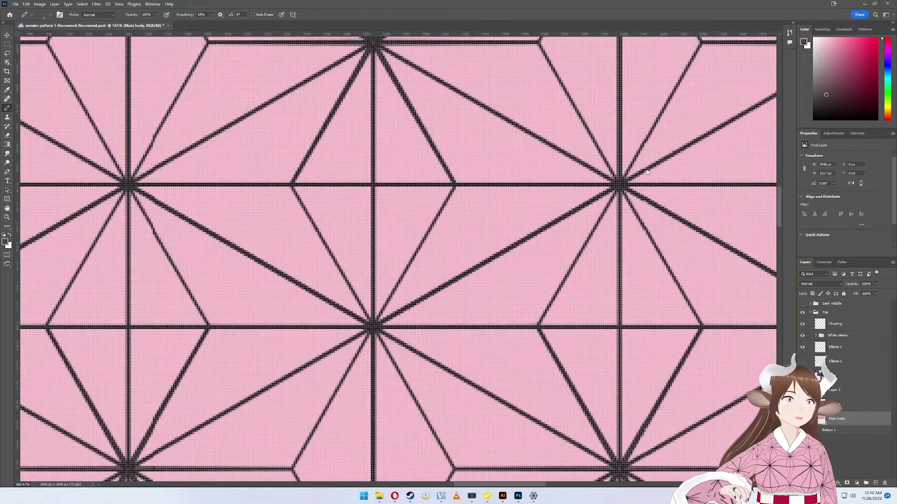
scroll(647, 172, "up", 1)
scroll(647, 172, "up", 3)
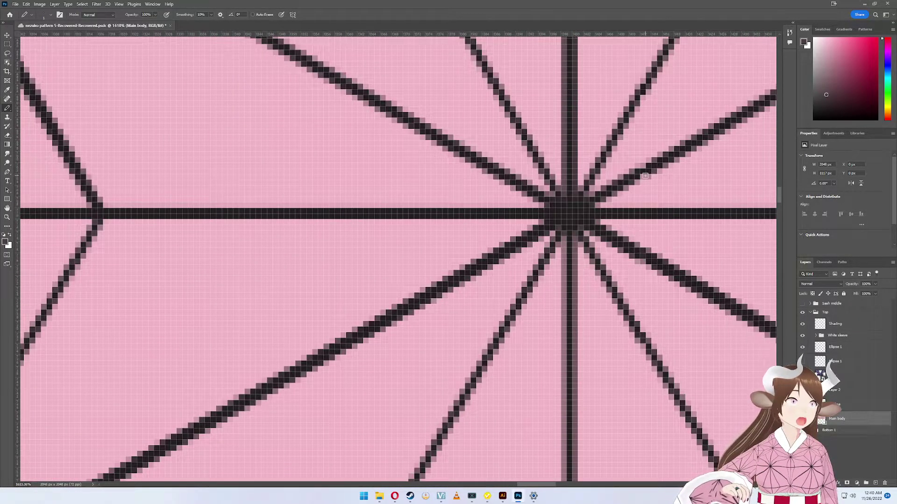
scroll(674, 144, "down", 2)
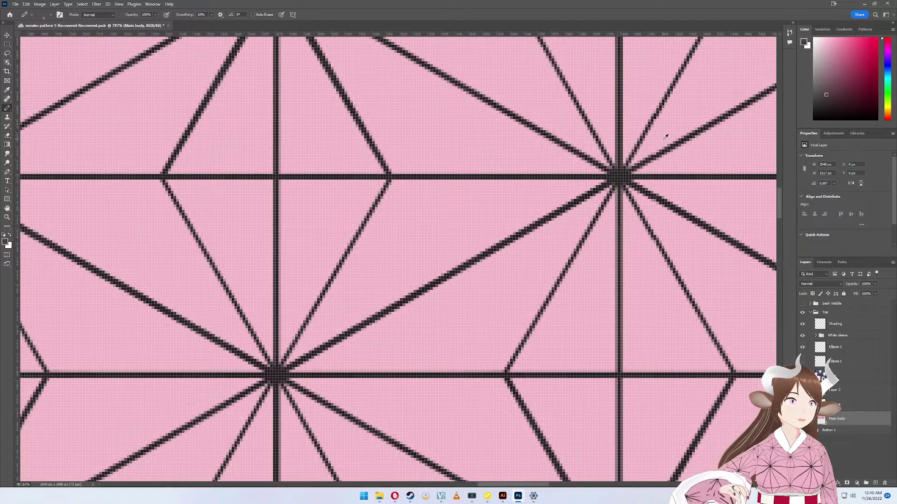
scroll(656, 123, "down", 5)
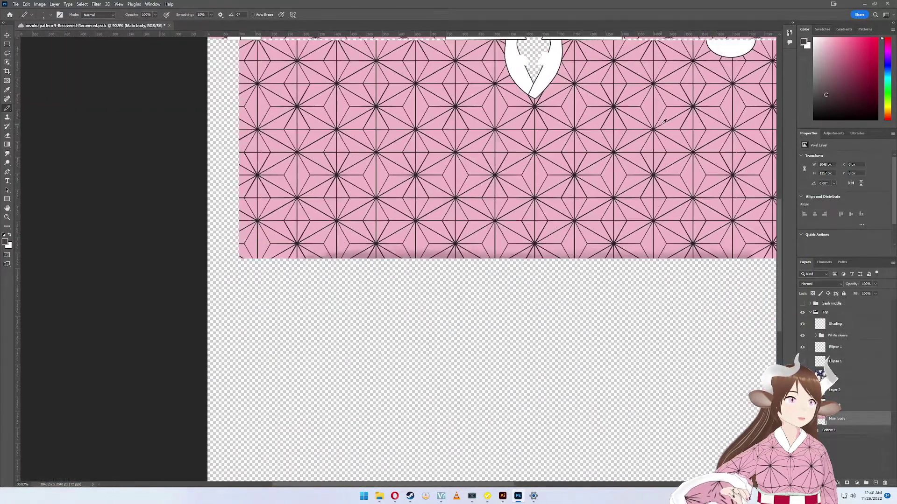
scroll(668, 116, "up", 5)
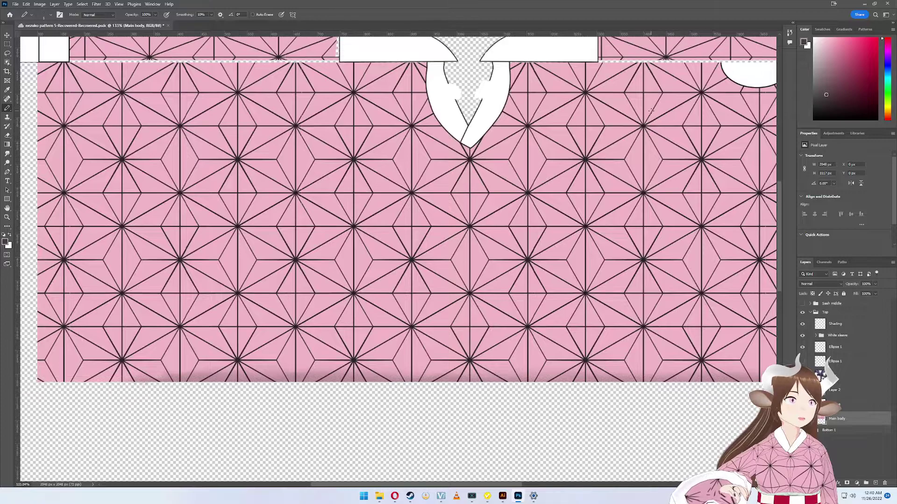
scroll(667, 127, "up", 3)
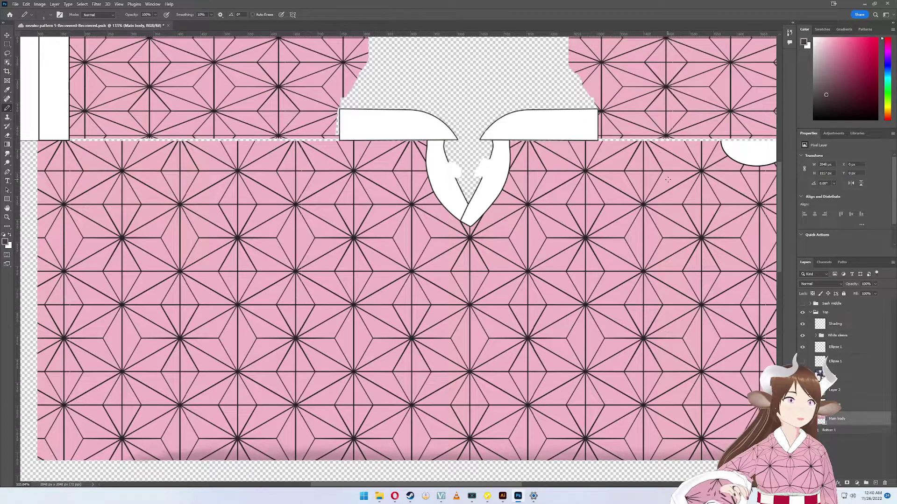
scroll(654, 123, "up", 10)
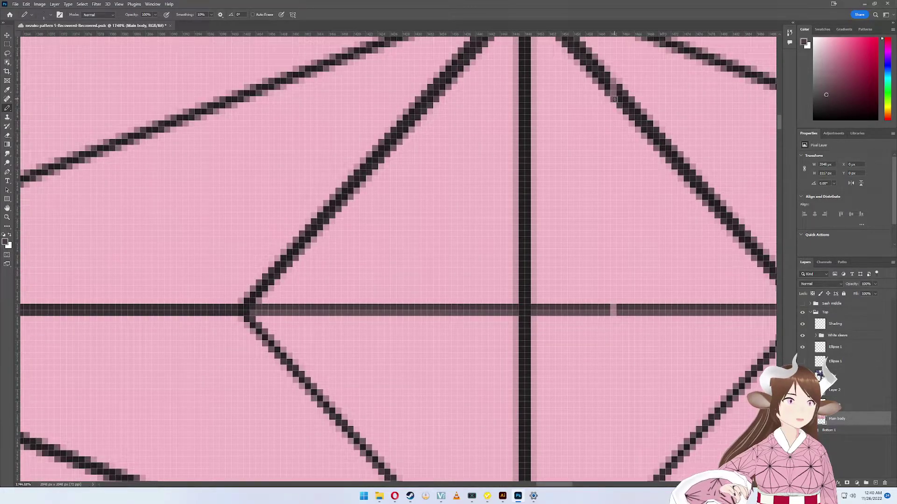
Fill the light gap pixel in the horizontal dark line with the Pencil
left_click(613, 312)
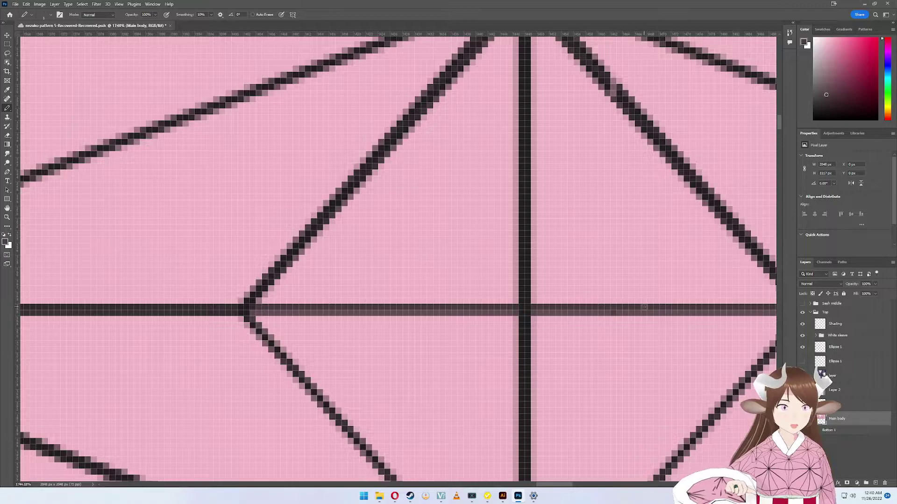
key("i")
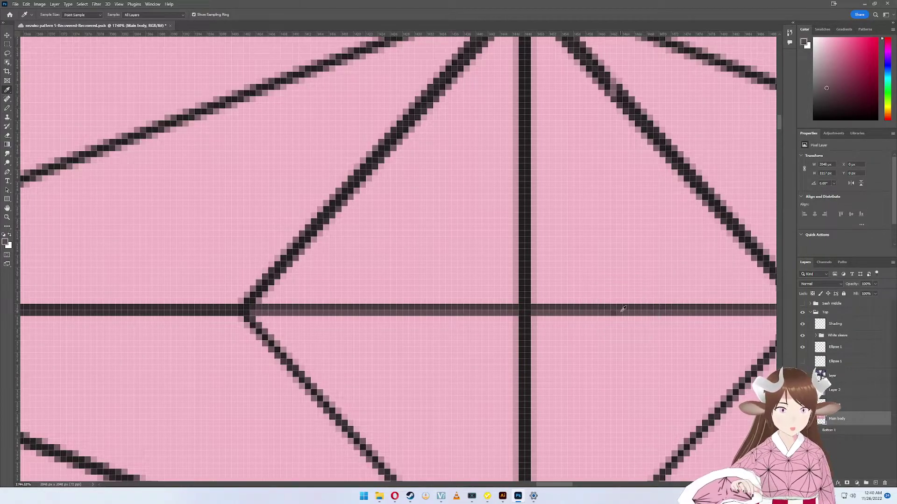
key("b")
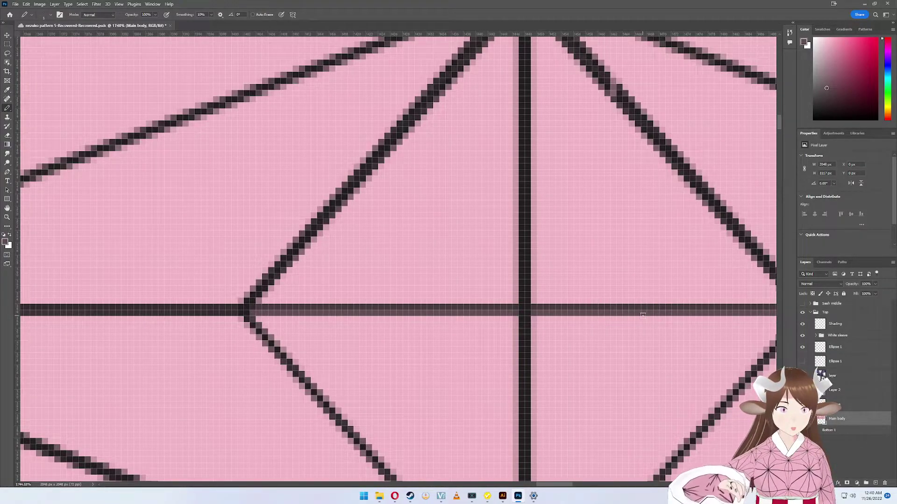
scroll(643, 316, "down", 3)
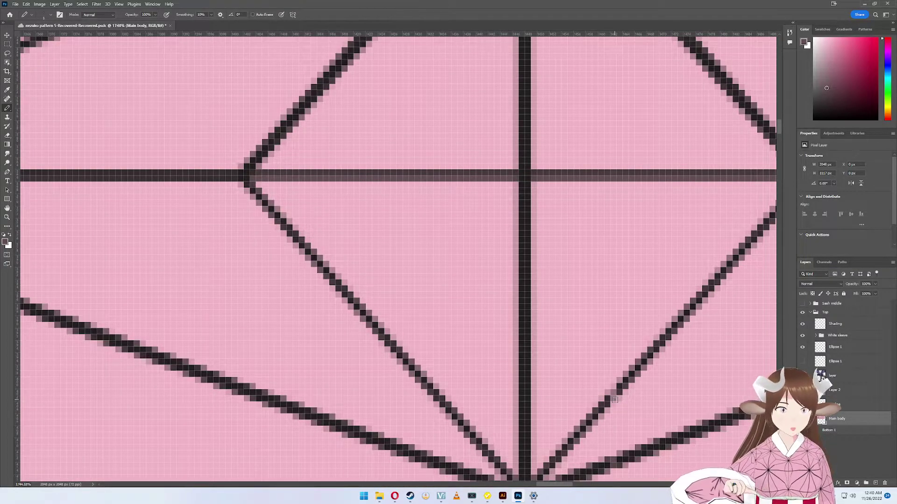
Retouch nearby line pixels using the sampled dark line, pink background and near-black colours
key("i")
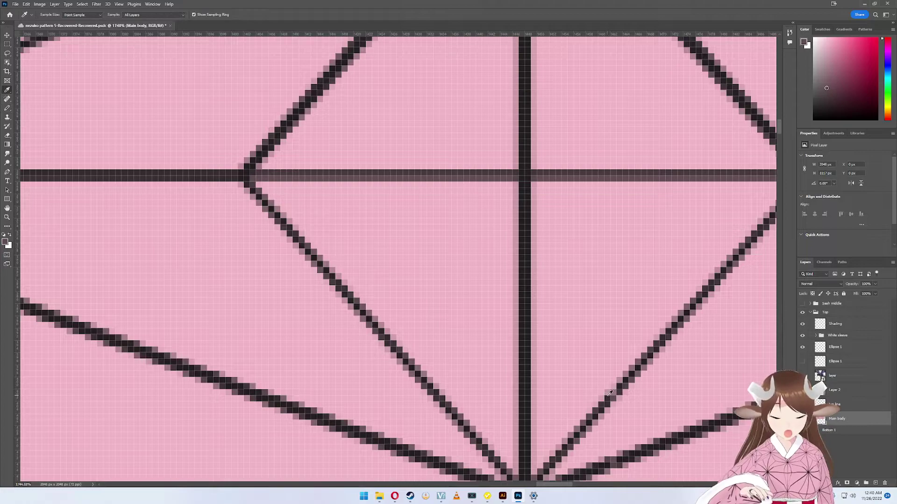
left_click(609, 396)
key("b")
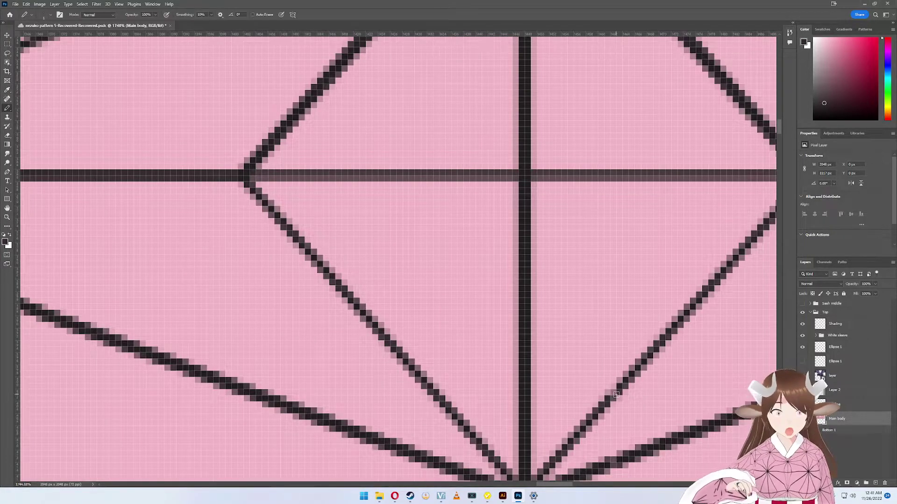
scroll(654, 391, "down", 1)
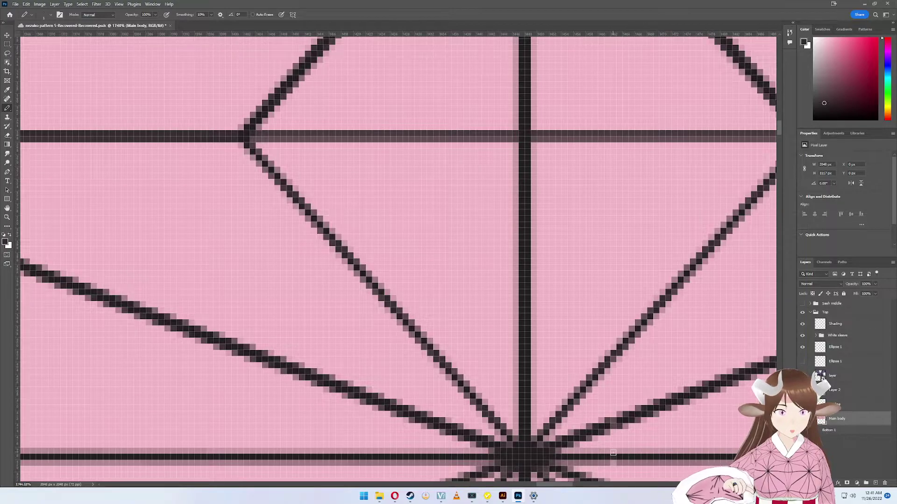
key("i")
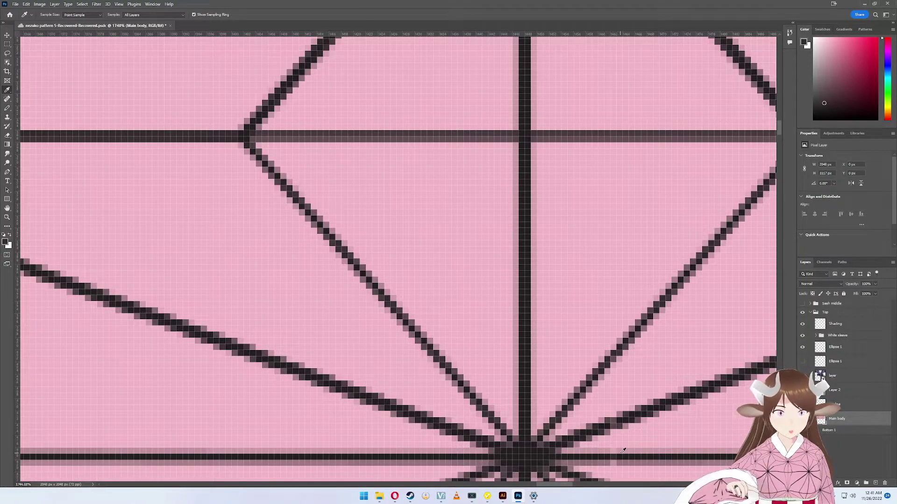
left_click(621, 450)
key("b")
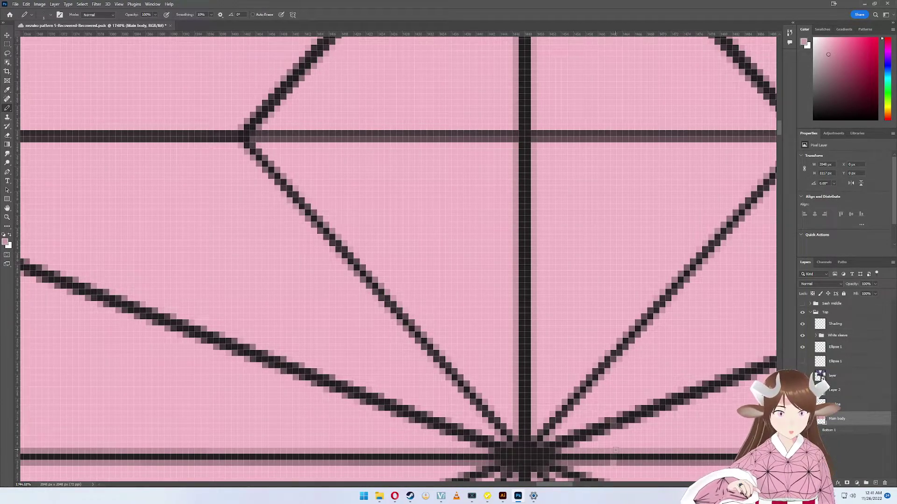
left_click(621, 460, "alt")
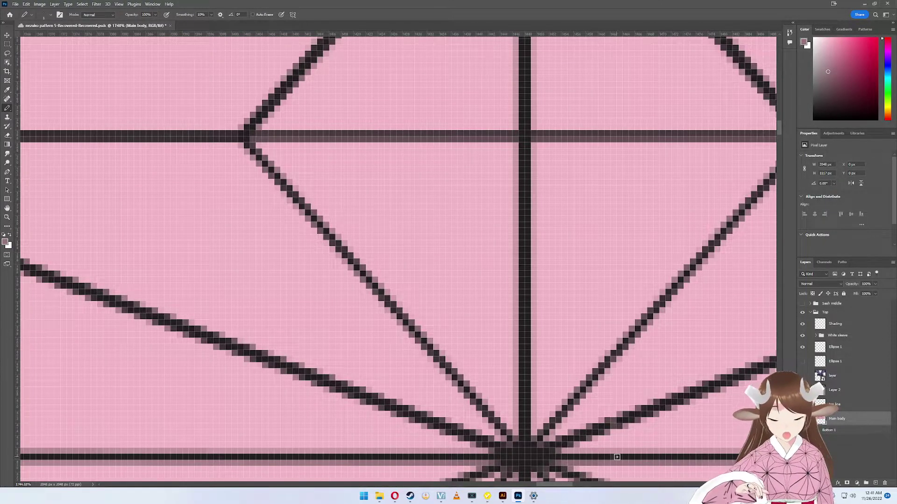
left_click(622, 455, "alt")
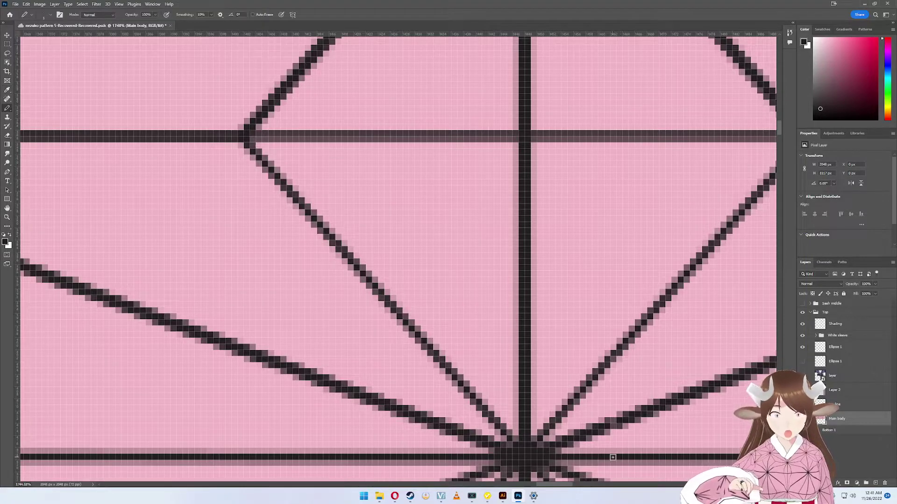
Paint pink and dark line pixels along the upper-right diagonal near the star centre
scroll(650, 431, "down", 2)
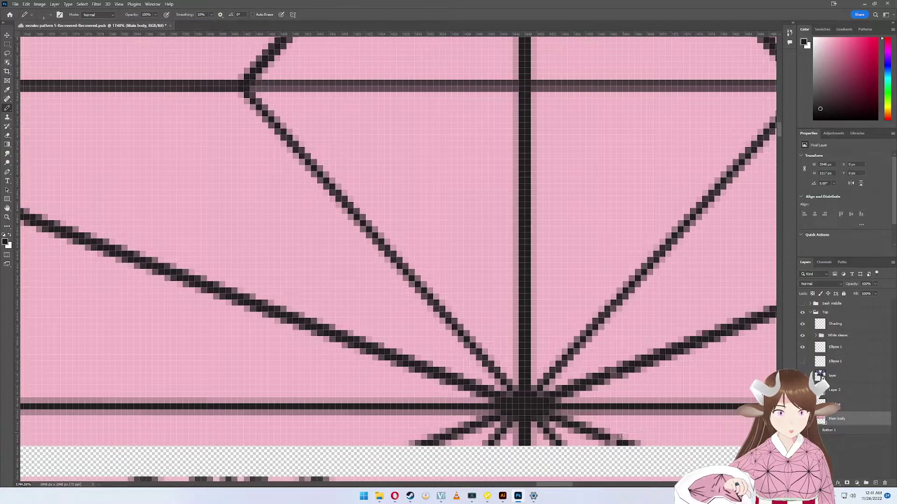
scroll(634, 394, "up", 3)
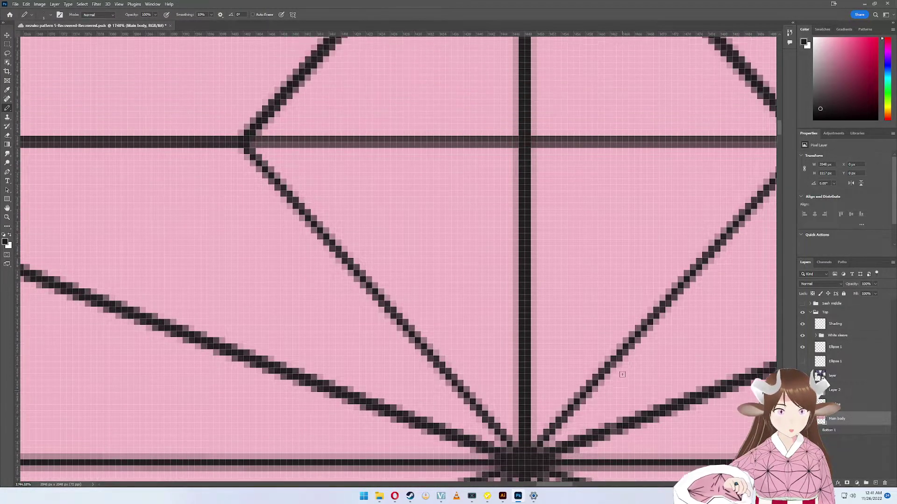
scroll(639, 376, "up", 10)
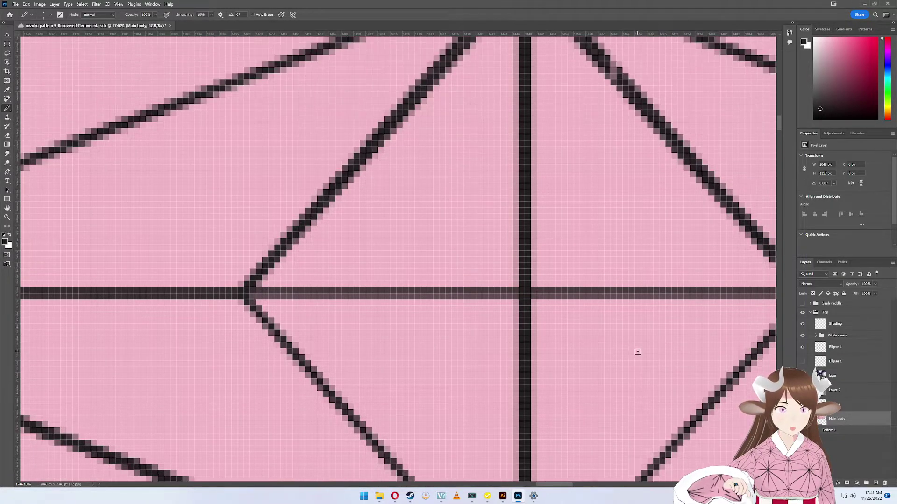
scroll(630, 332, "up", 1)
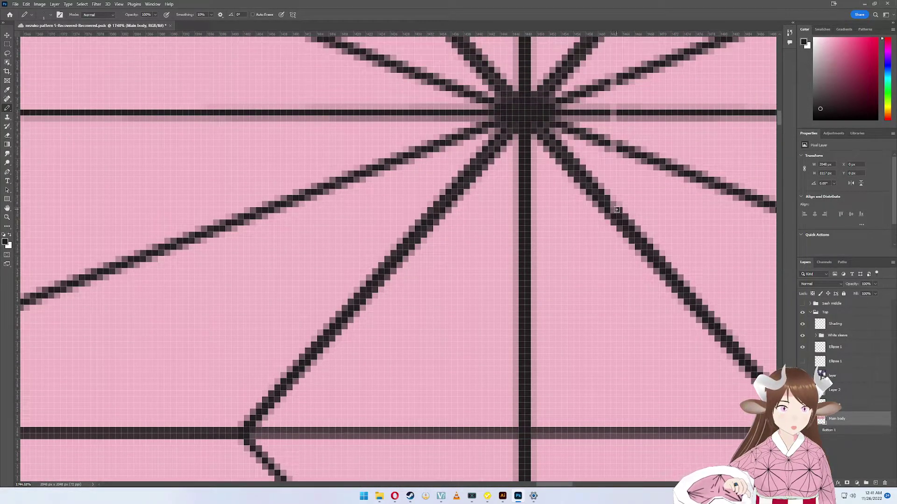
key("i")
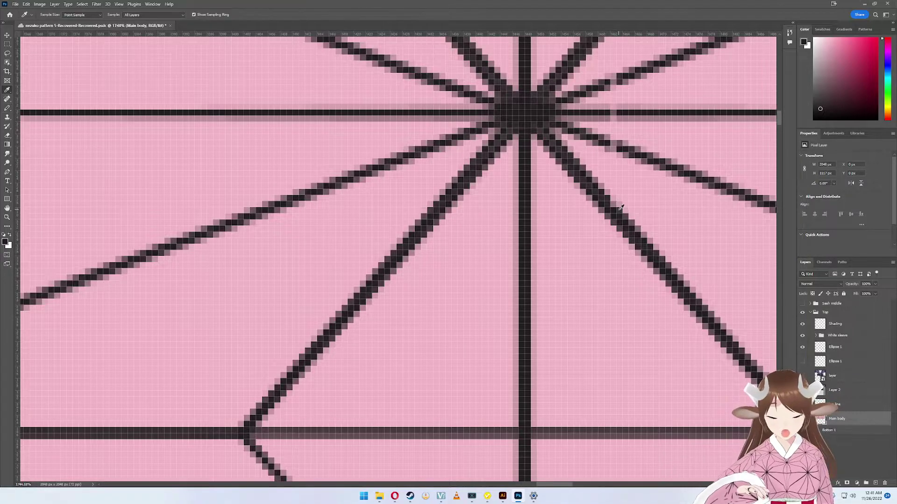
left_click(620, 208)
key("b")
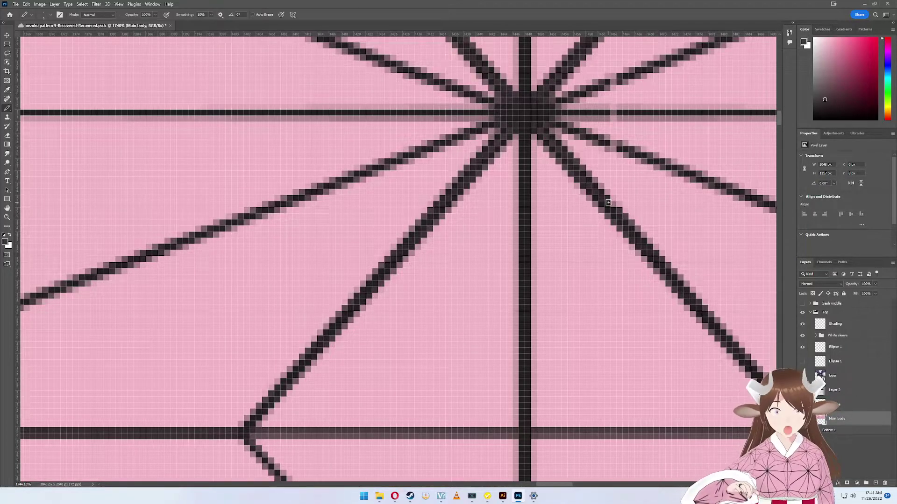
scroll(612, 205, "up", 3)
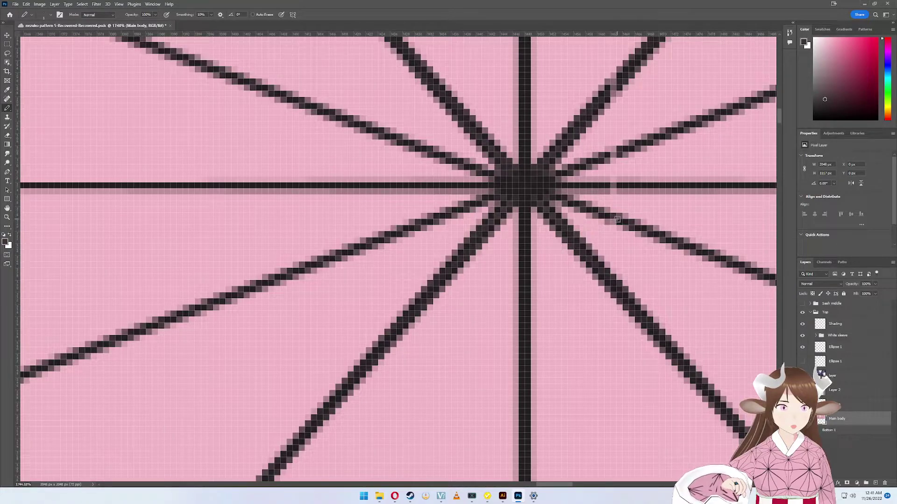
left_click(614, 184, "alt")
left_click(611, 182)
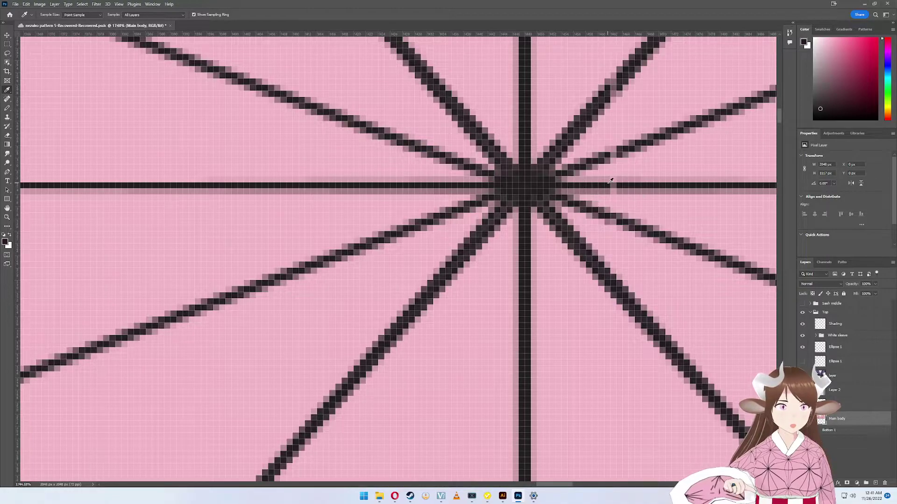
key("b")
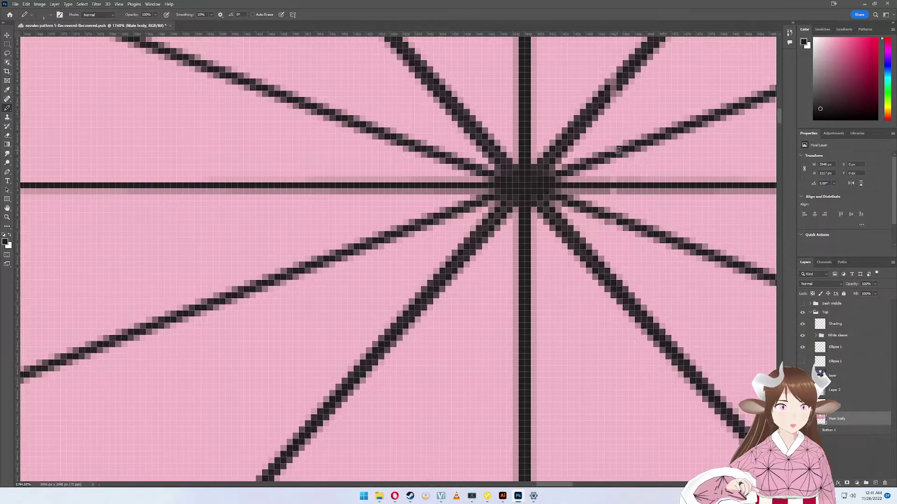
Repaint the diagonal's edge pixels with the pink background and a lighter pink
key("i")
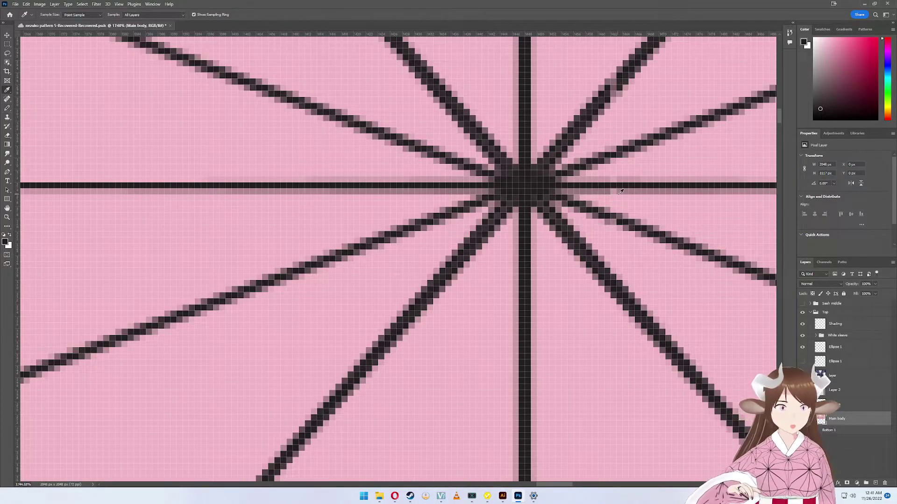
left_click(621, 188)
key("b")
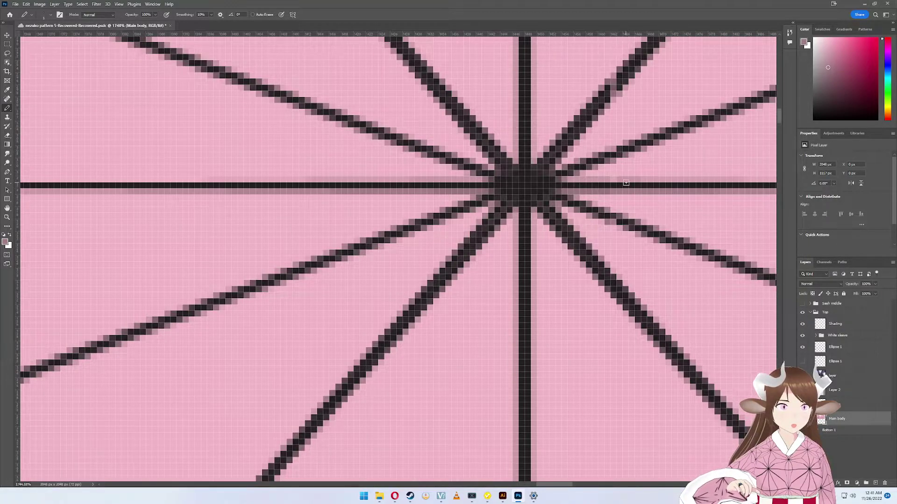
key("i")
left_click(621, 175)
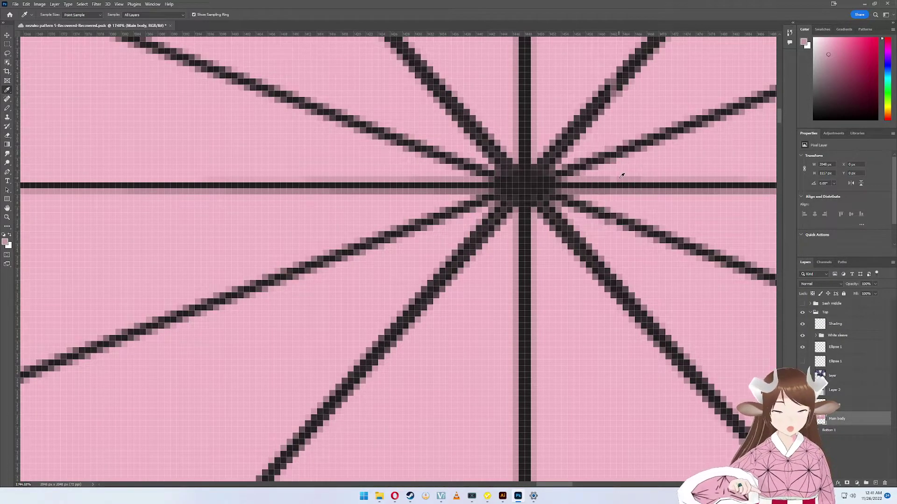
key("b")
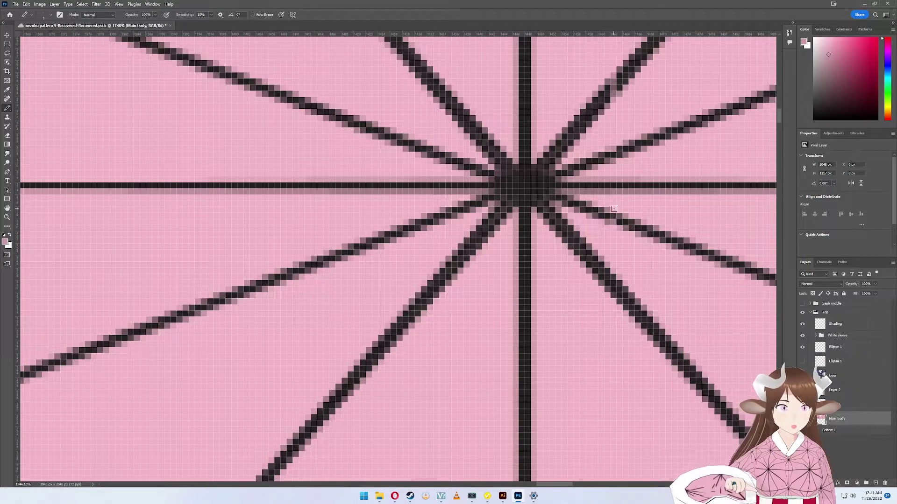
scroll(645, 216, "up", 4)
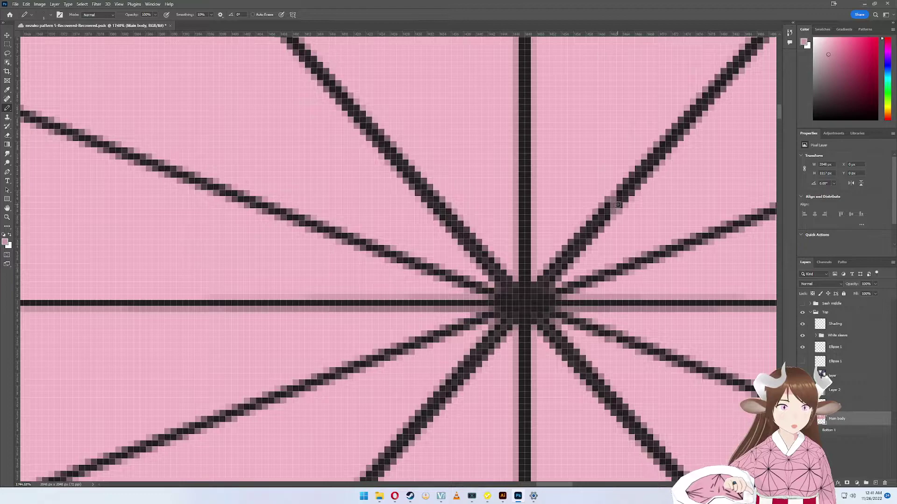
Alternate dark line and light pink pixels so the diagonal runs solidly into the junction
key("i")
left_click(621, 203)
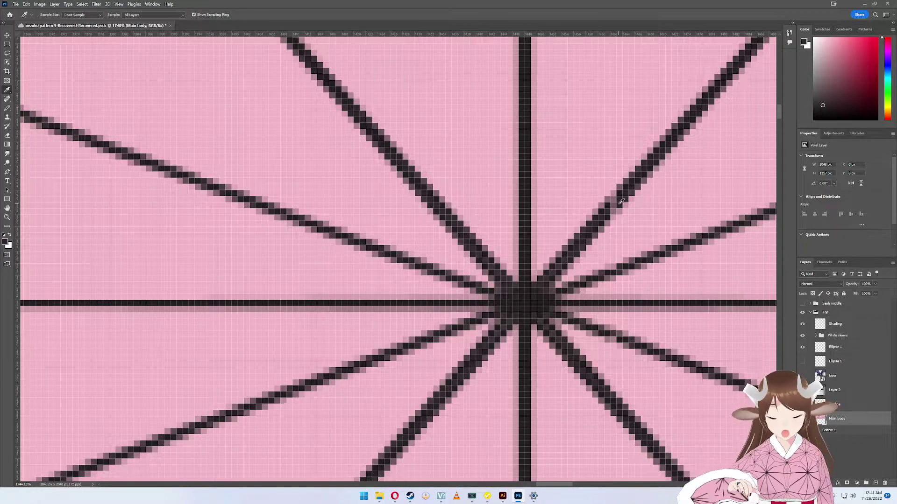
key("b")
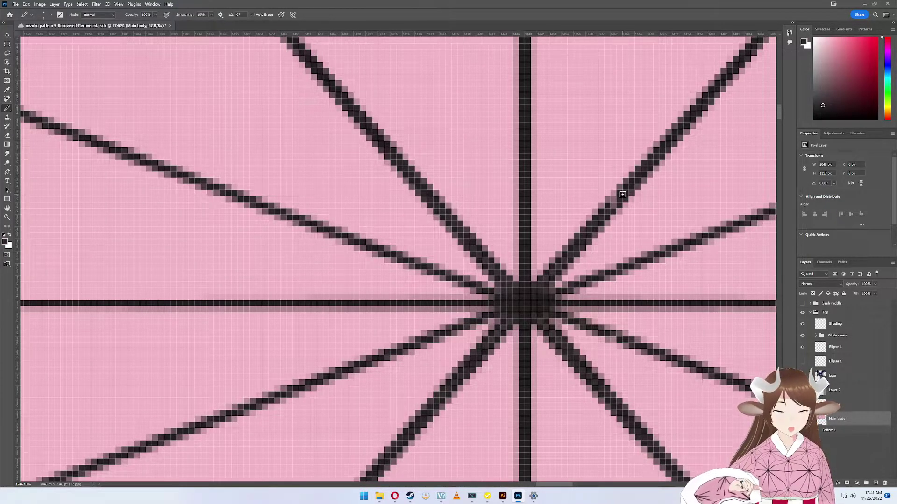
key("i")
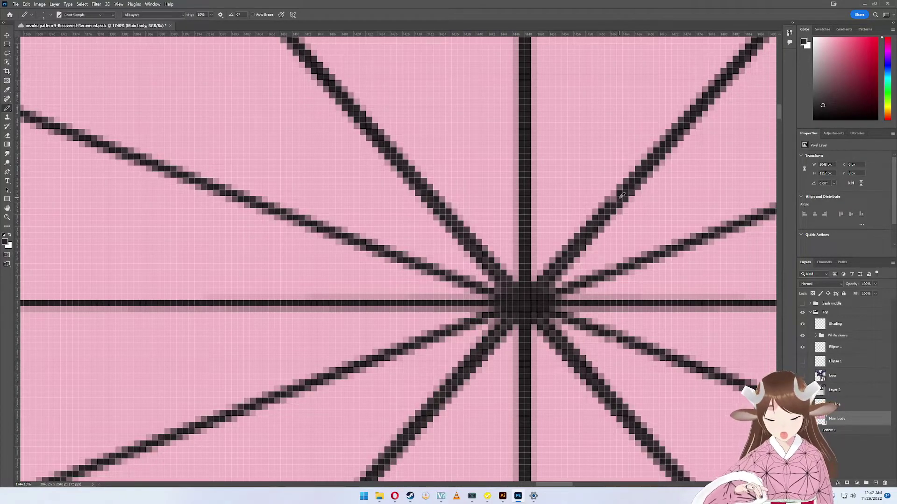
left_click(623, 185)
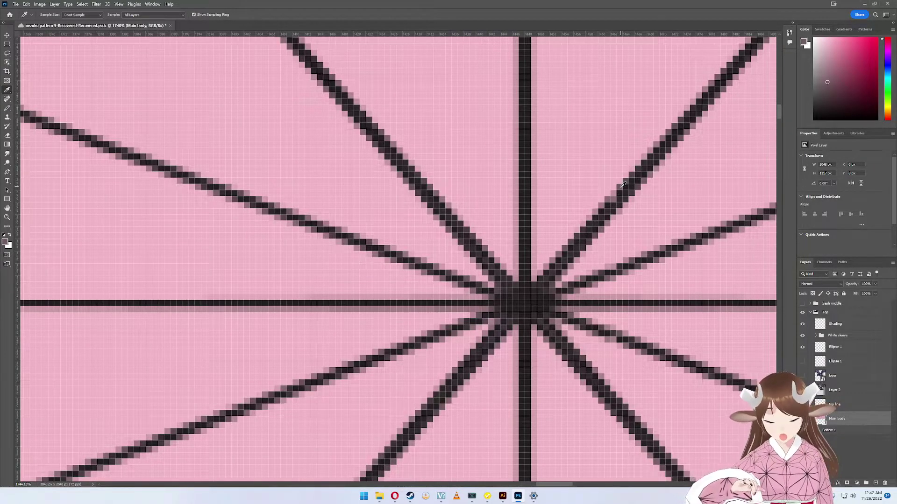
key("b")
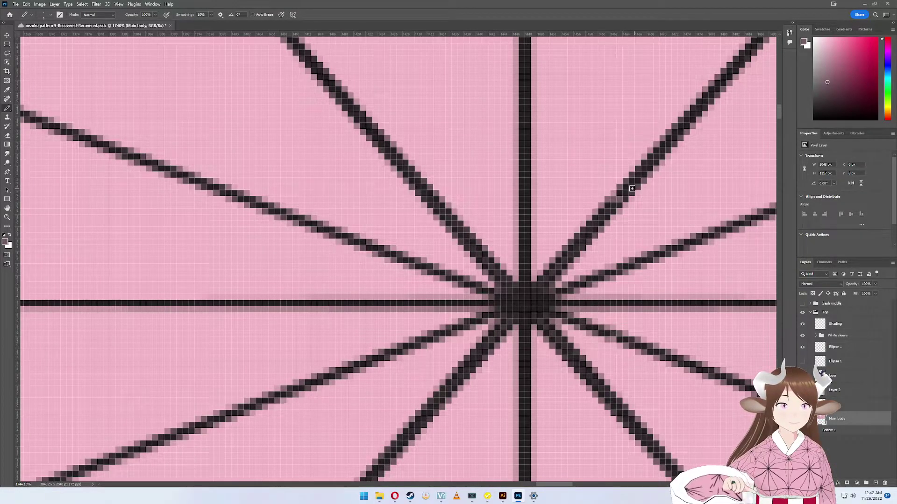
left_click(625, 192, "alt")
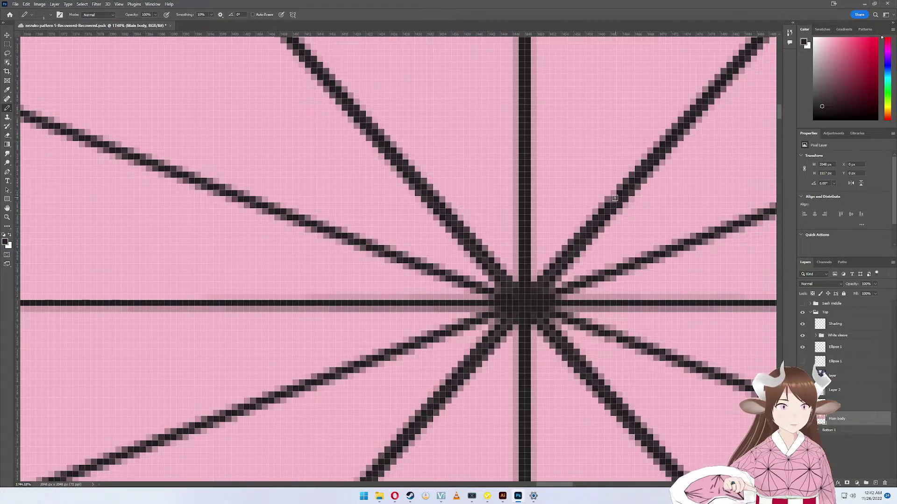
Clean up stray pixels above the star centre with light pink and near-black
scroll(628, 184, "up", 5)
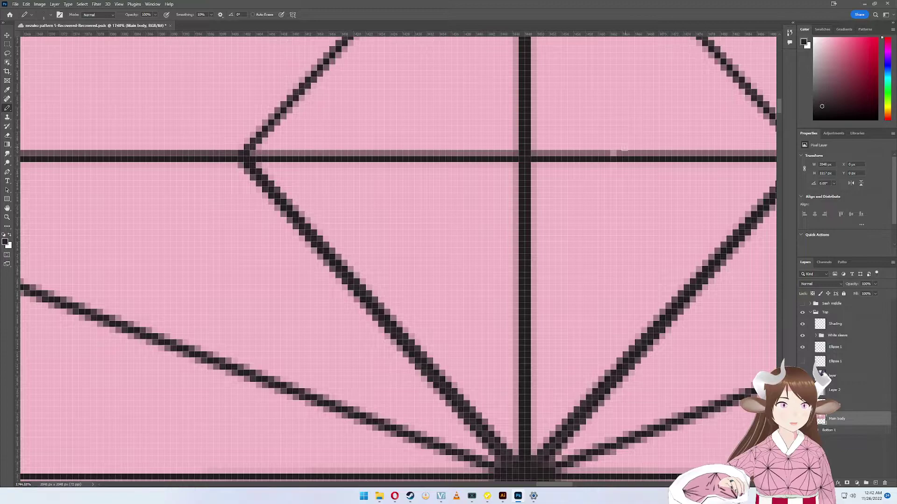
left_click(621, 149, "alt")
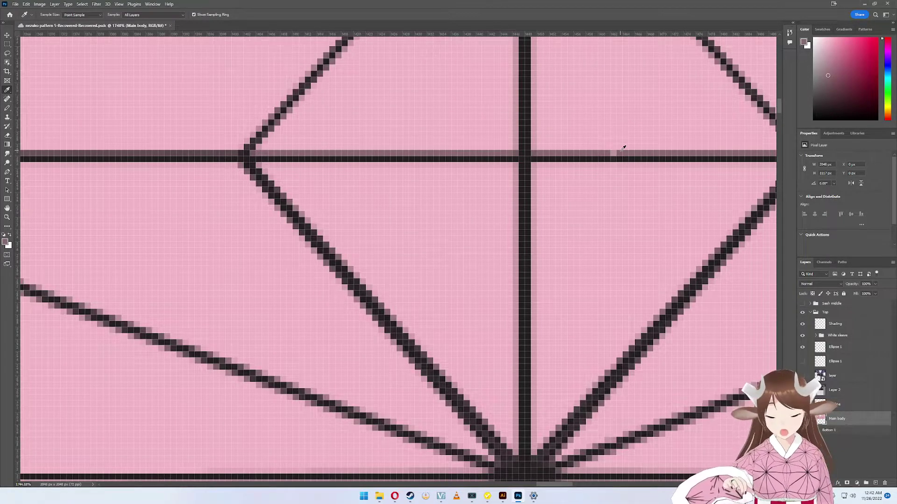
scroll(615, 164, "up", 6)
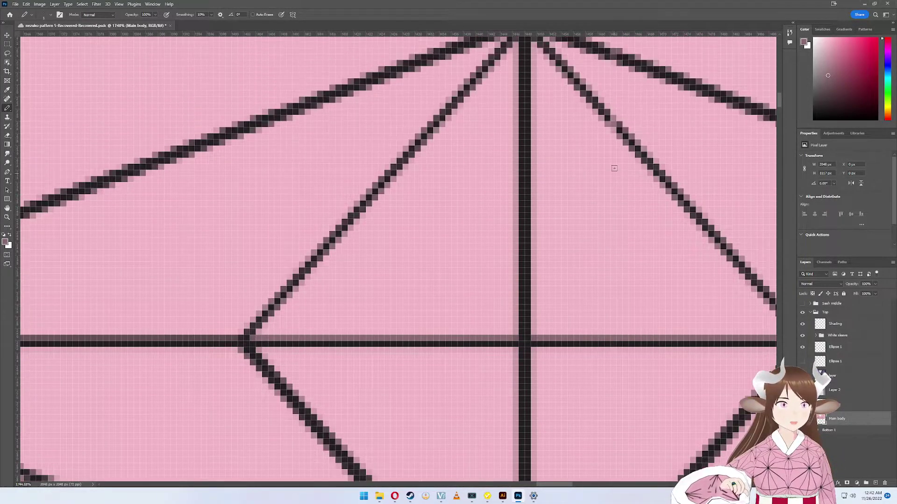
scroll(614, 168, "up", 2)
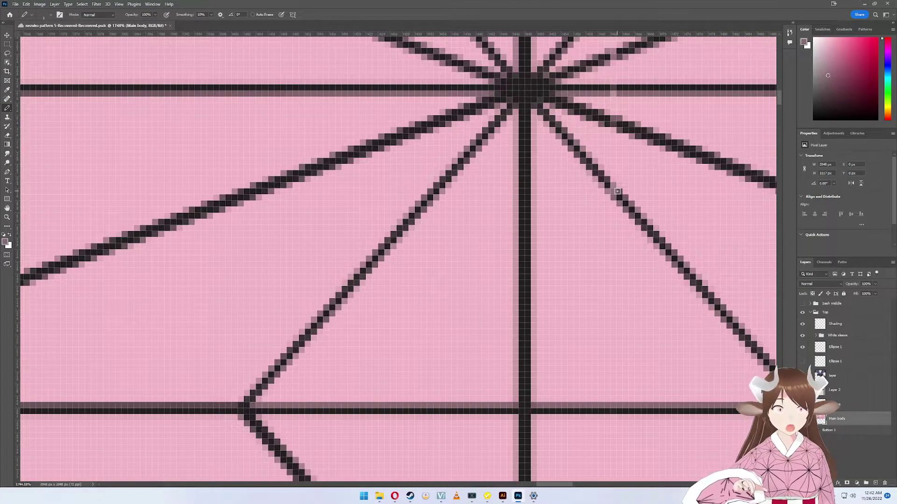
key("i")
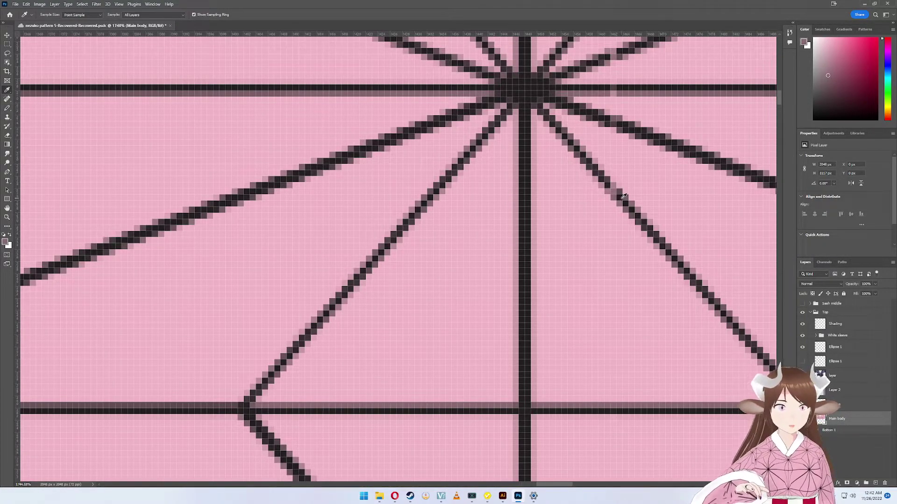
left_click(623, 198)
key("b")
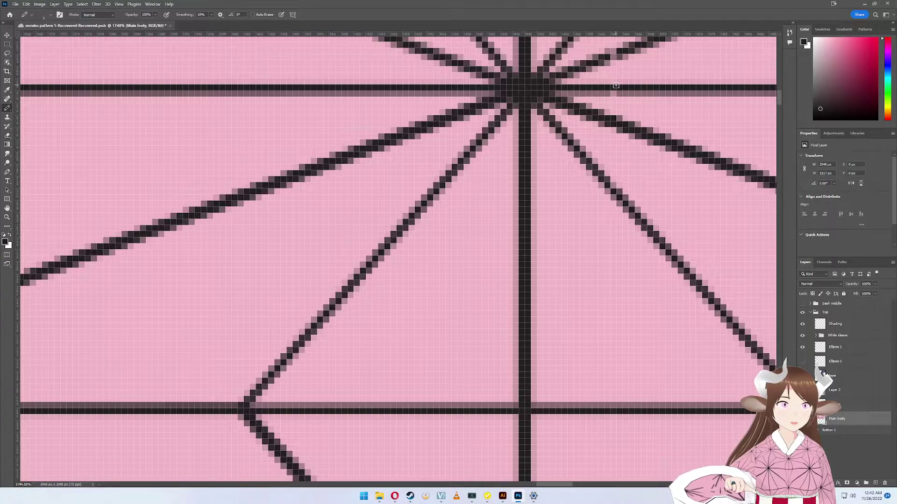
Repaint stray pixels on the upper lines with the pink background colour
key("i")
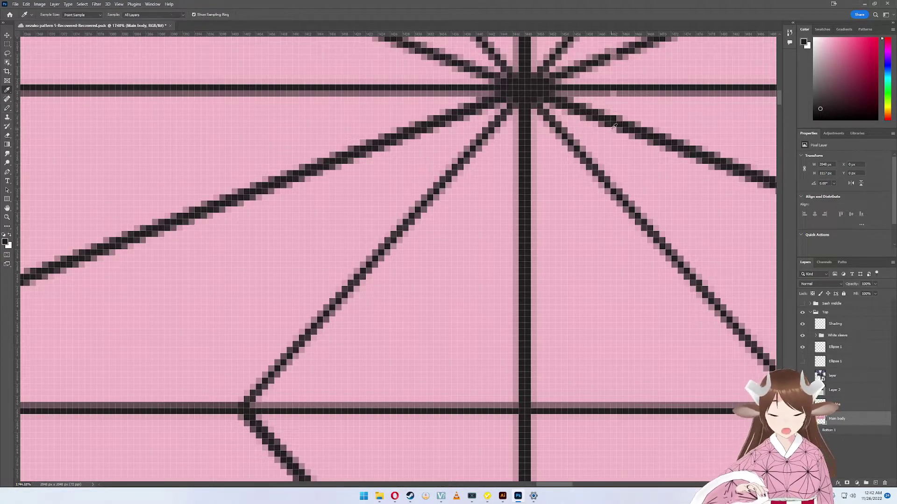
left_click(624, 95)
key("b")
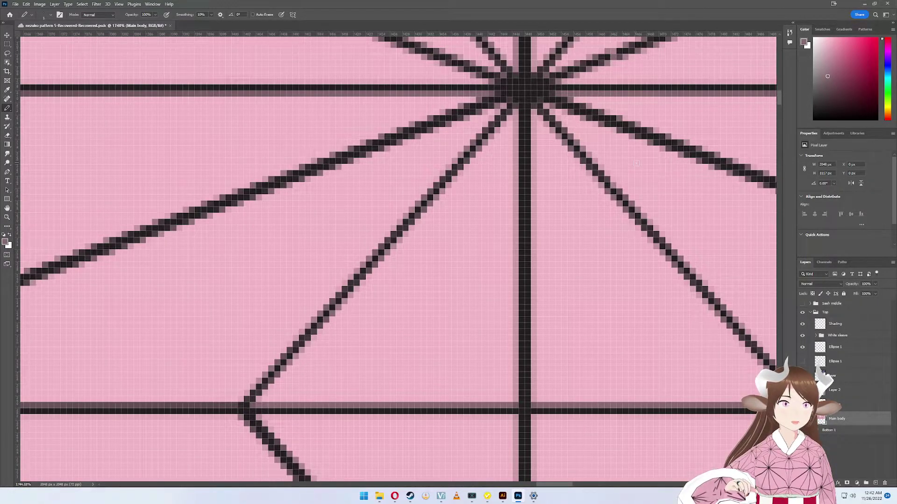
scroll(610, 184, "up", 3)
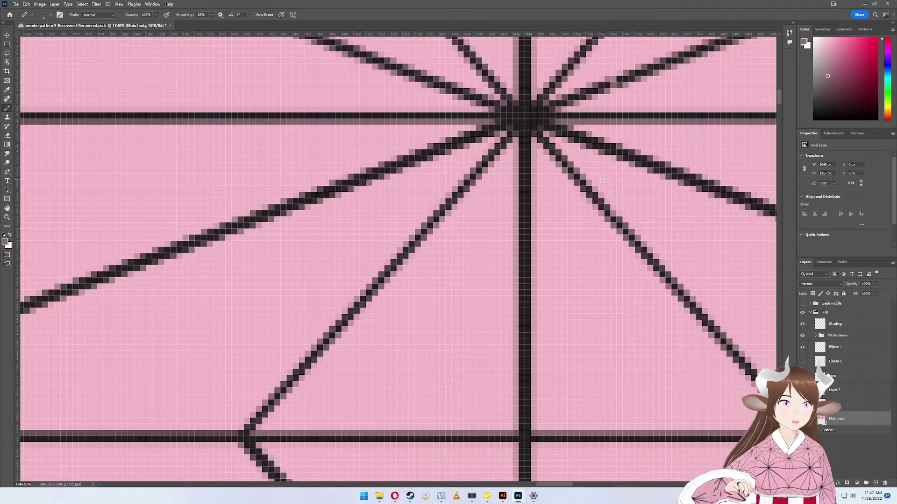
scroll(602, 180, "up", 5)
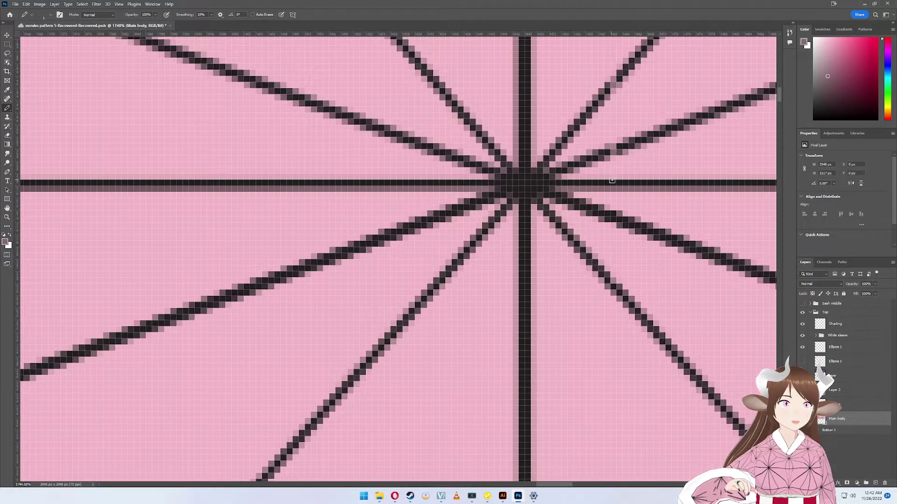
Even out the shallow upper-right diagonal's edge with pink and near-black pixels
key("i")
left_click(628, 175)
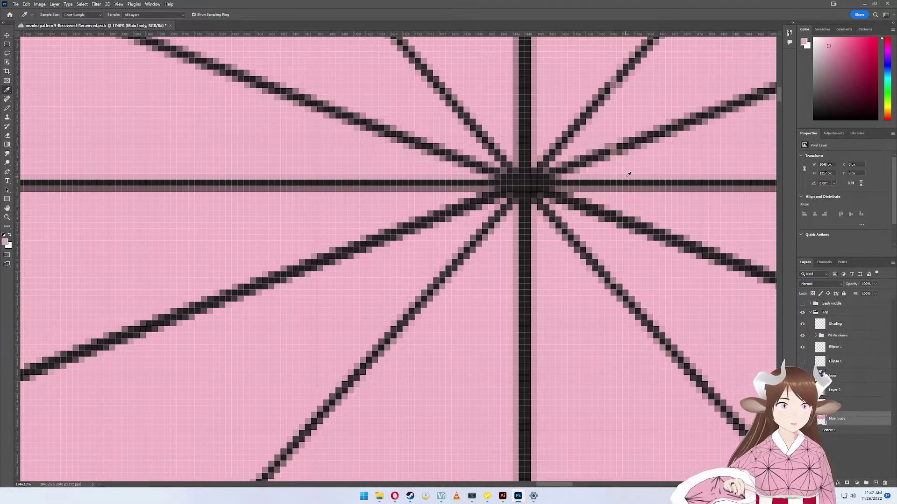
key("b")
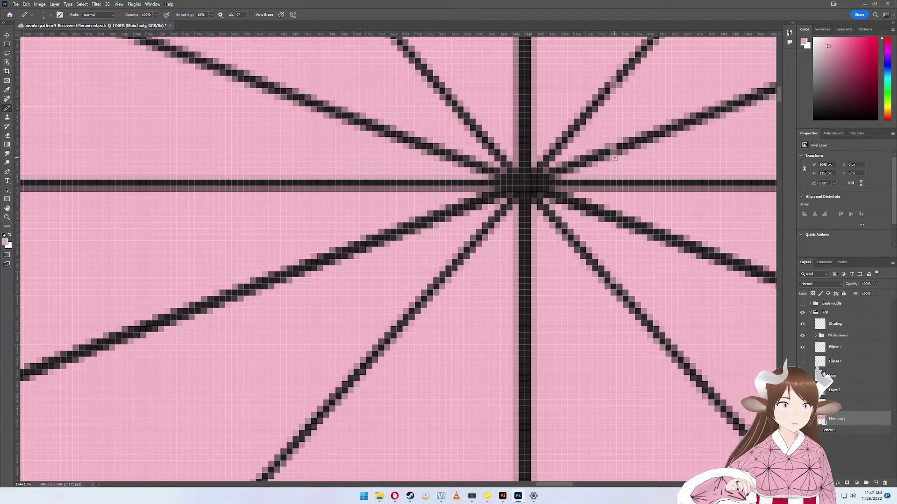
key("i")
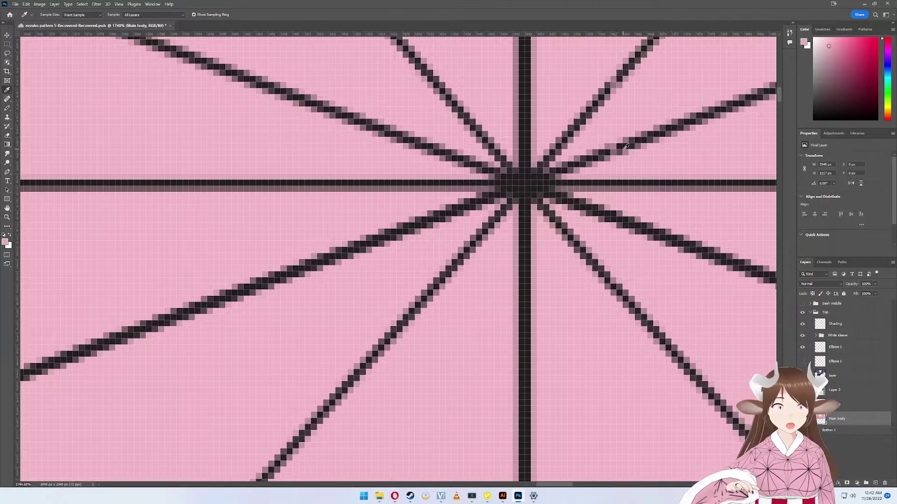
left_click(623, 142)
key("b")
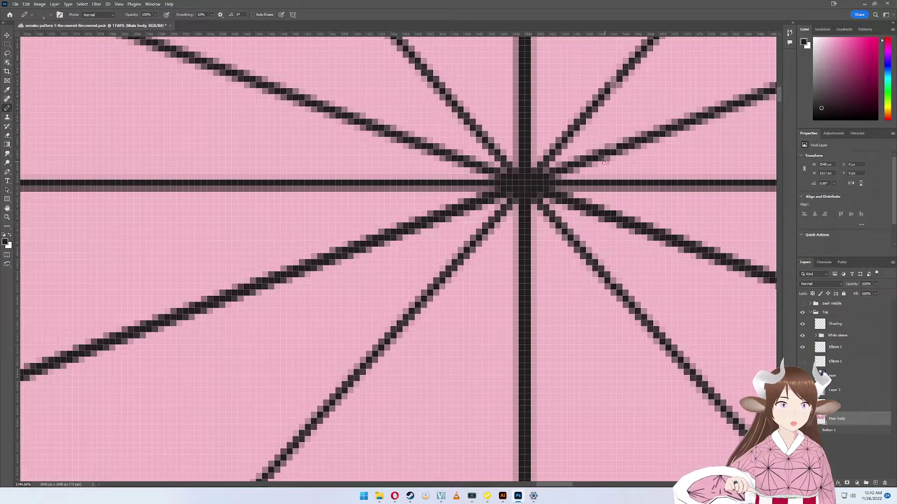
Smooth the diagonal's rough edge pixels using the pink background and a lighter pink
key("i")
left_click(609, 156)
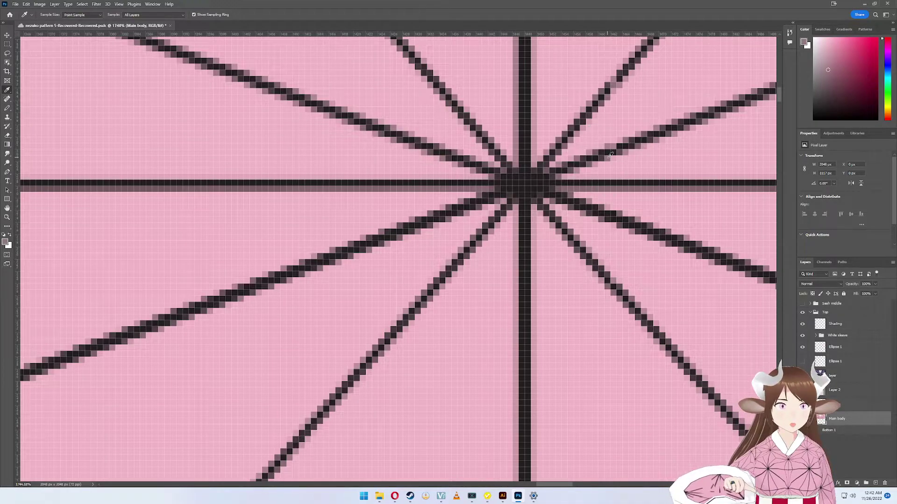
key("b")
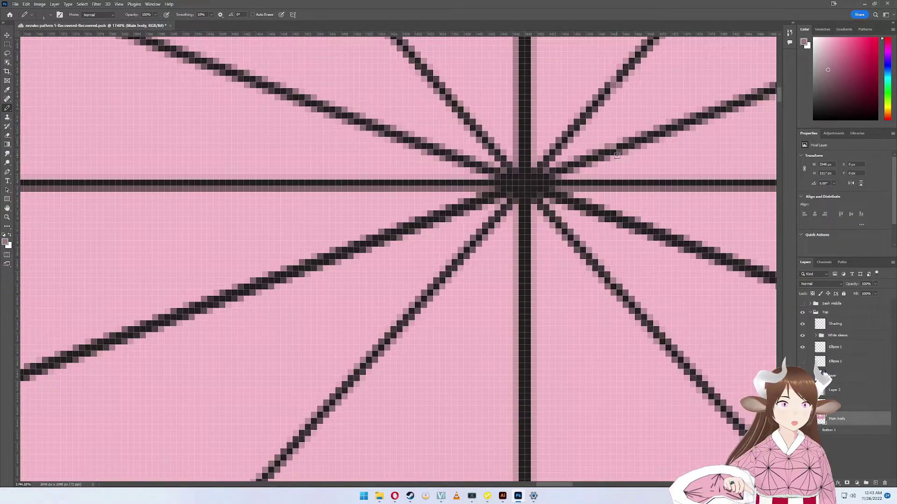
key("i")
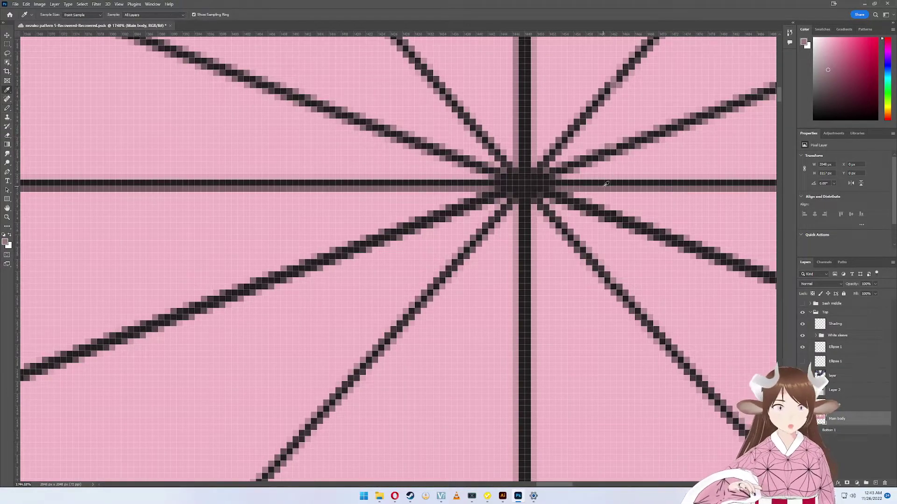
left_click(576, 174)
key("b")
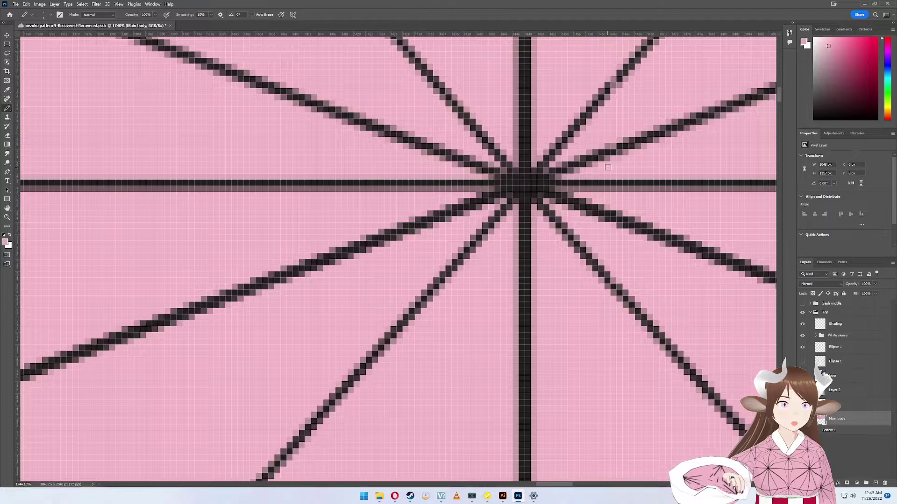
Patch upper-right diagonal gaps with the black line colour and a lighter edge tone
scroll(624, 166, "up", 3)
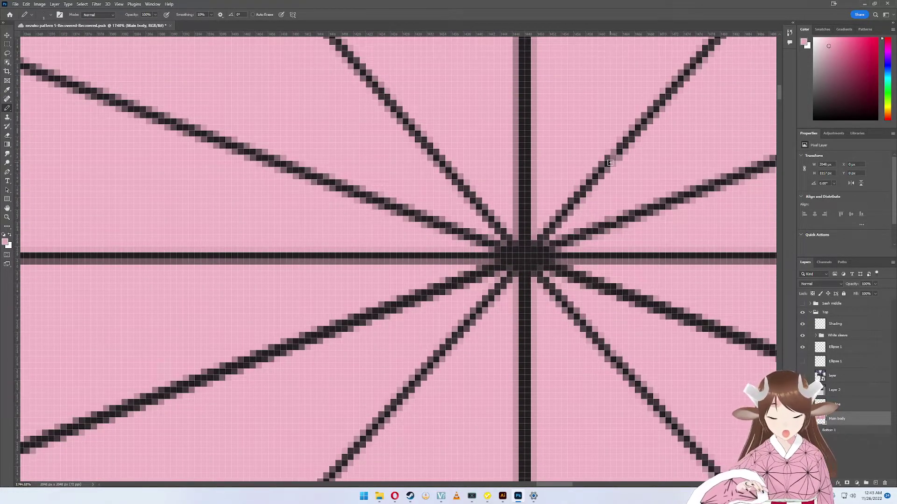
key("i")
left_click(612, 161)
key("b")
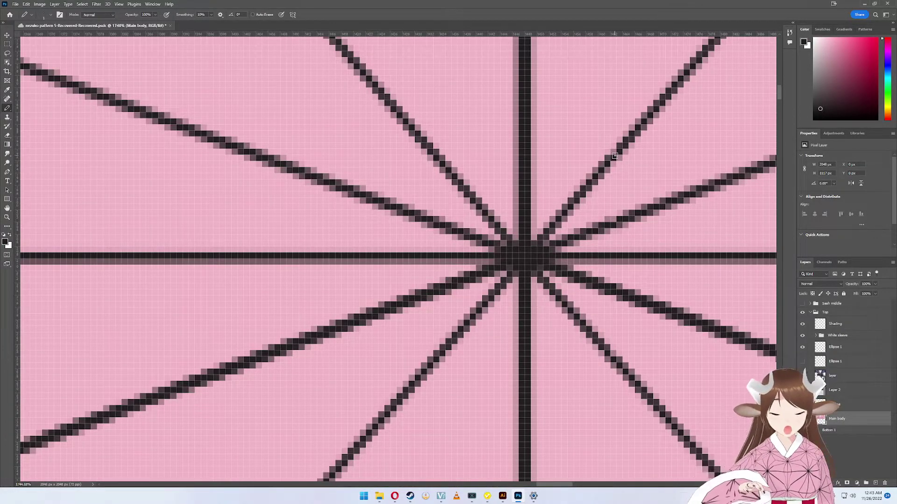
key("i")
left_click(609, 158)
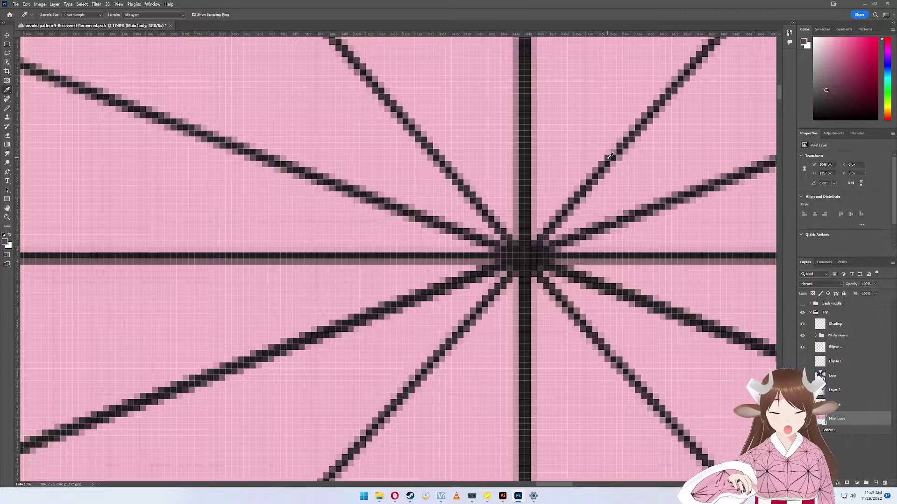
key("b")
Darken uneven pixels further up the diagonal with a darker sampled line colour
scroll(647, 152, "up", 5)
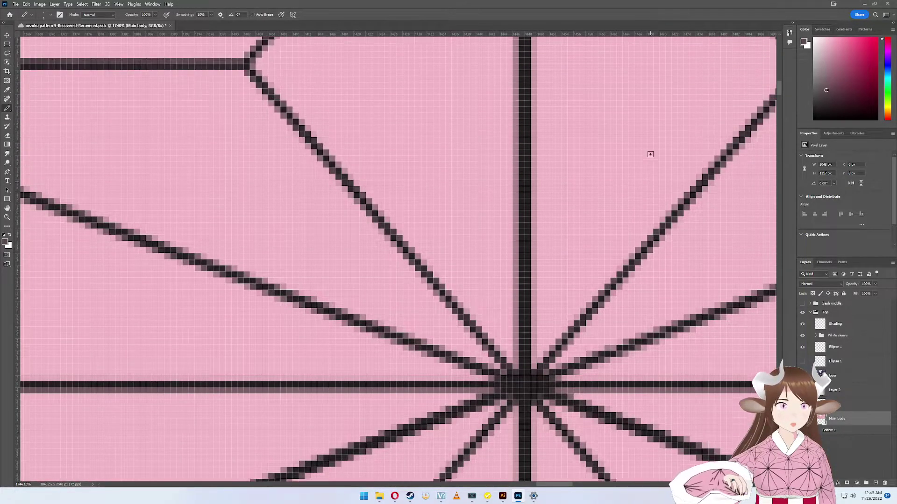
scroll(650, 155, "up", 10)
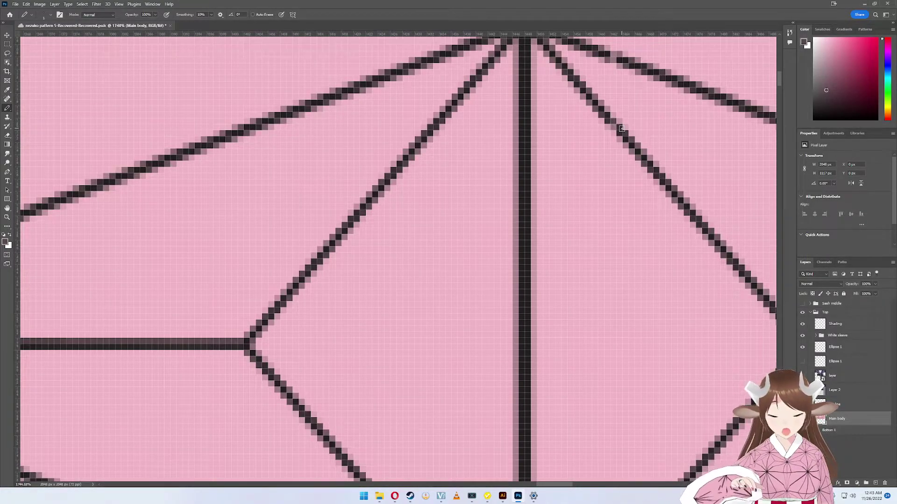
key("i")
left_click(624, 128)
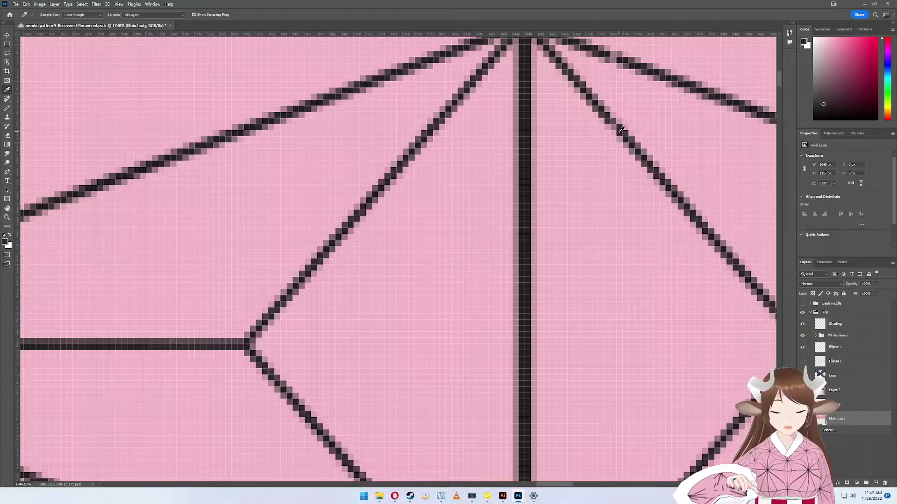
key("b")
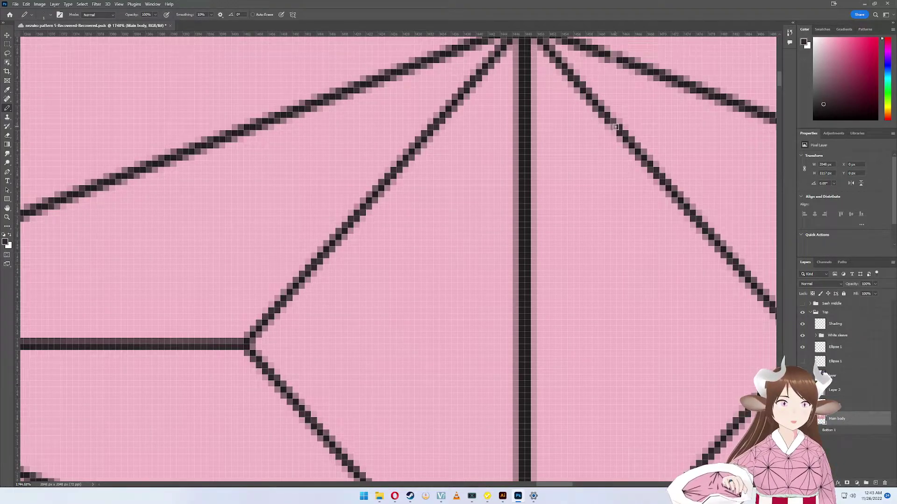
scroll(628, 126, "up", 4)
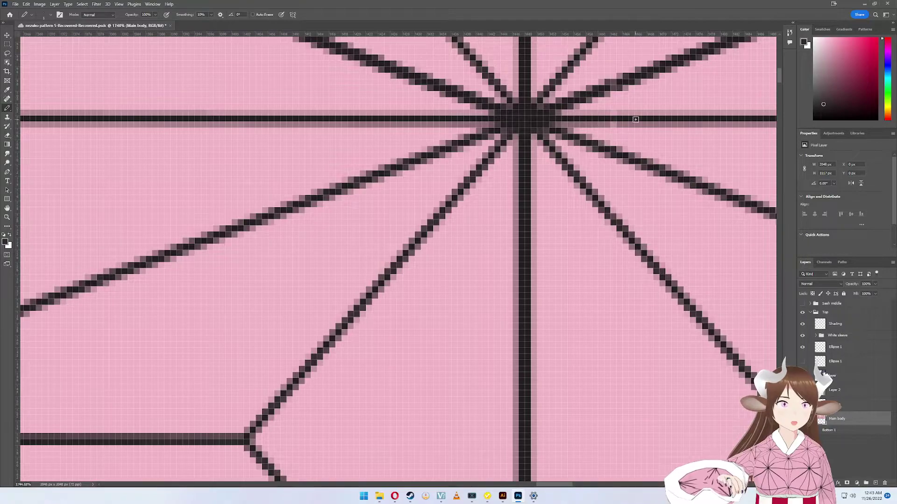
scroll(626, 118, "up", 5)
scroll(632, 116, "up", 3)
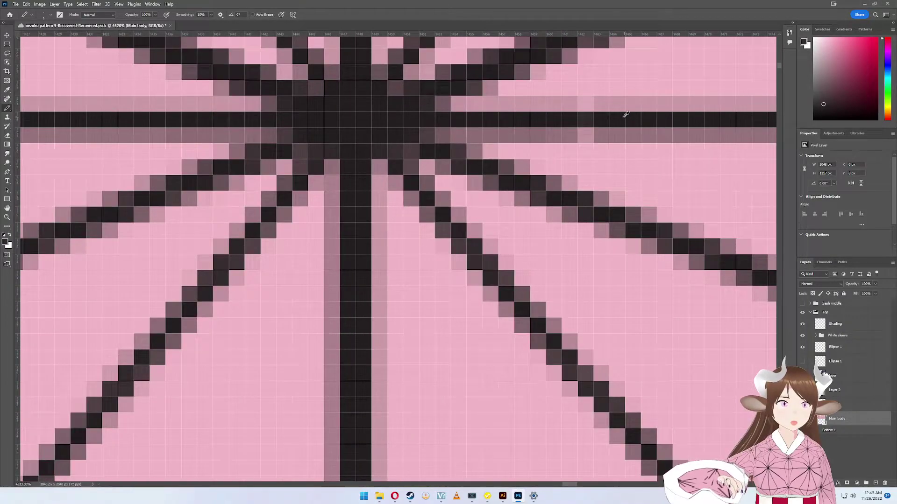
Paint mauve edge pixels beside the diagonal and lighten a stray mauve pixel
left_click(603, 134, "alt")
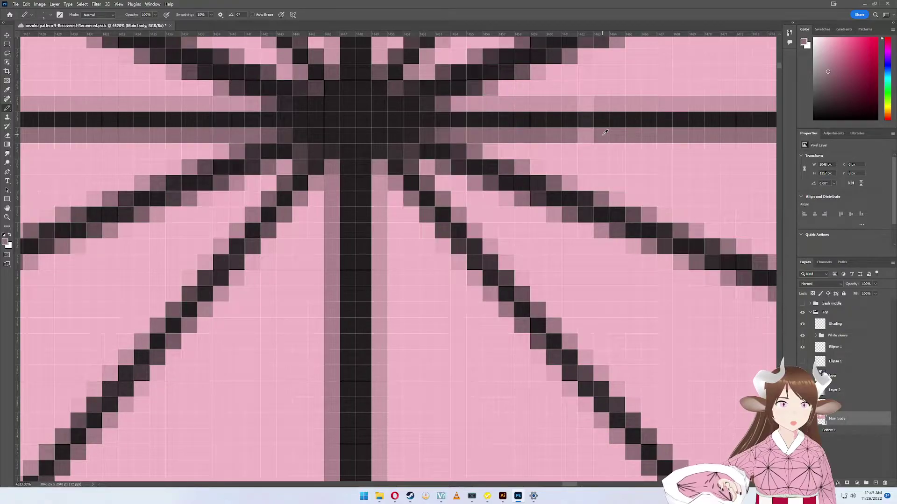
left_click(604, 103, "alt")
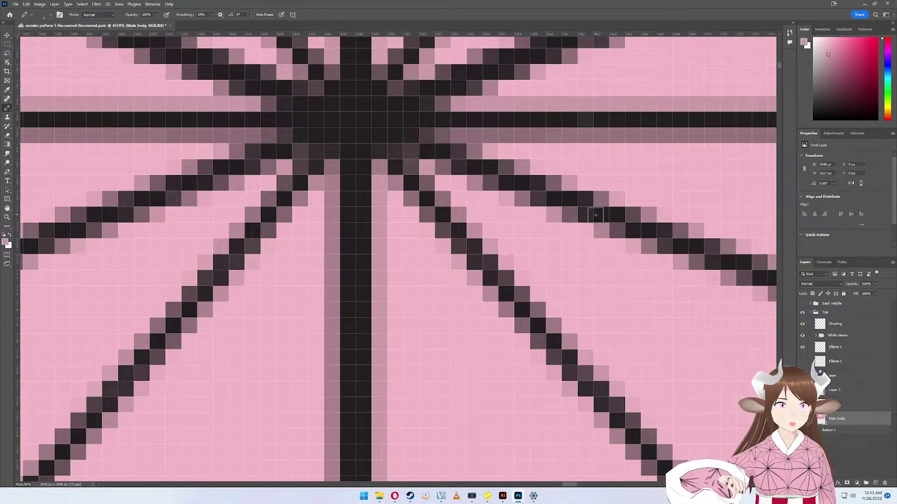
left_click_drag(596, 229, 586, 230)
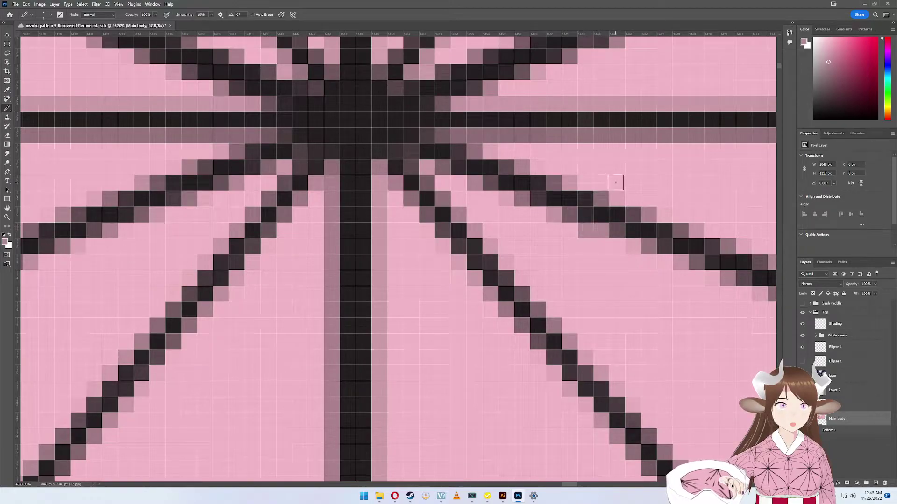
left_click(571, 224, "alt")
left_click(585, 231)
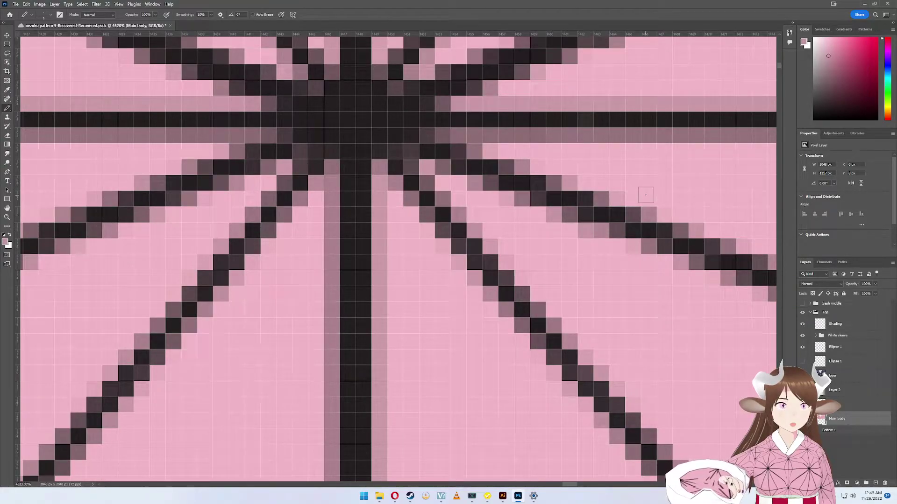
scroll(645, 182, "up", 2)
scroll(644, 182, "up", 3)
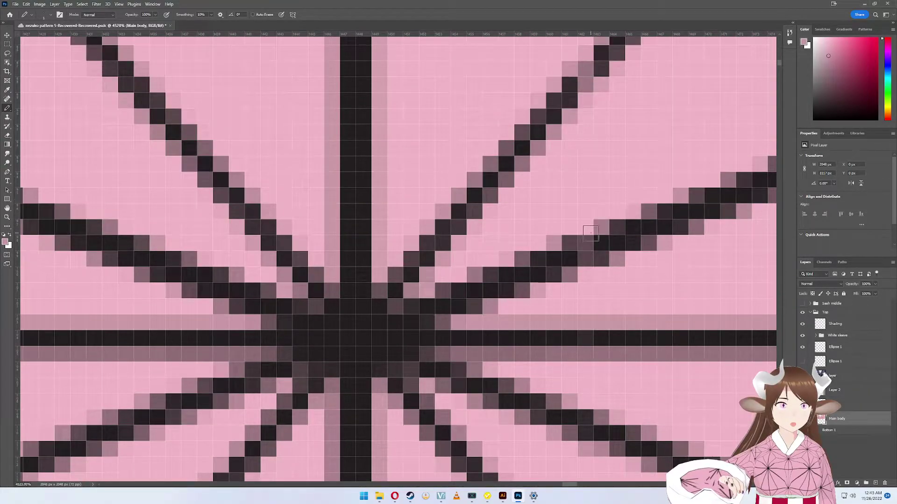
scroll(595, 229, "up", 2)
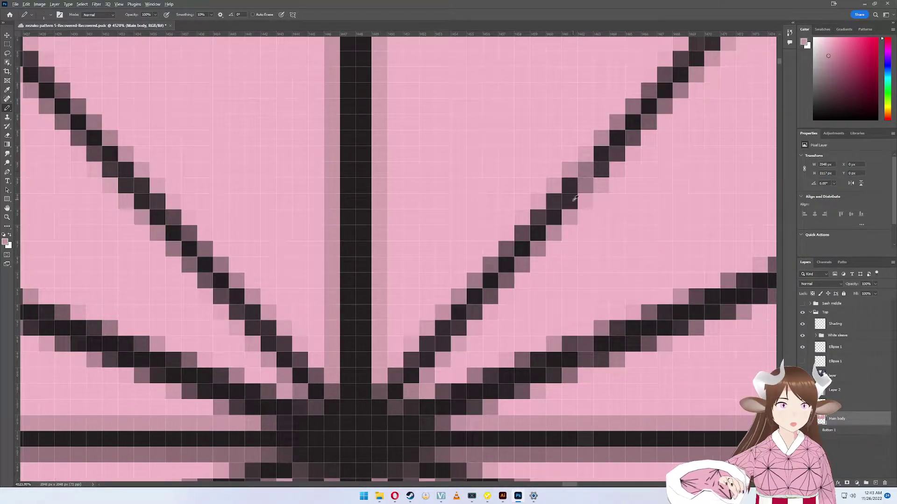
Darken two gap pixels on the diagonal and repaint a stray pixel pink
left_click(570, 202, "alt")
left_click(586, 182)
left_click(585, 170)
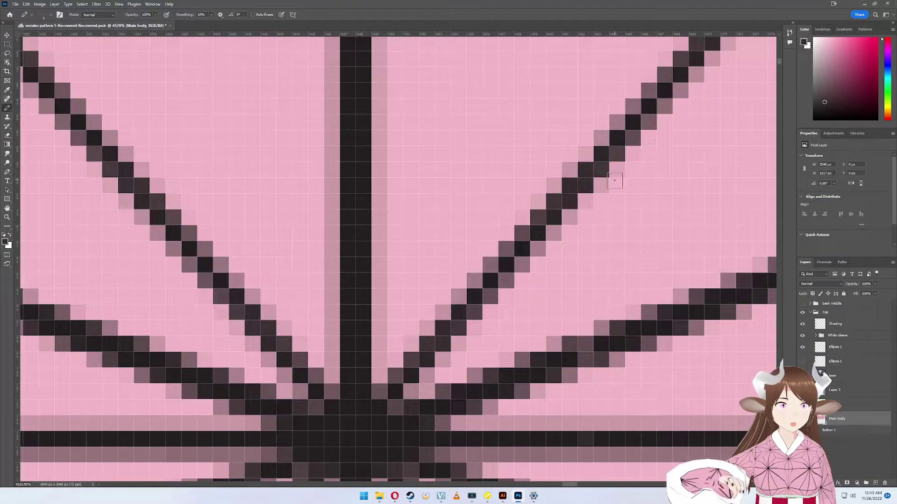
left_click(571, 213, "alt")
left_click(584, 201)
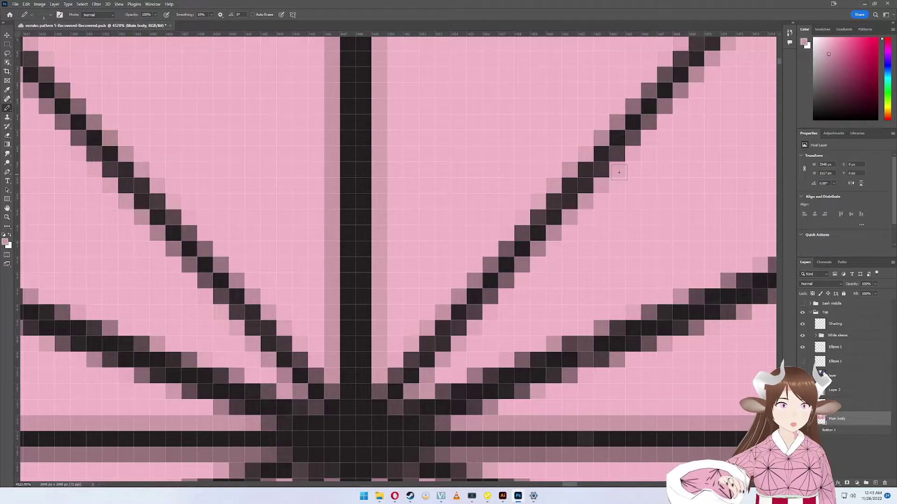
scroll(615, 174, "up", 1)
scroll(615, 174, "up", 9)
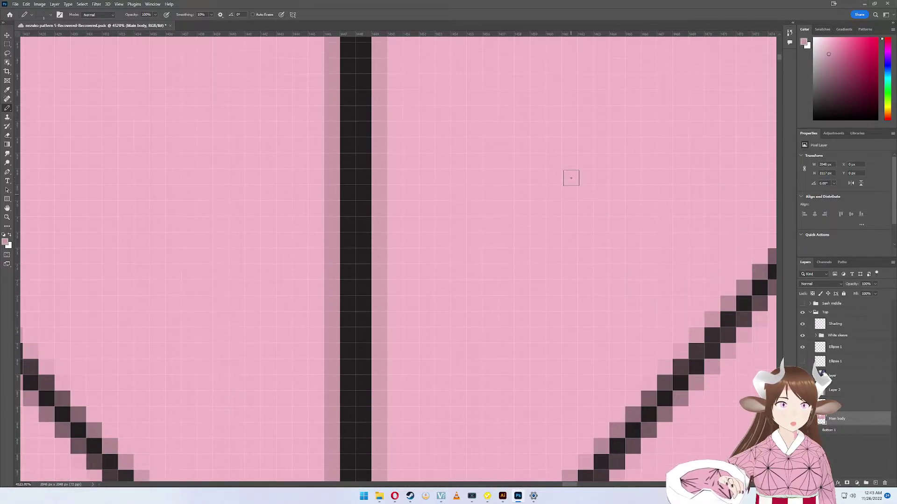
scroll(570, 178, "up", 4)
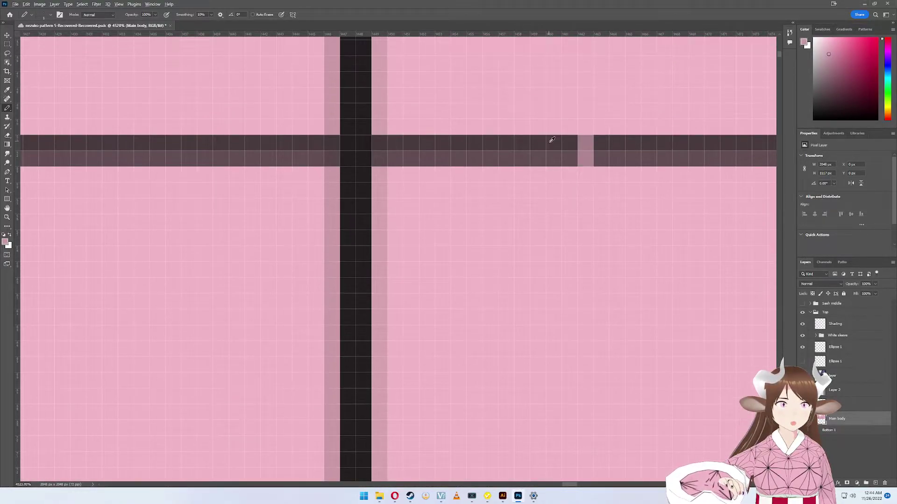
Fix the horizontal band: dark pixel in the upper band, lighter band colour below
left_click(563, 145, "alt")
left_click(585, 143)
left_click(574, 157, "alt")
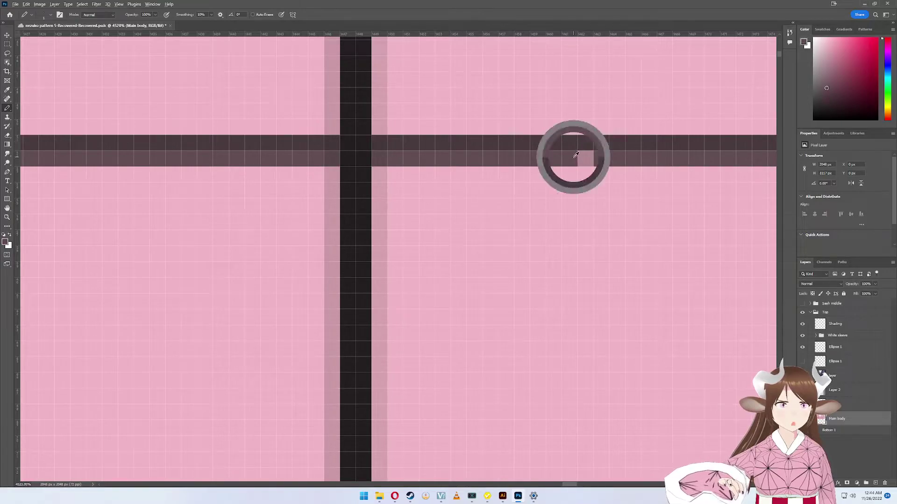
left_click(585, 160)
scroll(610, 152, "up", 3)
scroll(598, 148, "down", 2)
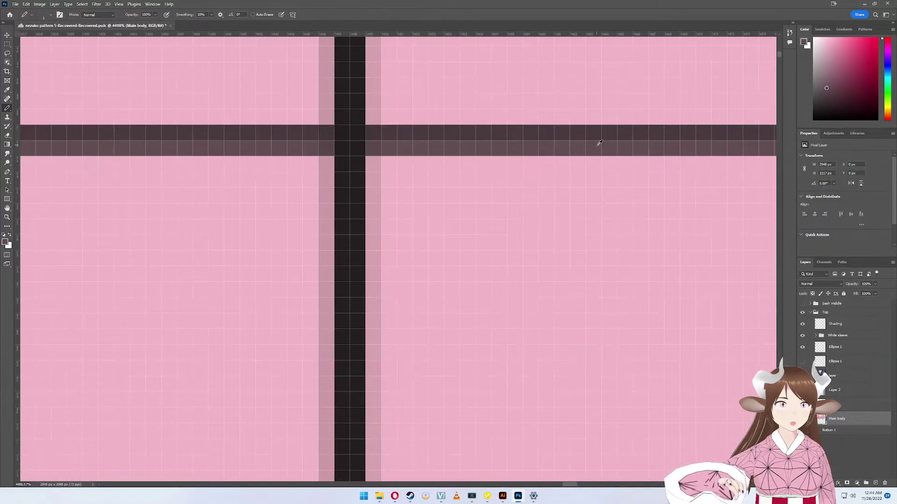
scroll(593, 152, "up", 5)
scroll(581, 160, "up", 8)
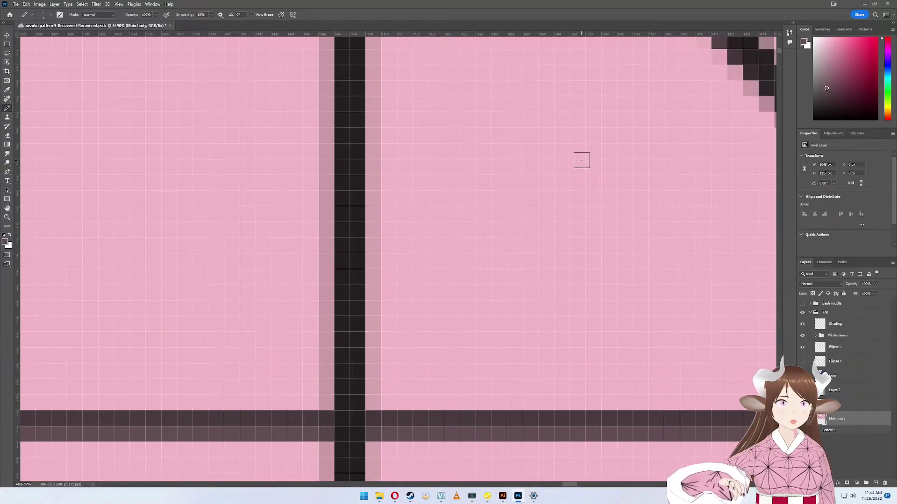
scroll(581, 158, "up", 1)
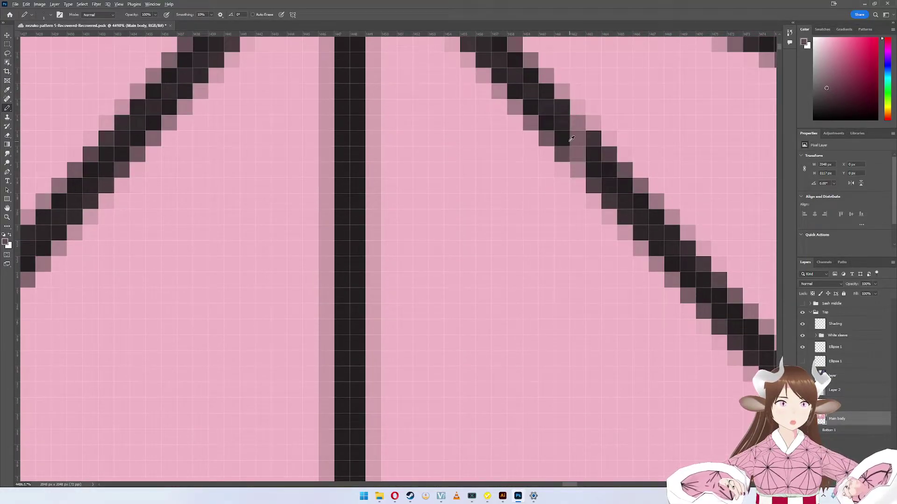
Darken the gap and light grey cells running up the right diagonal
left_click(579, 152)
left_click(569, 120, "alt")
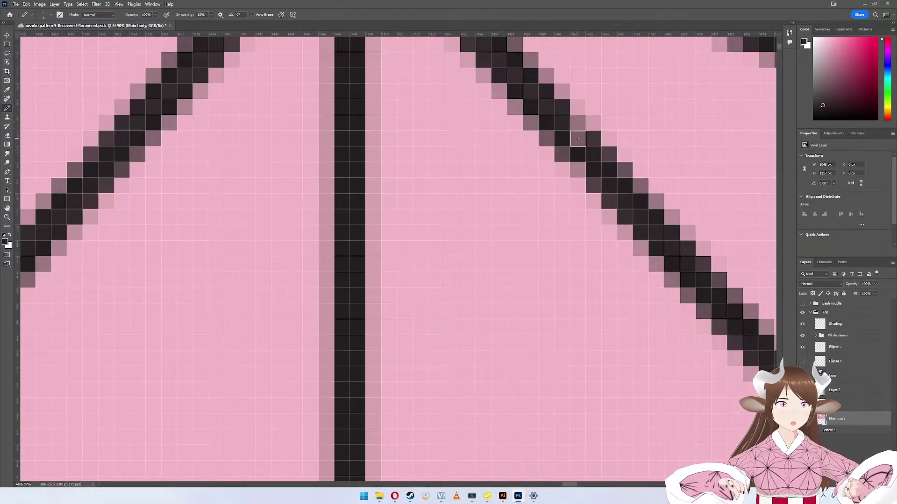
left_click(578, 138)
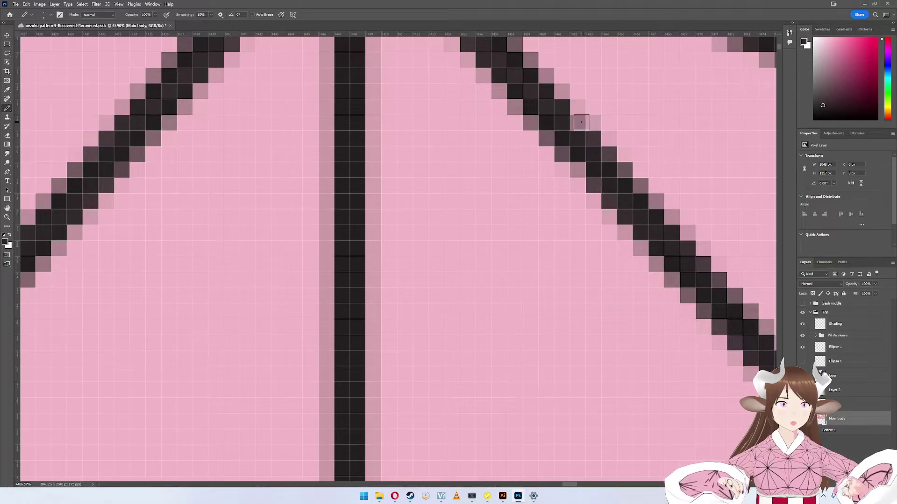
left_click(577, 123)
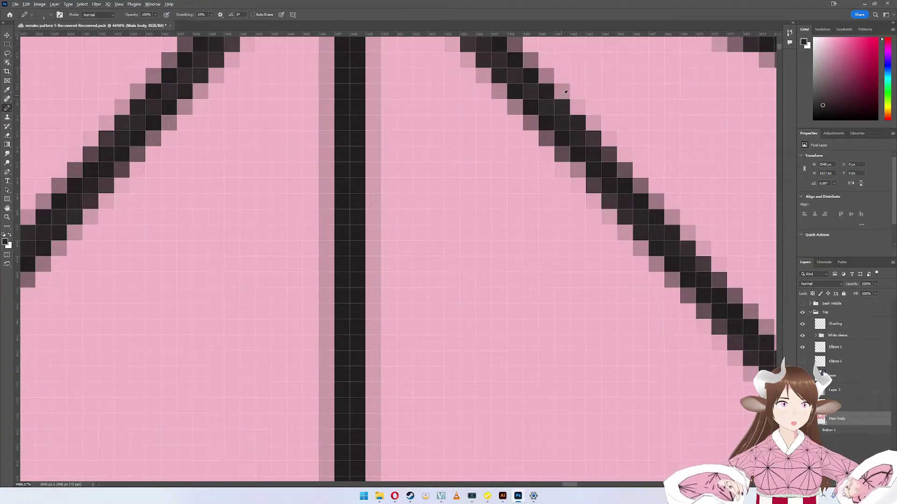
left_click(579, 107)
scroll(586, 105, "up", 4)
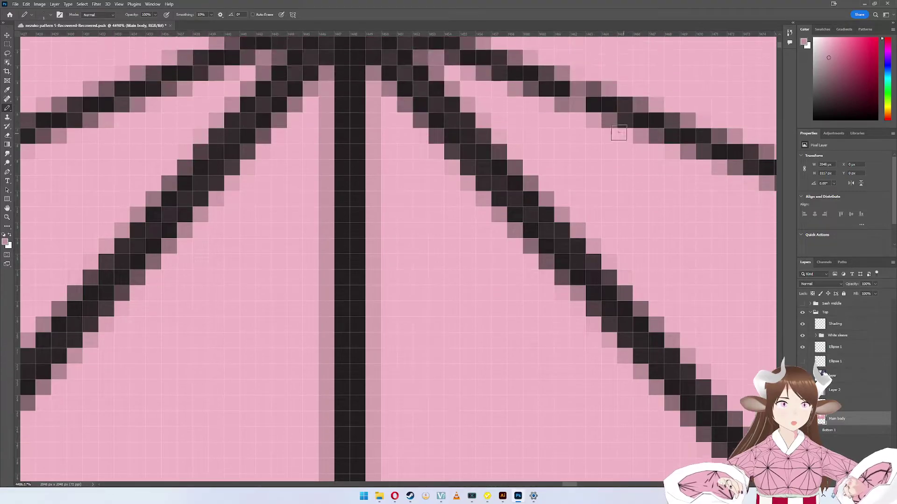
left_click(566, 133, "alt")
left_click(578, 134)
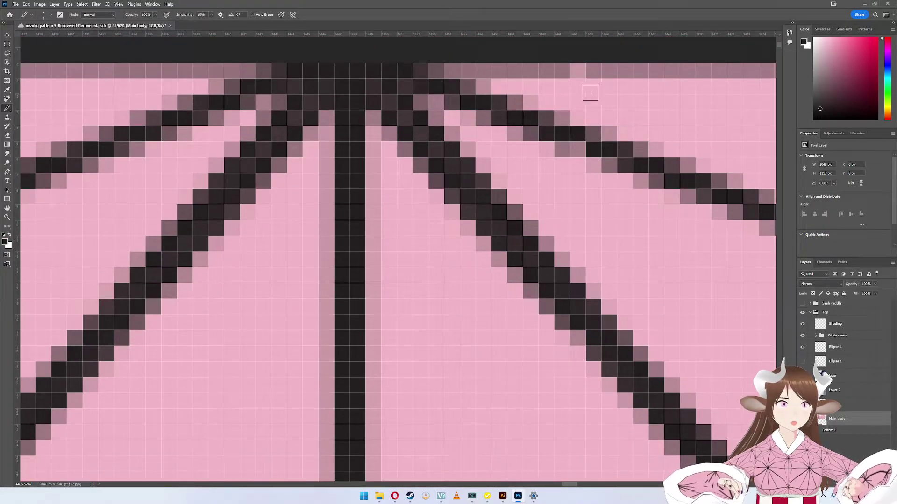
left_click(559, 67, "alt")
scroll(584, 92, "up", 2)
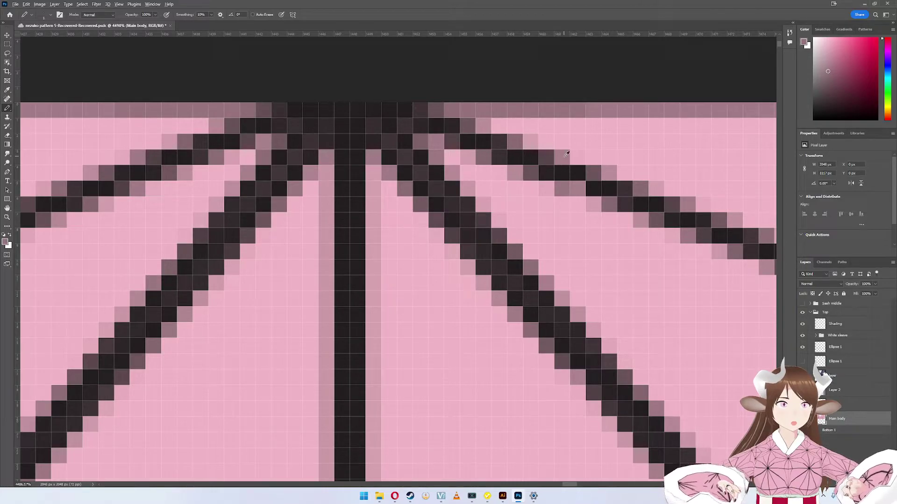
Repaint the right diagonal's edge cells with a lighter tone, then darken remaining cells
left_click(566, 154, "alt")
left_click(546, 188)
left_click(562, 157)
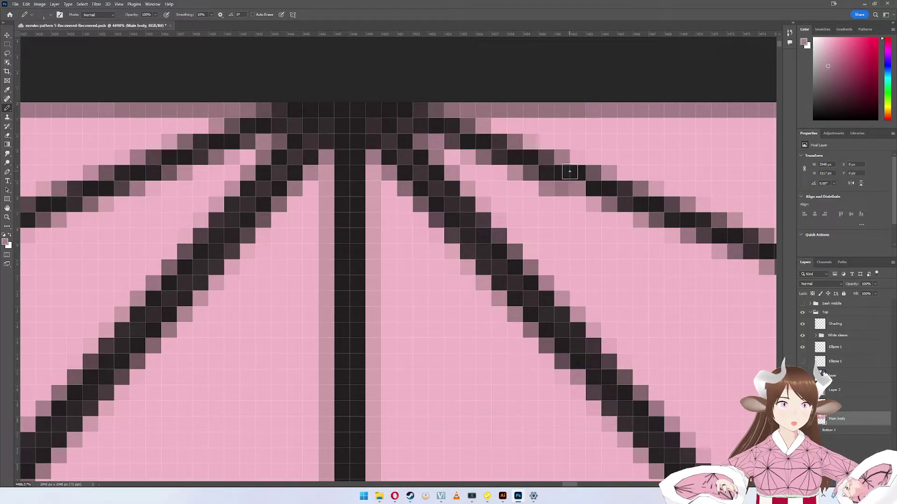
scroll(618, 179, "down", 1)
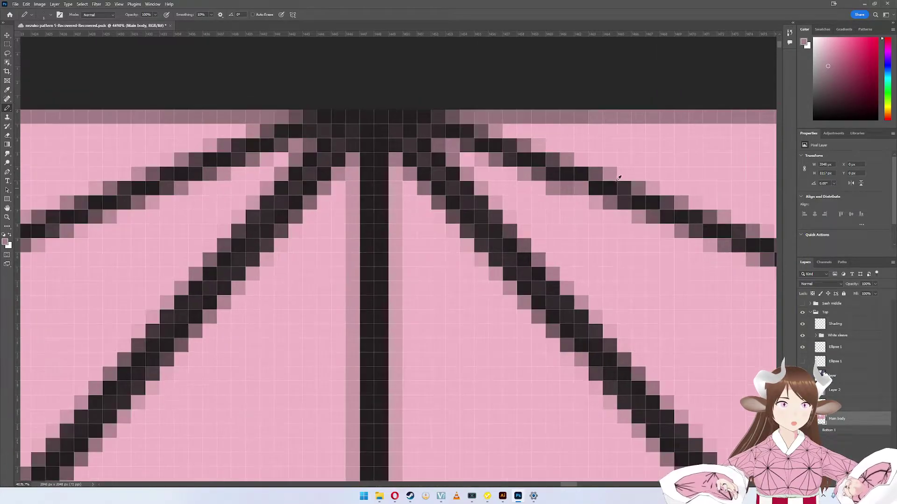
left_click(538, 170, "alt")
left_click(568, 188)
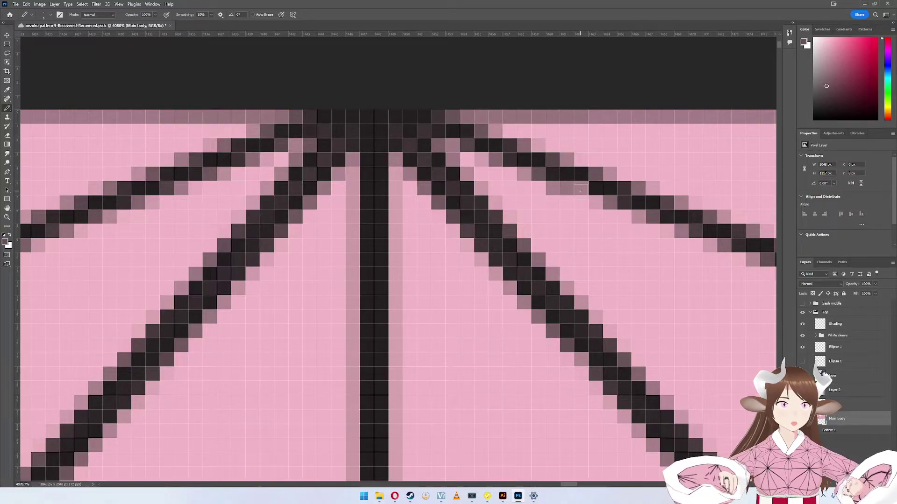
left_click(582, 188)
left_click(612, 171, "alt")
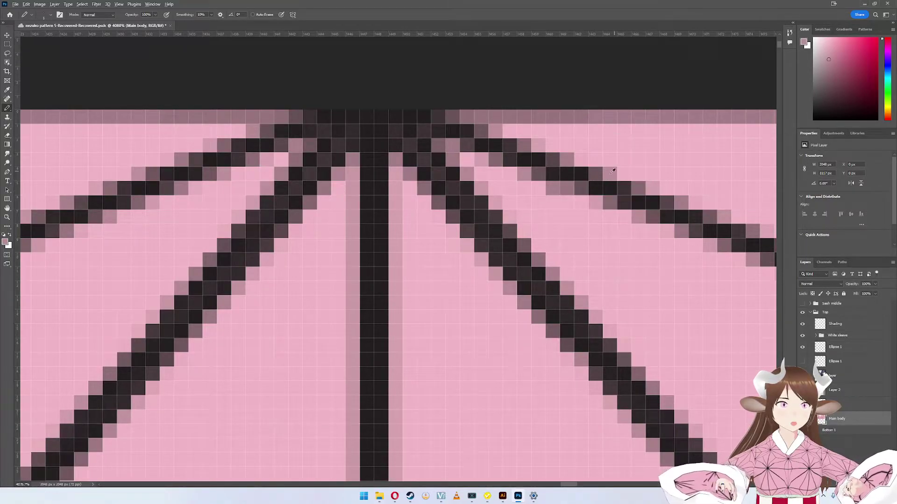
scroll(568, 187, "down", 10)
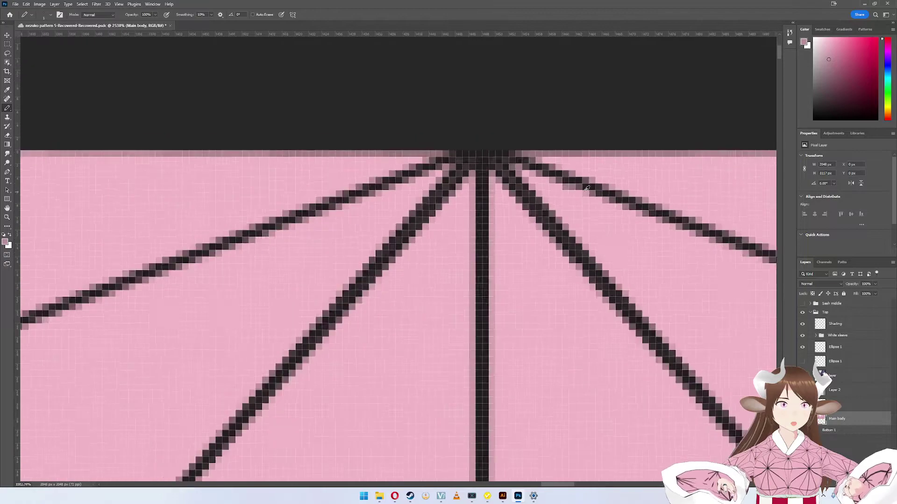
scroll(615, 189, "down", 5)
scroll(626, 242, "down", 6)
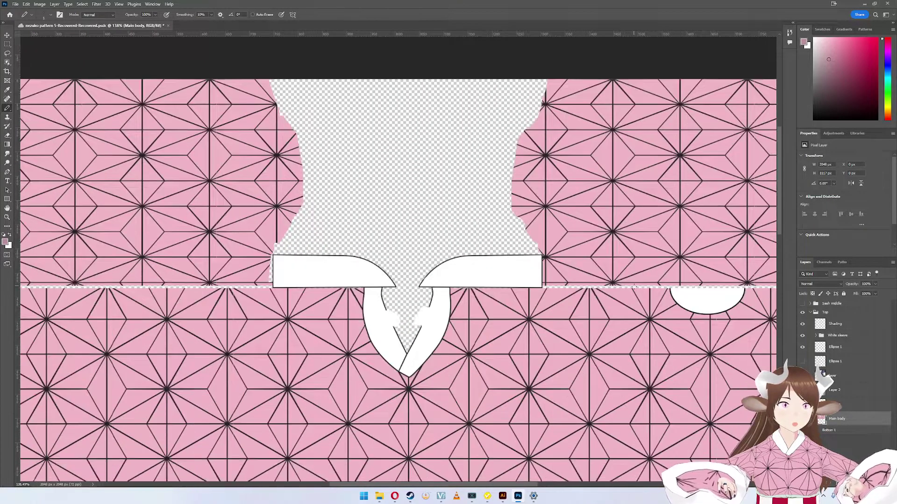
scroll(636, 299, "down", 5)
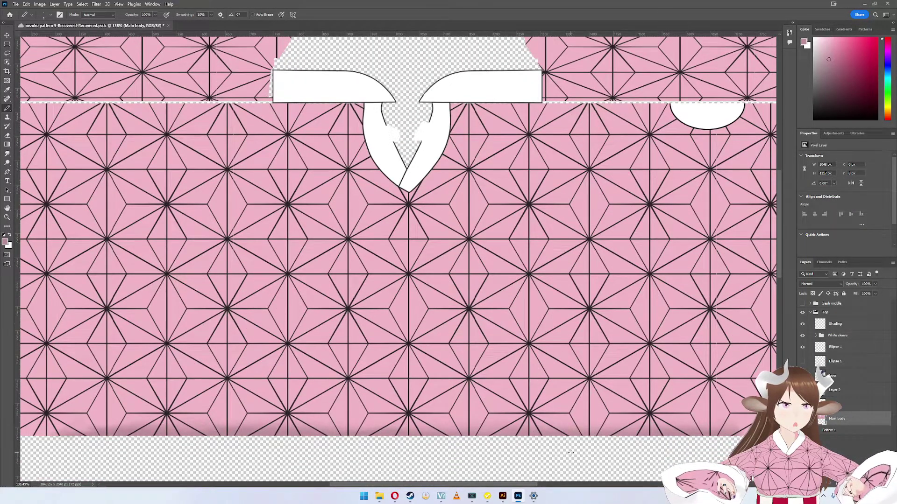
left_click_drag(518, 488, 556, 483)
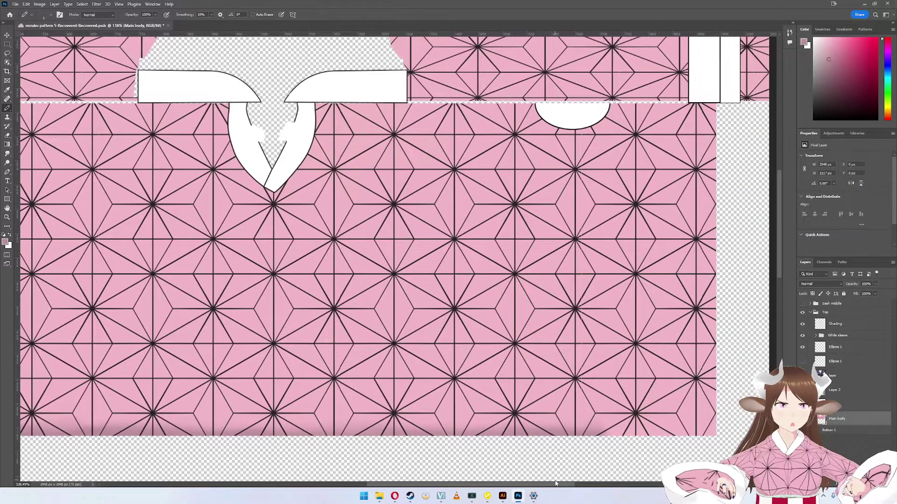
scroll(615, 471, "up", 5)
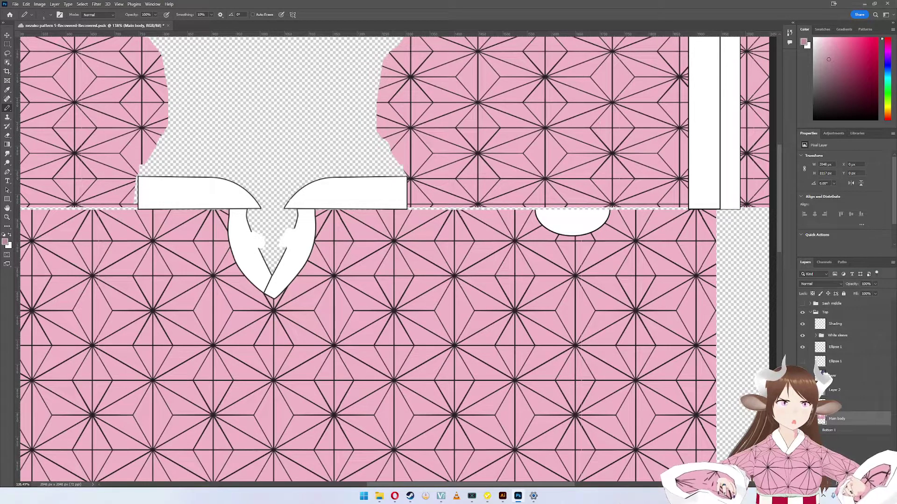
scroll(634, 488, "up", 3)
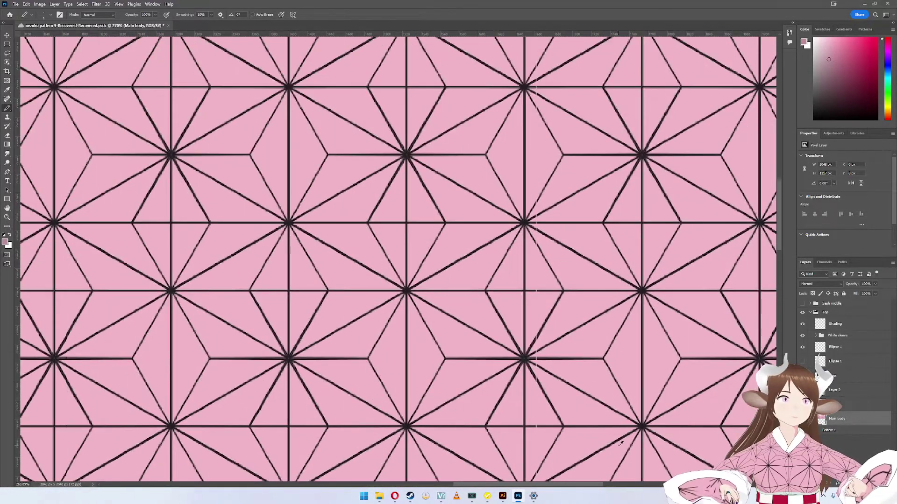
scroll(634, 488, "up", 5)
scroll(524, 339, "up", 3)
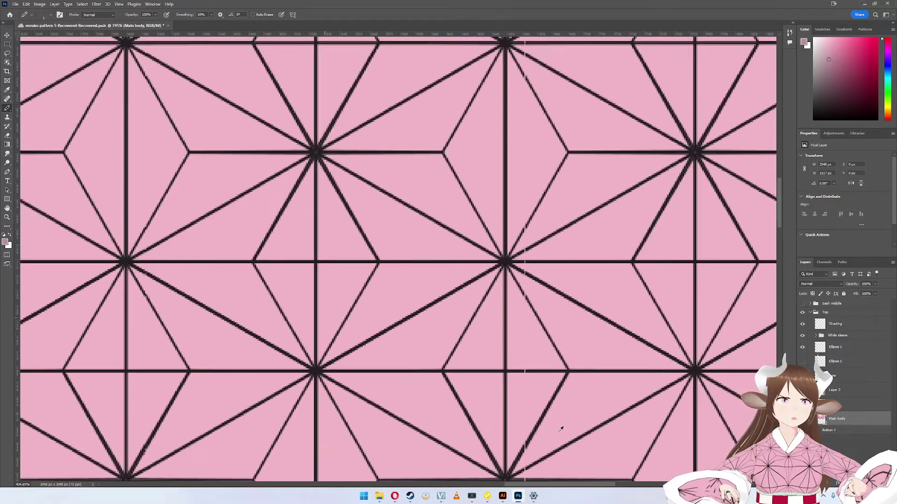
scroll(594, 361, "up", 3)
scroll(594, 361, "down", 10)
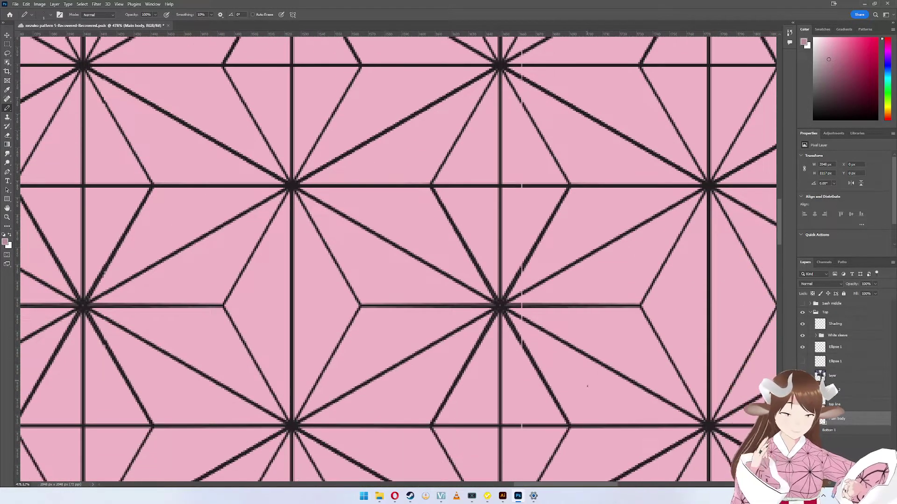
scroll(570, 428, "down", 4)
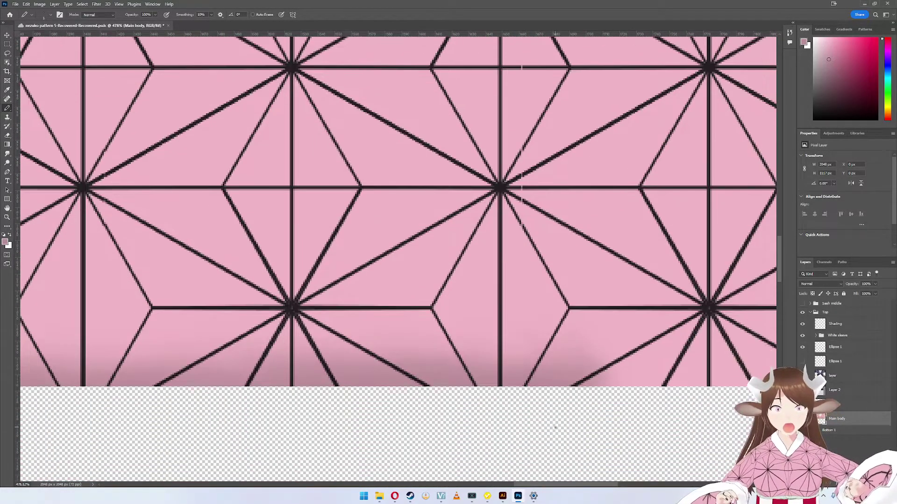
Sample the dark line and pink background colours, then retouch pixels along the diagonal line
scroll(513, 202, "up", 8)
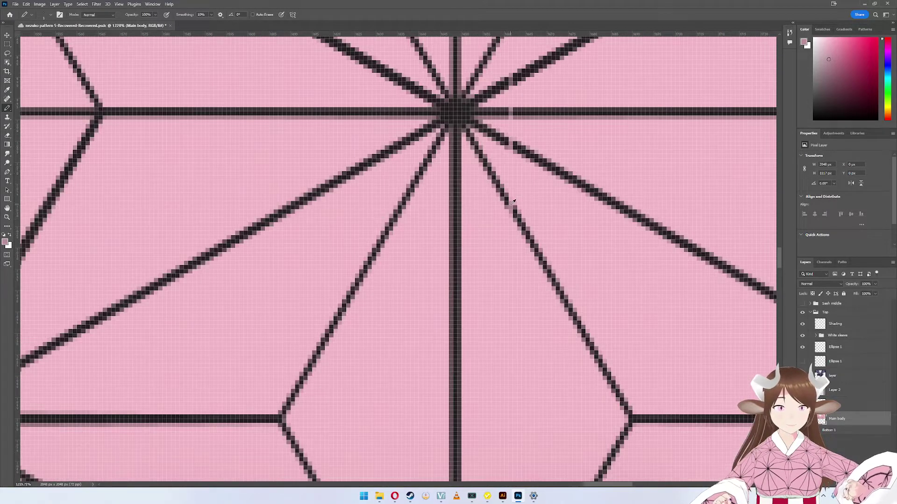
scroll(514, 201, "up", 3)
left_click(504, 202, "alt")
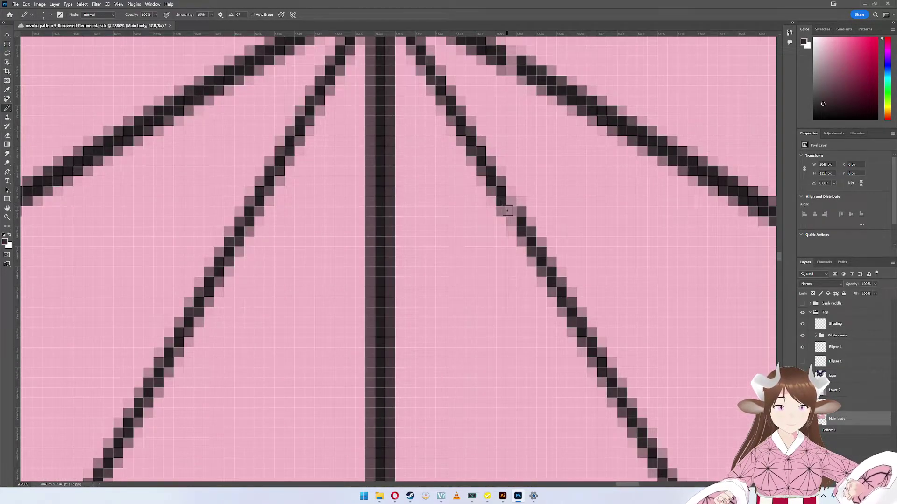
scroll(512, 206, "up", 1)
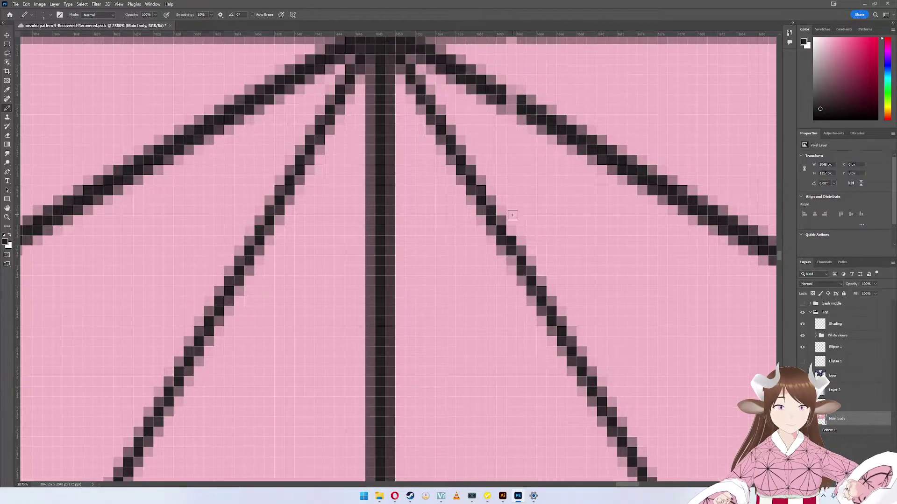
left_click(504, 212, "alt")
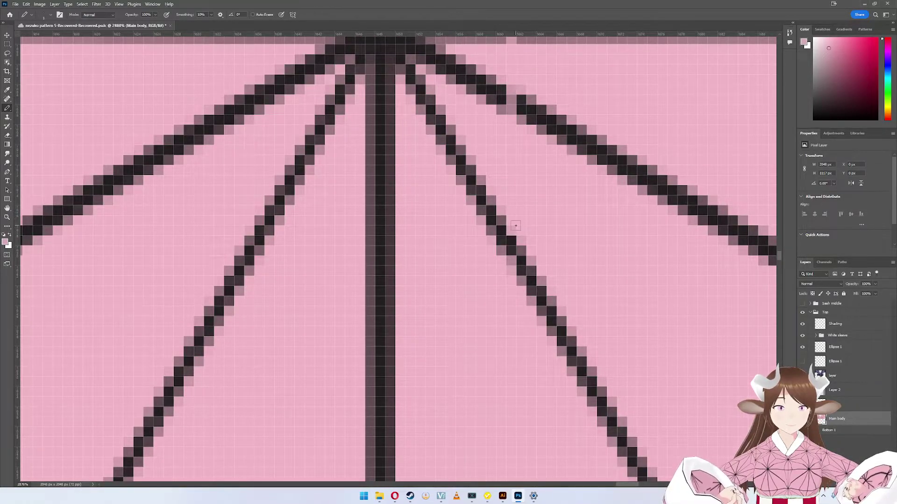
left_click(505, 216, "alt")
left_click(516, 232)
left_click(500, 206, "alt")
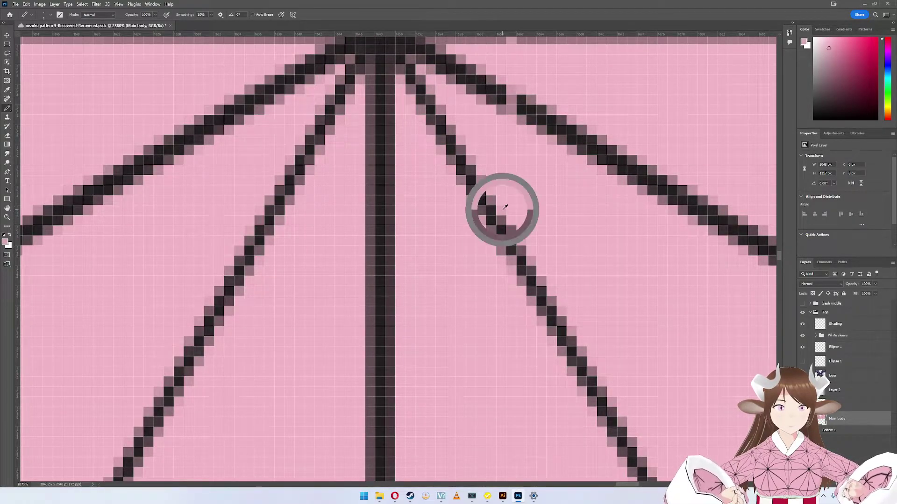
left_click(511, 220)
Fill a gap pixel in the diagonal line with the sampled dark line colour
scroll(511, 220, "up", 2)
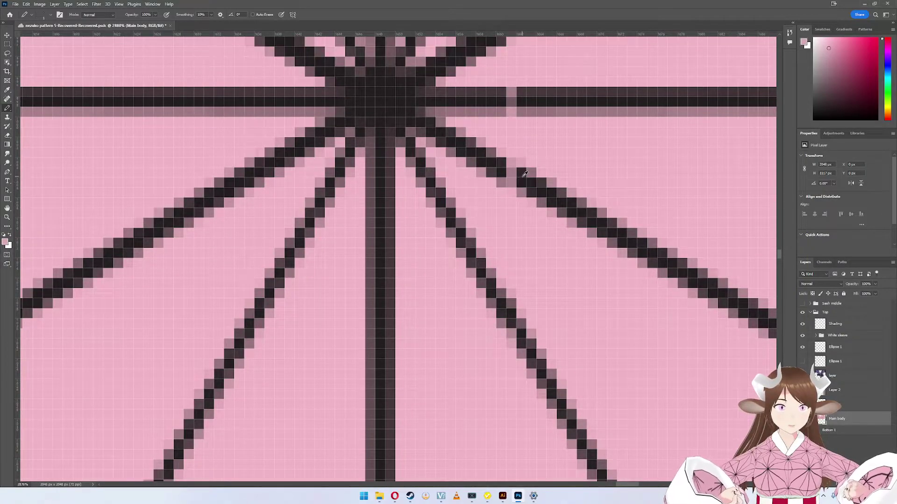
left_click(524, 173, "alt")
left_click(514, 180)
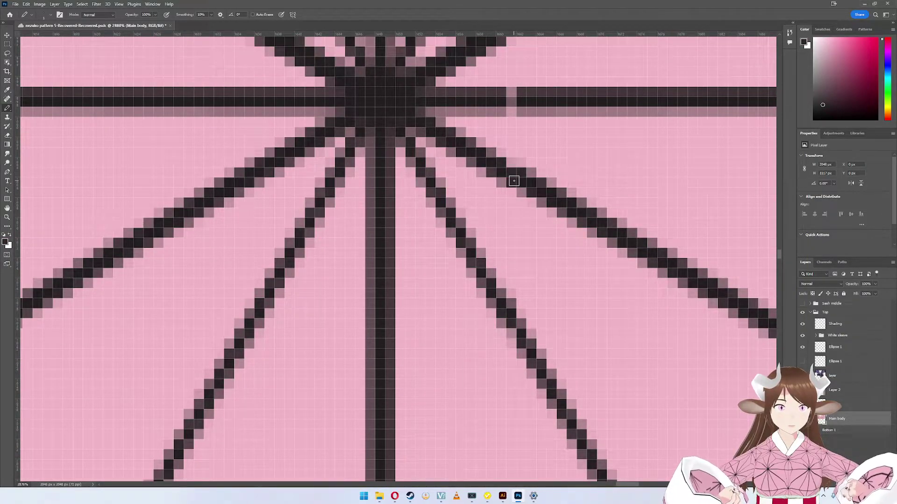
left_click(528, 187, "alt")
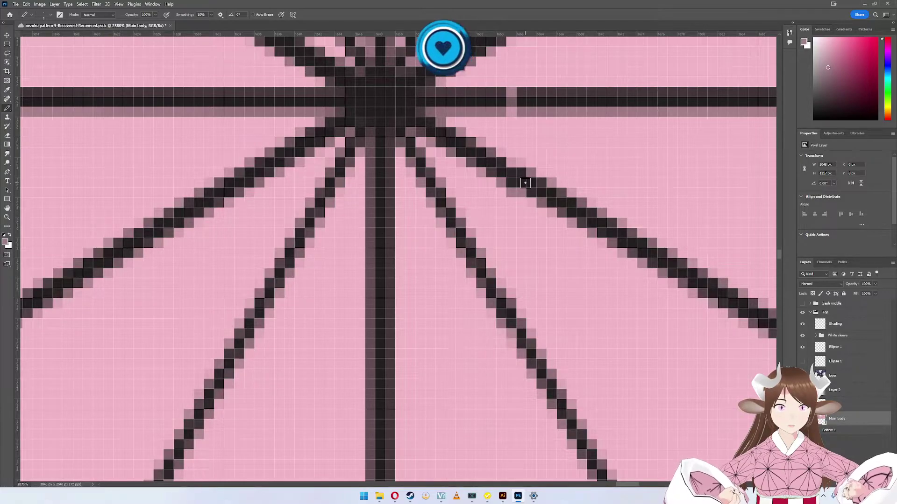
Sample the horizontal bar's dark colour, its muted pink edge, and the diagonal line's shades
scroll(525, 183, "up", 1)
scroll(525, 183, "up", 1)
left_click(509, 149, "alt")
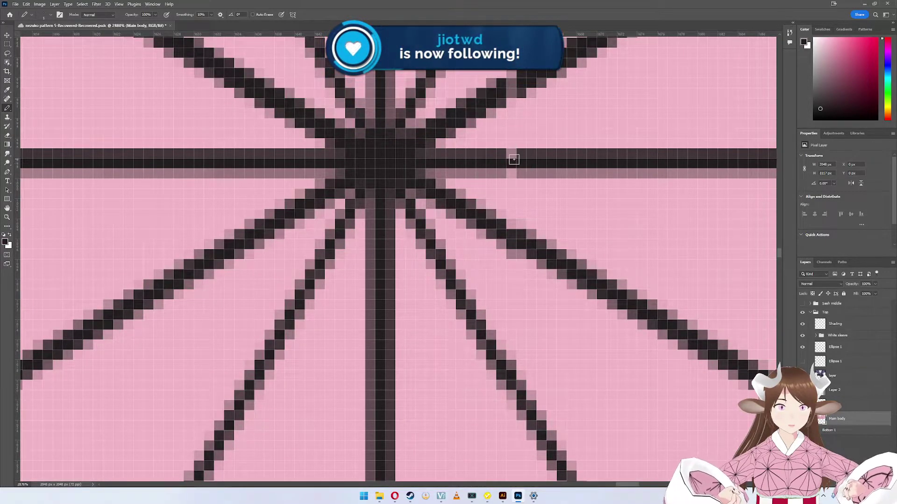
left_click(511, 172, "alt")
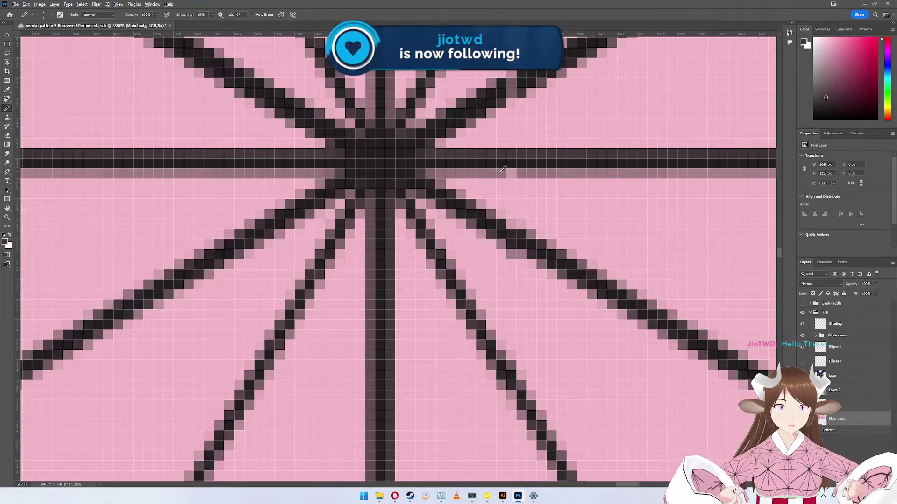
scroll(511, 171, "up", 2)
left_click(508, 158, "alt")
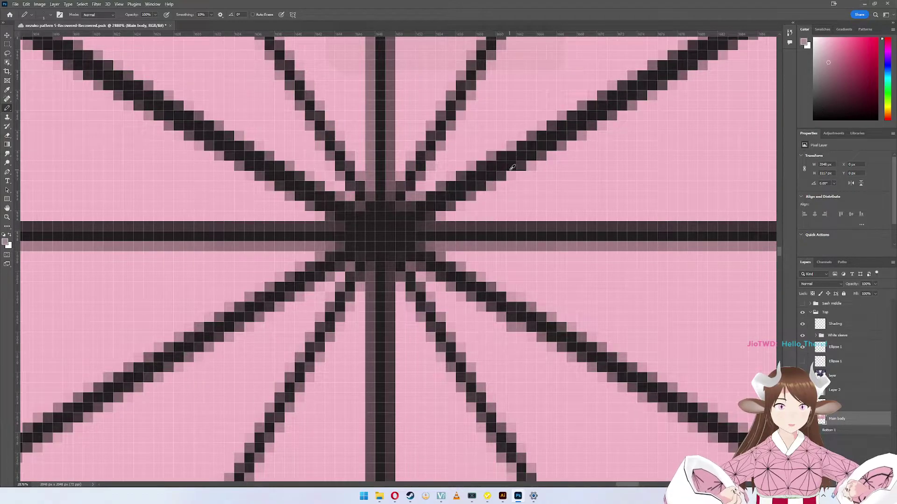
scroll(556, 155, "up", 4)
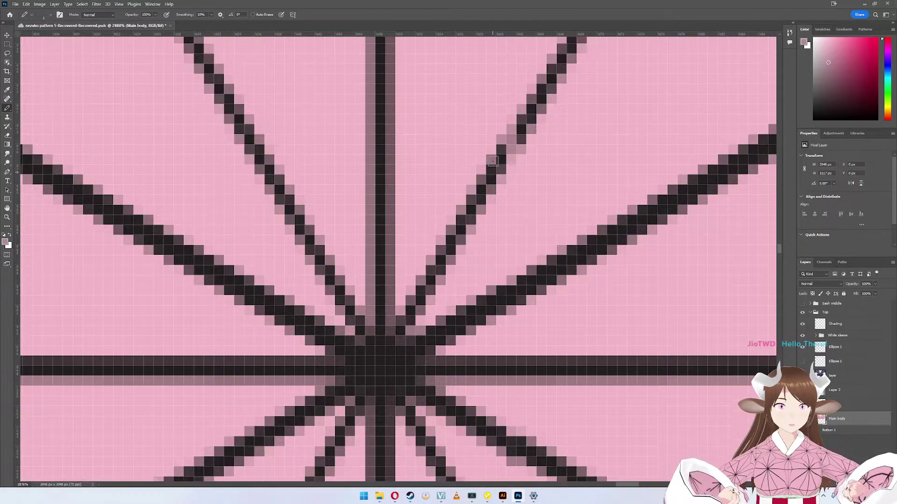
left_click(501, 168, "alt")
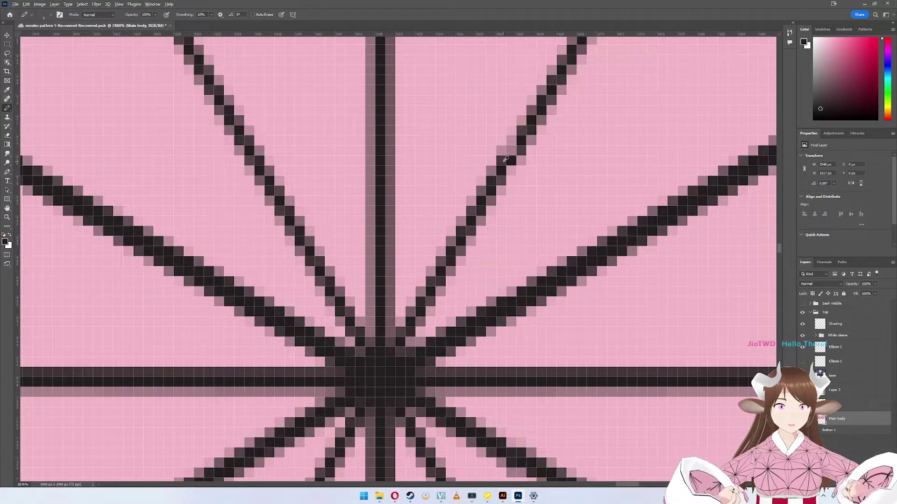
left_click(510, 149, "alt")
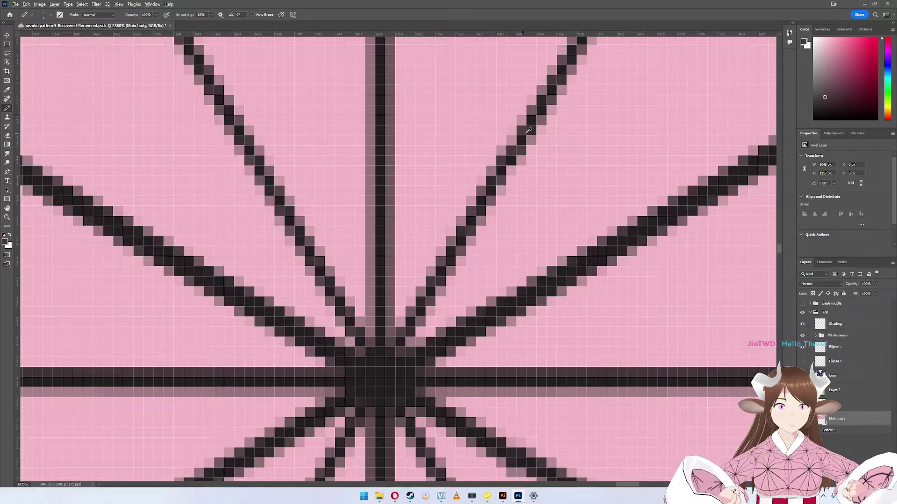
left_click(501, 147, "alt")
Fill the gap pixels in the upper and lower rows of the horizontal dark band
scroll(545, 220, "up", 4)
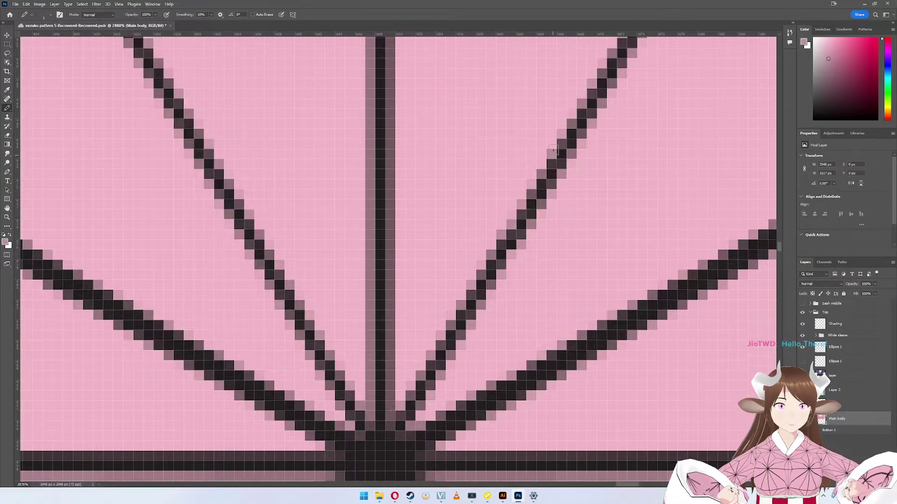
scroll(545, 220, "up", 8)
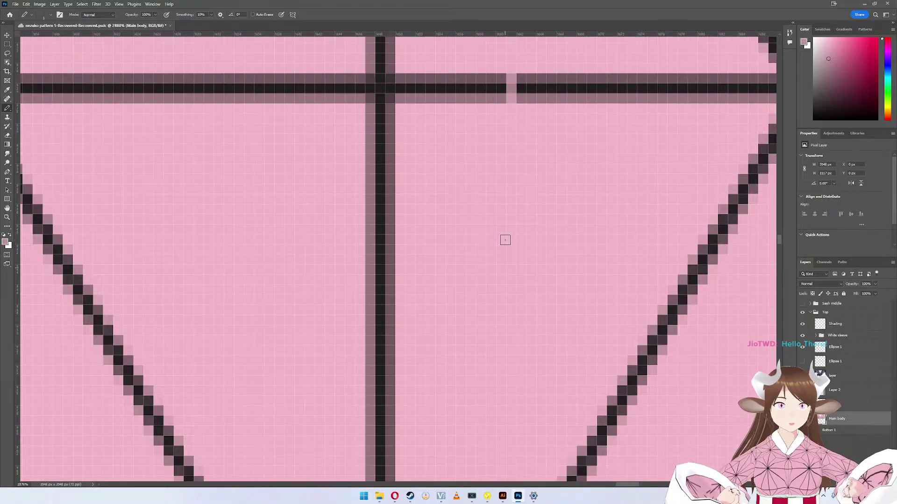
scroll(503, 193, "up", 1)
left_click(503, 166, "alt")
left_click(511, 166)
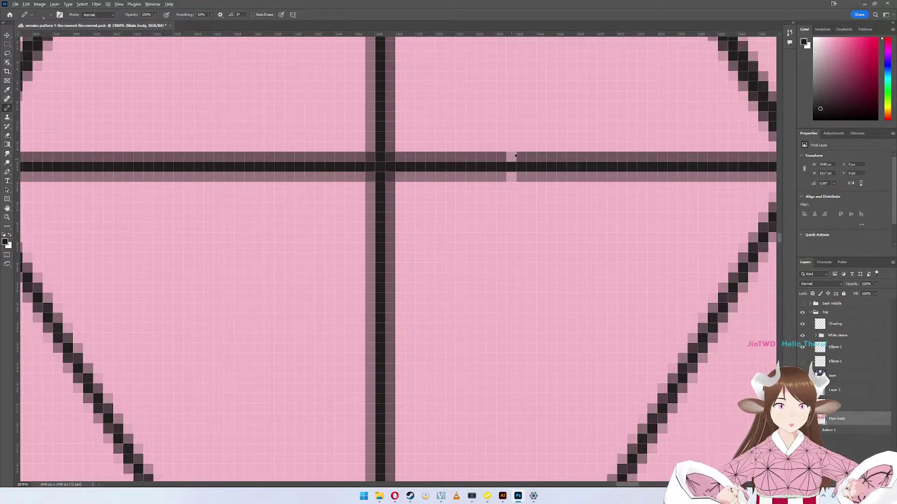
left_click(506, 156, "alt")
left_click(509, 158)
left_click(512, 176)
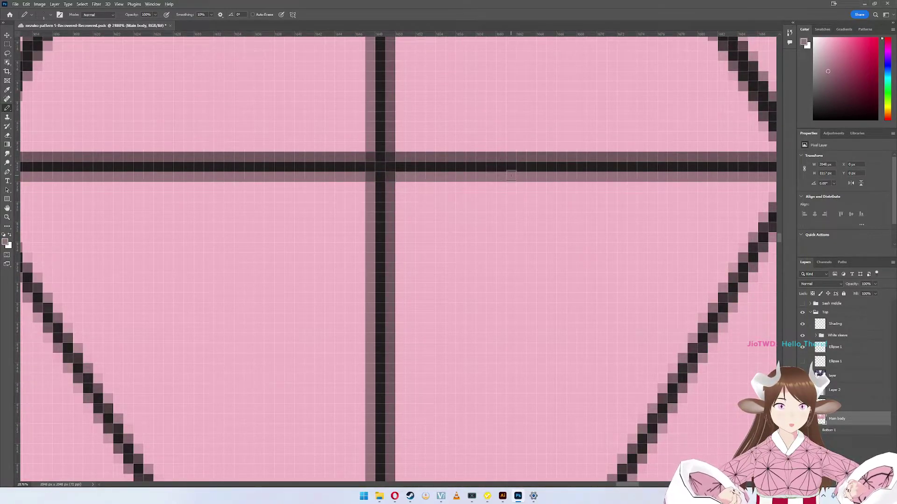
Fill gap pixels along the next star's diagonal line and darken its edge pixels
scroll(525, 171, "up", 5)
scroll(523, 253, "up", 6)
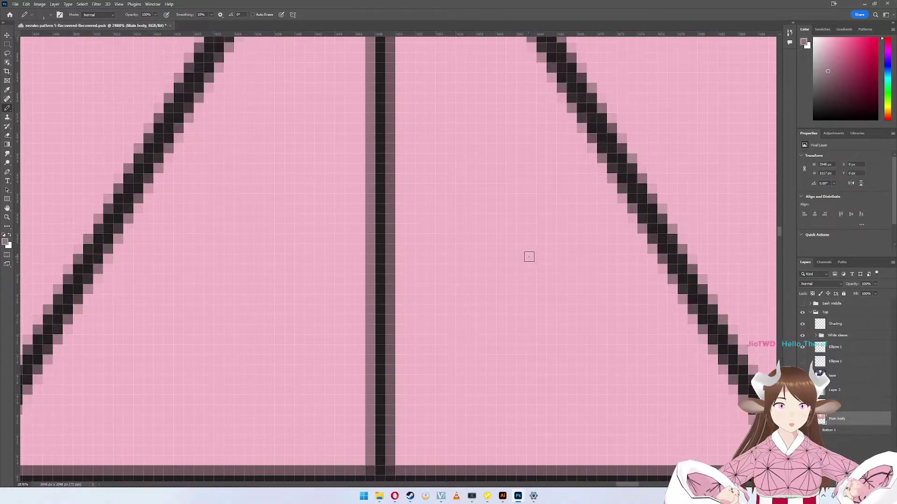
left_click(502, 114, "alt")
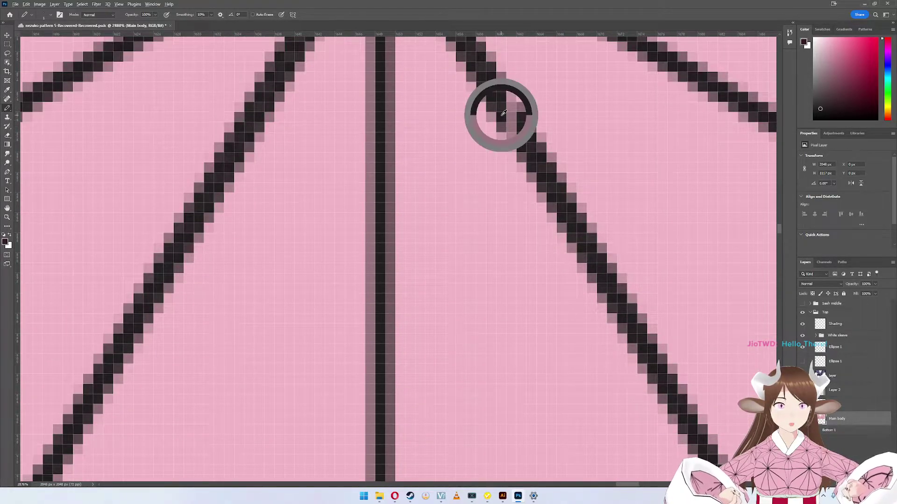
left_click(504, 117)
left_click(512, 126)
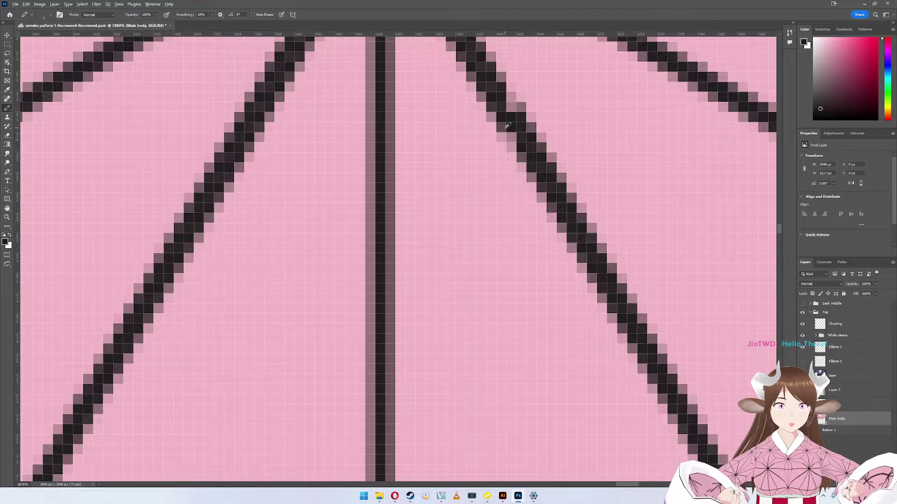
left_click(514, 133)
scroll(538, 163, "up", 1)
scroll(538, 163, "up", 1)
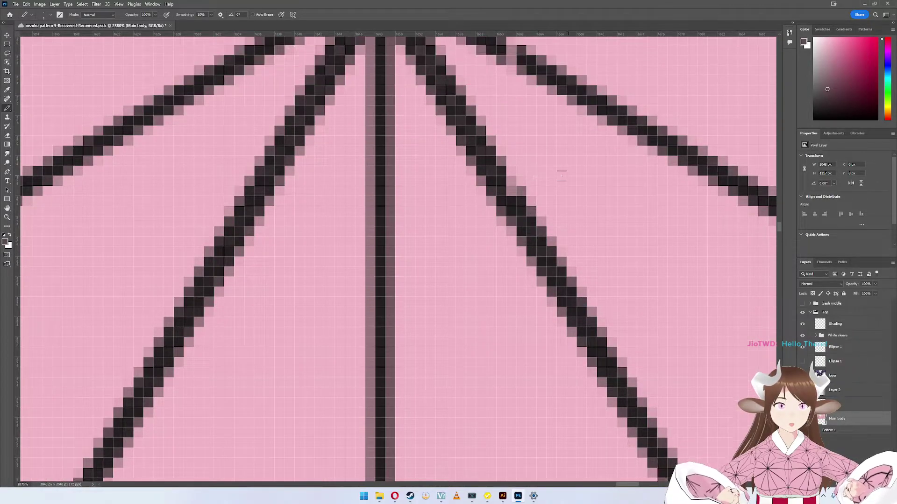
left_click(510, 192)
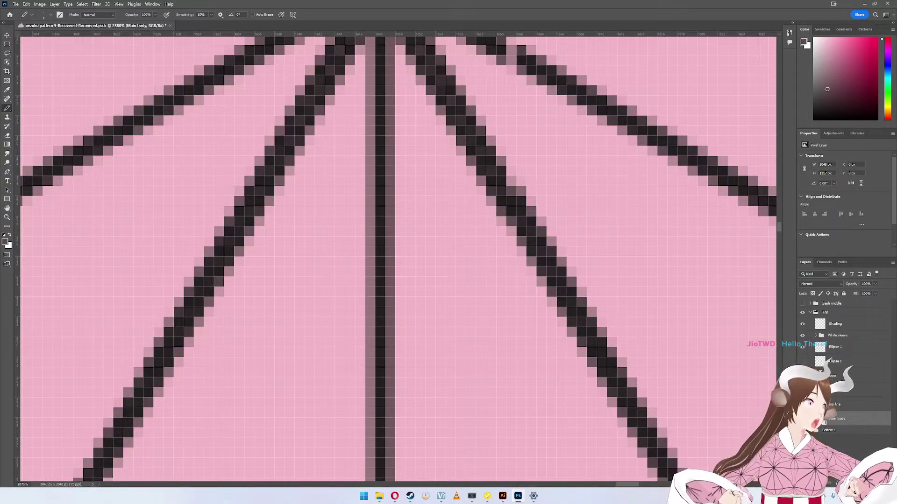
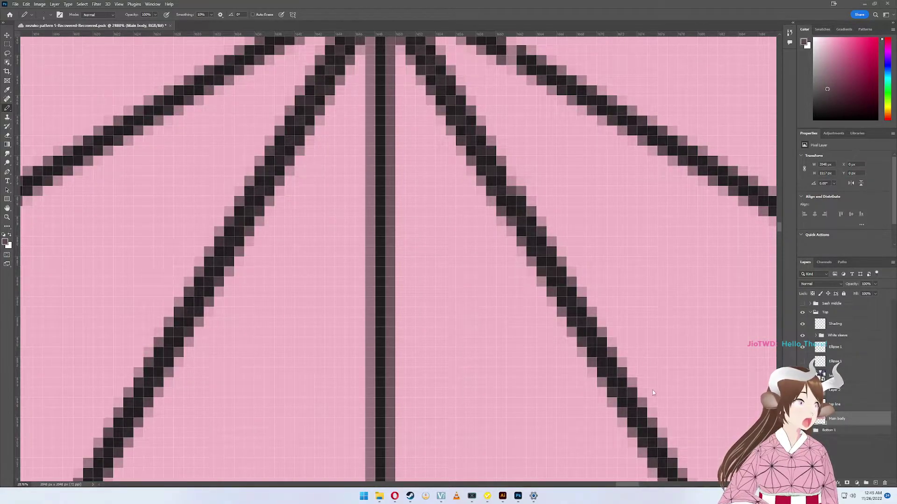
Fill the light gap in the dark horizontal band beside the star's centre, adding a mid-tone edge pixel
scroll(636, 403, "up", 5)
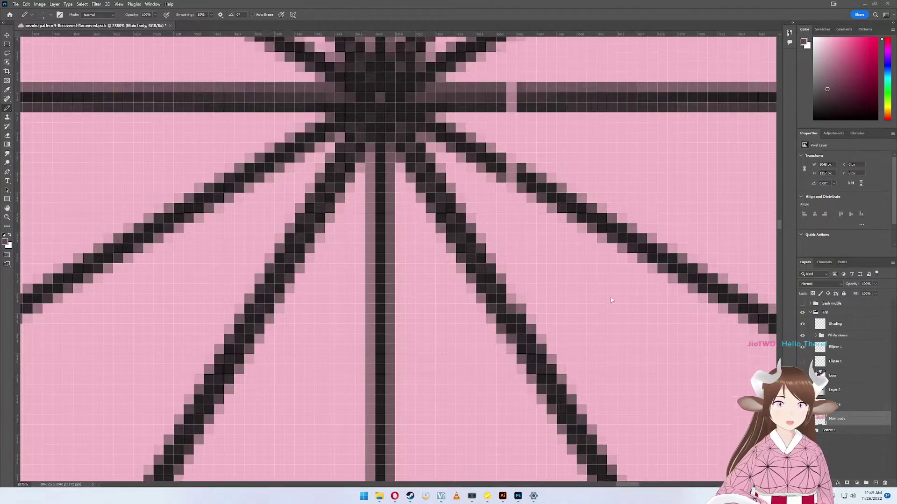
left_click(501, 174, "alt")
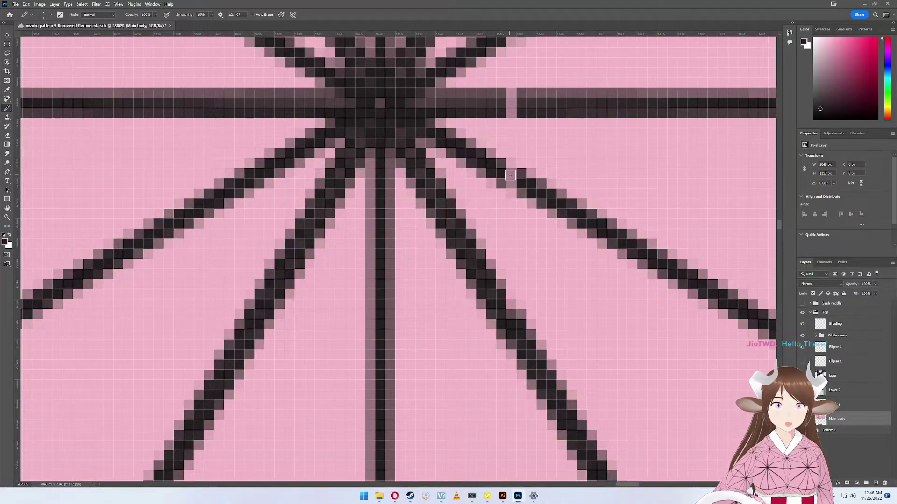
left_click(500, 181, "alt")
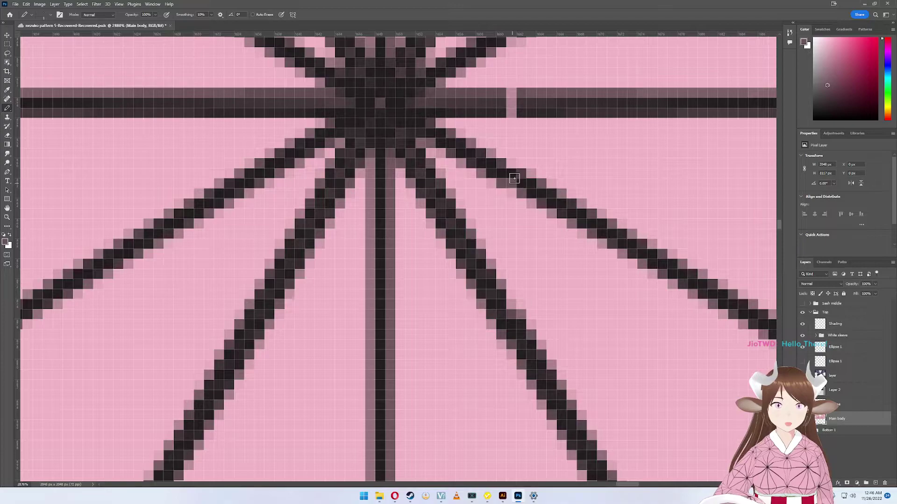
left_click(511, 162)
left_click(511, 189, "alt")
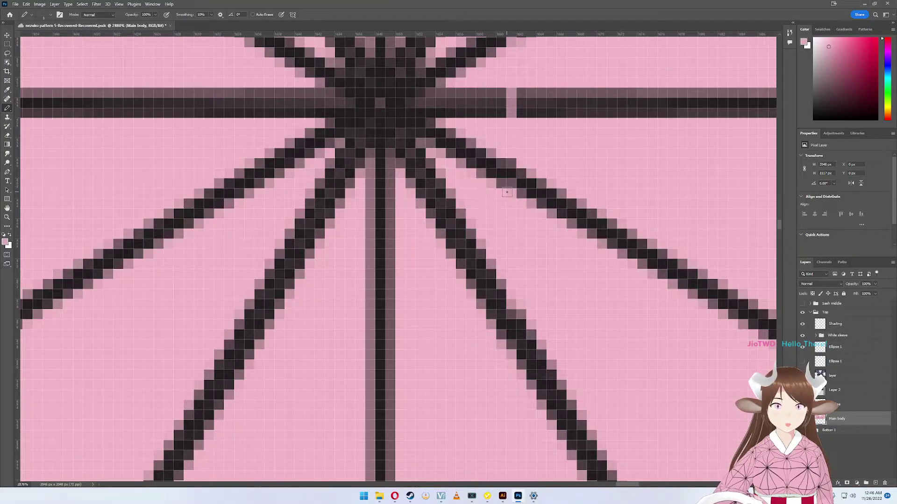
scroll(522, 181, "up", 2)
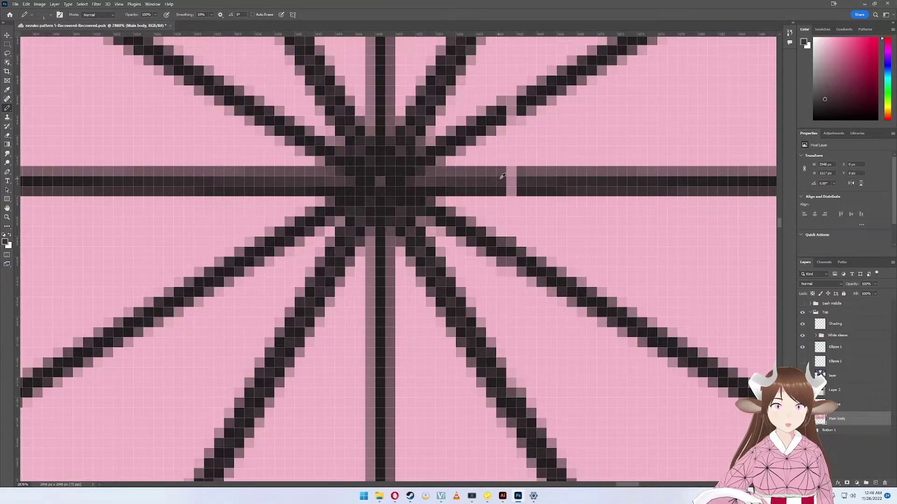
left_click(511, 180)
left_click(509, 182, "alt")
left_click(511, 171)
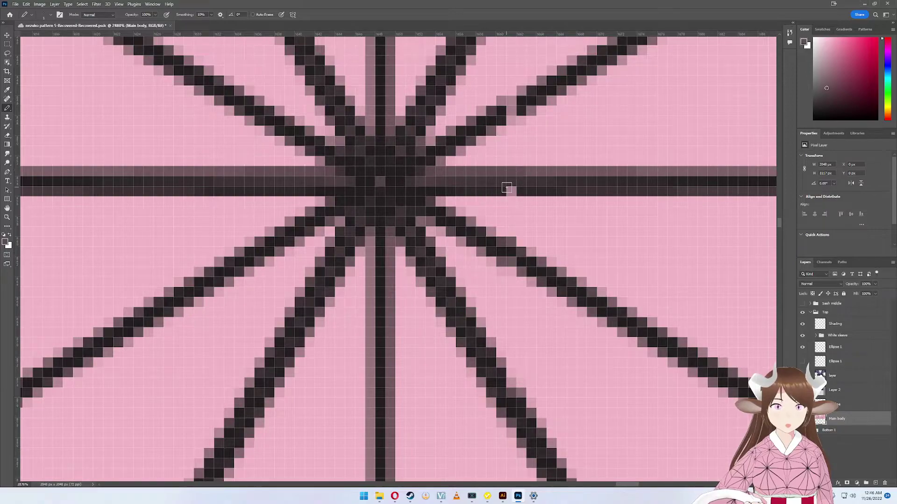
Paint dark pixels up along the upper-right diagonal line using its sampled line colour
left_click(507, 189, "alt")
scroll(519, 171, "up", 2)
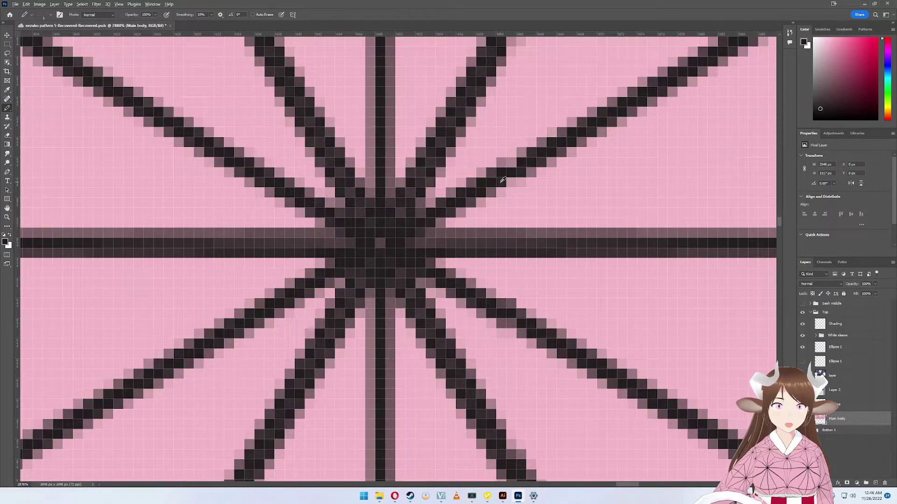
left_click(500, 175, "alt")
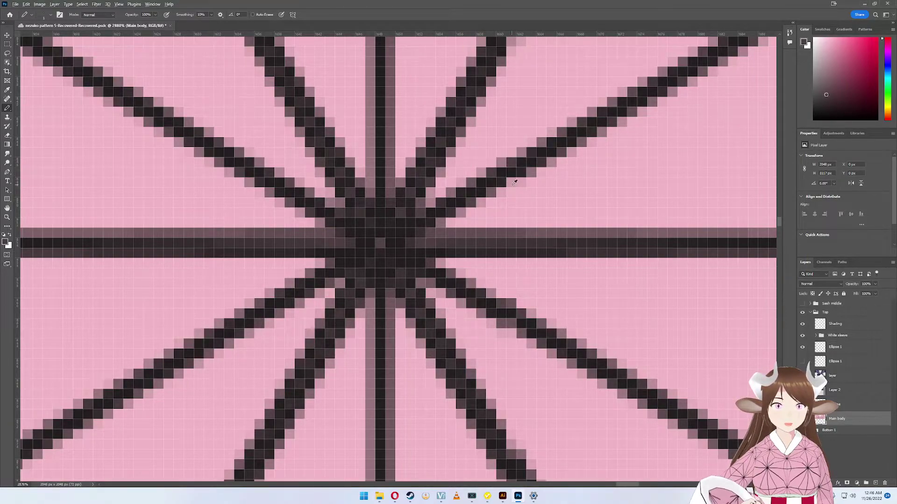
left_click(499, 180, "alt")
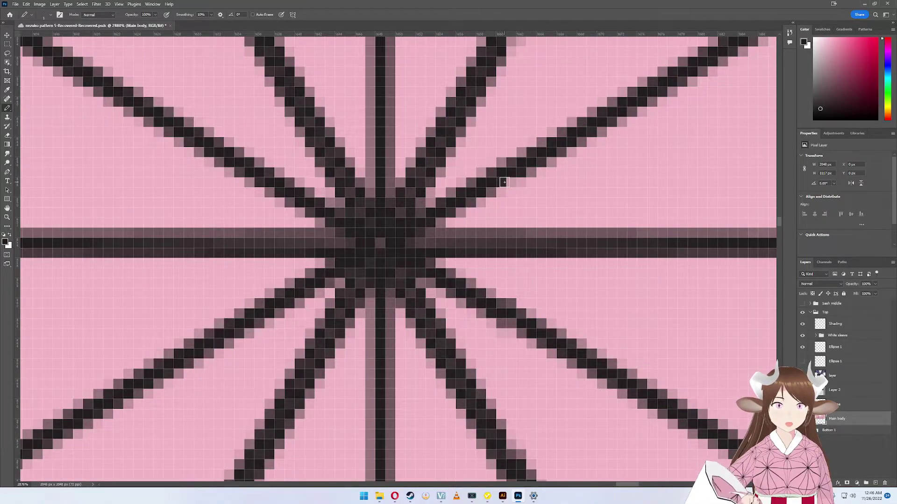
left_click(517, 177, "alt")
scroll(514, 180, "up", 3)
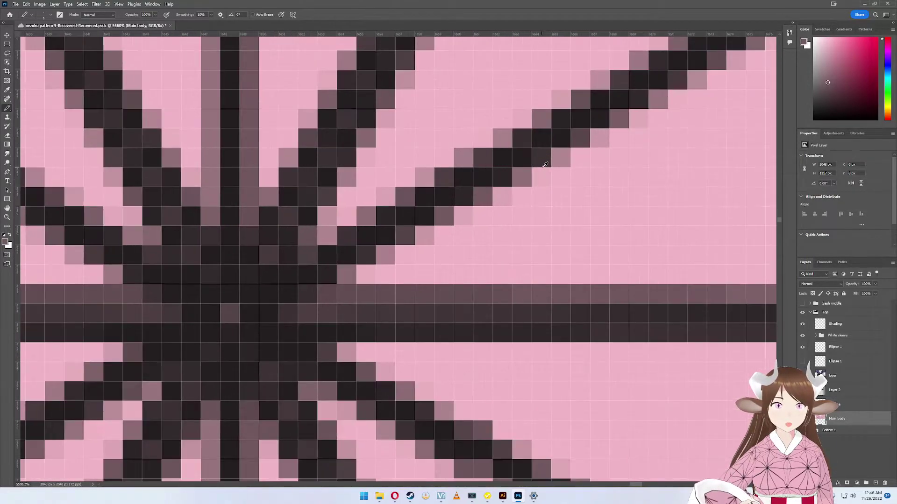
scroll(504, 170, "down", 3)
scroll(486, 157, "up", 3)
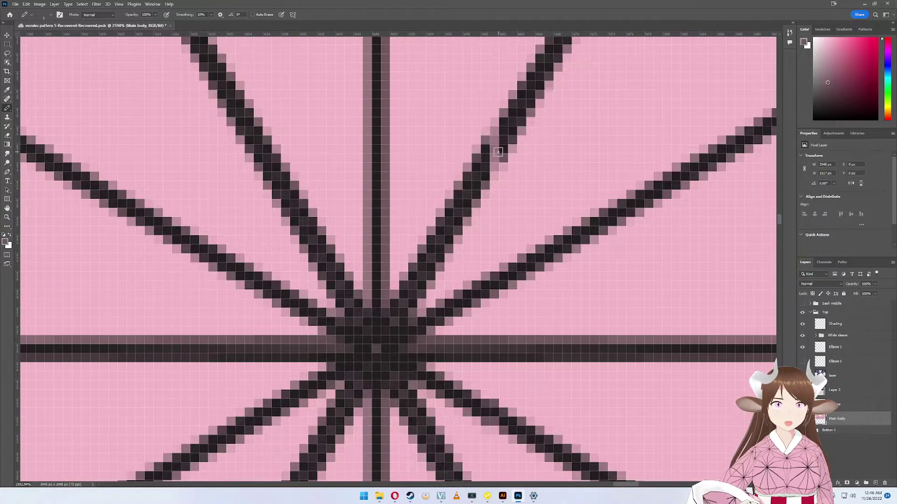
left_click(486, 157, "alt")
left_click_drag(487, 157, 497, 142)
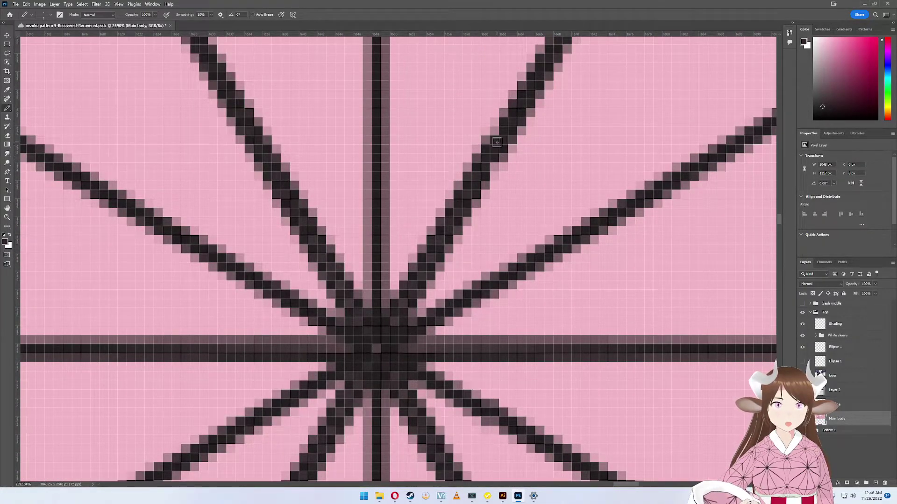
left_click(485, 184, "alt")
left_click(489, 193, "alt")
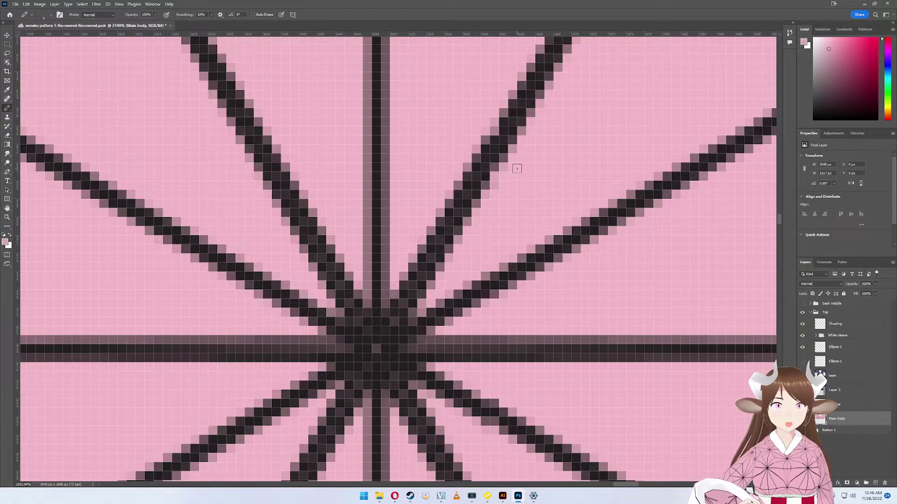
Paint the upper and lower pink gap pixels in the horizontal line black
scroll(517, 168, "up", 10)
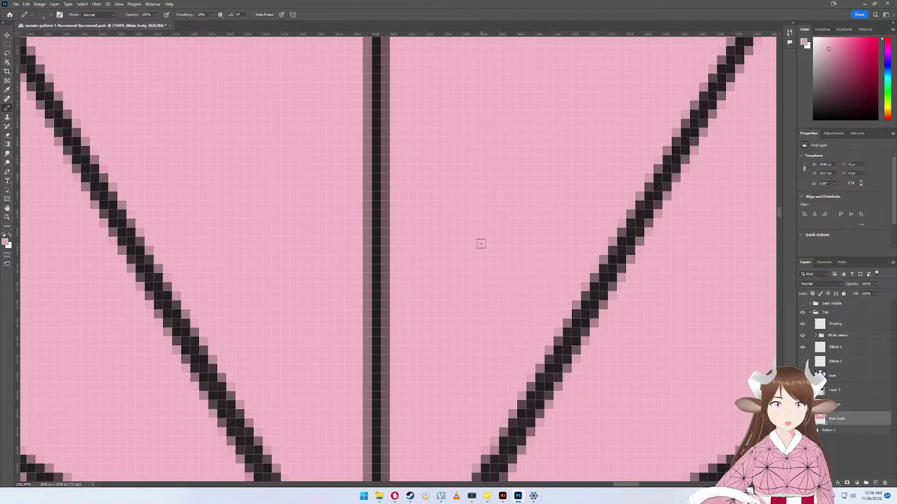
scroll(481, 244, "up", 5)
left_click(475, 152, "alt")
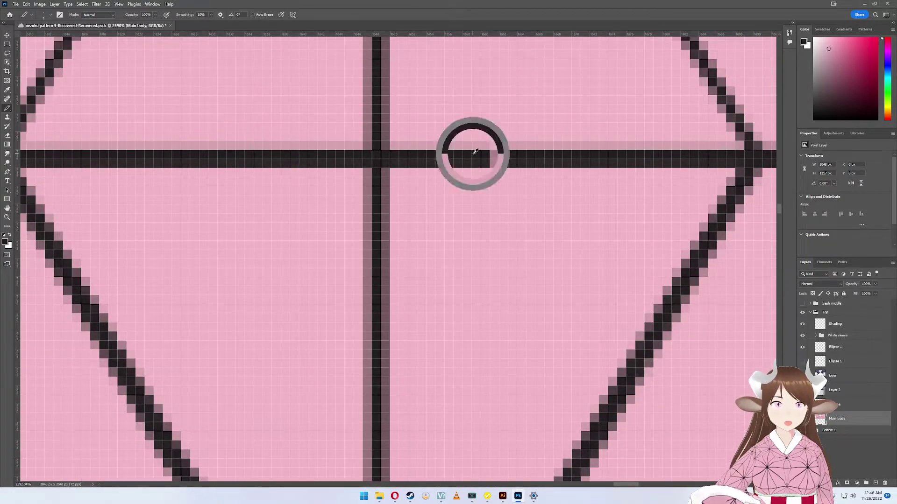
left_click(494, 154)
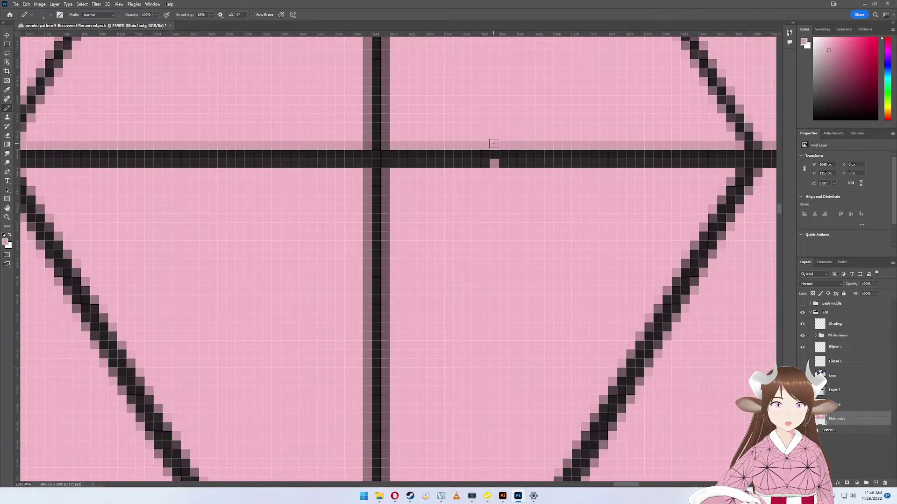
left_click(485, 159, "alt")
left_click(493, 163)
Touch up a remaining pixel in the band using near-black and pink background samples
scroll(503, 235, "up", 5)
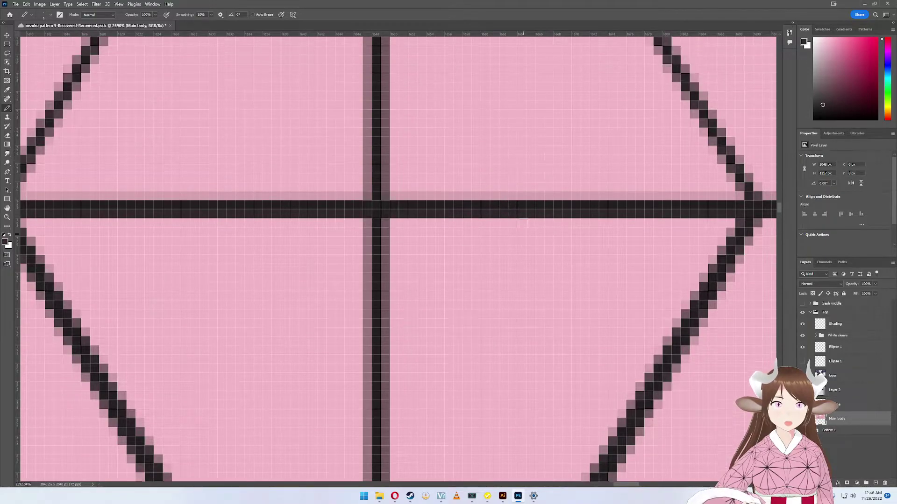
scroll(503, 236, "up", 15)
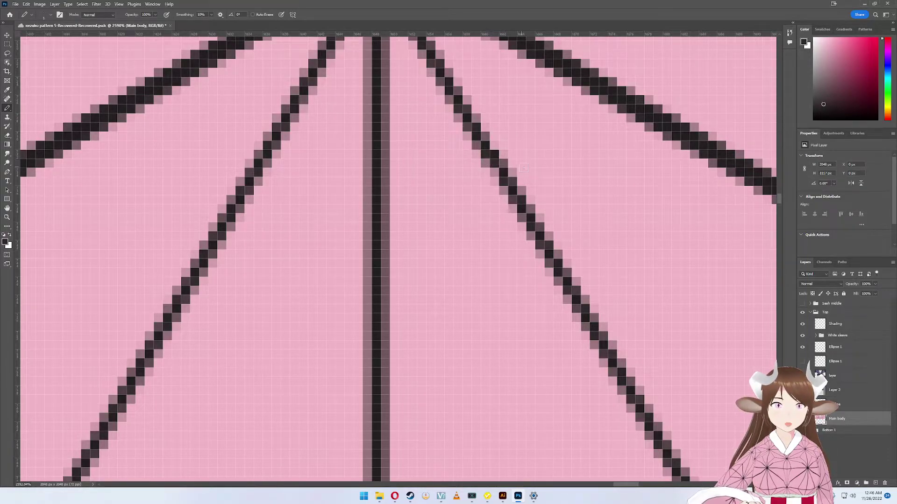
scroll(490, 159, "up", 5)
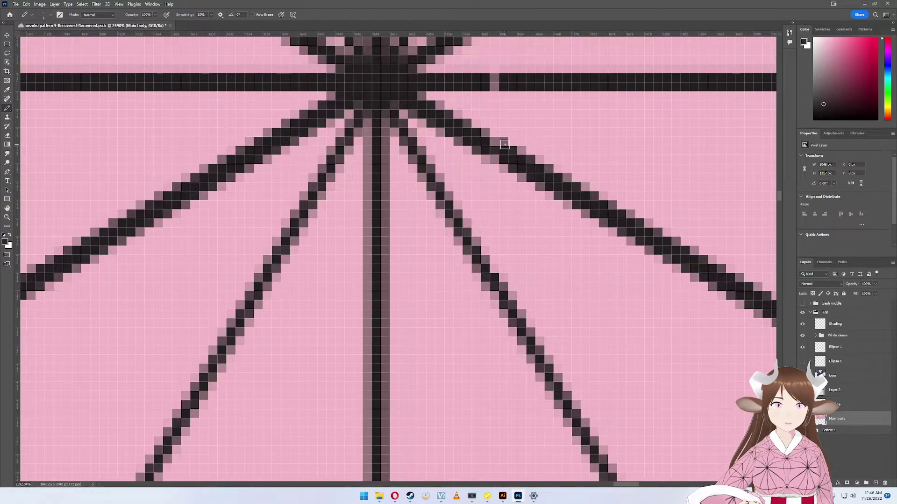
left_click(488, 145, "alt")
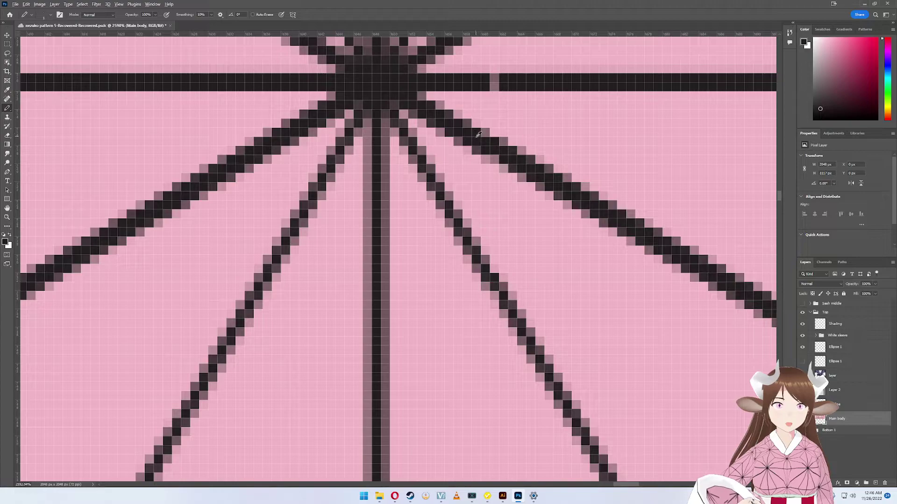
left_click(486, 156, "alt")
scroll(495, 134, "up", 3)
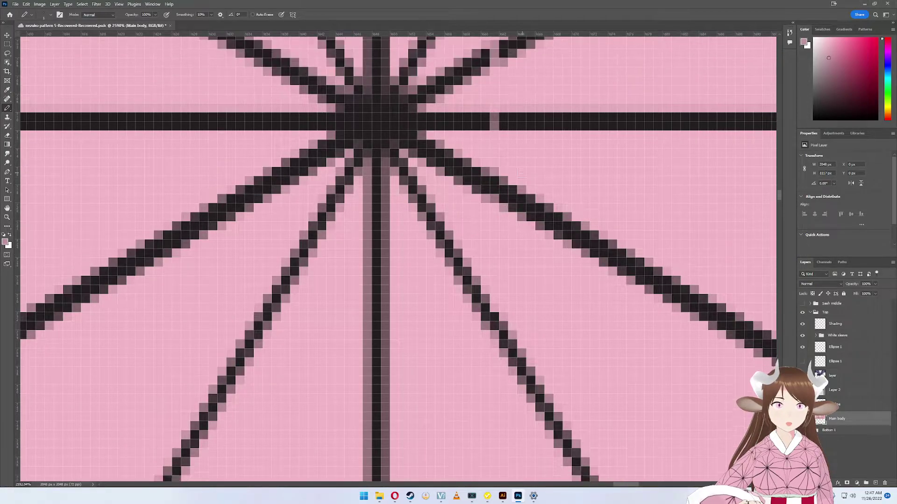
left_click(492, 156, "alt")
left_click(492, 148)
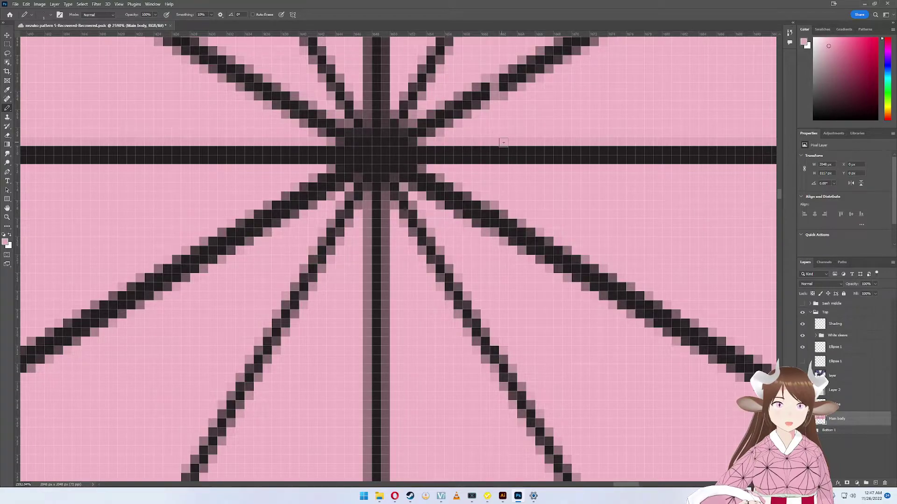
scroll(503, 143, "up", 3)
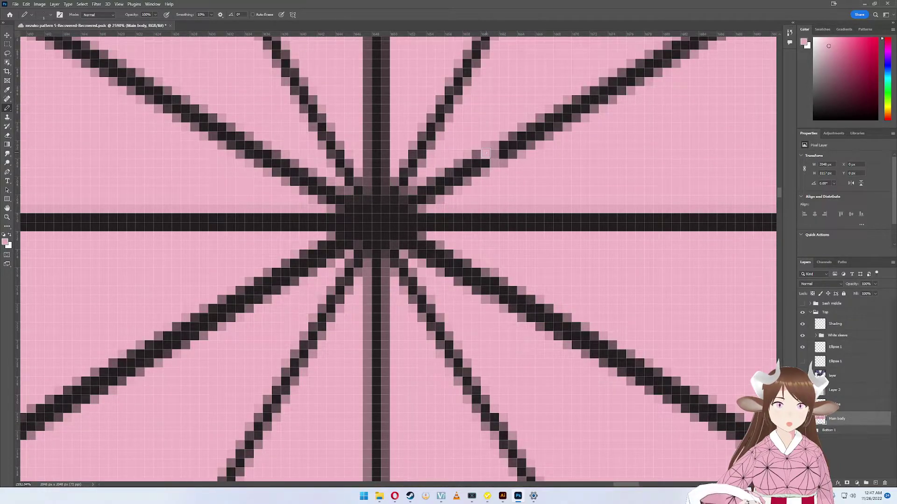
left_click(503, 154, "alt")
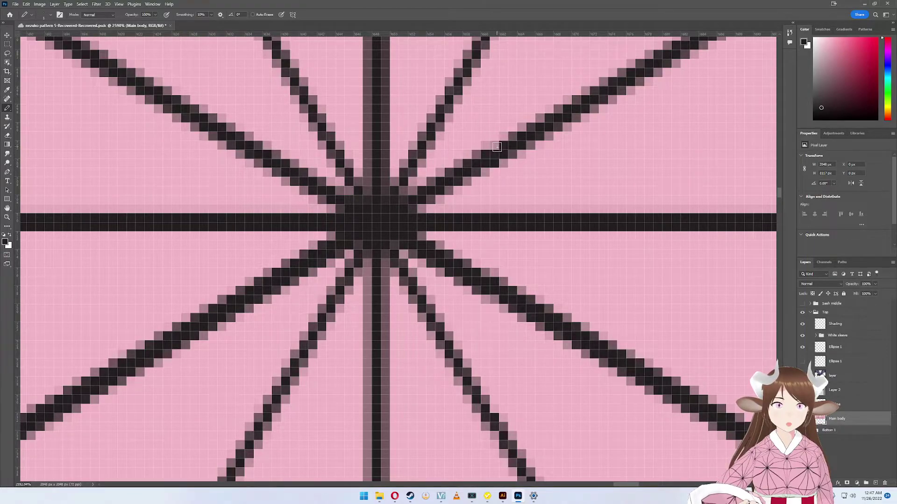
left_click(484, 172, "alt")
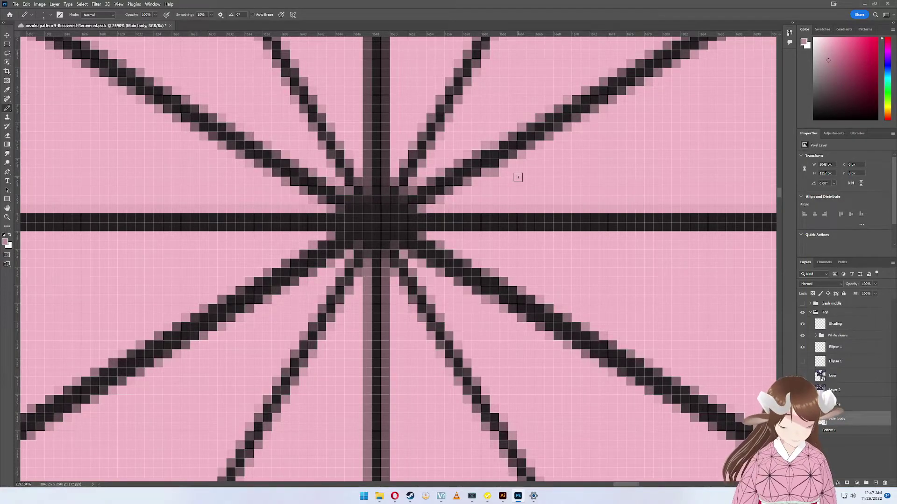
Thicken the thin diagonal line with dark pixels
scroll(518, 177, "down", 5)
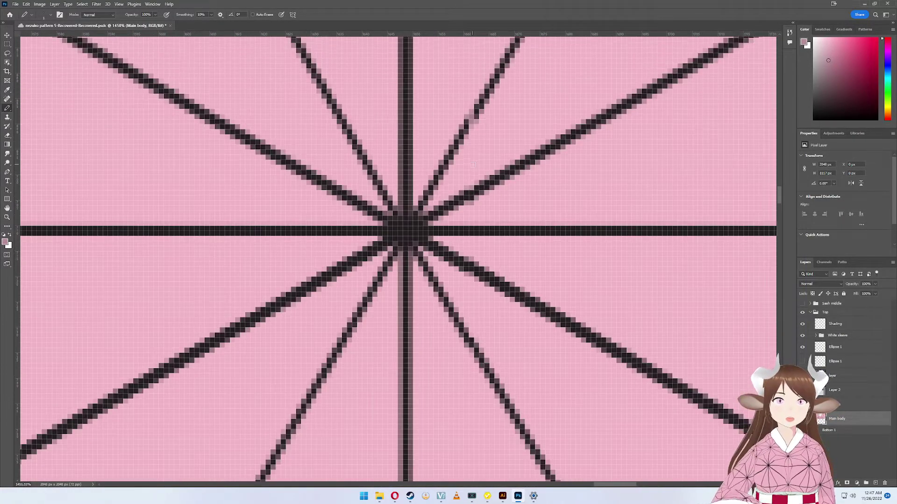
scroll(467, 159, "up", 5)
left_click(464, 169, "alt")
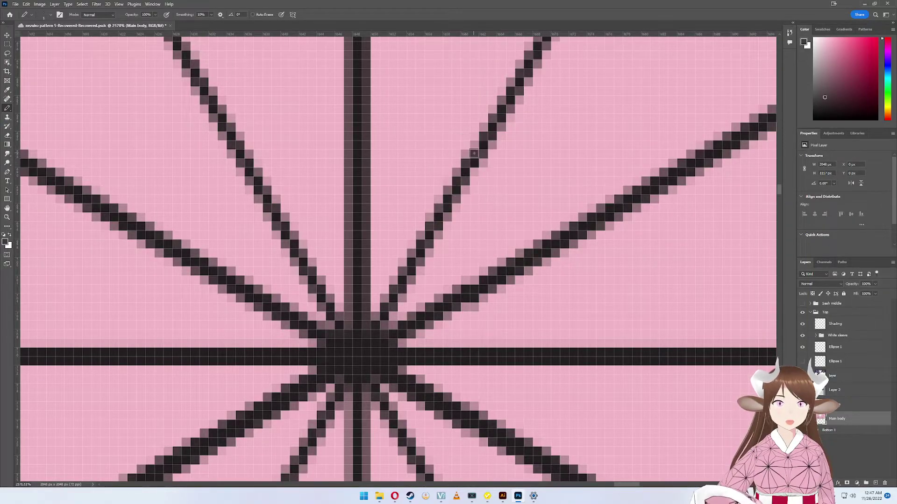
left_click(466, 184, "alt")
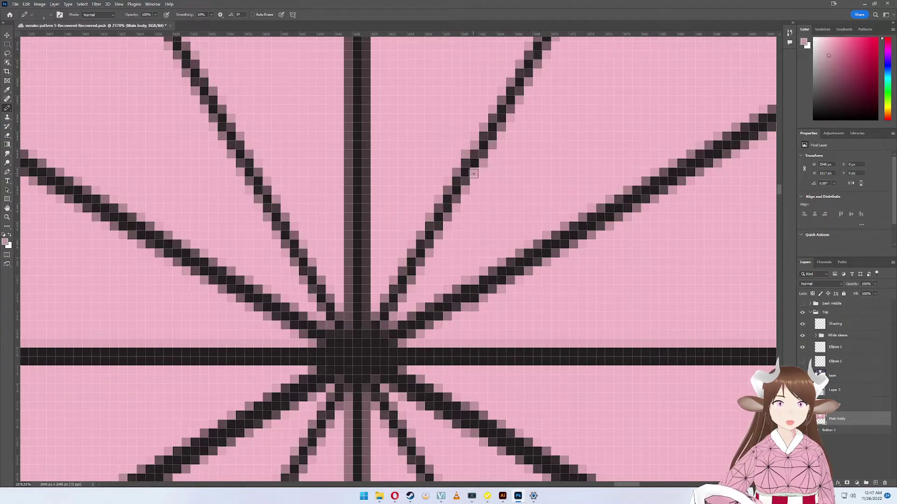
scroll(482, 182, "up", 1)
scroll(500, 178, "up", 10)
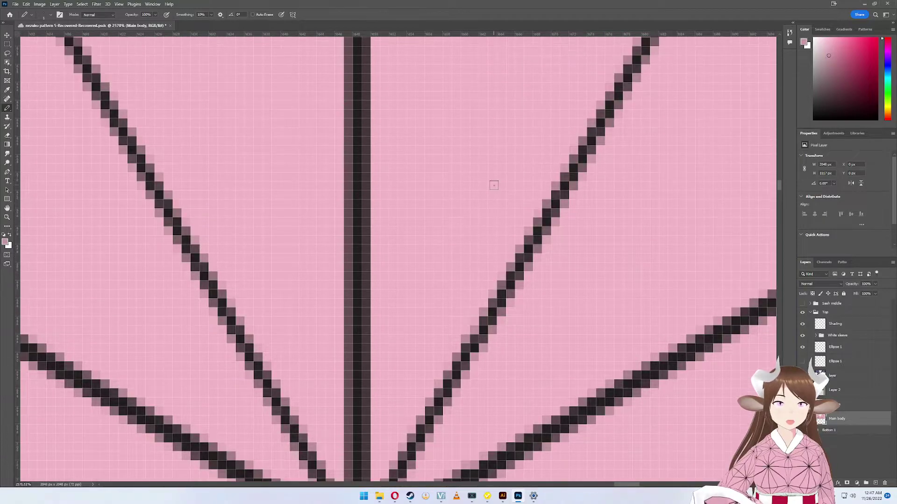
scroll(486, 210, "up", 10)
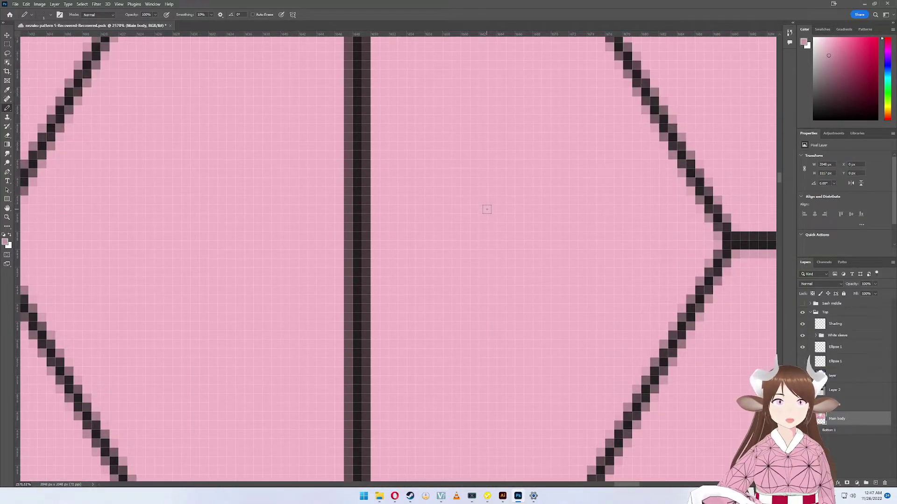
scroll(484, 209, "up", 5)
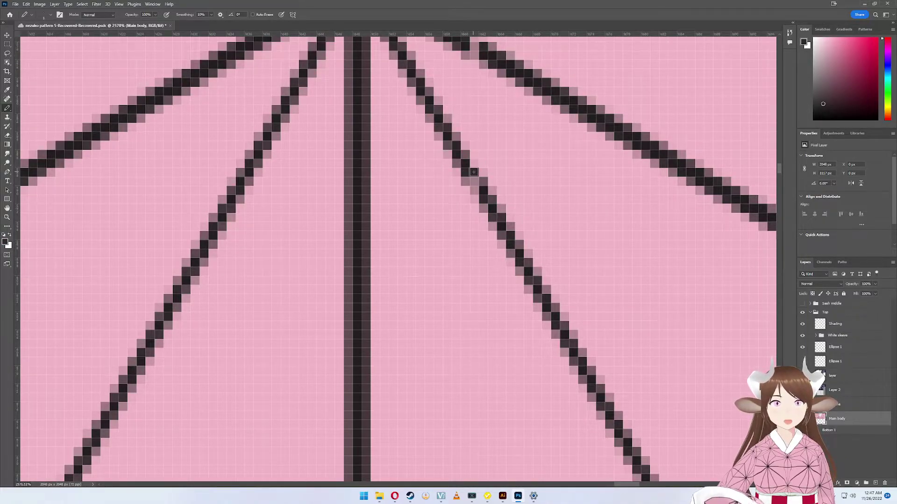
left_click(469, 164, "alt")
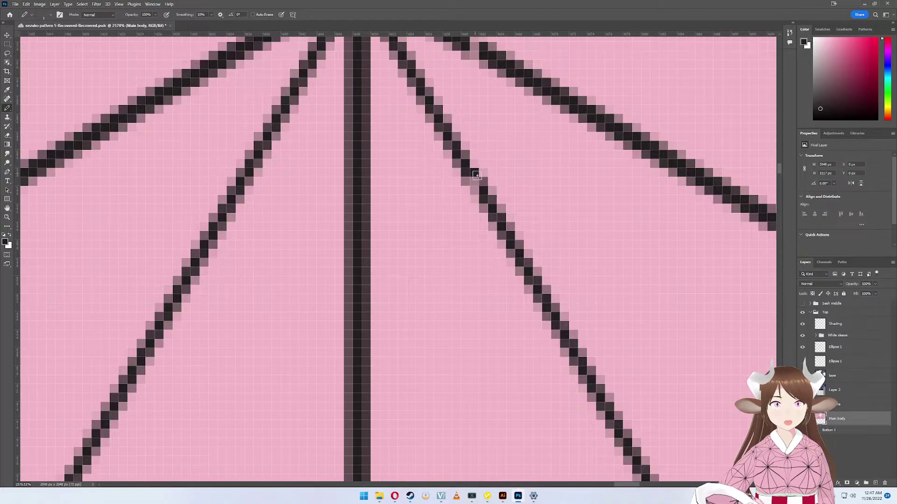
left_click_drag(477, 174, 481, 185)
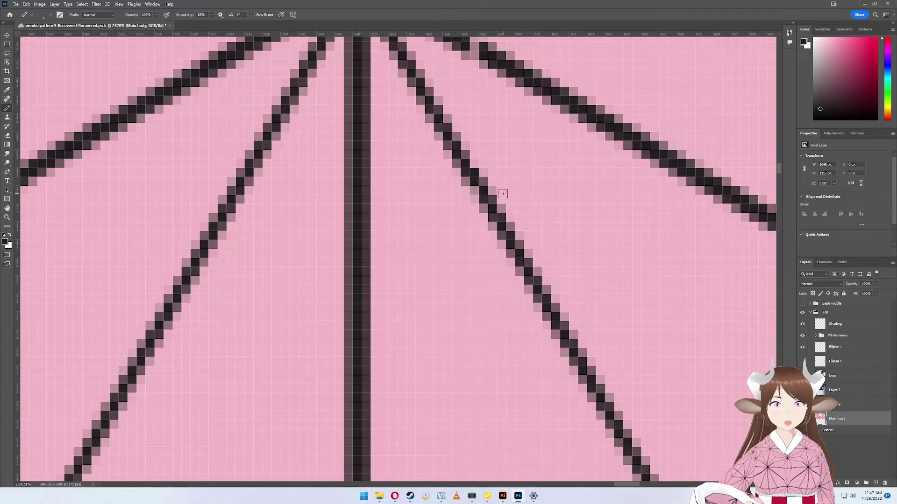
Paint over the gap in the dark band above the star, edging its lower row in mauve
scroll(500, 204, "up", 2)
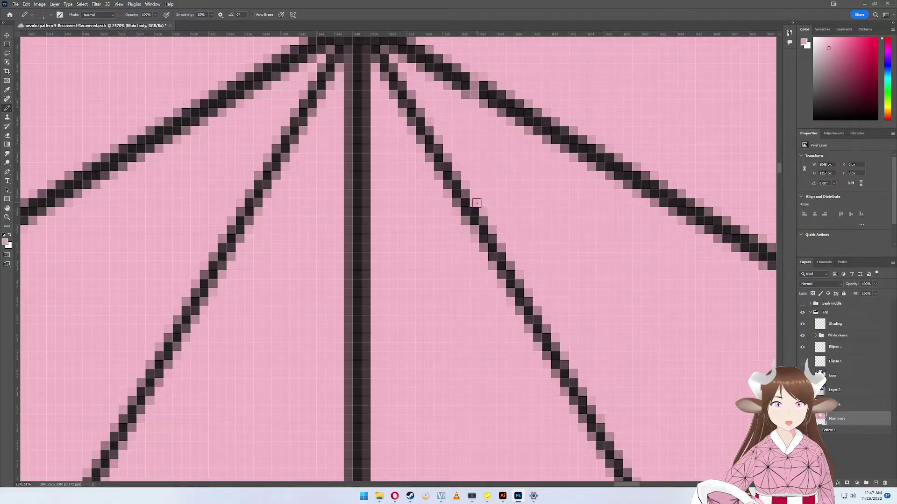
left_click(465, 195, "alt")
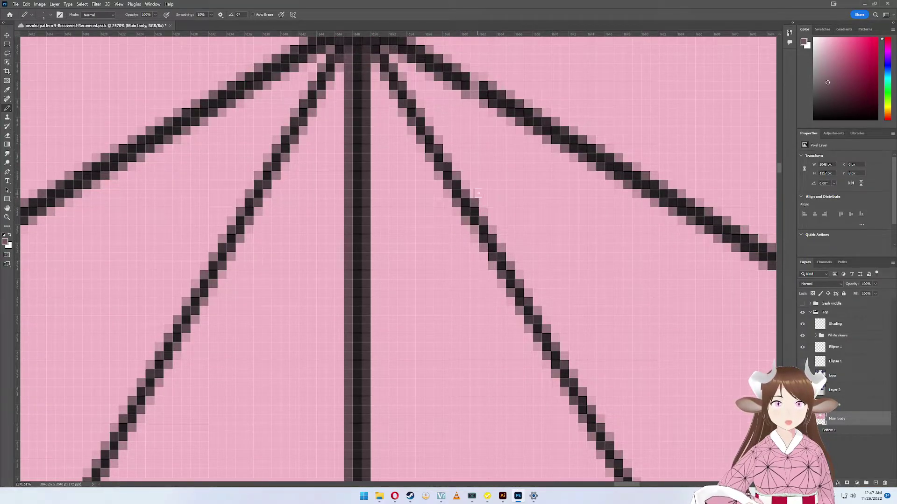
scroll(487, 174, "up", 1)
scroll(468, 101, "up", 1)
scroll(469, 101, "up", 3)
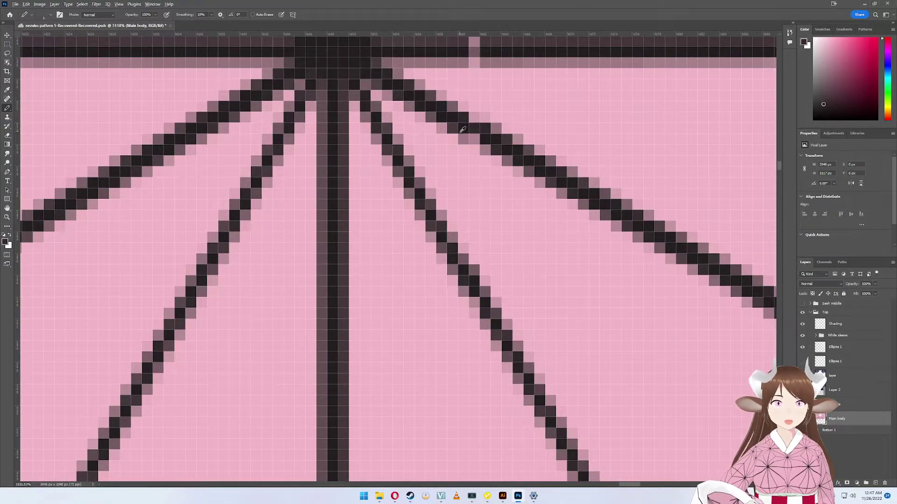
left_click(462, 129, "alt")
scroll(483, 125, "up", 2)
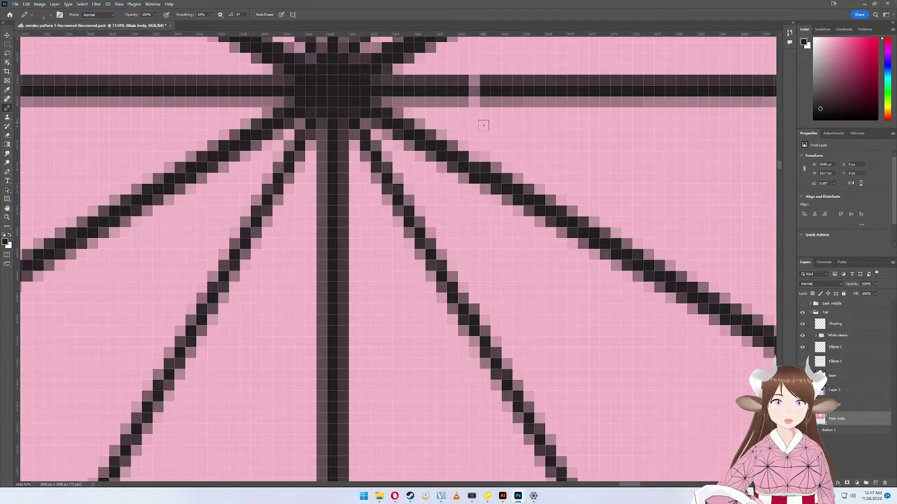
left_click(465, 174, "alt")
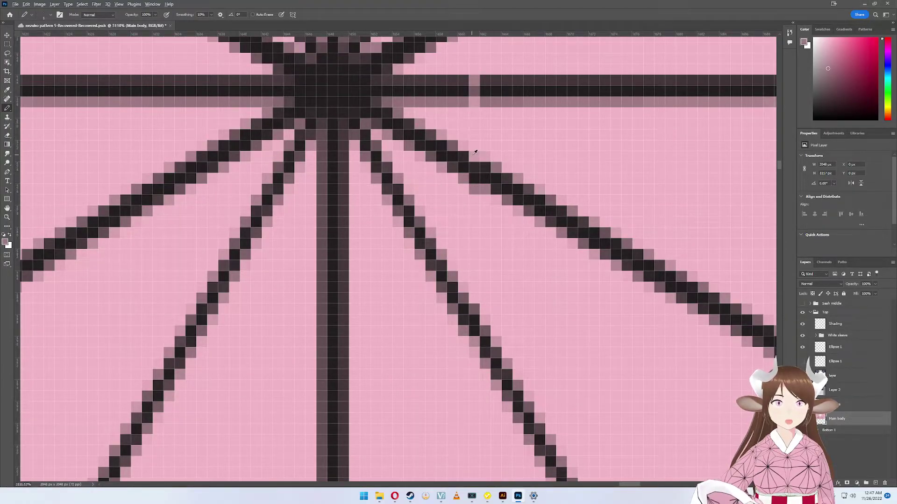
scroll(475, 155, "up", 2)
left_click(466, 115, "alt")
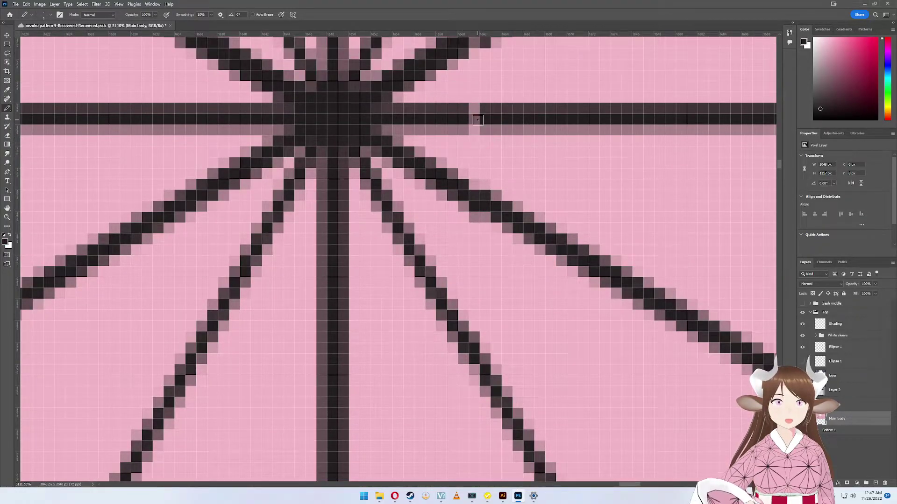
left_click_drag(474, 123, 479, 109)
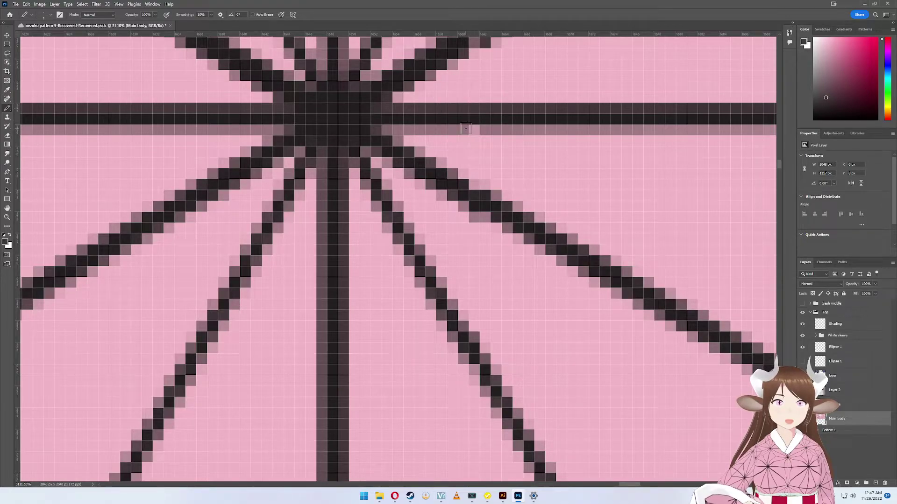
left_click(469, 127, "alt")
left_click(469, 126)
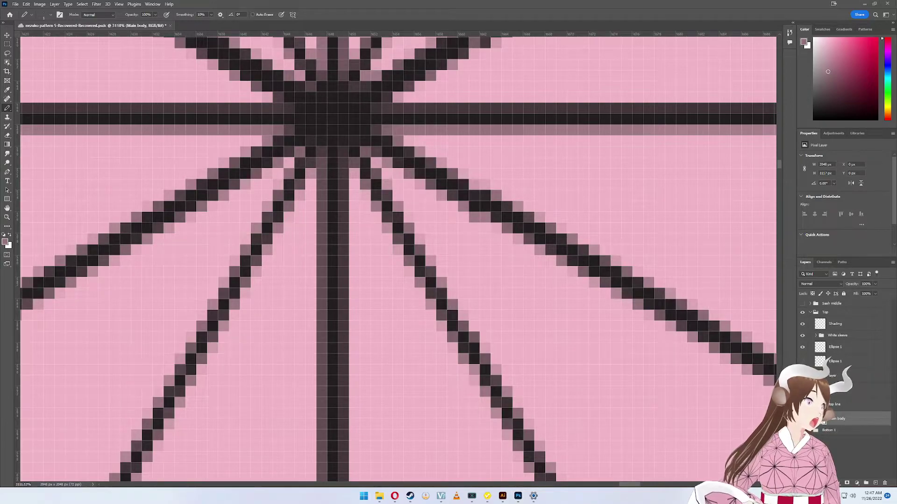
Darken the grey pixel on the diagonal line to near-black
scroll(605, 134, "up", 3)
scroll(477, 153, "up", 2)
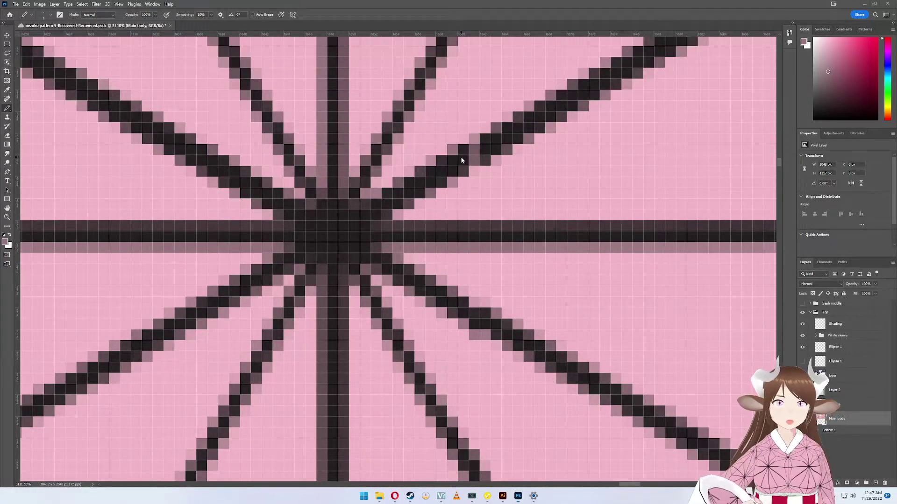
left_click(466, 157, "alt")
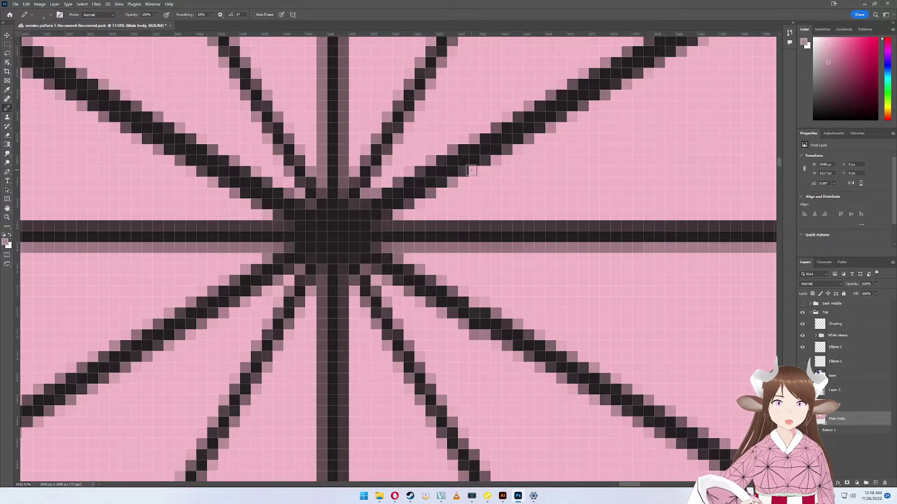
scroll(472, 168, "up", 5)
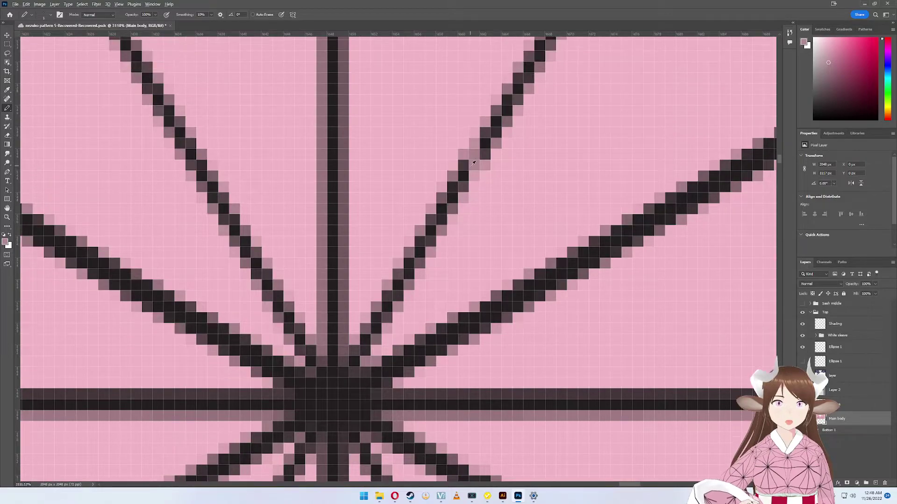
left_click(472, 164, "alt")
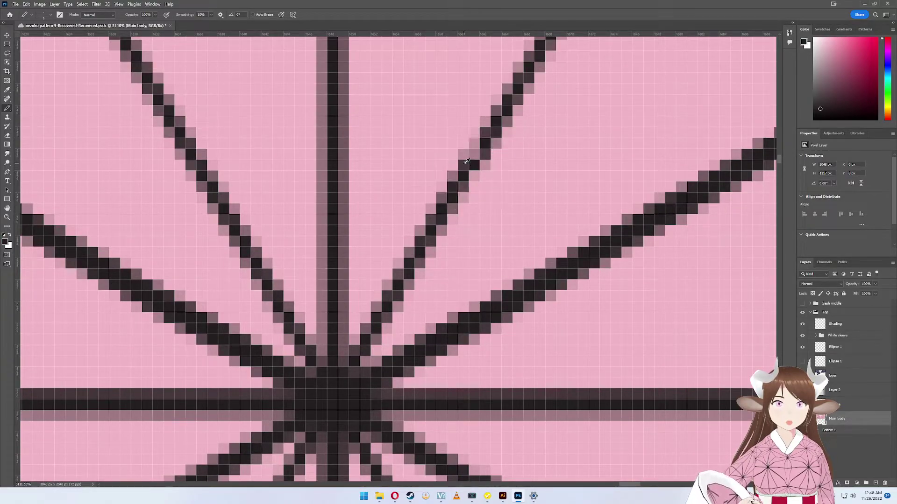
left_click(474, 153)
Fill the last gap pixels in the band's upper and lower rows
scroll(492, 174, "up", 4)
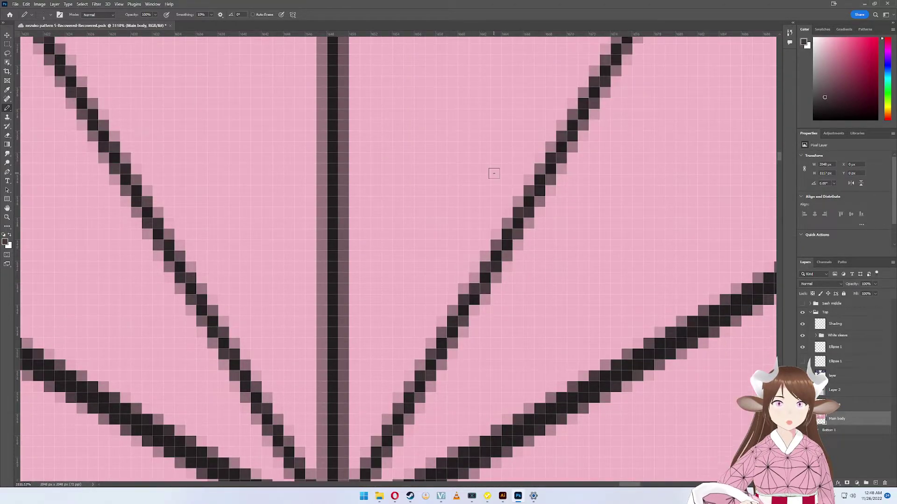
scroll(490, 262, "up", 8)
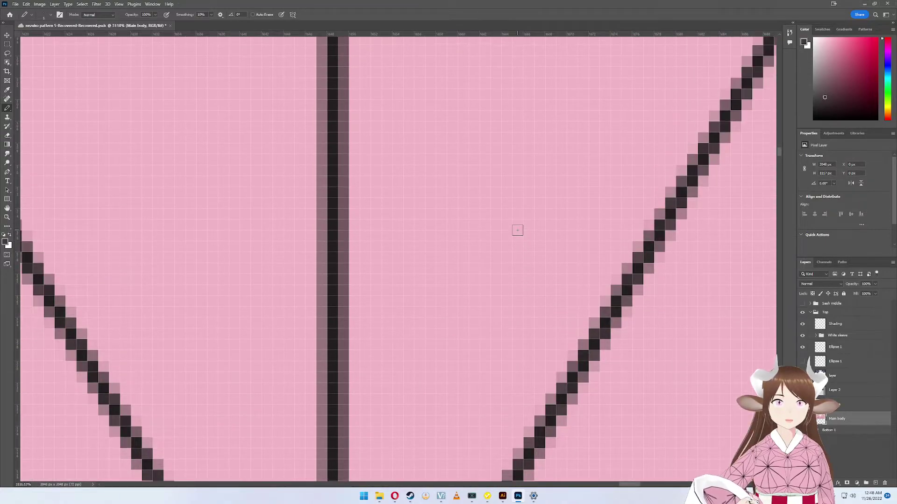
scroll(517, 230, "up", 1)
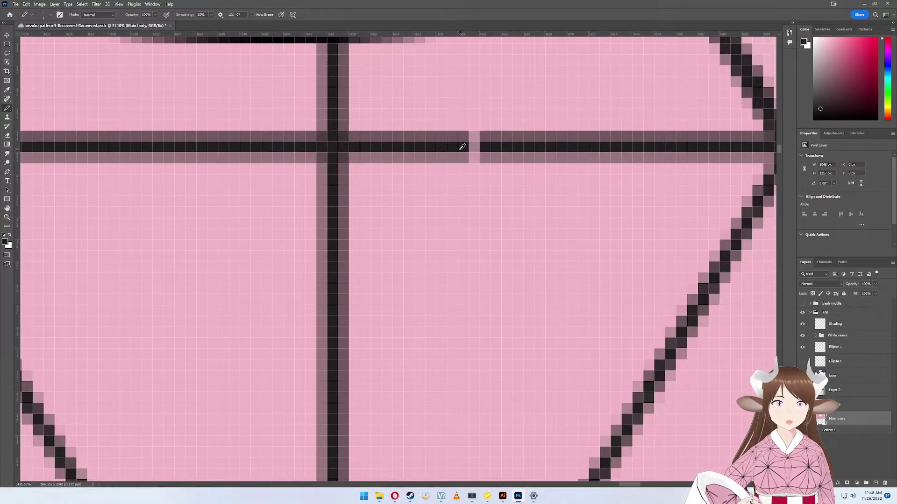
left_click(469, 148)
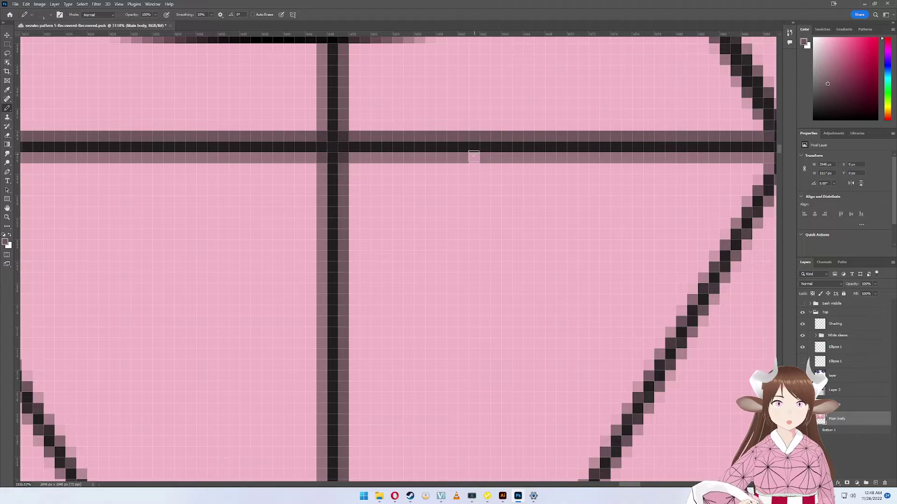
left_click(473, 157)
scroll(469, 159, "up", 2)
scroll(468, 166, "down", 15)
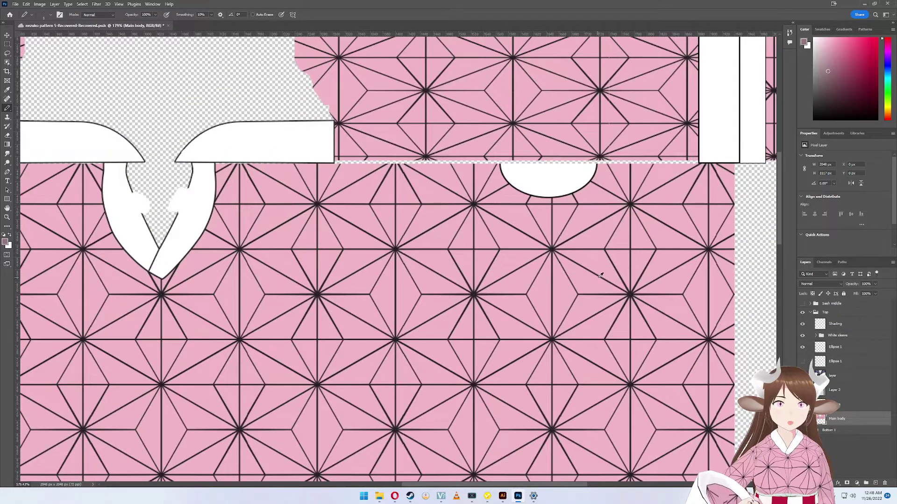
Zoom out and pan across the kimono texture to inspect the patched pattern
scroll(456, 322, "down", 3)
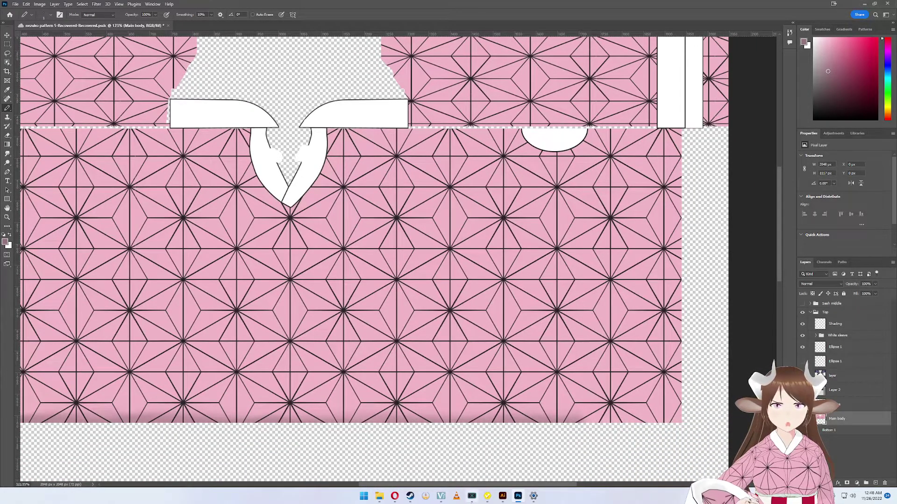
scroll(299, 379, "up", 3)
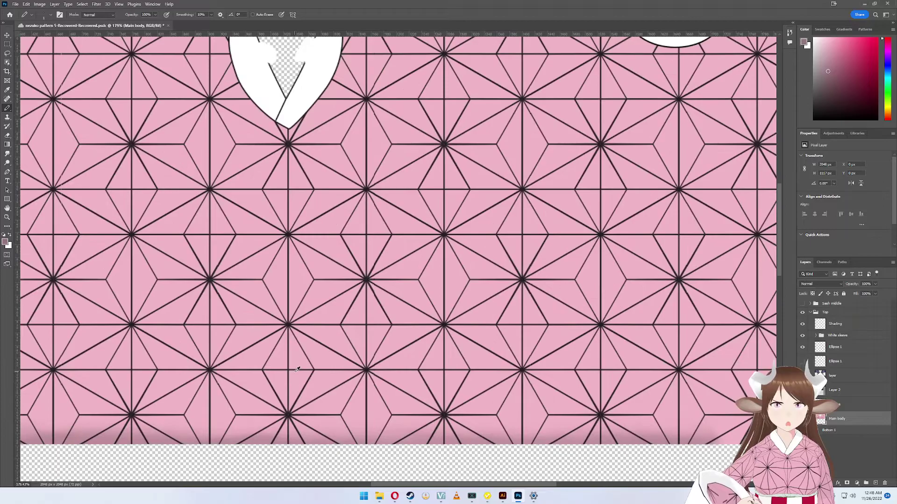
scroll(298, 374, "down", 3)
scroll(297, 369, "up", 3)
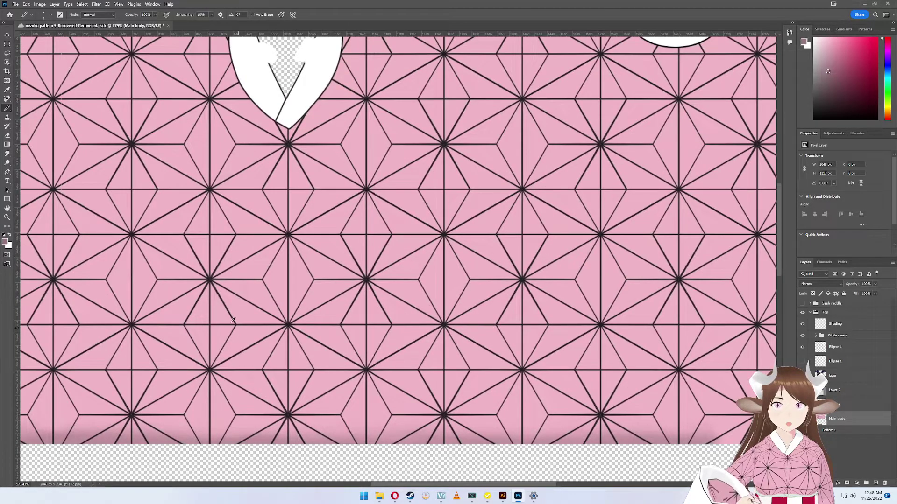
scroll(234, 321, "up", 10)
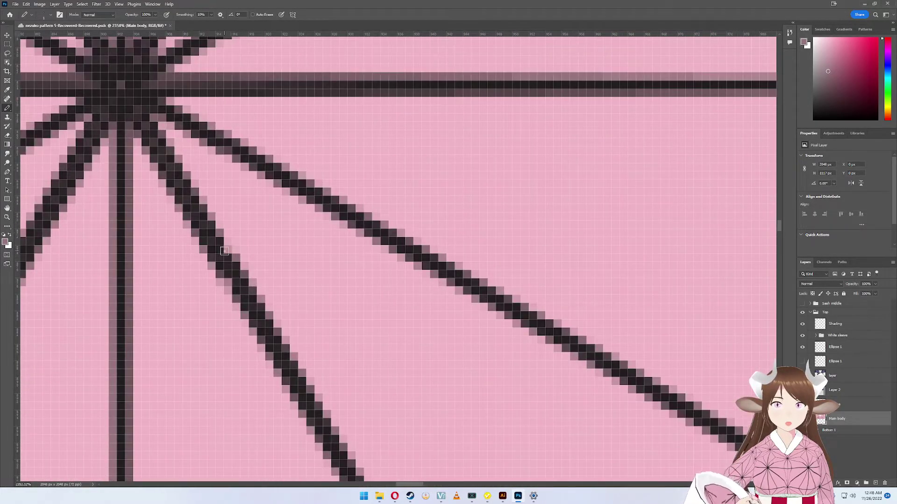
scroll(225, 253, "down", 10)
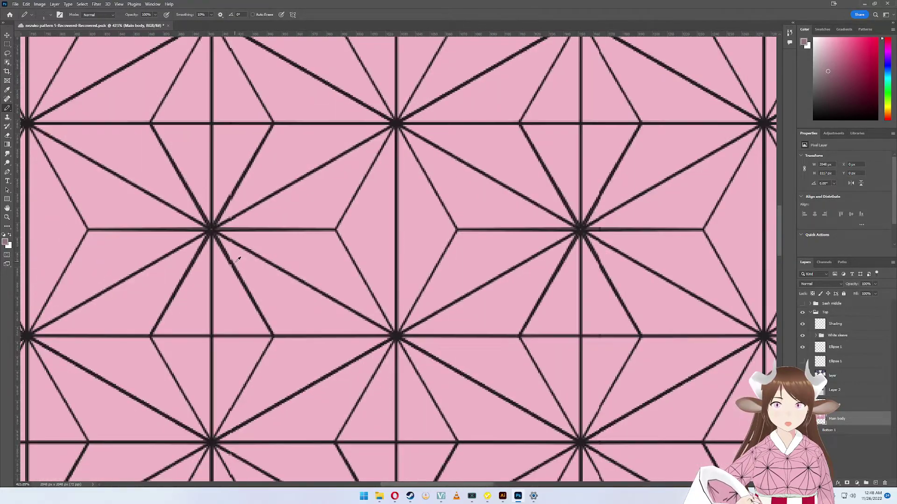
scroll(238, 259, "up", 12)
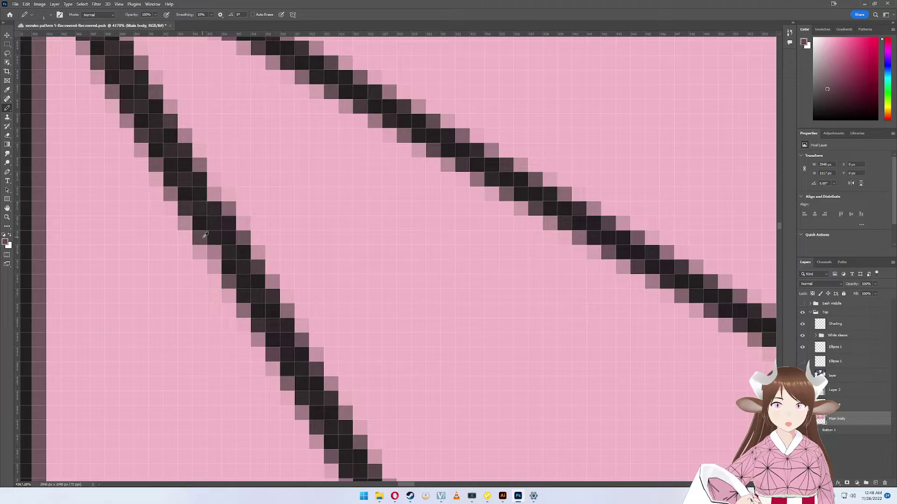
scroll(241, 232, "down", 2)
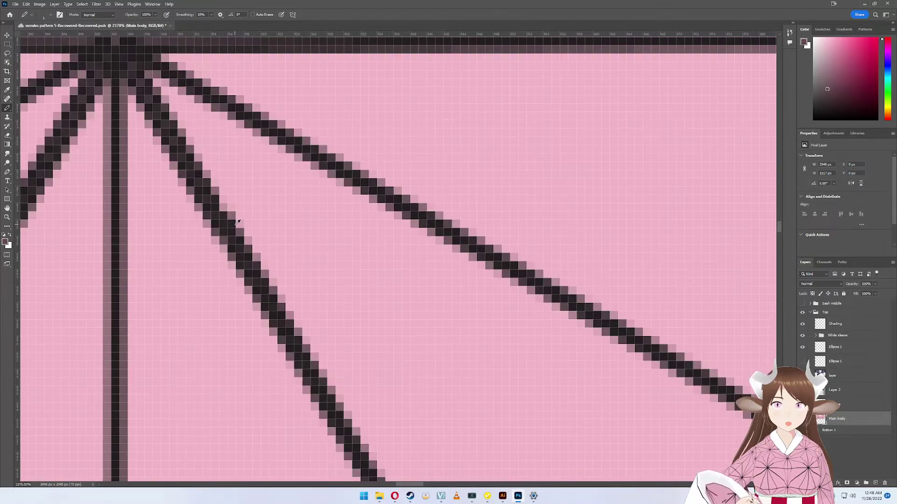
scroll(238, 223, "down", 2)
scroll(239, 182, "down", 1)
scroll(240, 182, "up", 6)
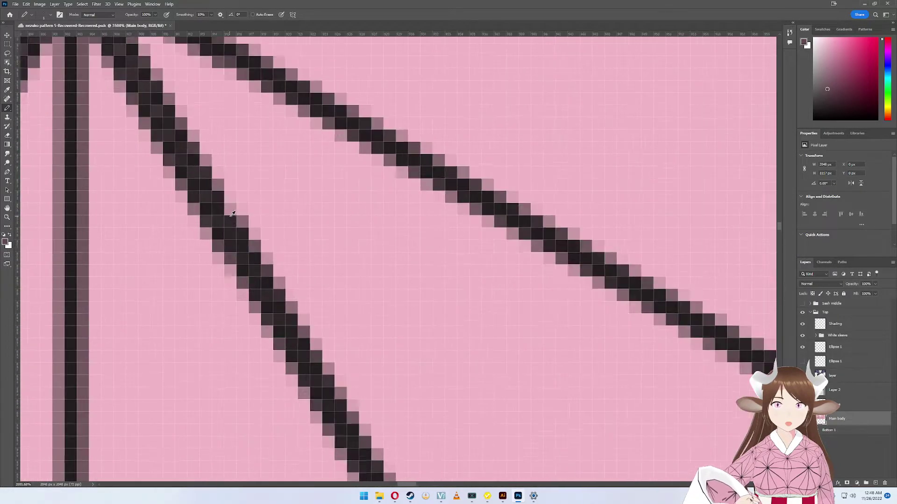
scroll(240, 206, "down", 6)
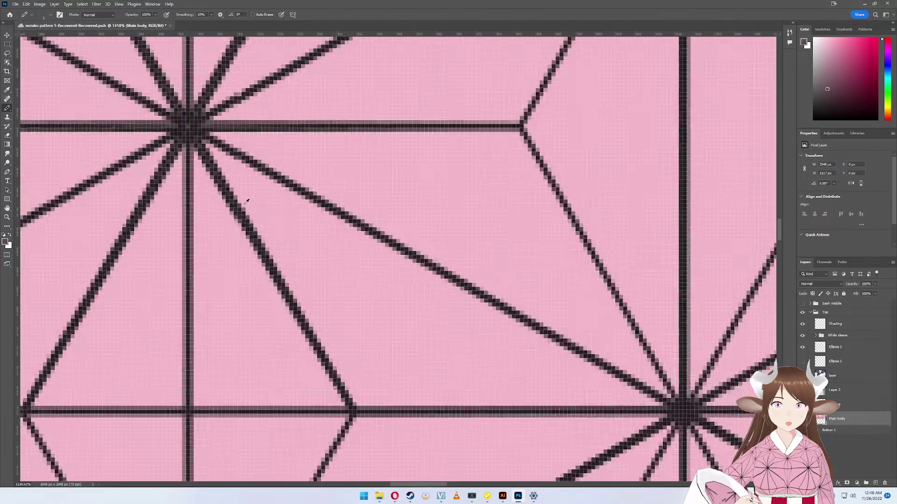
scroll(271, 204, "down", 2)
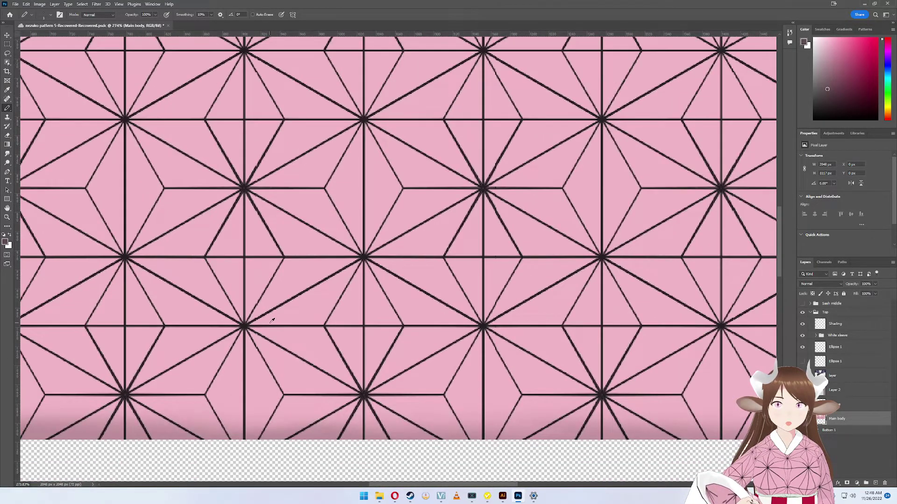
scroll(272, 321, "down", 4)
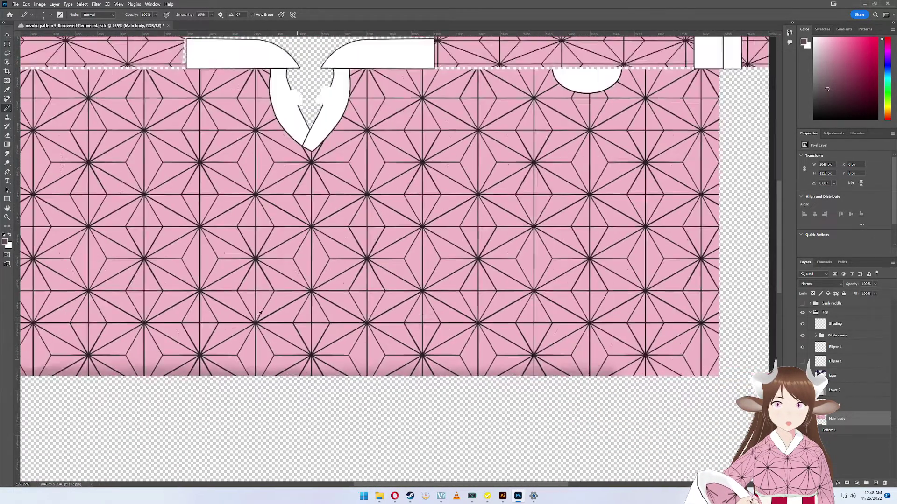
scroll(235, 265, "up", 1)
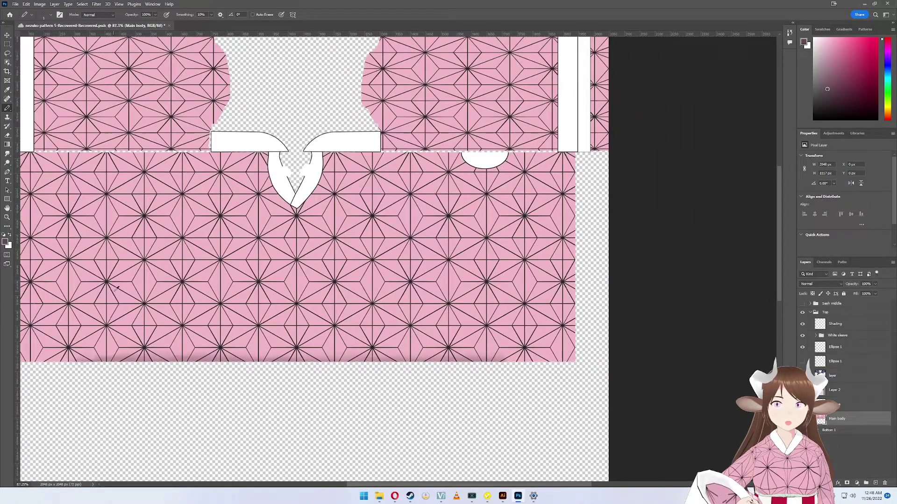
scroll(116, 289, "down", 3)
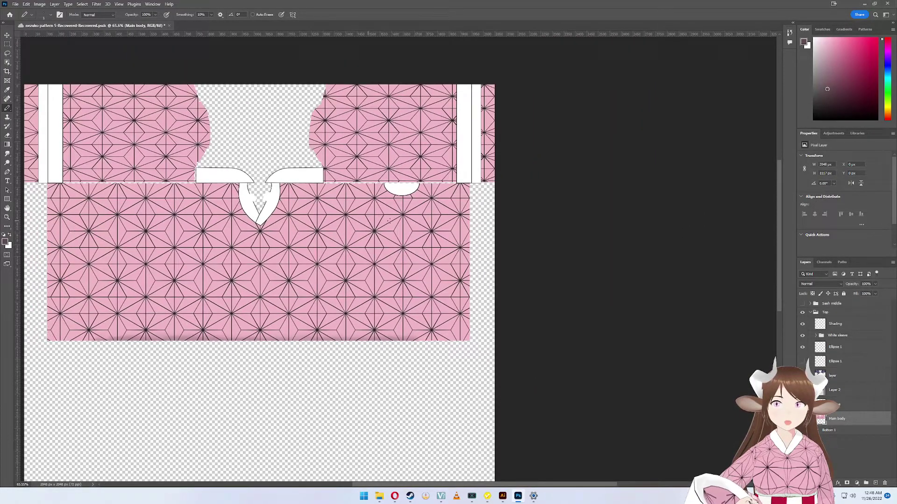
Toggle the purple floral layer's visibility to compare, leaving it hidden
left_click(802, 376)
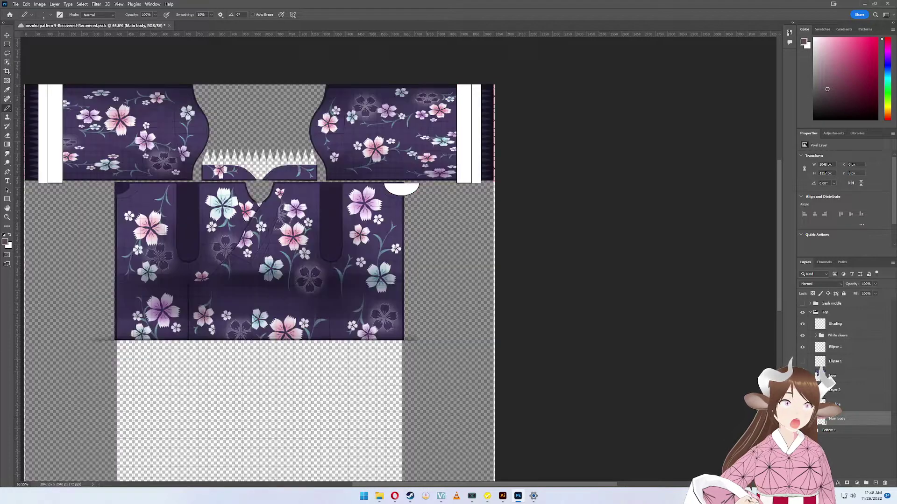
left_click(802, 375)
left_click(802, 375)
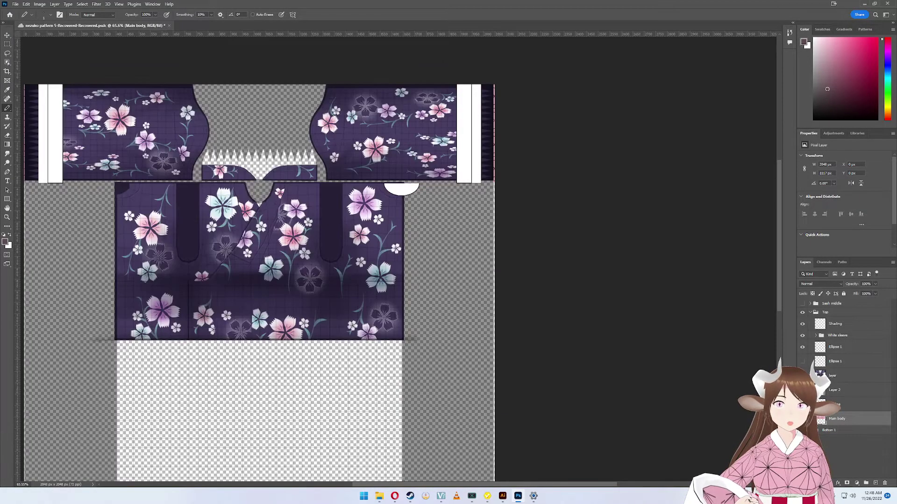
left_click(802, 376)
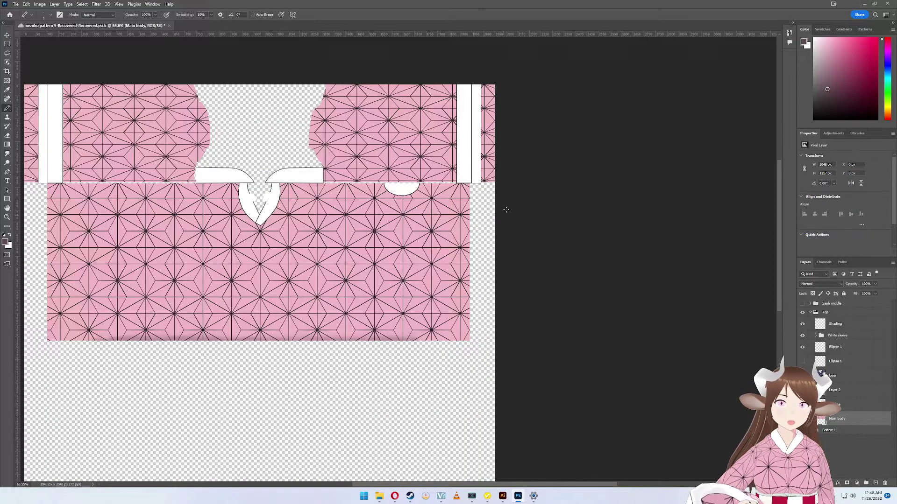
scroll(437, 145, "up", 1)
On the lower stripe, soften a dark pixel to mauve, fill gaps dark, and smooth the edge
scroll(437, 145, "up", 3)
scroll(437, 144, "up", 7)
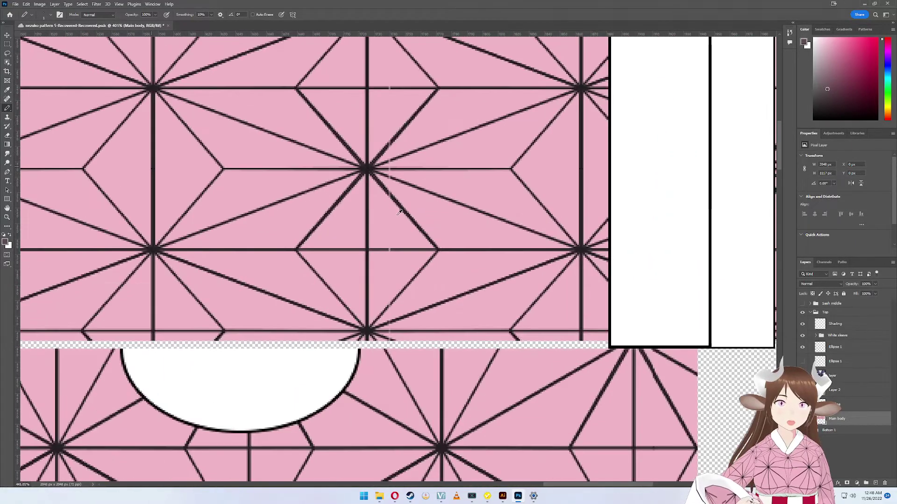
scroll(390, 392, "up", 5)
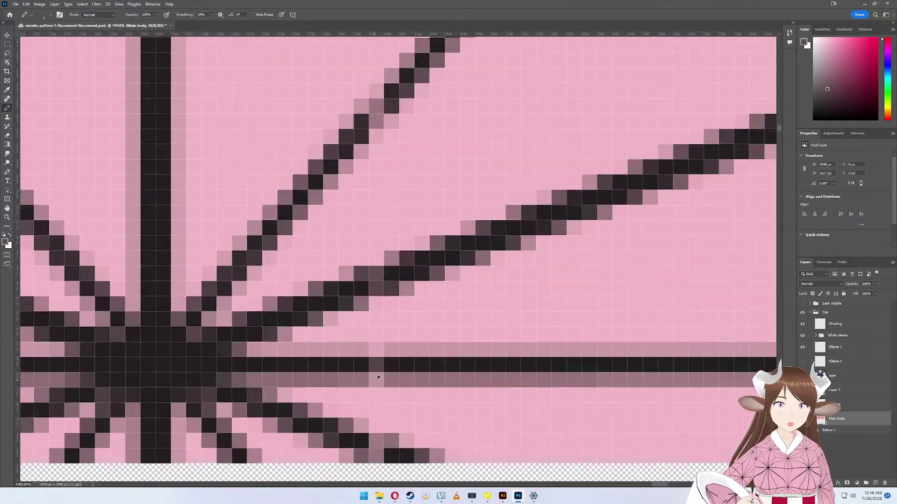
left_click(376, 363)
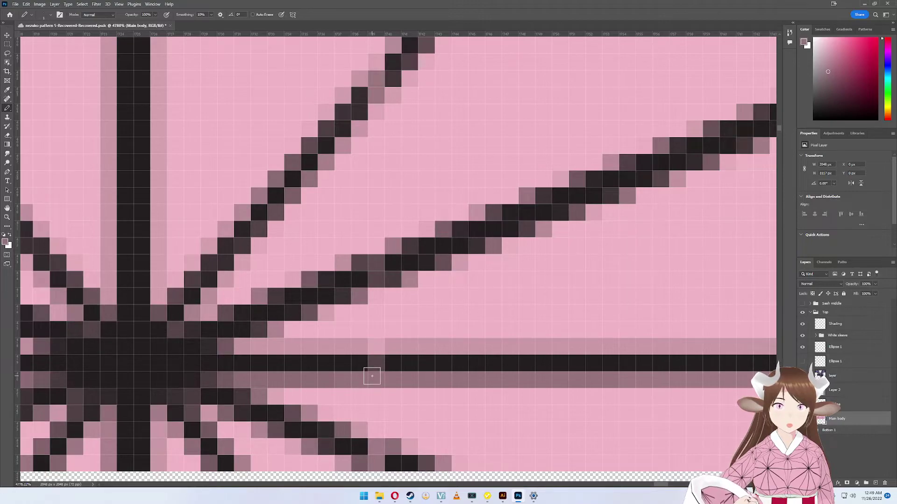
left_click(356, 447, "alt")
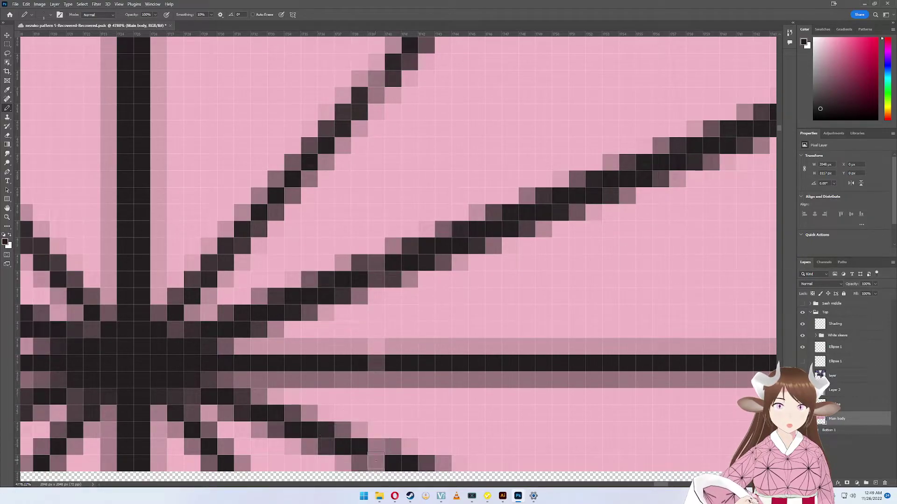
left_click(375, 464)
left_click(374, 446)
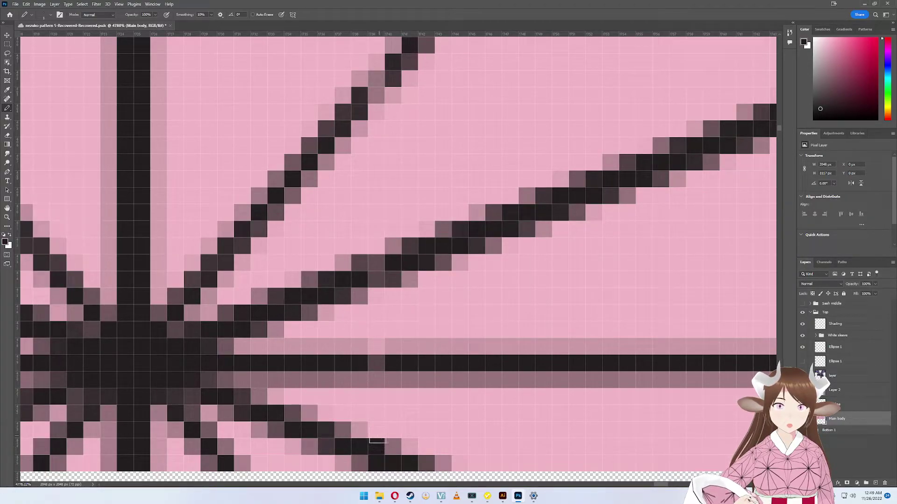
left_click(373, 429)
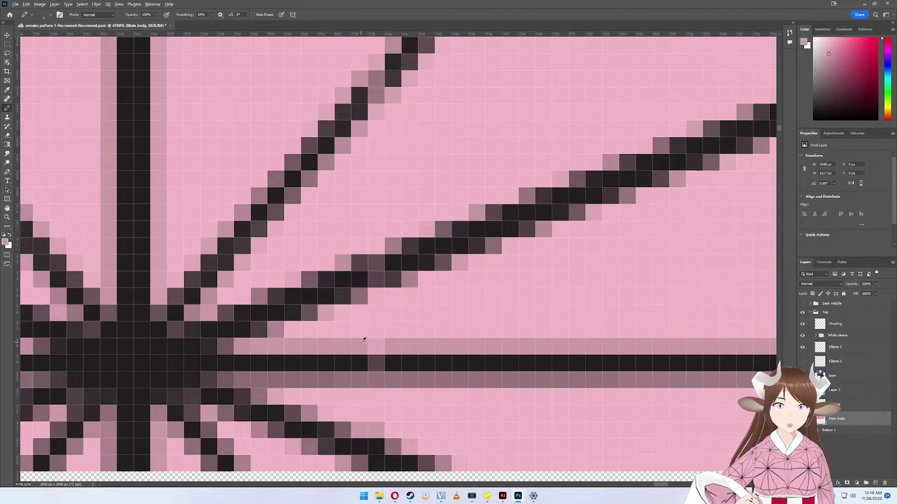
Darken a stripe edge pixel near-black and paint another edge pixel dark mauve
left_click(359, 379, "alt")
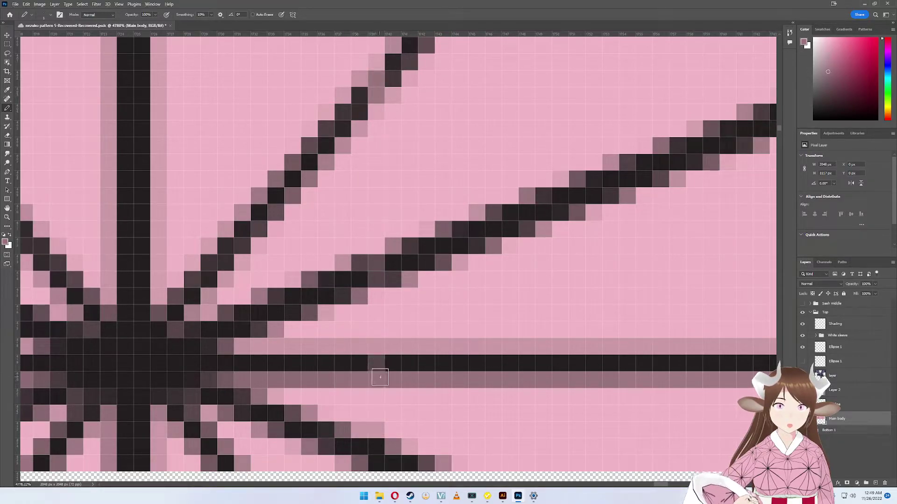
left_click(352, 362, "alt")
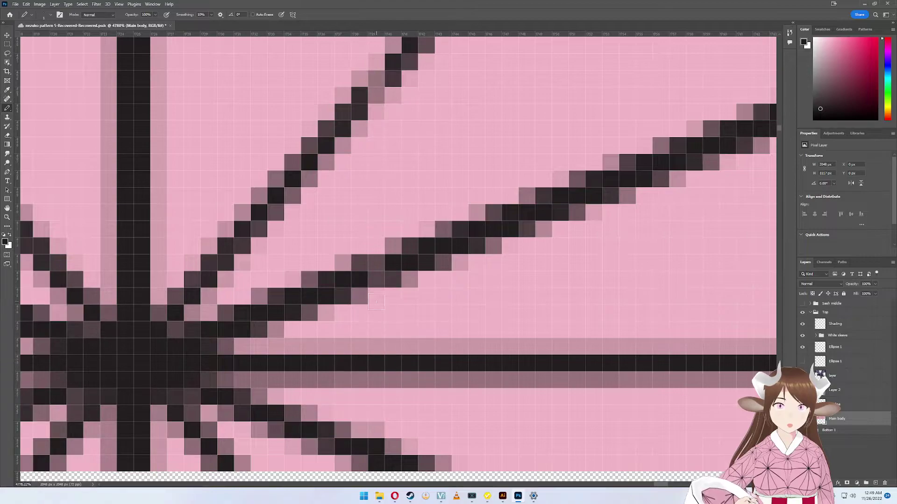
left_click(376, 263)
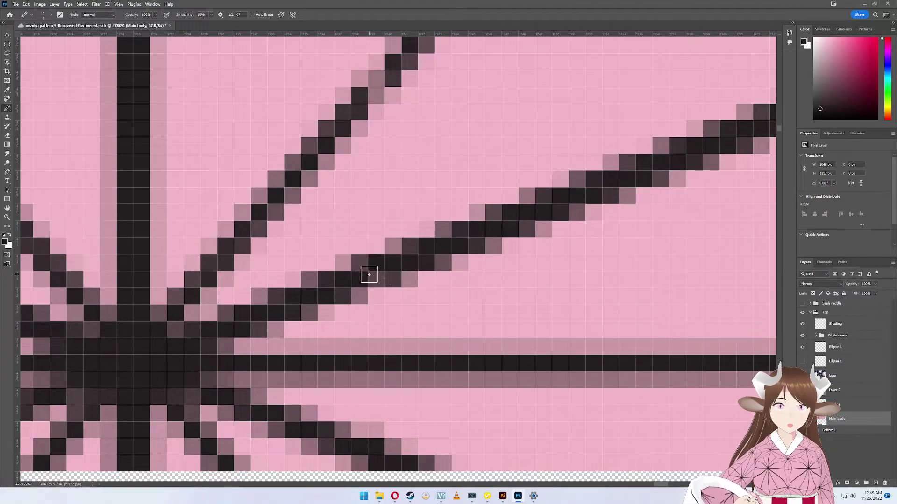
left_click(360, 260, "alt")
left_click(376, 294)
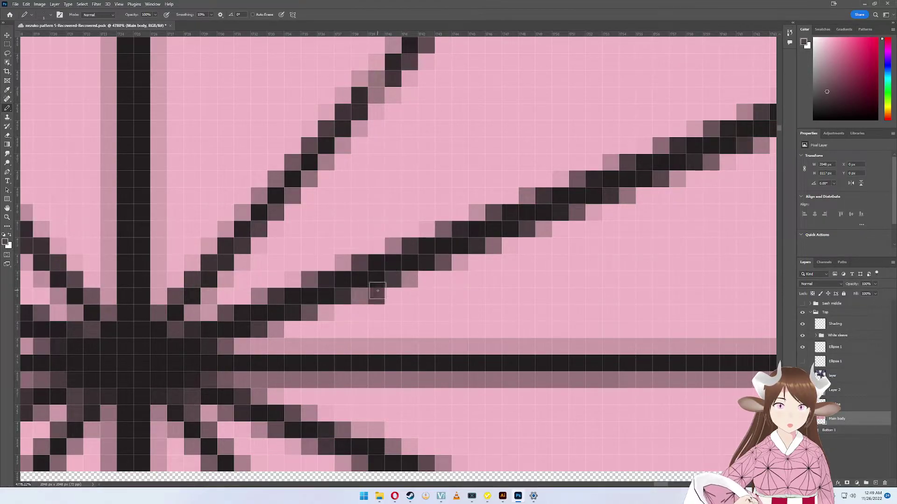
Paint two mauve cells on the diagonal stripe dark and one pink cell light mauve
scroll(486, 282, "up", 5)
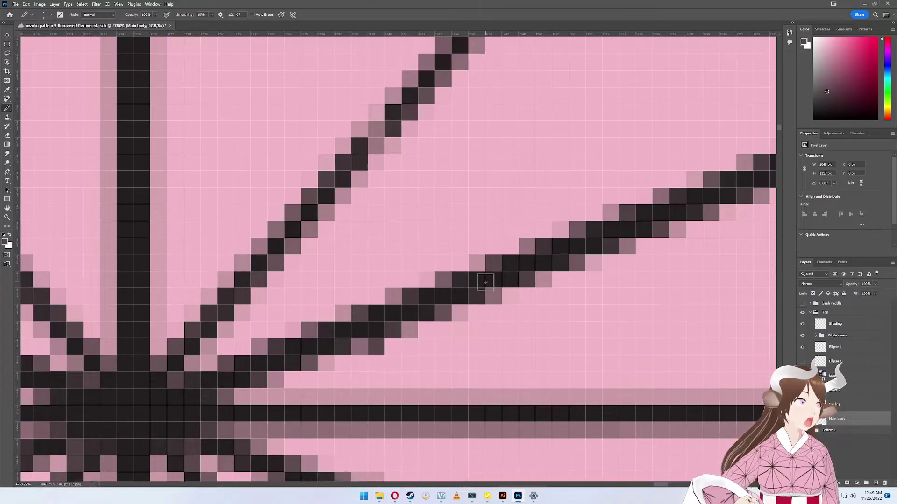
scroll(485, 282, "up", 4)
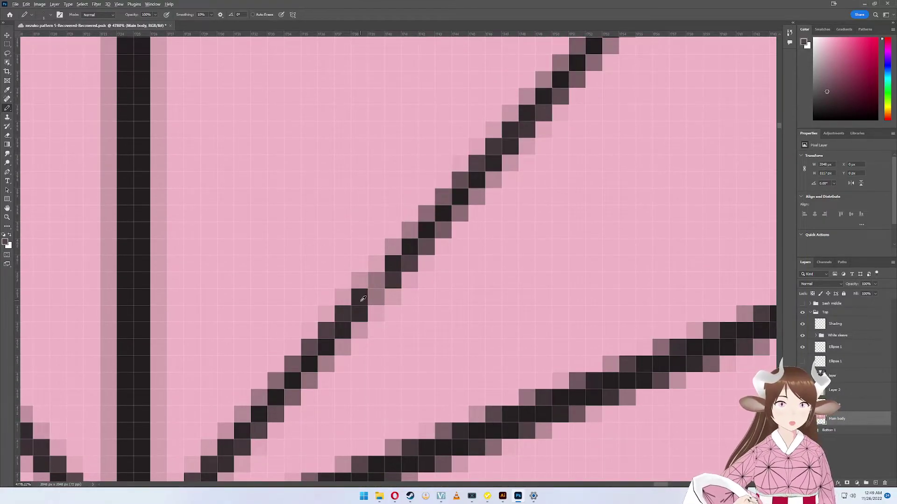
left_click(361, 307, "alt")
left_click(376, 297)
left_click(376, 280)
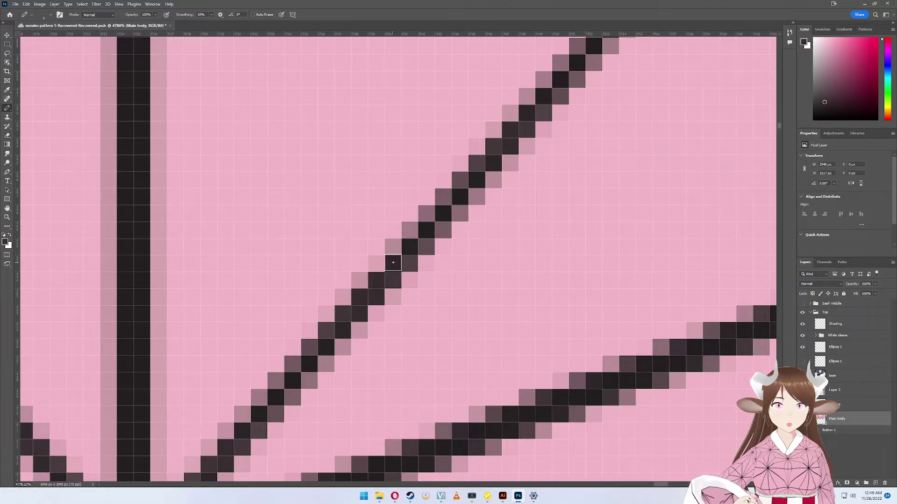
left_click(364, 276, "alt")
left_click(376, 263)
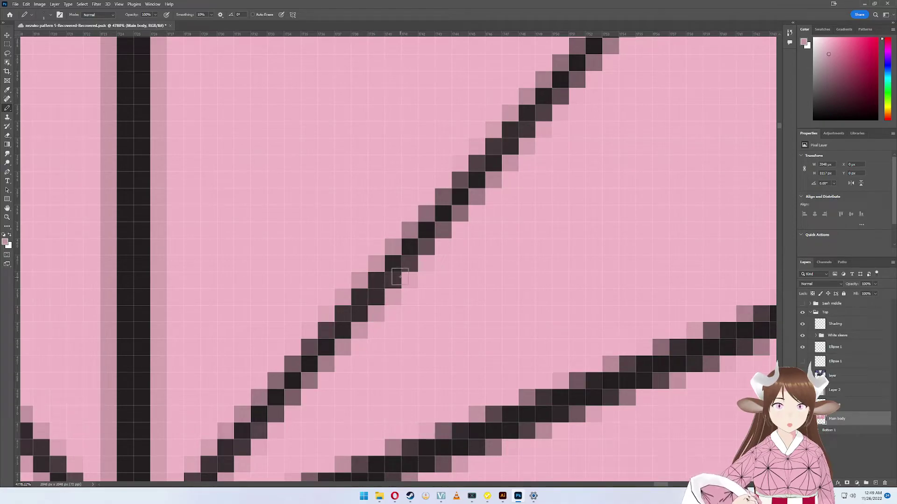
Fill the light gap cells in the horizontal and diagonal stripes near the star centre with dark
scroll(385, 196, "down", 4)
scroll(388, 163, "up", 3)
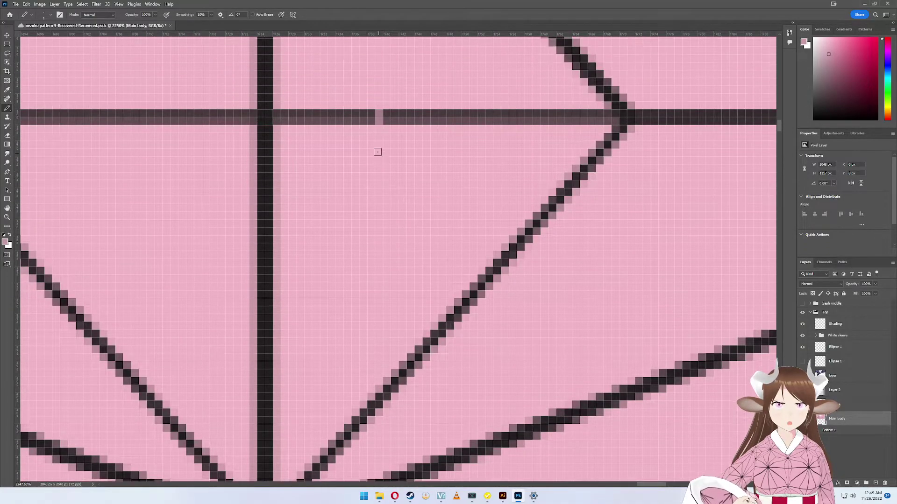
scroll(365, 110, "up", 2)
left_click(375, 121, "alt")
left_click(383, 122)
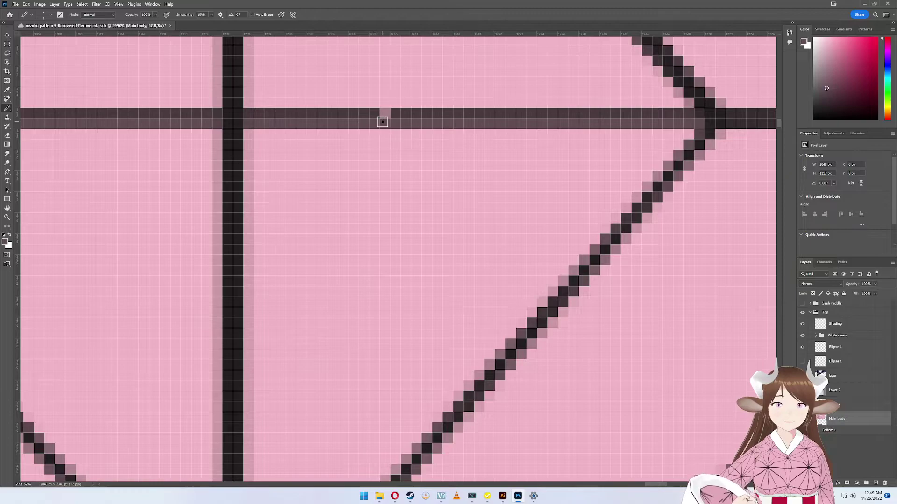
left_click(376, 113, "alt")
scroll(388, 122, "up", 6)
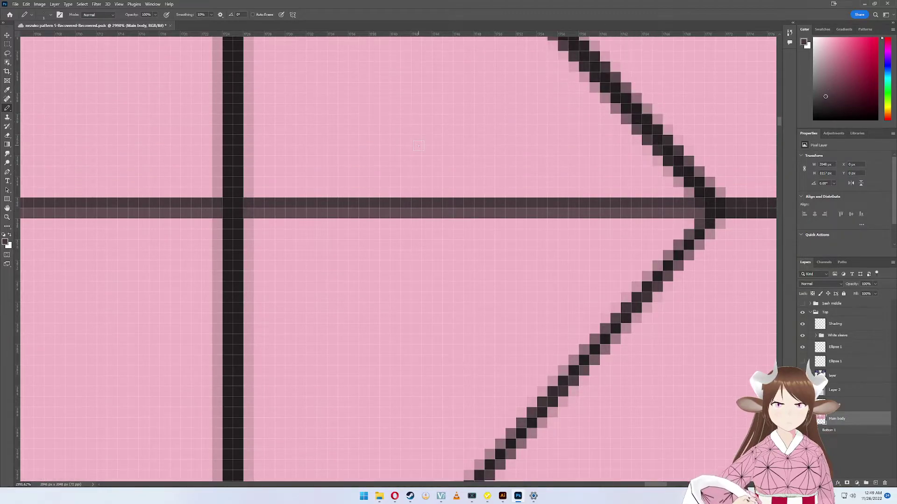
scroll(420, 173, "up", 3)
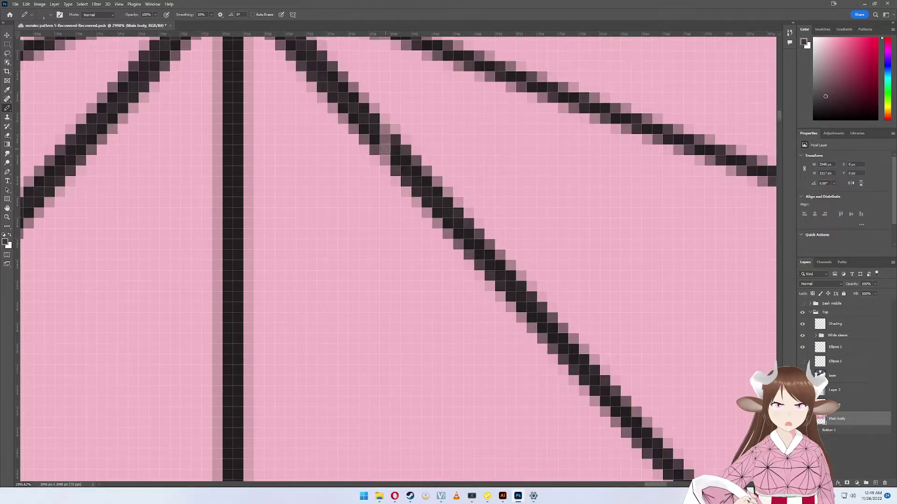
left_click(383, 142, "alt")
left_click(385, 149)
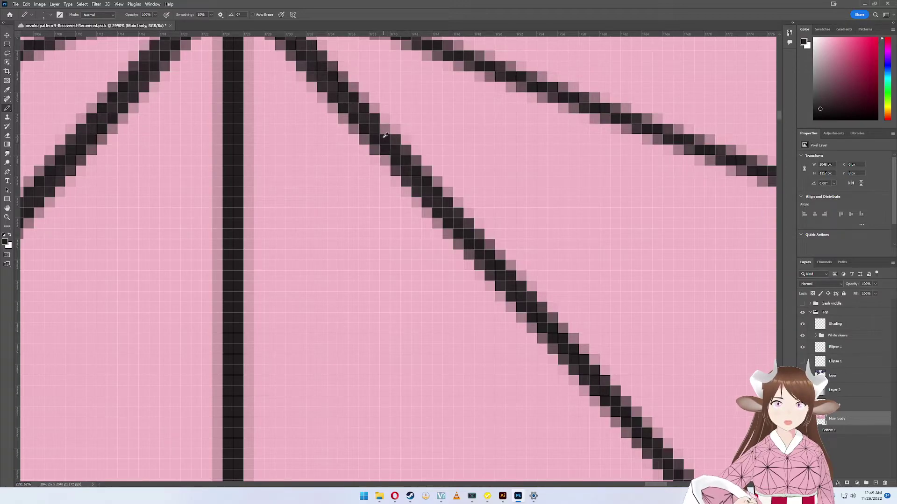
left_click(385, 156)
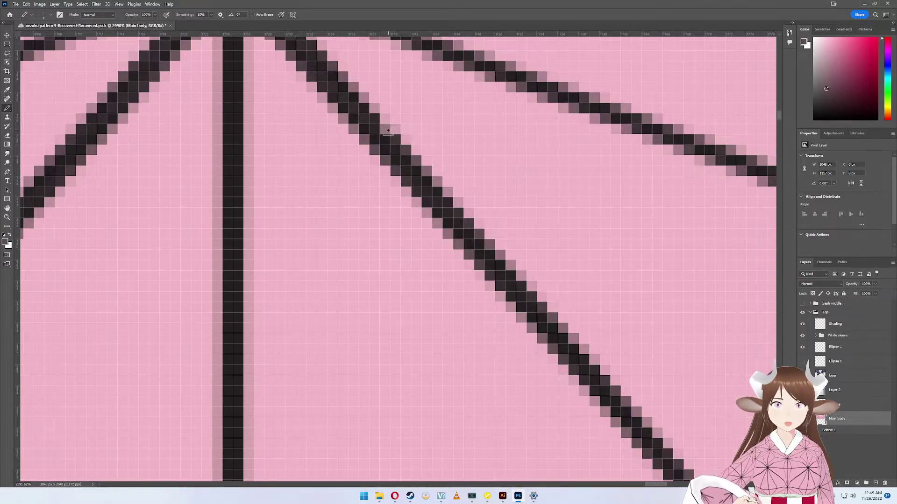
left_click(378, 117, "alt")
left_click(376, 117)
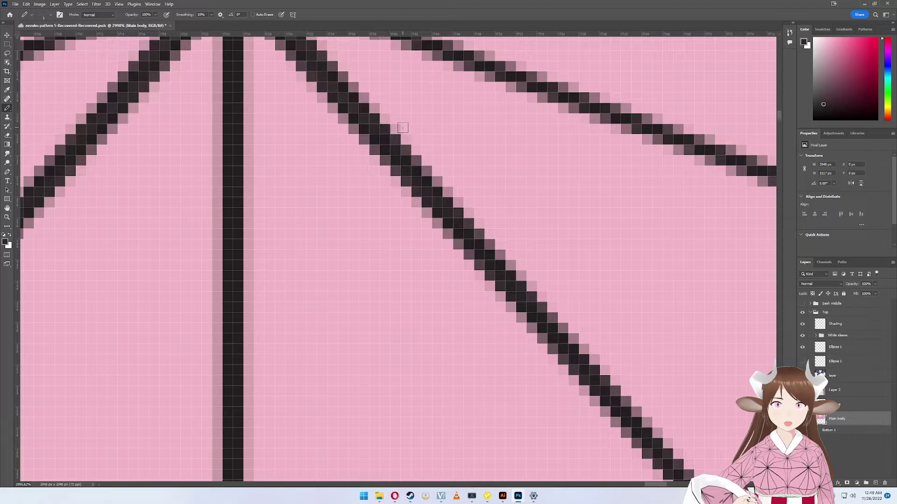
Sample the pink background and near-black line tones, then repaint a stray pixel in darker mauve
scroll(403, 128, "up", 5)
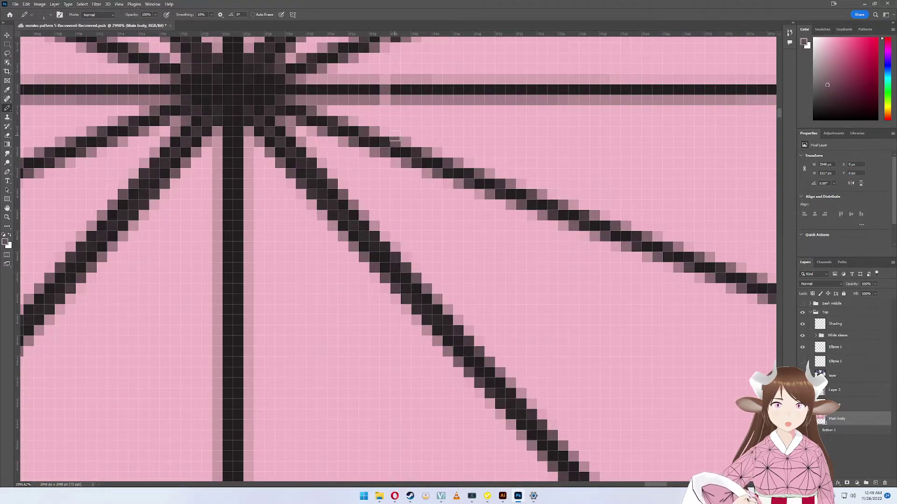
left_click(376, 132, "alt")
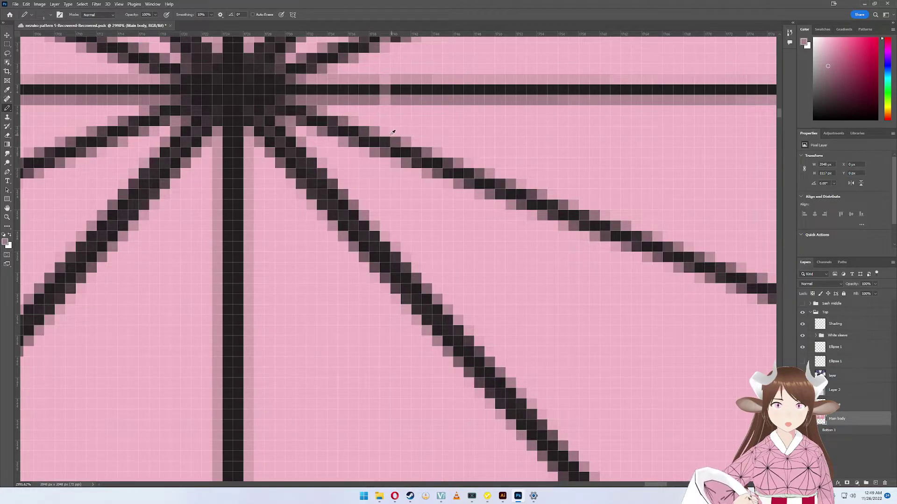
left_click(353, 120, "alt")
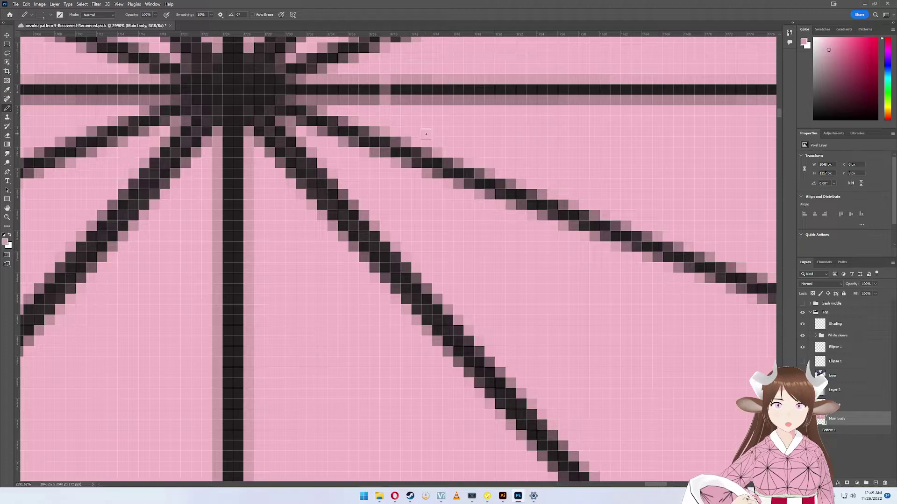
scroll(388, 118, "up", 2)
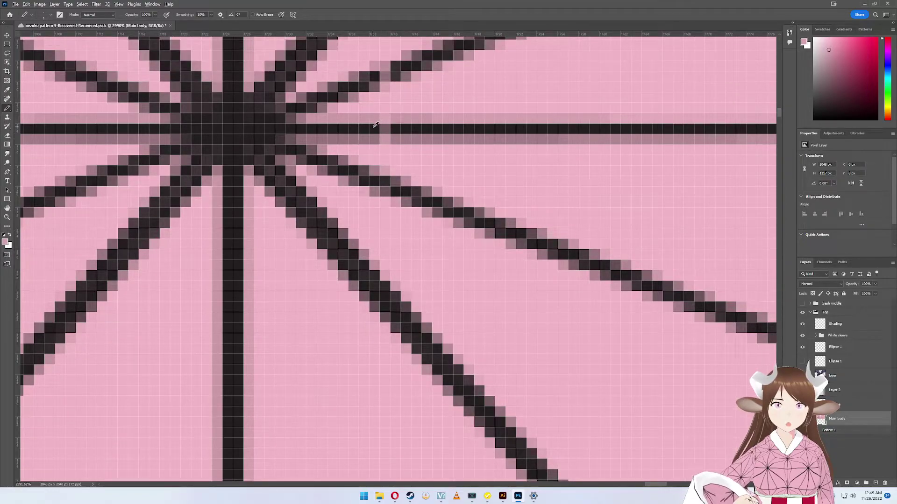
left_click(375, 125, "alt")
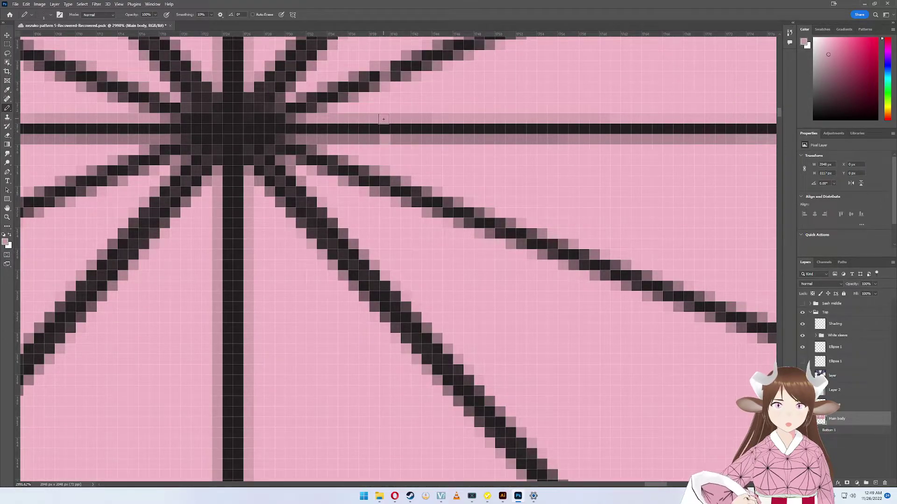
scroll(385, 140, "up", 3)
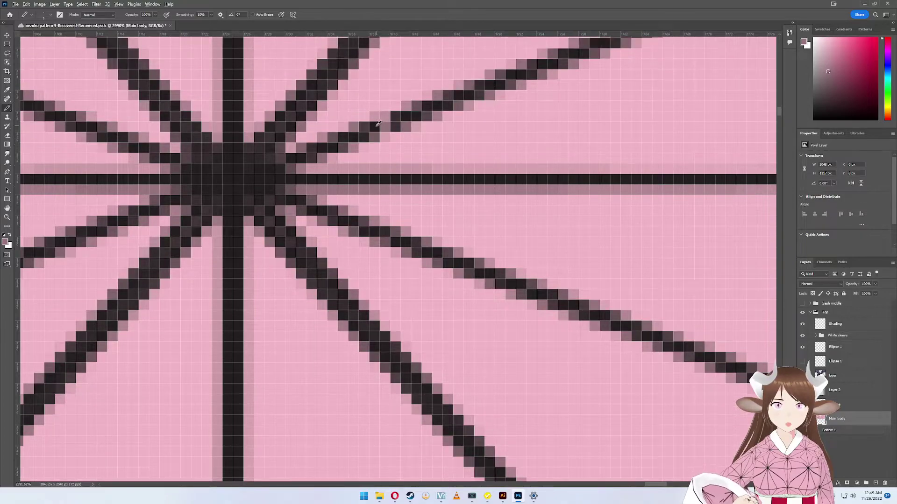
left_click(385, 125, "alt")
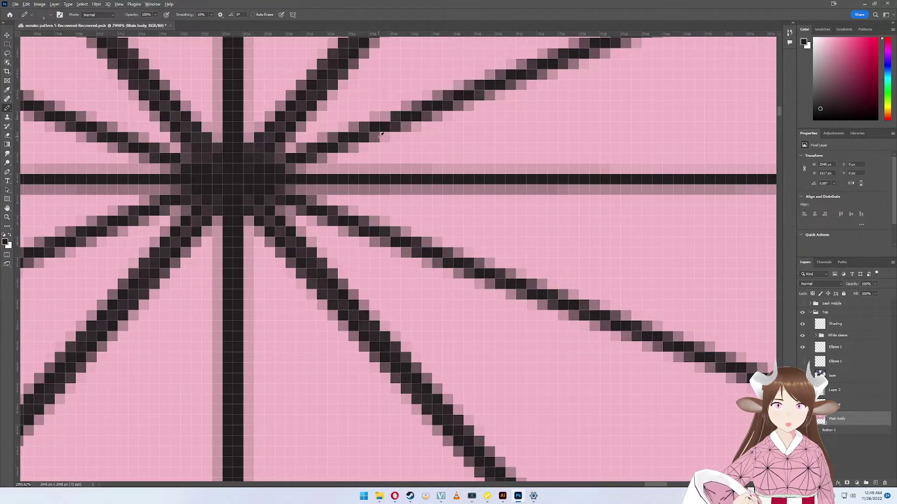
left_click(383, 134, "alt")
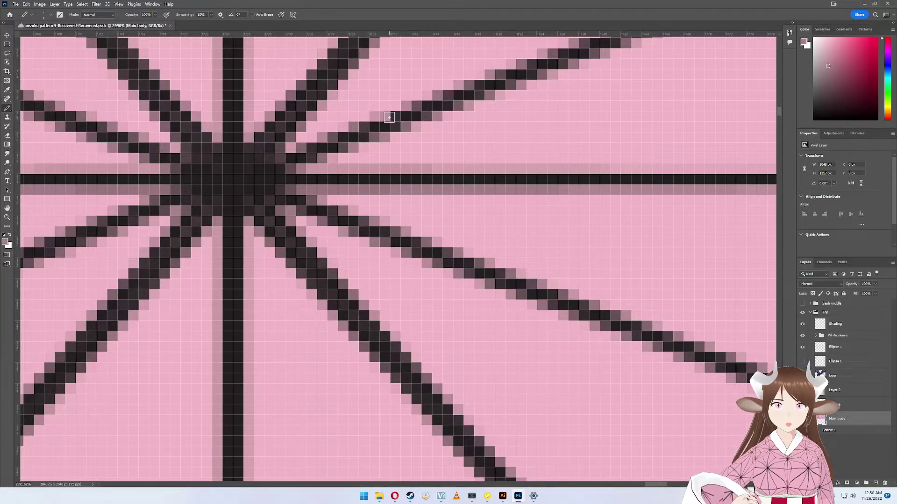
left_click(374, 118)
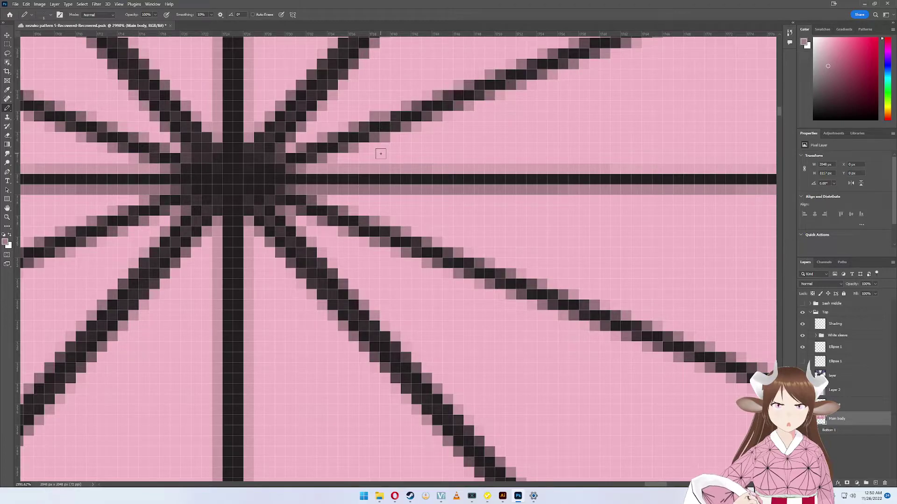
Even out the upper diagonal ray's edge pixels, alternating the dark line and pink background colours
scroll(386, 151, "up", 3)
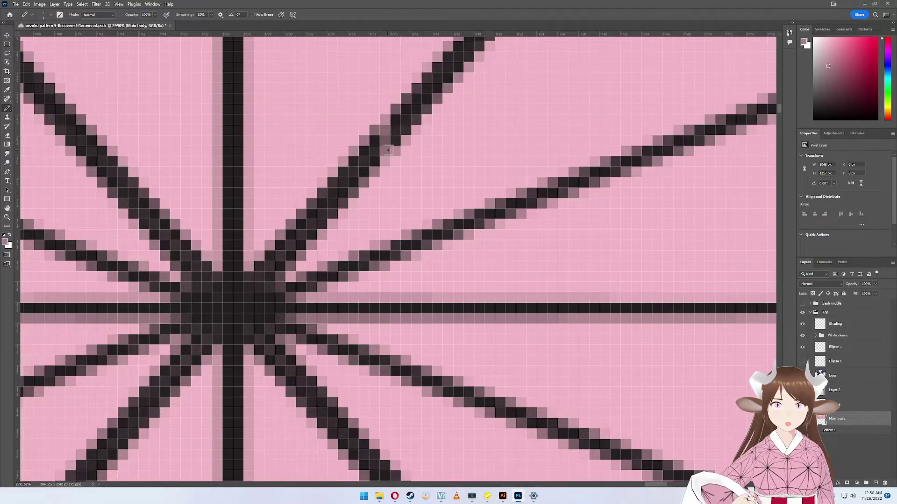
left_click(383, 144, "alt")
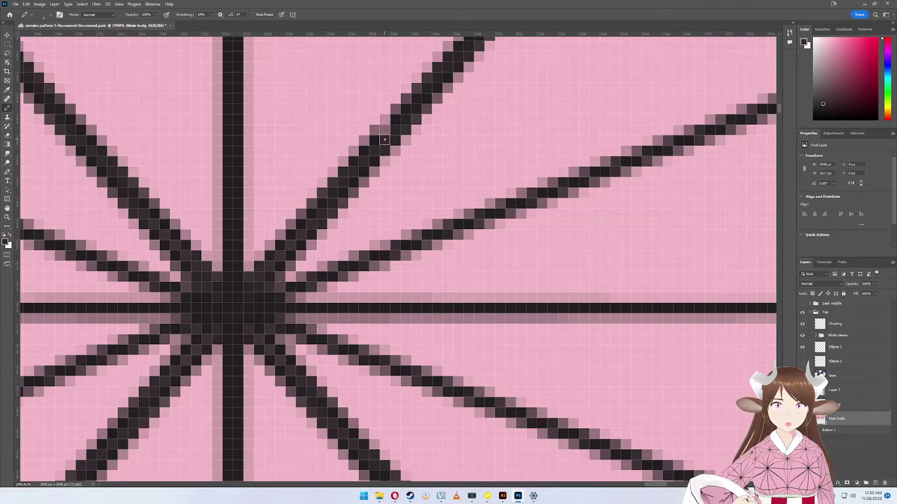
left_click(382, 167, "alt")
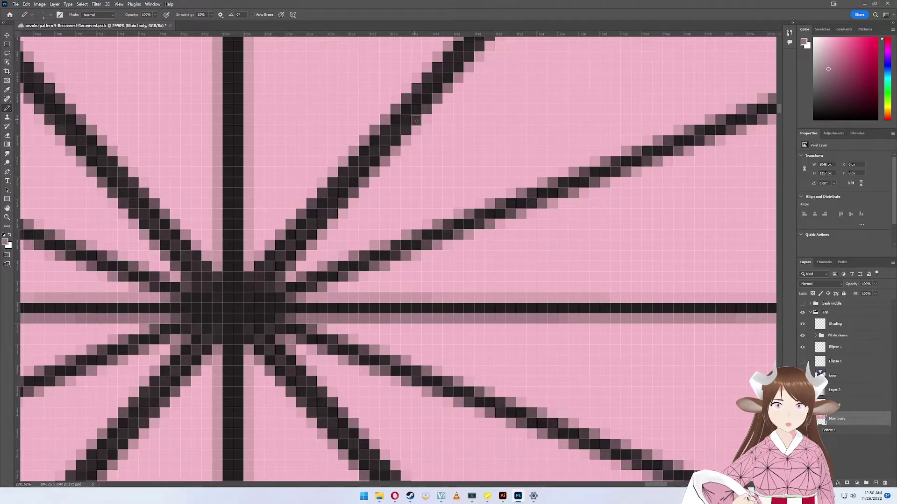
scroll(356, 199, "up", 6)
scroll(356, 199, "up", 3)
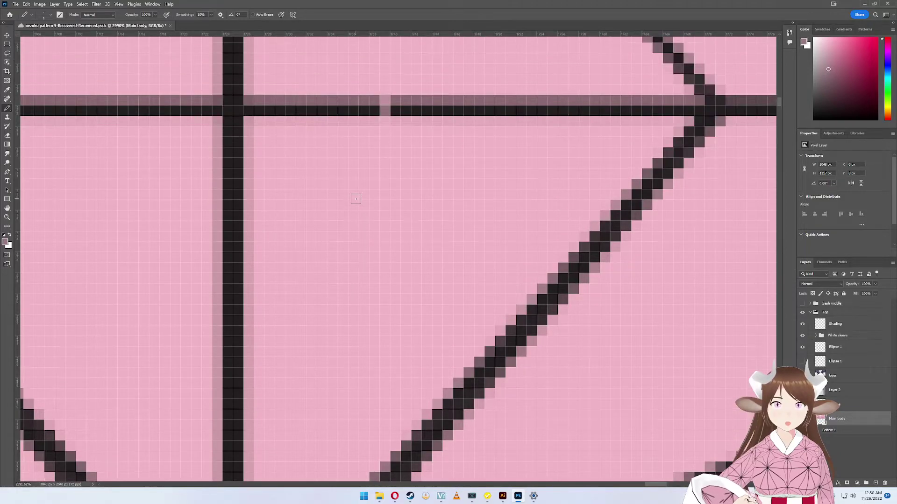
left_click(383, 139, "alt")
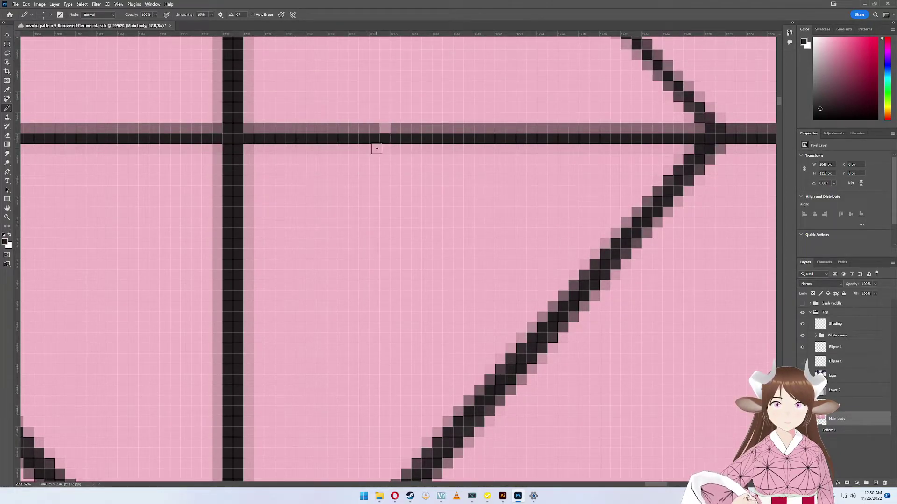
left_click(378, 146, "alt")
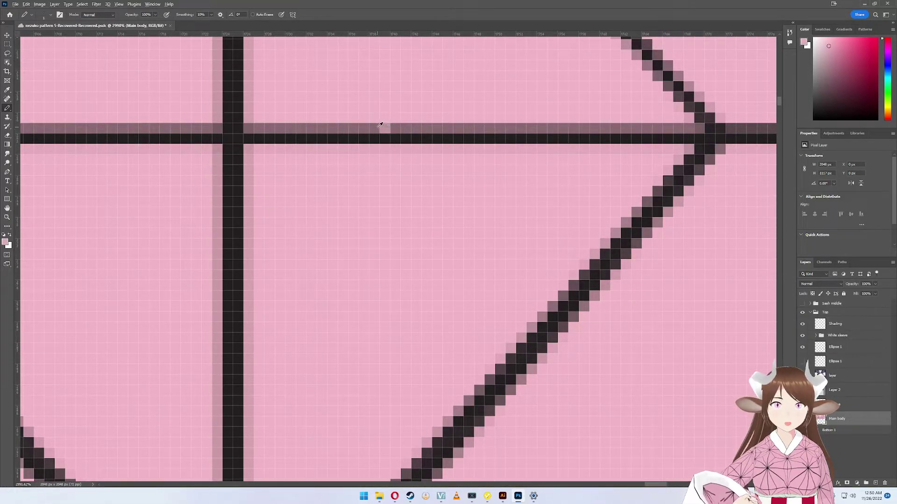
scroll(386, 128, "up", 7)
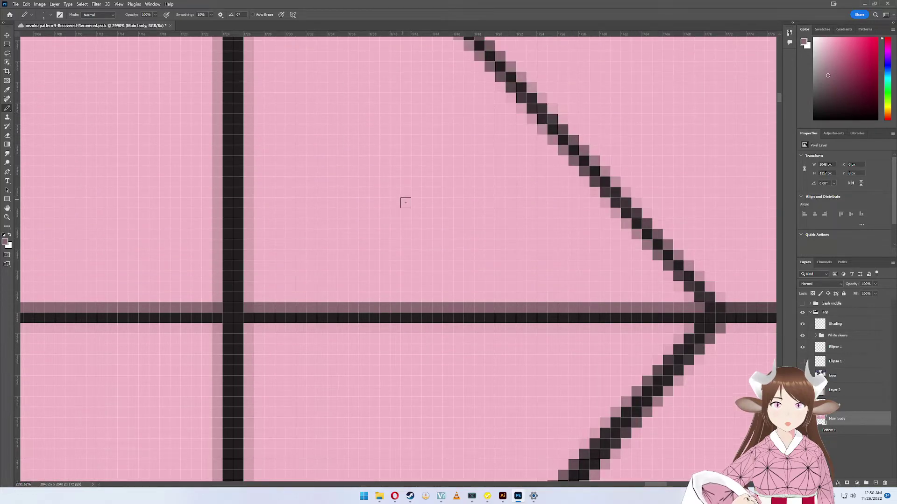
scroll(401, 212, "up", 3)
left_click(374, 148, "alt")
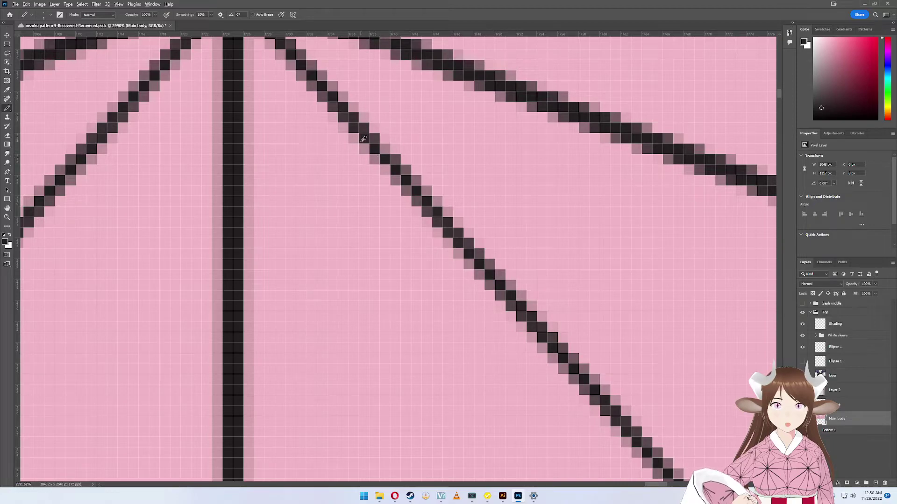
left_click(366, 149, "alt")
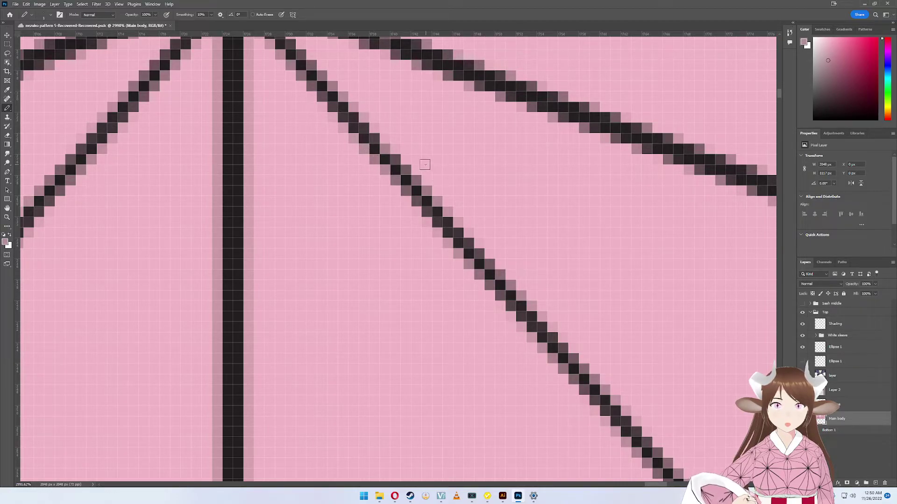
scroll(430, 148, "up", 3)
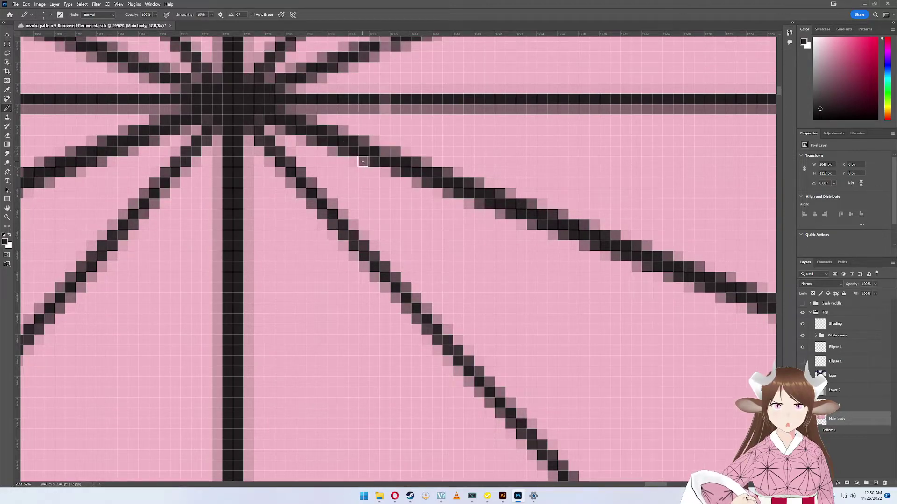
left_click(336, 147, "alt")
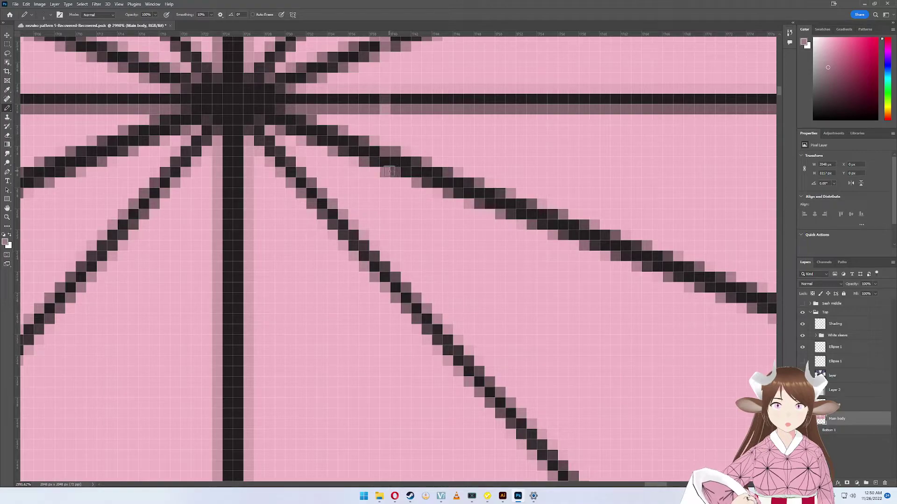
Darken the pink gap pixels along the diagonal line with near-black
scroll(397, 173, "up", 2)
left_click(374, 173, "alt")
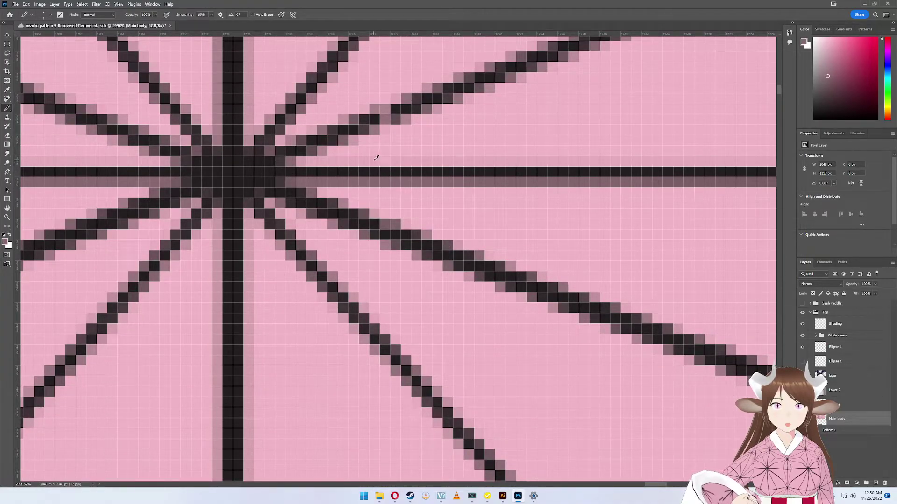
left_click(380, 157, "alt")
left_click(372, 115, "alt")
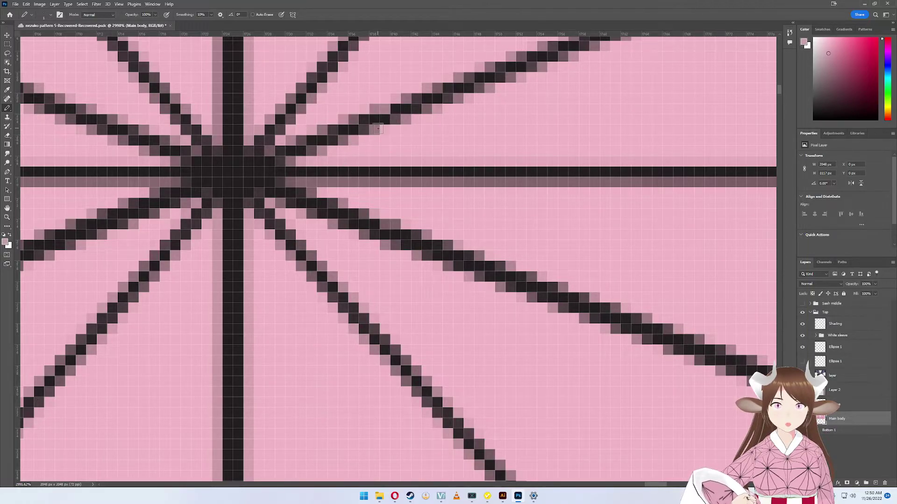
scroll(411, 136, "up", 6)
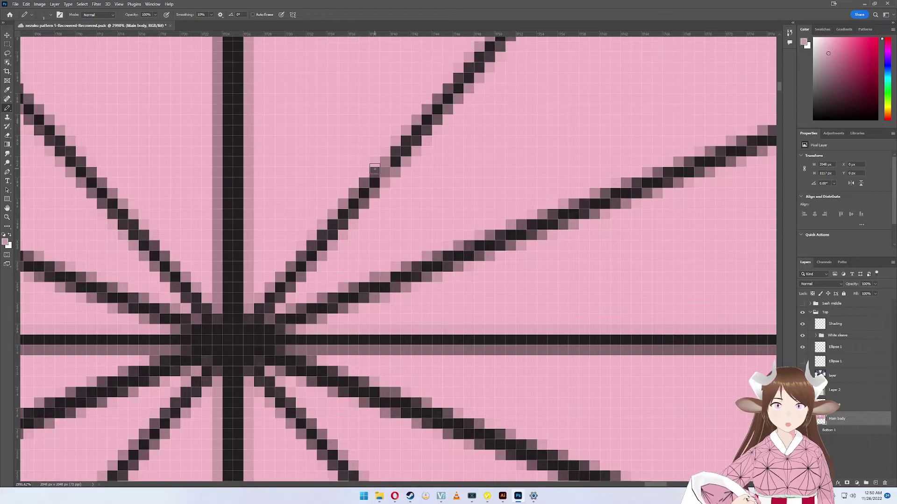
key("ctrl+z")
left_click(376, 183, "alt")
left_click_drag(381, 172, 376, 190)
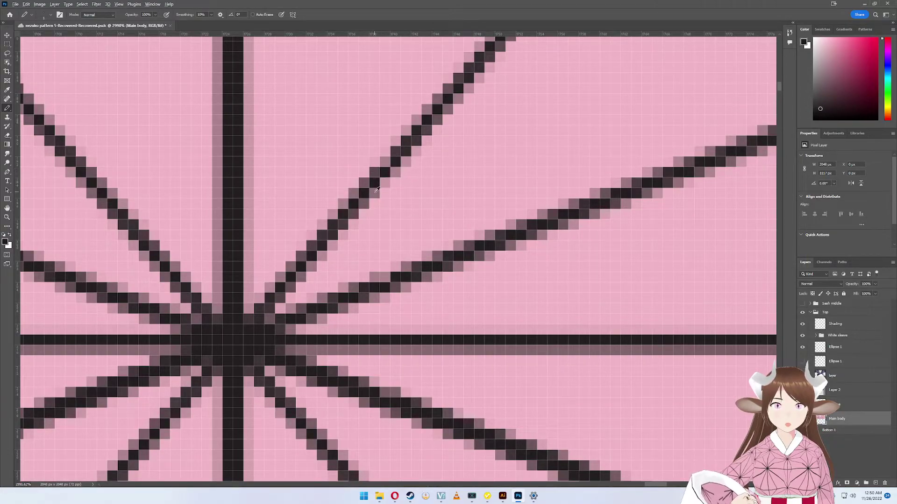
left_click(345, 224, "alt")
left_click(377, 186)
left_click(385, 182)
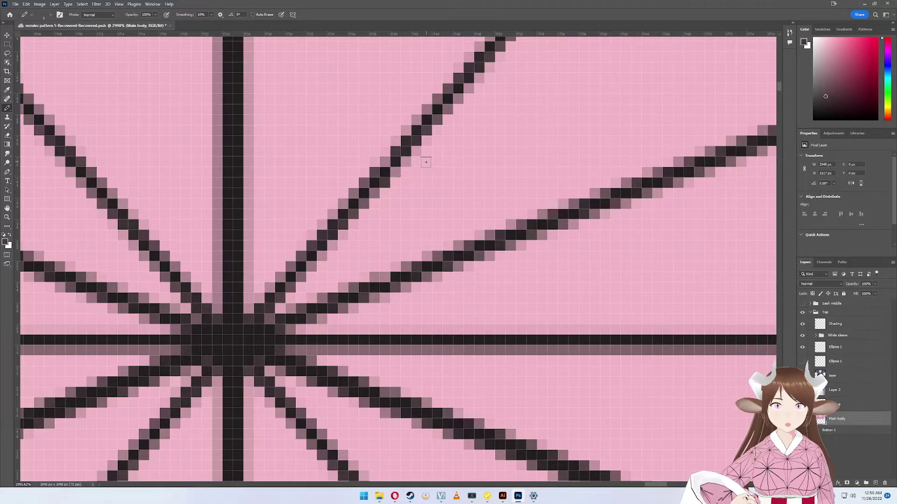
Sample pink and near-black tones around the first gap, undoing one stray pencil stroke
scroll(407, 168, "up", 1)
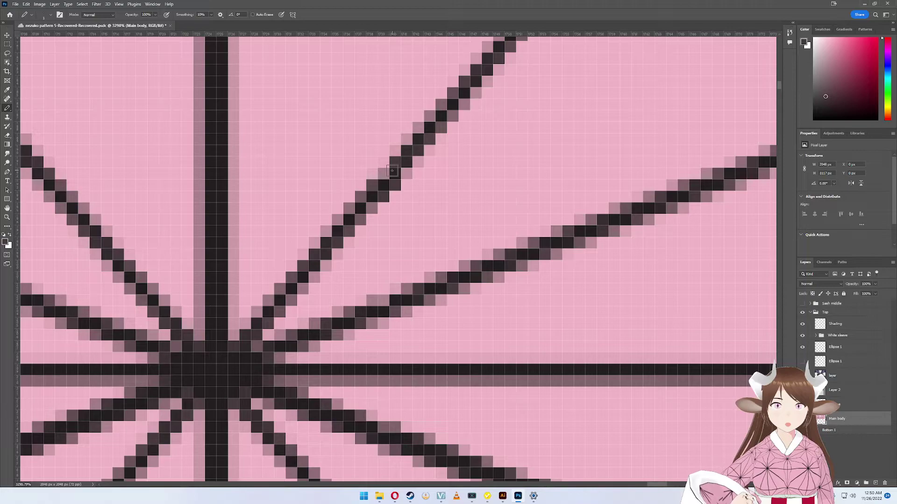
scroll(411, 140, "up", 6)
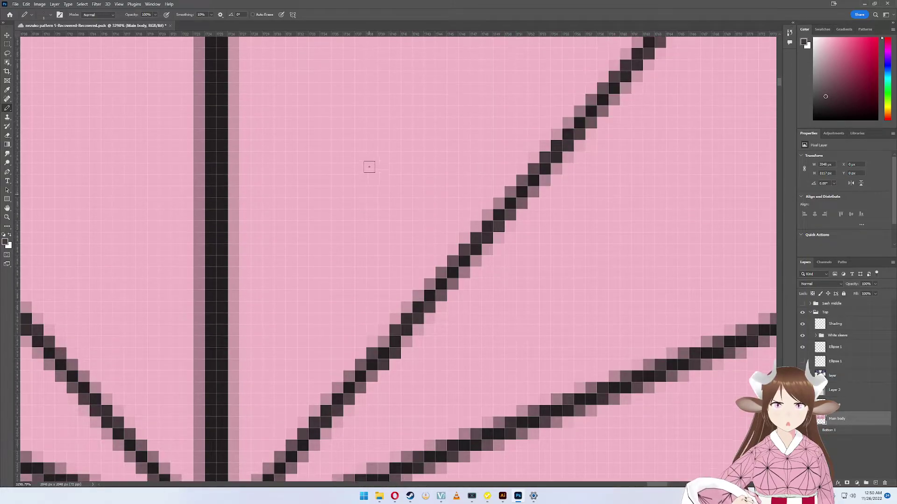
scroll(388, 189, "up", 8)
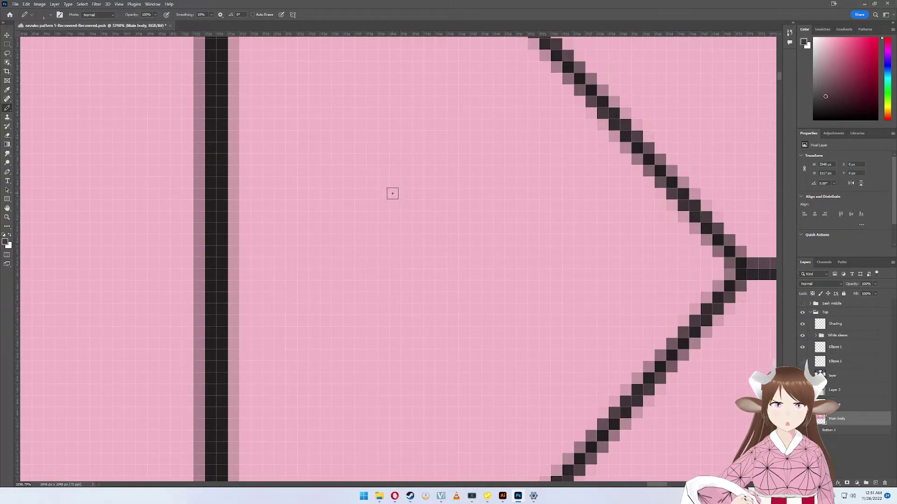
scroll(393, 194, "up", 5)
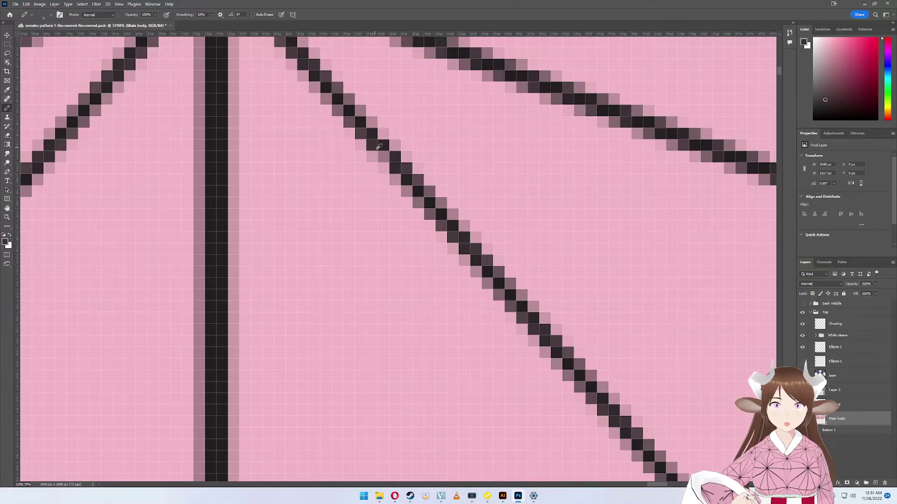
left_click(362, 139, "alt")
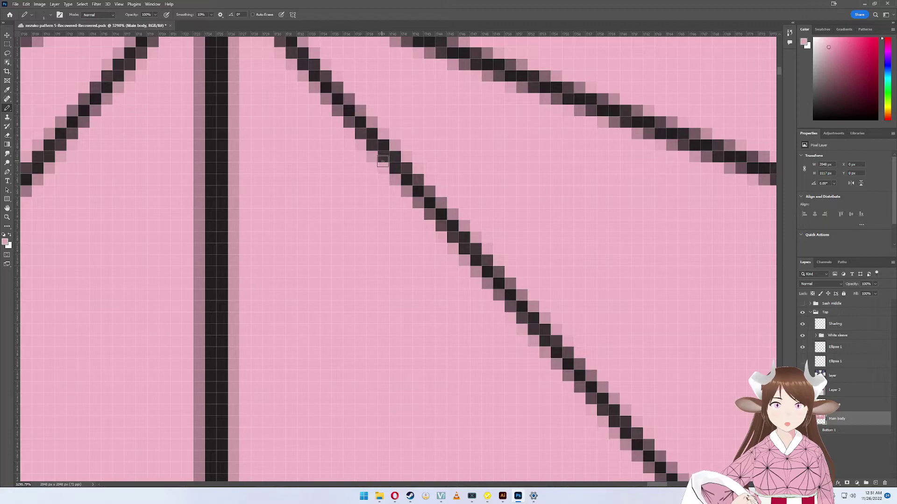
scroll(393, 158, "up", 6)
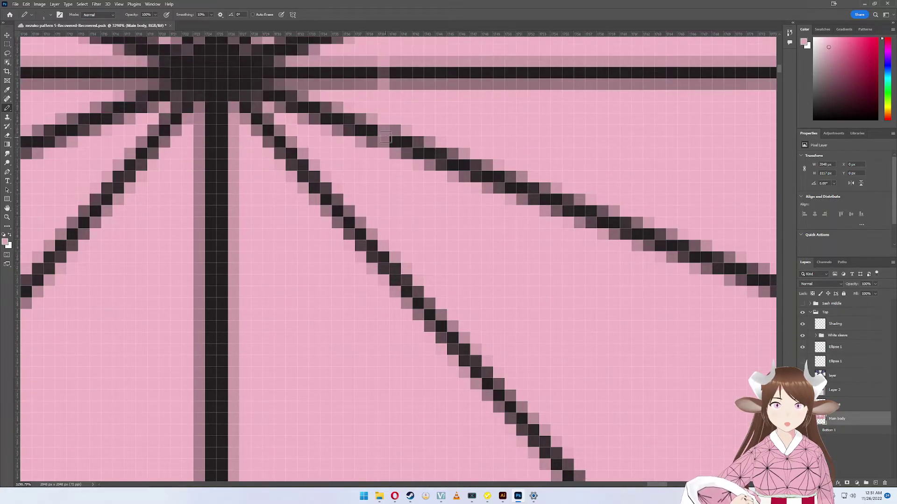
left_click(370, 127, "alt")
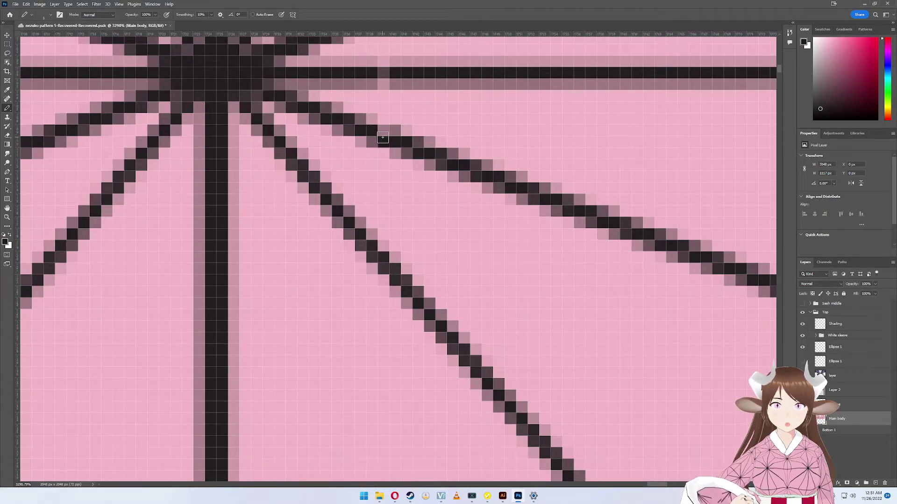
key("ctrl+z")
left_click(361, 141, "alt")
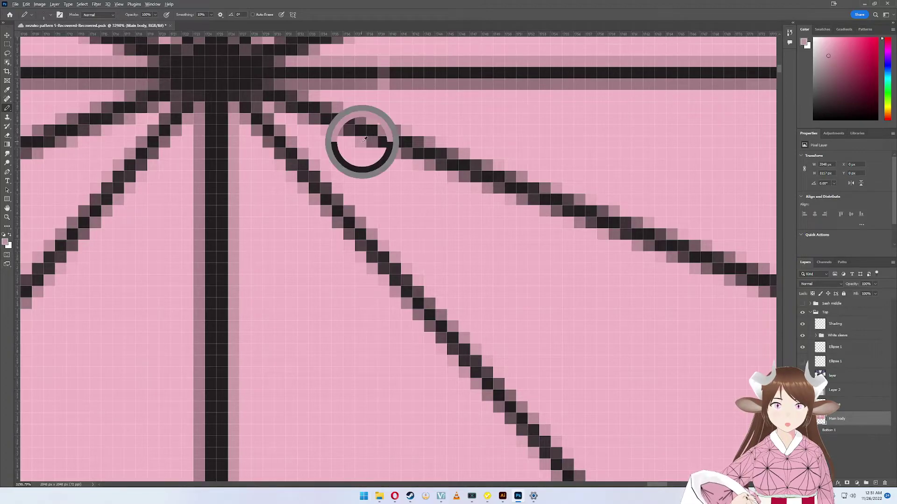
scroll(395, 169, "up", 5)
scroll(395, 169, "up", 1)
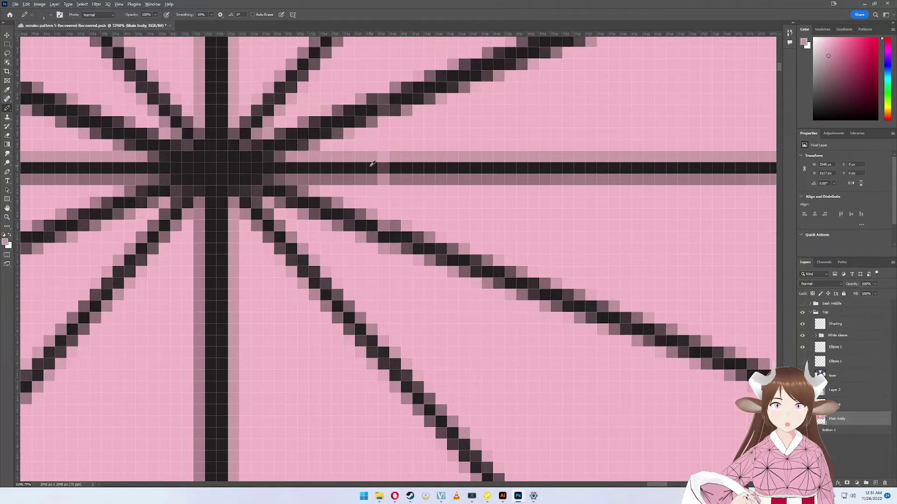
left_click(380, 168, "alt")
left_click(373, 160, "alt")
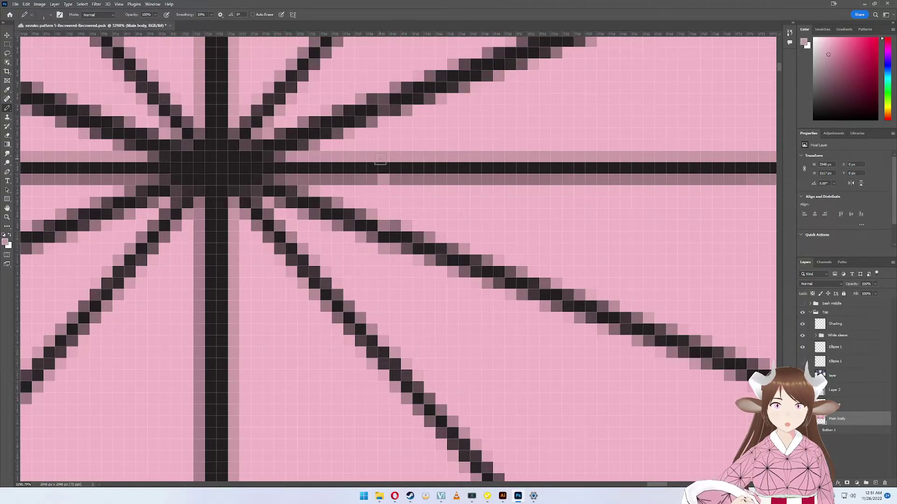
Fill the pink gap pixels in the dark bar and diagonal line, shading the line's edge
scroll(382, 178, "up", 4)
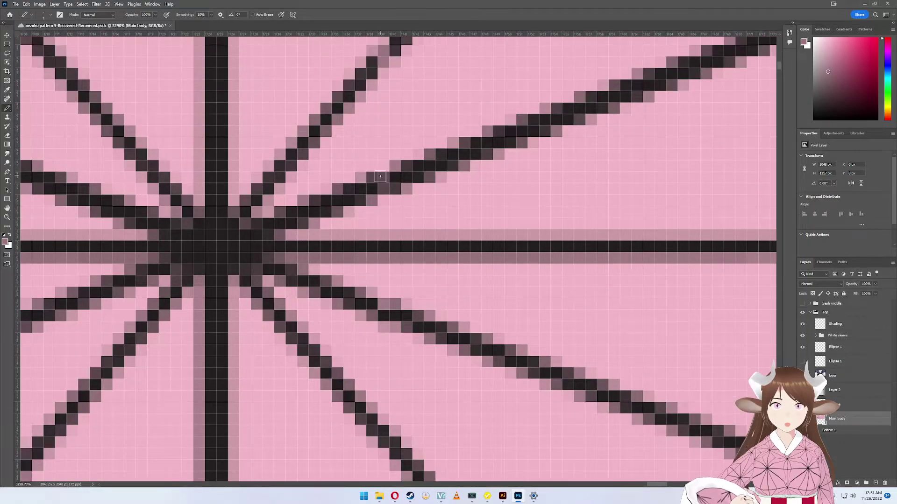
left_click(386, 187, "alt")
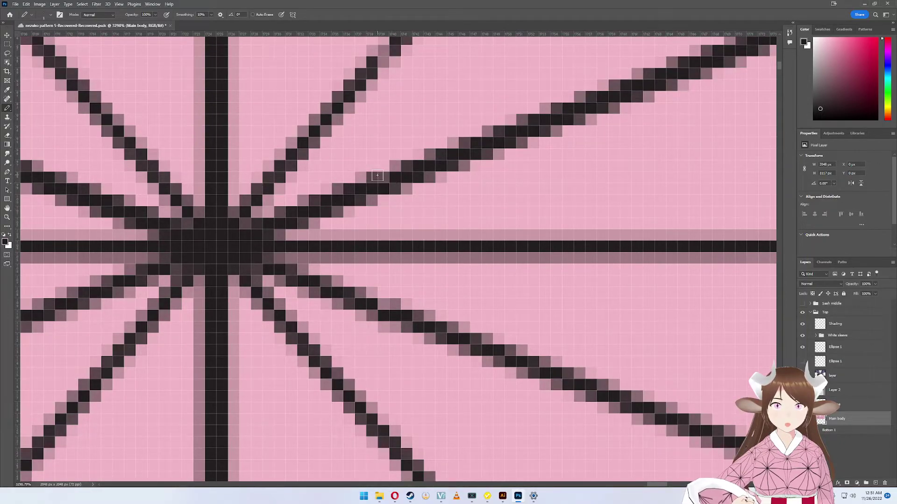
scroll(377, 176, "up", 5)
left_click(376, 162, "alt")
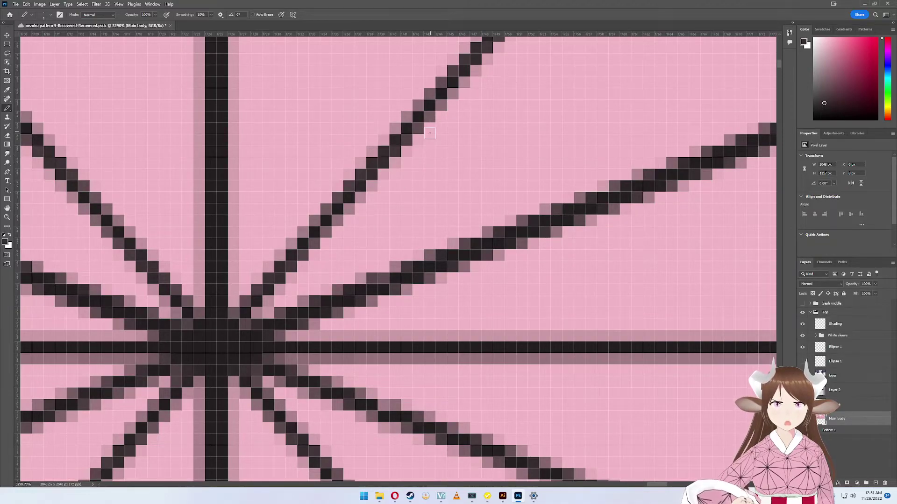
scroll(399, 144, "up", 1)
scroll(399, 143, "up", 10)
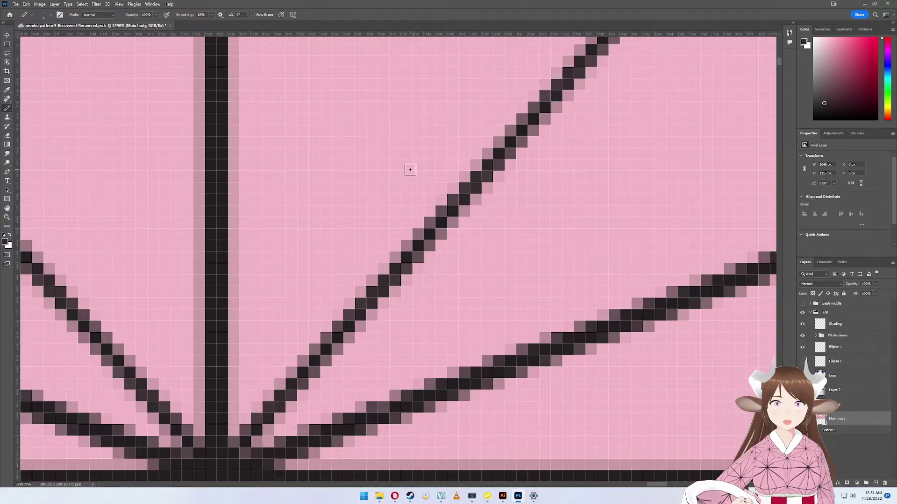
scroll(399, 193, "down", 20)
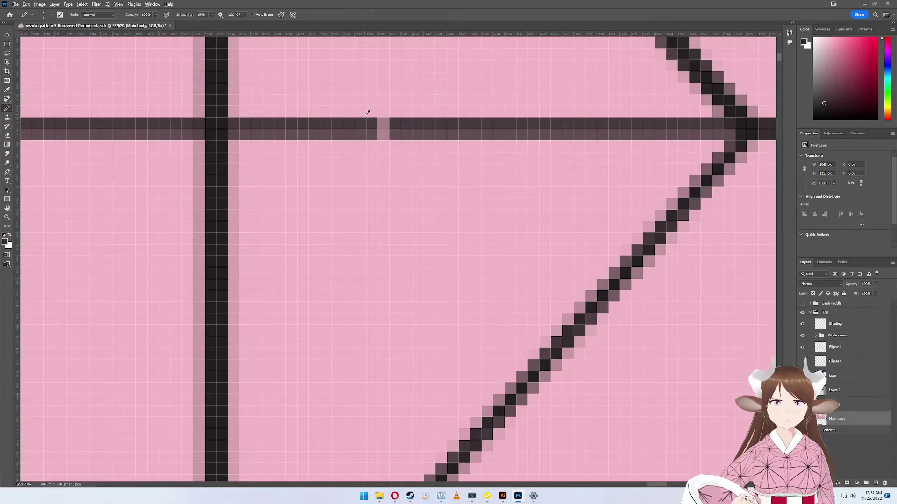
left_click(383, 134)
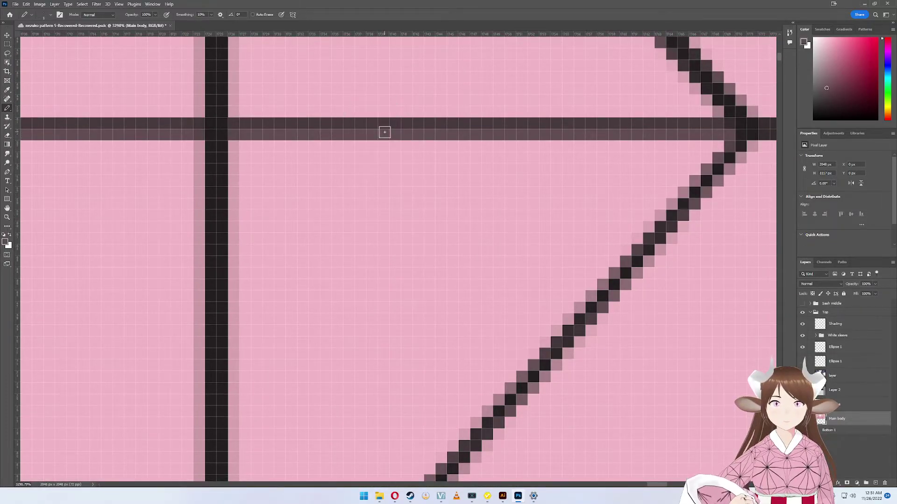
scroll(388, 140, "up", 6)
scroll(389, 143, "up", 20)
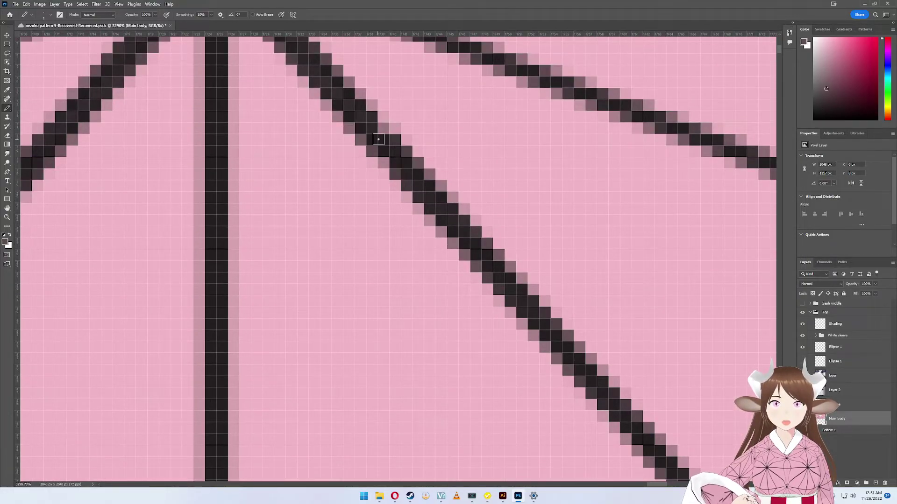
scroll(402, 136, "up", 3)
scroll(406, 136, "up", 2)
left_click(383, 134)
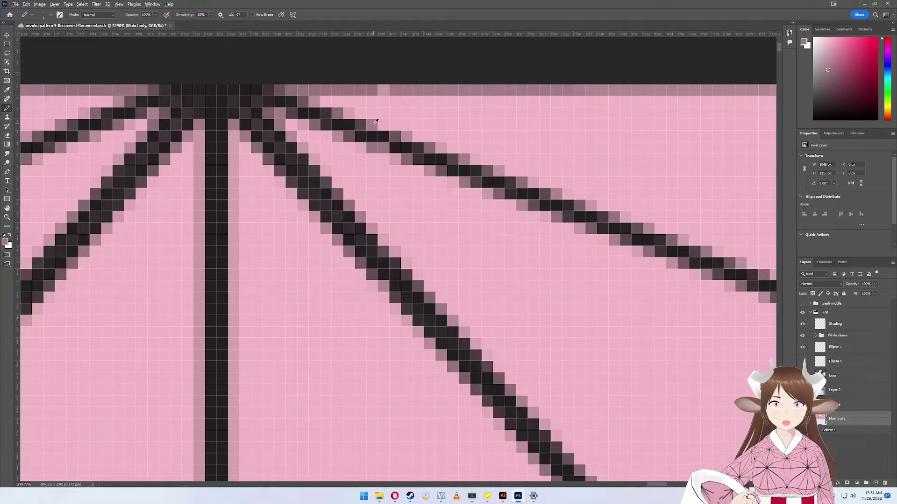
left_click(387, 127)
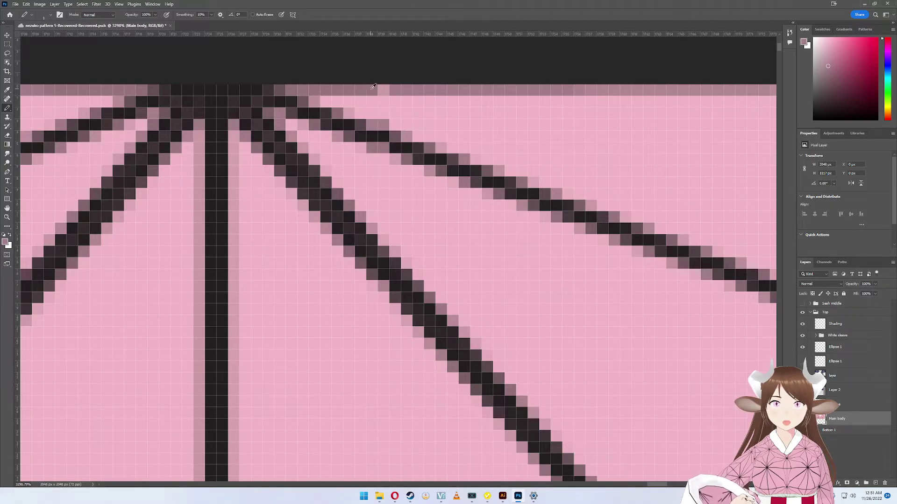
scroll(461, 116, "down", 5)
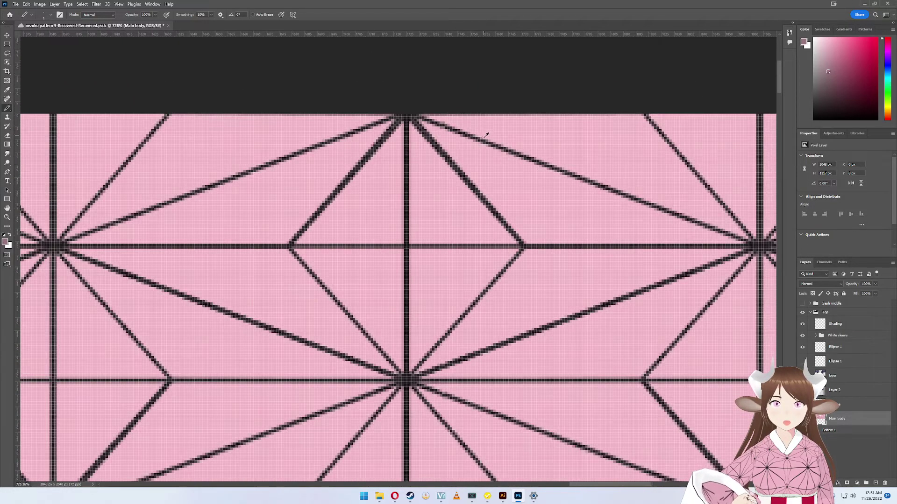
Zoom out and select and collapse the Top layer group
scroll(486, 135, "down", 5)
scroll(449, 338, "down", 3)
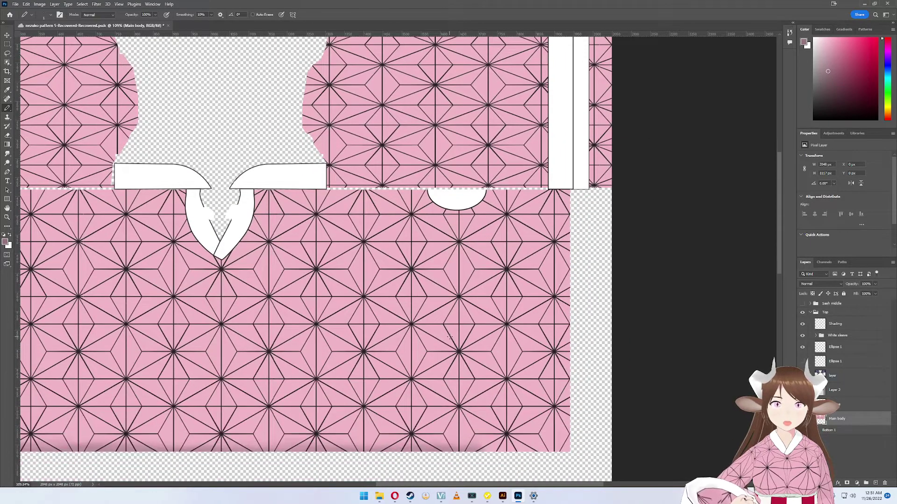
scroll(449, 337, "down", 1)
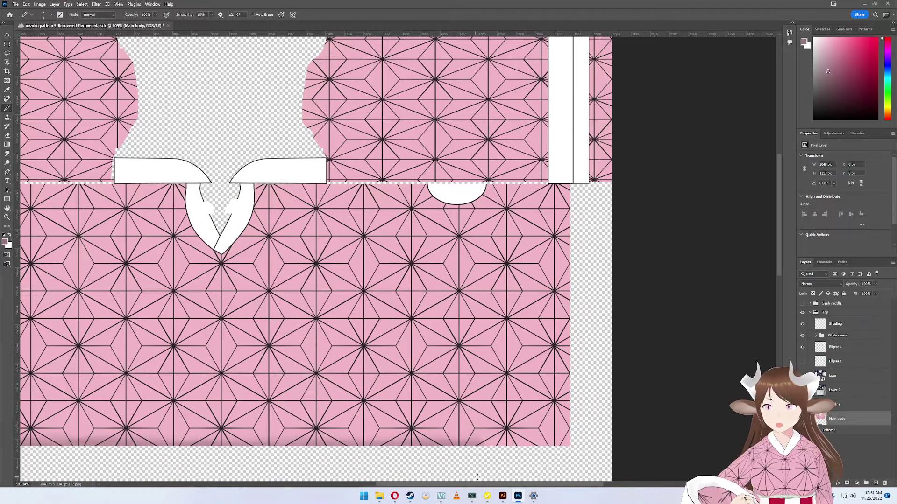
left_click_drag(415, 485, 361, 486)
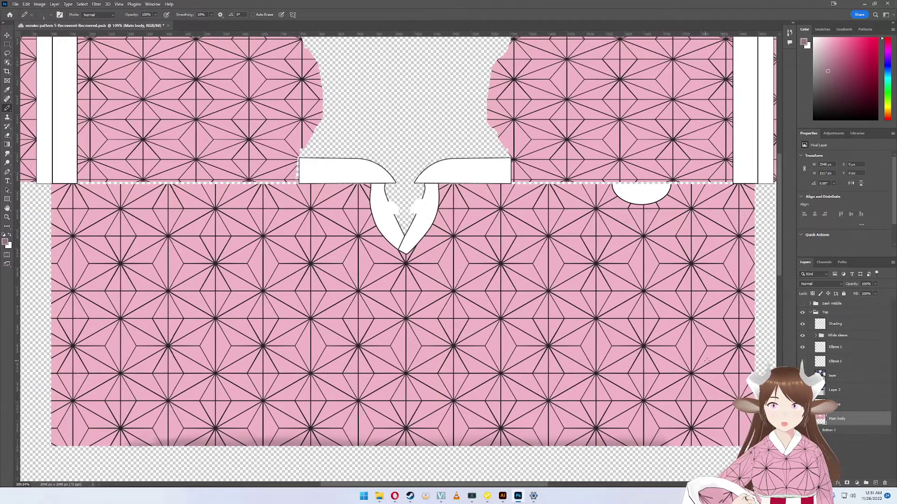
scroll(775, 349, "down", 2)
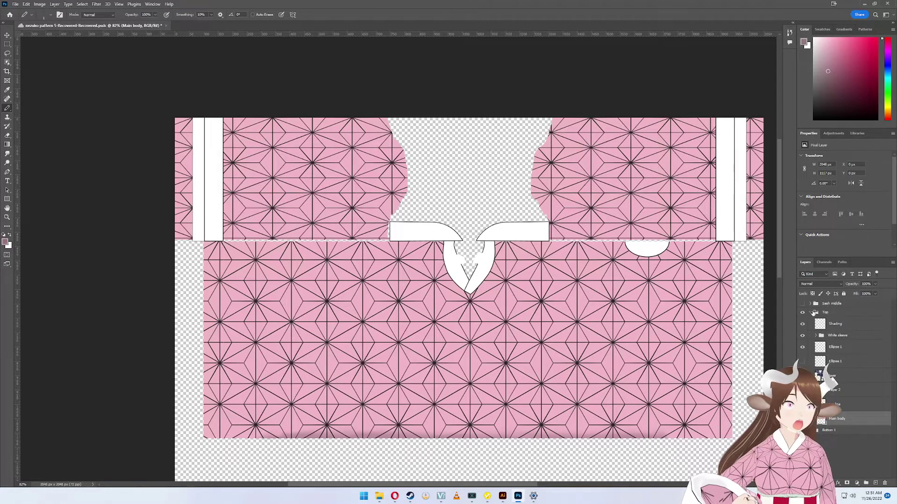
left_click(814, 313)
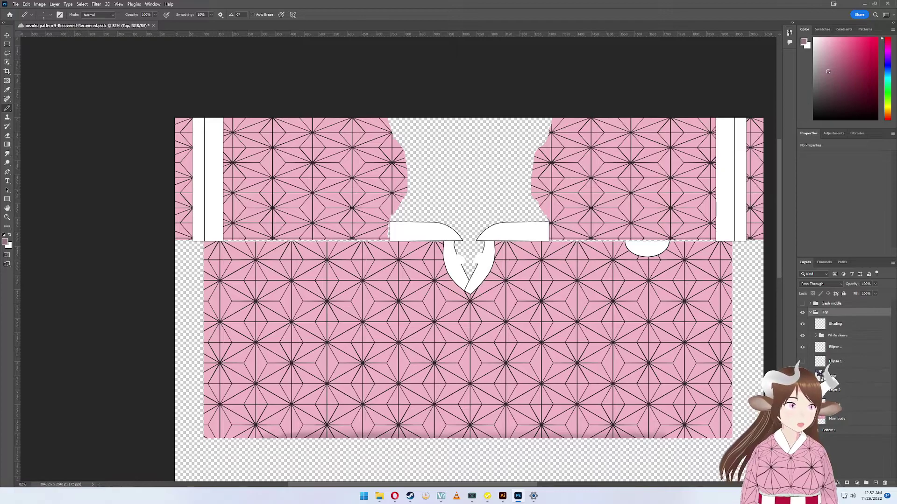
left_click(810, 313)
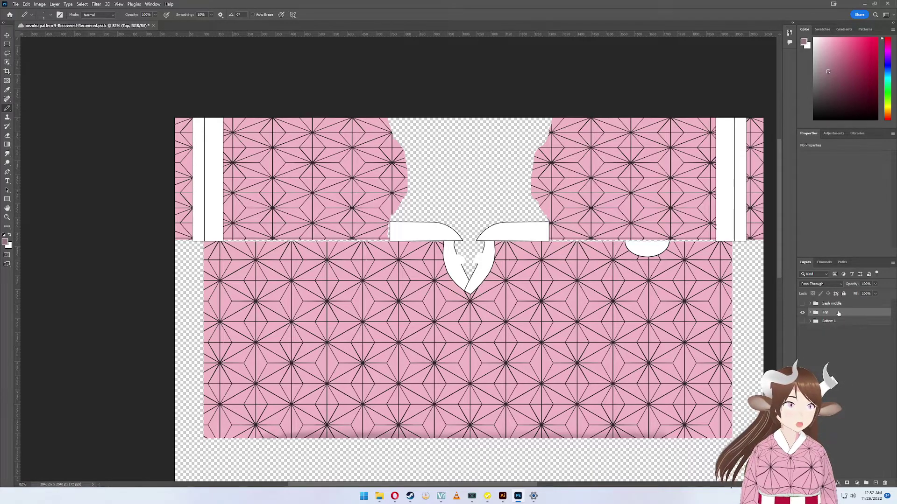
Quick Export the image as PNG, replacing the existing Nezuko Pattern Top file
left_click(16, 4)
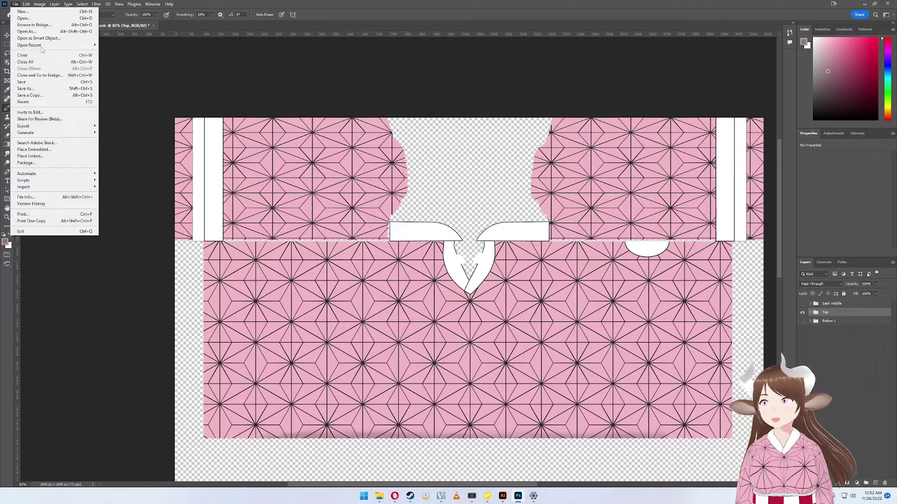
mouse_move(56, 126)
left_click(115, 126)
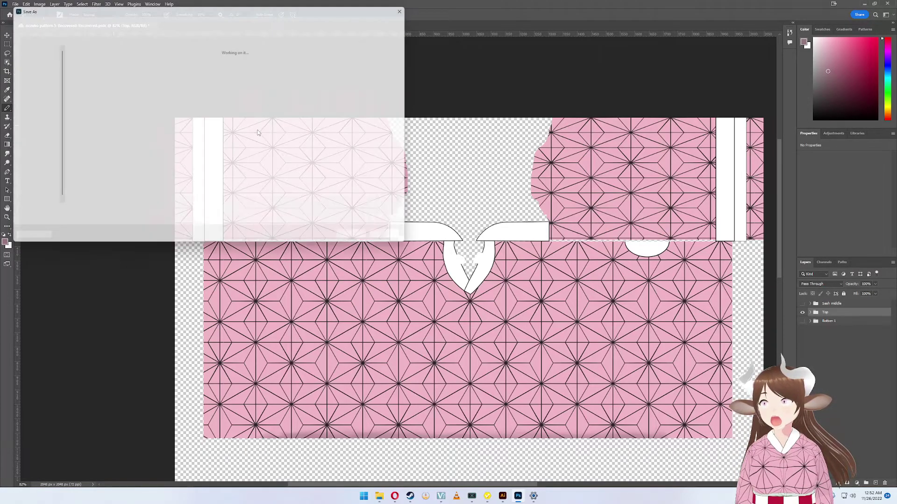
double_click(200, 66)
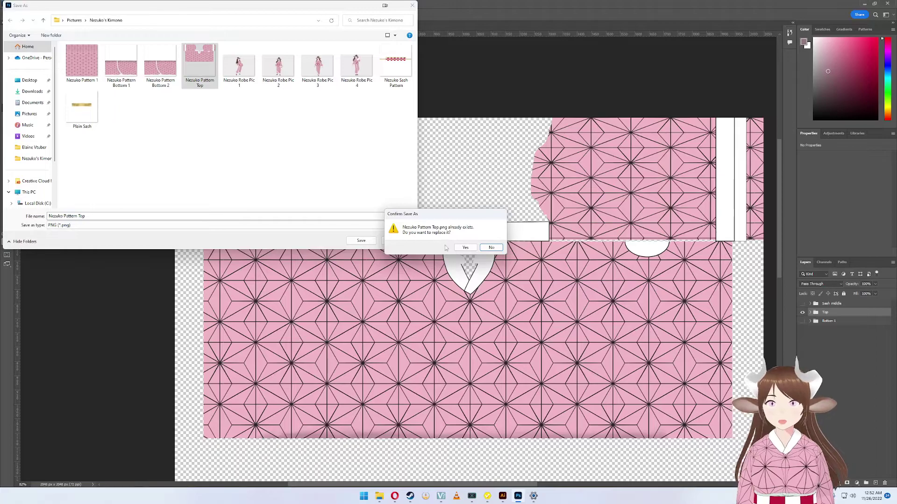
left_click(463, 248)
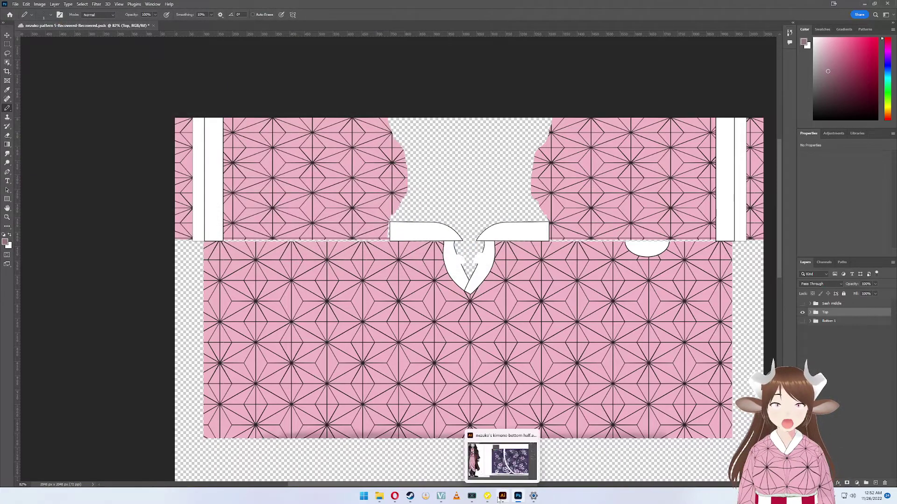
Import Nezuko Pattern Top from Nezuko's Kimono into the first Long Coat texture layer
left_click(487, 496)
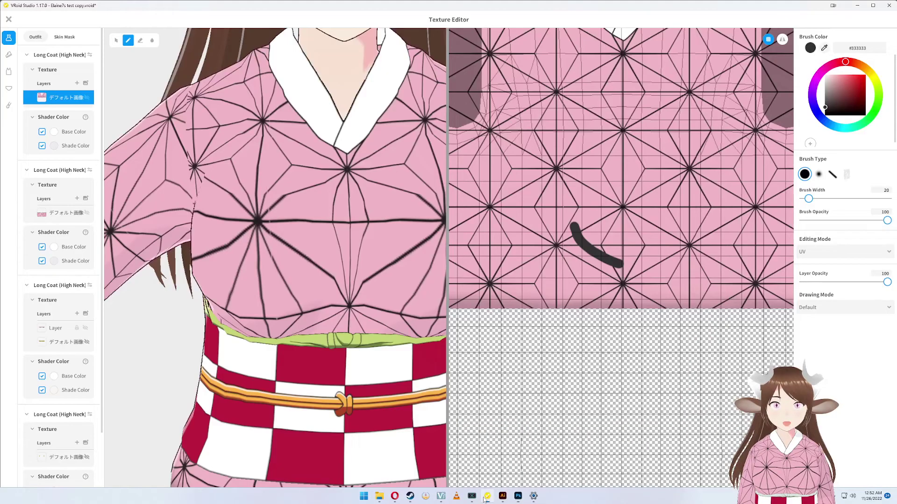
right_click(55, 100)
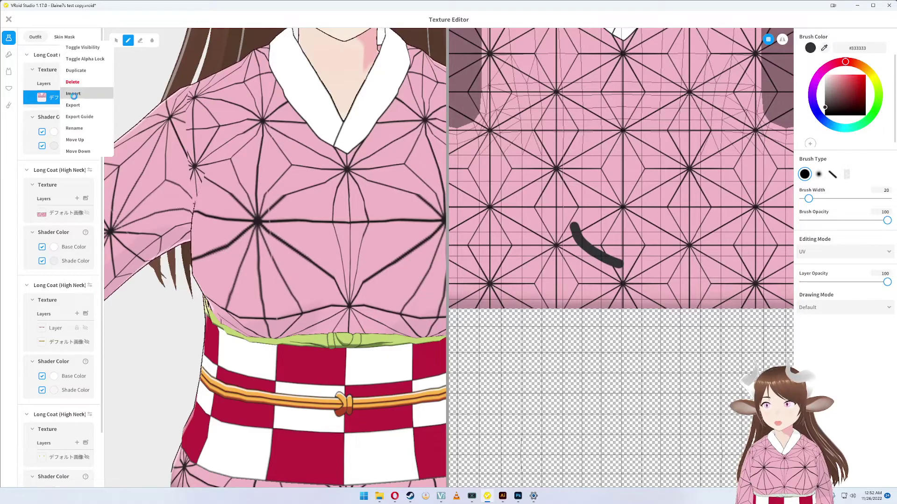
left_click(82, 100)
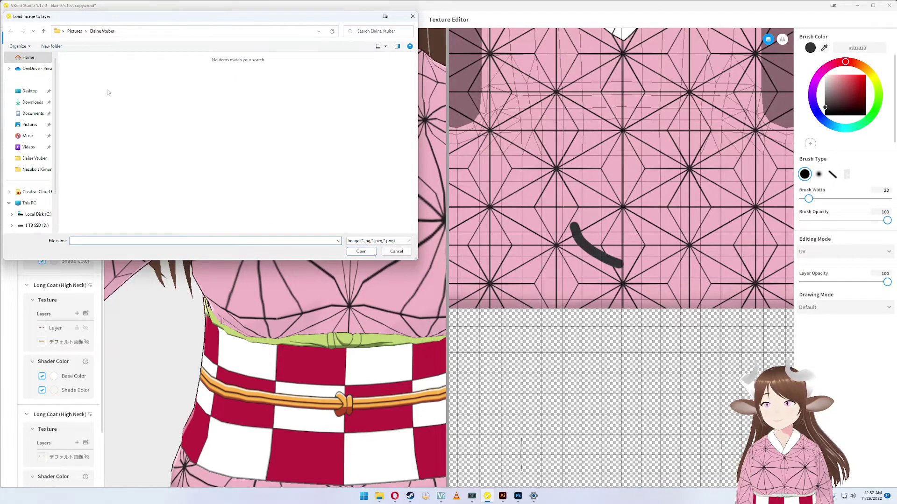
left_click(74, 31)
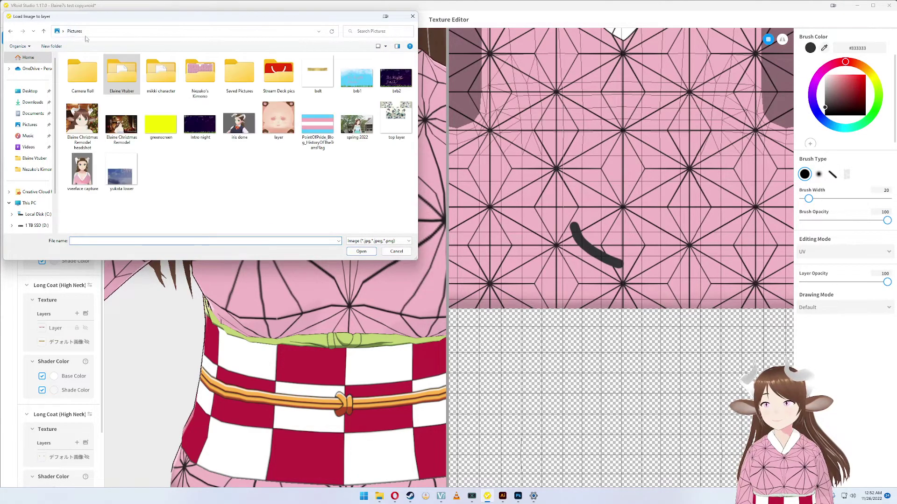
double_click(200, 75)
double_click(199, 75)
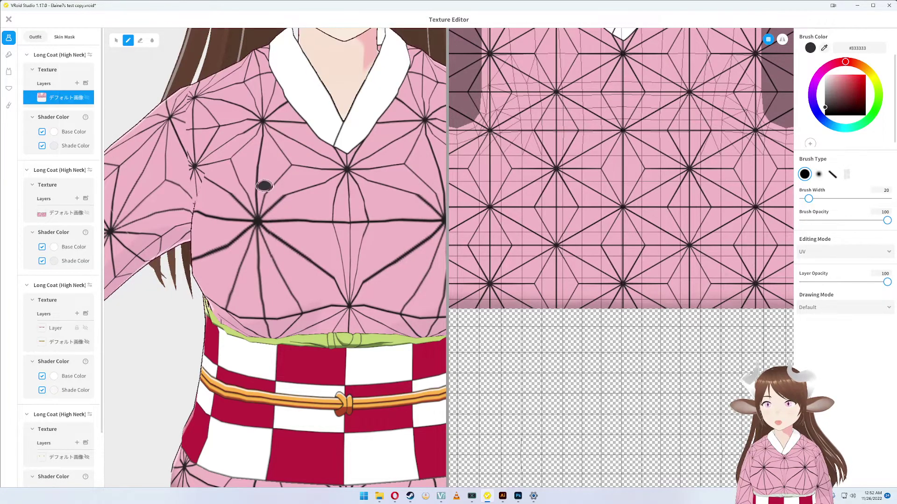
Orbit and zoom the model to inspect the kimono's new pattern
left_click_drag(355, 297, 334, 282)
scroll(357, 301, "down", 6)
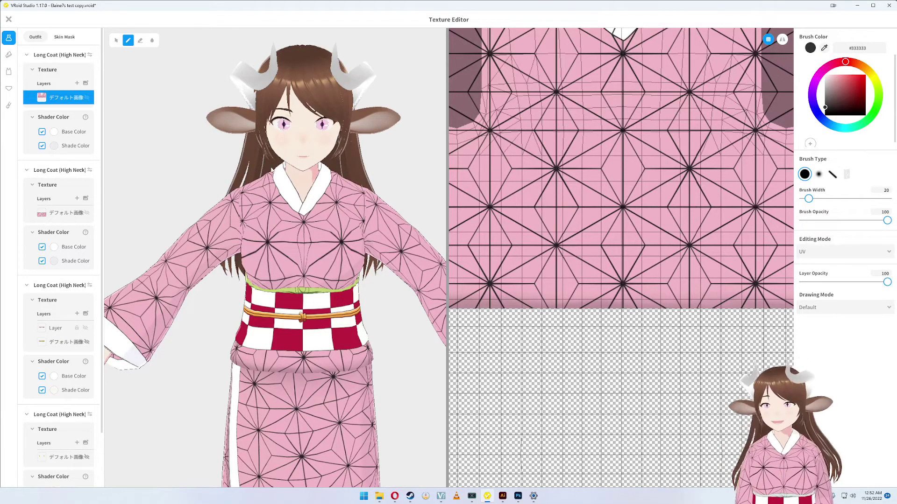
scroll(301, 174, "down", 4)
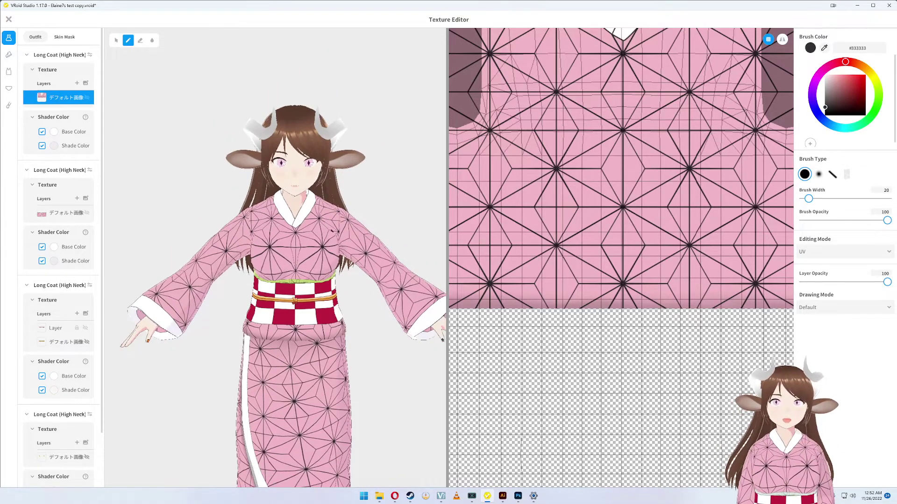
mouse_move(503, 498)
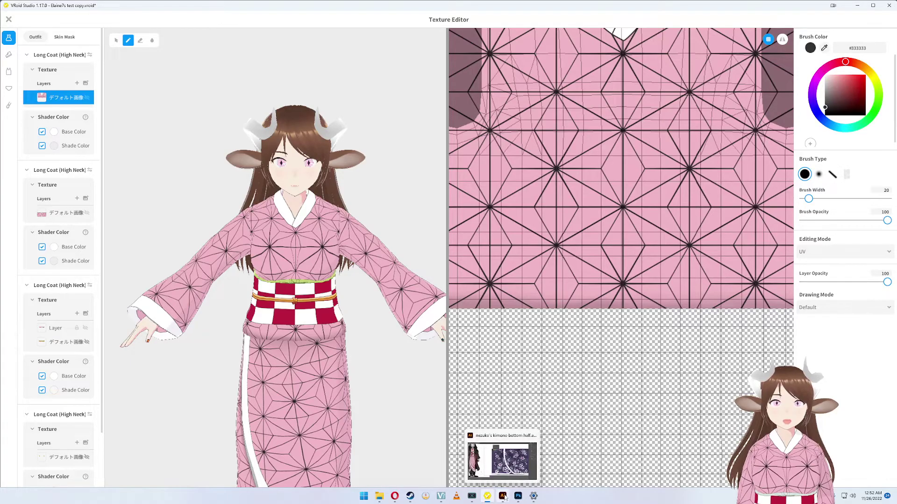
Open Nezuko Robe Pic 1 from the Nezuko's Kimono folder and zoom in on it
left_click(379, 496)
double_click(619, 226)
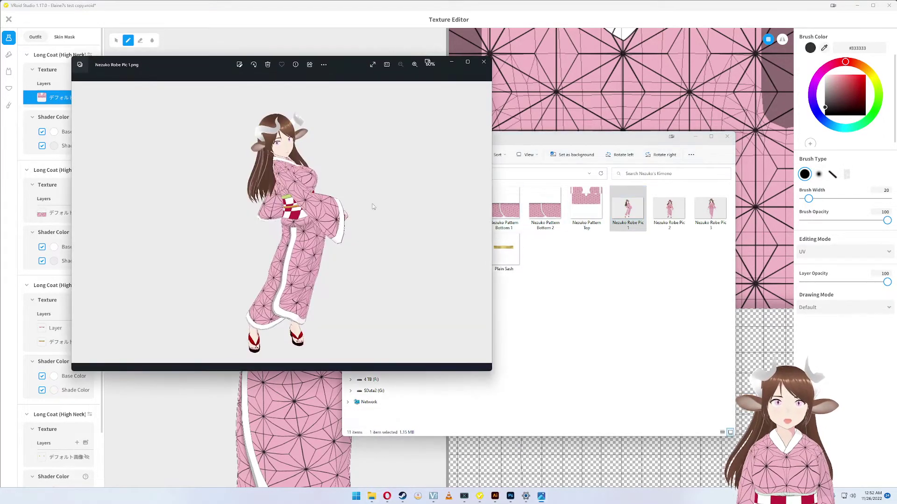
scroll(358, 197, "up", 5)
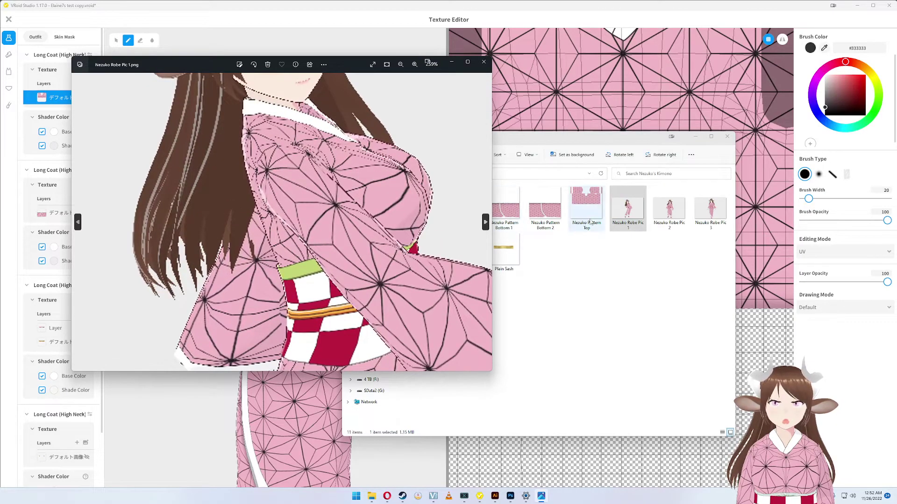
left_click(664, 219)
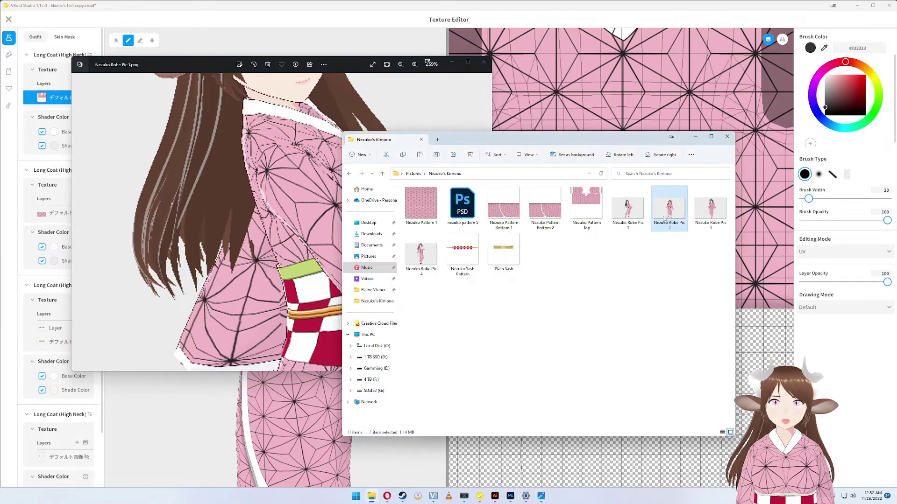
left_click(291, 225)
scroll(291, 229, "down", 4)
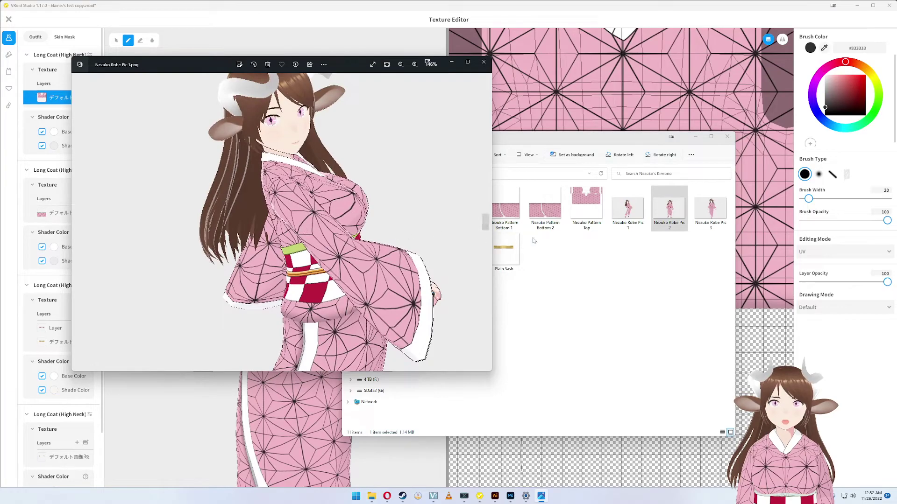
View Nezuko Robe Pics 2 and 3 zoomed in, then close the viewer
double_click(656, 207)
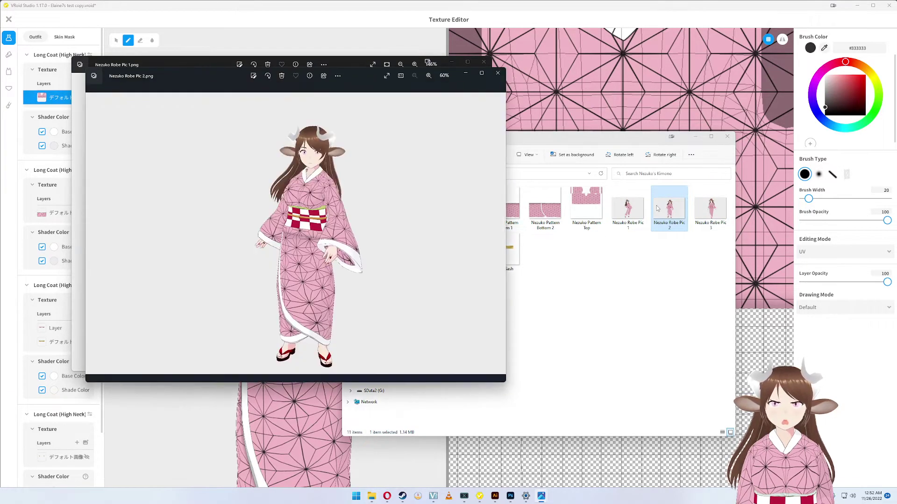
scroll(343, 202, "up", 4)
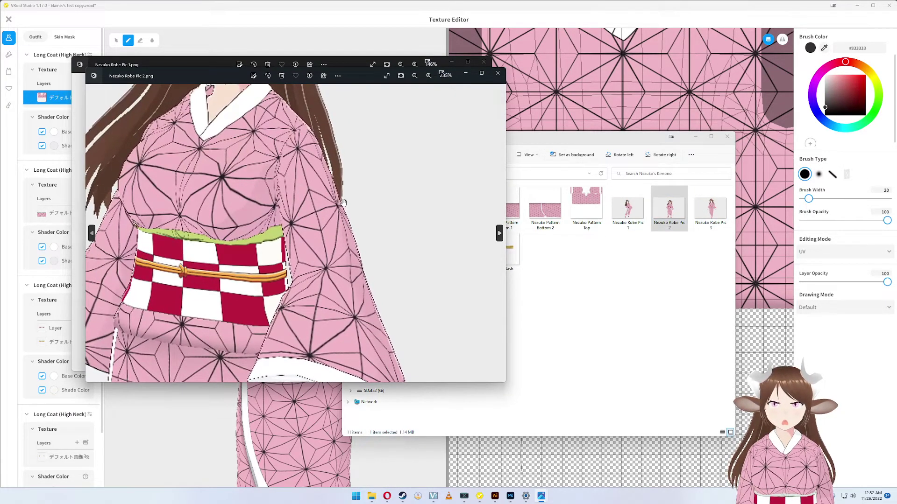
left_click_drag(301, 216, 309, 219)
key("Right")
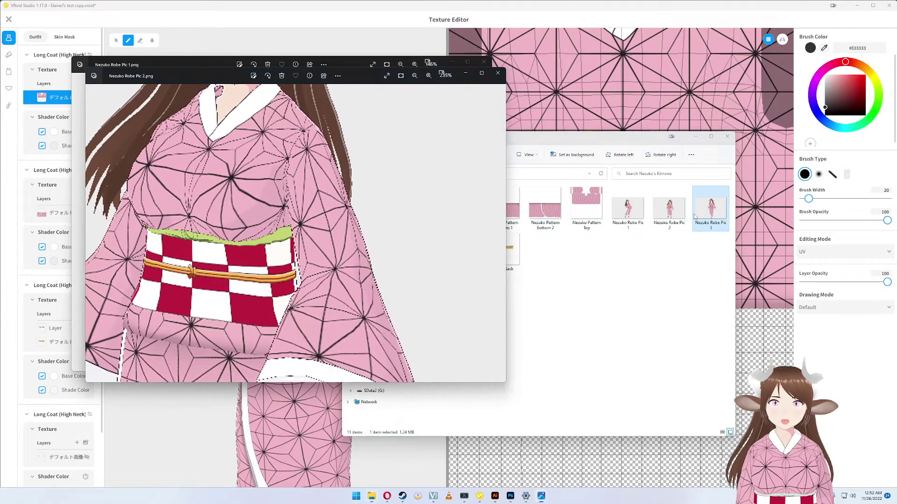
scroll(361, 185, "up", 5)
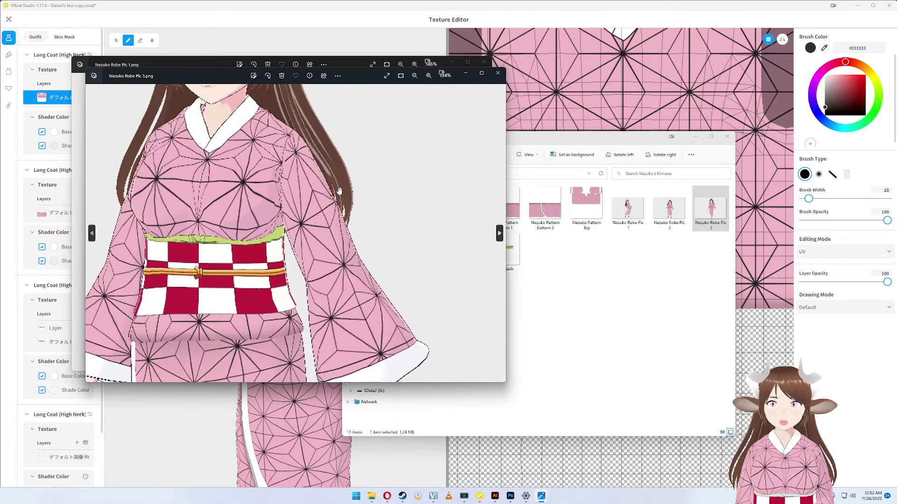
scroll(338, 192, "down", 4)
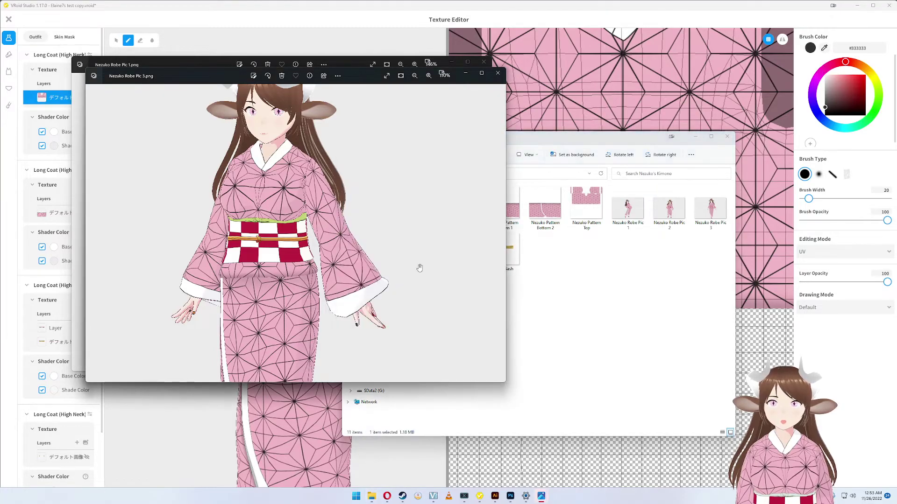
left_click(497, 73)
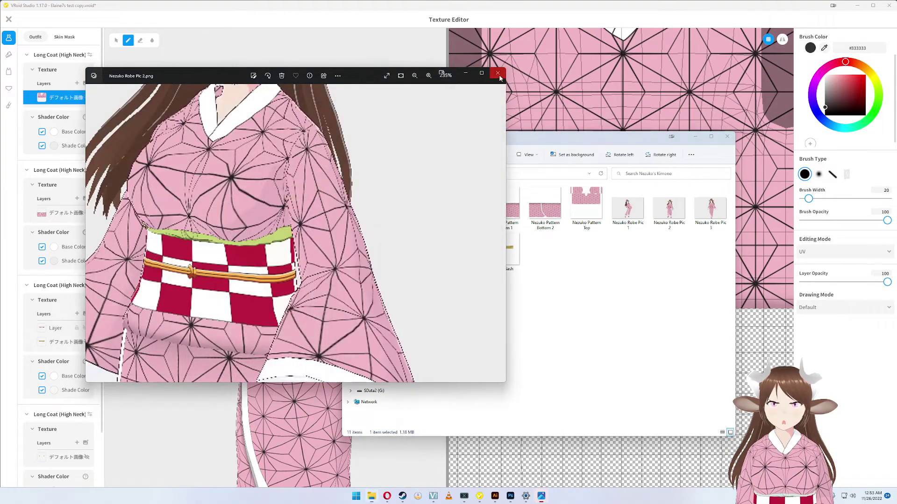
left_click(497, 72)
Open Nezuko Robe Pic 4, zoom in and out on it, and close Photos
double_click(419, 259)
scroll(284, 218, "up", 2)
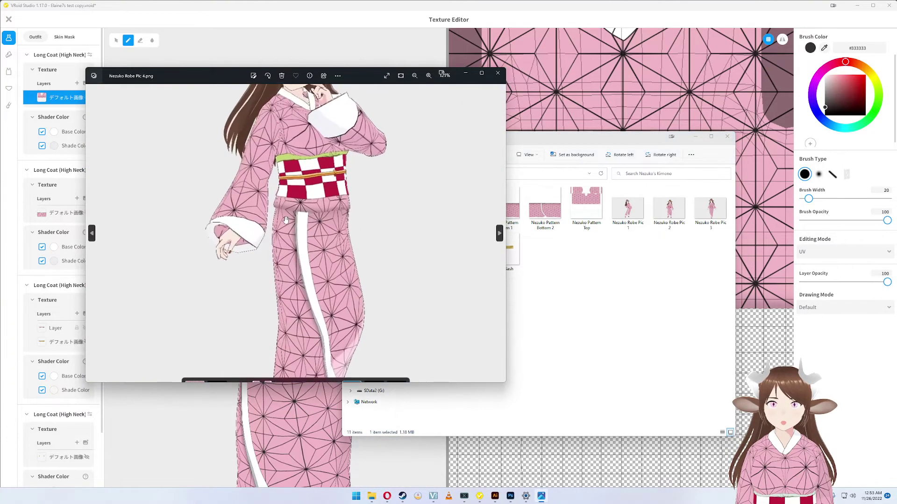
scroll(285, 218, "down", 3)
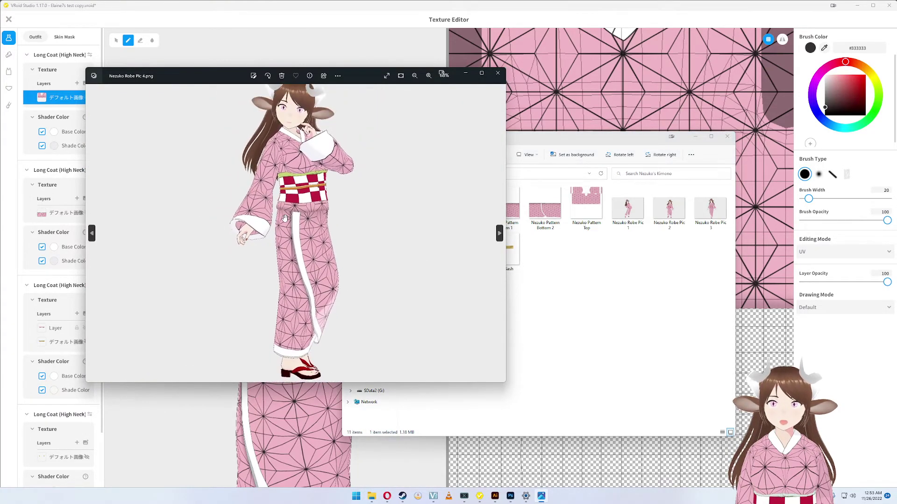
left_click(497, 73)
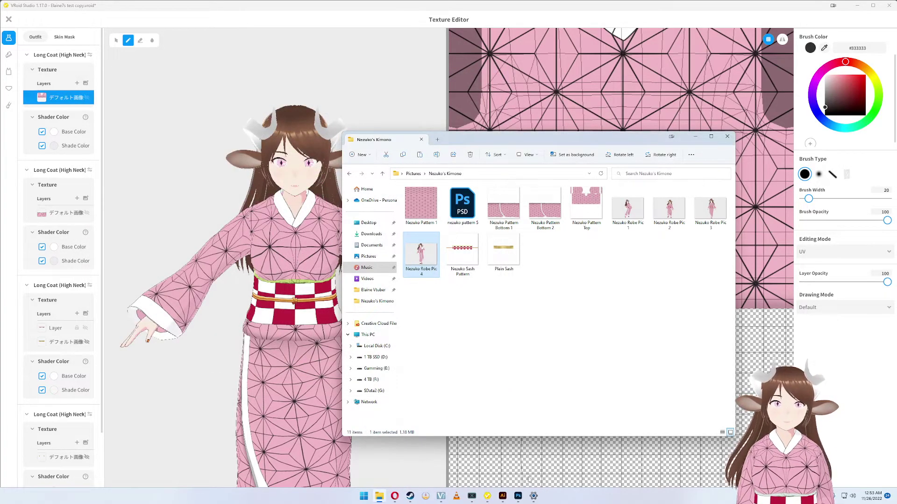
Rotate the model to check the kimono from behind, then close the Texture Editor
left_click(556, 481)
scroll(365, 401, "down", 2)
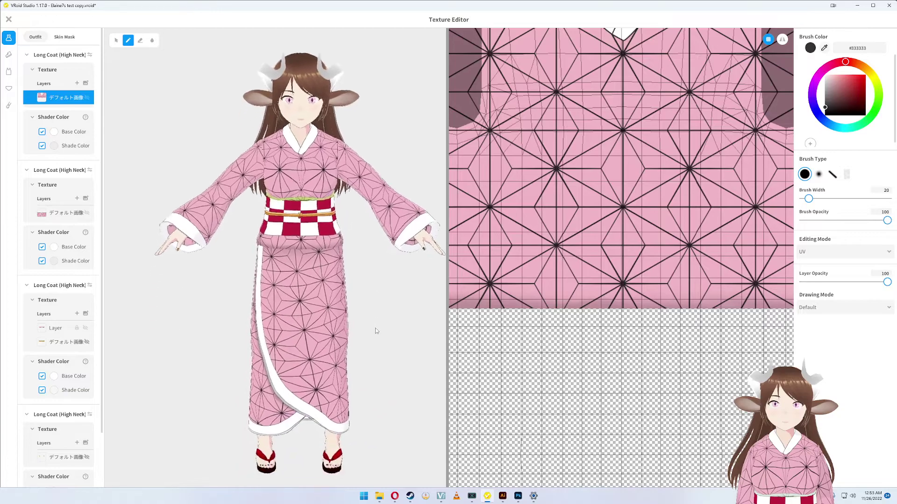
mouse_move(366, 343)
left_mouse_down()
mouse_move(318, 343)
mouse_move(367, 346)
left_mouse_up()
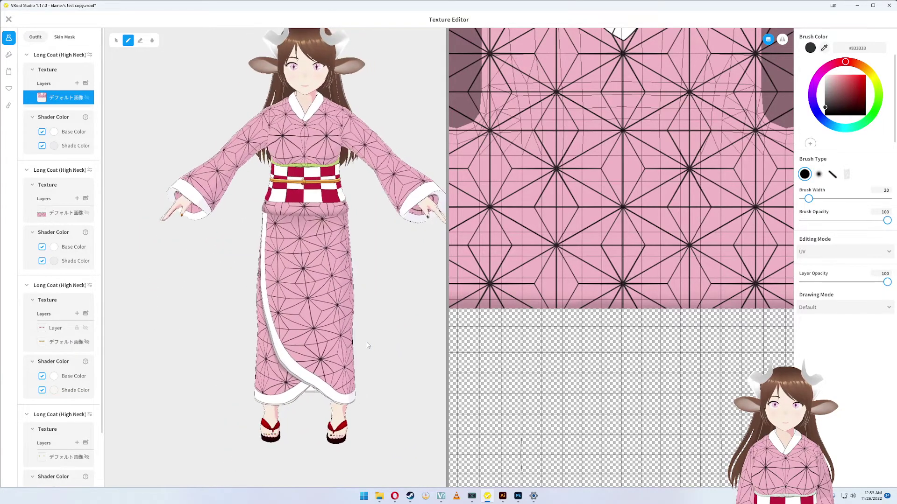
left_click_drag(290, 347, 402, 343)
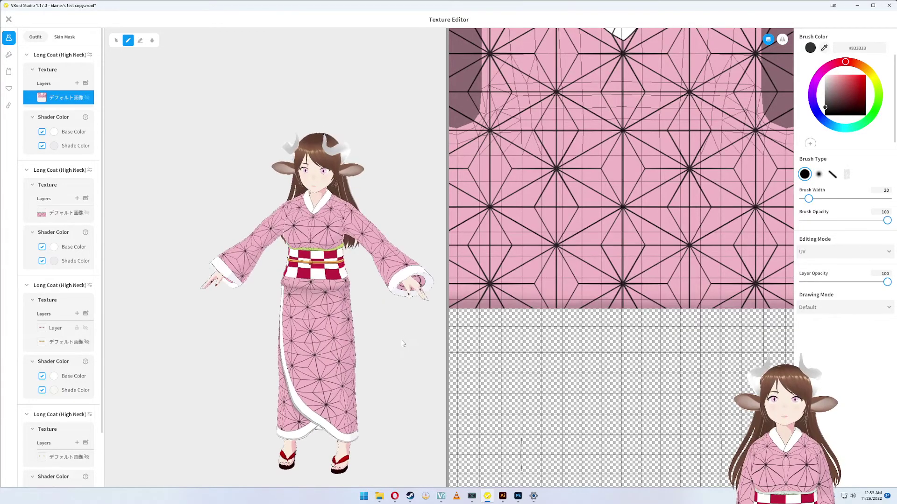
left_click(9, 20)
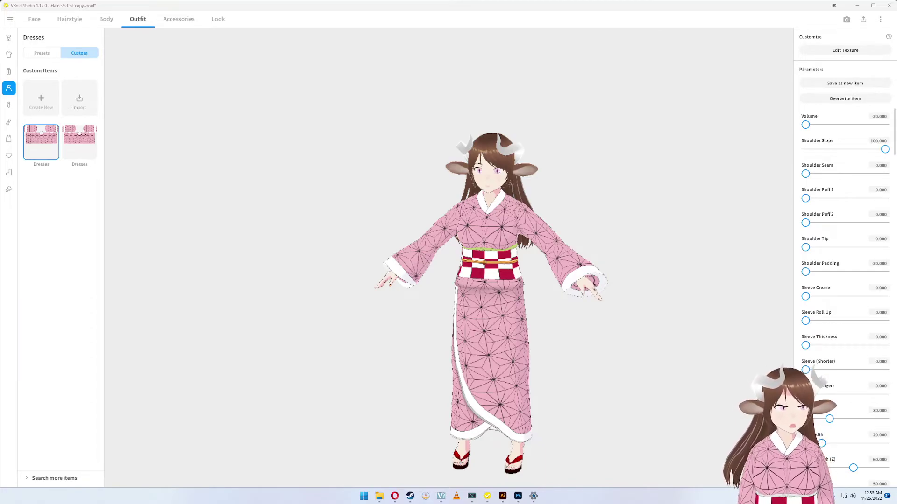
Export the model as a version 4.4.1 VRM into the folder holding earlier VRM versions
left_click(864, 20)
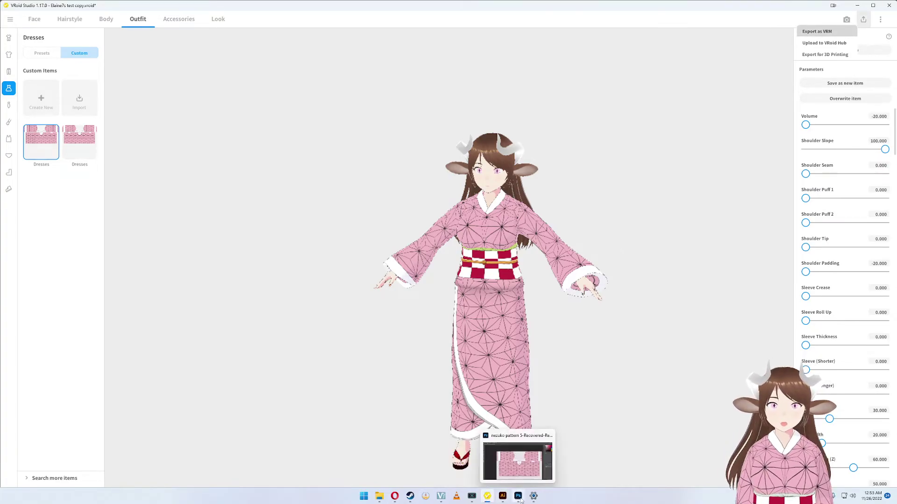
left_click(817, 31)
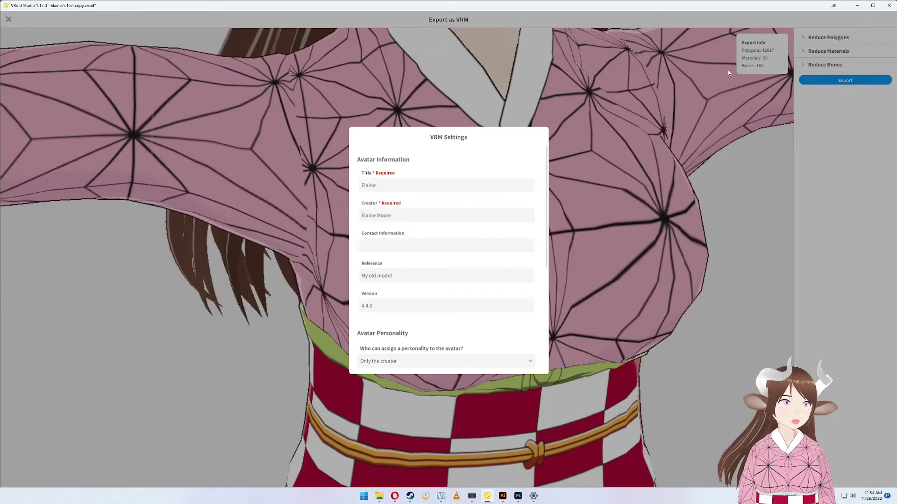
left_click(378, 309)
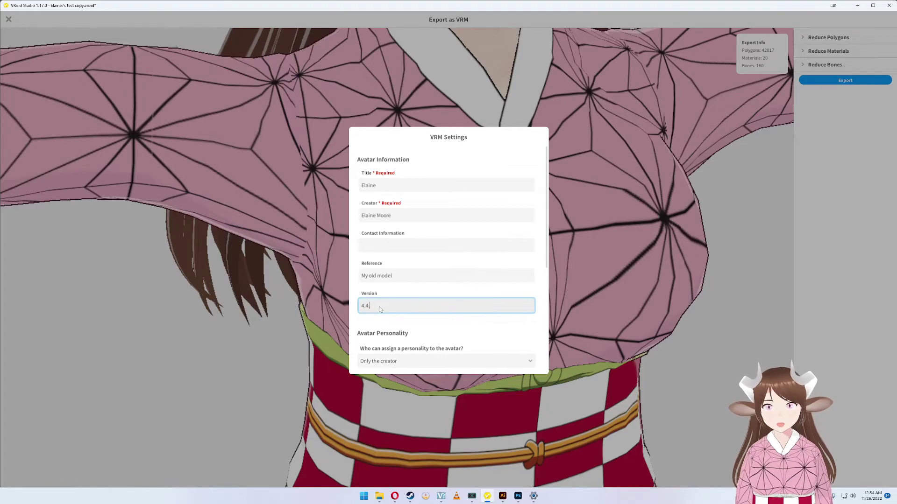
scroll(412, 313, "down", 5)
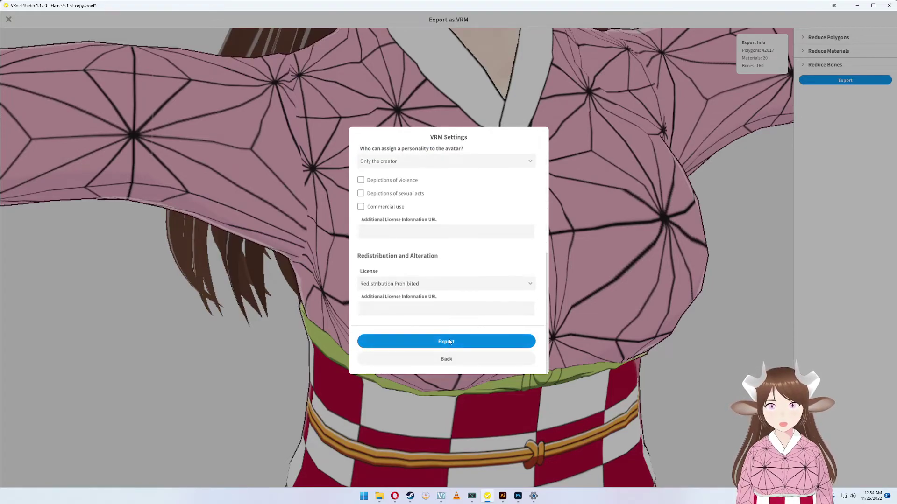
left_click(447, 341)
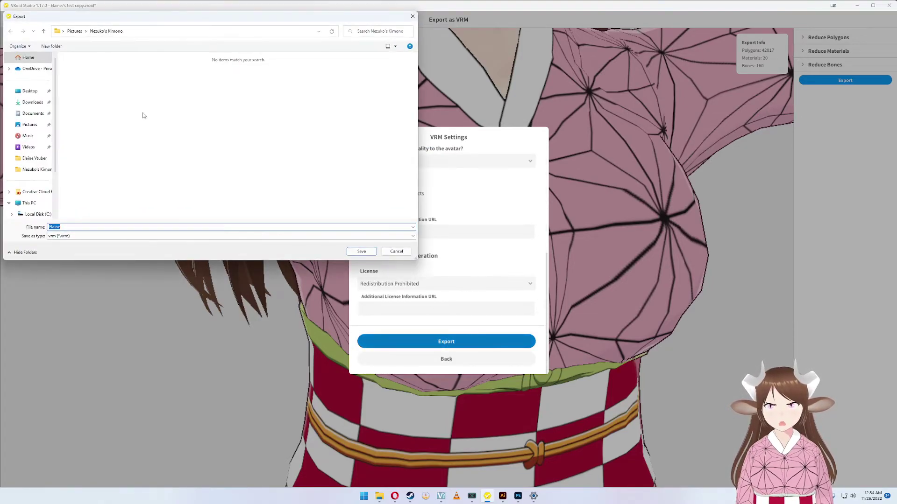
left_click(74, 31)
double_click(121, 74)
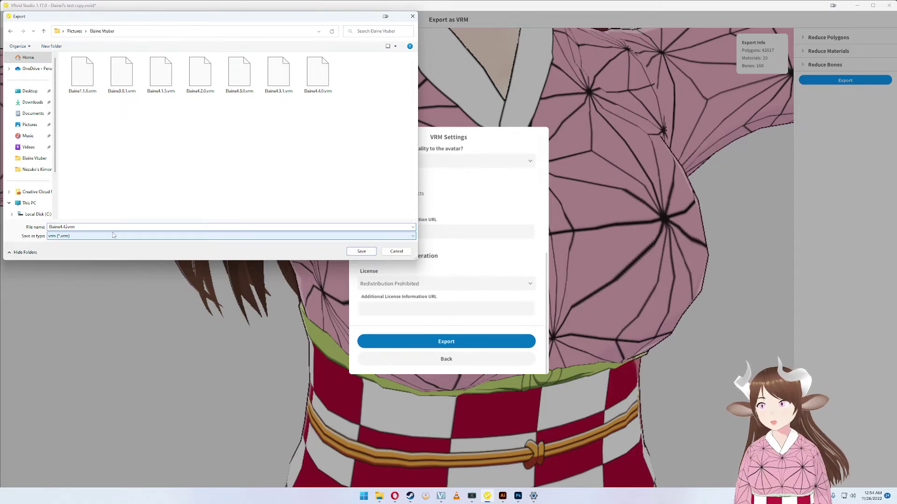
key("Return")
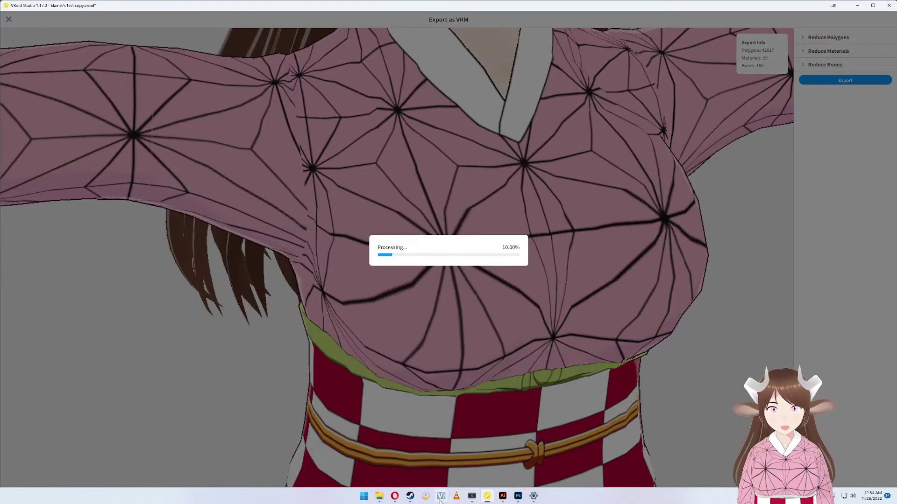
Add the new 4.4.1 VRM to VSeeFace's avatars, remove the duplicate entry and load it
left_click(440, 499)
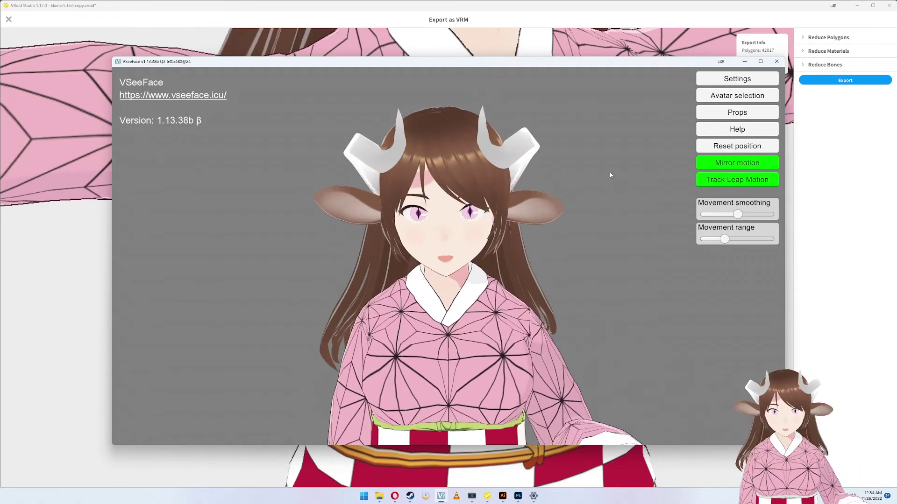
left_click(746, 96)
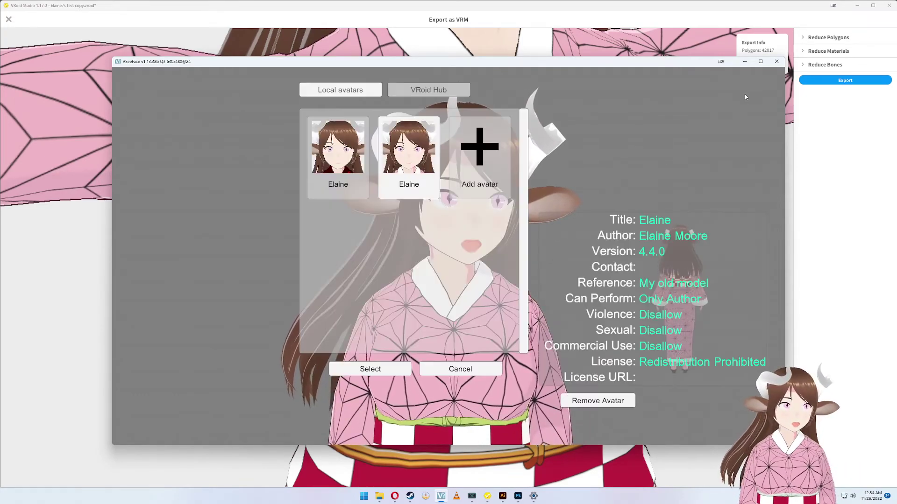
left_click(466, 173)
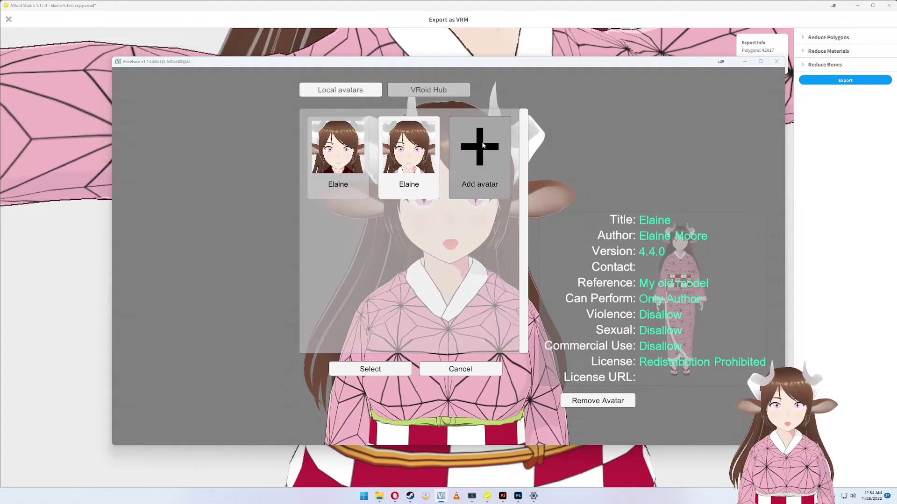
double_click(355, 71)
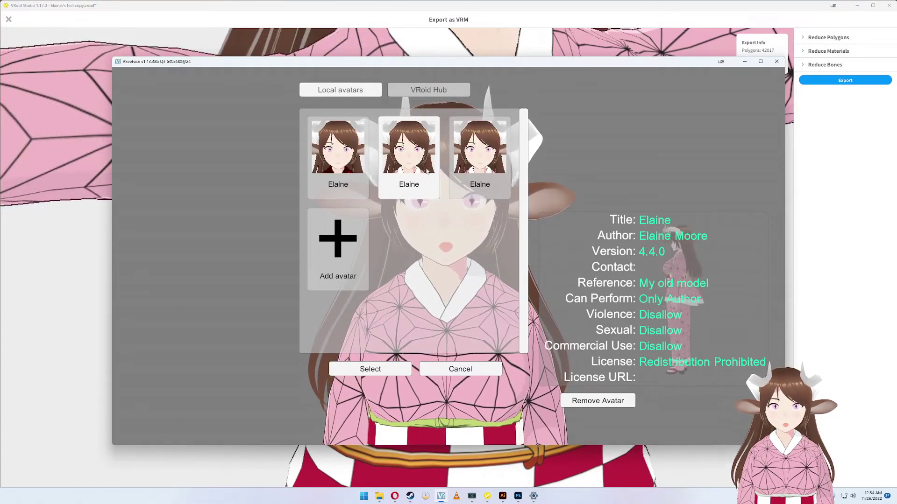
left_click(598, 401)
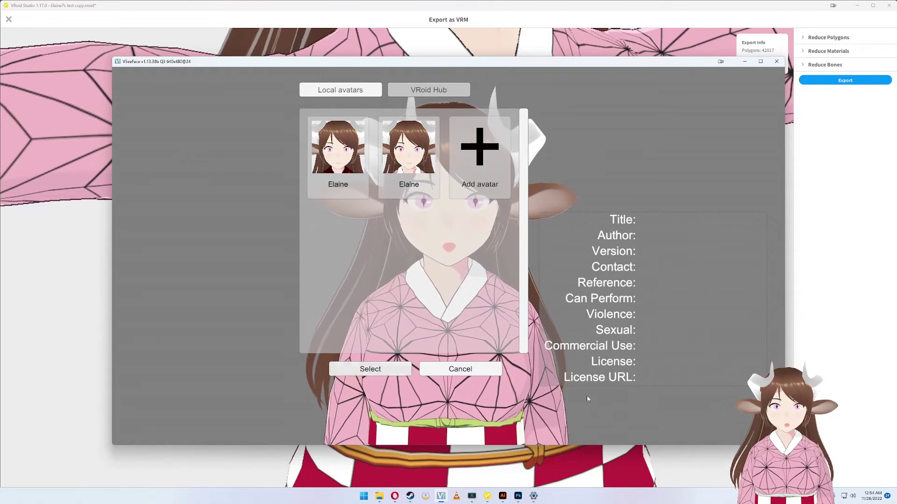
left_click(430, 178)
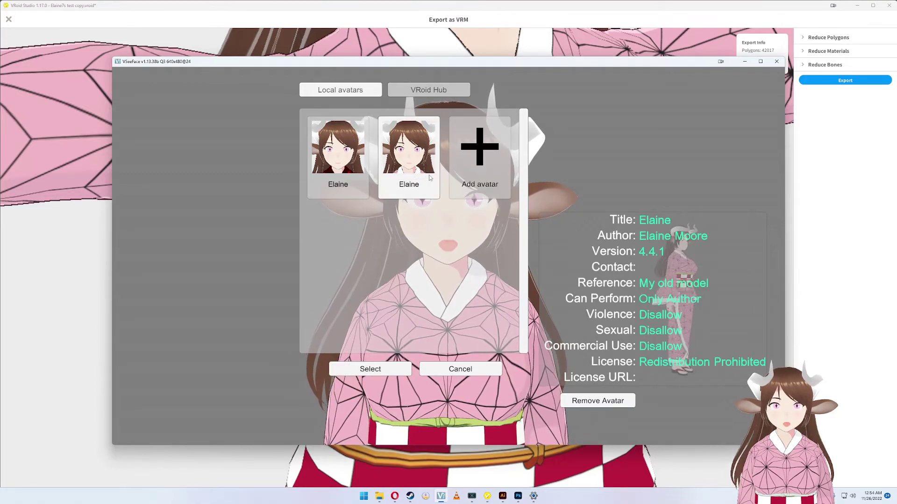
left_click(379, 370)
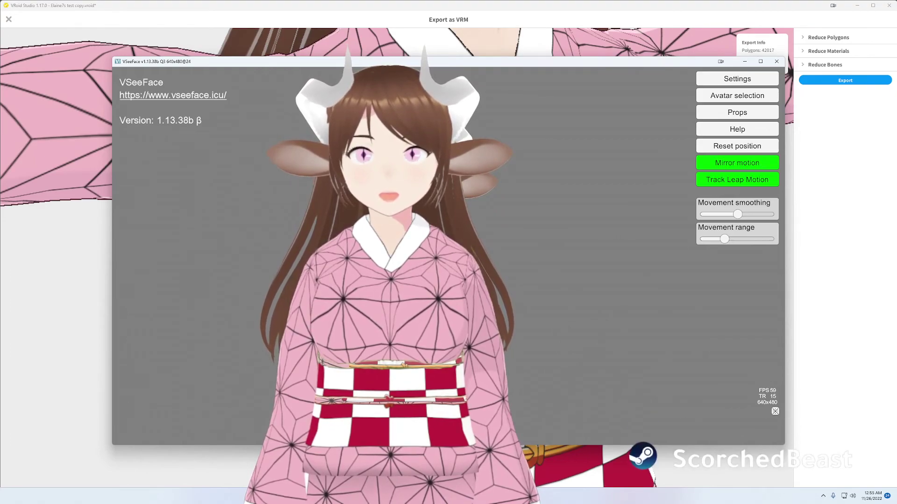
Cycle through the kimono windows, then bring the BOOTH browser over VSeeFace and move it up-left
key("alt+Tab")
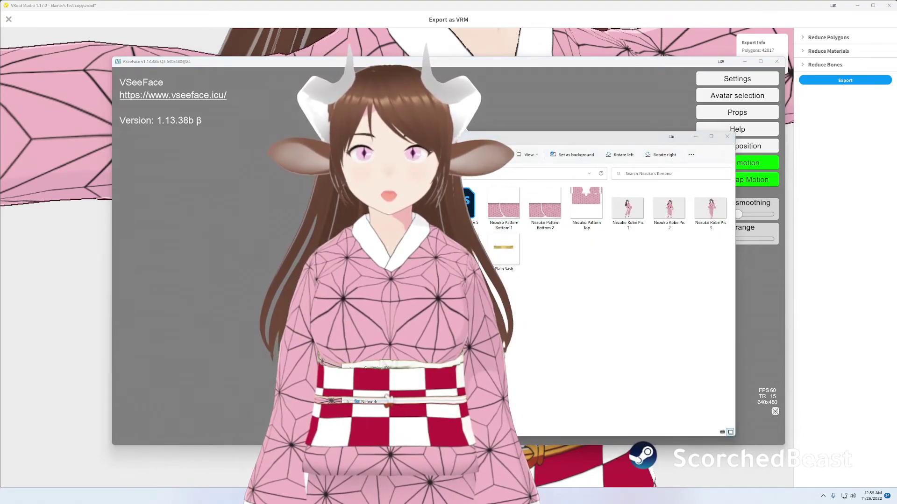
key("alt+Tab")
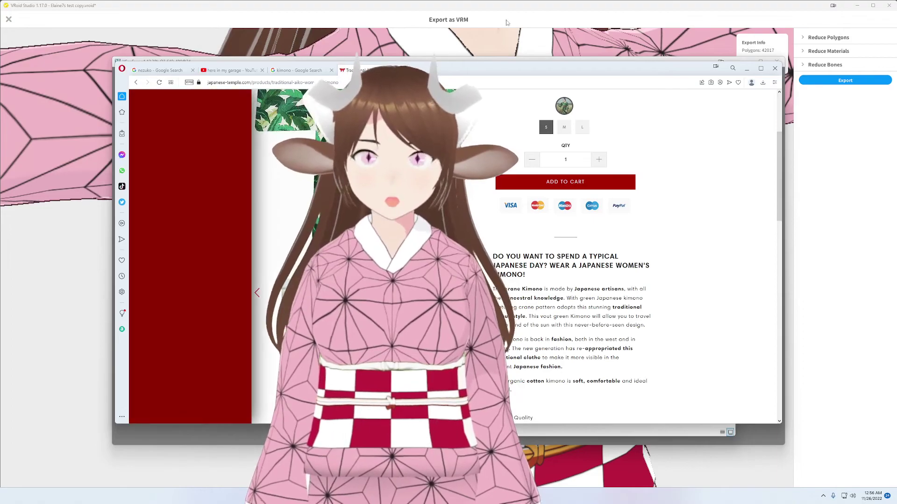
key("alt+Tab")
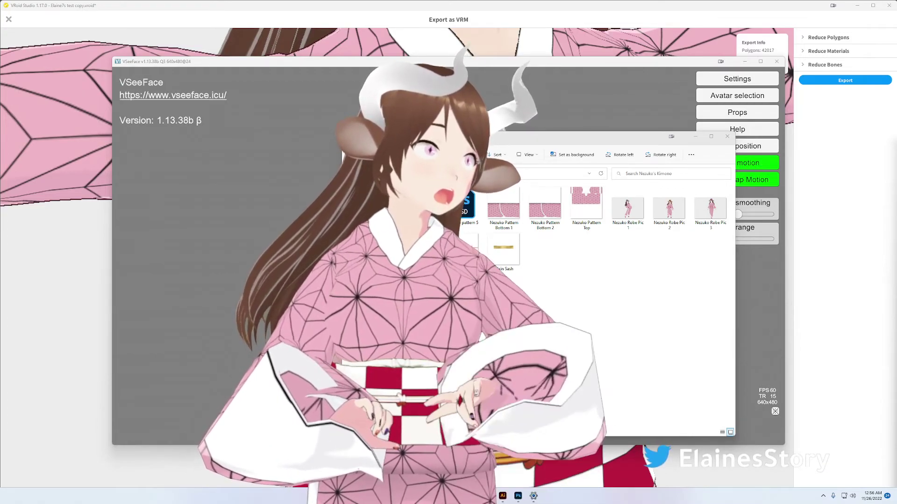
key("super")
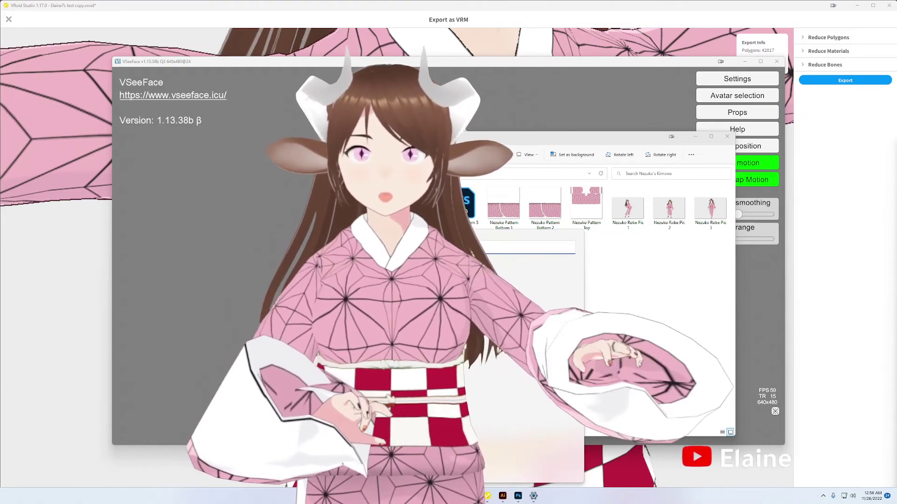
key("Escape")
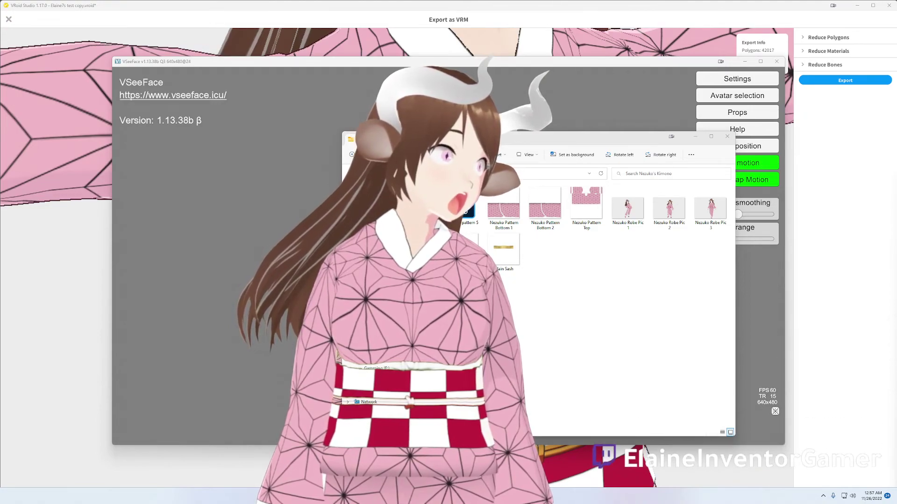
left_click(542, 496)
left_click_drag(786, 136, 428, 24)
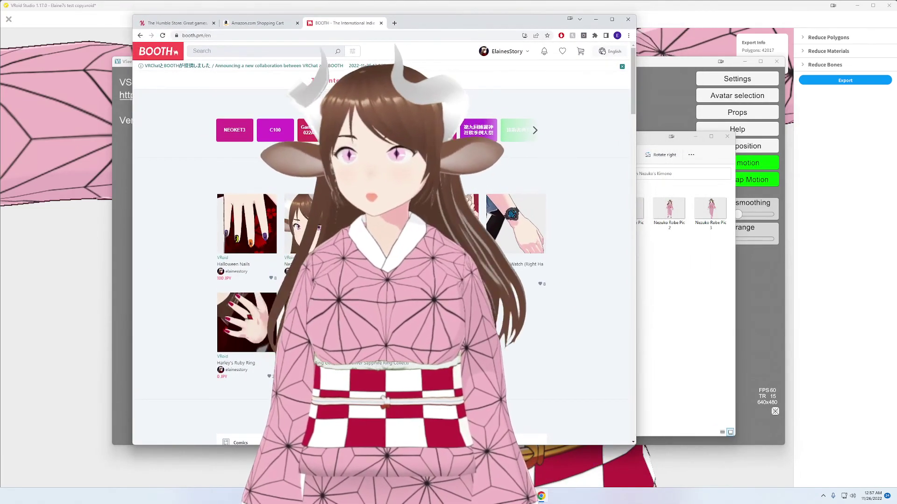